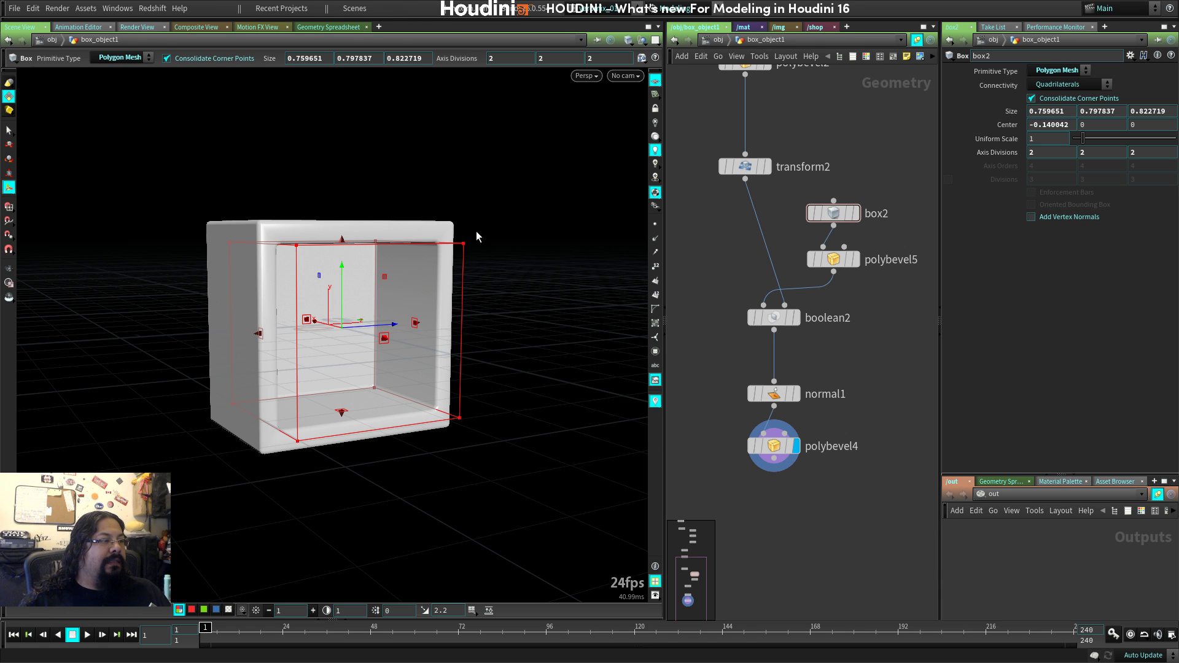
Move normal1 downstream of polybevel4 and display its result on the hollow box.
key("Escape")
left_click_drag(476, 236, 510, 364)
key("Return")
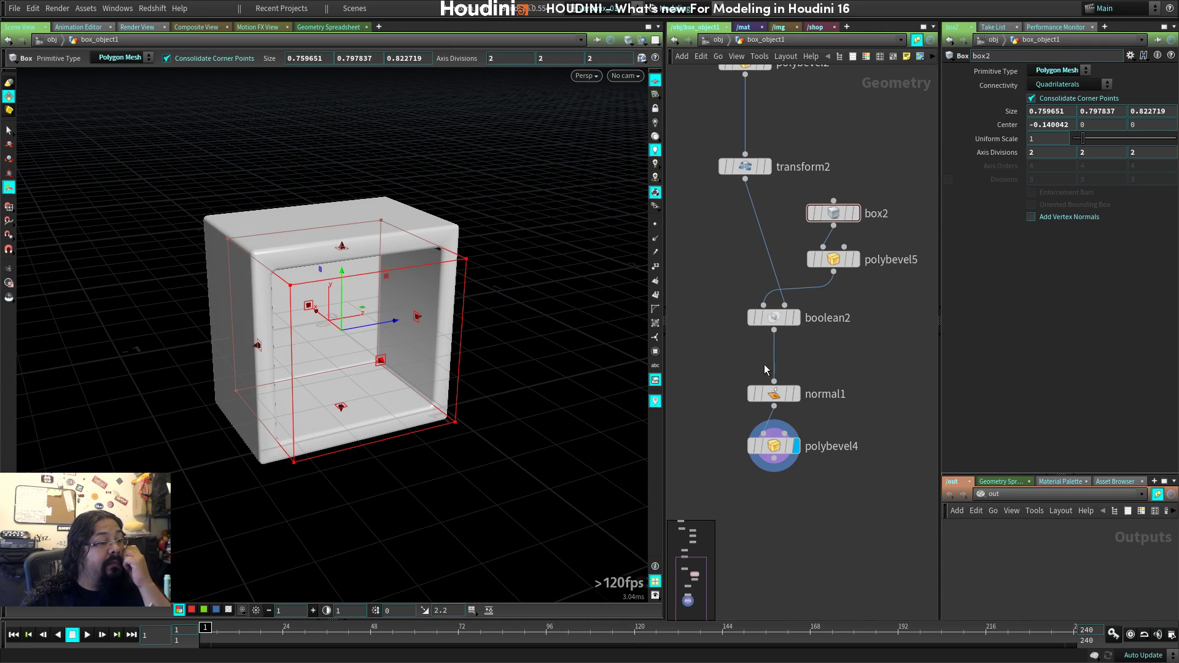
left_click_drag(775, 394, 786, 507)
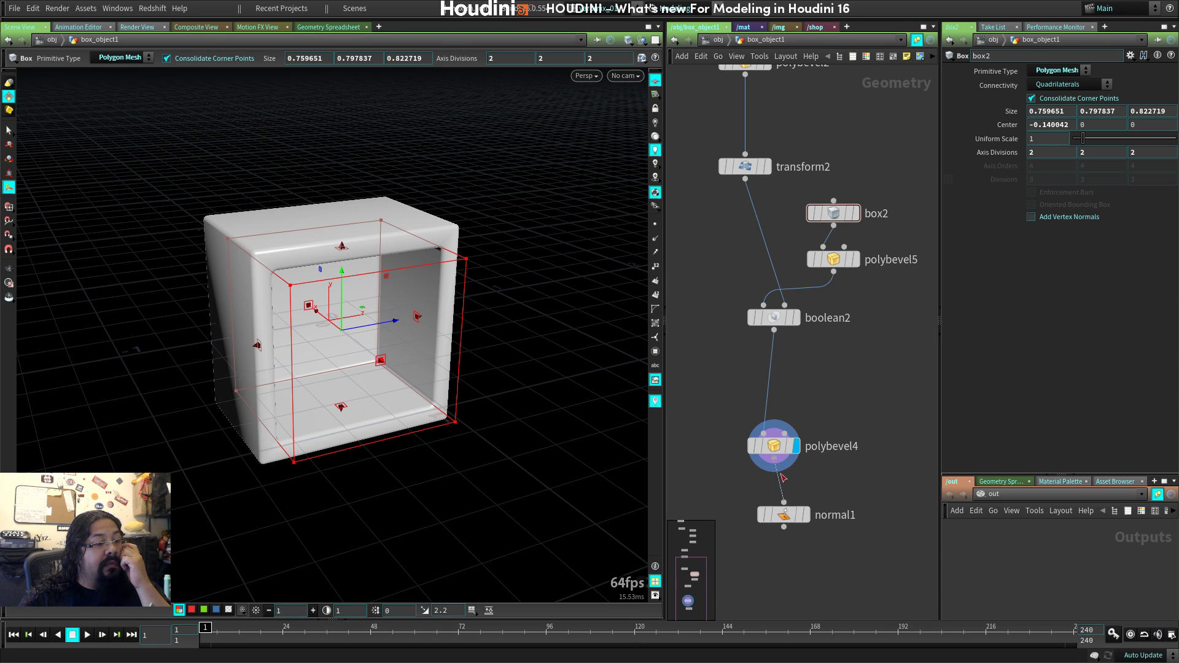
left_click(806, 515)
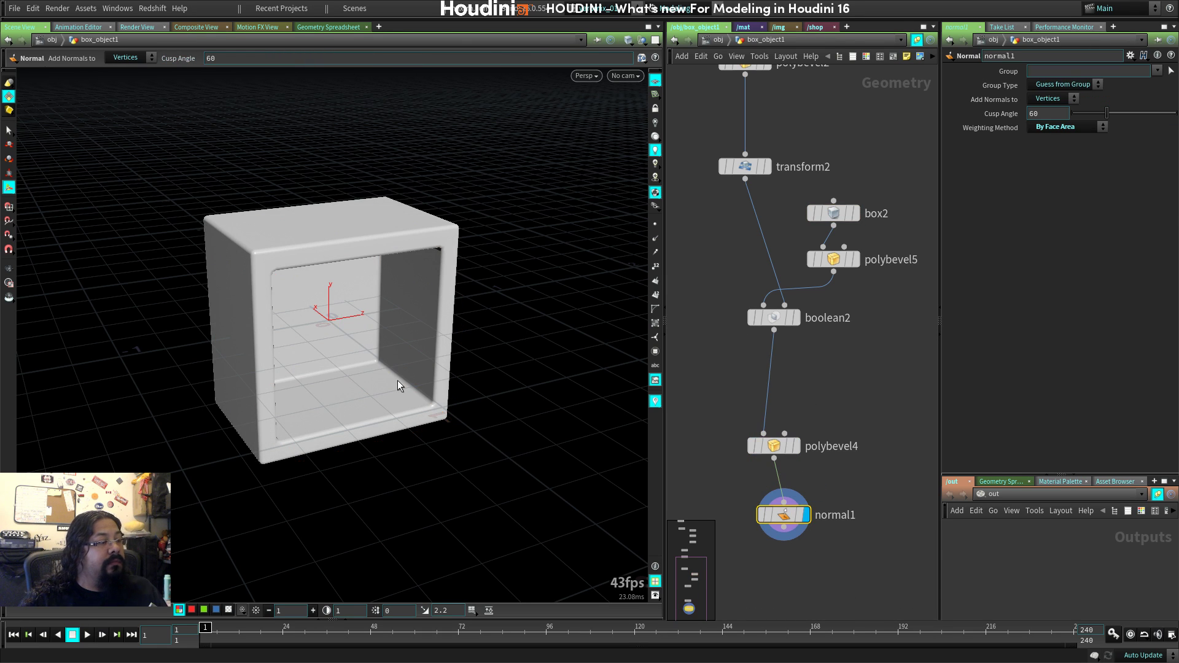
left_click_drag(397, 385, 461, 309)
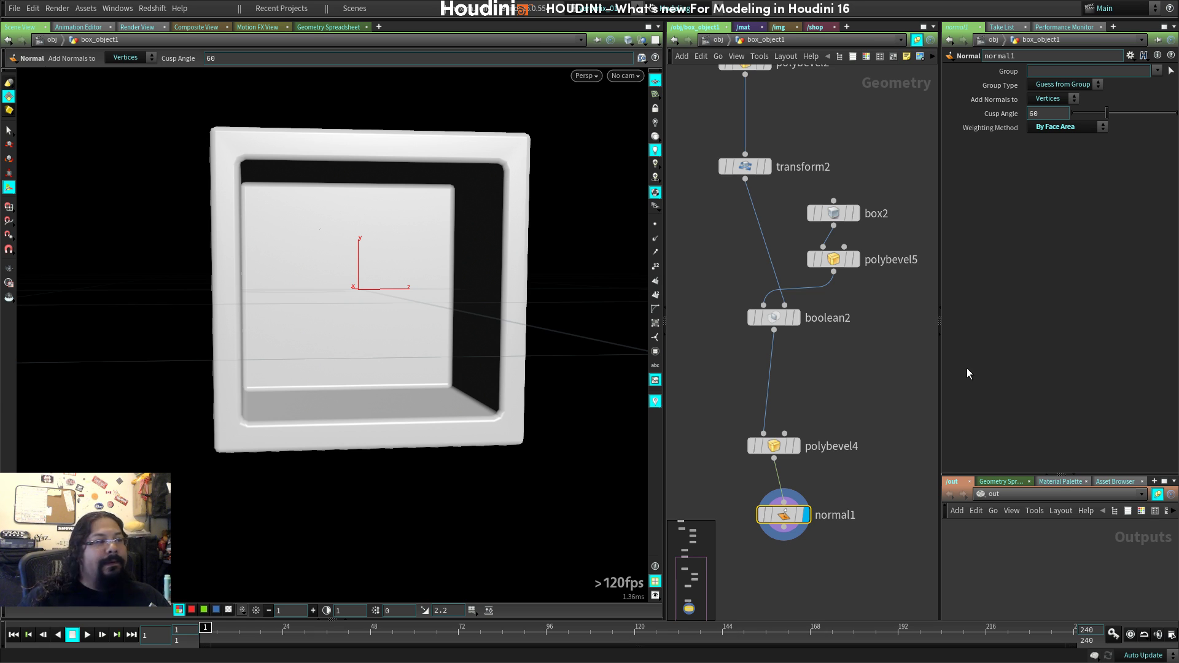
Add a Null node to the network and connect the output of transform1 to its input.
middle_click_drag(827, 376, 791, 406)
scroll(834, 345, "down", 3)
middle_click_drag(820, 264, 830, 334)
key("Tab")
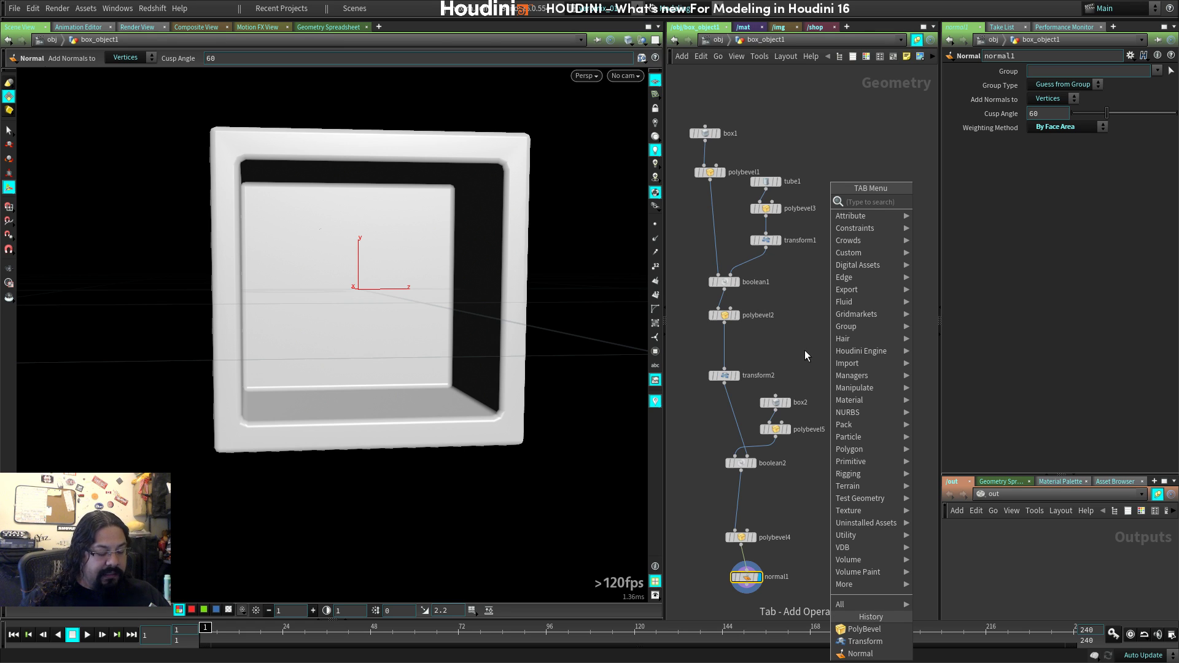
type("nu")
left_click(938, 198)
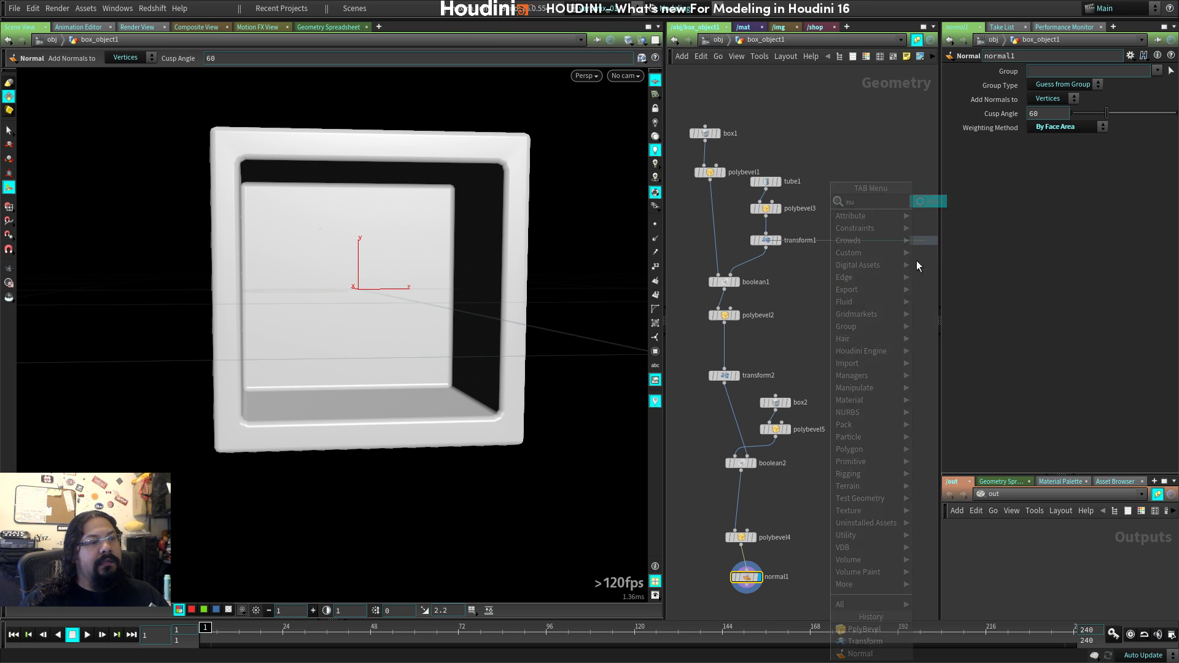
left_click(878, 347)
left_click(766, 188)
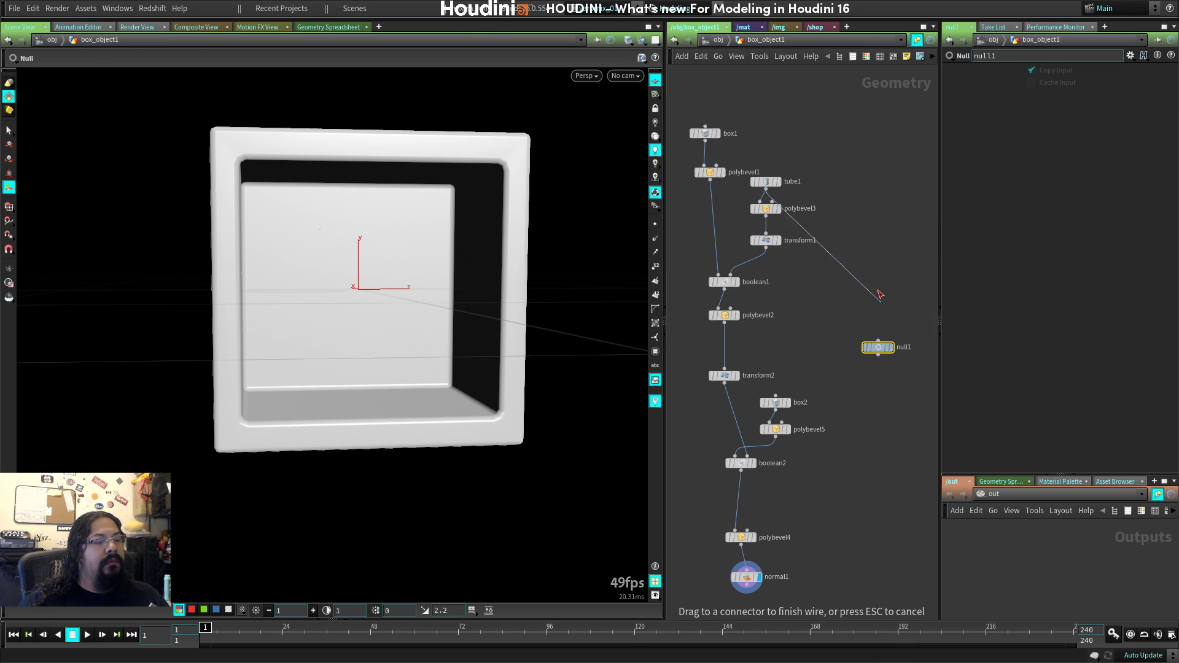
key("Escape")
left_click(766, 248)
left_click(878, 340)
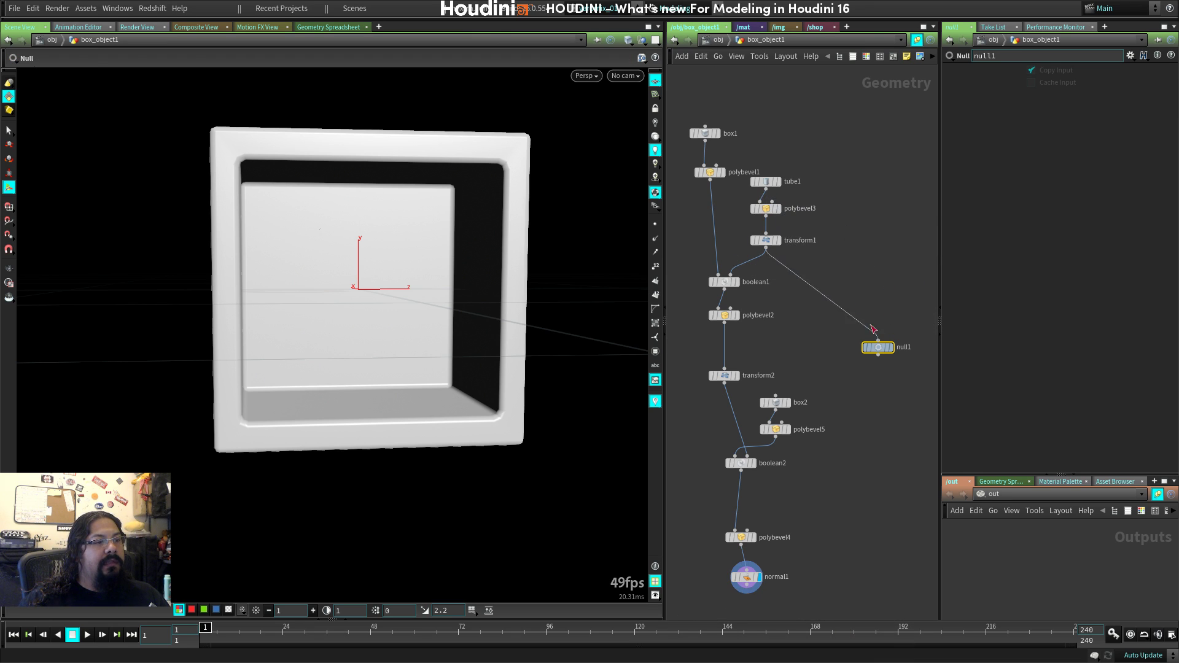
Place null1 beside the end of the main node chain and display its cylinder.
left_click_drag(882, 346, 893, 521)
middle_click_drag(854, 544, 850, 354)
left_click_drag(884, 334, 850, 386)
left_click(862, 384)
key("Escape")
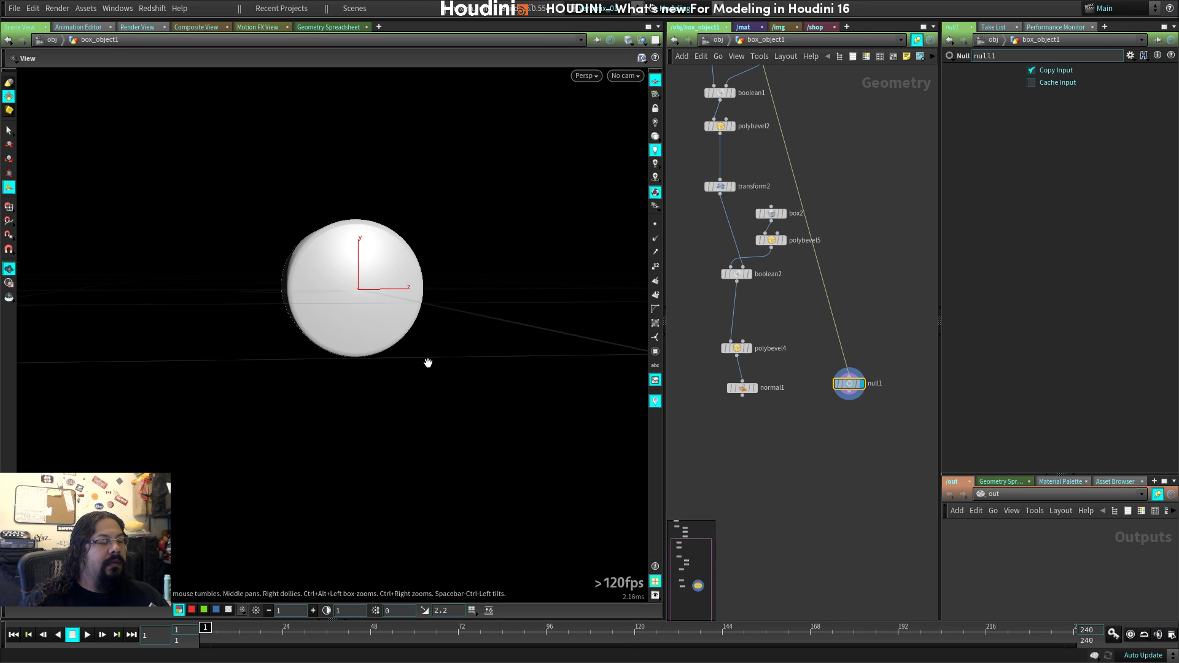
left_click_drag(426, 361, 353, 345)
middle_click_drag(353, 345, 499, 395)
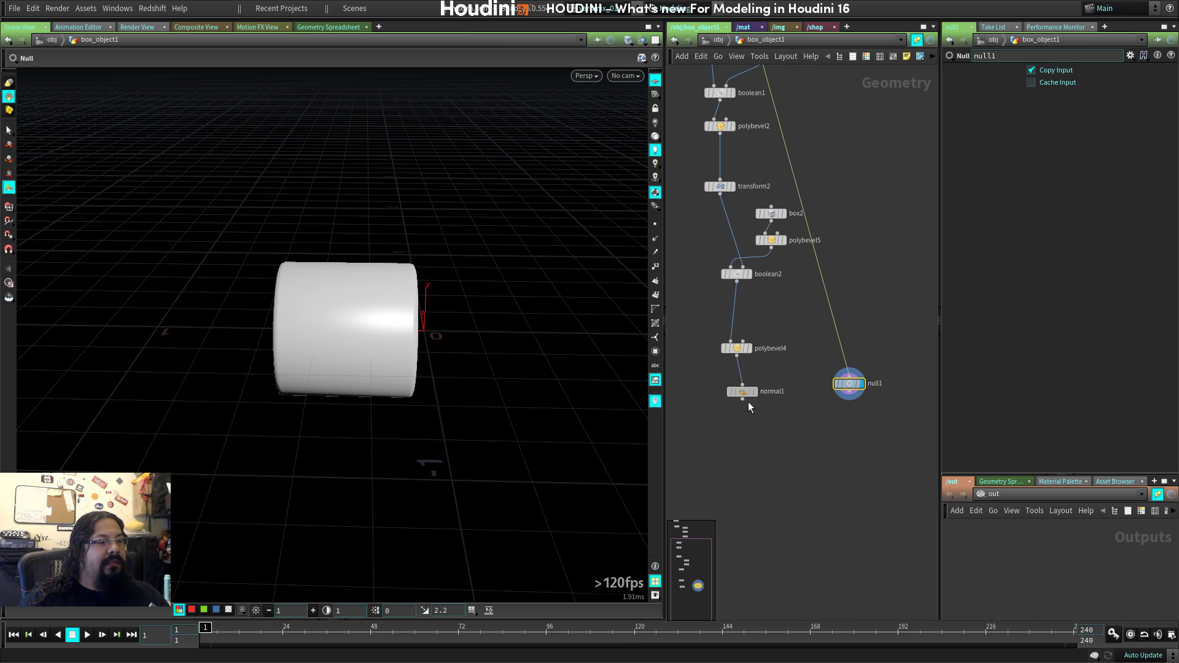
Move normal1 lower in the network and select and display polybevel4.
left_click_drag(743, 388, 742, 446)
left_click(752, 333)
left_click(737, 348)
key("Escape")
left_click_drag(405, 350, 305, 344)
key("Return")
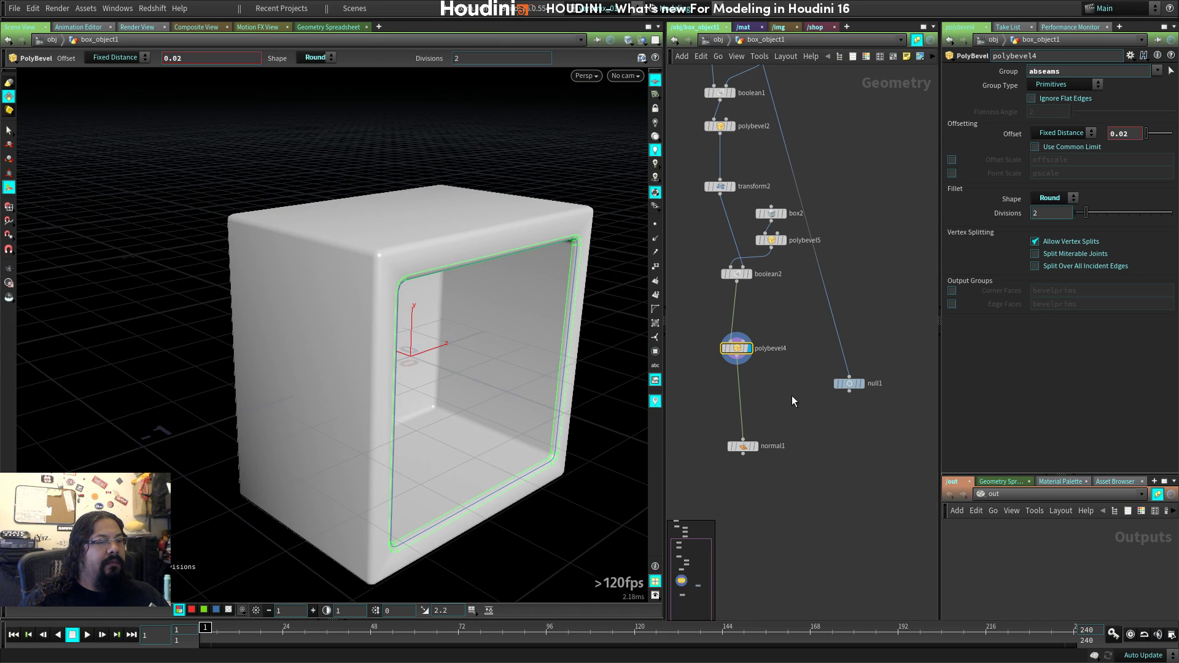
Turn on the template display for null1 and inspect the hollow box from its open side.
middle_click_drag(772, 391, 734, 320)
left_click(822, 318)
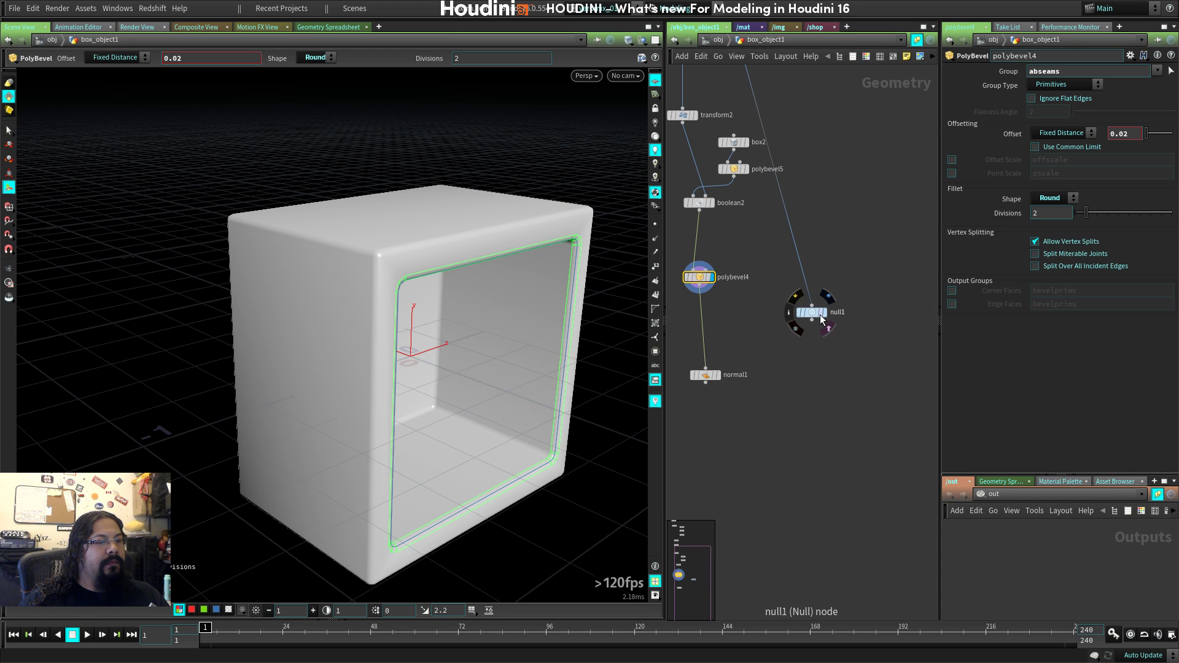
left_click_drag(437, 368, 416, 353, "alt")
key("Return")
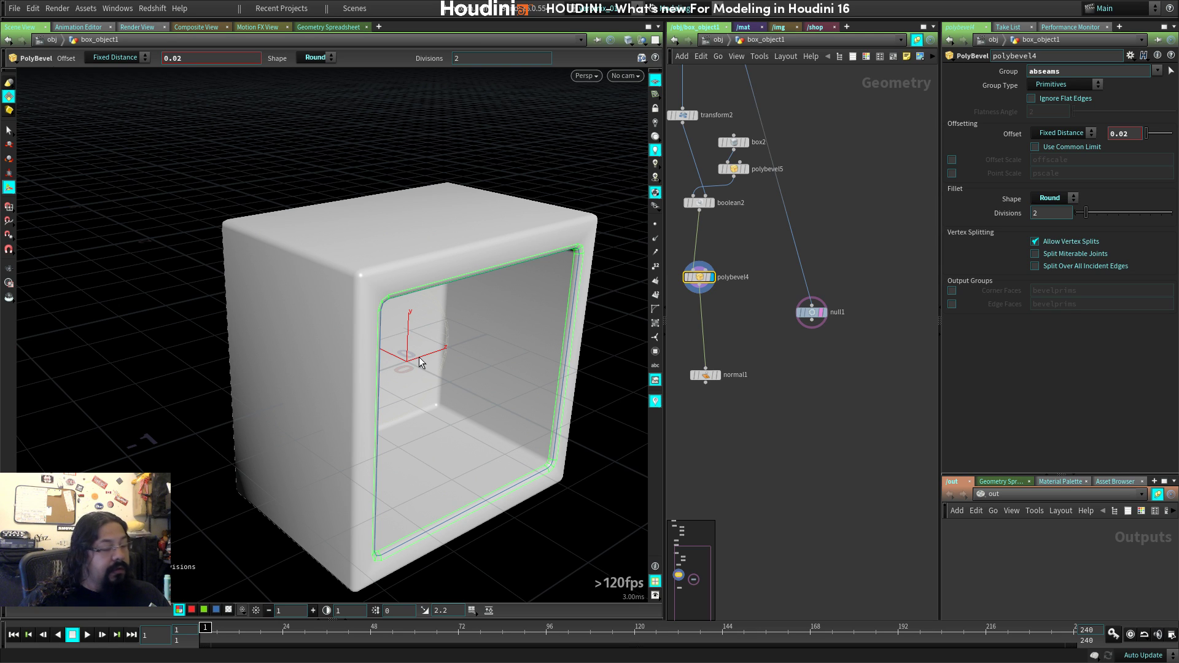
mouse_move(708, 381)
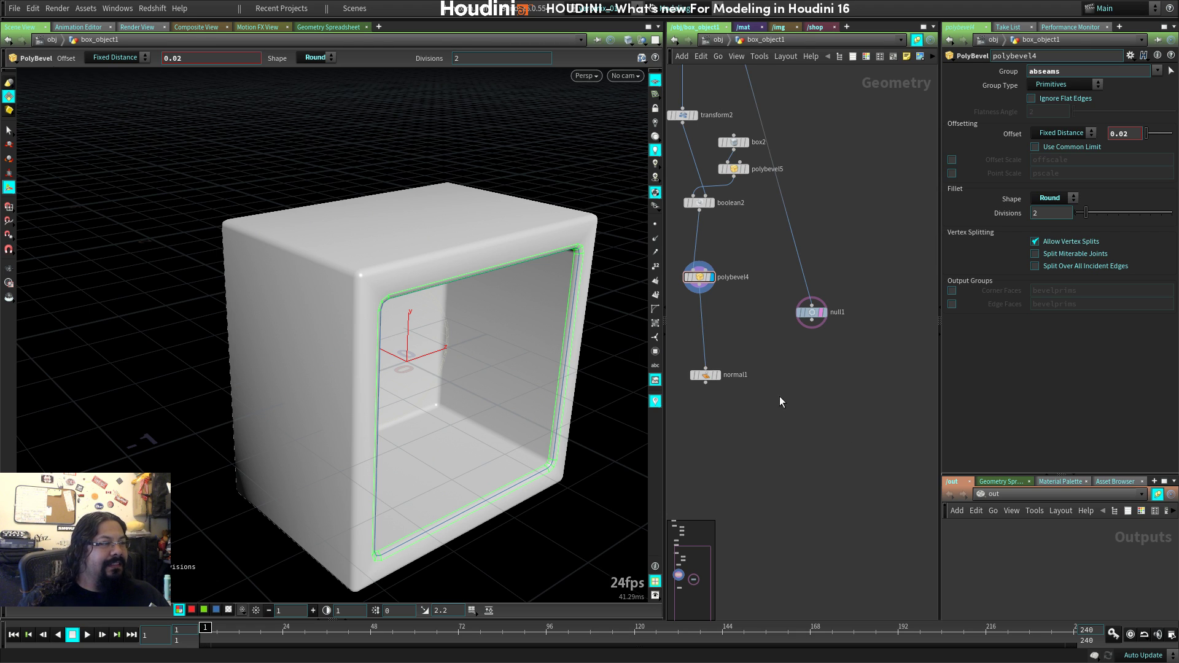
key("Escape")
left_click_drag(393, 344, 311, 376)
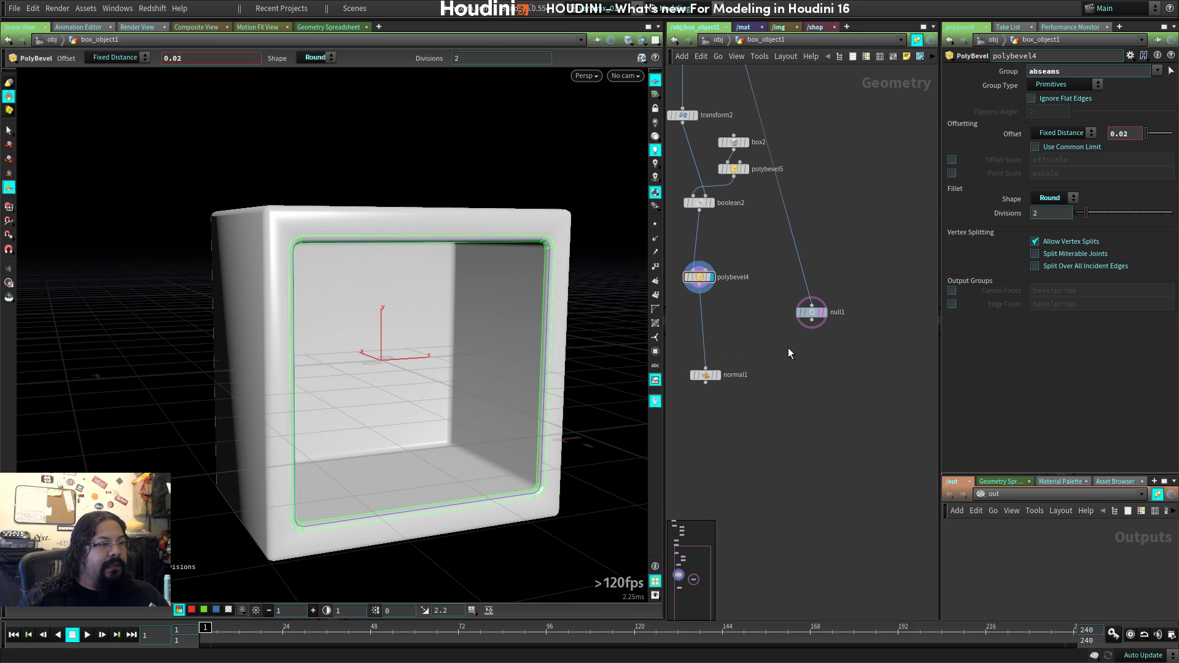
Add and display a Boolean node with polybevel4 as its first input and null1 as its second.
key("Tab")
mouse_move(789, 350)
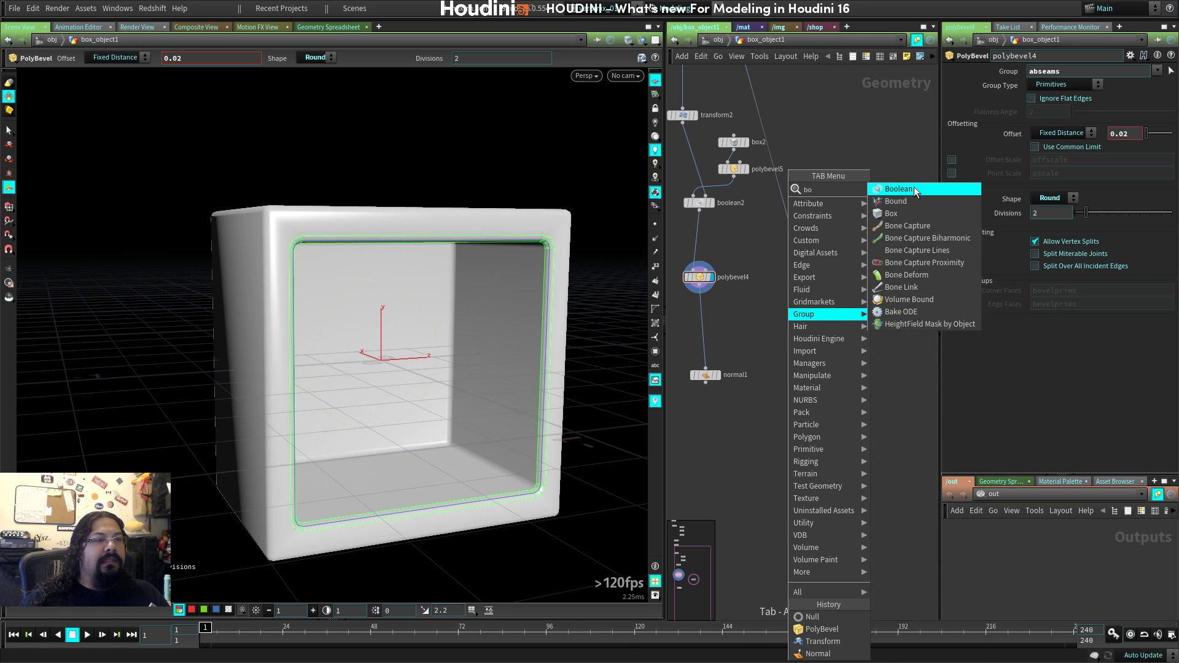
left_click(919, 189)
left_click(817, 382)
left_click(700, 286)
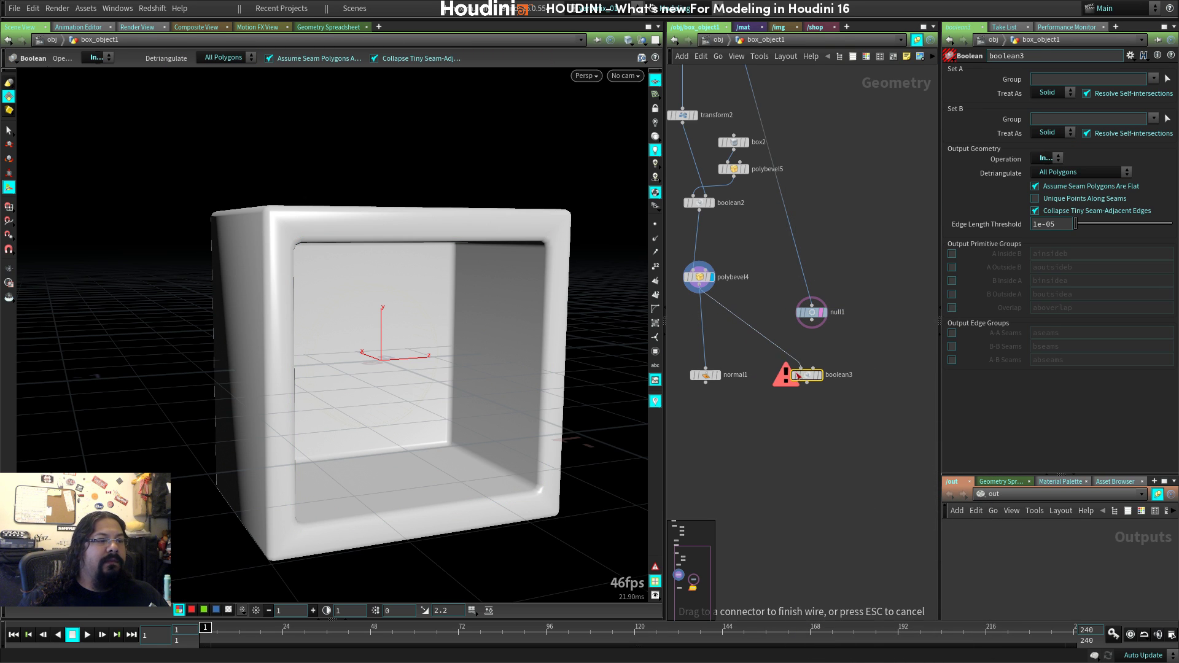
left_click(800, 369)
left_click(812, 320)
left_click(813, 370)
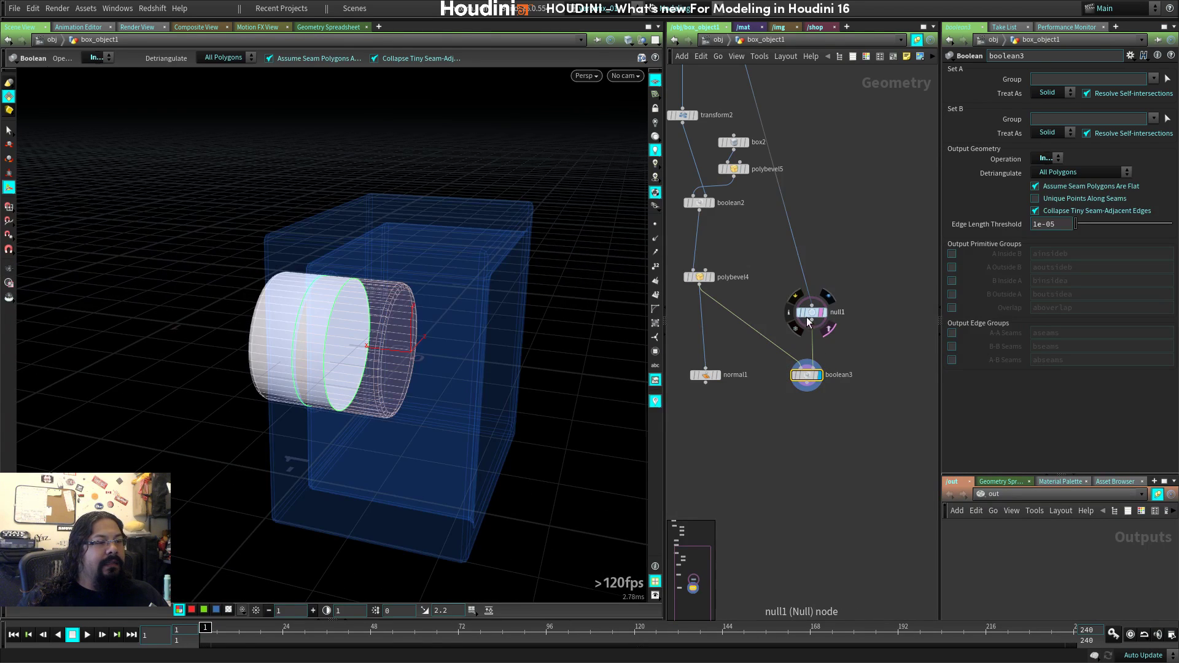
Insert a Transform node between null1 and boolean3 and move the cylinder to an X translation of about -0.166.
left_click(812, 313)
middle_click_drag(818, 317, 812, 234)
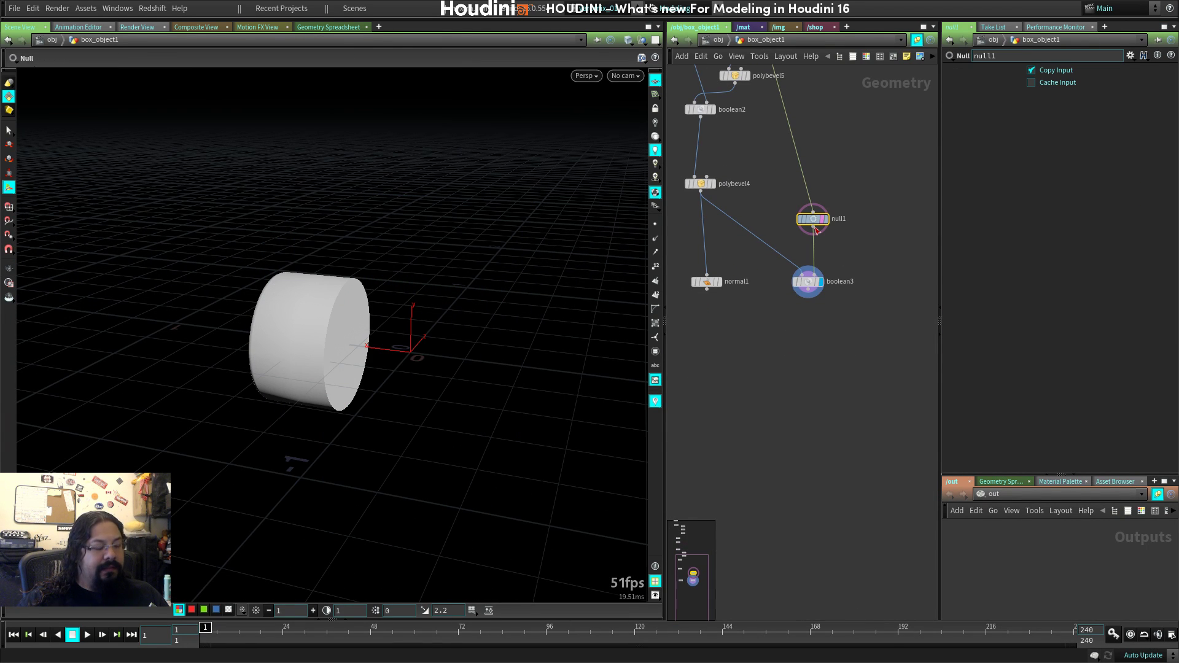
key("Tab")
type("tr")
left_click(929, 201)
left_click(813, 247)
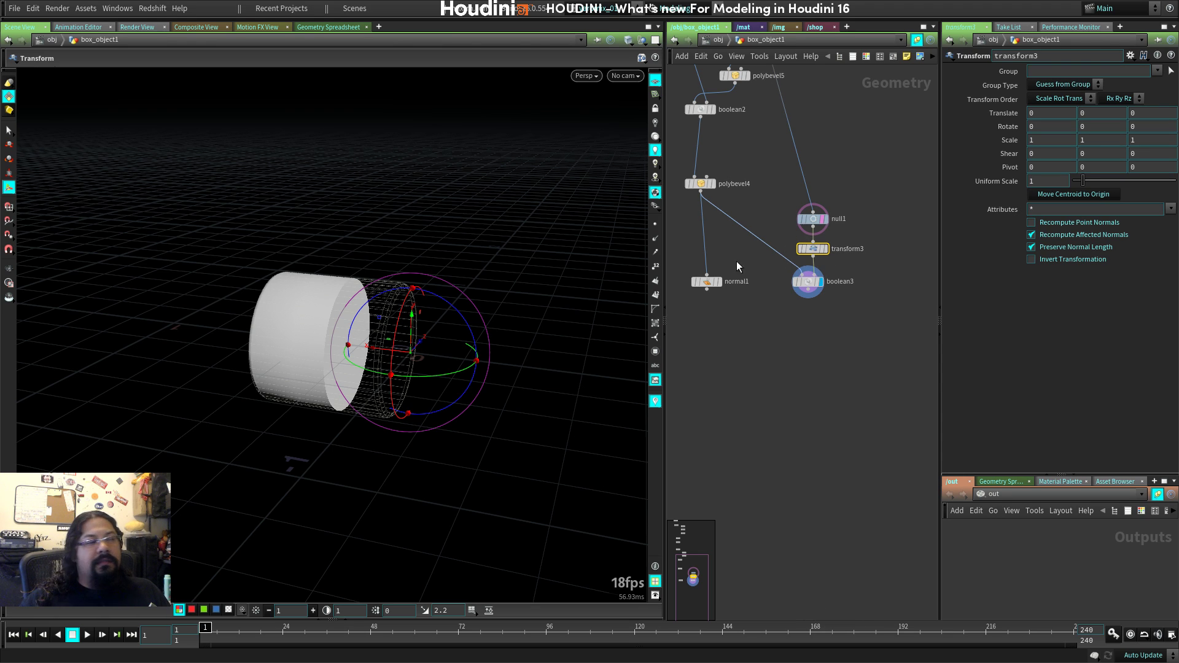
left_click_drag(377, 352, 418, 345)
Set the operation of boolean3 to Union.
left_click_drag(810, 278, 805, 283)
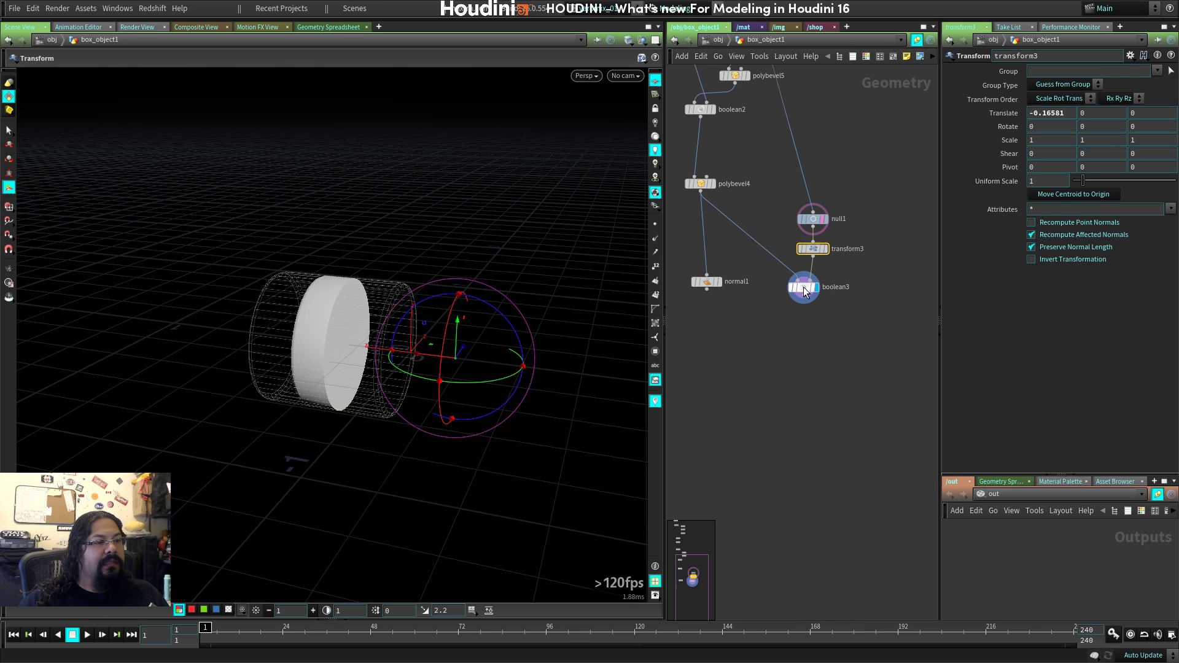
left_click(1052, 159)
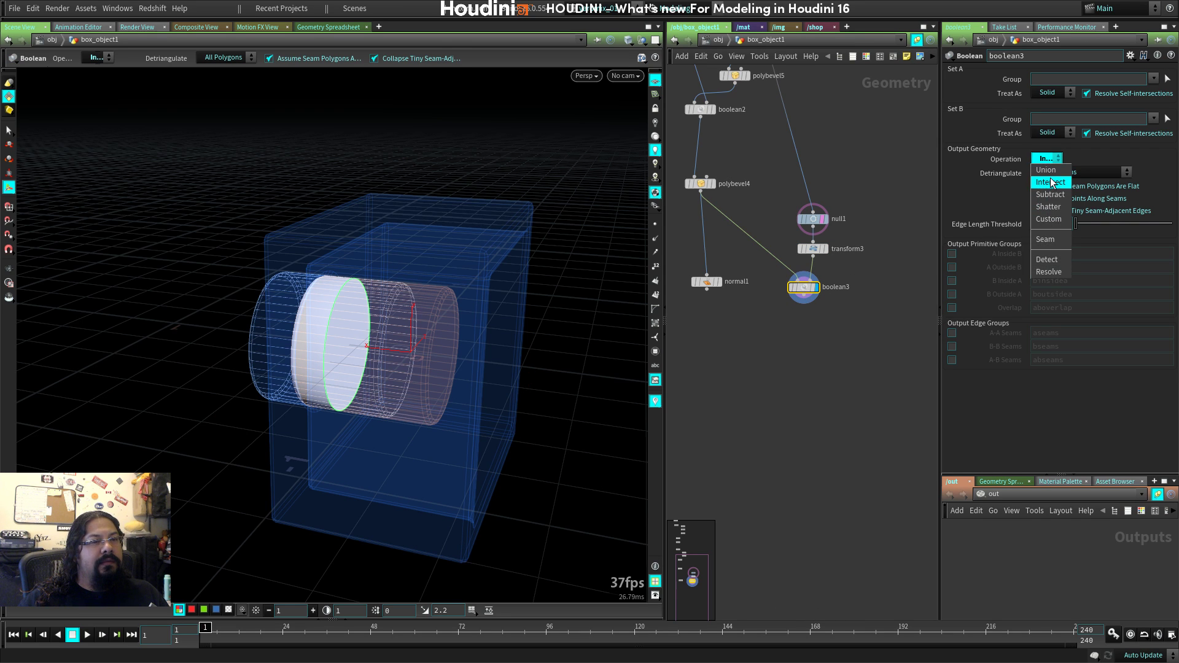
left_click(1053, 182)
left_click(1047, 158)
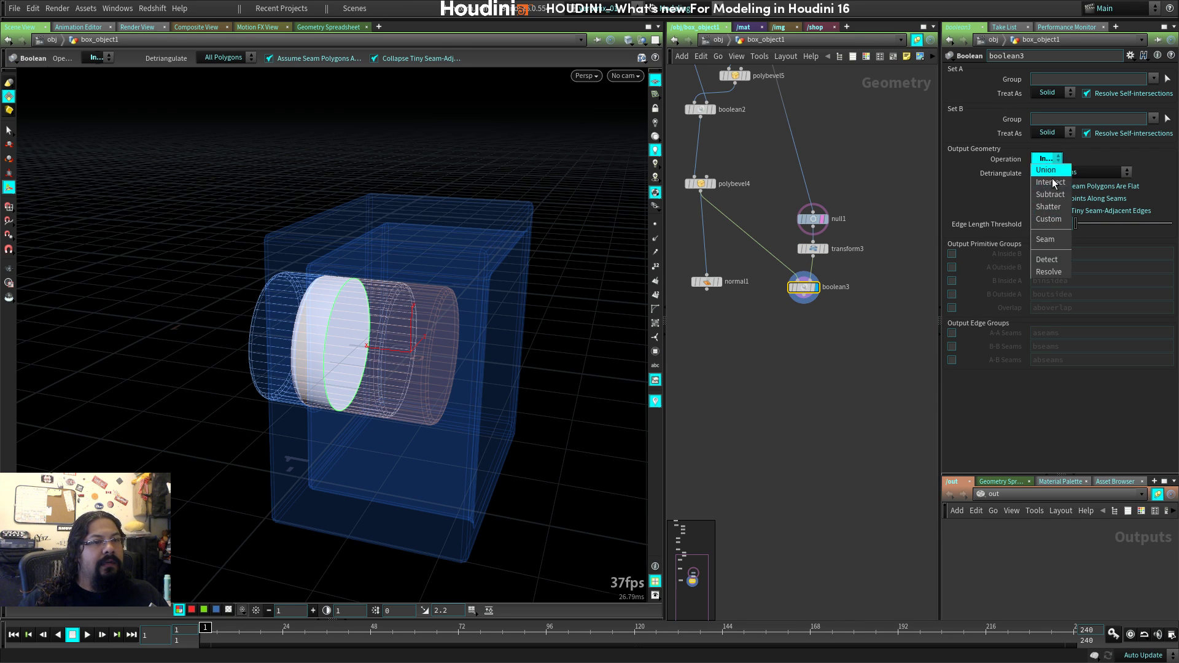
left_click(1056, 172)
Adjust the cylinder's position inside the box with transform3 to an X translation of about -0.142.
left_click_drag(366, 402, 409, 360, "alt")
key("Return")
left_click(802, 249)
key("Escape")
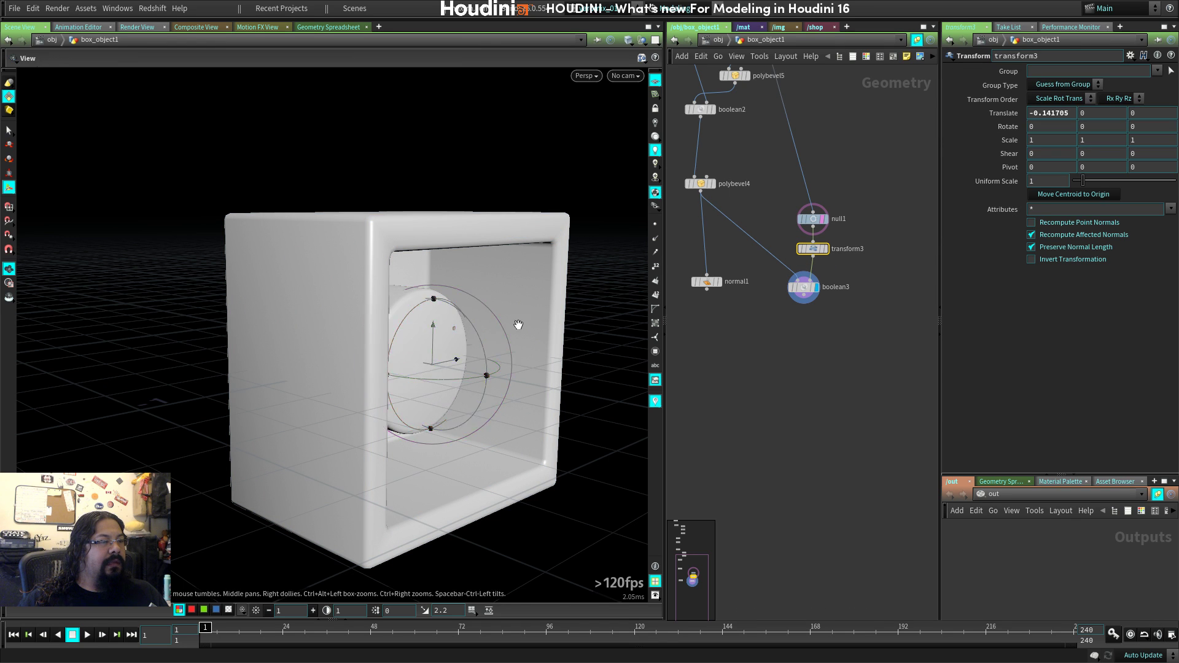
left_click_drag(518, 324, 439, 290)
key("Return")
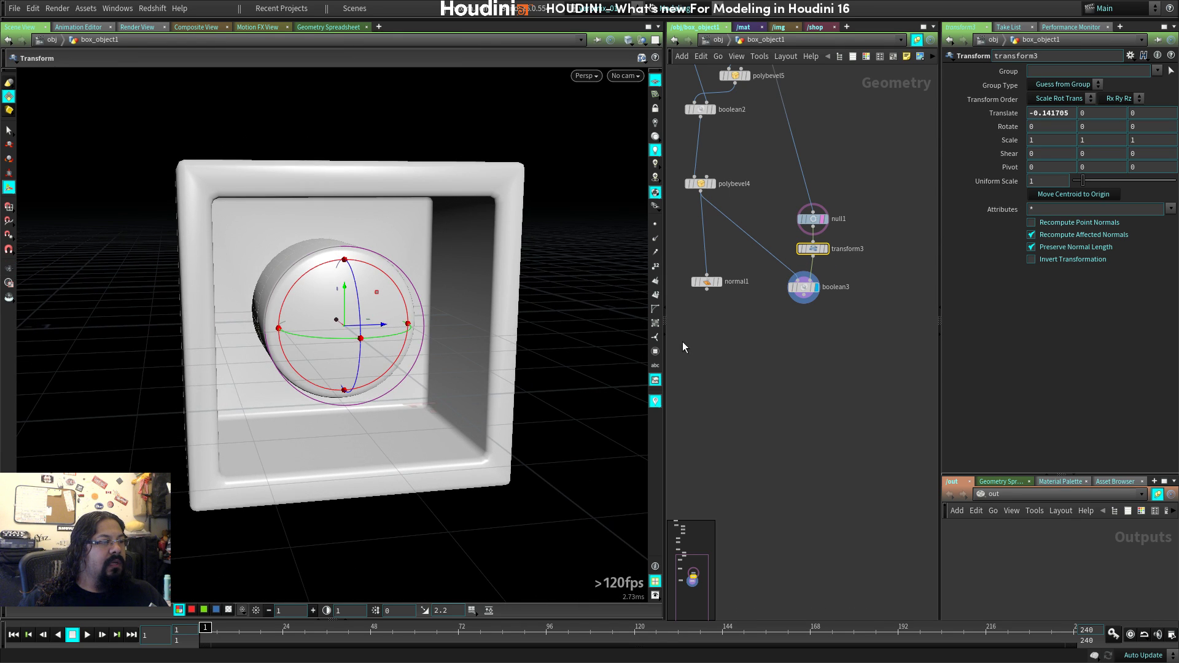
Move boolean3 lower in the network to make room below transform3, and inspect the cylinder joined to the box.
left_click_drag(811, 293, 807, 333)
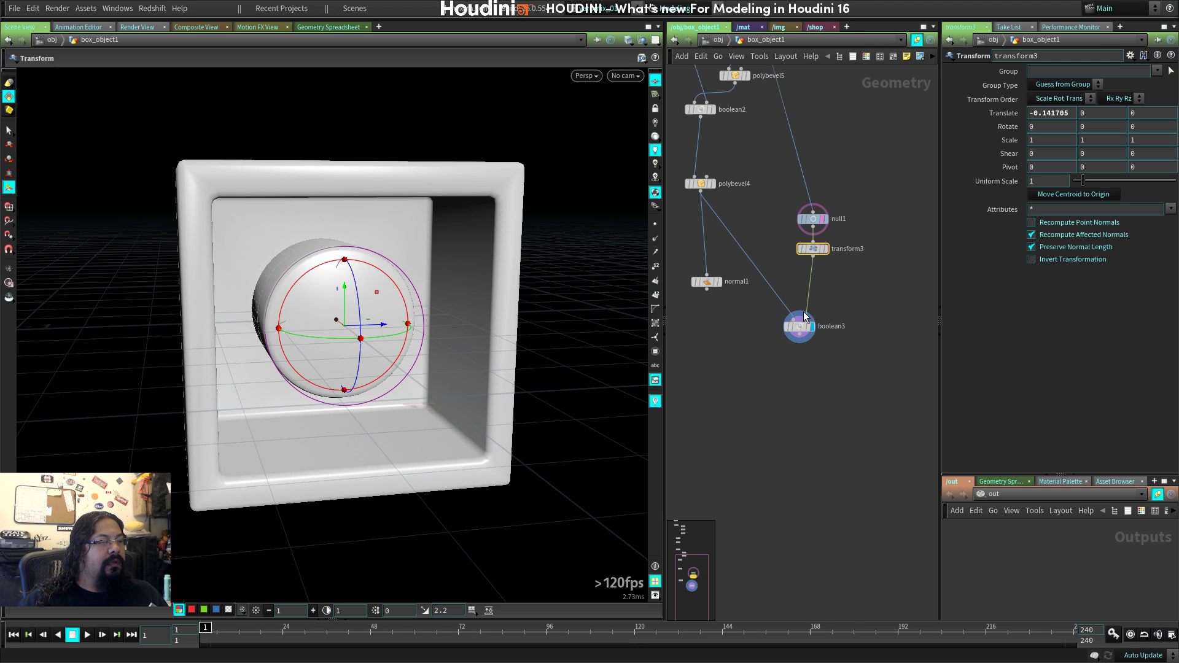
key("Escape")
left_click_drag(484, 335, 455, 349)
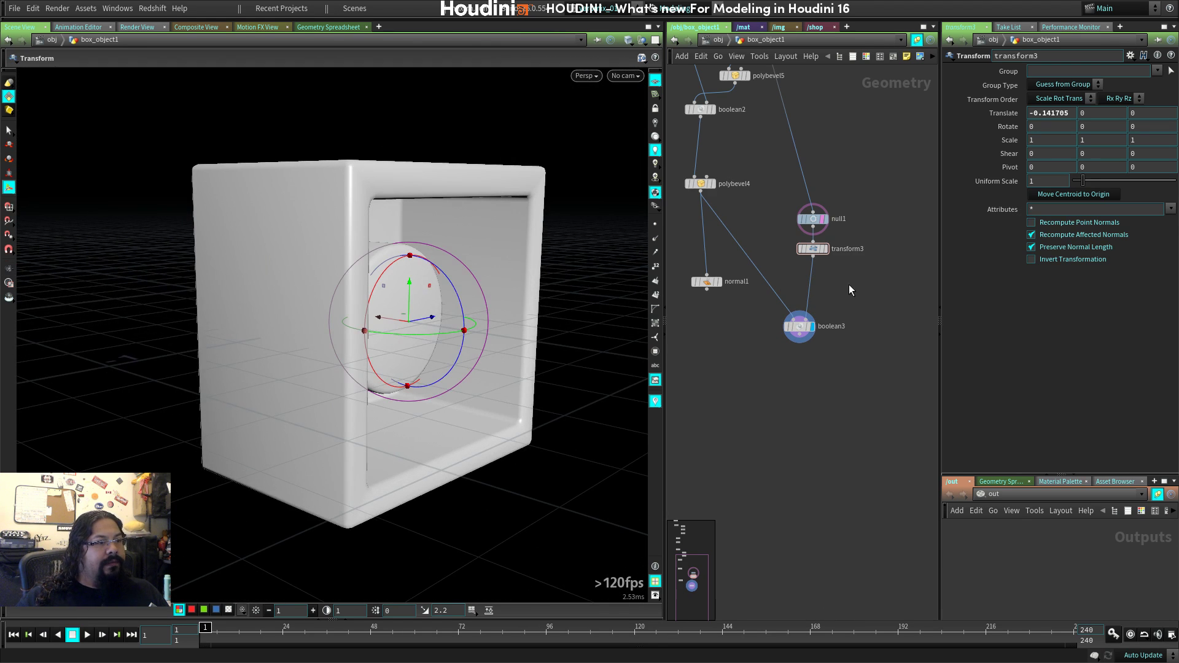
middle_click_drag(849, 286, 872, 297)
left_click_drag(460, 350, 552, 303, "alt")
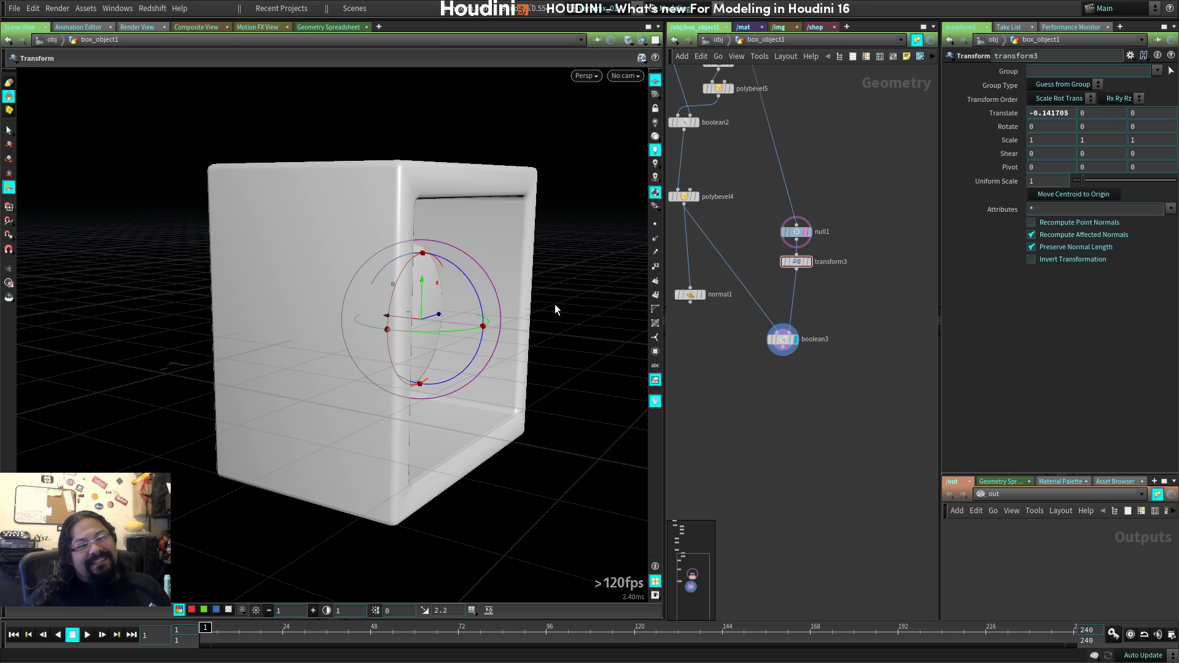
key("space")
left_click_drag(555, 304, 459, 352)
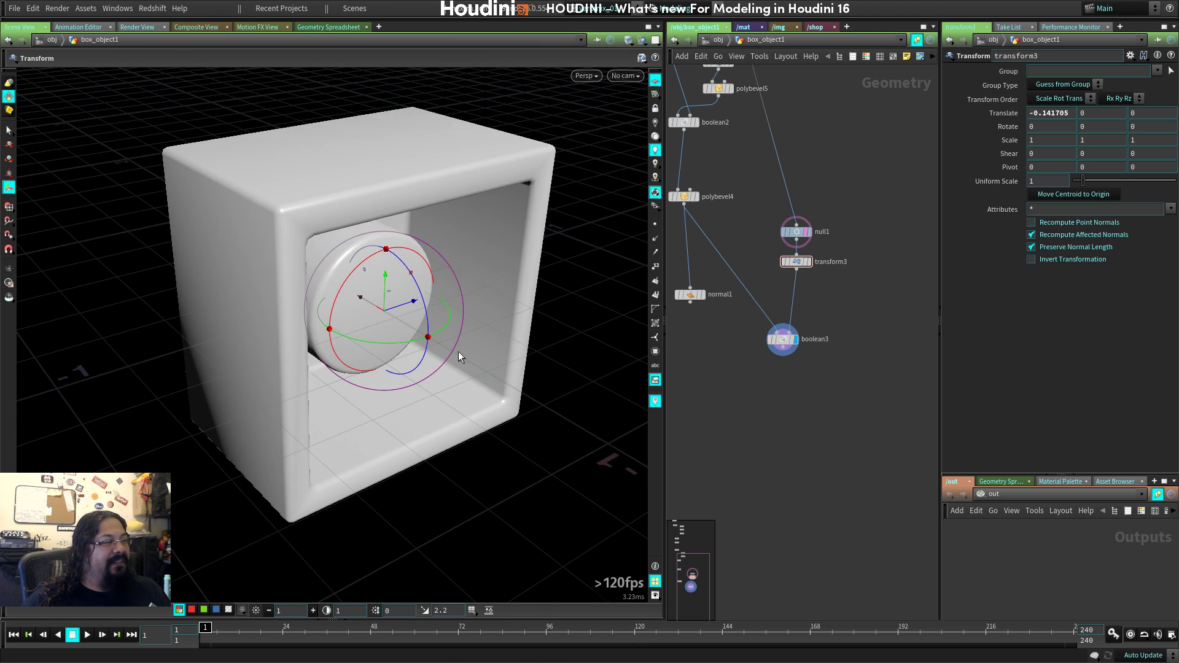
key("Tab")
type("clip")
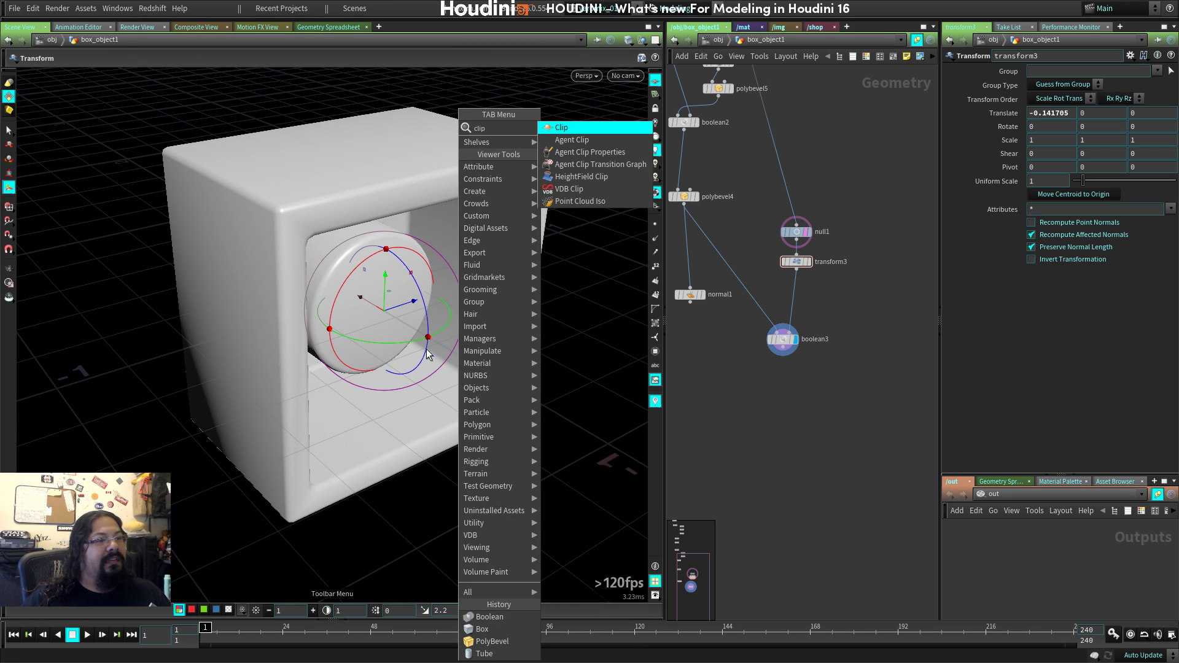
key("Escape")
Insert a Clip node between transform3 and boolean3.
key("Tab")
type("clip")
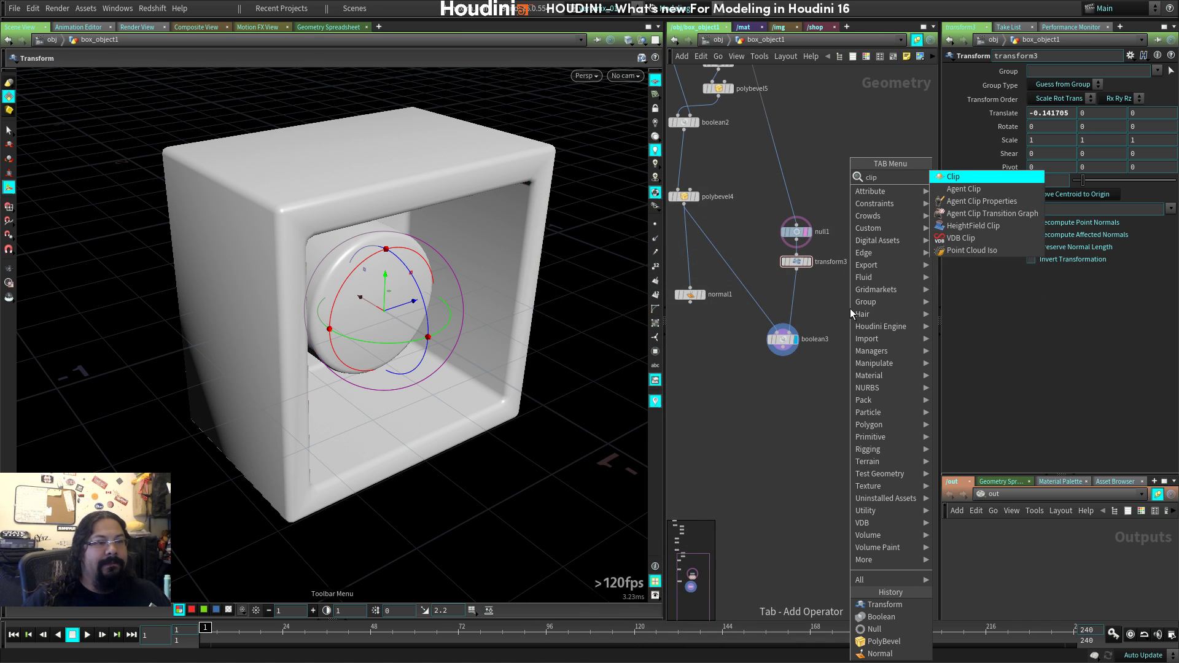
left_click(953, 176)
left_click(797, 290)
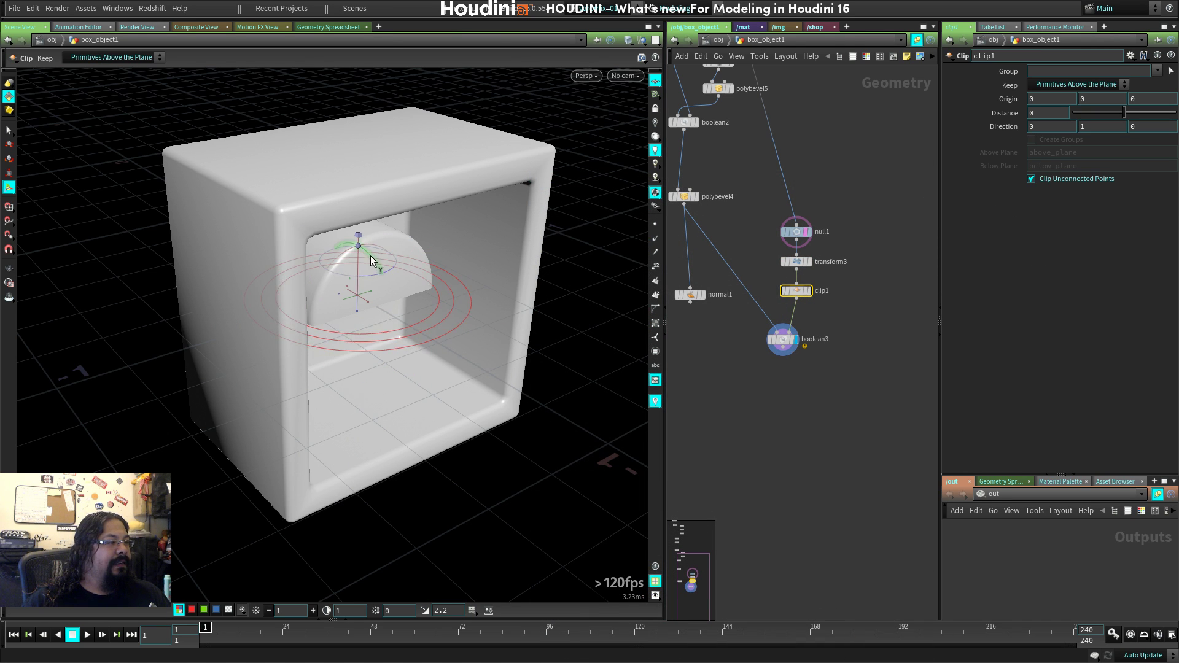
Turn the clip plane to face along X by setting the direction of clip1 to 1, 0, 0.
left_click_drag(371, 255, 263, 199)
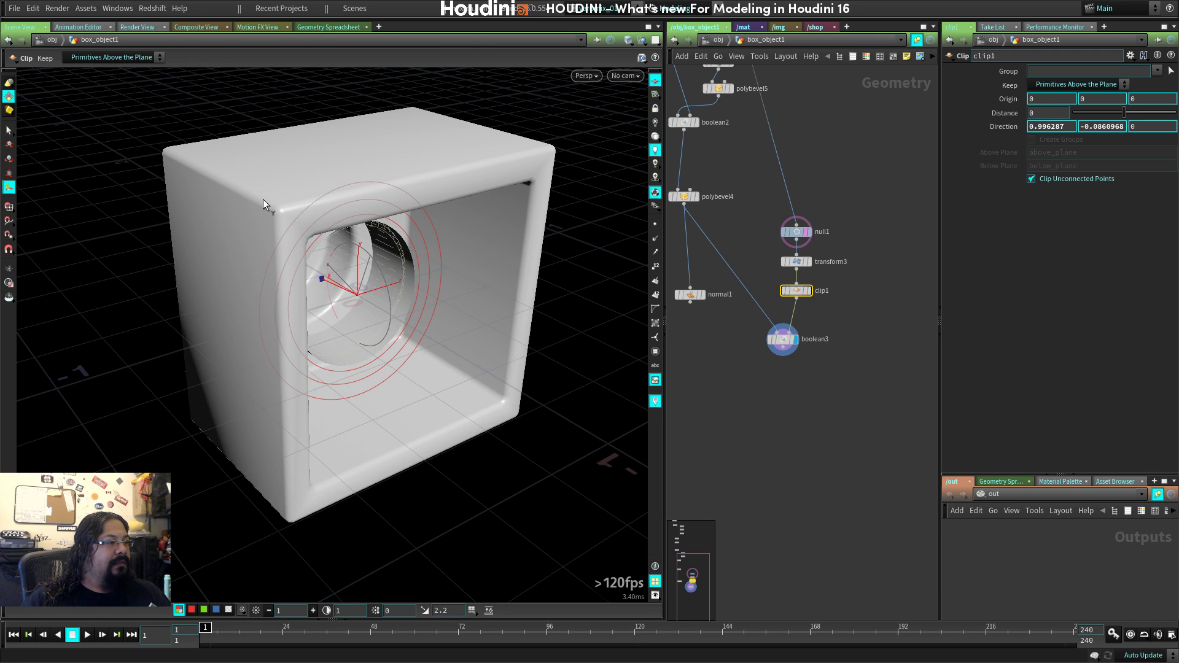
left_click_drag(1065, 128, 949, 125)
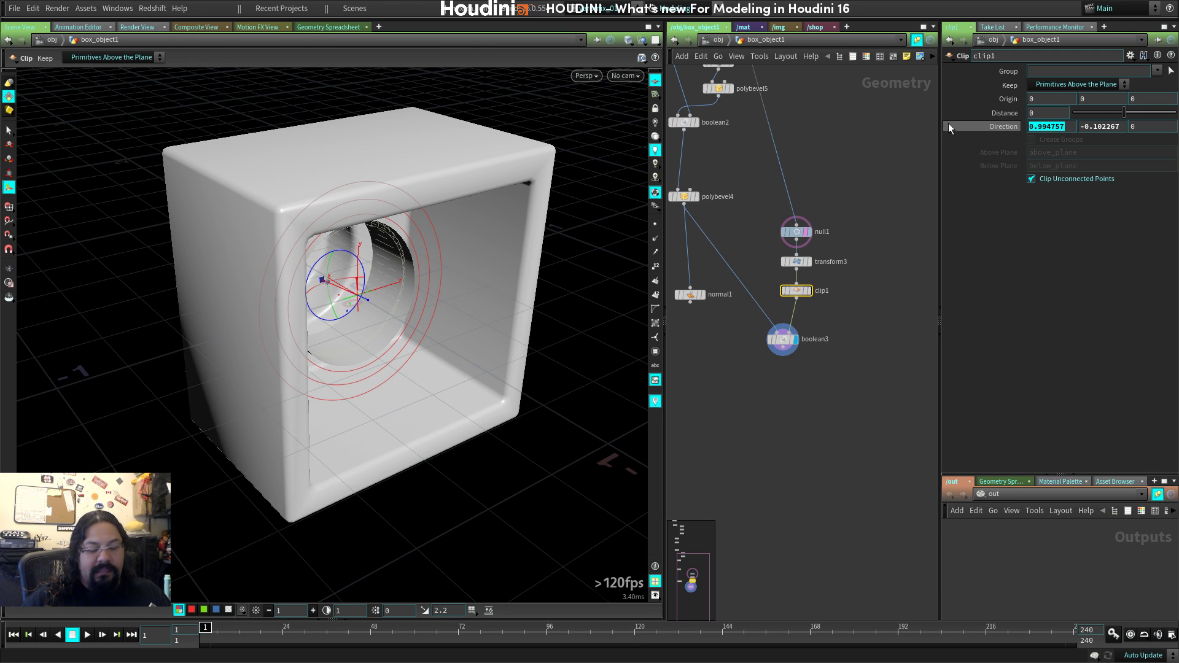
type("1")
key("Tab")
type("0")
key("Return")
key("Escape")
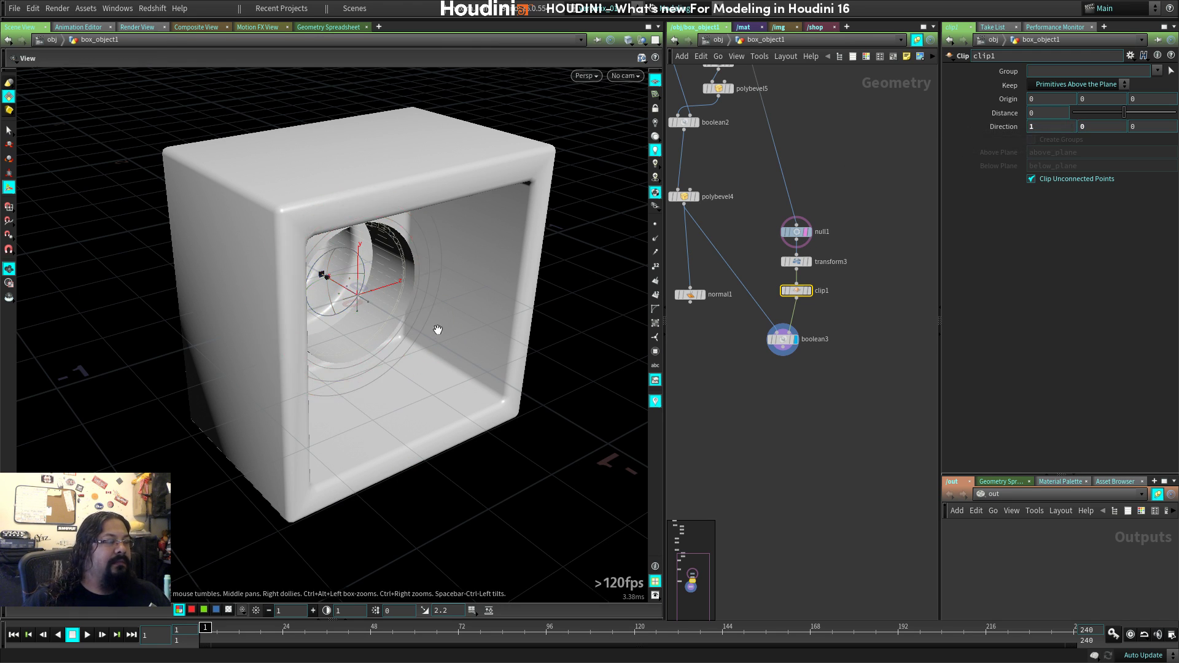
Shift the origin of clip1 to about -0.06 along X, and move normal1 below boolean3 in the network.
left_click_drag(433, 335, 462, 311)
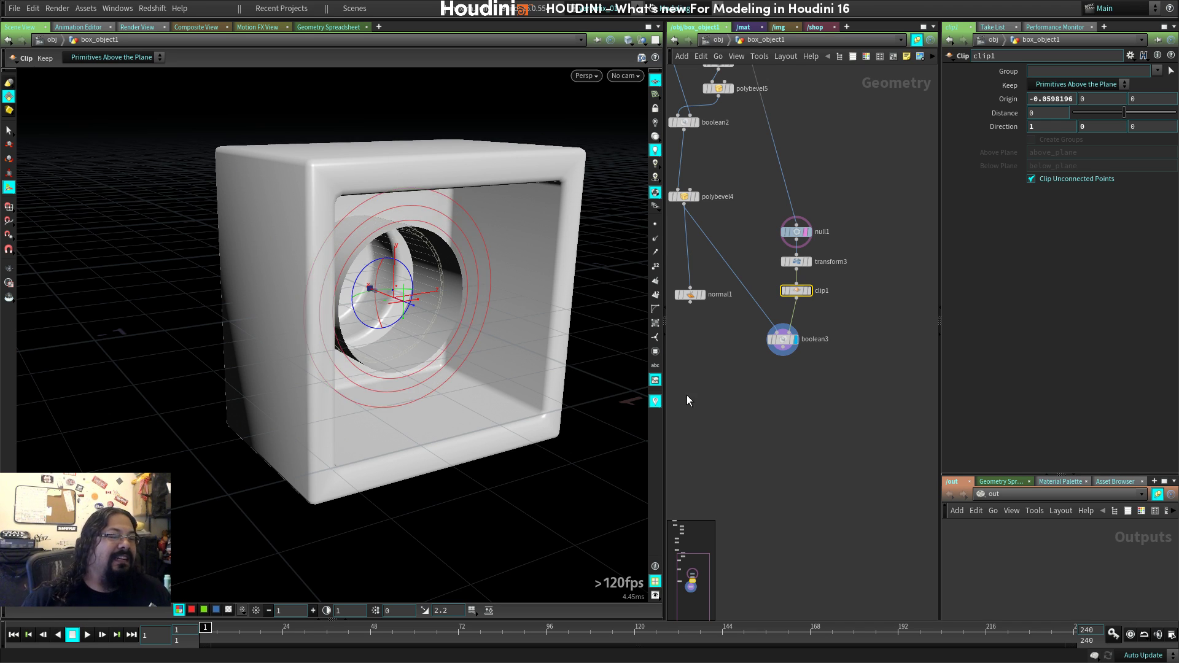
middle_click_drag(793, 366, 864, 371)
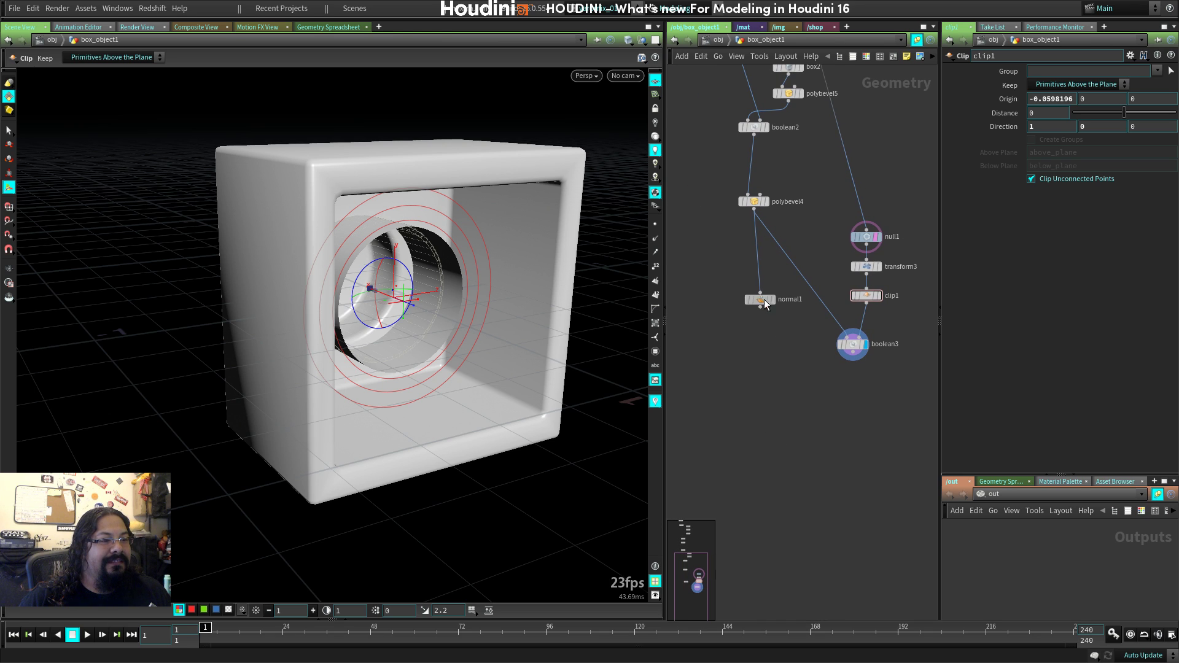
left_click_drag(769, 304, 786, 407)
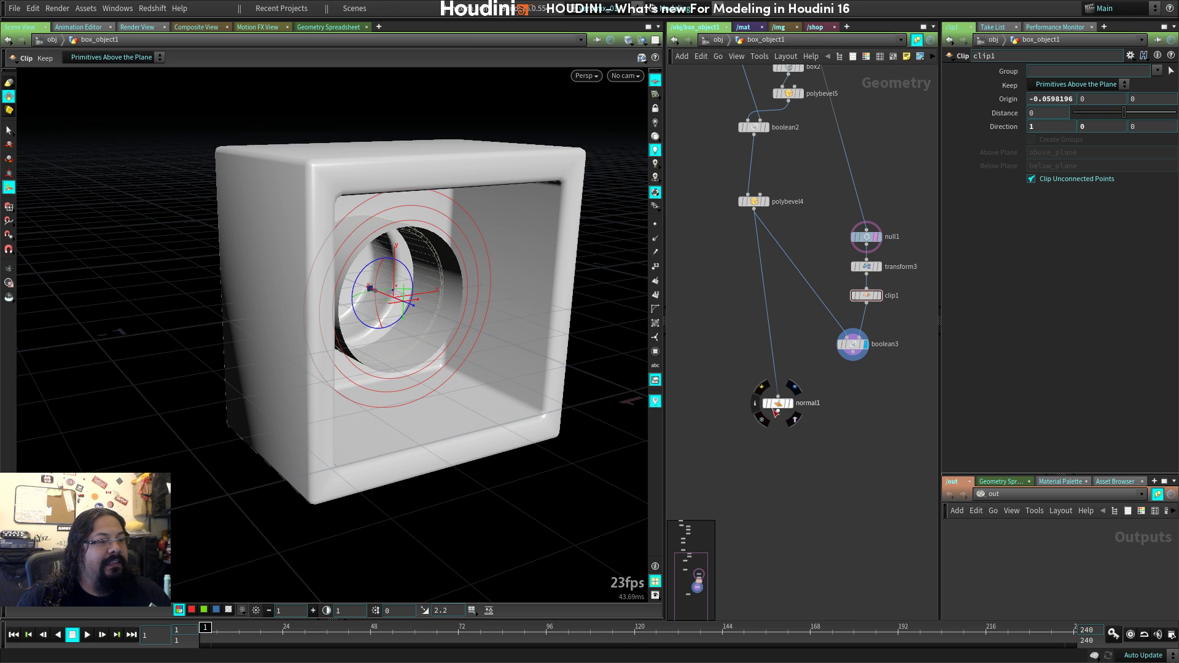
Save the scene and start a new empty one, with the network editor pane widened.
key("ctrl+s")
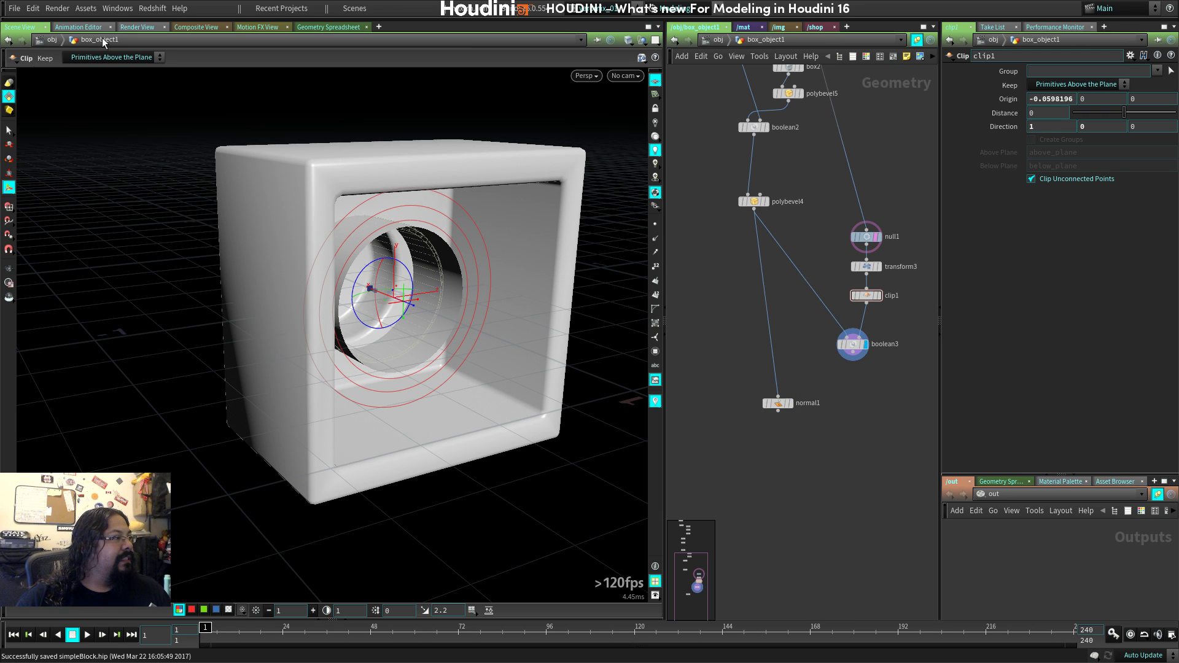
left_click(13, 8)
left_click(36, 23)
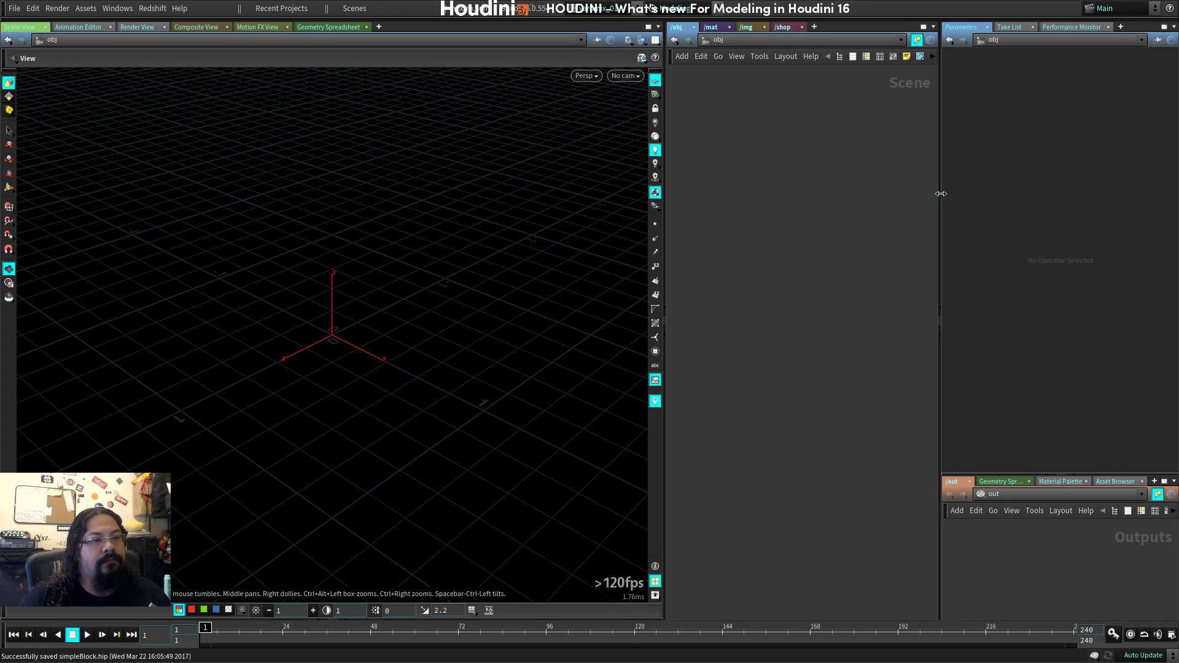
left_click_drag(943, 200, 954, 202)
left_click_drag(673, 227, 645, 230)
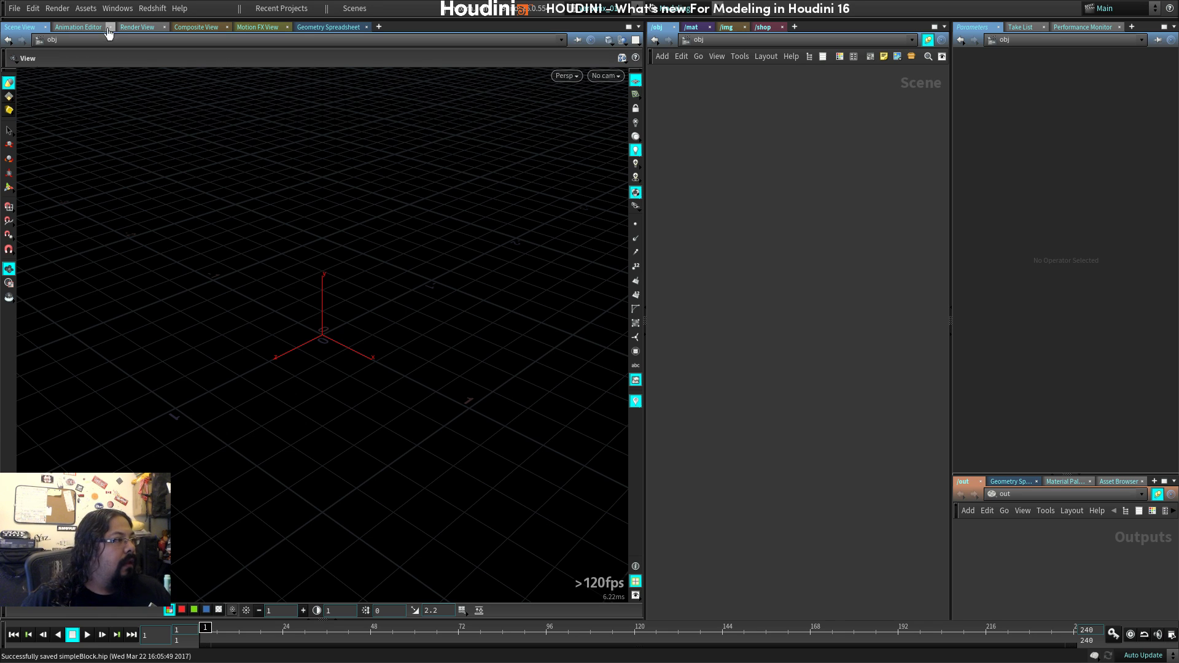
Check the installed Houdini version in the About Houdini dialog.
left_click(179, 8)
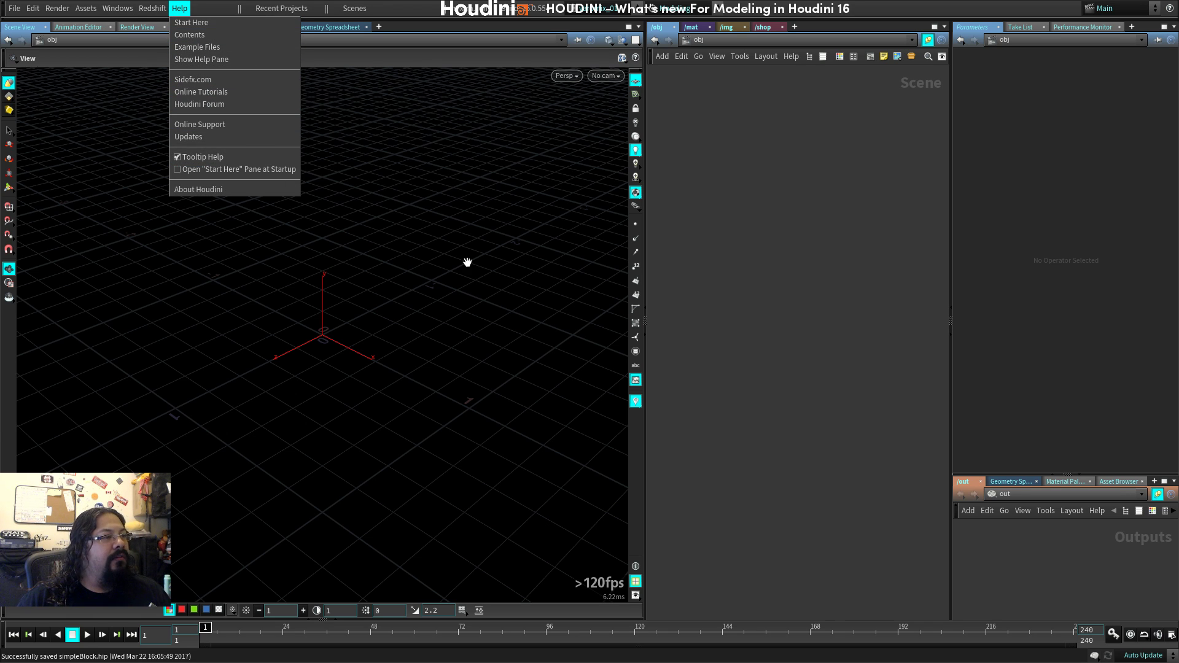
left_click(224, 198)
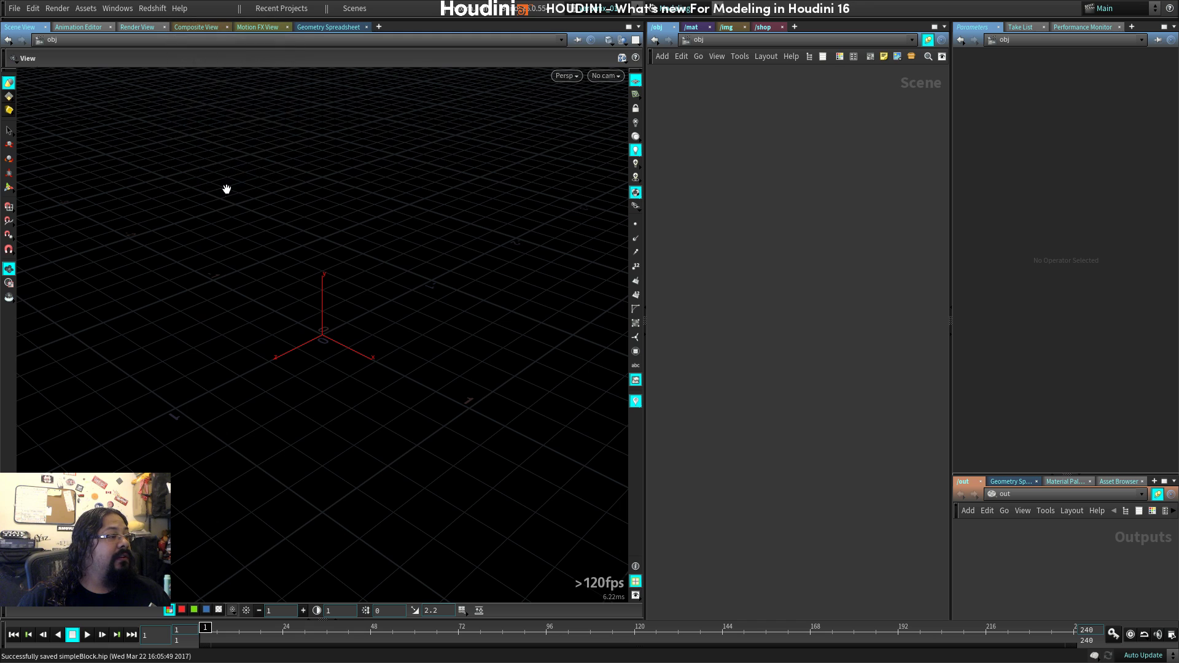
left_click(179, 8)
left_click(211, 190)
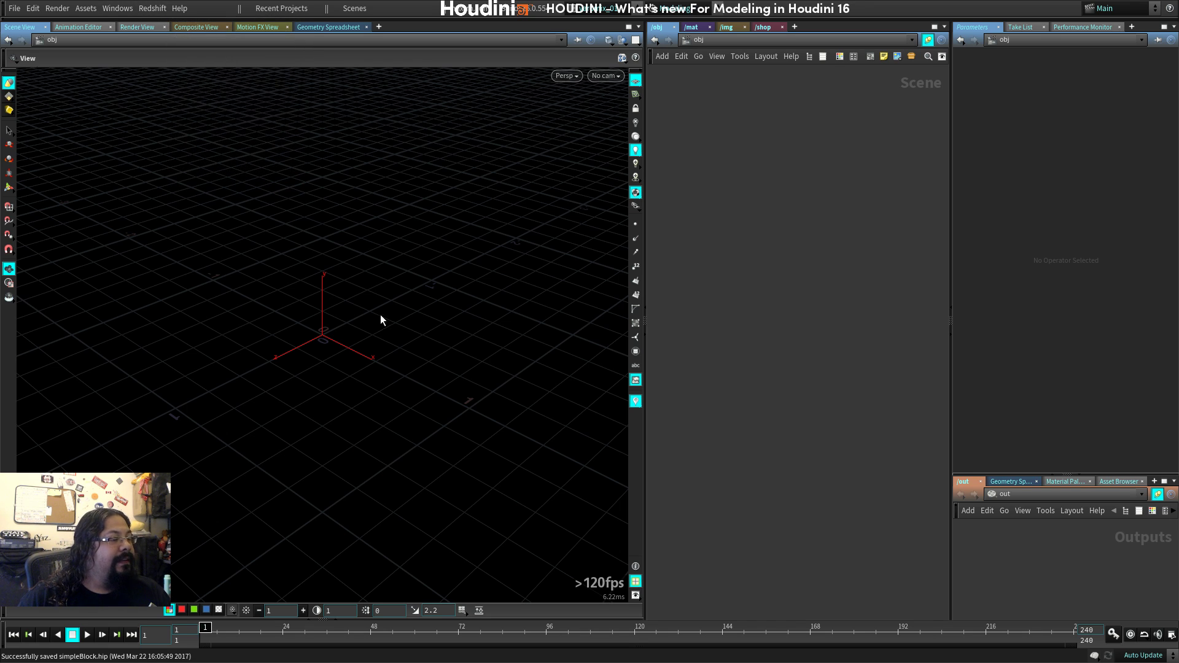
left_click_drag(389, 289, 459, 167)
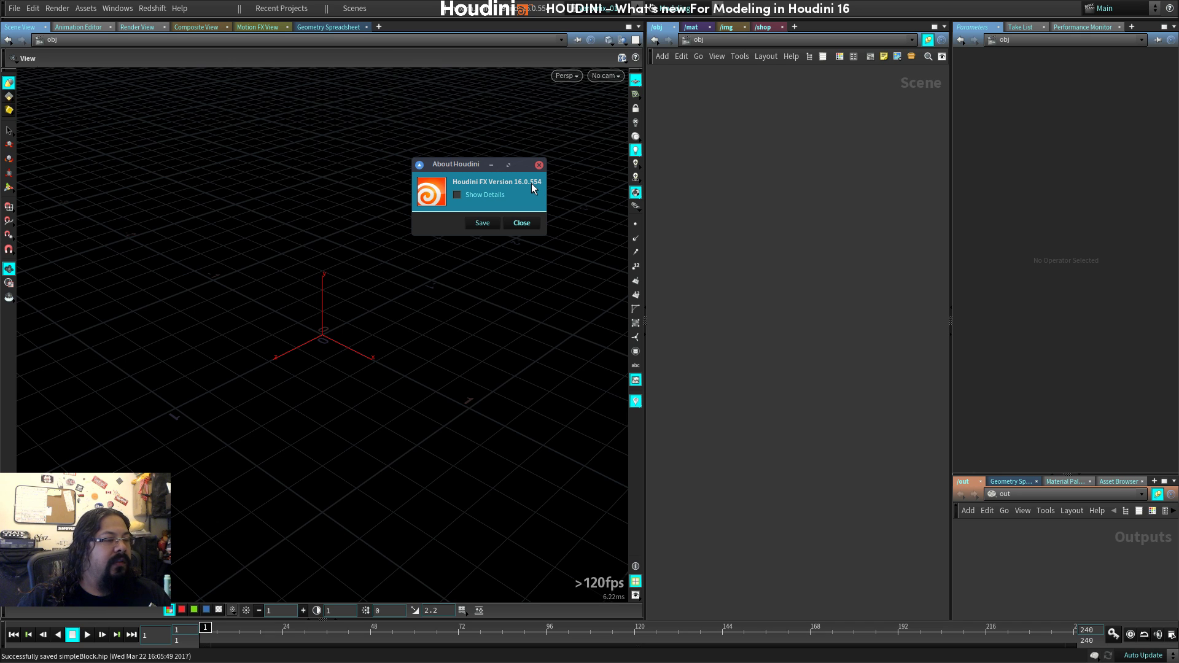
left_click_drag(478, 167, 492, 194)
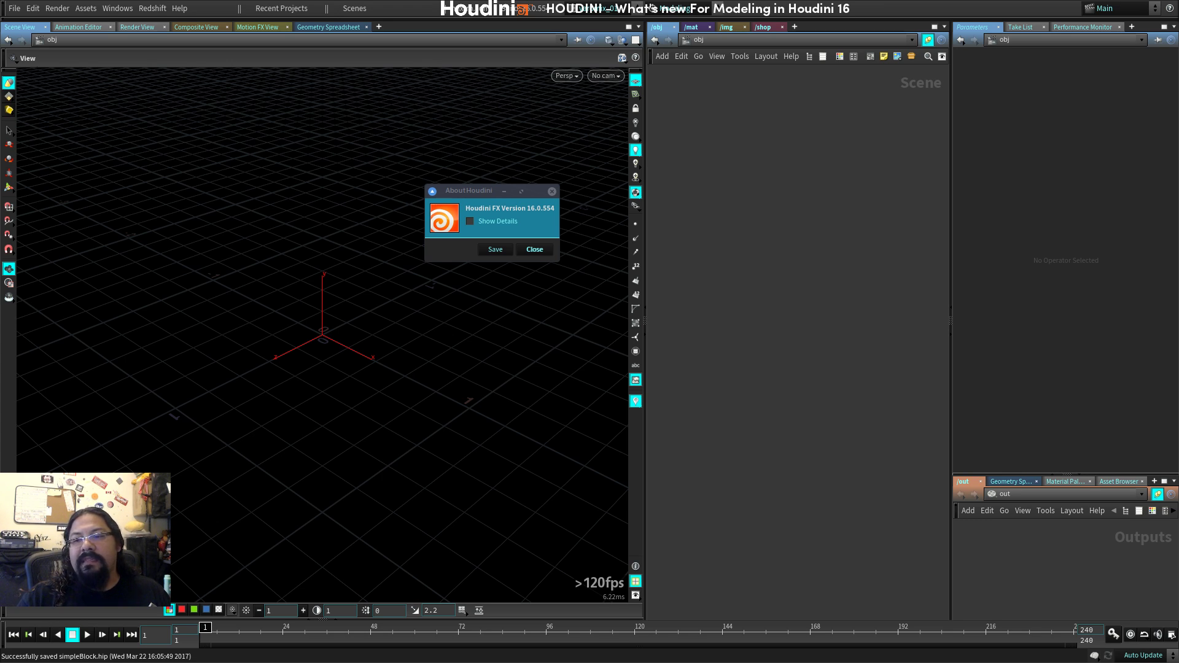
Compare the installed version with the builds on the SideFX Daily Builds page, and close both windows.
left_click_drag(1173, 80, 626, 82)
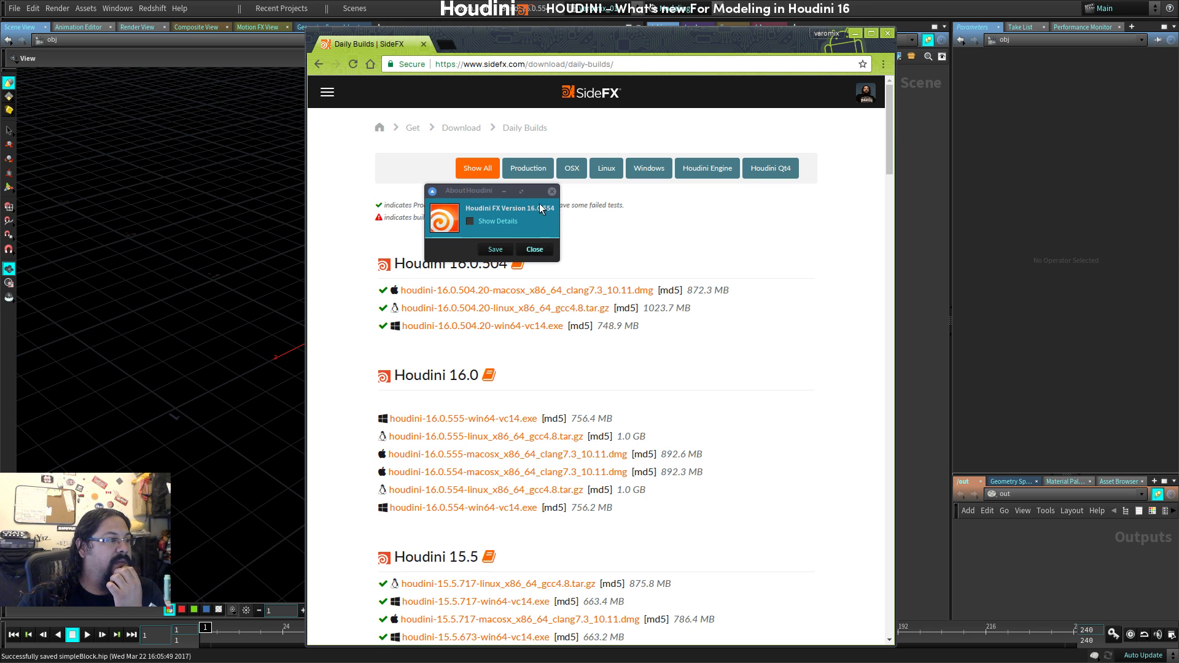
left_click(534, 248)
left_click(888, 34)
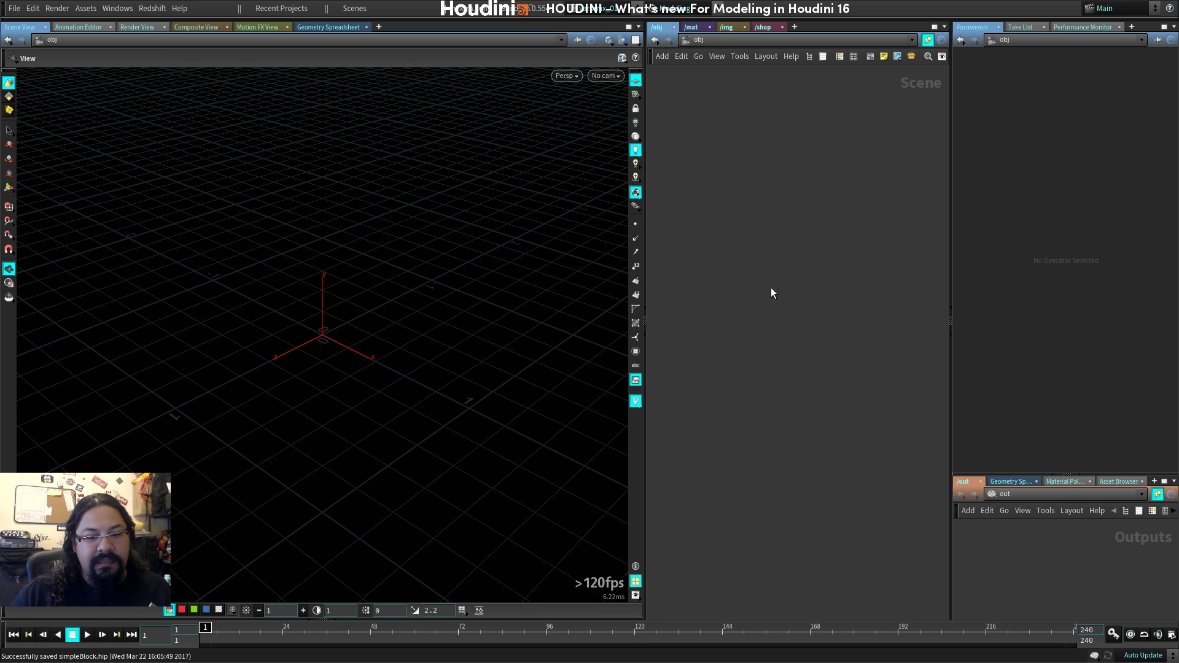
left_click(179, 8)
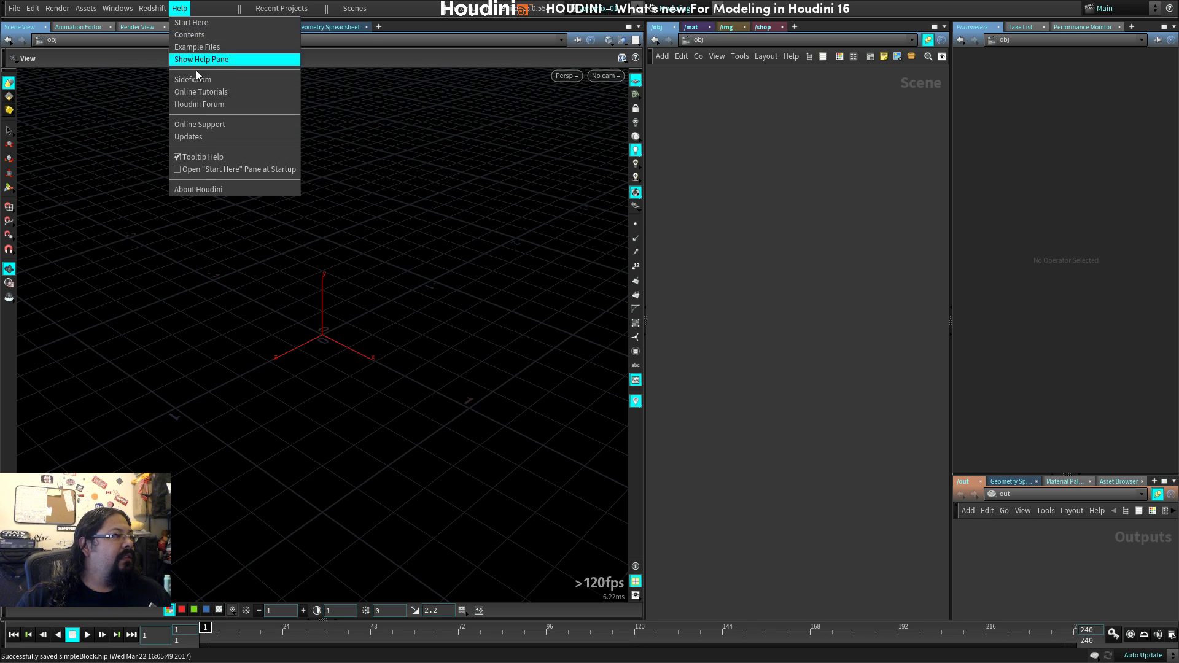
left_click(215, 25)
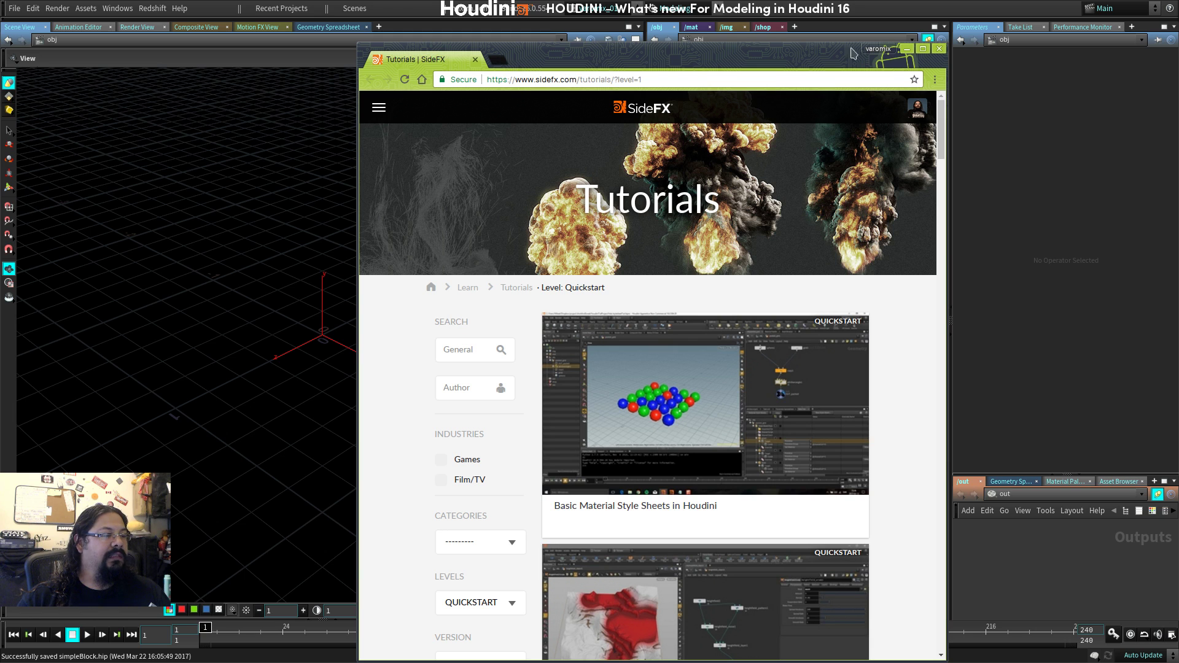
left_click(939, 48)
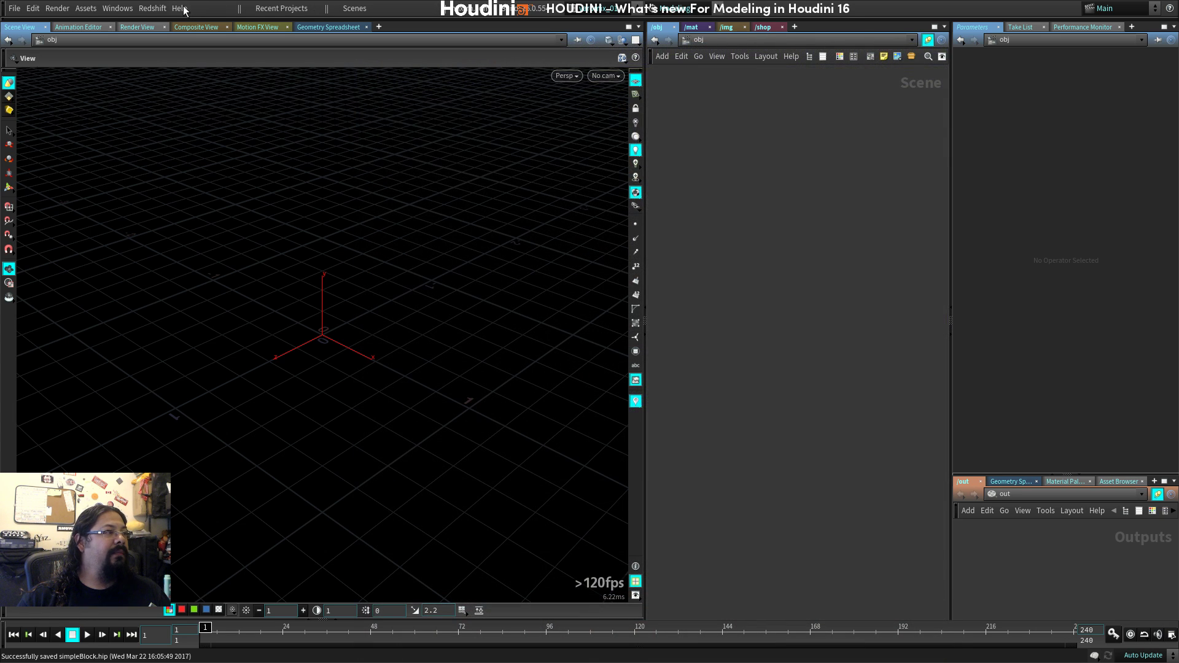
Open What's new in Houdini 16 in the Houdini help and go to its Geometry and modeling subtopic.
left_click(180, 8)
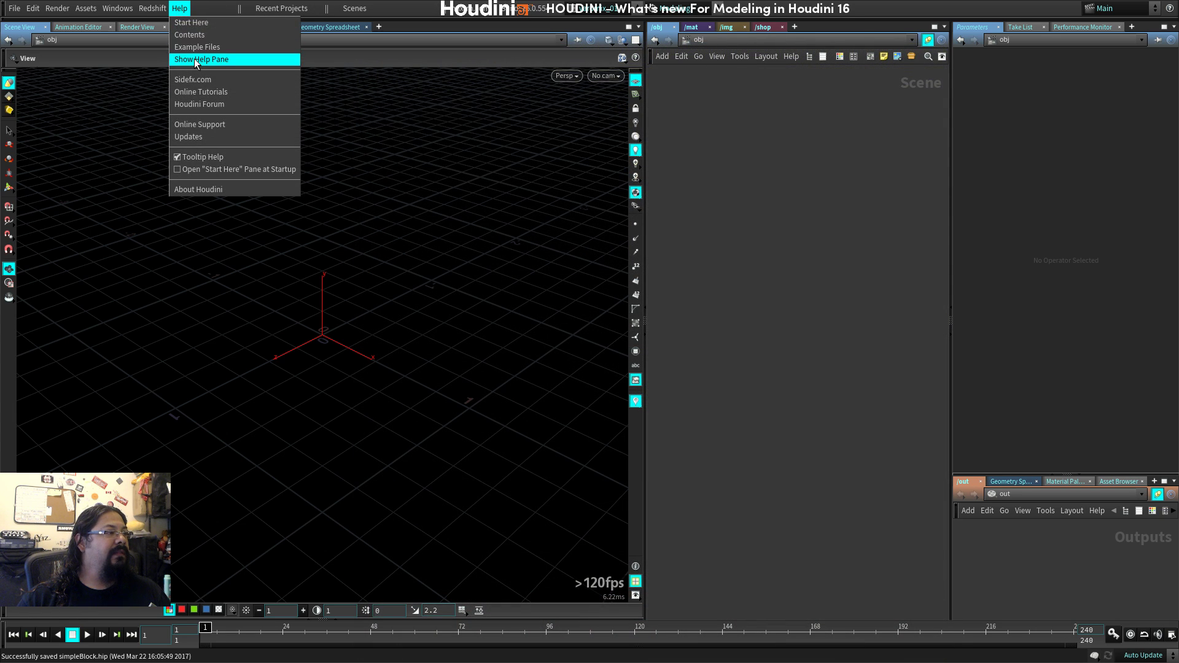
left_click(196, 23)
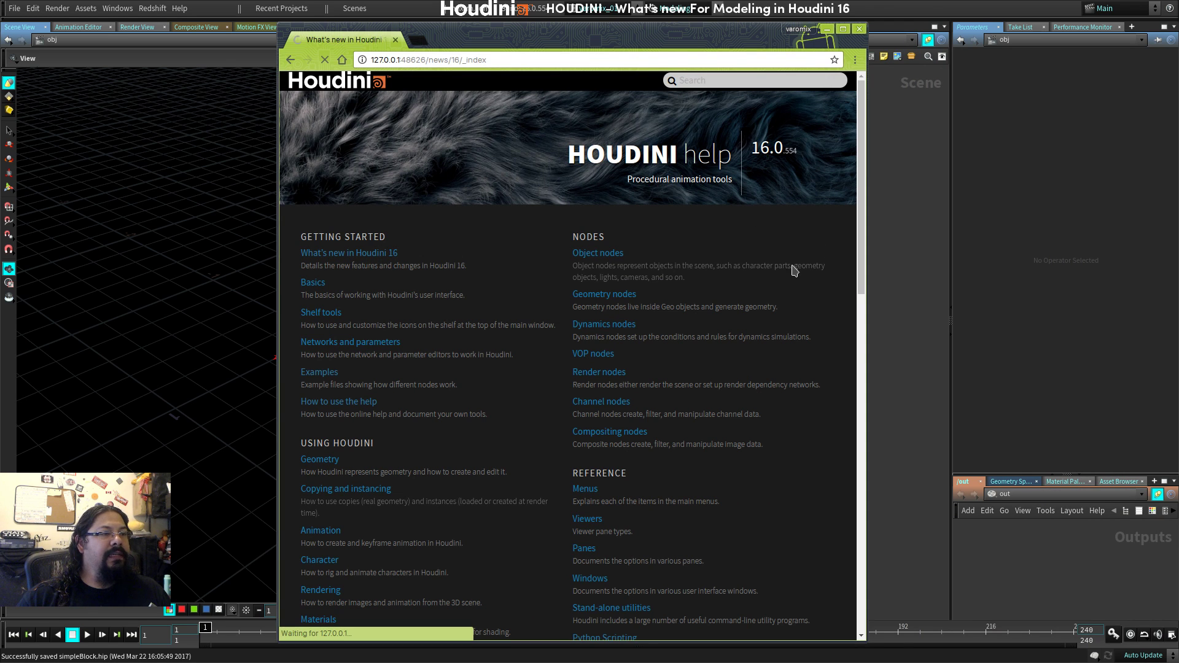
left_click_drag(793, 266, 862, 242, "alt")
right_click_drag(910, 420, 1026, 415, "alt")
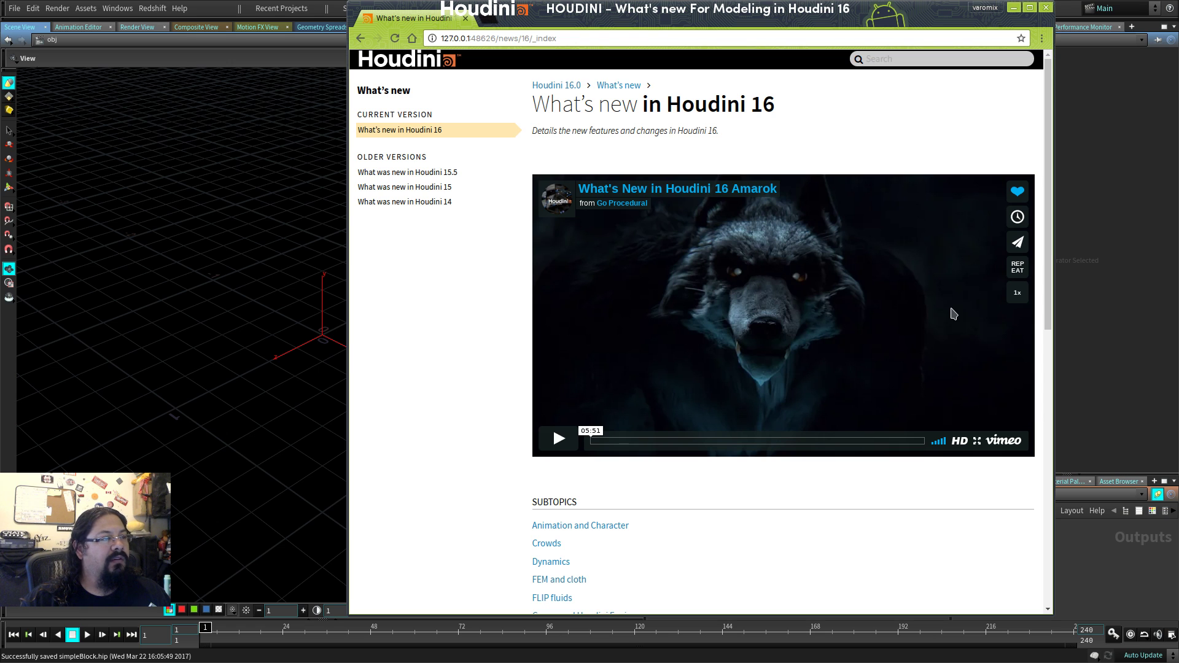
scroll(713, 166, "down", 3)
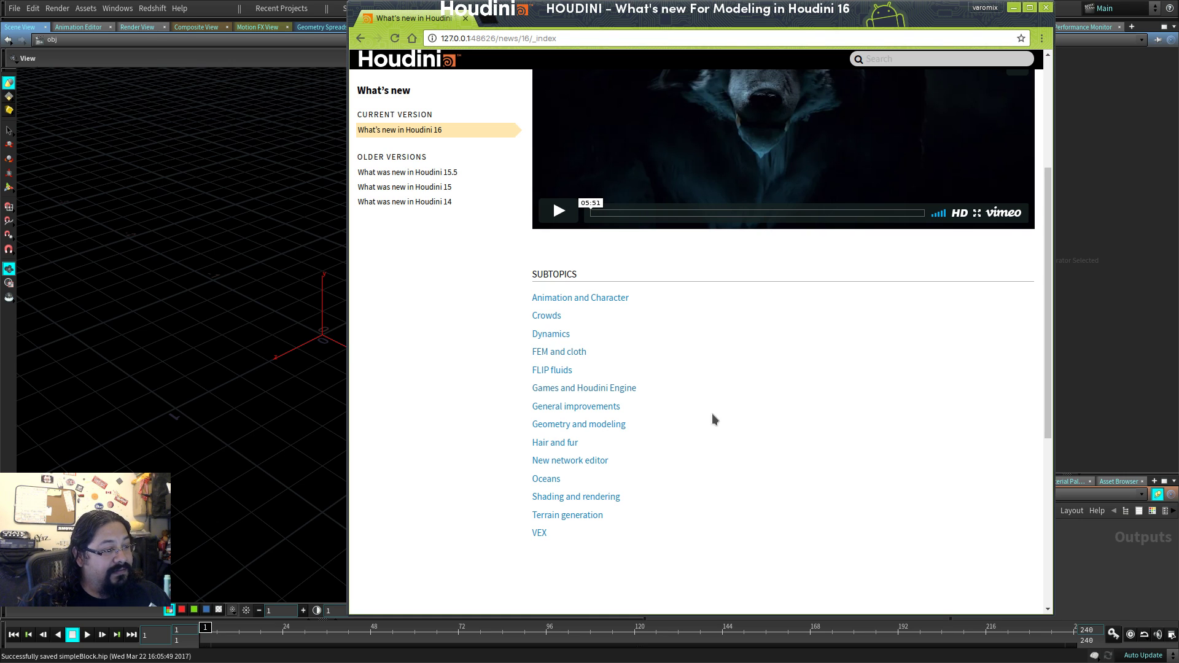
left_click(586, 423)
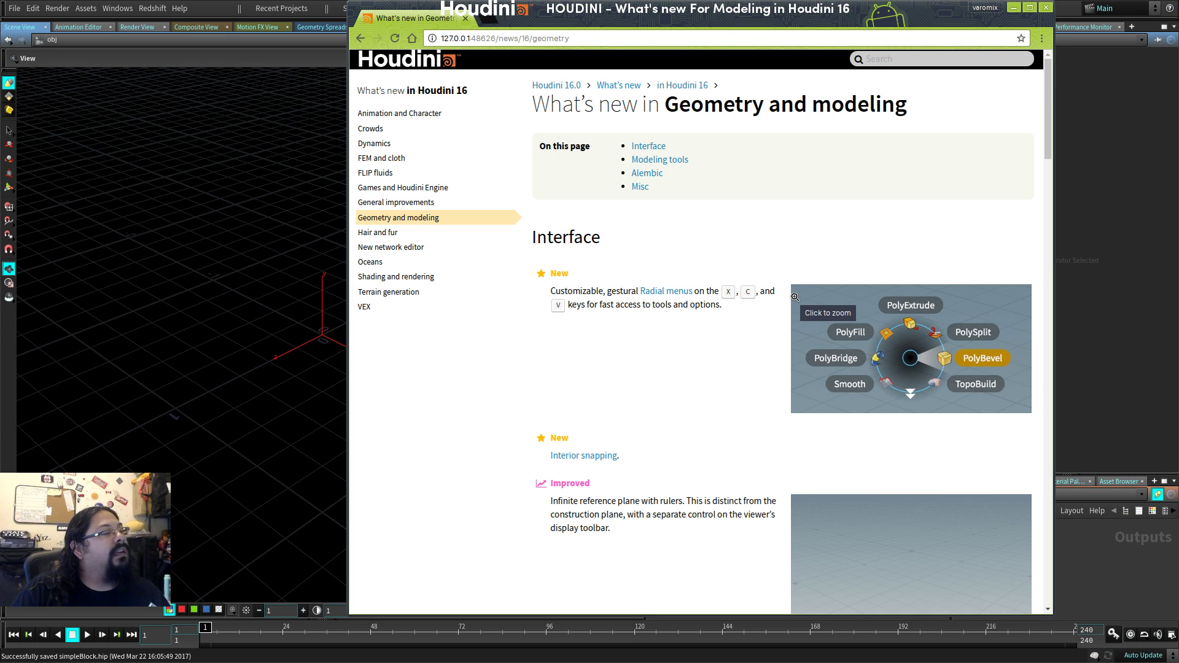
Review the Interface changes on the Geometry and modeling page, highlighting the note on "Sloppy" component selection.
scroll(758, 354, "down", 4)
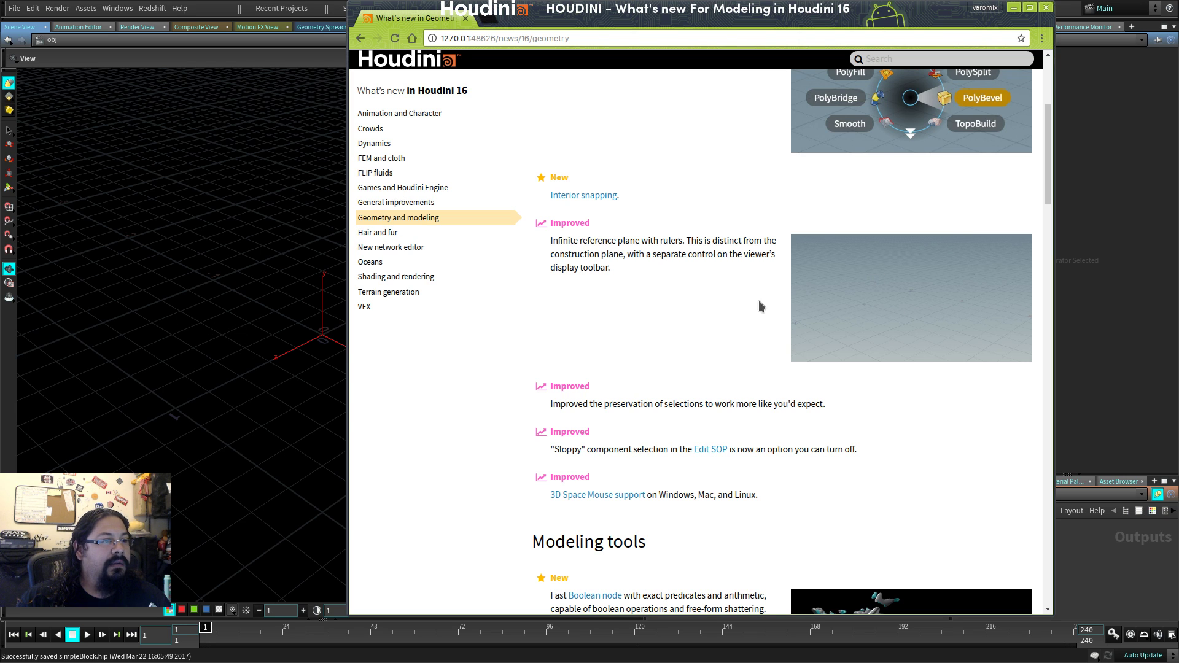
scroll(660, 304, "down", 2)
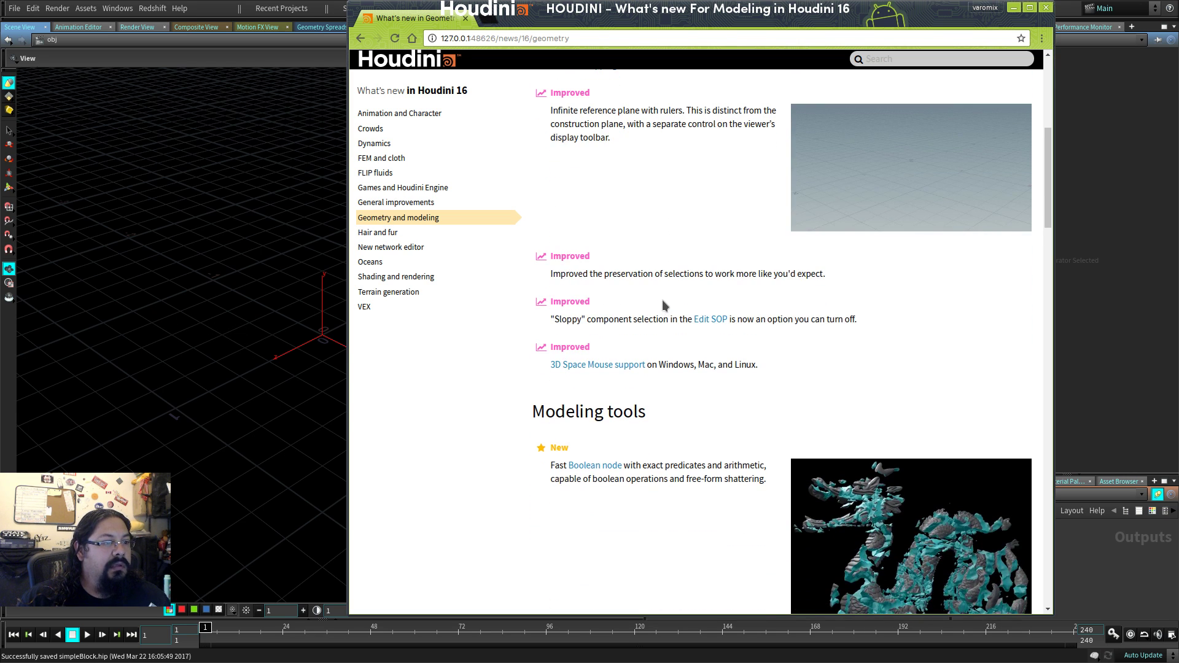
scroll(662, 304, "down", 2)
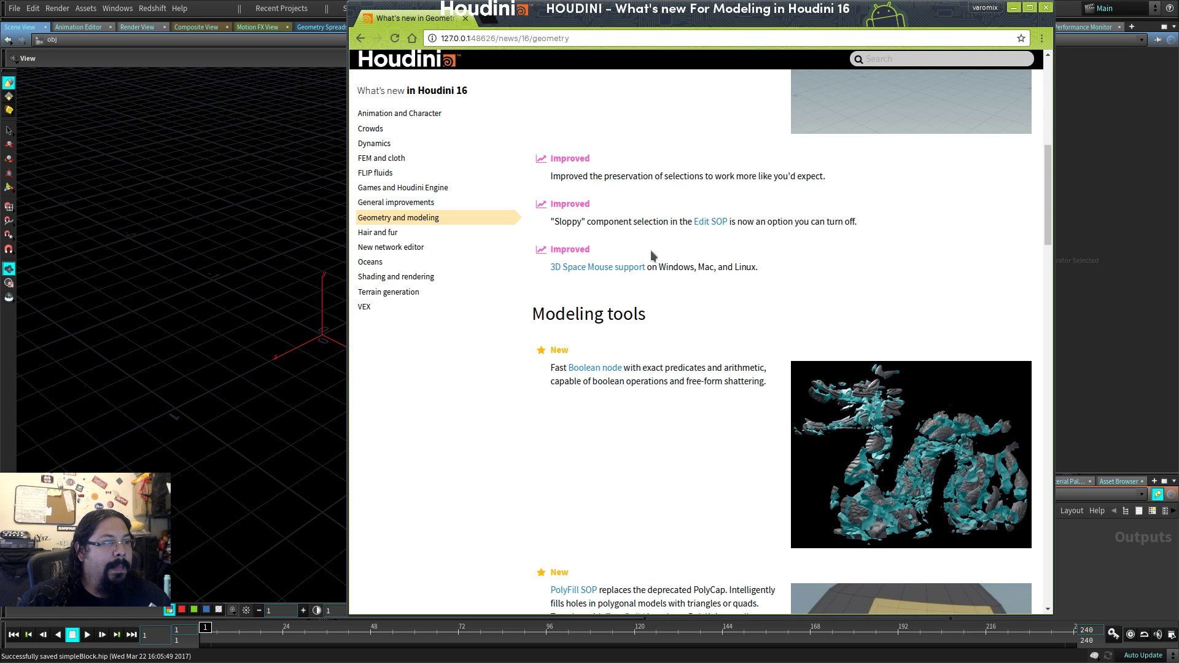
left_click_drag(551, 222, 644, 223)
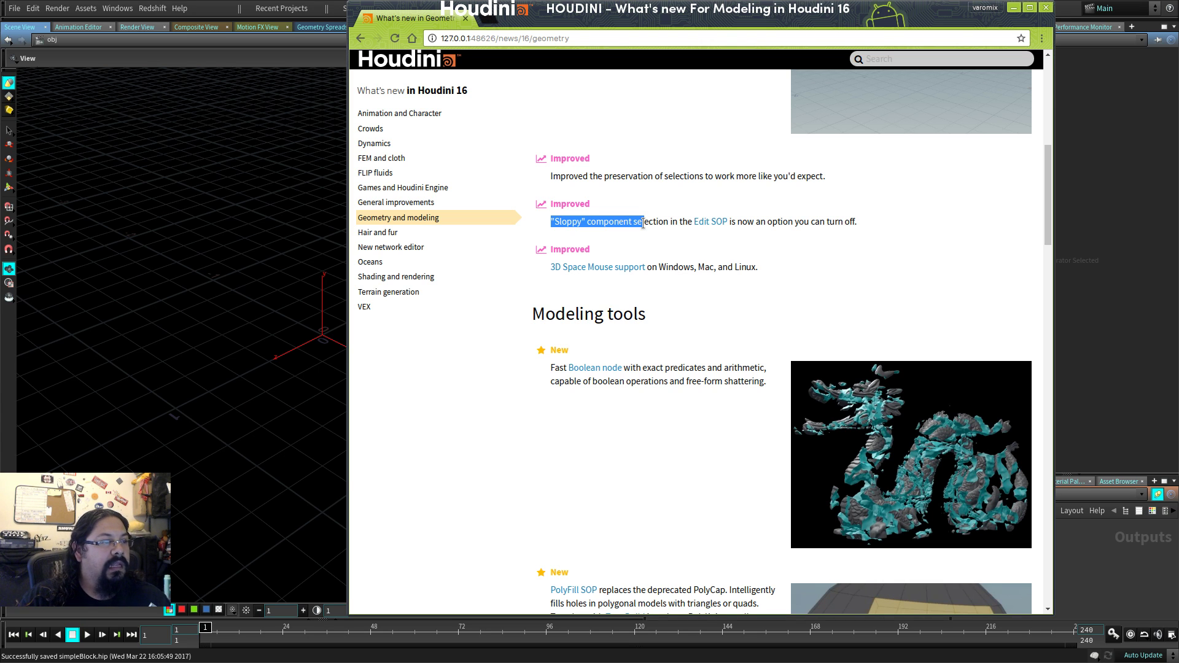
Review the new nodes under Modeling tools and open the Compiled SOPs link in a separate tab.
scroll(679, 366, "down", 3)
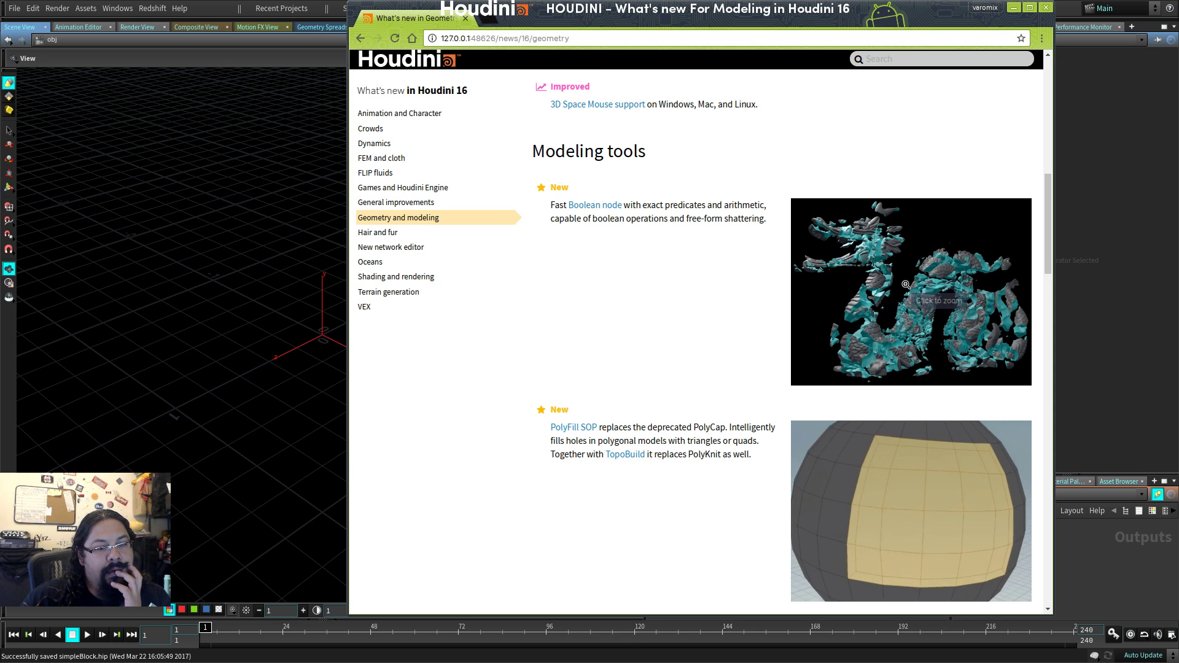
scroll(906, 286, "down", 2)
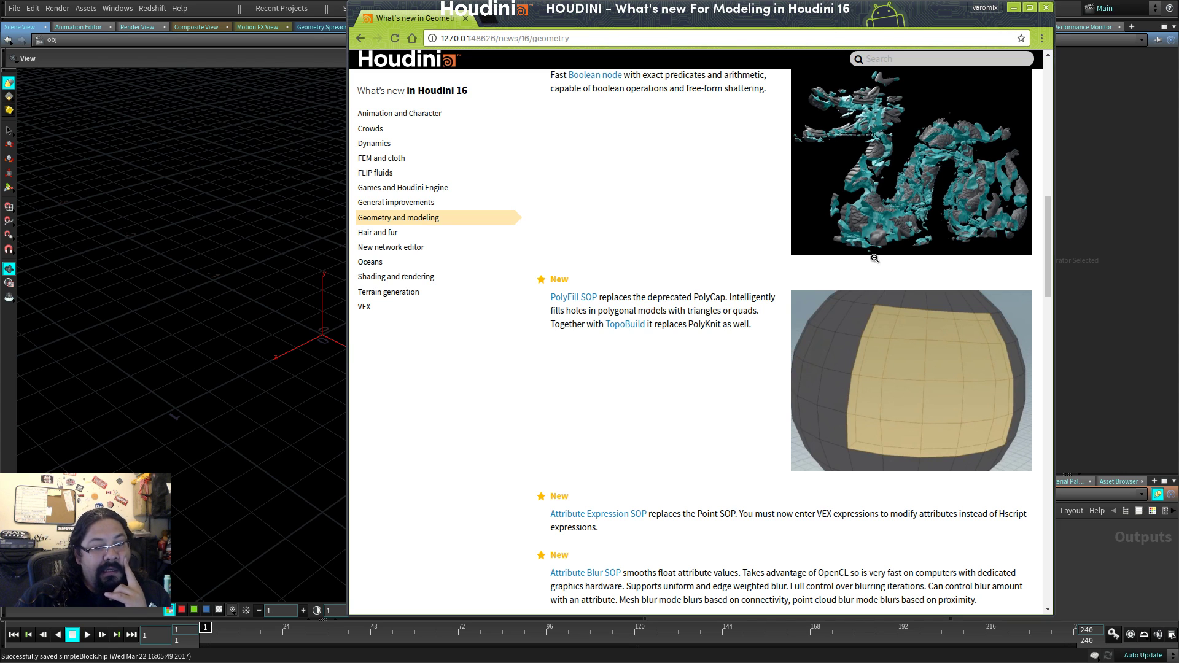
scroll(746, 246, "down", 2)
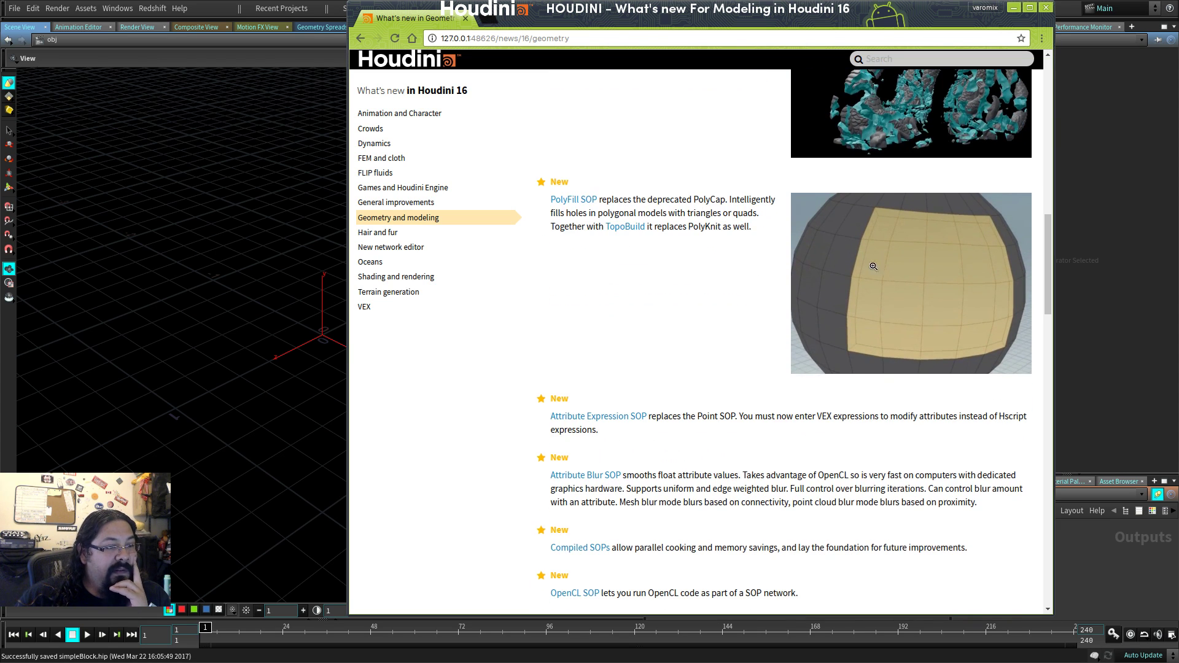
scroll(643, 285, "down", 2)
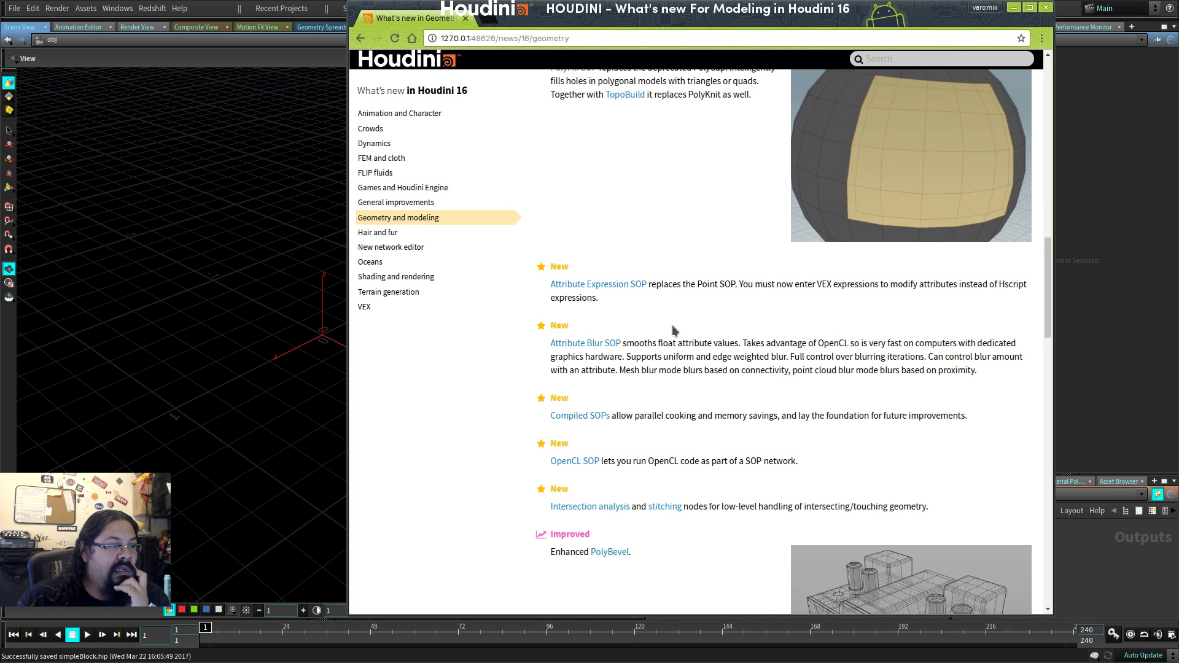
scroll(672, 326, "down", 1)
scroll(718, 294, "down", 2)
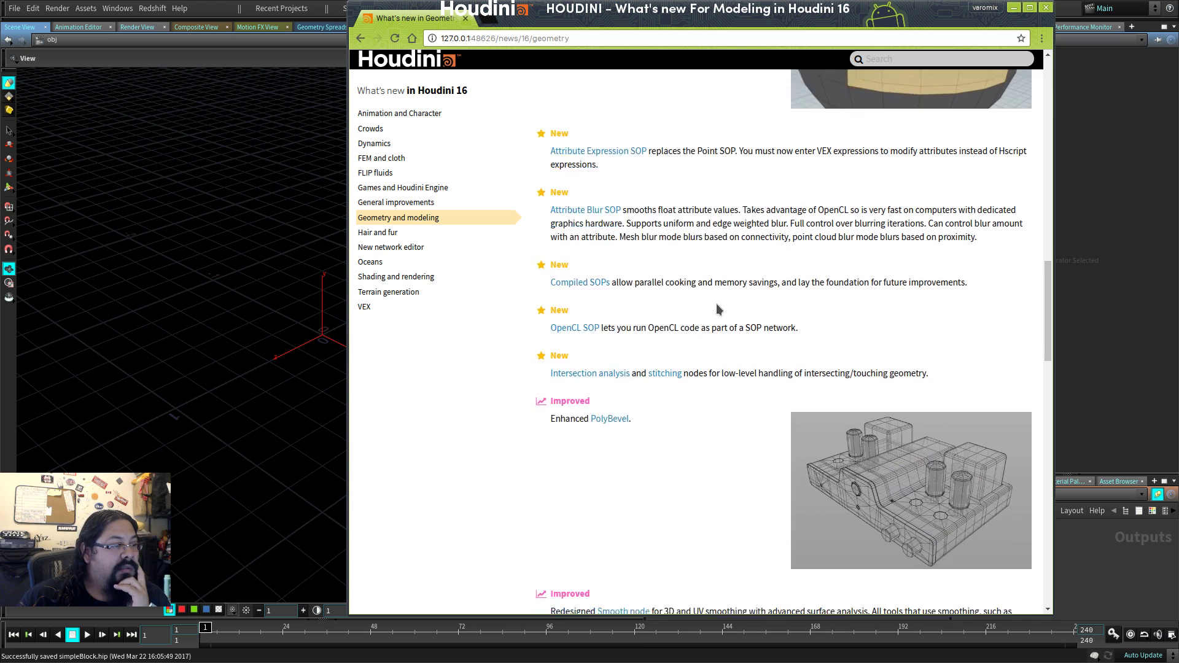
middle_click(579, 261)
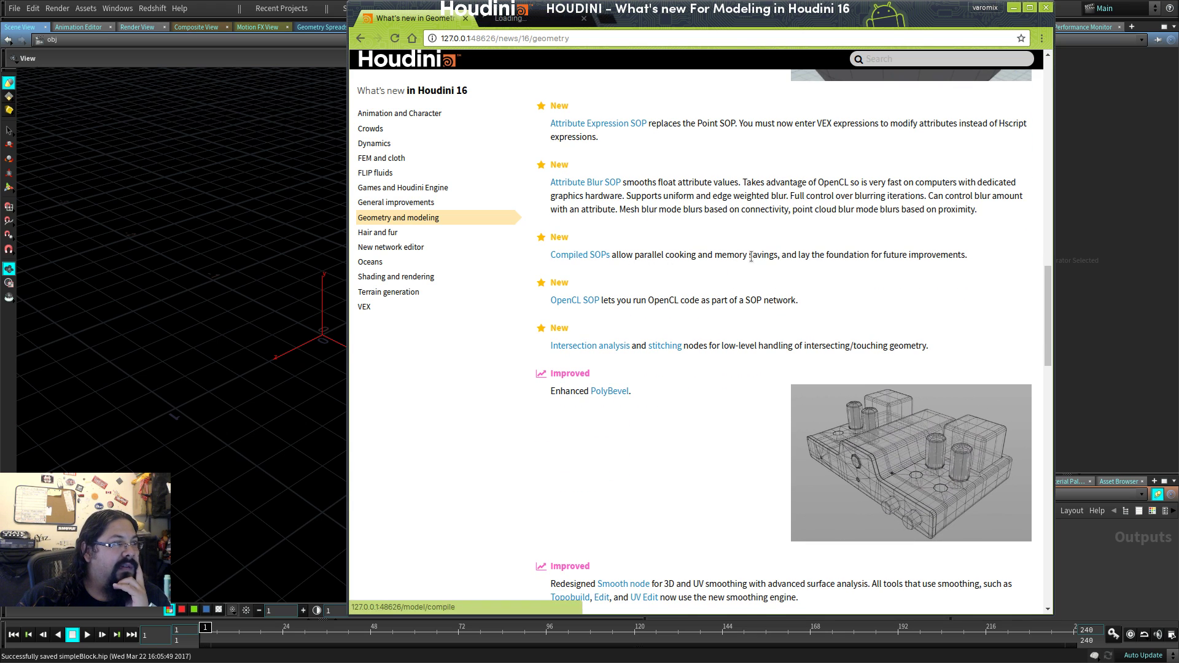
Review the improved modeling tools and highlight the "By face area" weighting method in the Normal SOP entry.
scroll(683, 296, "down", 2)
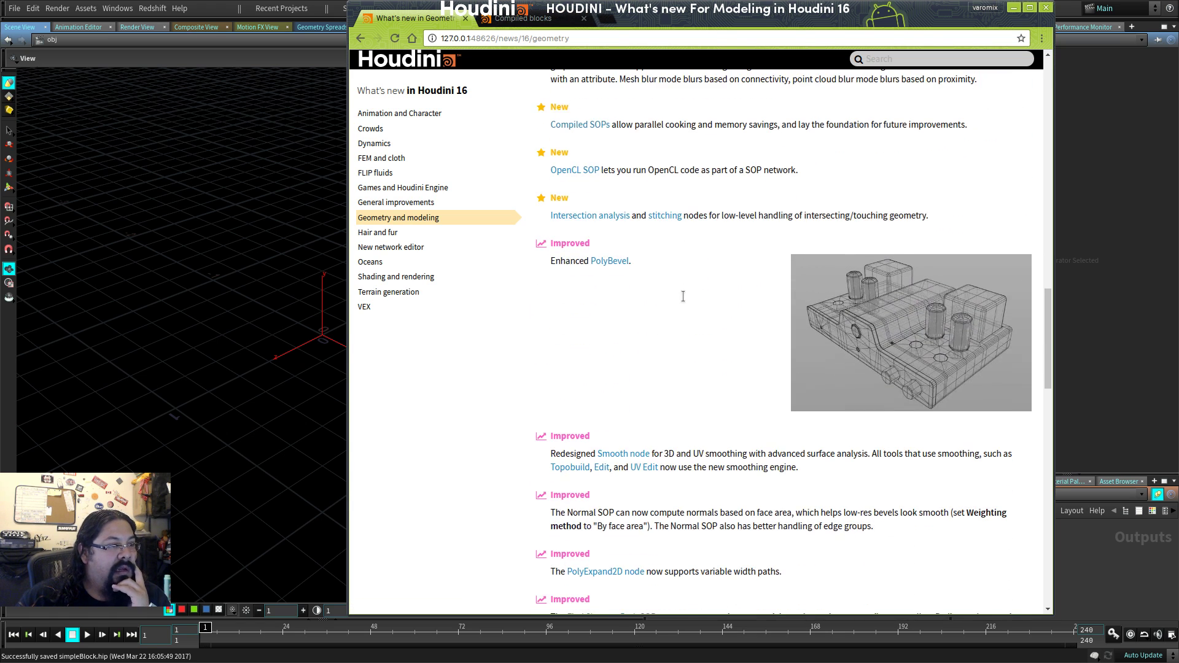
scroll(683, 296, "down", 2)
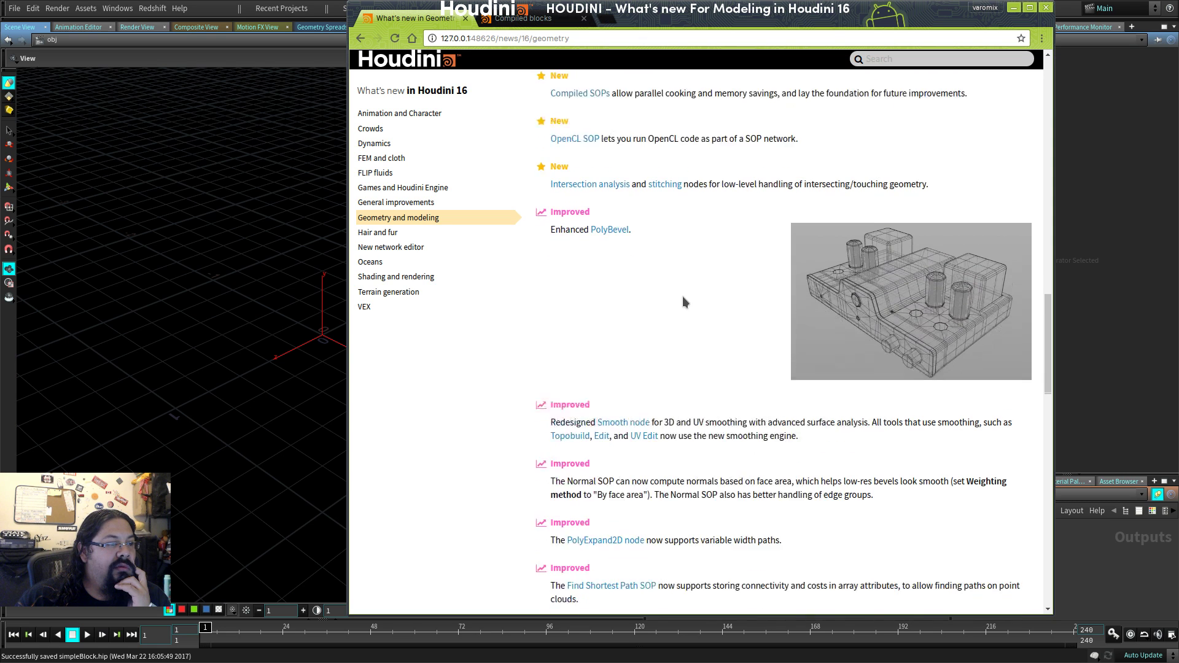
scroll(686, 283, "down", 2)
scroll(686, 283, "down", 1)
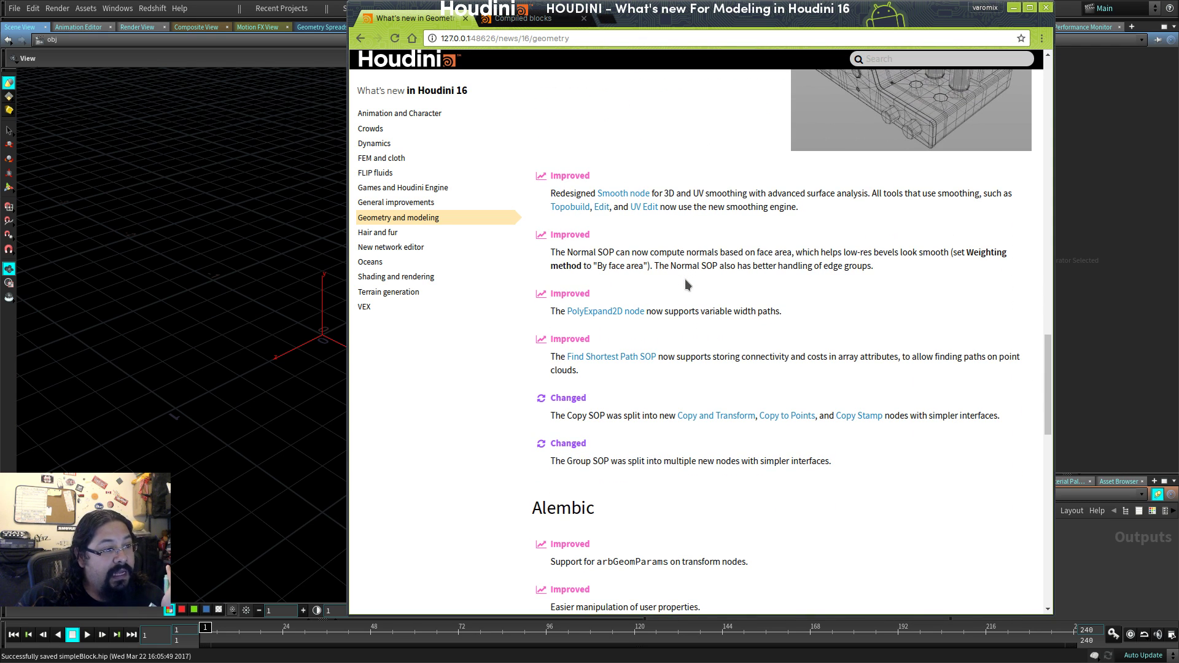
left_click_drag(596, 266, 645, 266)
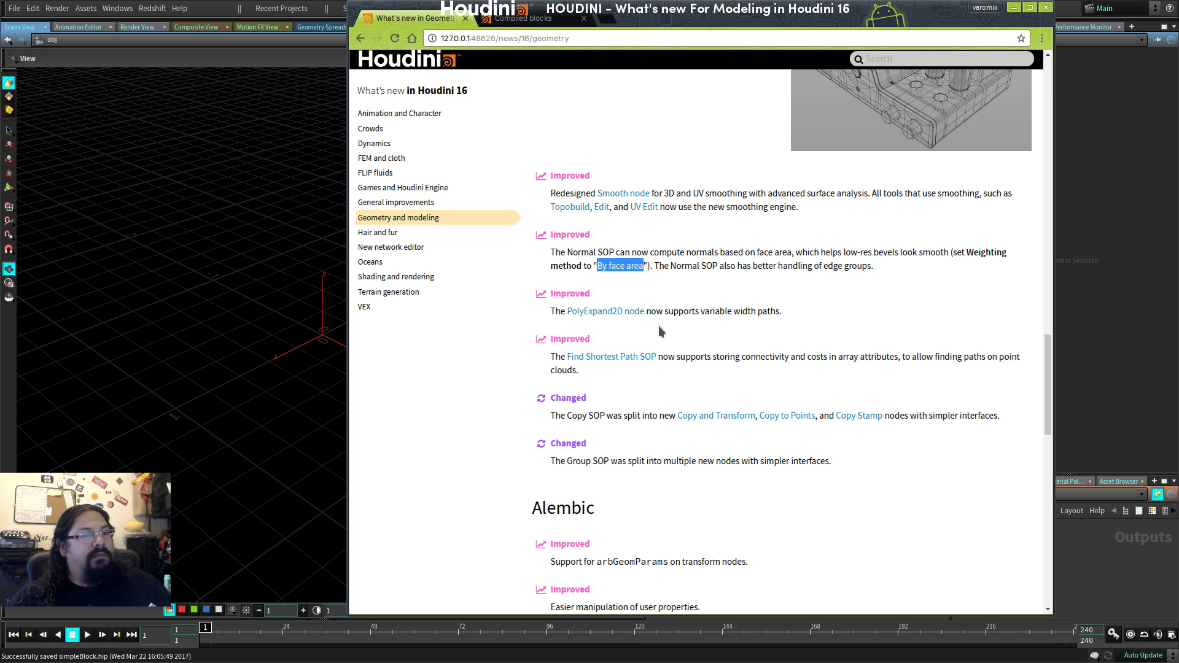
Highlight the "By face area" weighting method once more in the Normal SOP entry, then clear the selection.
left_click(635, 280)
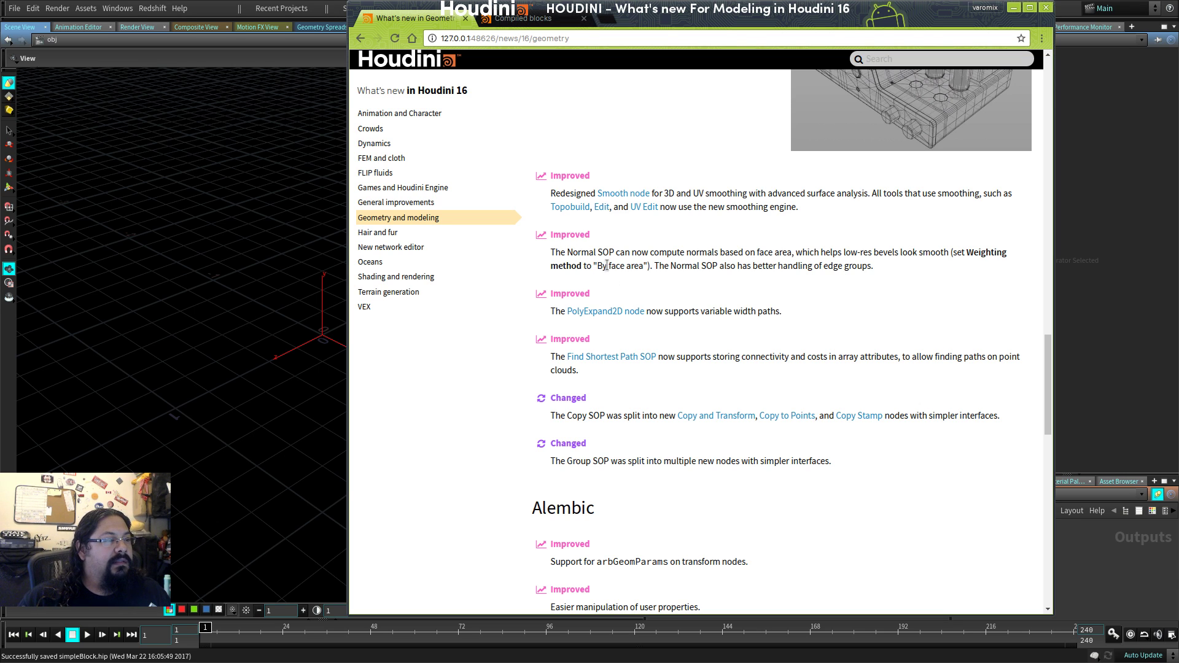
left_click_drag(598, 266, 637, 269)
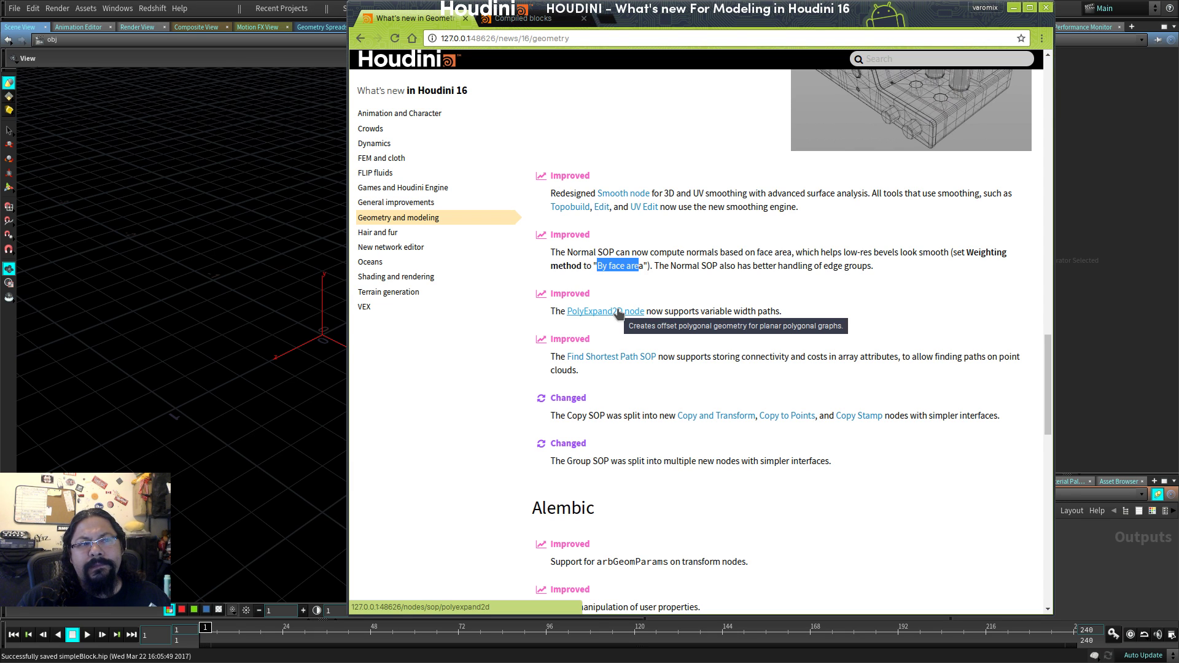
left_click(642, 326)
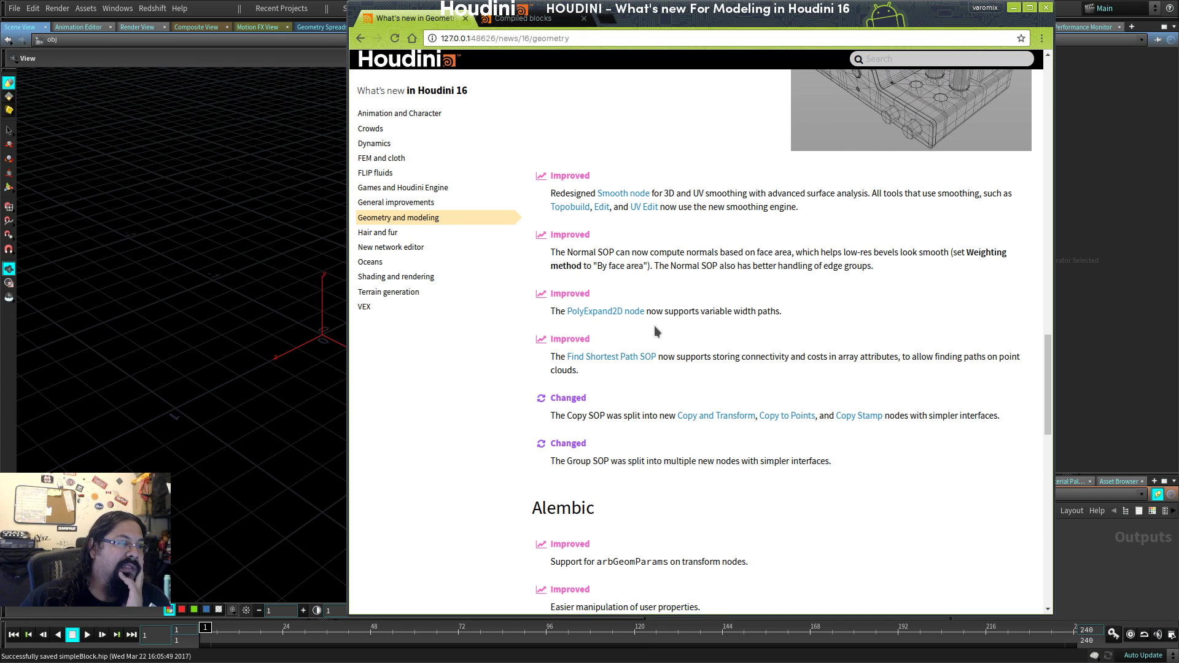
Read the Changed entries for the Copy and Group SOPs, highlighting the note about new nodes with simpler interfaces.
scroll(762, 332, "down", 3)
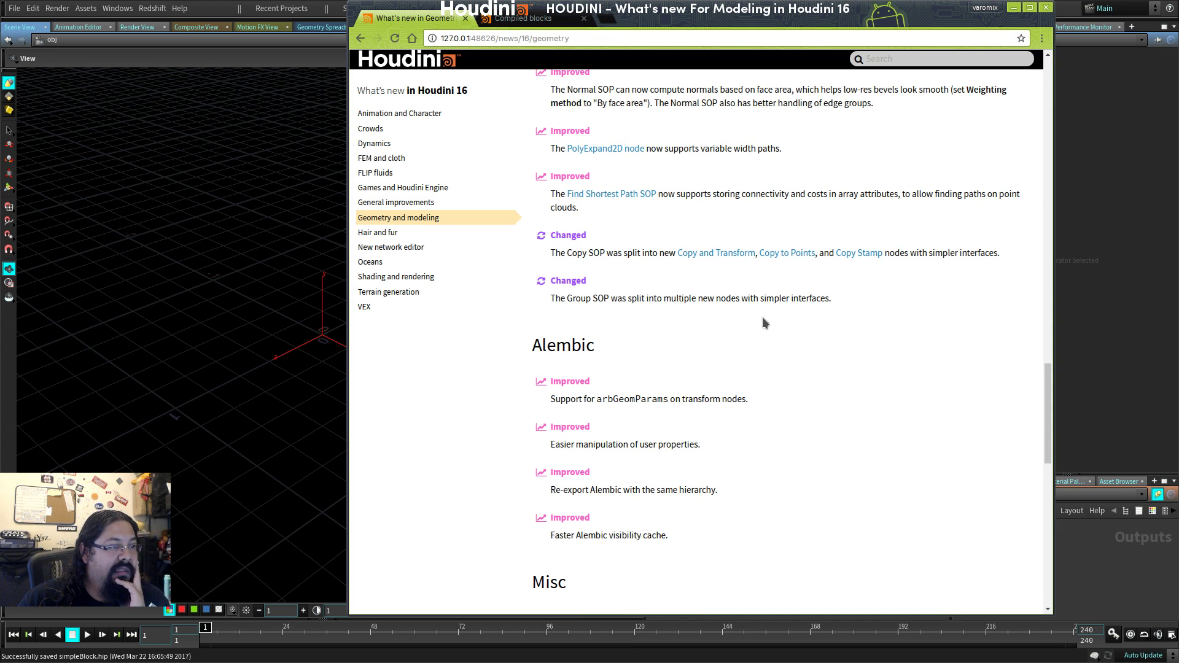
left_click_drag(551, 298, 860, 301)
left_click(728, 296)
left_click(723, 296)
left_click_drag(699, 296, 806, 295)
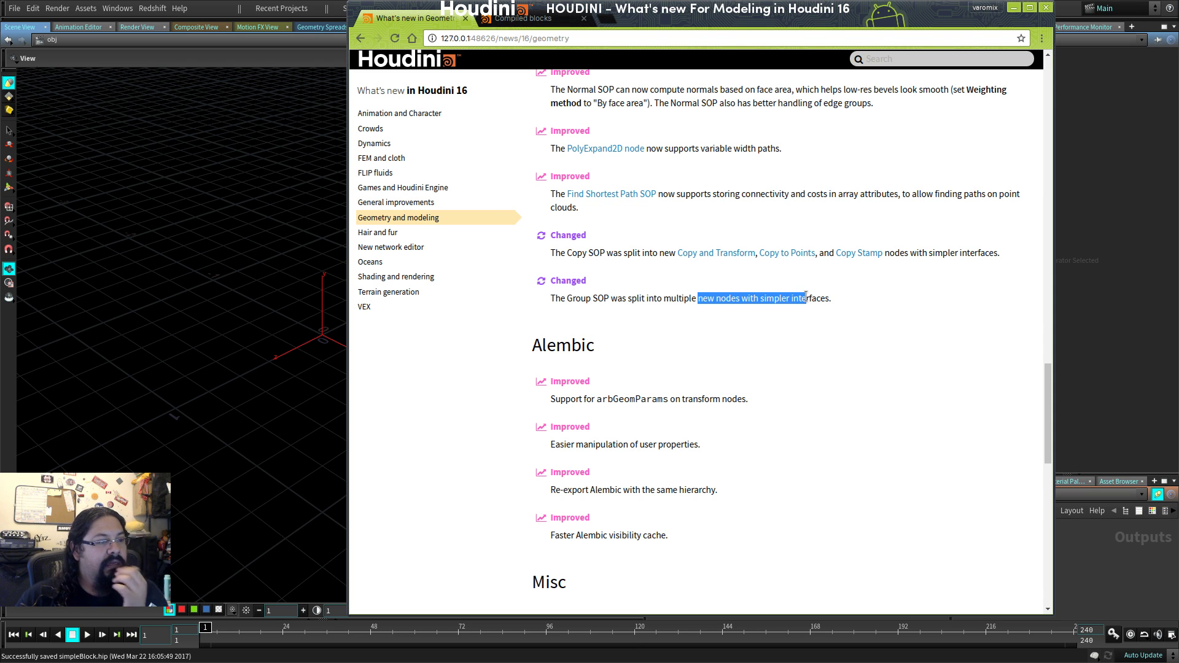
Skim the Alembic and Misc sections of the Geometry and modeling page and return to its beginning.
scroll(805, 296, "down", 4)
scroll(803, 301, "down", 3)
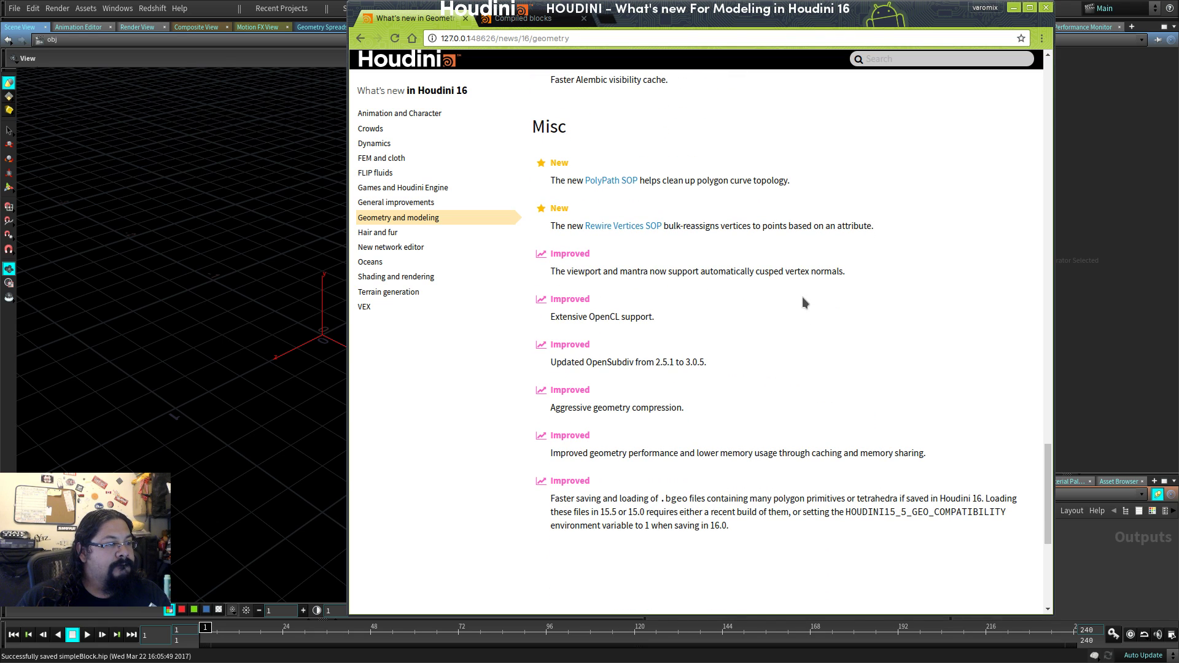
scroll(802, 296, "up", 20)
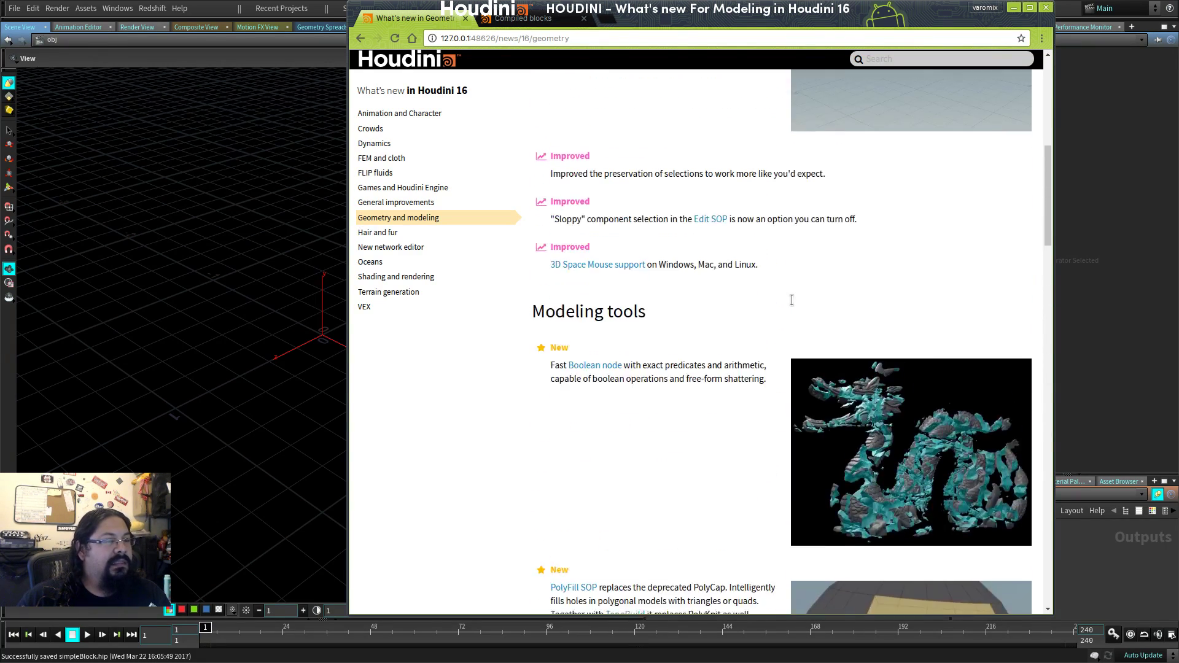
scroll(792, 300, "up", 9)
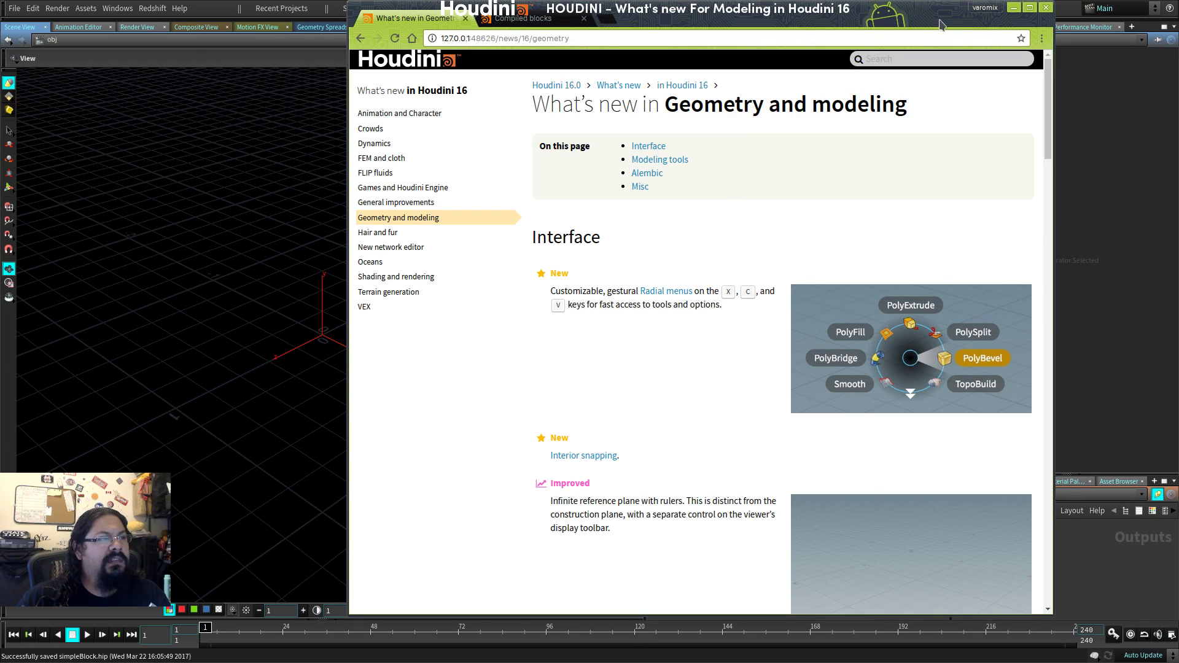
Switch from the help browser back to Houdini and widen the network editor pane by narrowing the scene view.
left_click_drag(834, 16, 948, 37)
left_click(1117, 40)
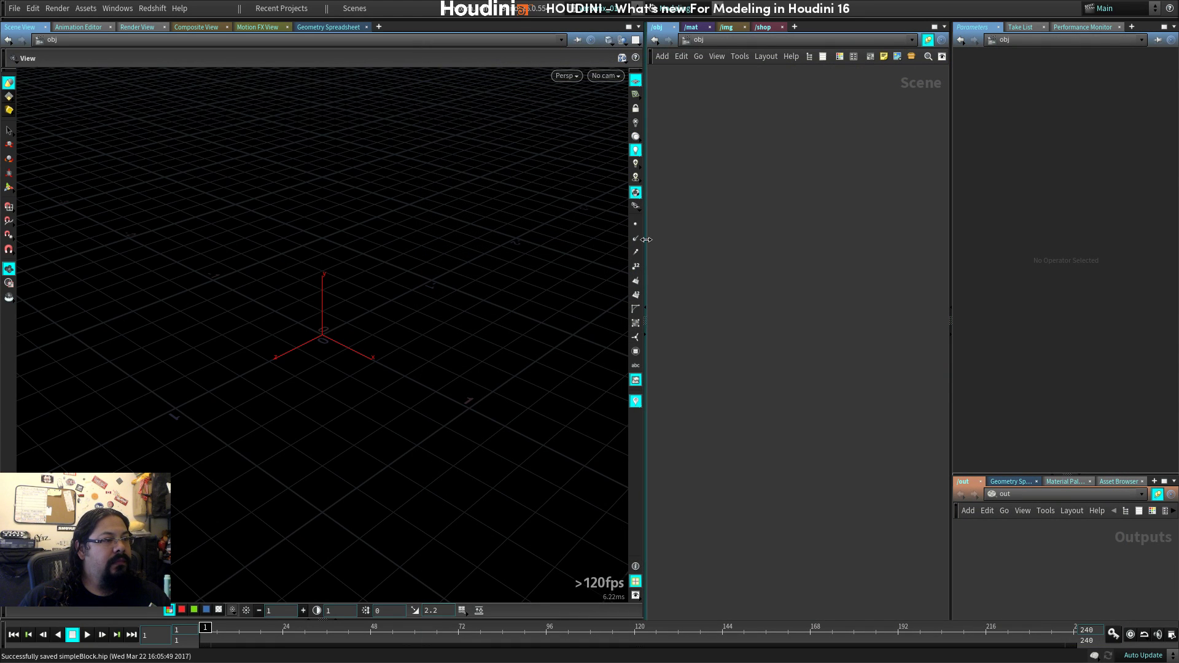
mouse_move(646, 240)
left_mouse_down()
mouse_move(628, 229)
mouse_move(646, 234)
left_mouse_up()
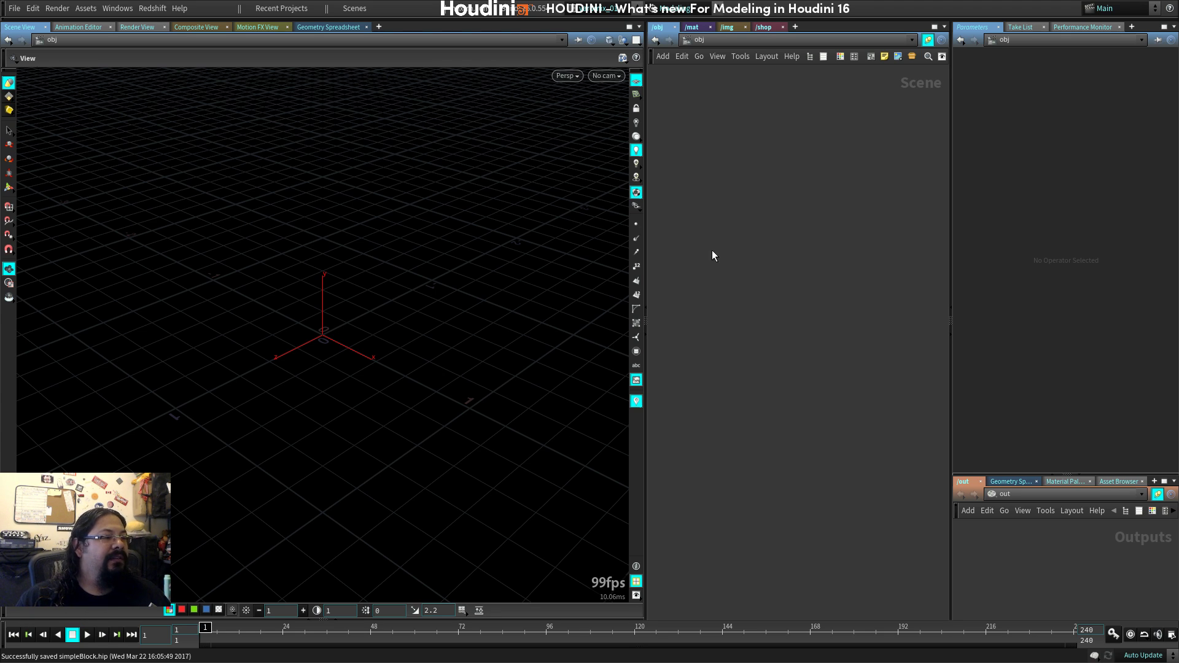
left_click_drag(647, 218, 592, 219)
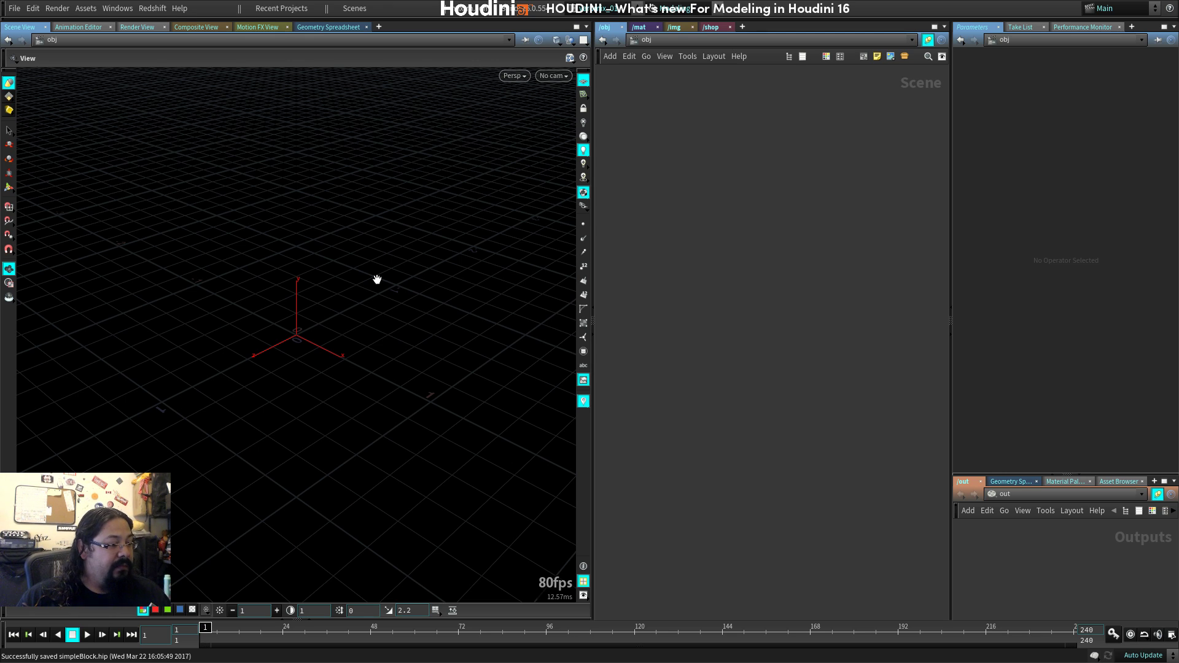
Examine the custom modeling radial menu in the scene view, including its Polygons and Adjust submenus, without choosing a tool.
key("c")
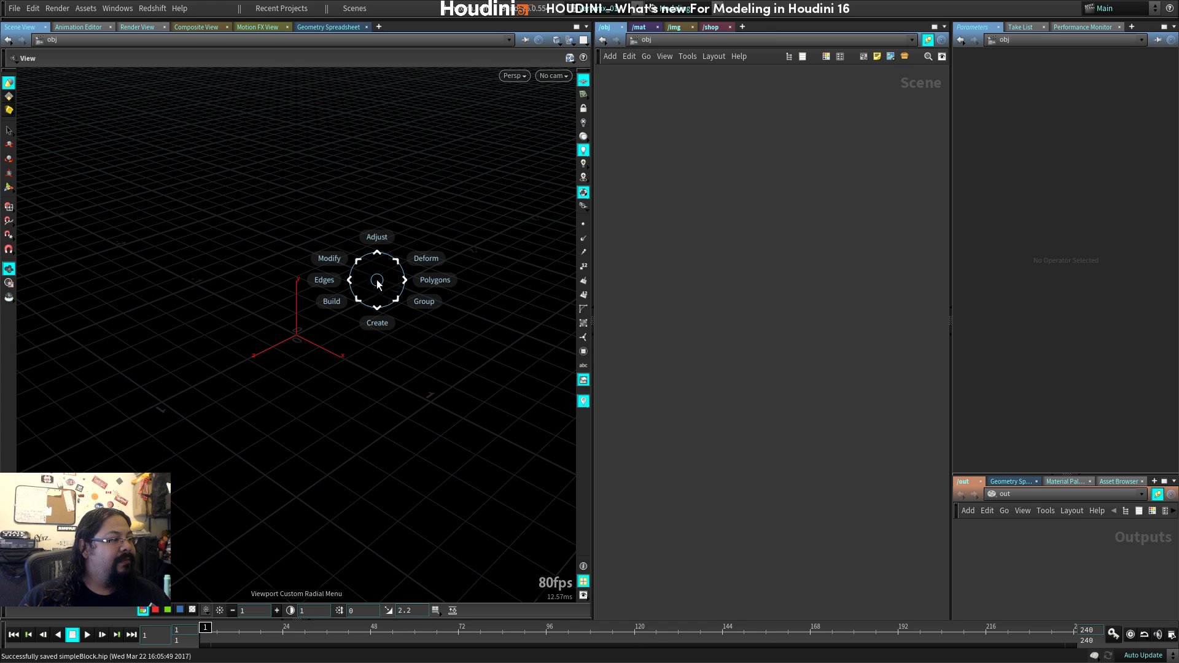
left_click_drag(377, 280, 484, 272)
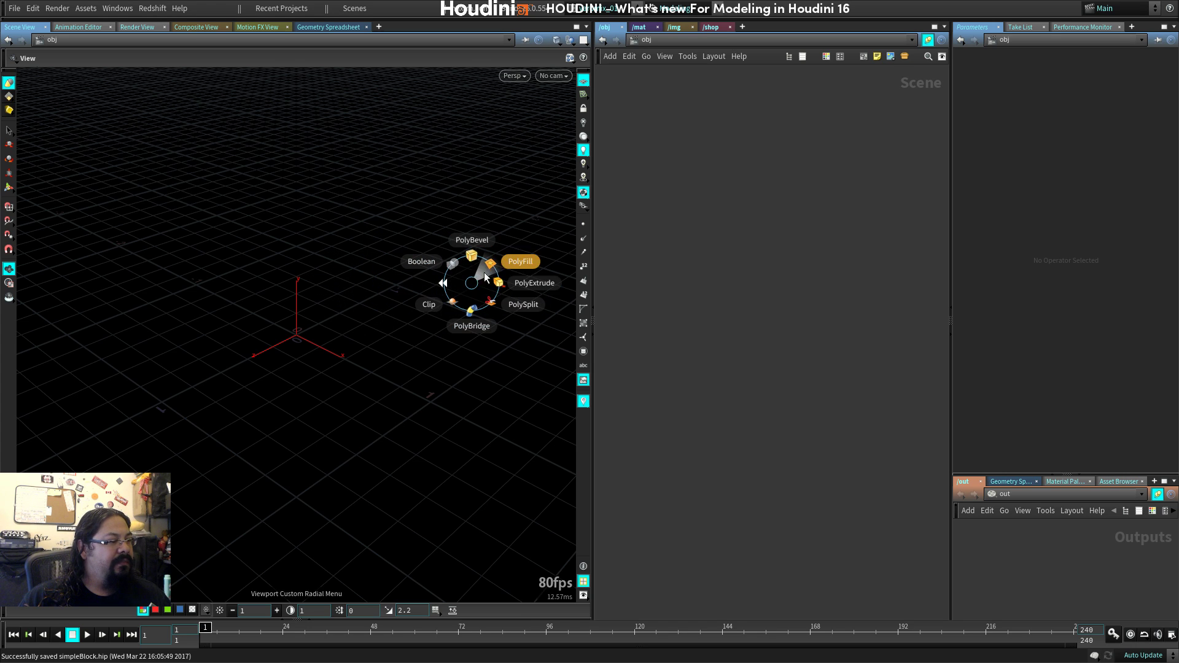
left_click(447, 281)
left_click(477, 276)
left_click(467, 275)
left_click(474, 217)
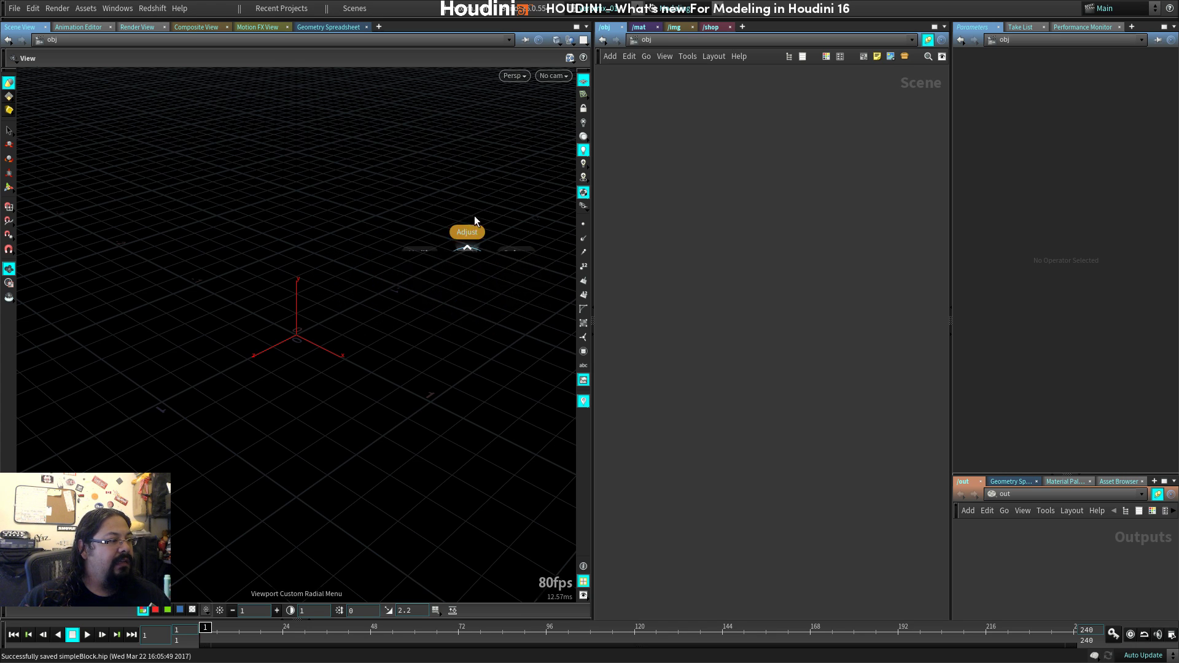
left_click(469, 290)
left_click(521, 289)
left_click(450, 289)
left_click(482, 286)
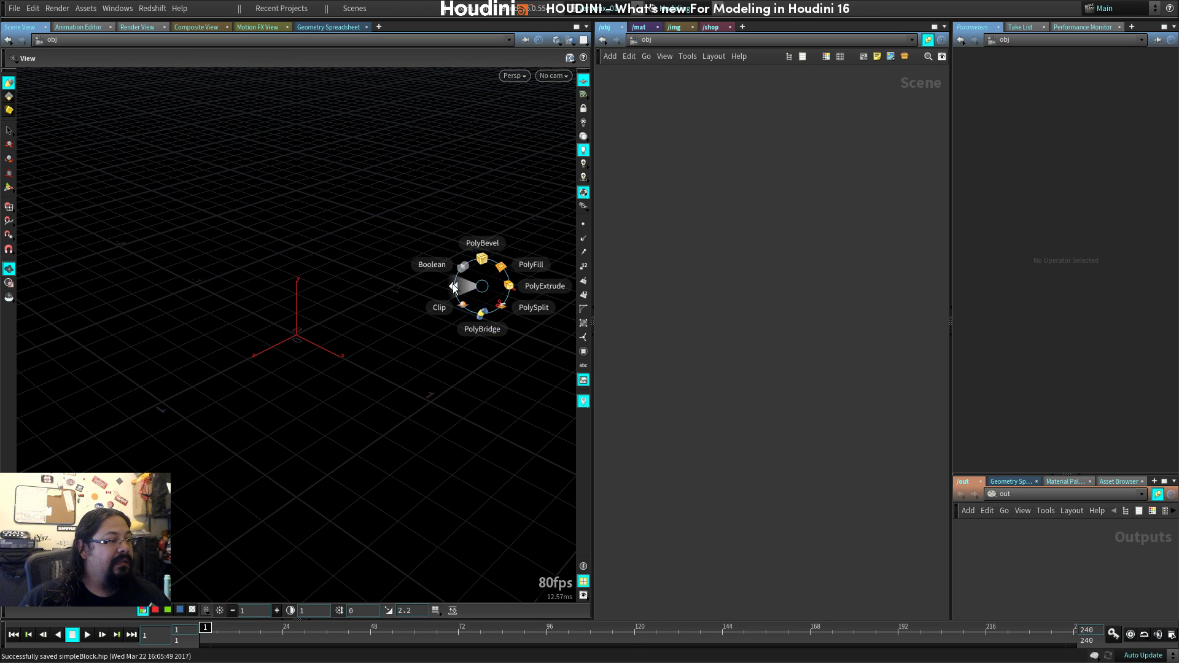
left_click(431, 281)
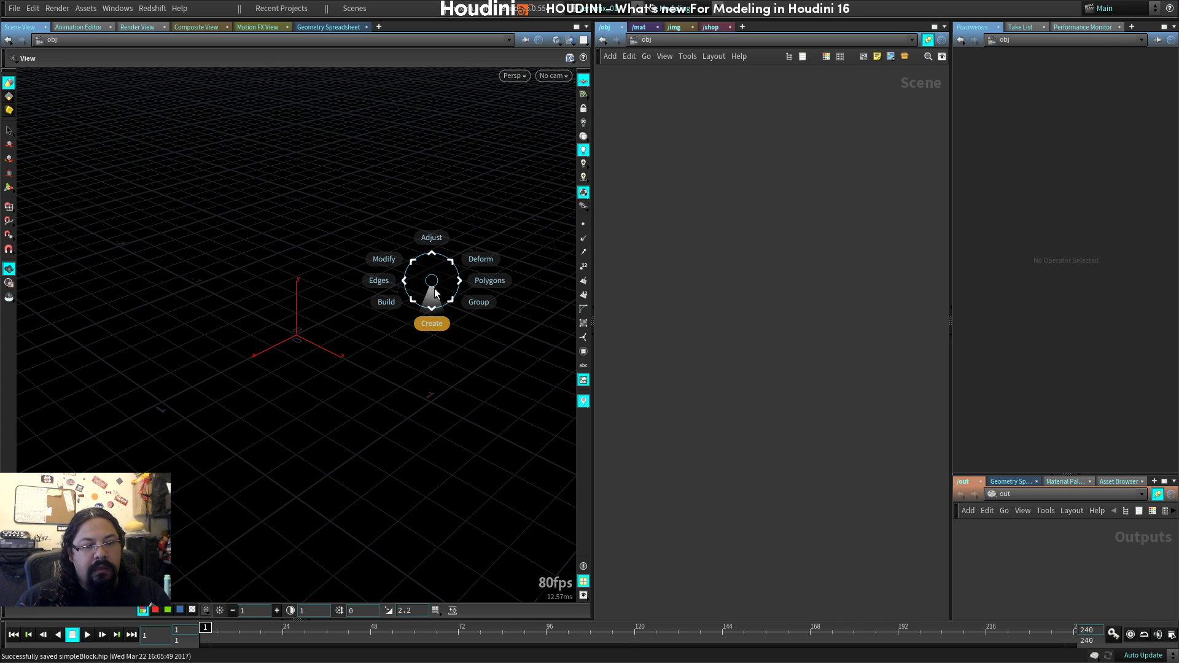
left_click(433, 279)
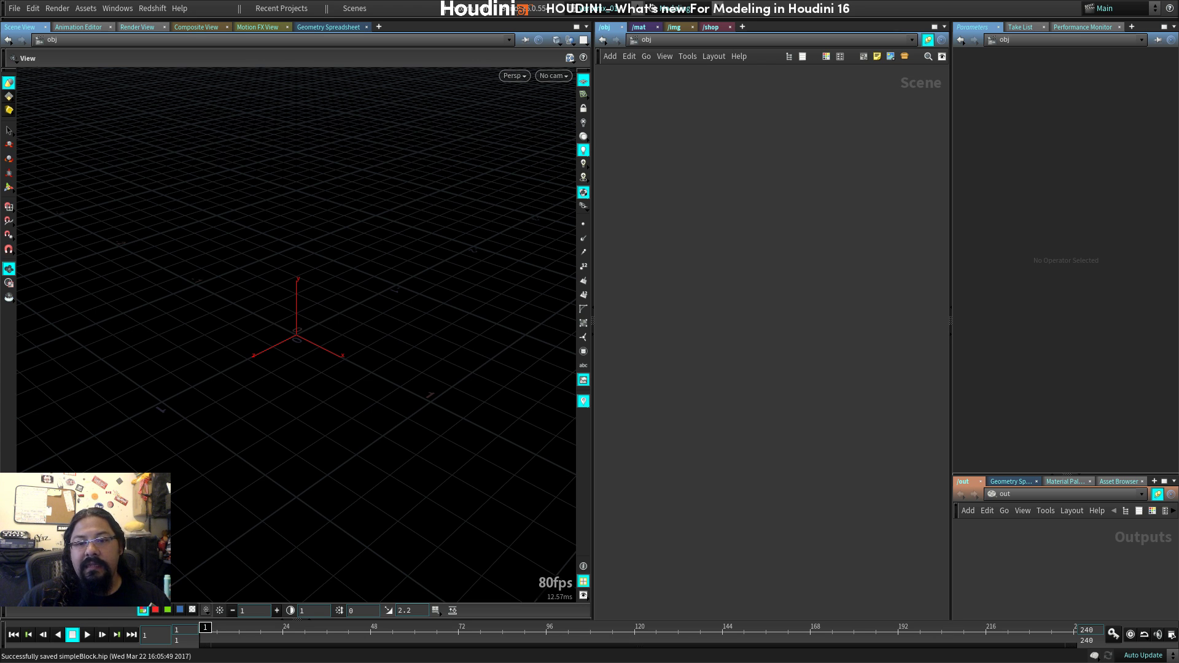
Switch to the Vimeo page of the GDC 2017 Houdini 16 for Games talk and highlight the presenter's name.
key("alt+Tab")
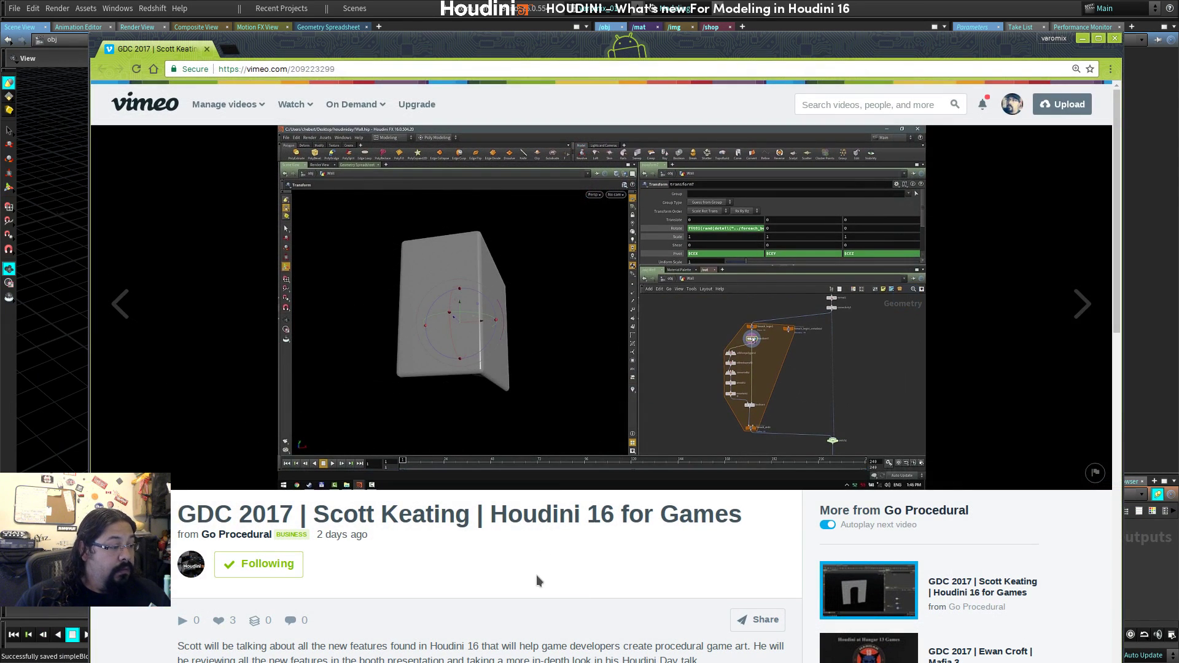
left_click_drag(314, 515, 470, 516)
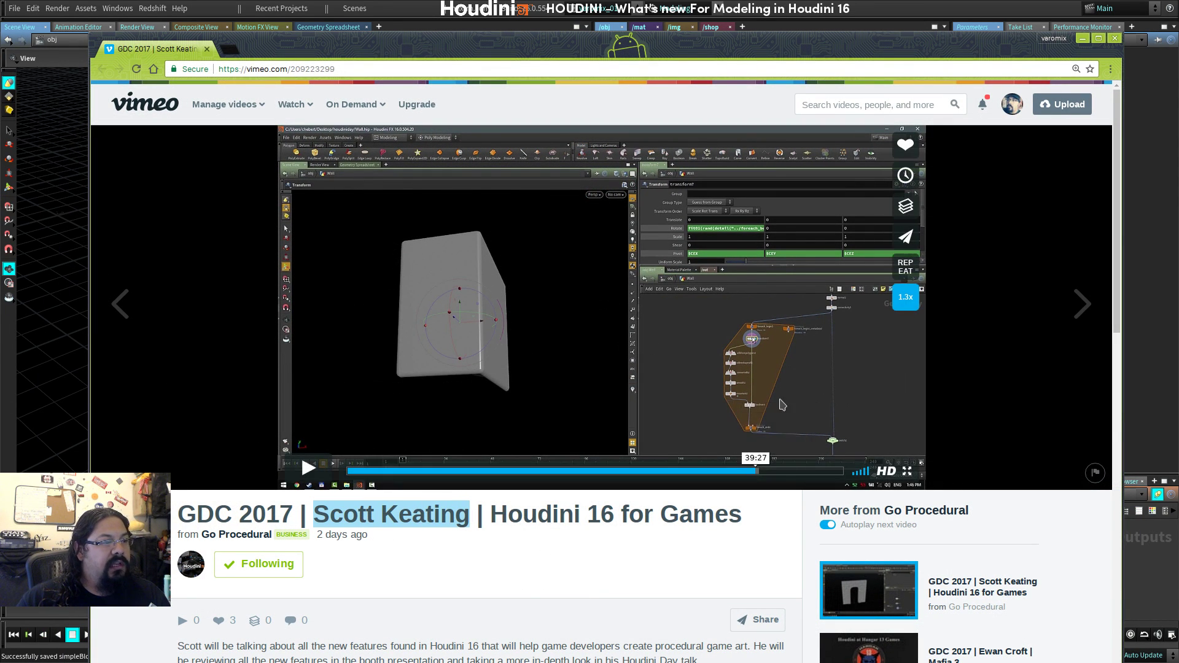
scroll(612, 435, "down", 5)
scroll(611, 430, "up", 4)
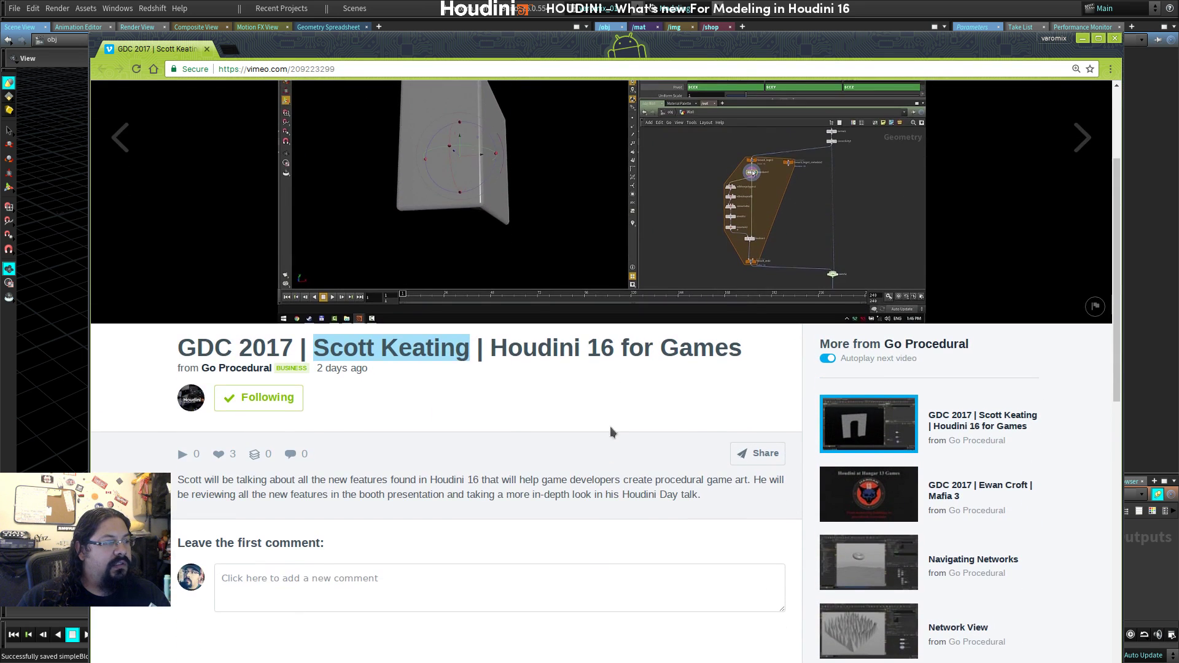
scroll(714, 399, "up", 1)
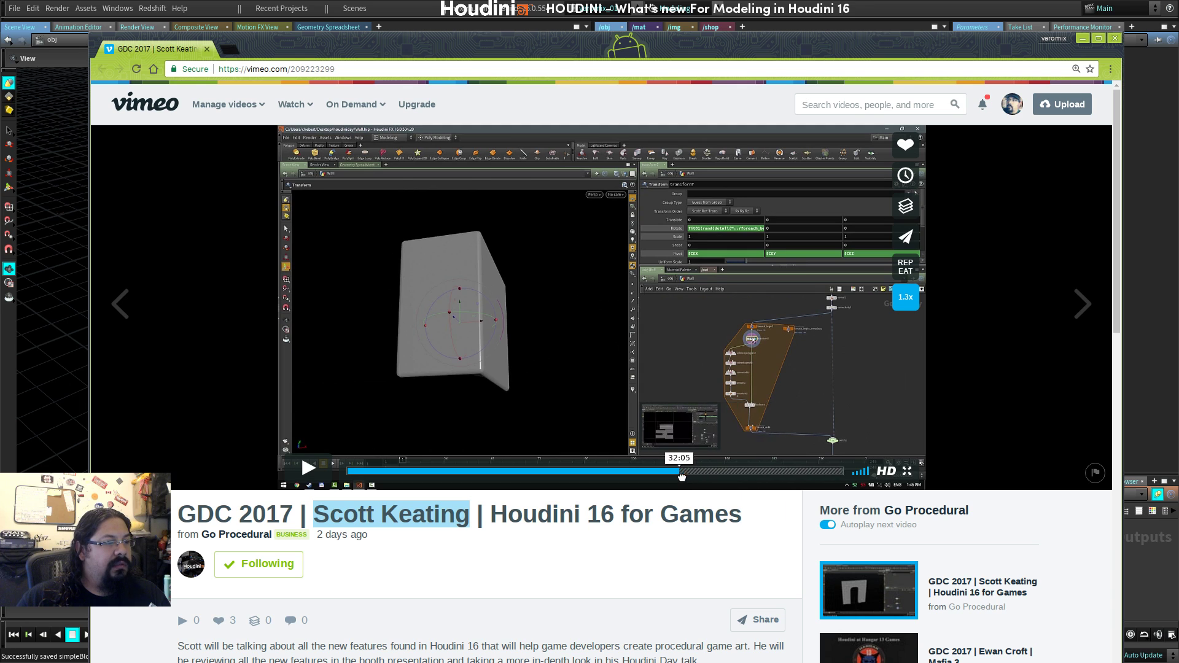
Skim the Houdini 16 for Games video at several points on its timeline, ending at 29:45.
left_click(667, 472)
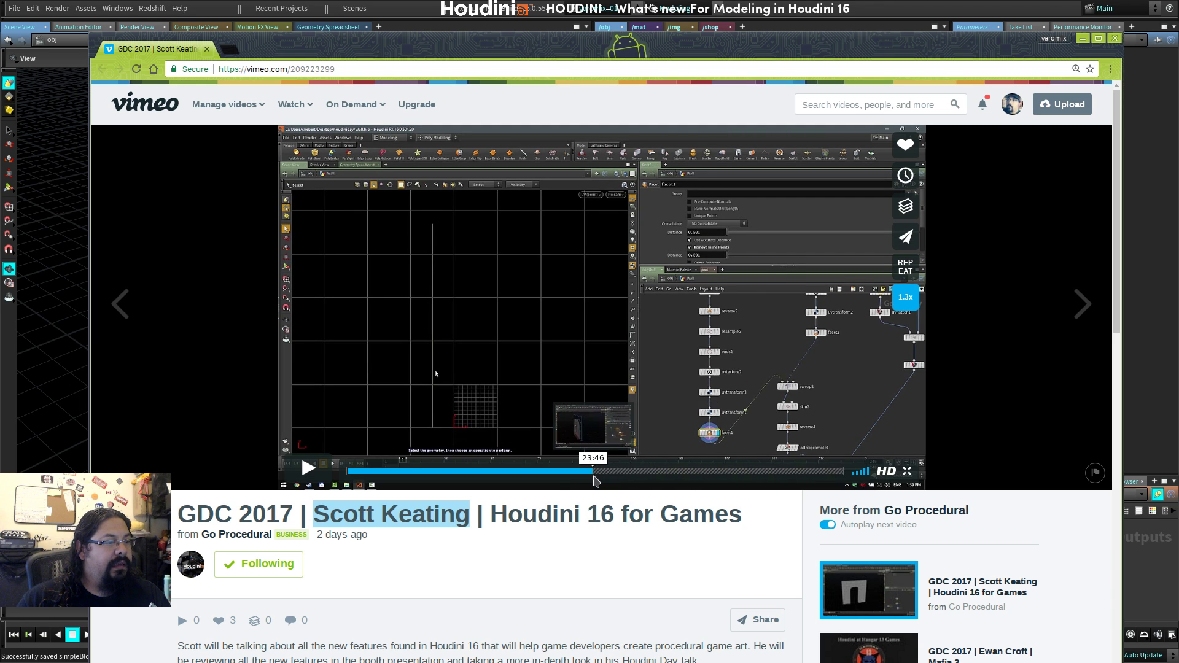
left_click(592, 472)
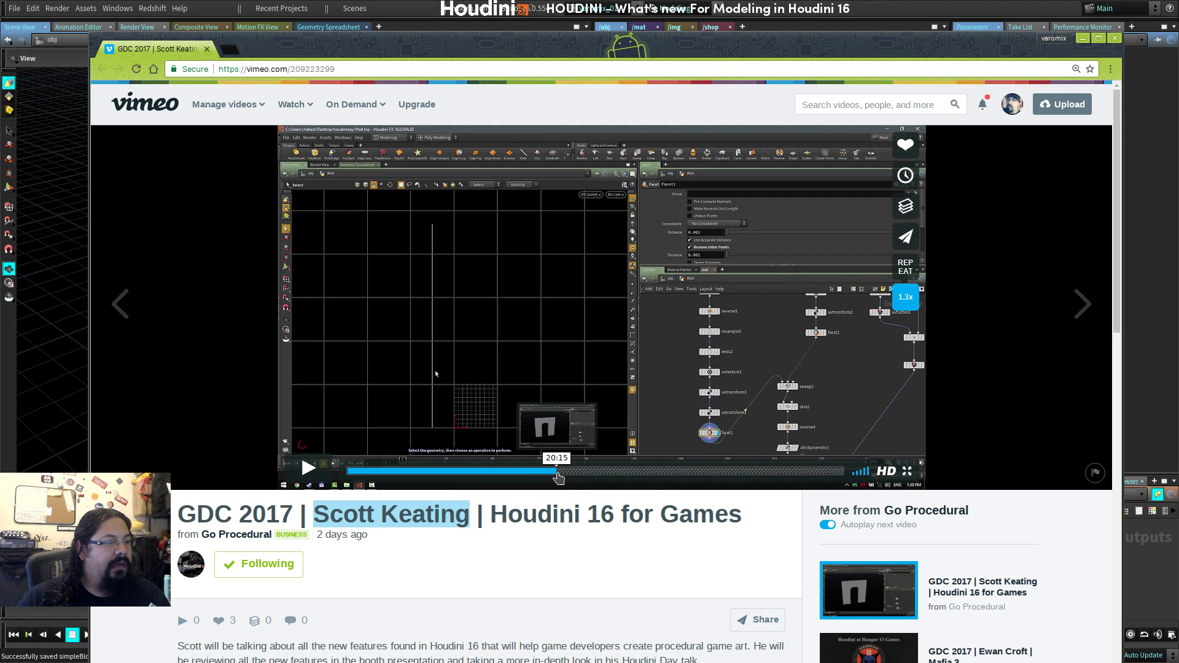
left_click(426, 471)
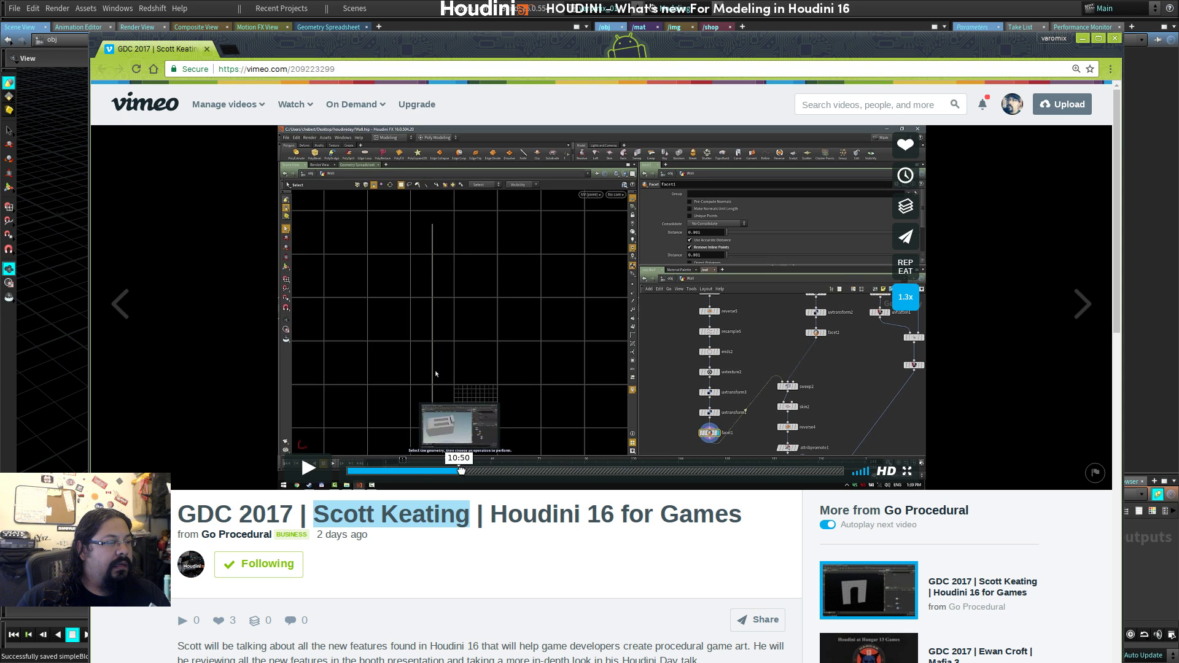
left_click(570, 472)
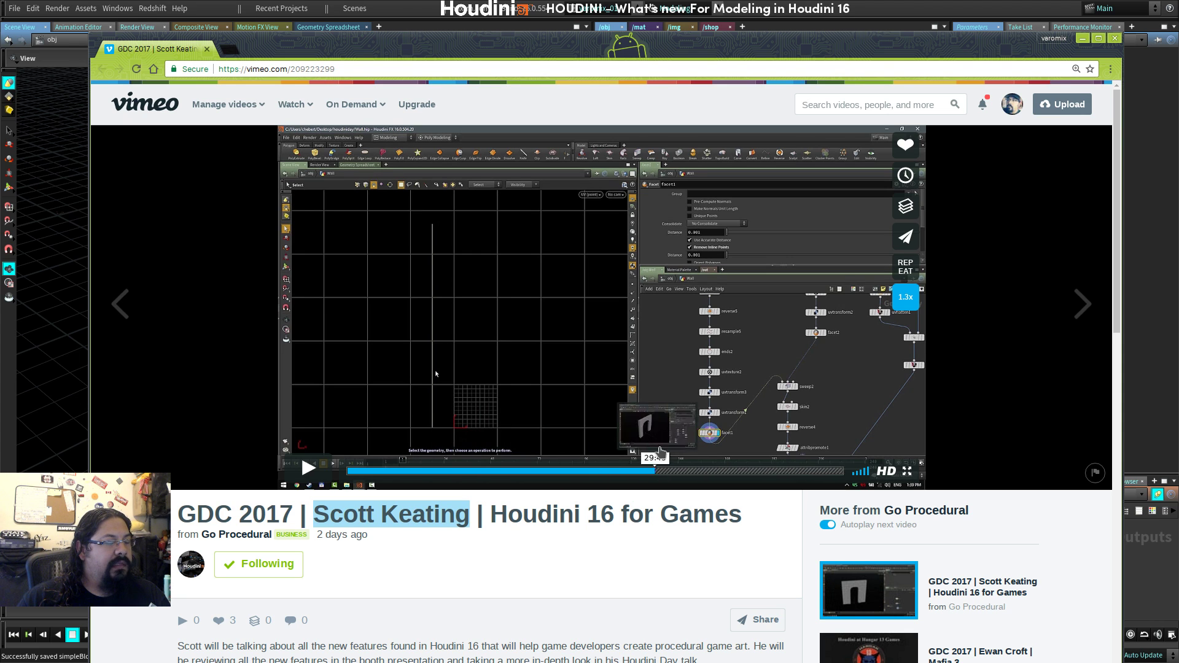
left_click(656, 472)
Read the talk's description on the Vimeo page and check the video's web address.
scroll(571, 507, "down", 4)
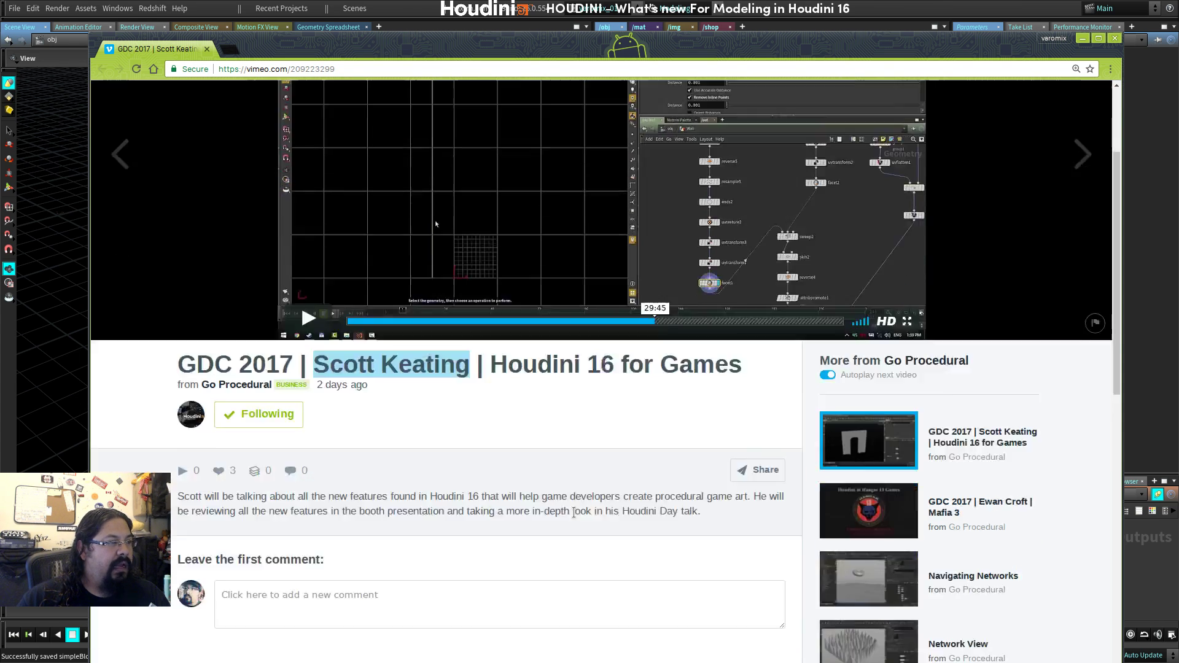
scroll(572, 506, "up", 4)
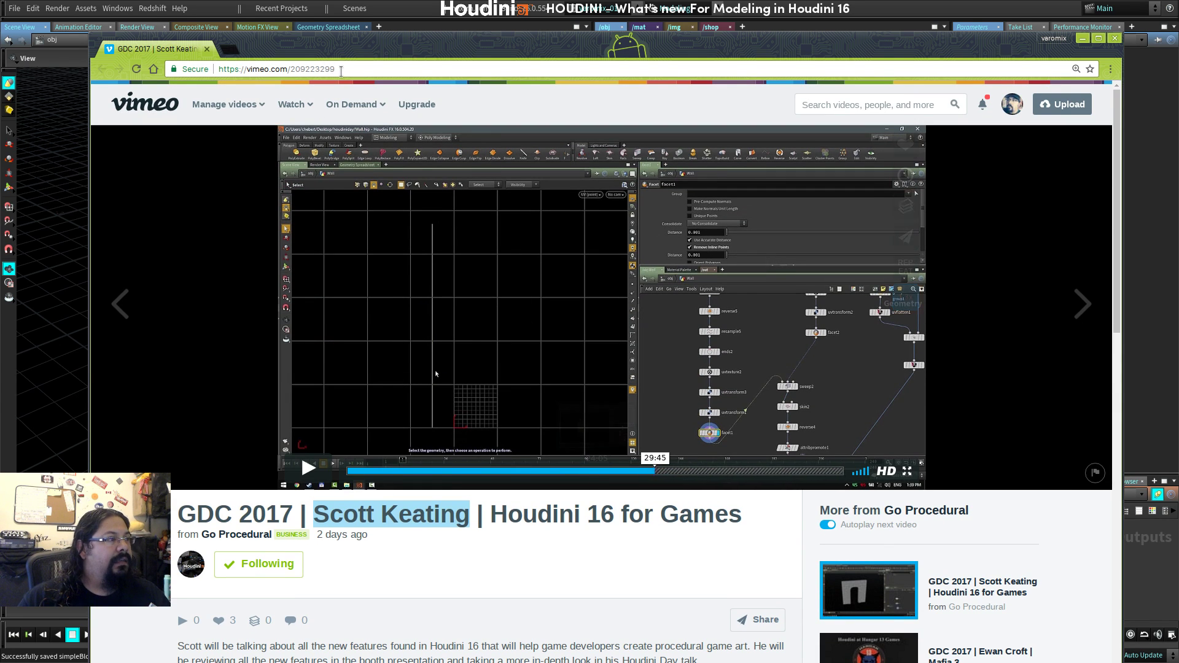
left_click(348, 71)
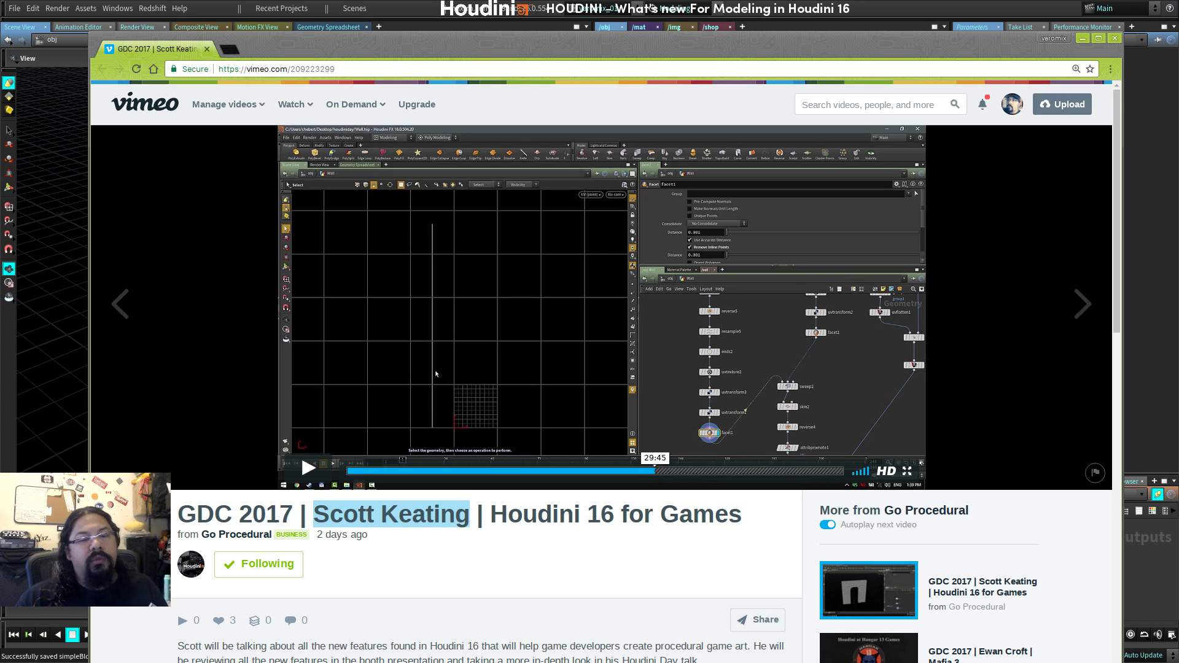
Examine the legoMan.jpg minifigure blueprint in Gwenview, then minimize the viewer to return to Houdini.
left_click(578, 27)
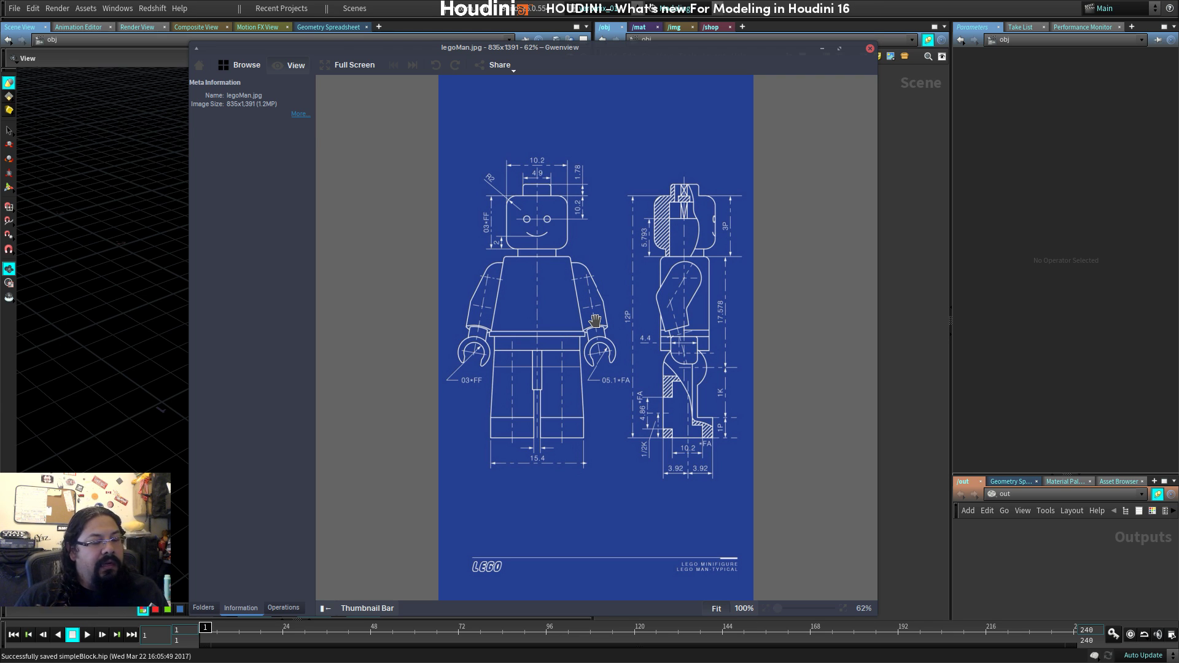
left_click(825, 49)
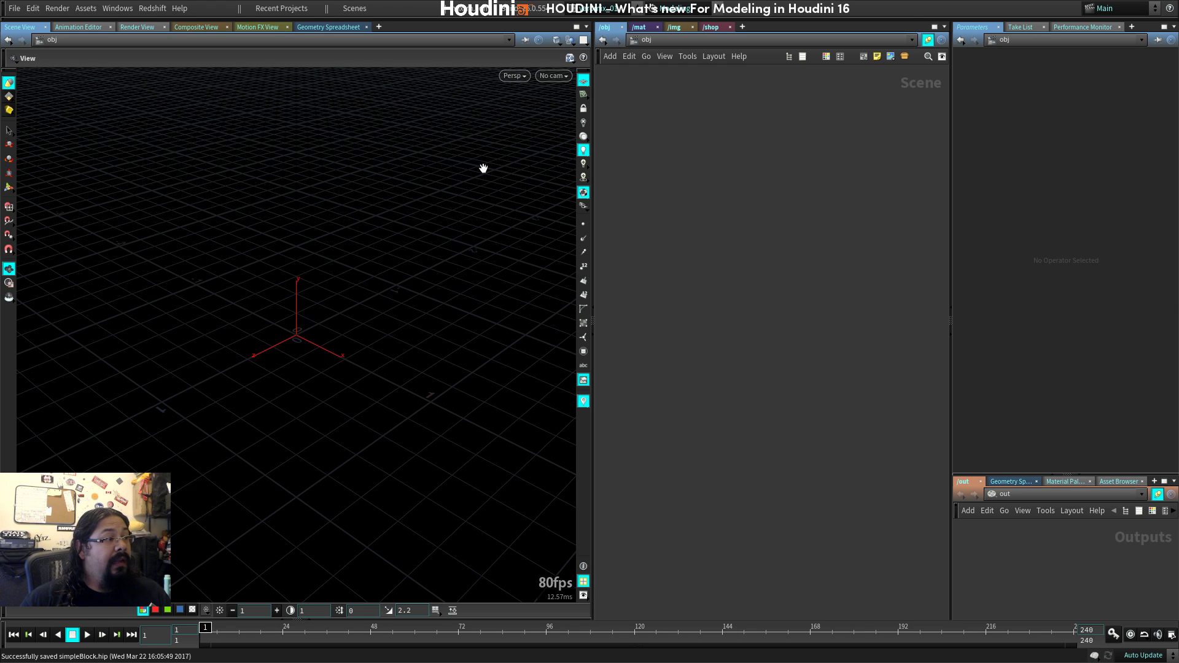
Activate handle mode in the empty scene view and display the custom modeling radial menu again.
key("Return")
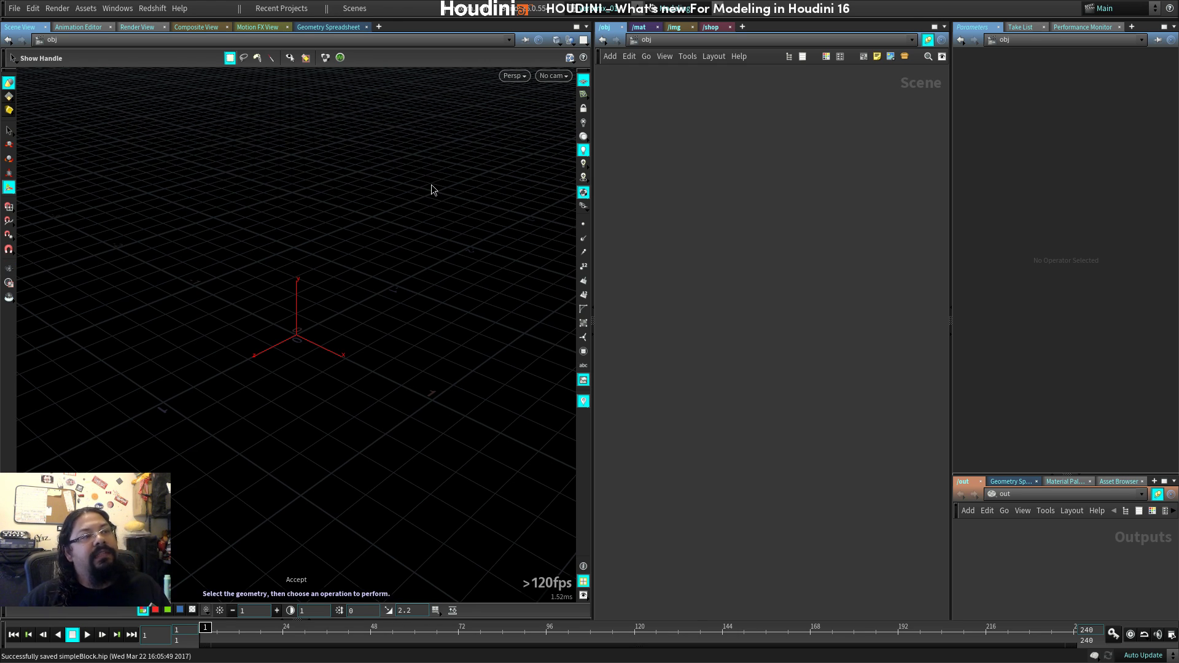
key("c")
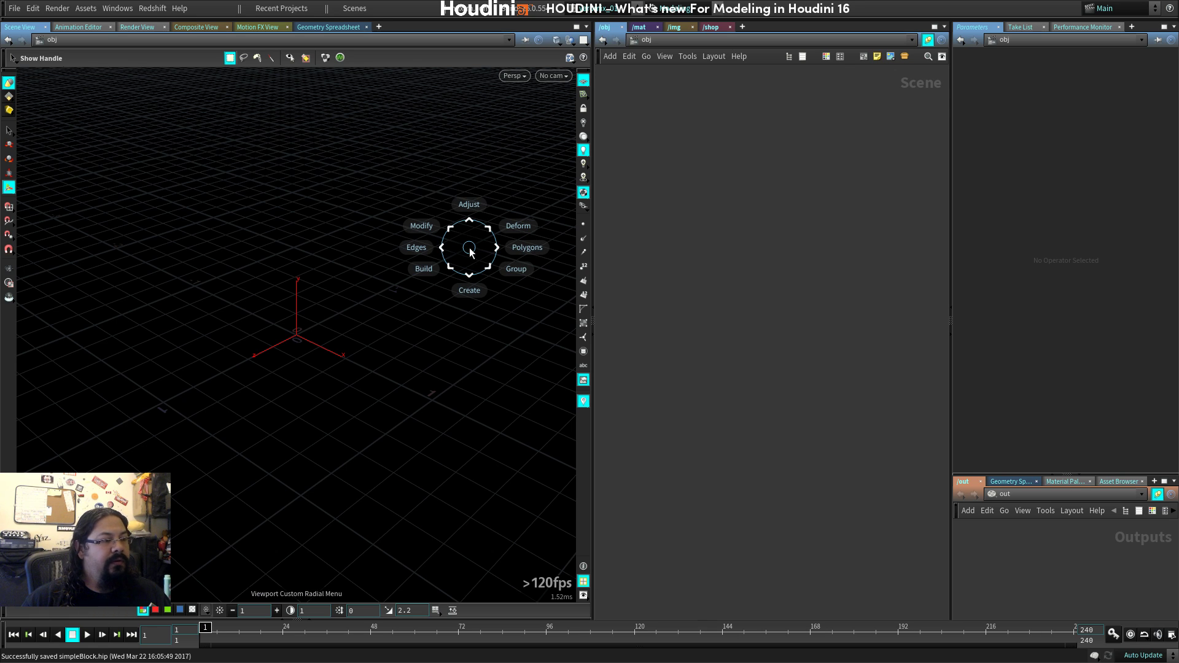
key("c")
key("c")
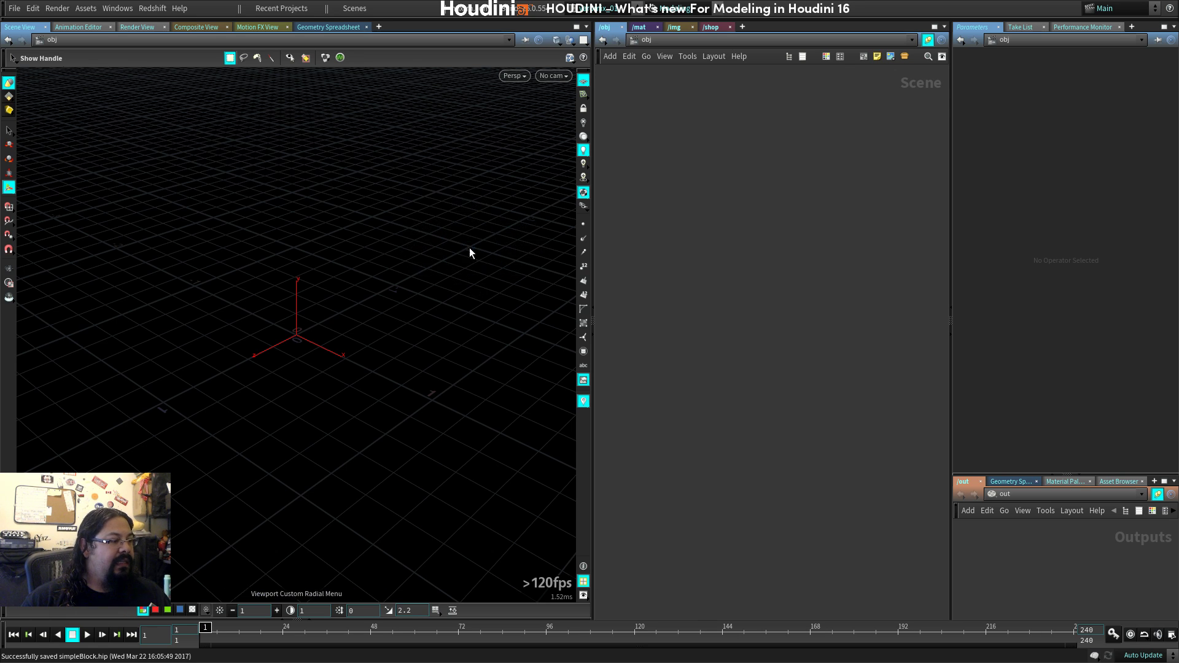
mouse_move(812, 264)
left_click(851, 263)
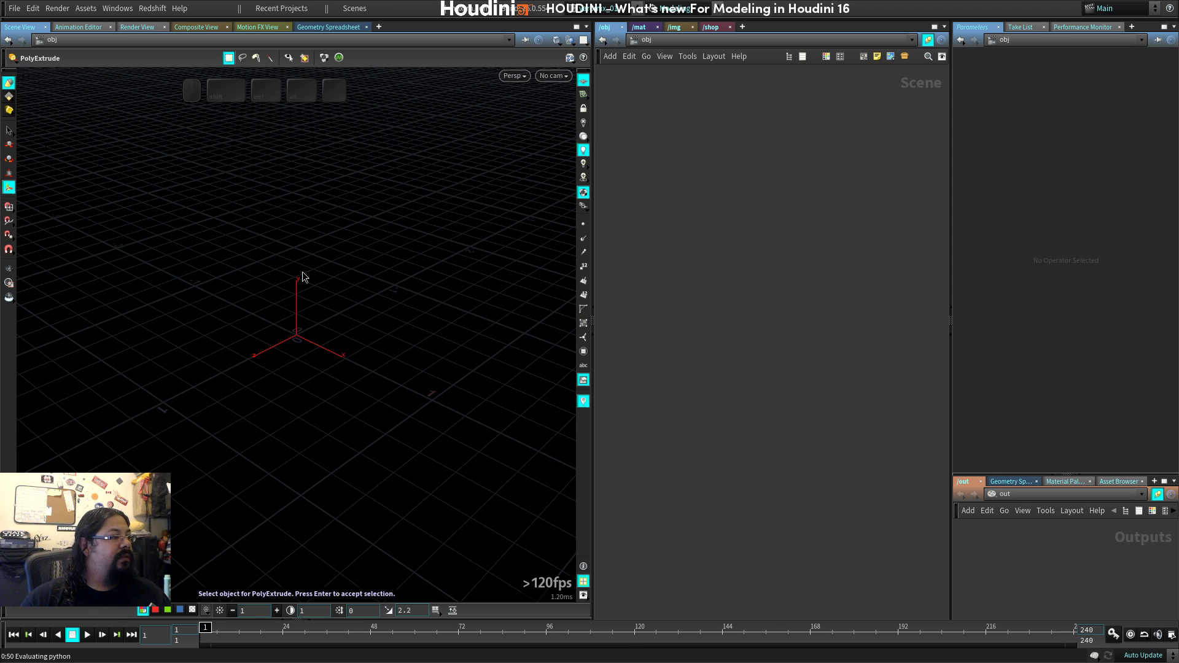
key("space")
left_click_drag(293, 183, 286, 236)
middle_click_drag(406, 252, 426, 260)
key("ctrl+s")
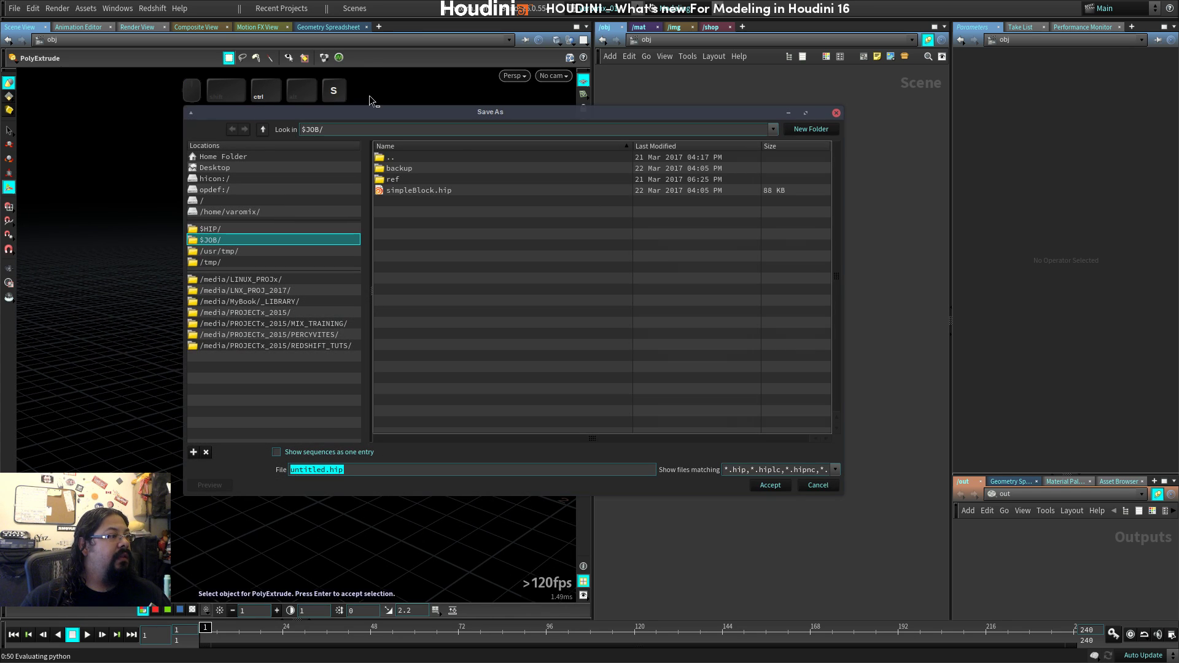
left_click(836, 114)
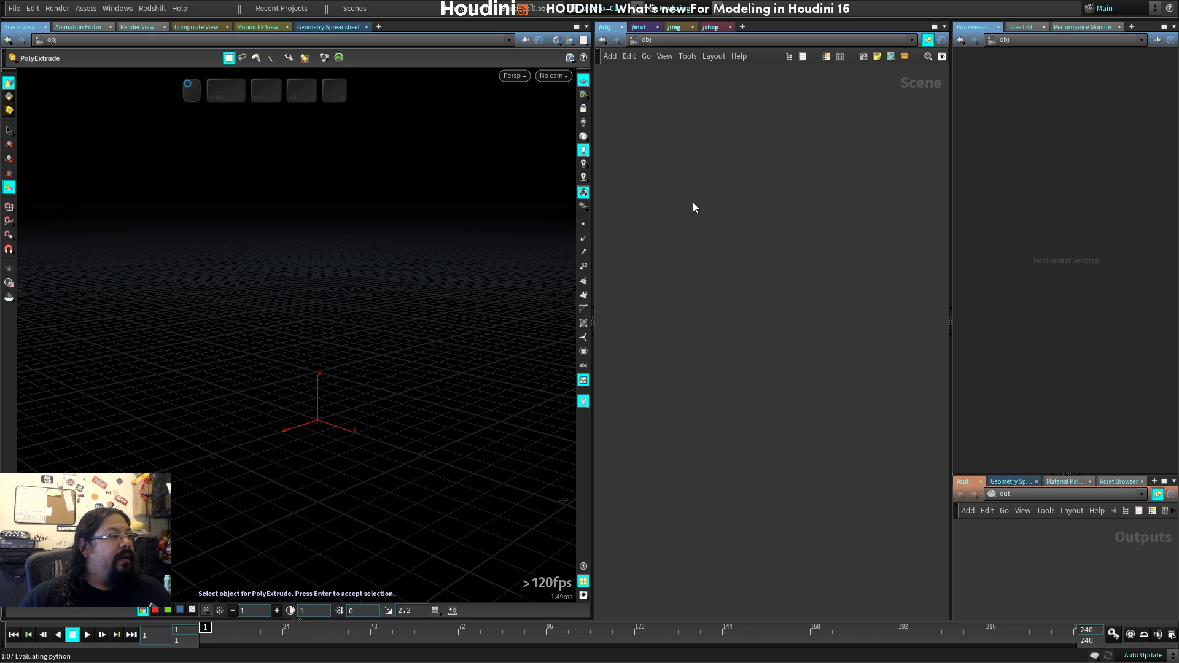
Examine the Deform and Group submenus of the Modeling radial menu in the scene view.
key("c")
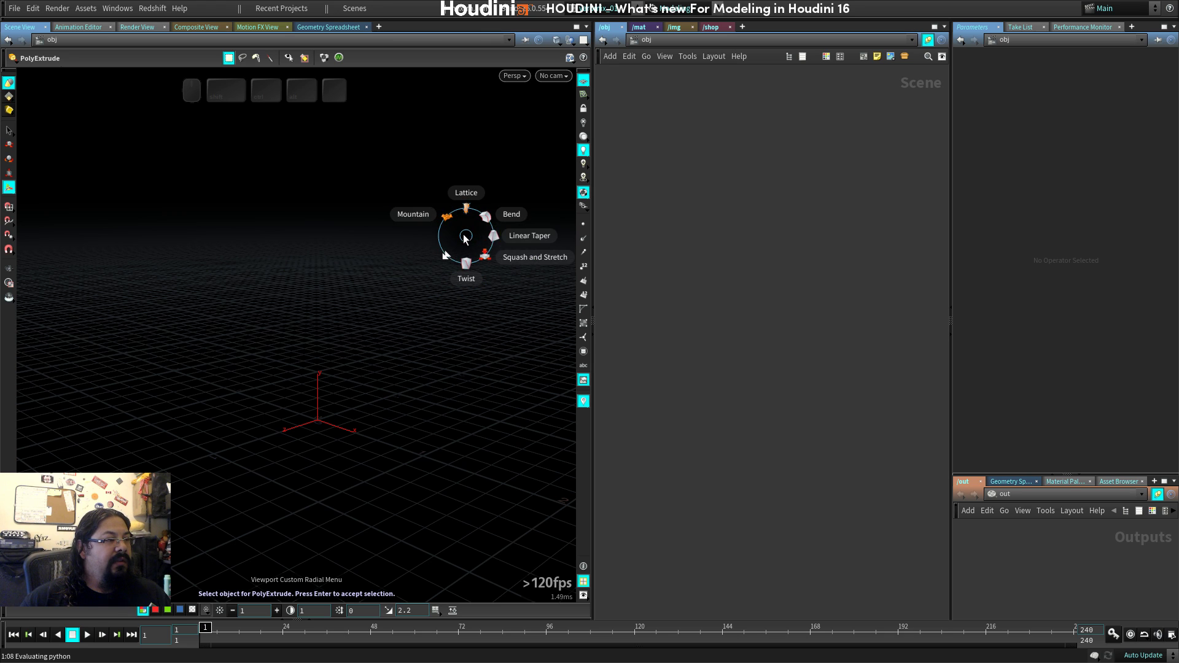
key("Escape")
key("c")
mouse_move(429, 350)
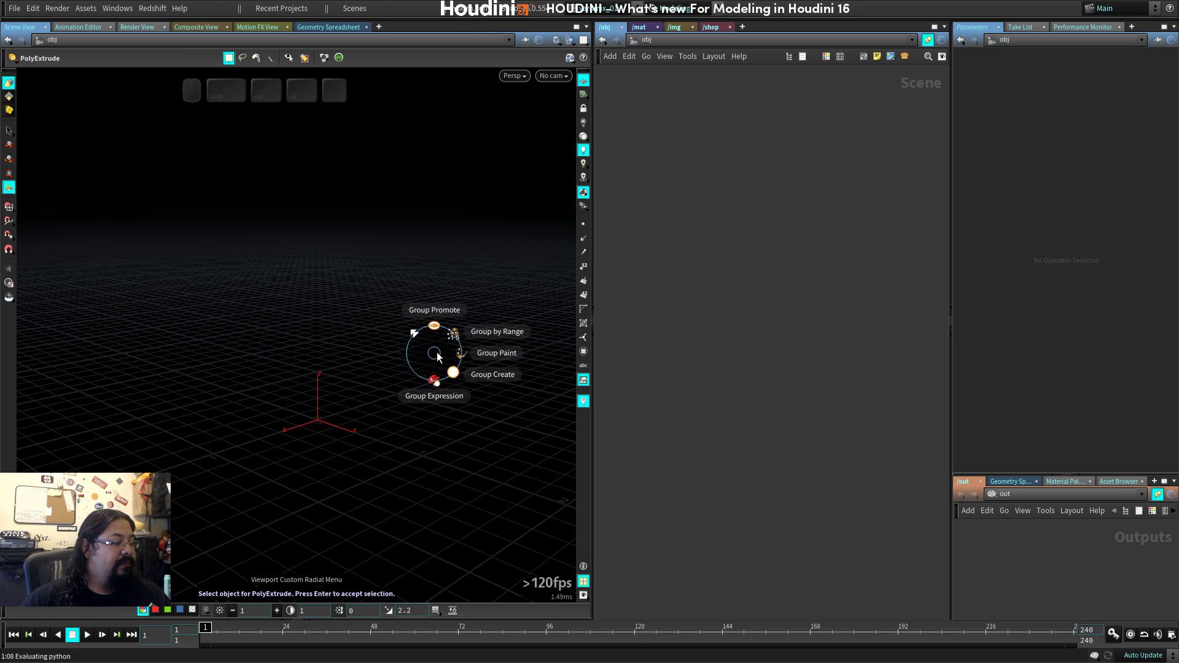
key("Escape")
Bring up the top level of the Modeling radial menu repeatedly to examine its eight categories.
key("c")
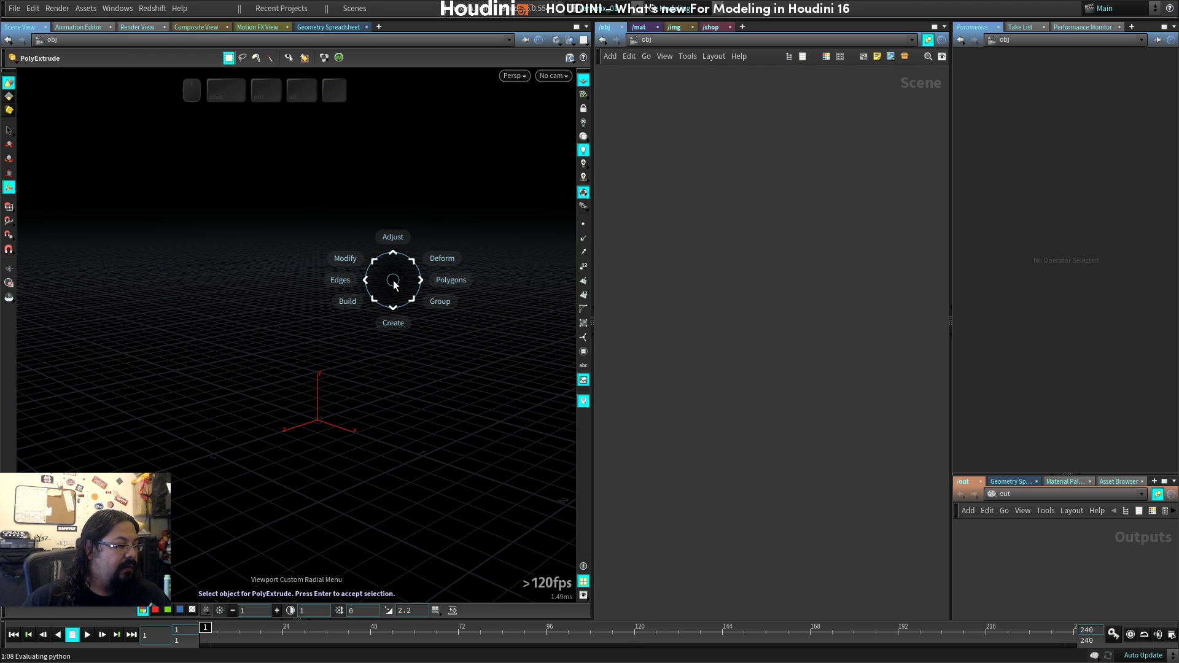
key("c")
key("c")
key("c")
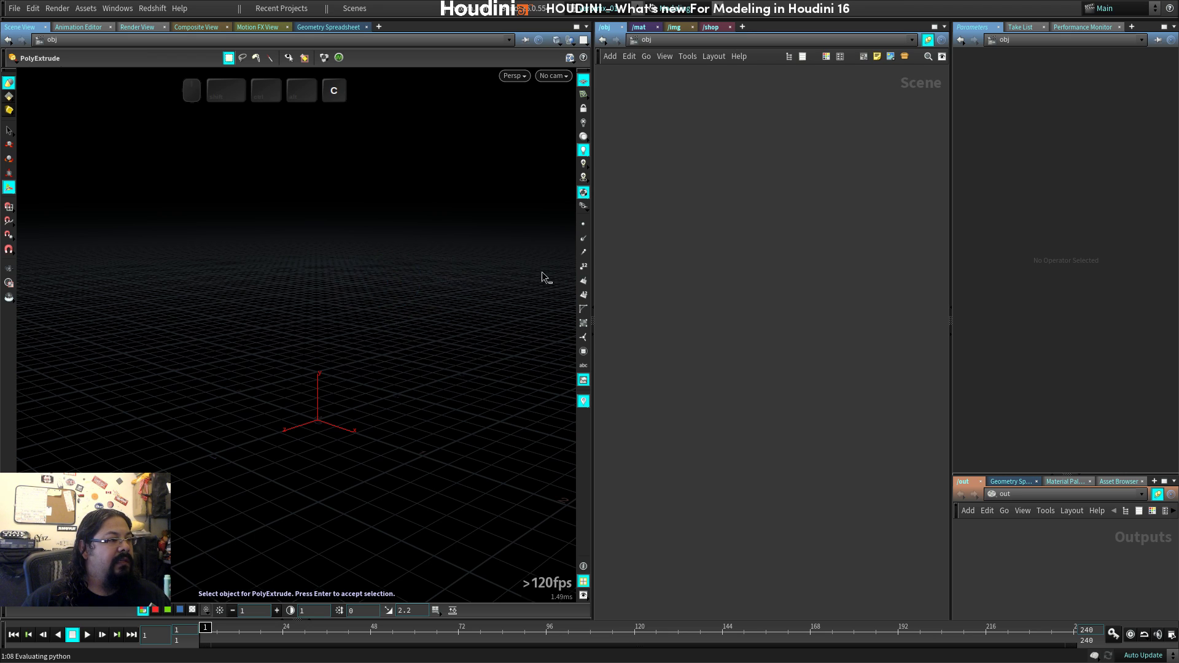
key("c")
key("c")
key("c")
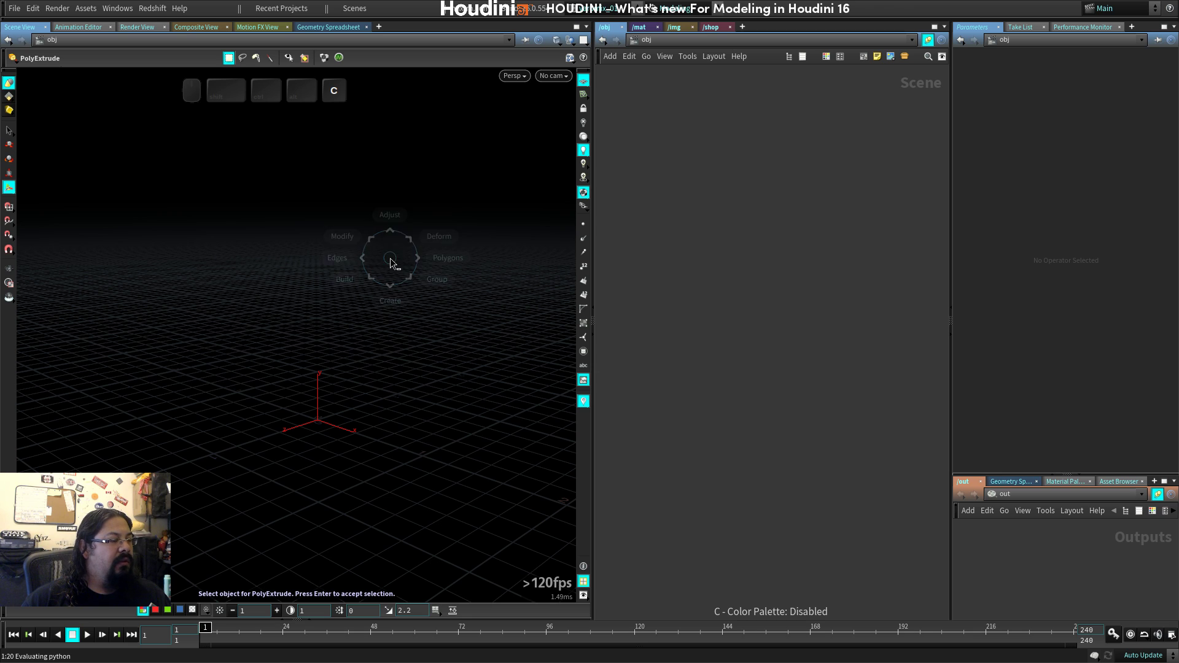
key("c")
key("c")
key("c")
key("c")
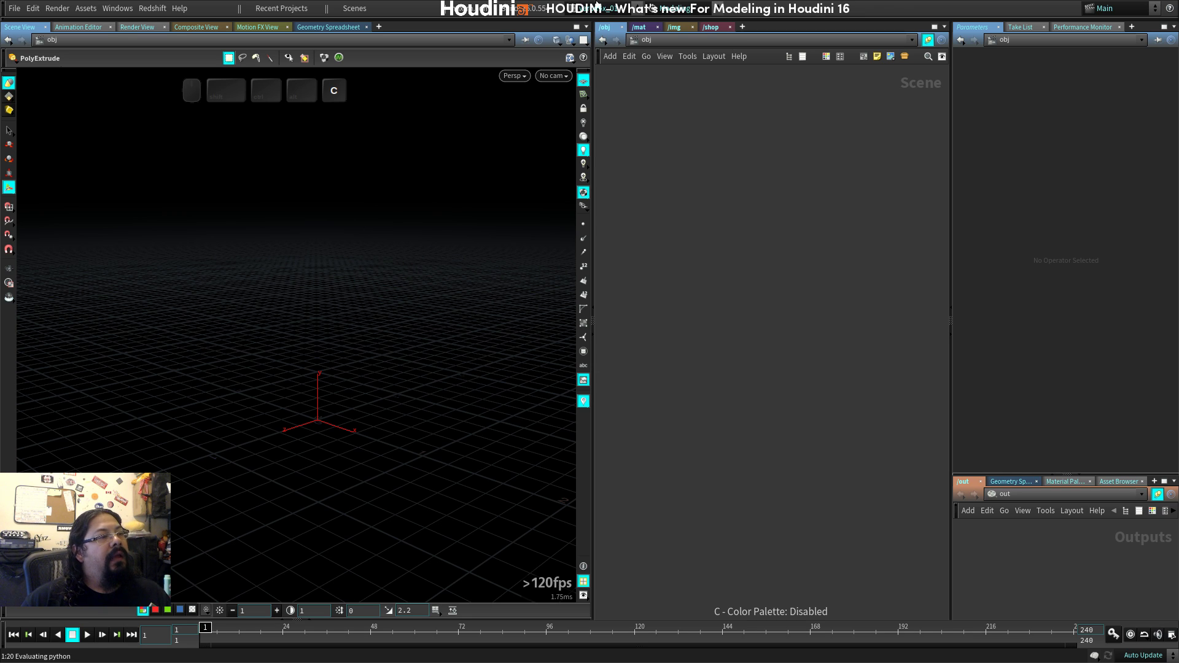
Switch the custom radial menu to Pyro and then to Grains, displaying each set in the scene view.
left_click(675, 9)
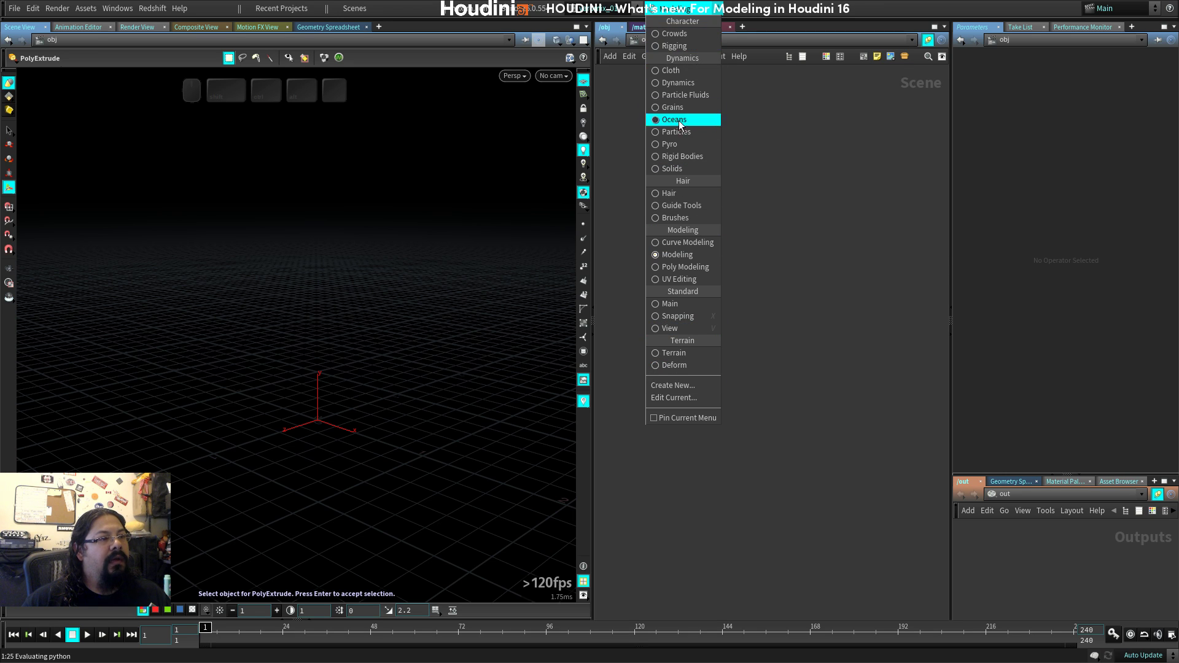
left_click(662, 145)
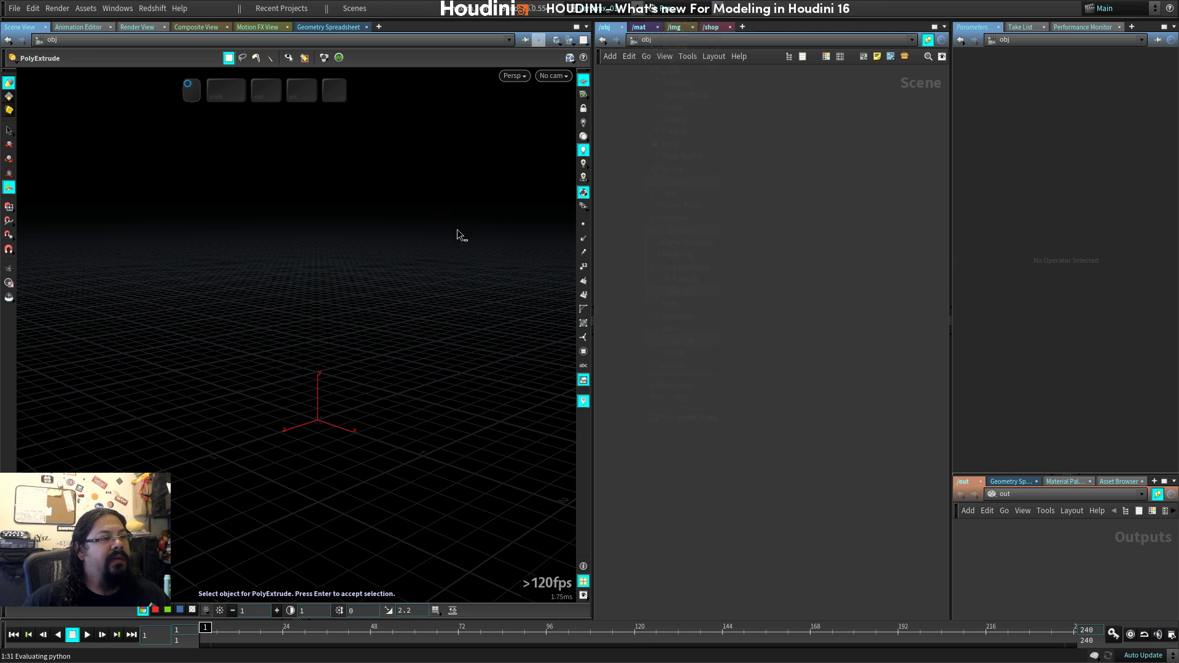
key("c")
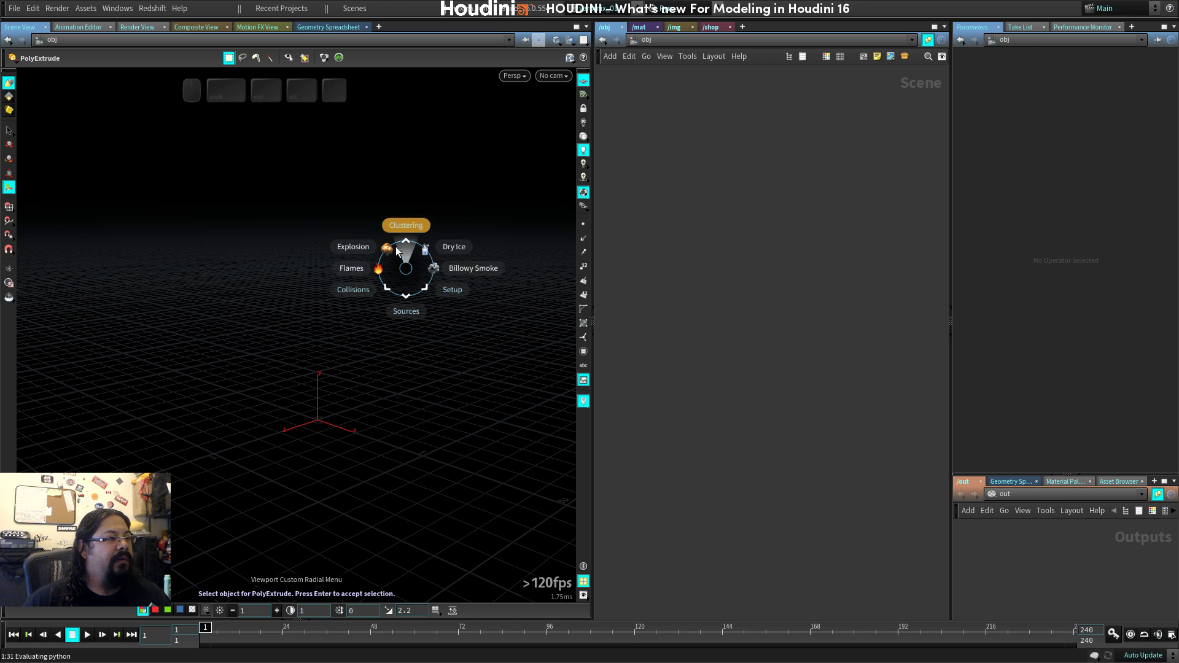
left_click(694, 9)
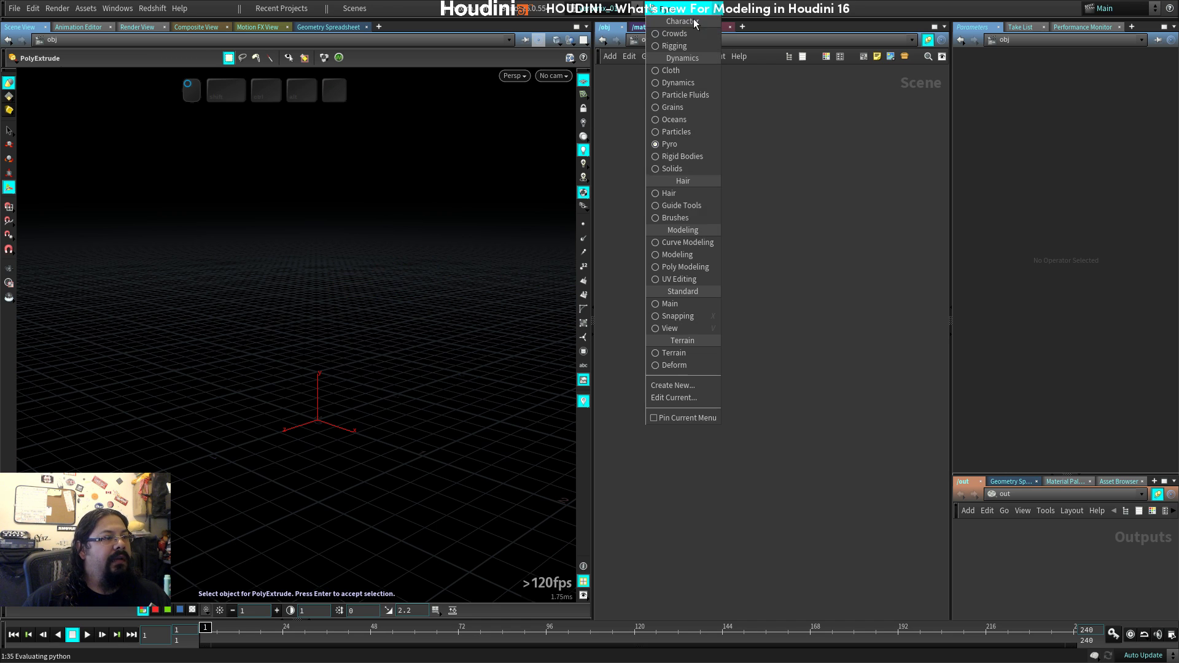
left_click(685, 106)
key("c")
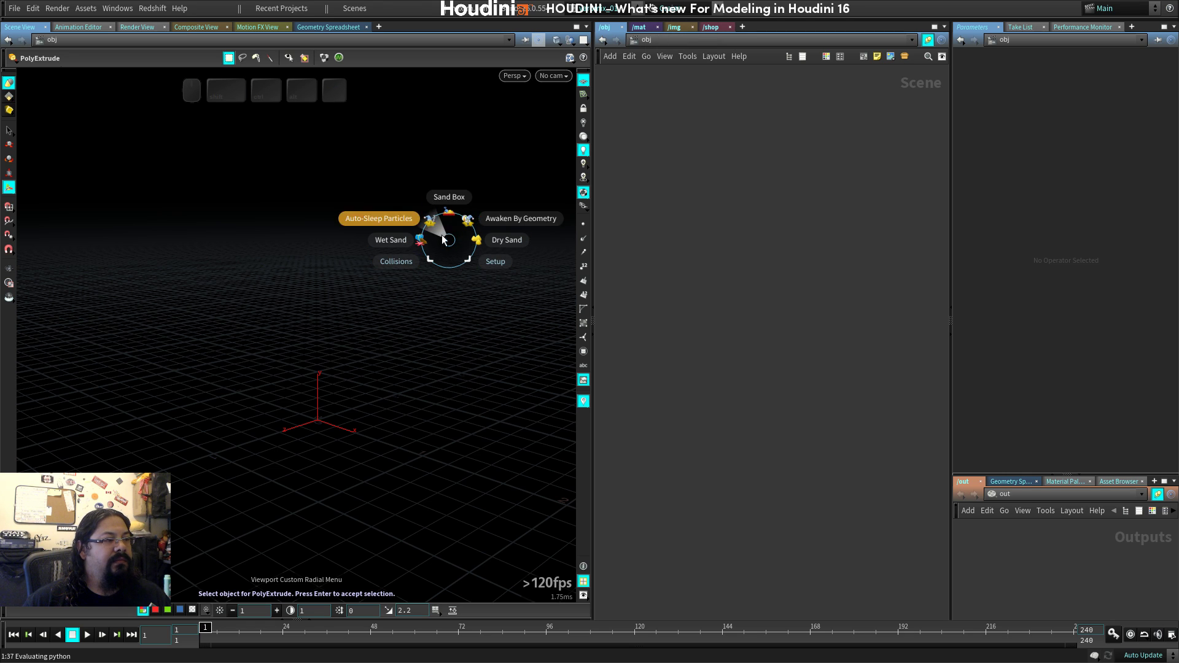
Switch the custom radial menu to Main and browse its submenus, including the FX simulation categories.
left_click(703, 9)
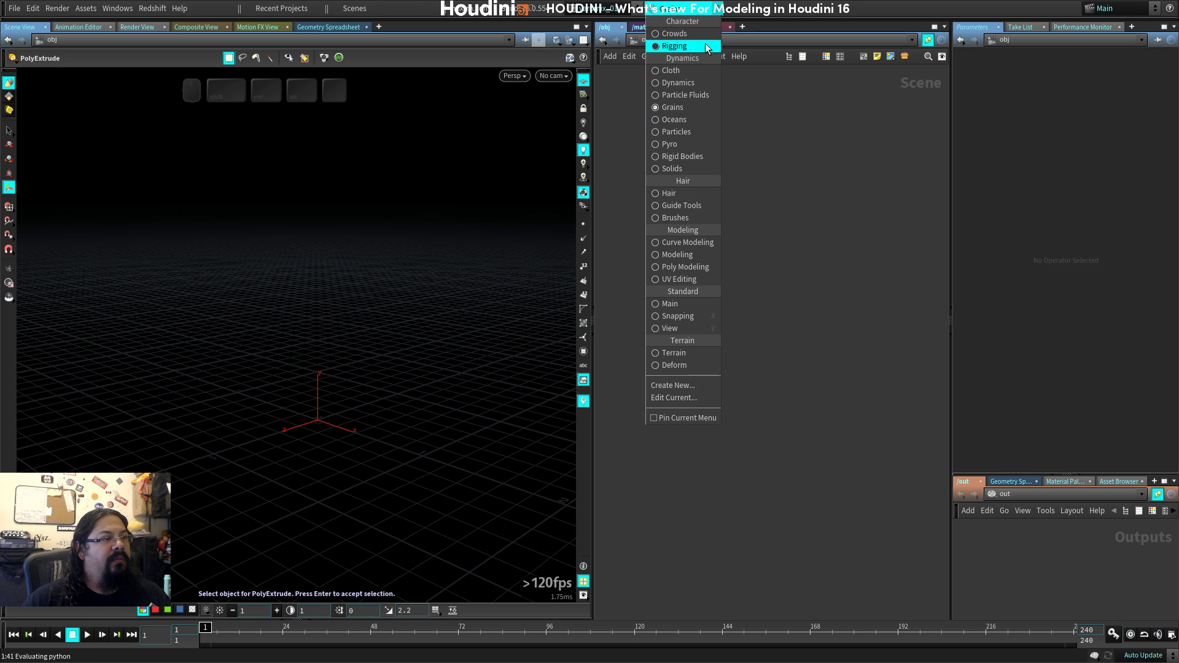
left_click(669, 305)
key("c")
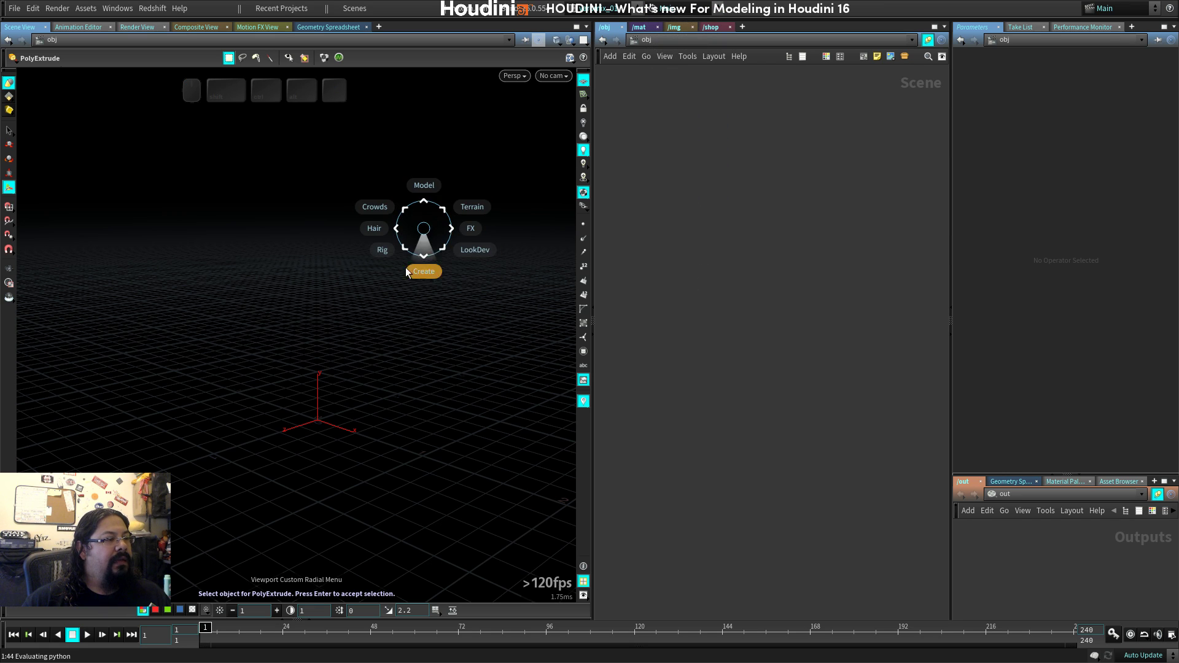
left_click(400, 209)
left_click(425, 225)
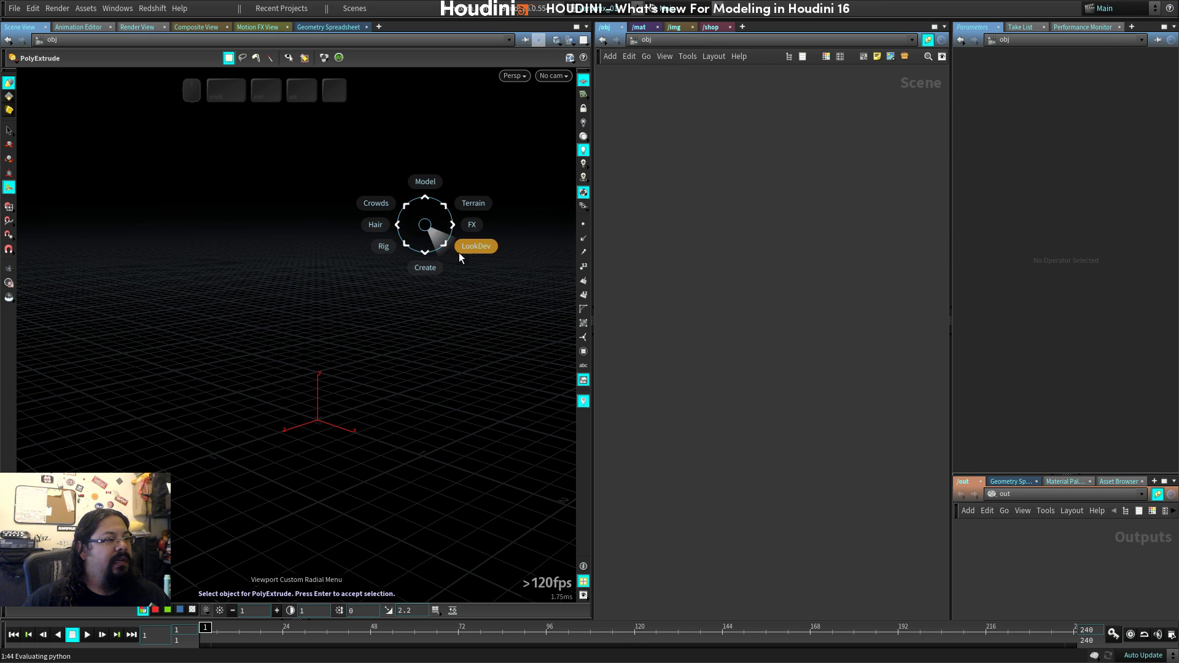
left_click(474, 243)
left_click(434, 213)
left_click(479, 208)
left_click(439, 228)
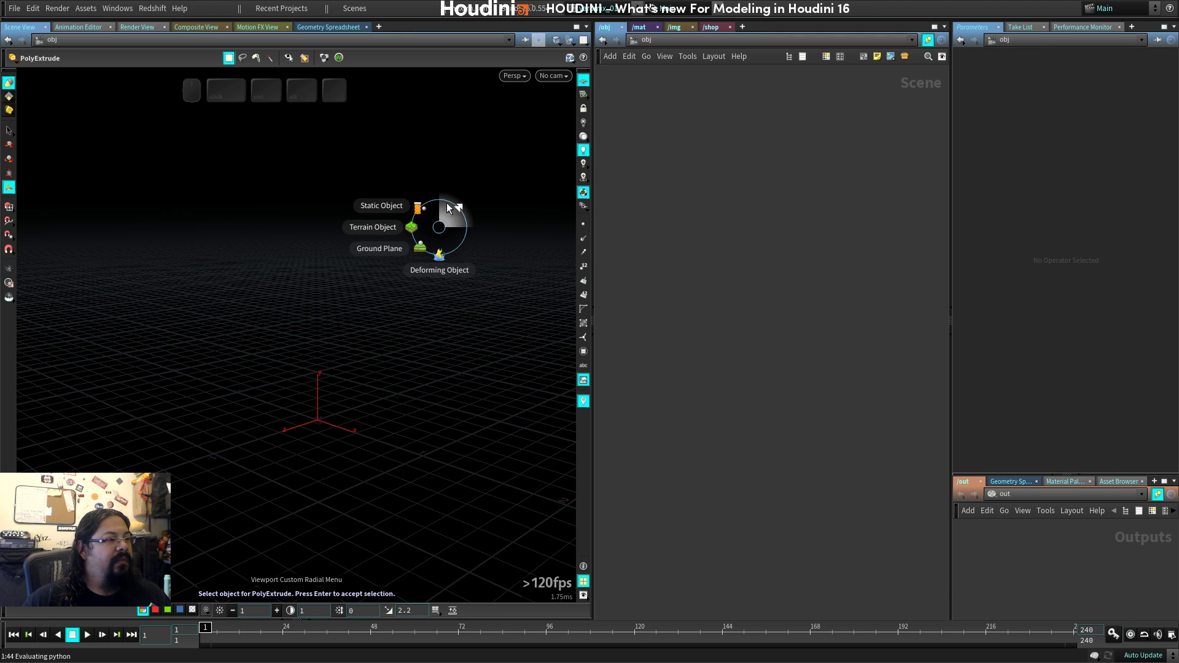
left_click(472, 200)
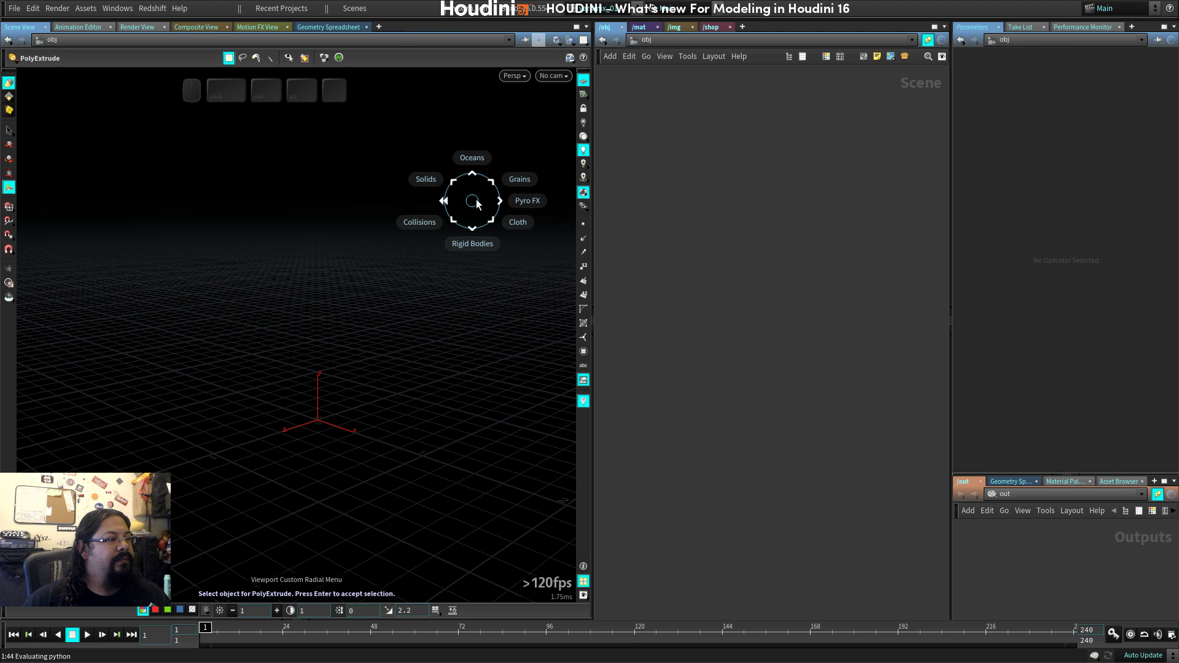
Browse the Model branch of the Main radial menu down to its polygon tools.
left_click(435, 203)
left_click(433, 163)
left_click(430, 130)
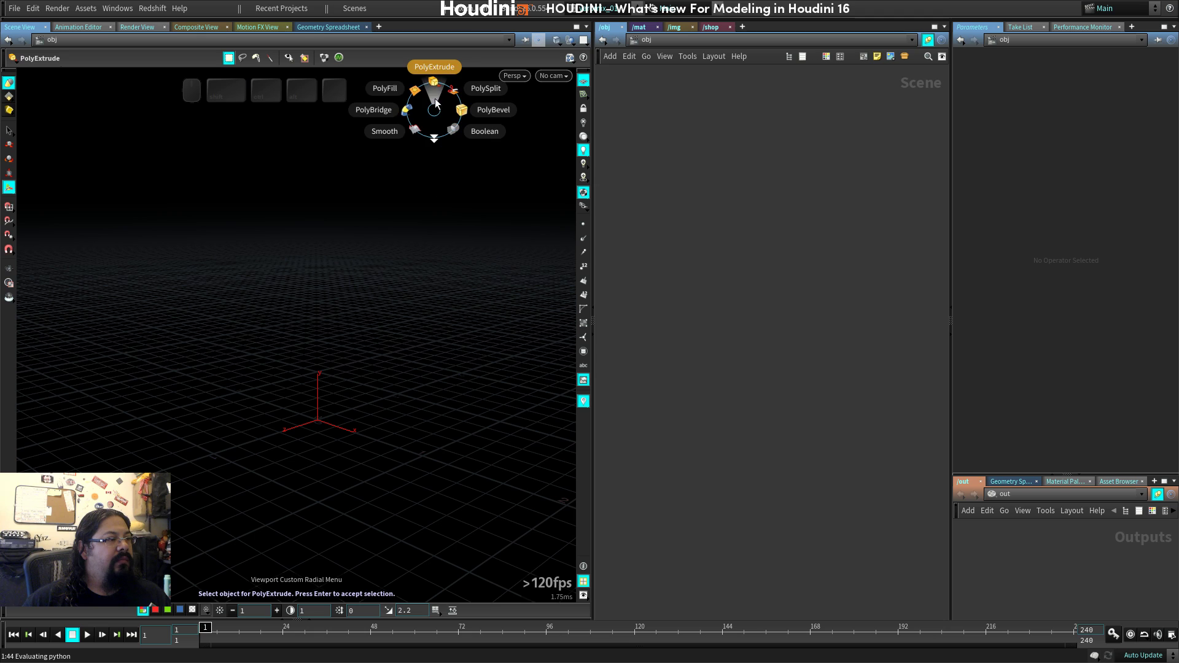
mouse_move(424, 155)
mouse_move(425, 109)
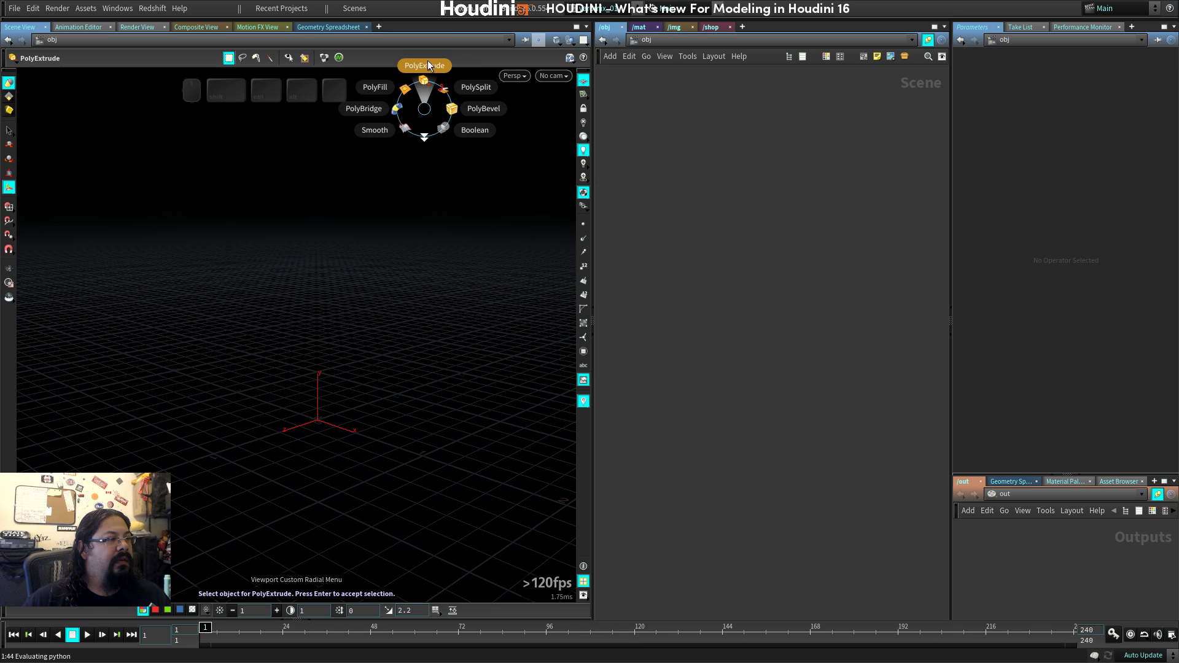
Switch the custom radial menu to Poly Modeling and view its top level and Boolean submenu.
left_click(652, 8)
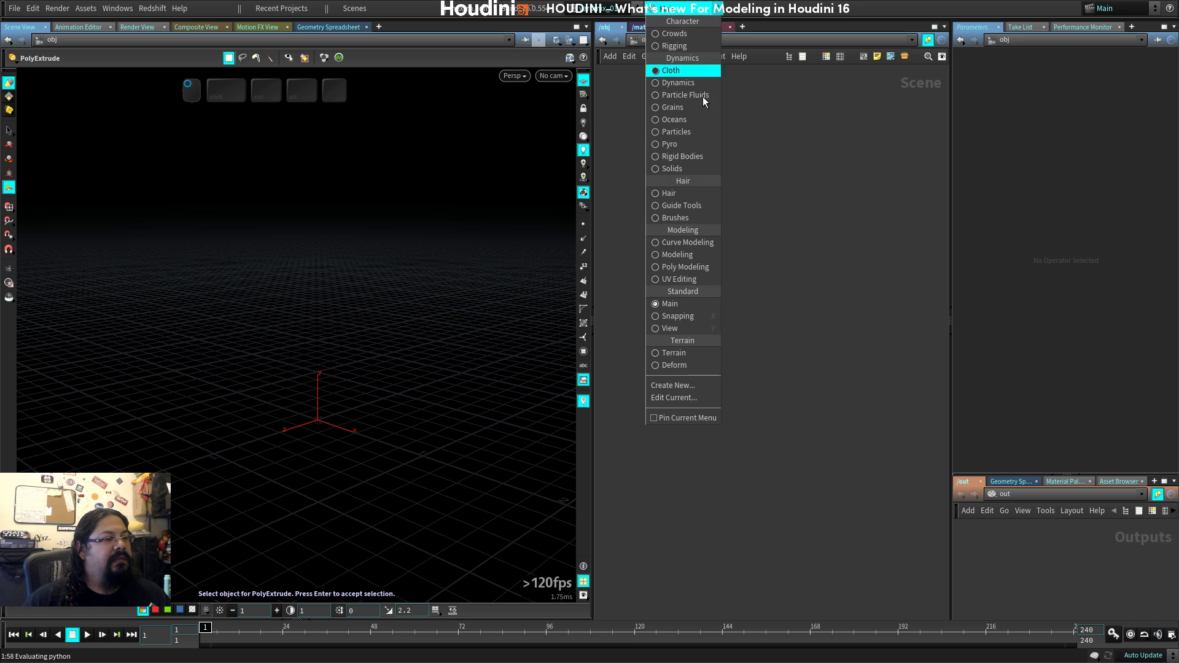
left_click(698, 263)
key("c")
key("c")
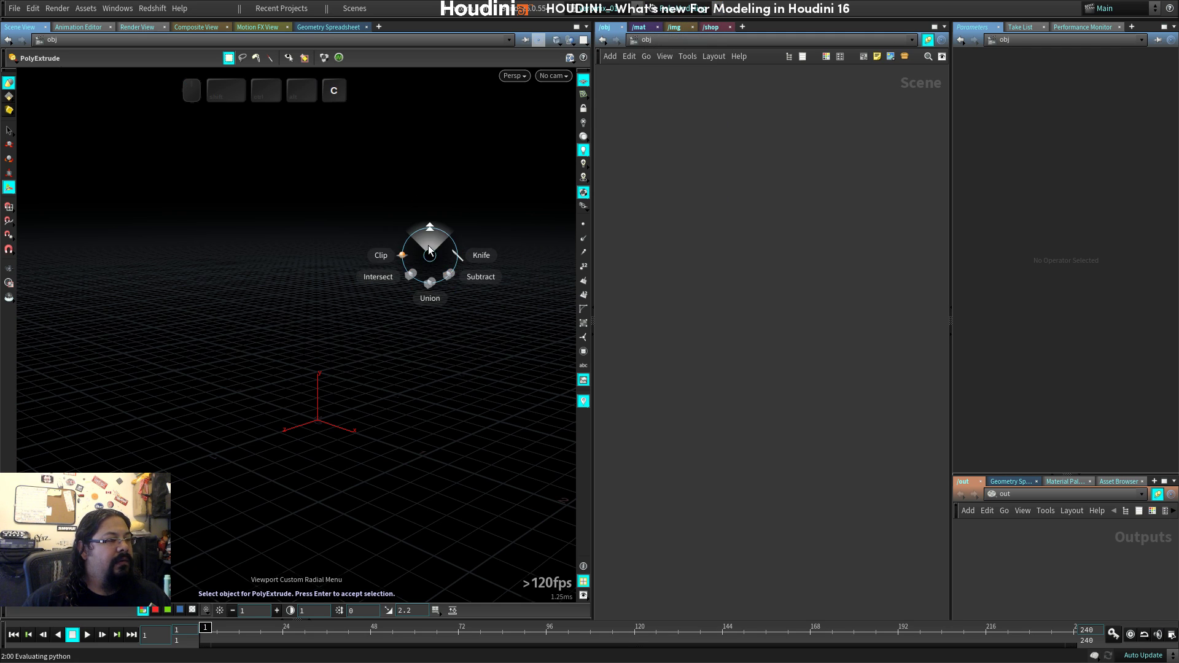
key("c")
key("c")
key("c")
key("c")
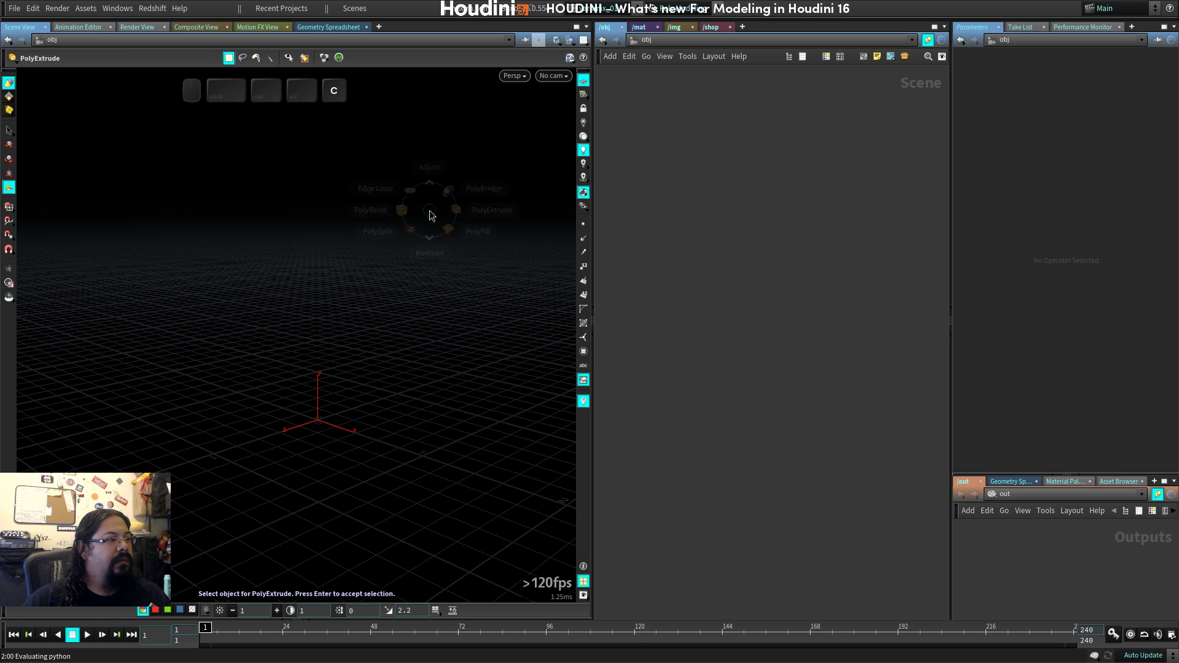
Activate PolyFill from the Poly Modeling radial menu, followed by Smooth from its Adjust submenu.
key("c")
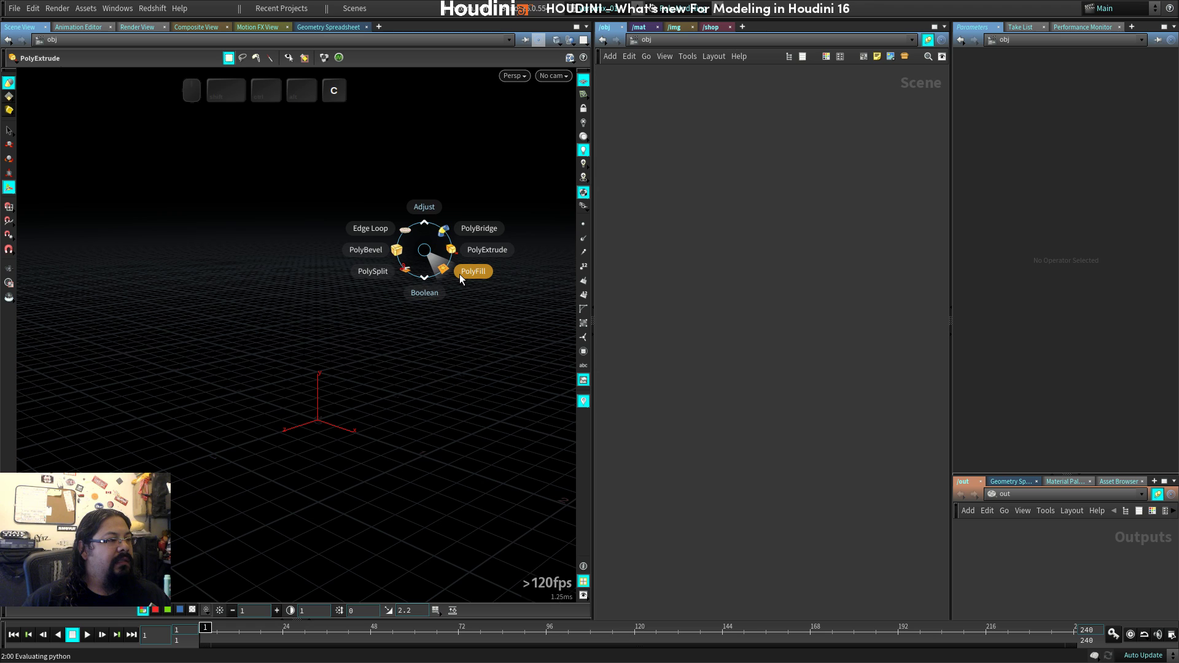
key("c")
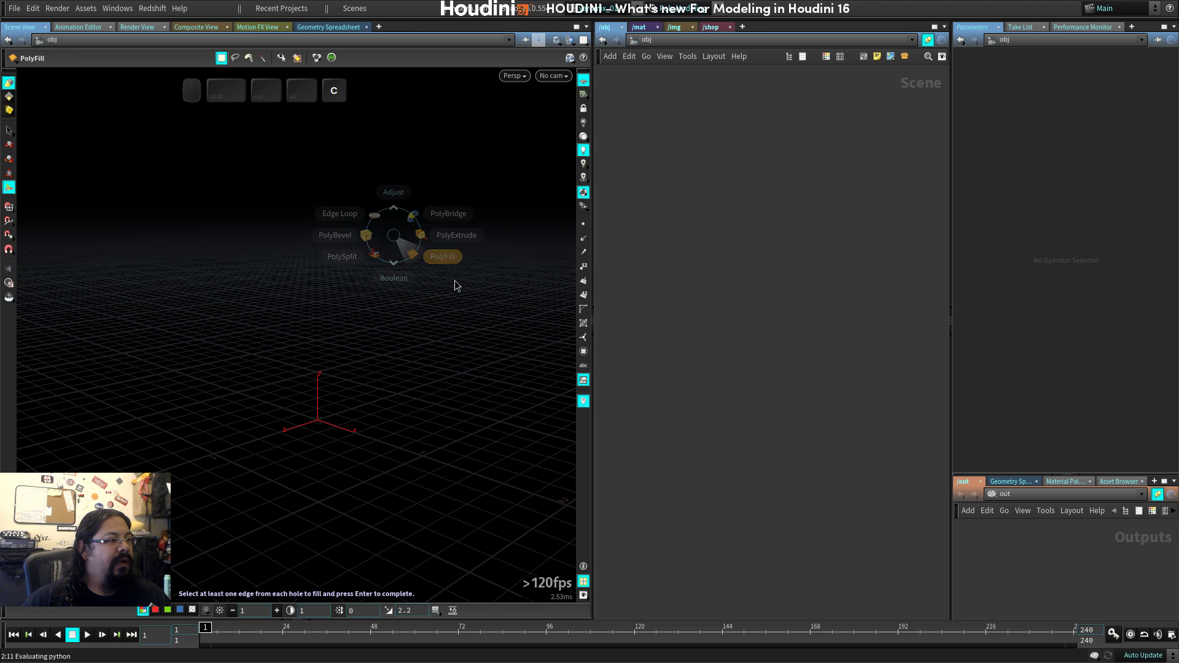
key("c")
key("c")
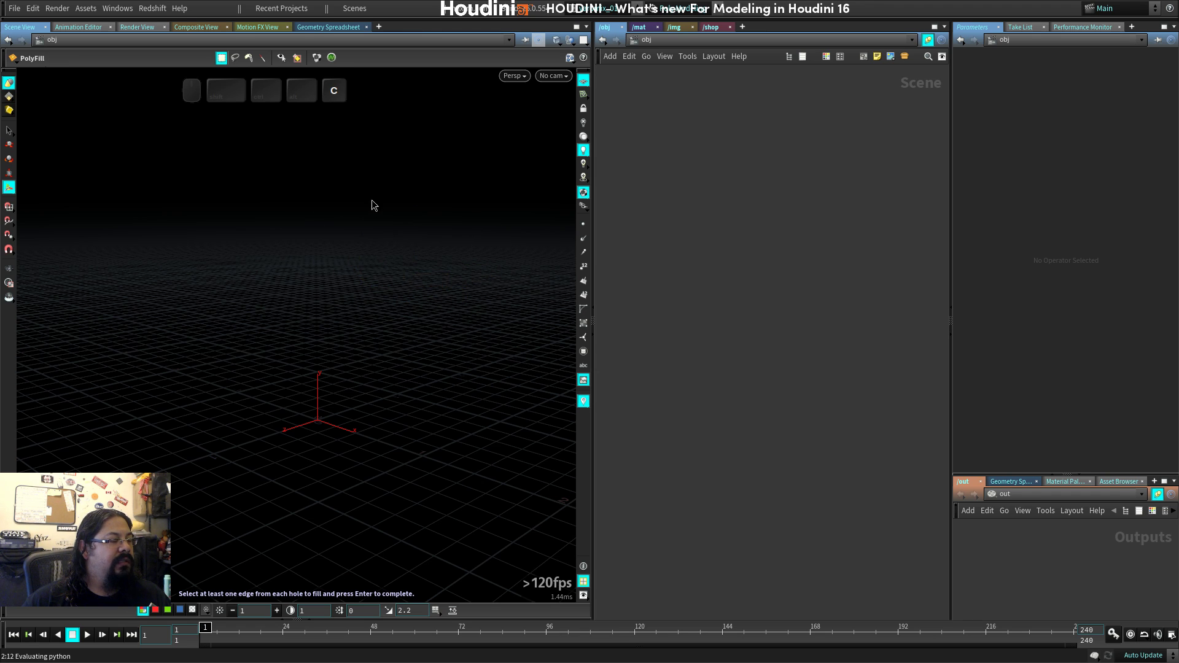
key("c")
left_click(358, 132)
key("c")
key("c")
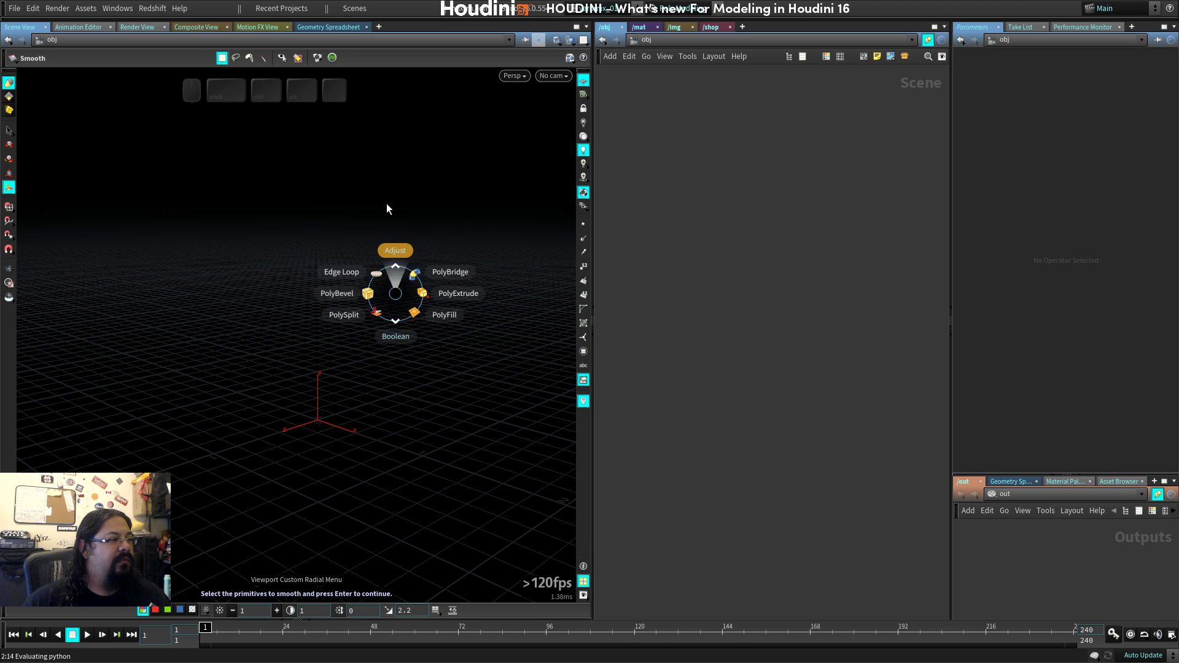
Activate Edge Loop and then PolyExtrude from the Poly Modeling radial menu.
left_click(382, 214)
key("c")
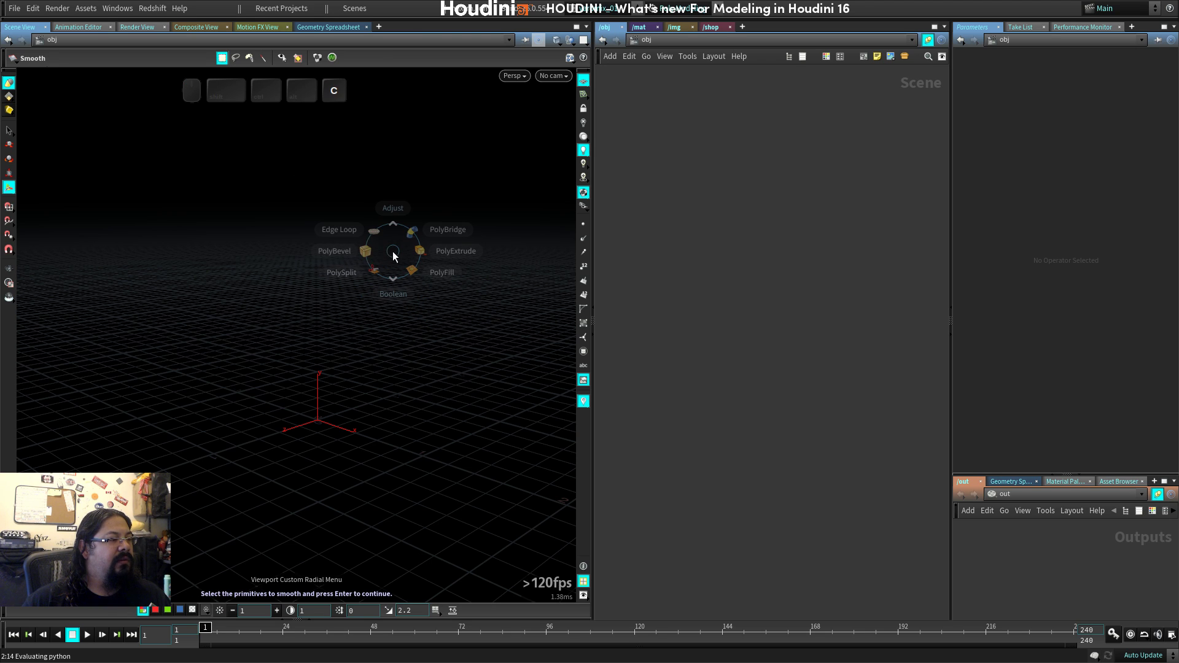
key("c")
key("c")
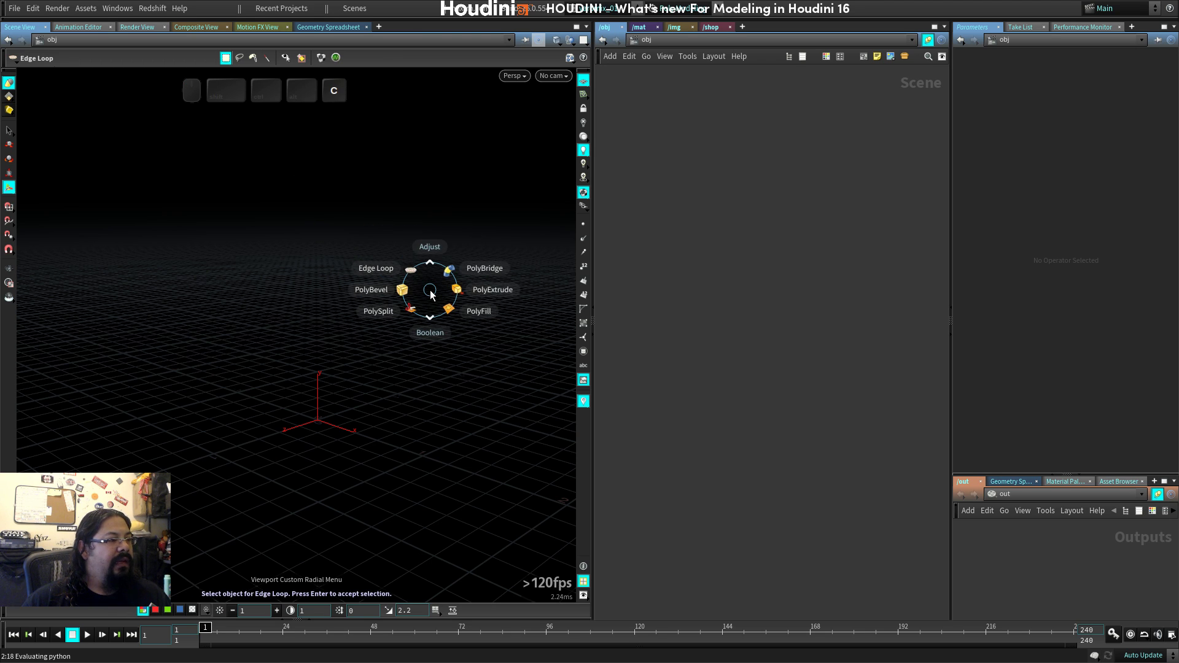
key("c")
key("c")
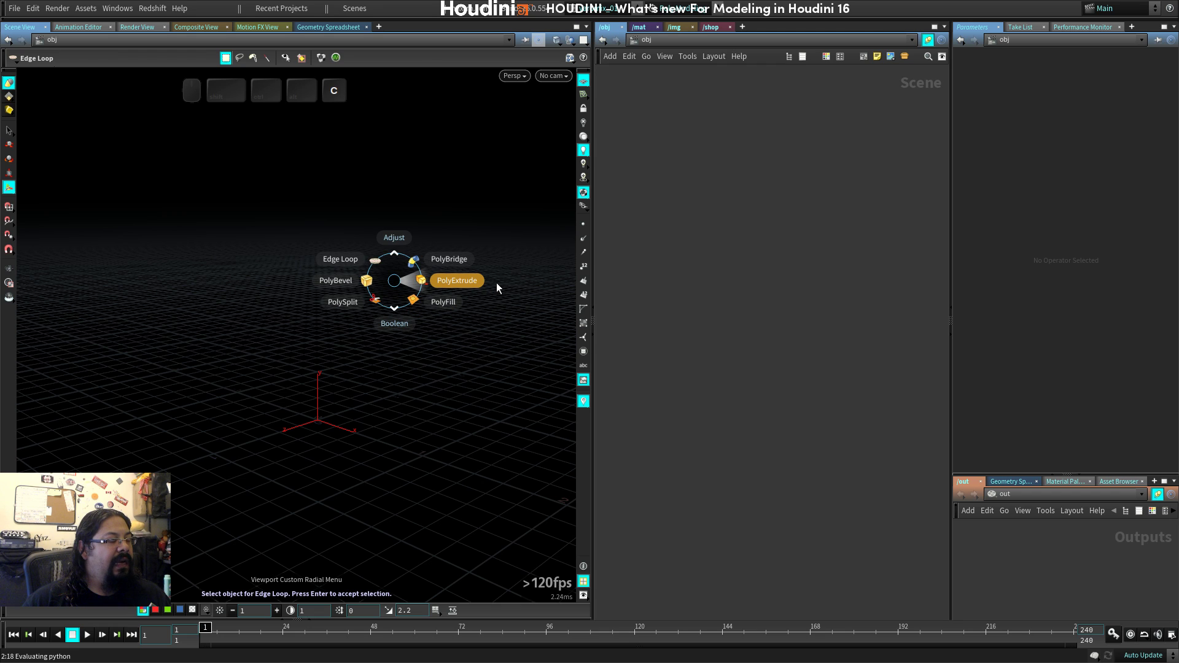
left_click(484, 281)
View the Adjust submenu of the Poly Modeling radial menu, return to its top level, and activate PolyBridge.
key("c")
key("c")
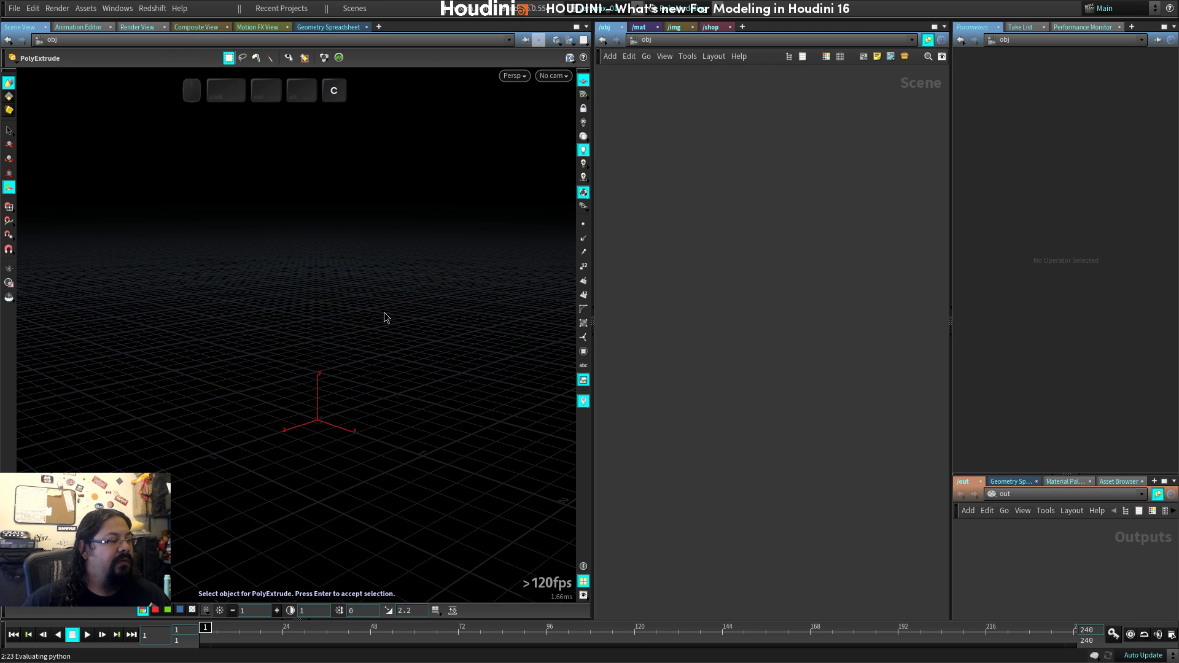
key("c")
left_click(383, 269)
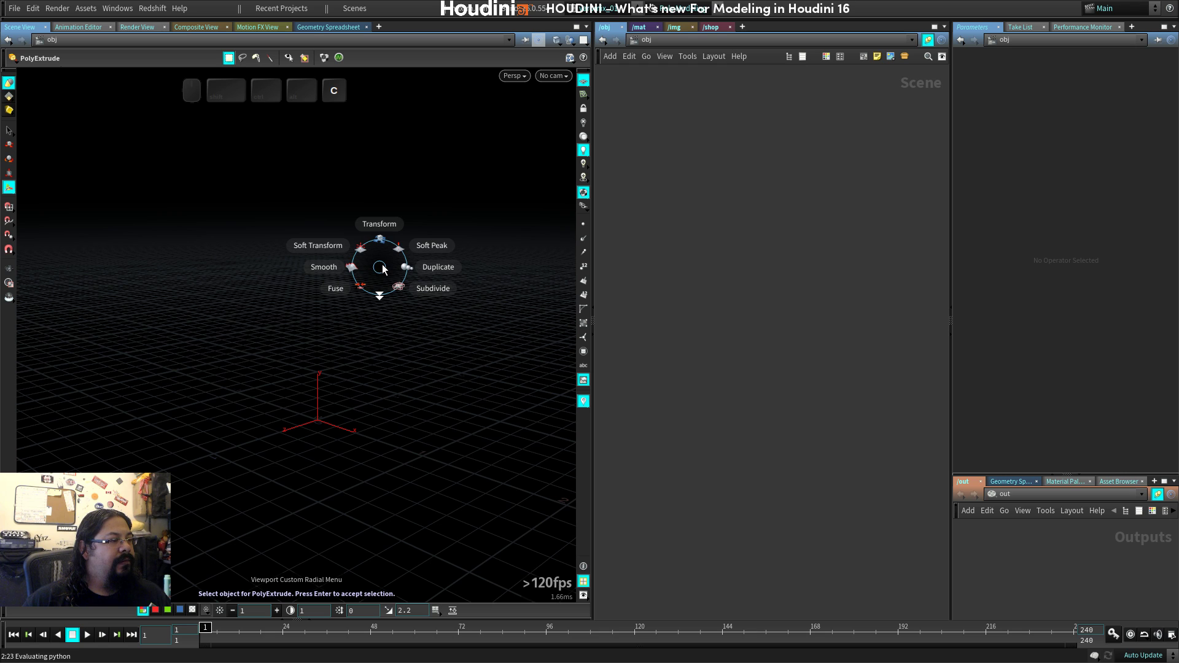
left_click(380, 293)
left_click(408, 258)
Switch the custom radial menu back to Modeling and activate Bend from its Deform submenu.
left_click(687, 10)
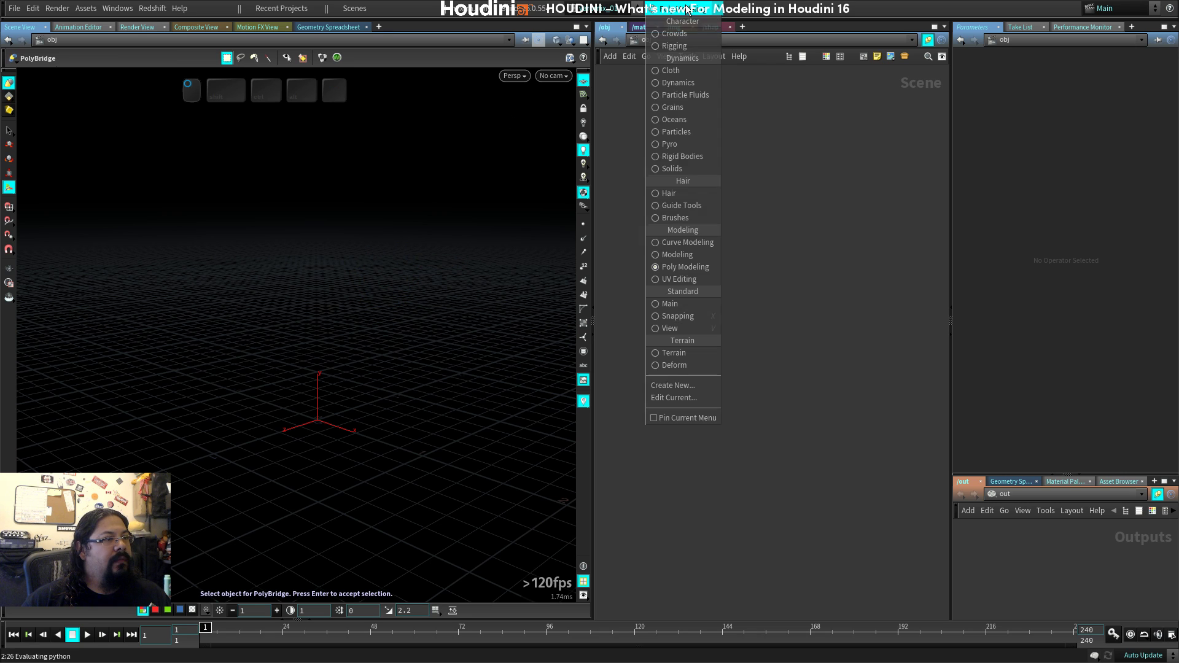
left_click(677, 255)
key("c")
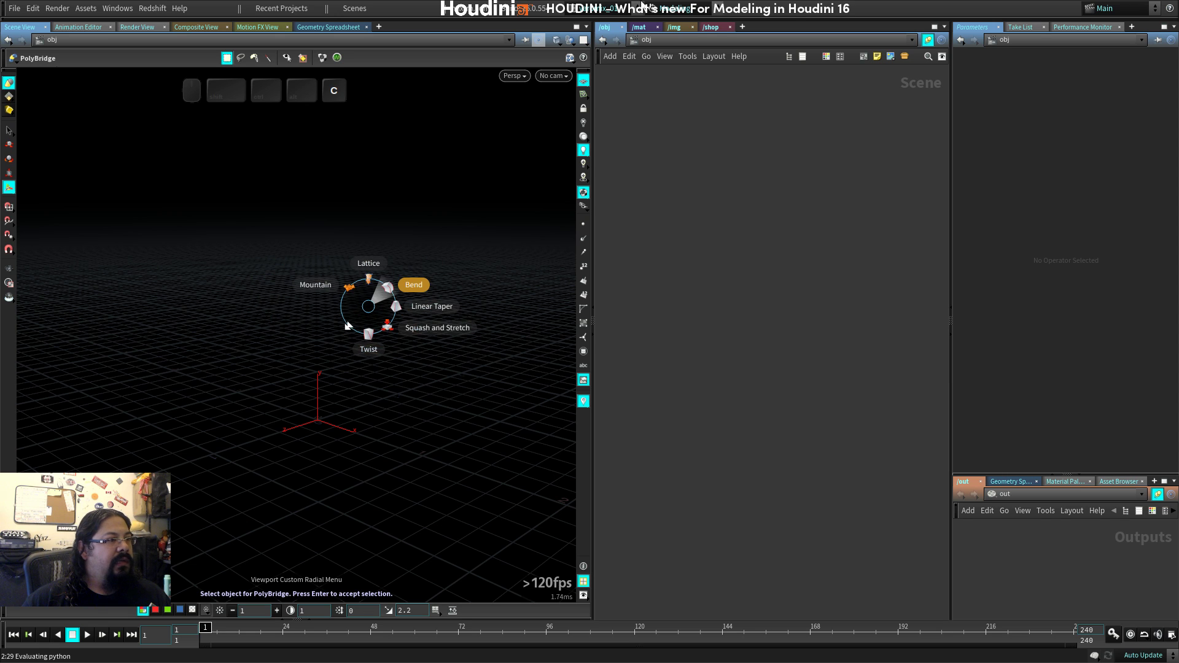
left_click(687, 9)
left_click(681, 267)
key("c")
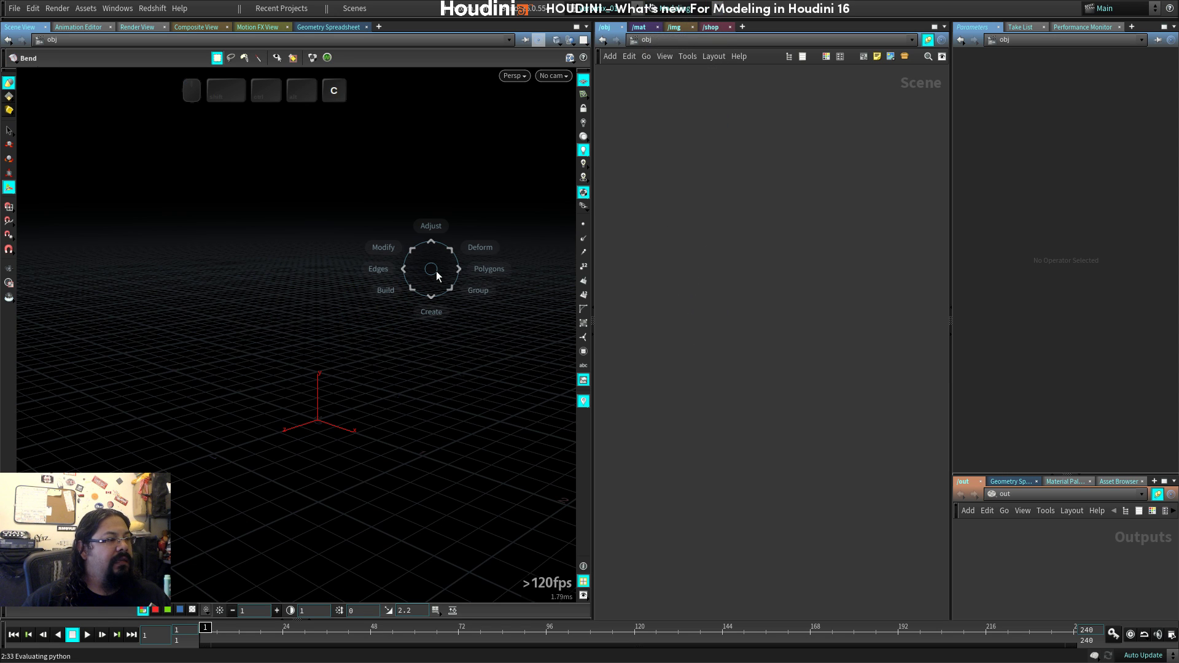
Create a box at the origin and add a polygon sphere to the same object, moving it to about -1.6 in X.
left_click(437, 326)
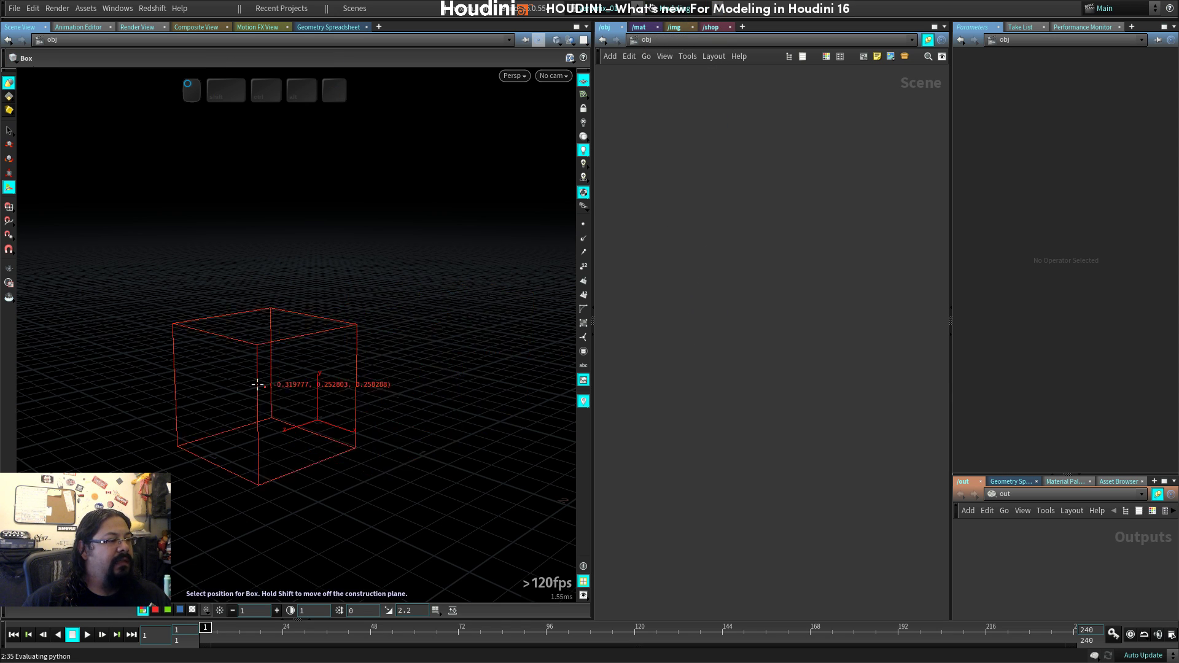
left_click(337, 359)
key("c")
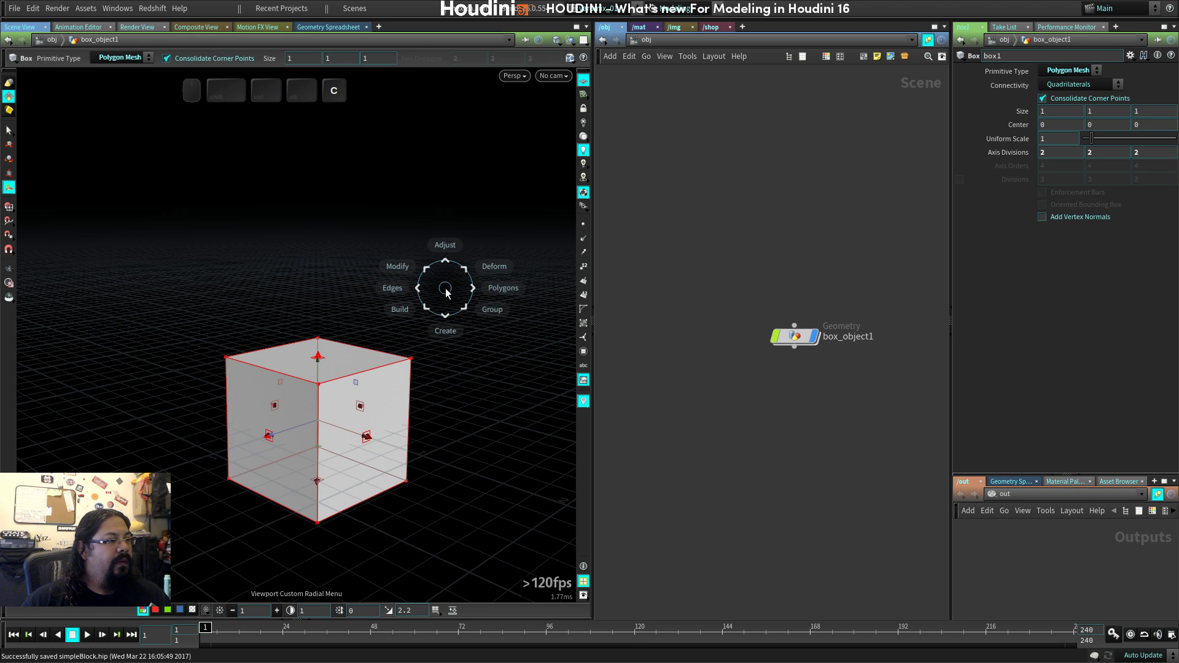
left_click(455, 337)
left_click(504, 341)
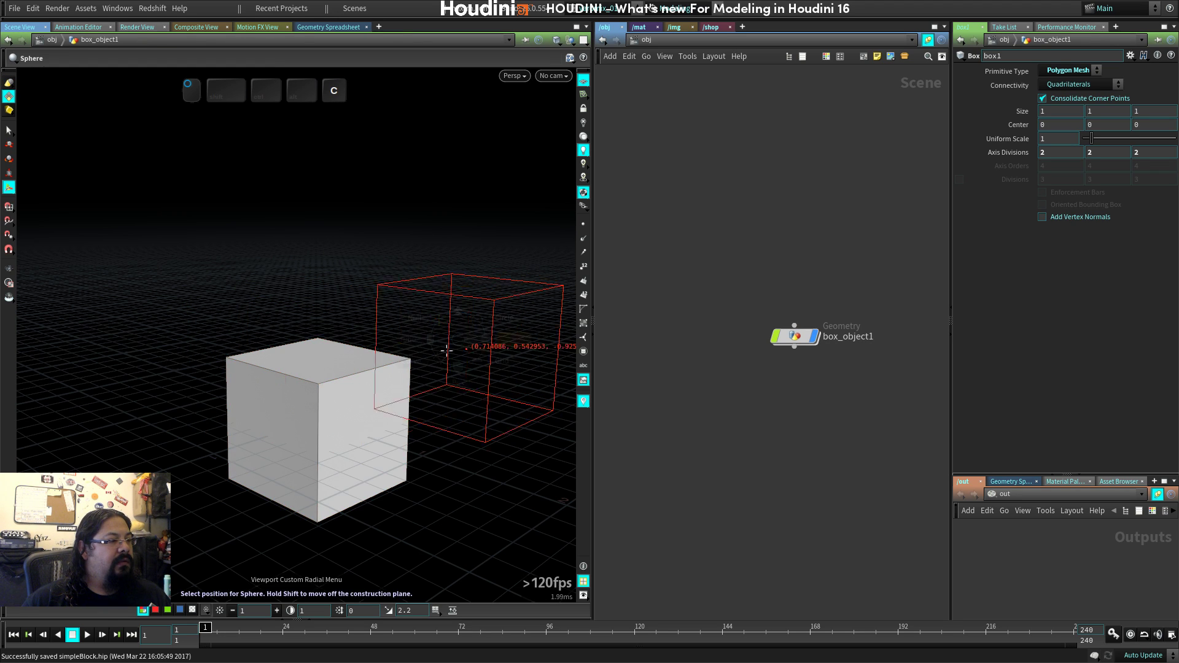
key("Return")
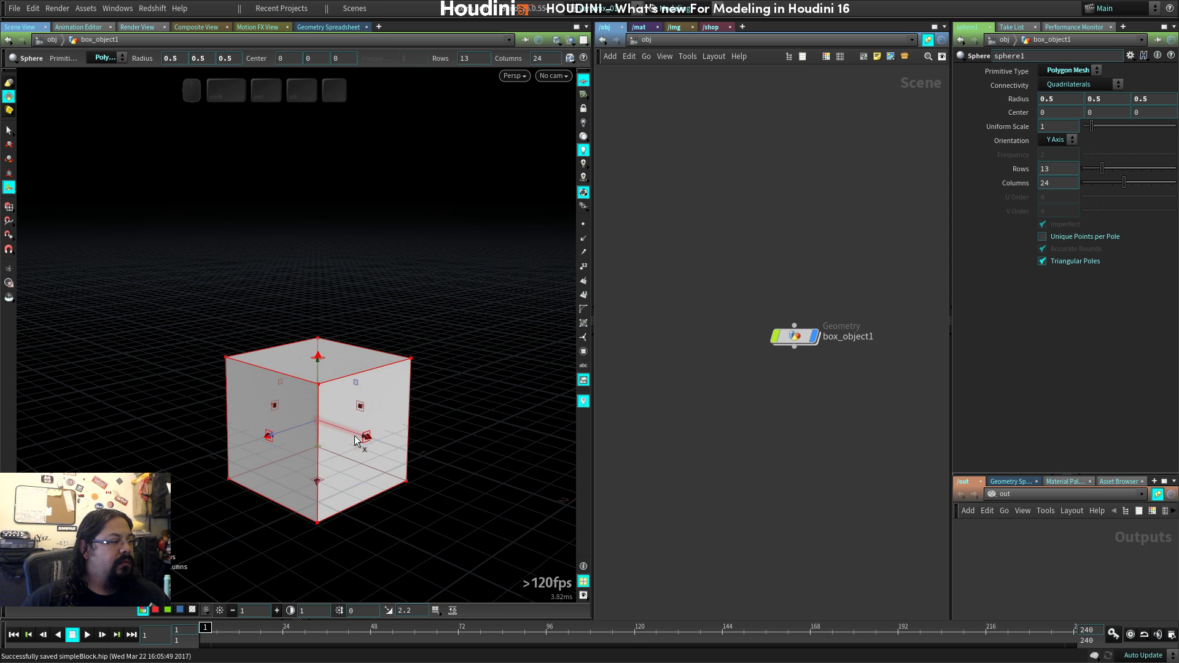
left_click_drag(355, 436, 216, 409)
left_click_drag(372, 382, 399, 317)
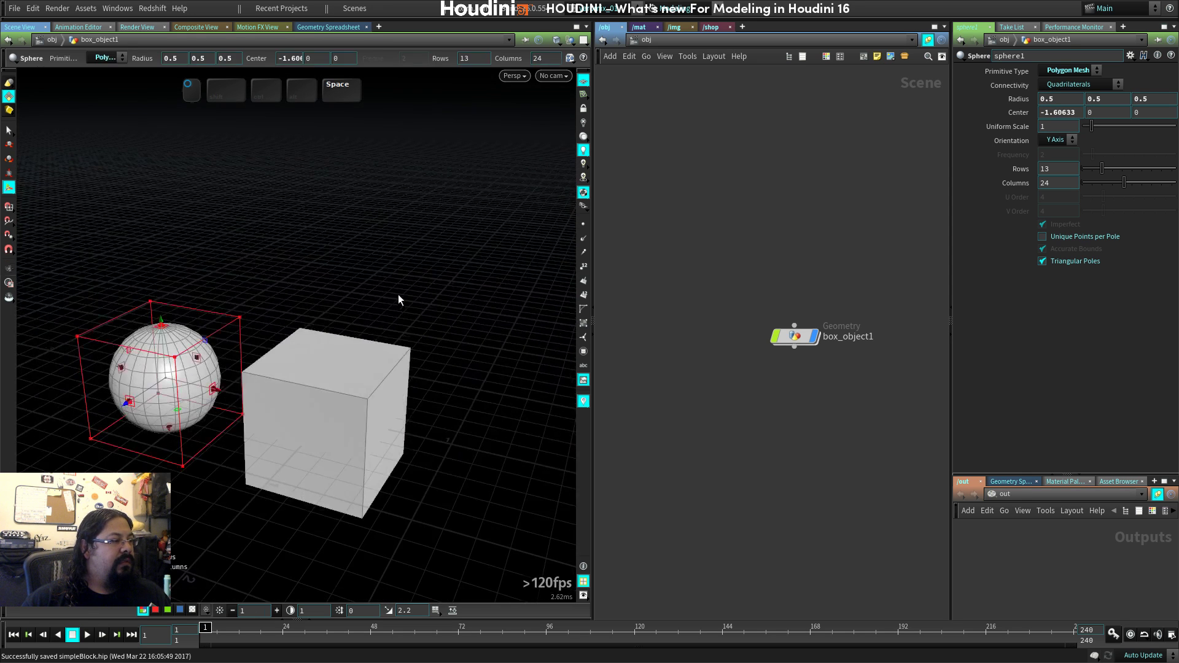
Select and delete the box and sphere faces in the viewport, and remove the box object from the scene network.
key("s")
left_click_drag(387, 271, 121, 438)
key("Delete")
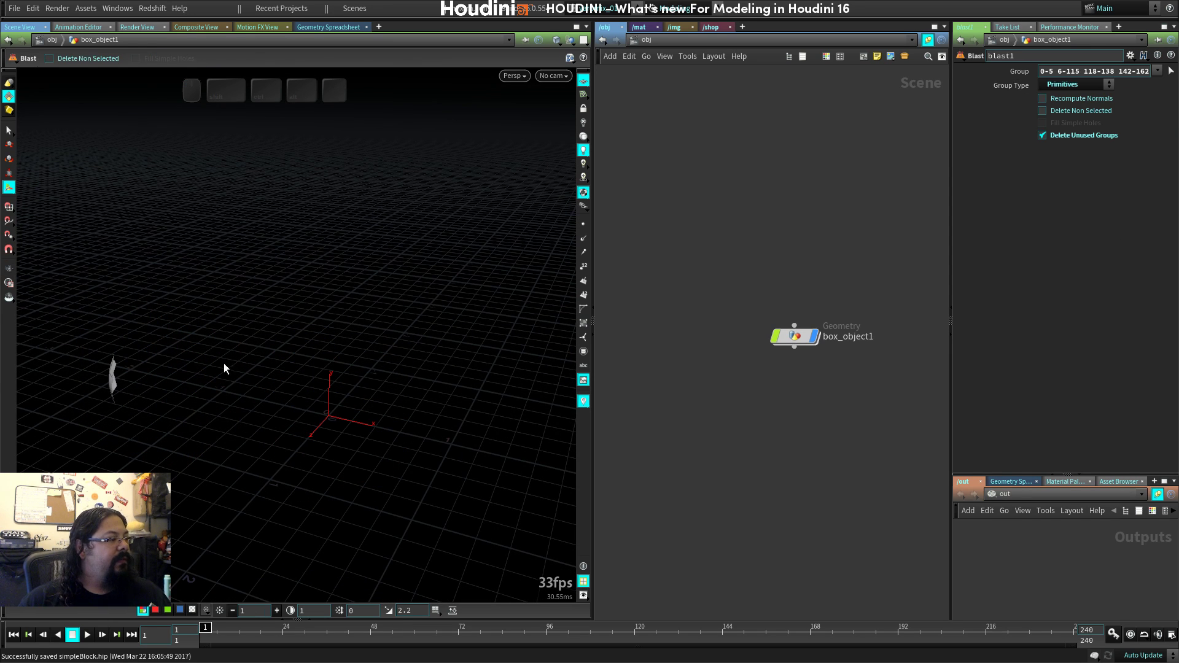
left_click_drag(705, 257, 827, 408)
key("Delete")
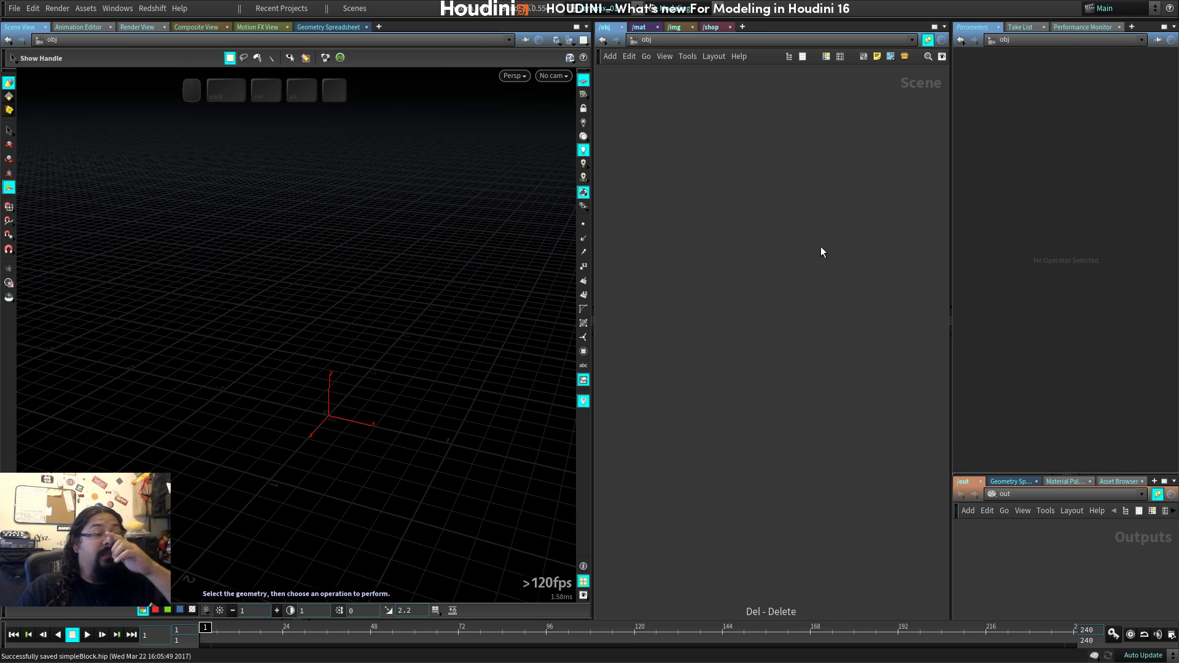
View the Deform and Create submenus of the Modeling radial menu without activating a tool.
key("c")
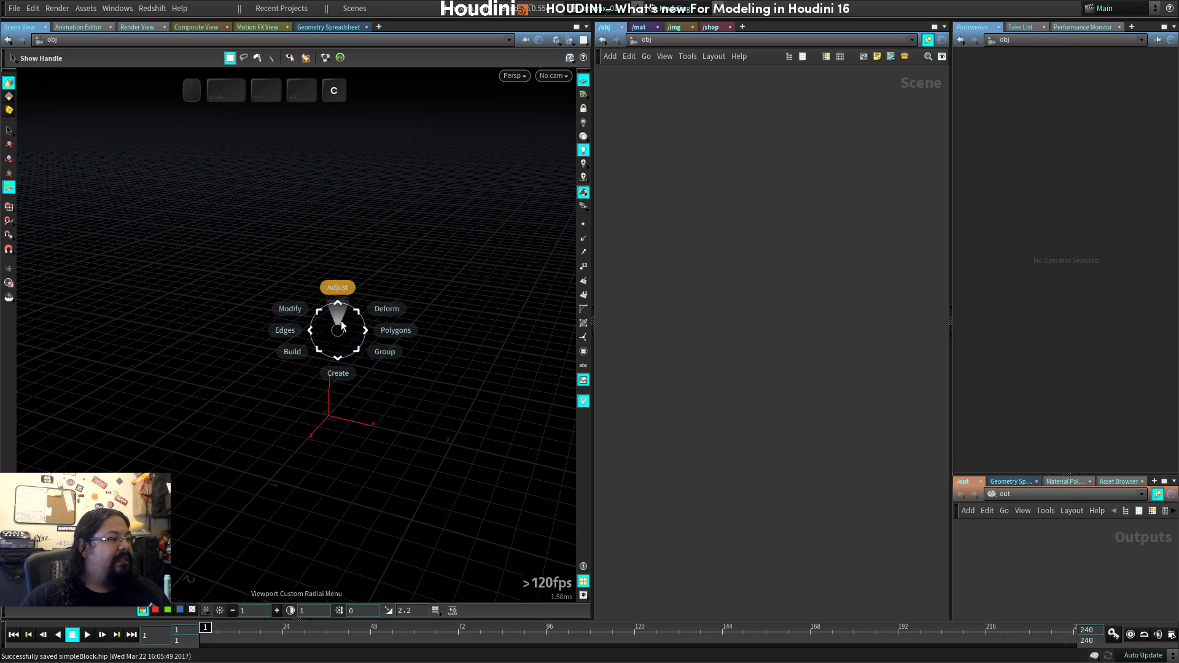
left_click(369, 310)
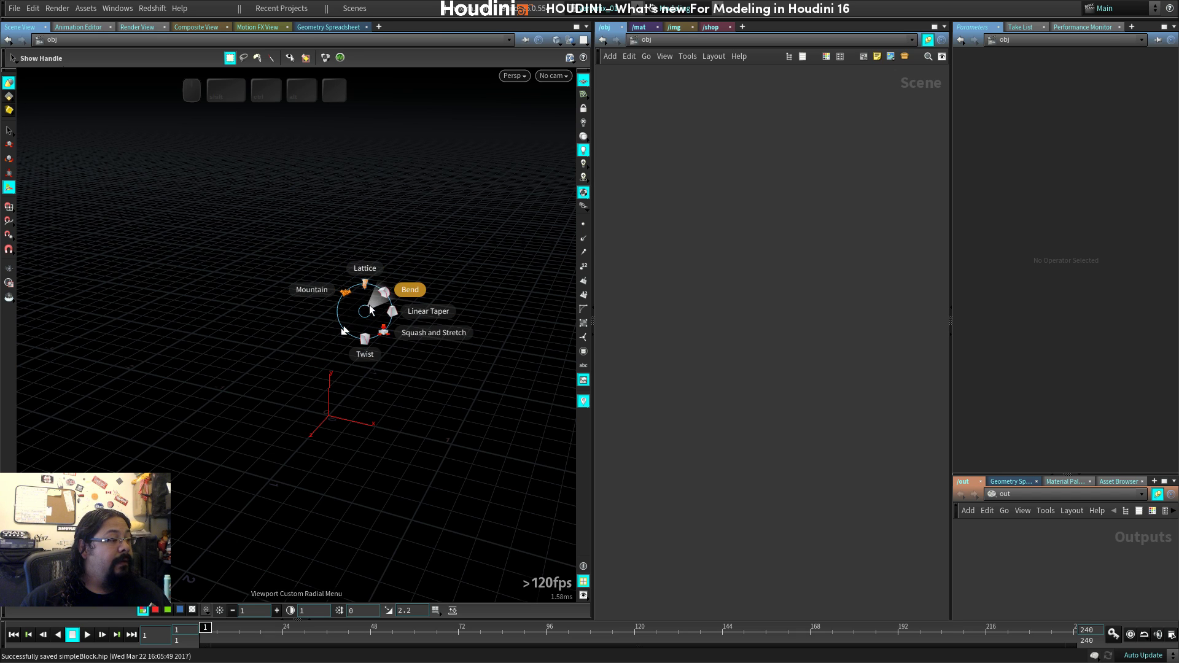
left_click(363, 311)
key("c")
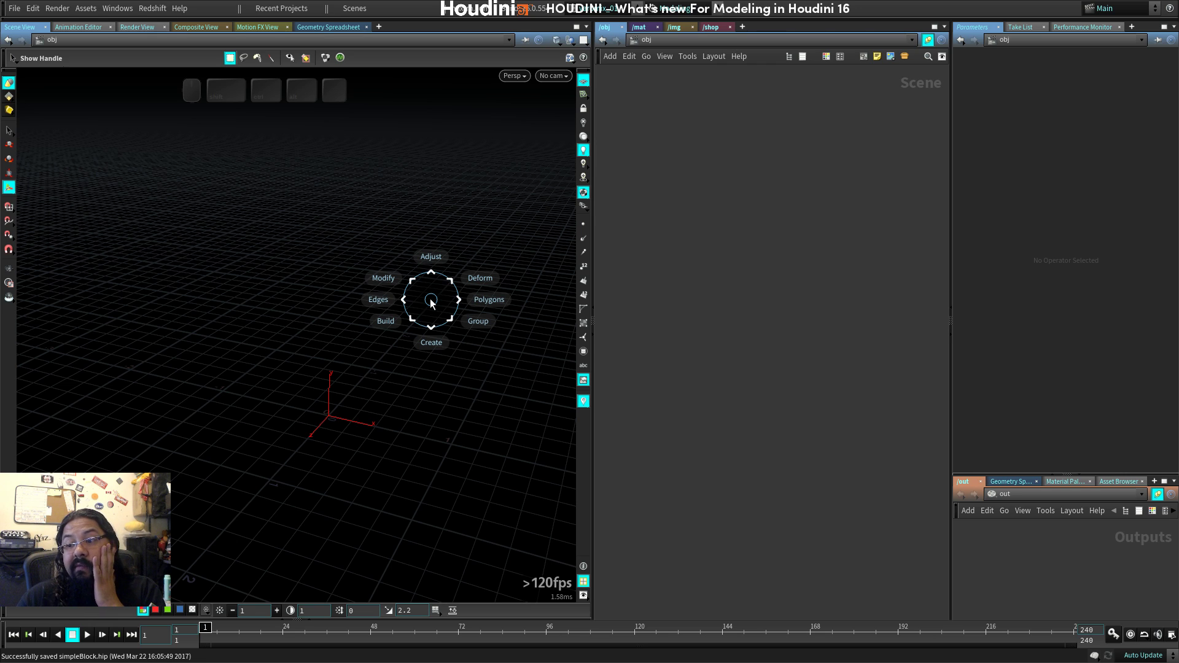
left_click(431, 301)
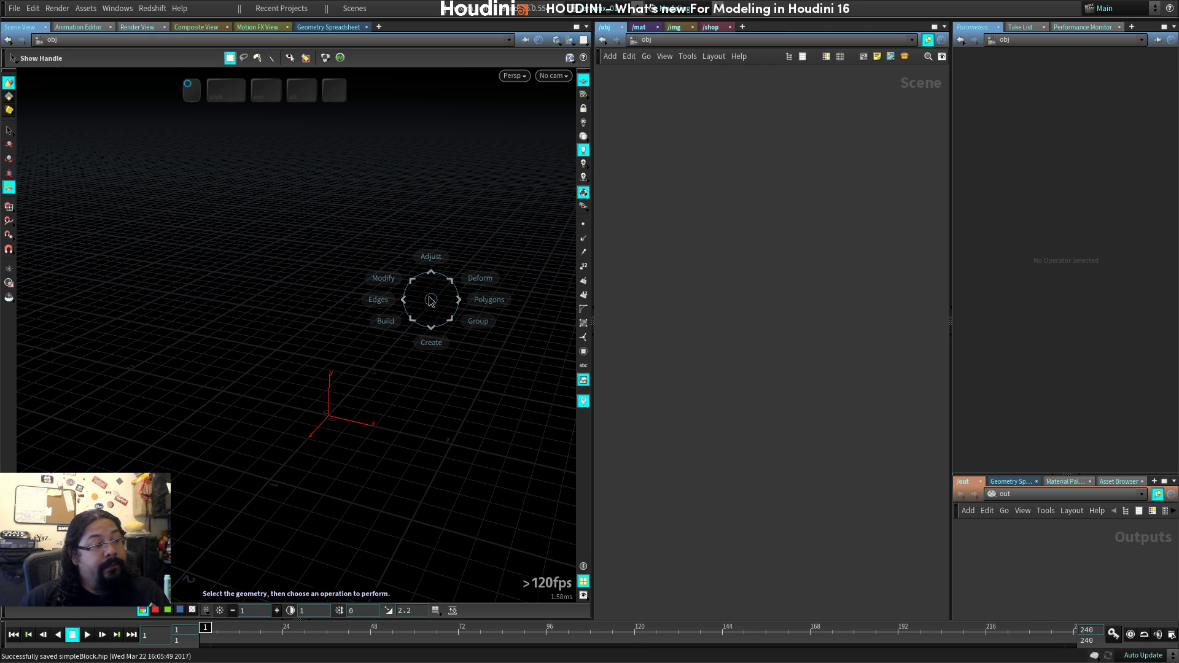
key("c")
left_click(418, 289)
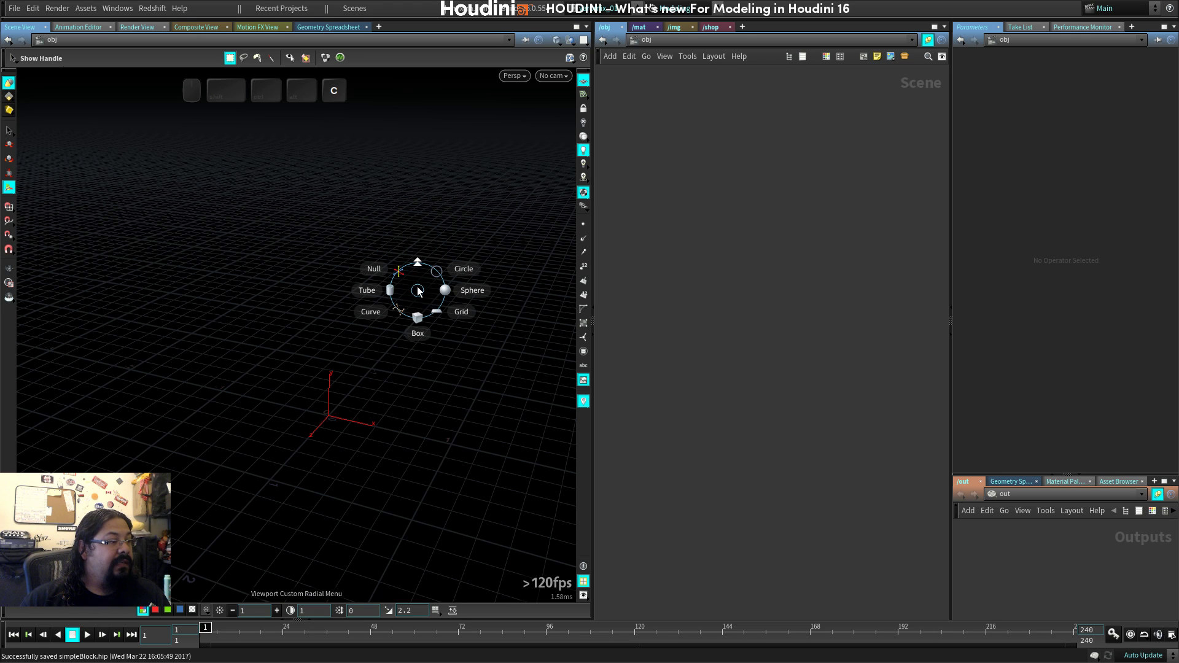
left_click(424, 254)
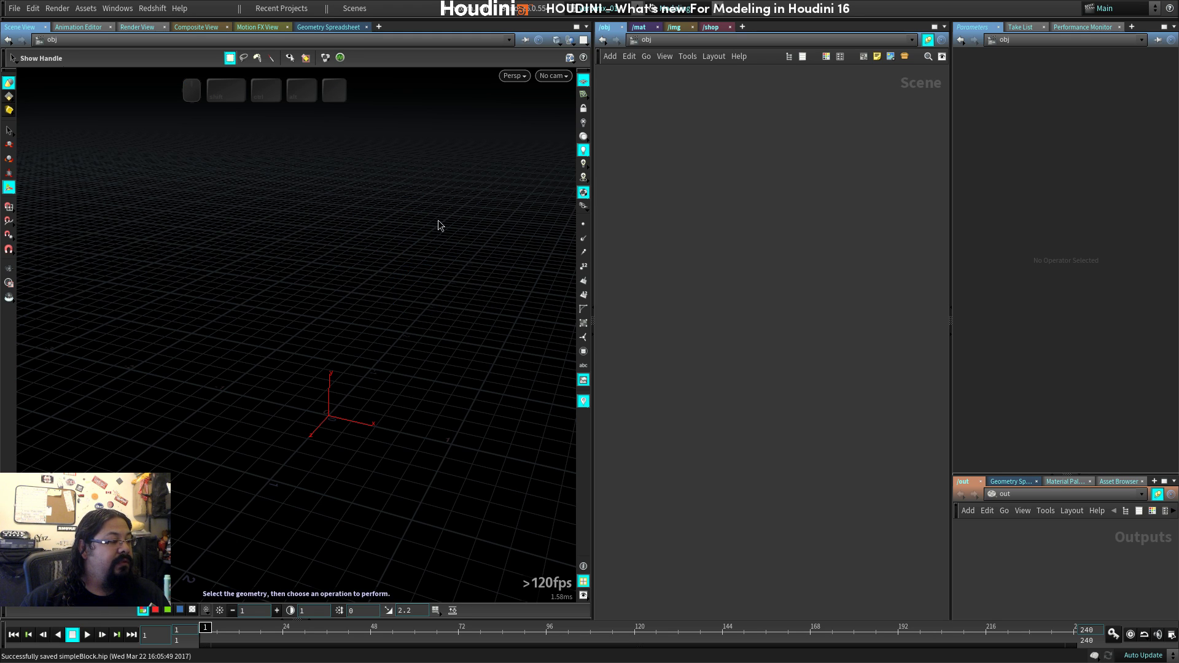
Hide the timeline playbar and view the Create submenu of the radial menu once more.
left_click(2, 635)
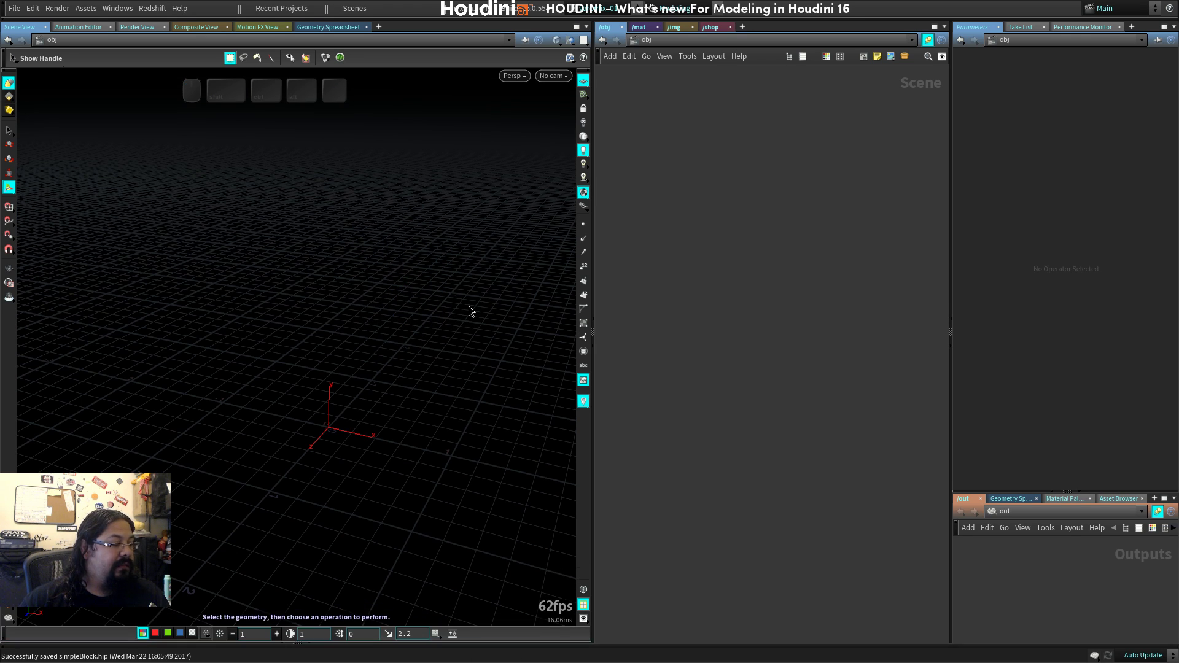
key("c")
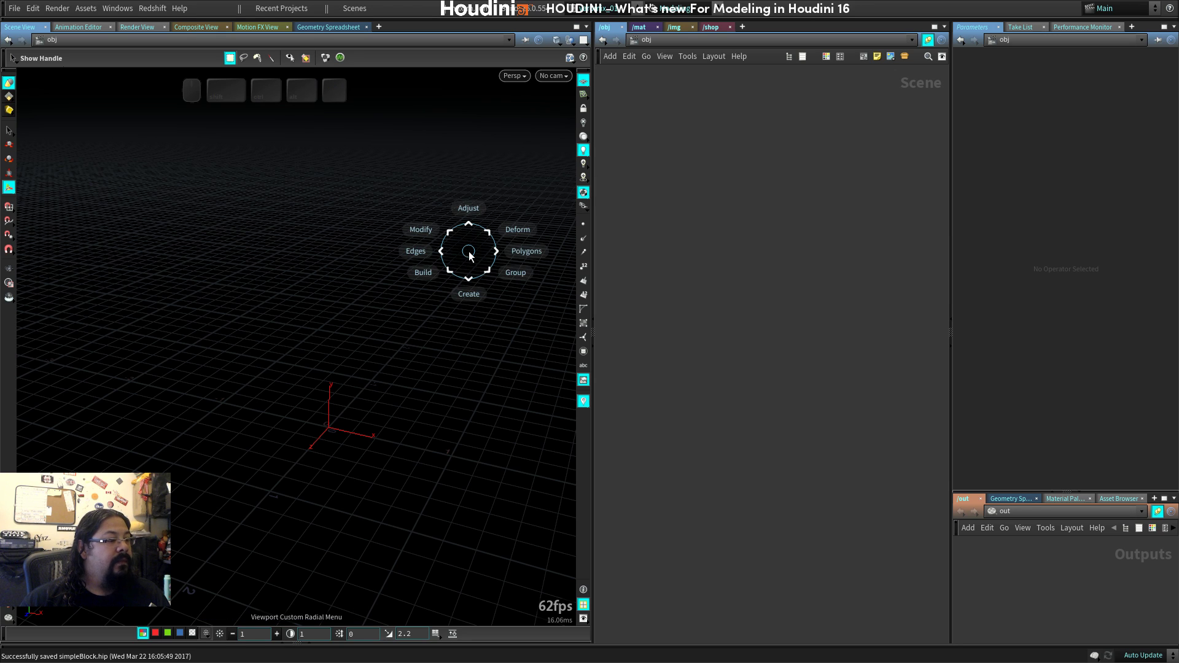
left_click(470, 257)
key("c")
left_click(421, 360)
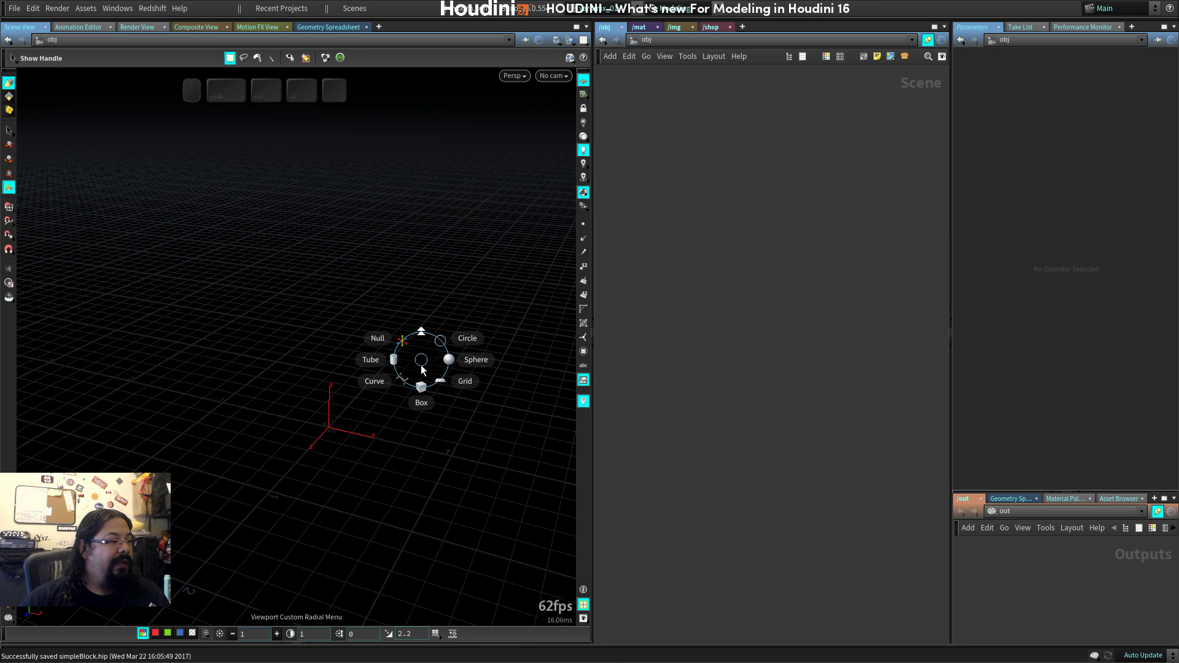
left_click(421, 364)
Add a Rubber Toy test geometry object to the scene network and enter its geometry network.
key("Tab")
key("Tab")
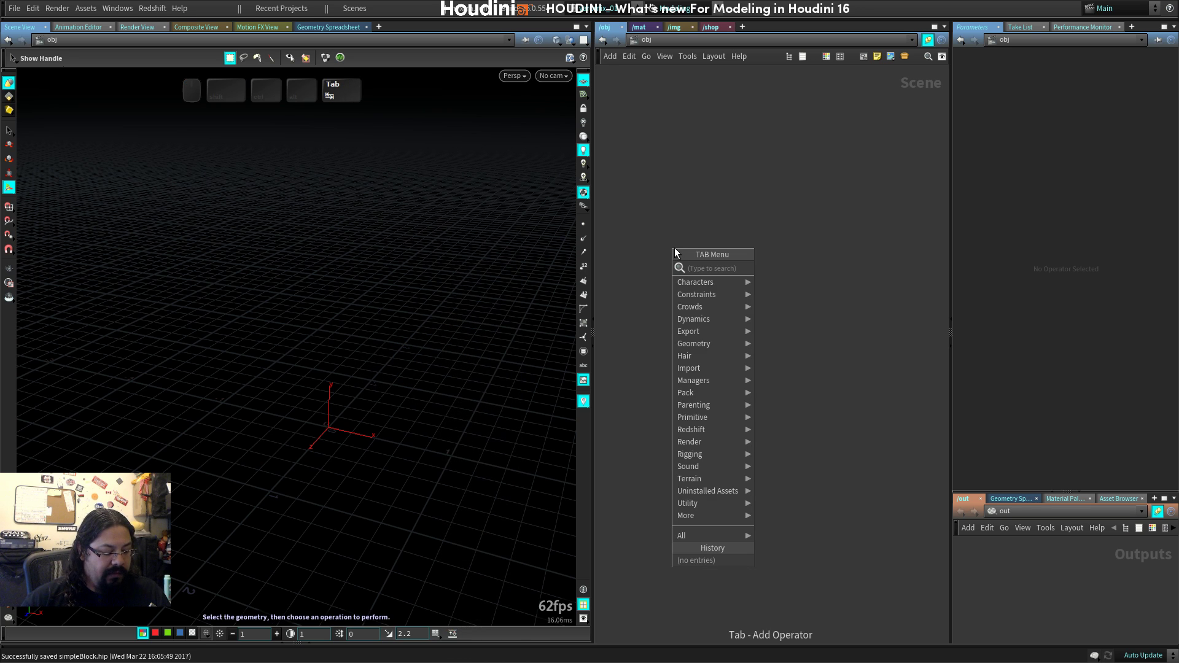
type("rob")
key("Return")
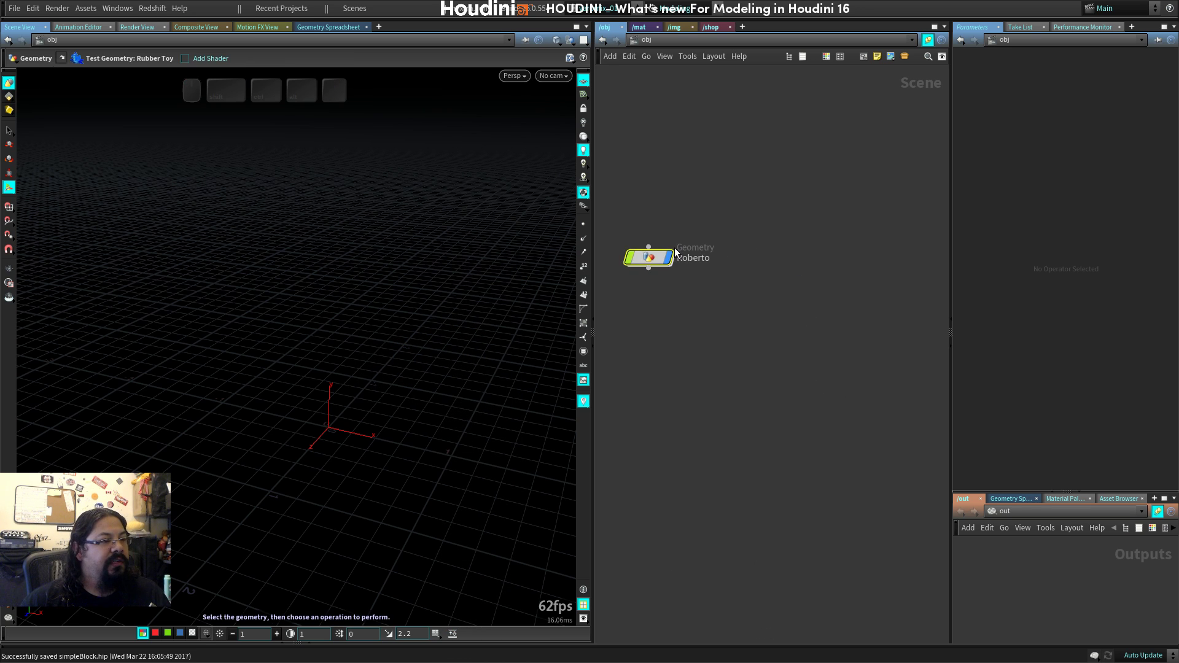
left_click_drag(658, 257, 784, 256)
left_click_drag(330, 341, 606, 347)
double_click(767, 261)
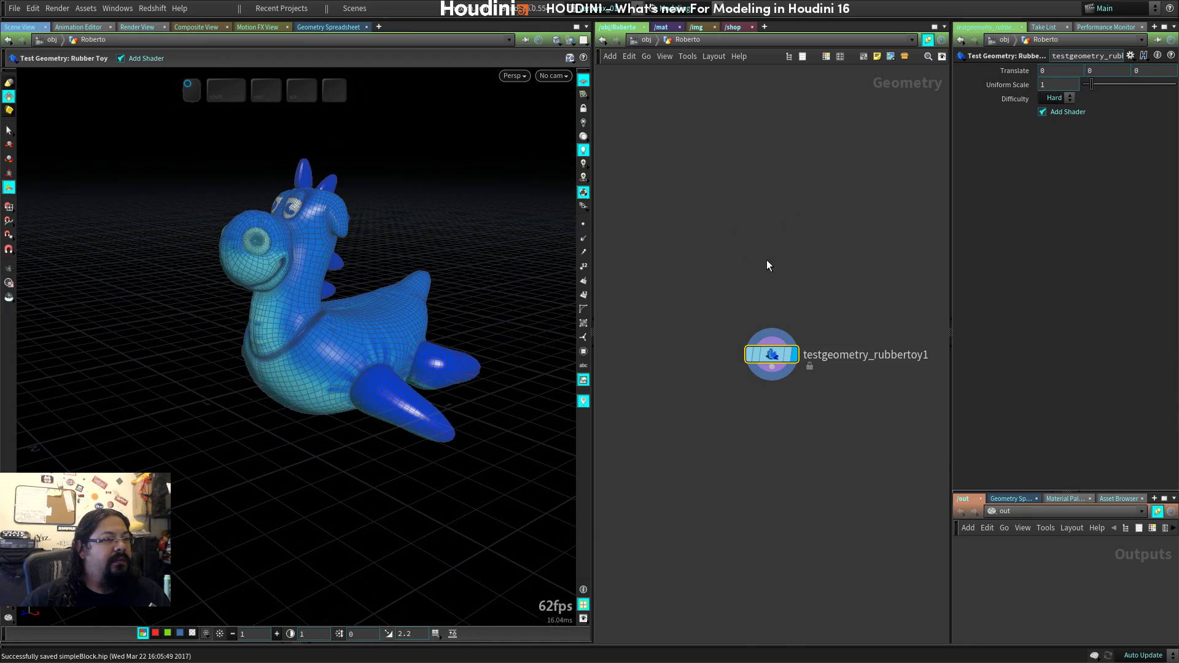
Add a Scatter node fed by the rubber toy and make it the displayed node.
middle_click_drag(750, 288, 736, 164)
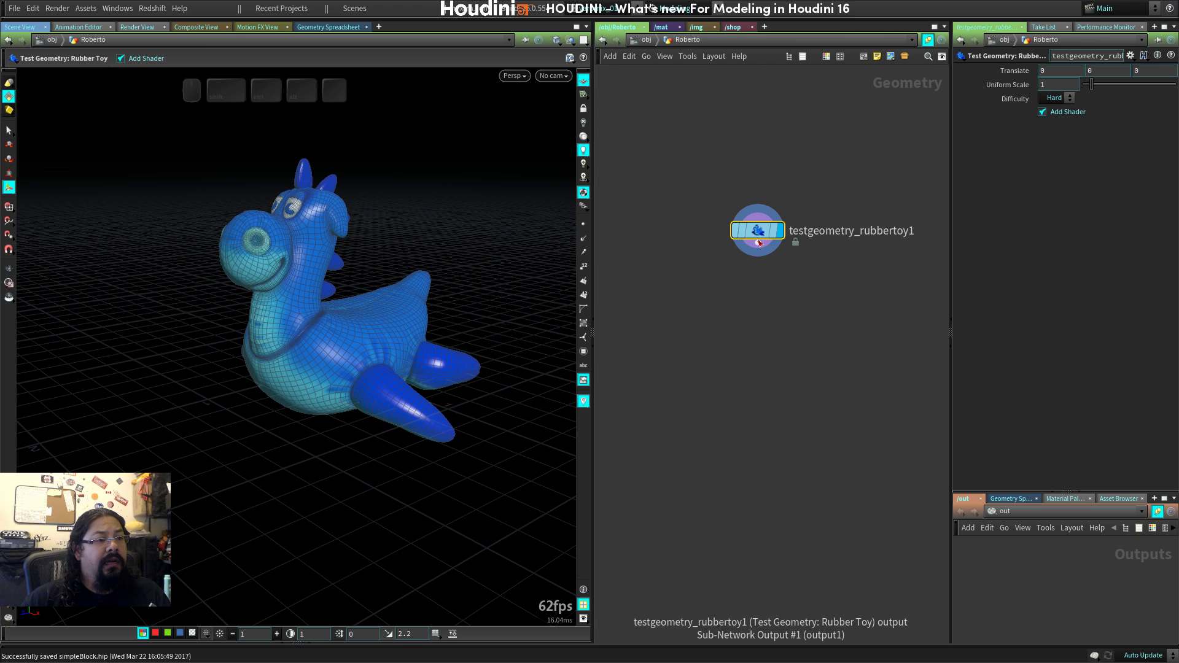
middle_click_drag(760, 257, 754, 234)
key("Tab")
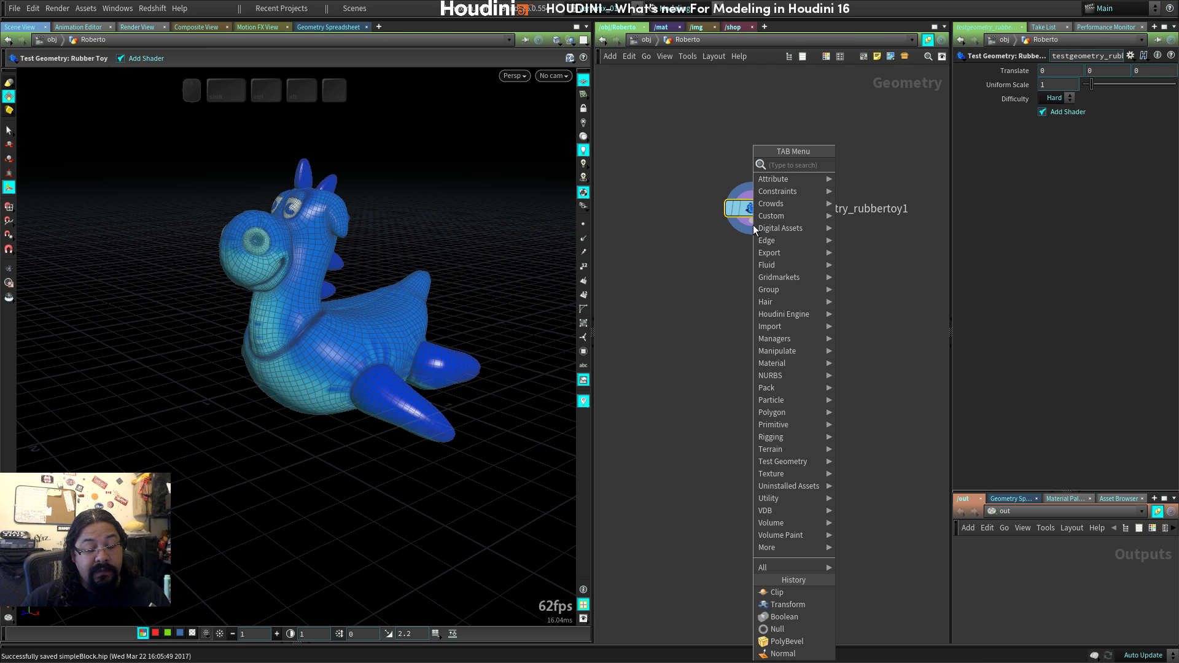
type("scat")
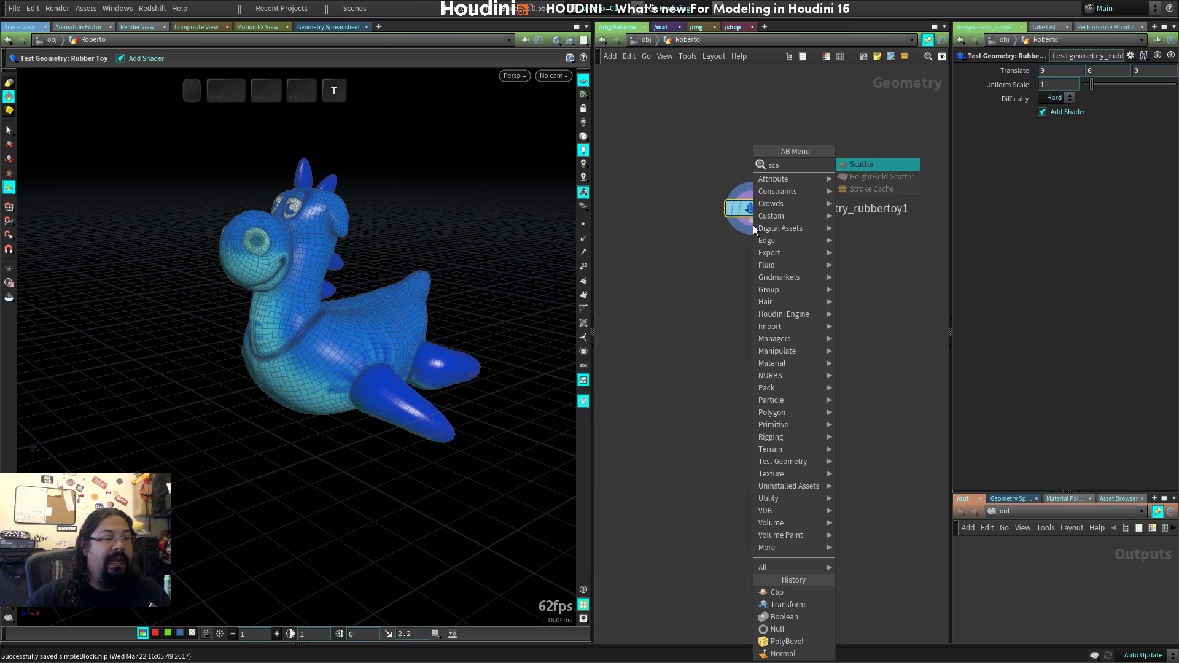
left_click(865, 166)
left_click(752, 262)
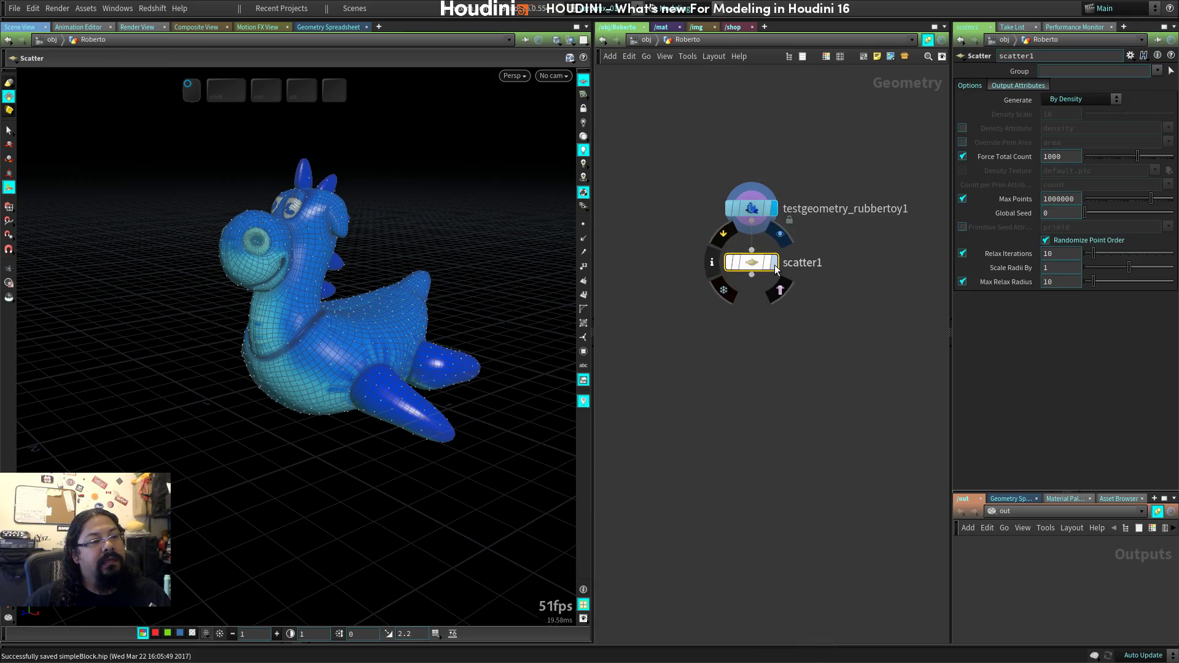
left_click(773, 263)
Set the Scatter node's Force Total Count to 50 and turn on point display in the viewport.
key("space")
left_click_drag(326, 271, 393, 264)
double_click(1060, 156)
type("50")
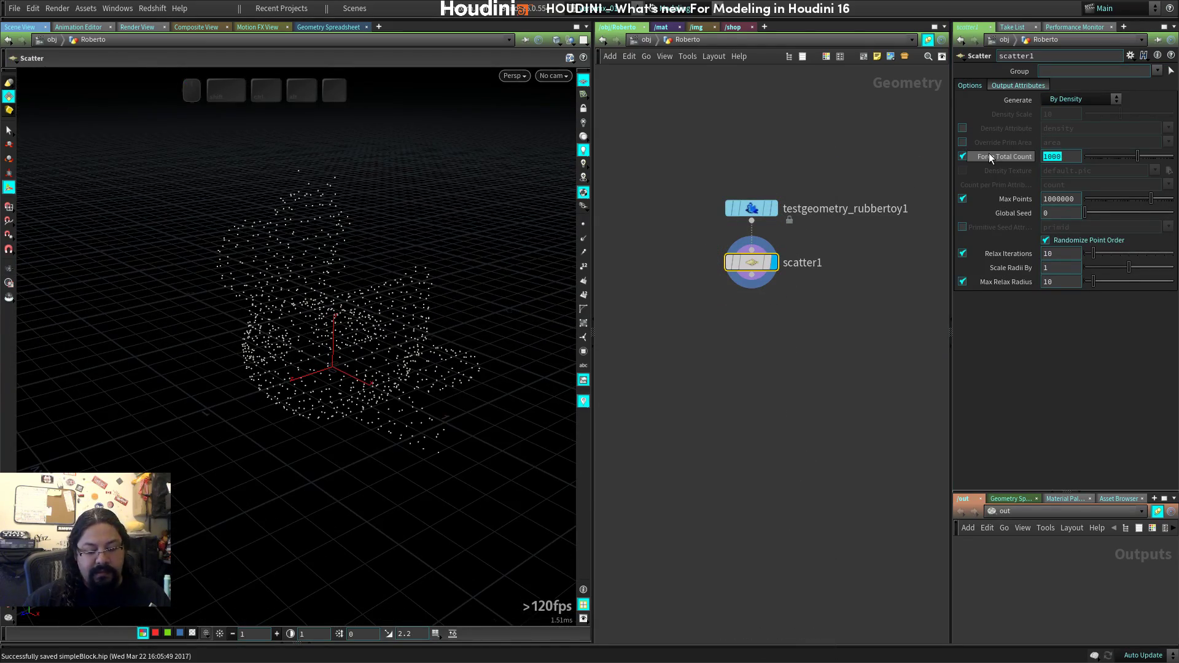
key("KP_Enter")
key("space")
left_click_drag(343, 326, 368, 331)
left_click(583, 224)
Add a Grid node beside the rubber toy and scatter chain.
key("Tab")
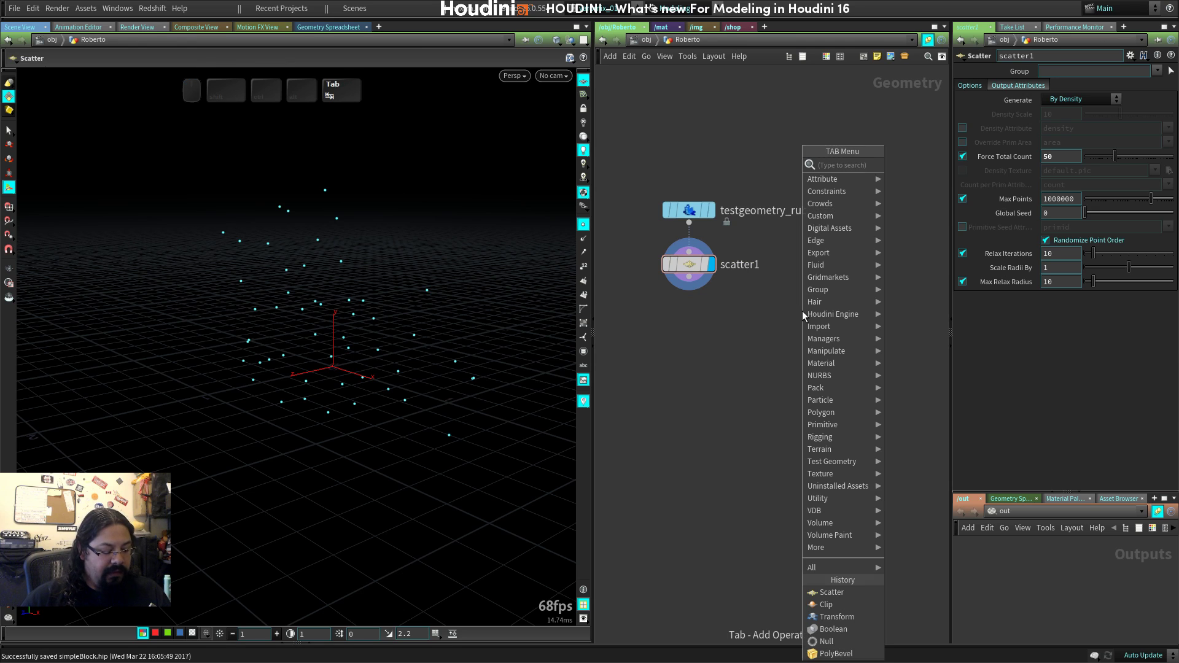
type("gr")
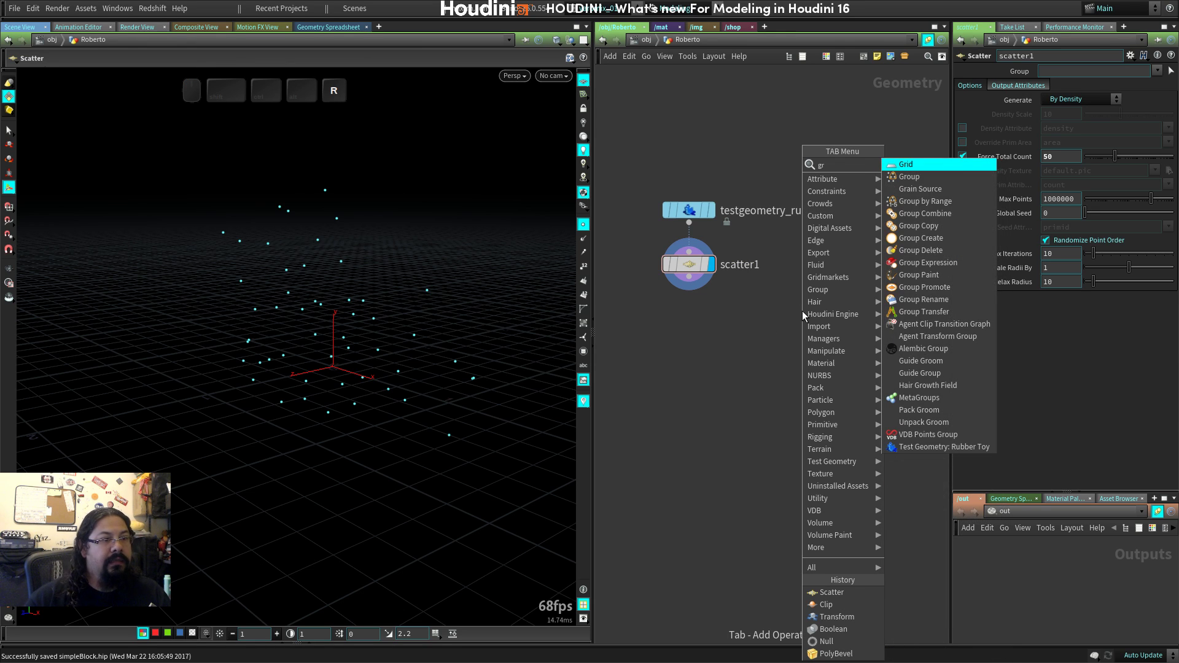
left_click(931, 164)
left_click(893, 243)
Add a Boolean node and wire the scatter into its first input and the grid into its second.
key("Tab")
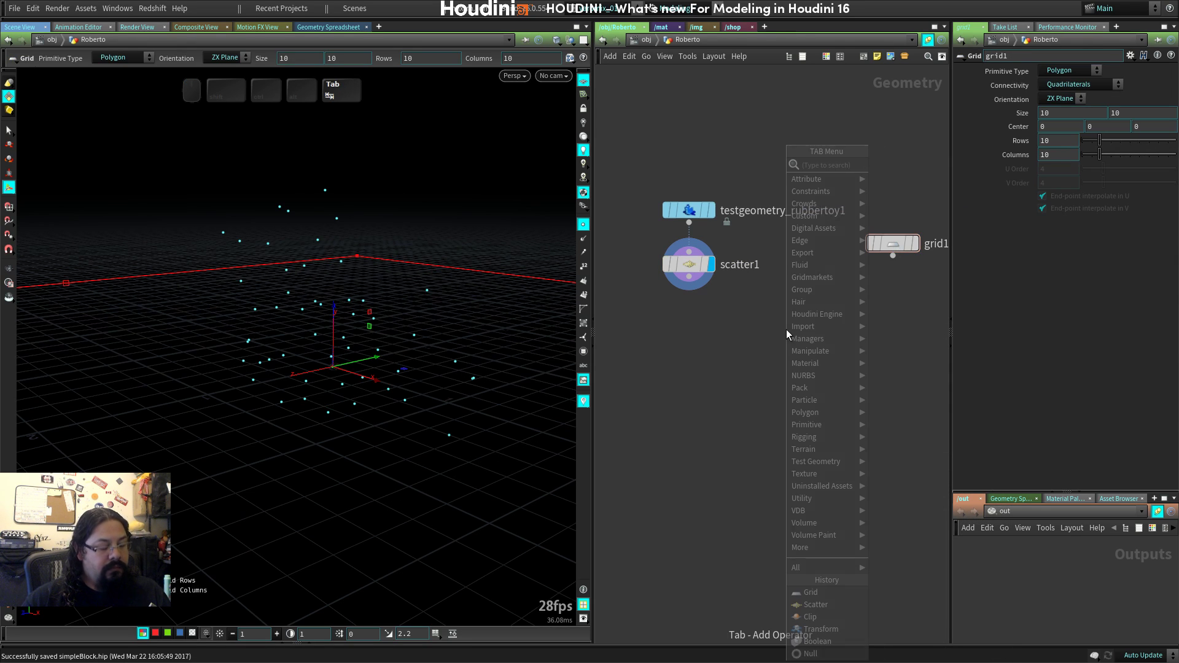
type("boo")
left_click(892, 164)
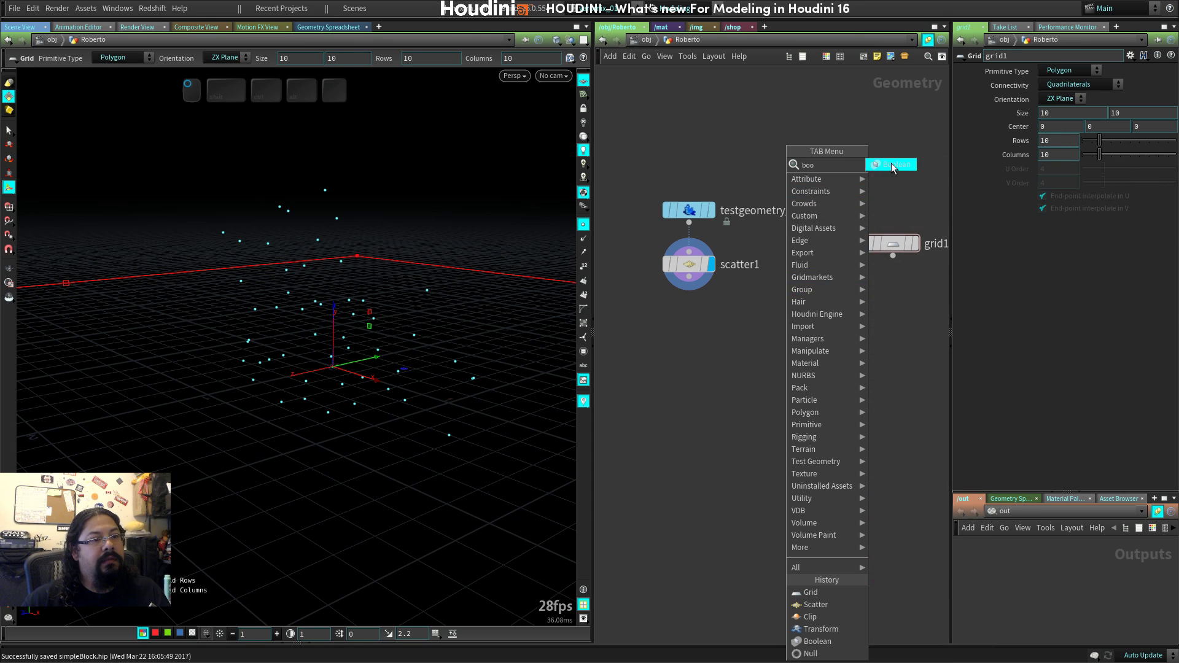
left_click(768, 341)
left_click_drag(689, 277, 777, 328)
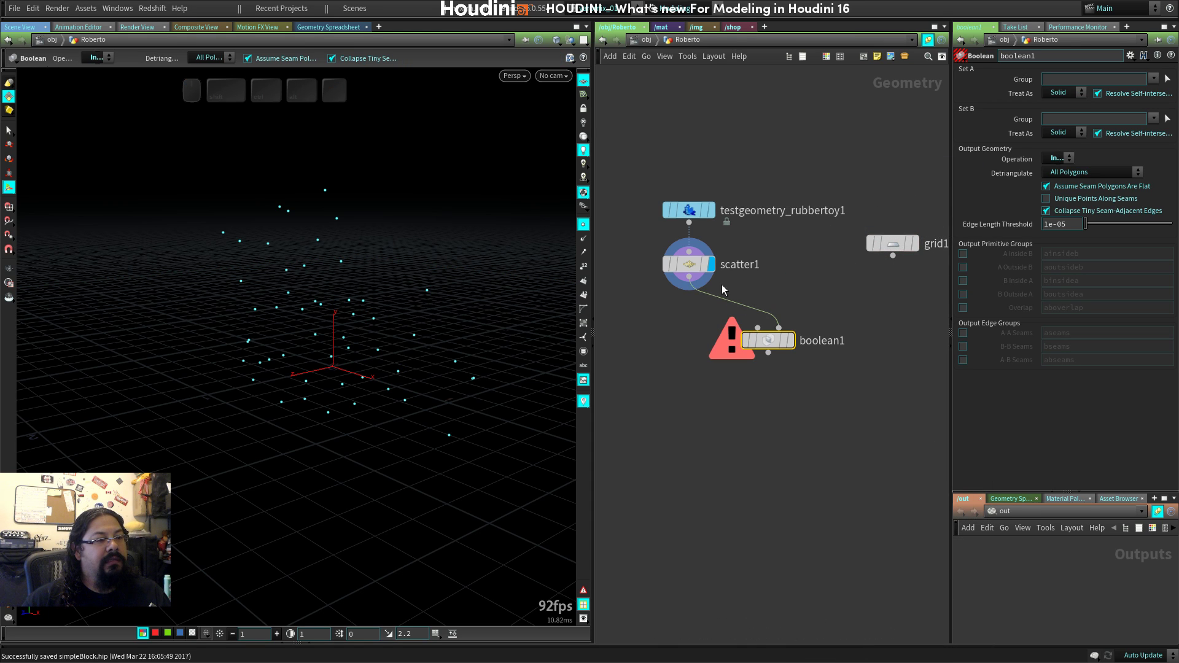
left_click(689, 278)
left_click(758, 328)
left_click(893, 256)
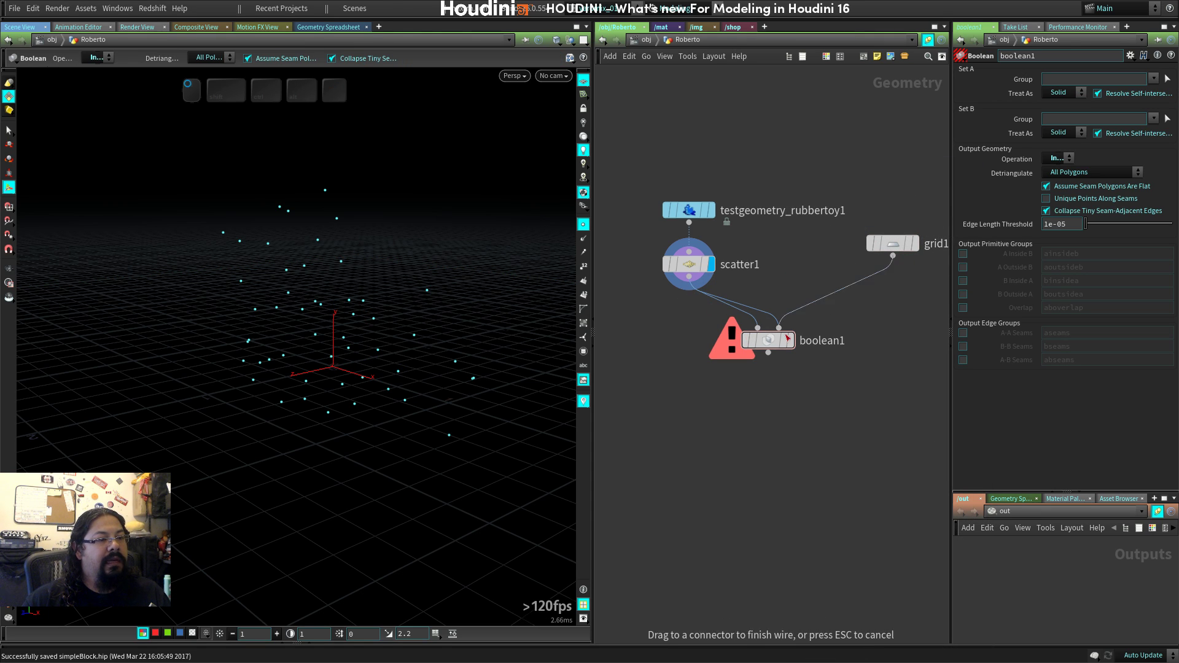
left_click(779, 327)
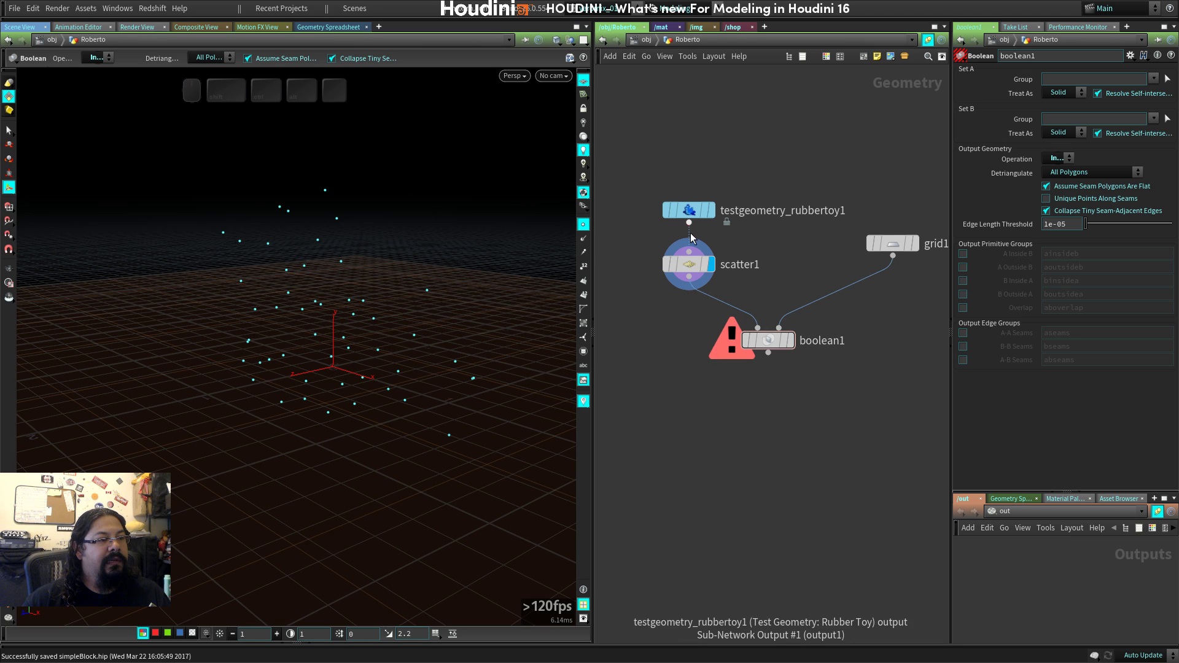
Make room above the Boolean node and add a Copy to Points node between it and the scatter.
left_click_drag(768, 340, 768, 495)
key("Tab")
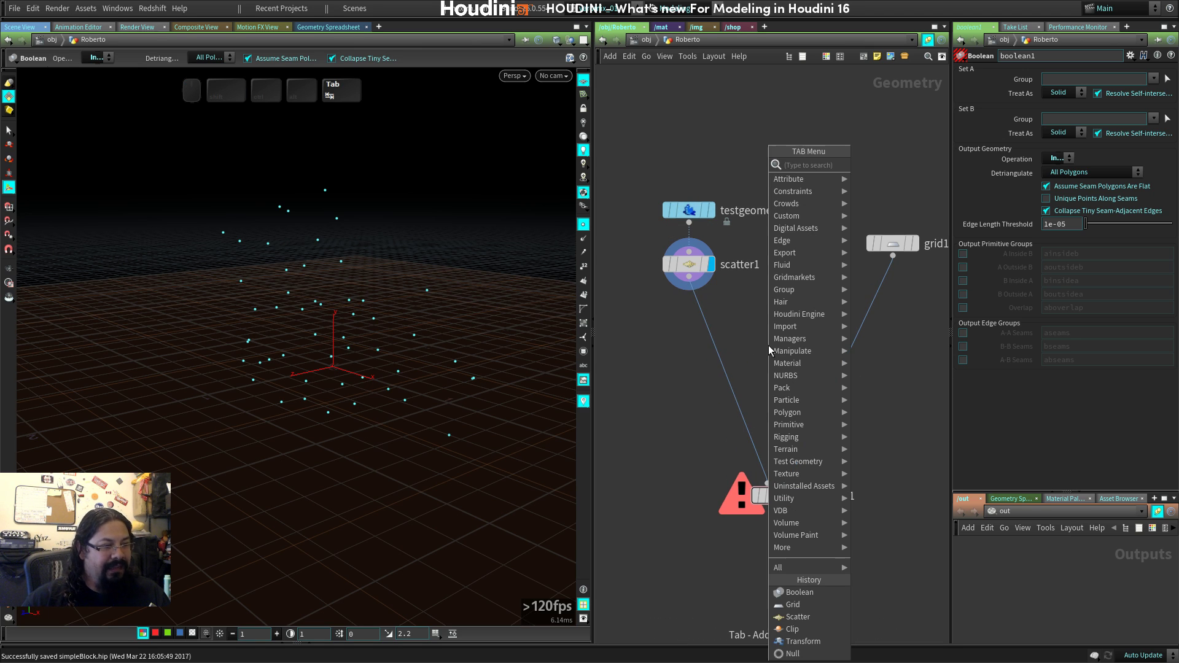
type("cop")
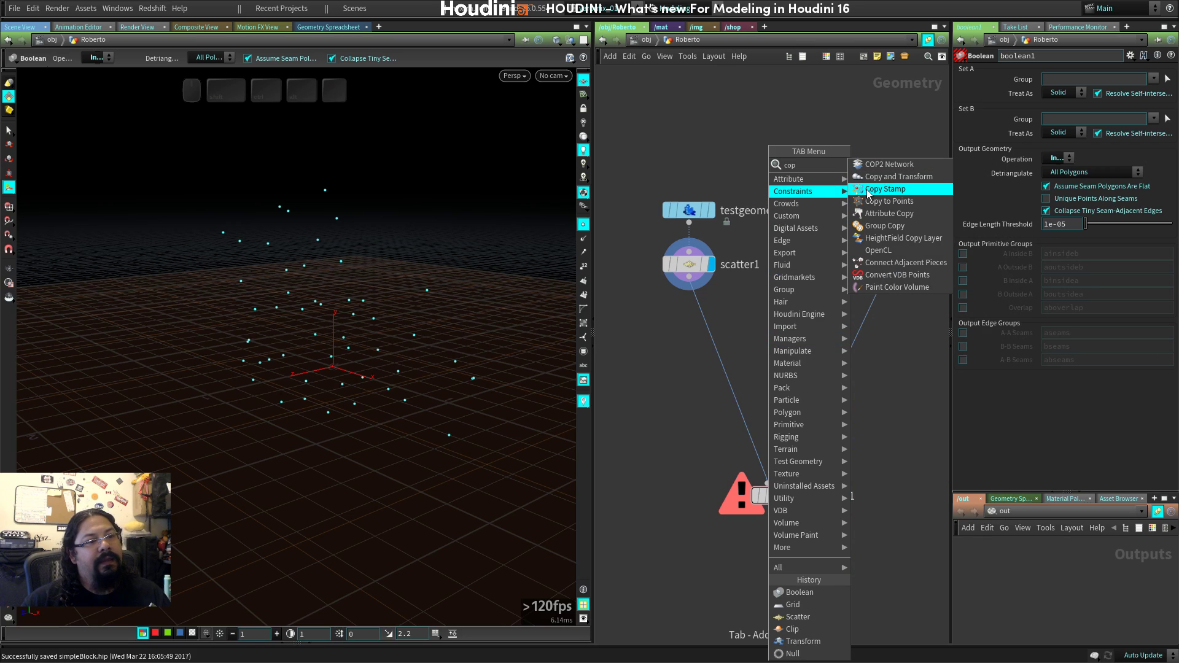
left_click(889, 201)
left_click(768, 337)
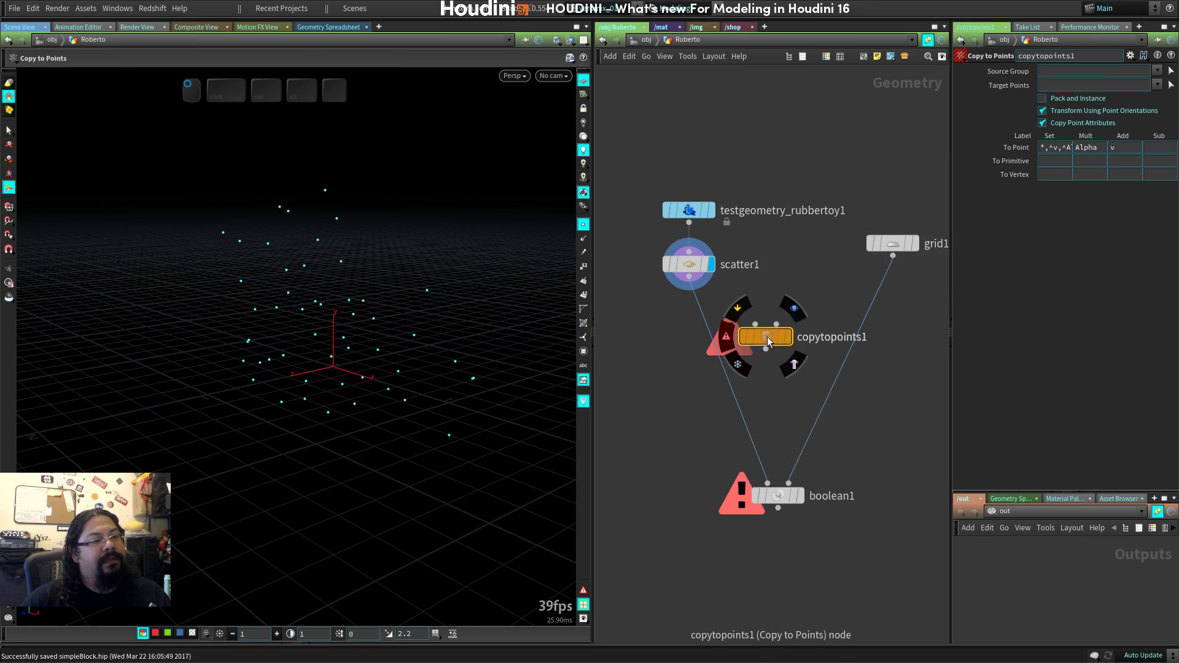
Wire the grid into Copy to Points' first input and the scatter into its second, and display the Copy to Points node.
left_click_drag(893, 255, 755, 324)
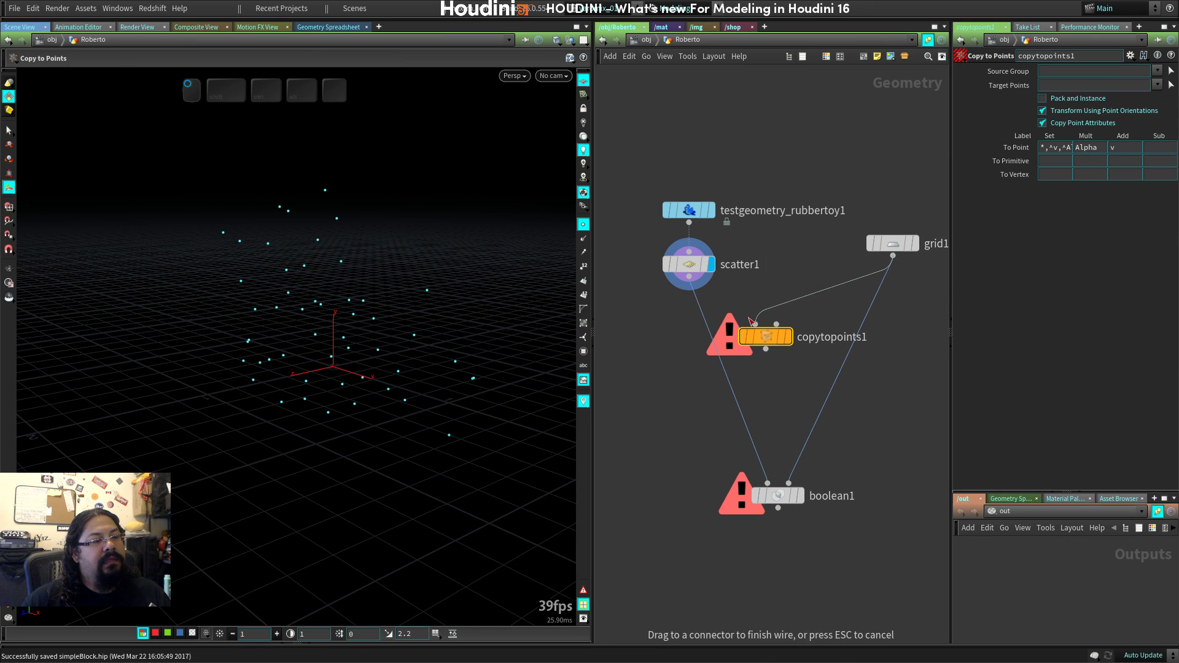
left_click_drag(689, 277, 755, 324)
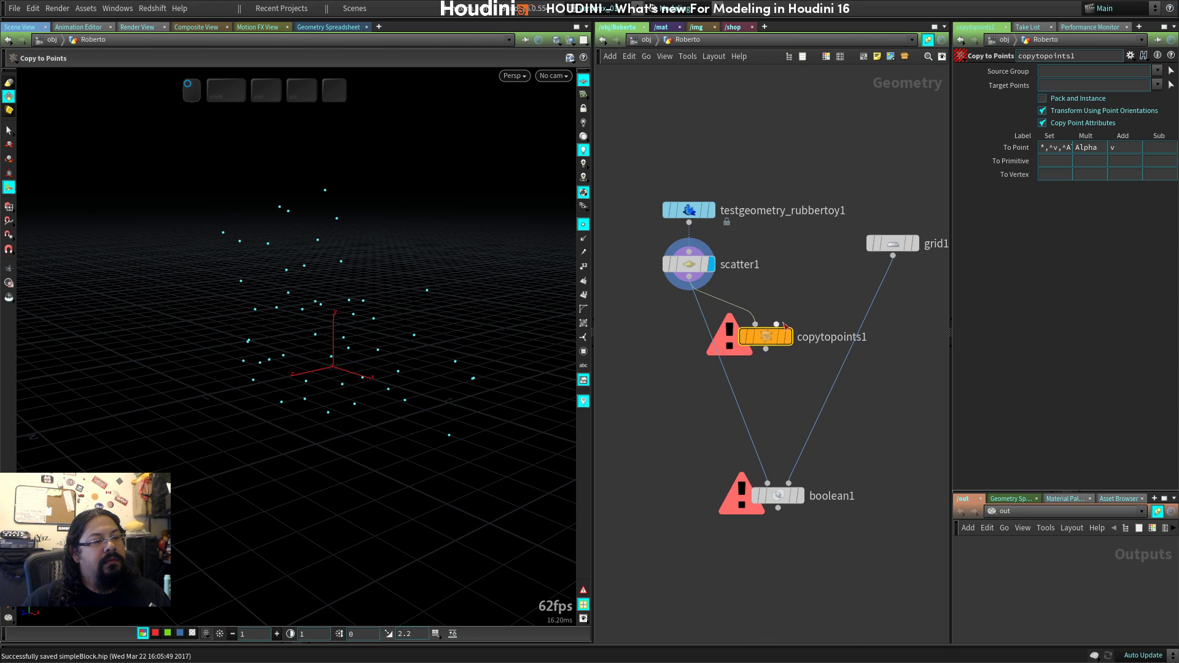
left_click(777, 324)
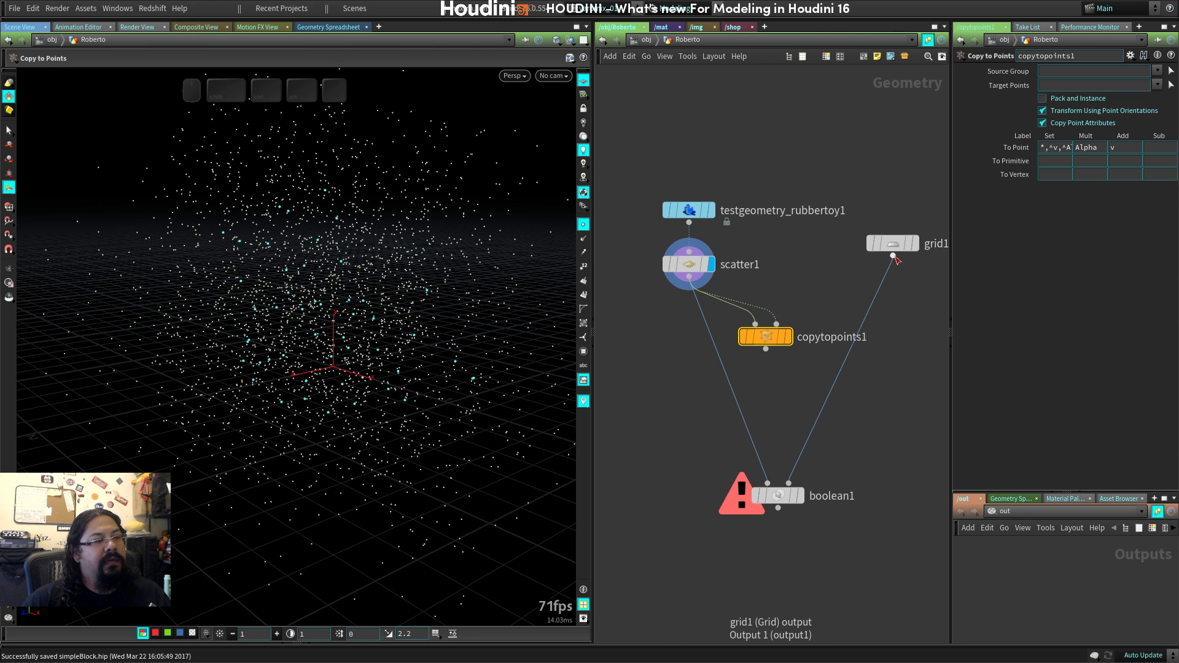
left_click(893, 255)
left_click(755, 324)
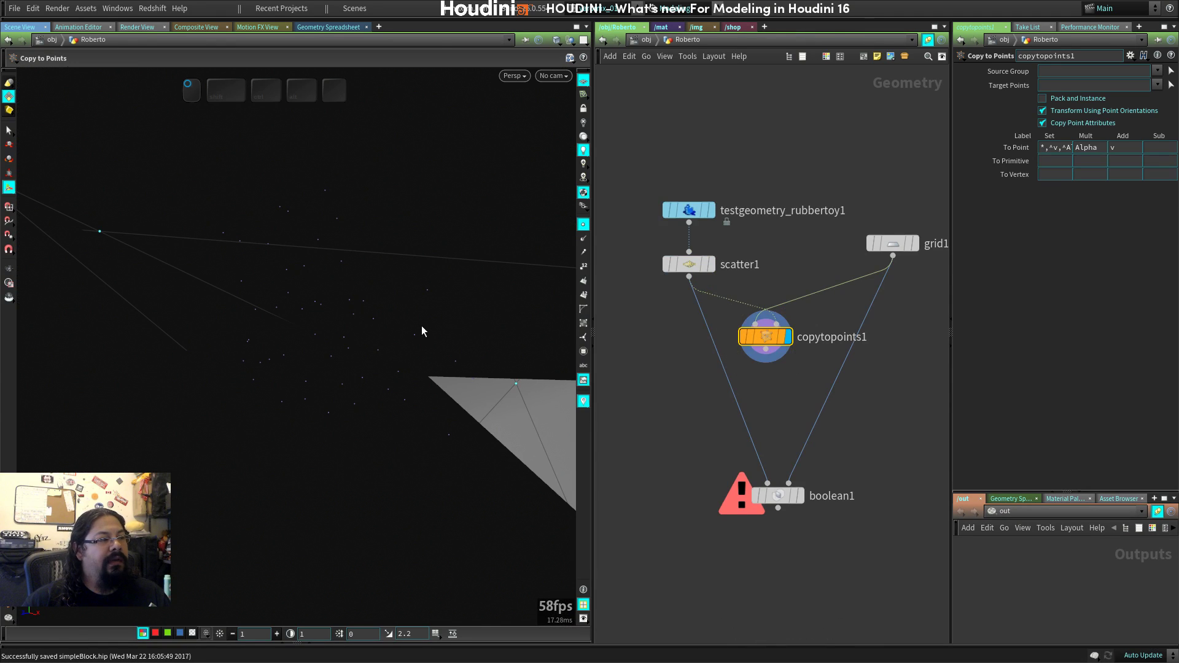
Move the grid node closer to the chain and set the grid's size to 3.4 by 3.4.
mouse_move(421, 326)
right_mouse_down()
mouse_move(371, 341)
mouse_move(428, 335)
right_mouse_up()
left_click_drag(429, 334, 467, 341)
left_click_drag(894, 246, 860, 245)
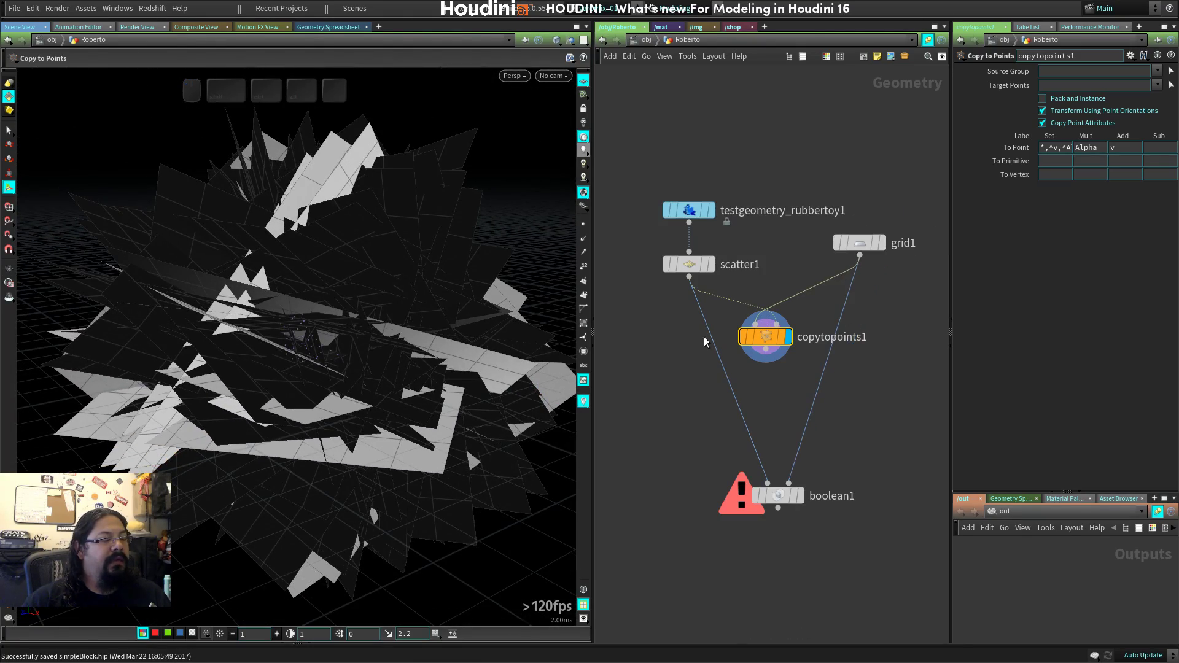
left_click(859, 243)
middle_click_drag(1024, 113, 670, 118)
key("space")
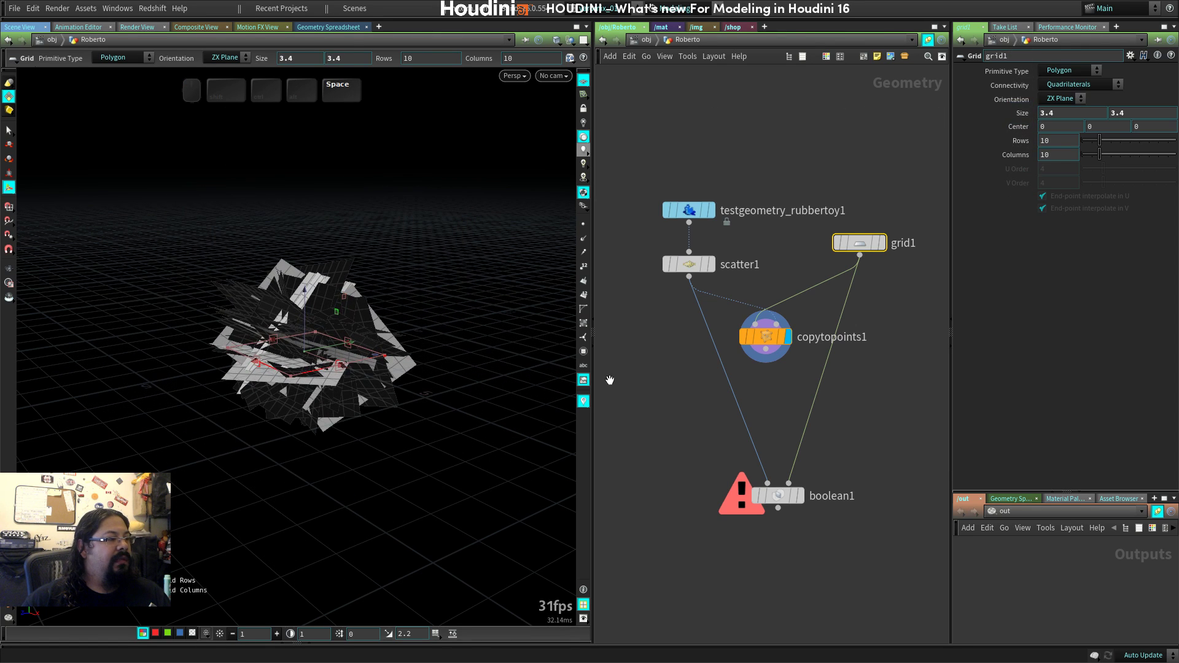
scroll(299, 374, "up", 3)
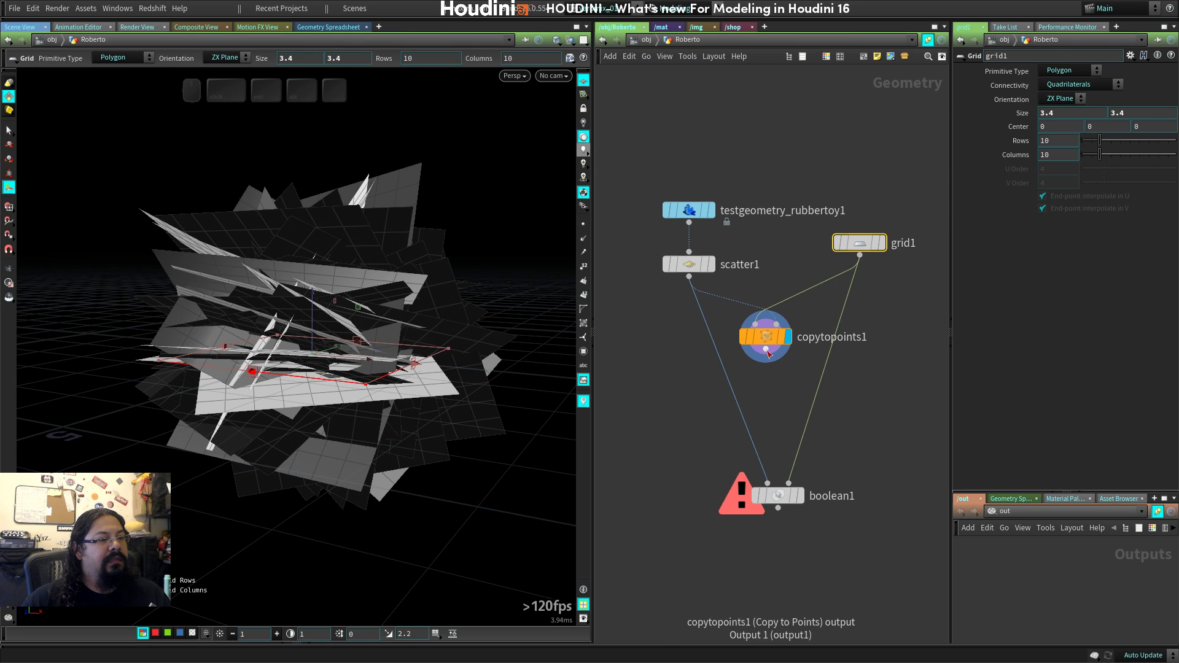
Wire Copy to Points into the Boolean's second input, display the Boolean, and move its node up closer to the chain.
left_click_drag(767, 351, 788, 484)
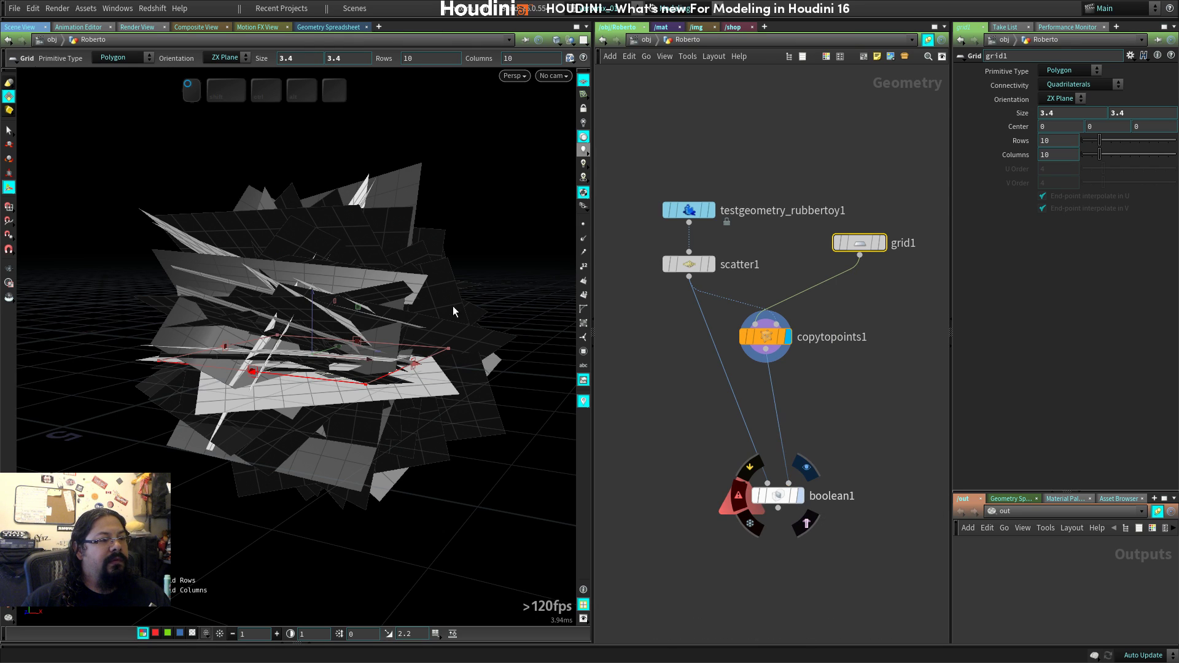
left_click(337, 425)
left_click_drag(784, 502, 710, 435)
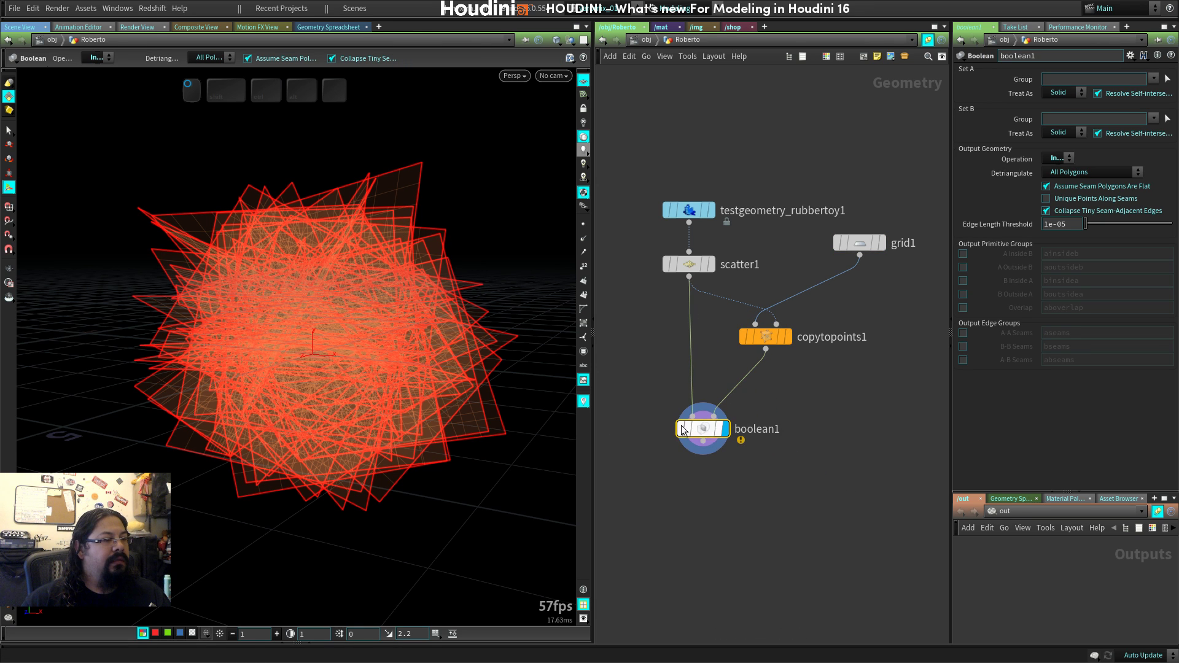
key("space")
left_click_drag(389, 416, 545, 309)
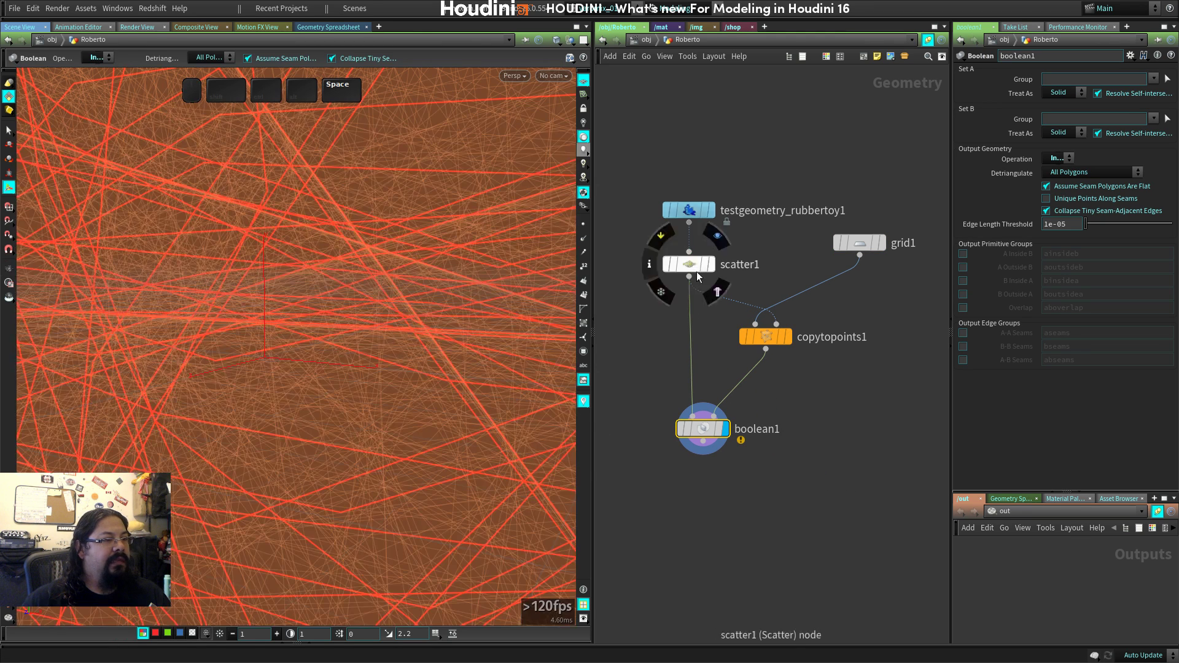
Set the Boolean's operation to Shatter.
left_click(1060, 159)
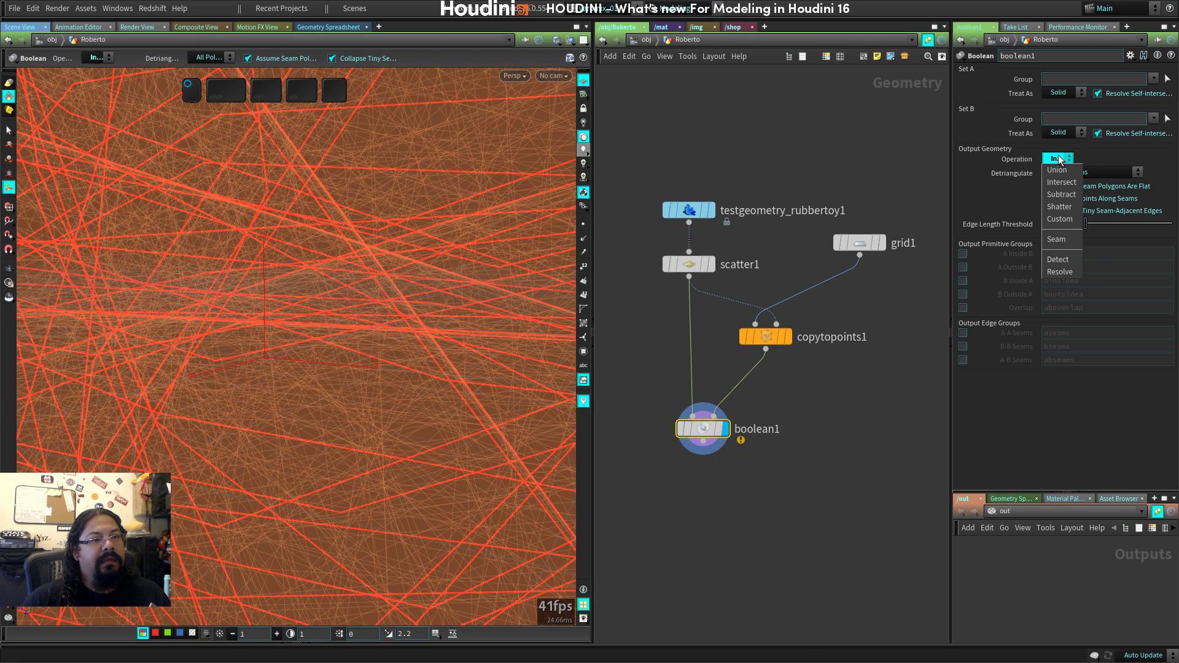
left_click(1069, 134)
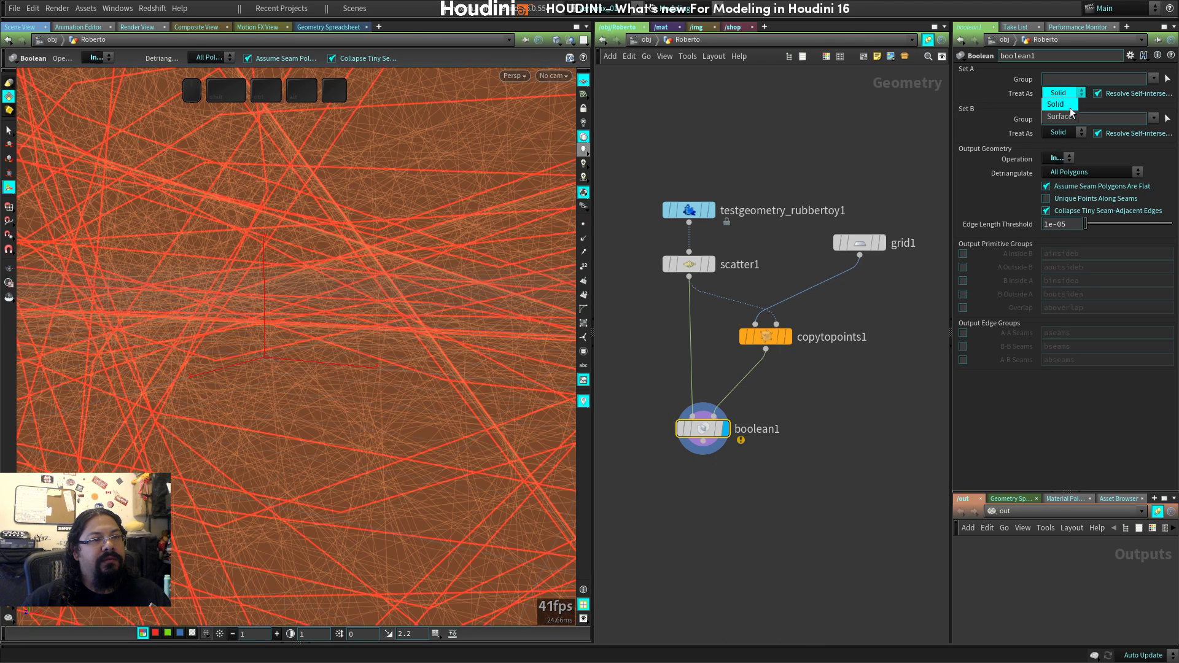
left_click(1060, 159)
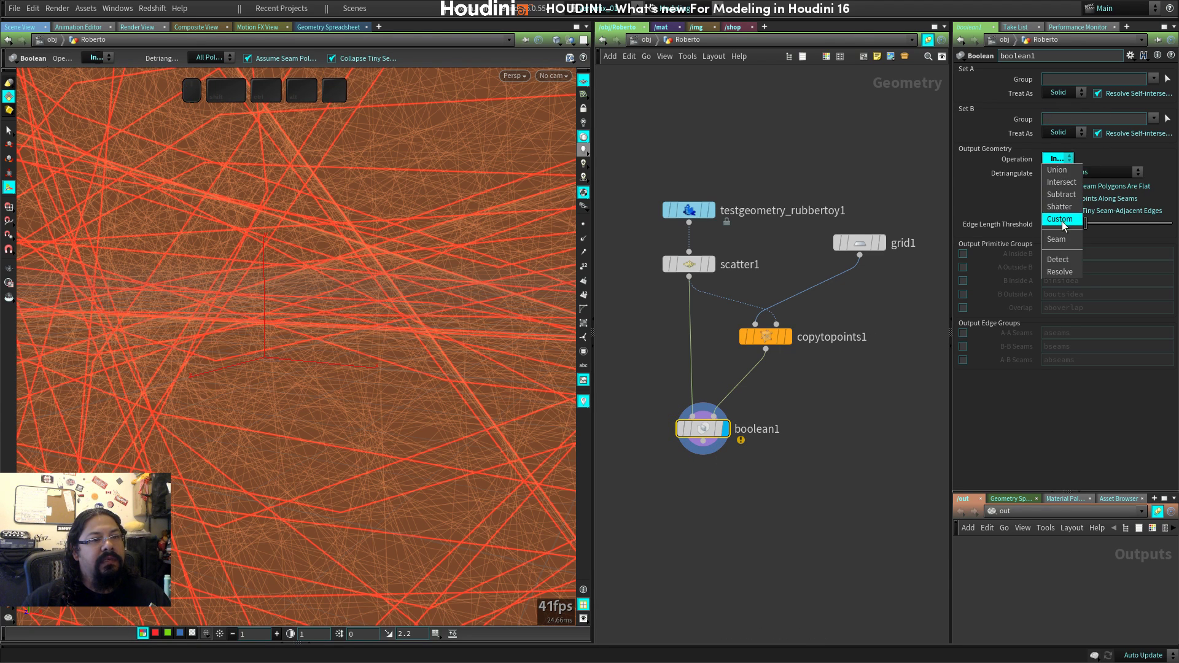
left_click(1064, 240)
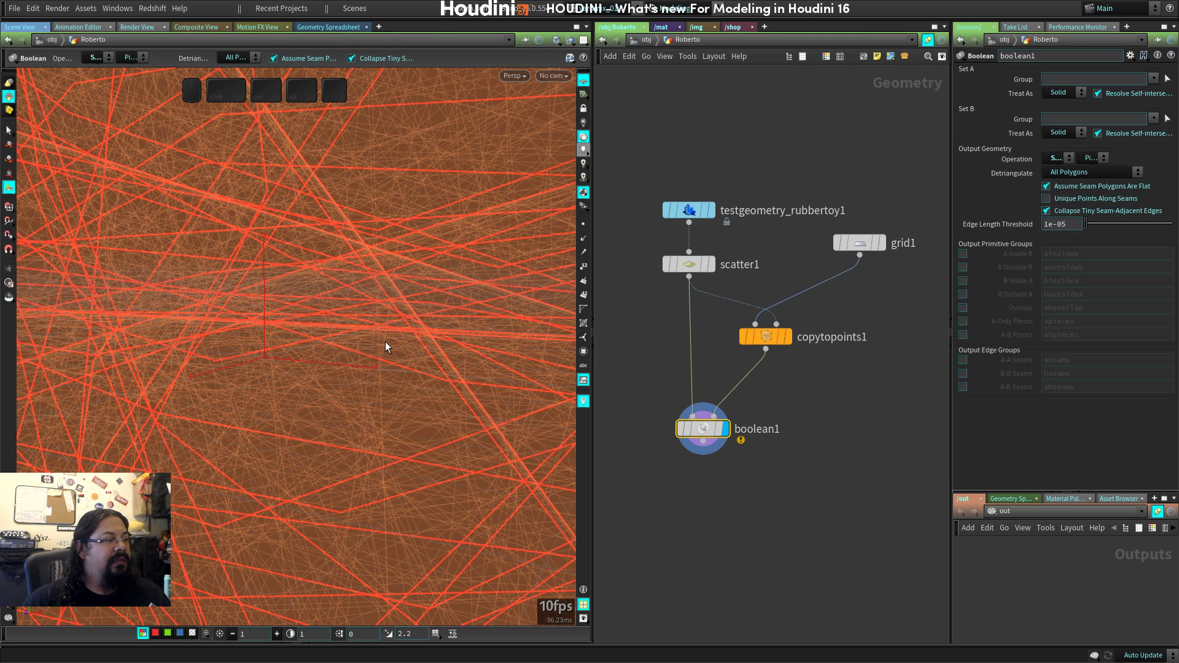
key("space")
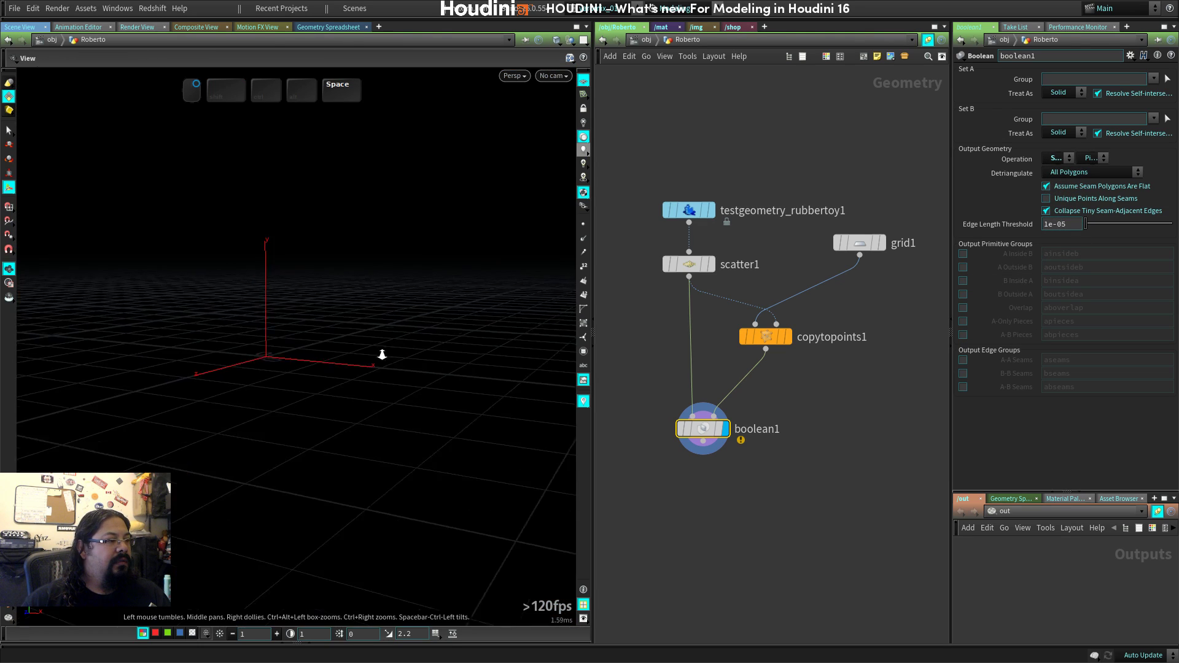
right_click_drag(381, 355, 240, 355)
key("space")
right_click_drag(399, 367, 307, 373)
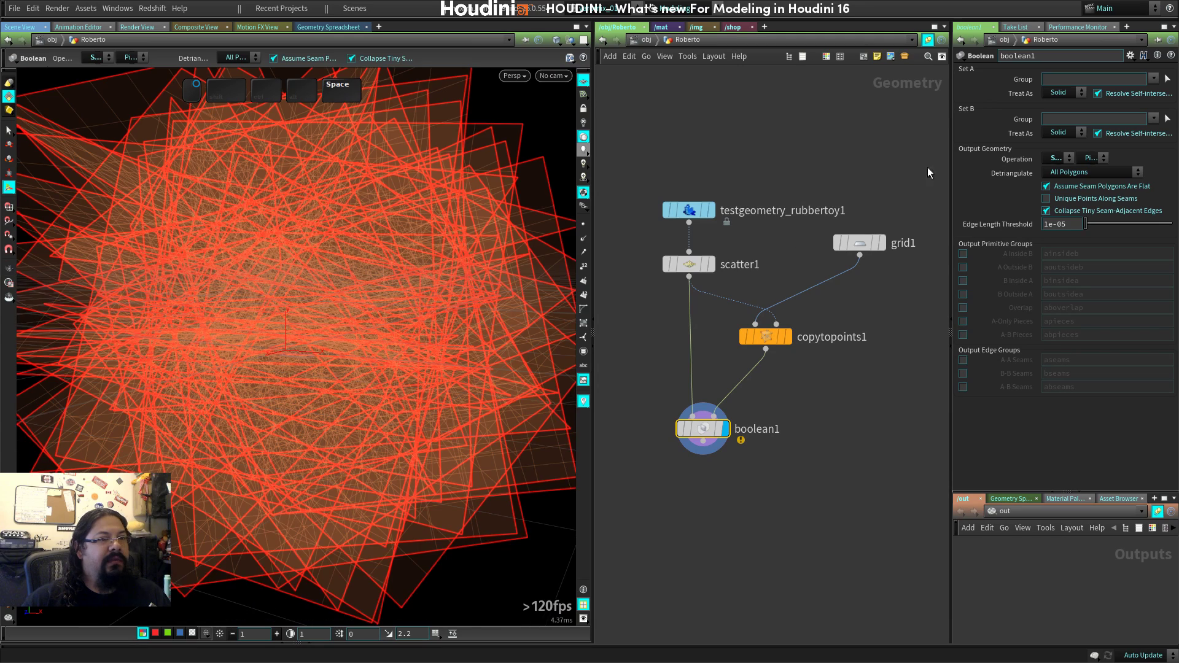
Set the Boolean to treat both Set B and Set A as Surface.
left_click(1060, 134)
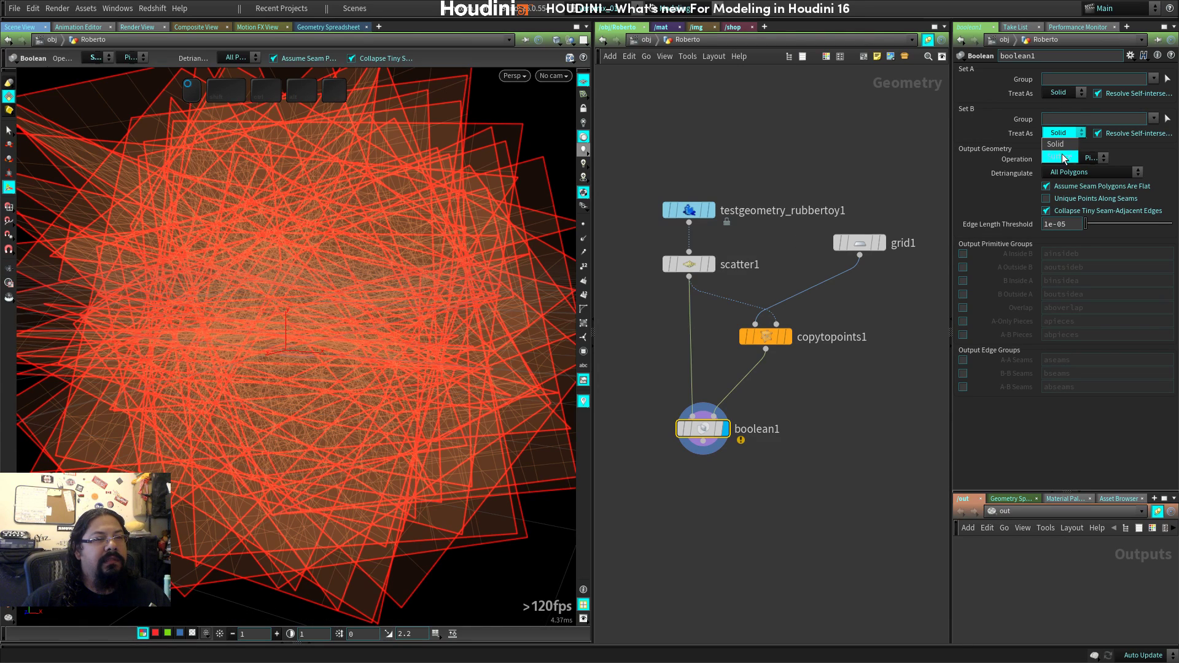
left_click(1060, 157)
key("space")
left_click_drag(266, 345, 338, 362)
right_click_drag(338, 363, 446, 345)
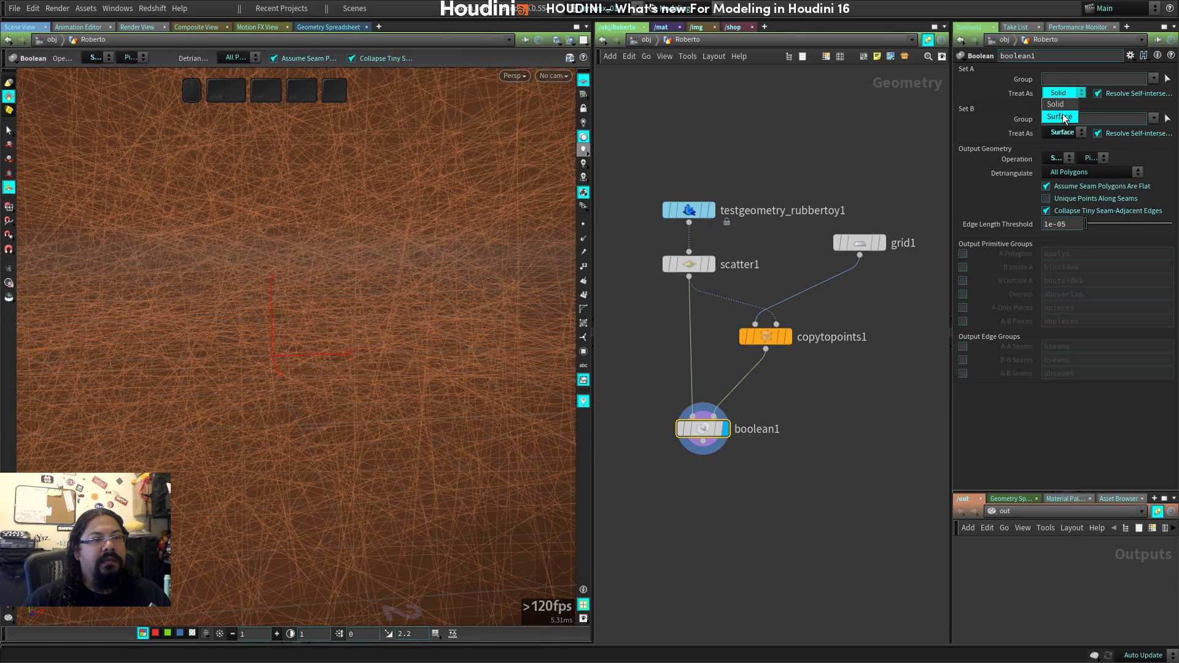
left_click(1064, 118)
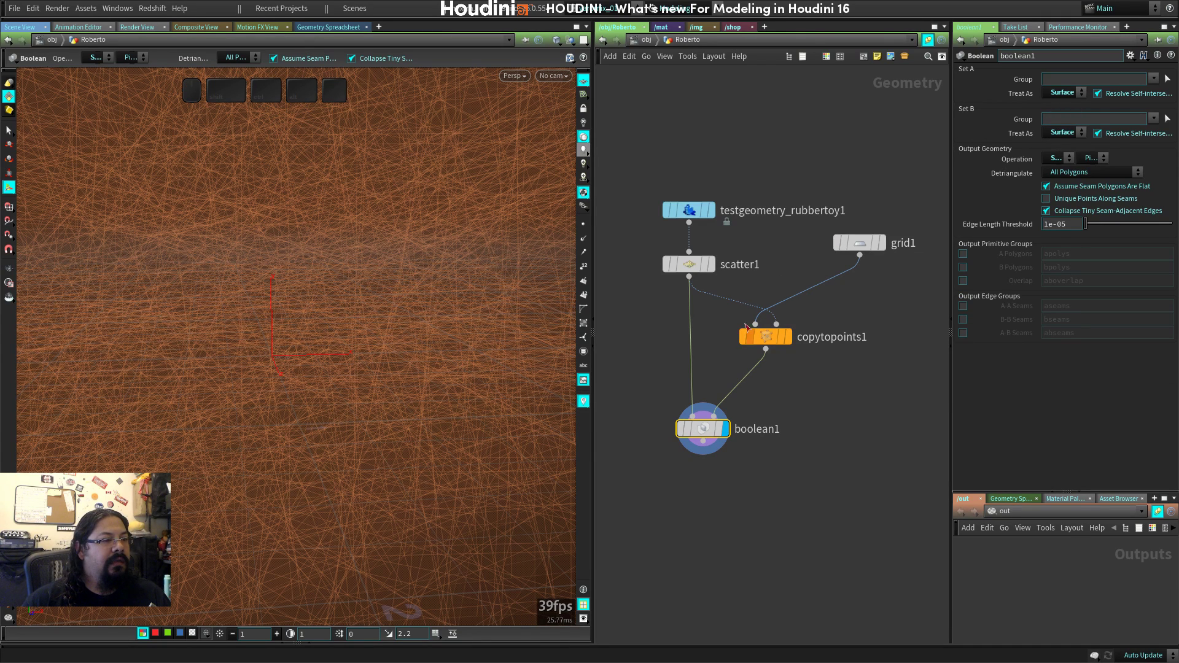
Shift the scatter node aside and wire the rubber toy directly into the Boolean's first input.
left_click_drag(695, 265, 722, 261)
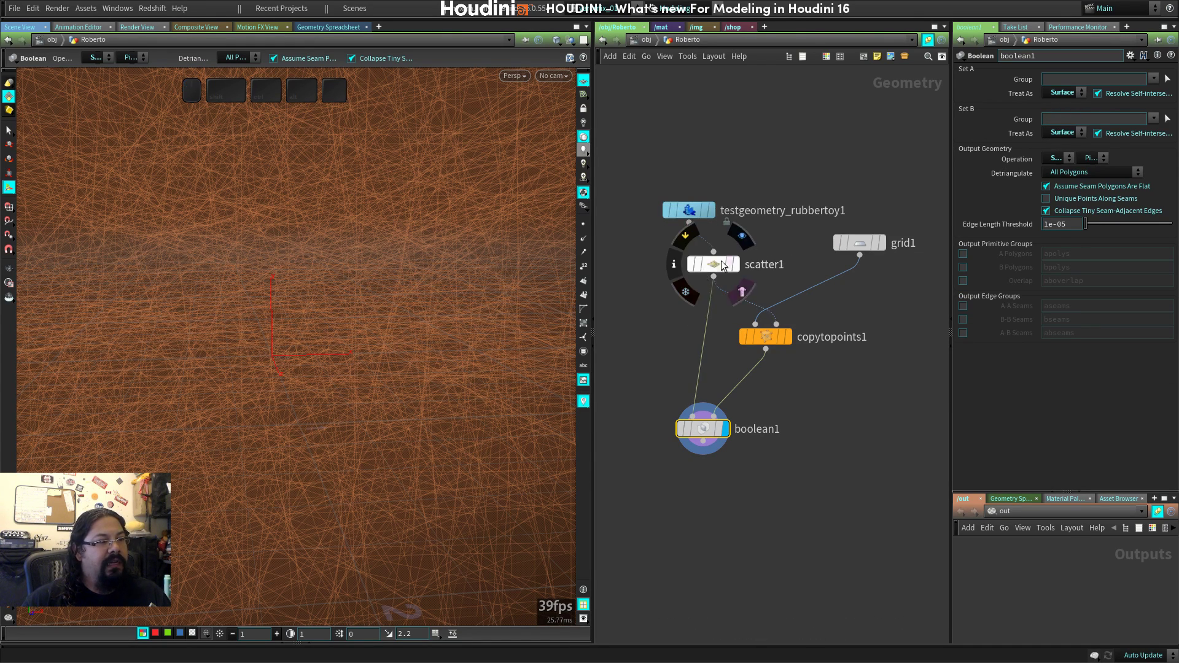
left_click_drag(689, 222, 693, 416)
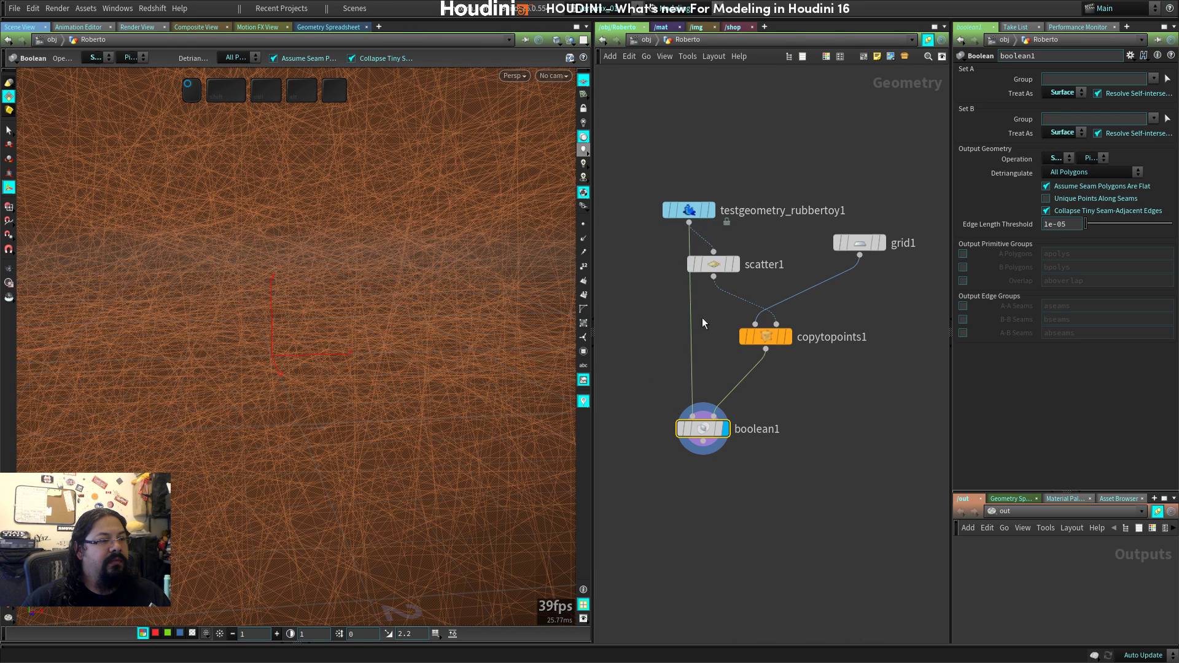
left_click(753, 269)
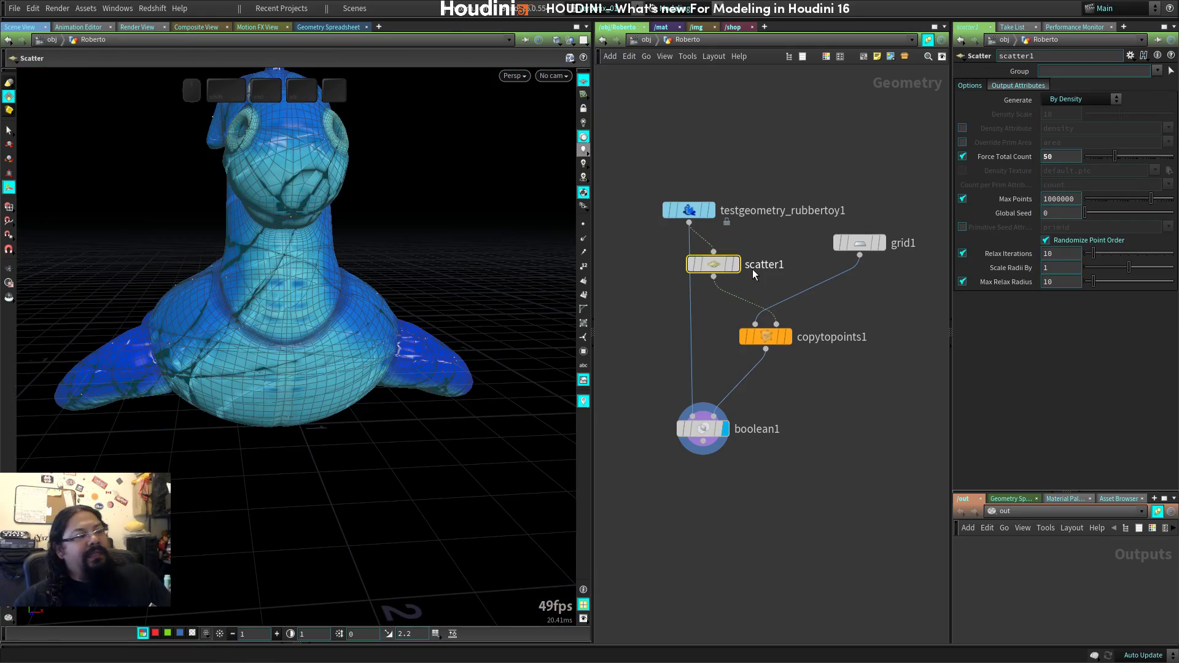
left_click_drag(380, 306, 261, 347)
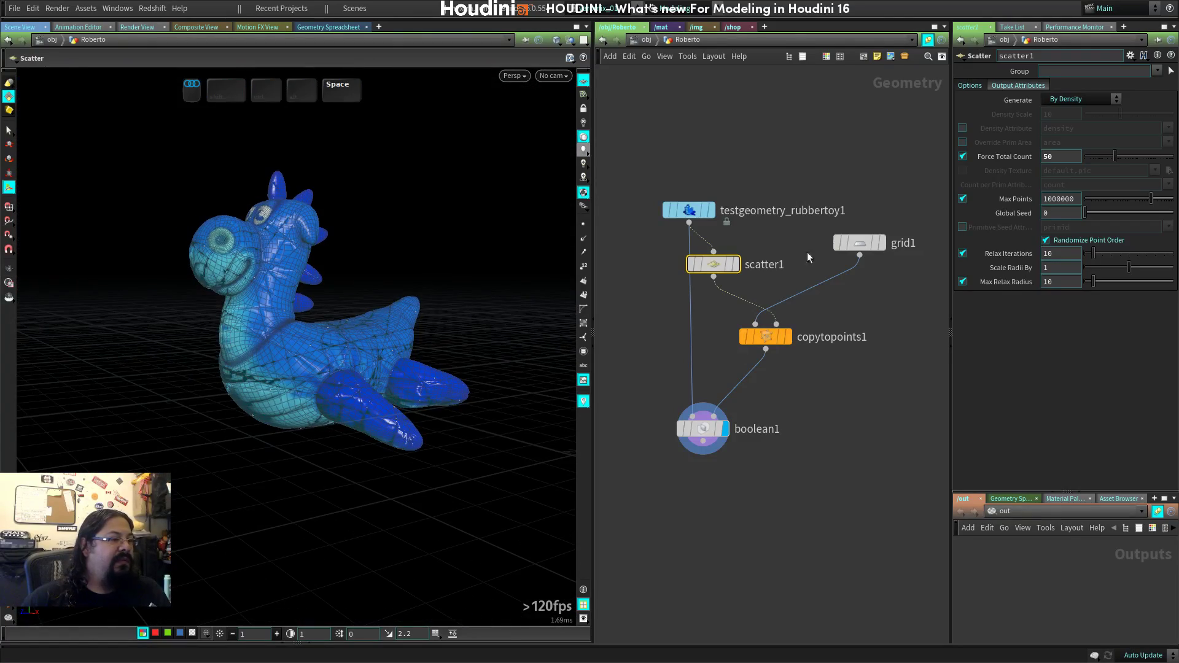
Spread out the network by moving the grid node outward and the Boolean node lower.
mouse_move(860, 245)
left_click_drag(860, 246, 904, 235)
middle_click_drag(884, 299, 799, 296)
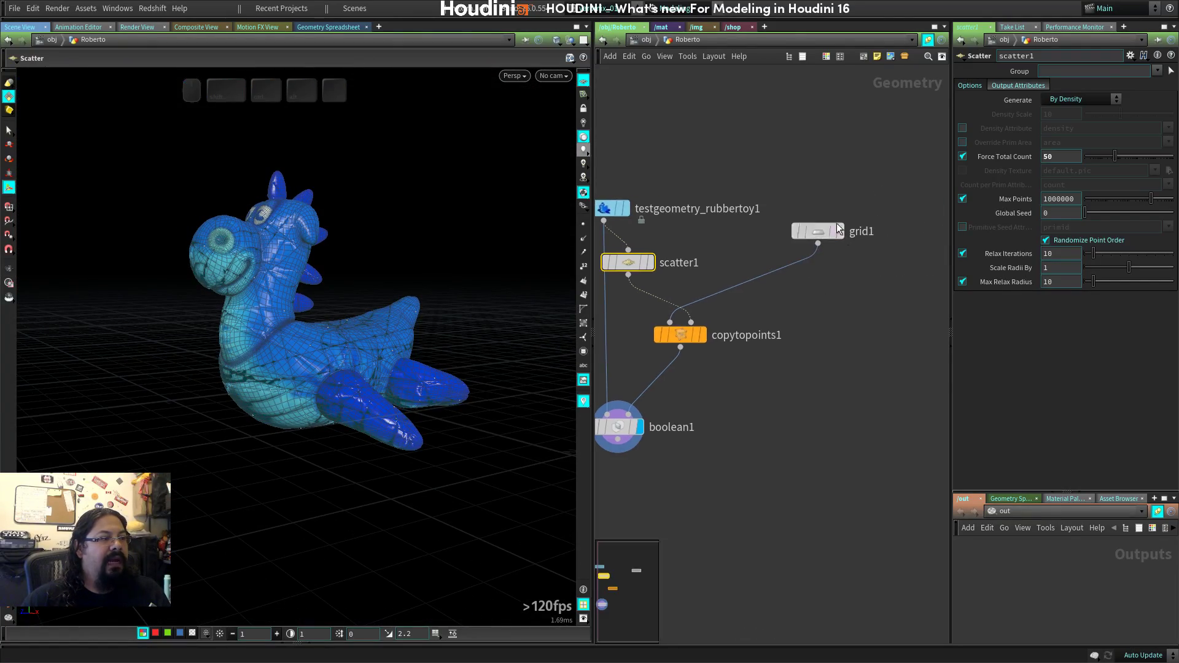
left_click_drag(620, 430, 638, 459)
middle_click_drag(638, 458, 735, 349)
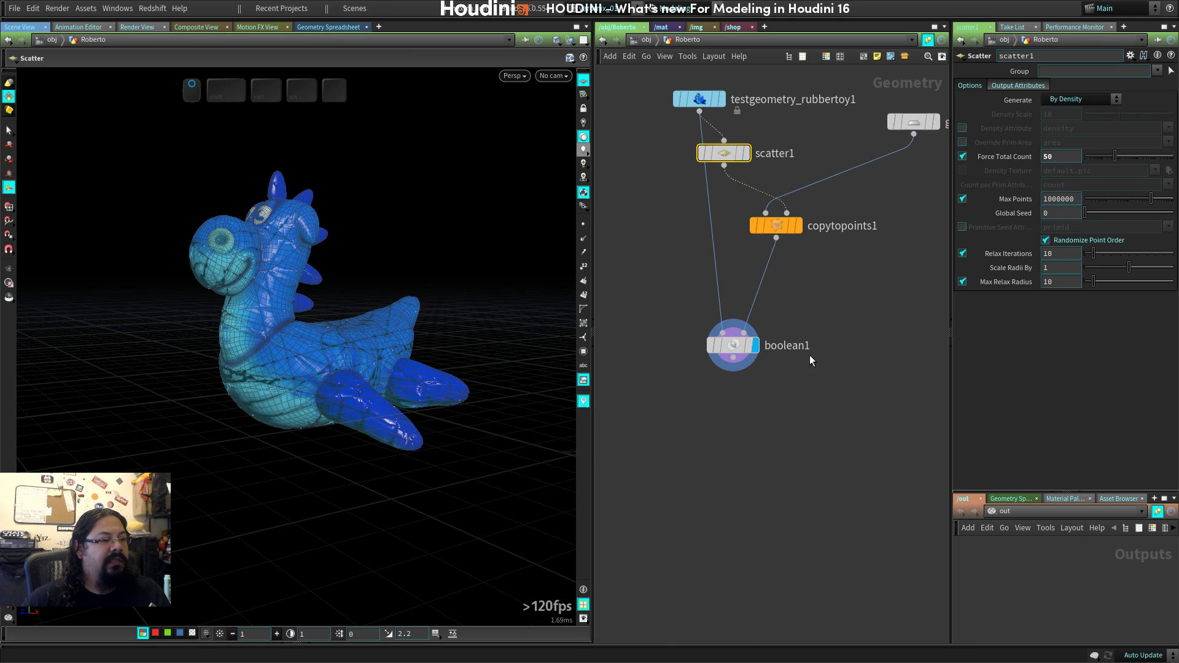
Add an Exploded View node fed by the Boolean and make it the displayed node.
key("Tab")
type("ex")
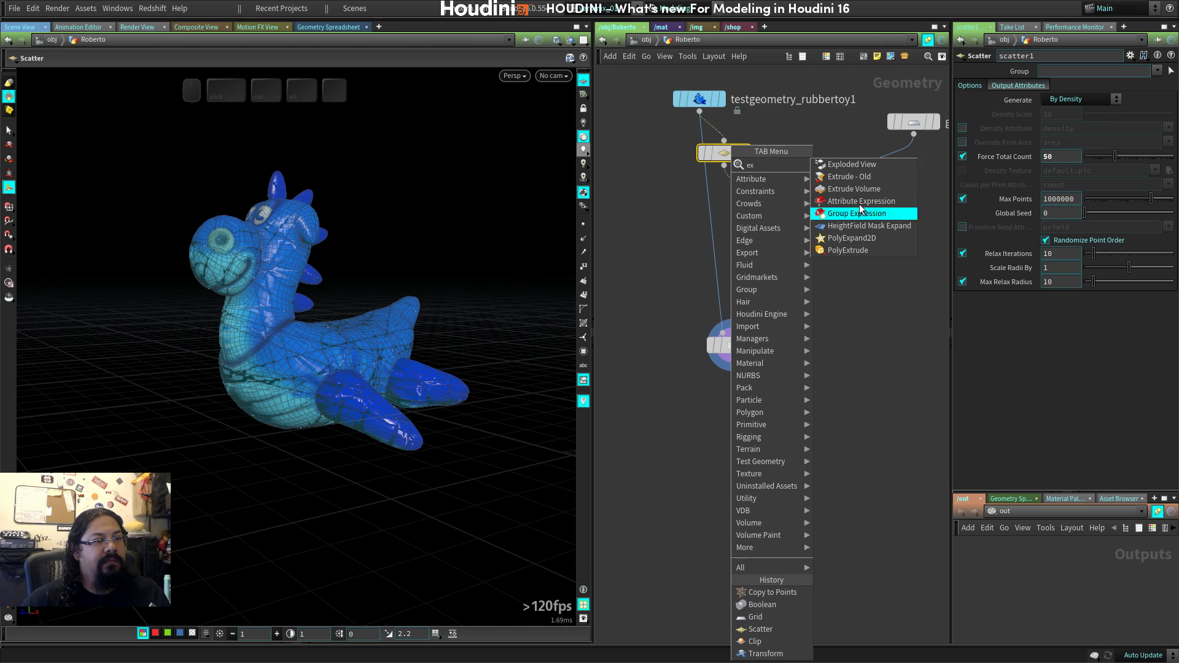
left_click(856, 164)
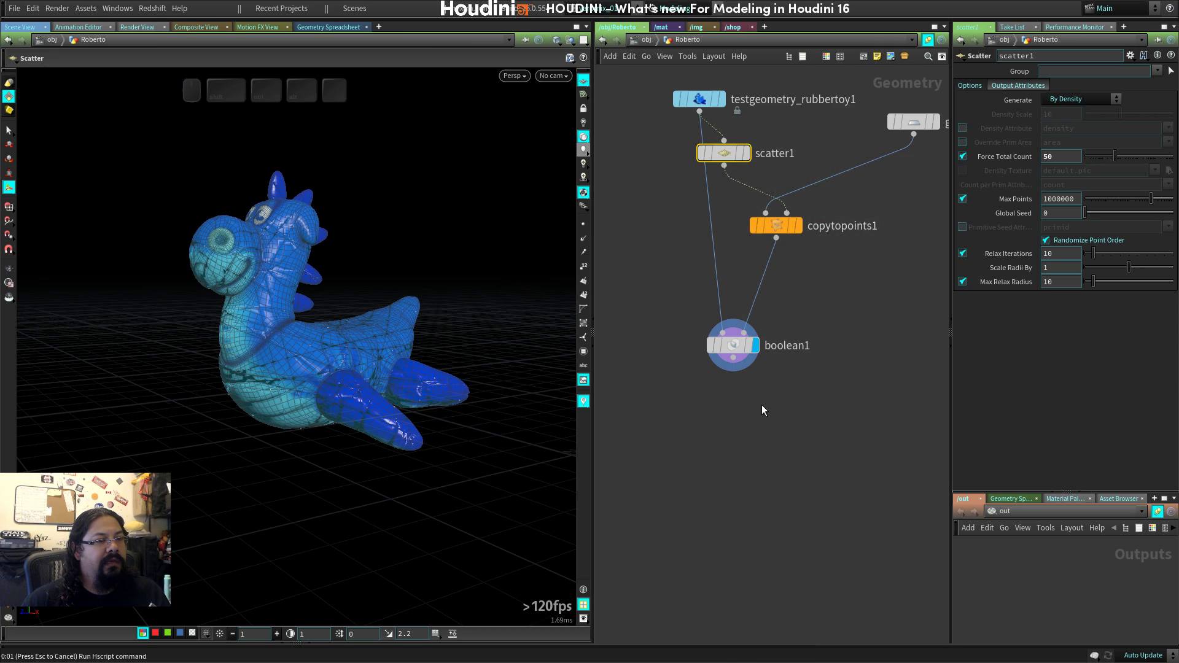
left_click(761, 407)
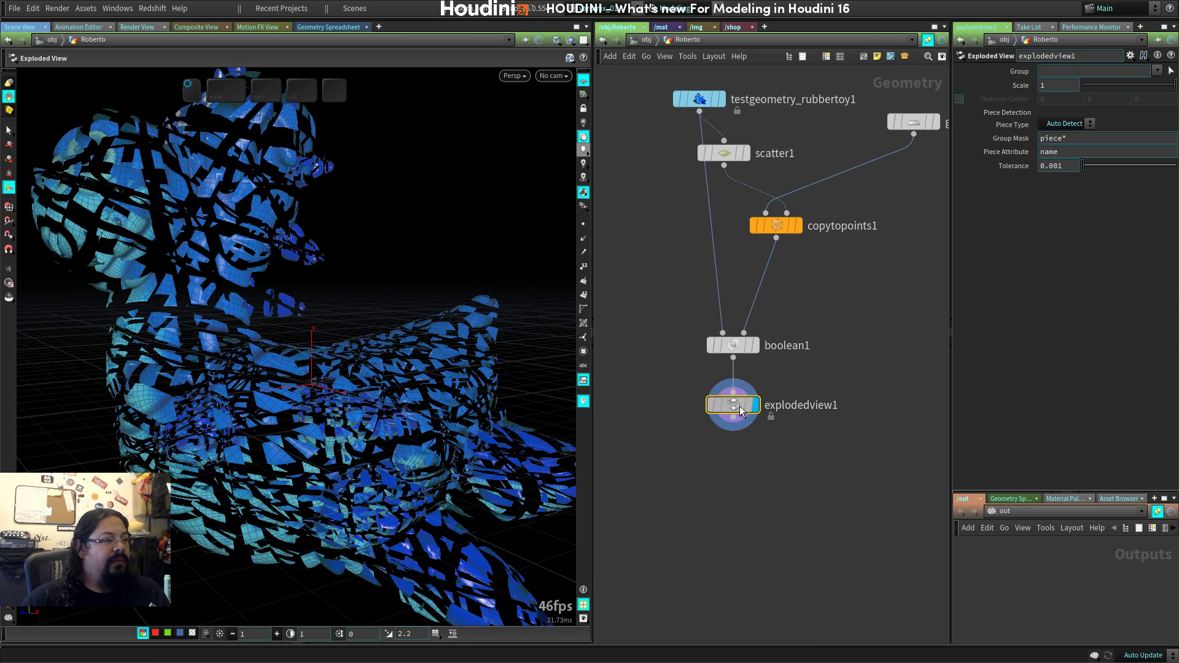
left_click_drag(308, 378, 393, 344)
Set the Boolean to treat Set A as Solid and open the Treat As choices for Set B.
left_click(776, 225)
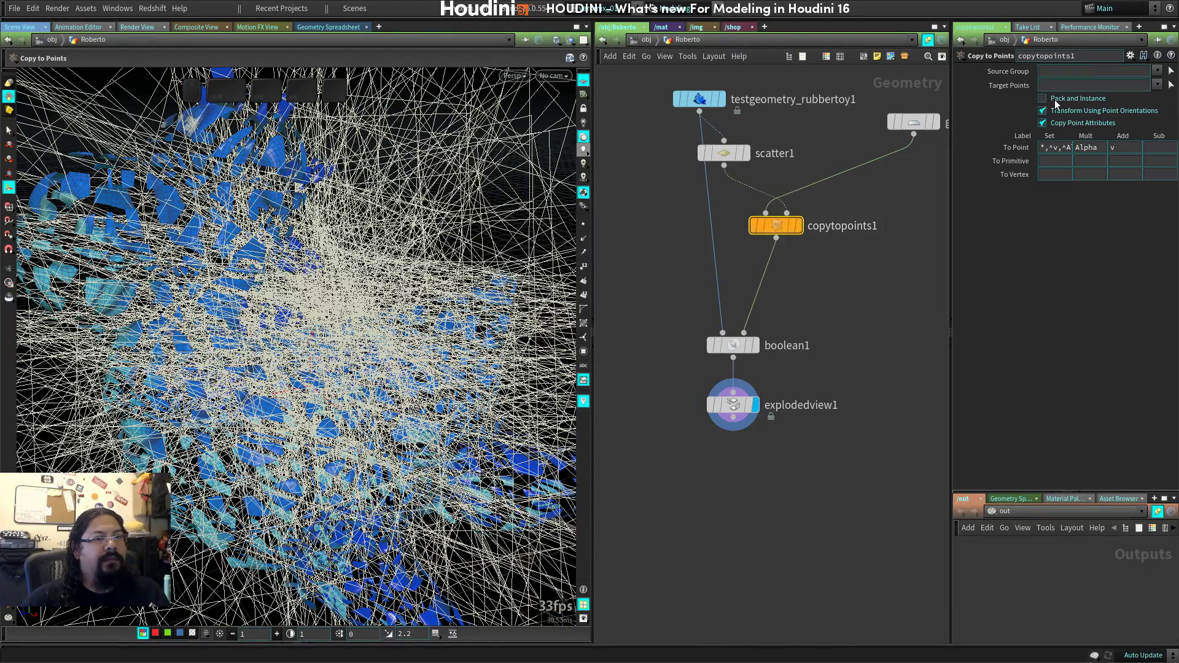
left_click(741, 342)
left_click(1060, 93)
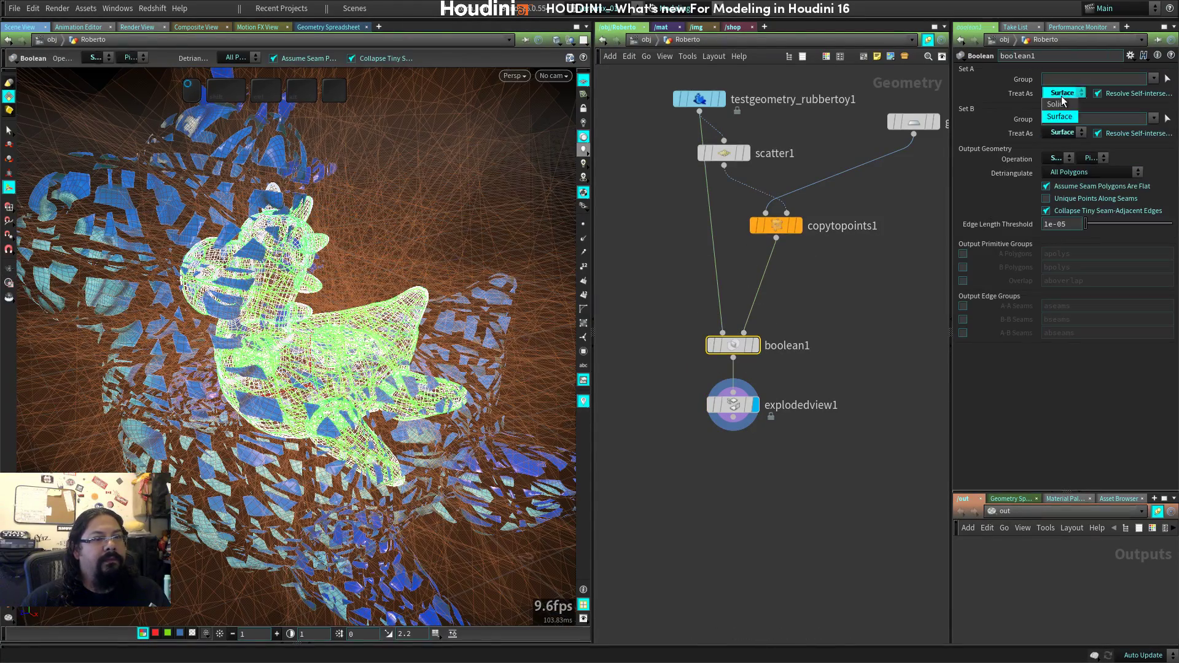
left_click(1060, 106)
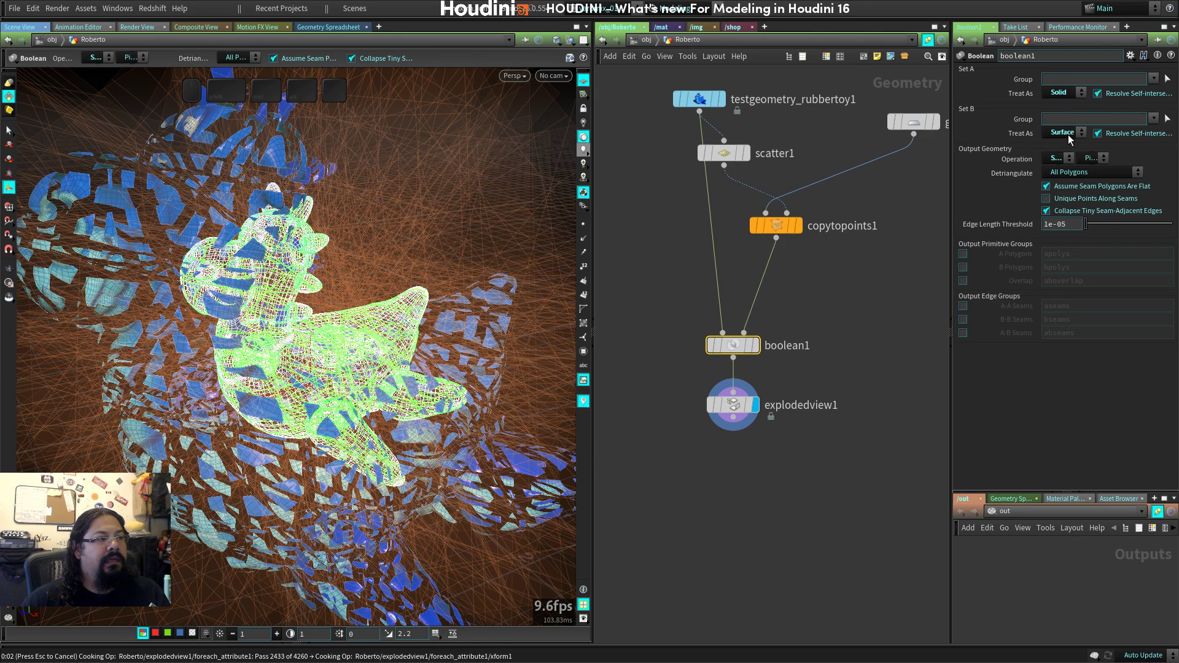
left_click(1068, 134)
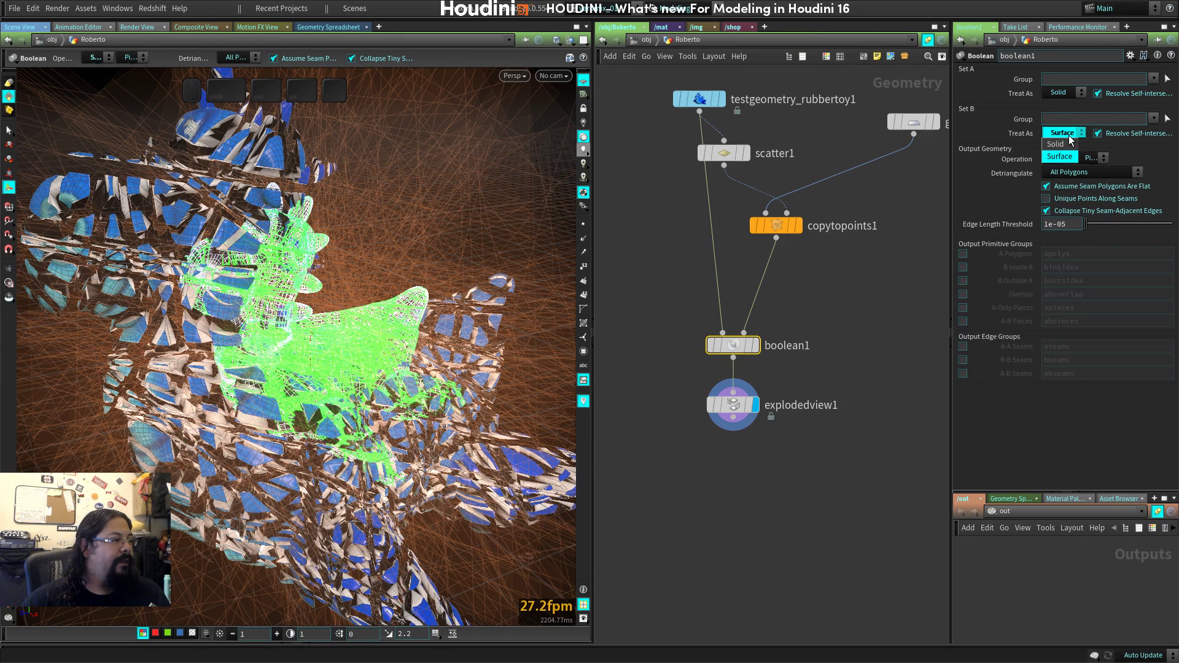
Keep Set B treated as Surface, select the Exploded View node, and examine the exploded toy and the node's geometry information.
left_click(657, 293)
left_click(726, 414)
left_click_drag(430, 338, 496, 364)
right_click_drag(496, 365, 405, 319)
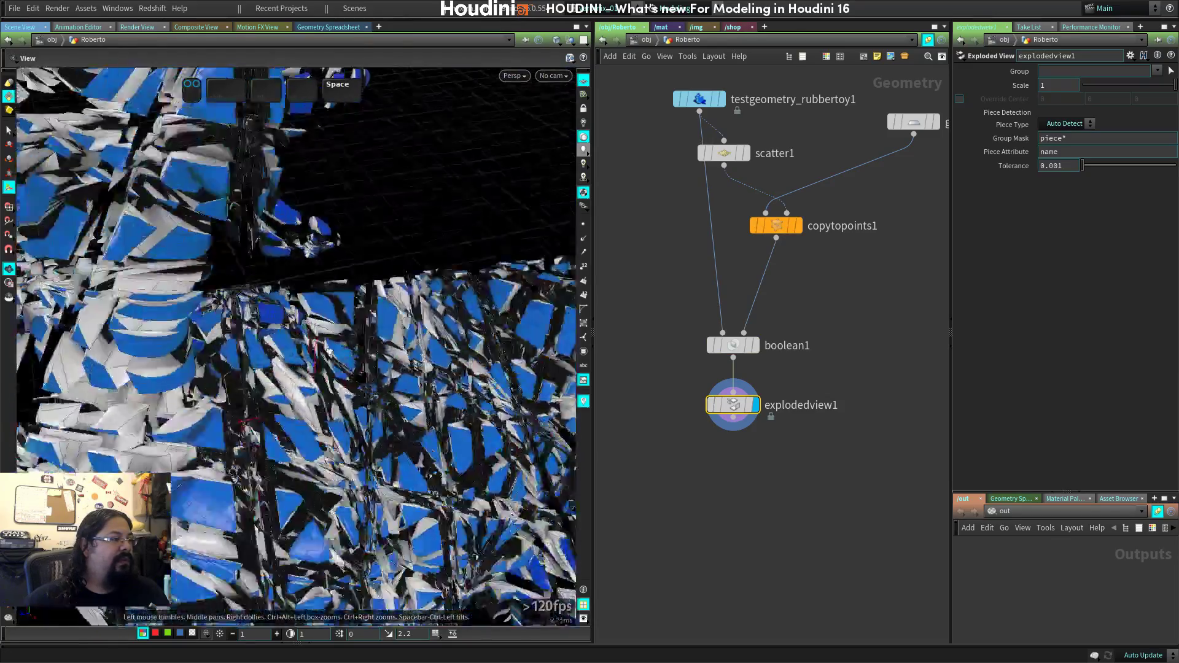
left_click_drag(405, 319, 396, 344)
middle_click_drag(396, 344, 402, 322)
left_click_drag(402, 322, 430, 300)
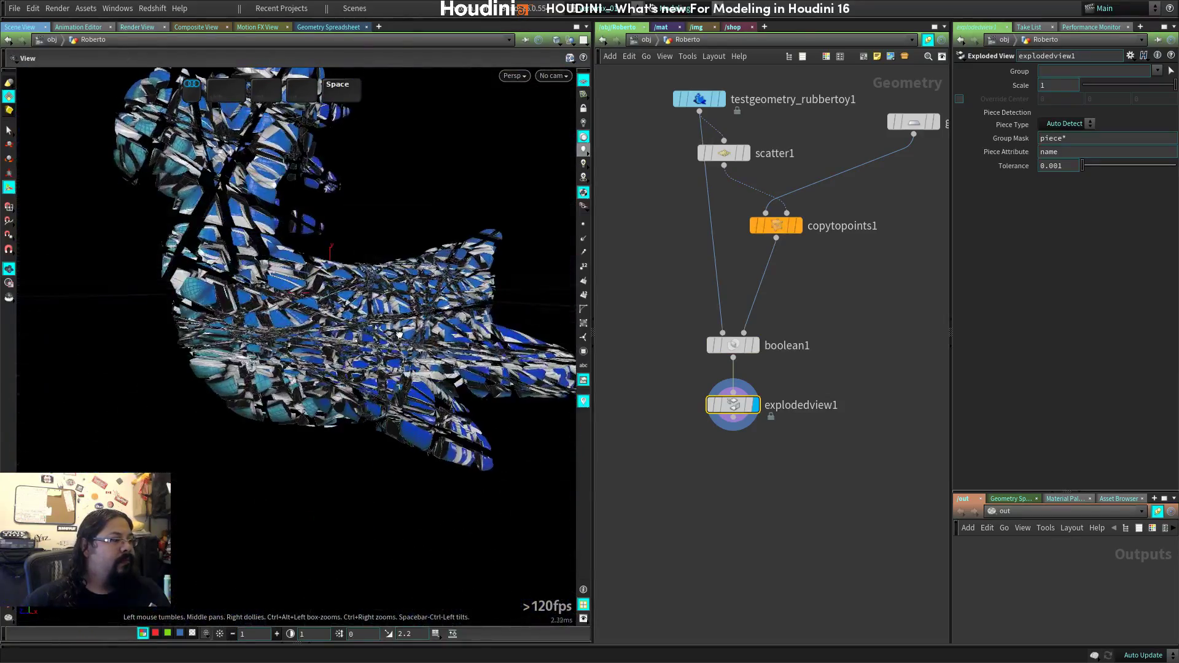
middle_click(735, 406)
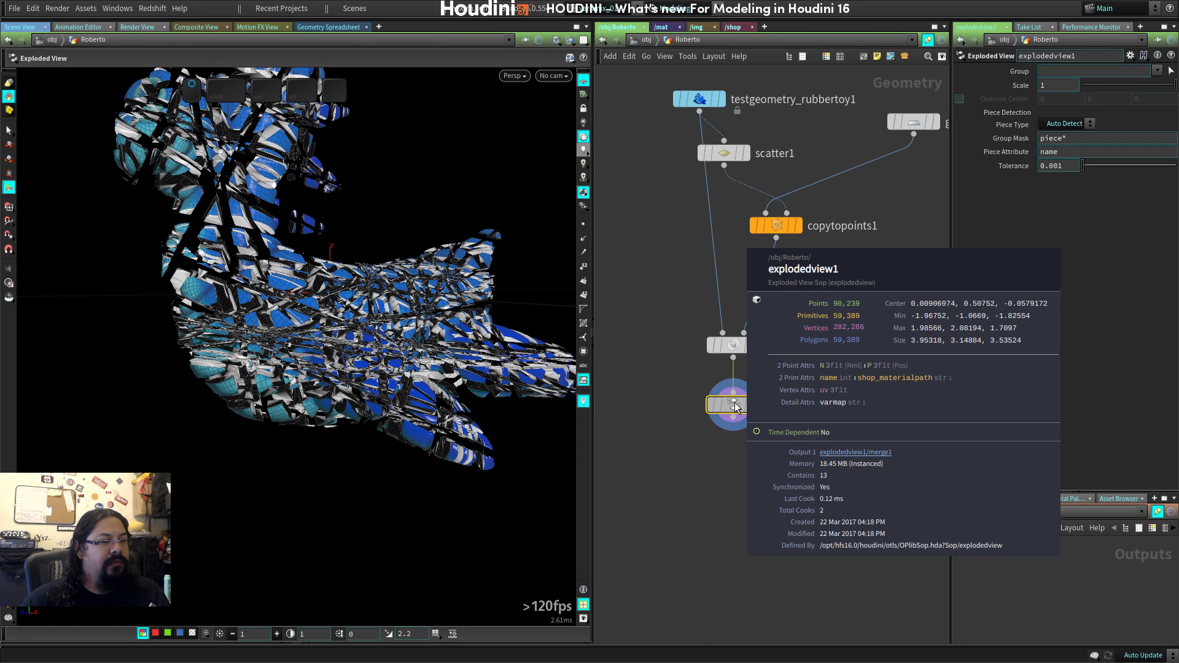
Review the Boolean's shatter piece choices, then reselect the Exploded View node and examine the flat cuts between the pieces.
left_click(733, 345)
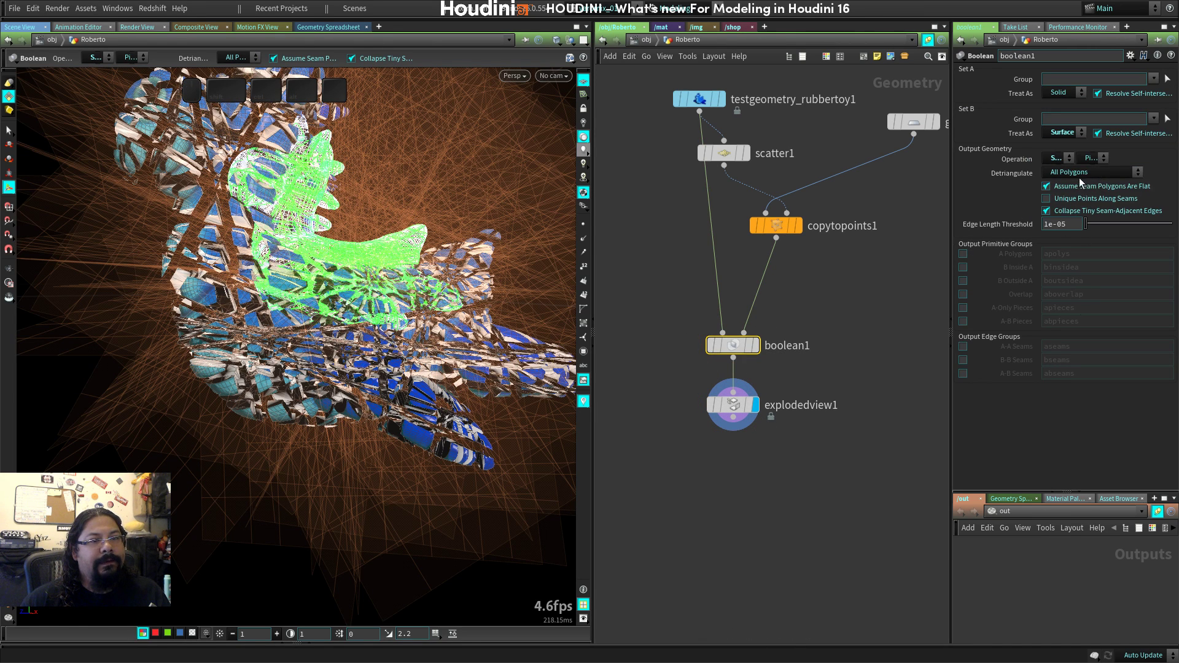
left_click(1098, 157)
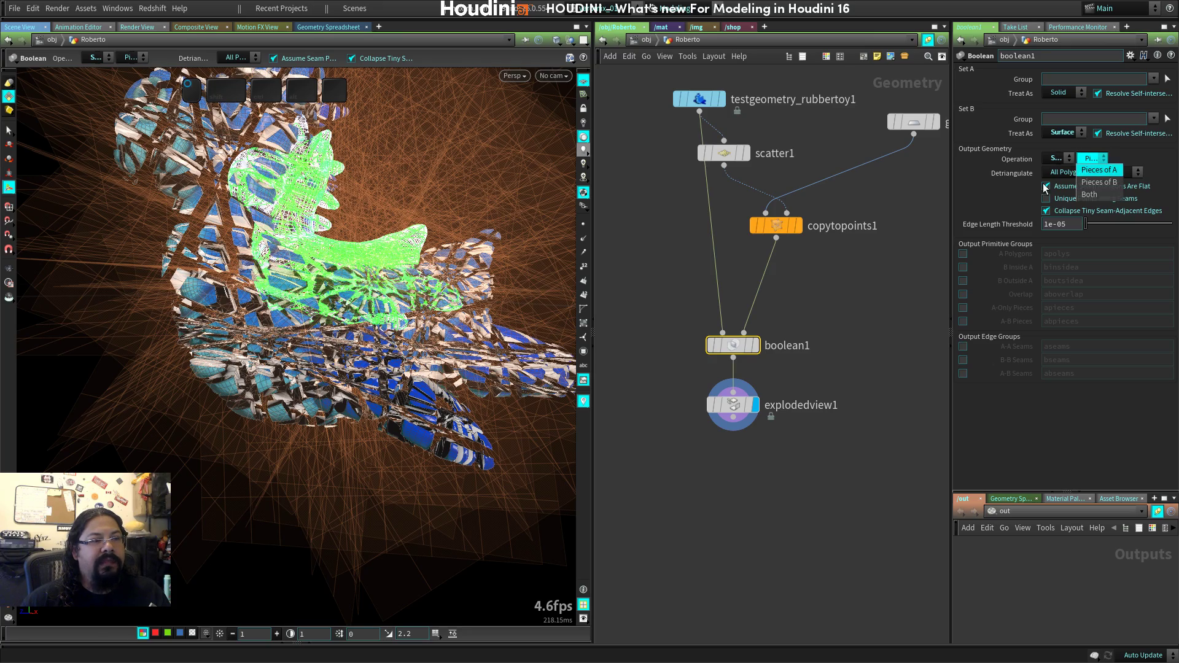
left_click_drag(491, 294, 553, 430)
left_click(731, 406)
left_click_drag(368, 294, 404, 437)
Display the grid node and insert a Mountain node between it and the Copy to Points node.
middle_click_drag(909, 185, 823, 264)
left_click(849, 201)
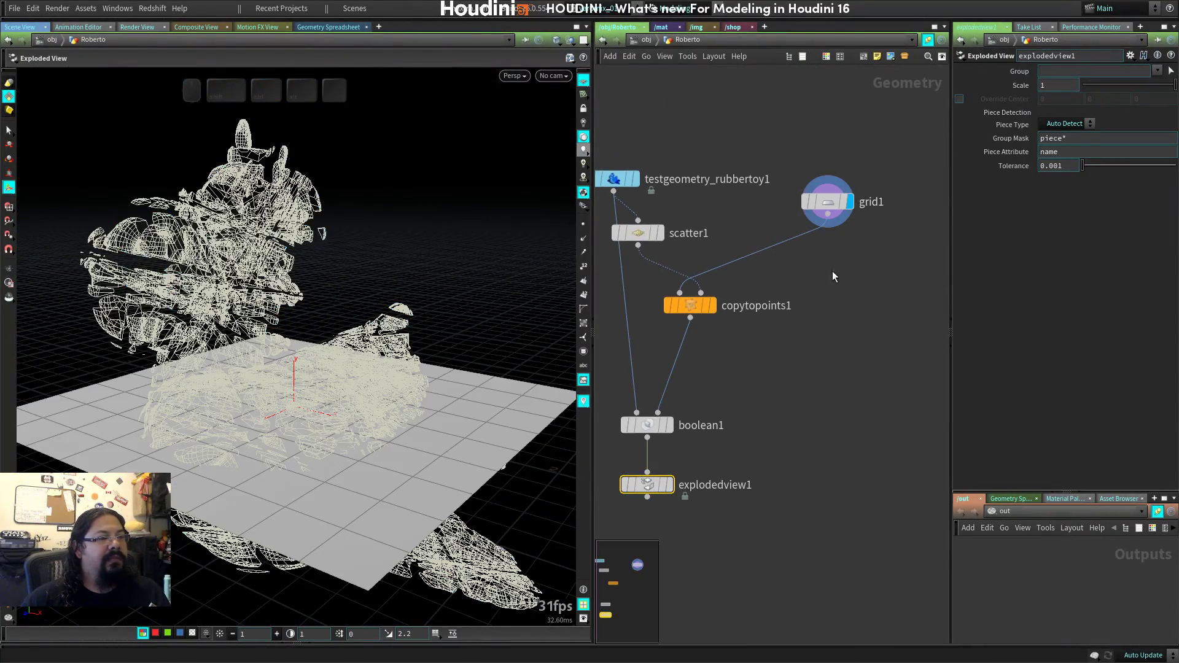
key("Tab")
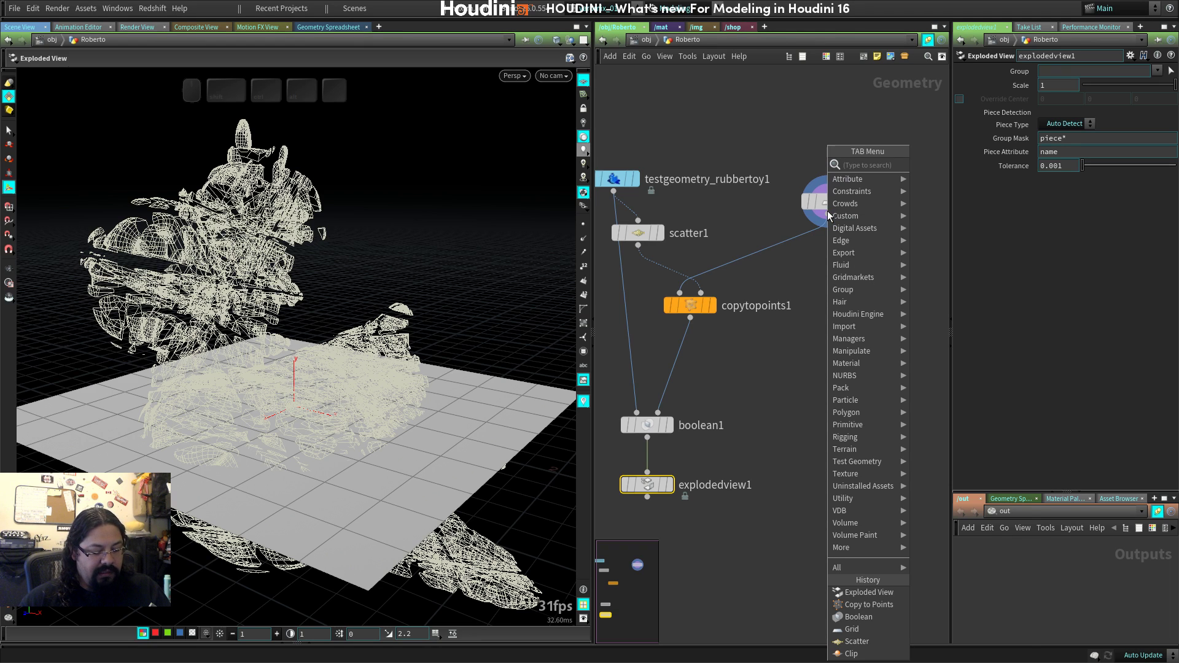
type("mo")
left_click(949, 177)
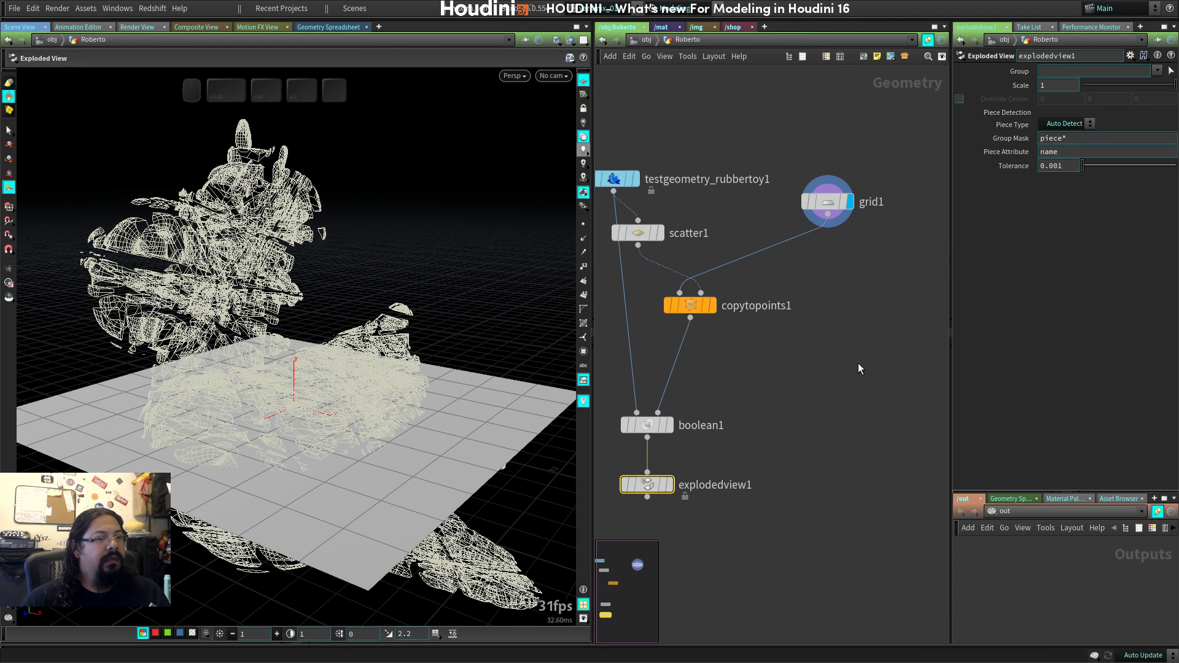
left_click(820, 254)
Display the Boolean node and examine the jagged cut lines across the toy's surface.
middle_click_drag(673, 425, 732, 367)
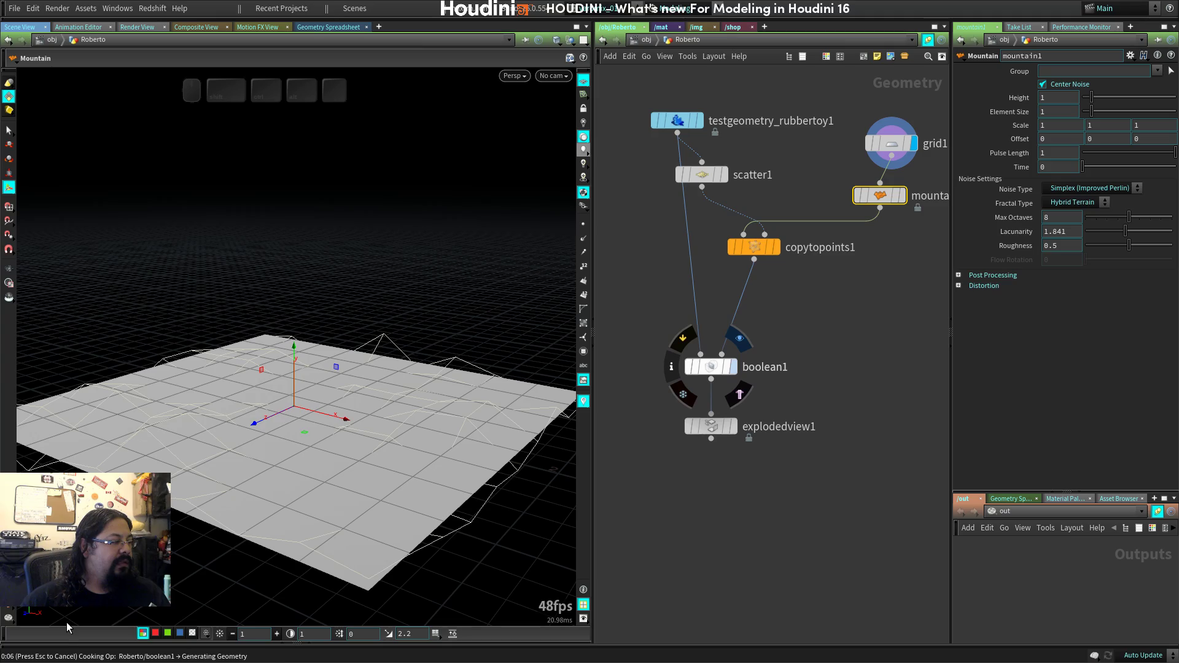
key("space")
left_click_drag(287, 466, 206, 456)
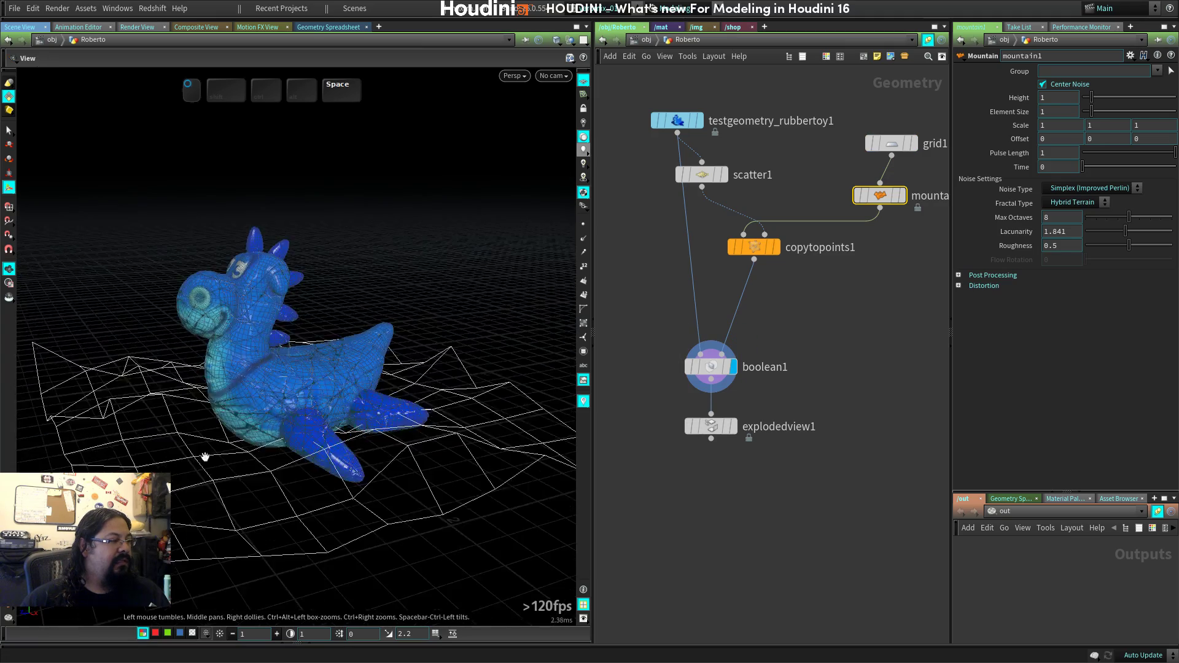
right_click_drag(205, 456, 437, 464)
middle_click_drag(437, 464, 353, 388)
right_click_drag(353, 388, 243, 406)
left_click_drag(243, 406, 479, 416)
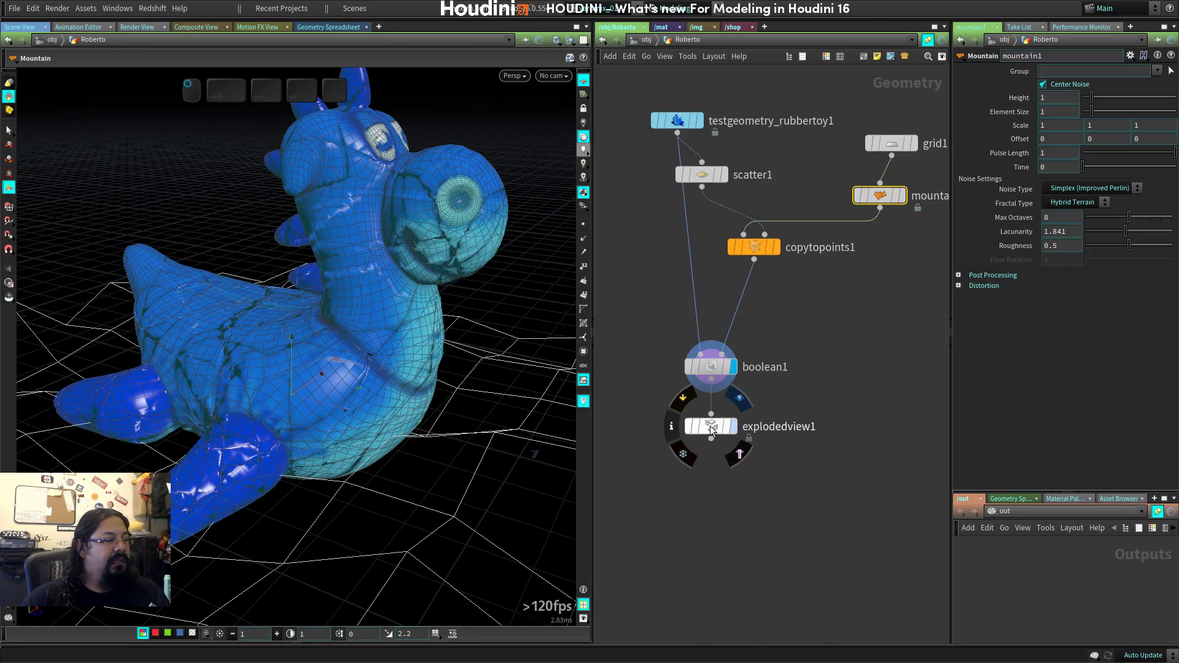
Switch the display to the Exploded View node and examine the irregular shattered pieces up close.
left_click(731, 427)
key("space")
right_click_drag(321, 383, 254, 381)
left_click_drag(255, 381, 190, 445)
right_click_drag(190, 445, 257, 470)
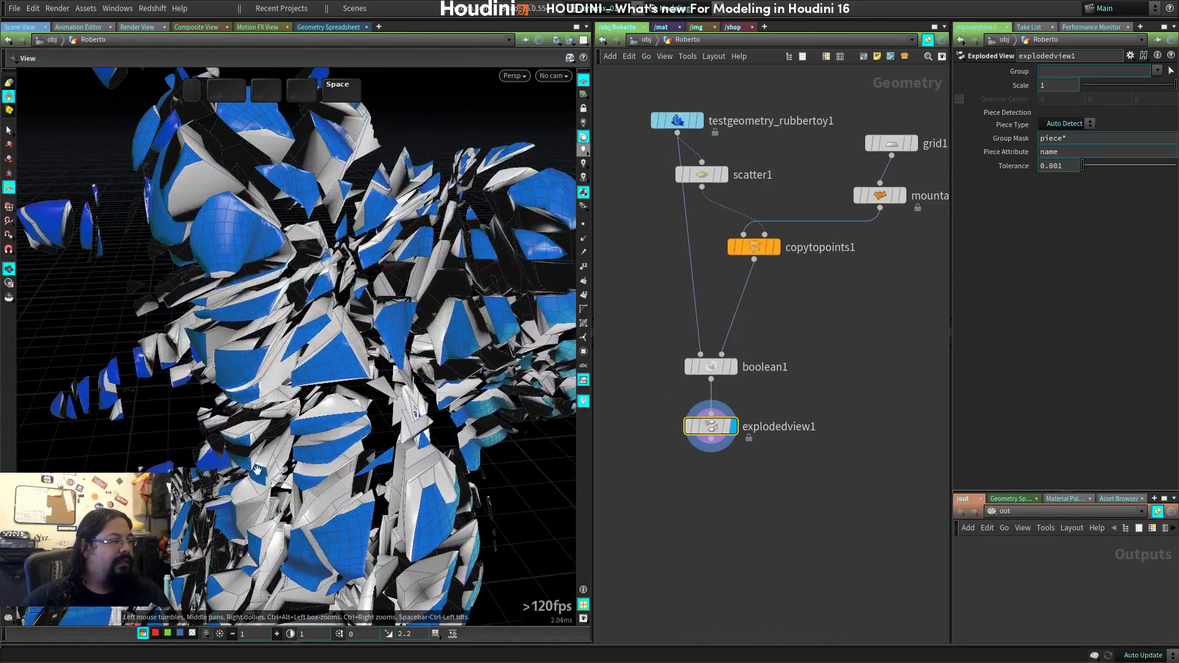
left_click_drag(258, 470, 368, 381)
right_click_drag(368, 381, 437, 393)
left_click_drag(436, 394, 490, 400)
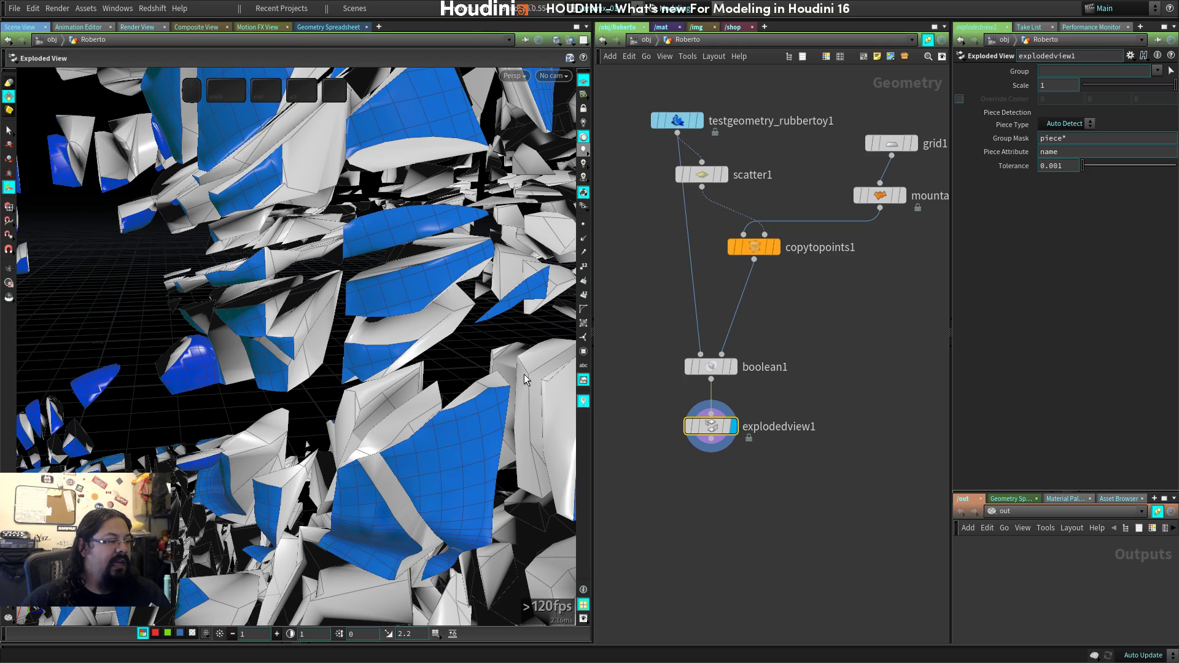
right_click_drag(410, 369, 344, 362)
left_click_drag(344, 363, 369, 368)
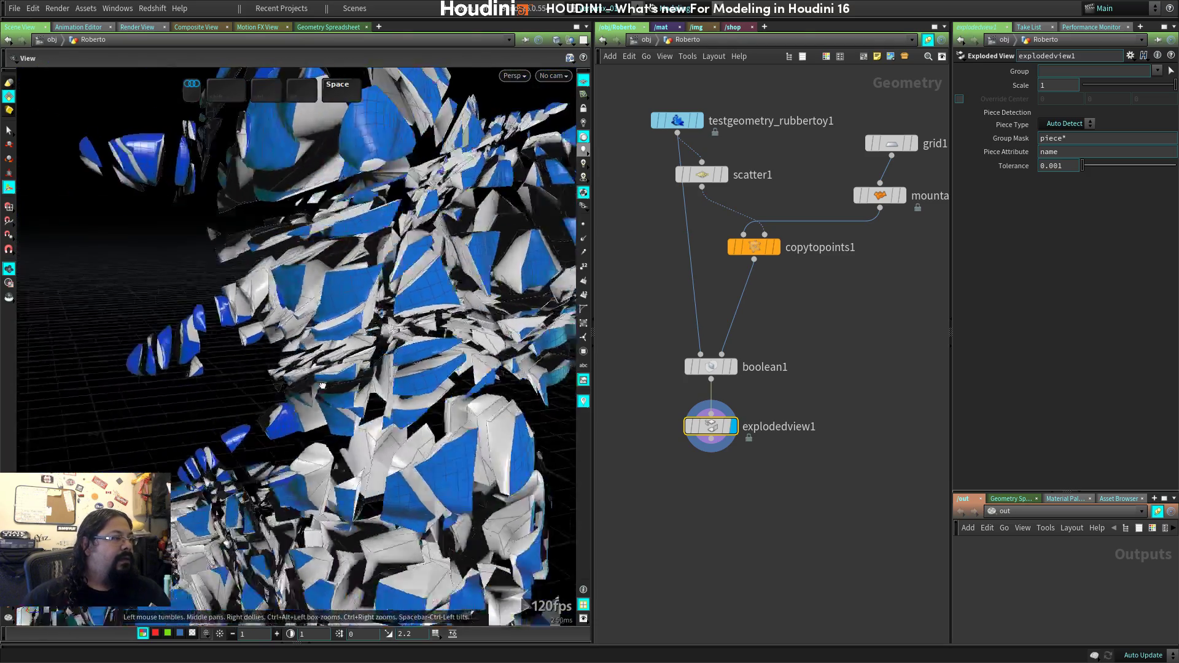
Examine the exploded toy from several sides, from the small fragments out to the whole model.
right_click_drag(368, 368, 332, 362)
left_click_drag(332, 363, 403, 399)
right_click_drag(402, 399, 332, 402)
left_click_drag(332, 402, 393, 406)
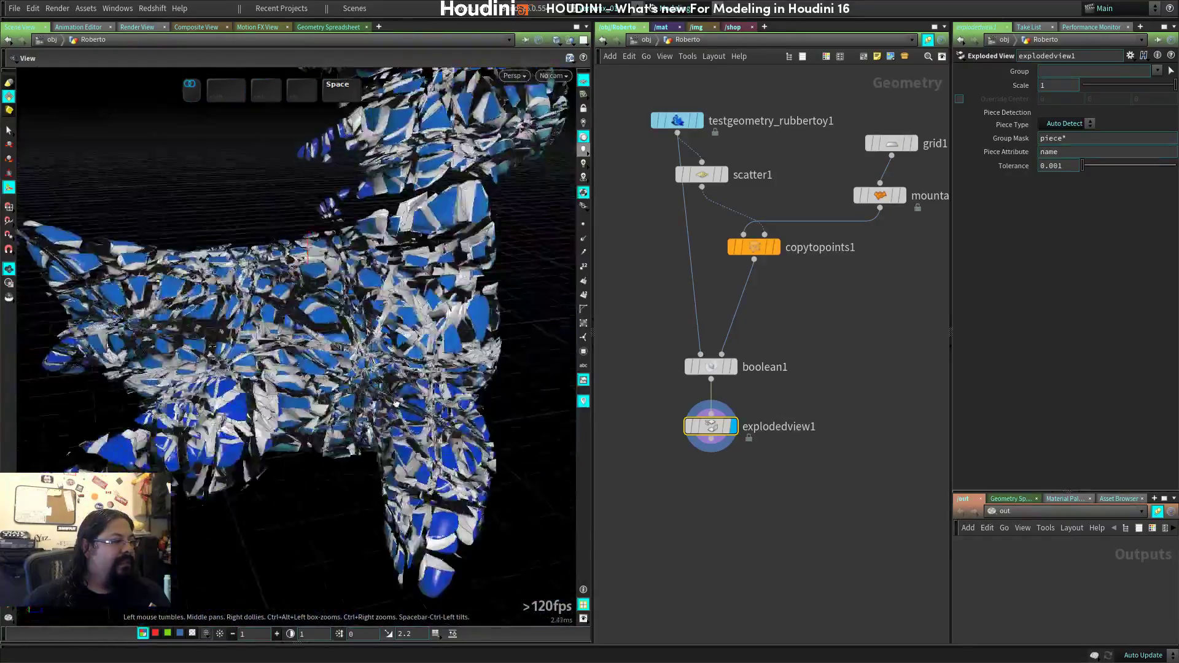
mouse_move(393, 405)
right_mouse_down()
mouse_move(678, 425)
mouse_move(393, 424)
right_mouse_up()
left_click_drag(393, 424, 223, 433)
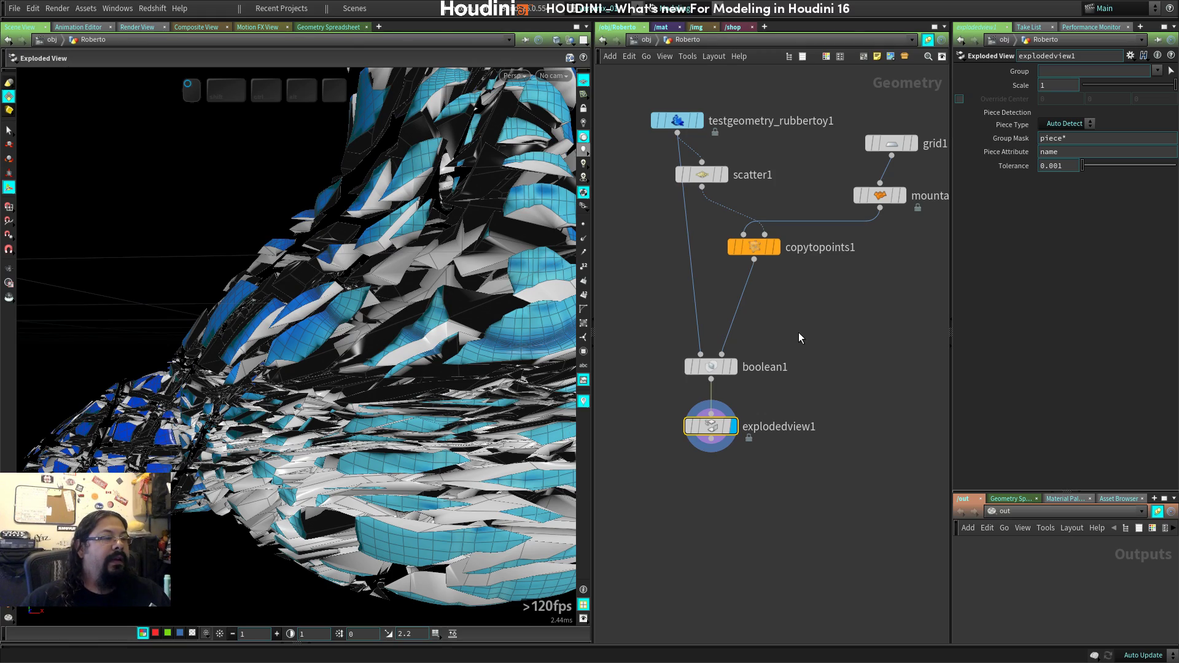
key("space")
right_click_drag(492, 311, 553, 335)
left_click_drag(552, 335, 535, 371)
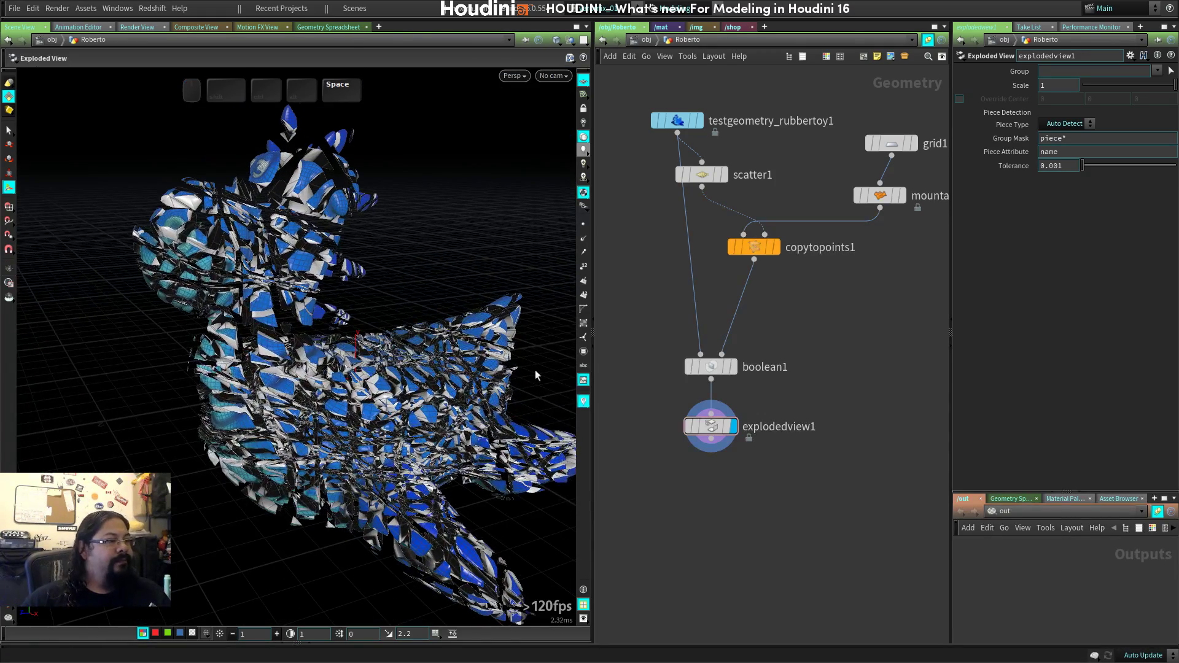
left_click_drag(728, 194, 916, 456)
left_click(746, 447)
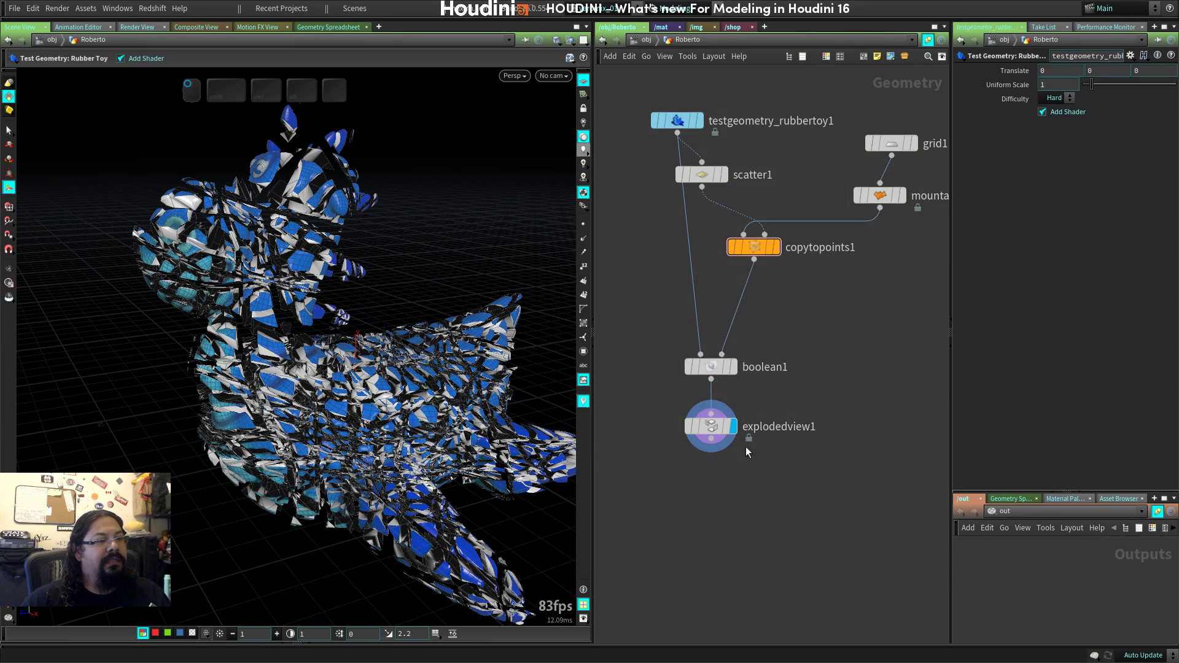
middle_click_drag(626, 307, 763, 327)
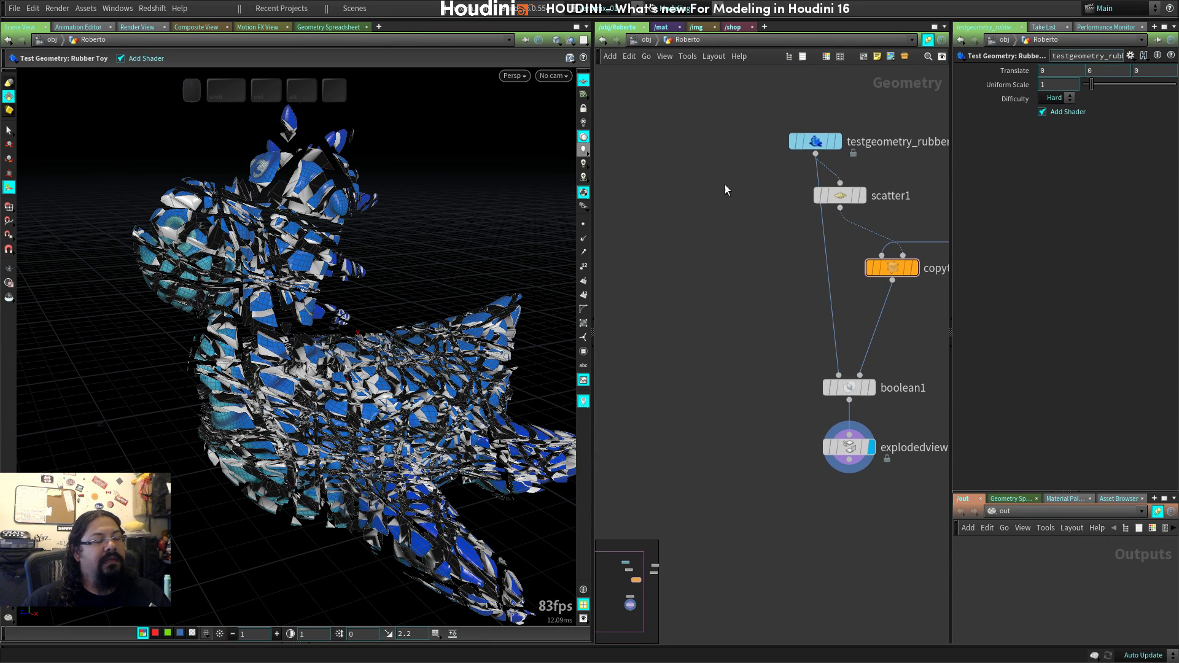
middle_click_drag(758, 255, 637, 229)
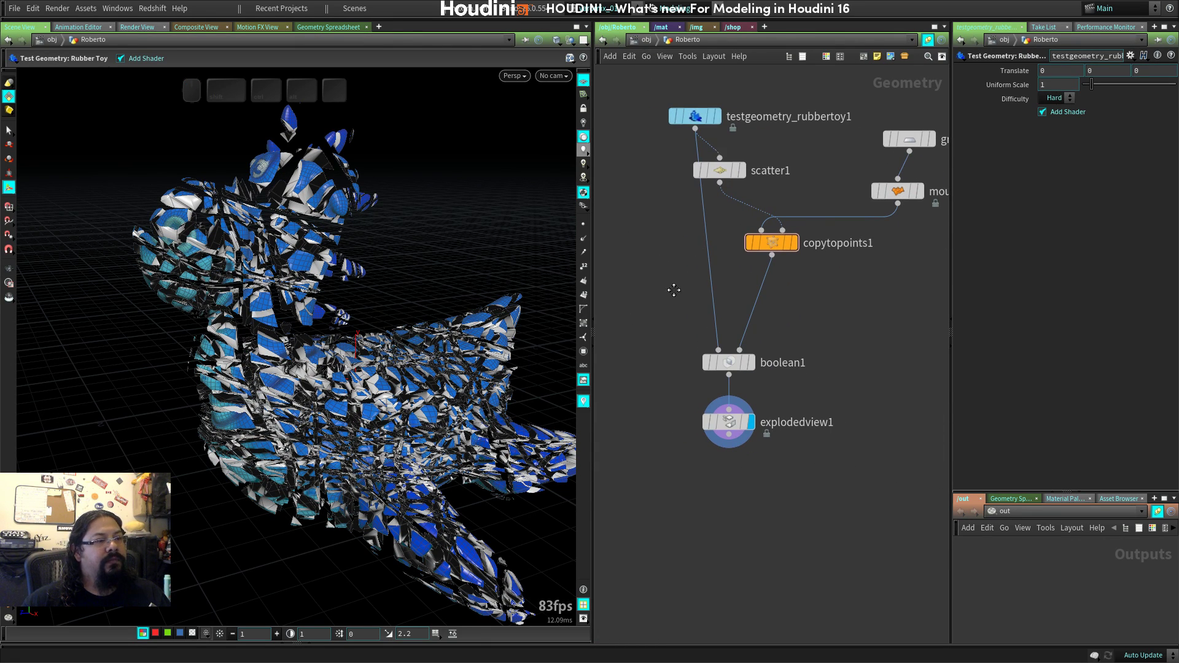
middle_click_drag(674, 290, 677, 300)
key("Tab")
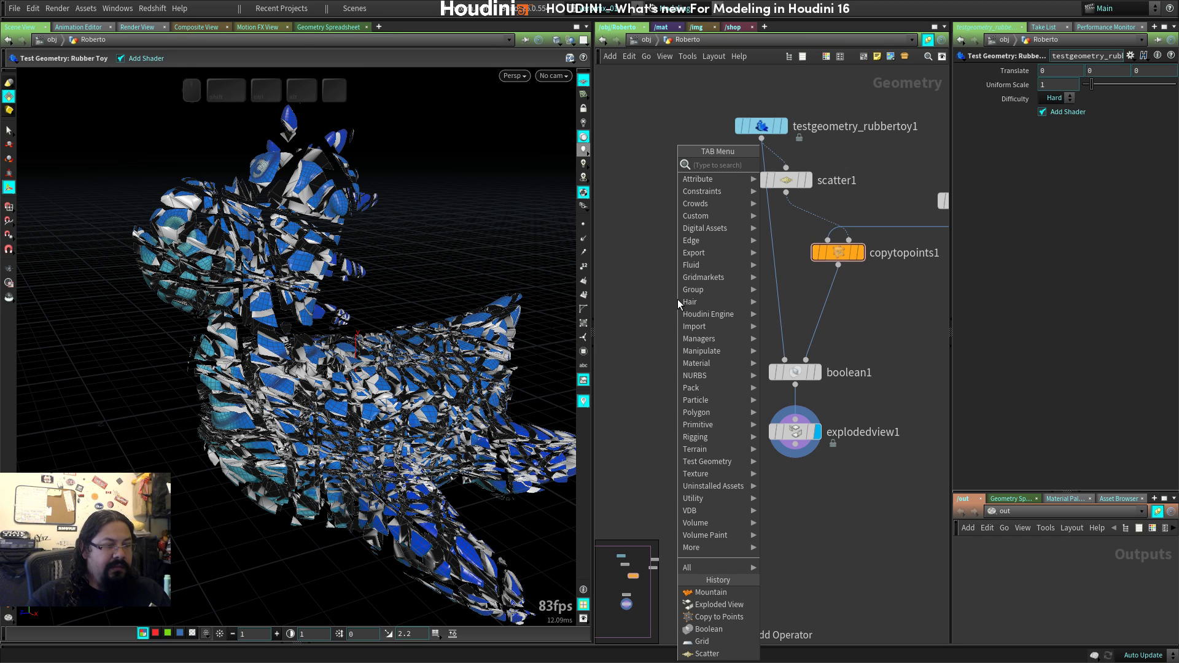
left_click(628, 249)
Move the rubber toy node up and away from the scatter node.
left_click_drag(756, 127, 680, 104)
middle_click_drag(653, 306, 752, 342)
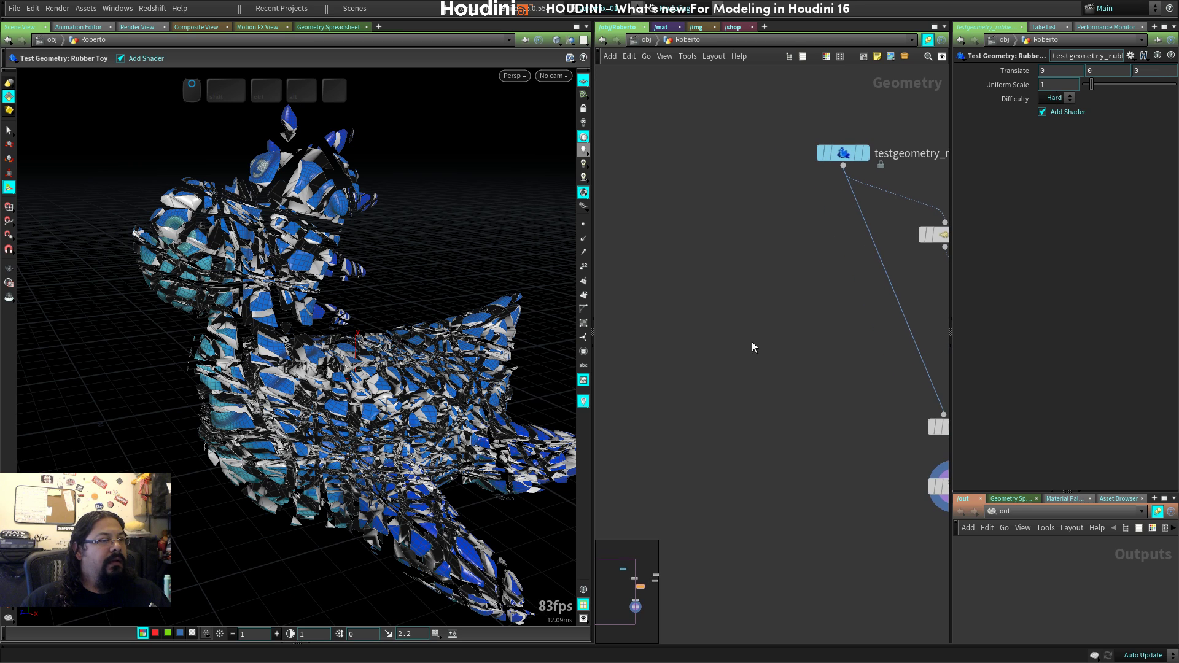
key("Tab")
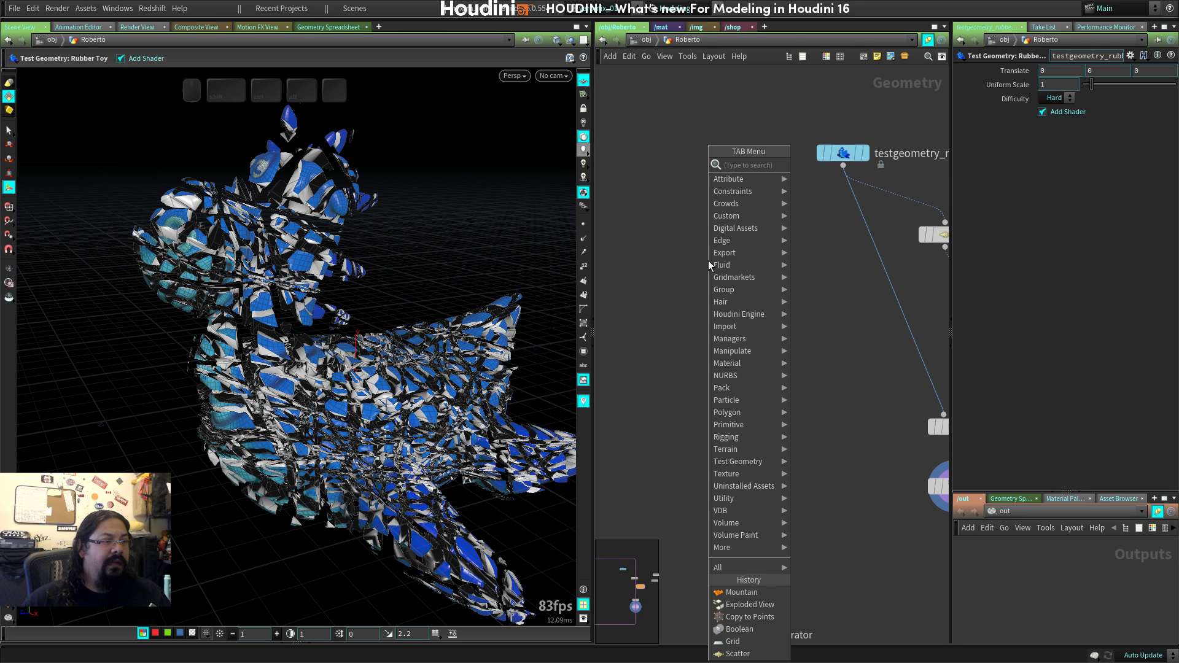
Return to the object level and hide the Roberto geometry object.
left_click(638, 39)
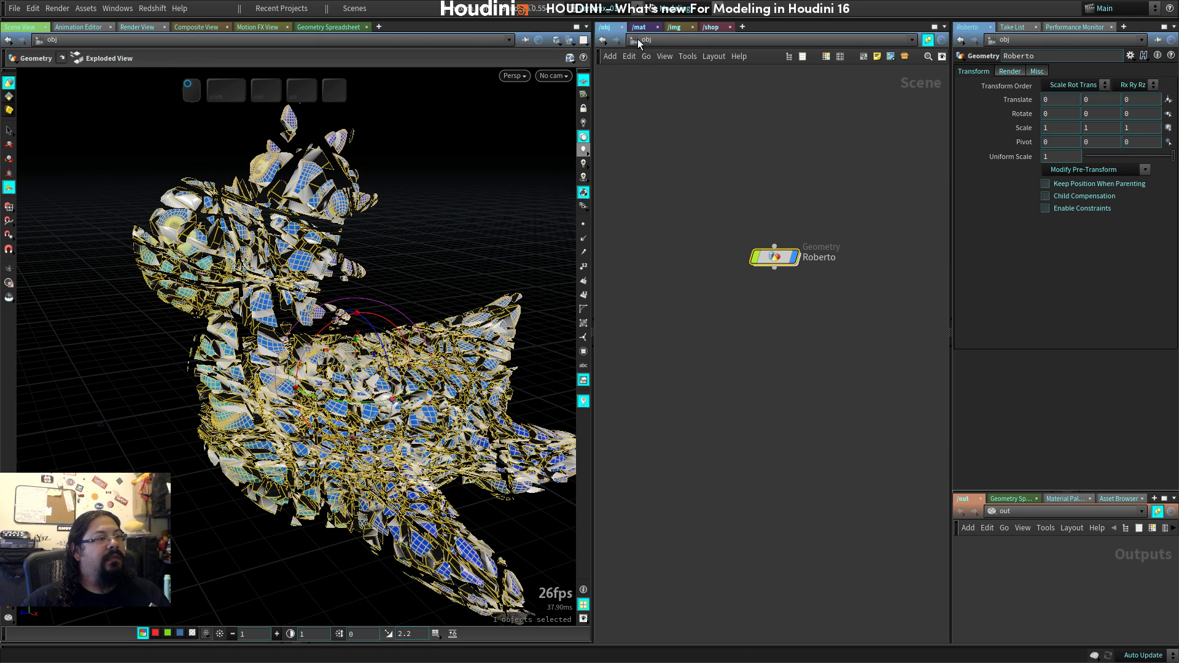
left_click(795, 258)
middle_click_drag(801, 361, 741, 322)
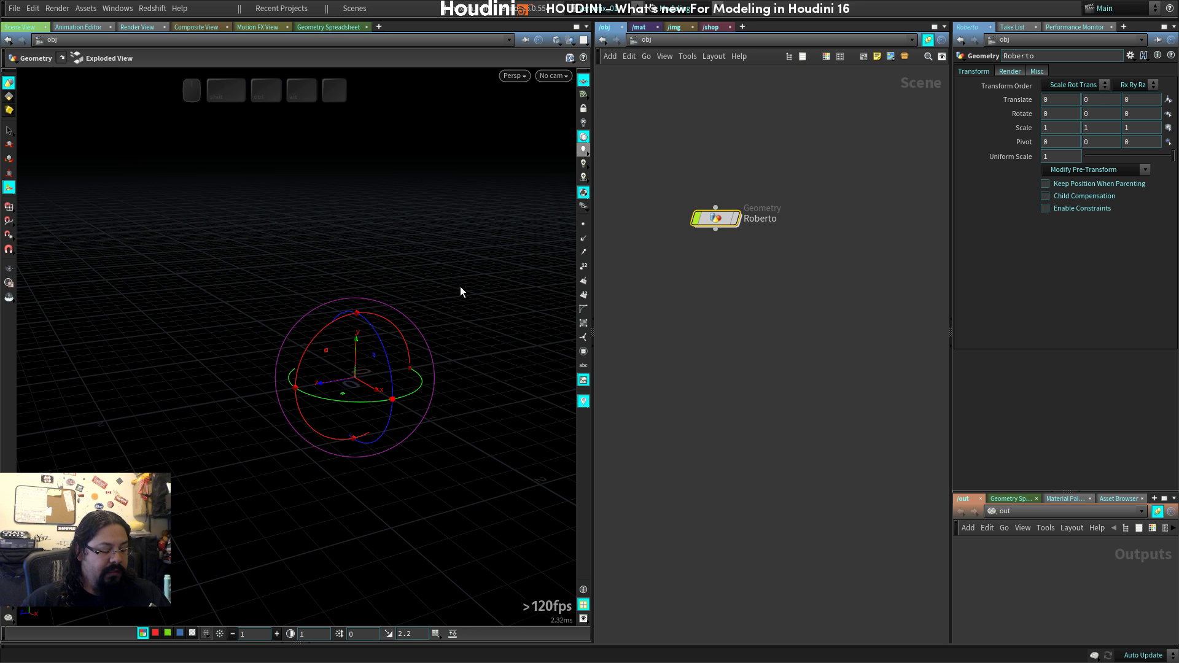
Create a box object at the origin.
key("c")
left_click(404, 316)
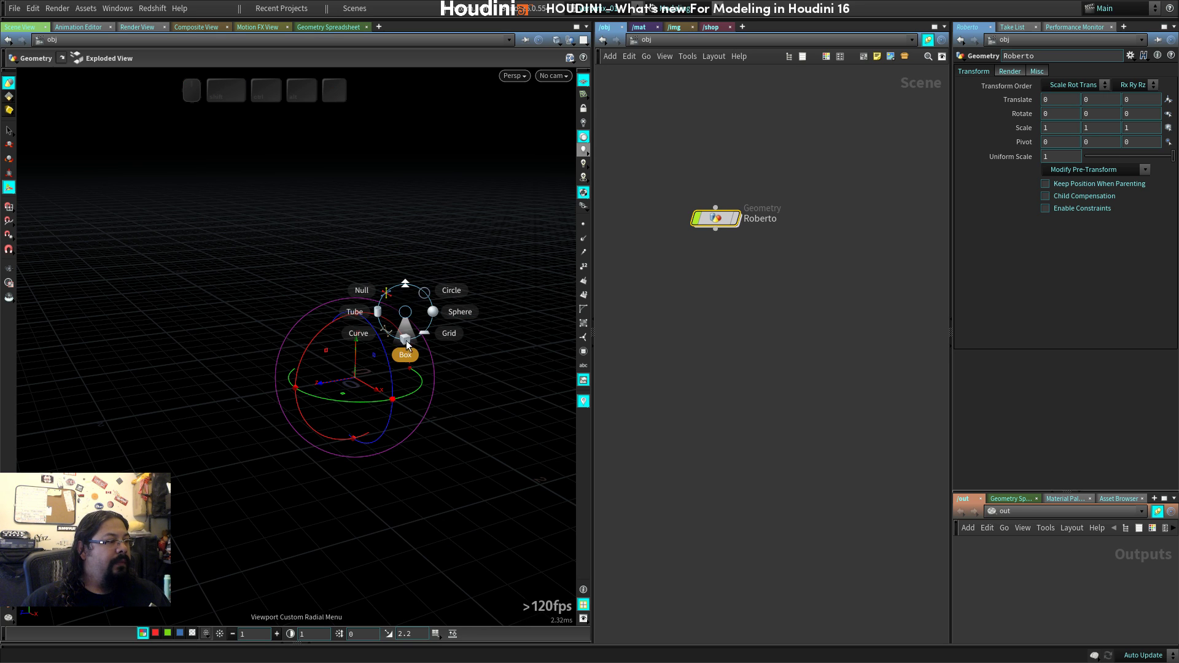
left_click(407, 341)
key("Return")
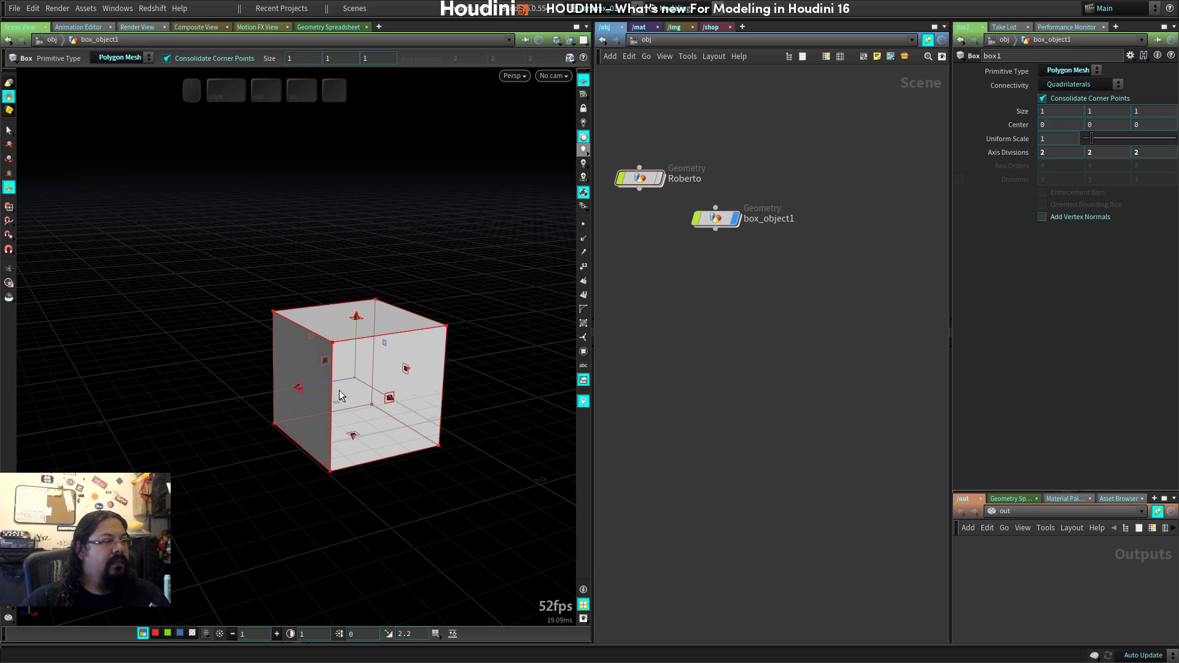
Enter the box object's network and move its box node slightly higher in the layout.
double_click(723, 218)
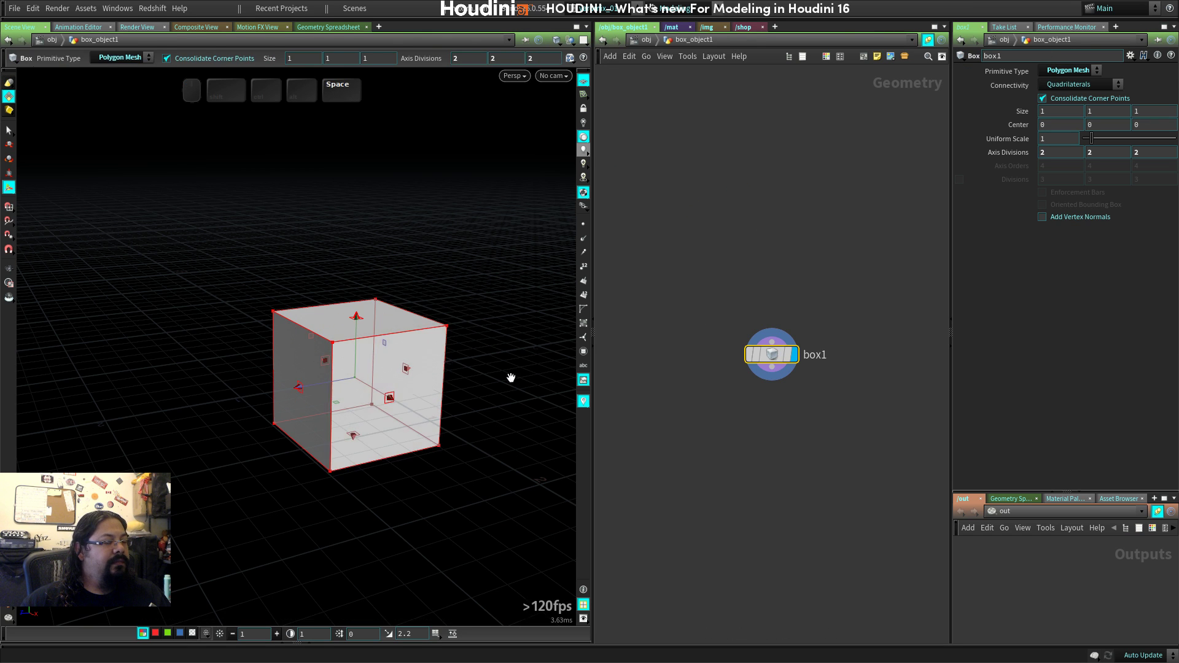
key("h")
left_click_drag(772, 351, 792, 280)
key("space")
left_click_drag(363, 374, 387, 334)
Create a tube at the origin inside the box object's network.
key("c")
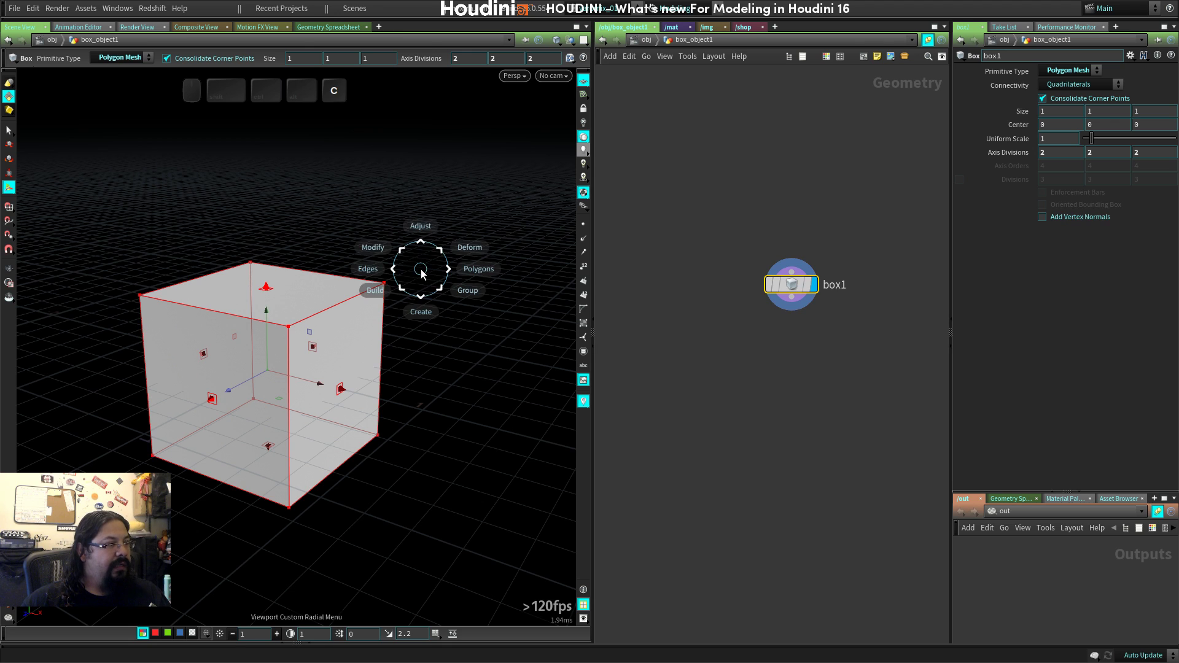
left_click(365, 331)
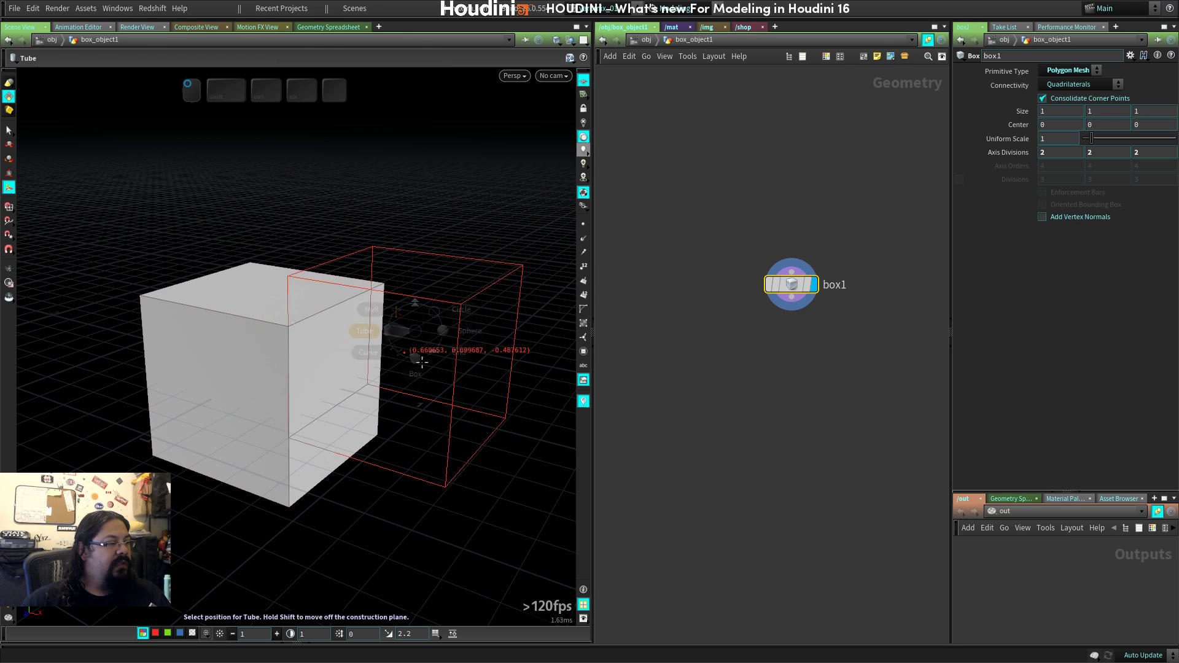
key("Return")
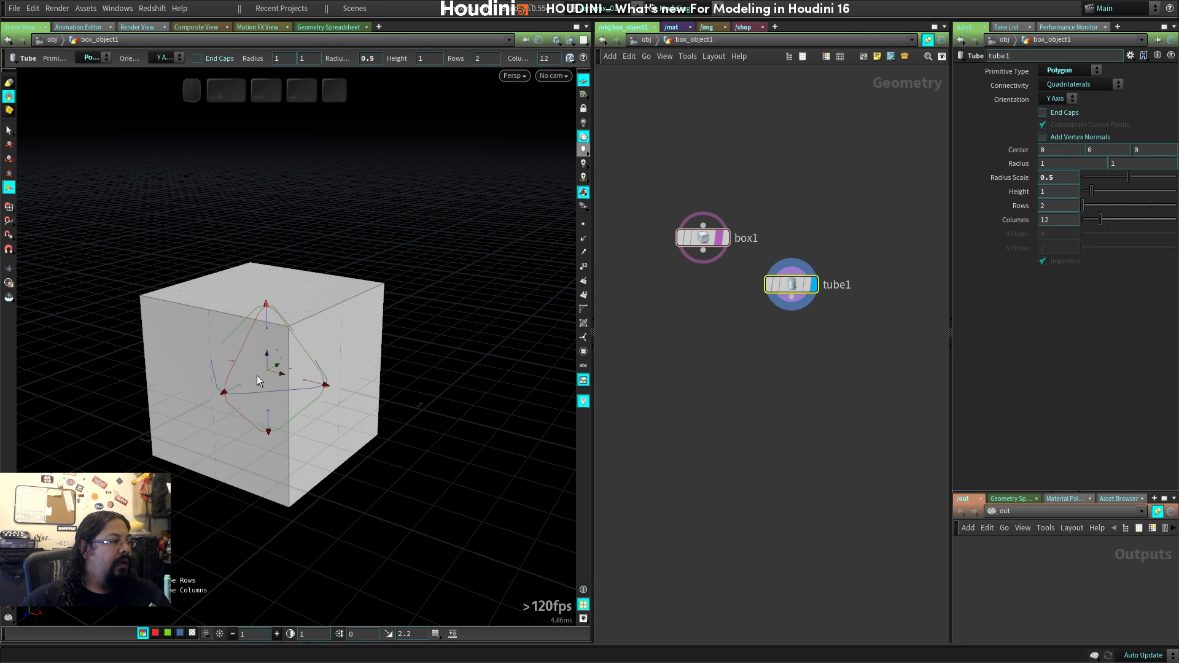
Raise the tube's center to about 0.49 in Y, scale its radius and height to about 0.45, and enable end caps.
left_click_drag(270, 360, 270, 274)
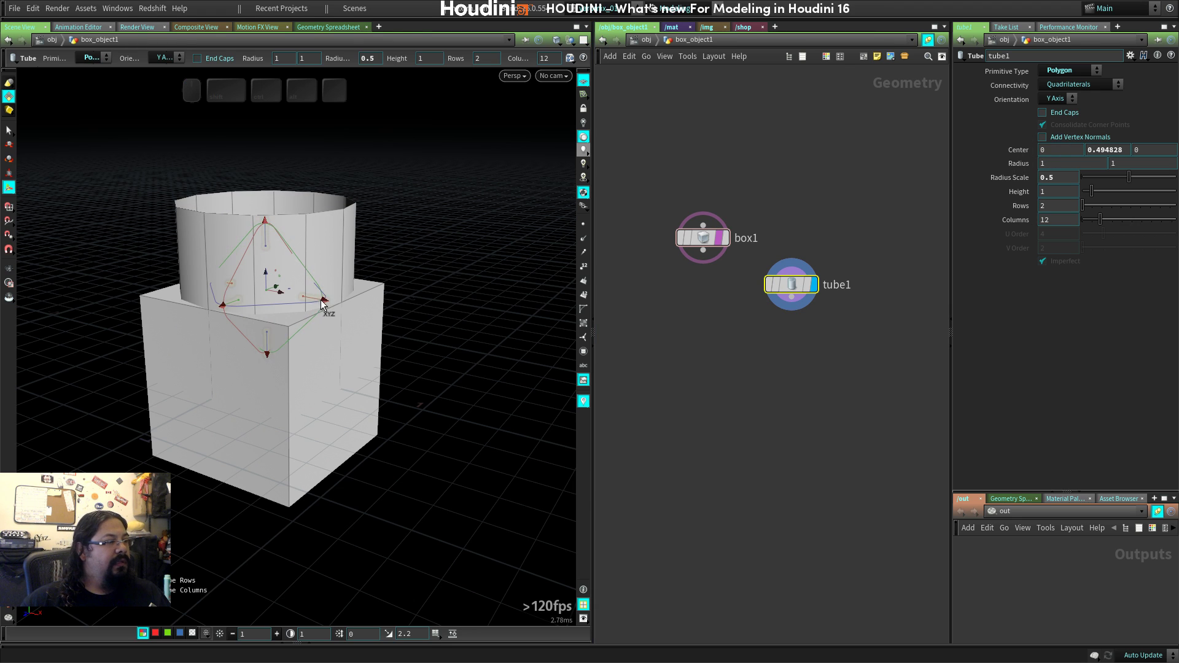
left_click_drag(322, 304, 342, 340)
left_click(1065, 114)
Create a Boolean using all of the tube's polygons as set A and all of the box's polygons as set B.
key("space")
right_click_drag(342, 339, 455, 339)
left_click_drag(455, 340, 416, 323)
key("s")
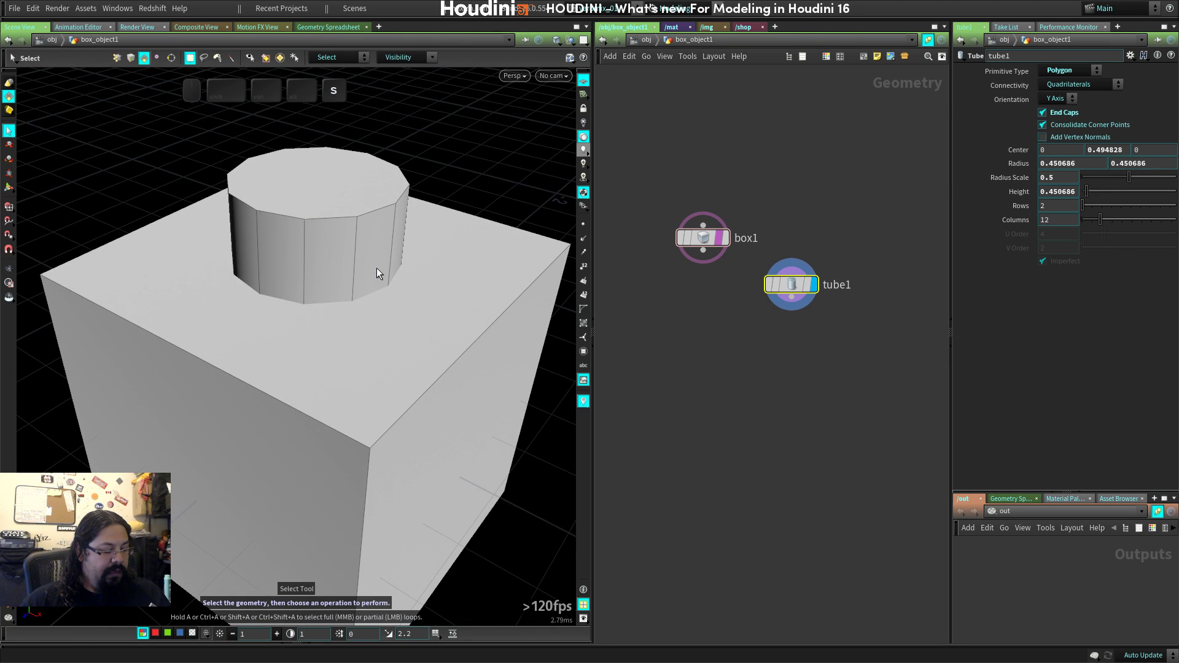
key("4")
double_click(331, 248)
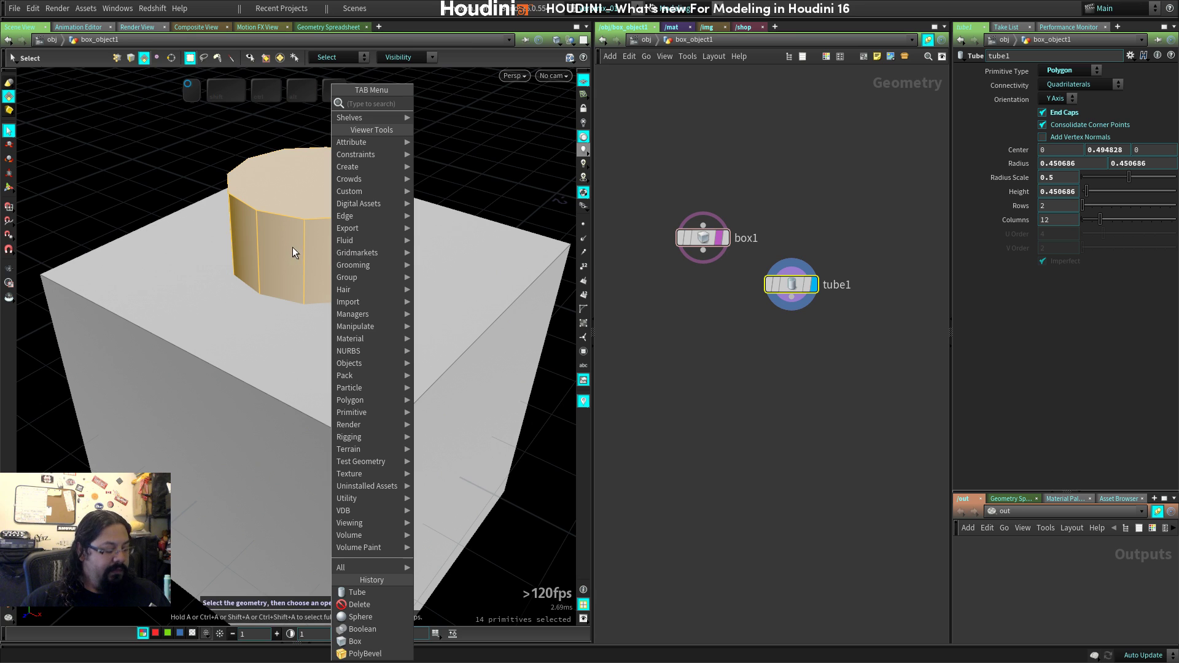
key("Escape")
key("c")
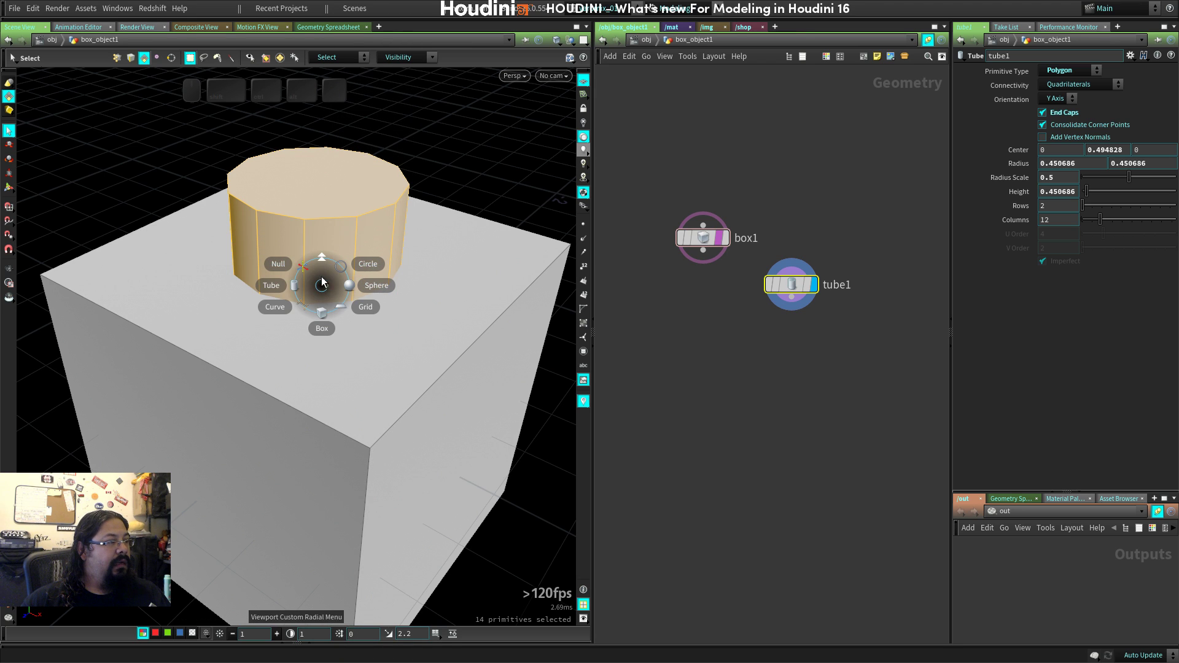
mouse_move(380, 255)
left_click(360, 235)
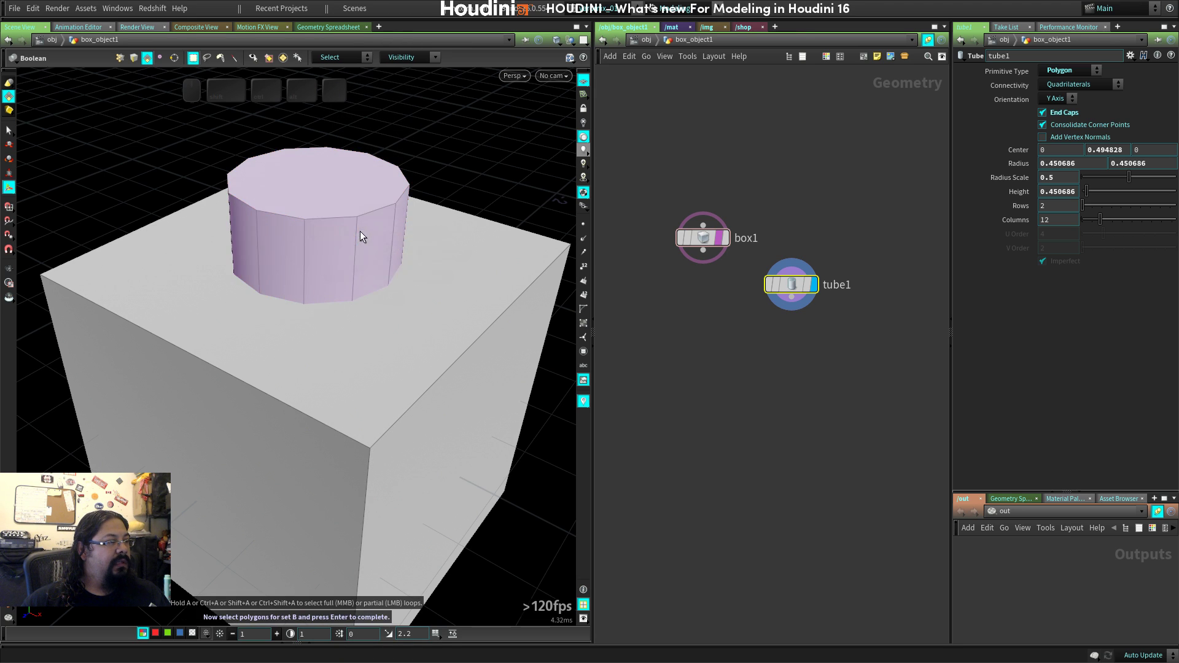
double_click(382, 359)
key("Return")
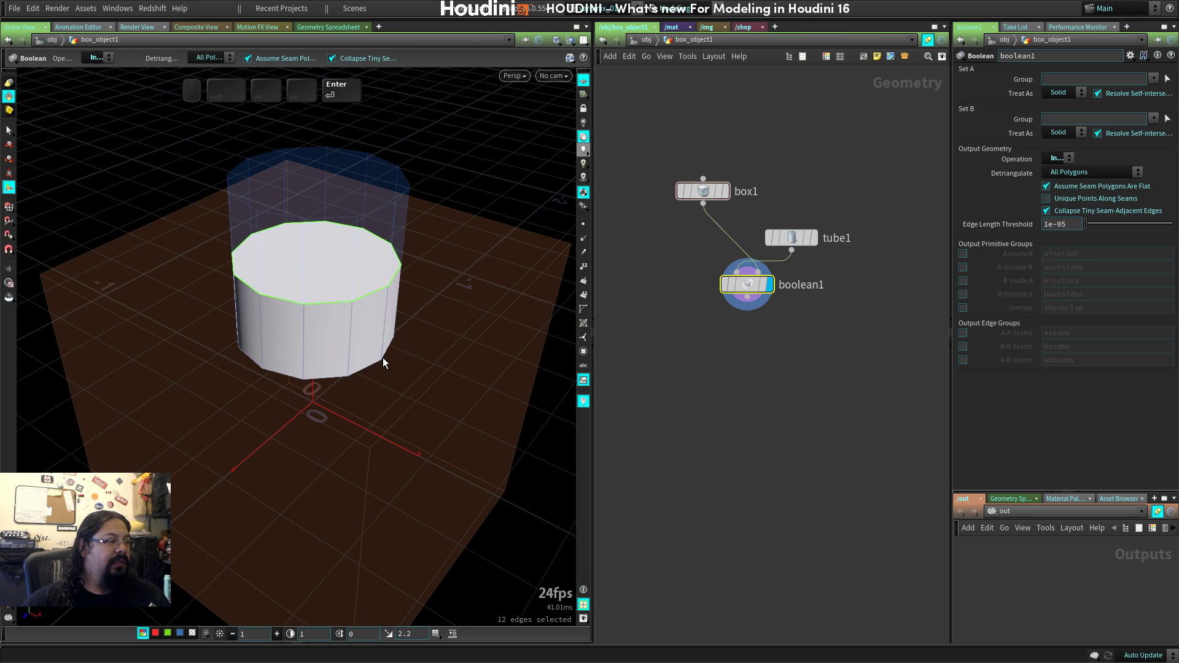
Widen the parameter pane and set the Boolean's operation to Union.
key("space")
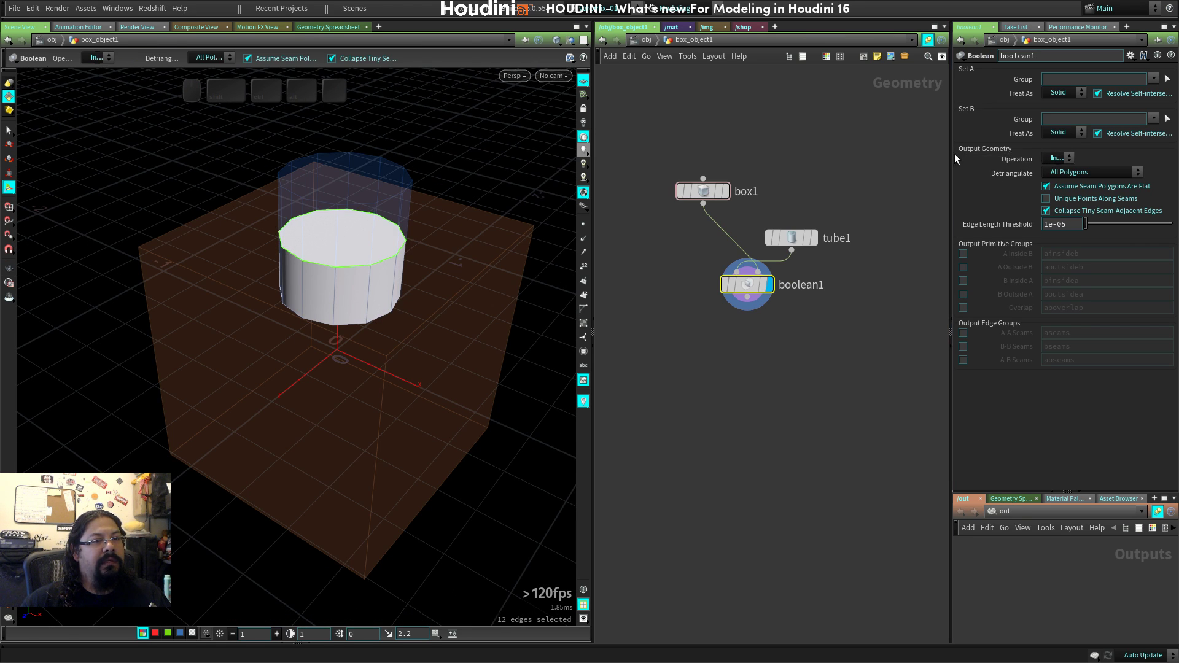
left_click_drag(952, 154, 881, 158)
left_click(1003, 159)
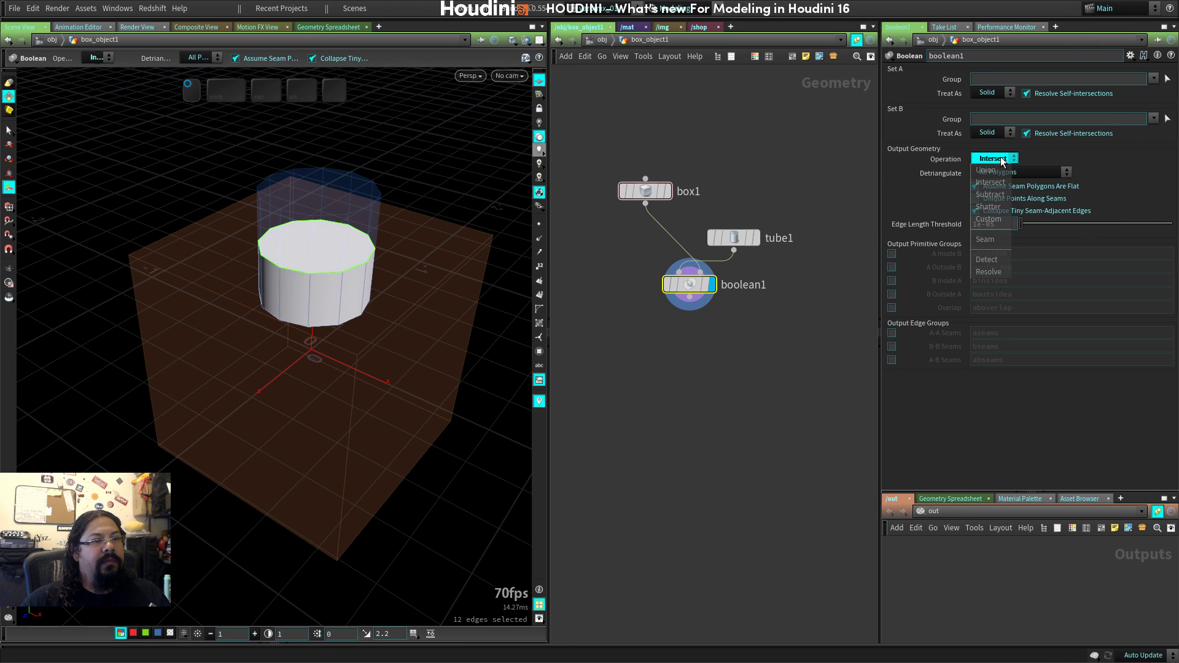
left_click(989, 170)
key("space")
mouse_move(413, 307)
right_mouse_down()
mouse_move(426, 382)
mouse_move(434, 363)
right_mouse_up()
key("w")
mouse_move(377, 330)
right_mouse_down()
mouse_move(384, 304)
mouse_move(400, 371)
mouse_move(392, 321)
mouse_move(389, 356)
mouse_move(269, 307)
right_mouse_up()
key("w")
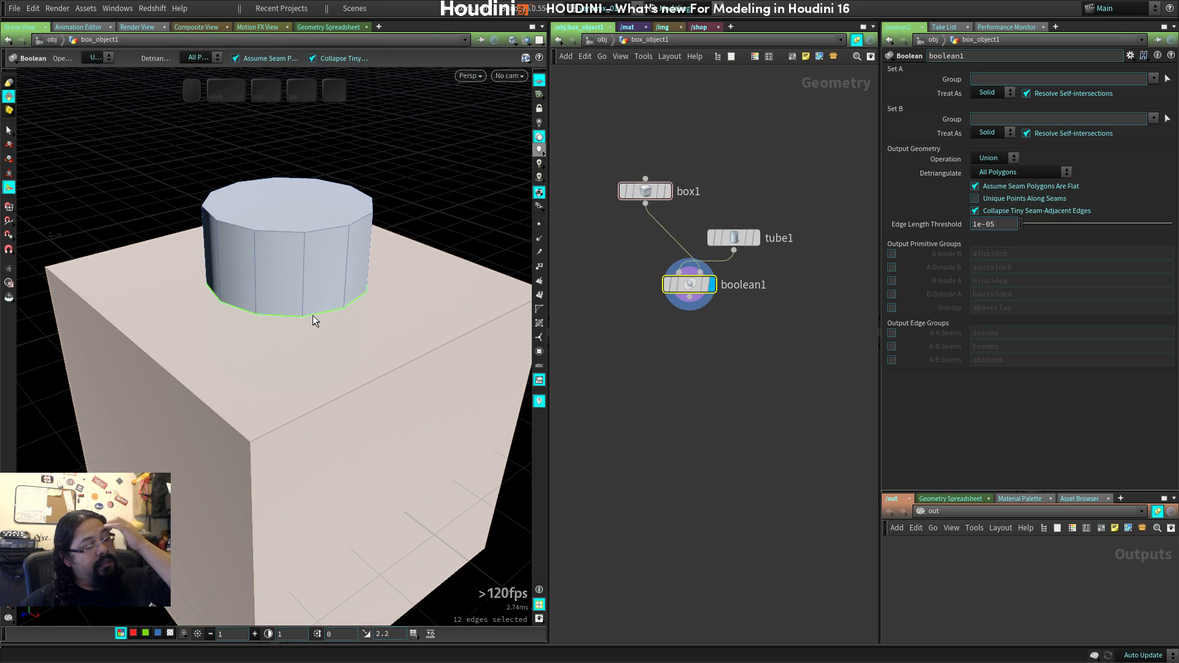
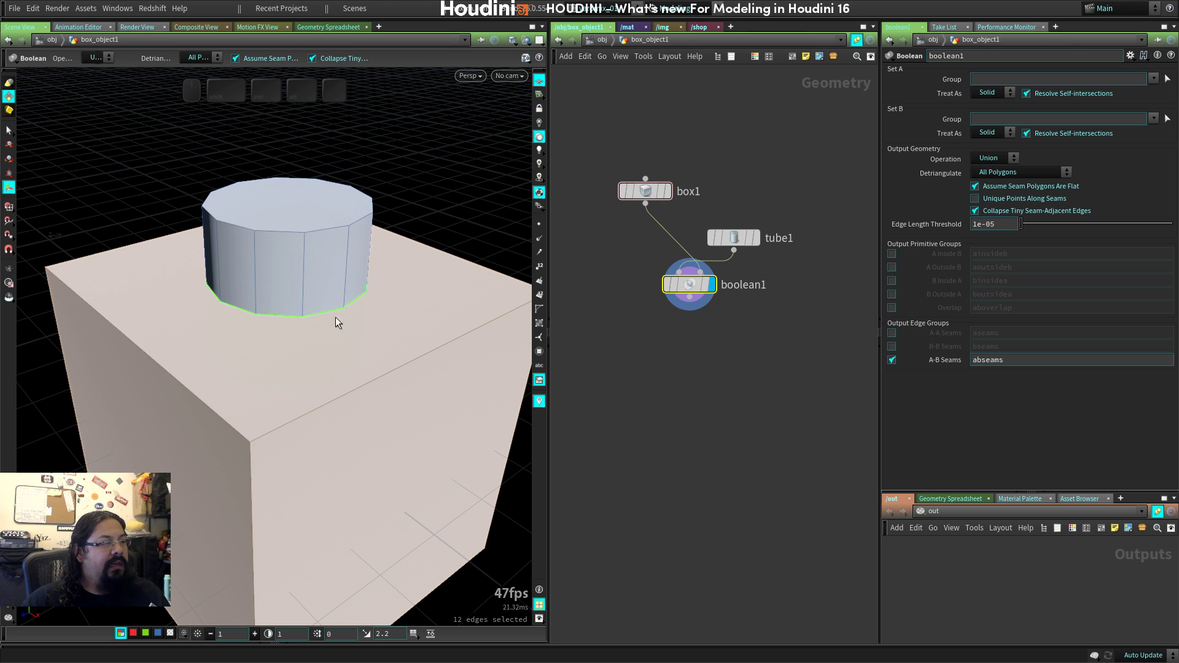
Add a PolyBevel node after the Boolean node and display its result.
left_click(693, 301)
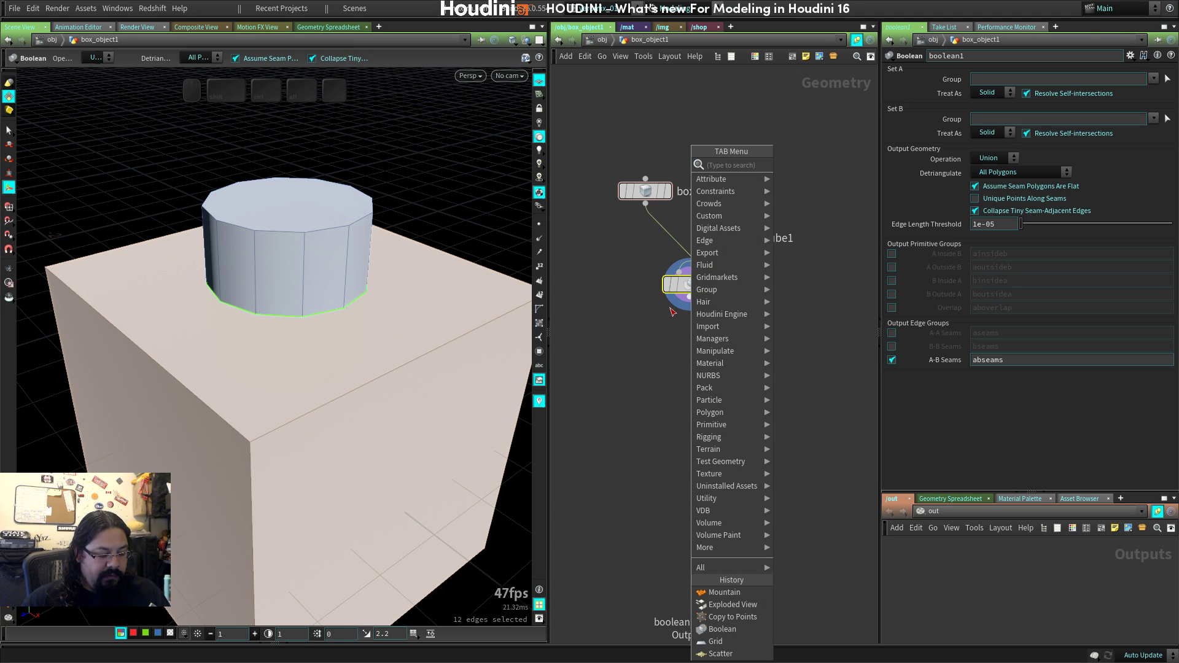
type("be")
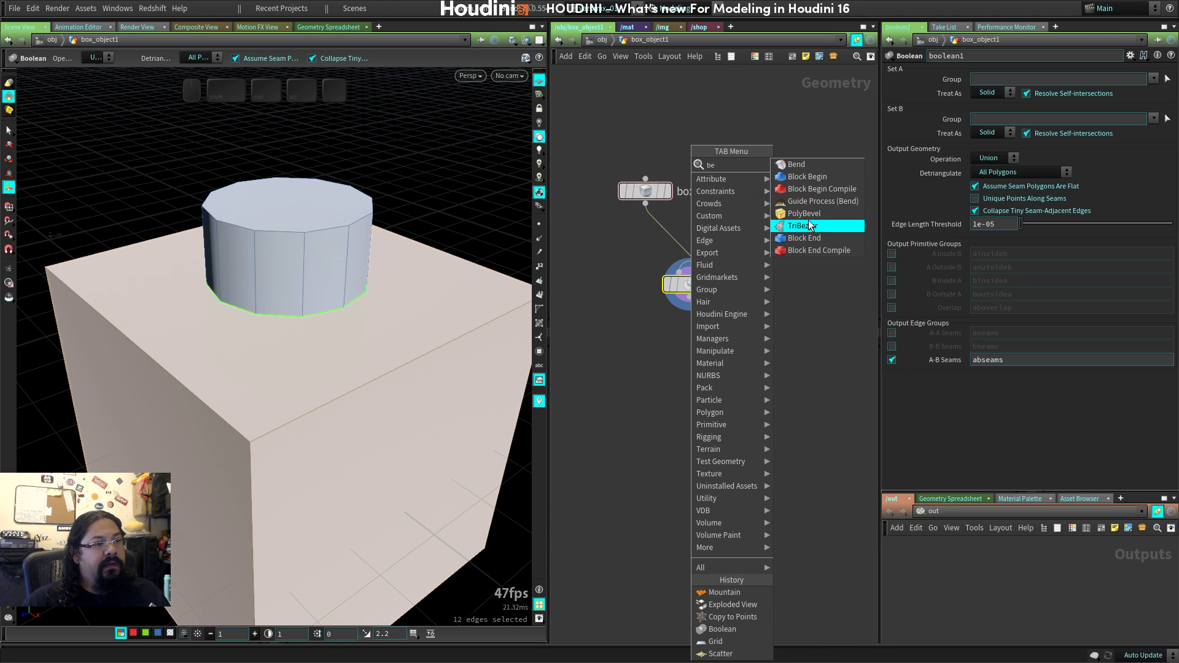
left_click(805, 213)
left_click(687, 336)
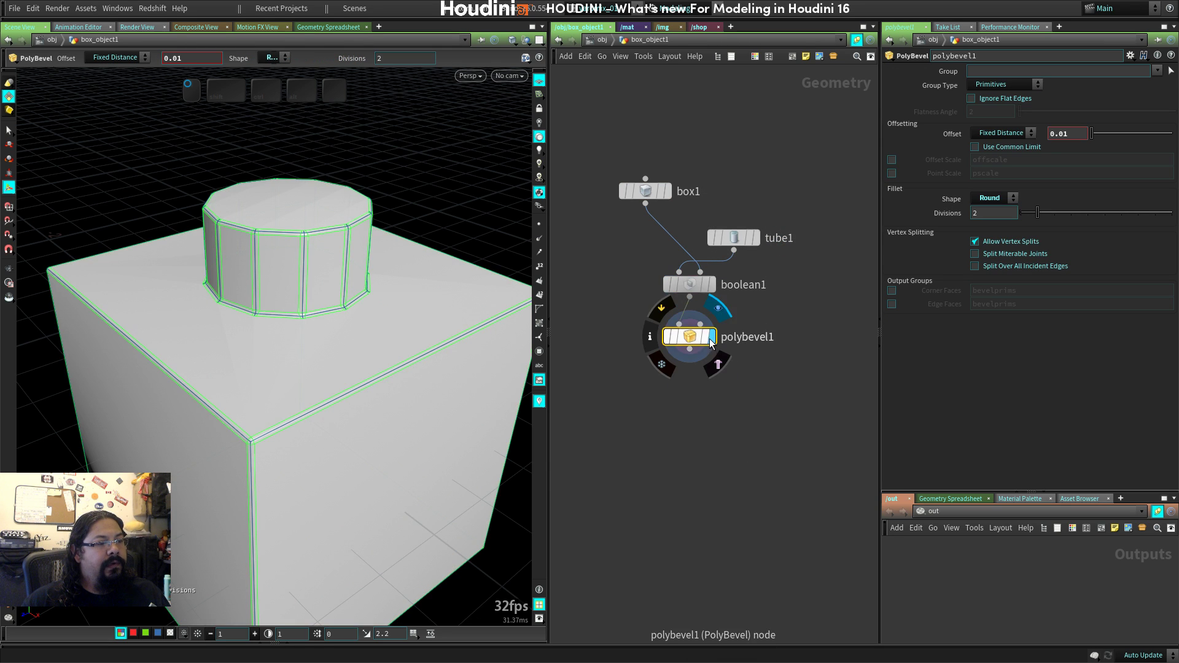
left_click_drag(344, 288, 259, 301)
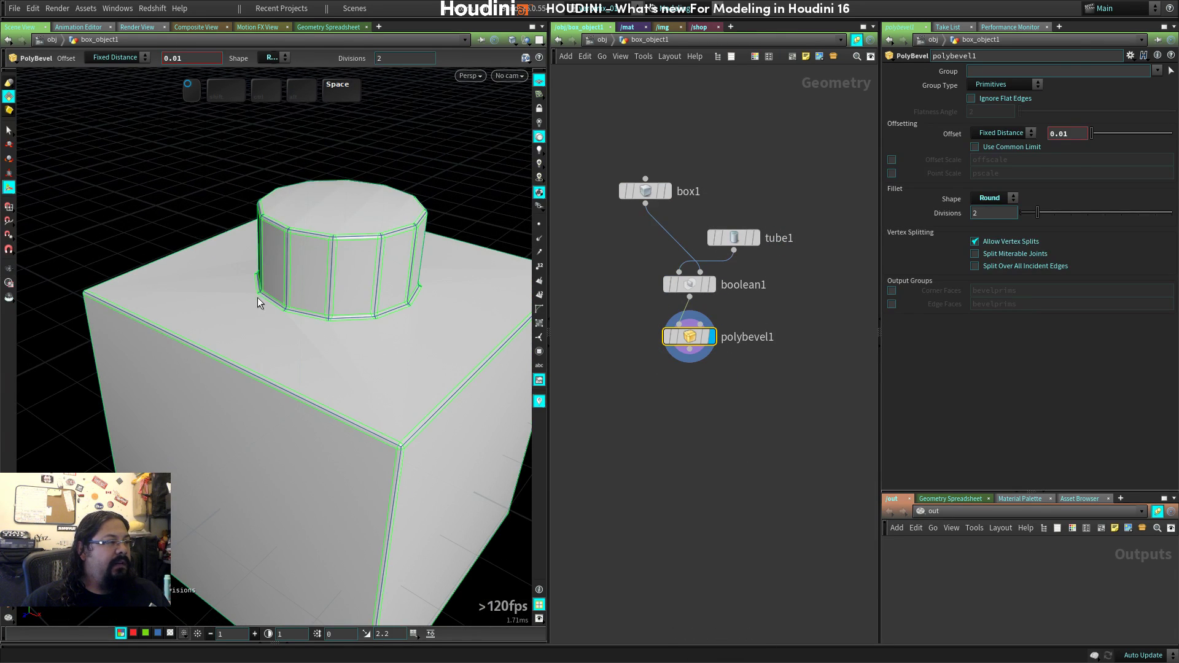
Limit the PolyBevel to the abseams group and inspect the beveled seam around the tube's base.
left_click(1157, 71)
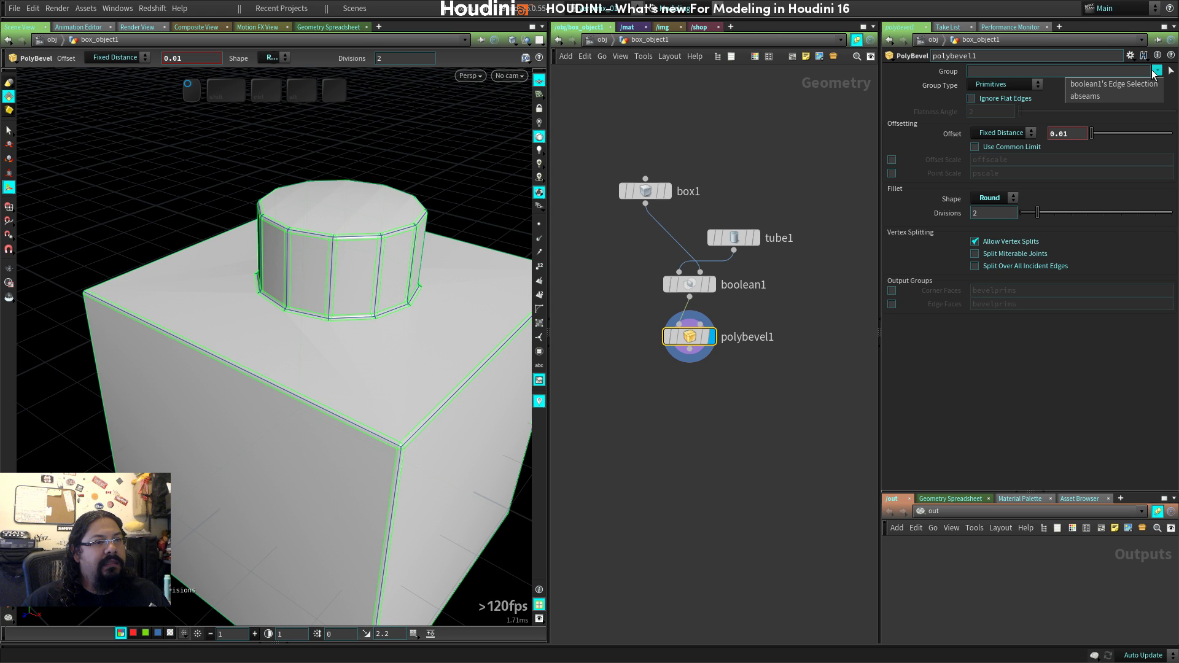
left_click(1104, 97)
left_click_drag(369, 427, 351, 298)
right_click_drag(342, 330, 345, 411)
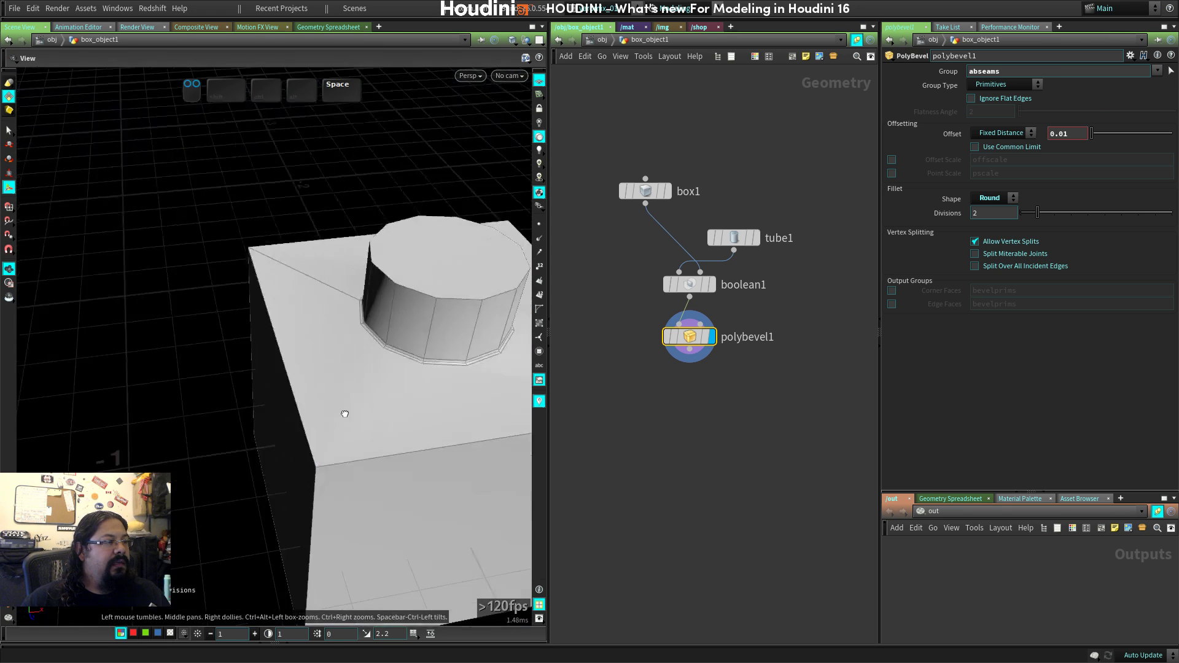
left_click_drag(345, 411, 328, 438)
right_click_drag(327, 437, 351, 404)
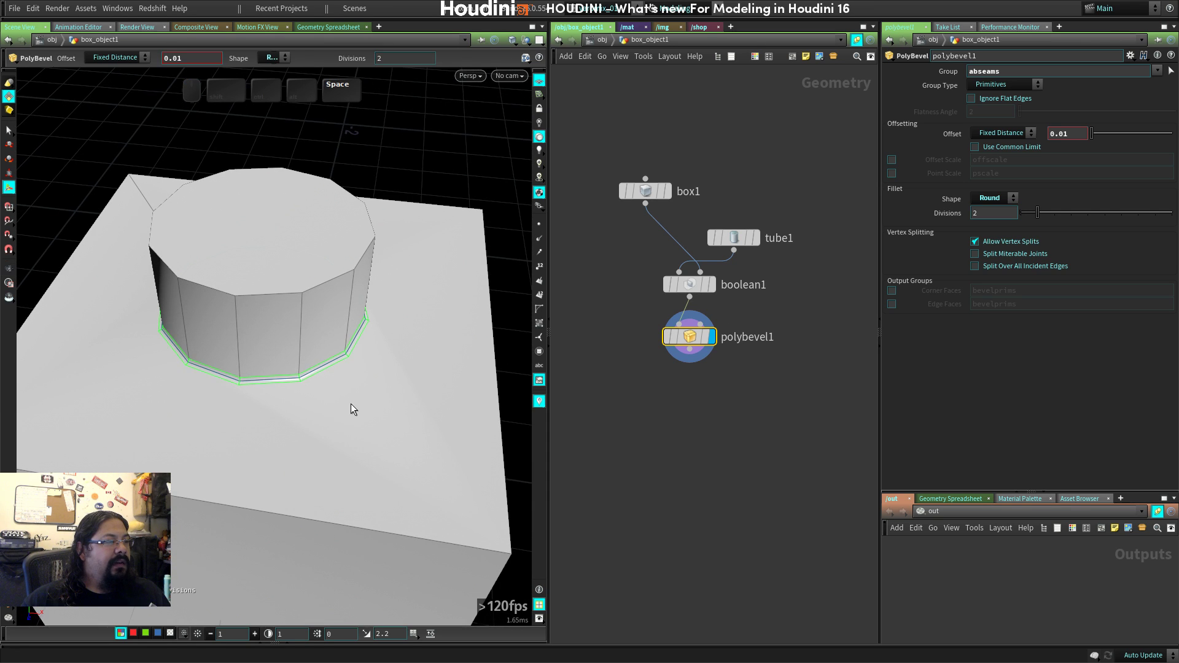
left_click_drag(351, 403, 385, 356)
right_click_drag(385, 355, 353, 361)
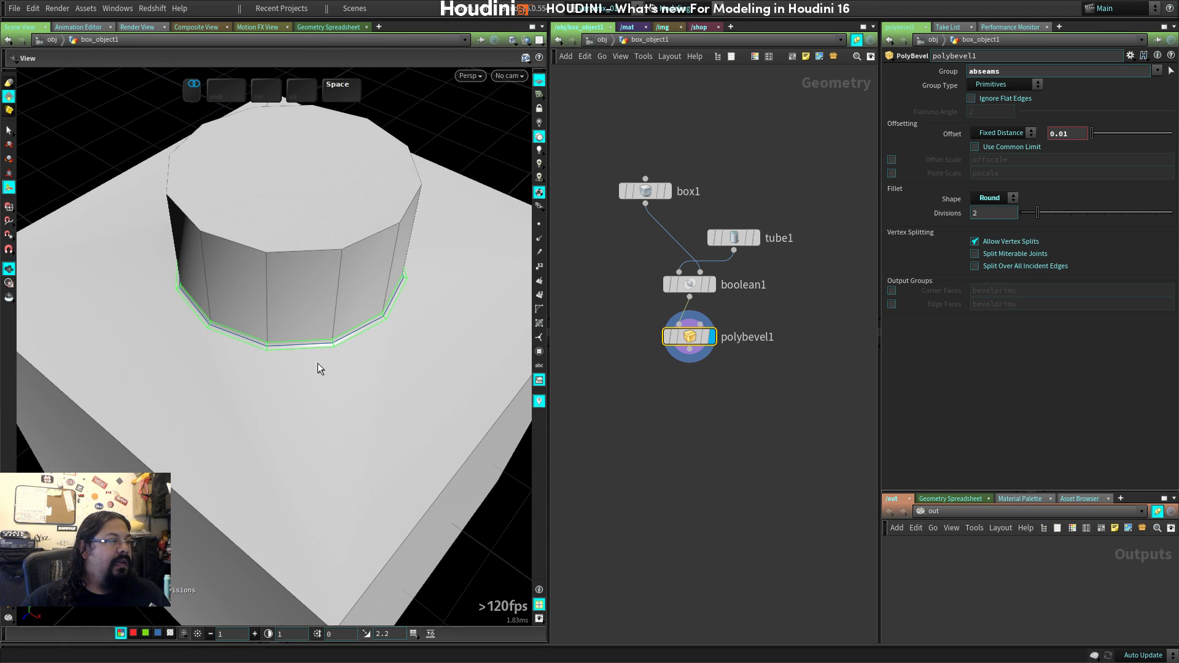
Spread the tube and box nodes apart, and shift the tube to about 0.48 in Z with its radius scaled to about 0.57.
left_click(735, 239)
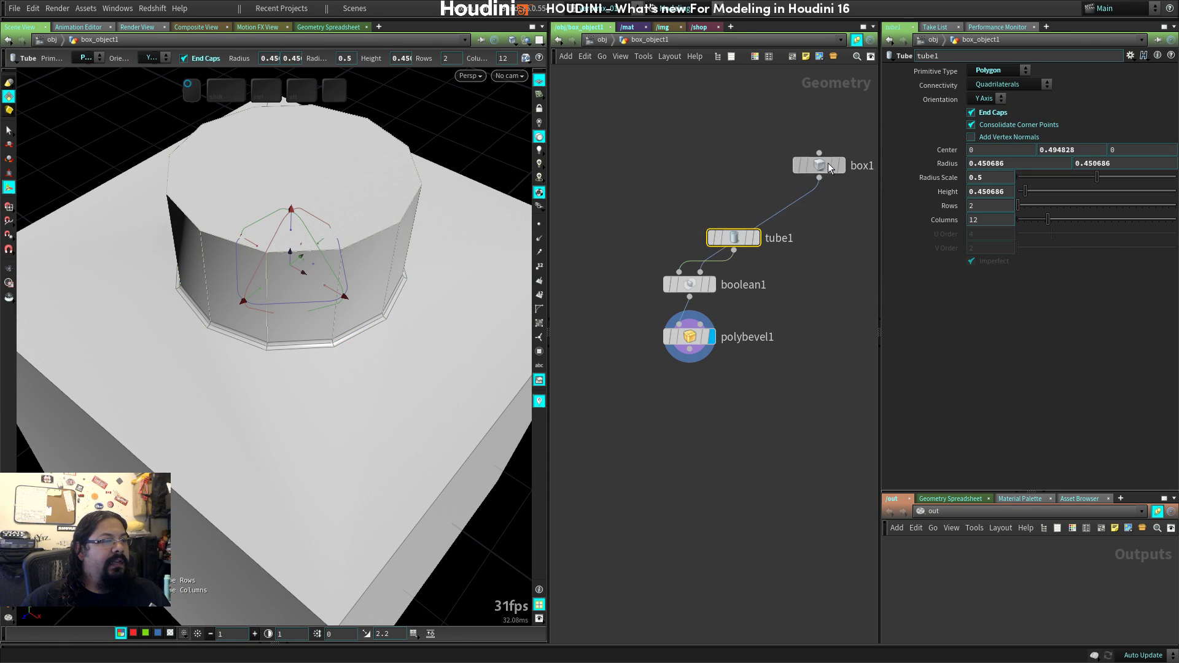
left_click_drag(732, 248, 648, 192)
left_click_drag(301, 257, 345, 317)
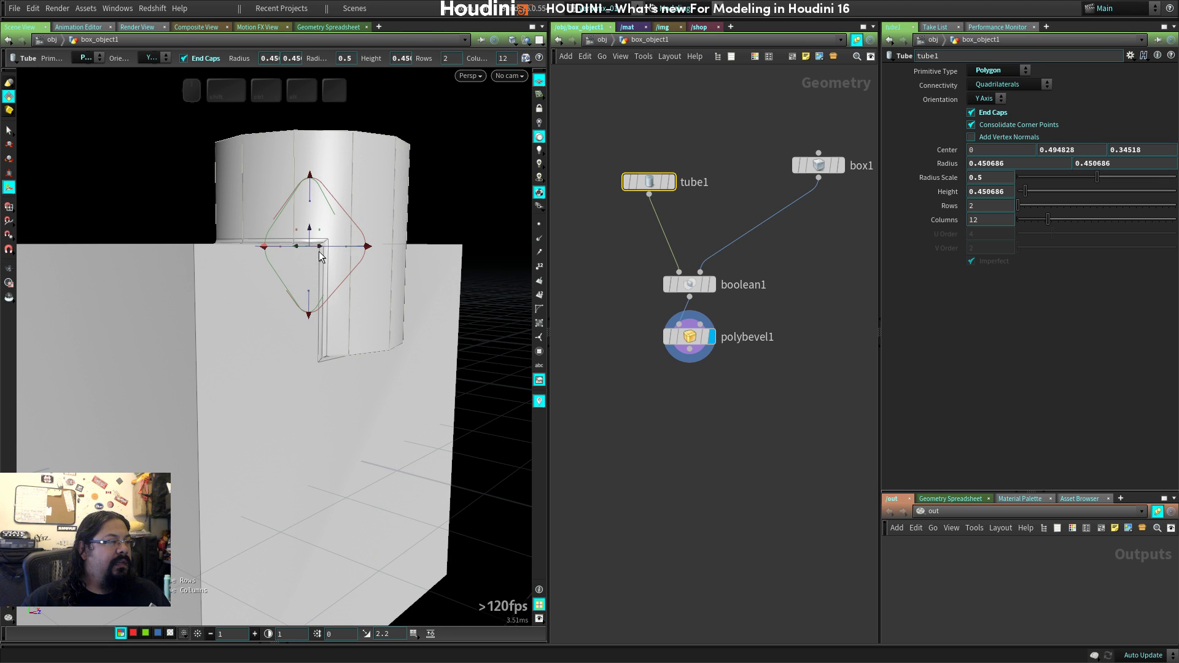
mouse_move(319, 252)
left_mouse_down()
mouse_move(342, 253)
mouse_move(313, 249)
left_mouse_up()
left_click_drag(377, 272, 286, 462)
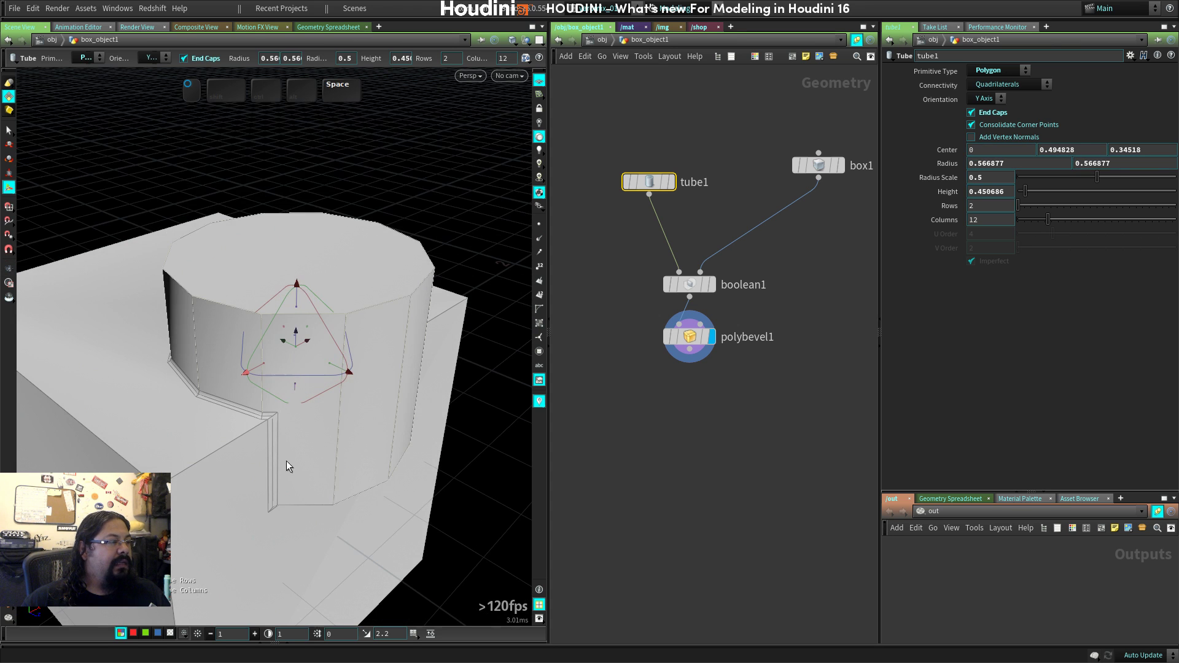
left_click_drag(298, 352, 320, 386)
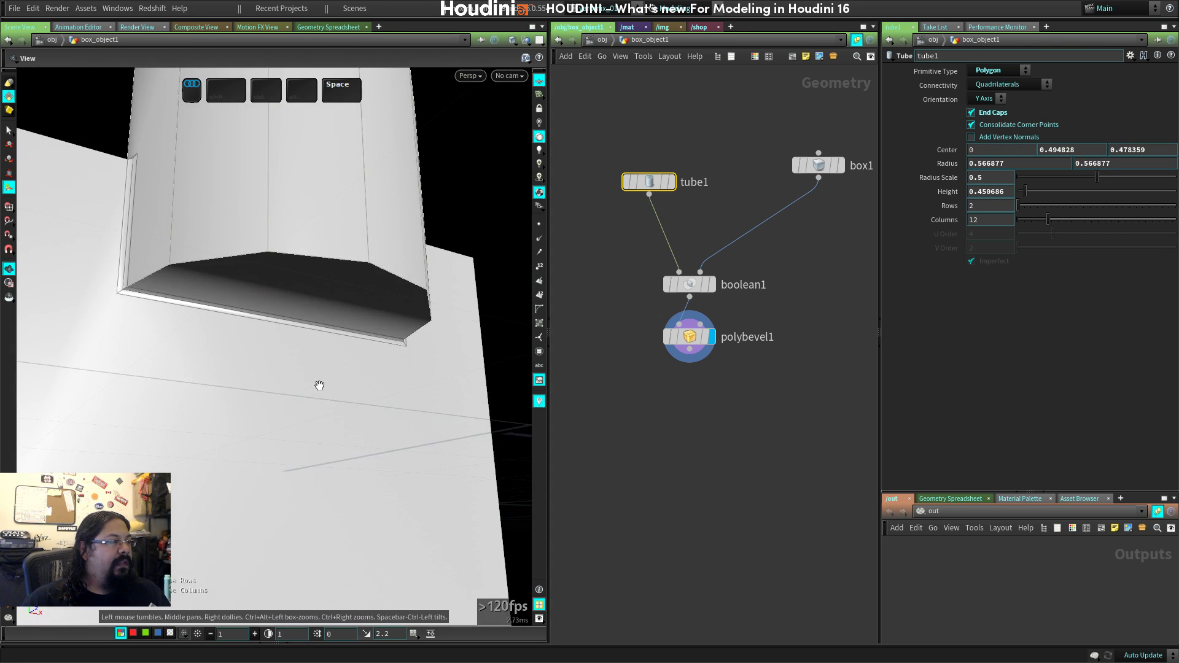
left_click_drag(229, 358, 320, 344)
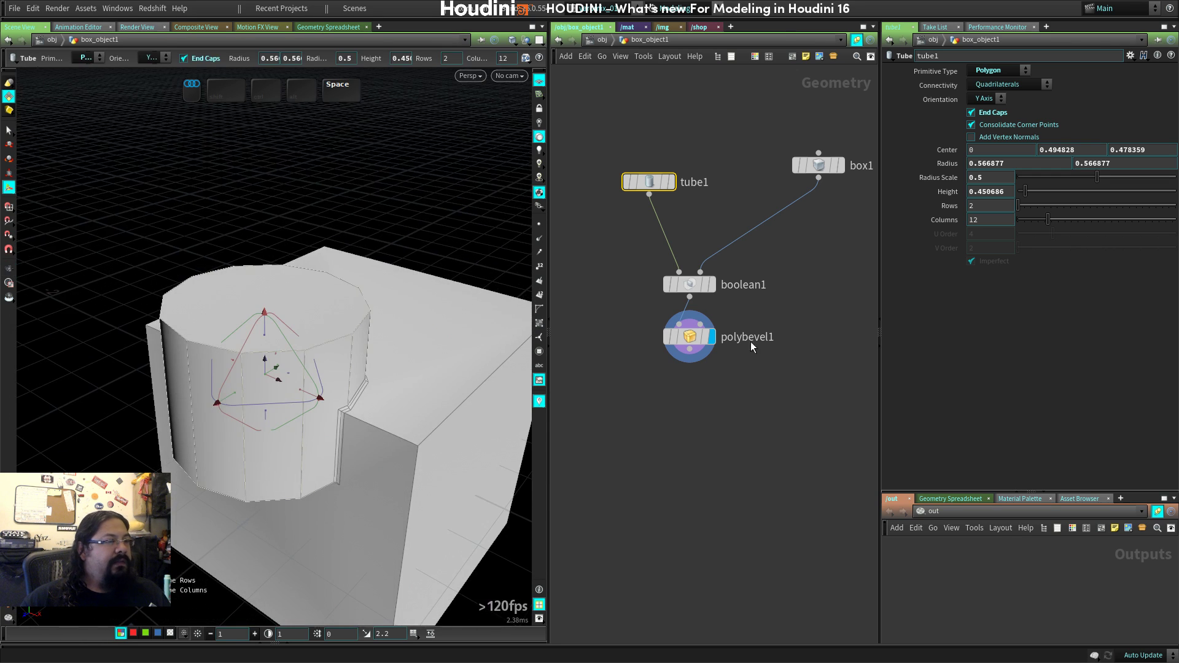
Switch the Boolean's operation to Subtract with B - A so the tube is cut out of the box.
left_click(694, 286)
left_click(990, 133)
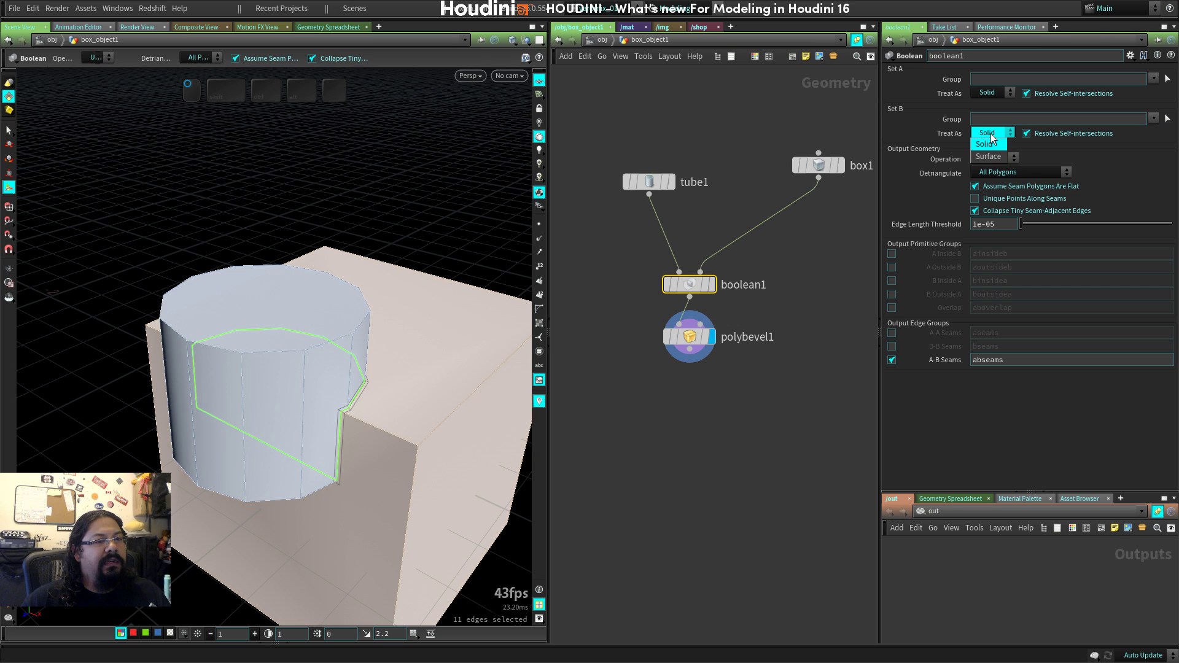
left_click(989, 142)
left_click(996, 160)
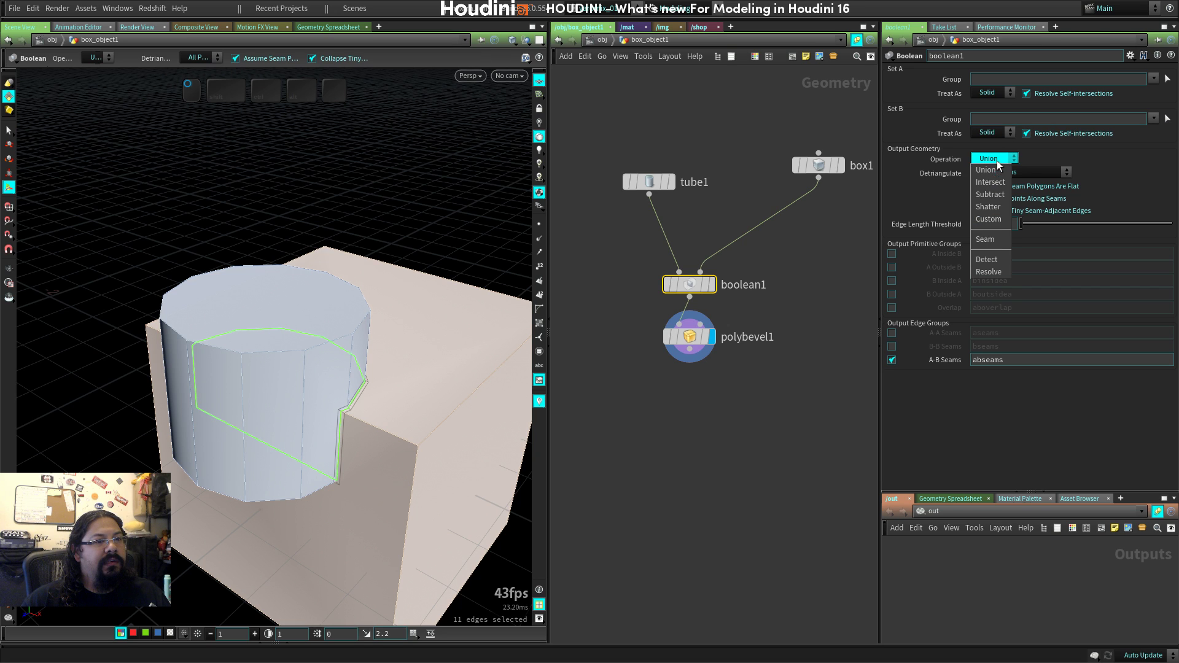
left_click(997, 195)
left_click(1000, 153)
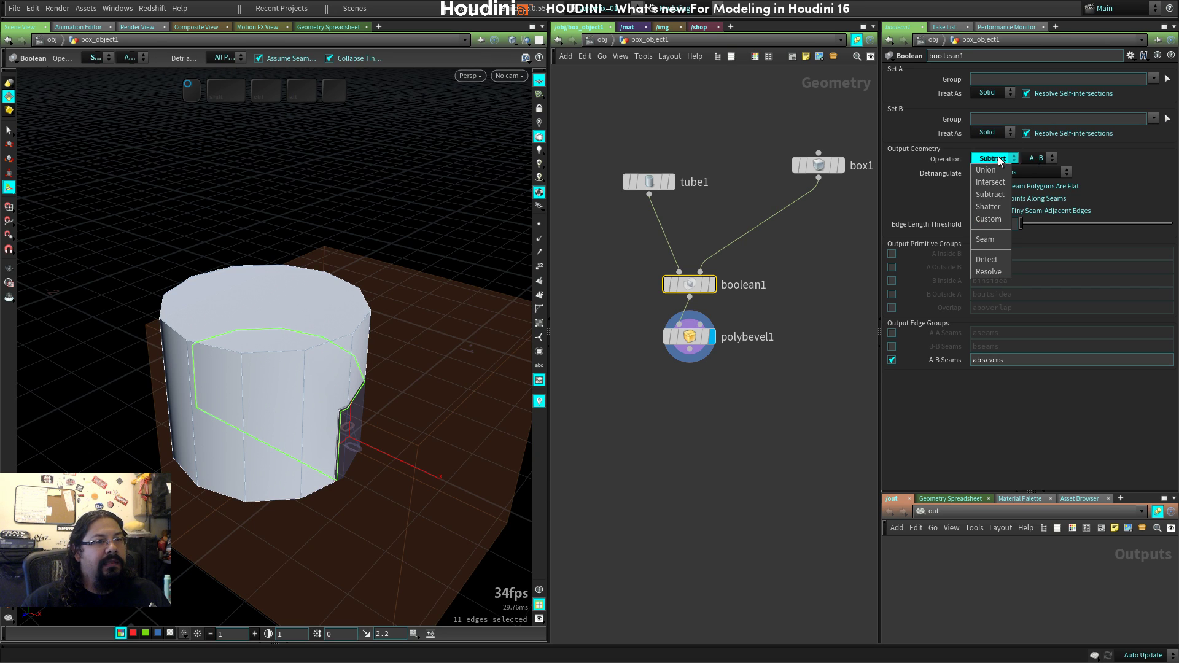
left_click(1037, 158)
key("space")
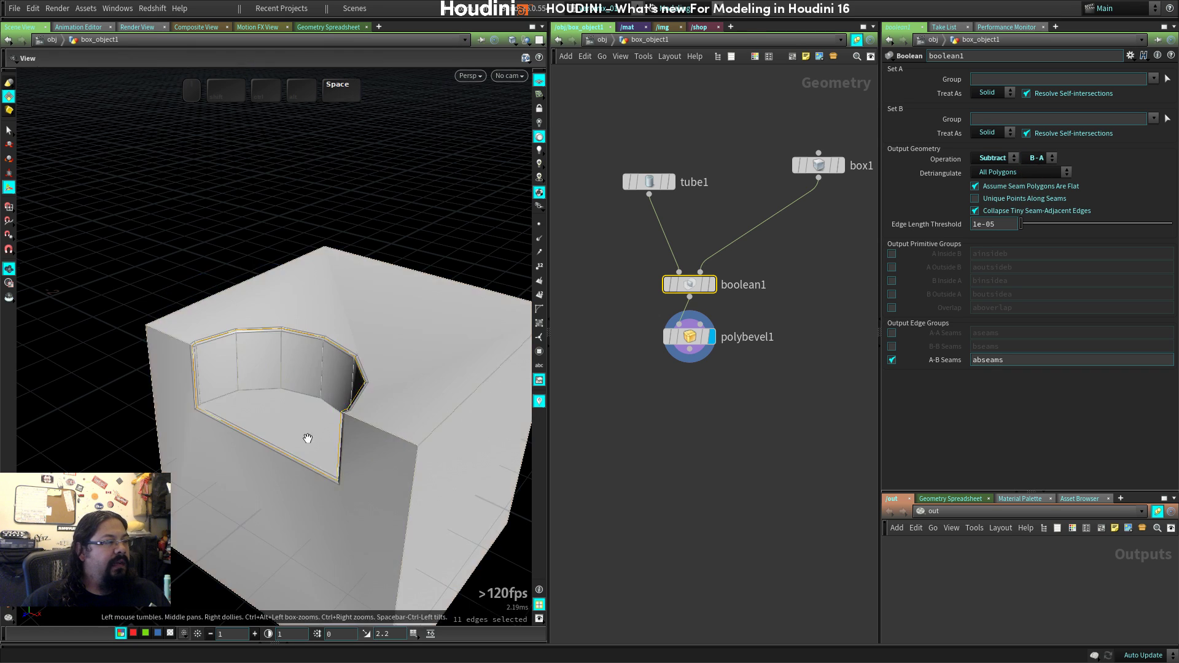
left_click_drag(308, 437, 361, 369)
right_click_drag(360, 368, 422, 392)
mouse_move(421, 393)
left_mouse_down()
mouse_move(374, 412)
mouse_move(364, 251)
left_mouse_up()
key("Return")
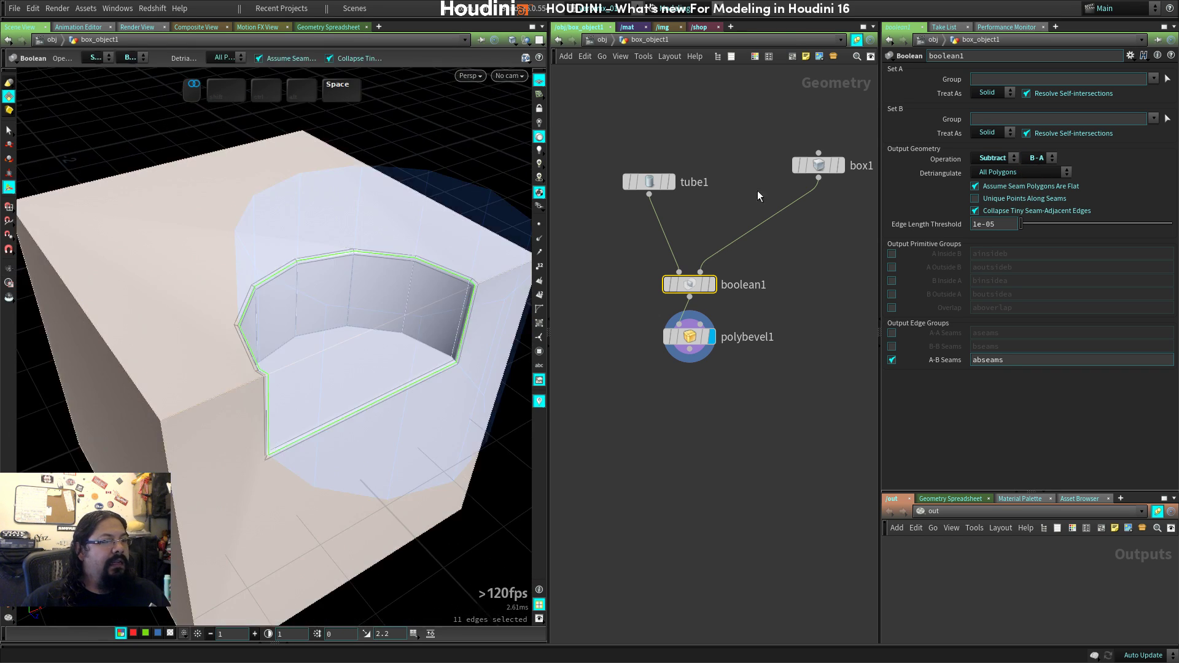
Move the cutting tube back to the middle of the box, lowering its center to about 0.44 in Y.
left_click(799, 169)
left_click(650, 188)
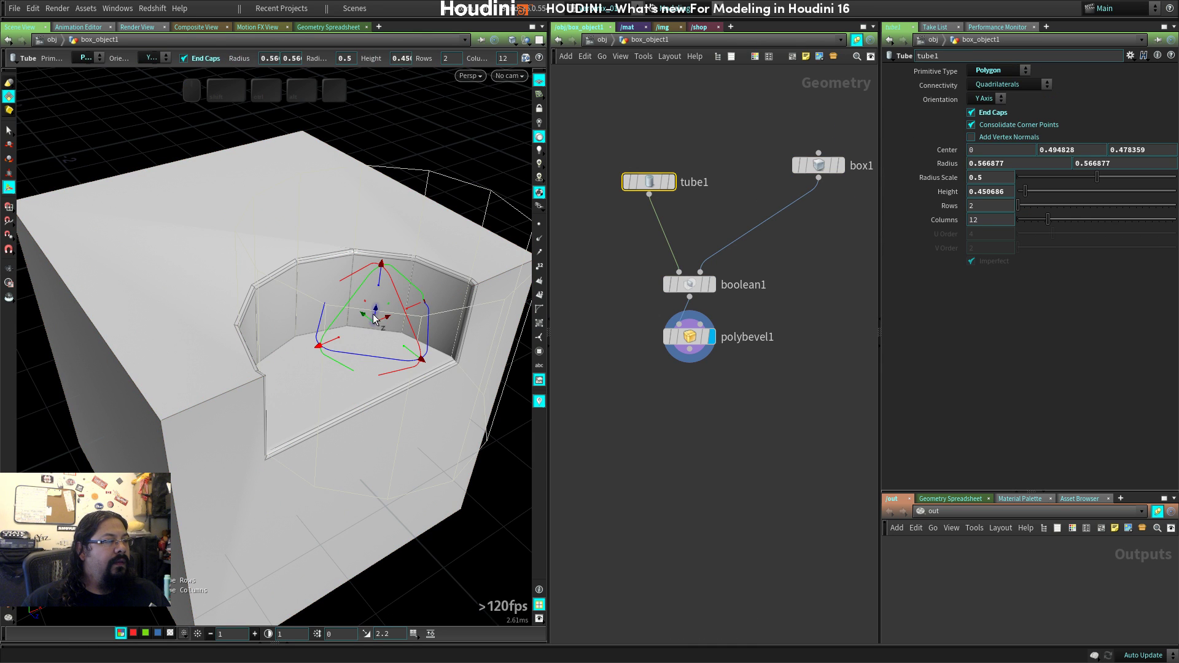
left_click_drag(374, 316, 297, 340)
key("space")
key("space")
key("space")
right_click_drag(297, 340, 240, 307)
left_click_drag(240, 307, 186, 389)
key("space")
right_click_drag(186, 388, 407, 464)
left_click_drag(406, 463, 329, 433)
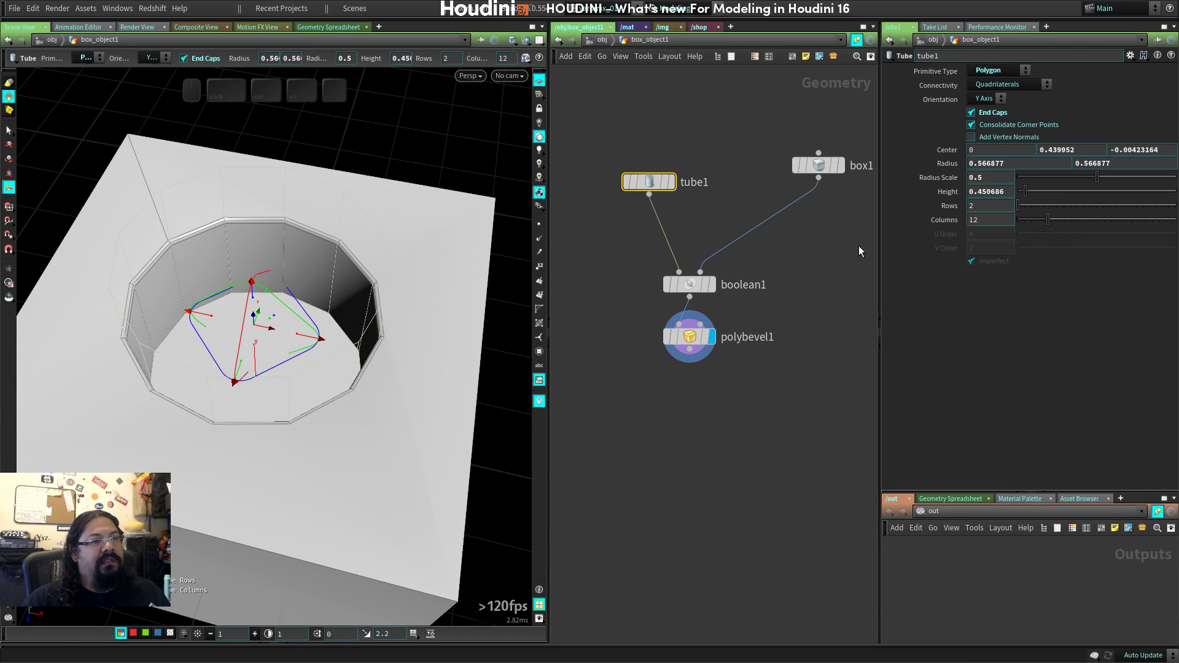
Reset the tube's Z center to 0 and raise its Y center to about 0.52.
middle_click(1134, 150, "ctrl")
key("space")
left_click_drag(340, 372, 217, 364)
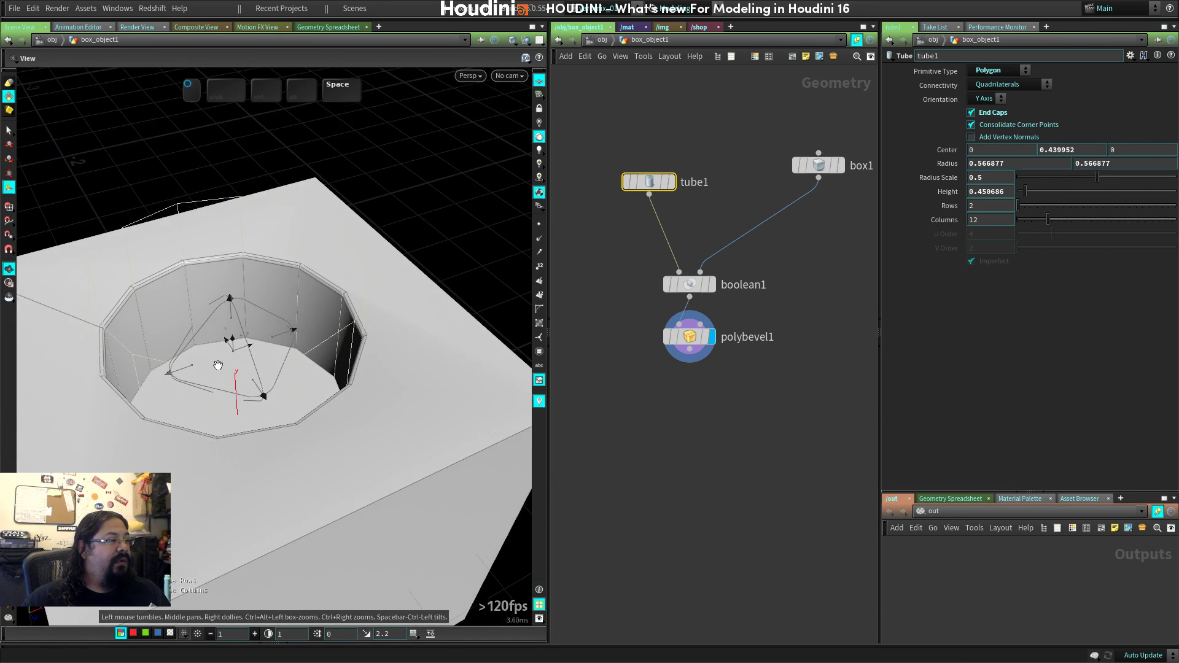
right_click_drag(218, 364, 453, 340)
left_click_drag(318, 326, 321, 271, "shift")
Examine the beveled rim of the circular recess and the node network that produces it.
key("space")
right_click_drag(321, 270, 321, 359)
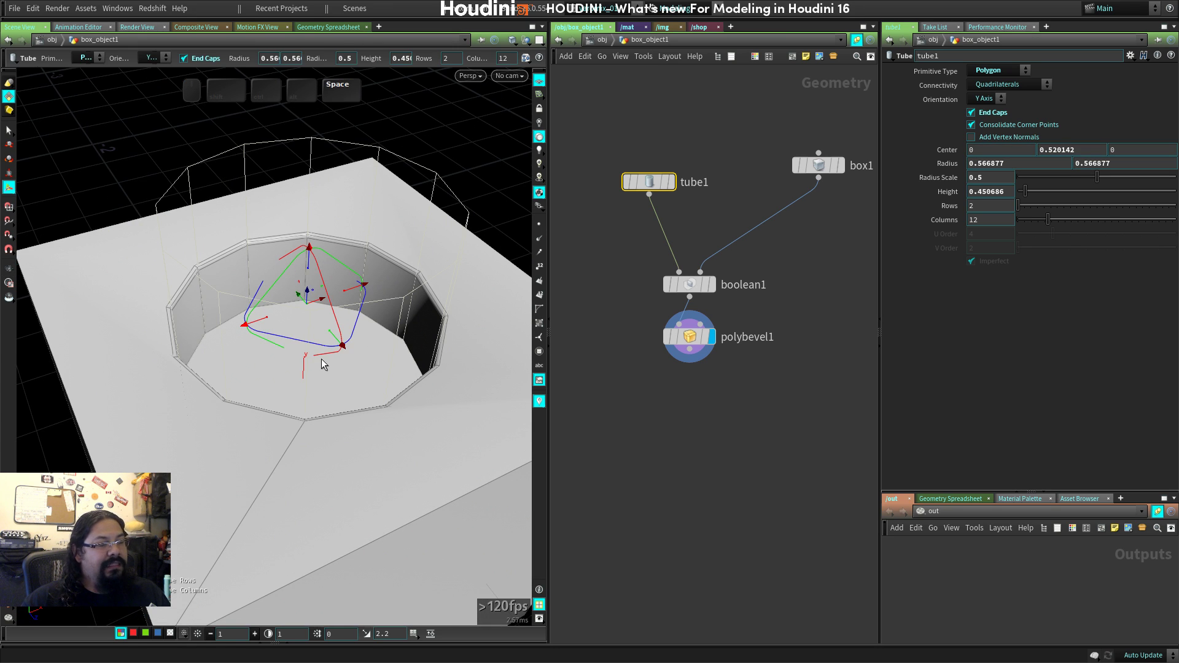
key("space")
left_click_drag(374, 344, 375, 362)
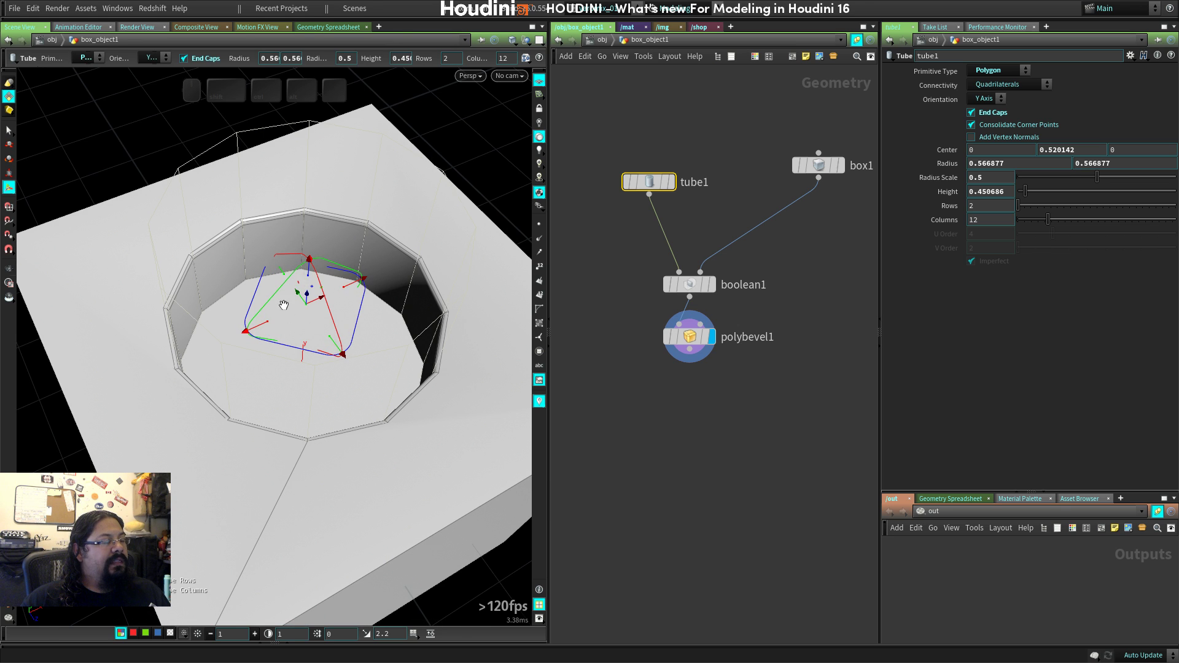
key("space")
left_click_drag(283, 305, 312, 275)
left_click_drag(407, 366, 387, 333)
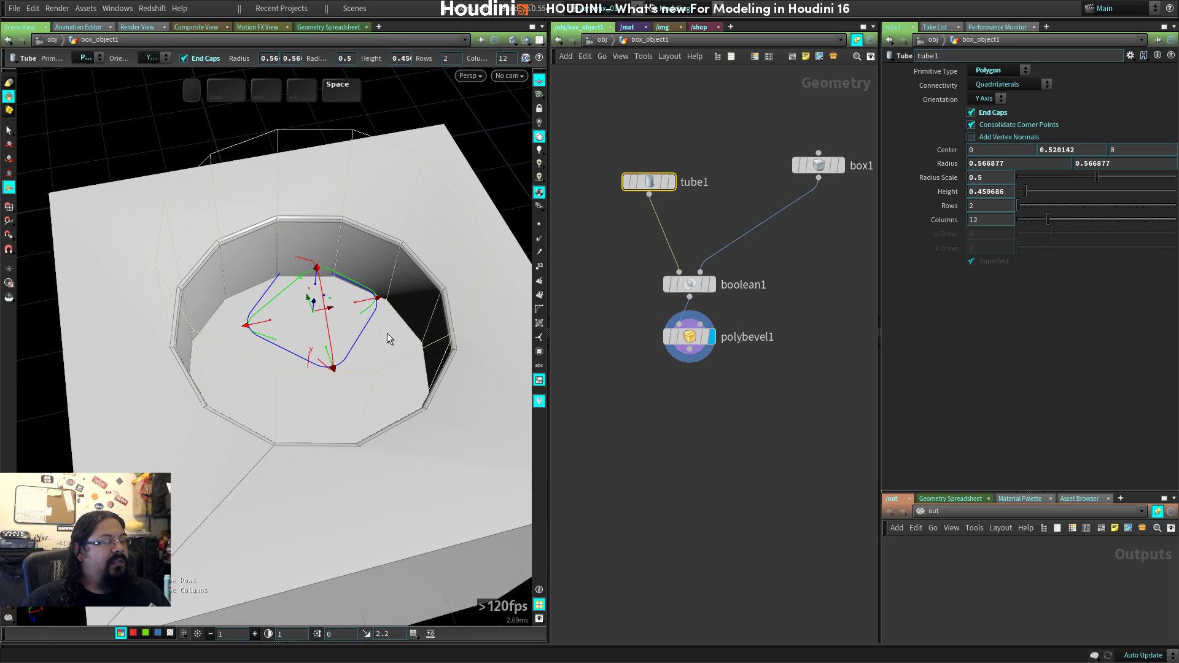
middle_click_drag(851, 191, 787, 247)
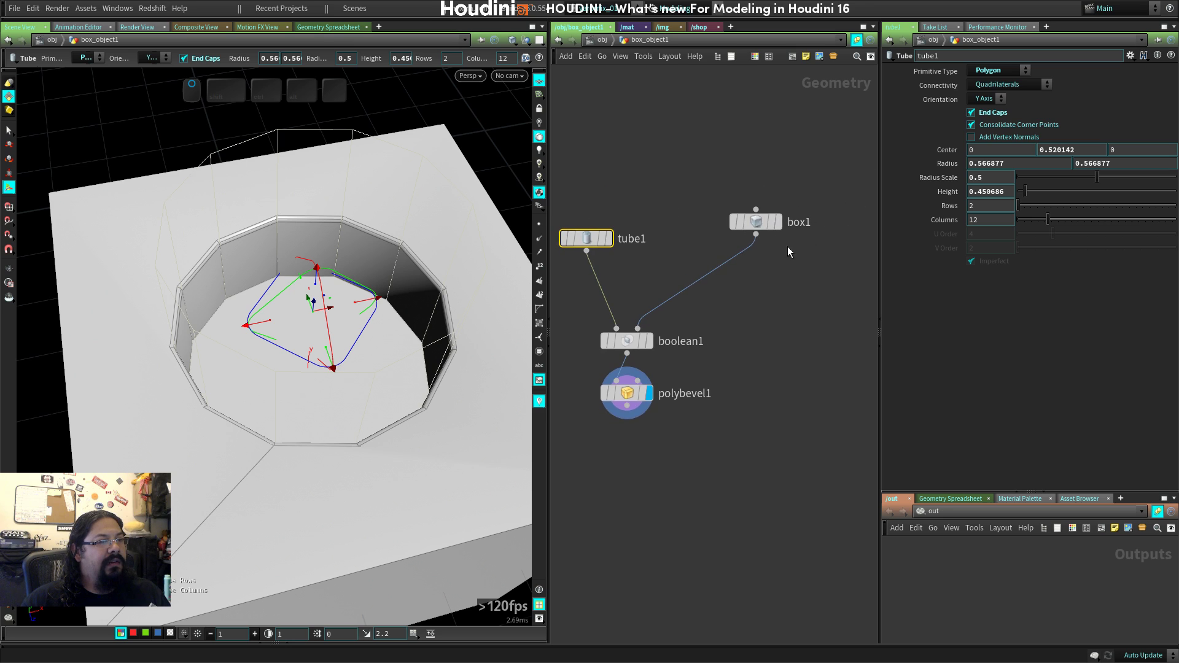
middle_click_drag(686, 253, 758, 240)
mouse_move(656, 229)
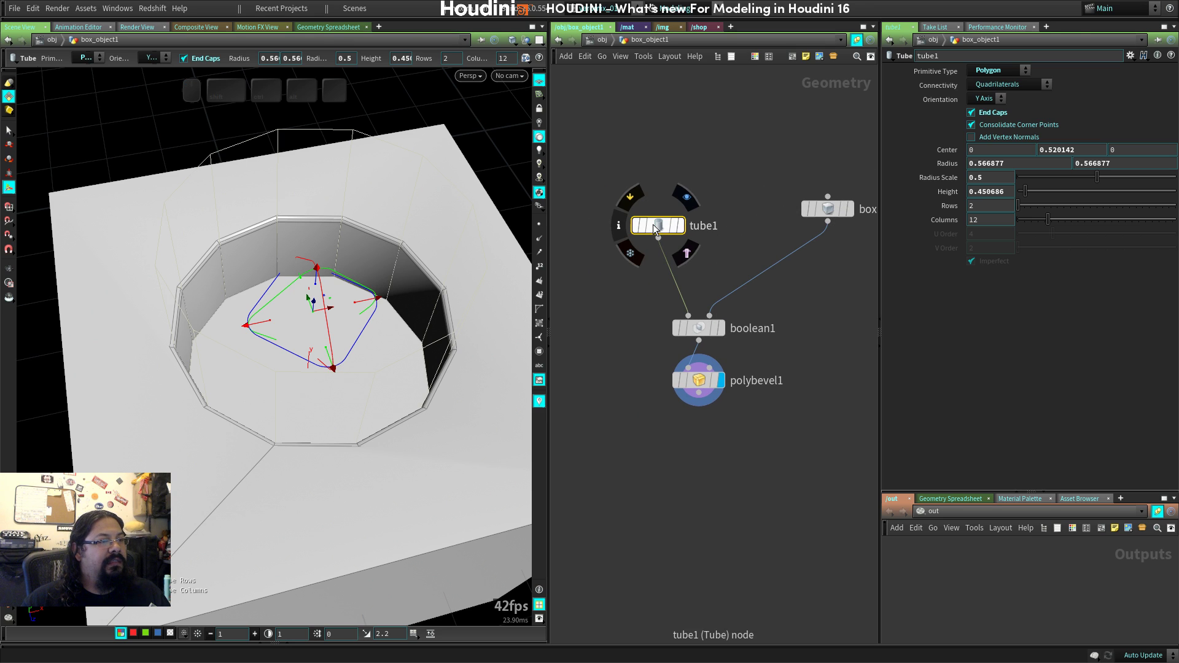
Display the tube node on its own instead of the final bevelled Boolean result.
key("Tab")
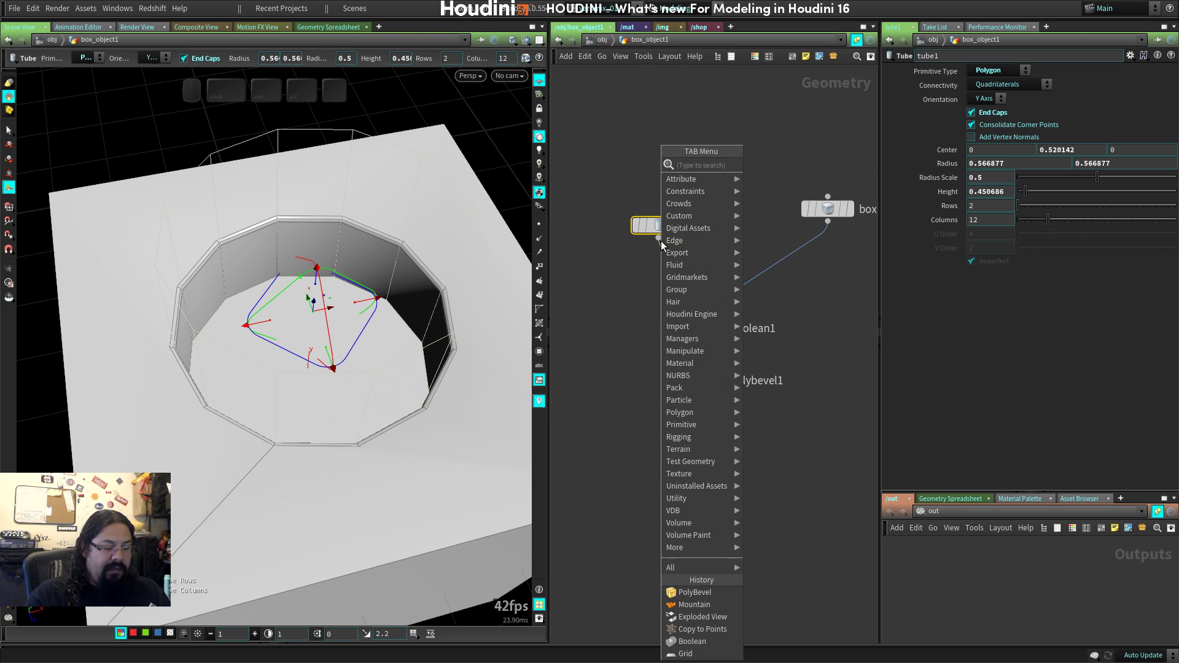
key("Escape")
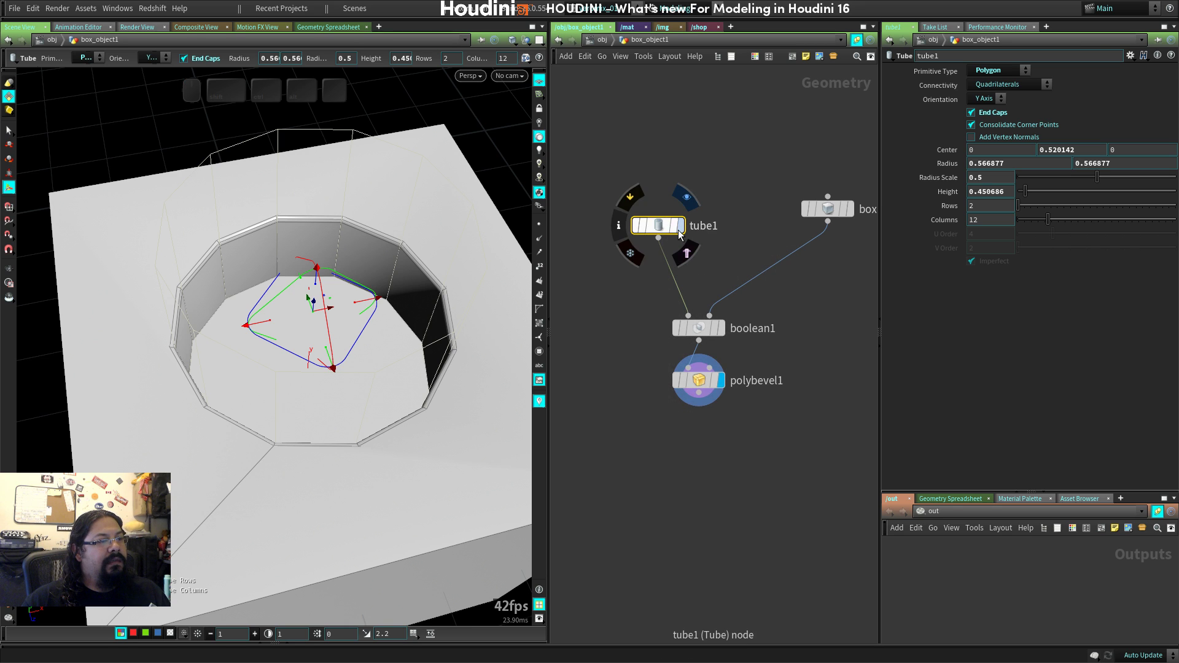
left_click(680, 225)
left_click_drag(361, 382, 369, 362)
Select the tube's top and bottom cap faces and bevel them with a PolyBevel inserted before the Boolean.
key("s")
key("3")
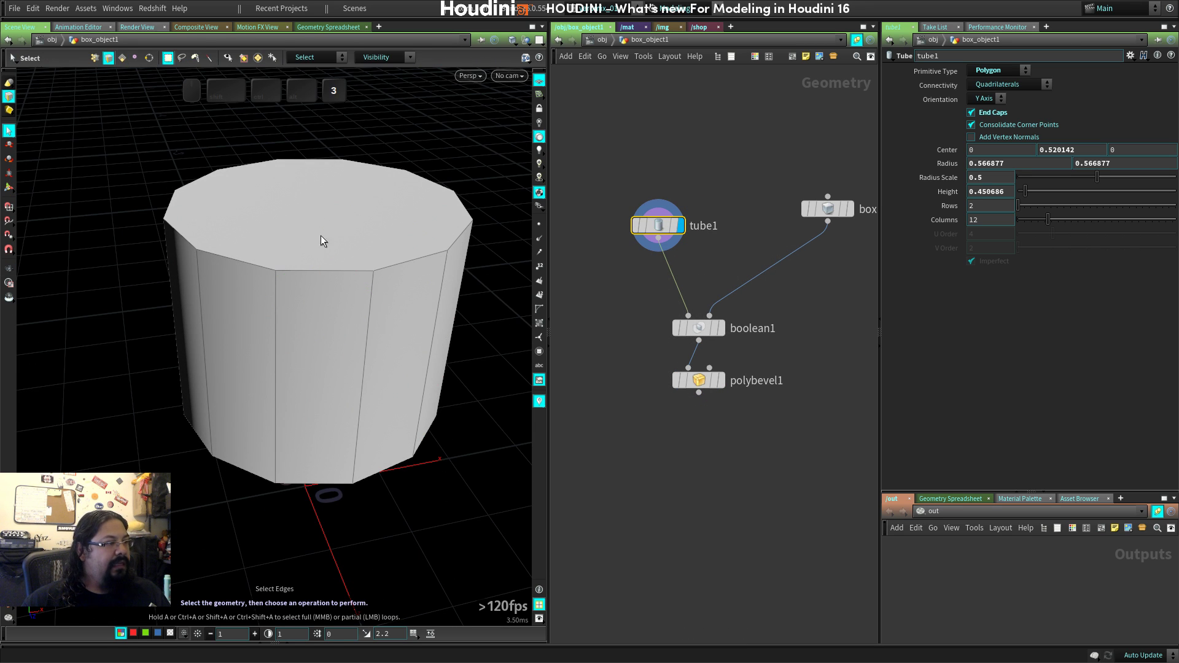
key("1")
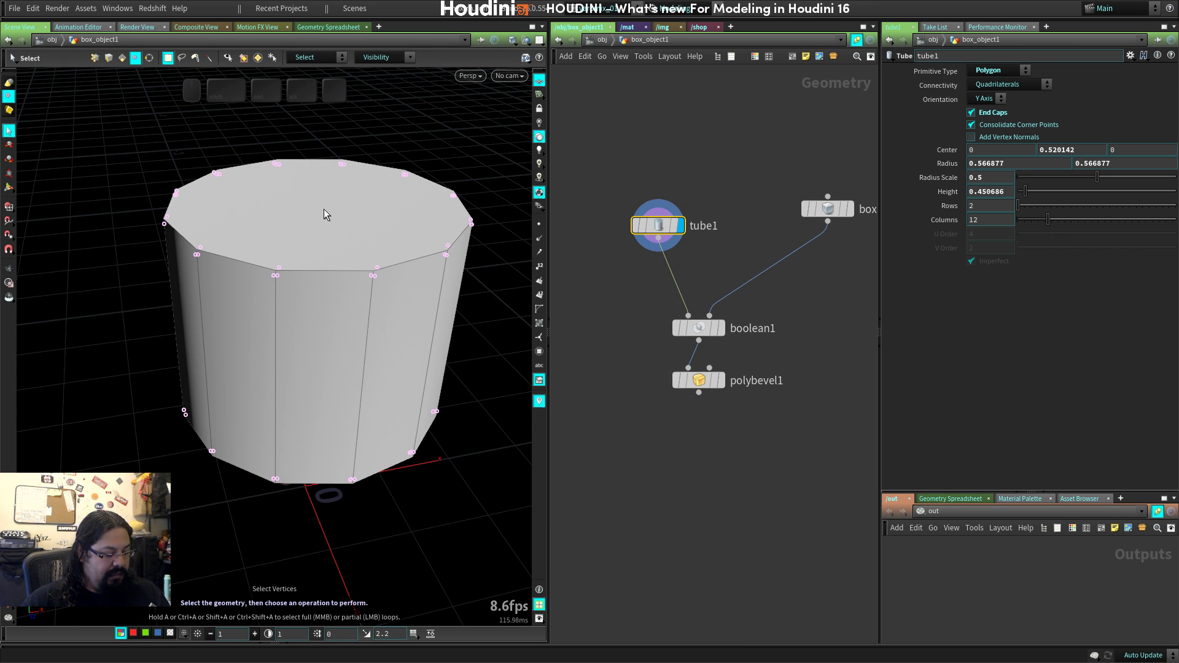
key("s")
key("4")
left_click(324, 212)
left_click_drag(356, 315, 371, 264)
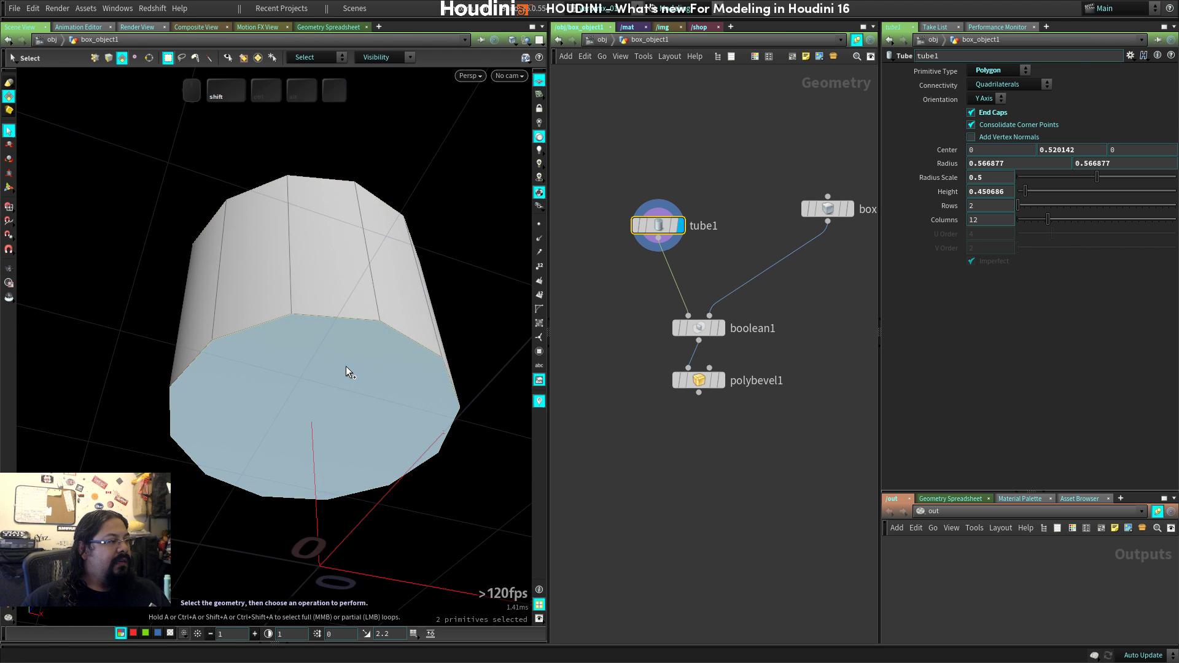
left_click(345, 367, "shift")
left_click_drag(345, 366, 513, 355, "shift")
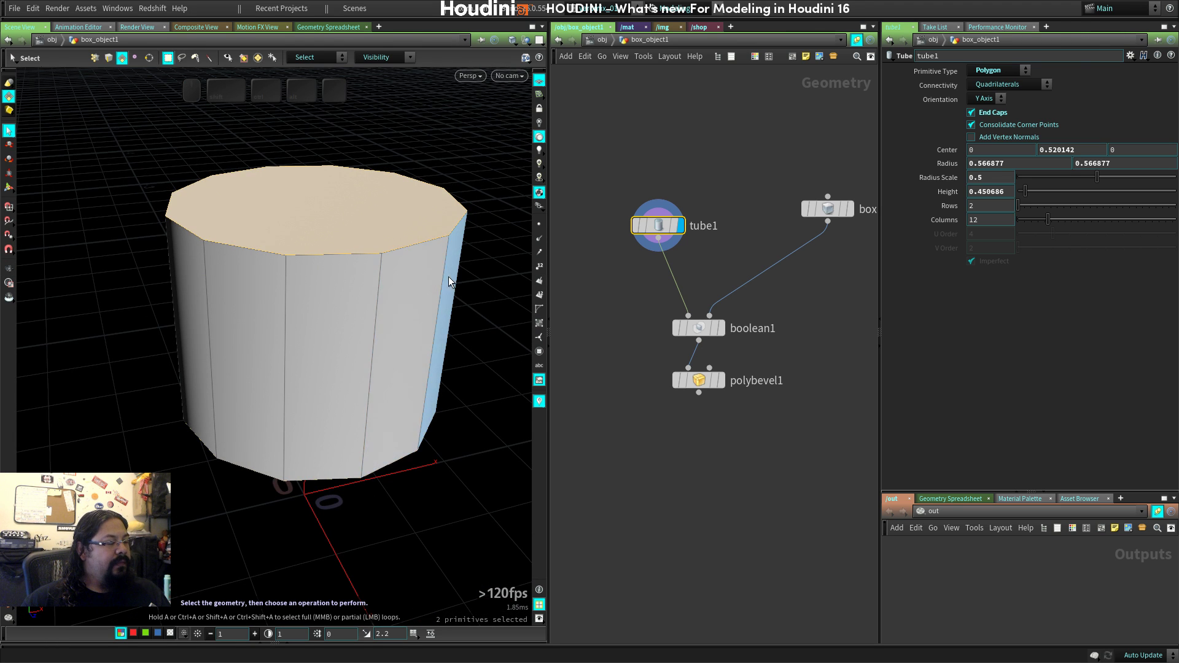
key("Tab")
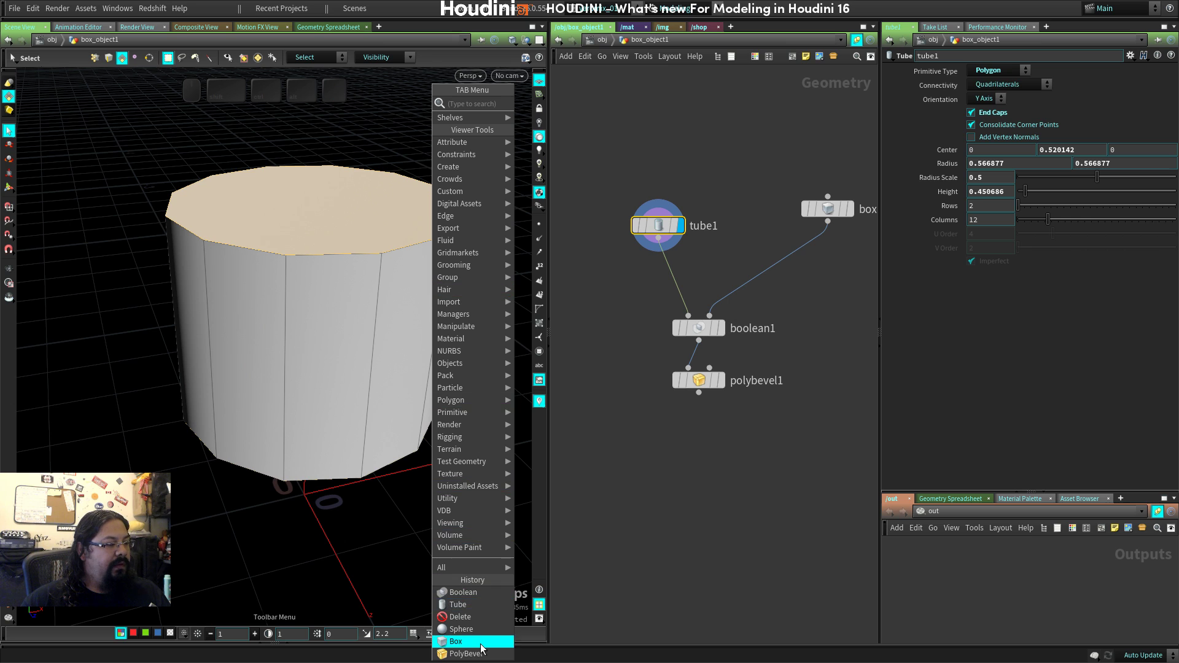
left_click(473, 653)
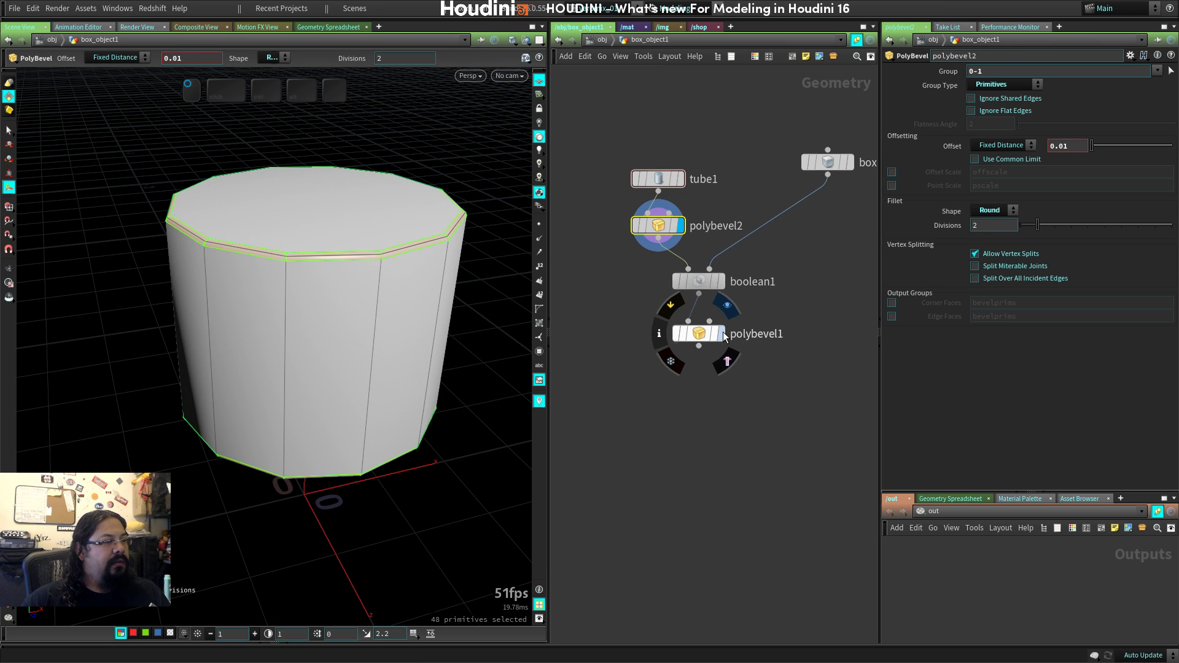
Display the final PolyBevel result again and view the recess cut by the bevelled tube.
left_click(723, 334)
left_click_drag(361, 345, 337, 282)
left_click_drag(198, 352, 303, 336)
Raise the tube's column count to 50 and undo the accidental handle change.
left_click(653, 179)
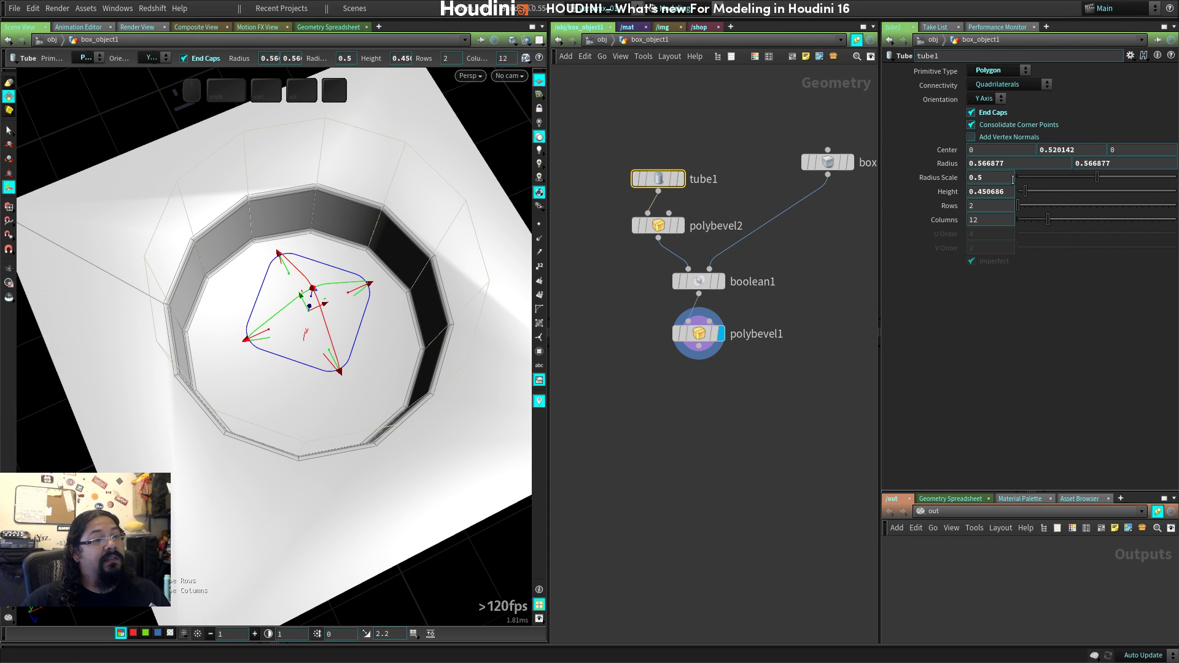
left_click_drag(1047, 213, 1175, 220)
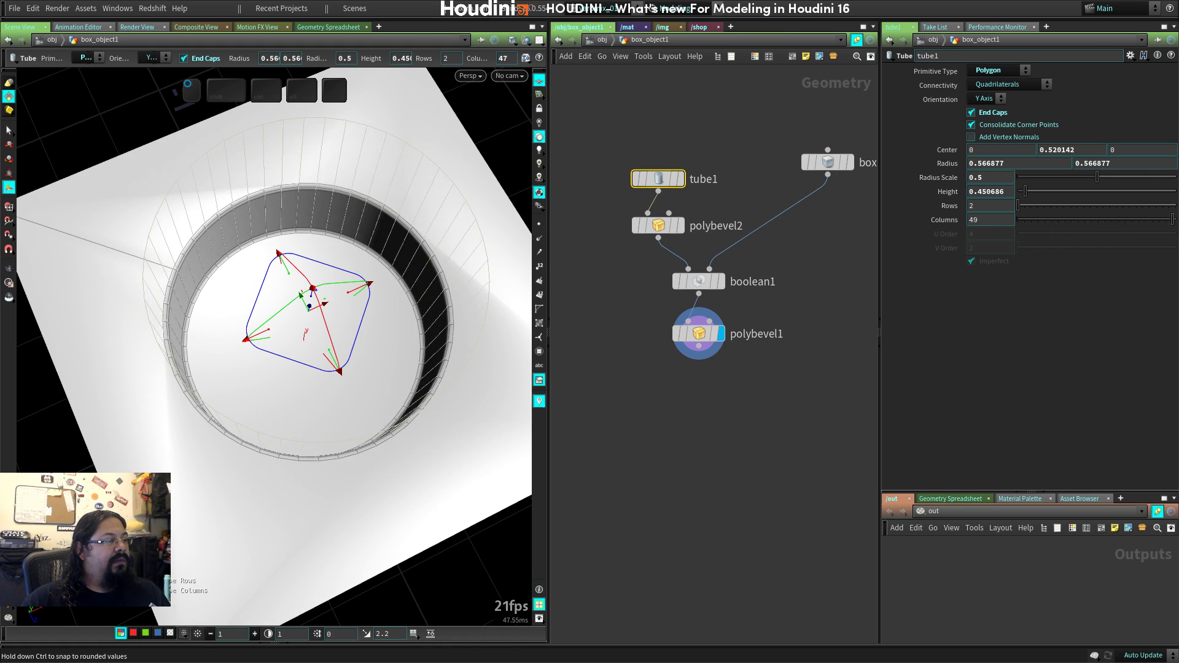
left_click_drag(360, 400, 387, 403)
left_click_drag(274, 280, 399, 342)
key("ctrl+z")
Switch the Boolean's operation to Union so the tube is joined to the box.
mouse_move(765, 284)
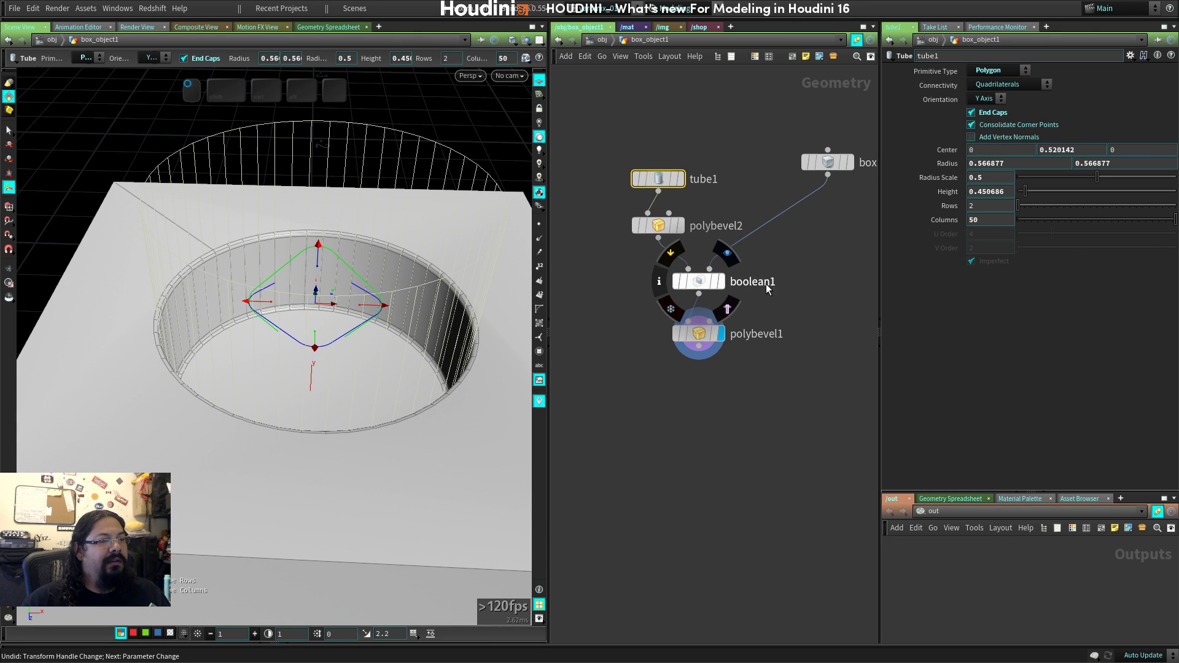
left_click(699, 284)
left_click(1009, 162)
left_click(1000, 171)
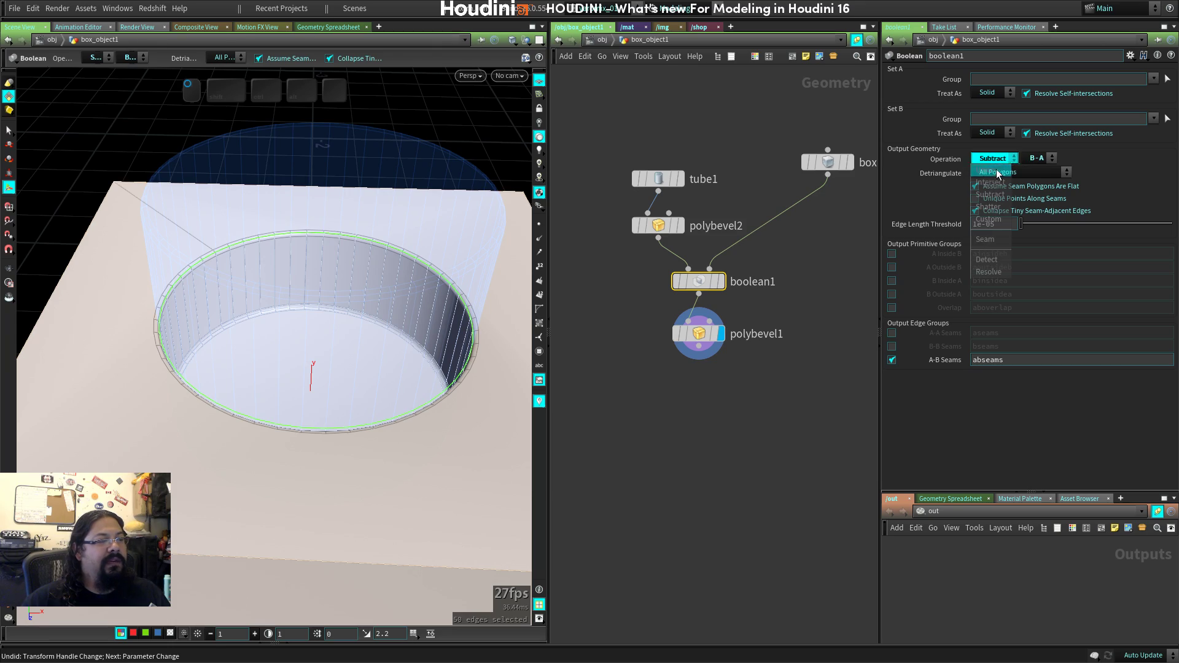
left_click_drag(264, 369, 329, 350)
right_click_drag(329, 350, 258, 365)
left_click_drag(258, 365, 213, 361)
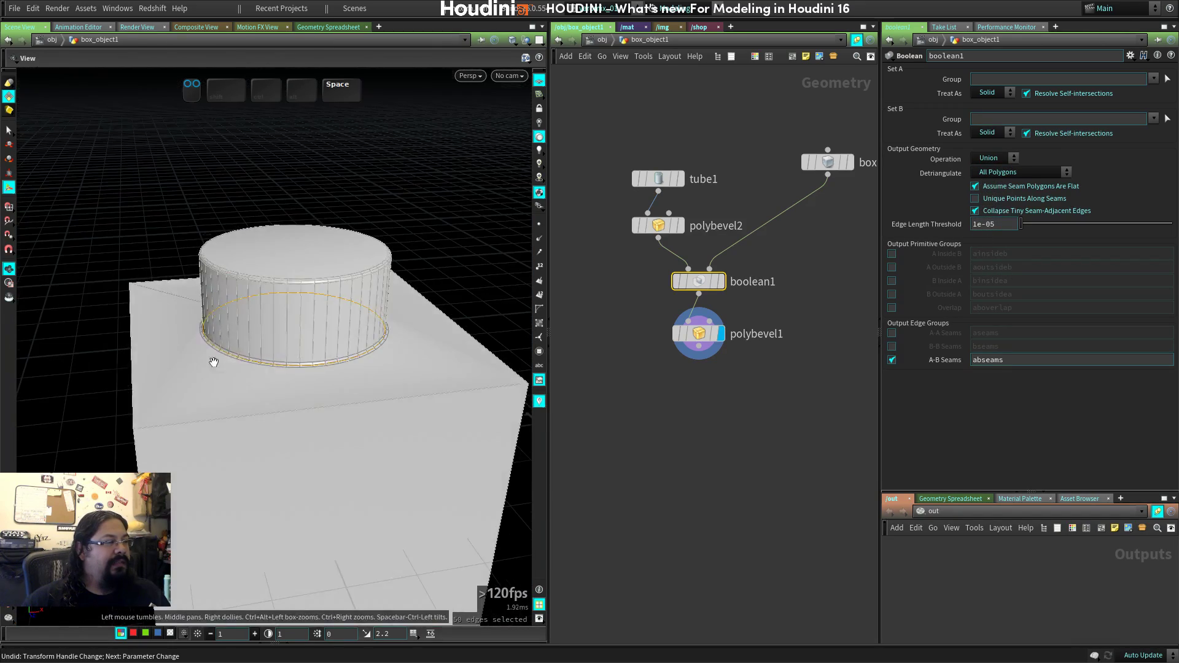
left_click(463, 258)
left_click_drag(463, 258, 407, 293)
right_click_drag(353, 388, 416, 423)
middle_click_drag(416, 424, 408, 345)
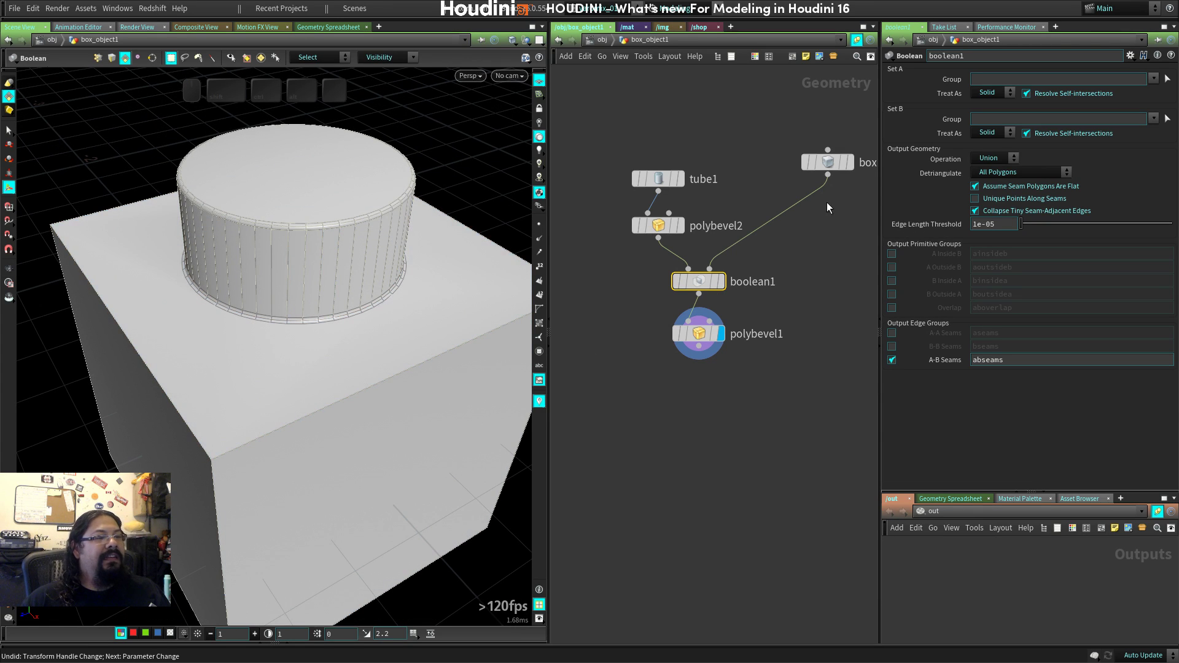
Insert a PolyBevel node between the box and the Boolean to bevel all the box's edges.
right_click(829, 177)
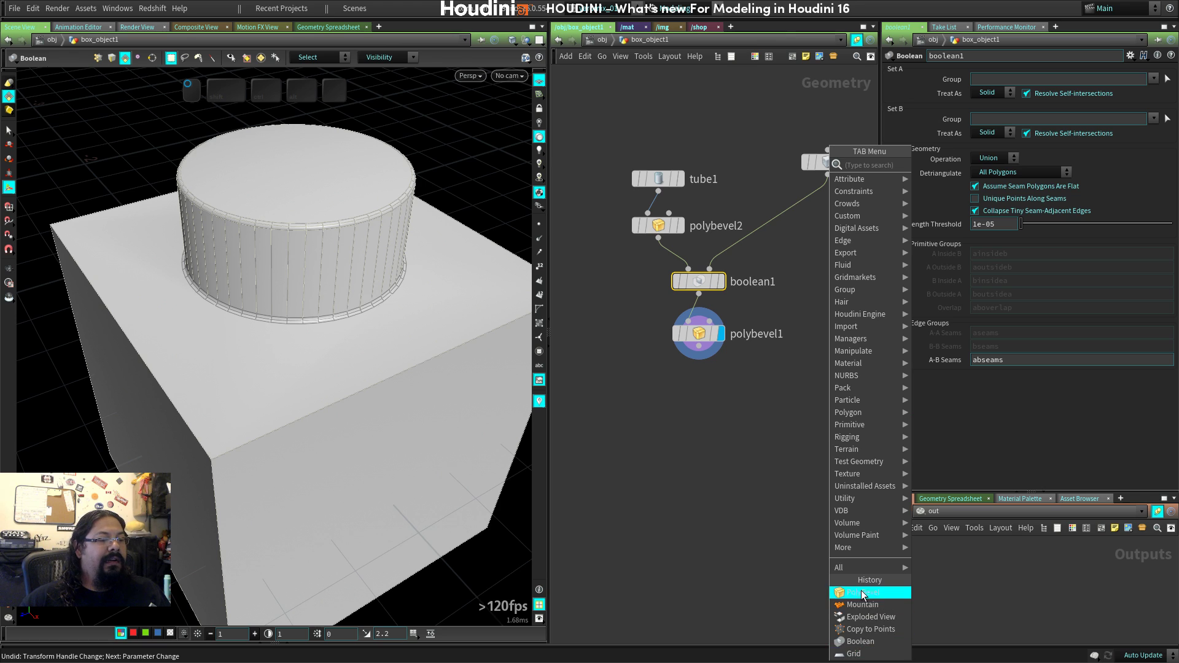
left_click(860, 592)
left_click(817, 214)
left_click_drag(491, 430, 430, 374)
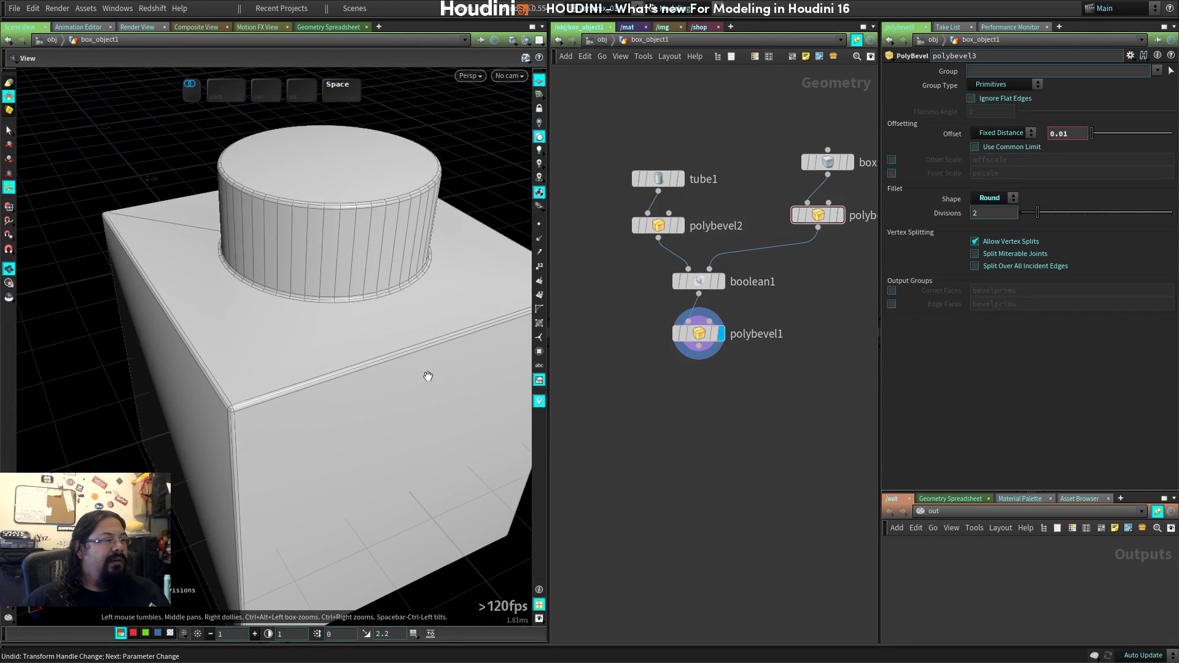
Move the tube along Z to about 0.29 so it overhangs the box's side, and inspect the seam bevel.
left_click(669, 178)
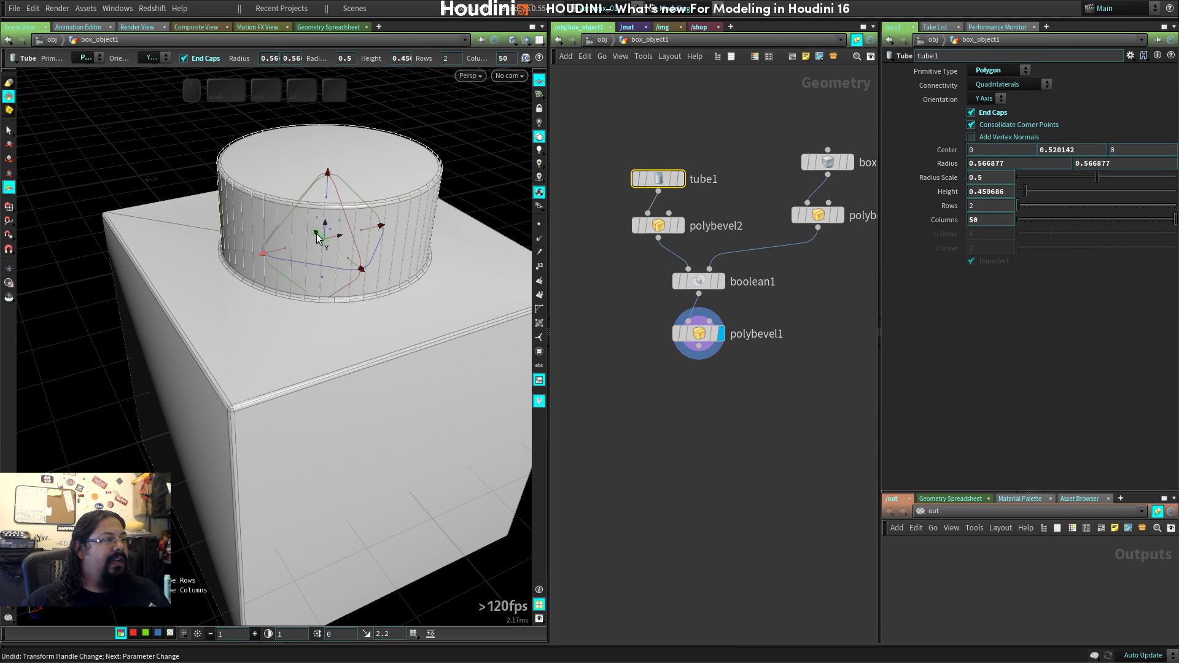
left_click_drag(318, 238, 368, 286)
left_click_drag(403, 355, 302, 355)
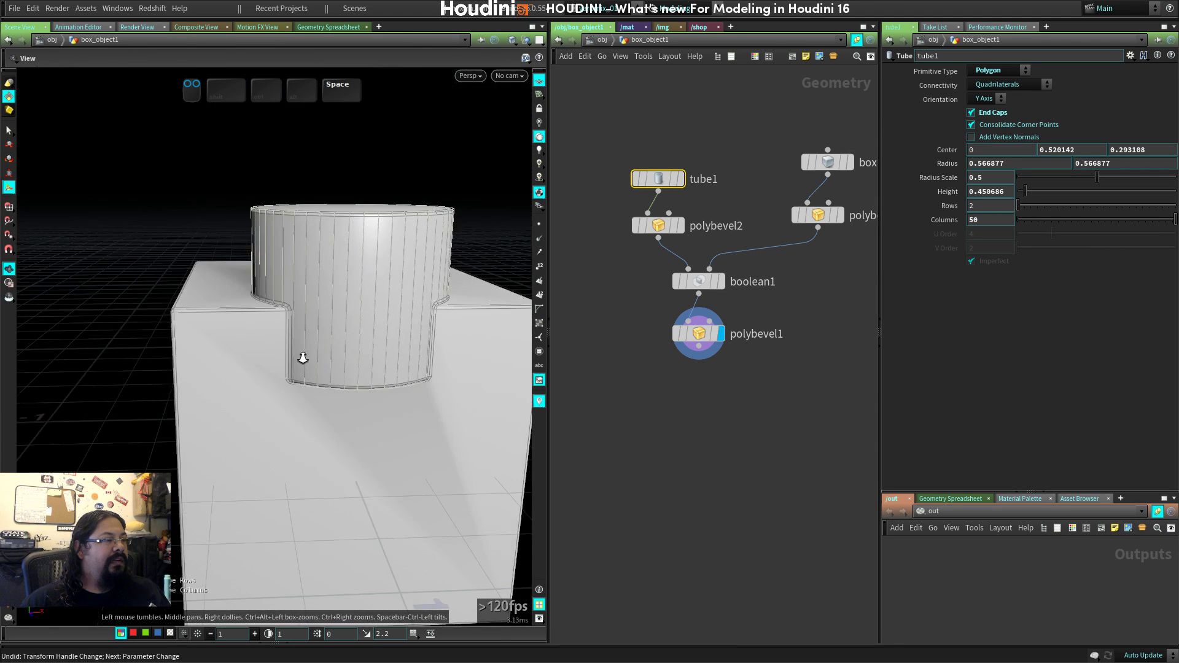
scroll(270, 307, "up", 5)
scroll(337, 321, "up", 3)
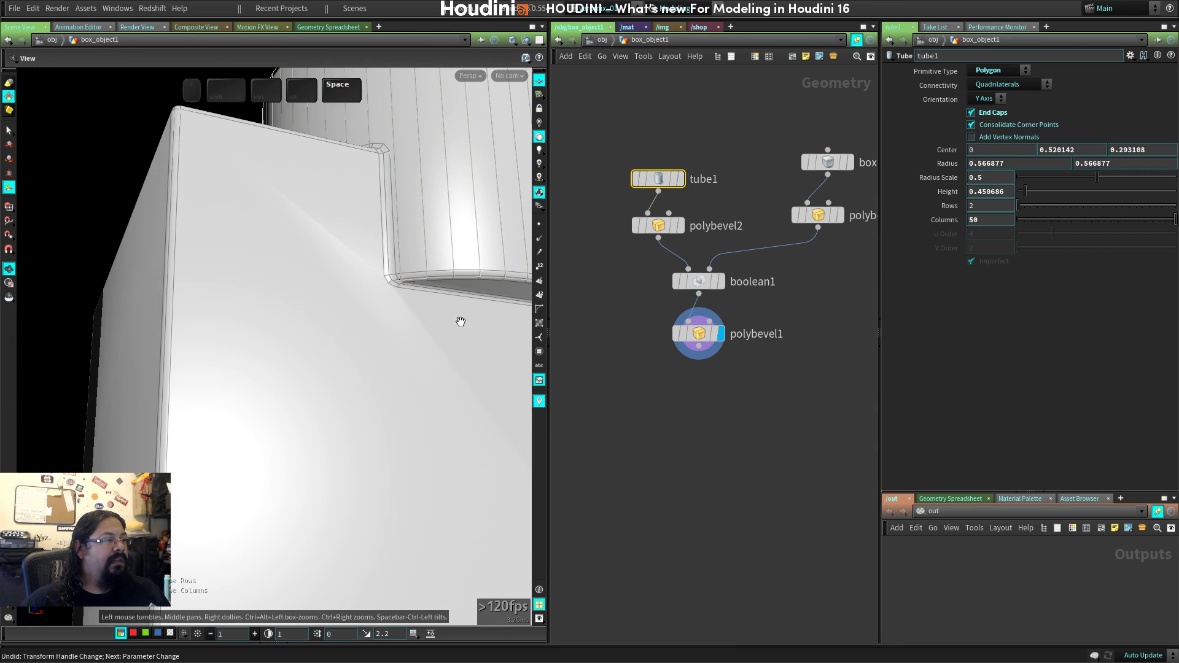
scroll(342, 337, "down", 5)
left_click_drag(342, 337, 319, 363)
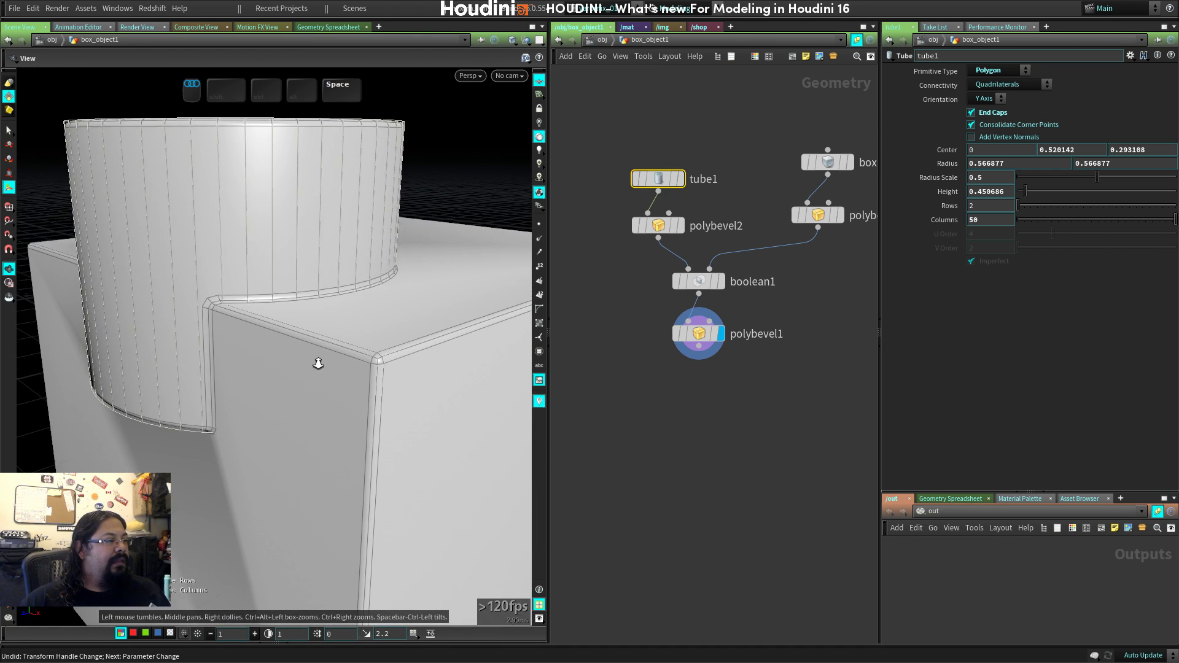
Turn off the Current geometry guide in the viewport's display options.
key("d")
left_click(872, 258)
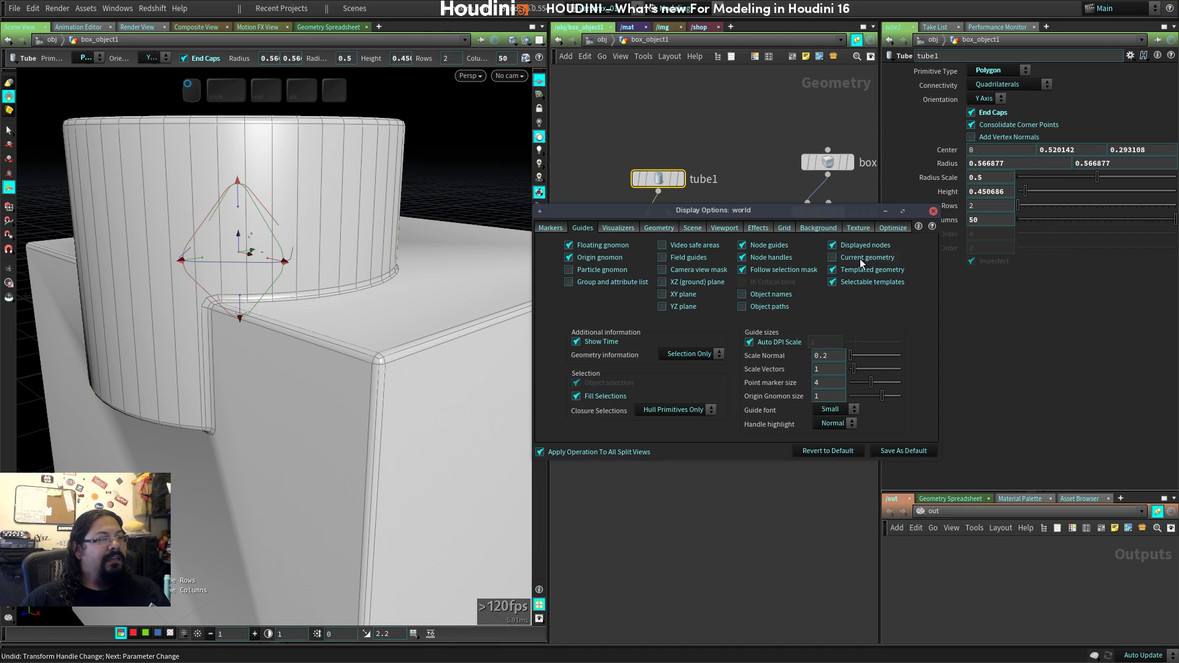
left_click(933, 210)
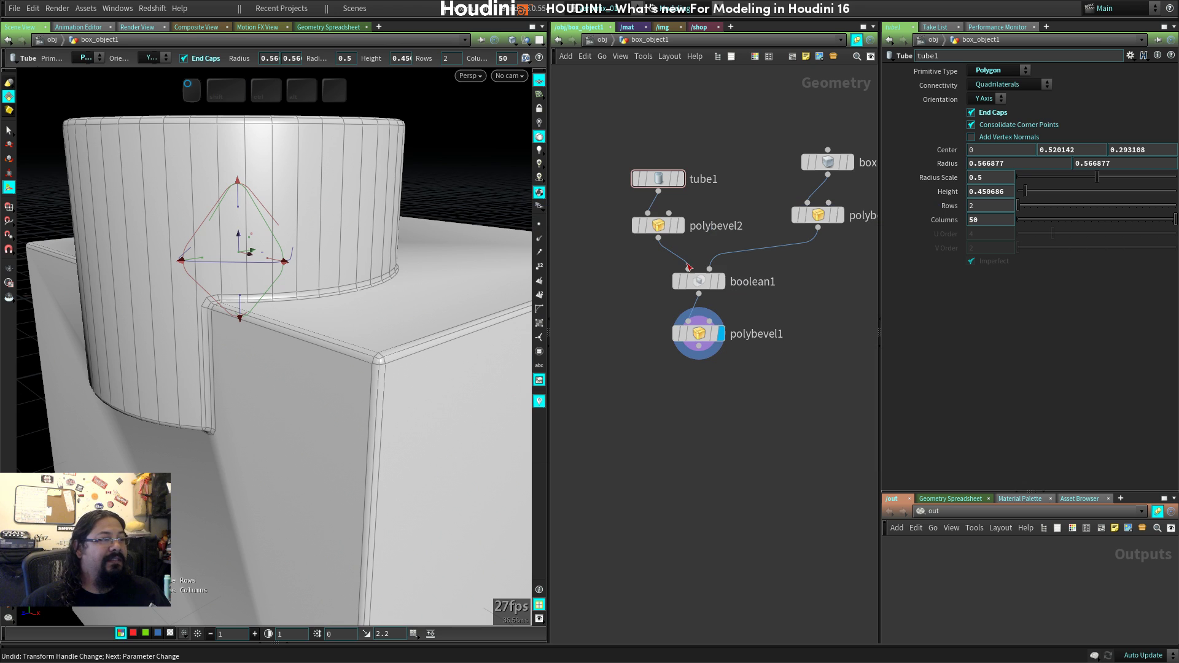
key("space")
left_click_drag(368, 344, 365, 320)
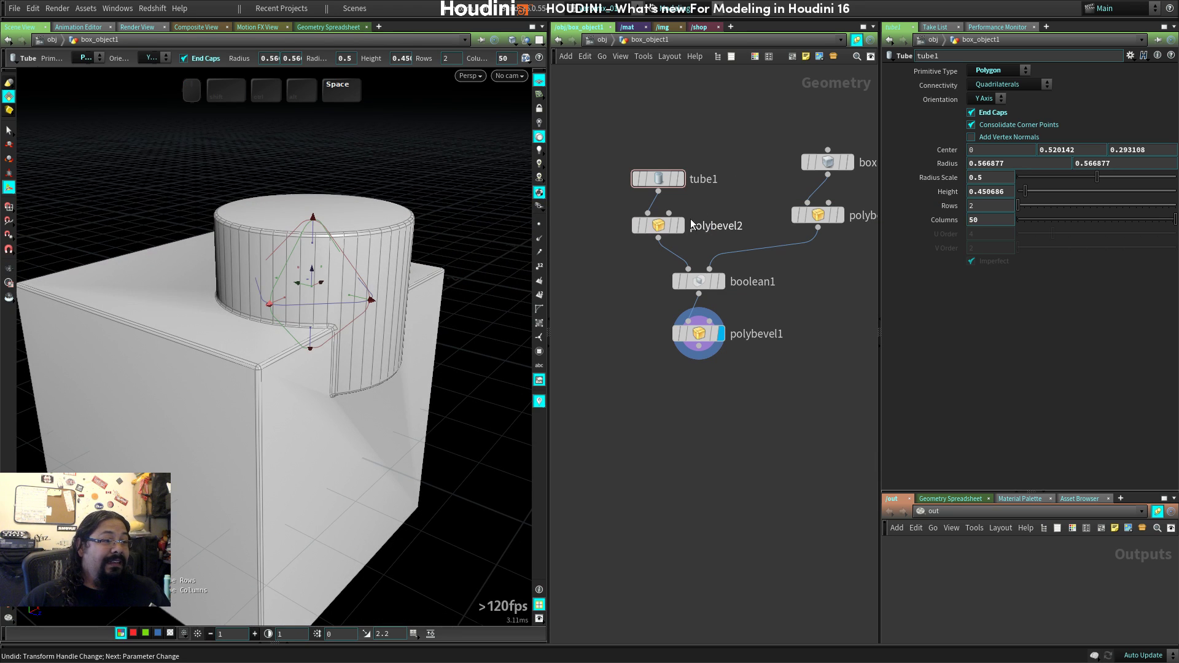
Push the tube further out of the box's side, to about 0.44 in Z.
left_click(651, 180)
mouse_move(306, 284)
left_mouse_down()
mouse_move(330, 289)
mouse_move(311, 295)
left_mouse_up()
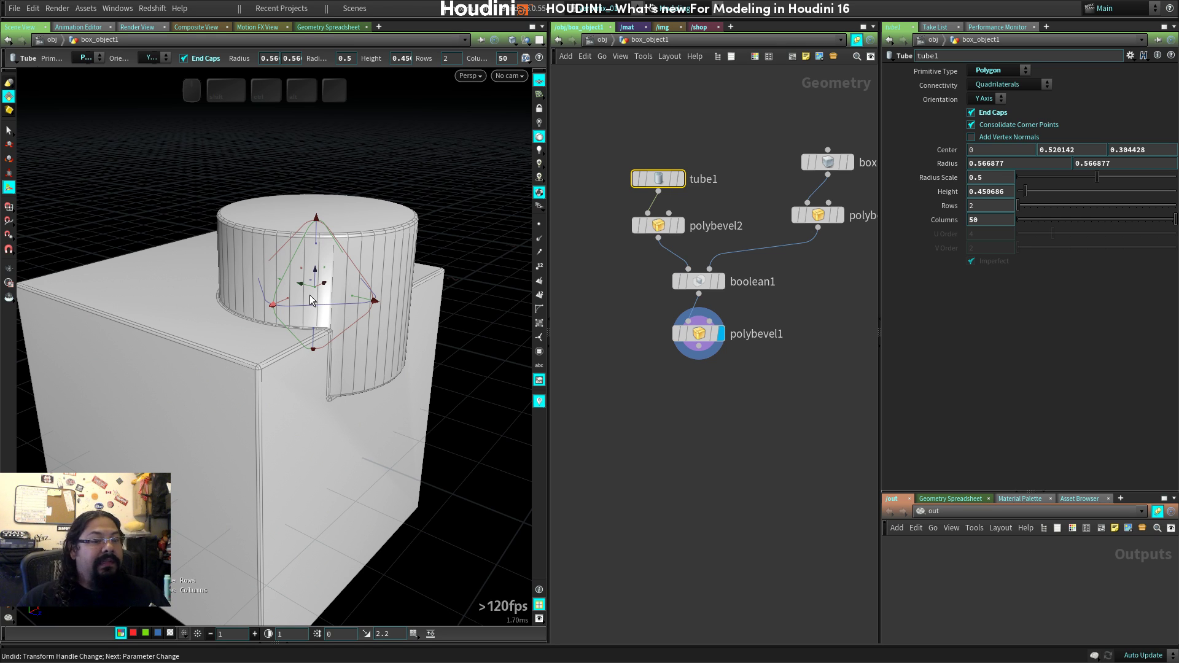
left_click_drag(297, 284, 325, 290)
key("space")
left_click_drag(416, 338, 370, 392)
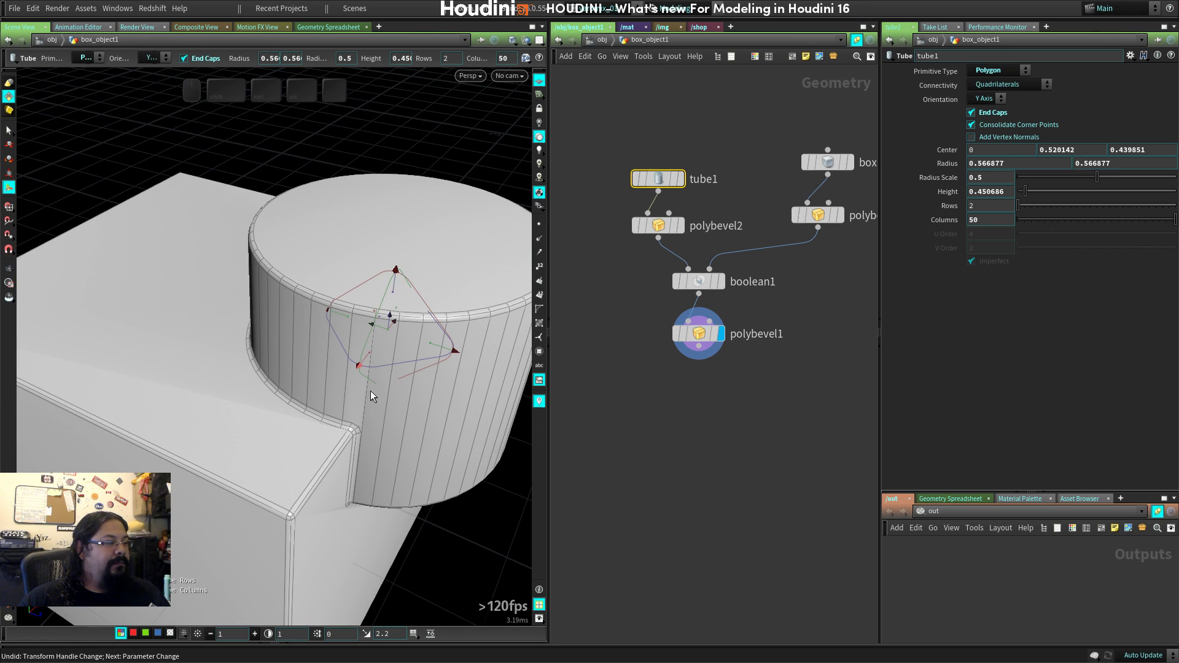
Pull the tube back to about 0.31 in Z and push it out again to about 0.49.
left_click_drag(379, 327, 333, 312)
key("space")
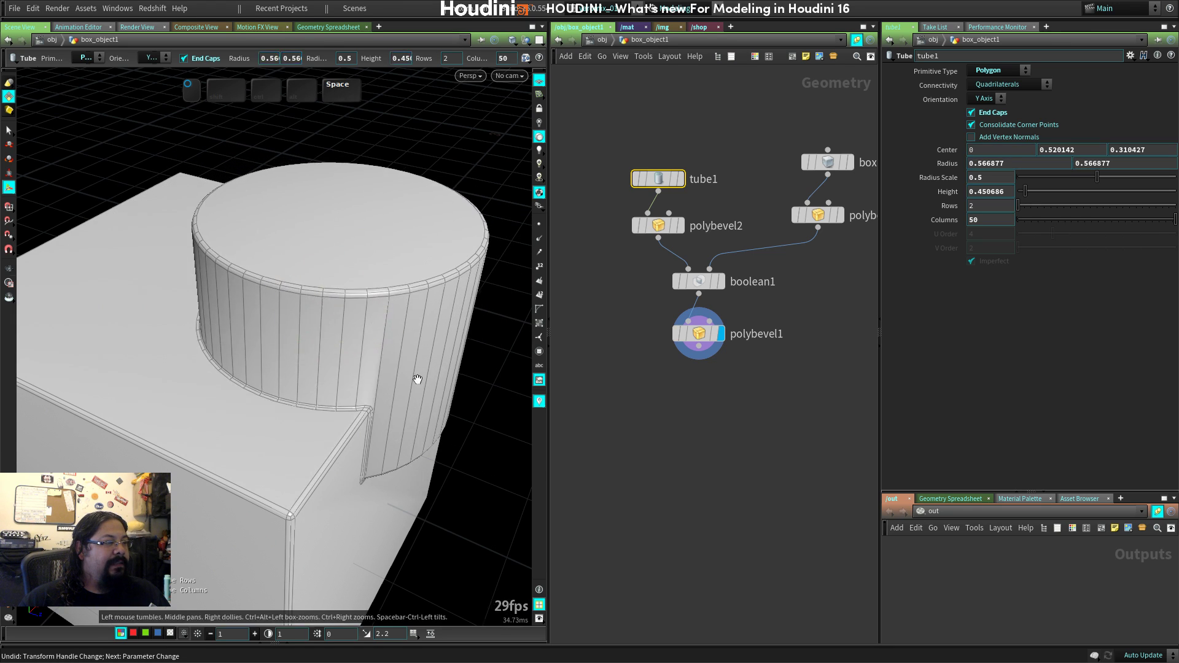
left_click_drag(416, 379, 374, 398)
key("Escape")
key("Return")
mouse_move(353, 321)
left_mouse_down()
mouse_move(292, 297)
mouse_move(420, 347)
mouse_move(396, 340)
left_mouse_up()
key("space")
left_click_drag(429, 400, 395, 386)
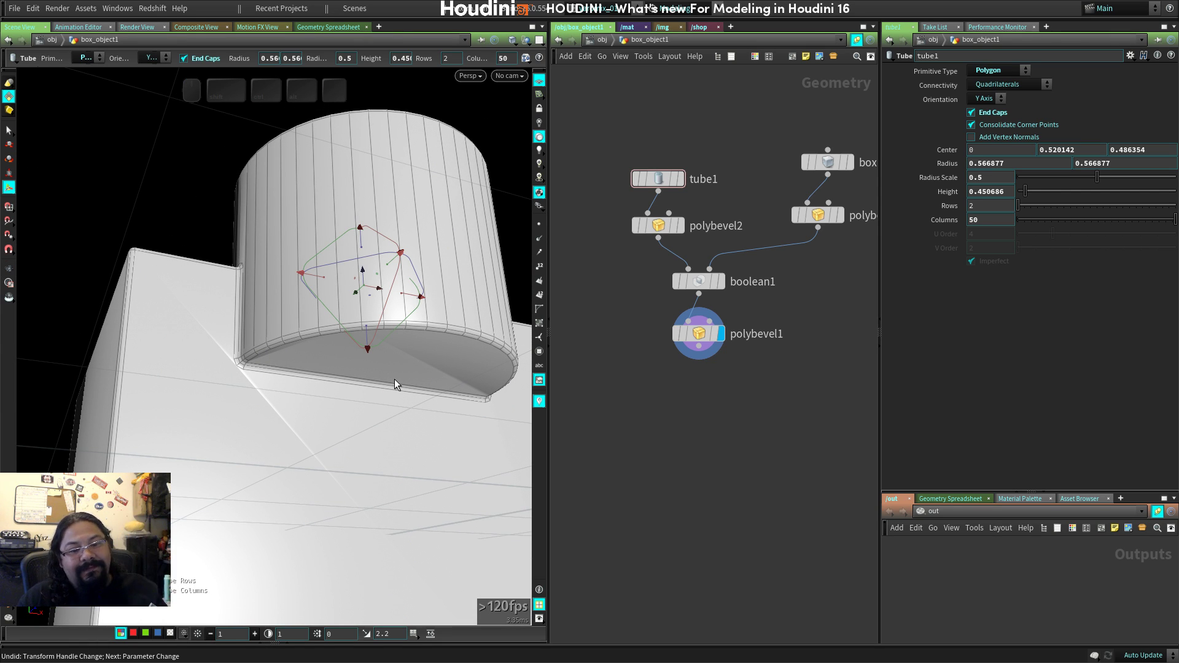
key("space")
left_click_drag(430, 368, 380, 434)
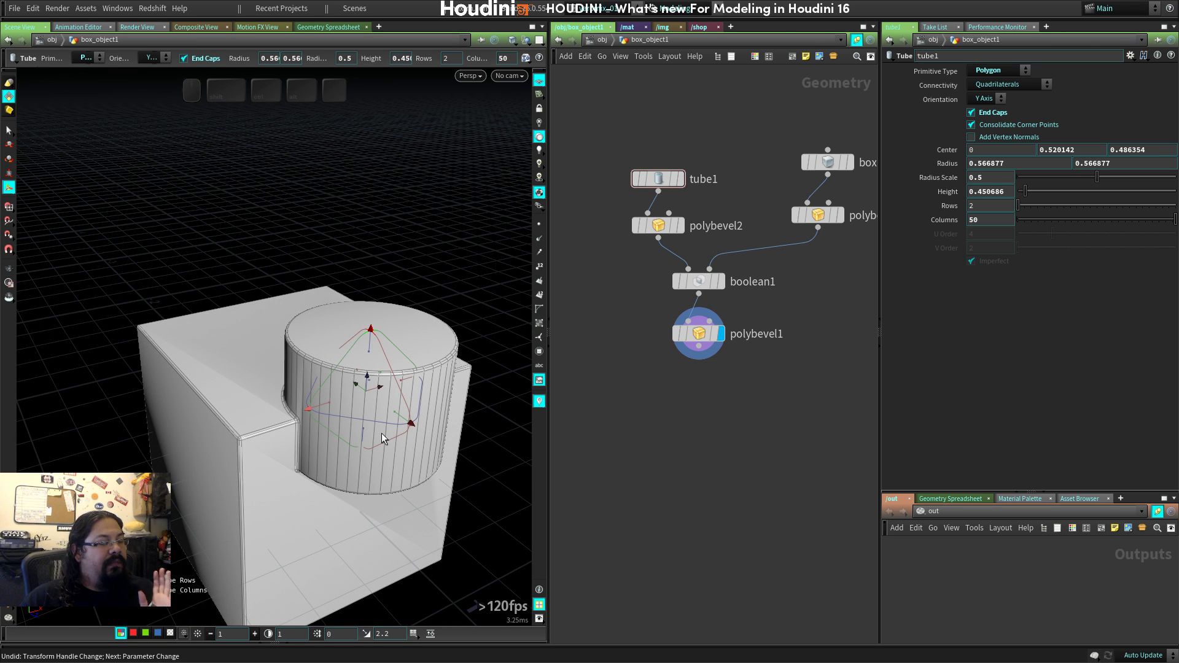
Examine the Boolean's A-B seams edge group and the final PolyBevel that uses it along the tube and box intersection.
left_click(706, 282)
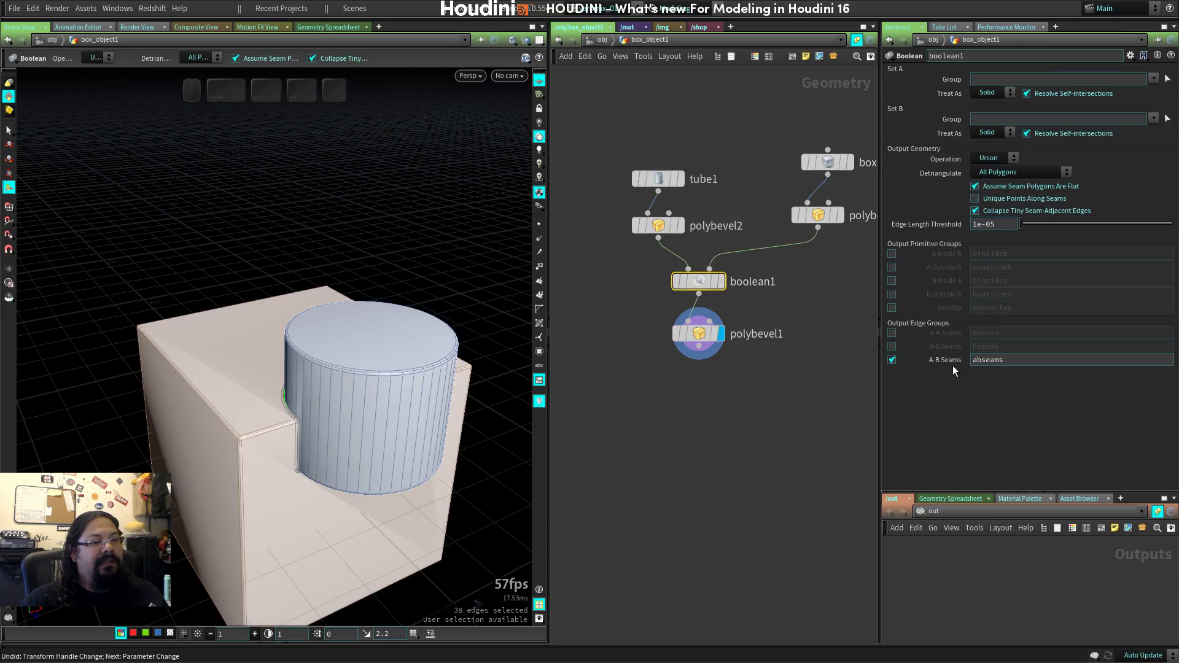
key("space")
left_click_drag(354, 422, 282, 291)
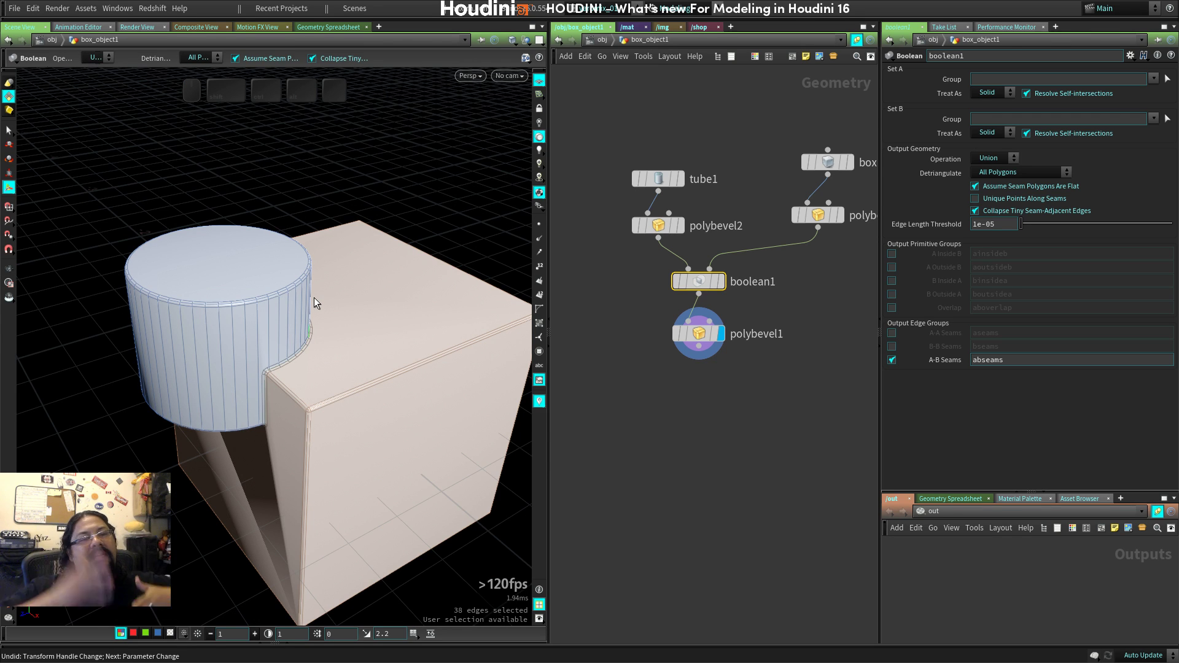
mouse_move(296, 294)
left_mouse_down()
mouse_move(331, 271)
mouse_move(392, 334)
mouse_move(382, 354)
left_mouse_up()
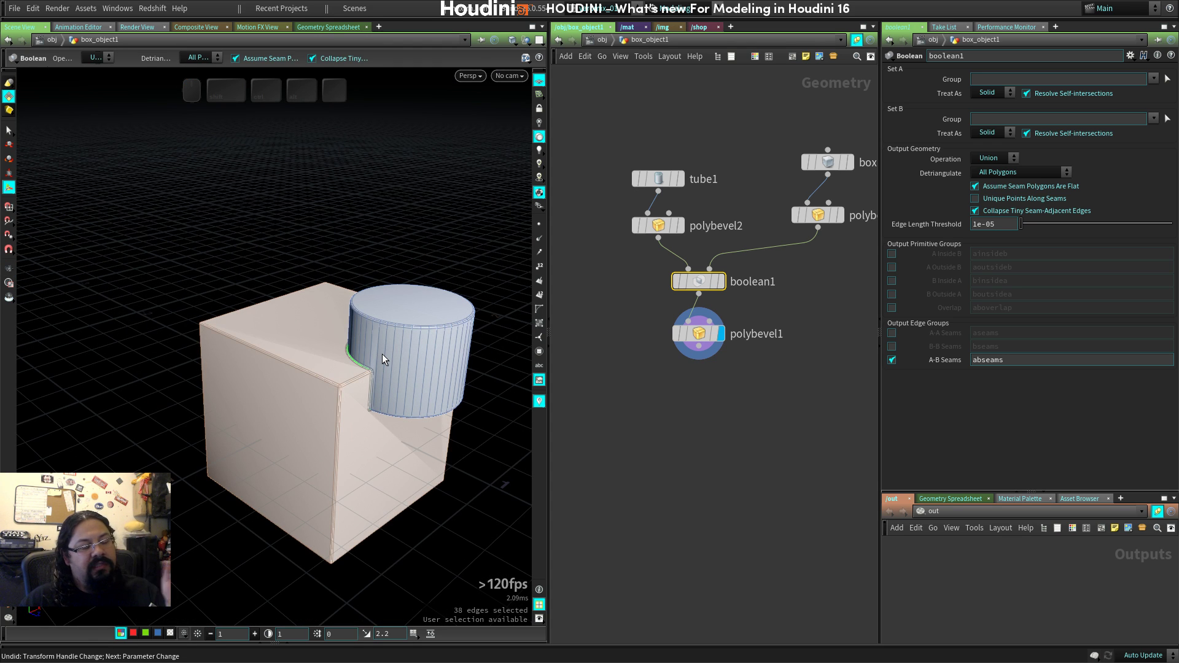
mouse_move(382, 353)
left_mouse_down()
mouse_move(408, 350)
mouse_move(371, 297)
mouse_move(313, 290)
left_mouse_up()
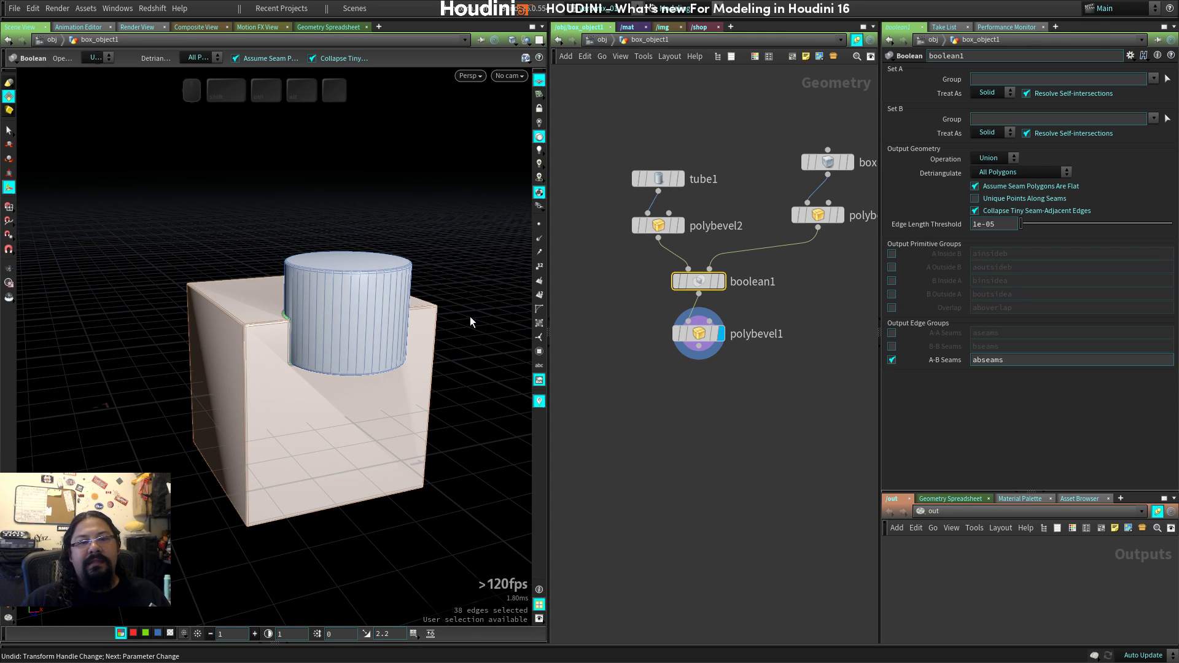
left_click(704, 334)
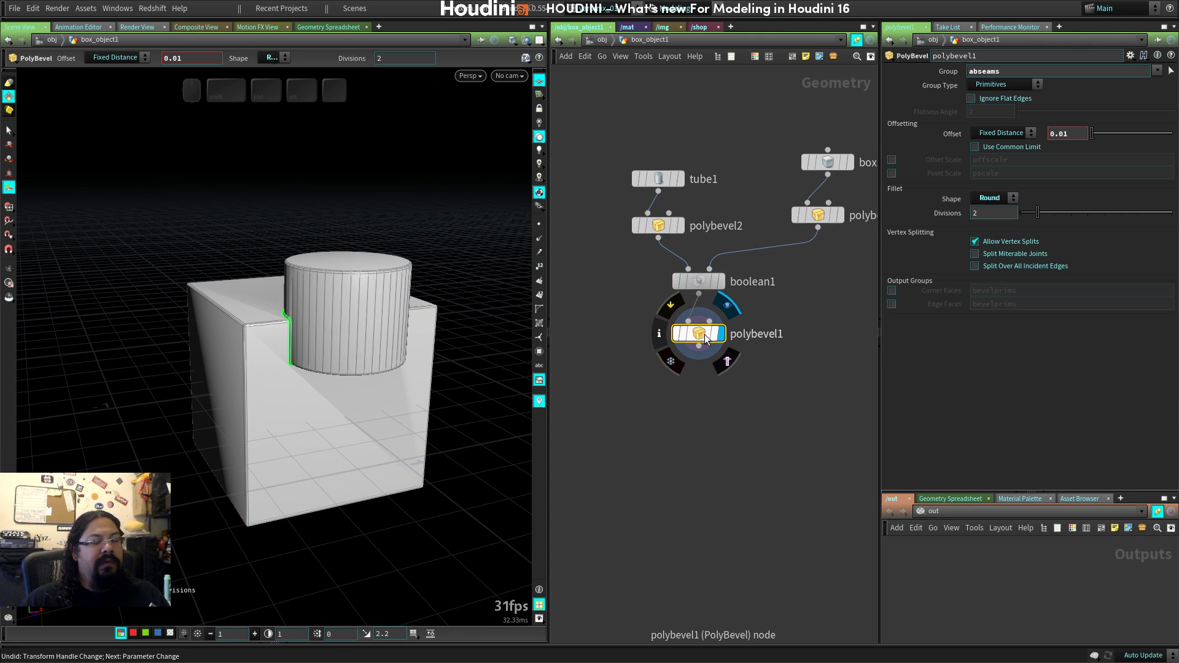
left_click_drag(370, 332, 312, 327)
right_click_drag(312, 327, 392, 344)
left_click_drag(393, 344, 406, 327)
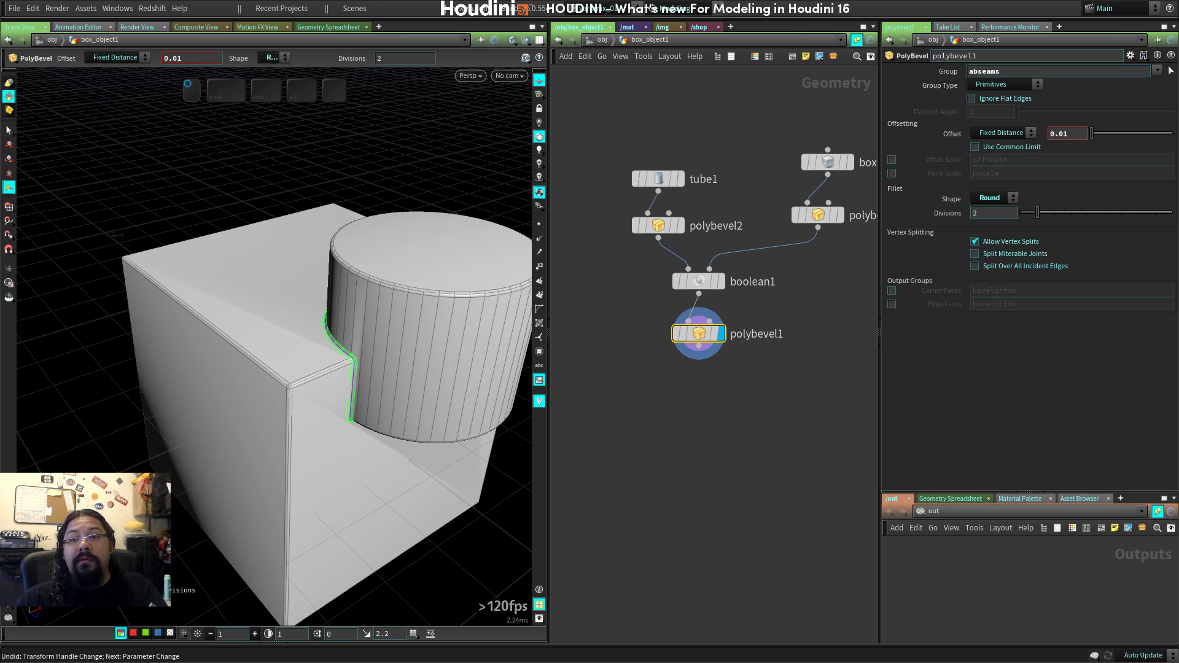
key("Escape")
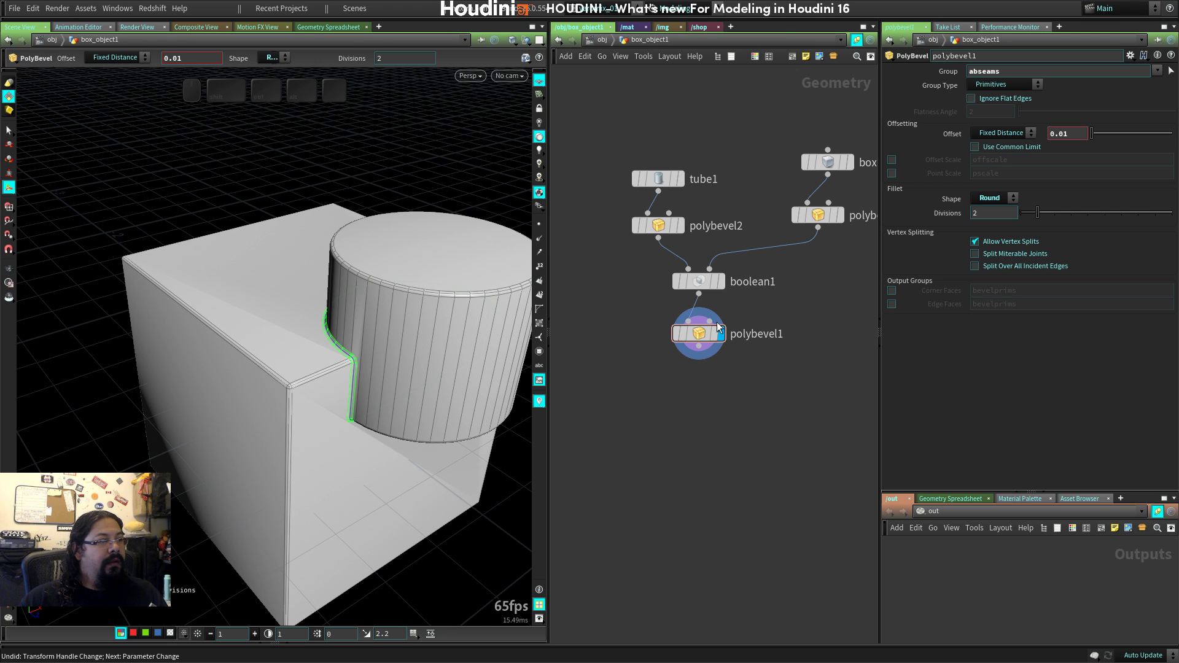
Leave the box object's network and start a new empty scene, widening the network pane slightly.
left_click(599, 41)
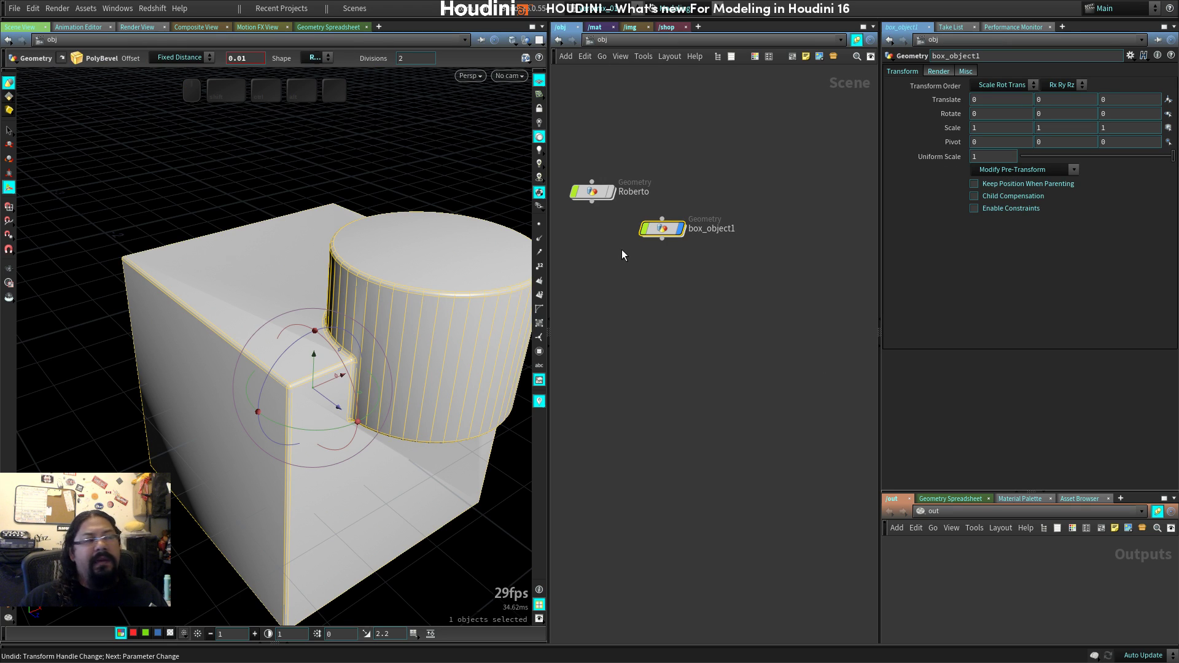
left_click_drag(705, 134, 593, 293)
left_click(646, 285)
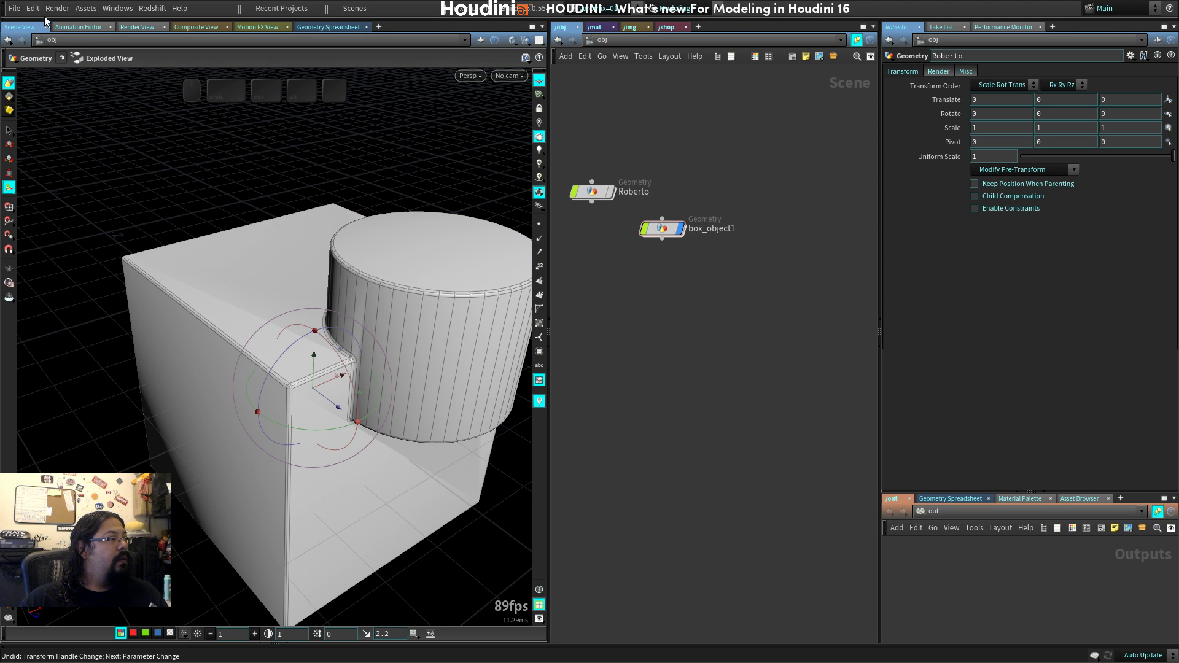
left_click(13, 8)
left_click(166, 90)
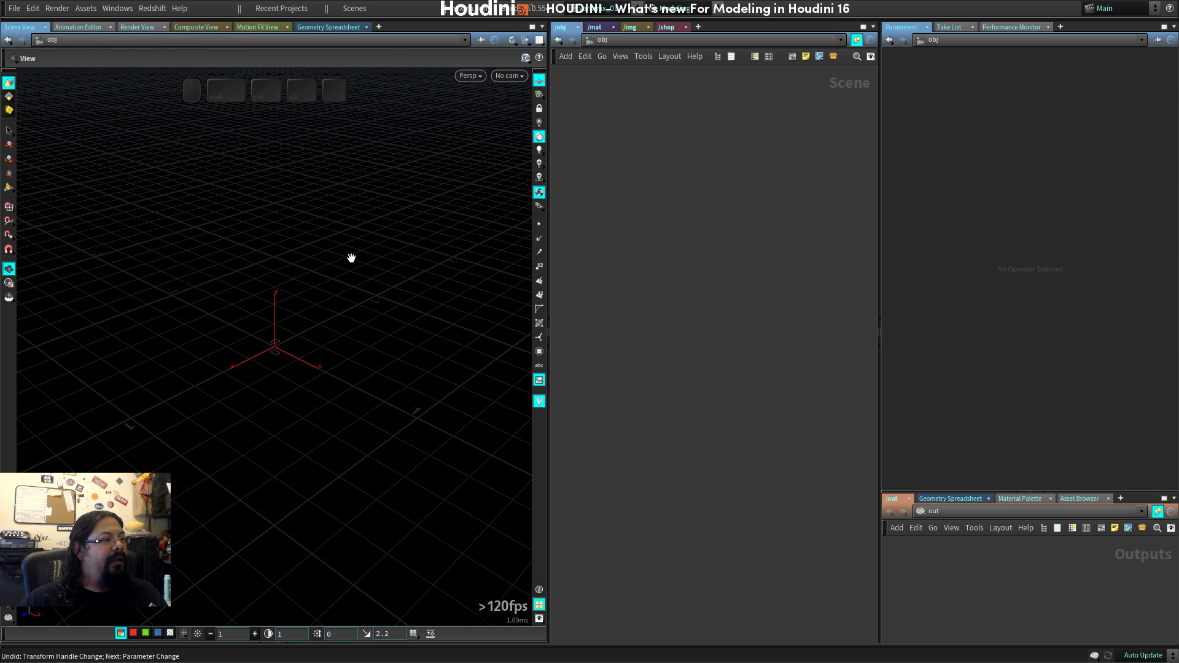
mouse_move(881, 188)
left_mouse_down()
mouse_move(907, 192)
mouse_move(899, 197)
left_mouse_up()
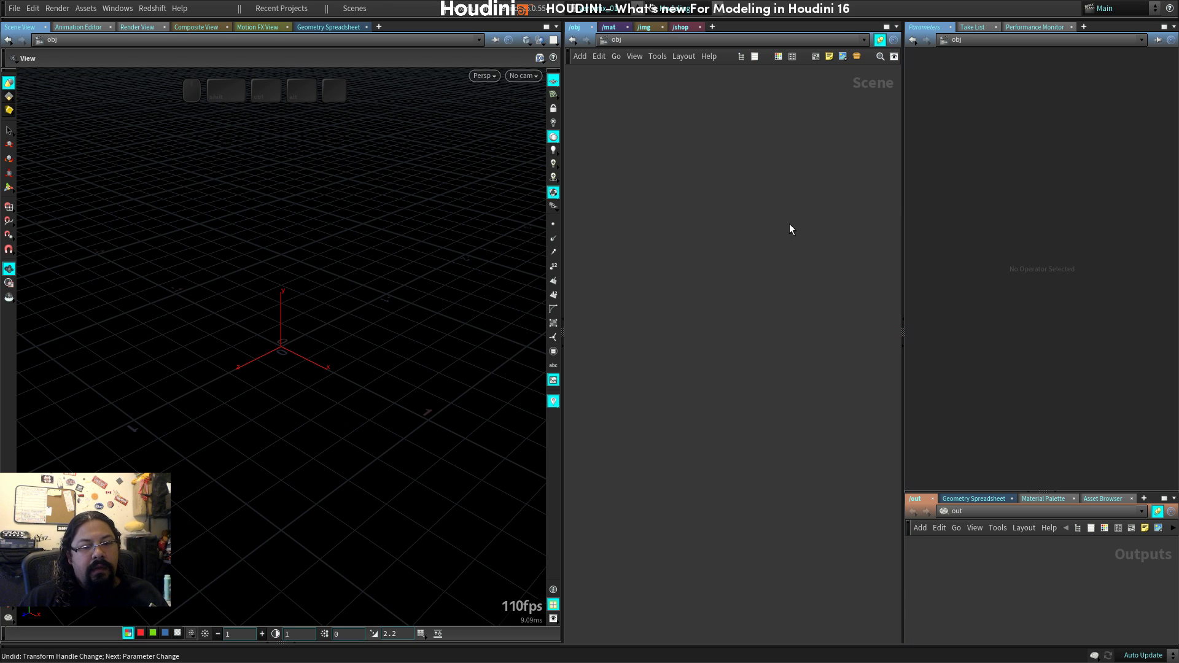
key("Tab")
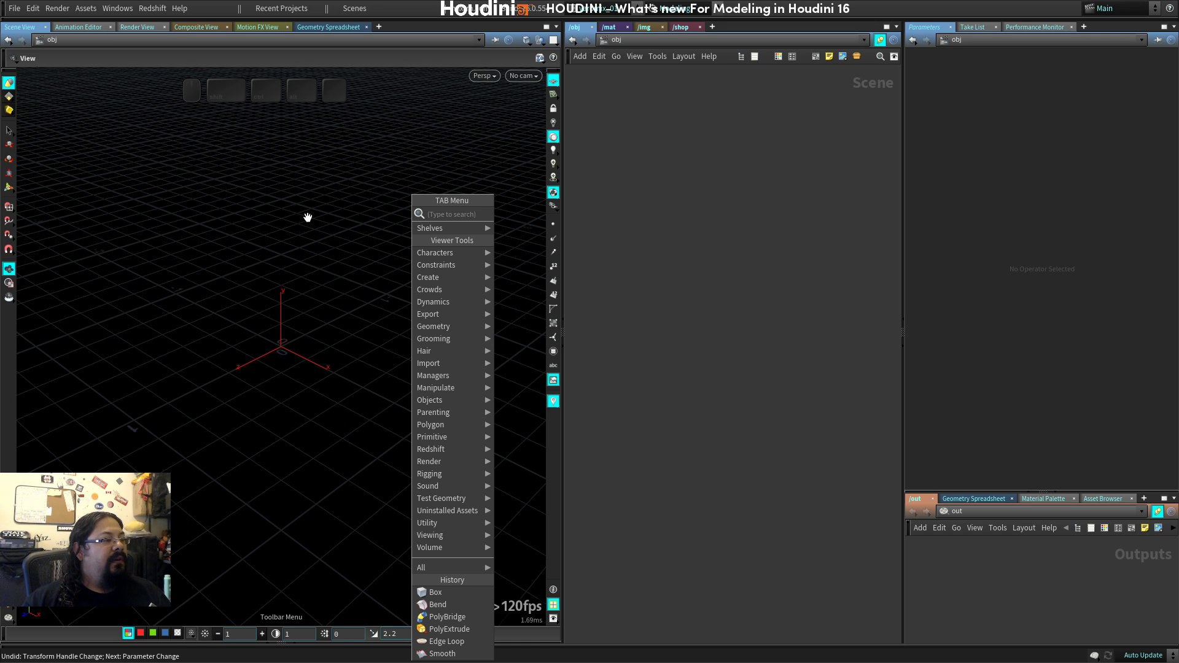
key("Escape")
key("Tab")
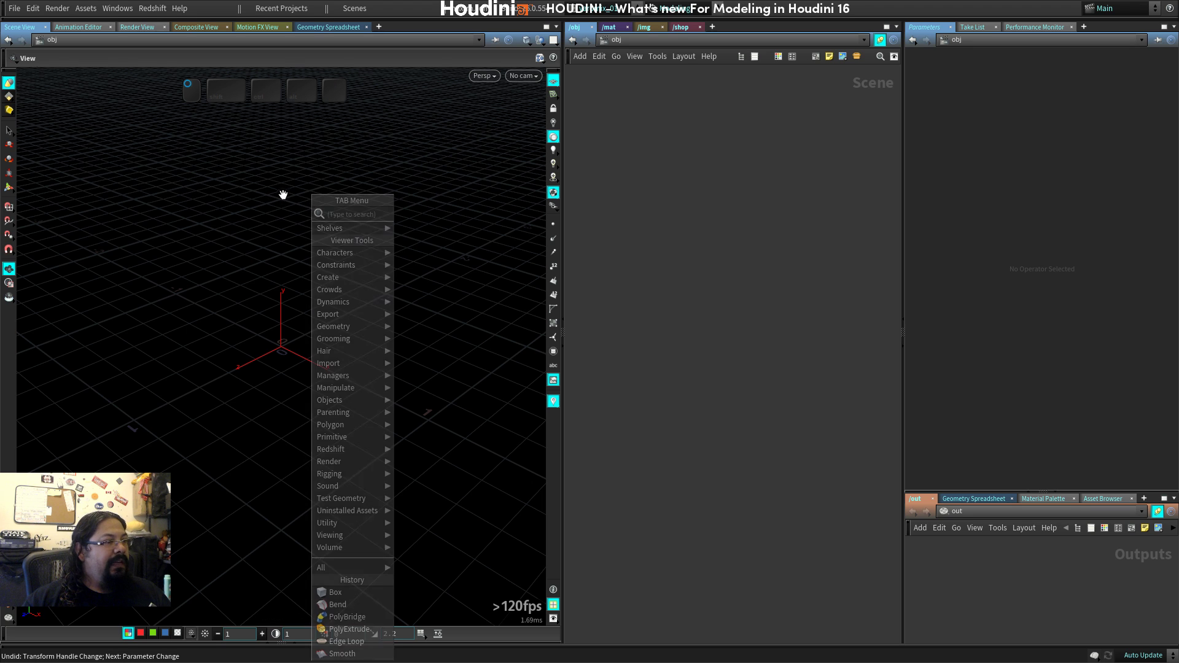
key("Escape")
Save the scene in the $JOB folder as mixtrn_LegoMan_MOD_v01.hip.
left_click(14, 8)
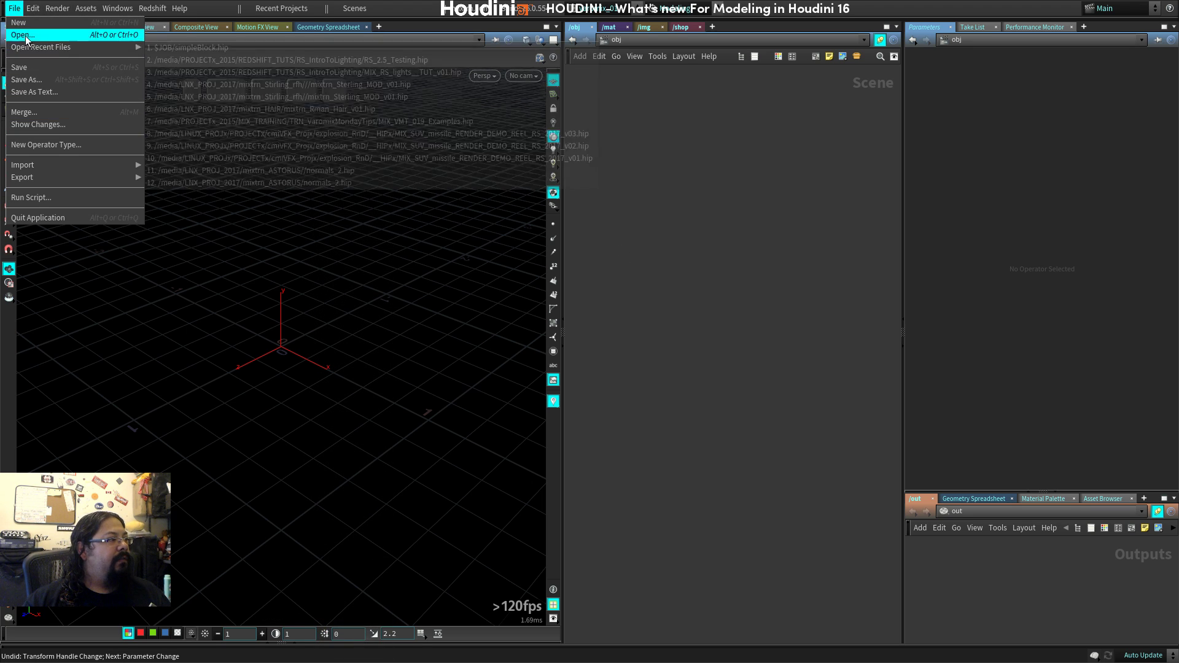
left_click(30, 67)
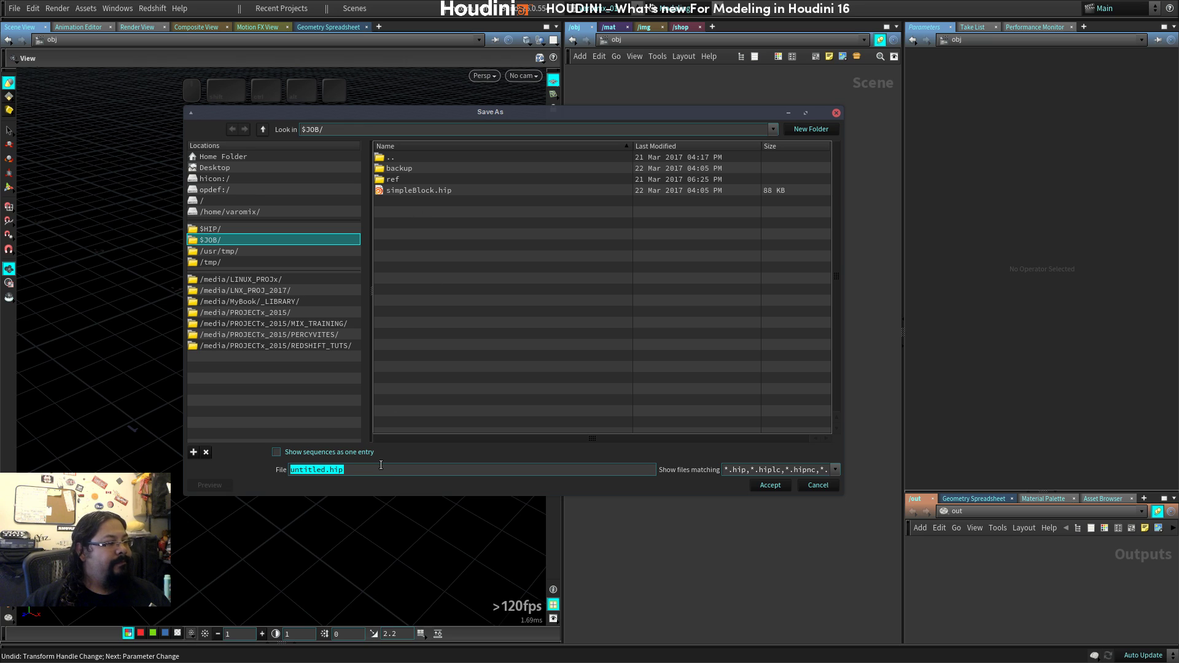
type("mix")
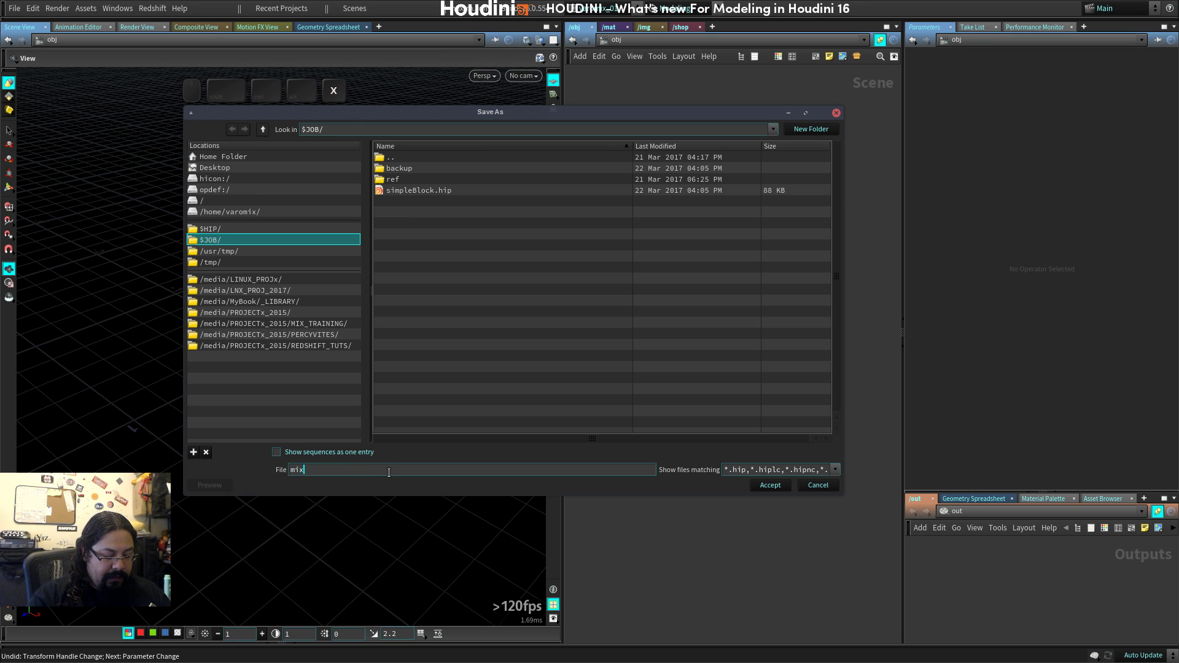
type("trn_Leg")
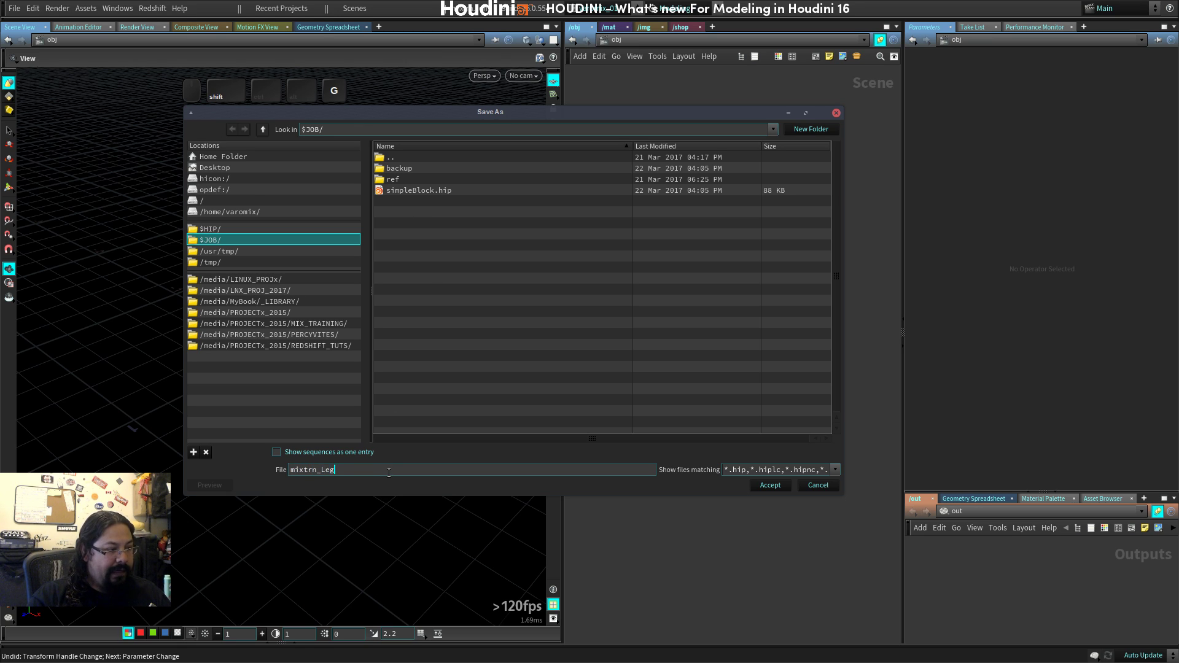
type("oMan_MOD_")
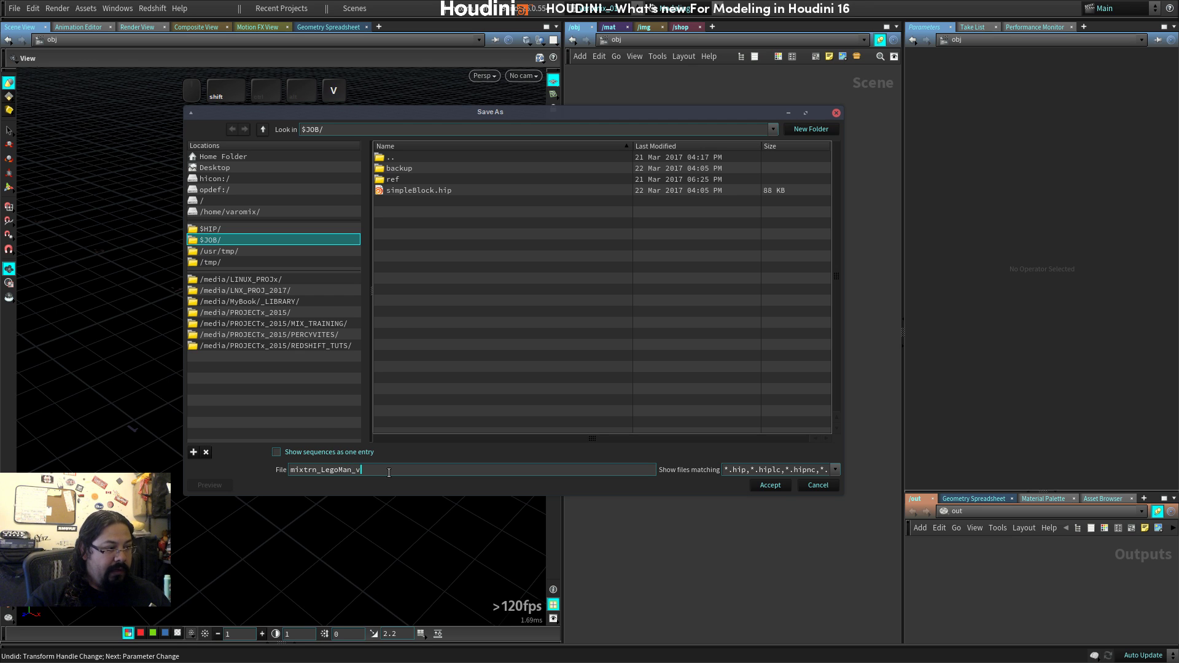
type("v01")
key("Return")
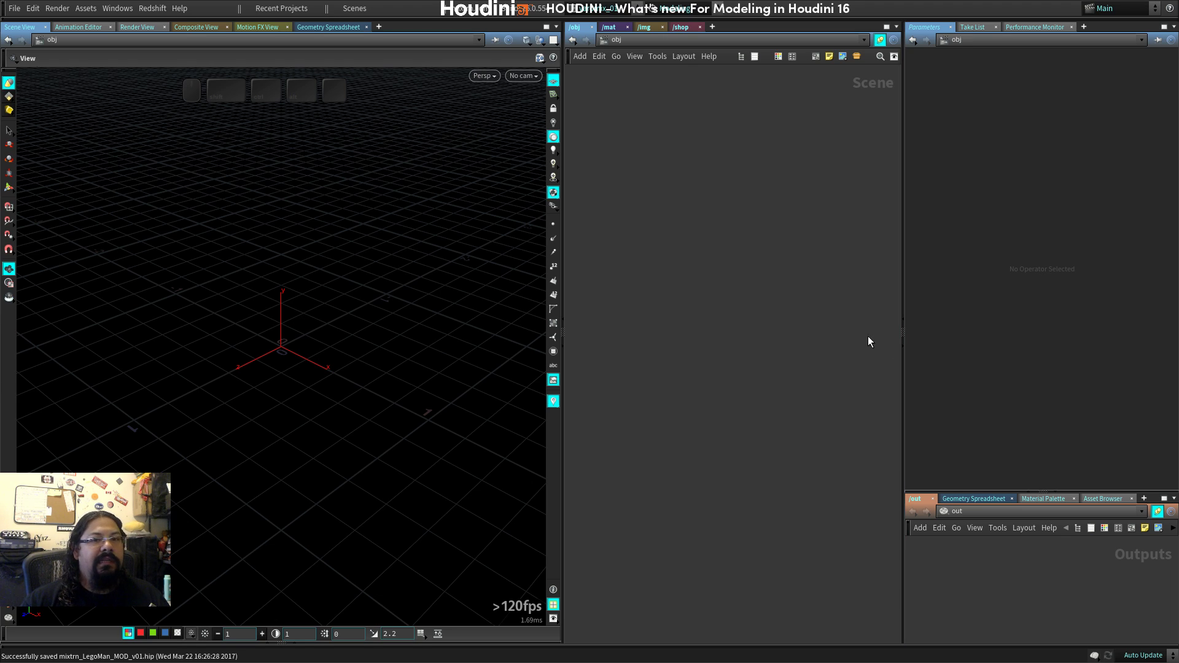
Switch to Gwenview to examine the legoMan.jpg blueprint at 100% zoom, and close the image.
left_click_drag(1178, 109, 753, 33)
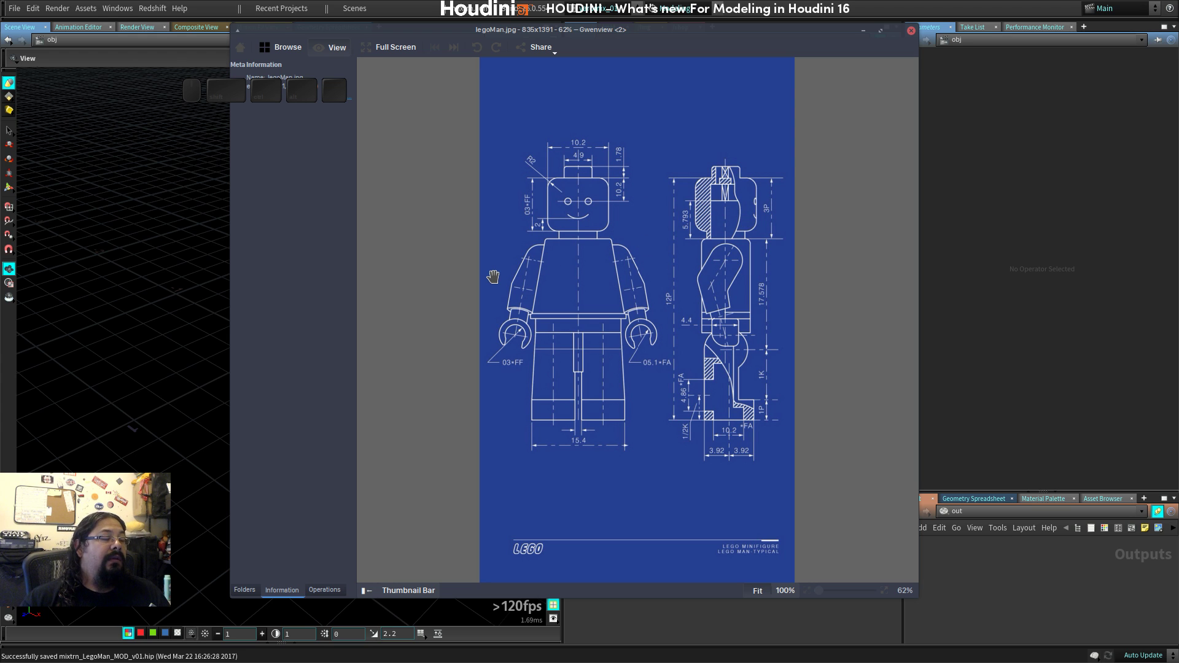
left_click(785, 590)
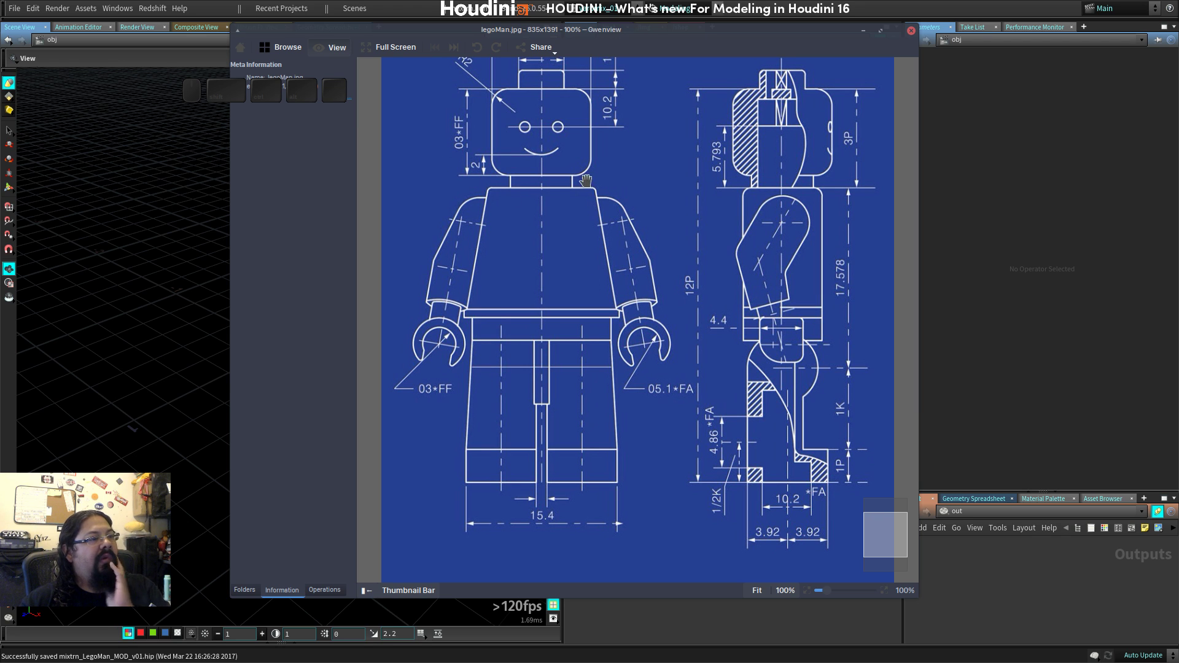
left_click_drag(610, 35, 657, 56)
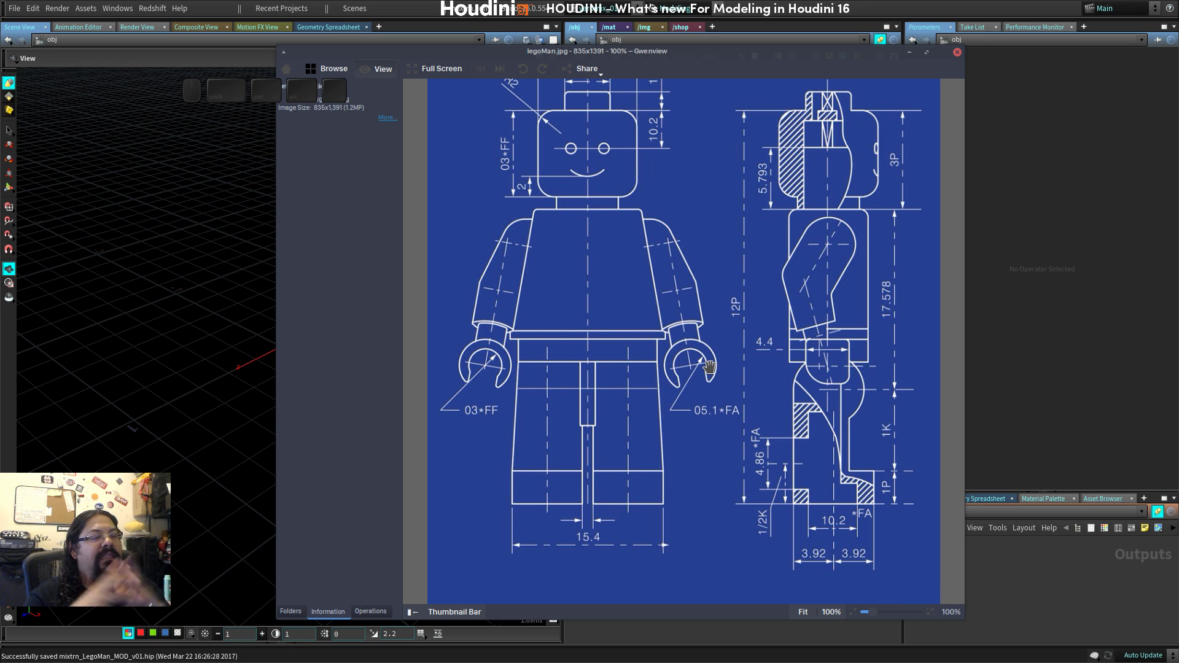
left_click(957, 51)
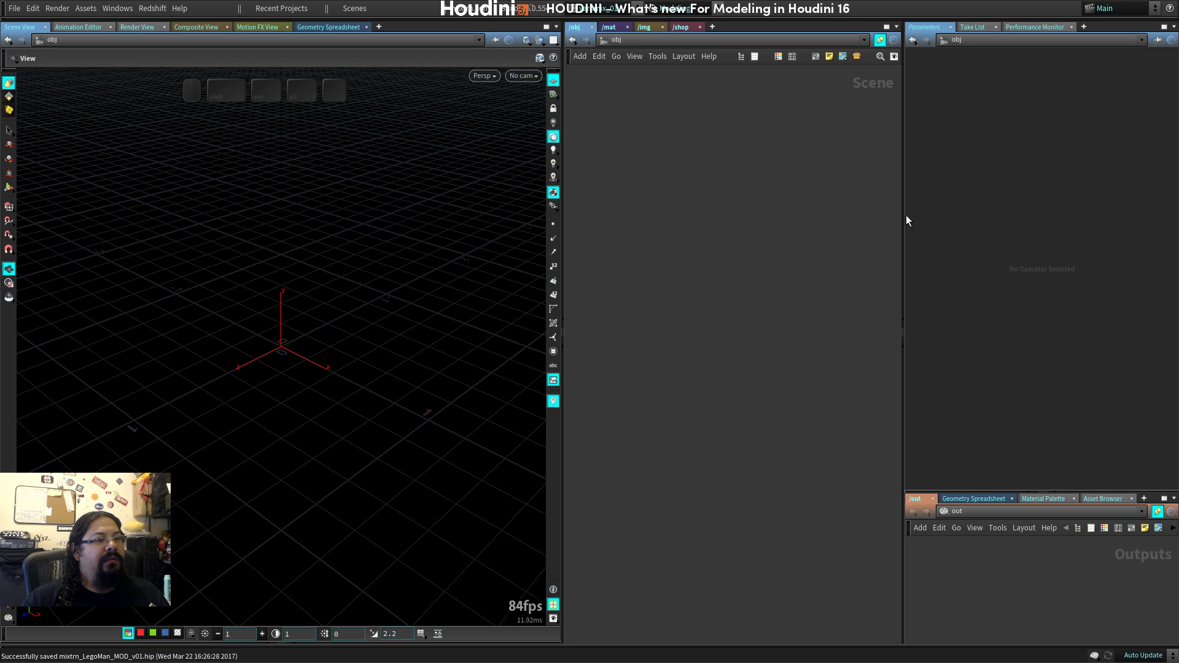
Enlarge the 3D viewport by narrowing the network and parameter panes, and open the viewport's display options.
left_click_drag(904, 219, 964, 220)
left_click_drag(598, 226, 683, 223)
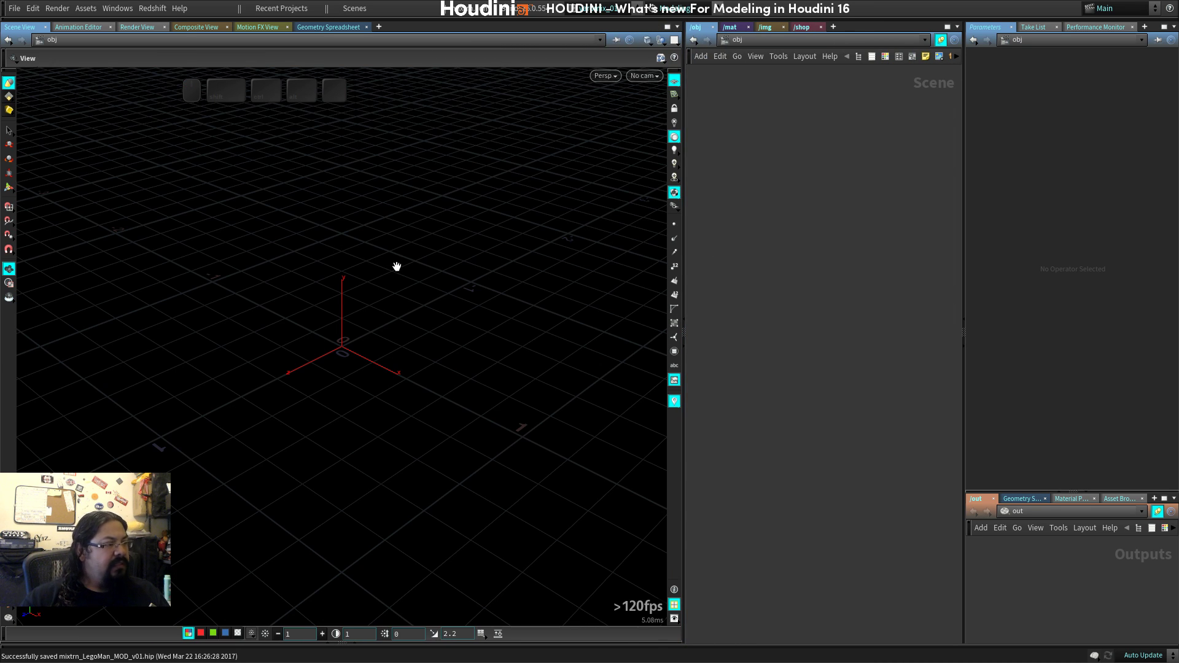
key("d")
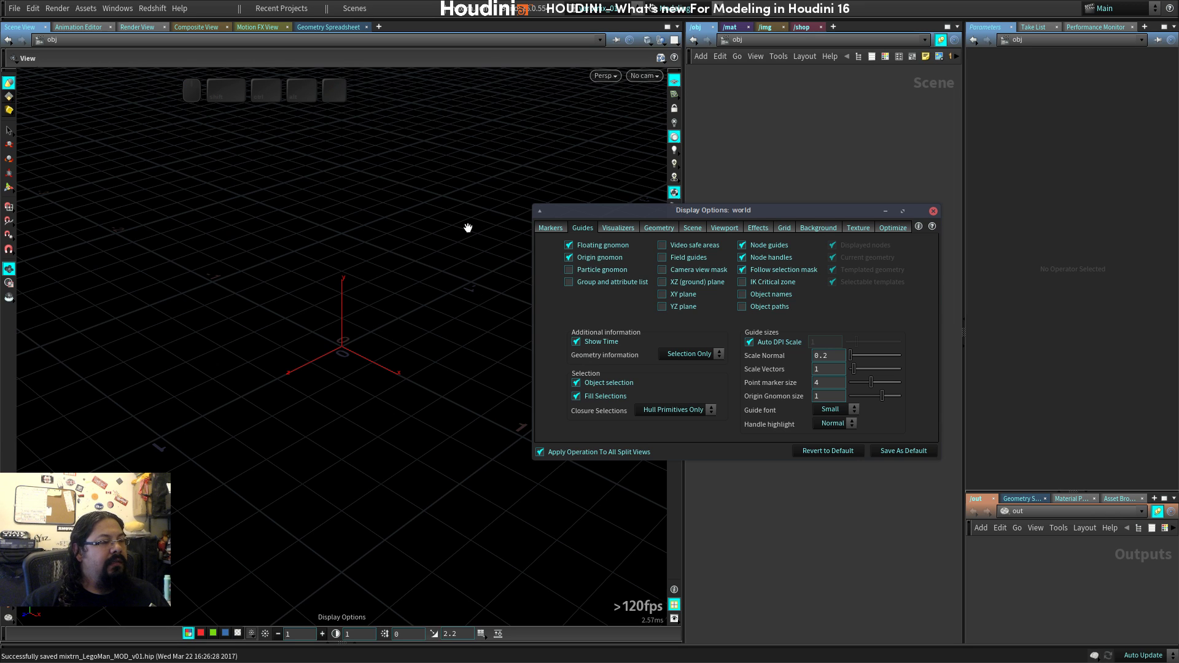
left_click(933, 211)
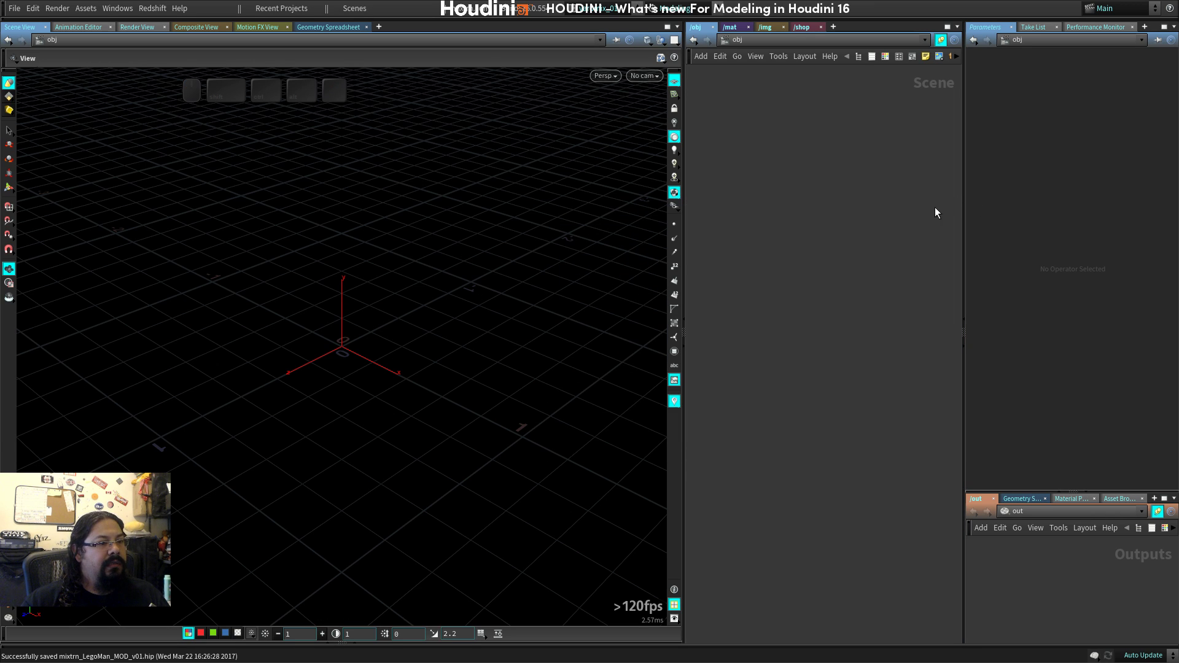
left_click(674, 619)
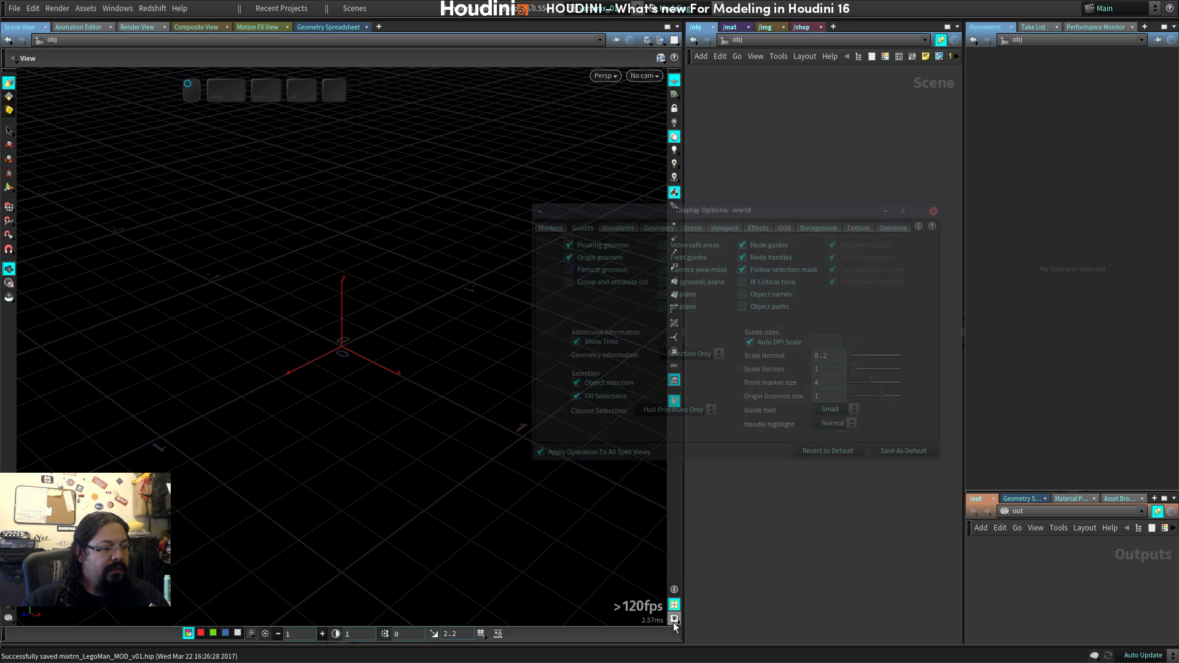
left_click_drag(734, 216, 570, 135)
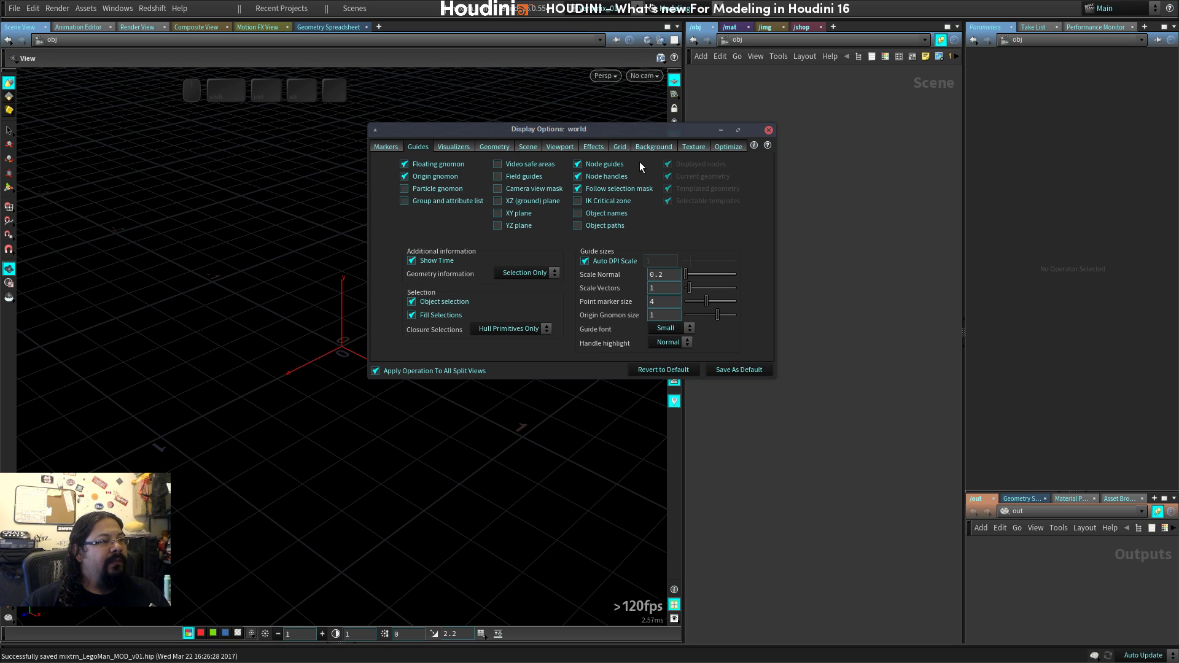
Clear the background image files of the Right and Front views and check the other views' background settings.
left_click(660, 149)
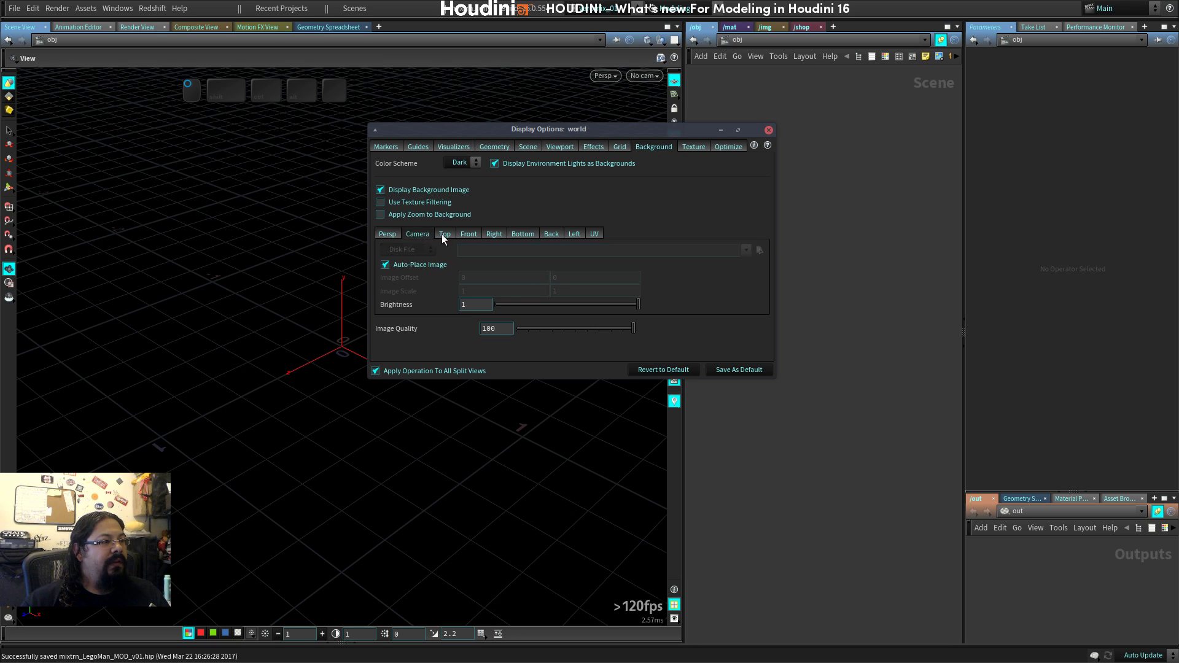
left_click(492, 236)
left_click(495, 234)
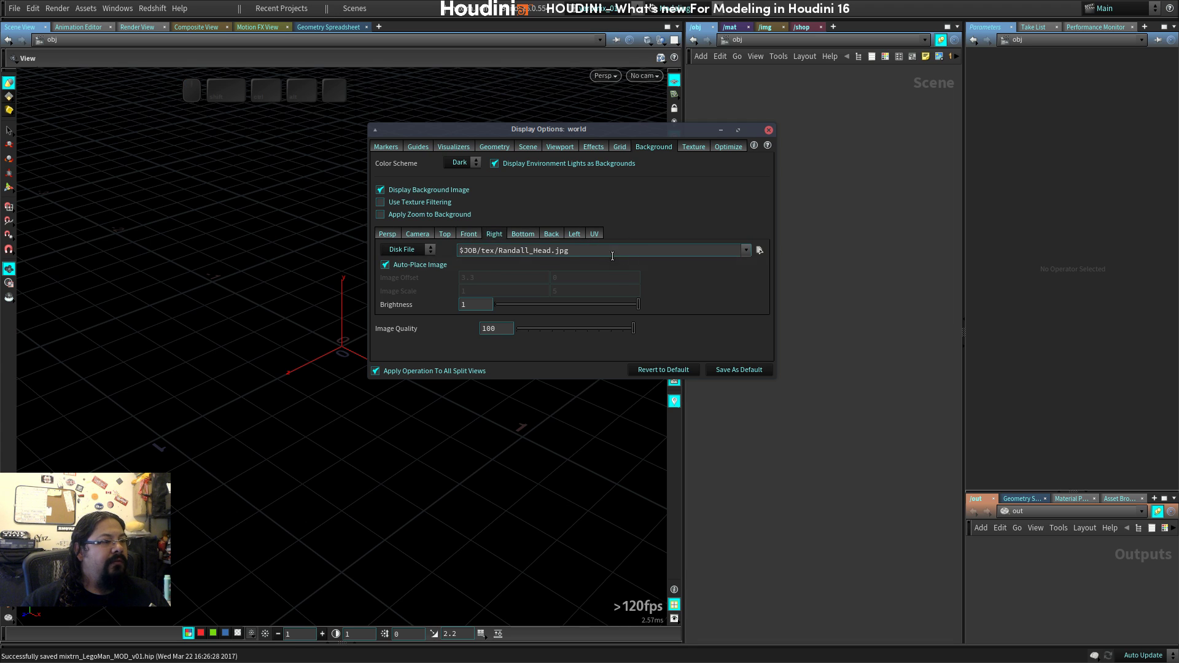
left_click_drag(570, 250, 350, 262)
key("BackSpace")
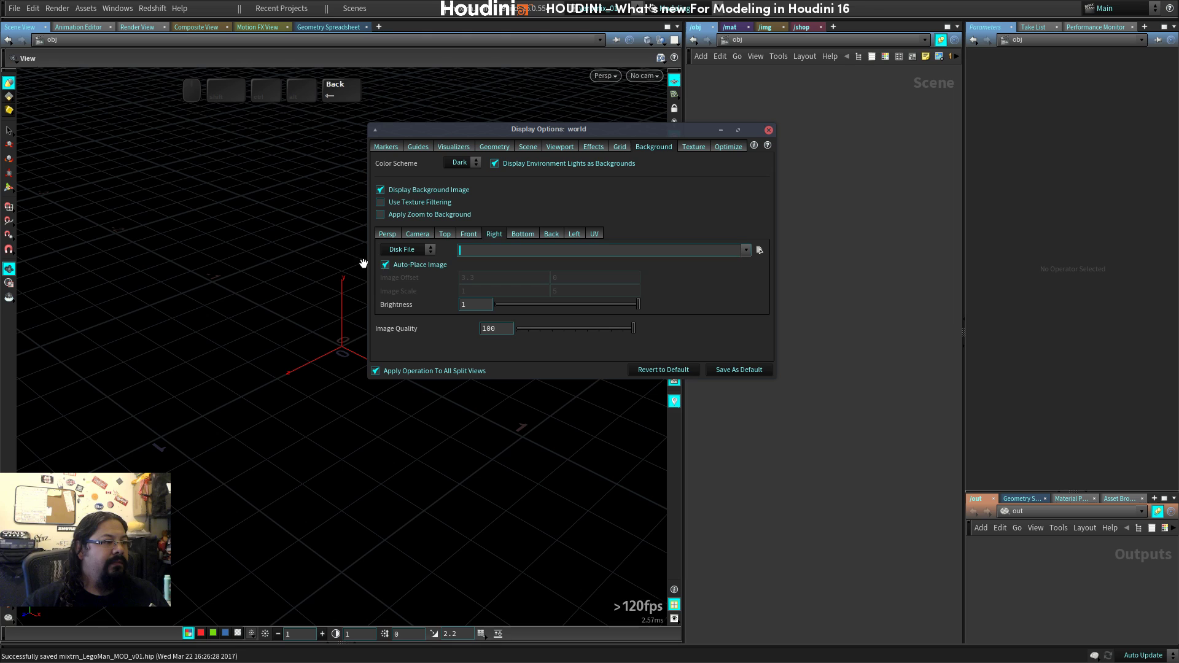
left_click(467, 234)
left_click_drag(568, 250, 451, 237)
key("BackSpace")
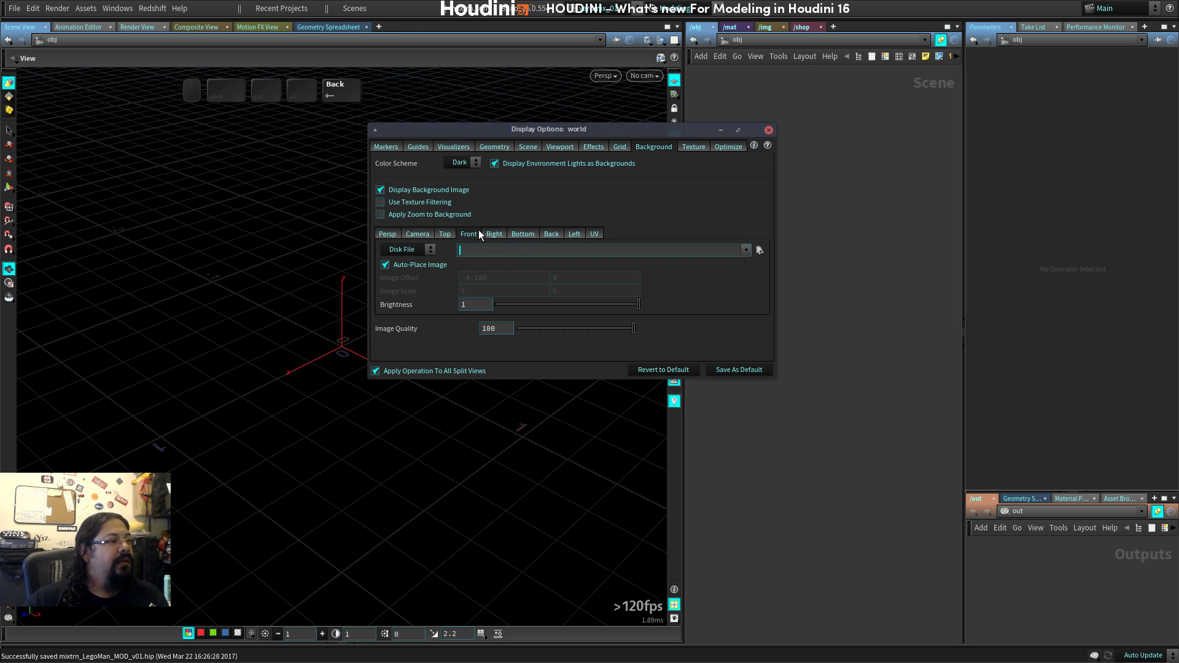
left_click(492, 234)
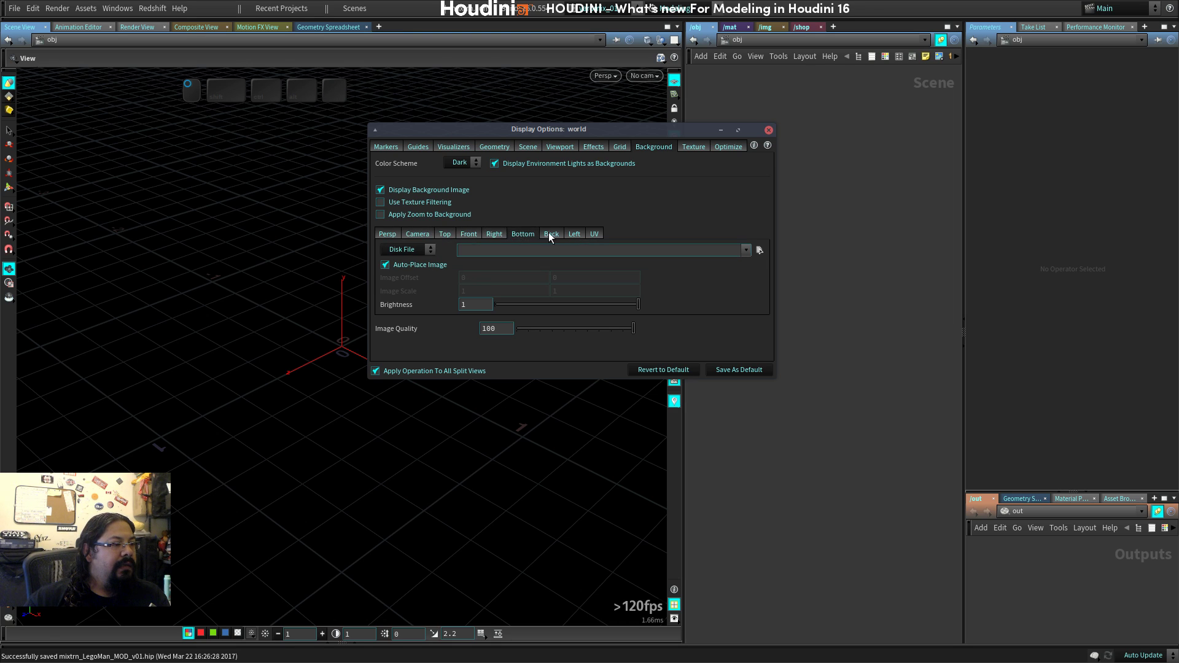
left_click(590, 234)
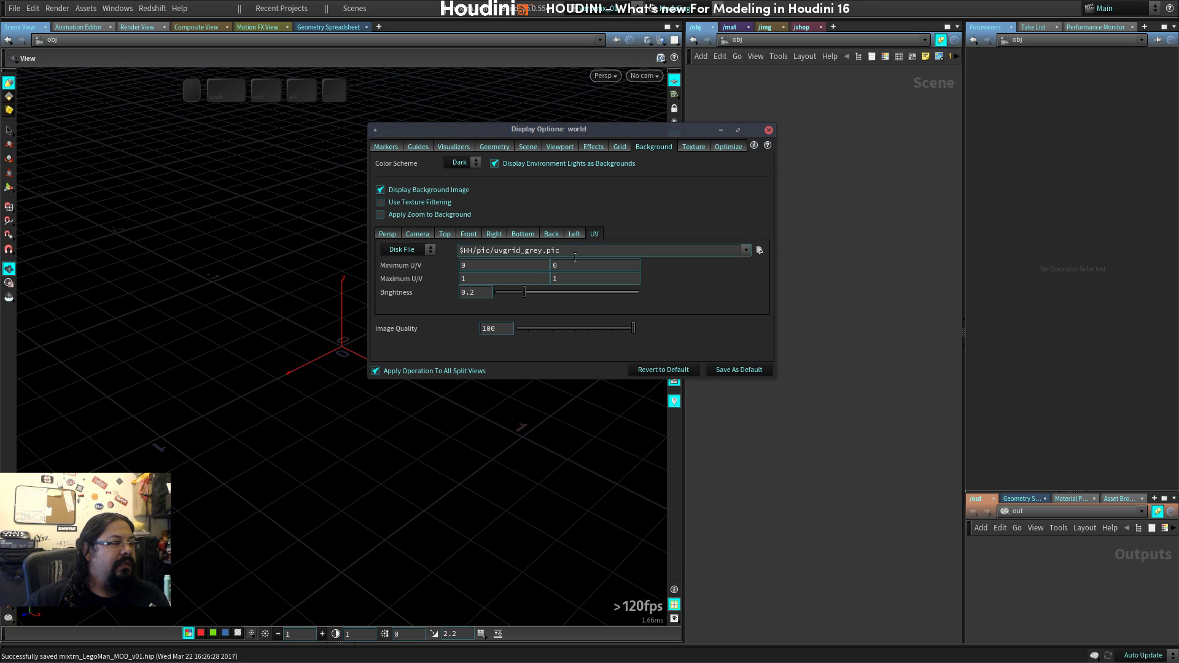
Set the Front view's background image to $HIP/ref/legoMan.jpg and move the display options clear of the viewport.
left_click(469, 235)
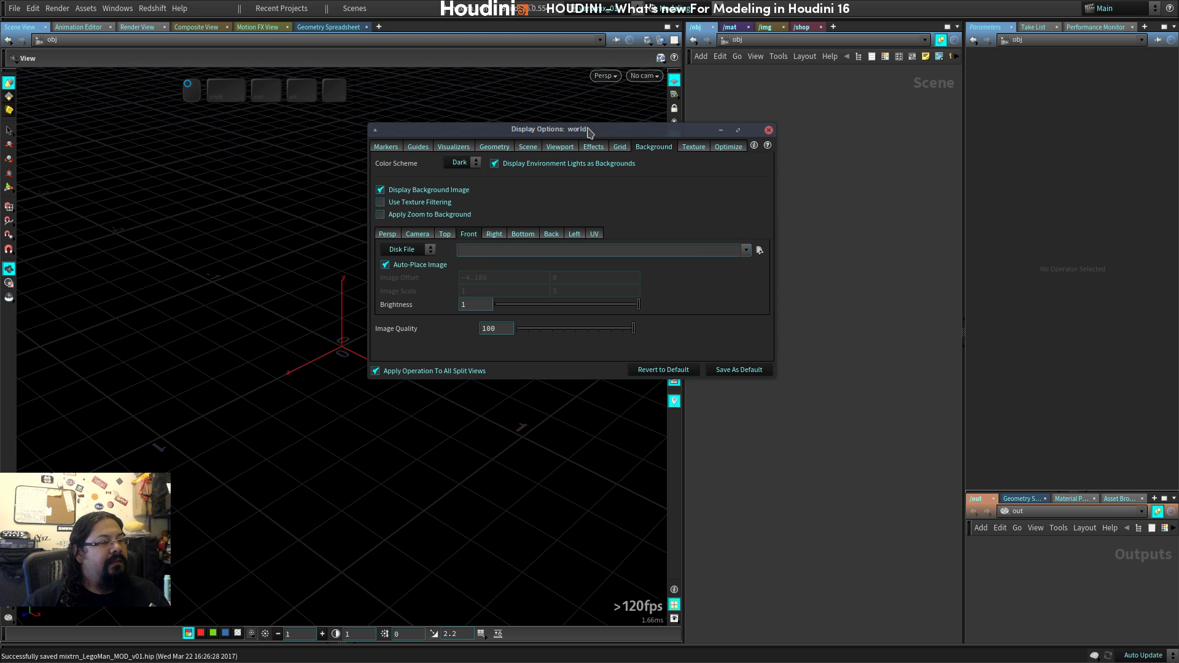
left_click_drag(586, 131, 494, 159)
left_click(712, 276)
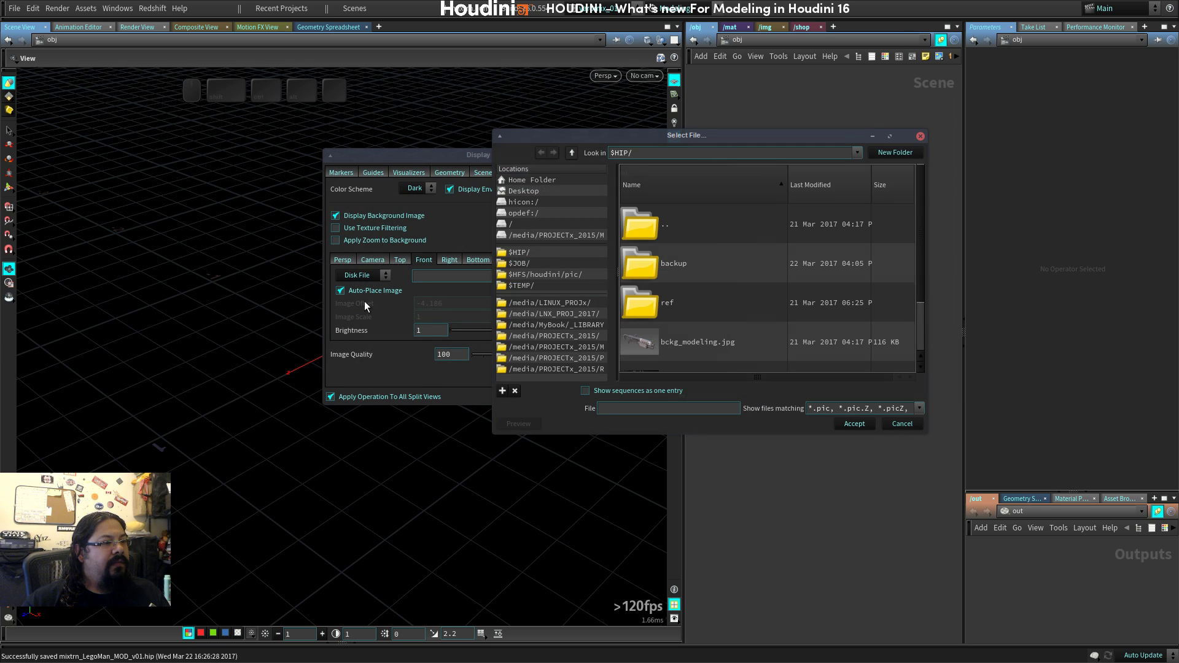
double_click(664, 307)
left_click(698, 263)
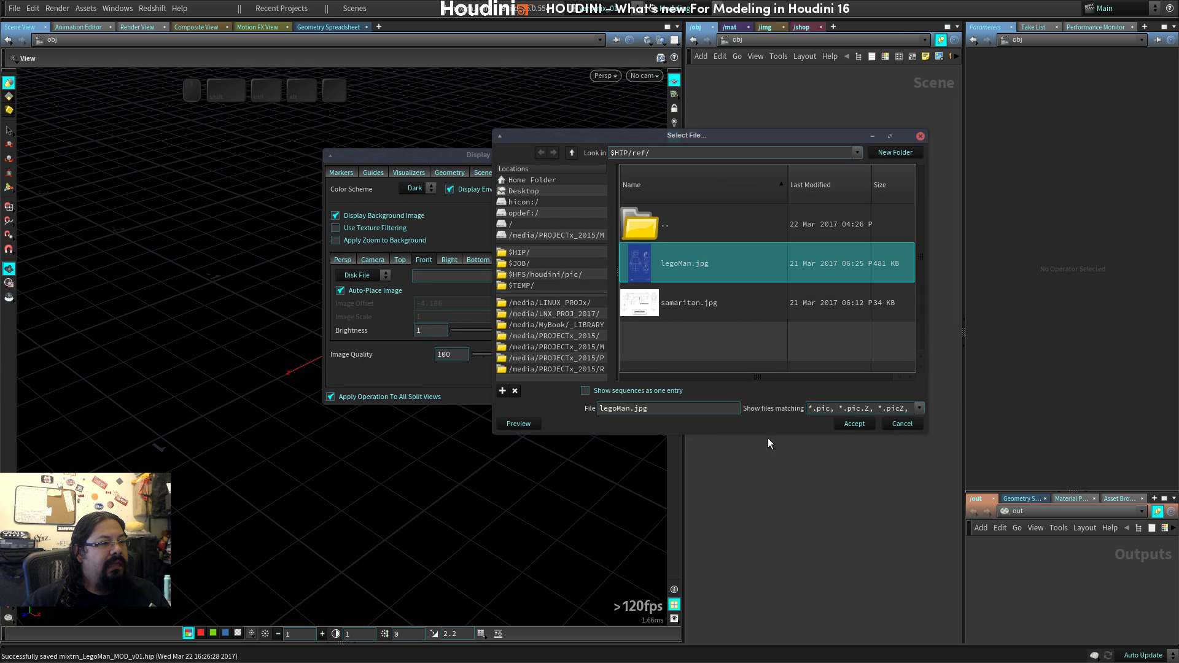
left_click(854, 424)
left_click_drag(608, 158, 871, 149)
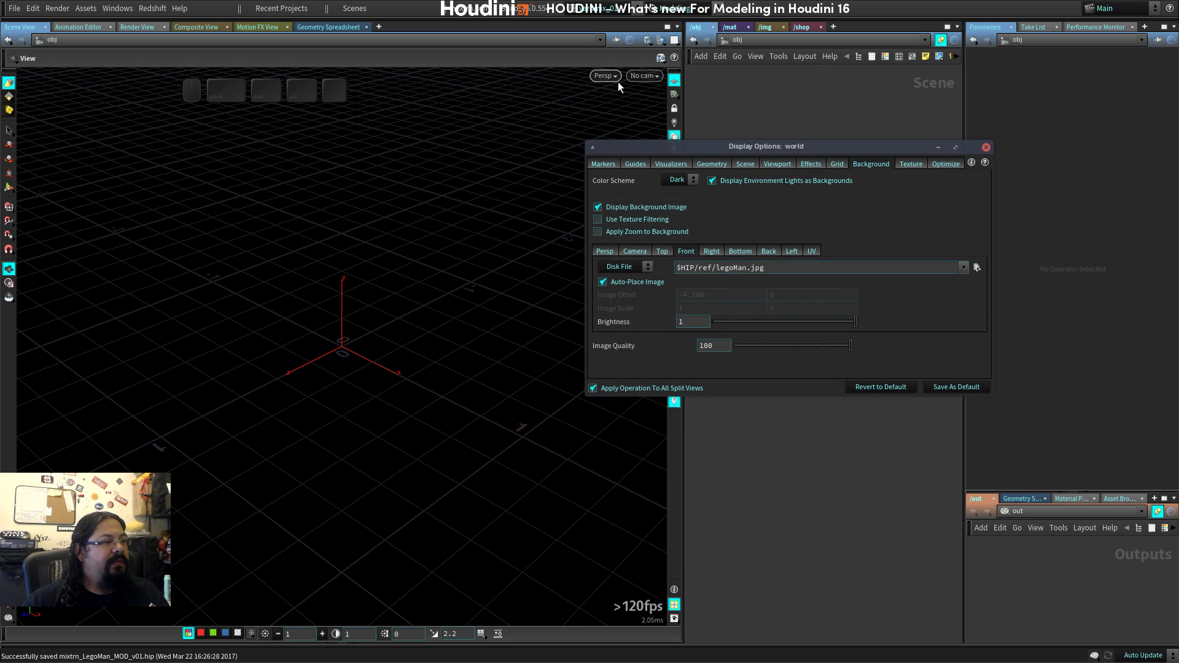
Check the LEGO blueprint in the Front view and return to the perspective view.
key("space+2")
key("space+3")
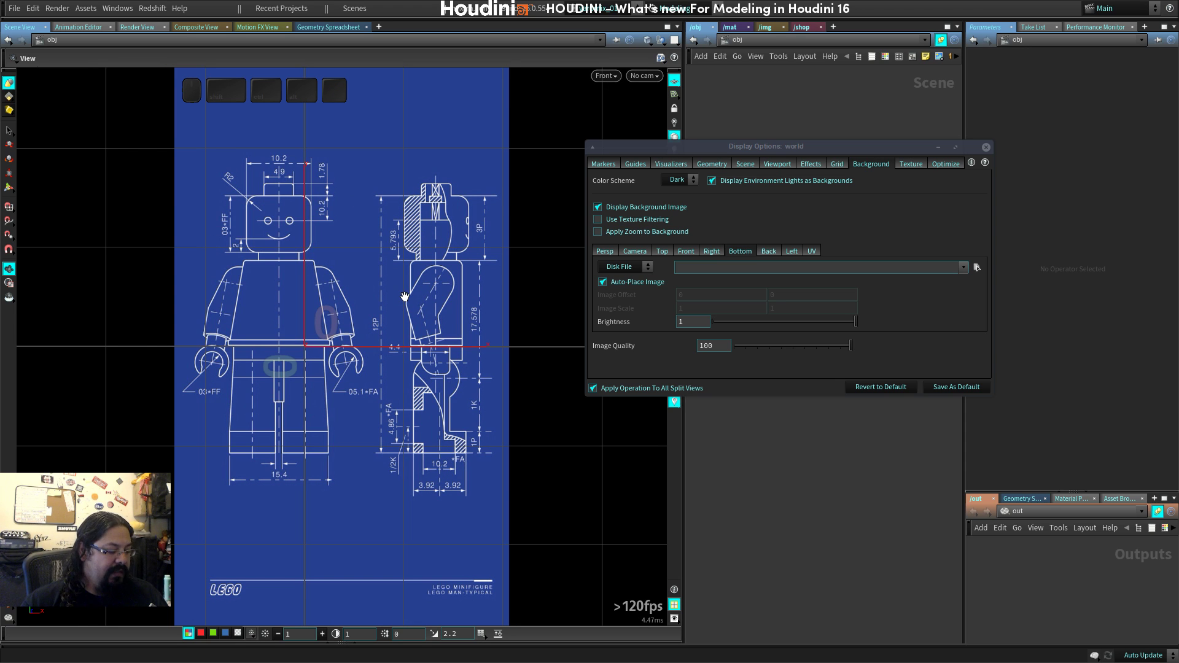
key("space+1")
Create a polygon tube at the origin in the perspective view.
key("Tab")
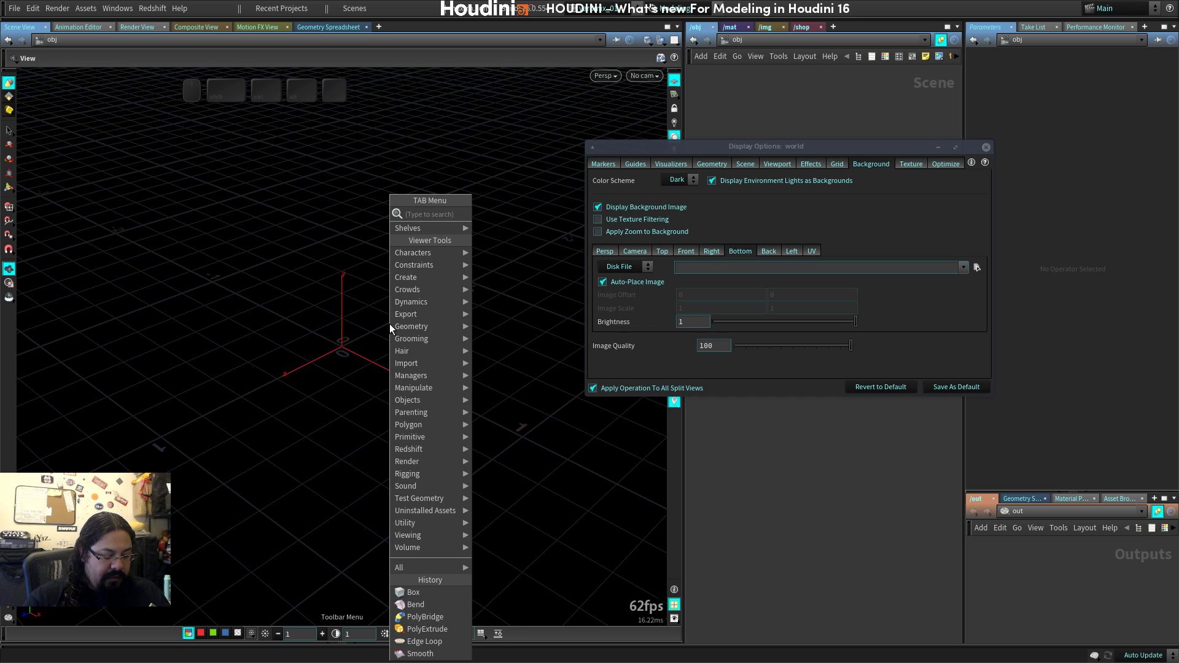
type("tube")
key("Return")
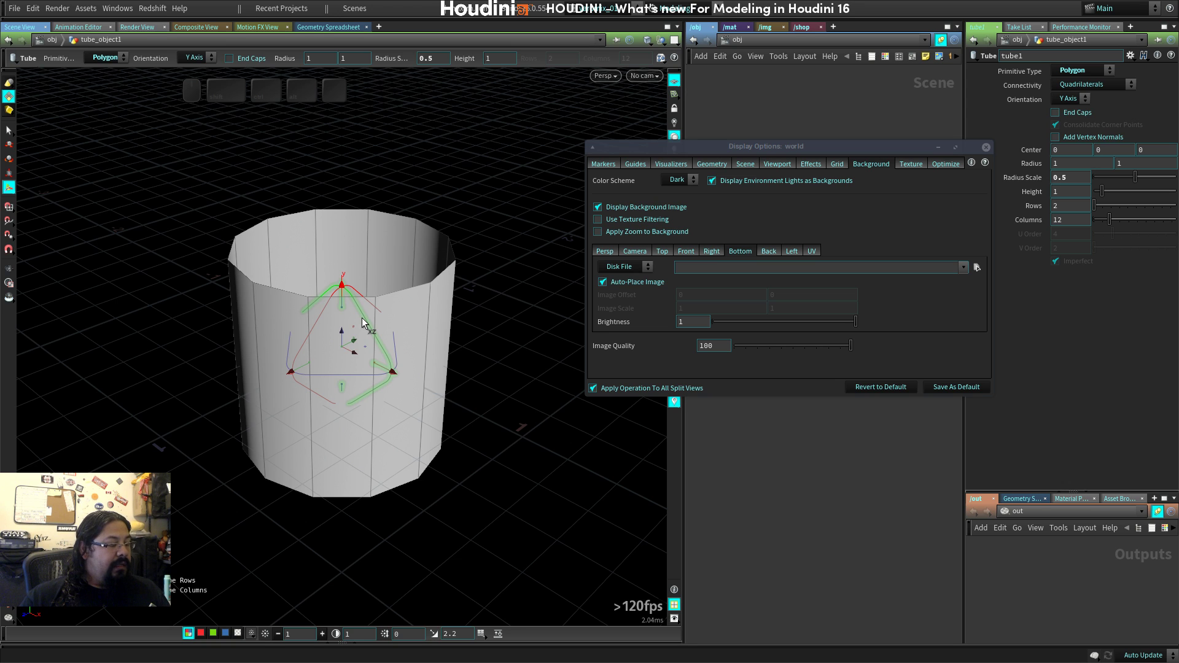
key("space+1")
key("space+1")
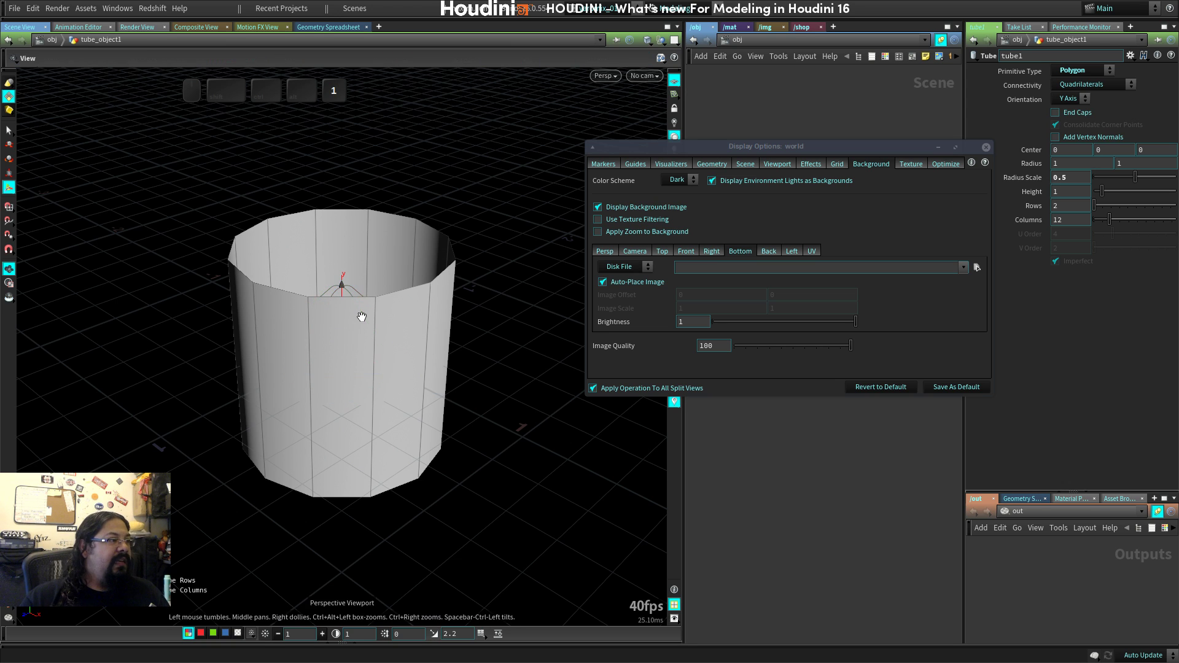
Check the tube in the Top, Front, Right and UV views and return to the perspective view.
key("space+2")
key("space+1")
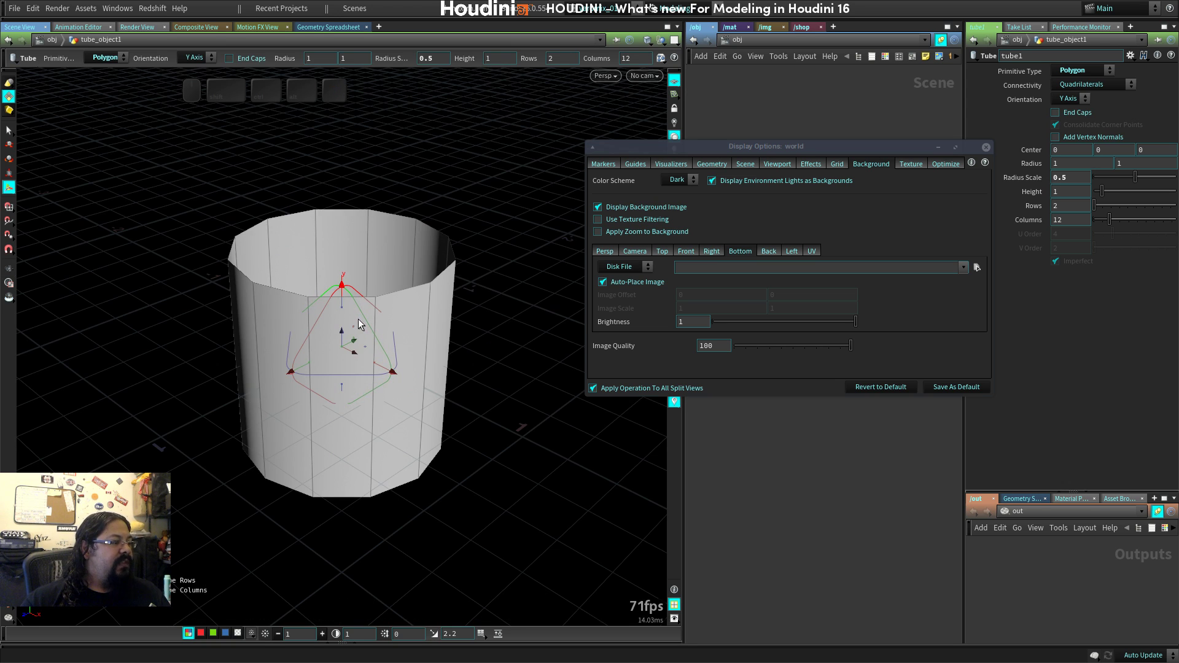
key("space+2")
key("space+3")
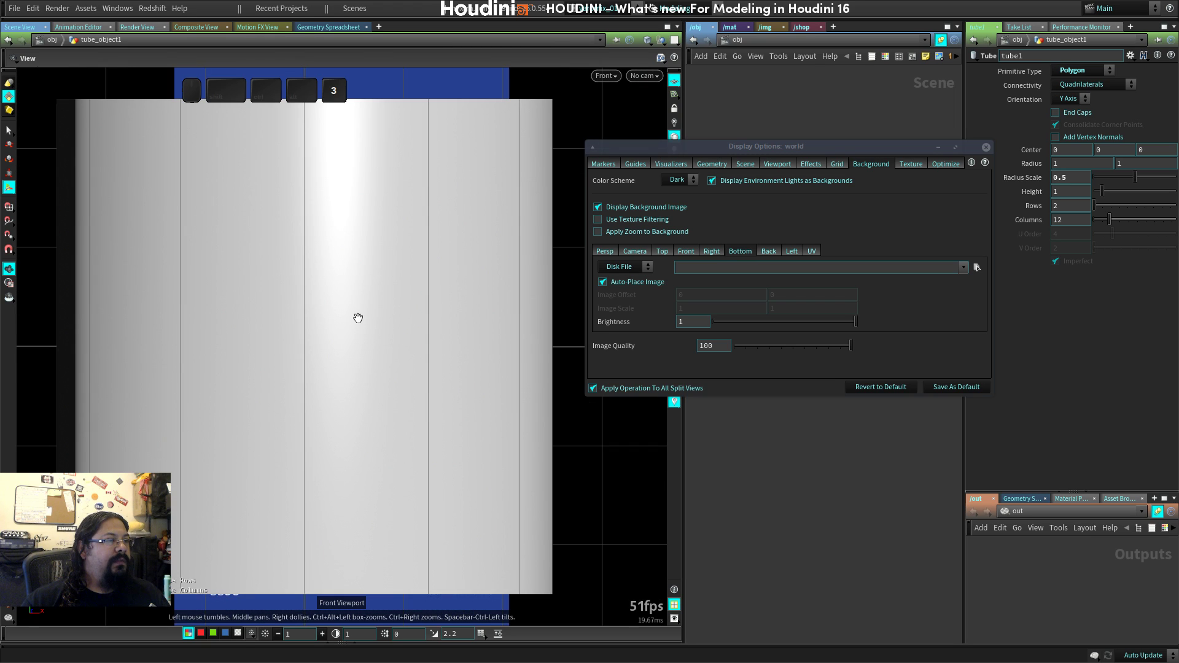
key("space+4")
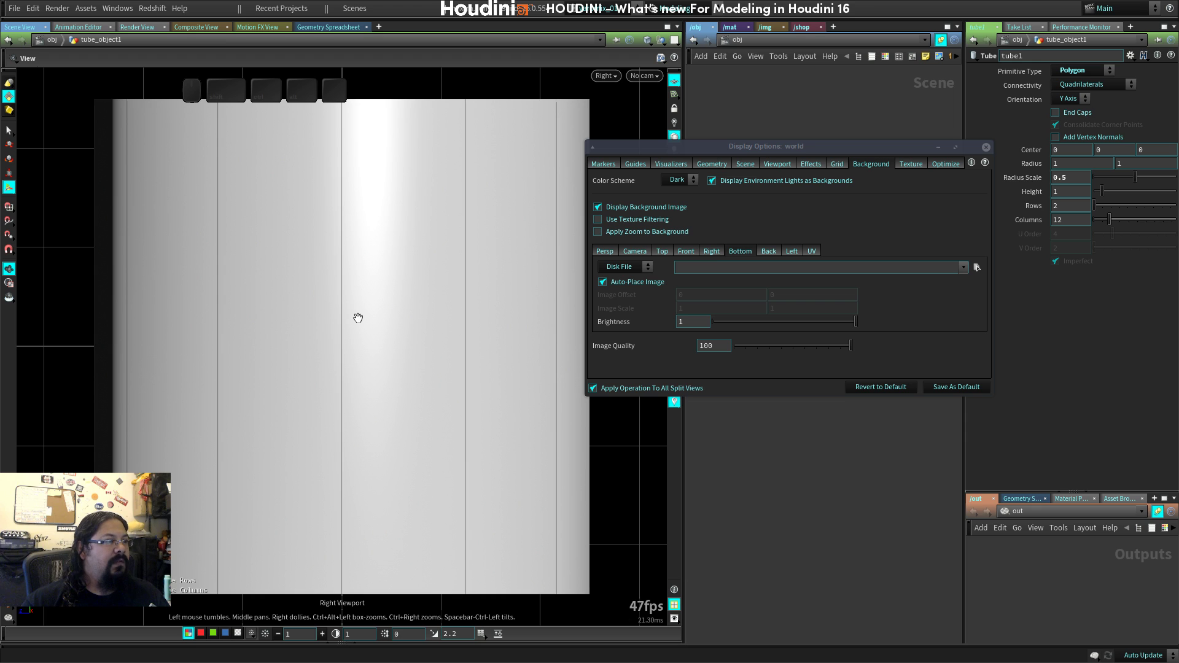
key("space+5")
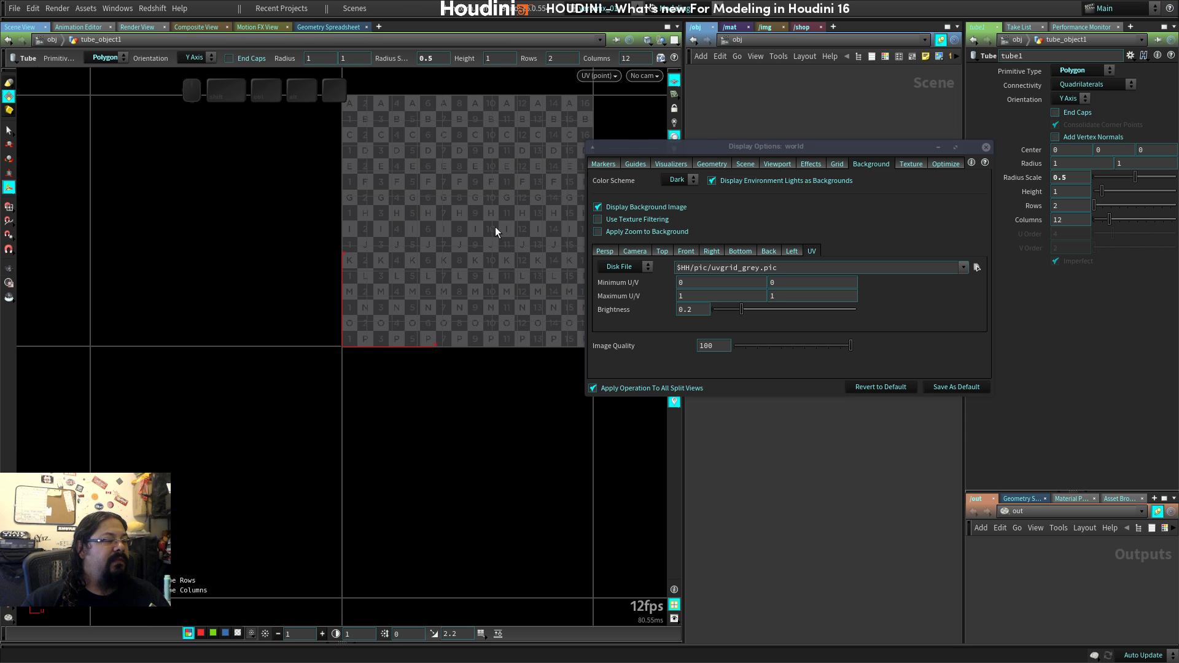
key("space+1")
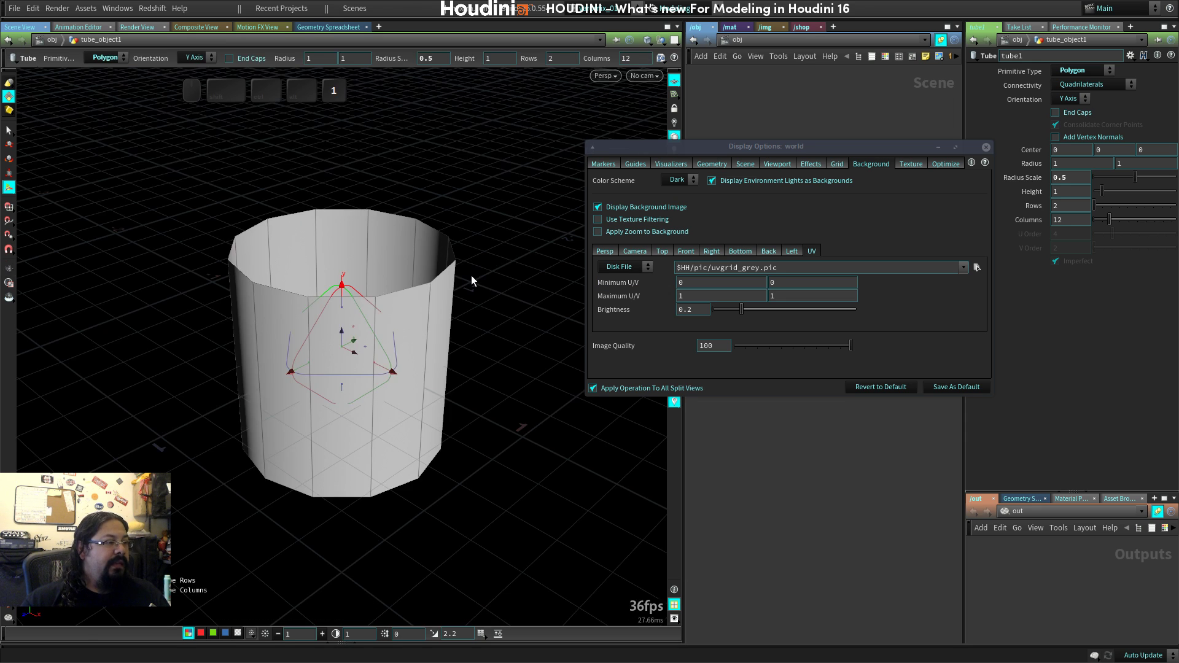
Switch the scene view to the Four Views layout and move the display options clear of the viewports.
left_click(674, 41)
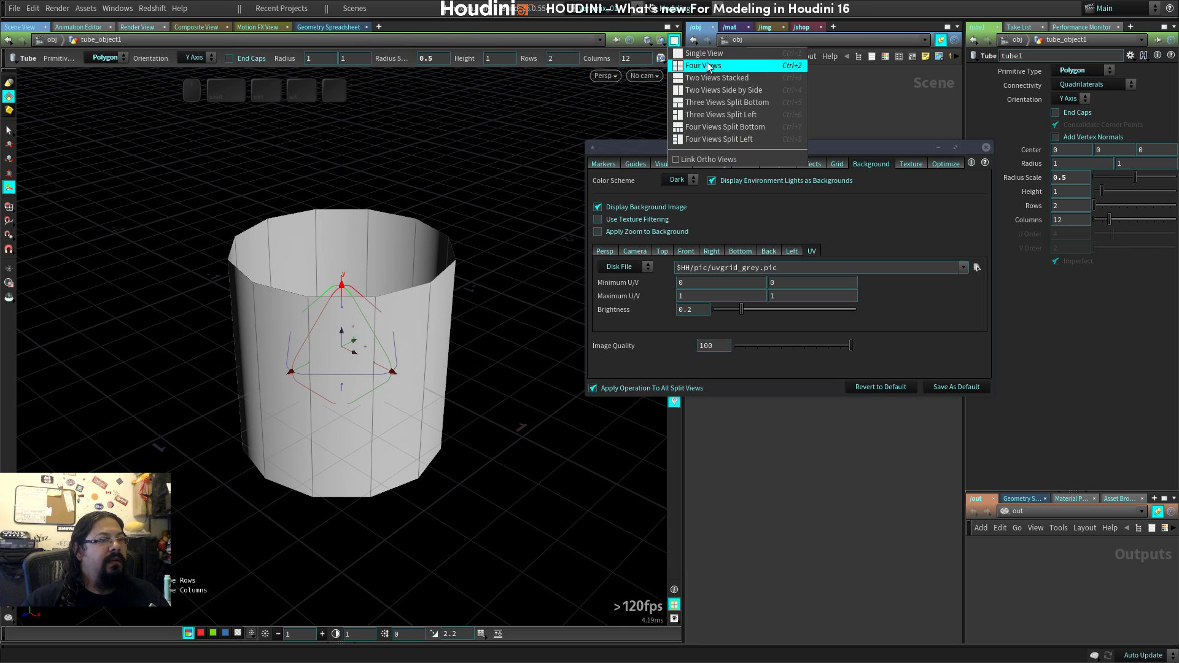
left_click(747, 64)
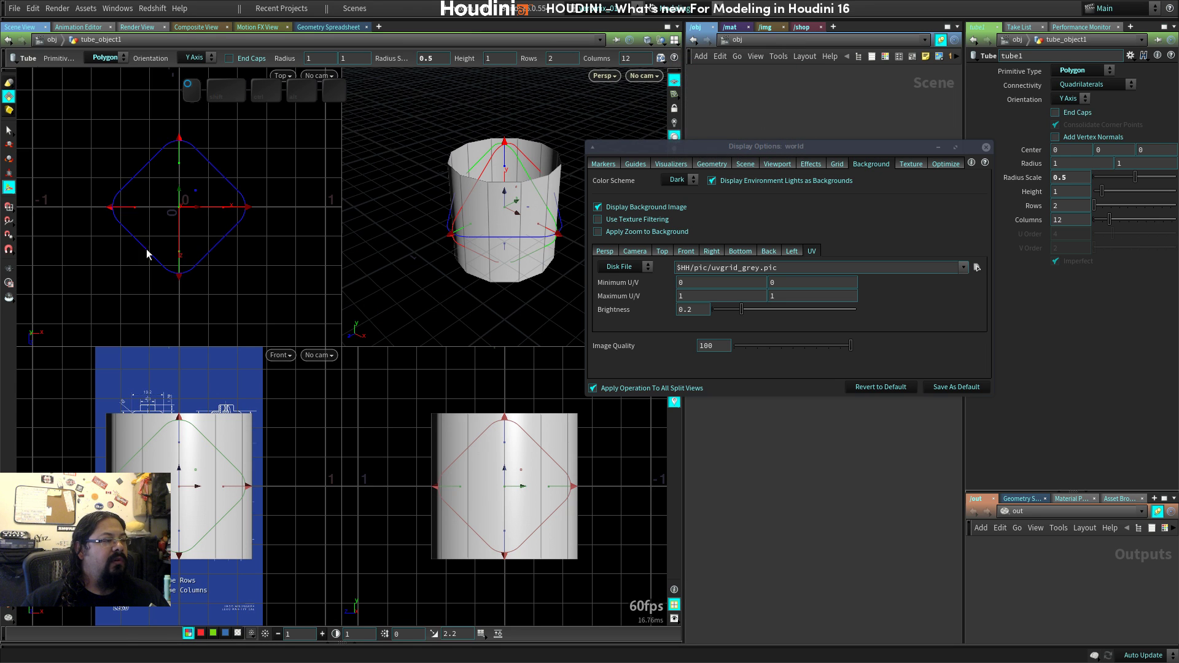
left_click_drag(688, 150, 790, 137)
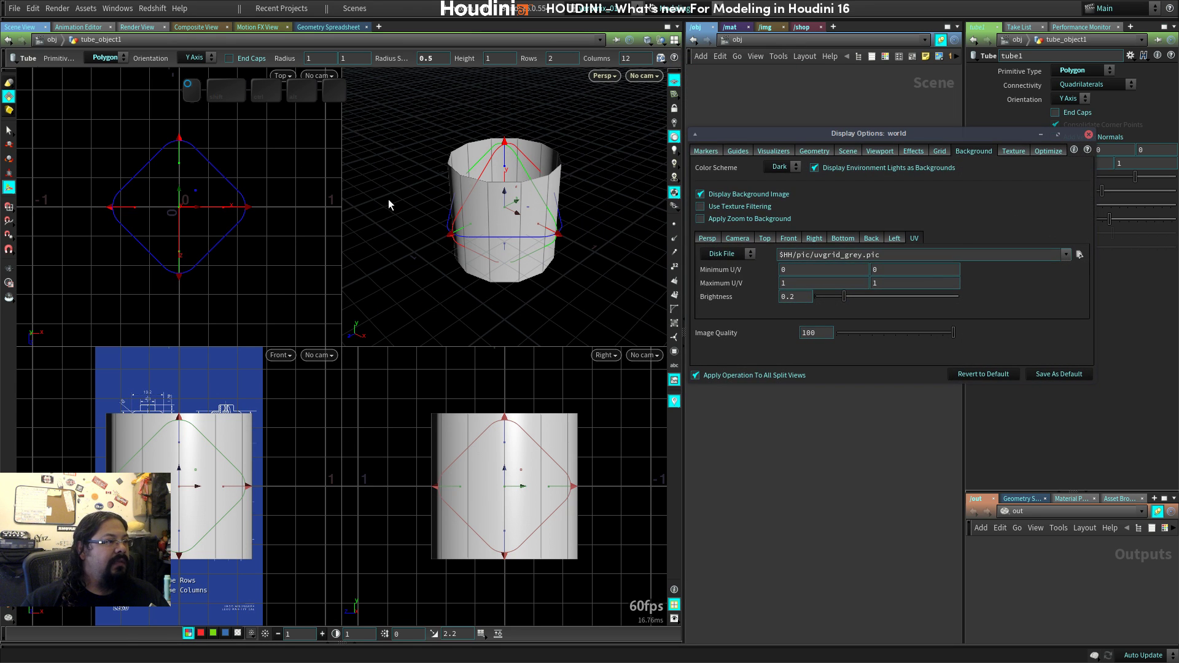
Change the viewport layout to a single pane showing the front view in wireframe over the blueprint.
left_click(675, 40)
left_click(681, 54)
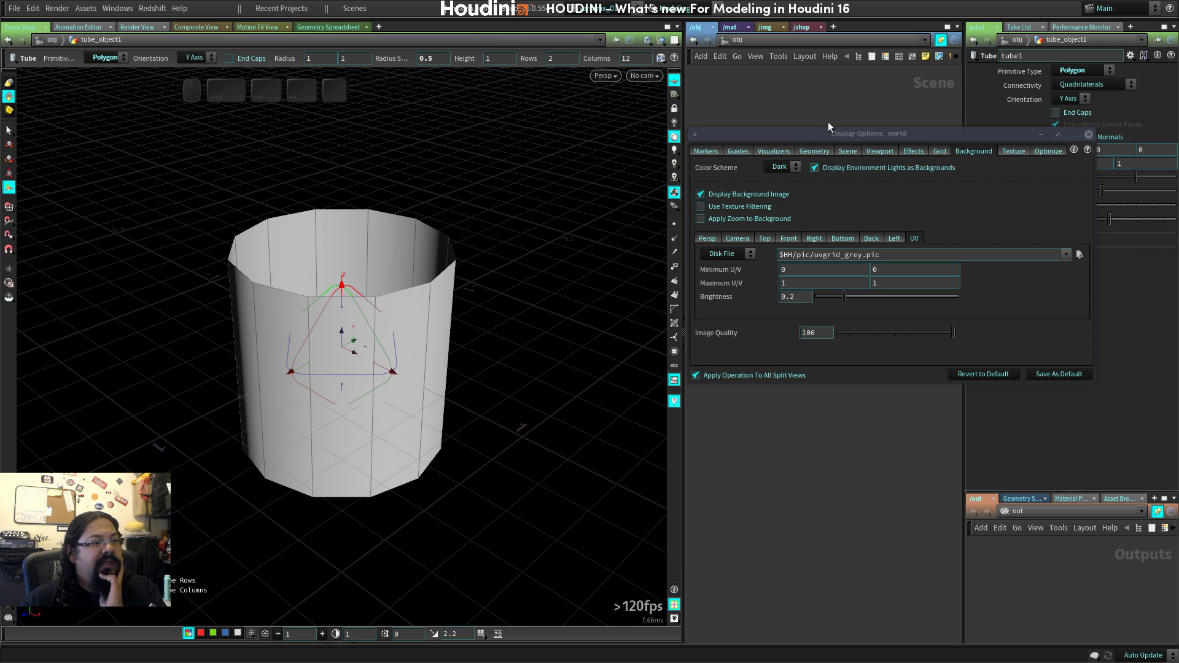
left_click_drag(828, 133, 753, 161)
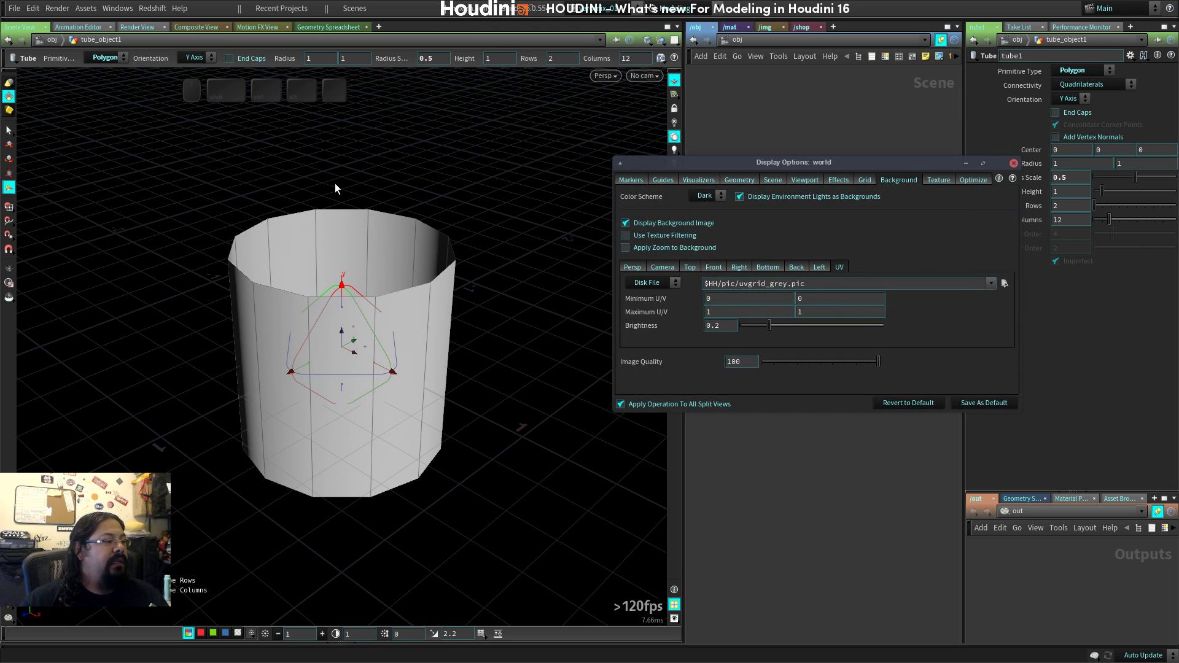
key("Escape")
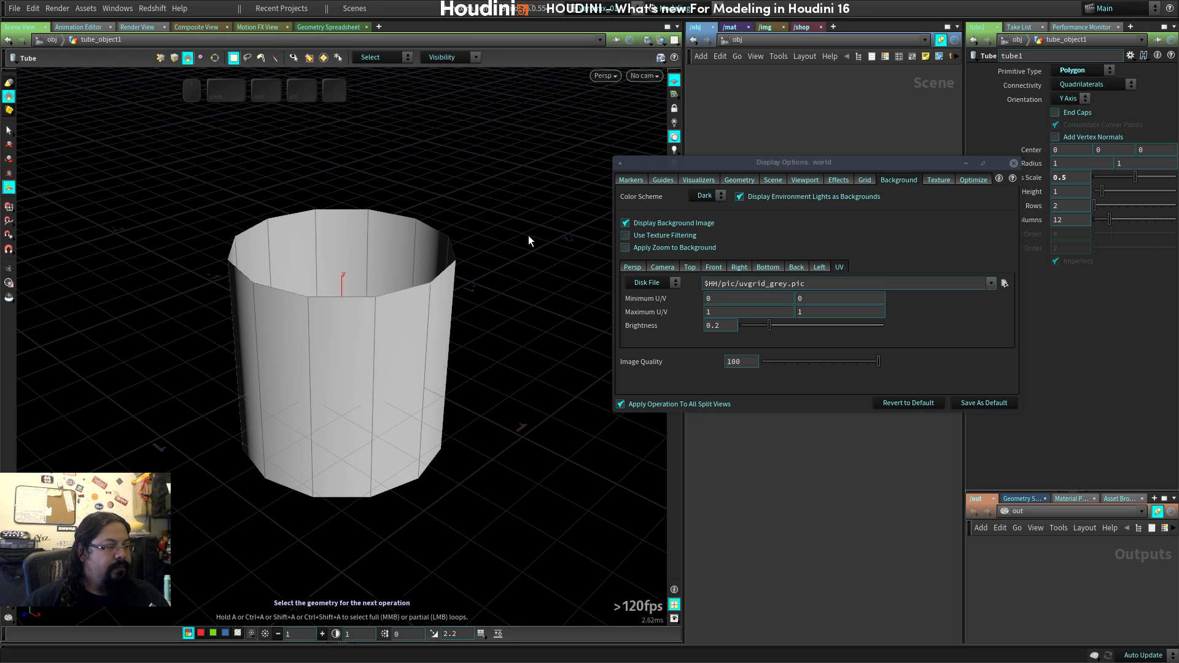
left_click_drag(715, 167, 695, 168)
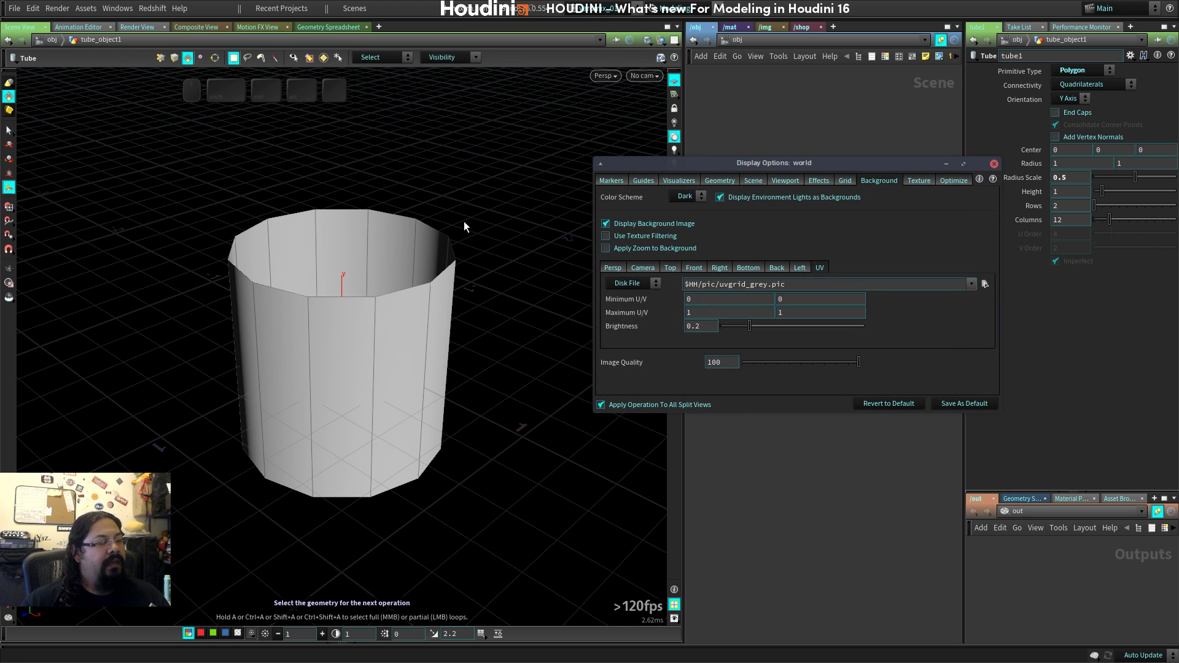
key("space+2")
key("space+3")
key("w")
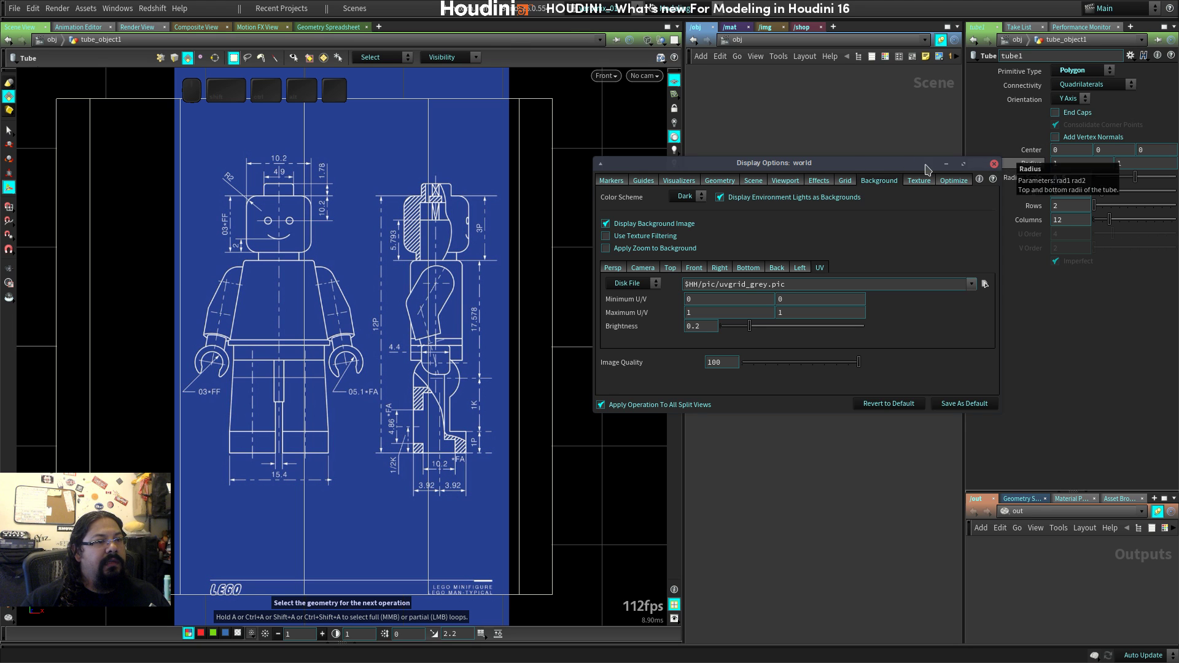
Hide tube_object1 in the scene so only the blueprint shows in the front view.
left_click_drag(927, 169, 552, 323)
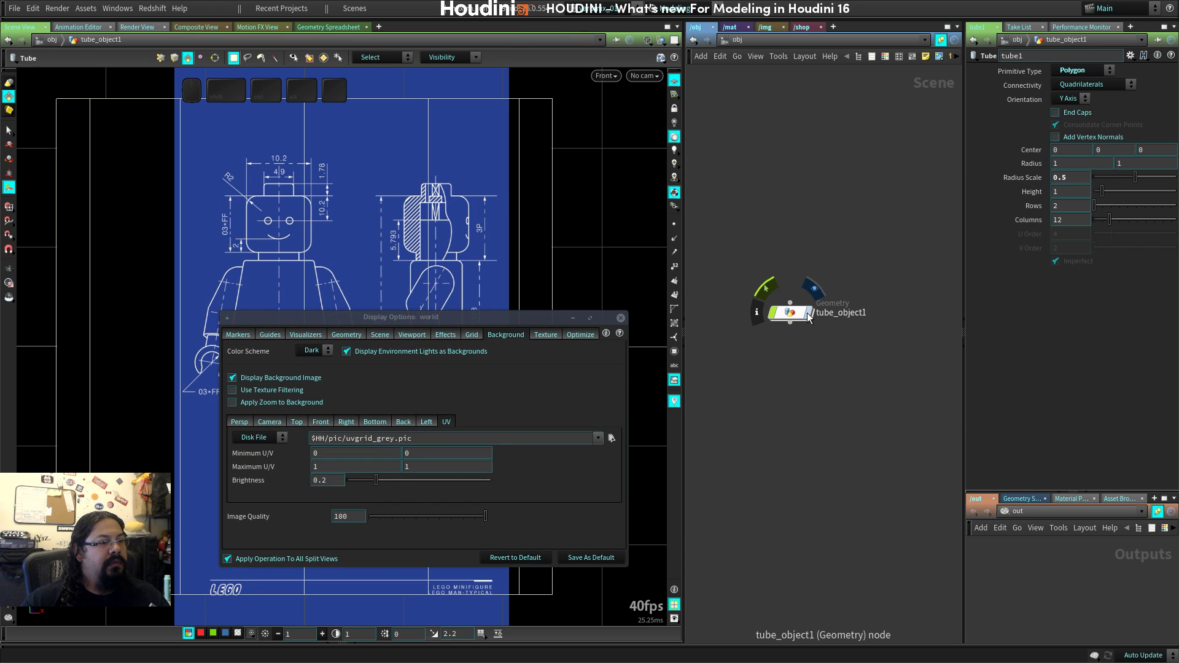
left_click(798, 313)
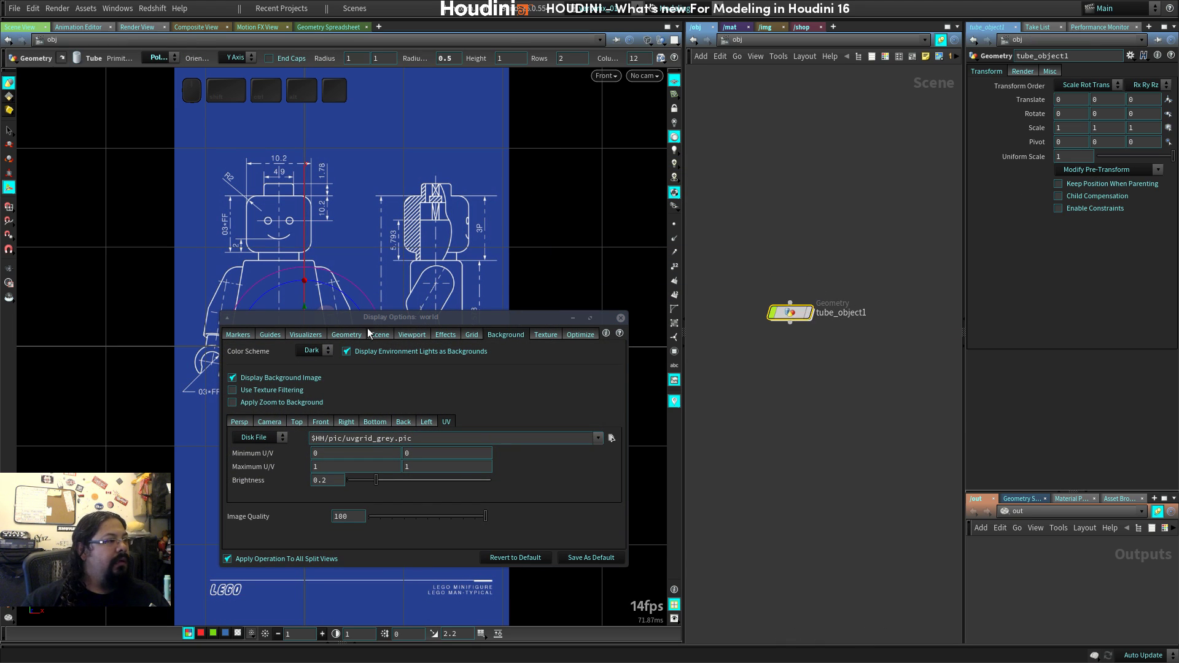
left_click_drag(367, 326, 773, 198)
Examine how the auto-placed front blueprint relates to the grid while zooming and panning the view.
key("space")
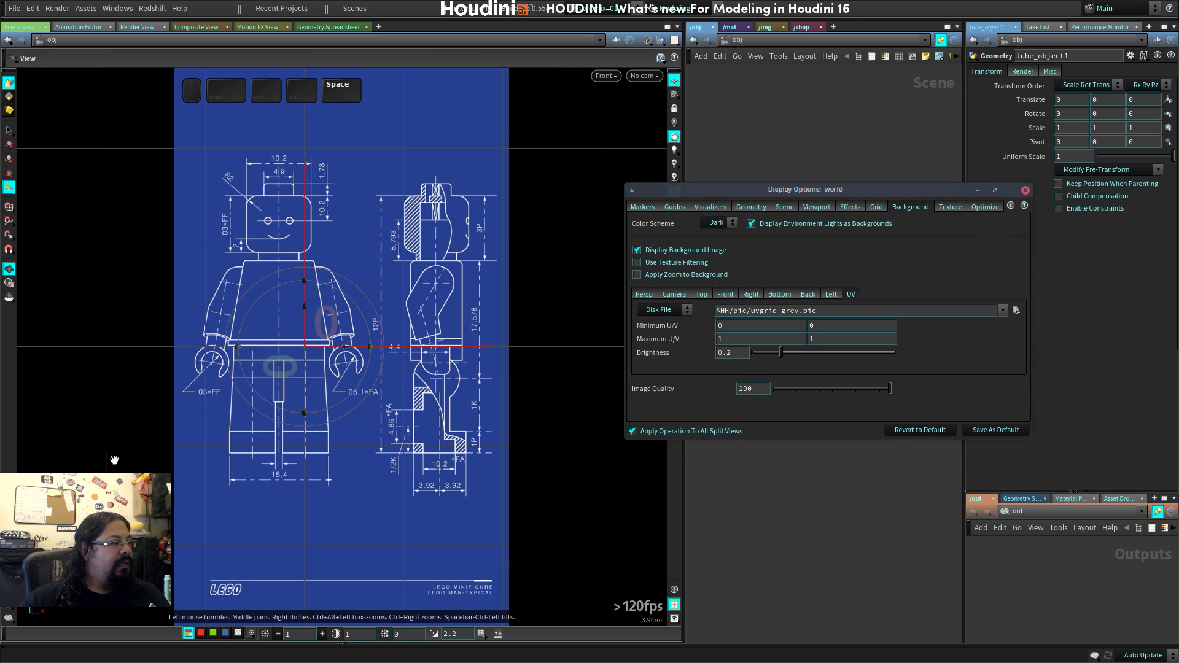
right_click_drag(114, 460, 561, 417)
middle_click_drag(561, 417, 522, 389)
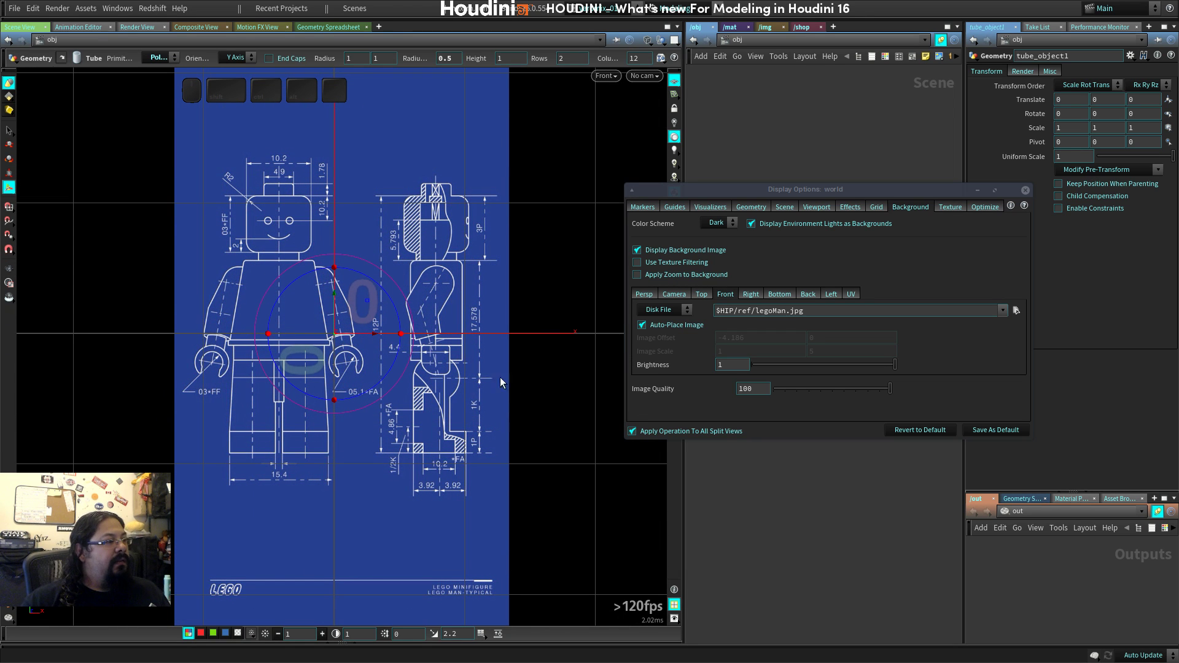
key("space")
middle_click_drag(465, 359, 524, 389)
key("space")
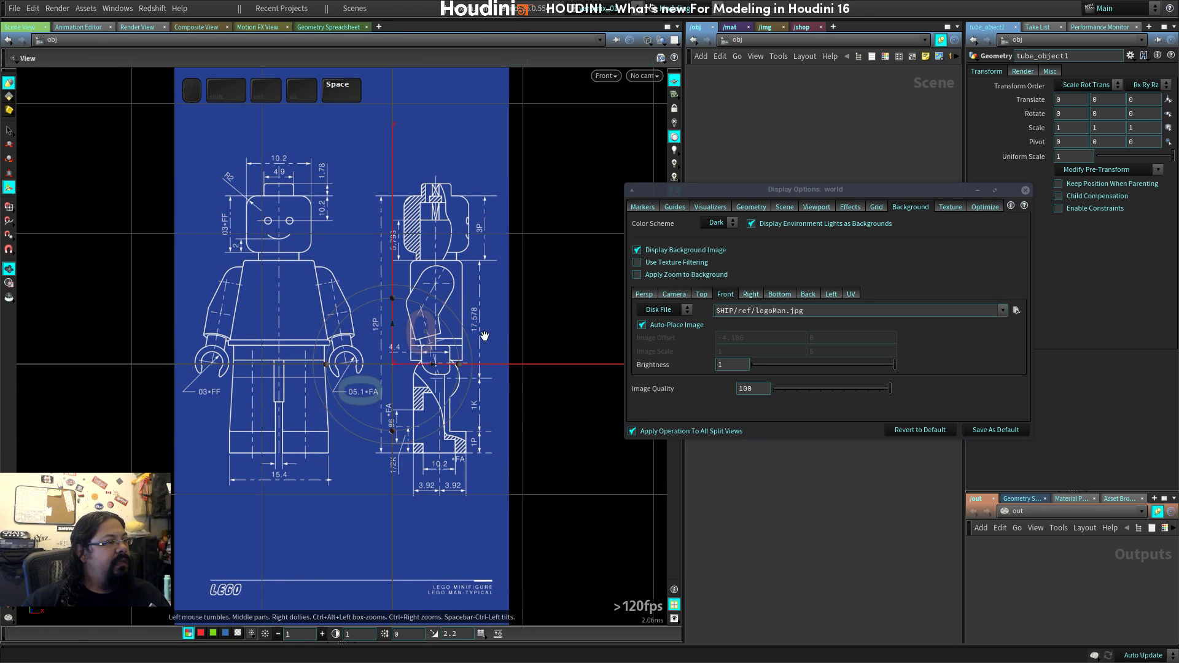
middle_click_drag(485, 336, 428, 313)
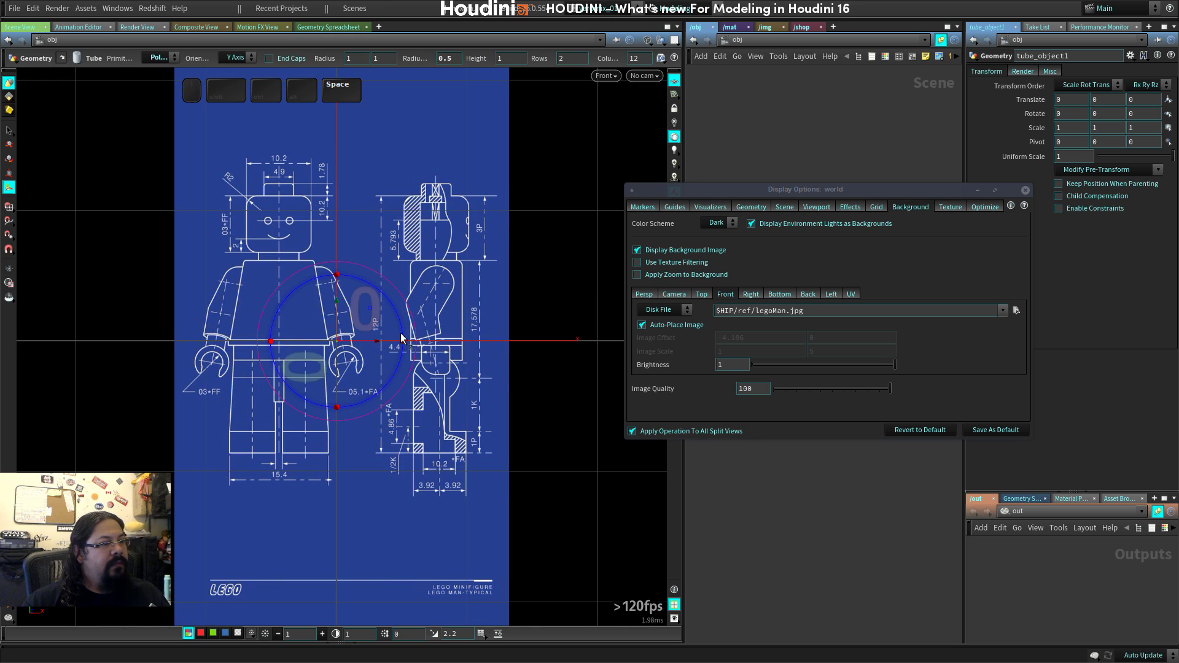
Disable Auto-Place Image for the front background and set its image offset to 1, 1.
left_click(664, 327)
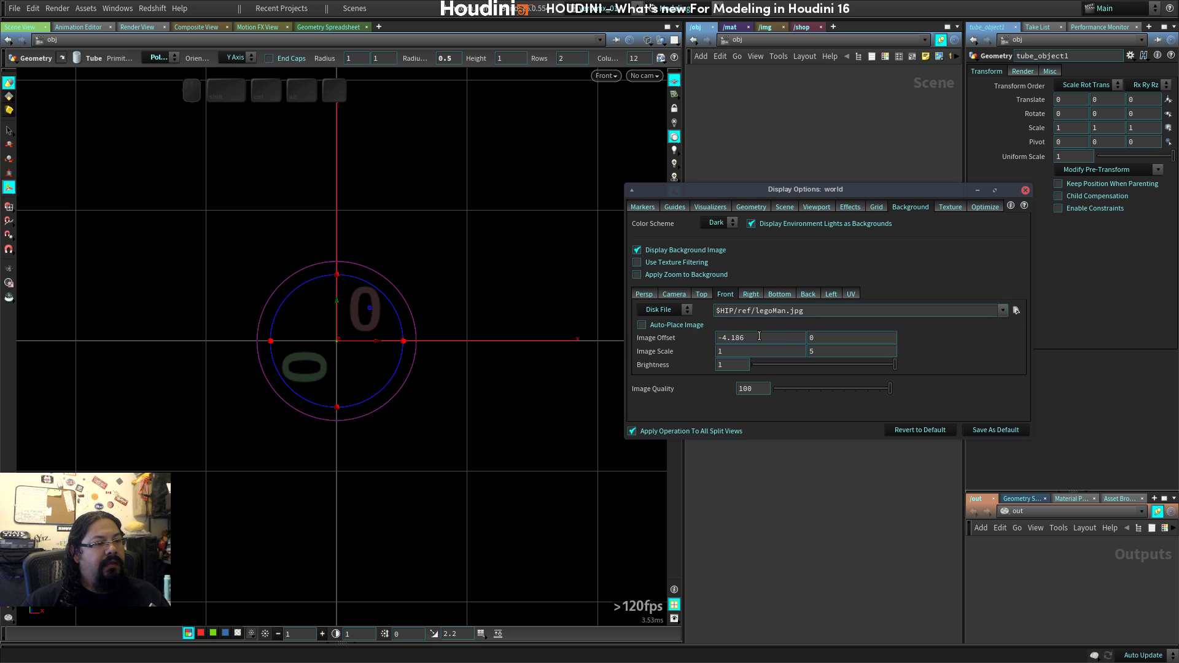
left_click_drag(777, 339, 652, 347)
type("1")
key("Tab")
type("1")
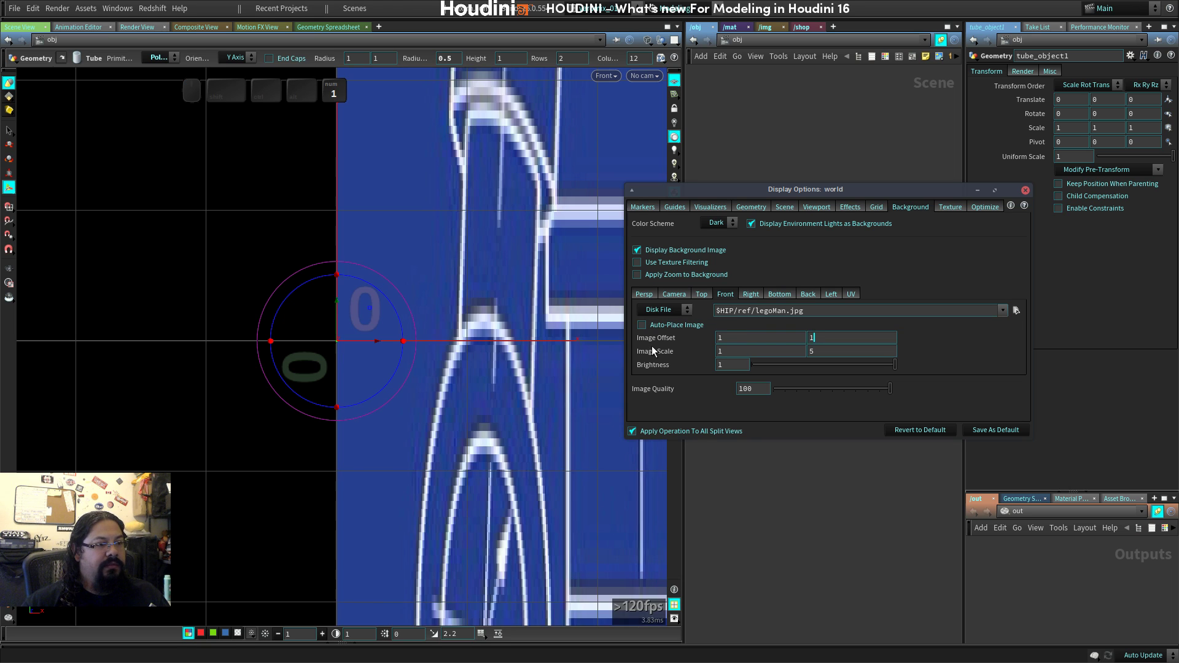
key("Return")
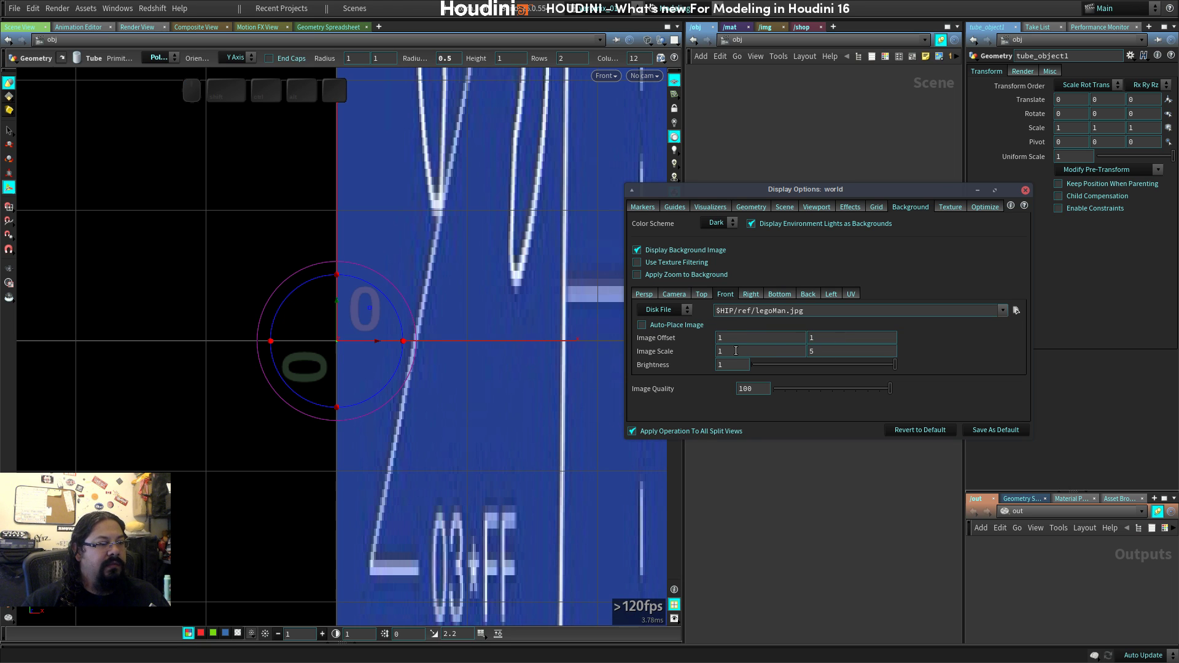
Set the front background's image scale to 1, 1.
left_click_drag(736, 351, 675, 351)
type("1")
key("Tab")
type("1")
key("Return")
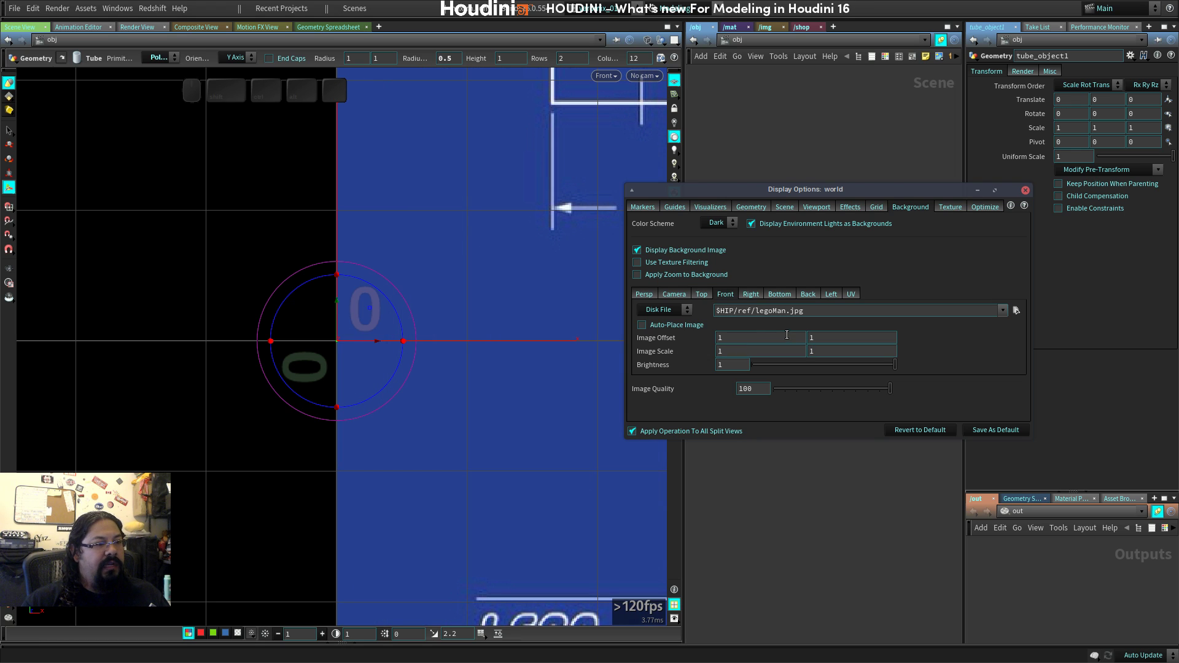
Toggle Auto-Place Image on and off for the front background, leaving it off with an image offset of 0, 0.
left_click(674, 324)
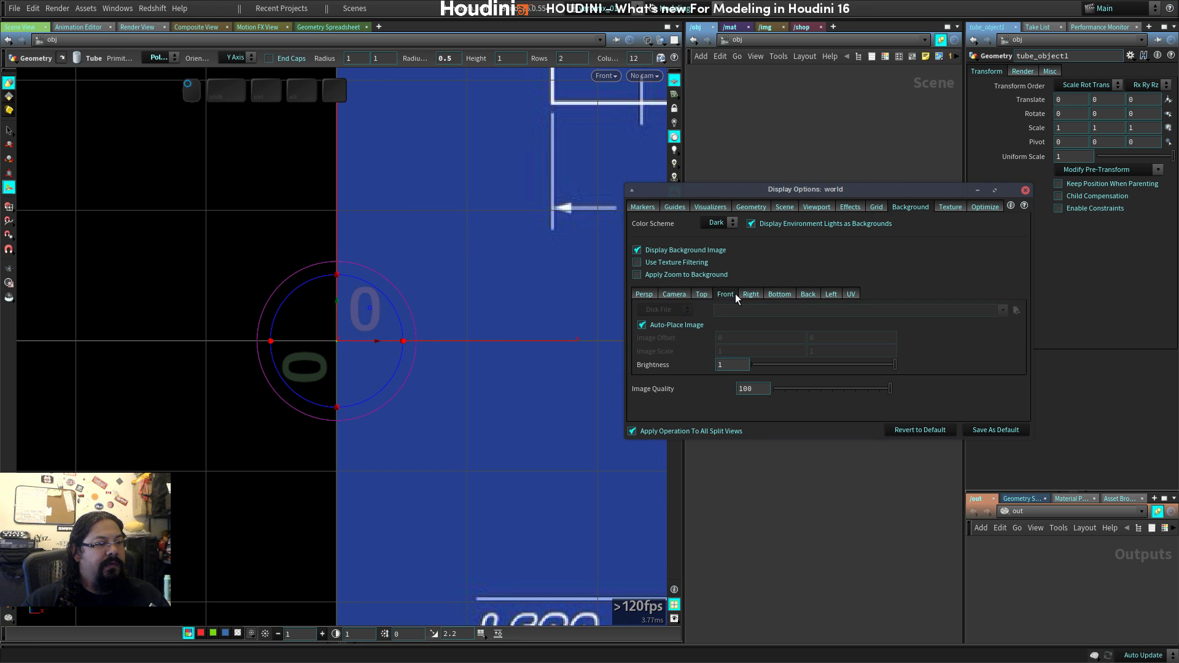
left_click(676, 325)
key("KP_Enter")
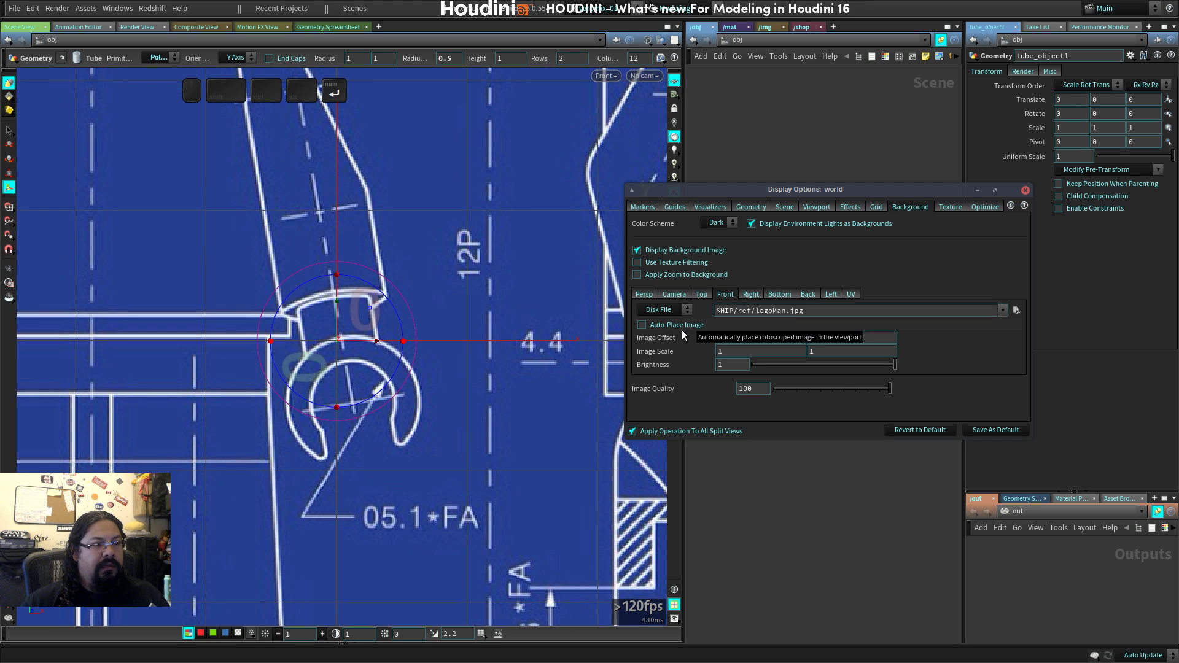
left_click(641, 324)
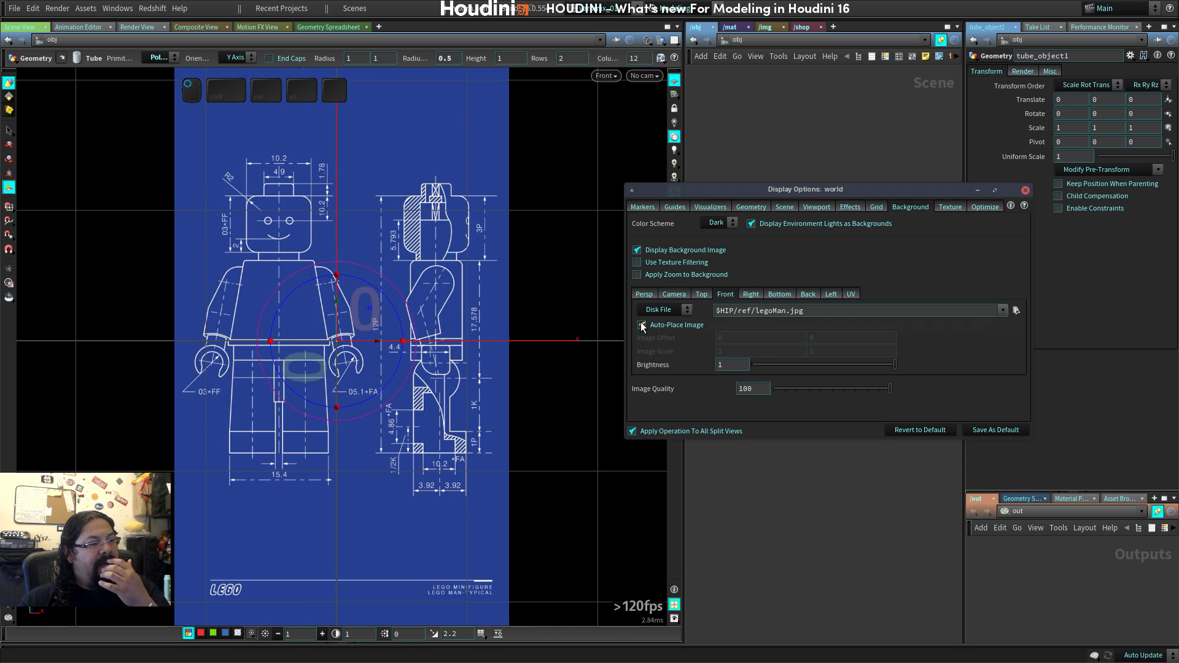
left_click(641, 324)
left_click(641, 323)
left_click(641, 324)
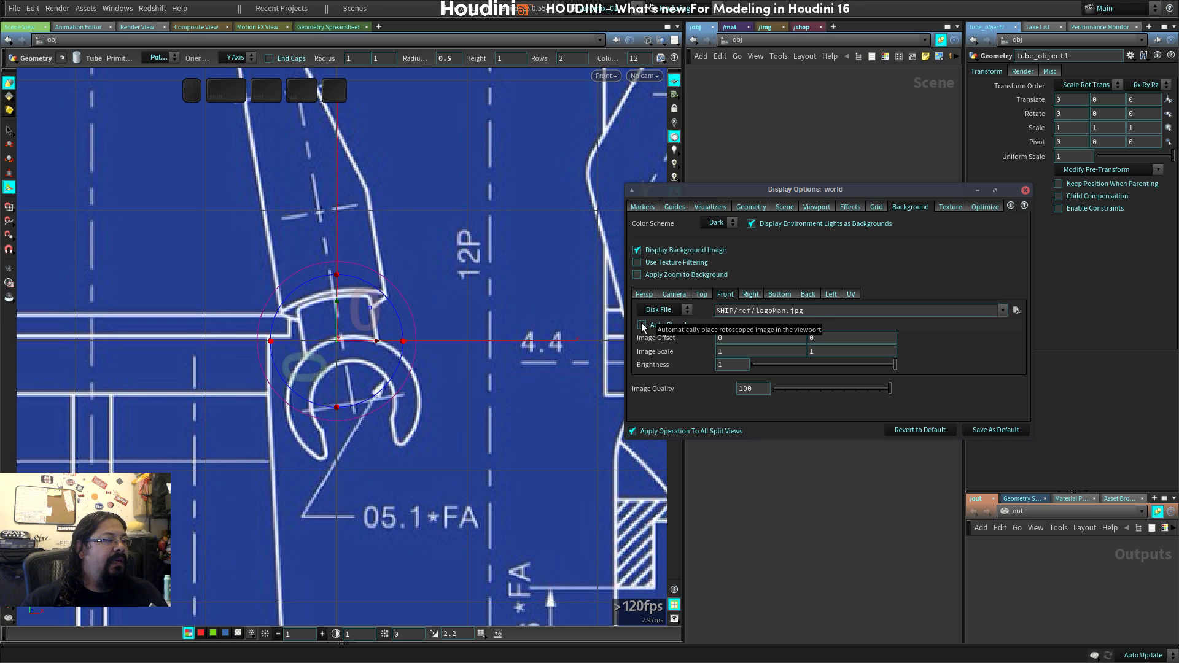
left_click(641, 324)
left_click(641, 324)
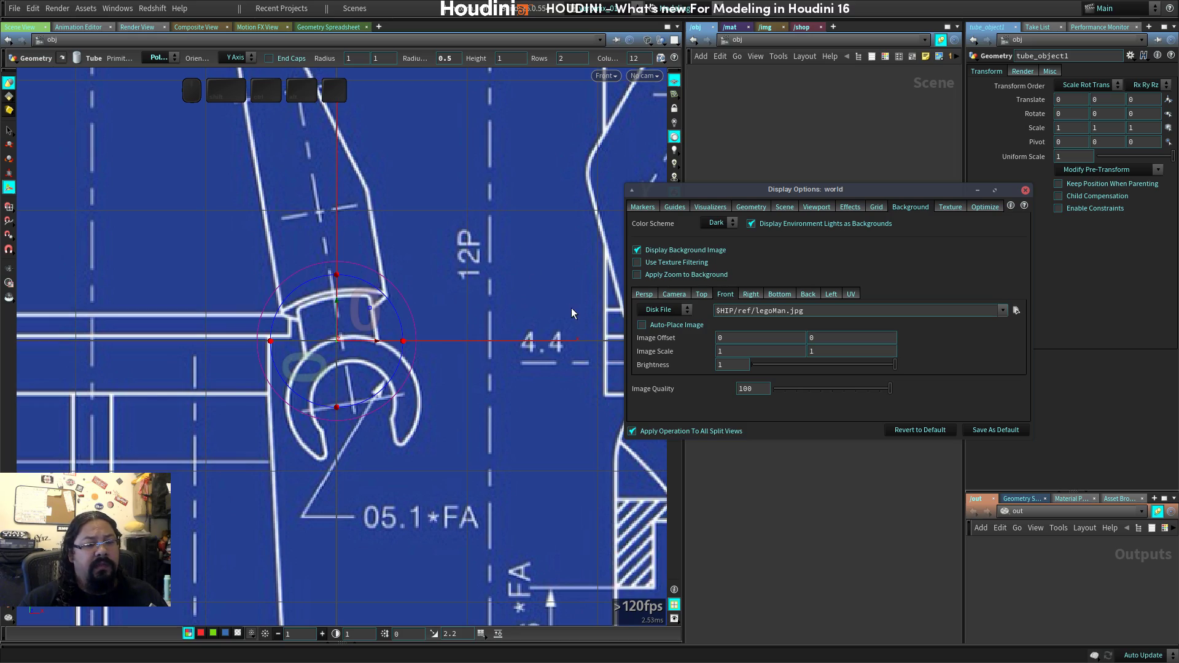
Check how the manually placed blueprint follows the grid while zooming and panning the front view.
key("space")
right_click_drag(571, 311, 104, 398)
middle_click_drag(260, 453, 122, 413)
right_click_drag(371, 389, 245, 391)
middle_click_drag(253, 391, 295, 426)
right_click_drag(295, 426, 601, 409)
middle_click_drag(568, 415, 561, 433)
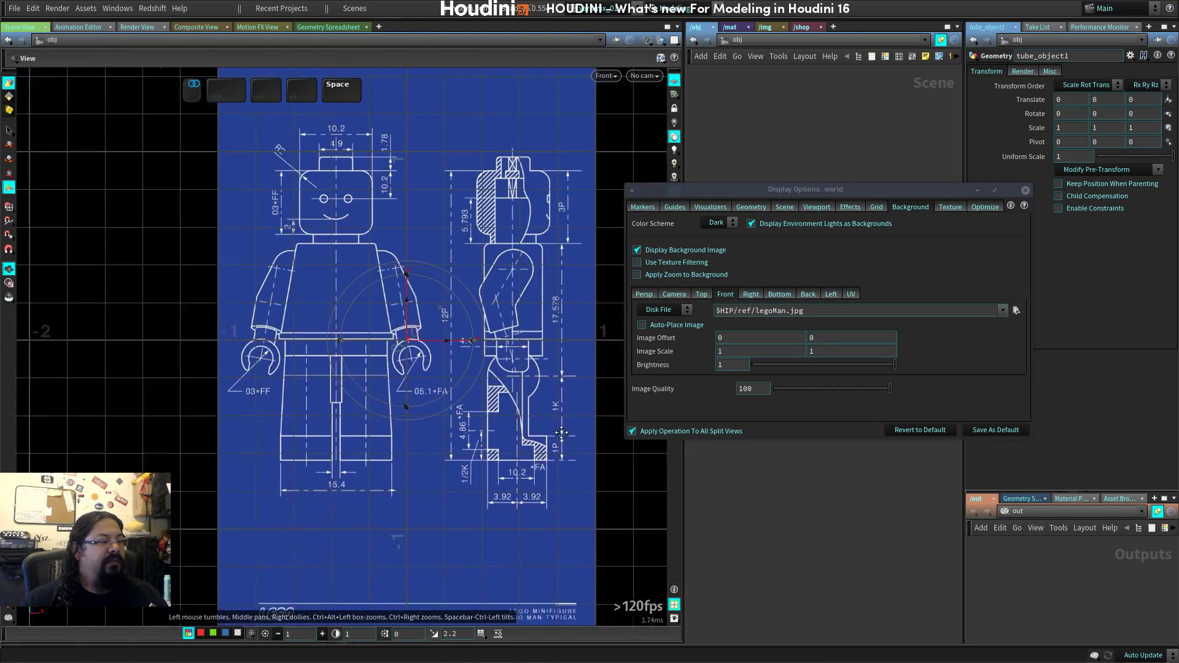
Try Apply Zoom to Background while zooming the front view, and turn the option off again.
left_click(688, 275)
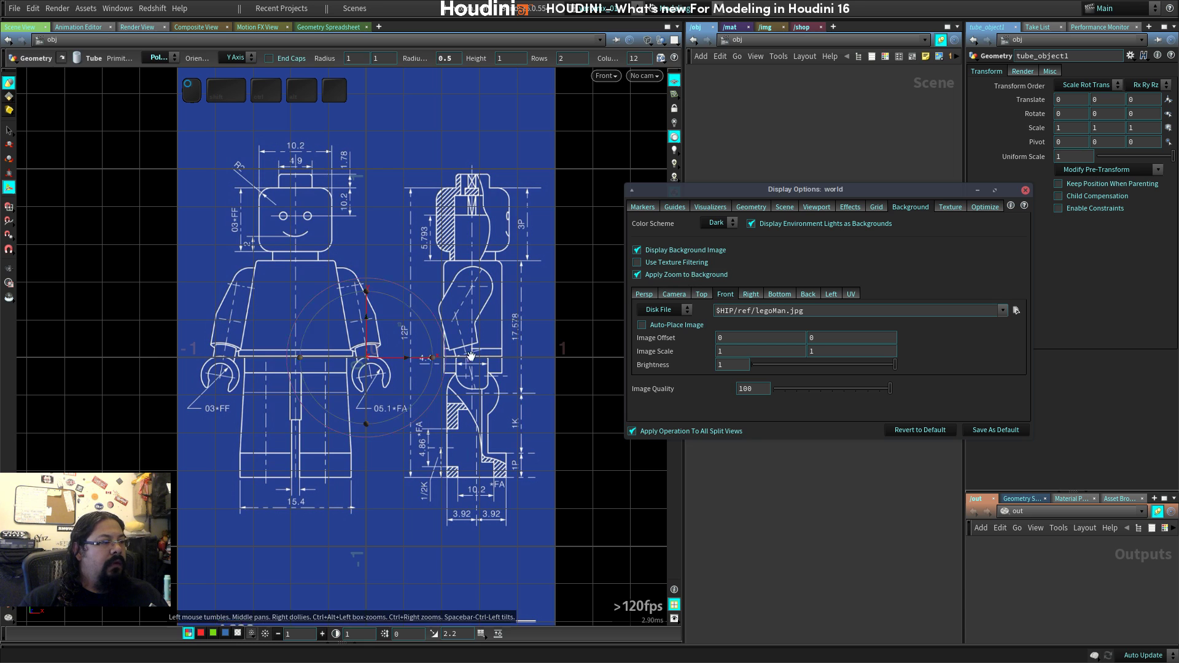
right_click_drag(471, 356, 518, 360)
left_click(694, 274)
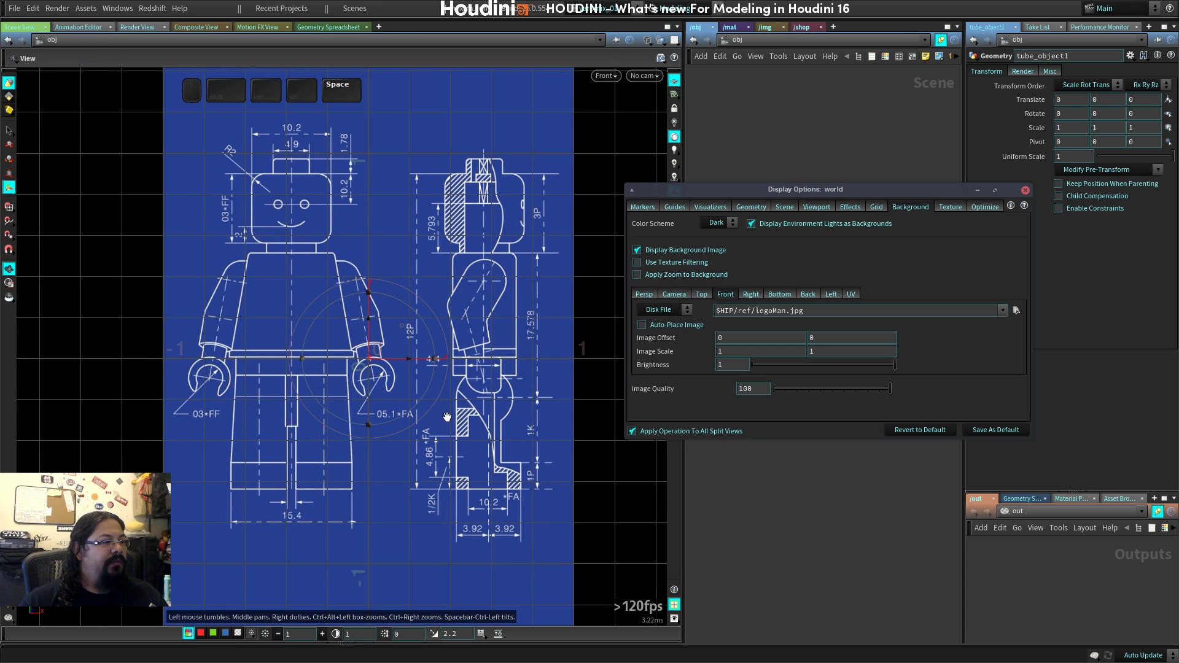
middle_click_drag(447, 417, 461, 387)
right_click_drag(460, 387, 394, 380)
middle_click_drag(394, 380, 358, 408)
right_click_drag(358, 408, 384, 405)
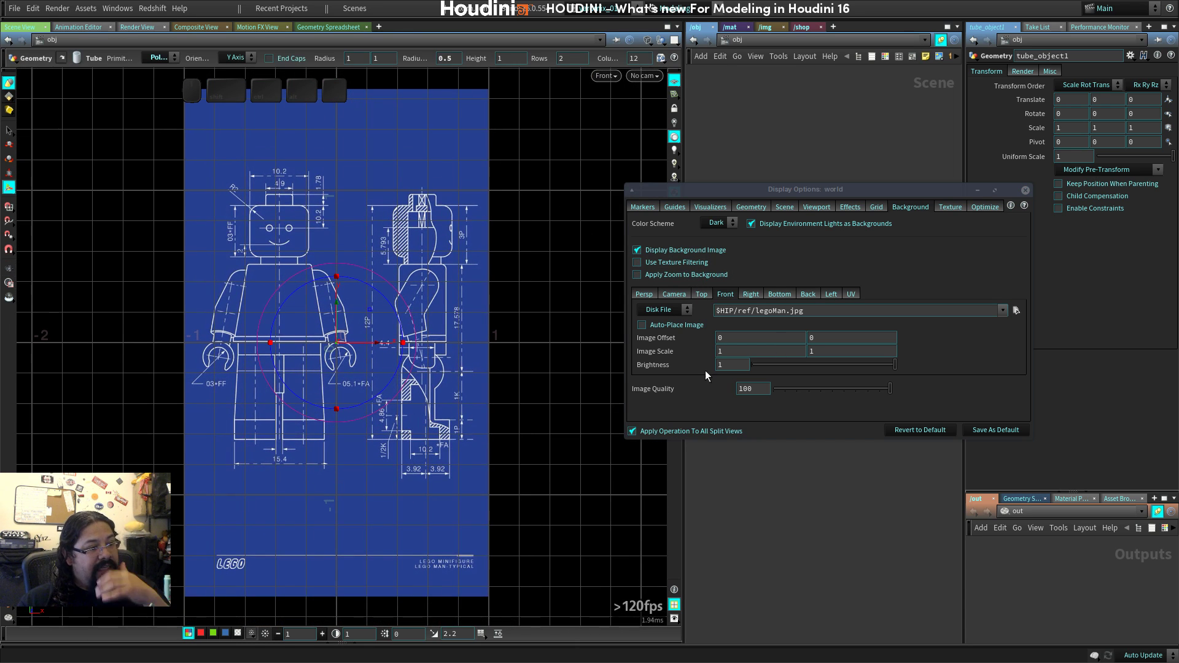
Try an image scale of 0.5, 0.5 on the front background, and set it back to 1, 1.
left_click(740, 351)
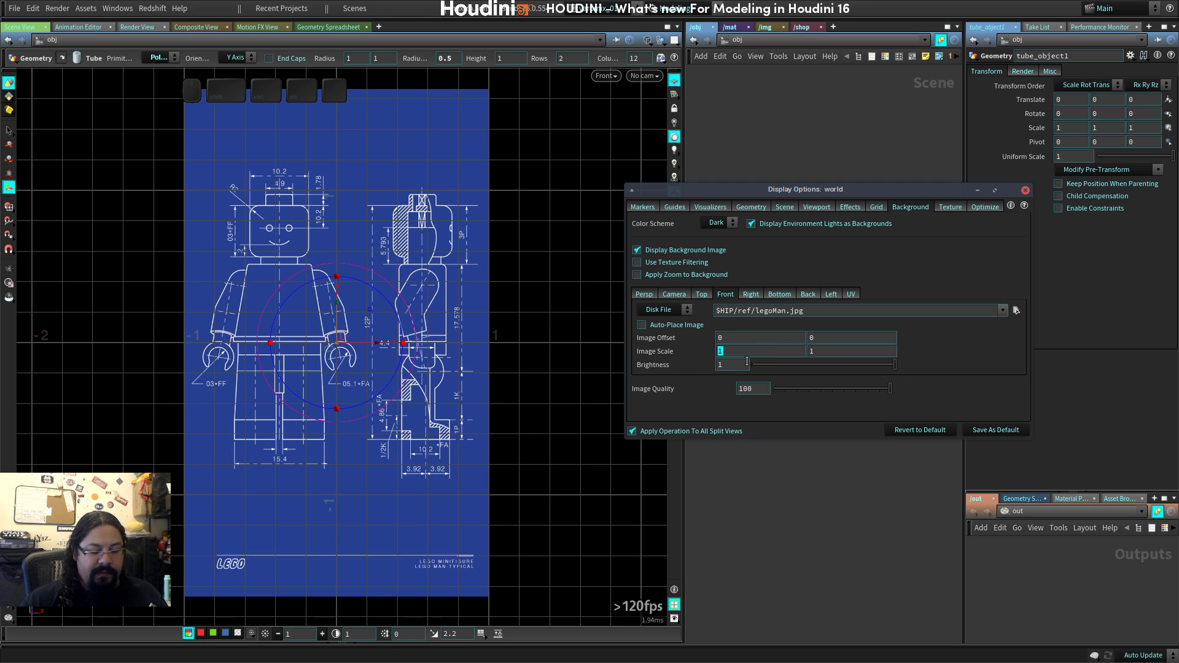
type("0.5")
key("Tab")
type("0.5")
key("Return")
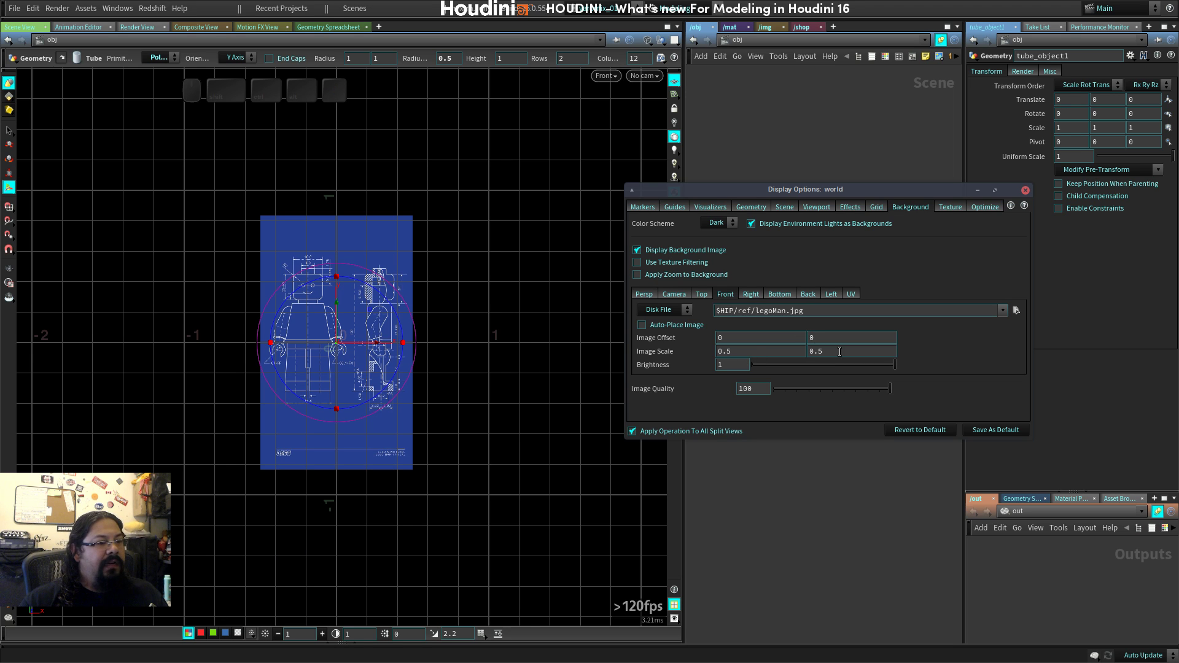
left_click_drag(733, 354, 649, 359)
type("1")
key("Tab")
type("1")
key("Tab")
key("Return")
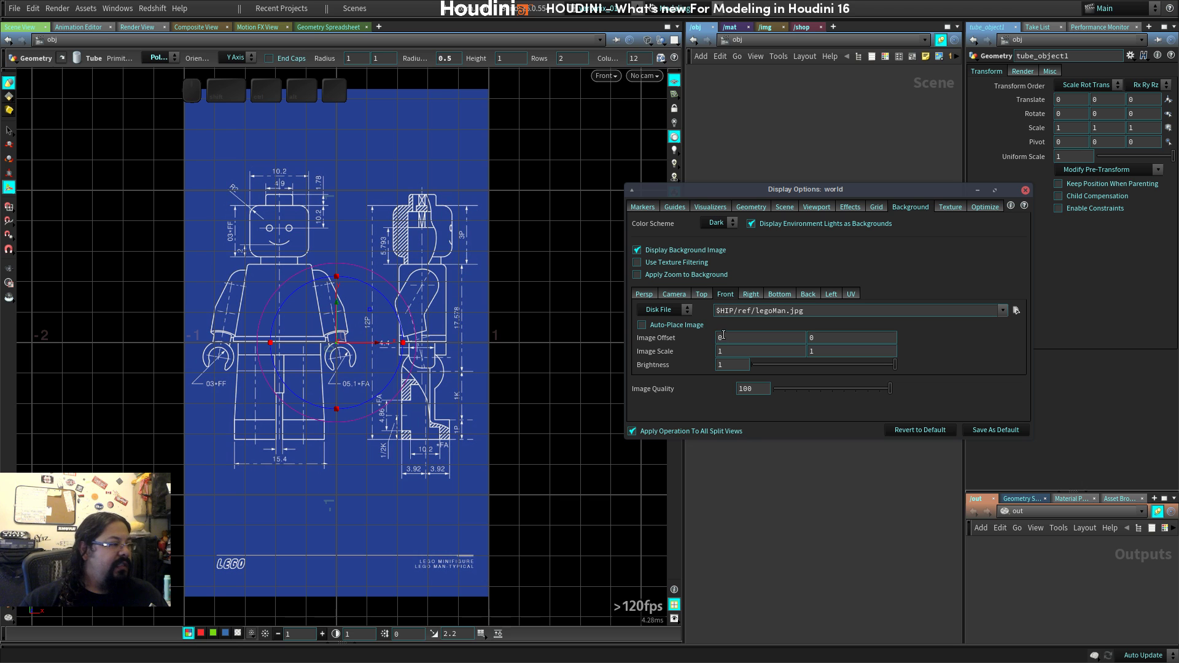
Move the blueprint's feet to the origin with a front image offset of about 0.4, 0.638.
key("space")
right_click_drag(111, 395, 481, 406)
middle_click_drag(481, 407, 640, 457)
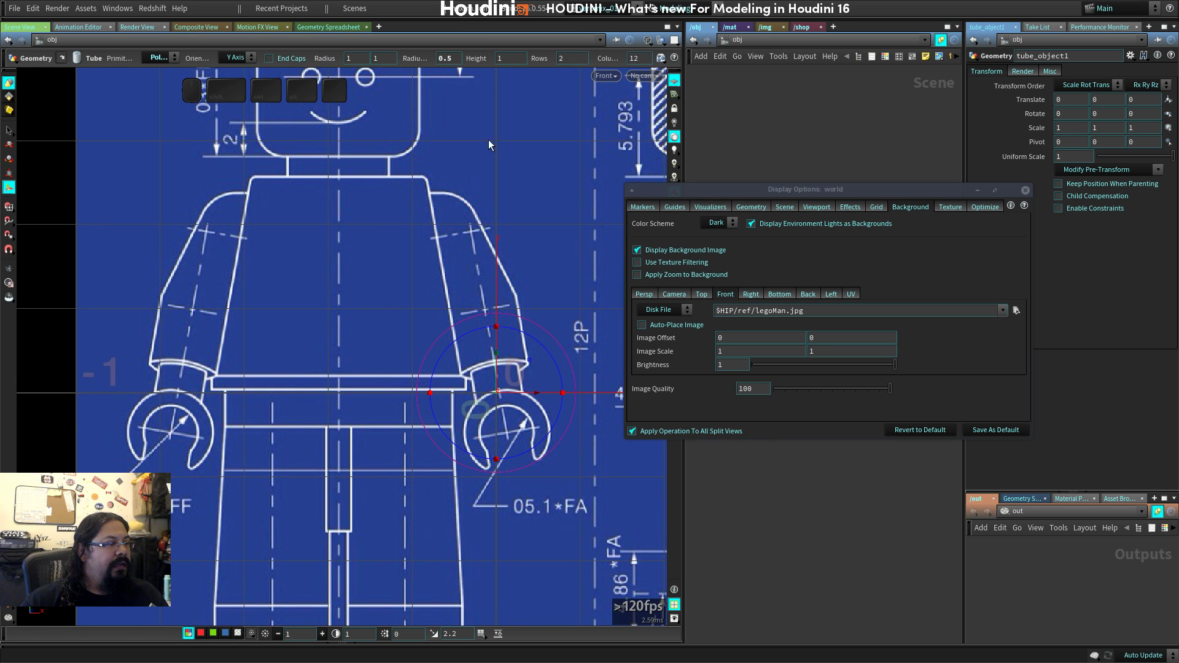
middle_click_drag(745, 338, 777, 335)
middle_click_drag(817, 336, 820, 381)
Dim the front background to a brightness of about 0.017 and centre the figure horizontally with an X offset of 0.374.
right_click_drag(553, 368, 667, 470)
middle_click_drag(463, 528, 526, 424)
left_click_drag(879, 367, 756, 379)
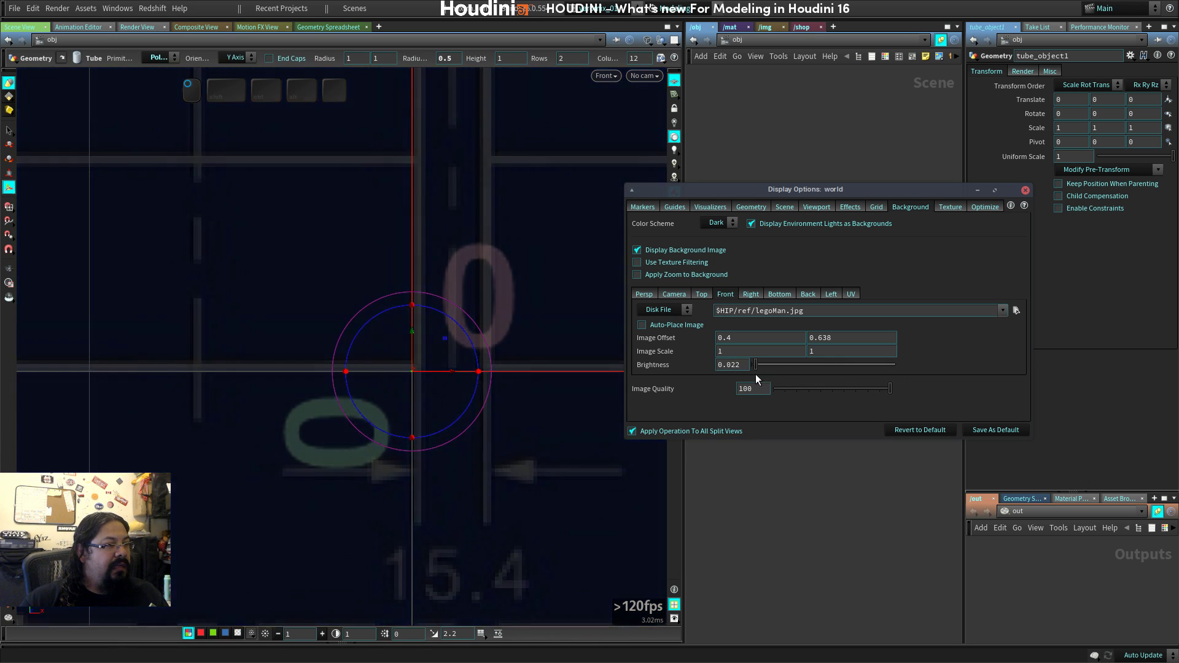
key("space")
middle_click_drag(411, 235, 440, 395)
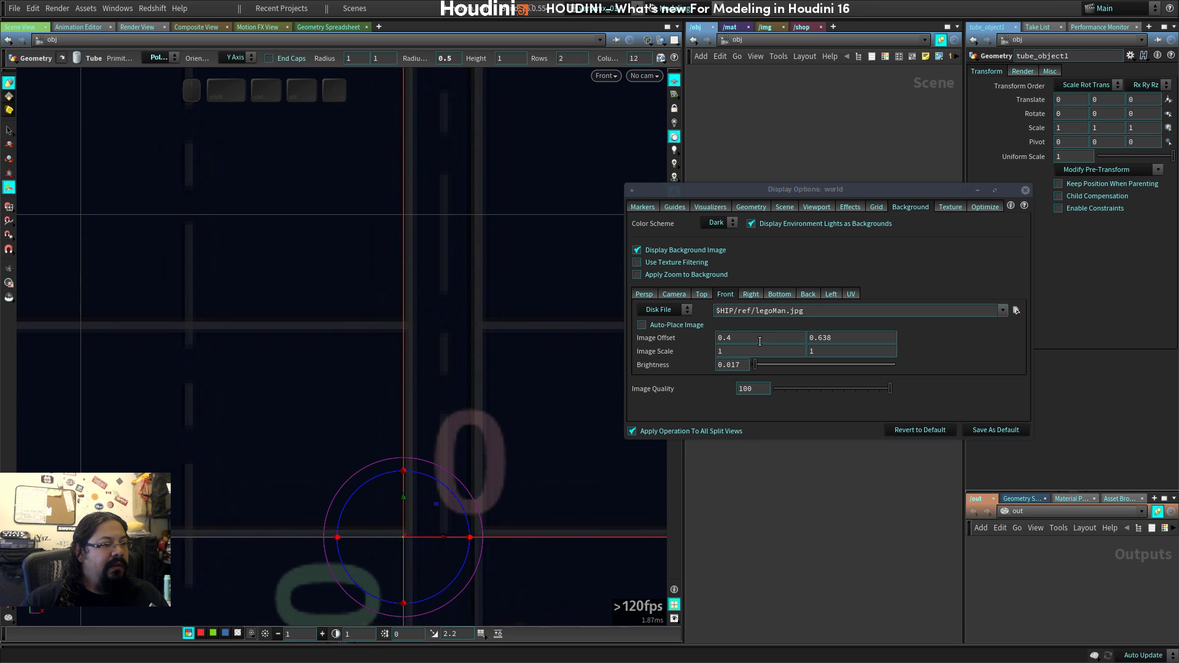
middle_click(747, 334)
middle_click_drag(747, 333, 728, 376)
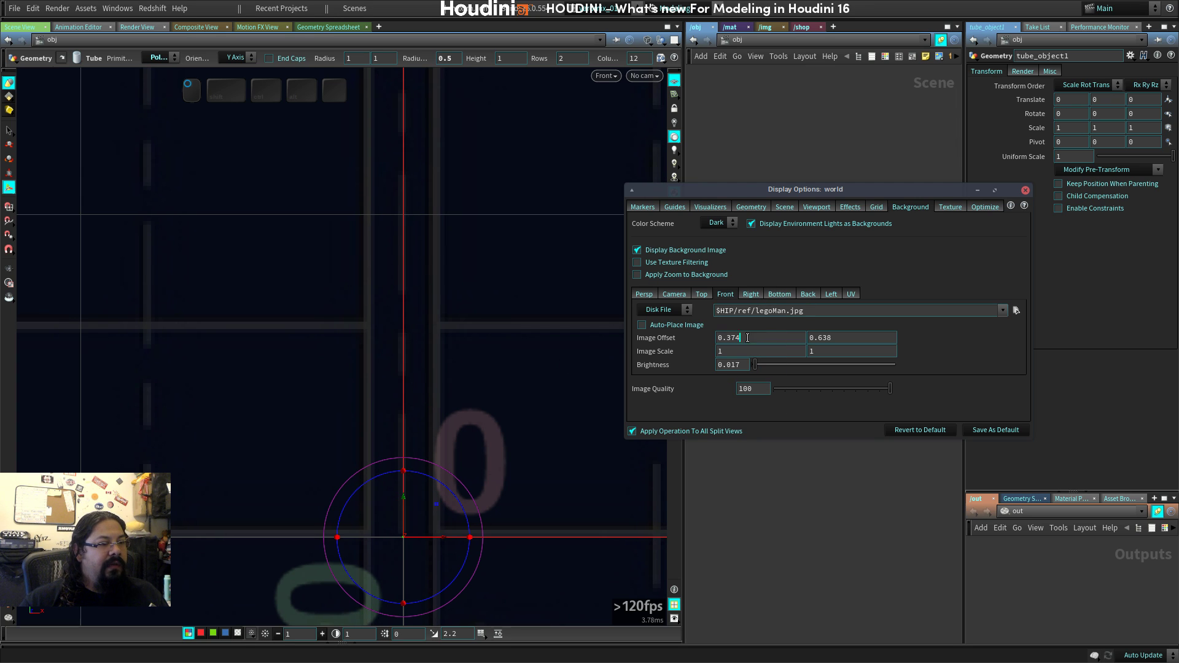
left_click_drag(748, 337, 644, 325)
Set the front background image's brightness to about 0.254.
key("space")
right_click_drag(504, 348, 287, 342)
left_click_drag(768, 366, 790, 368)
Examine the blueprint's alignment with the origin and grid from the feet up to the head in the front view.
key("space")
middle_click_drag(443, 303, 423, 498)
right_click_drag(424, 497, 437, 382)
key("space")
middle_click_drag(432, 424, 423, 326)
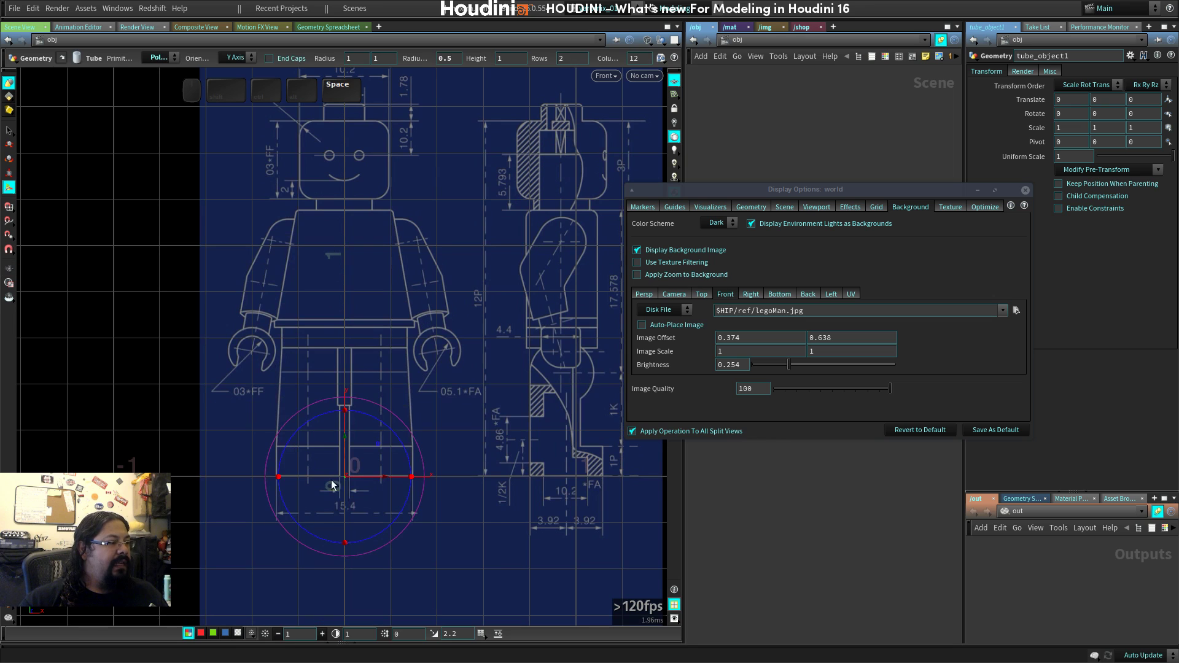
right_click_drag(460, 391, 554, 349)
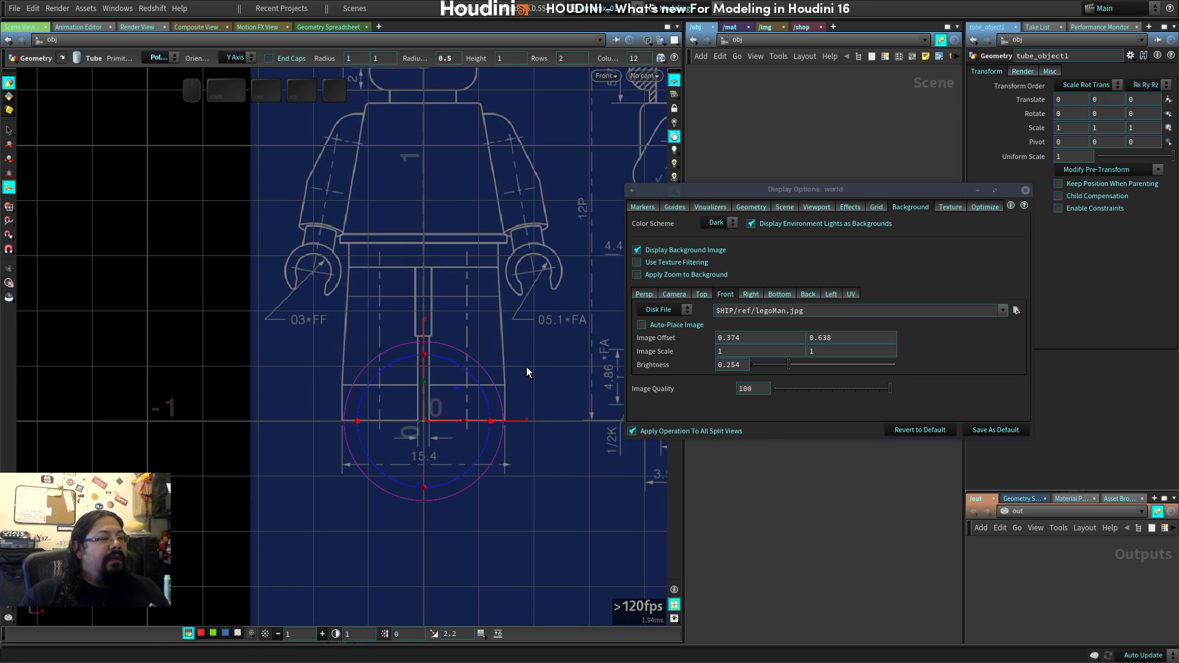
key("space")
middle_click_drag(577, 231, 439, 350)
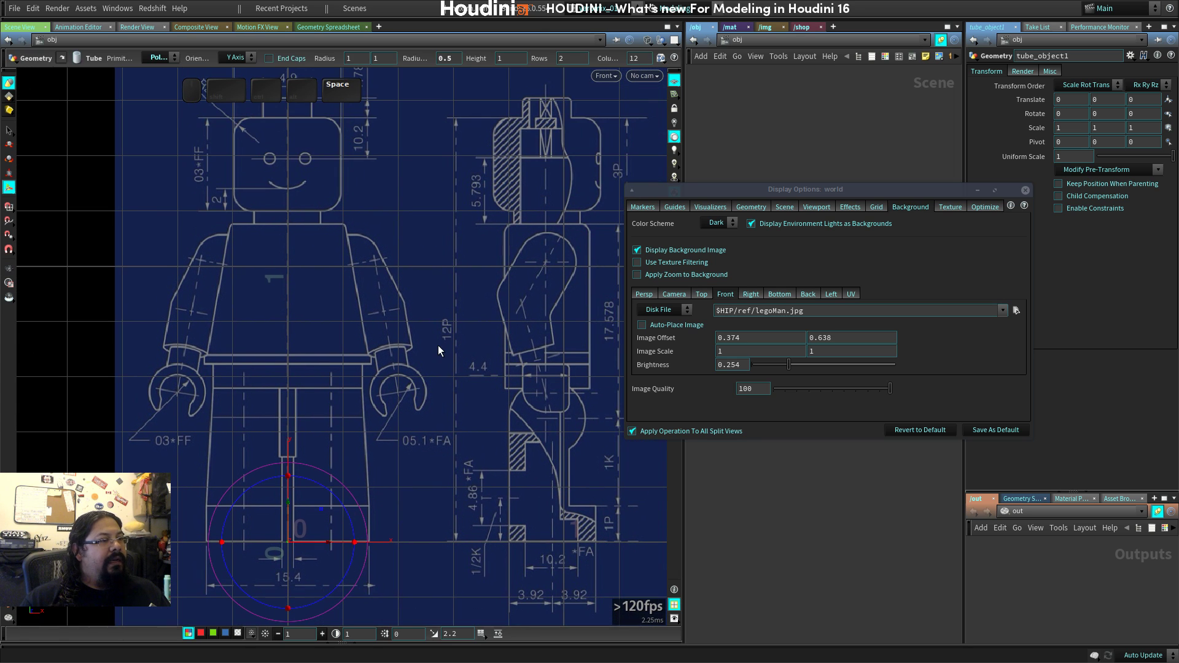
key("space")
middle_click_drag(504, 312, 457, 349)
Copy the front background's image path, $HIP/ref/legoMan.jpg, to the Right background and switch the viewport to the Right view.
left_click_drag(812, 309, 644, 320)
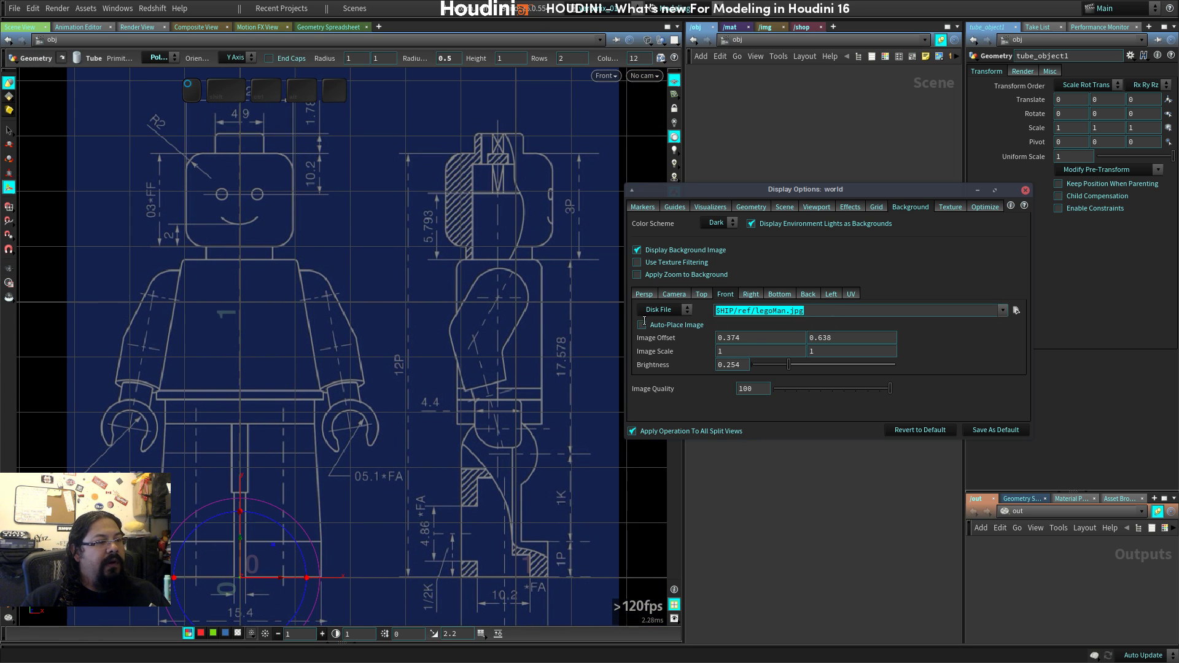
key("ctrl+c")
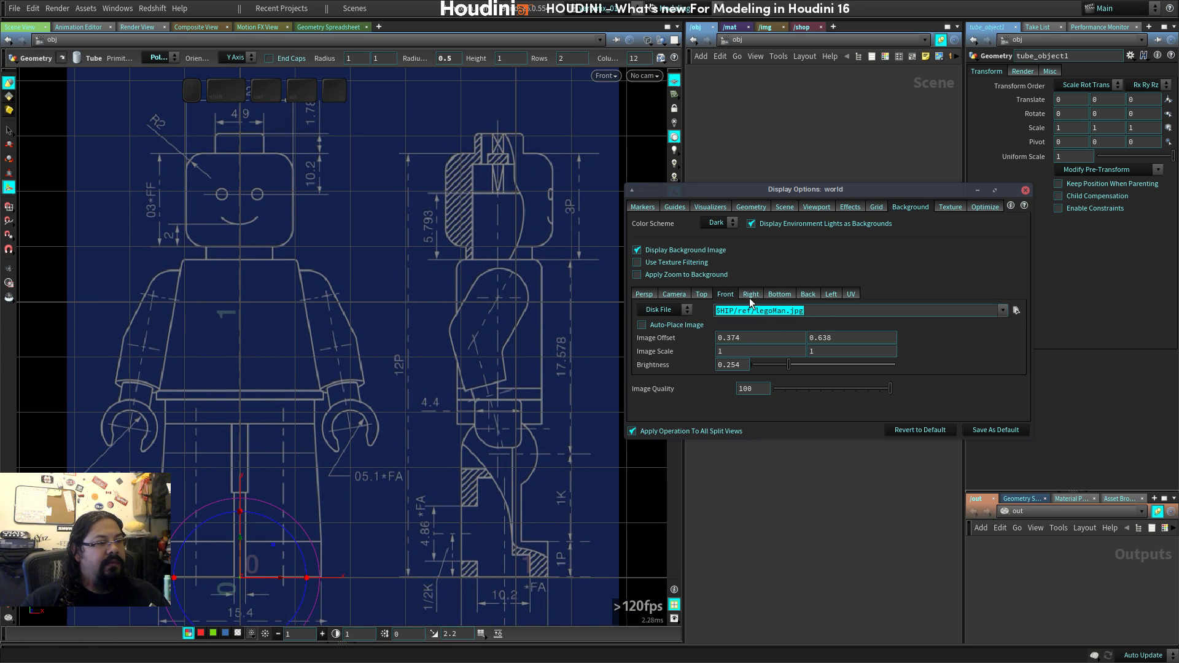
left_click(751, 294)
key("ctrl+v")
key("Return")
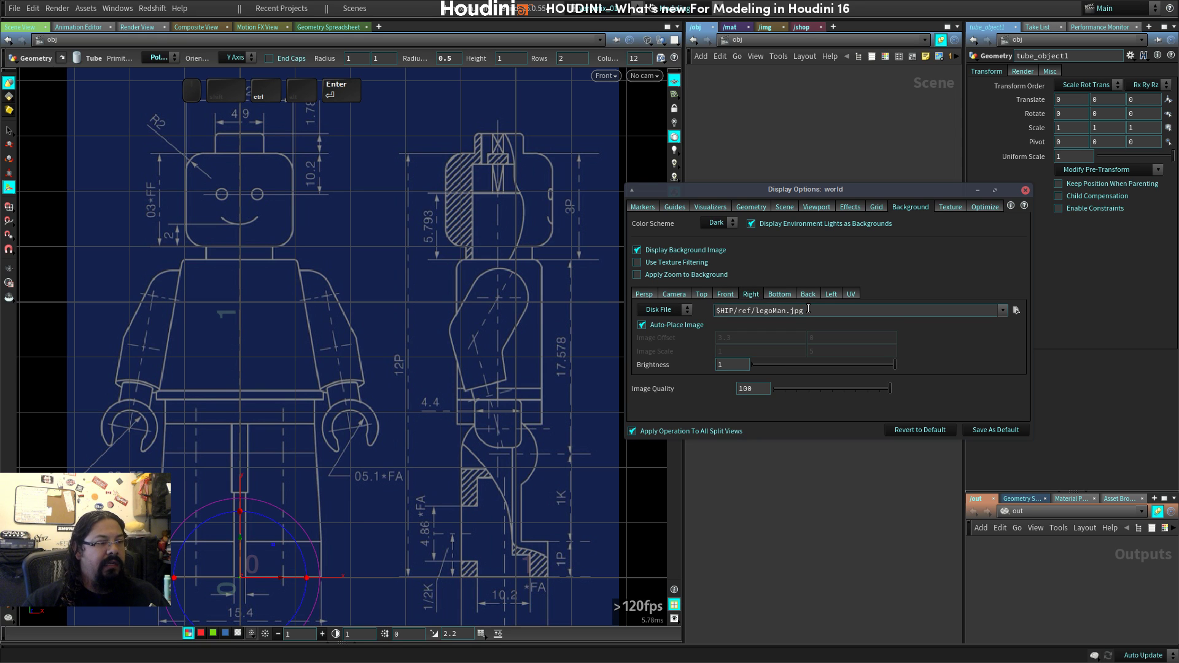
left_click(607, 75)
mouse_move(688, 101)
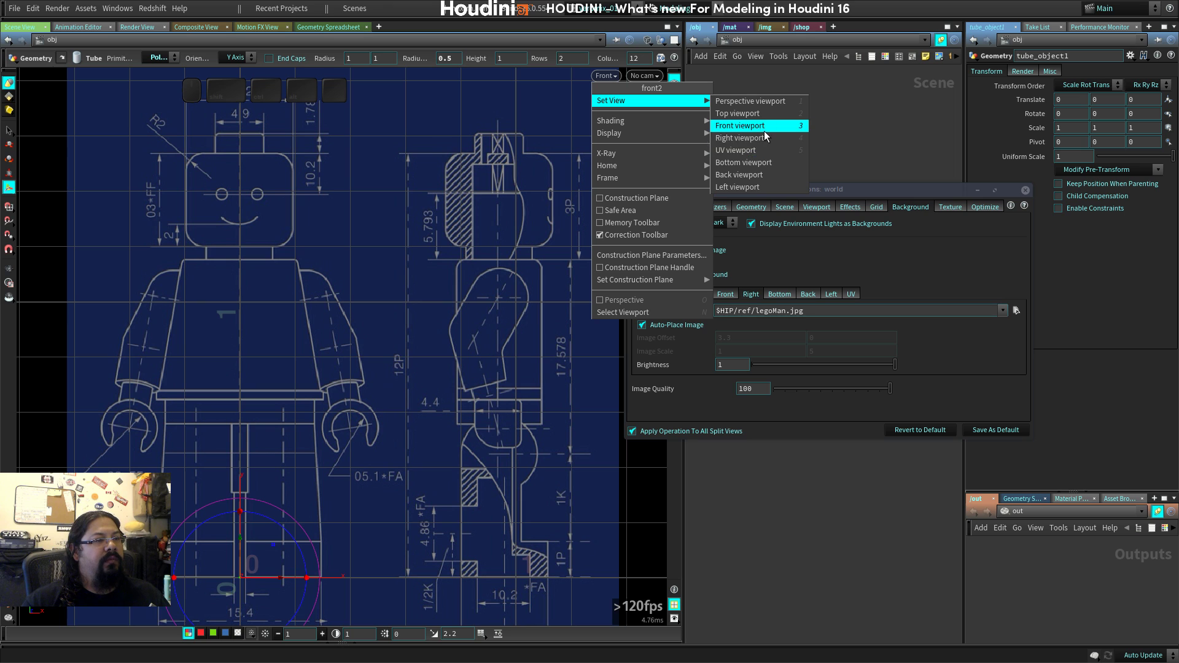
left_click(798, 137)
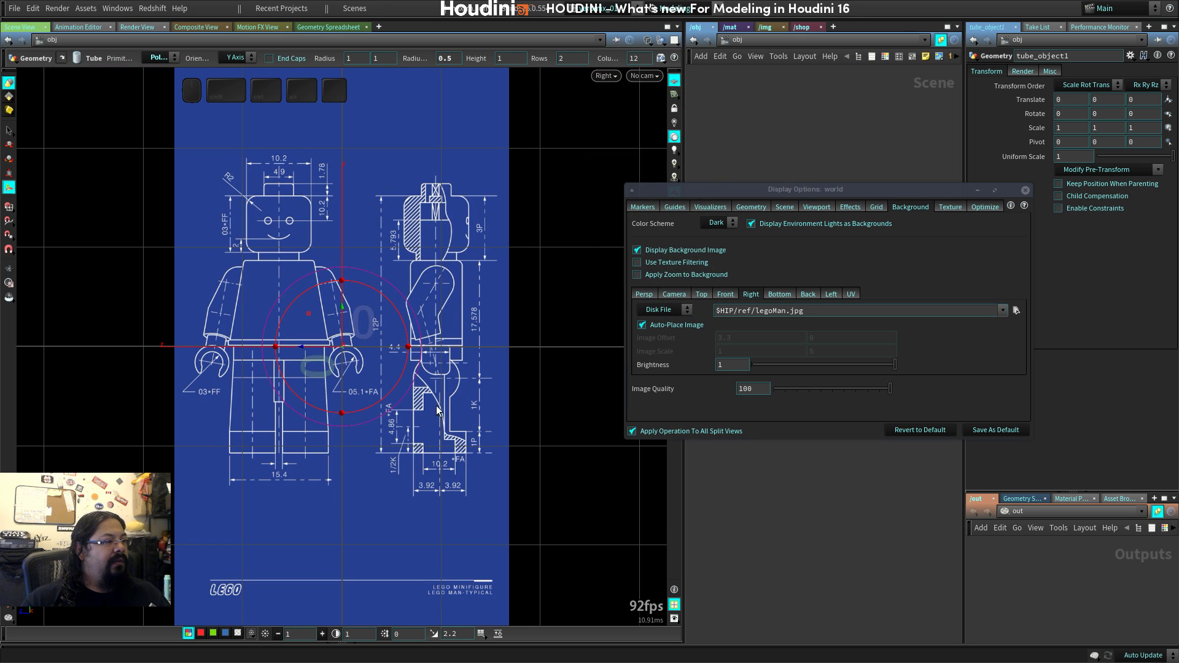
Turn off automatic placement for the right background image and set its X offset to 0 and Y scale to 1.
left_click(680, 323)
left_click(664, 338)
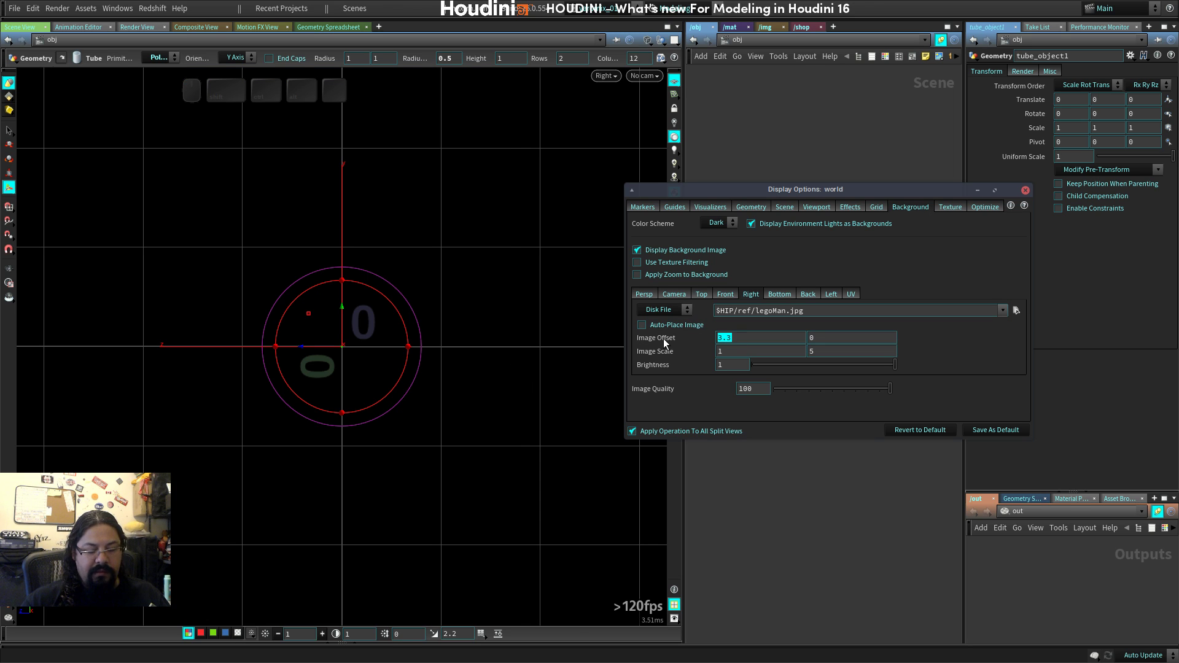
type("0")
key("Tab")
key("Tab")
key("Tab")
type("1")
key("Return")
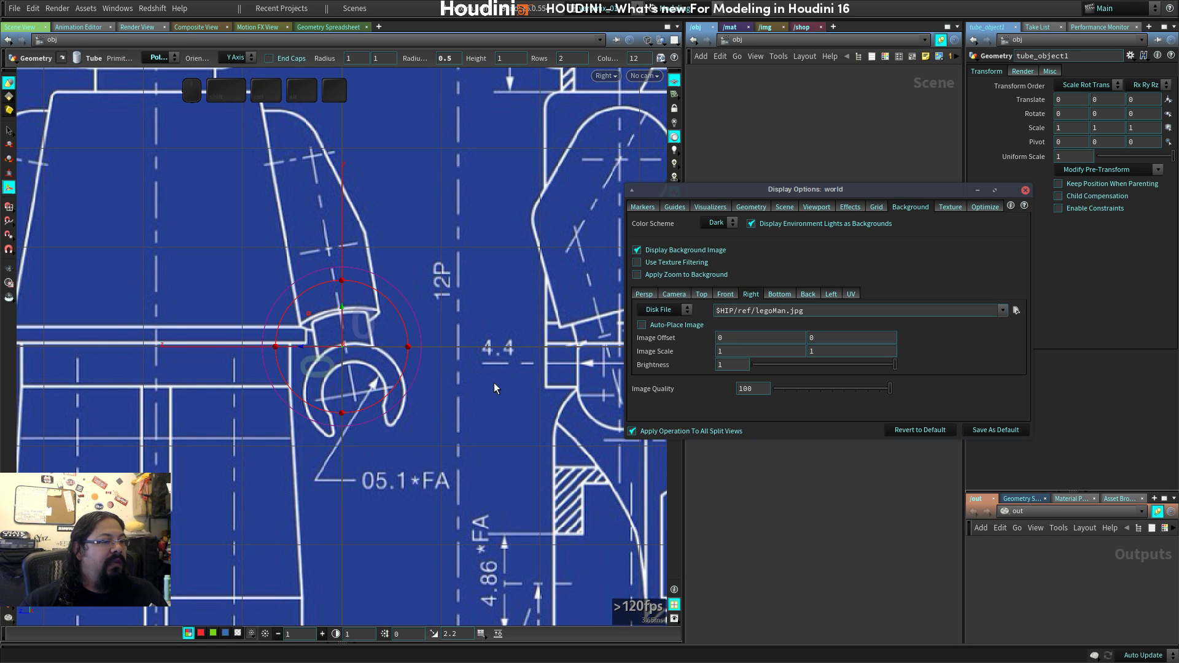
left_click_drag(493, 382, 515, 355)
key("space")
right_click_drag(515, 355, 431, 442)
middle_click_drag(431, 442, 466, 362)
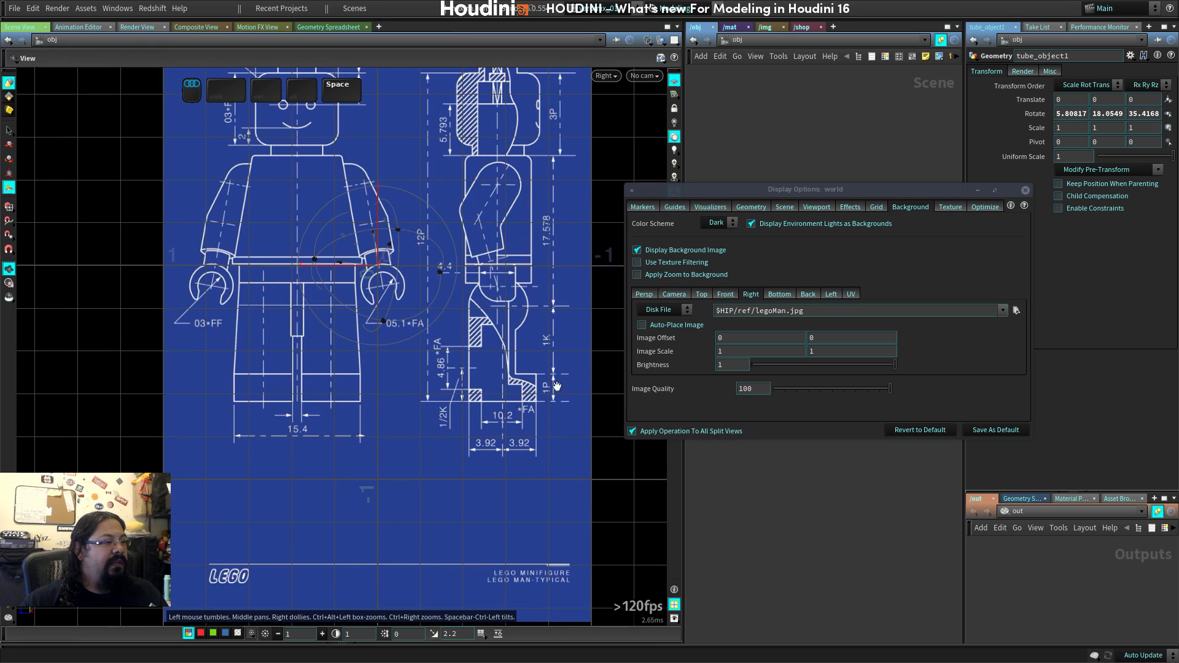
key("ctrl+z")
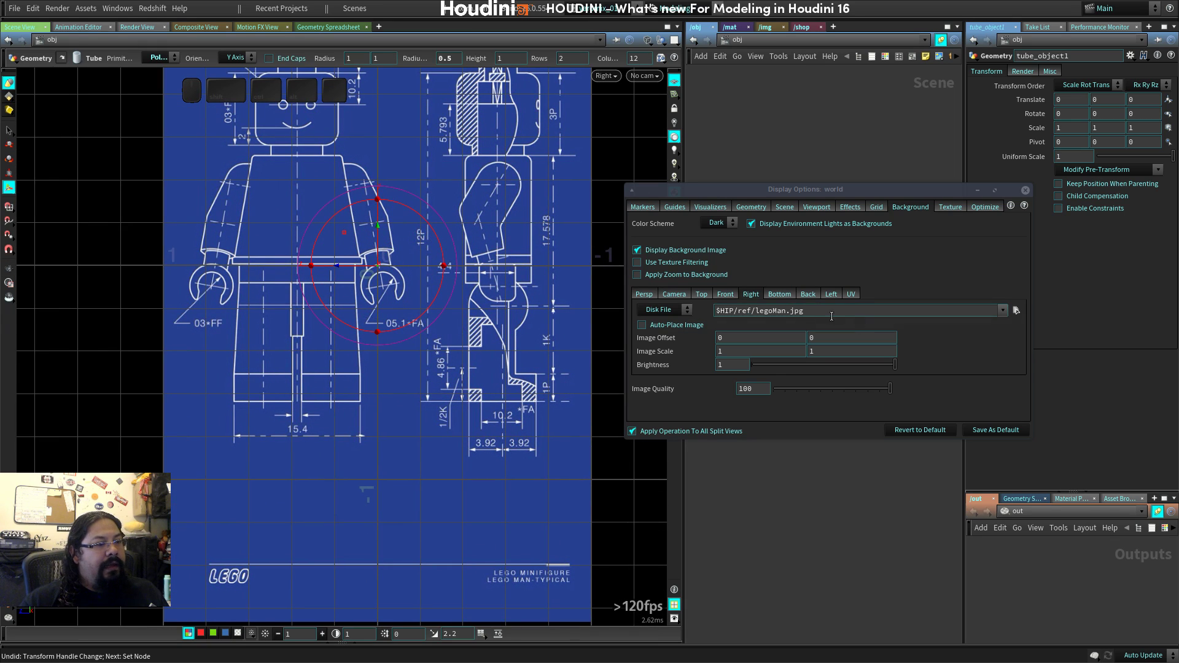
Copy the front background's Y offset of 0.638 to the right background image.
left_click(724, 295)
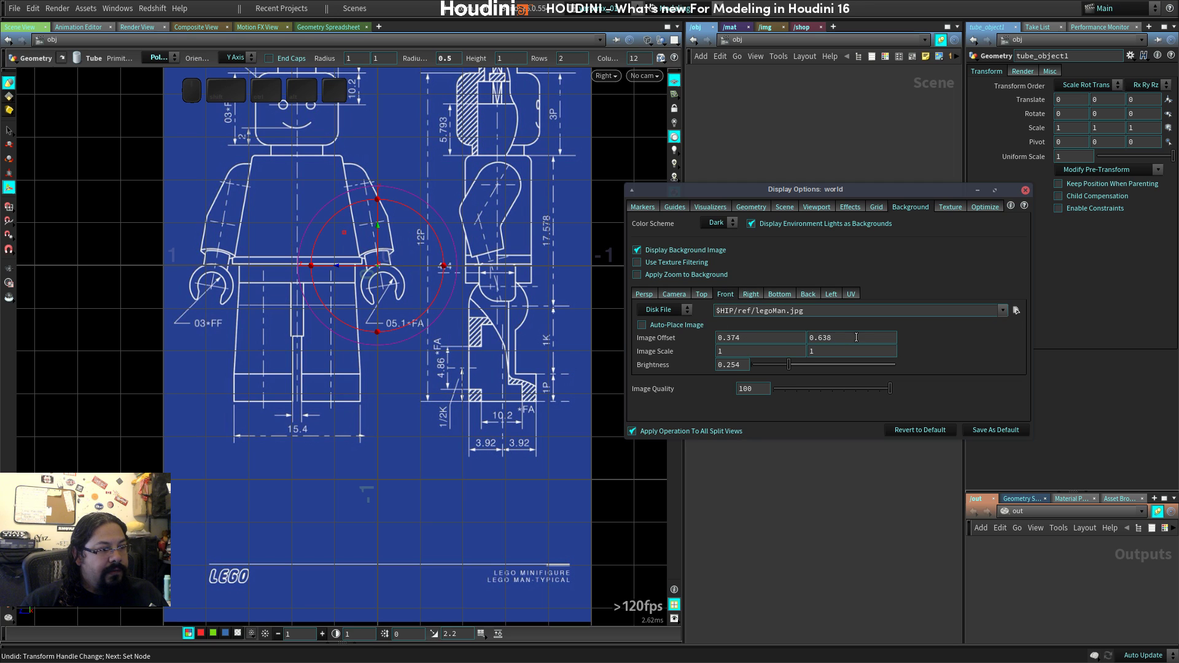
double_click(849, 339)
left_click(750, 294)
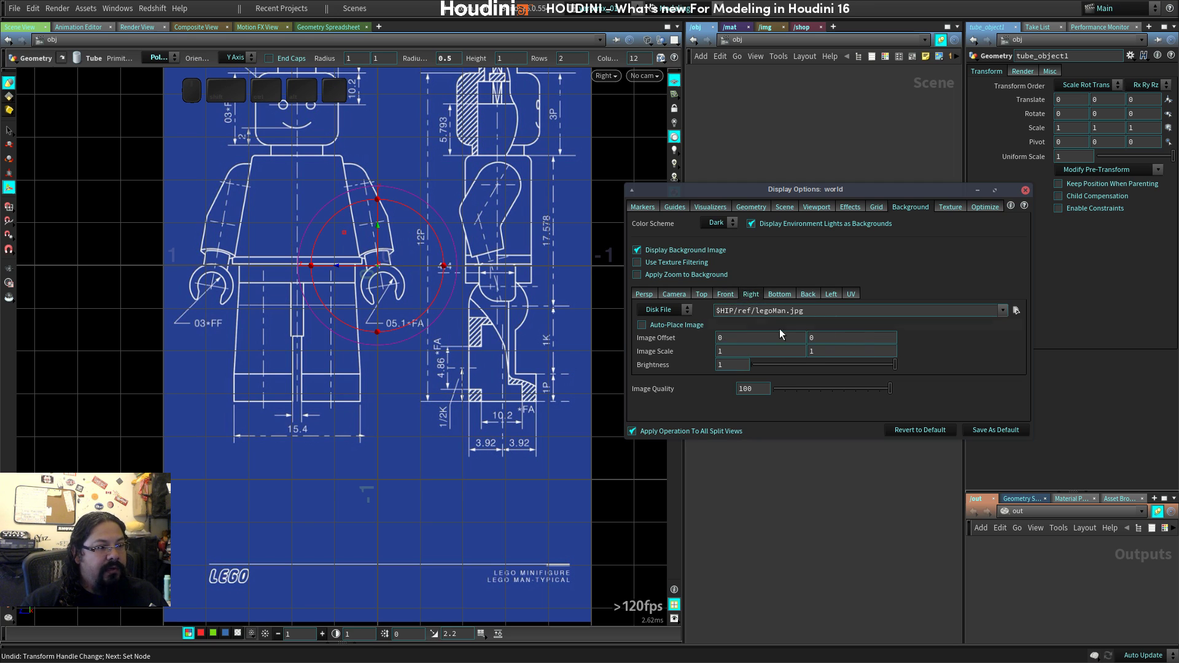
key("ctrl+v")
key("Return")
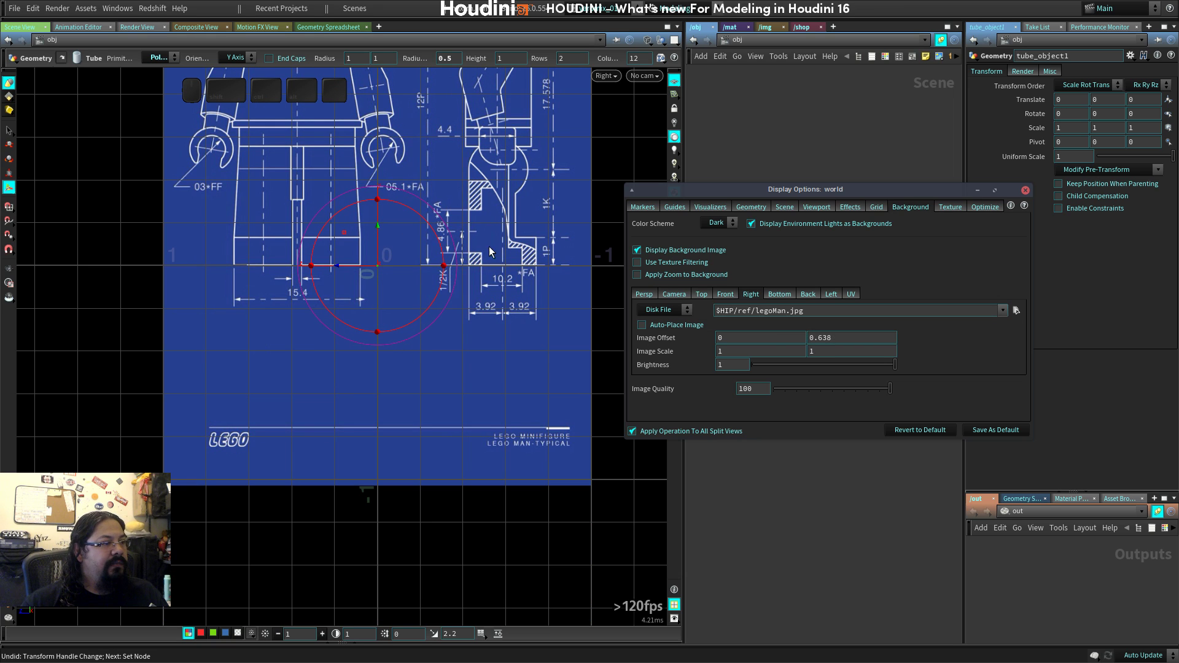
Centre the side-view figure's feet on the origin by setting the right image's X offset to -0.585.
scroll(501, 409, "up", 4)
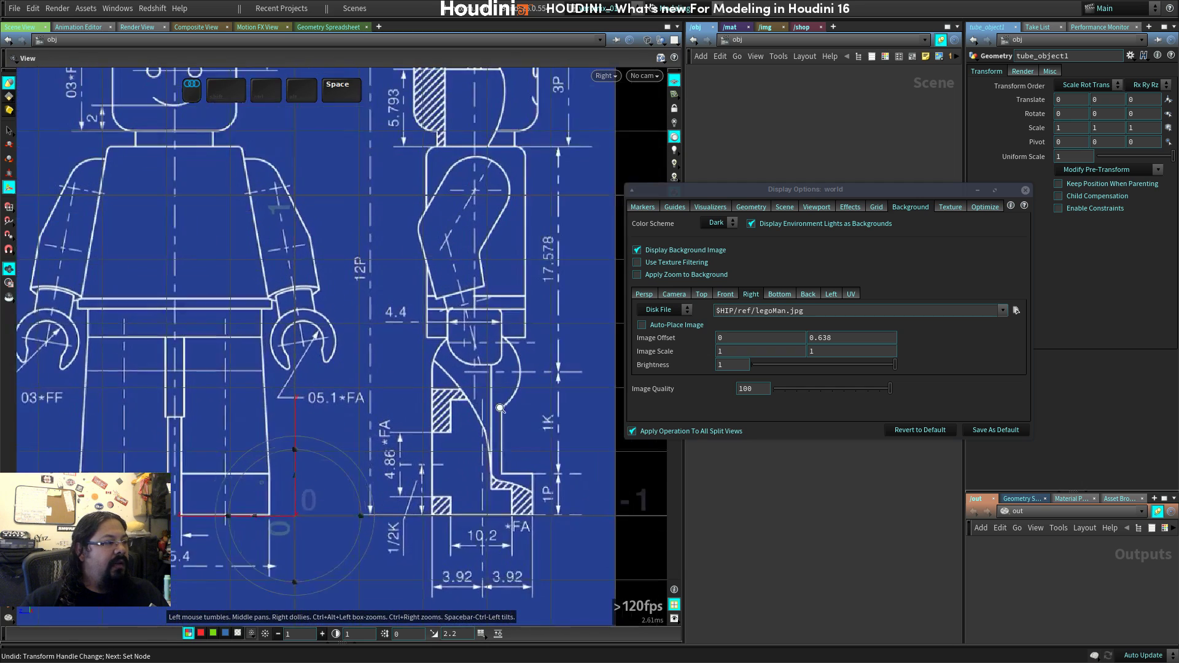
middle_click_drag(500, 408, 570, 349)
scroll(571, 348, "up", 2)
middle_click_drag(748, 336, 724, 311)
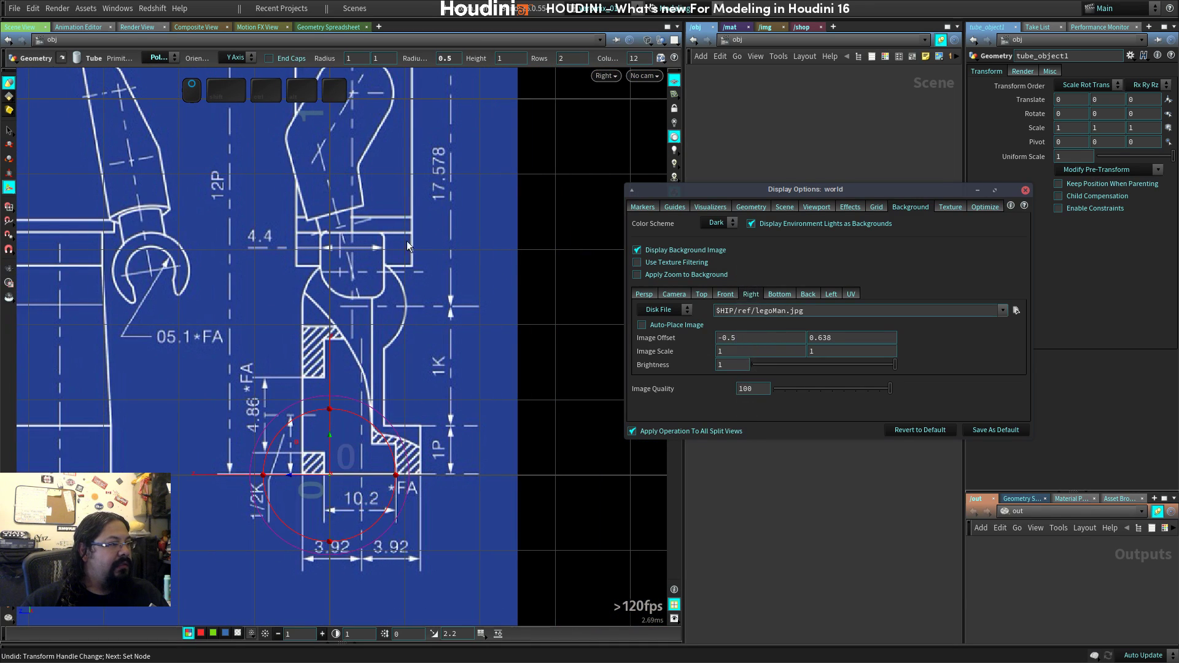
middle_click_drag(432, 418, 458, 329)
right_click_drag(458, 329, 469, 420)
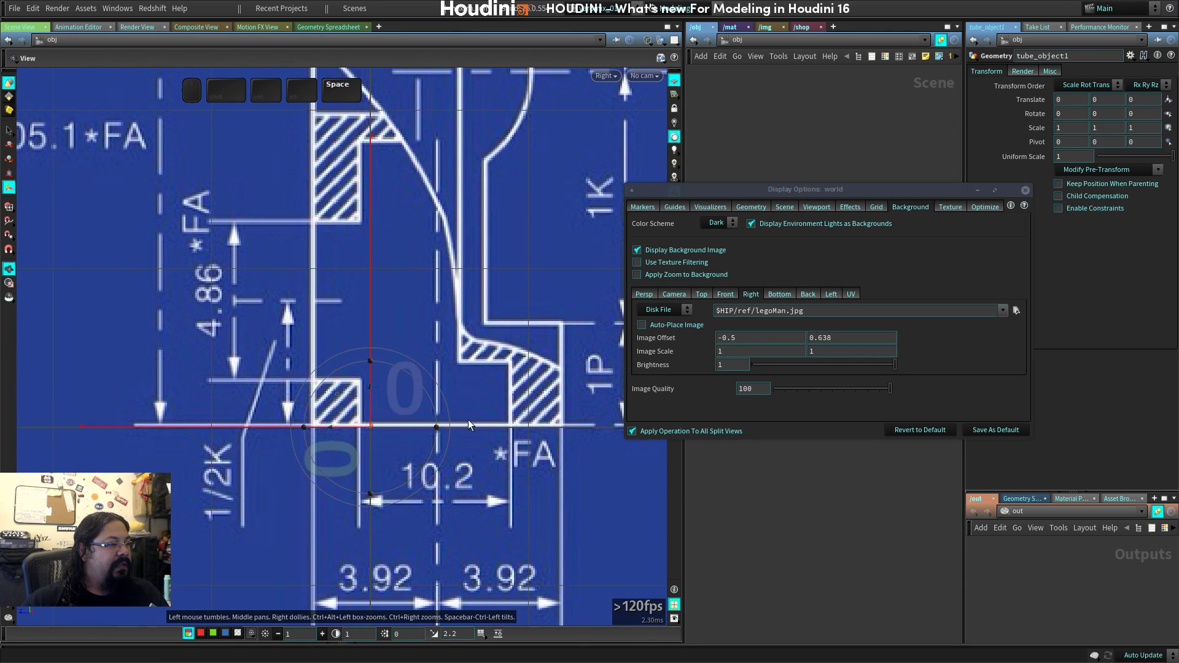
middle_click_drag(747, 338, 732, 384)
key("space")
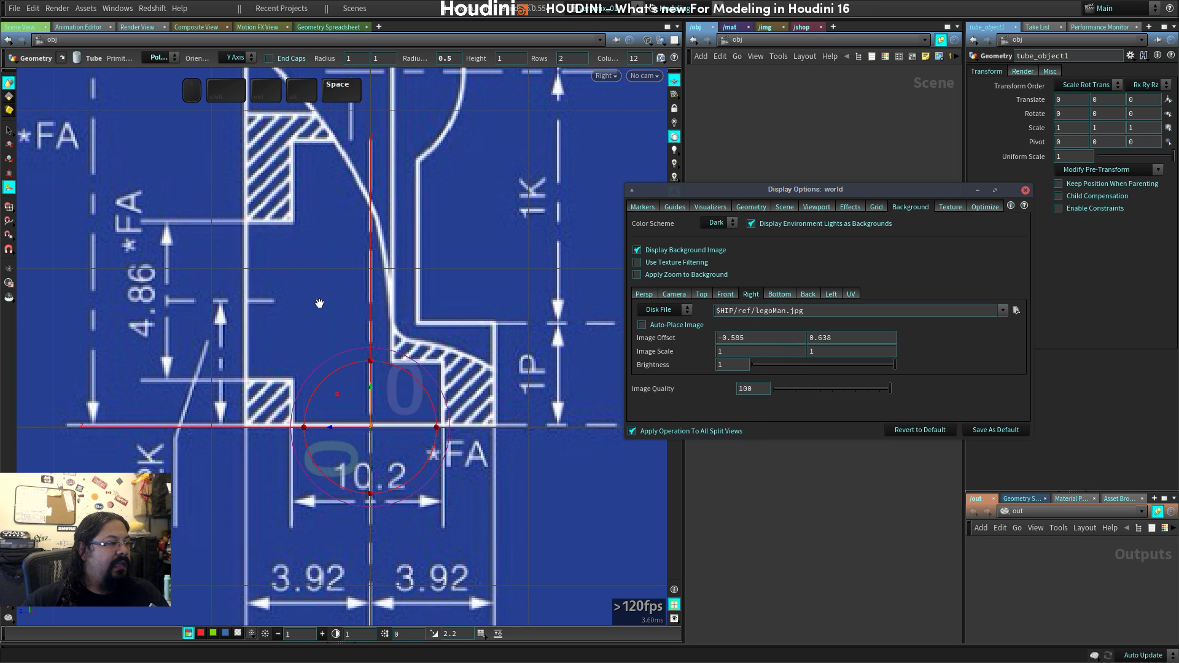
Realign the side-view torso with the vertical axis by setting the right image's X offset to -0.56.
right_click_drag(318, 303, 765, 324)
right_click_drag(446, 376, 350, 387)
middle_click_drag(350, 387, 363, 528)
right_click_drag(363, 528, 399, 454)
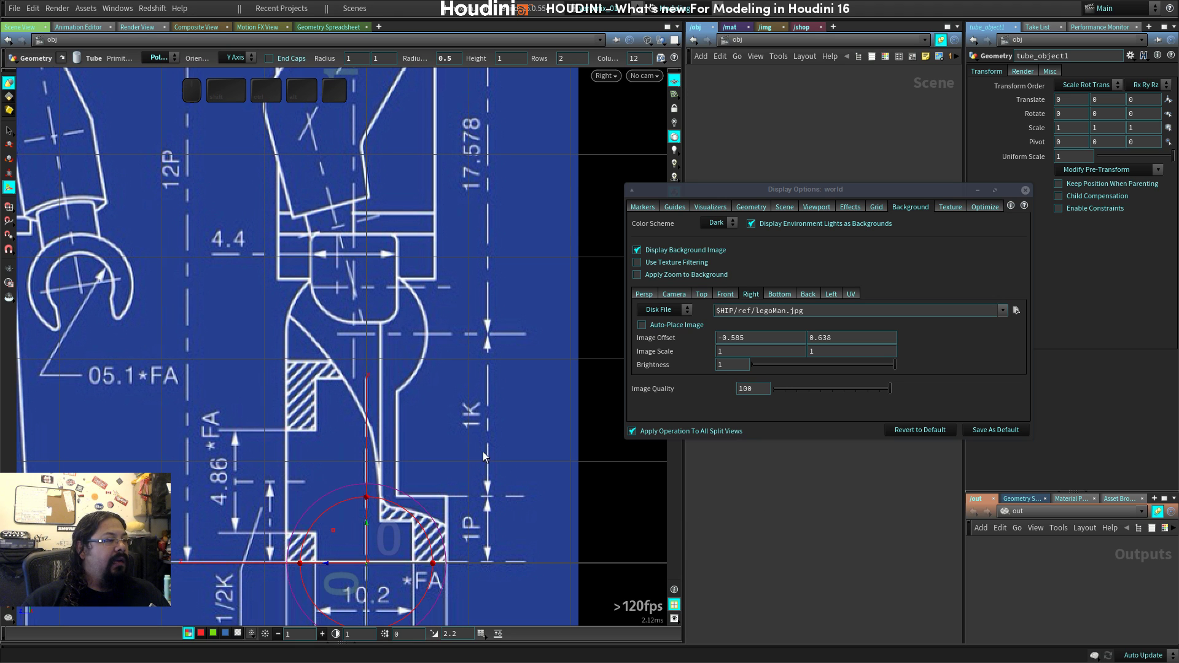
key("space")
middle_click_drag(396, 261, 467, 532)
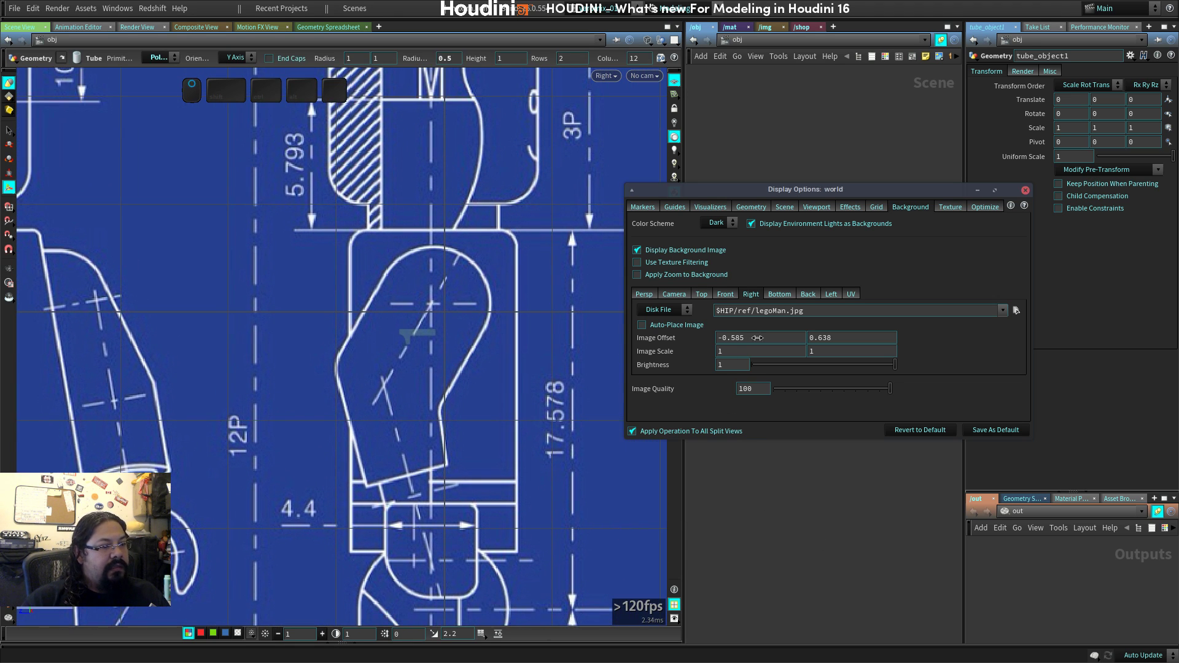
middle_click_drag(740, 337, 898, 387)
Fine-tune the right image's X offset to -0.5606, aligning the centre line of the head stud with the vertical axis.
key("space")
middle_click_drag(488, 287, 495, 584)
right_click_drag(614, 295, 488, 389)
middle_click_drag(487, 389, 255, 458)
right_click_drag(256, 458, 486, 353)
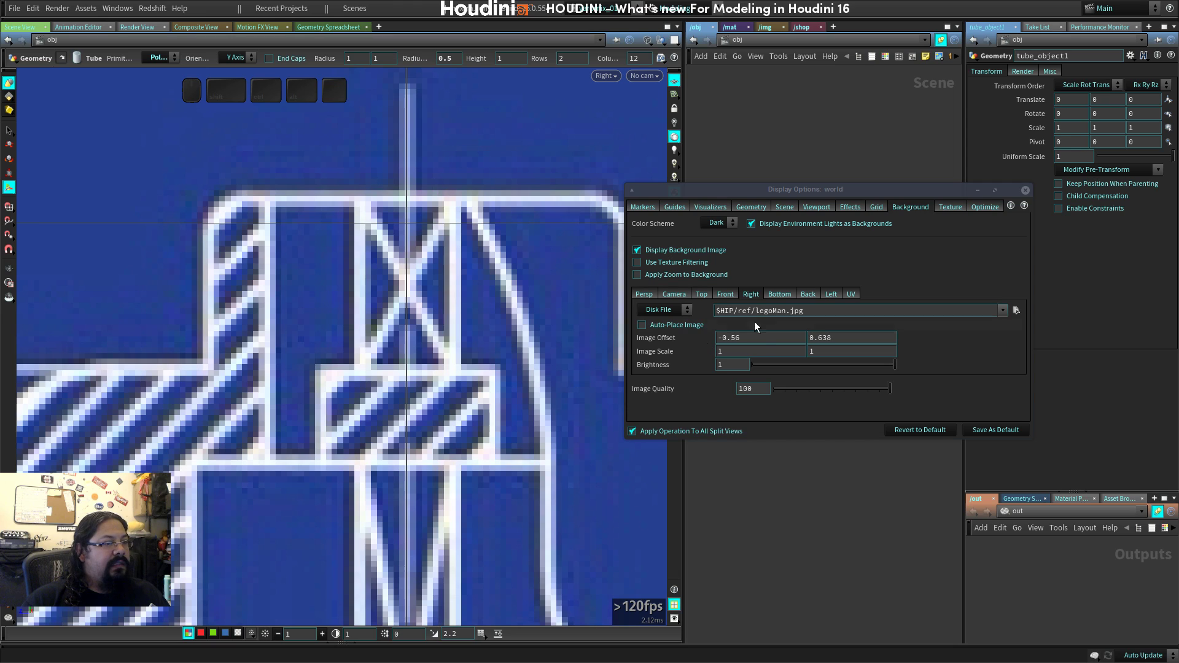
middle_click_drag(754, 335, 738, 387)
middle_click_drag(751, 339, 746, 391)
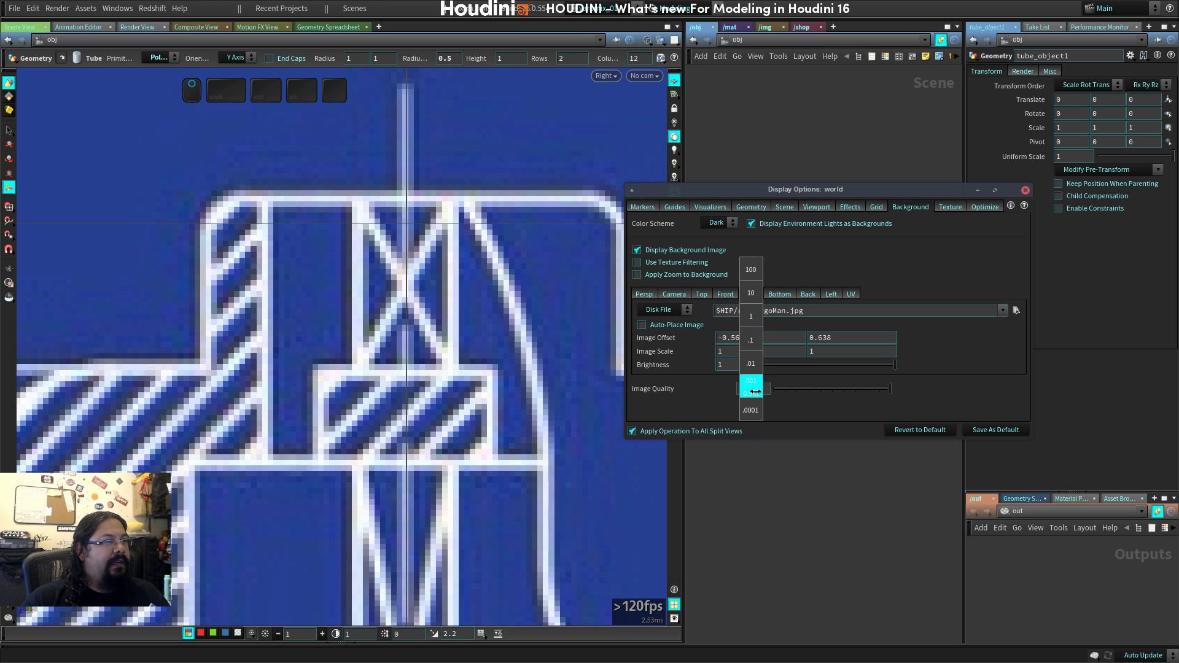
middle_click_drag(764, 391, 786, 415)
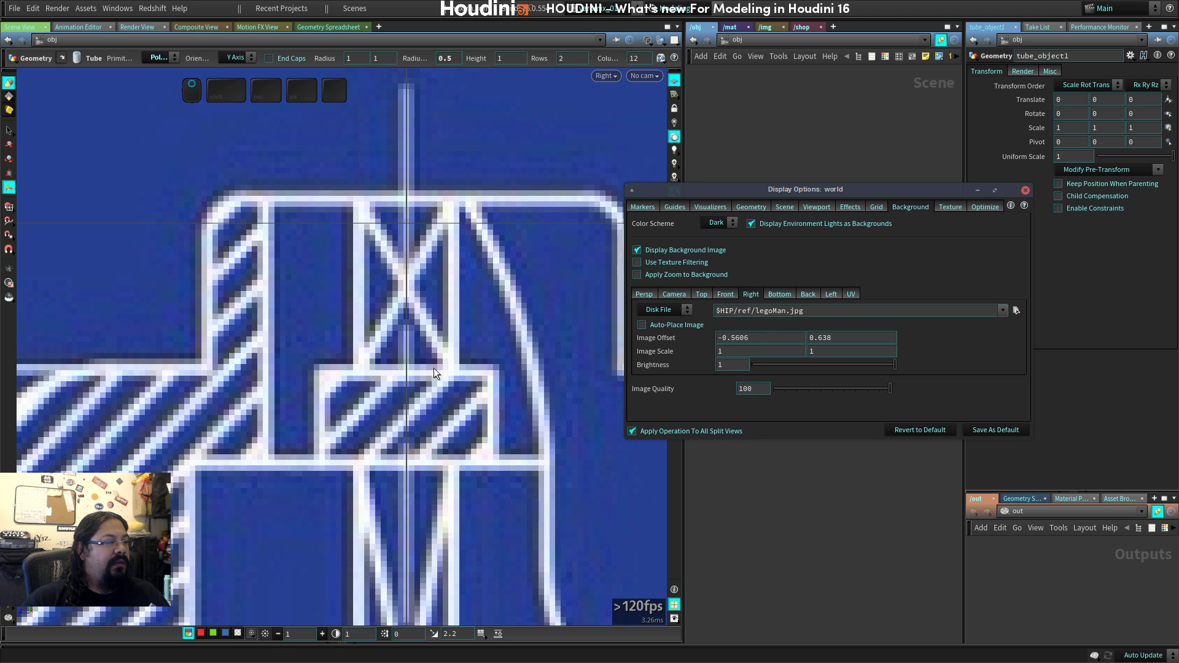
Set the right background image's brightness to .25.
key("space")
right_click_drag(434, 367, 377, 432)
middle_click_drag(377, 431, 467, 179)
right_click_drag(466, 179, 371, 344)
middle_click_drag(371, 345, 482, 279)
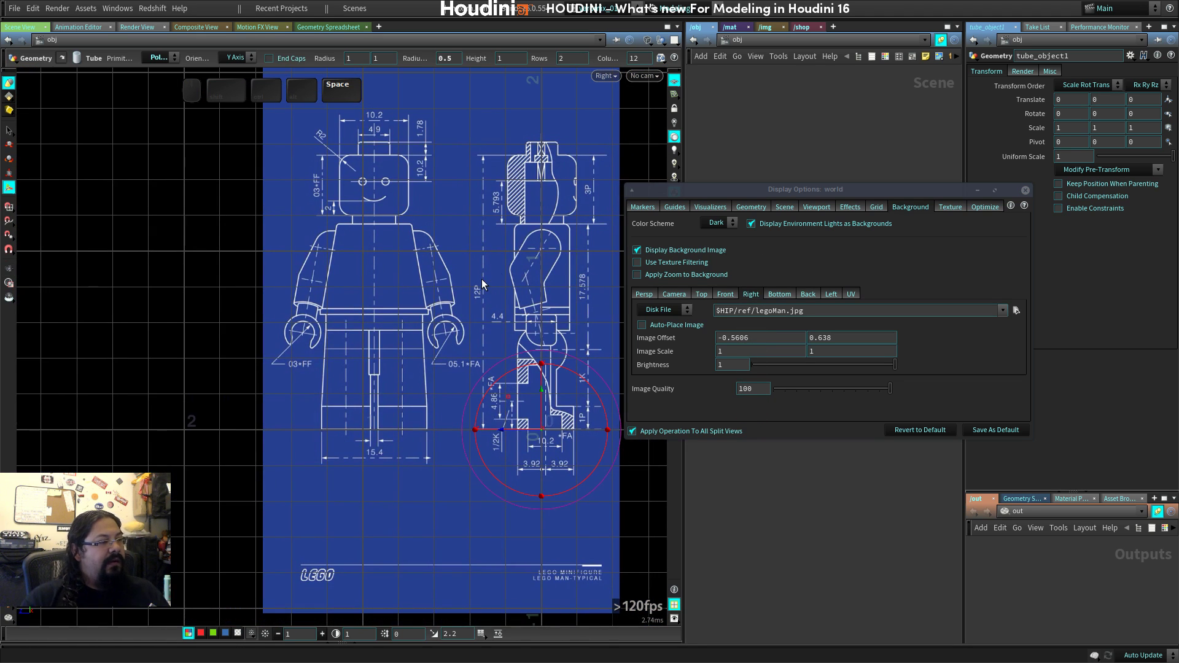
left_click_drag(807, 189, 847, 187)
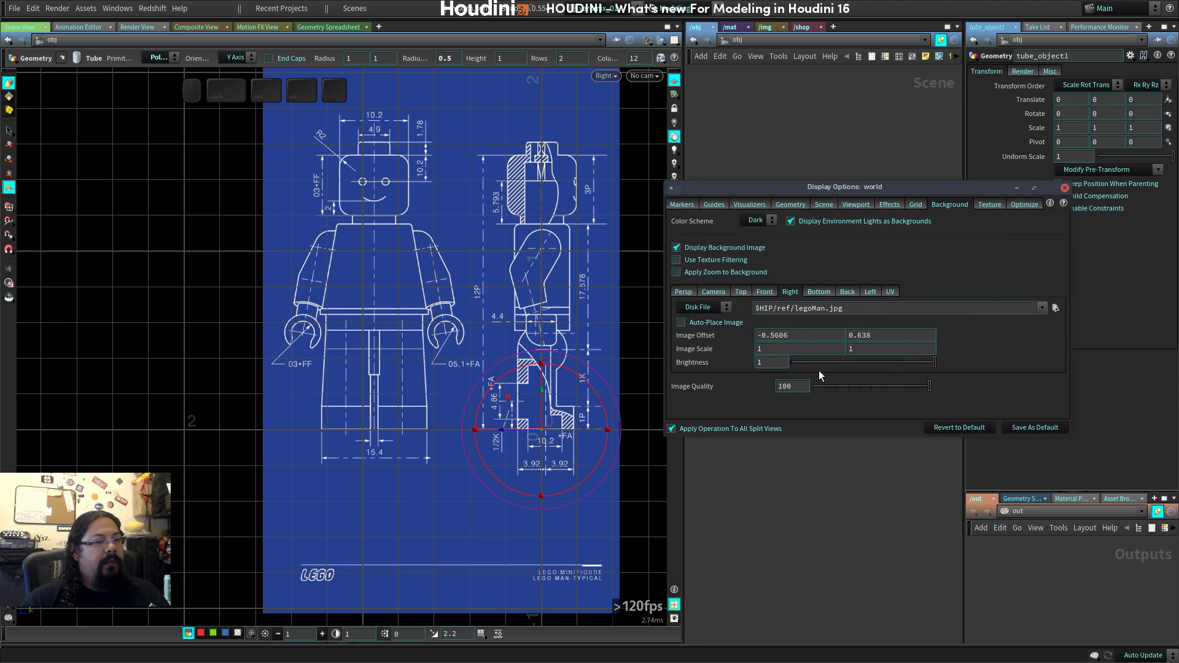
left_click_drag(934, 362, 694, 340)
left_click(765, 292)
left_click(786, 295)
type(".25")
key("Return")
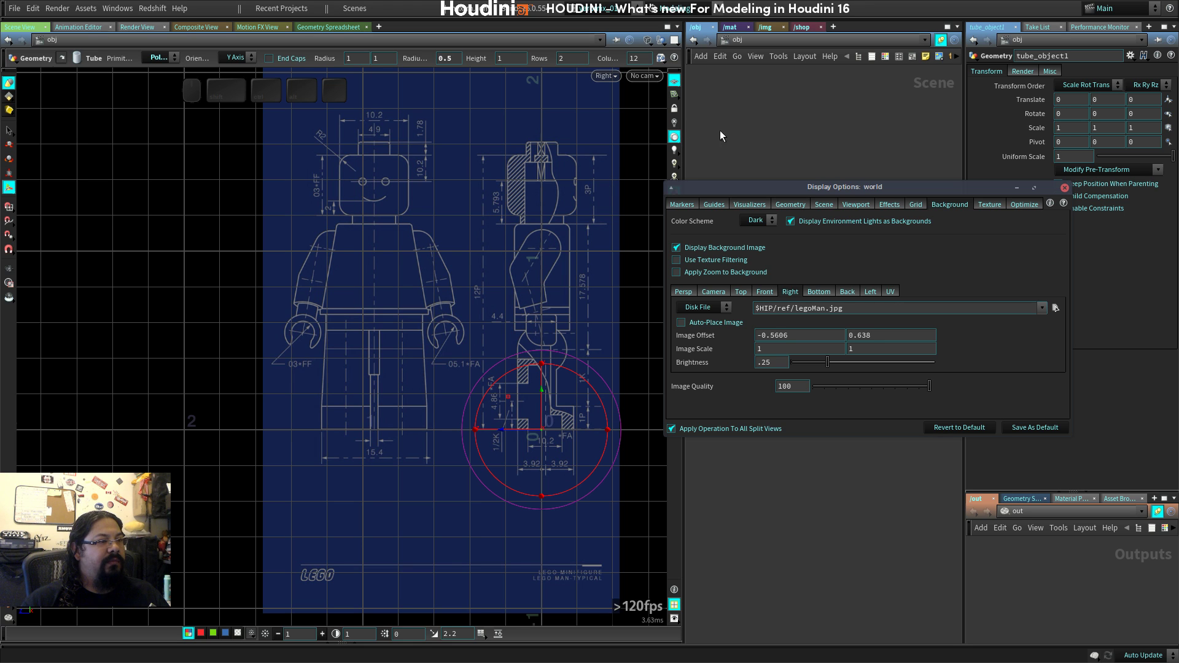
Compare the perspective, front and right views to check how the blueprint is placed in each.
key("space+1")
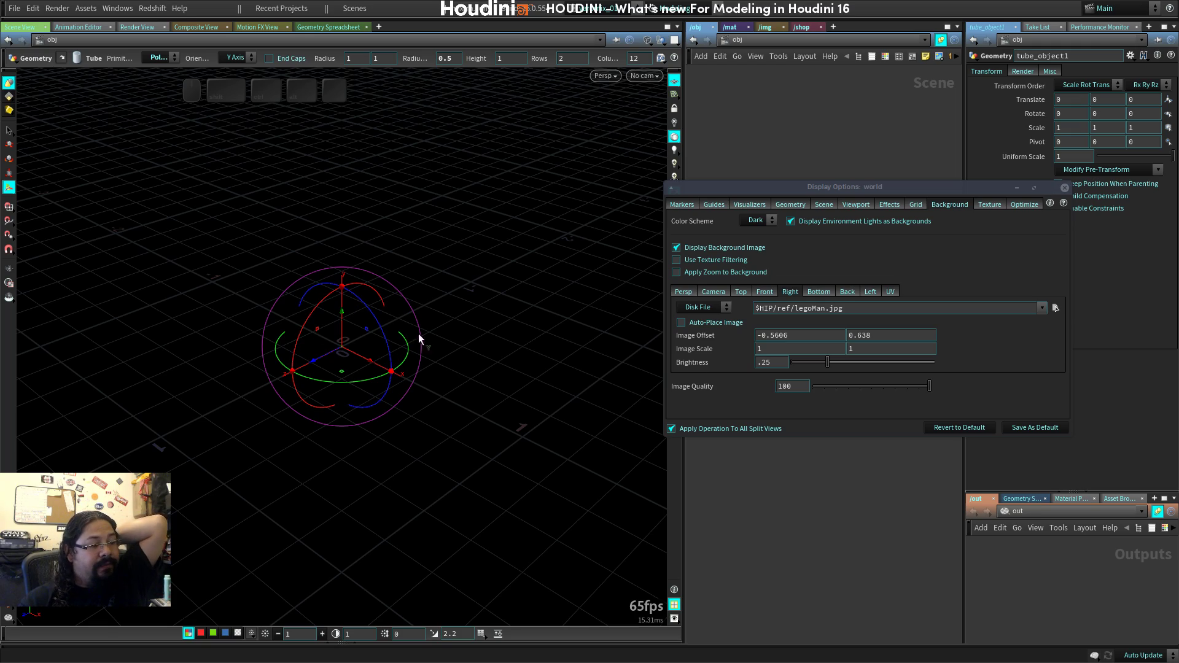
left_click_drag(483, 266, 453, 276)
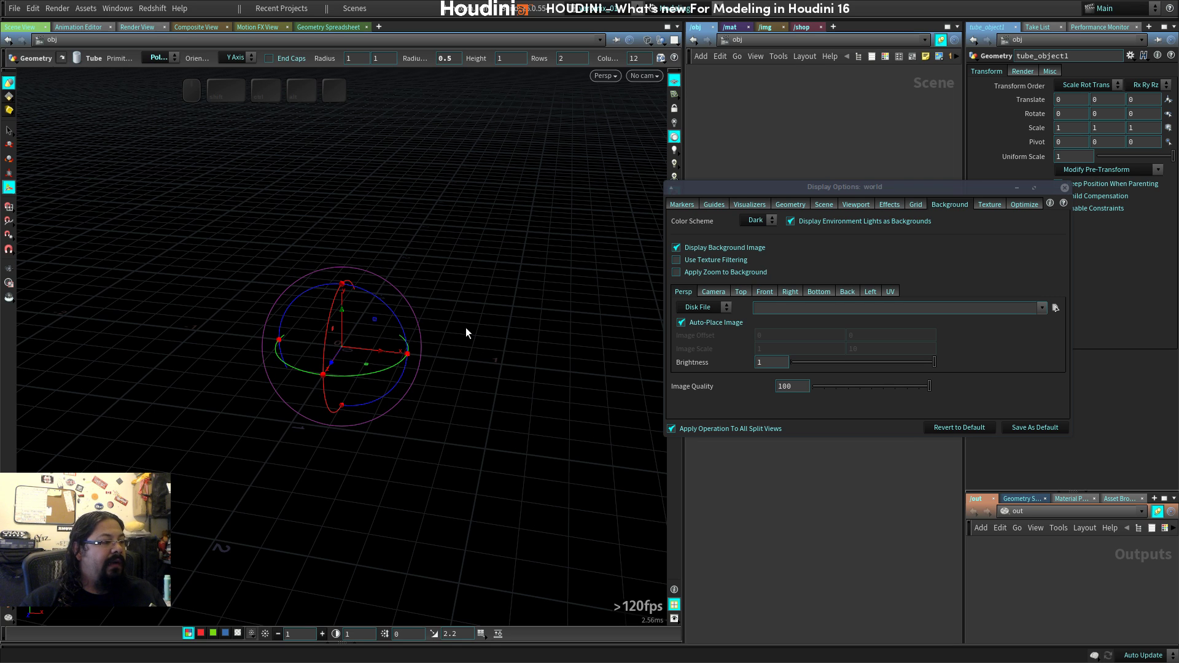
key("space+2")
key("space+4")
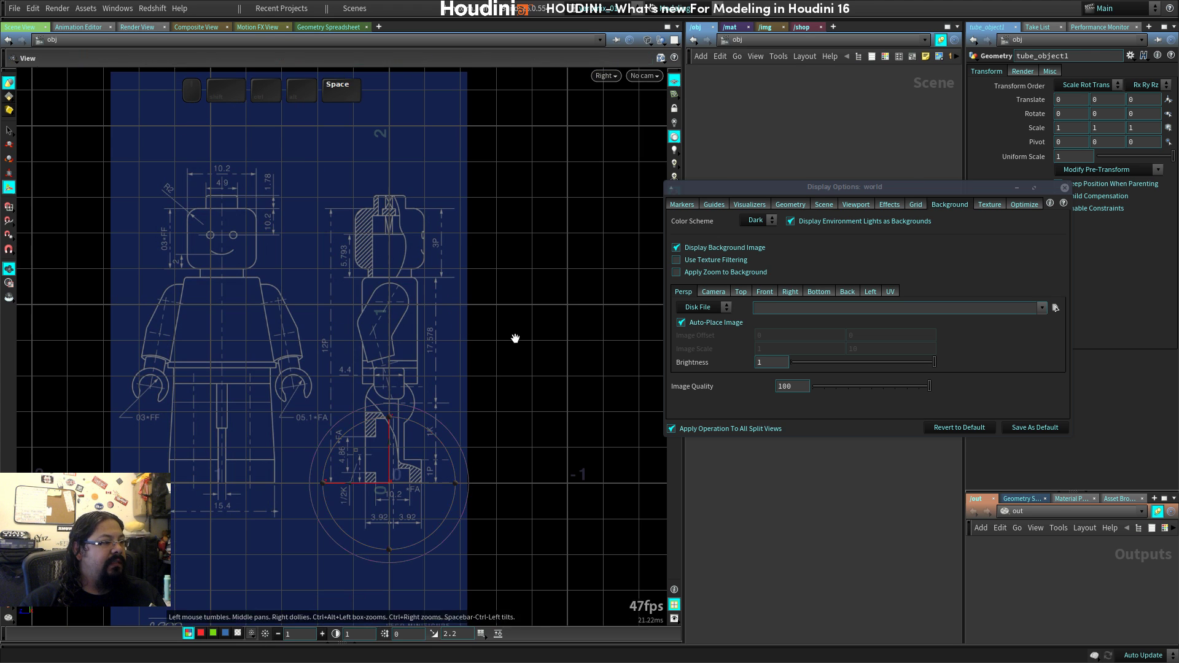
key("space+2")
key("space+3")
key("space+4")
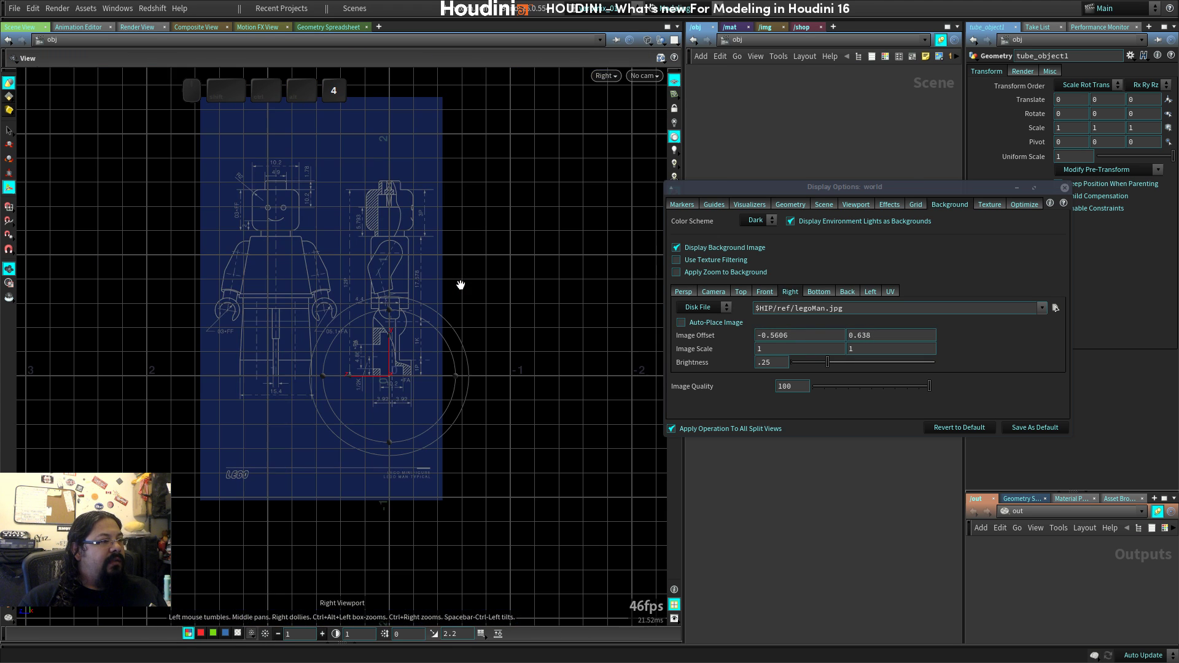
key("space+2")
key("space+3")
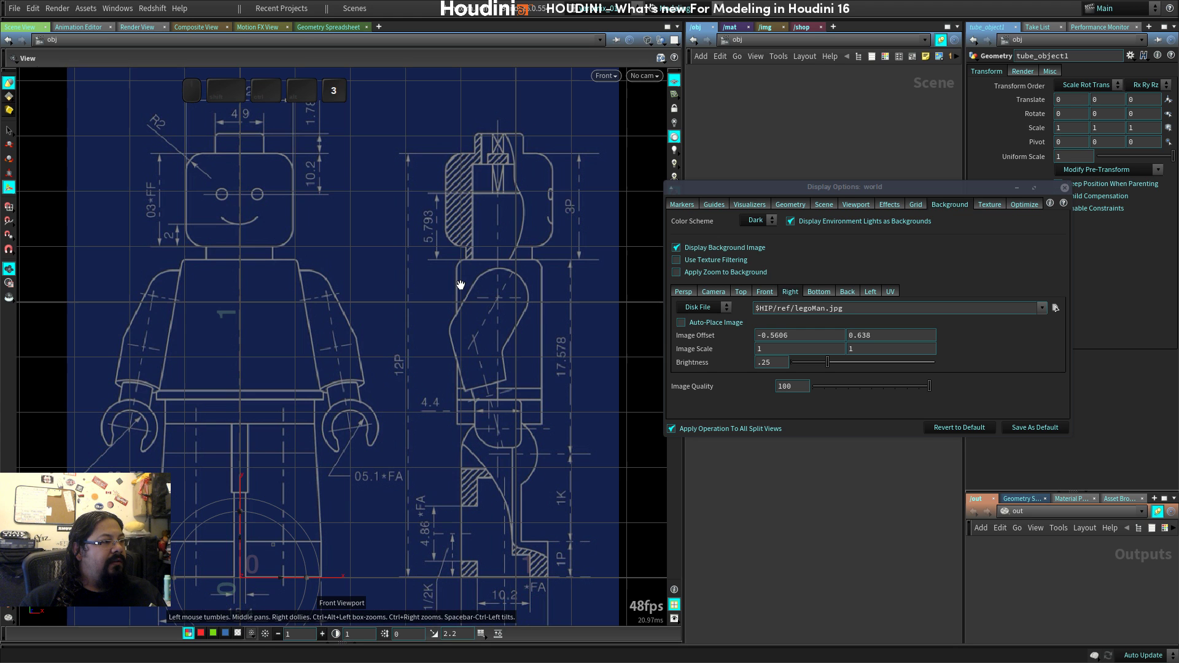
key("space+2")
key("space+4")
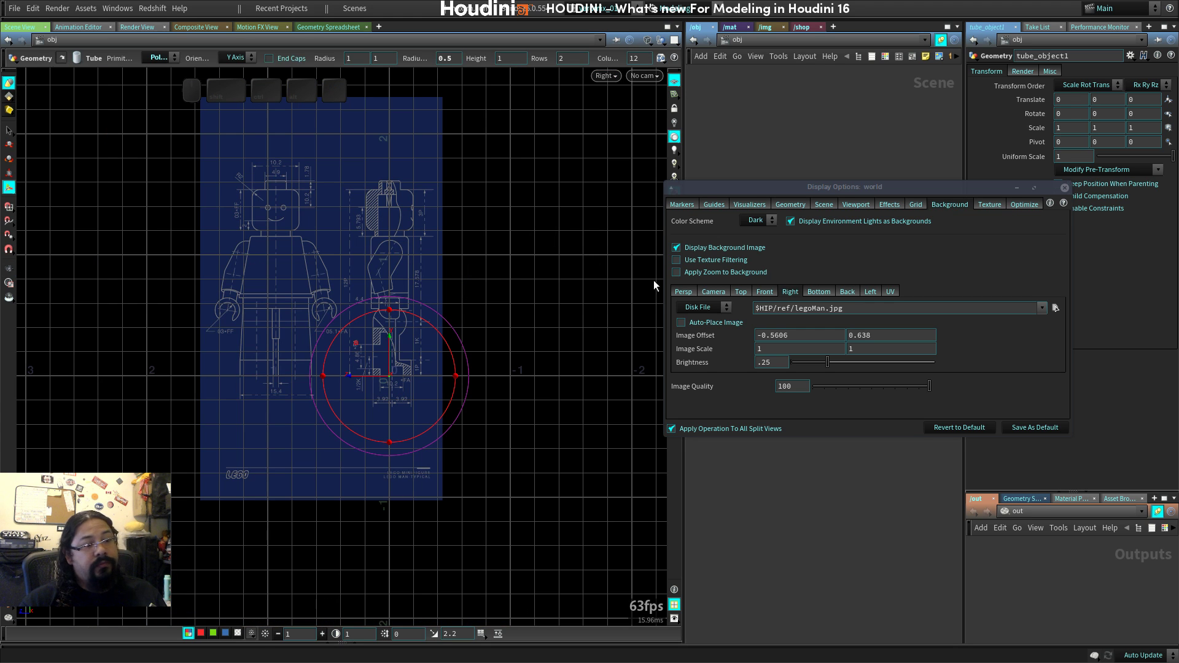
left_click_drag(909, 188, 824, 157)
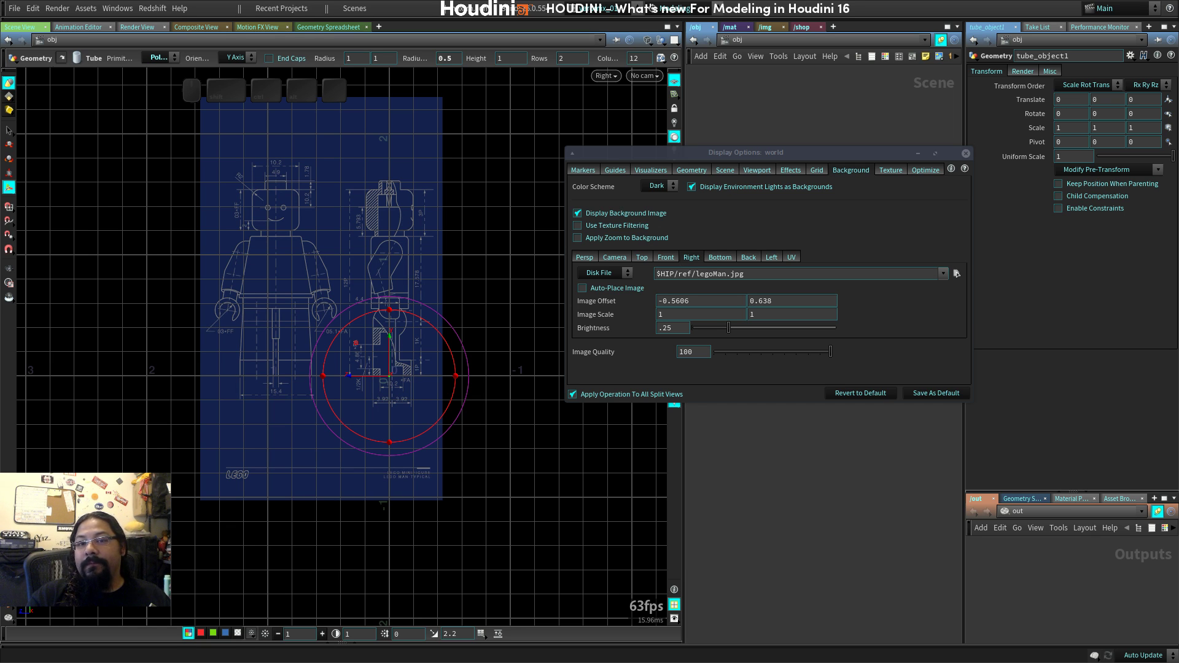
key("BackSpace")
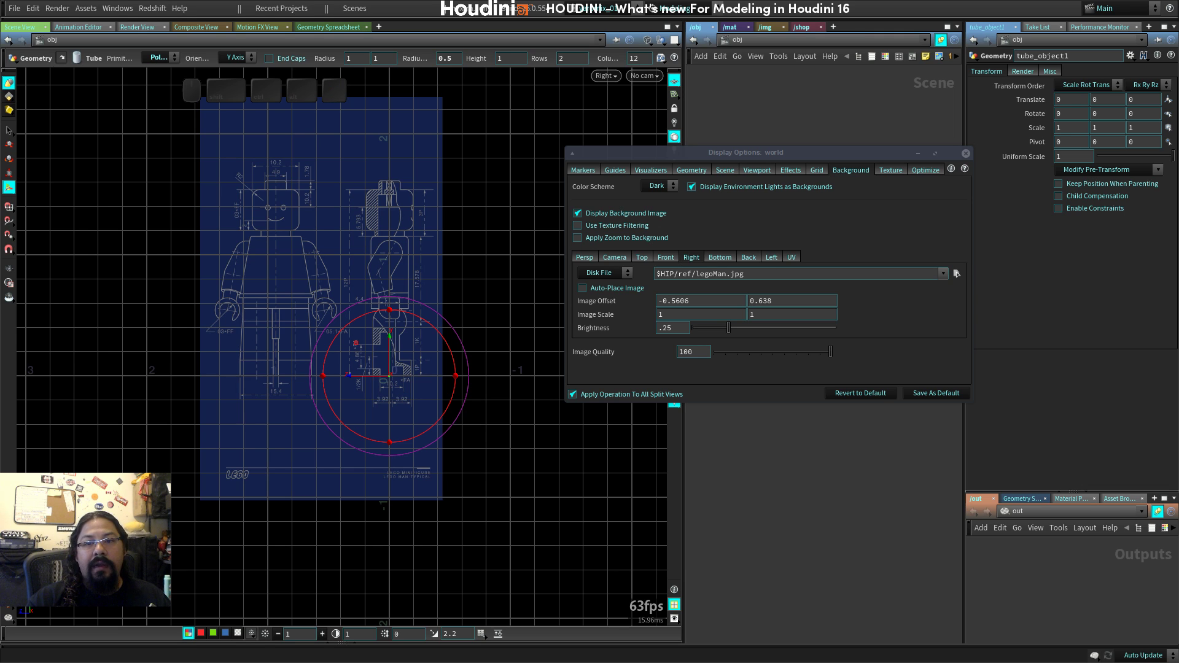
key("Return")
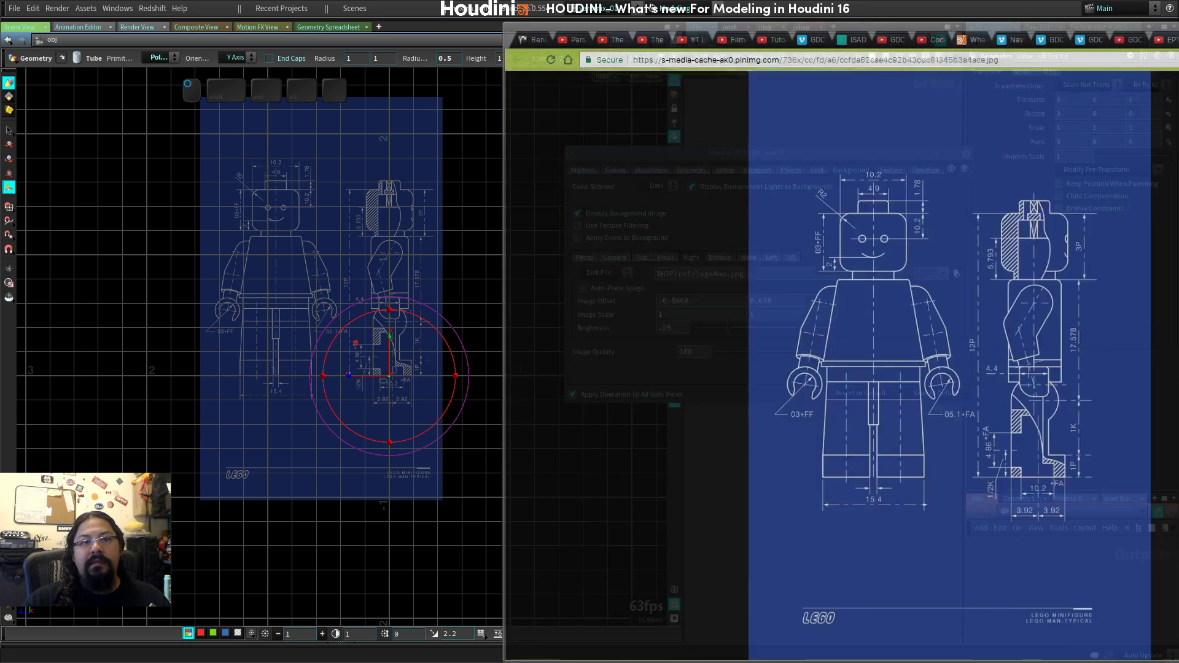
Show the original LEGO minifigure blueprint in the web browser, then move the browser window aside.
left_click_drag(1178, 175, 883, 157, "alt")
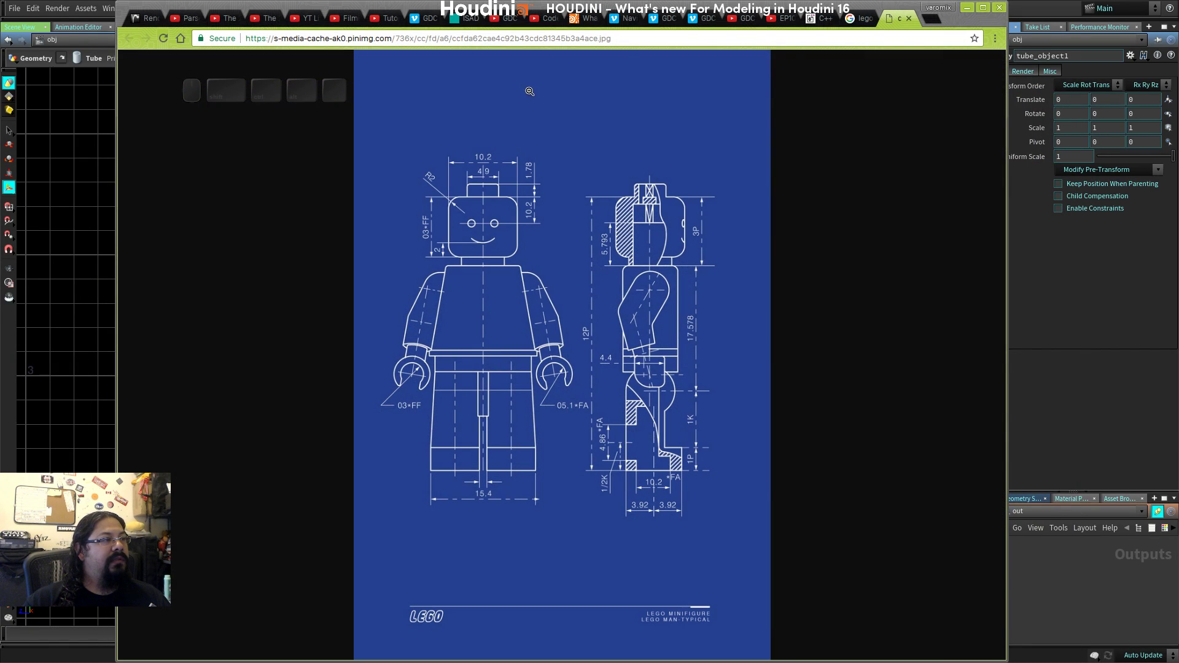
left_click_drag(903, 15, 405, 195)
left_click_drag(1004, 41, 1178, 114, "alt")
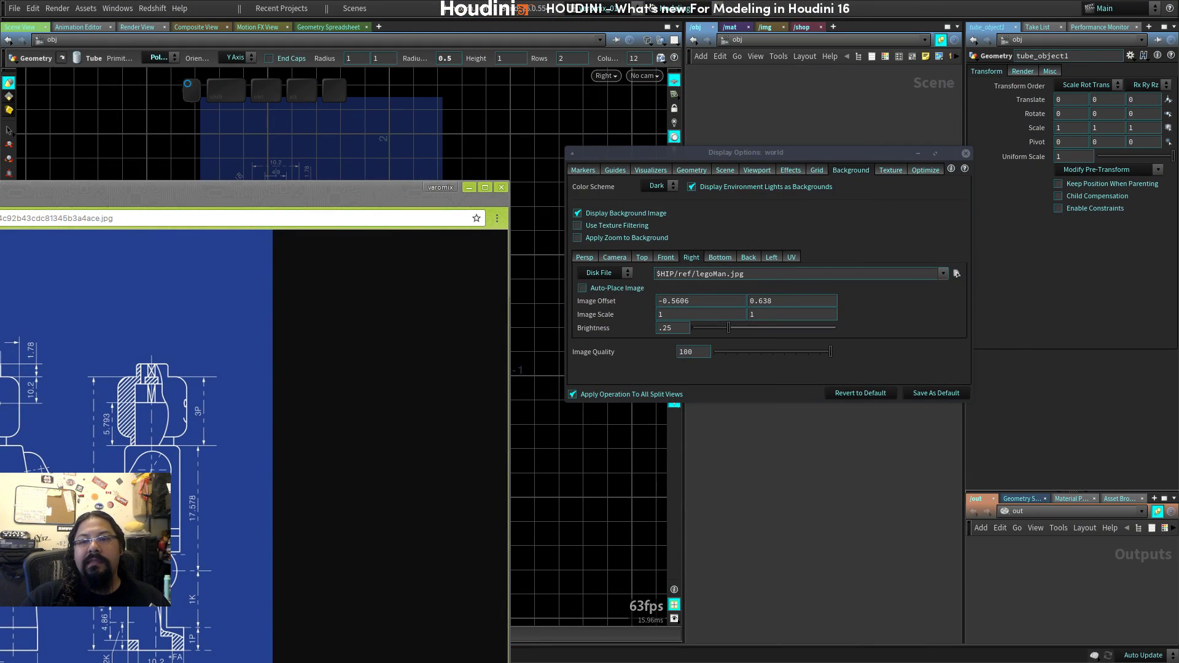
Bring the browser window back into view and search the web for "lego man blueprints".
double_click(347, 190)
left_click(499, 77)
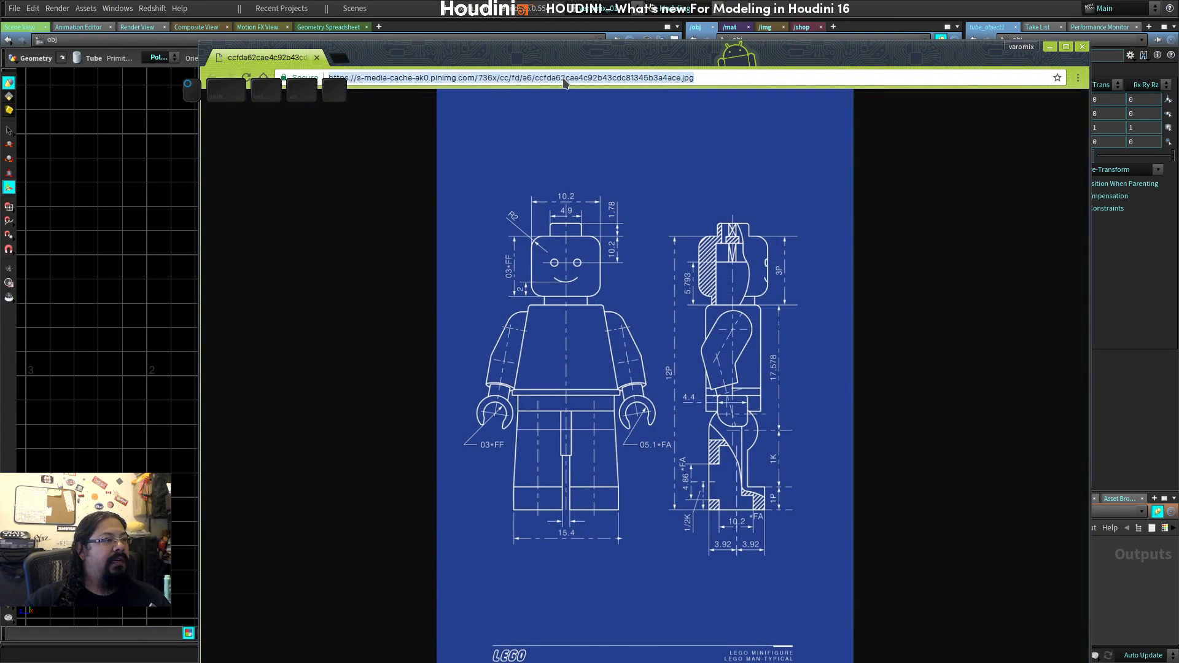
left_click_drag(660, 53, 778, 44, "alt")
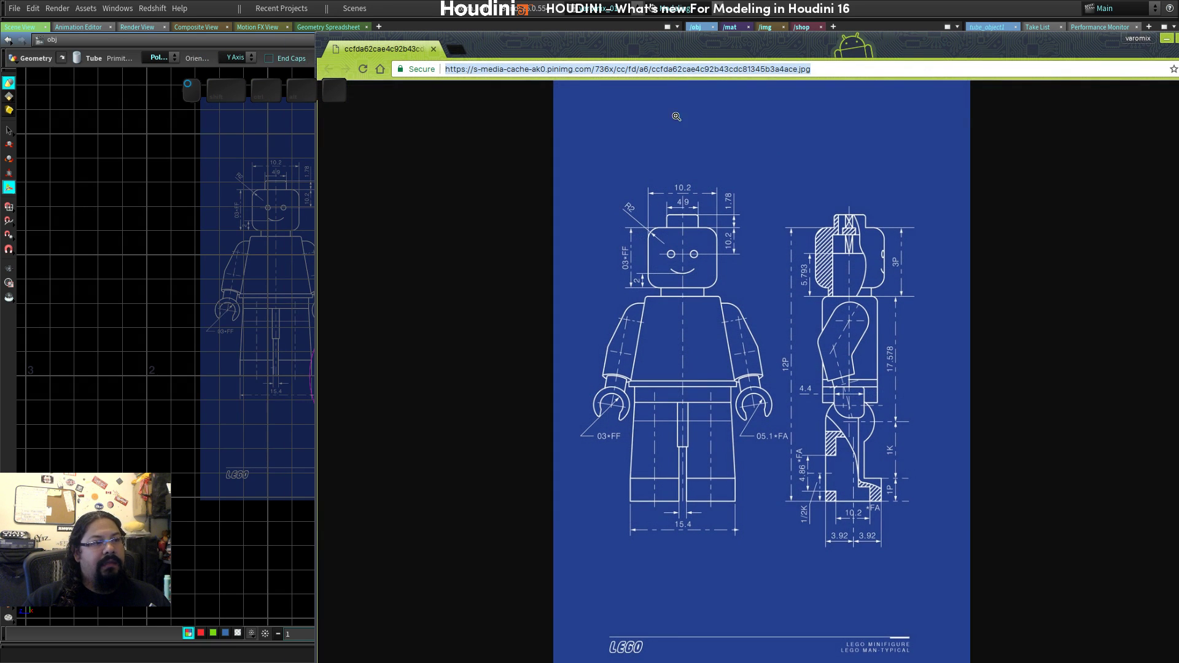
type("lega")
key("BackSpace")
key("BackSpace")
type("o ma")
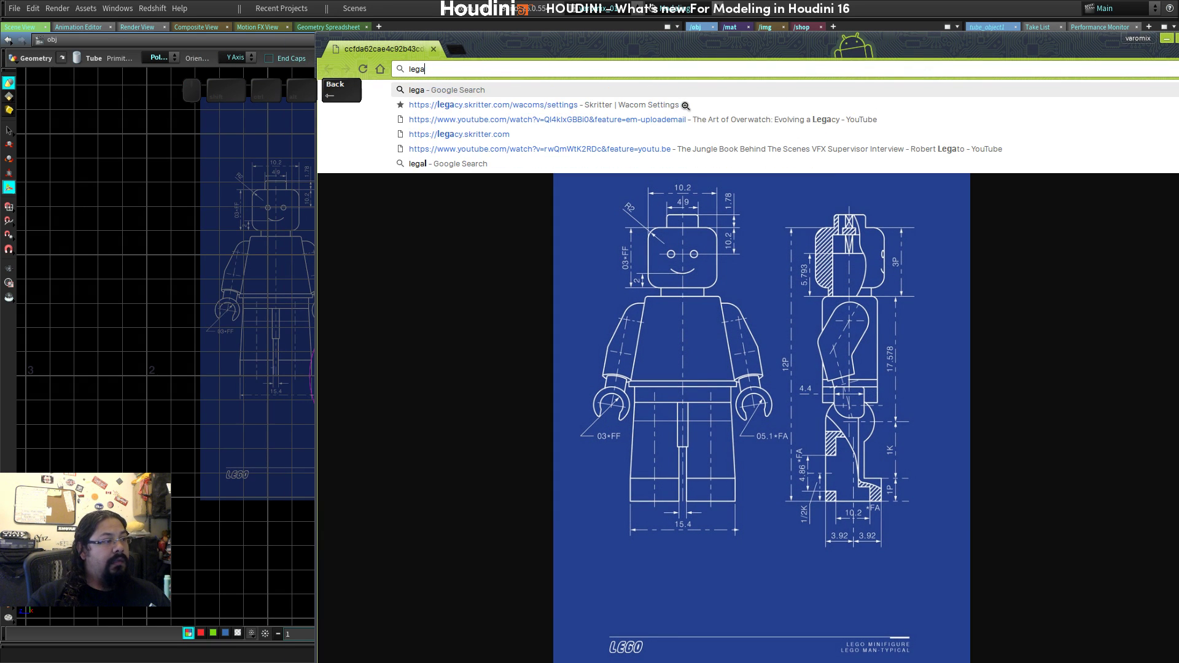
type("n blueprints")
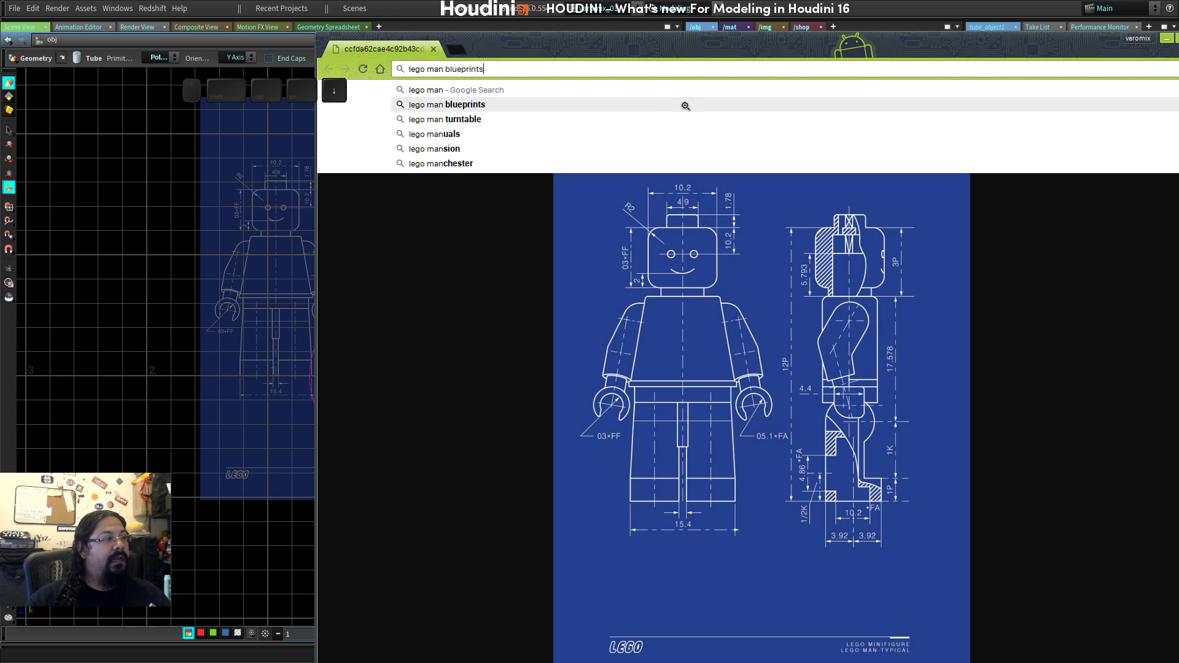
key("Return")
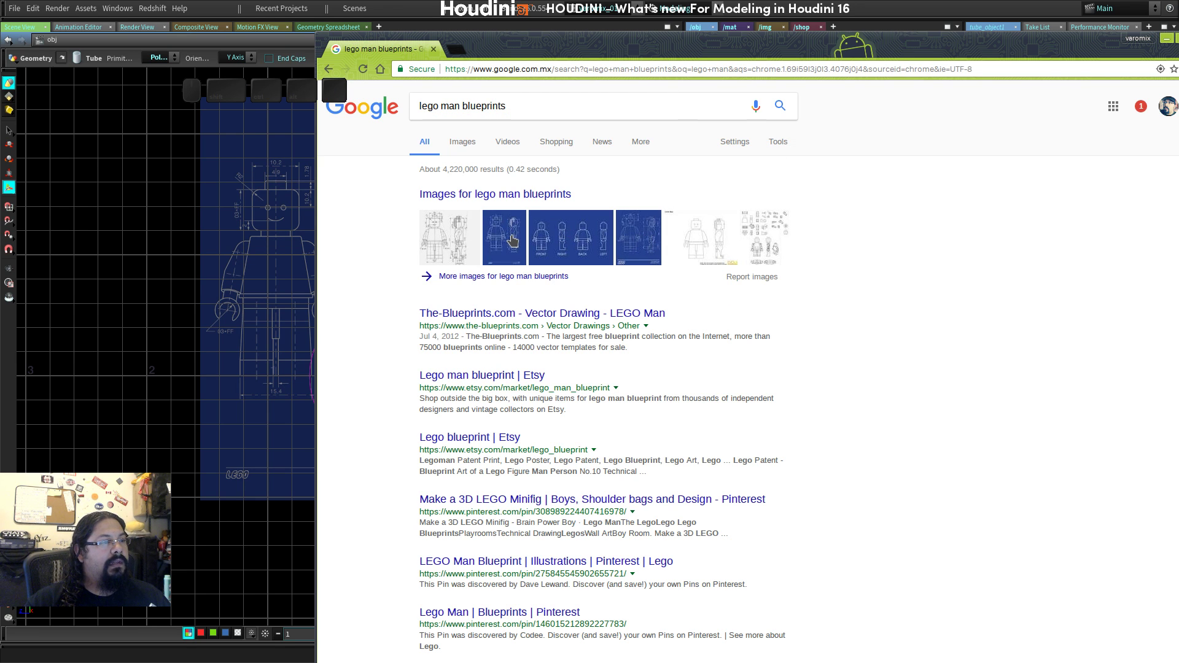
Preview the blue front-and-side minifigure blueprint among the image results, and return to Houdini.
left_click(462, 142)
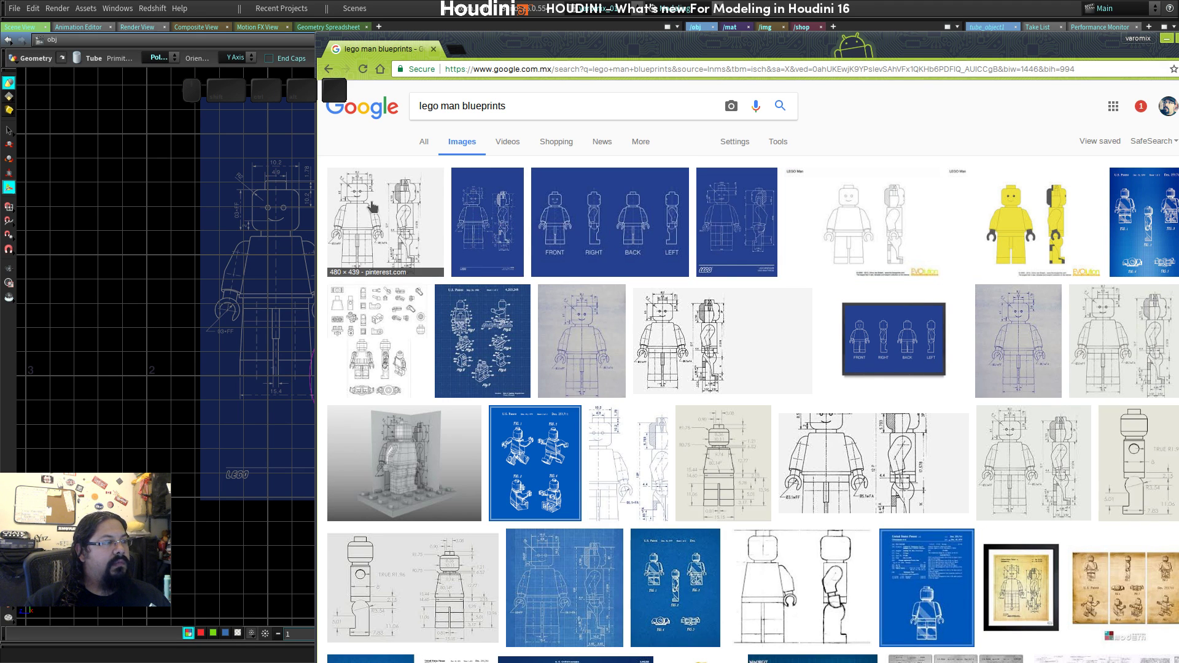
left_click(484, 223)
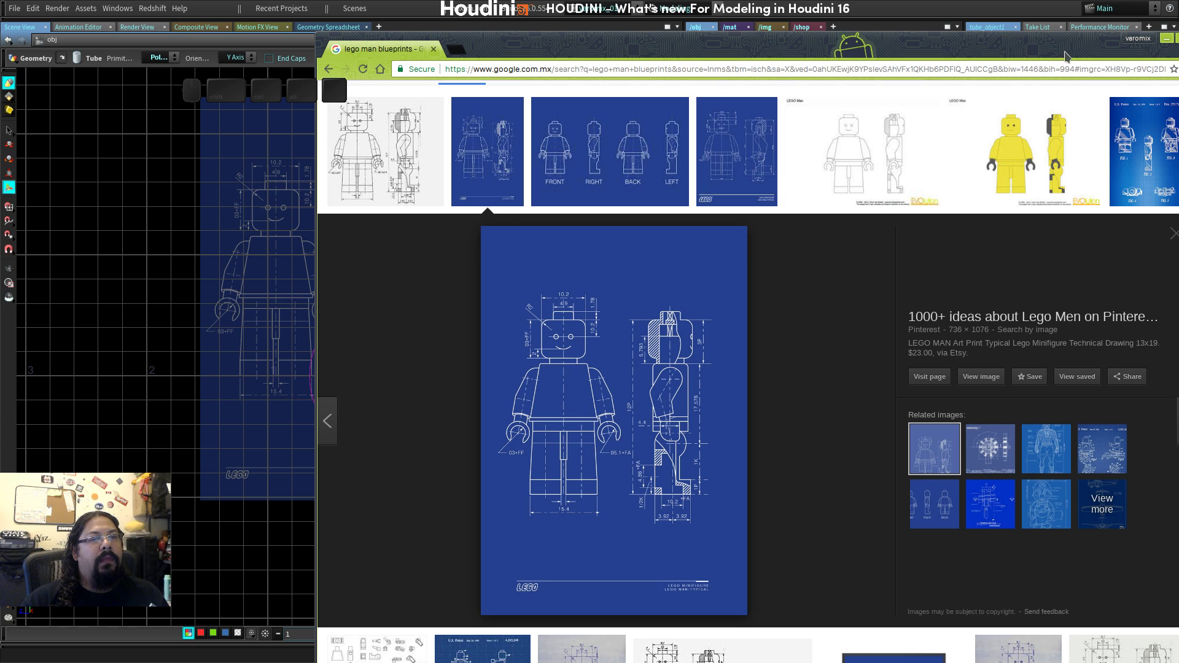
left_click(1166, 40)
left_click(1026, 41)
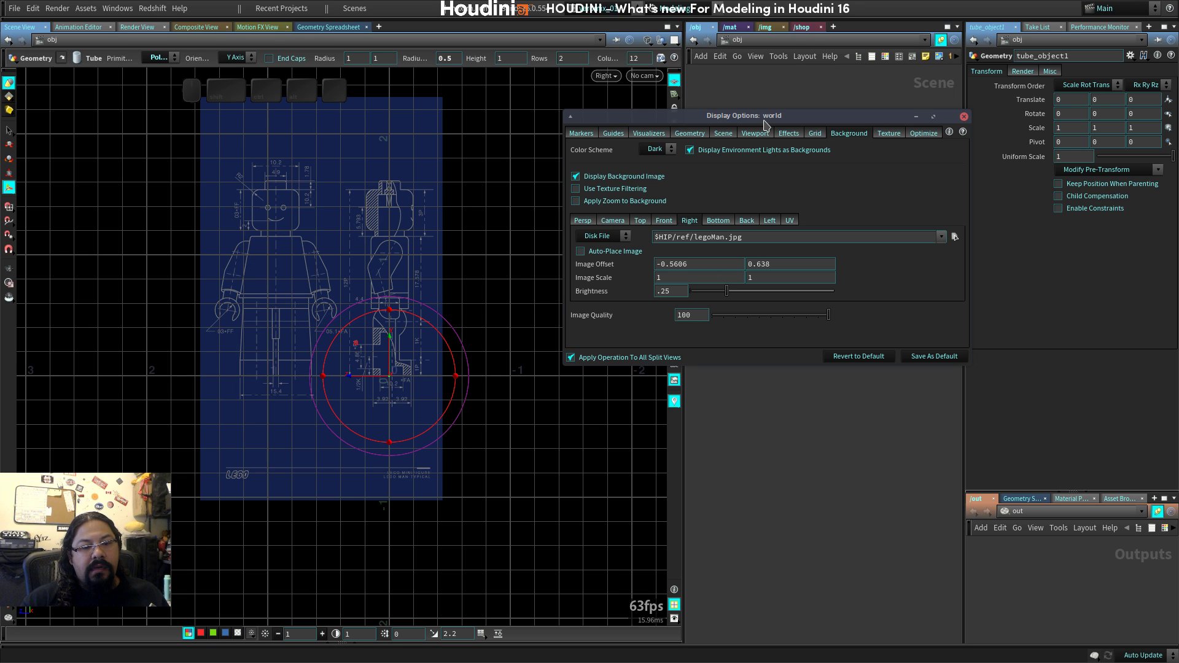
Close the display options and examine the head of the minifigure blueprint up close in the front view.
left_click(964, 116)
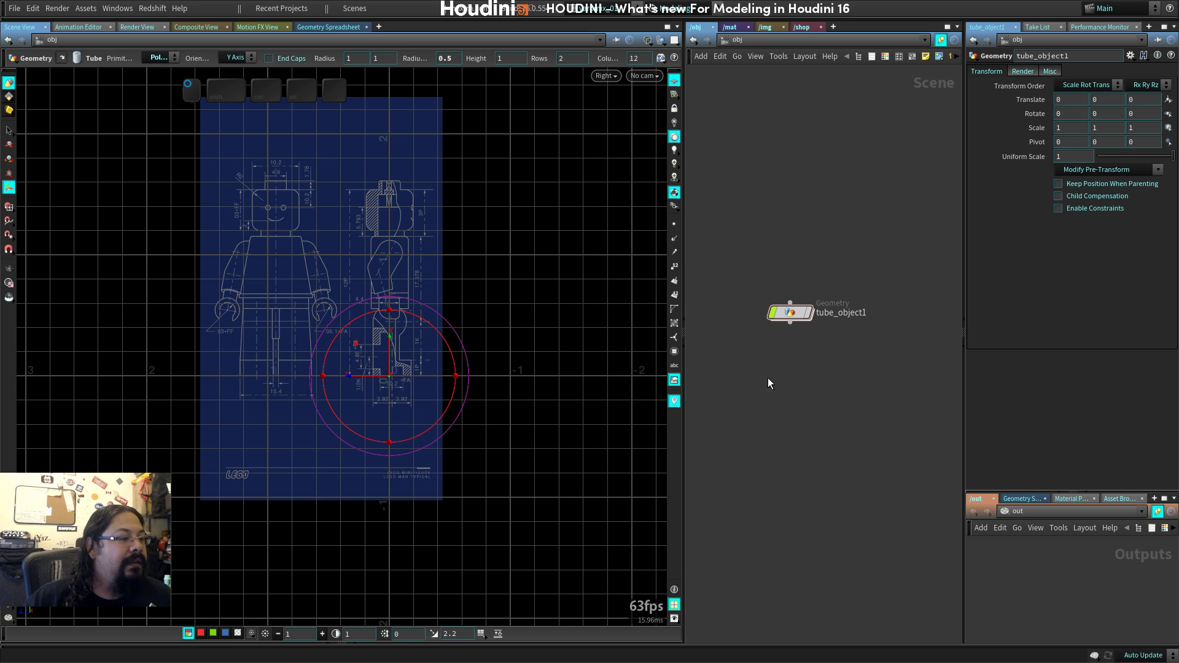
key("space+1")
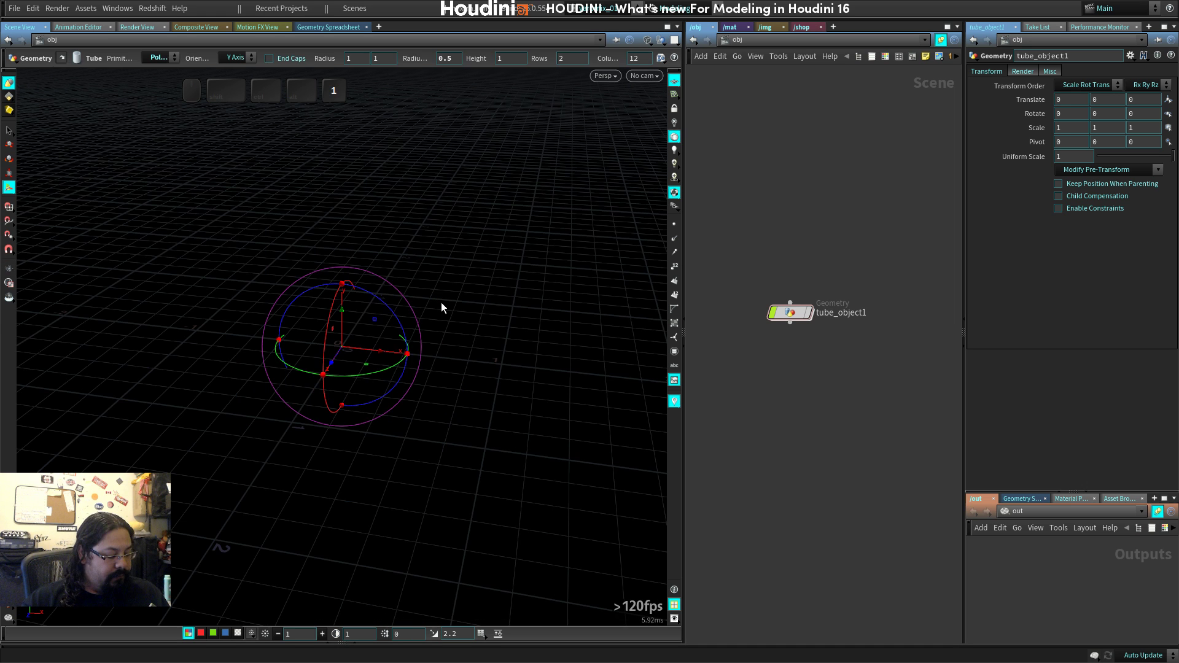
key("space+2")
key("space+3")
middle_click_drag(352, 276, 500, 261)
right_click_drag(500, 260, 430, 289)
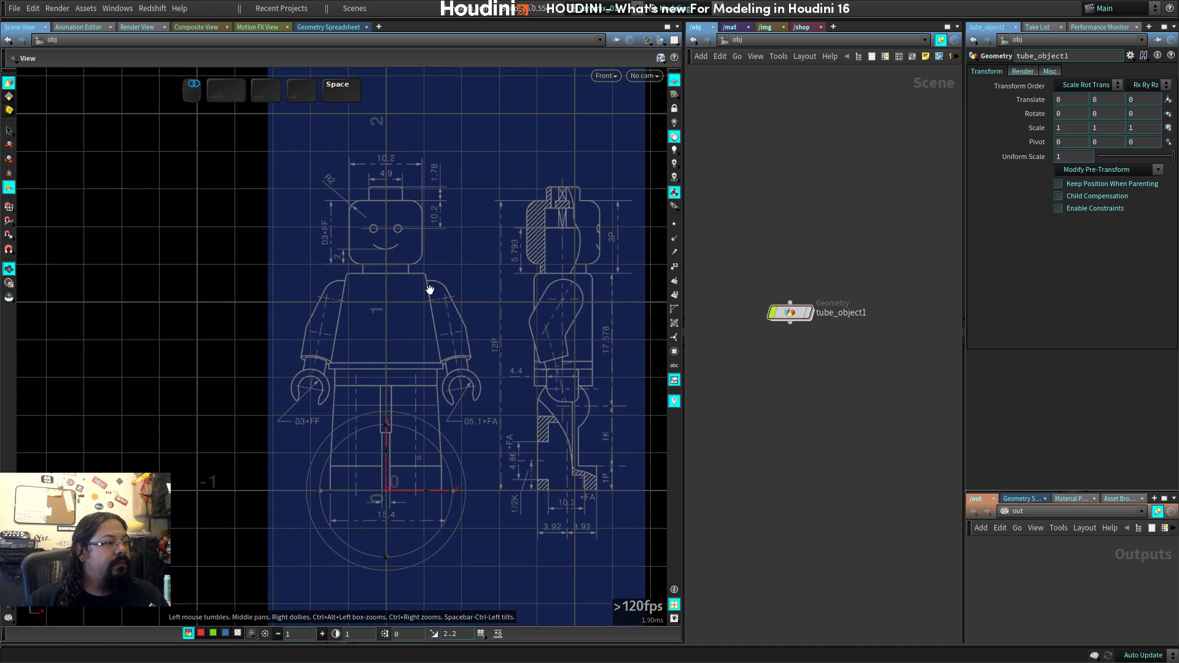
middle_click_drag(429, 290, 470, 257)
right_click_drag(445, 296, 498, 308)
middle_click_drag(498, 308, 423, 422)
right_click_drag(282, 333, 516, 322)
middle_click_drag(517, 322, 473, 439)
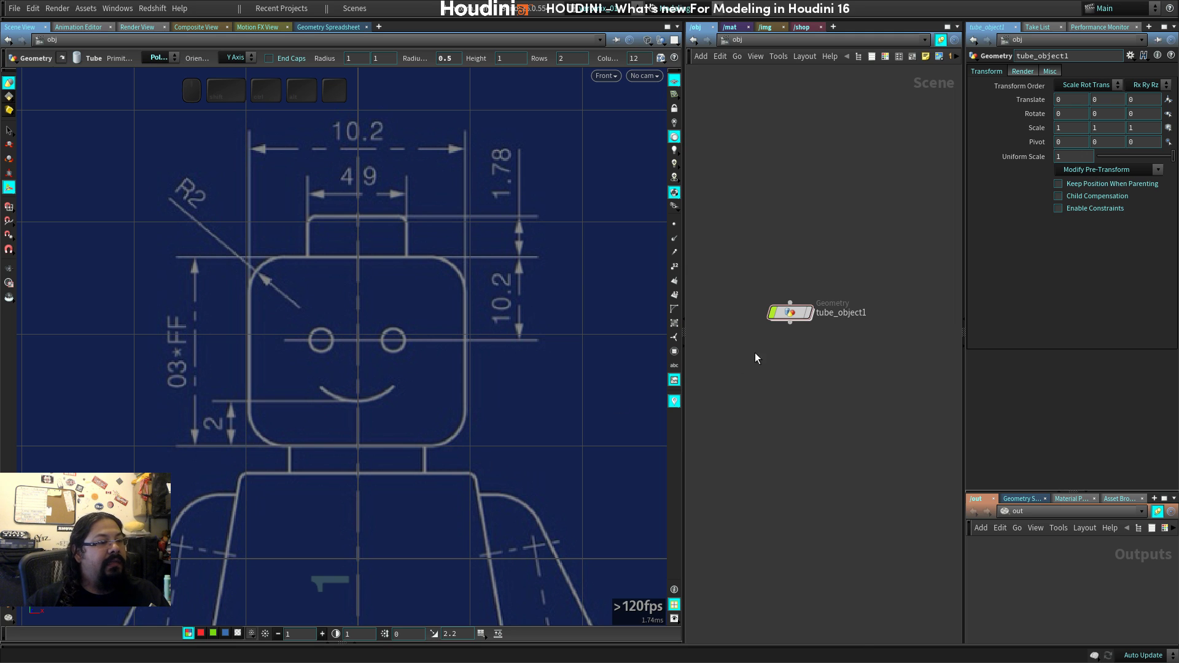
Display the existing tube object against the blueprint, and delete it from the scene.
left_click_drag(799, 314, 807, 261)
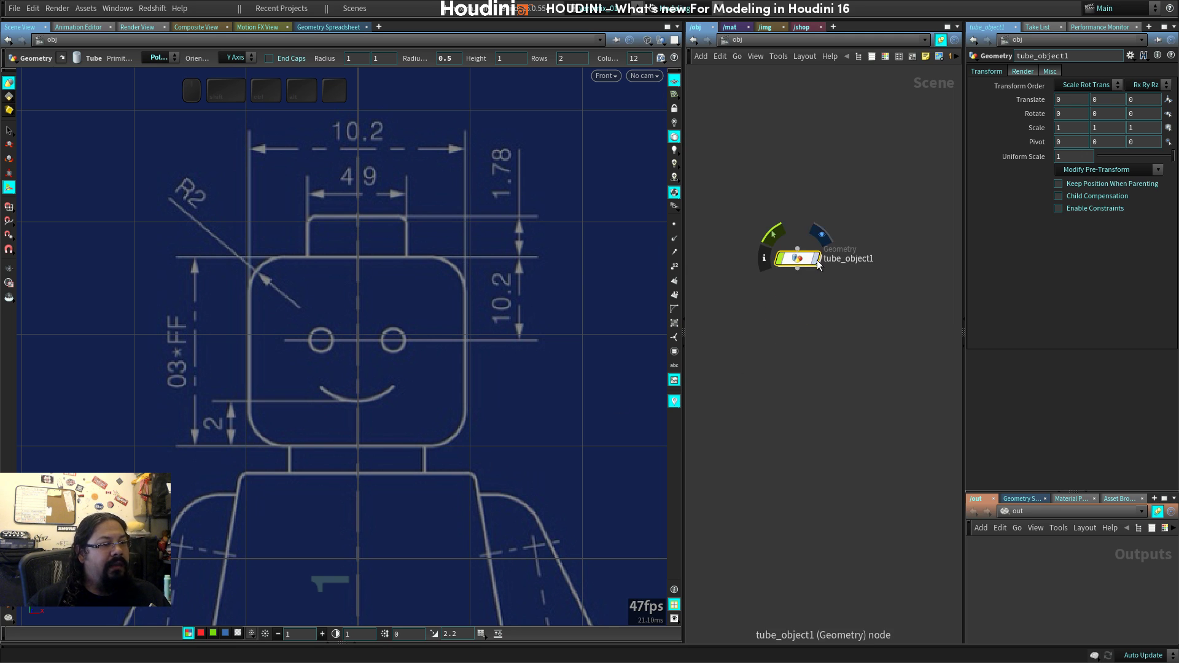
left_click(816, 261)
key("space")
right_click_drag(347, 370, 215, 364)
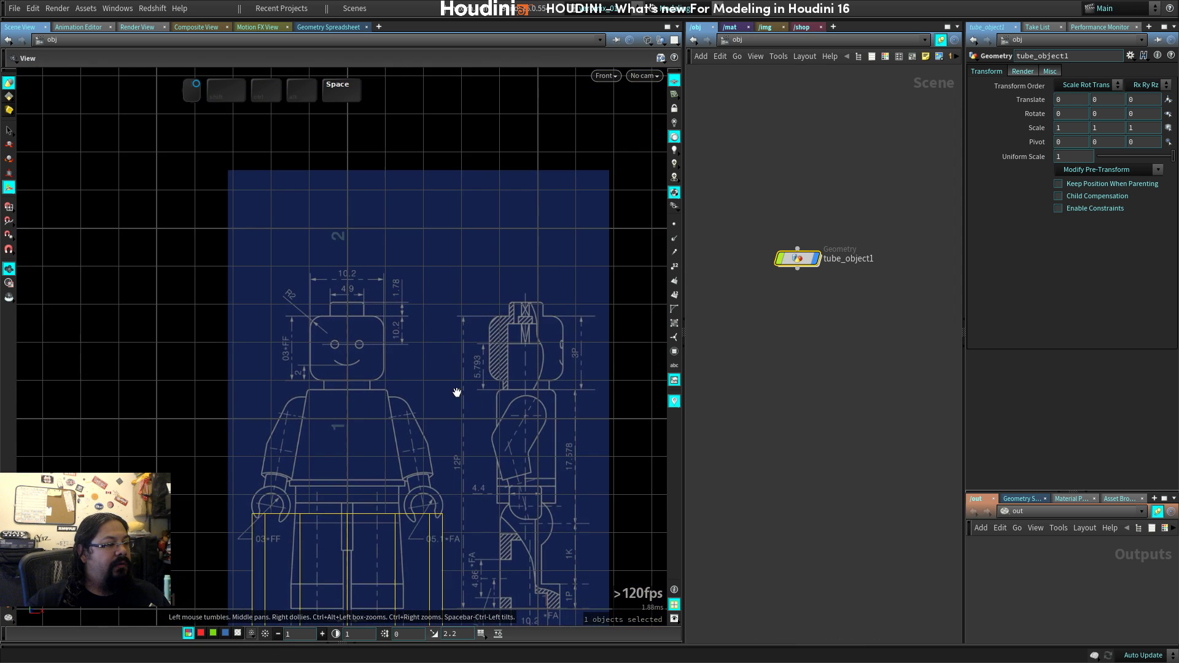
middle_click_drag(455, 392, 471, 345)
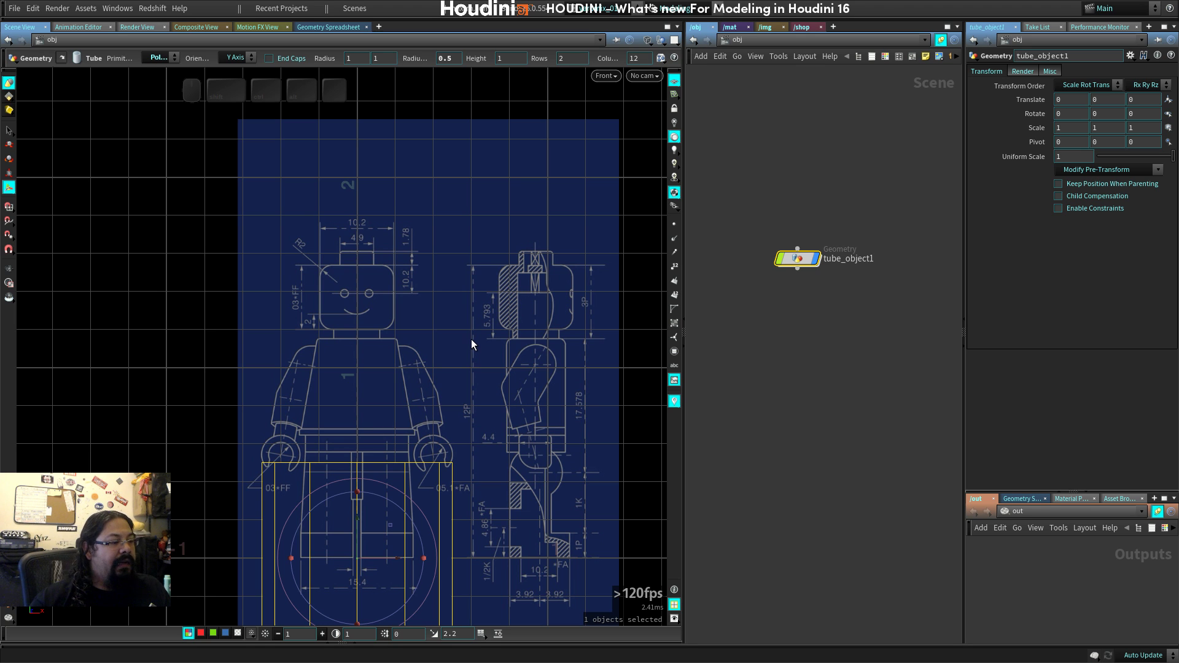
key("space")
mouse_move(340, 401)
middle_mouse_down()
mouse_move(334, 268)
mouse_move(354, 415)
middle_mouse_up()
key("Delete")
Create a tube in the front view, placed on the blueprint's centre line between the minifigure's eyes.
key("space")
right_click_drag(354, 415, 540, 337)
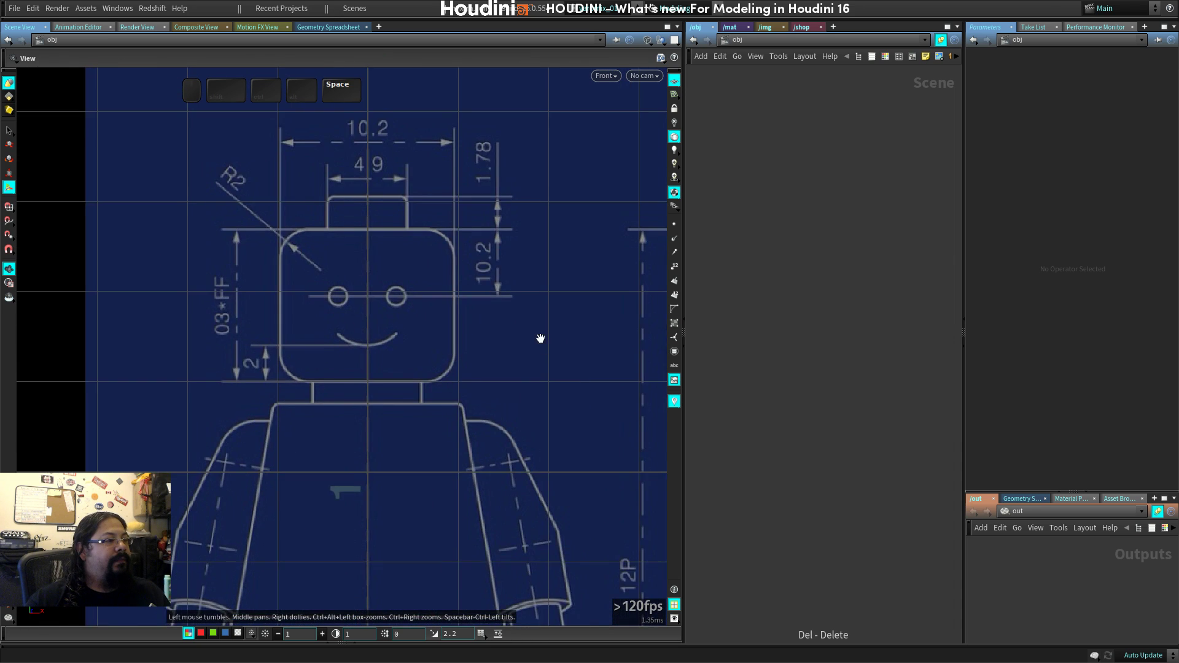
middle_click_drag(540, 337, 511, 382)
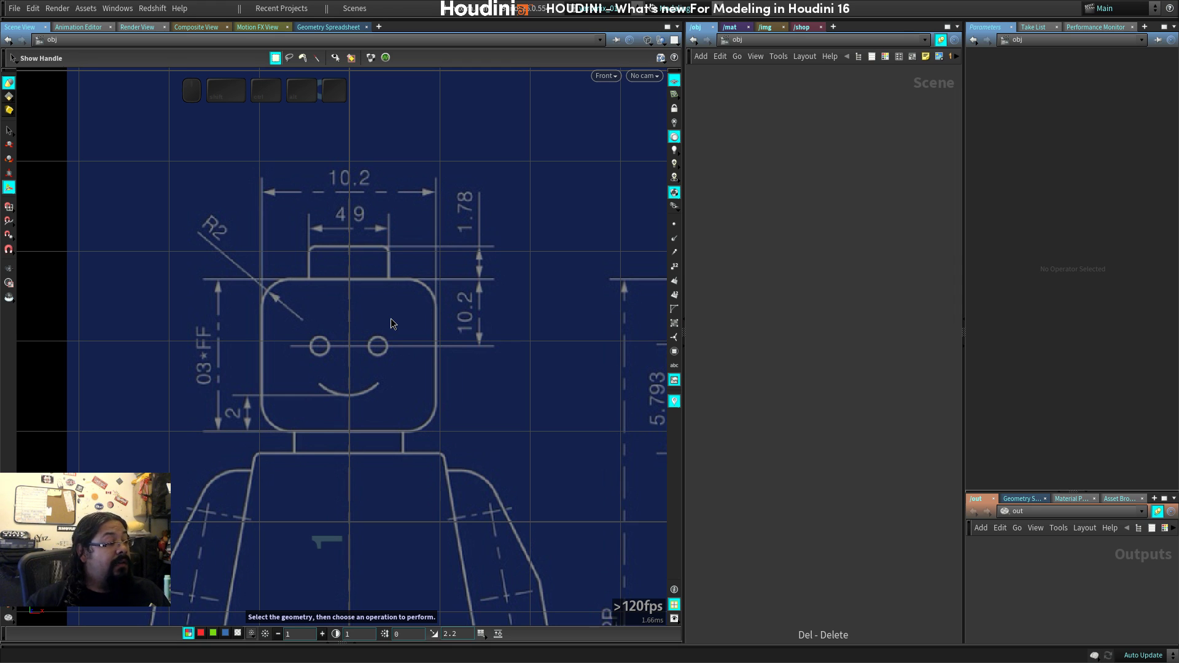
middle_click_drag(392, 402, 370, 315)
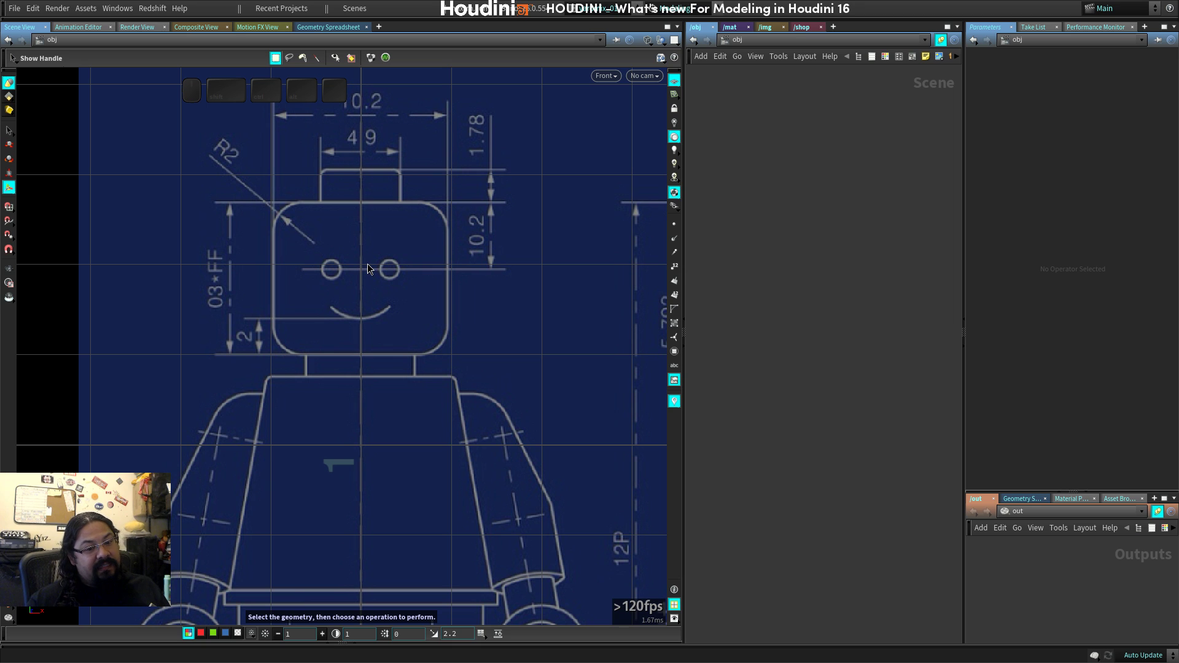
key("Tab")
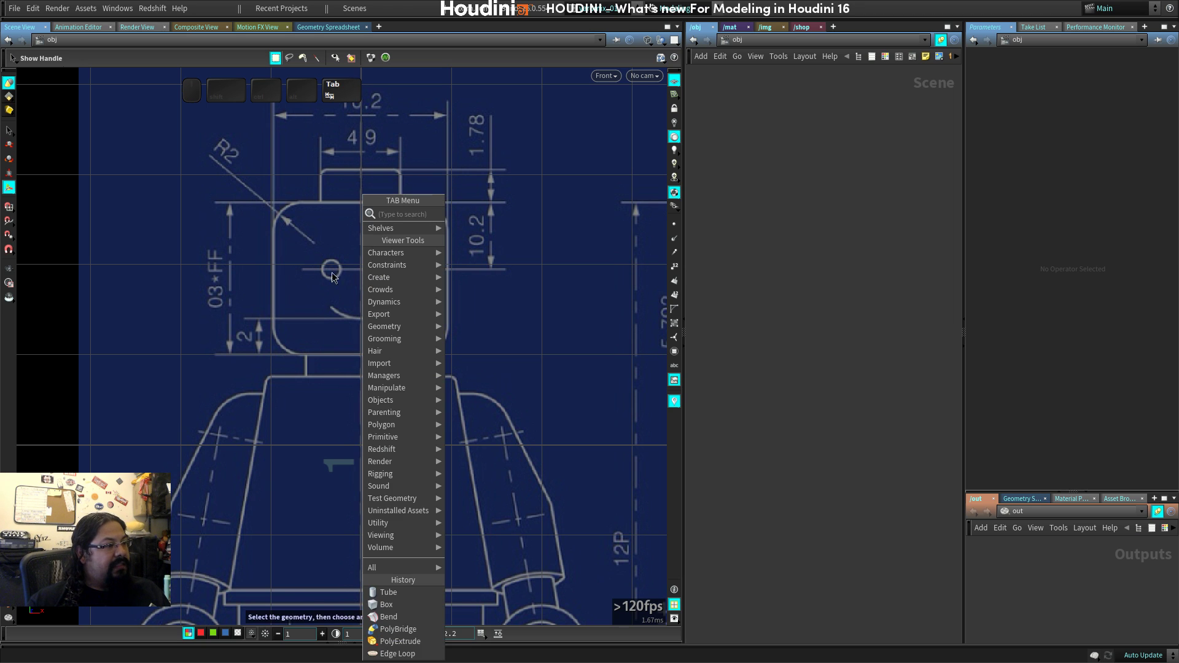
left_click(312, 270)
key("c")
mouse_move(404, 325)
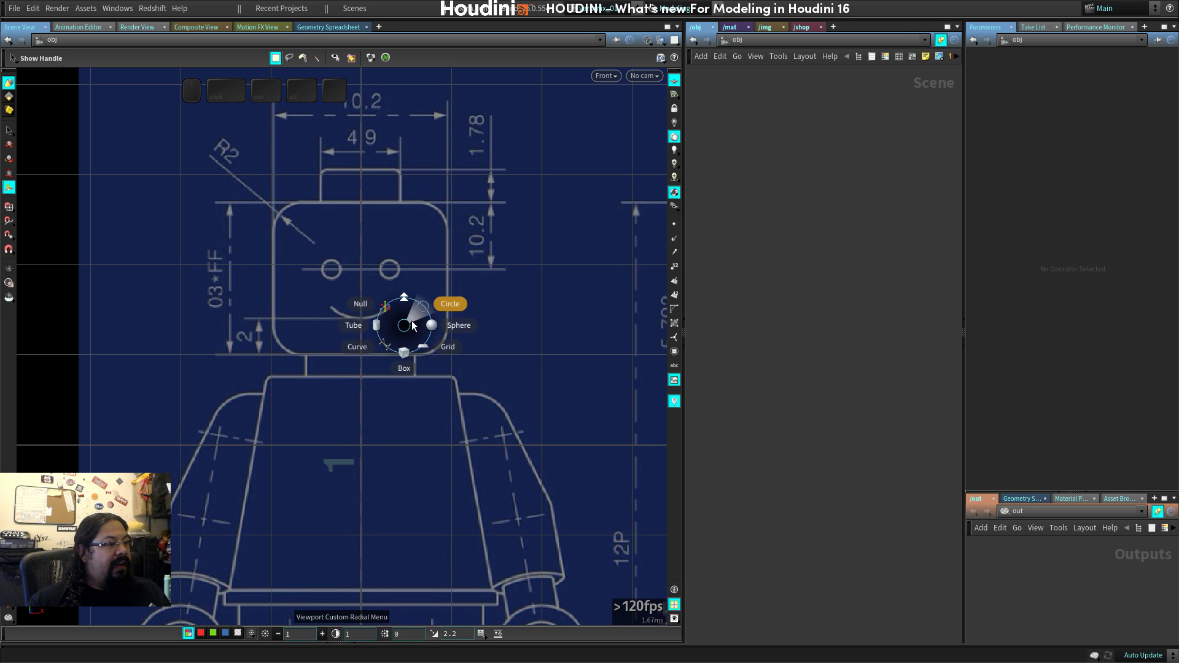
left_click(387, 327)
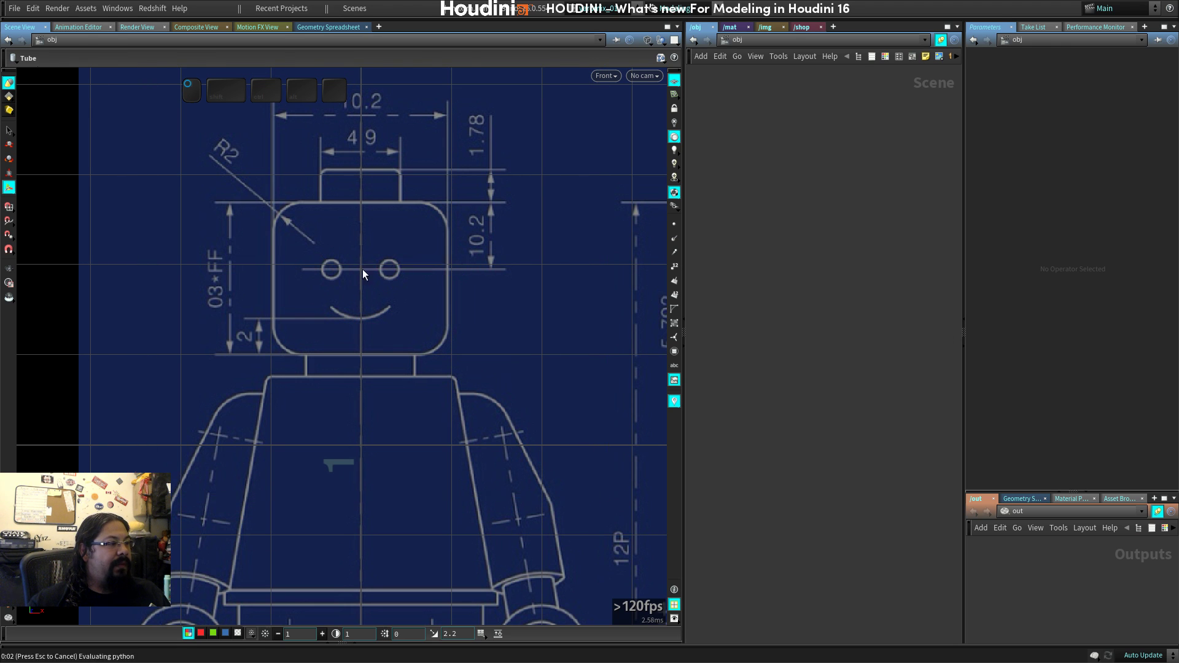
left_click(359, 270)
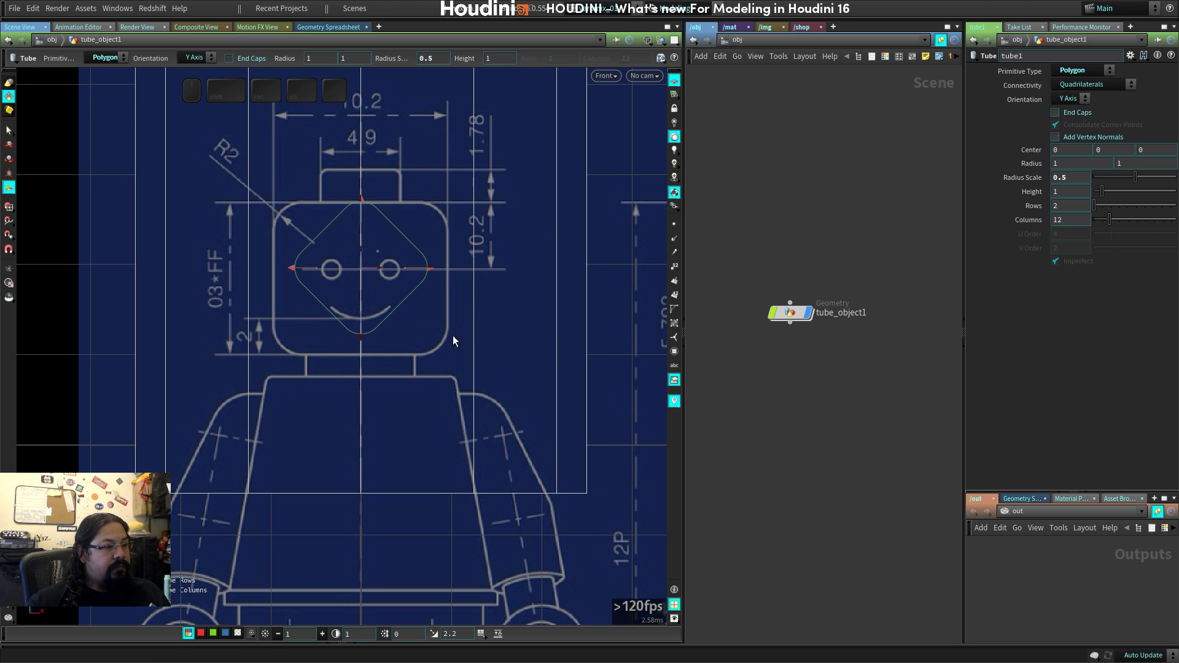
Rename the new tube object as legoman.
left_click(822, 313)
double_click(822, 314)
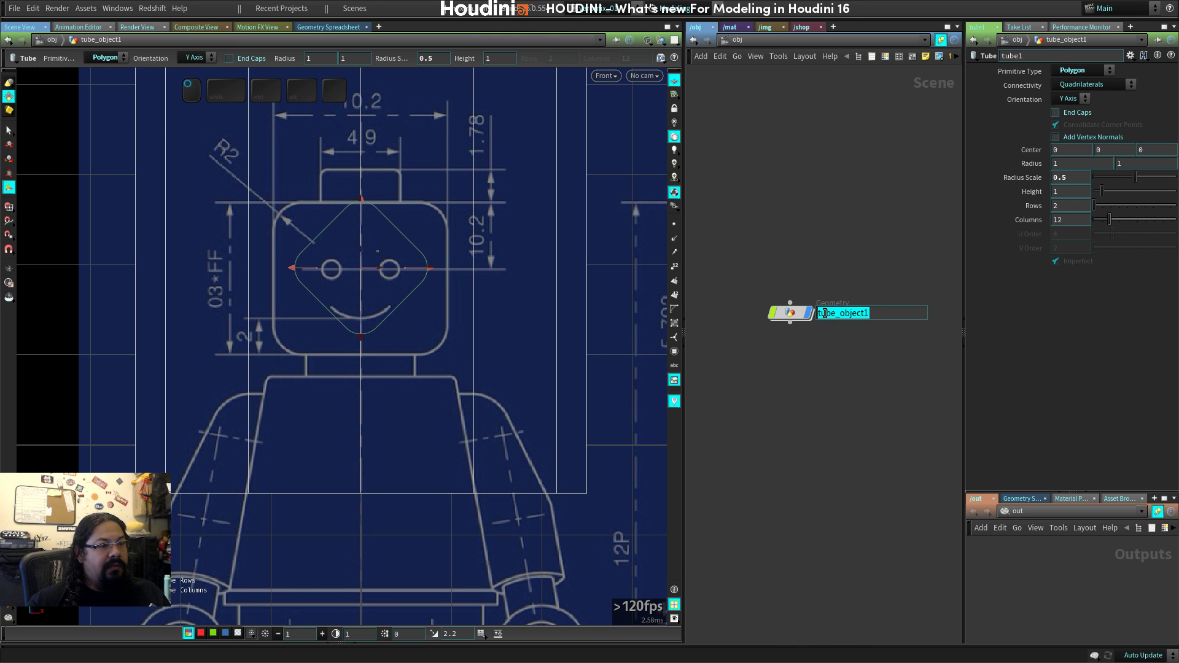
left_click(821, 313)
key("ctrl+a")
type("l")
key("BackSpace")
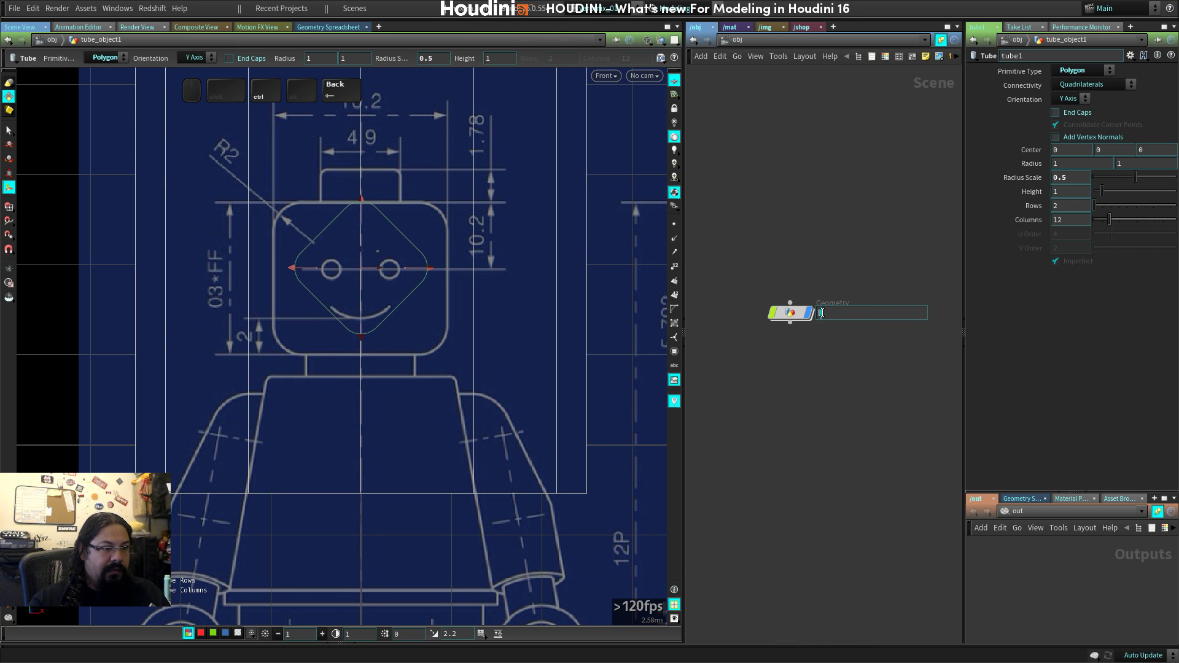
type("l")
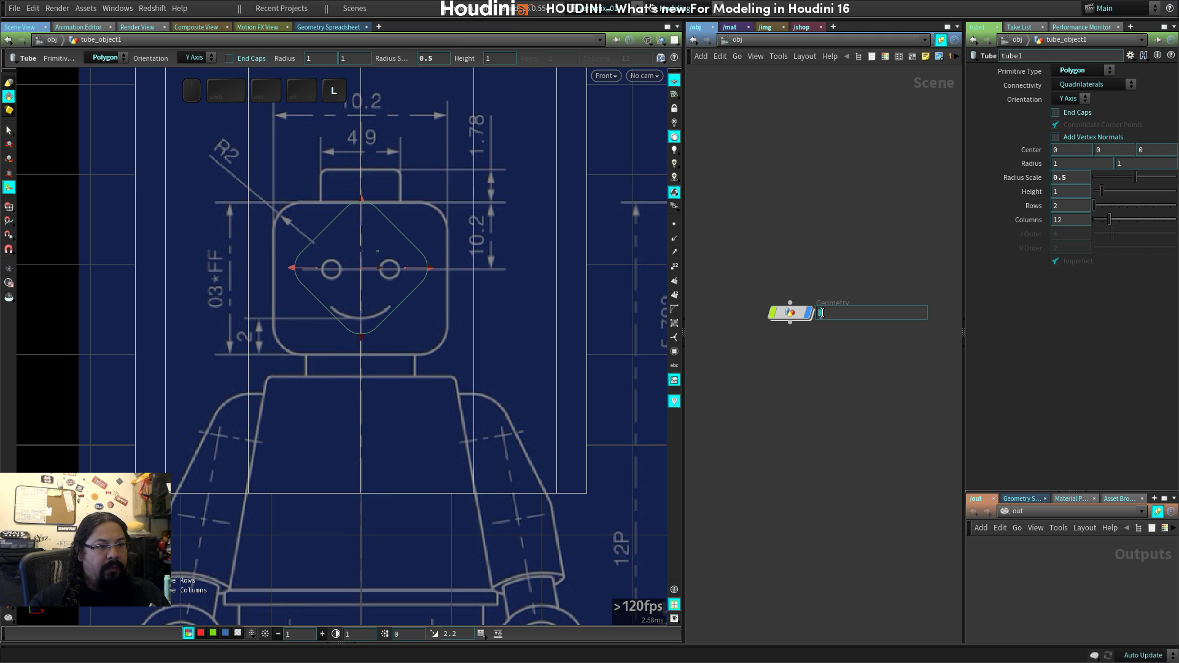
type("egos")
key("BackSpace")
key("BackSpace")
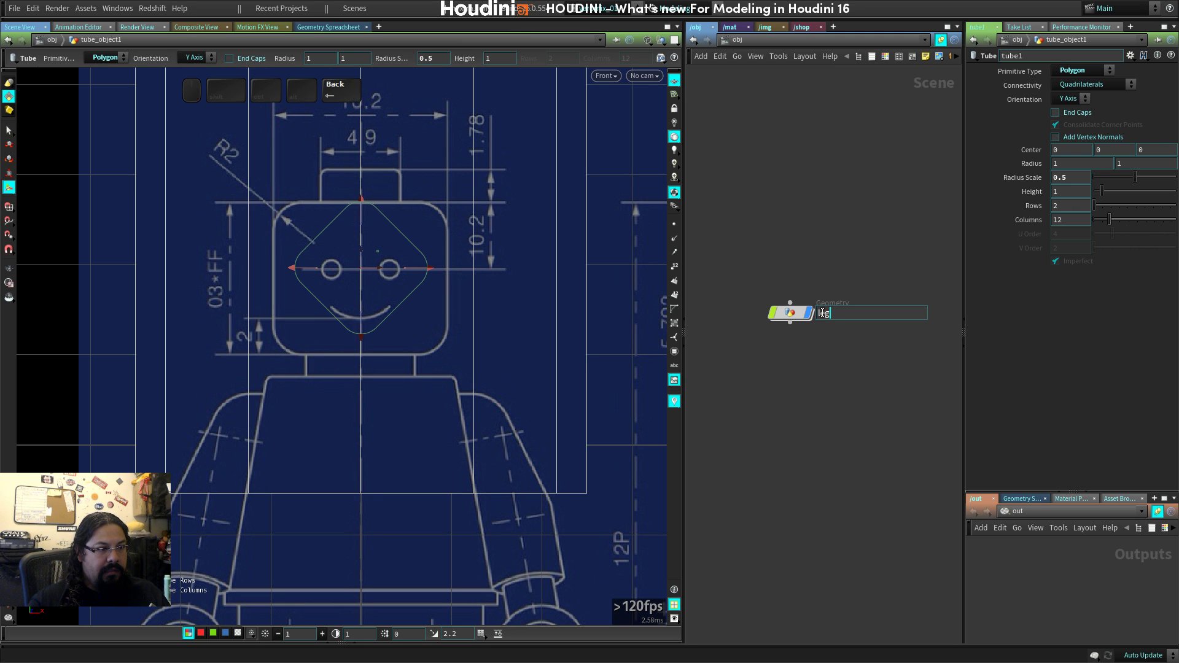
type("oman")
key("Return")
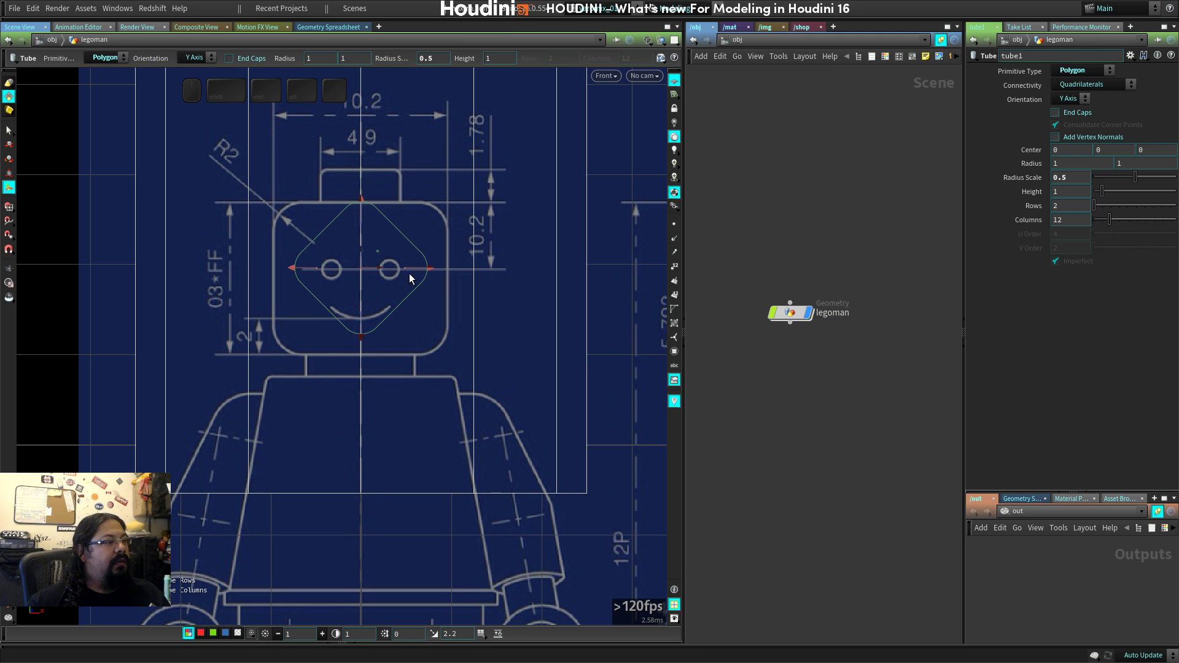
Enter the legoman object's network and scale the tube down uniformly to a radius and height of about 0.3335.
right_click(535, 295)
key("space")
right_click_drag(505, 283, 481, 291)
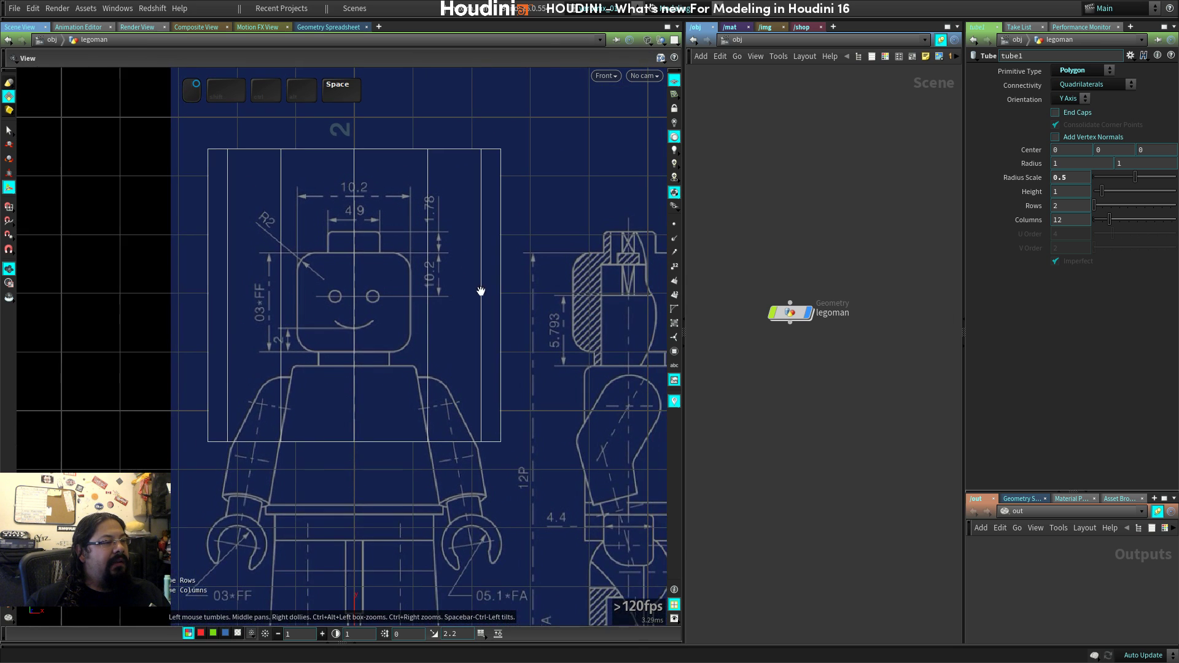
middle_click_drag(481, 291, 428, 280)
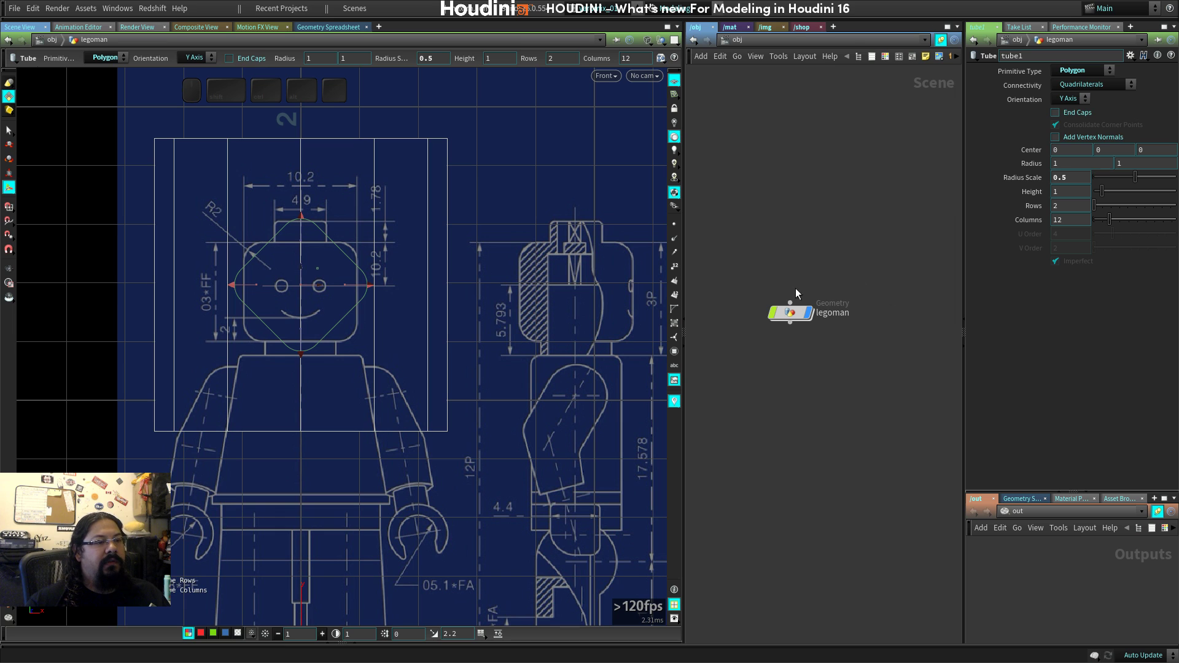
double_click(790, 312)
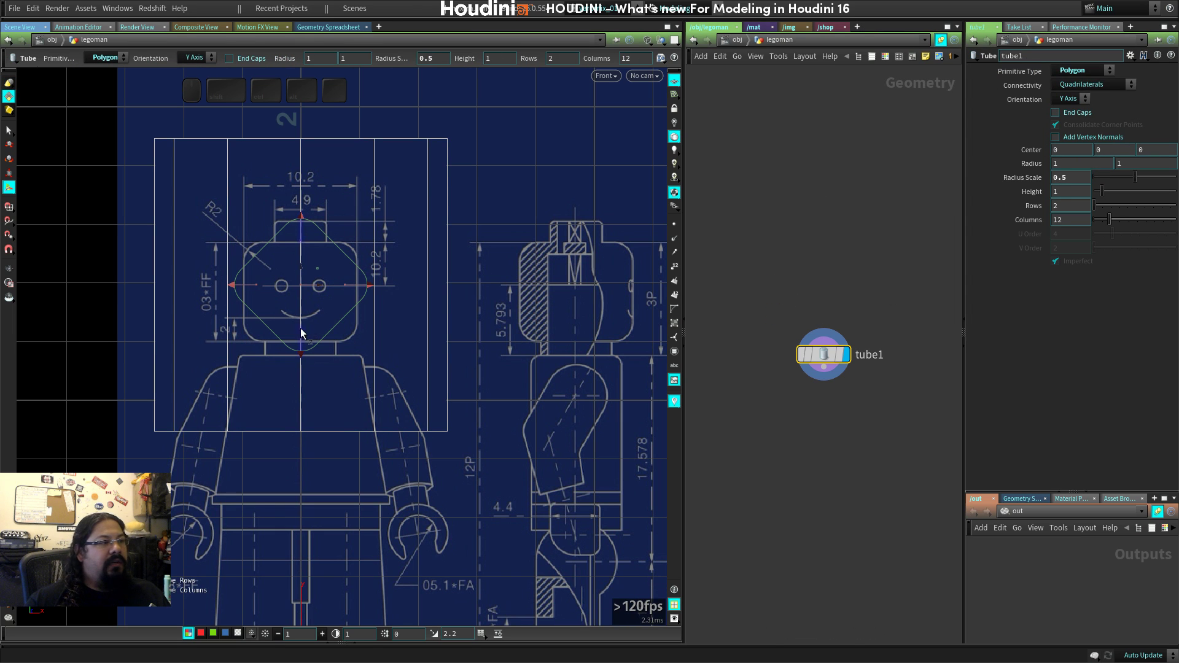
left_click_drag(369, 288, 324, 286)
Lower the tube to a centre Y of about -0.0267, aligning its ends with the blueprint head's upper and lower edges.
key("space")
middle_click_drag(231, 325, 246, 322)
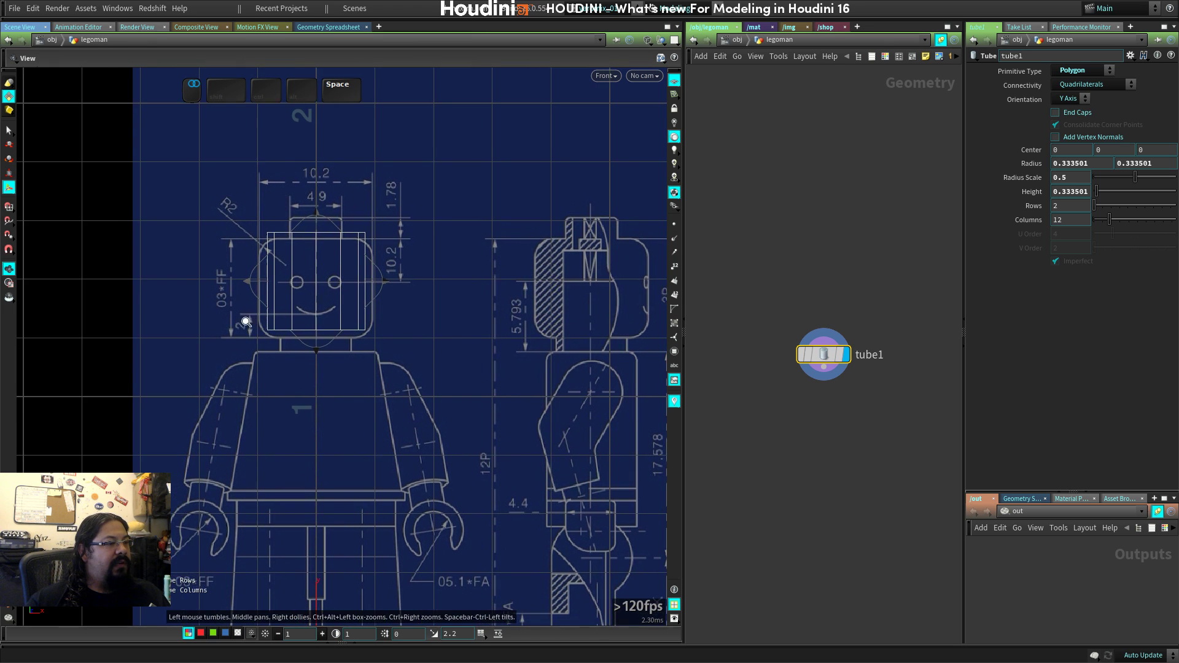
right_click_drag(246, 322, 434, 332)
key("space")
middle_click_drag(318, 306, 350, 311)
mouse_move(336, 241)
left_mouse_down()
mouse_move(332, 252)
mouse_move(321, 231)
left_mouse_up()
scroll(320, 231, "up", 5)
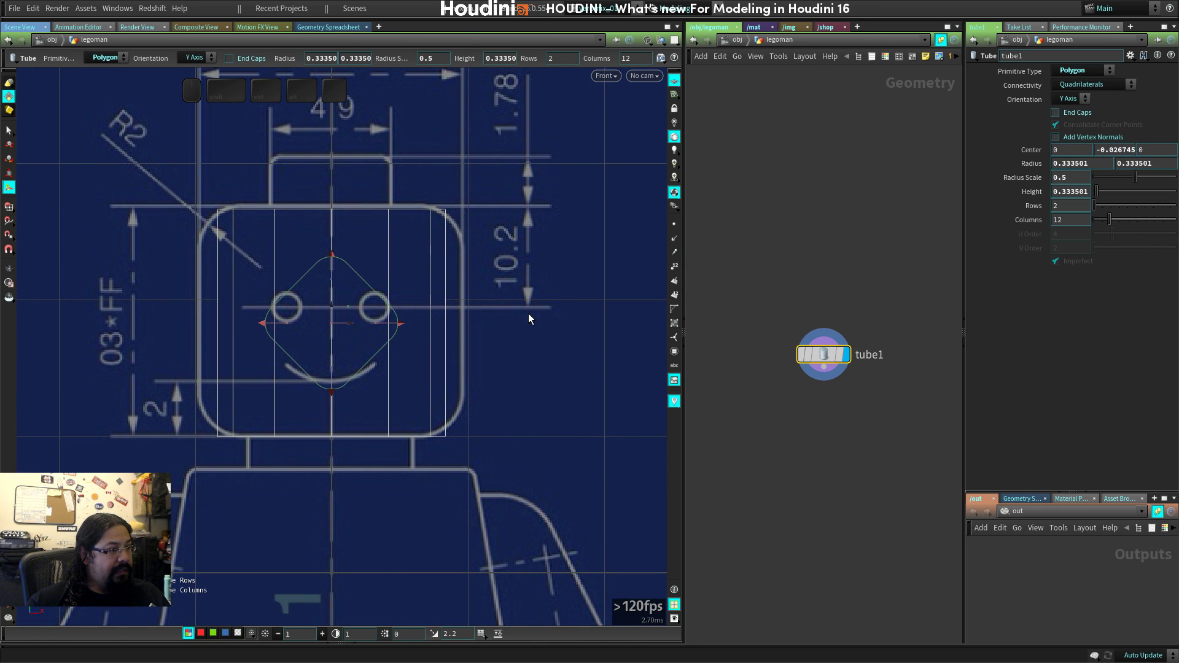
Set the viewport's background colour scheme to Grey in the display options.
middle_click_drag(712, 357, 694, 269)
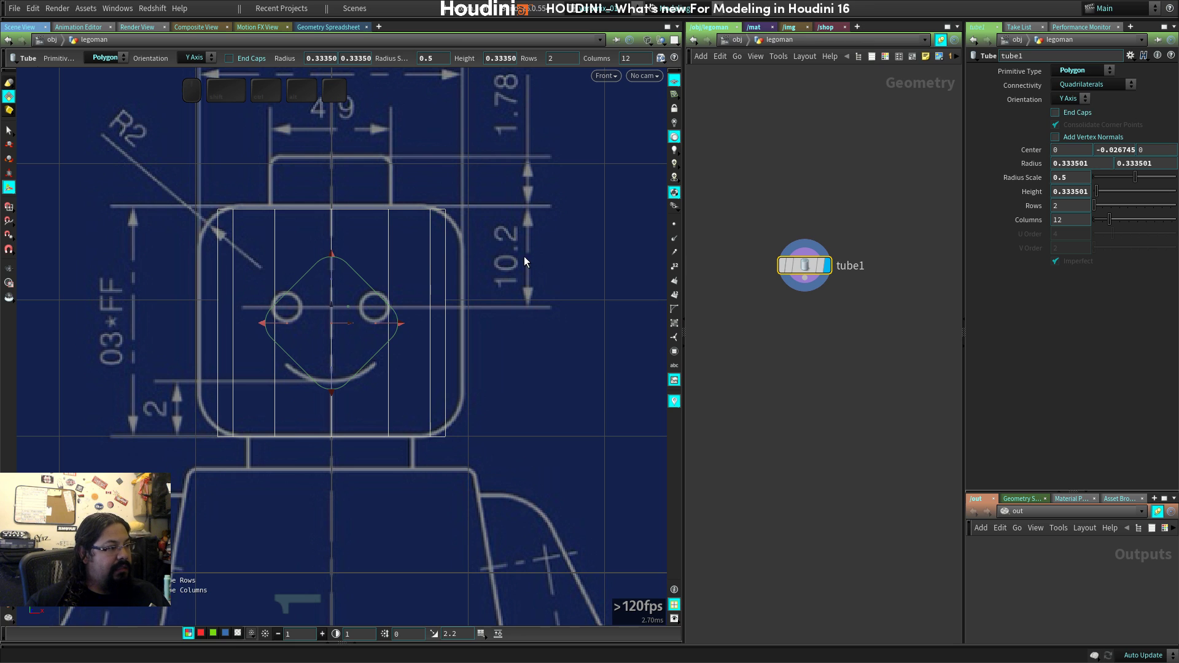
key("d")
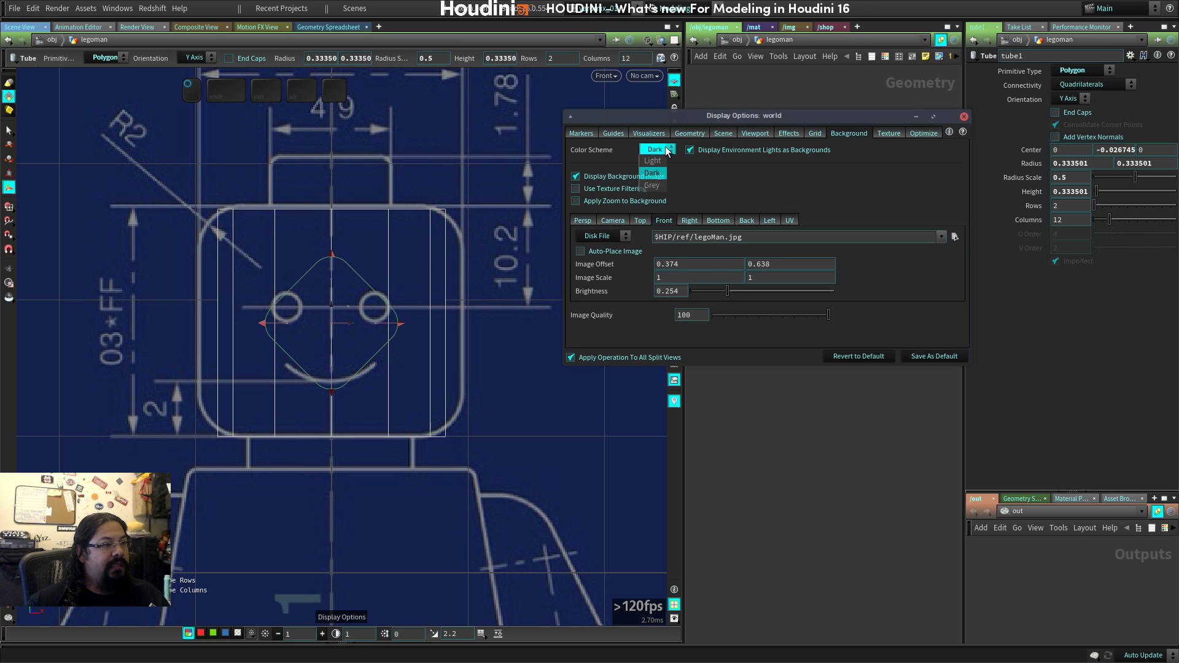
left_click(655, 149)
left_click(655, 185)
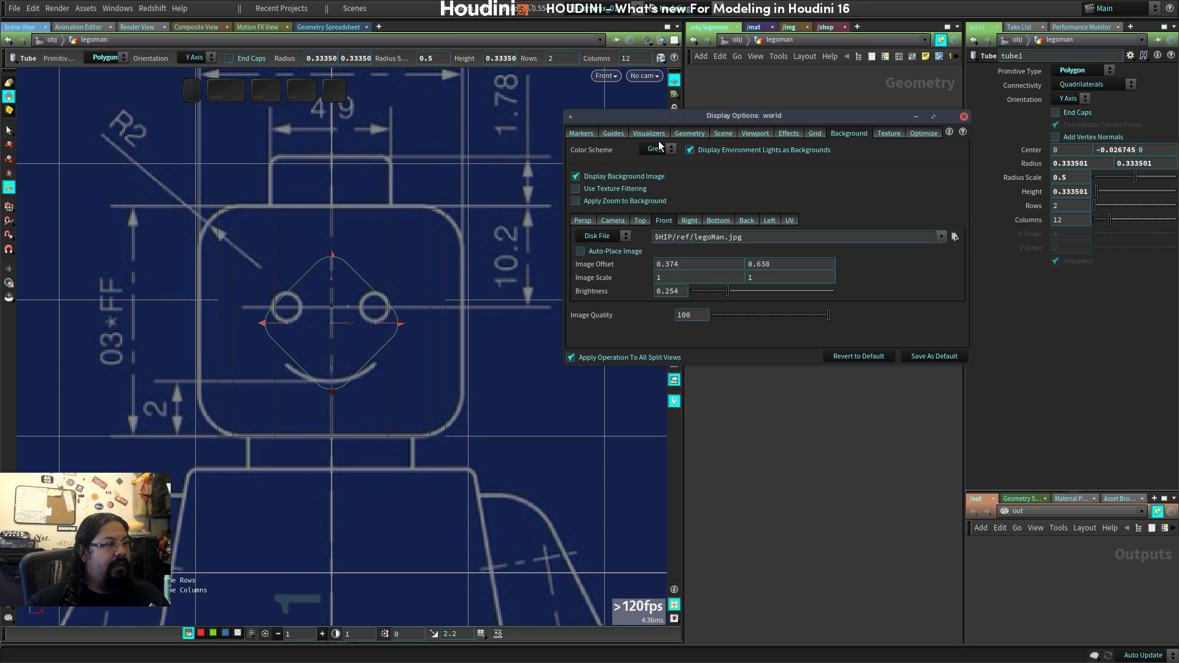
Set the viewport's background colour scheme to Dark in the display options.
left_click(656, 151)
left_click(654, 160)
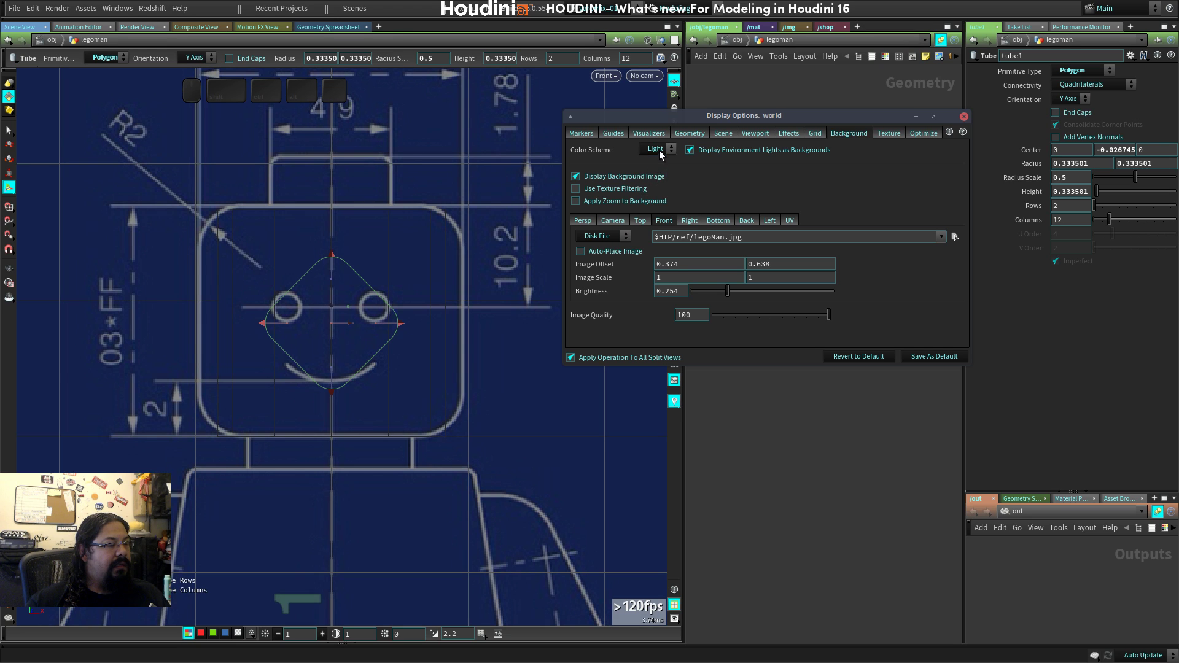
left_click(659, 149)
left_click(654, 173)
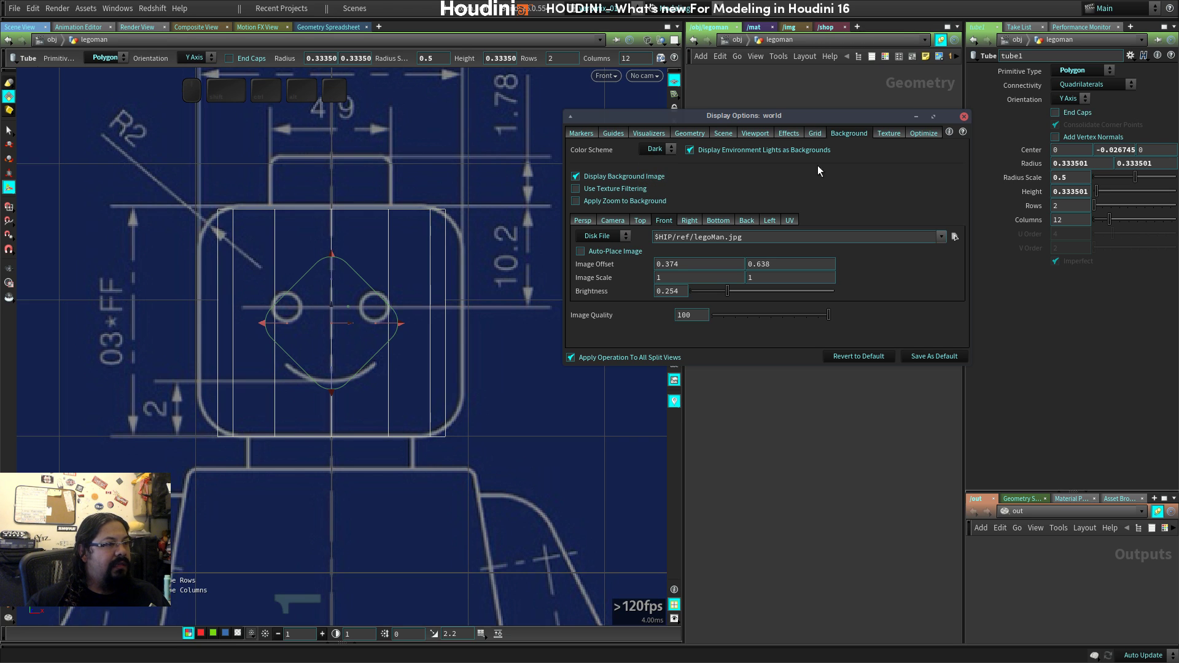
left_click(964, 116)
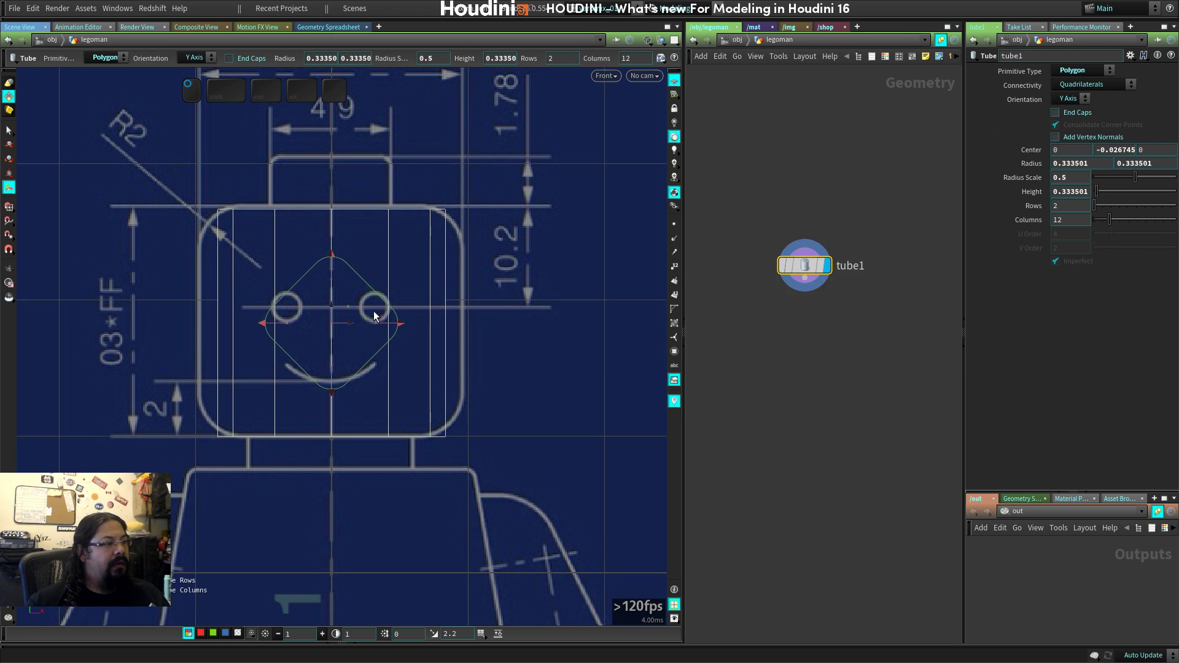
Scale the tube uniformly to a radius of about 0.3977 and dim the front background image to a brightness of 0.15.
left_click_drag(401, 324, 415, 325)
key("d")
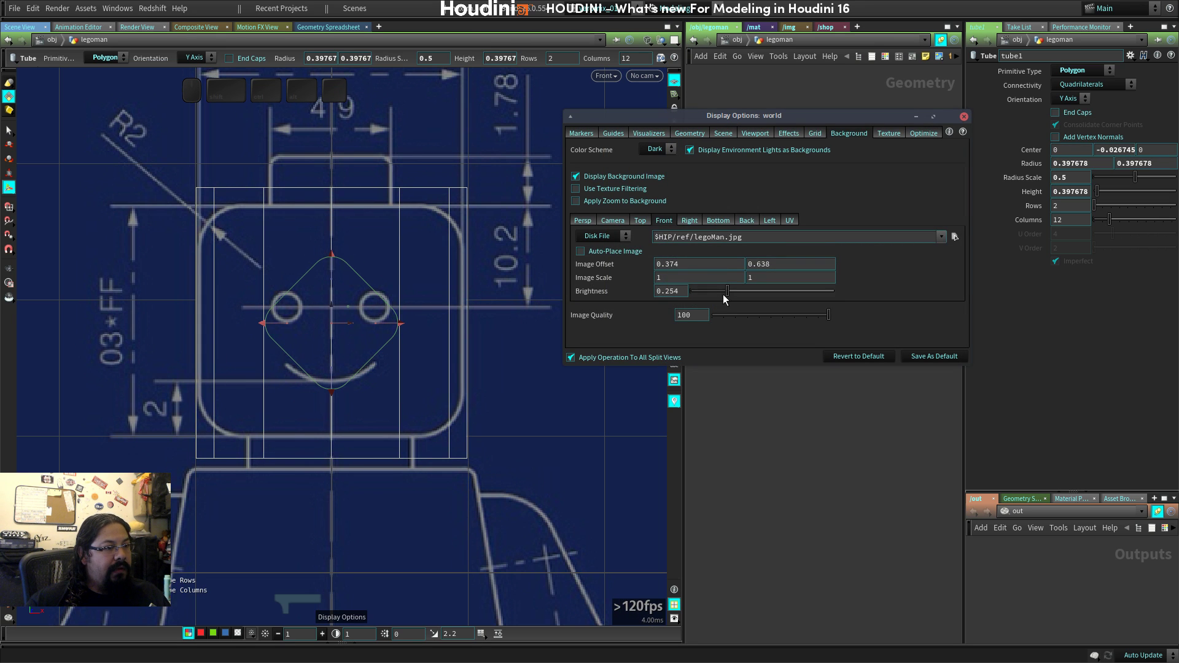
mouse_move(727, 291)
left_mouse_down()
mouse_move(781, 292)
mouse_move(689, 294)
mouse_move(707, 294)
left_mouse_up()
double_click(670, 291)
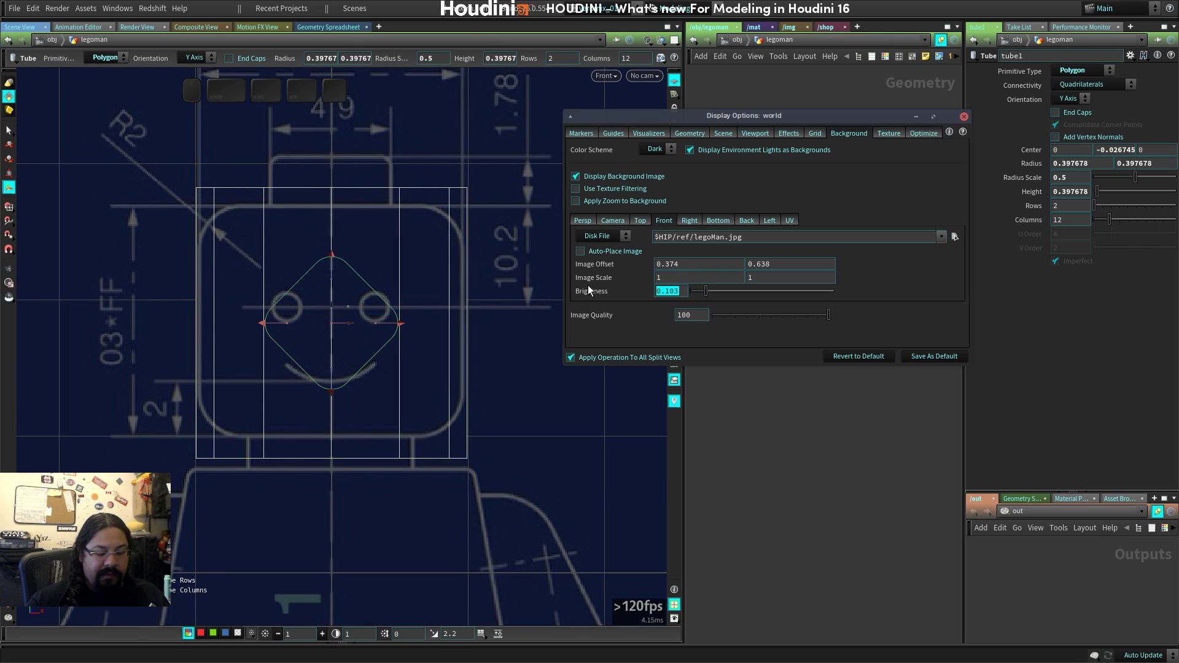
type(".15")
key("KP_Enter")
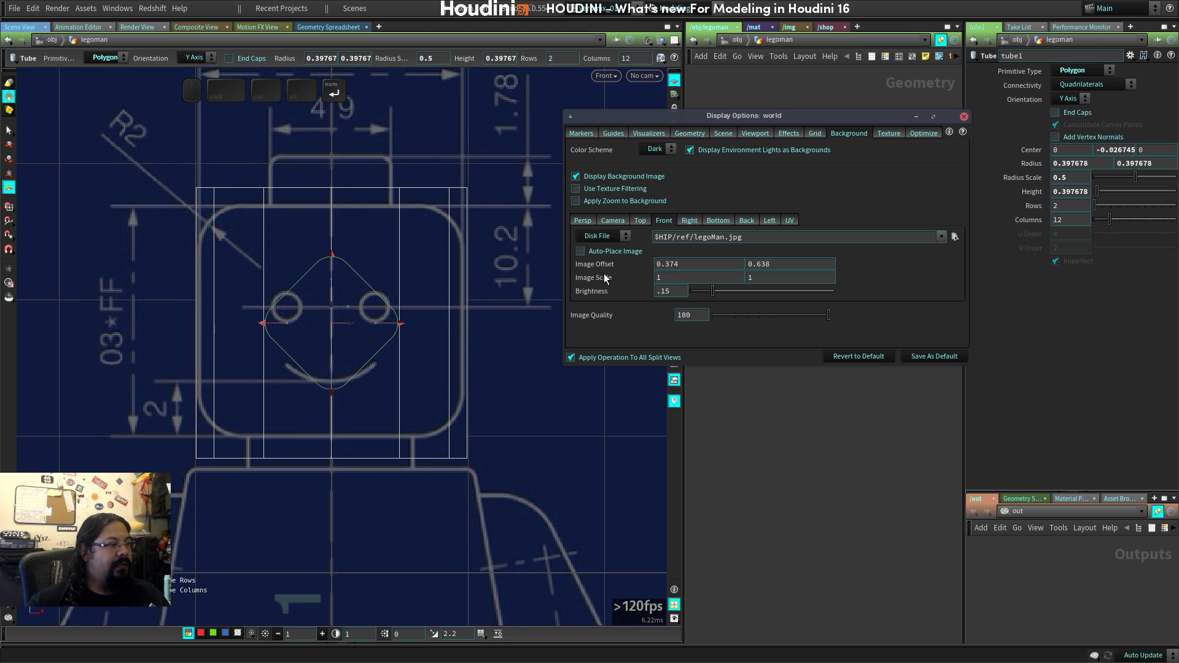
left_click(963, 116)
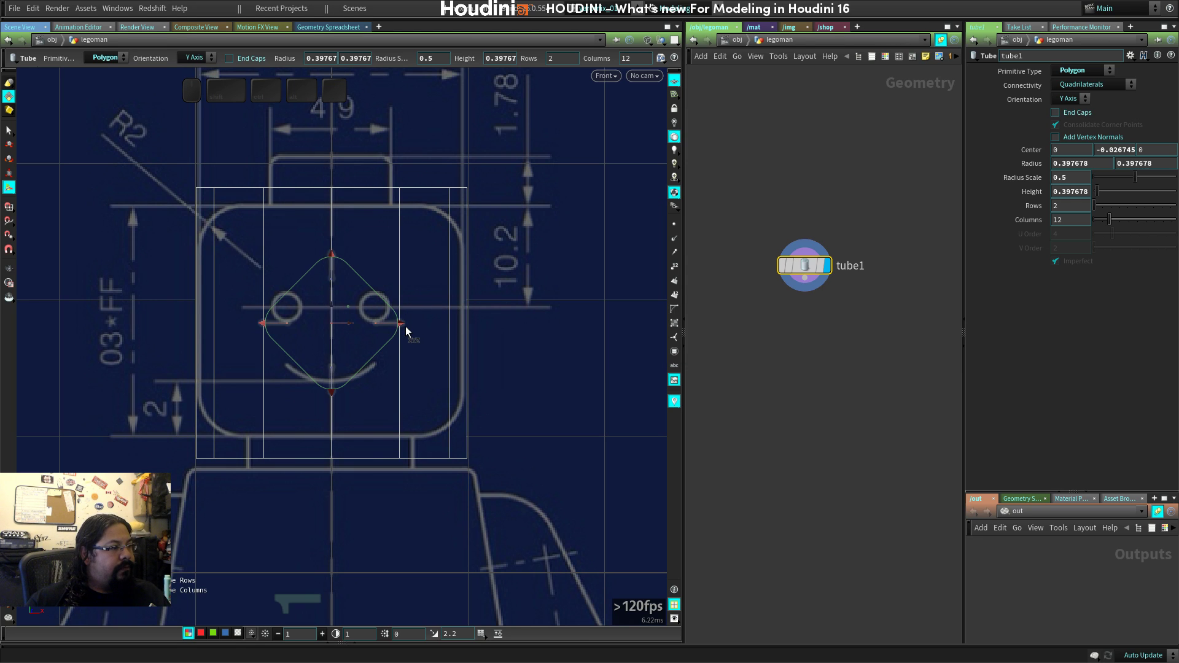
Fit the tube to the front blueprint's head with a radius of about 0.3843, height of about 0.3385 and centre Y of about -0.0240.
left_click_drag(400, 327, 403, 331)
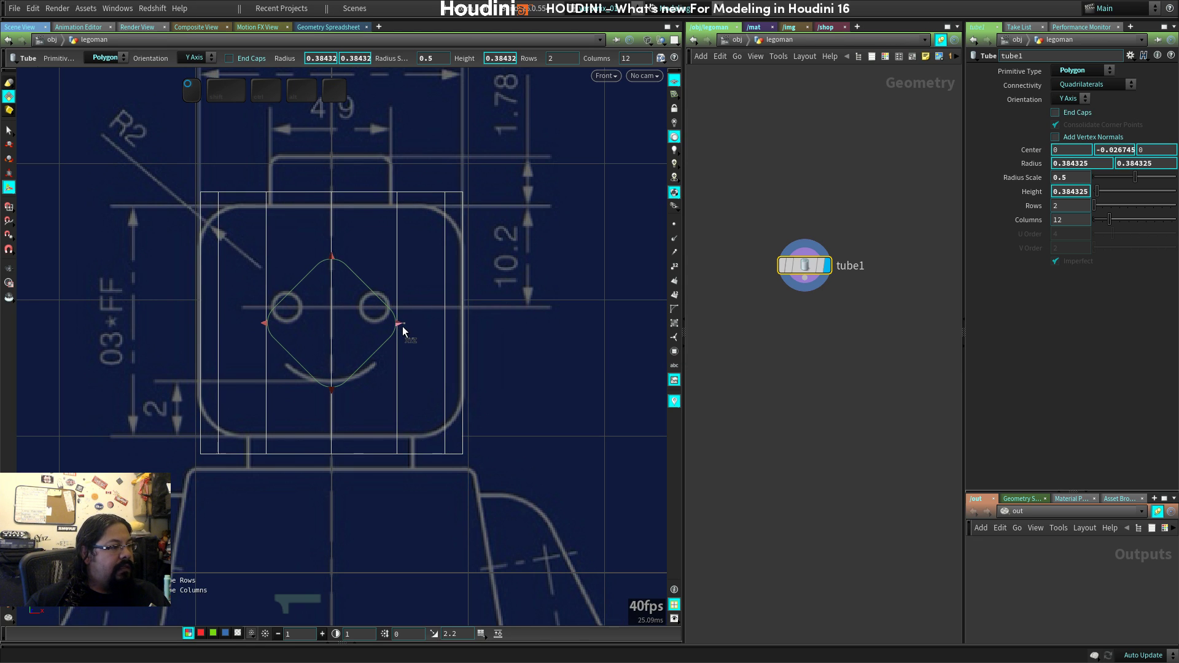
key("s")
left_click(333, 254)
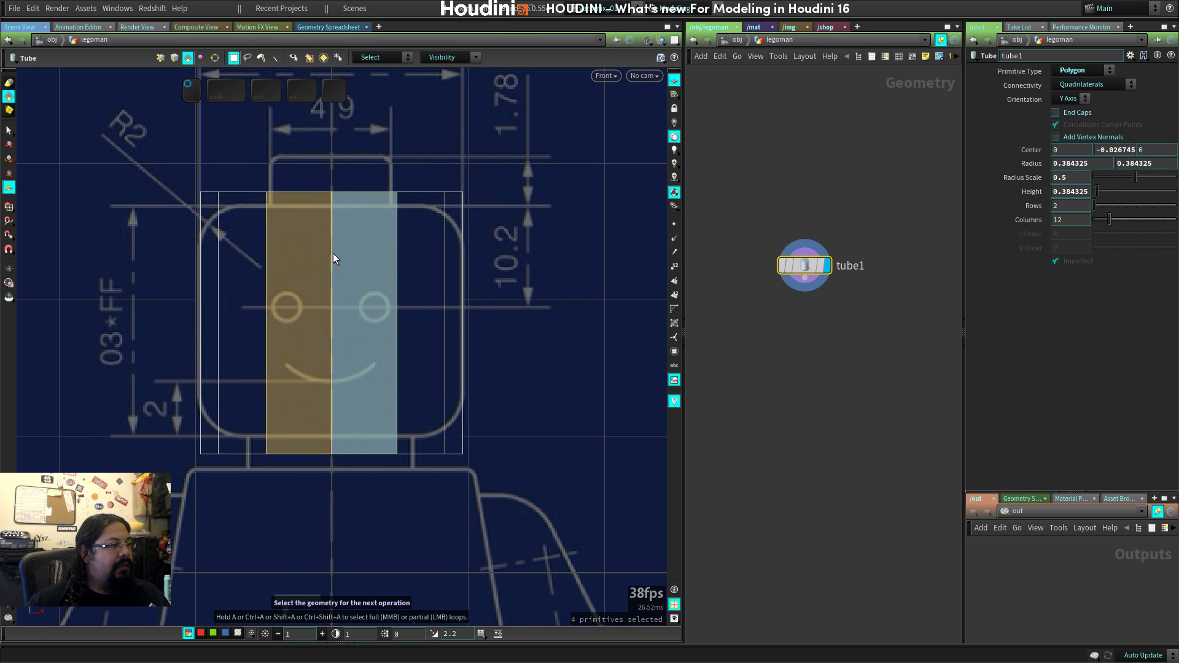
left_click(544, 229)
left_click_drag(771, 194, 824, 321)
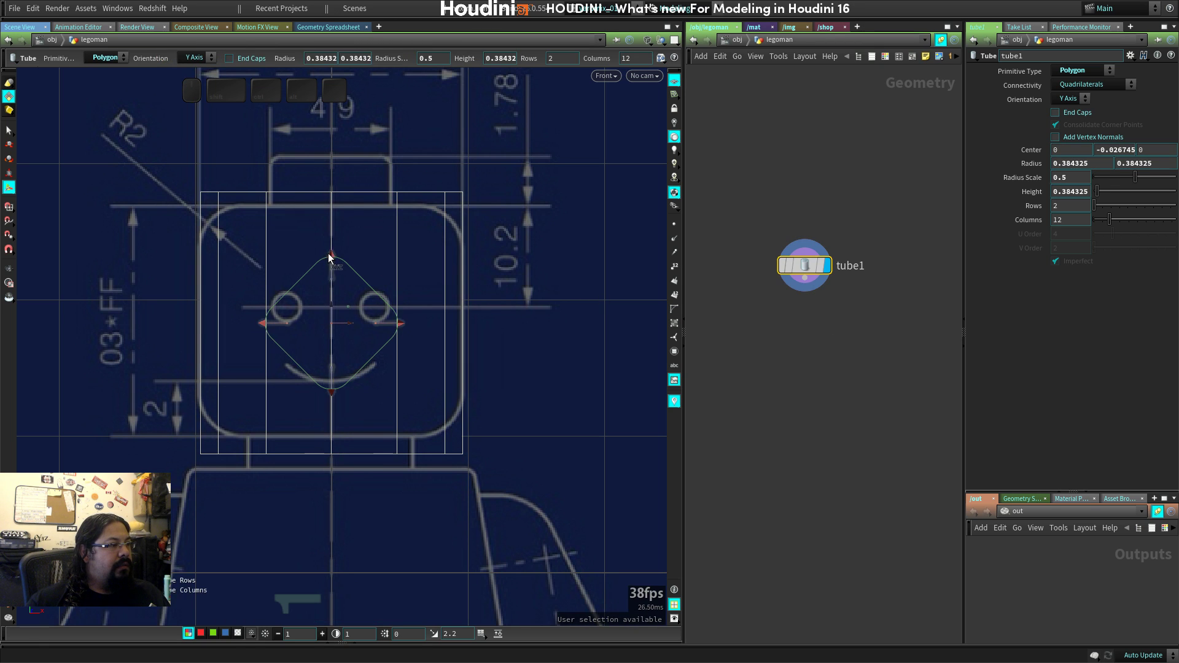
key("ctrl+z")
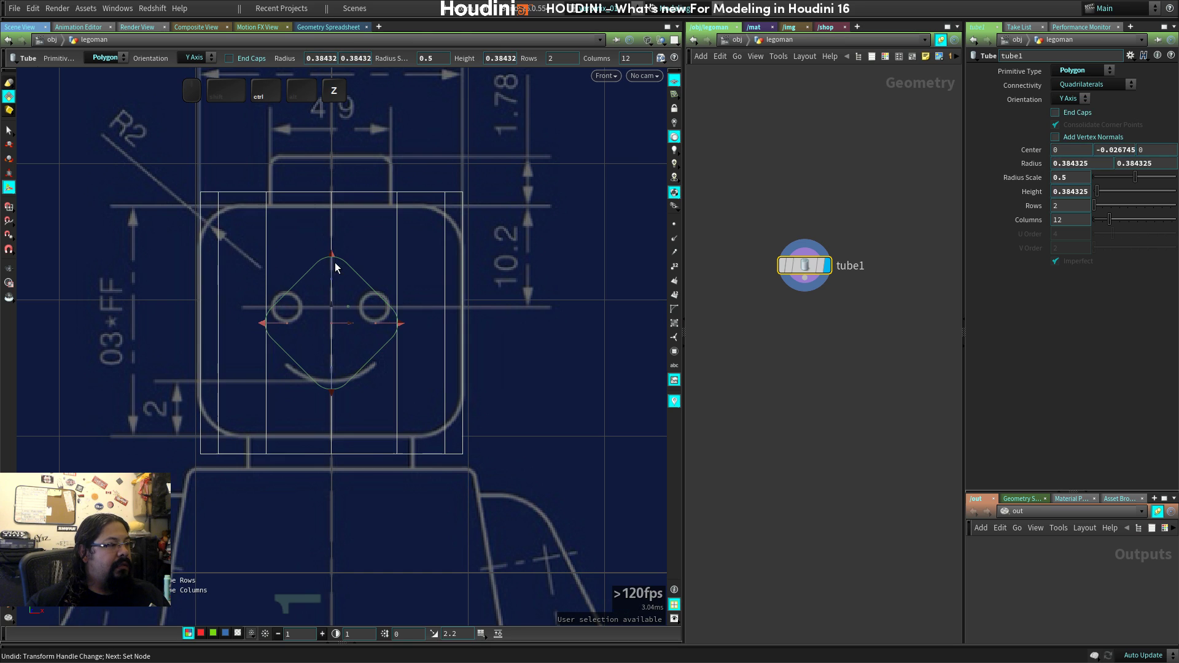
left_click_drag(334, 263, 332, 274)
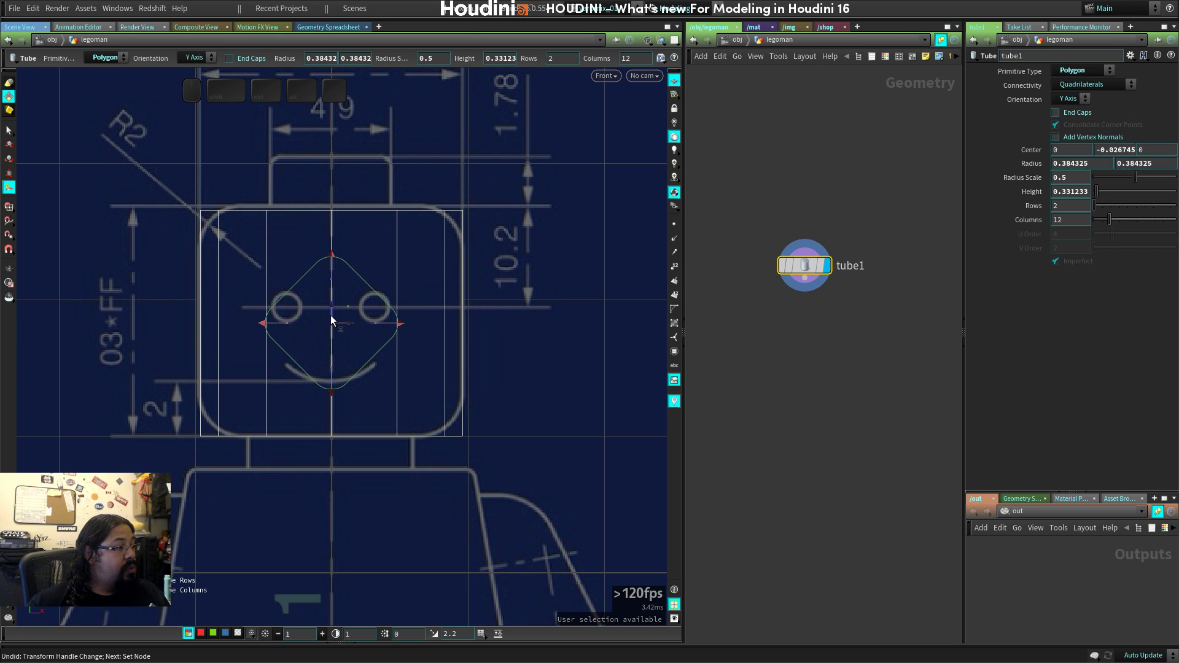
left_click_drag(332, 312, 333, 264)
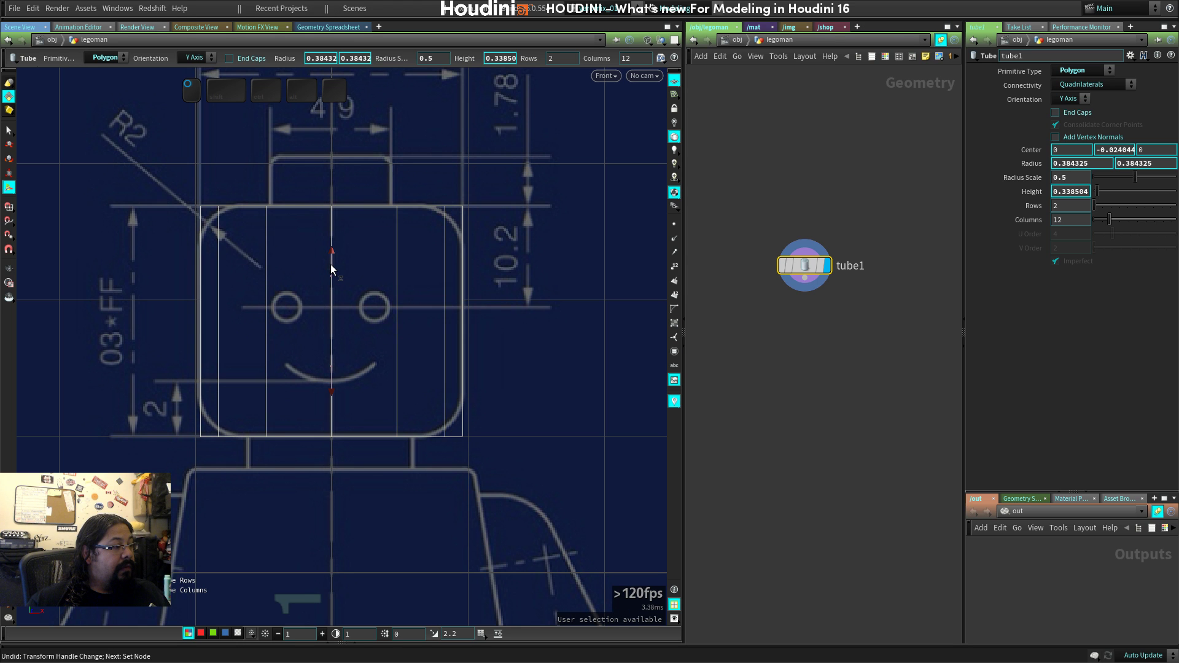
Frame the tube in the perspective view and enable its end caps.
key("space+1")
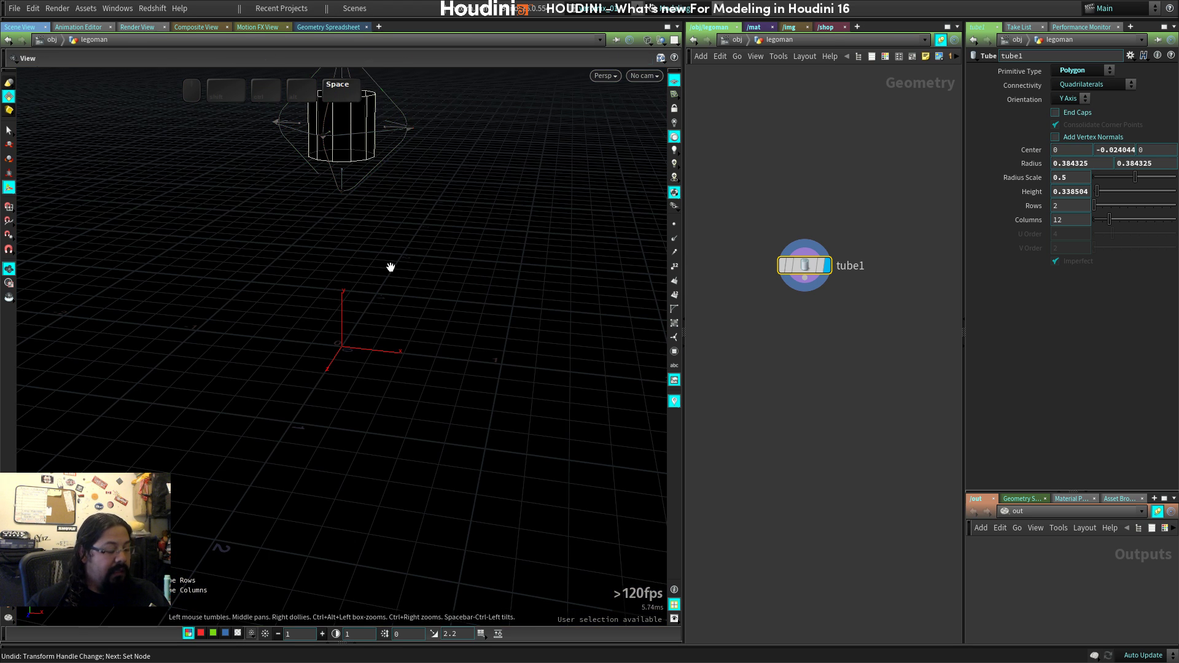
key("space+g")
left_click_drag(386, 273, 480, 332)
right_click_drag(479, 332, 303, 348)
left_click_drag(303, 347, 424, 333)
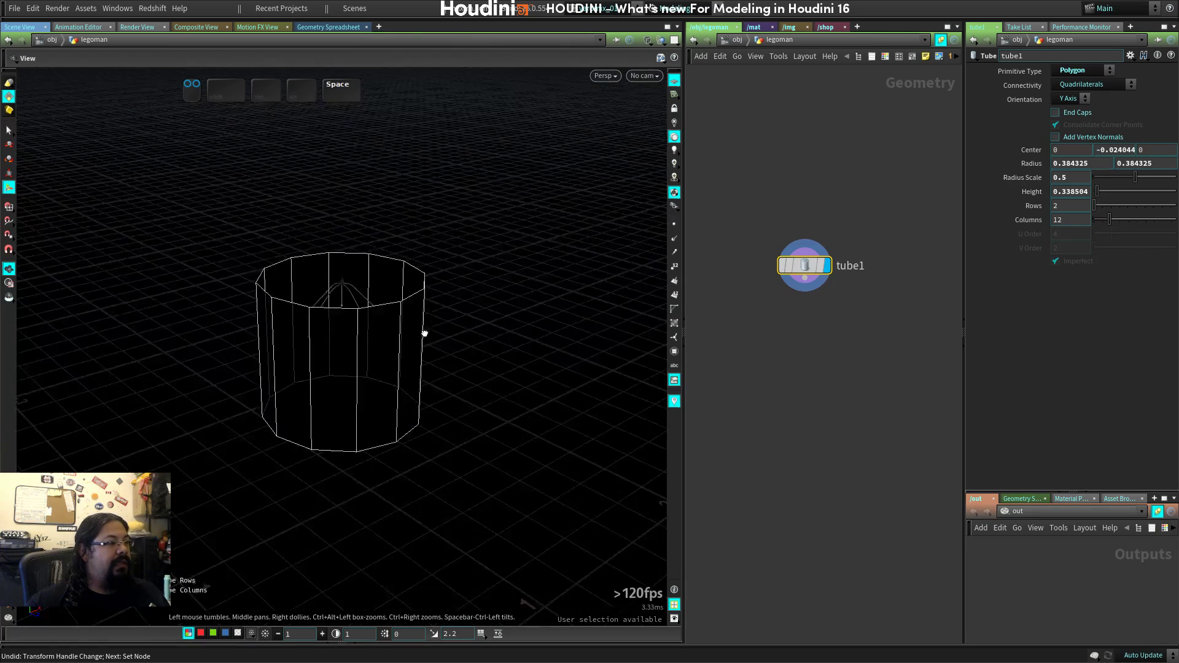
mouse_move(809, 264)
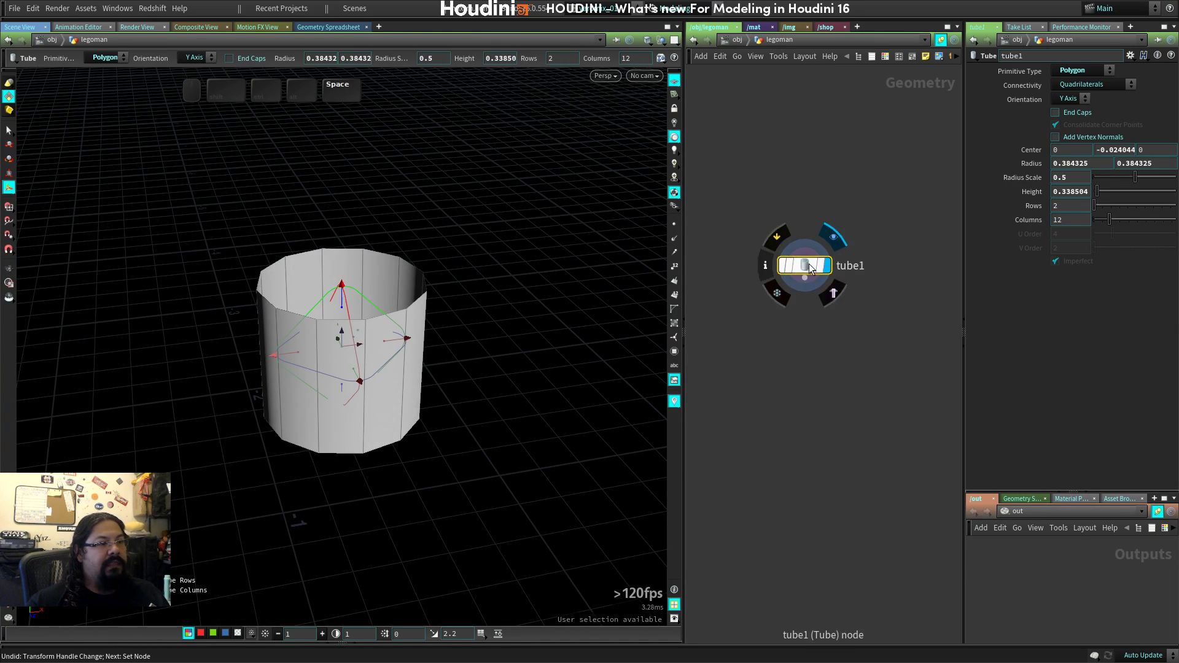
left_click(1056, 113)
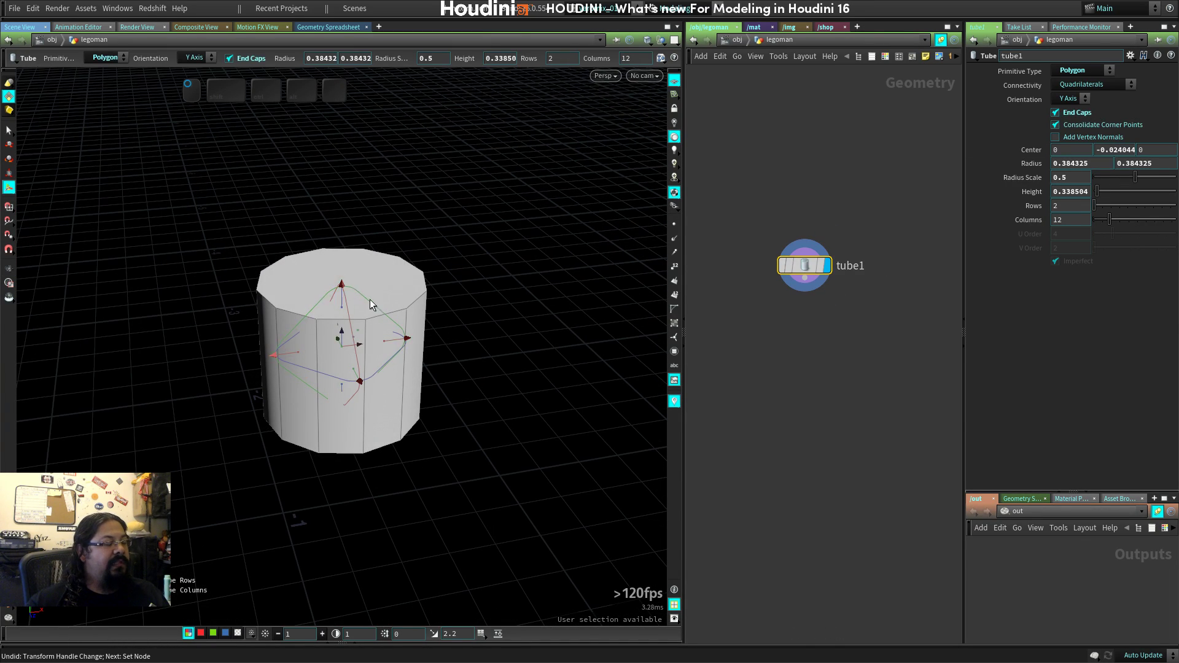
Return to the front view and switch the display to wireframe so the blueprint shows through the capped tube.
key("1")
key("2")
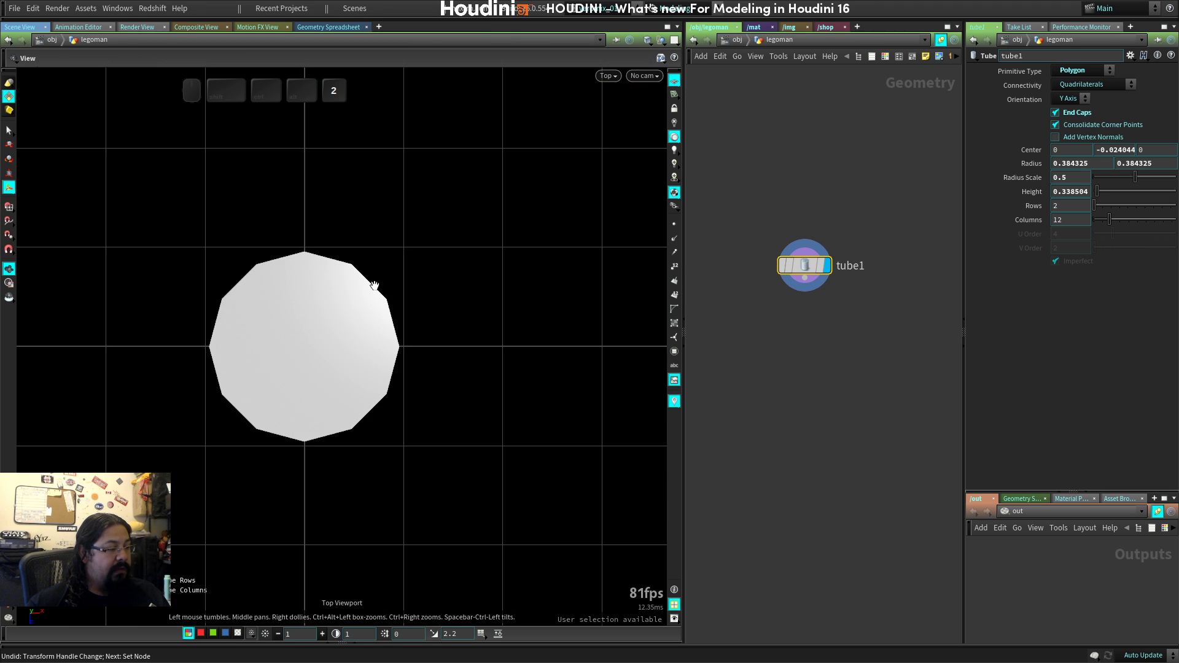
key("3")
key("w")
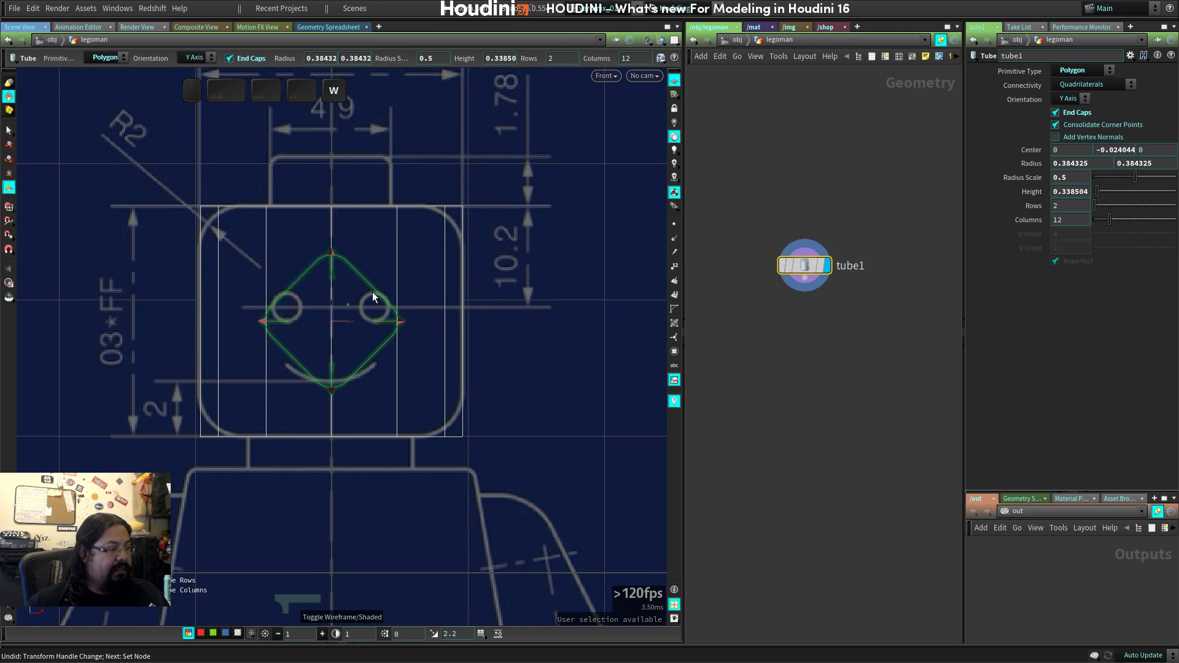
key("space")
right_click_drag(545, 335, 476, 335)
middle_click_drag(477, 336, 426, 337)
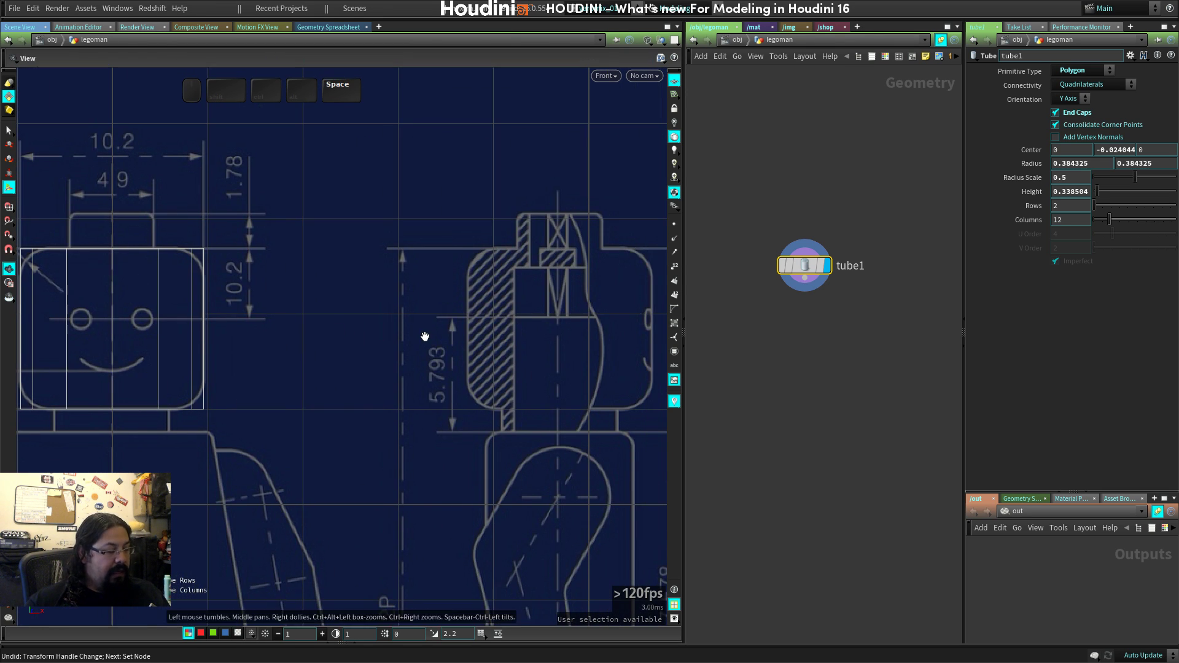
Compare the tube's fit with the side-view head in the right blueprint view, undoing a trial shift of the tube.
key("4")
middle_click_drag(493, 272, 480, 390)
right_click_drag(480, 389, 645, 382)
middle_click_drag(430, 351, 350, 348)
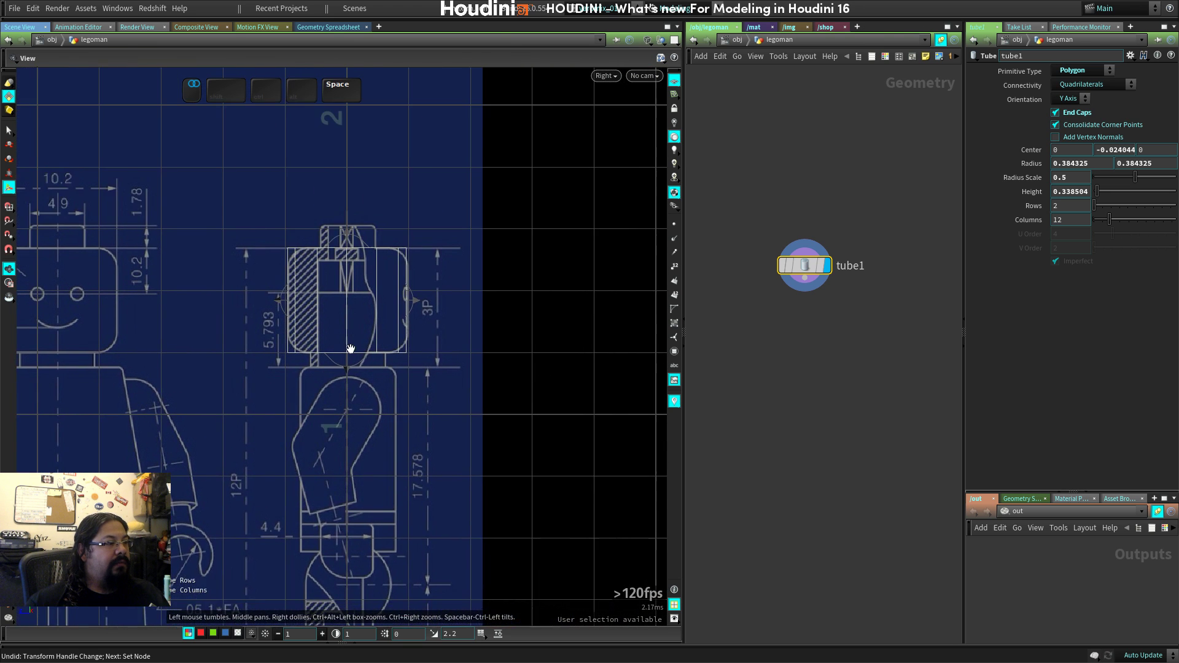
right_click_drag(351, 348, 555, 367)
key("space")
middle_click_drag(571, 274, 574, 360)
right_click_drag(574, 360, 662, 349)
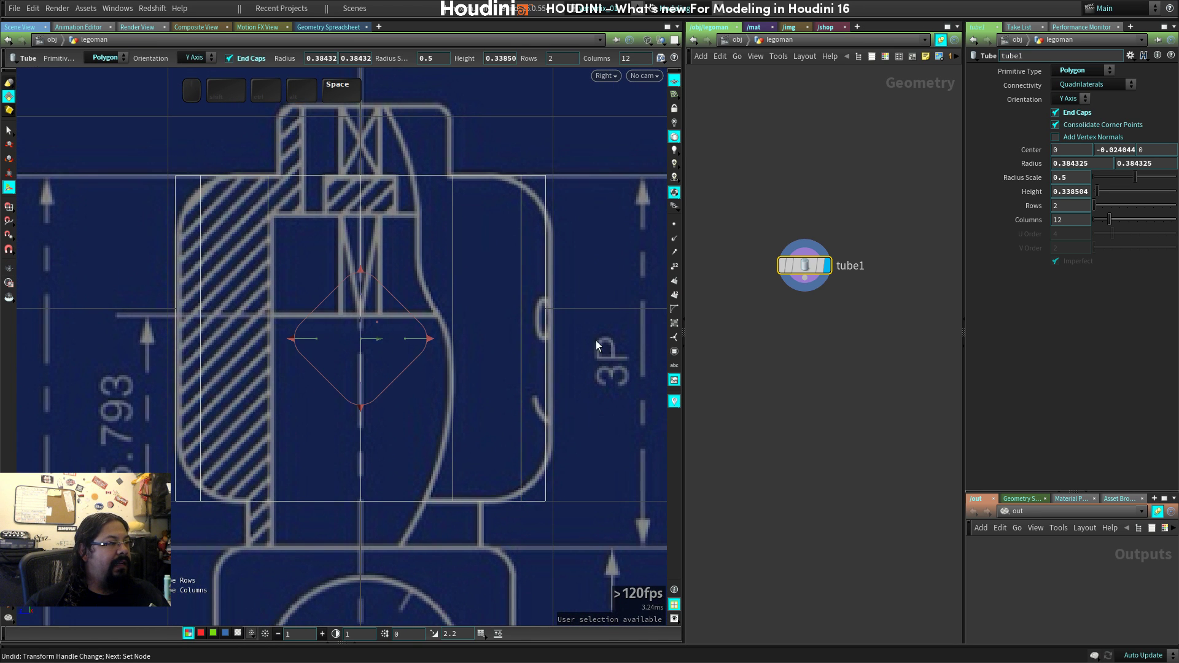
left_click_drag(381, 338, 385, 338)
key("ctrl+z")
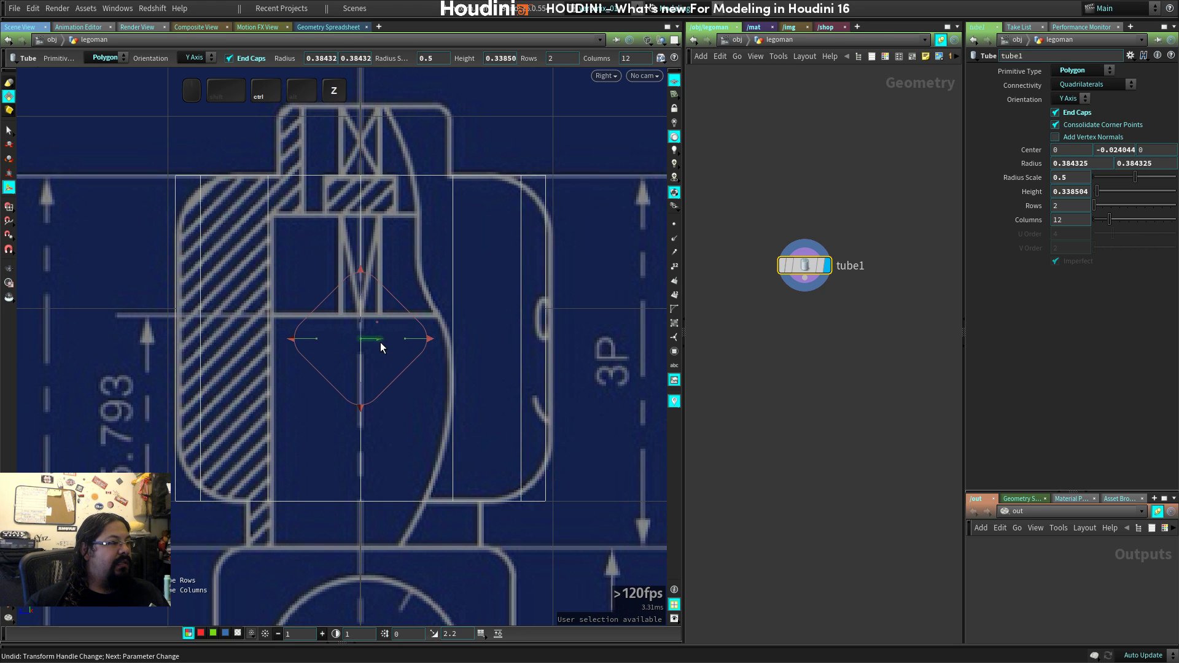
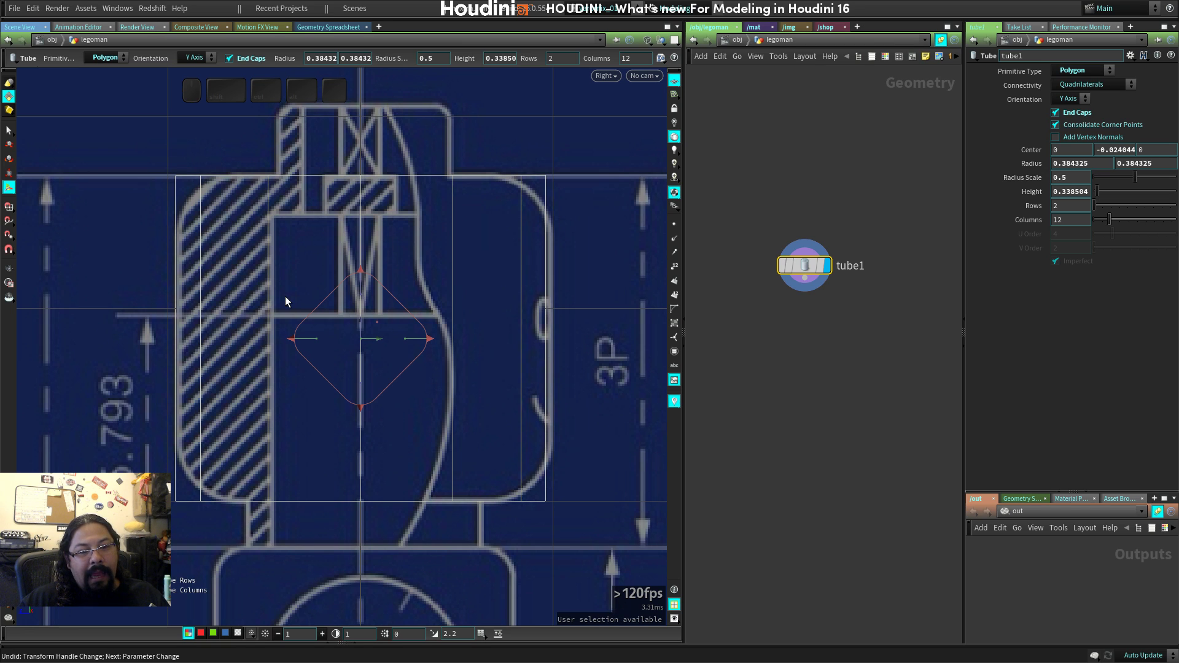
Select the edges around the tube's upper and lower rims, excluding the vertical ones, and apply a PolyBevel to them.
key("s")
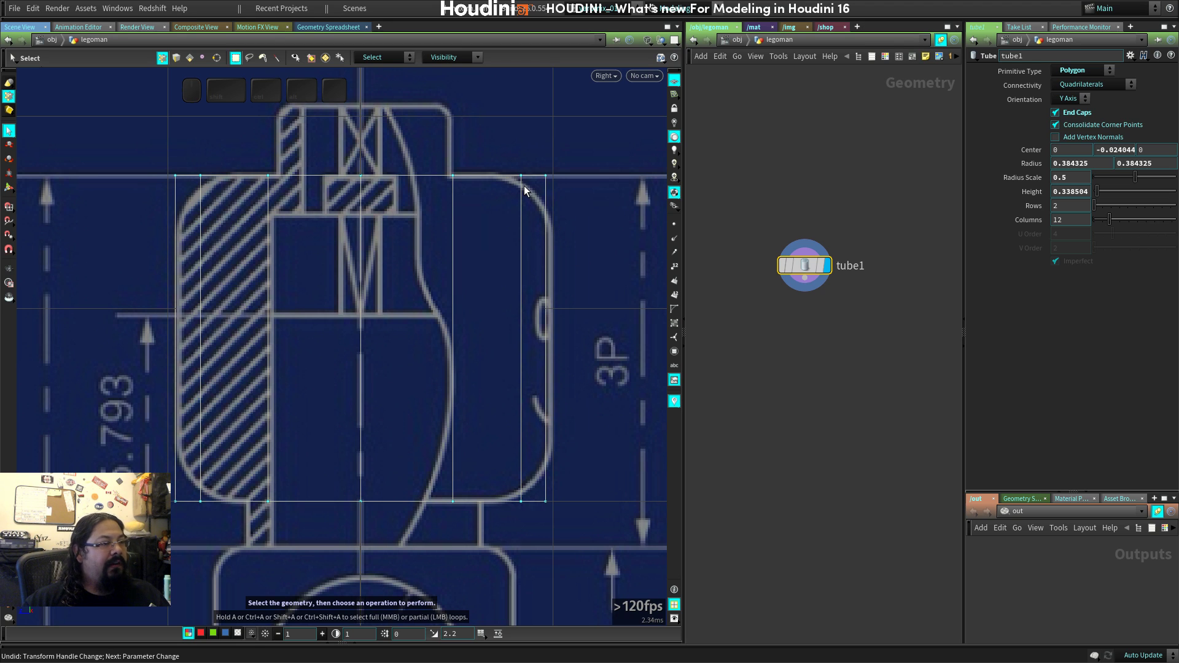
key("3")
left_click_drag(607, 130, 139, 231)
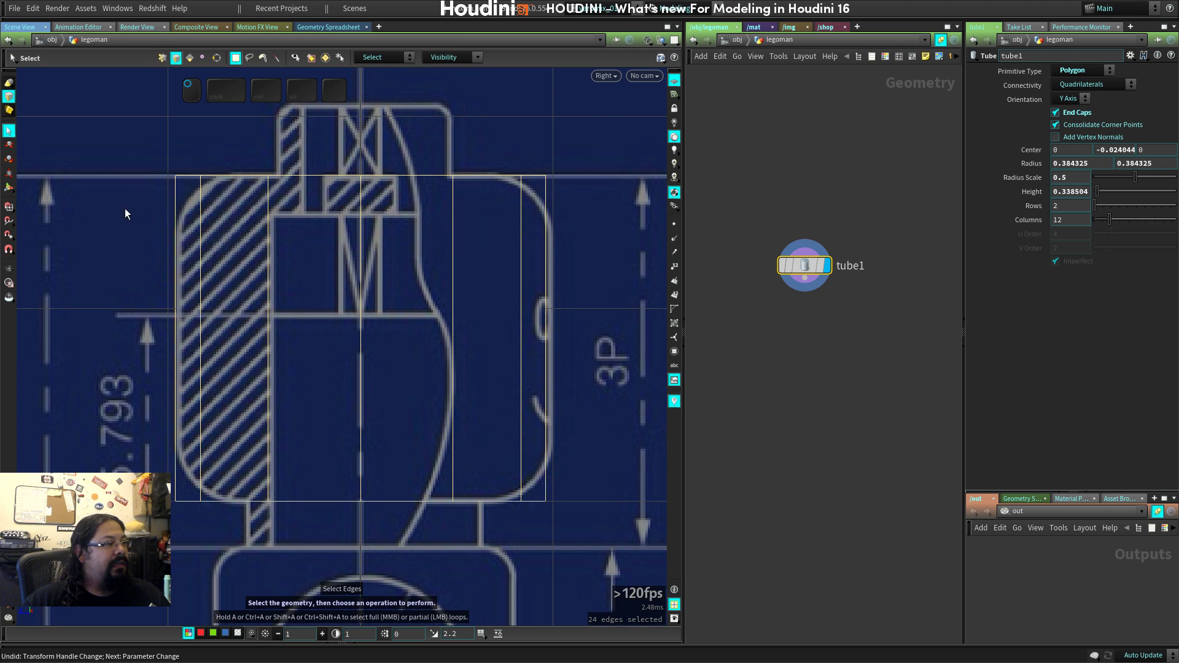
left_click_drag(105, 461, 562, 539, "shift")
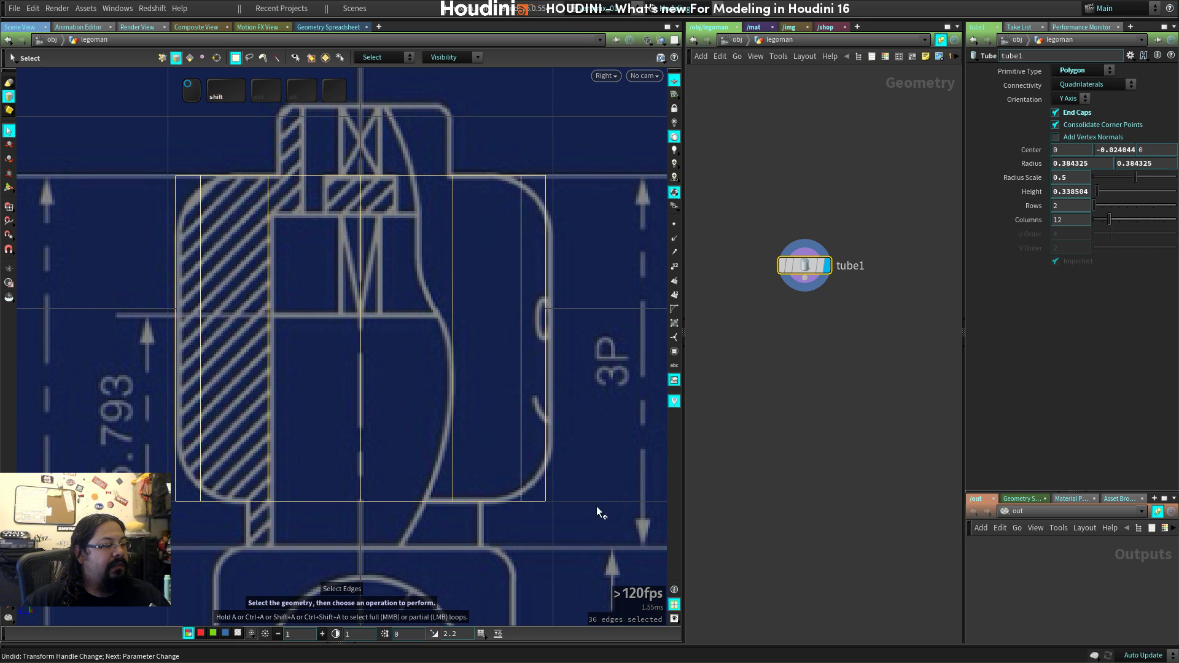
left_click_drag(639, 289, 131, 330, "ctrl")
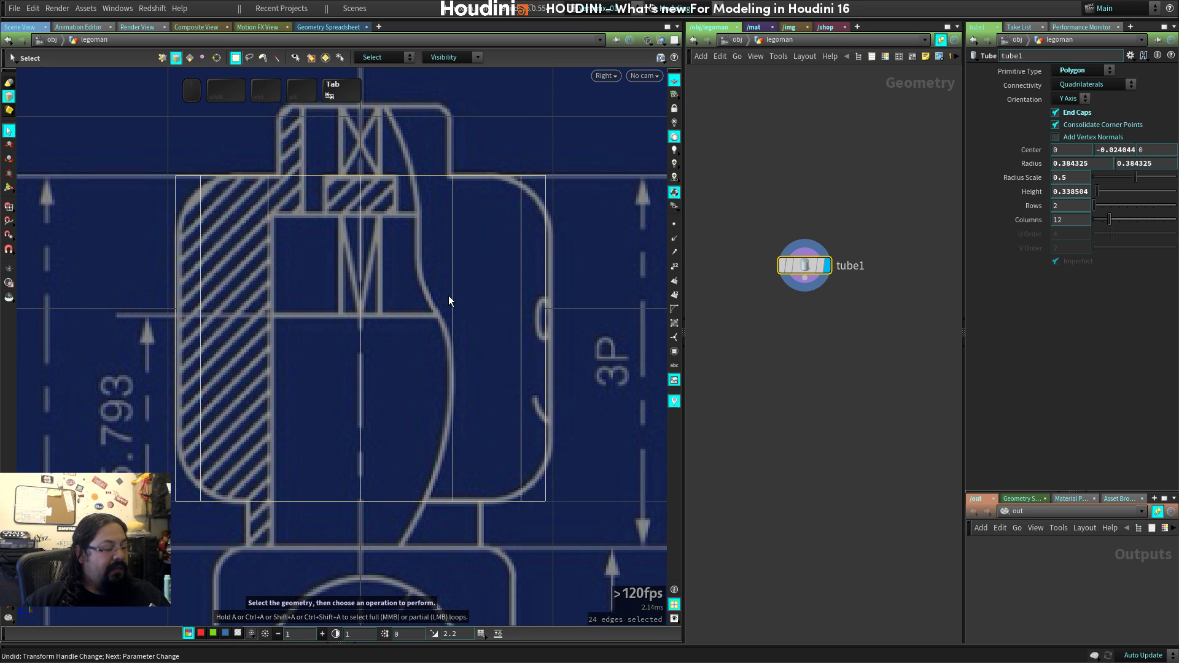
key("Tab")
key("Escape")
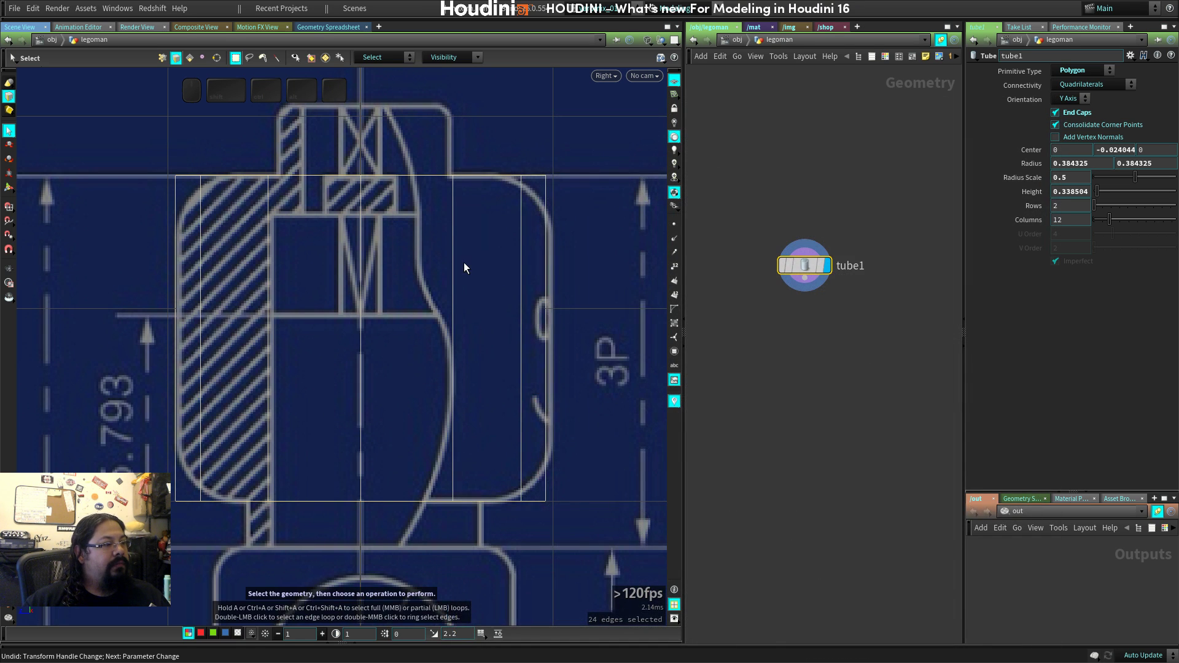
key("c")
left_click(519, 263)
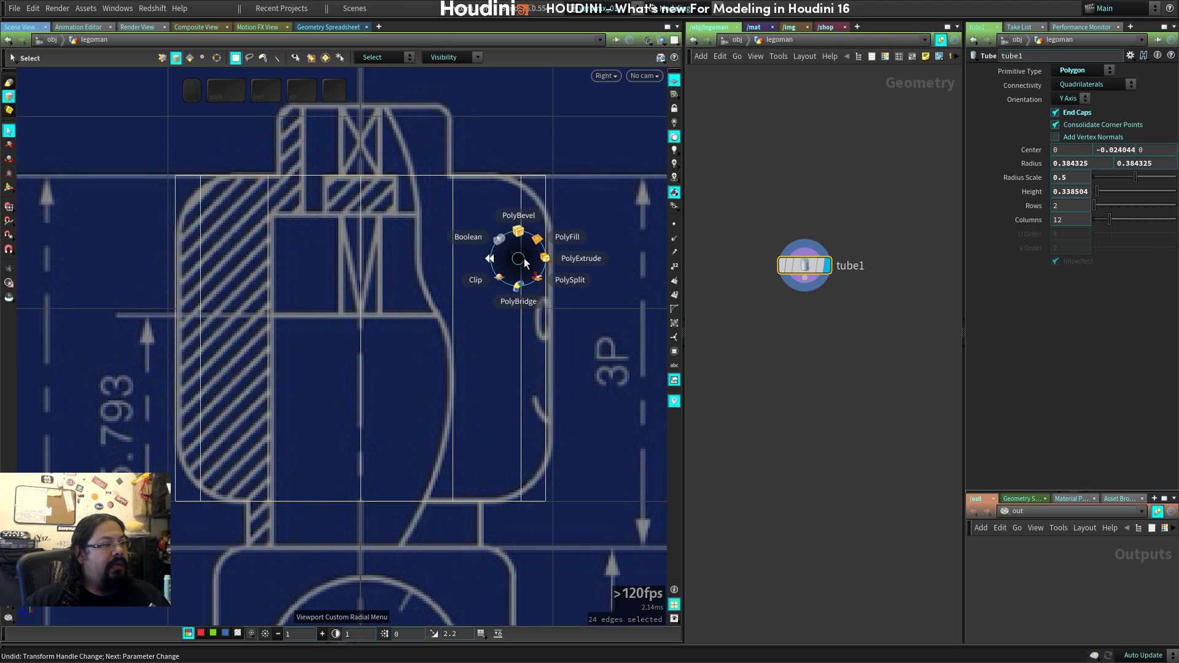
left_click(525, 229)
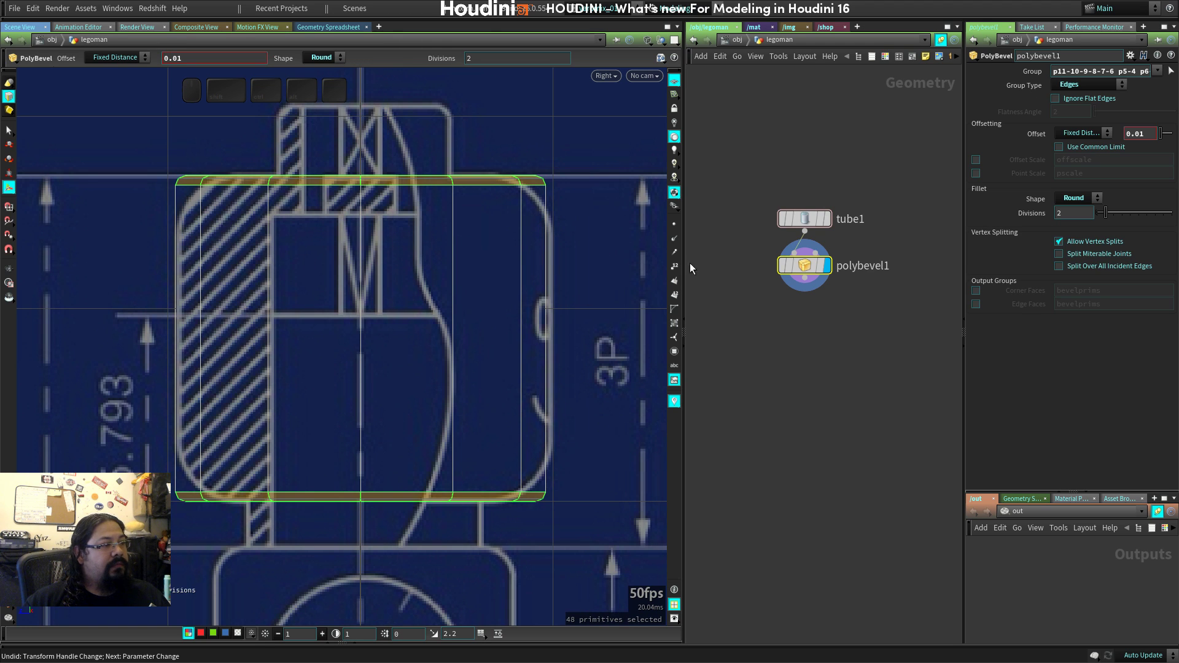
Set the bevel's offset to 0.05 and its divisions to 6 to follow the head's rounded corners.
left_click_drag(1164, 137, 1176, 137)
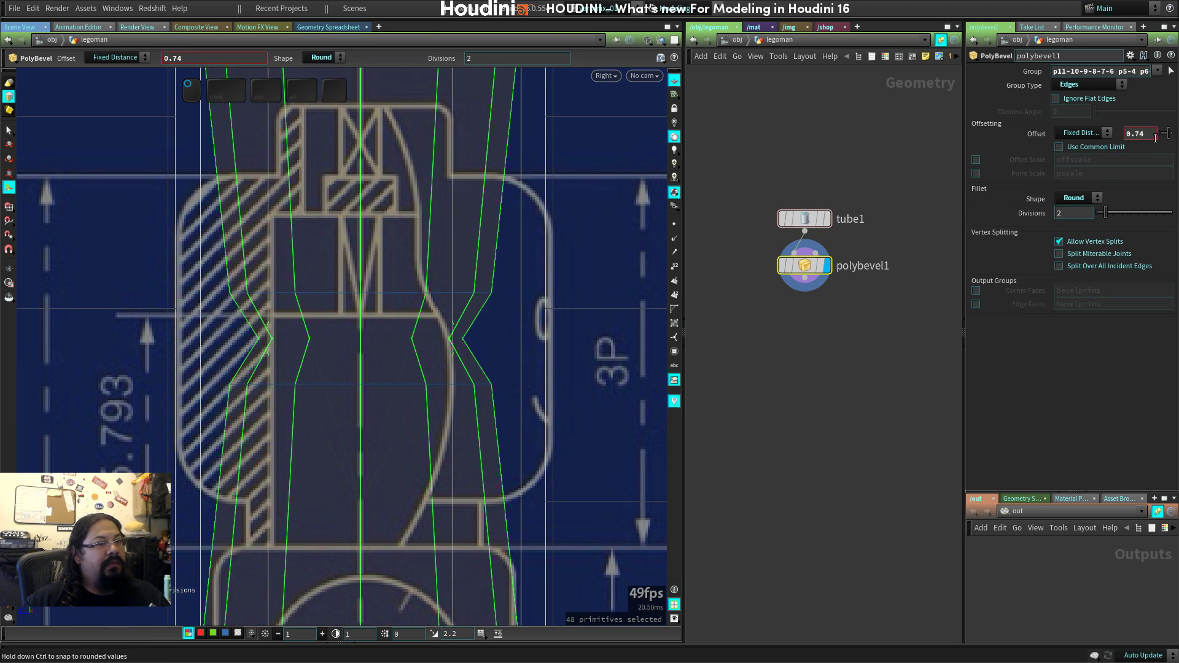
key("ctrl+z")
left_click_drag(964, 138, 849, 139)
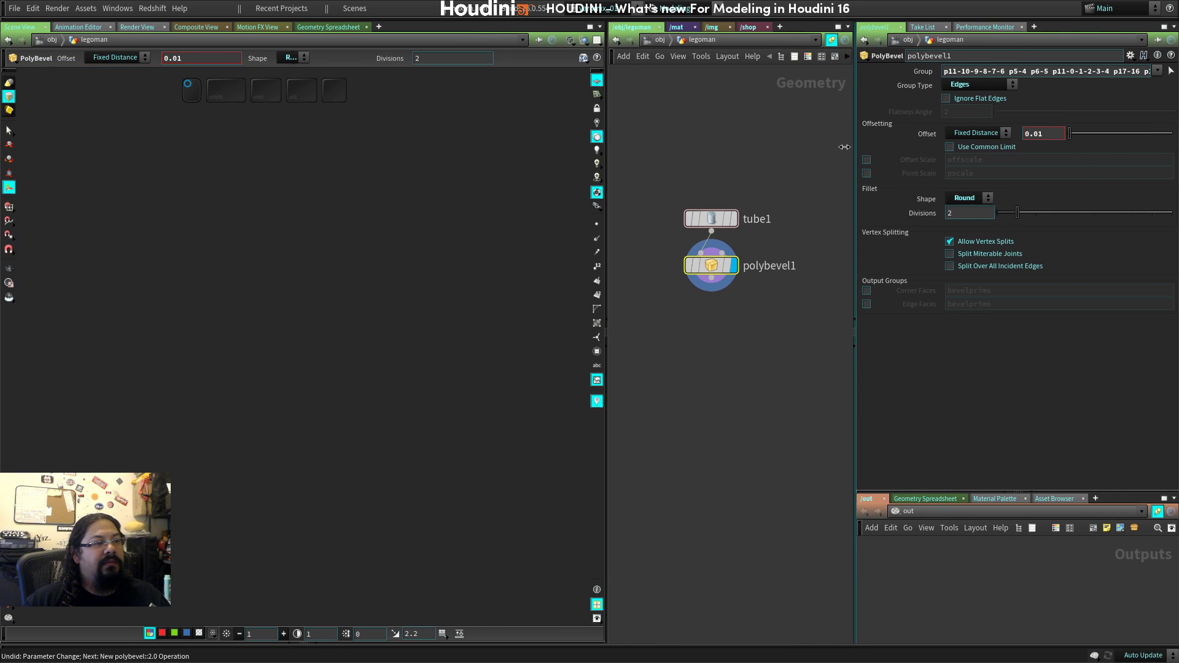
middle_click_drag(1039, 133, 1077, 157)
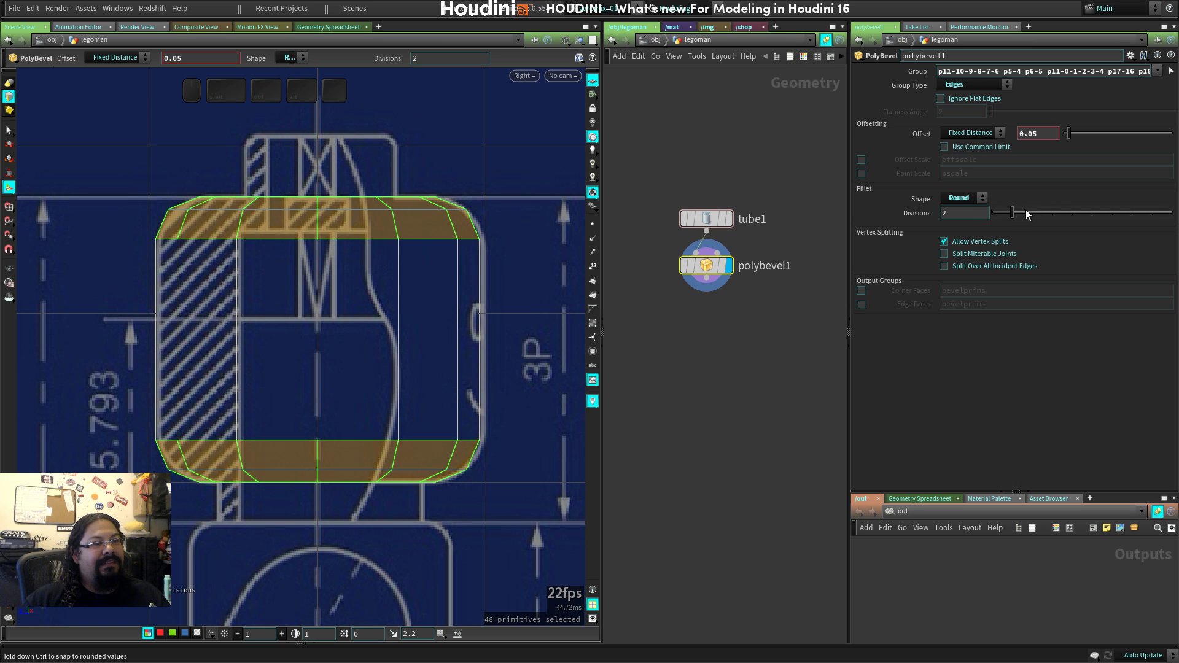
left_click_drag(1012, 213, 1072, 215)
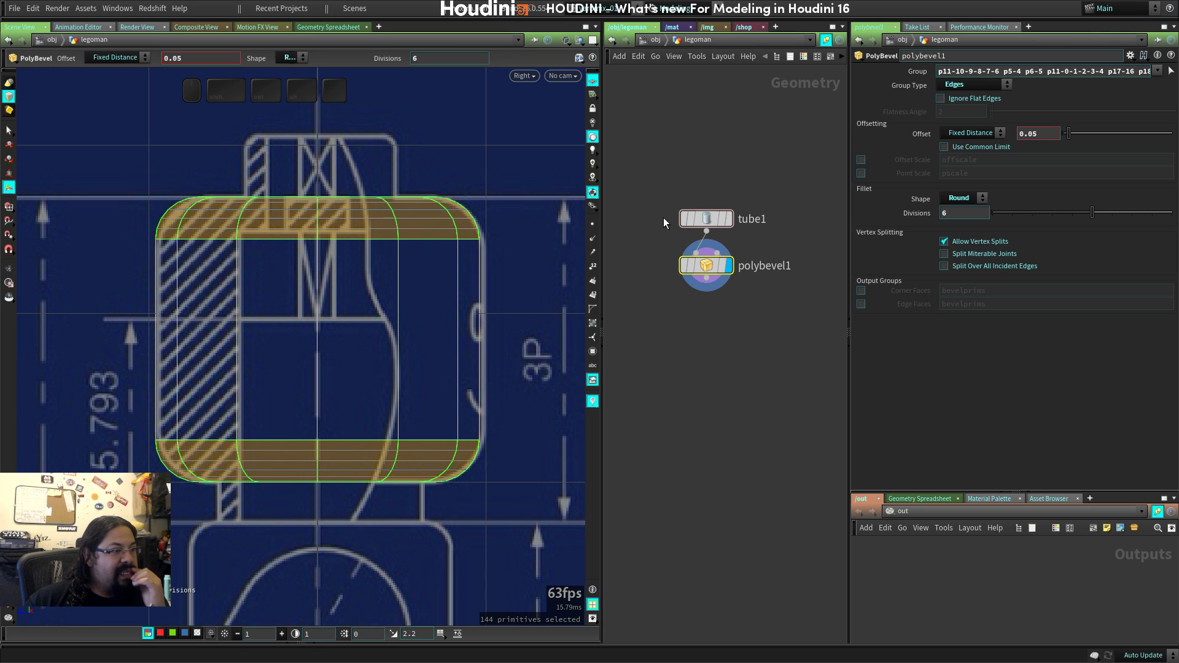
Try 43 columns on the tube, check the bevel in the shaded perspective view, and restore the default column count.
mouse_move(709, 259)
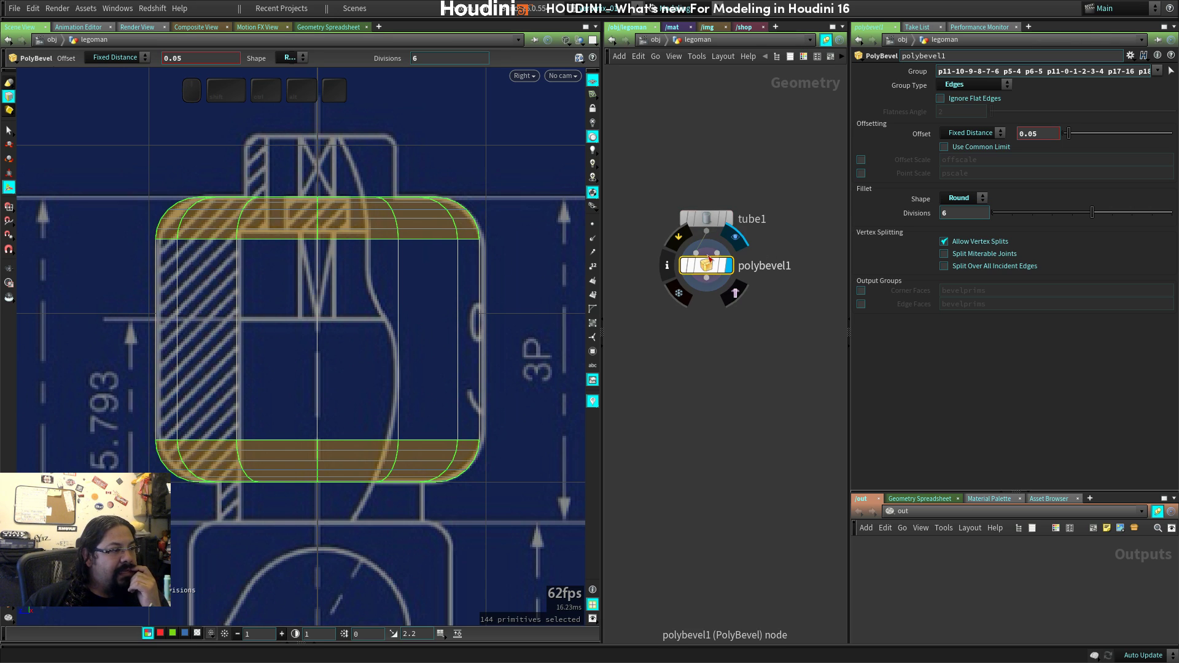
left_click(706, 218)
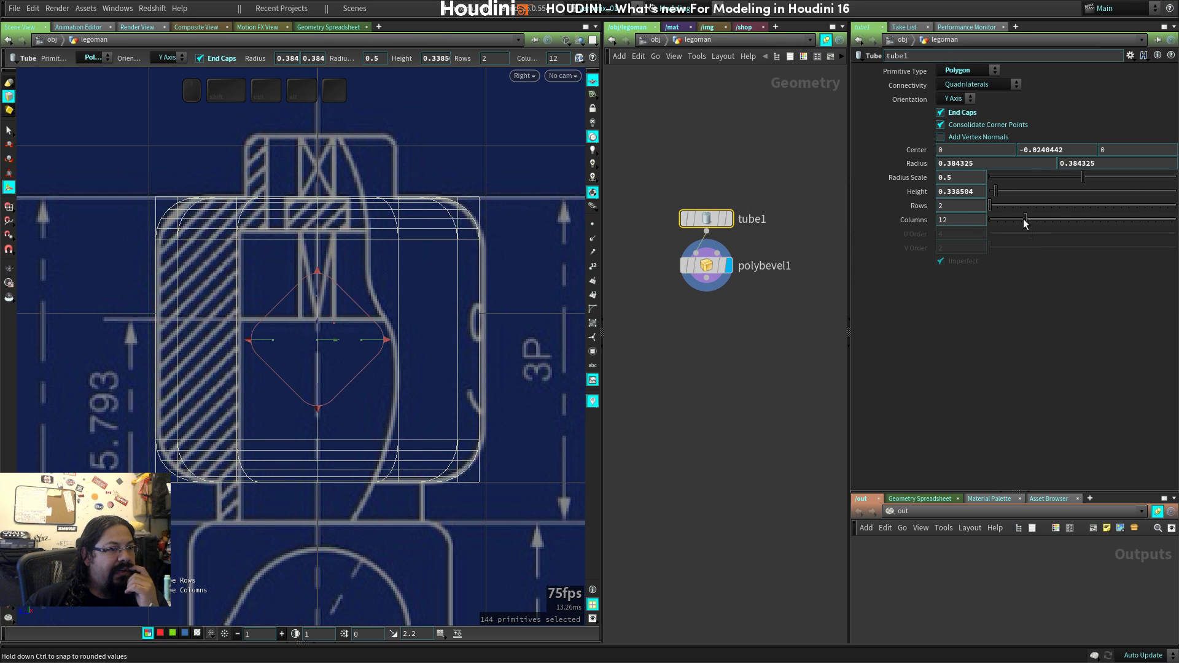
left_click_drag(1024, 219, 1148, 219)
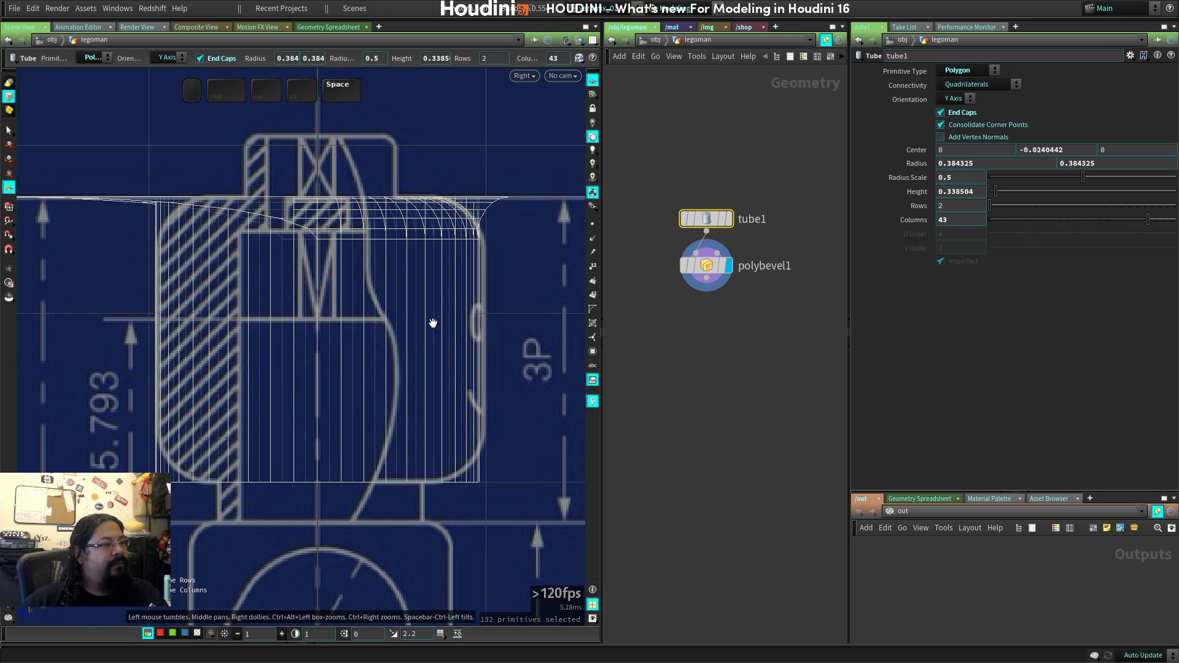
key("space+1")
mouse_move(434, 312)
left_mouse_down()
mouse_move(444, 384)
mouse_move(318, 342)
mouse_move(520, 341)
mouse_move(416, 337)
mouse_move(369, 369)
mouse_move(385, 271)
mouse_move(393, 392)
mouse_move(564, 350)
left_mouse_up()
key("w")
key("space")
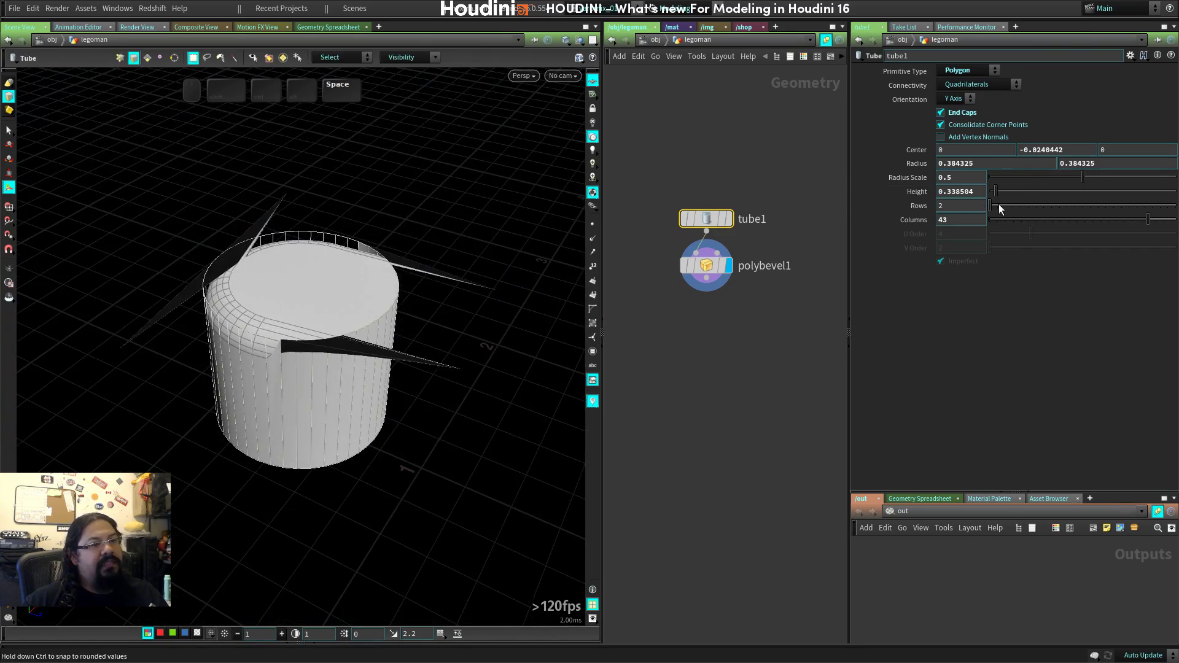
middle_click(972, 221, "ctrl")
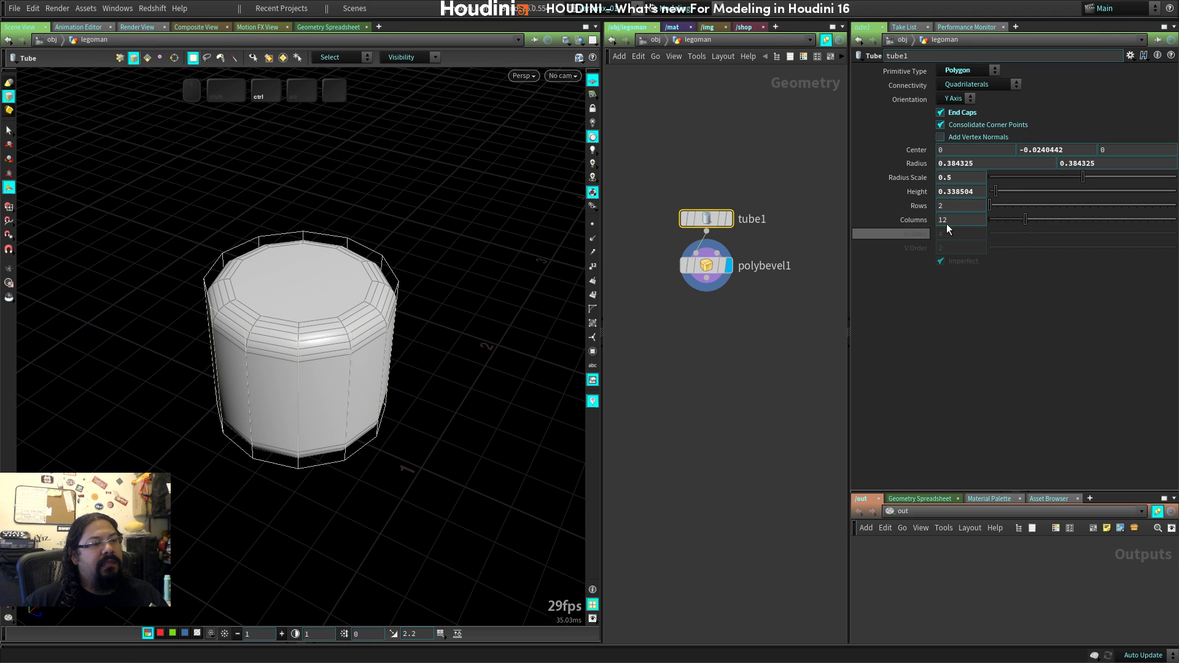
Turn on primitive numbers and compare the plain tube with its bevelled result by switching the displayed node.
left_click(702, 270)
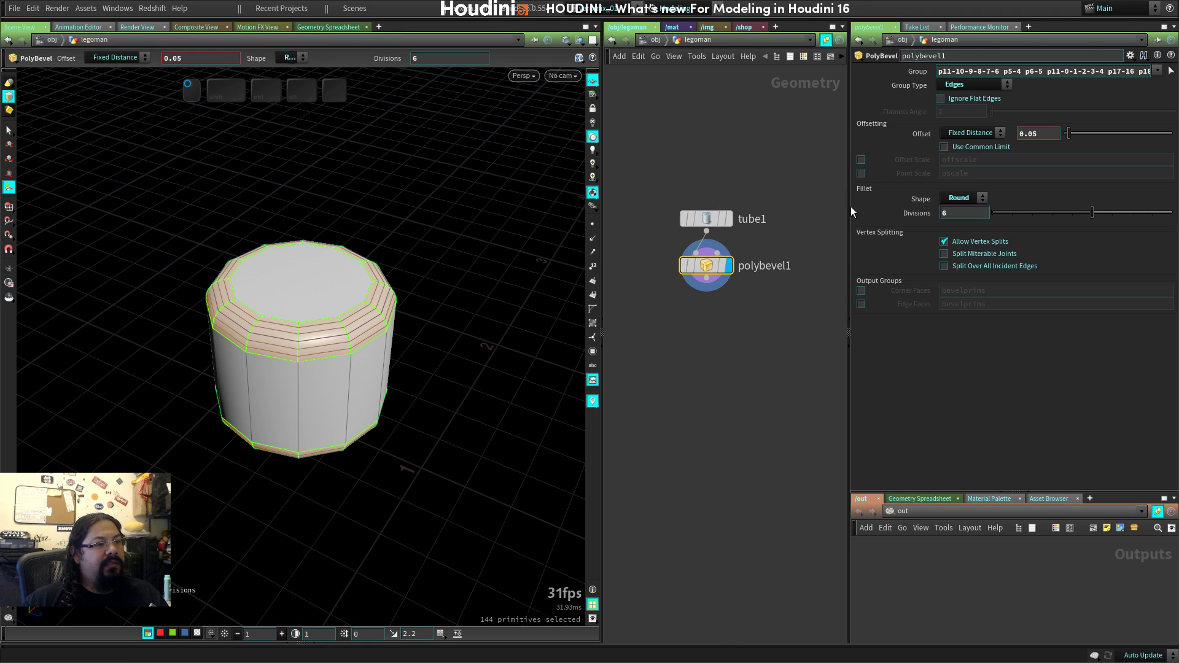
left_click(1062, 72)
left_click_drag(707, 266, 706, 284)
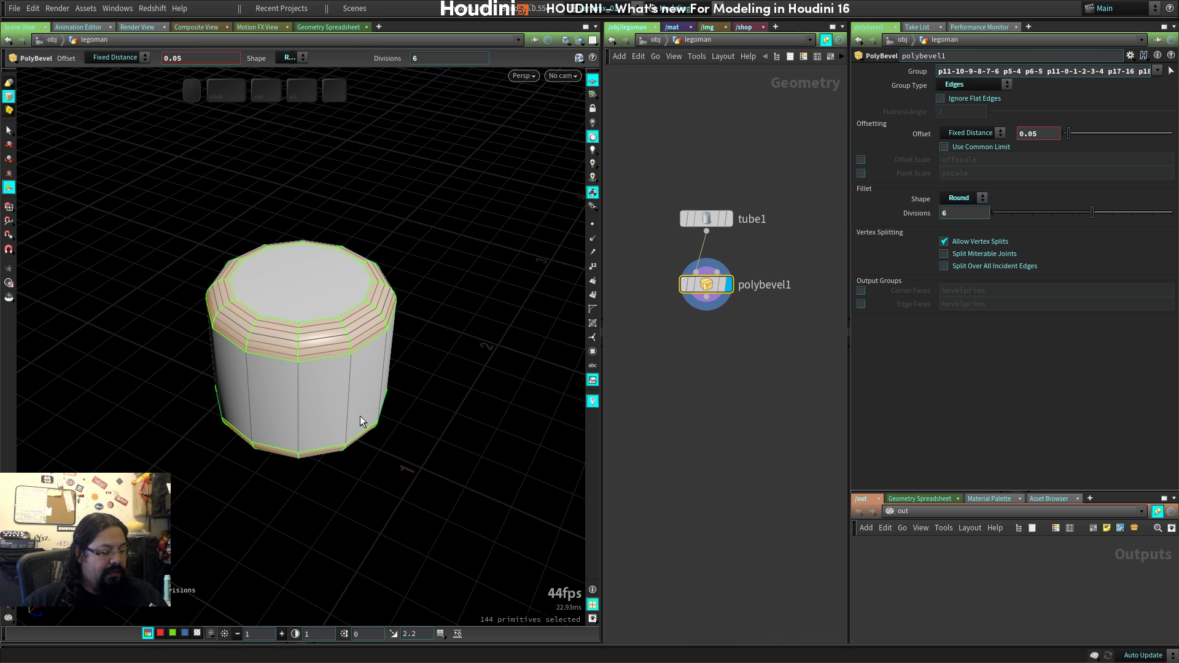
left_click(593, 295)
left_click_drag(270, 270, 270, 202)
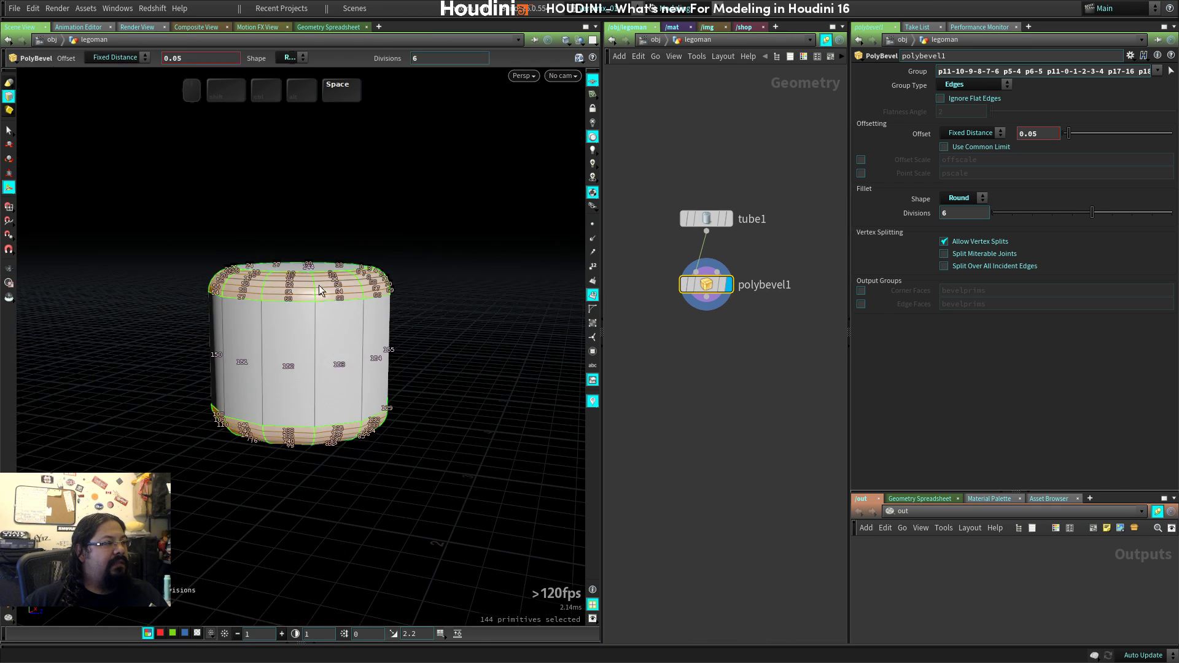
left_click_drag(320, 430, 352, 390)
left_click(728, 219)
left_click(706, 218)
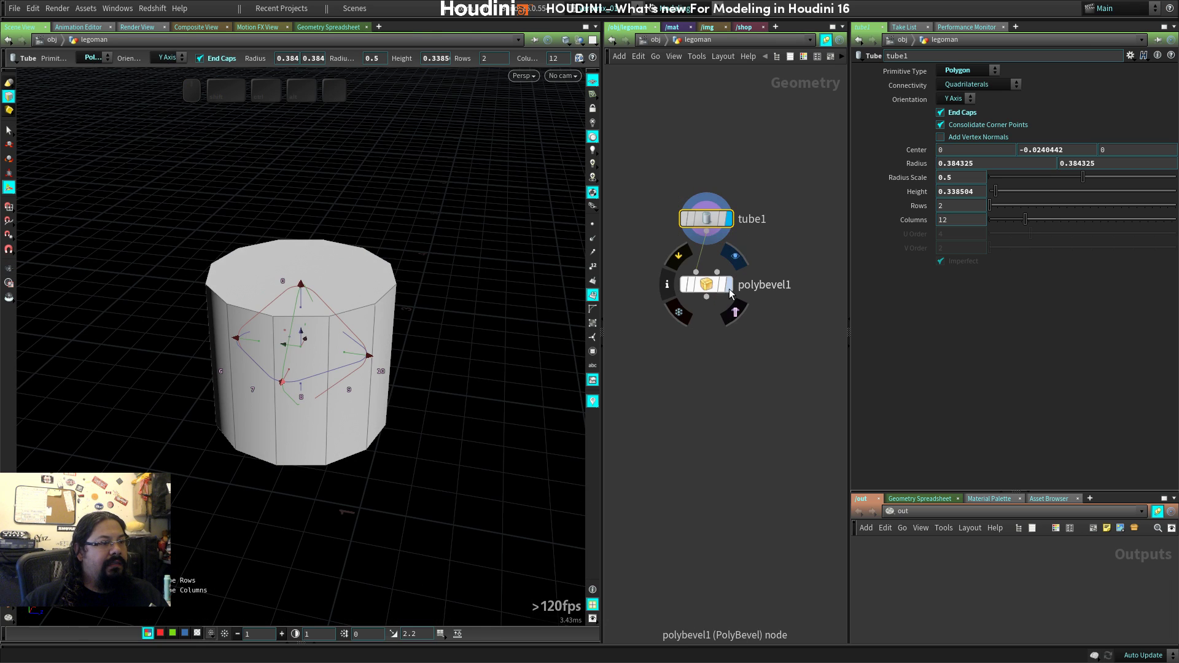
left_click(727, 285)
left_click(713, 289)
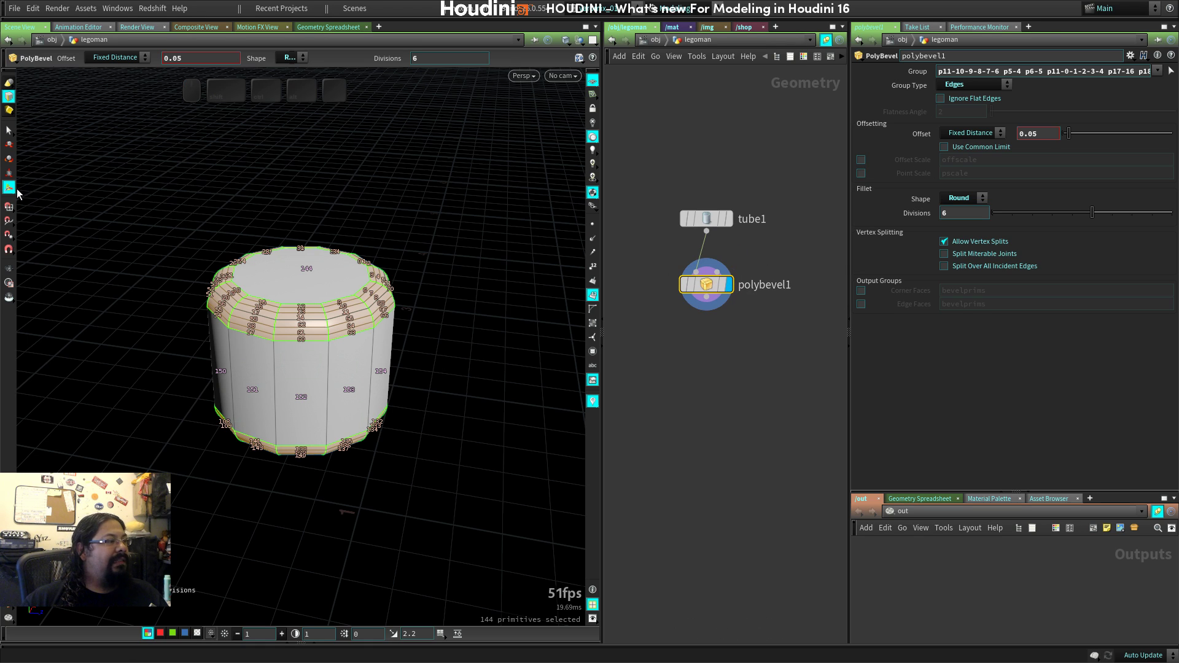
Try to restart the PolyBevel's geometry selection with primitive picking, and display the bevelled tube again.
key("grave")
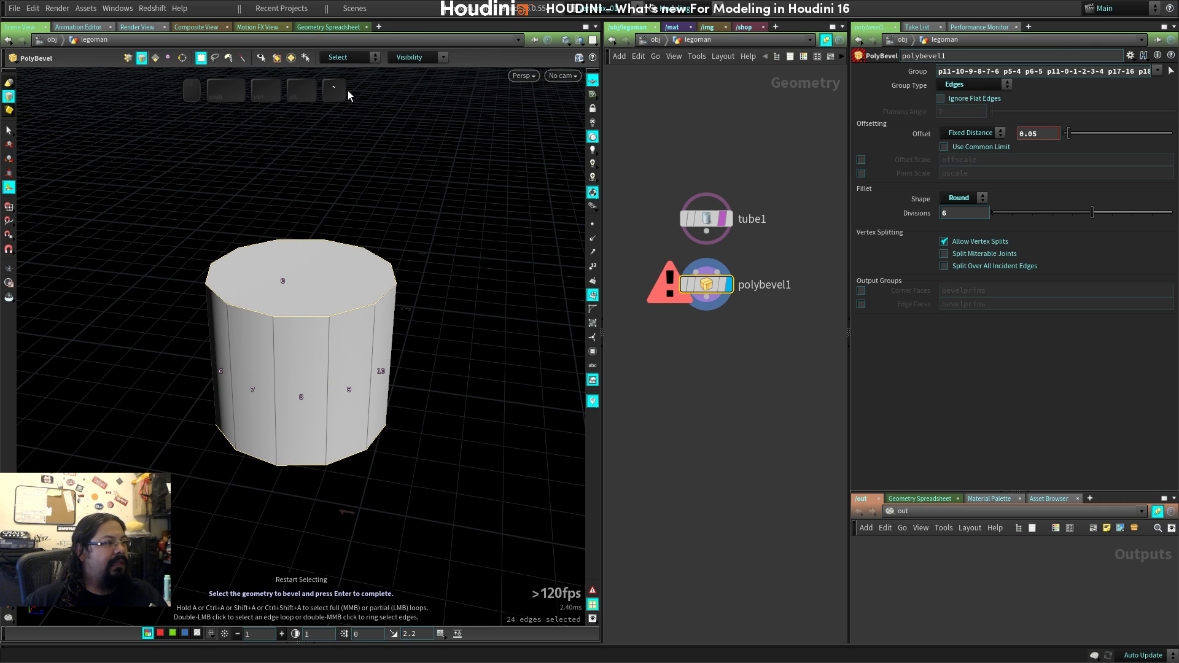
key("grave")
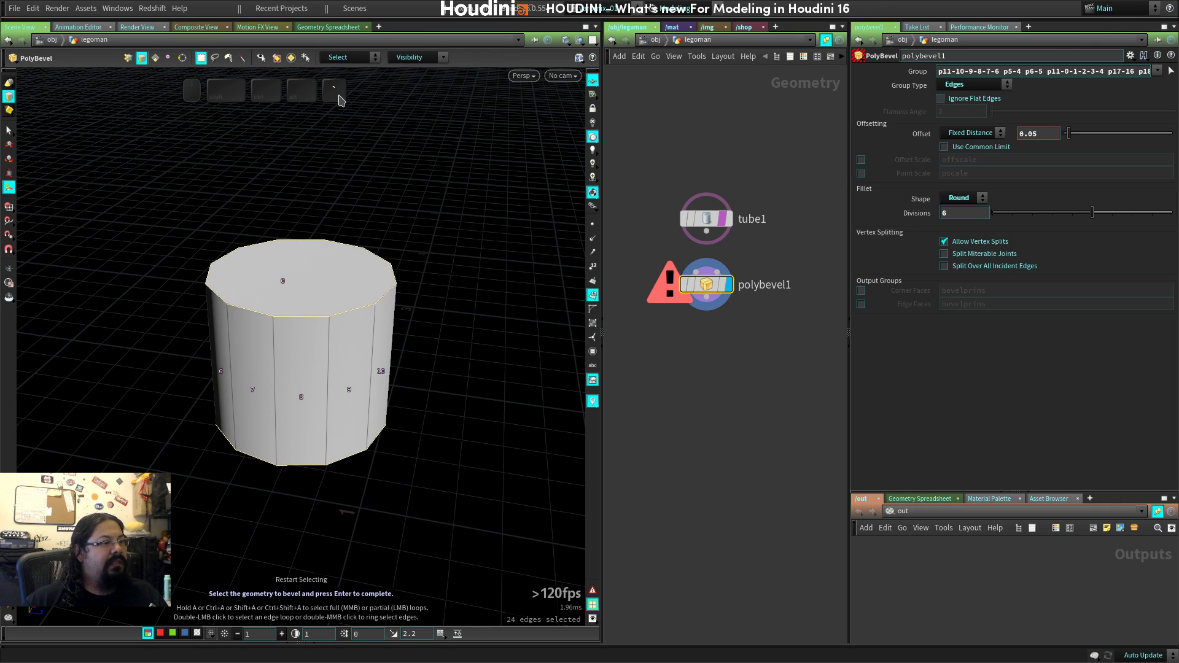
left_click(325, 284)
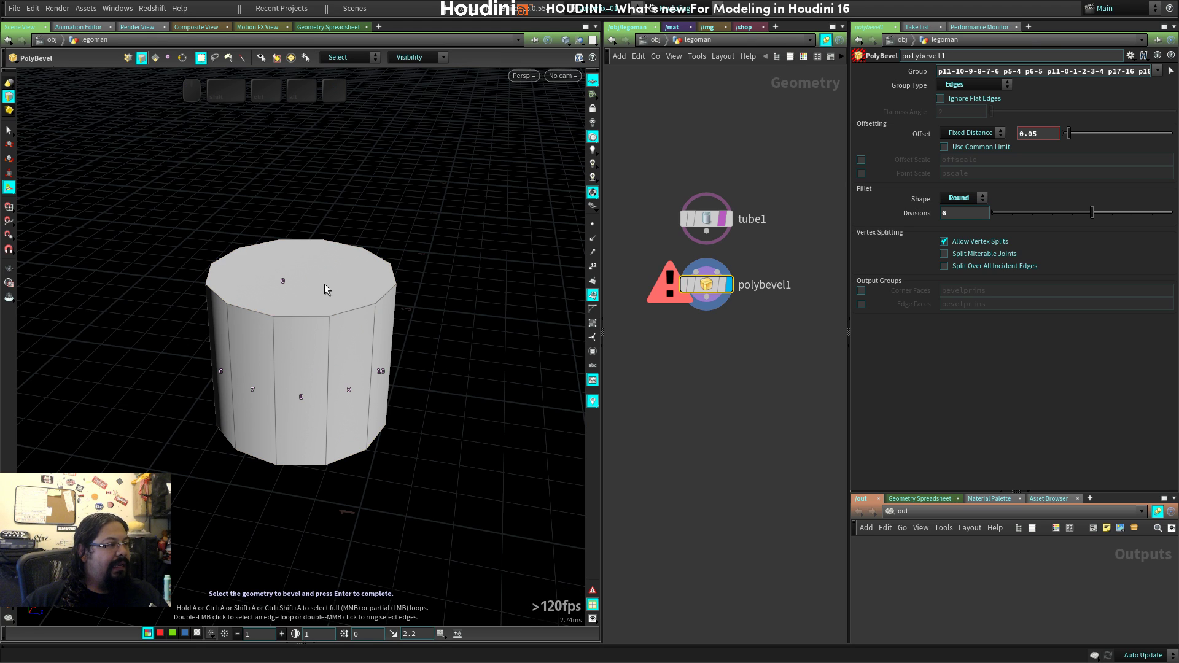
key("s")
key("4")
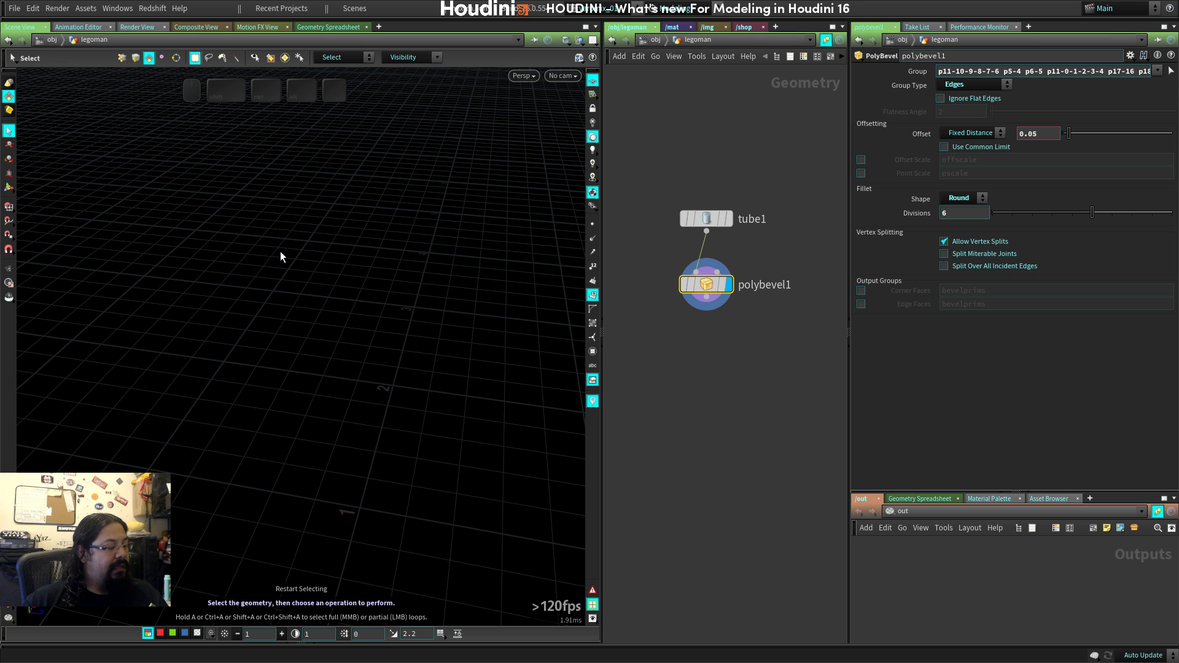
mouse_move(708, 282)
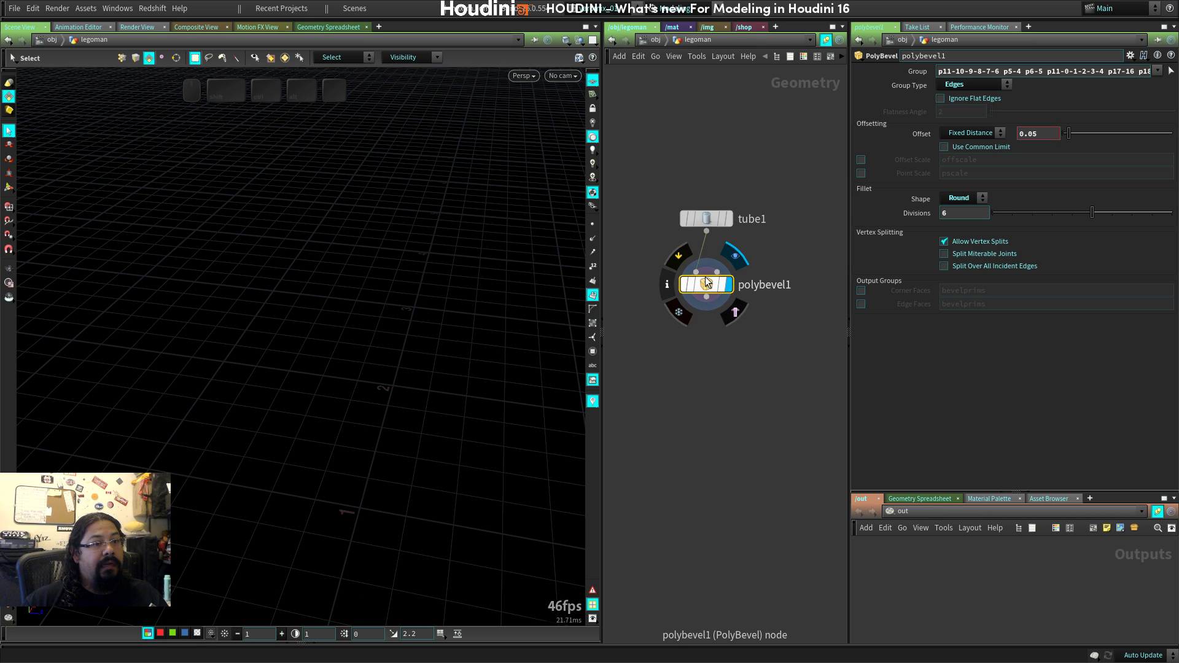
left_click(707, 220)
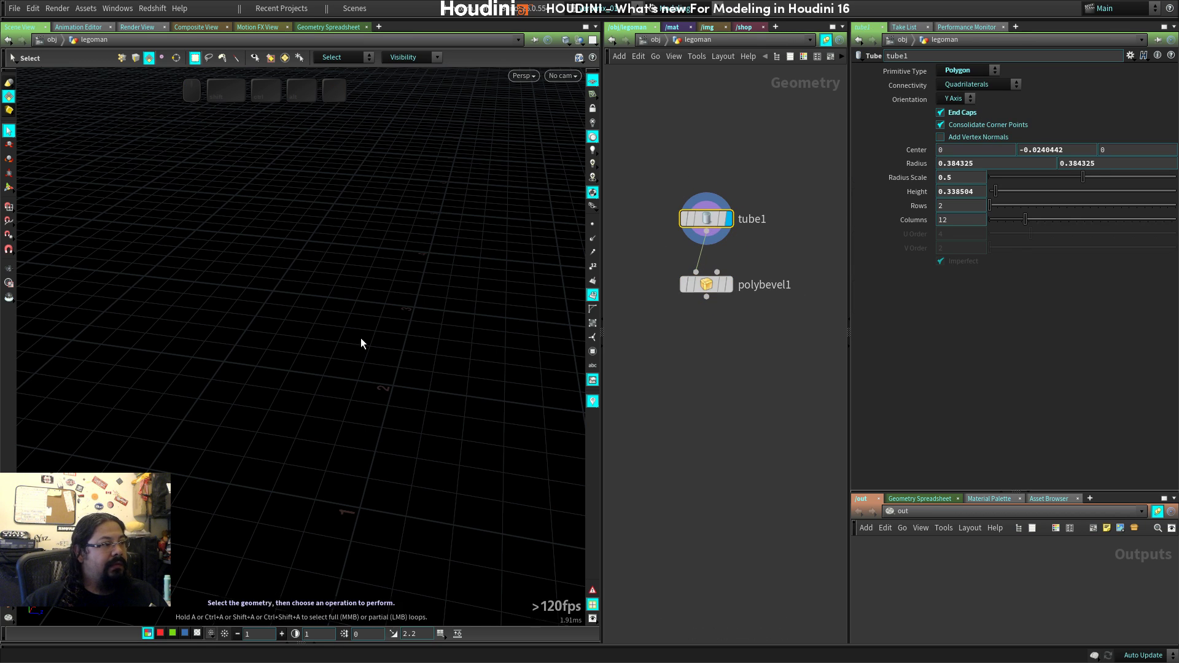
left_click(727, 285)
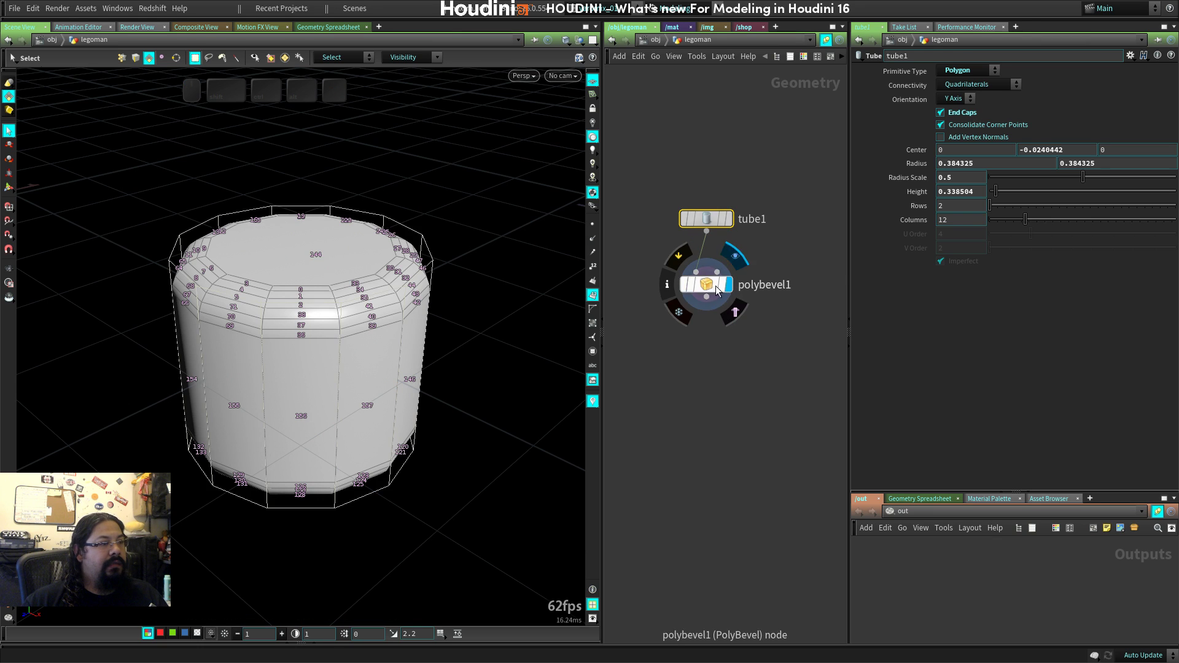
left_click(717, 289)
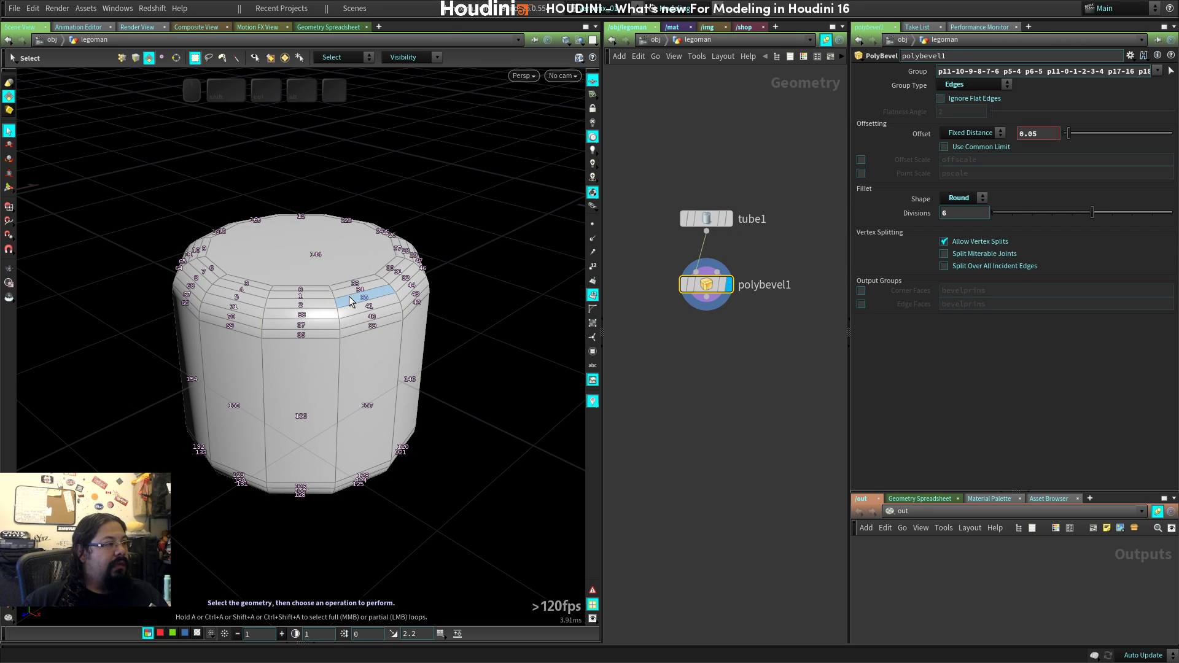
Try to use the bevelled tube's top cap face as the PolyBevel's new input selection.
left_click(315, 274)
left_click_drag(311, 367, 269, 492)
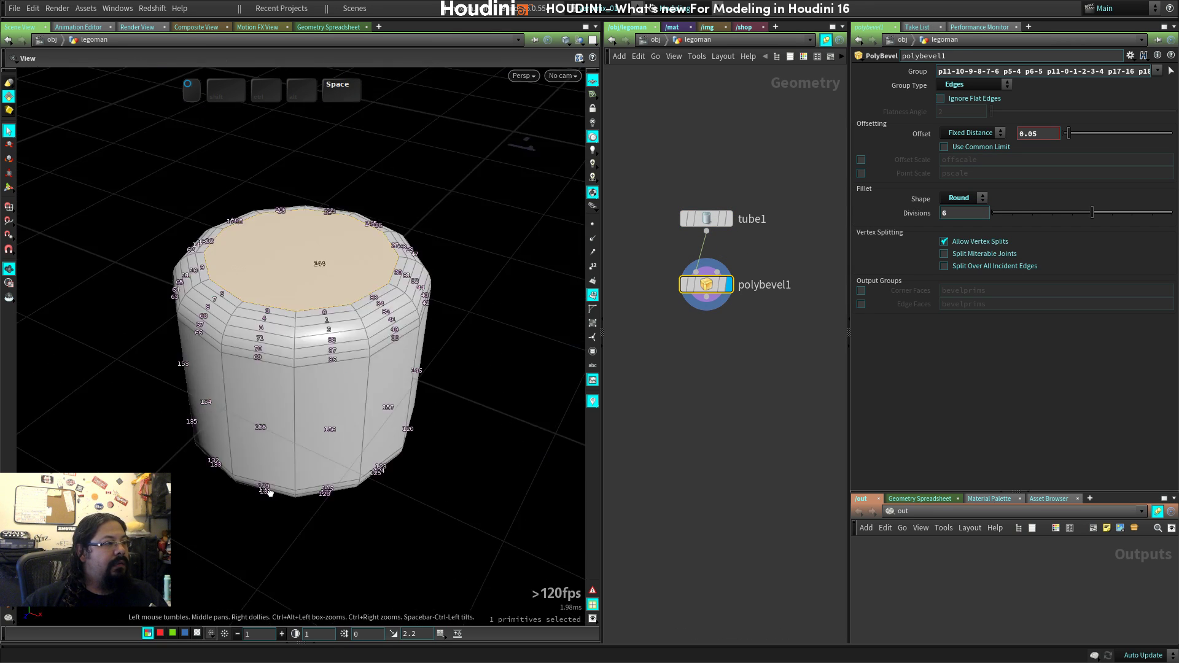
key("Return")
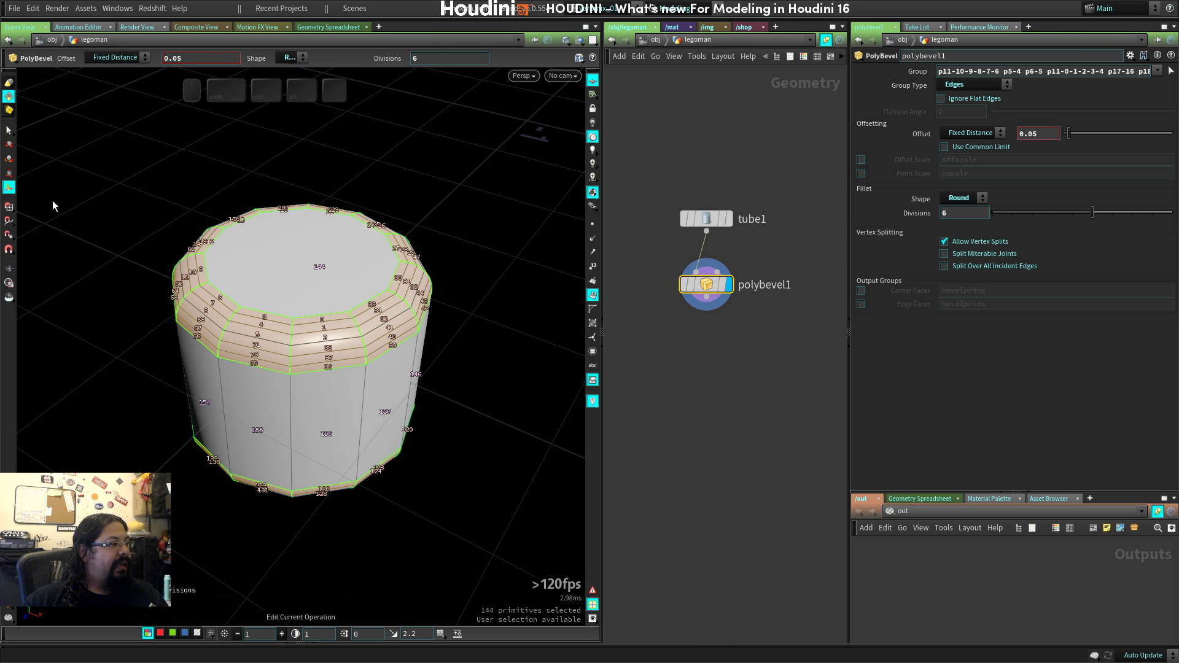
key("grave")
mouse_move(703, 286)
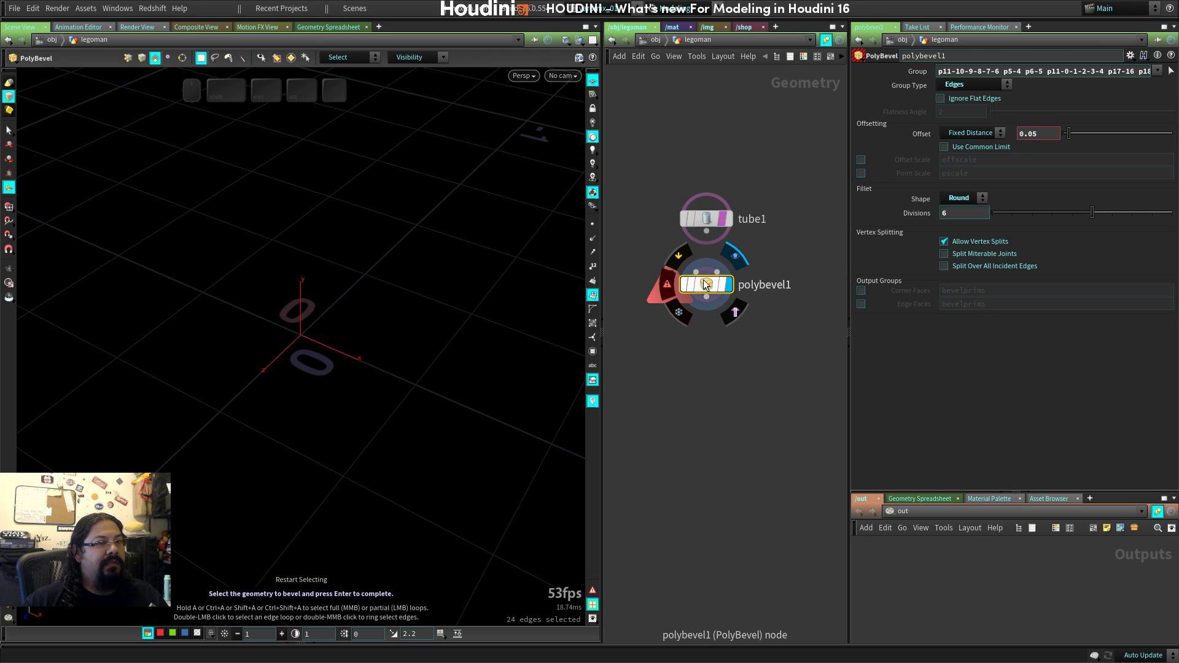
Set the PolyBevel's group type to Primitives and select the tube's top cap face.
left_click(992, 88)
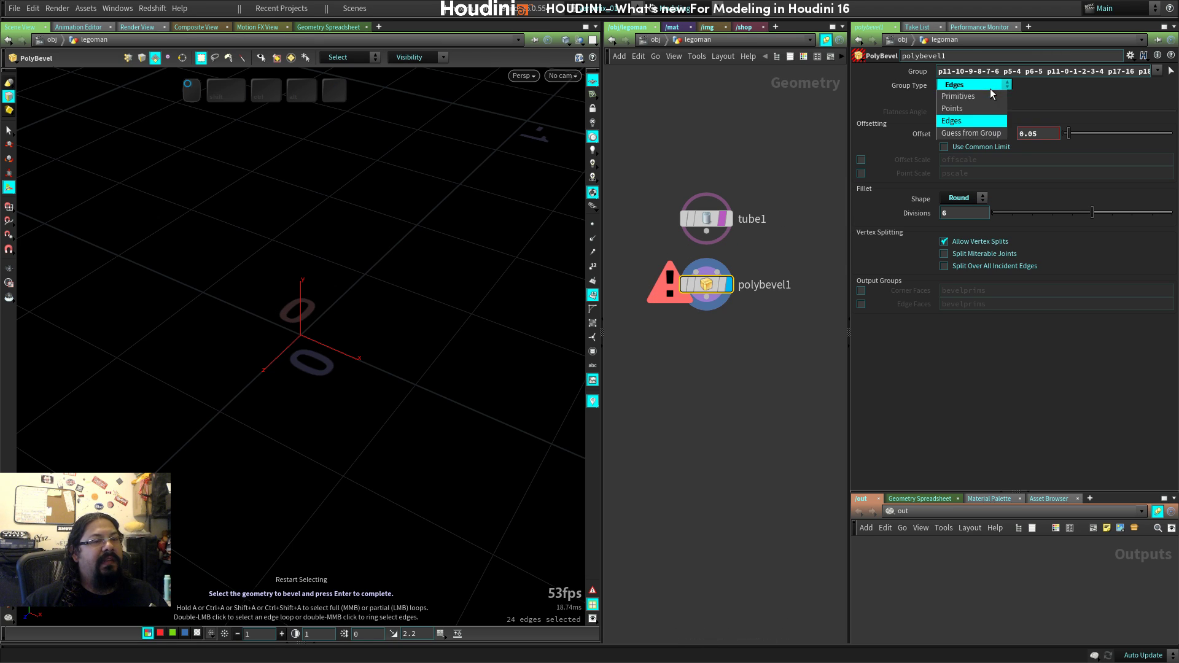
left_click(978, 95)
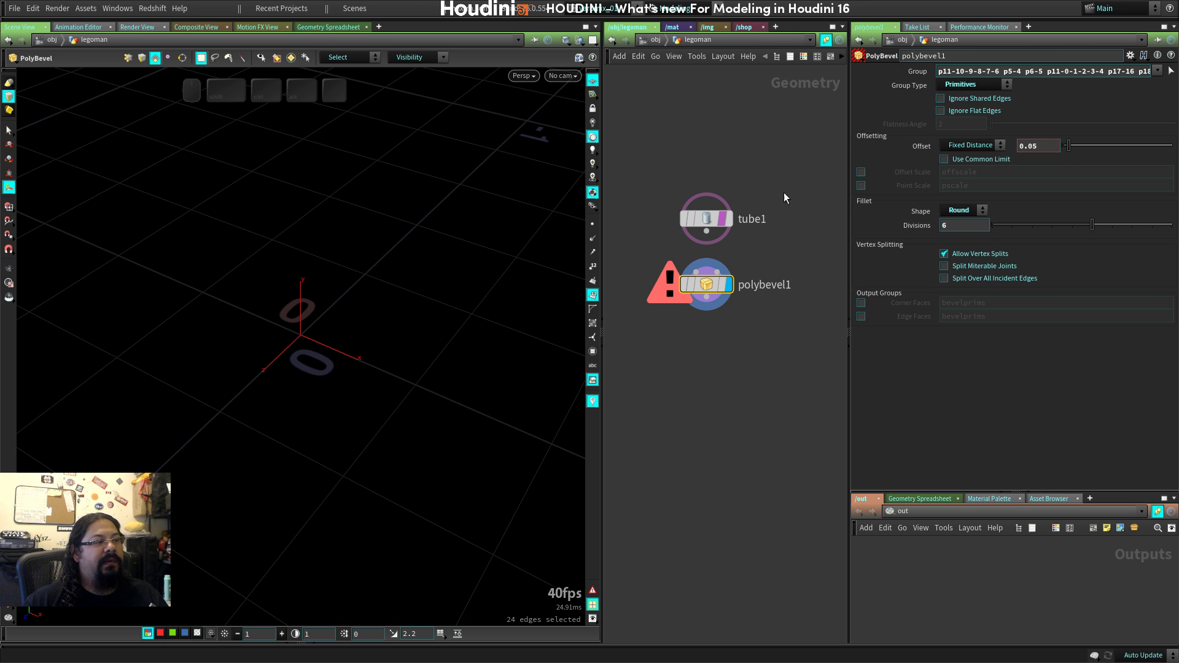
key("4")
left_click(329, 270)
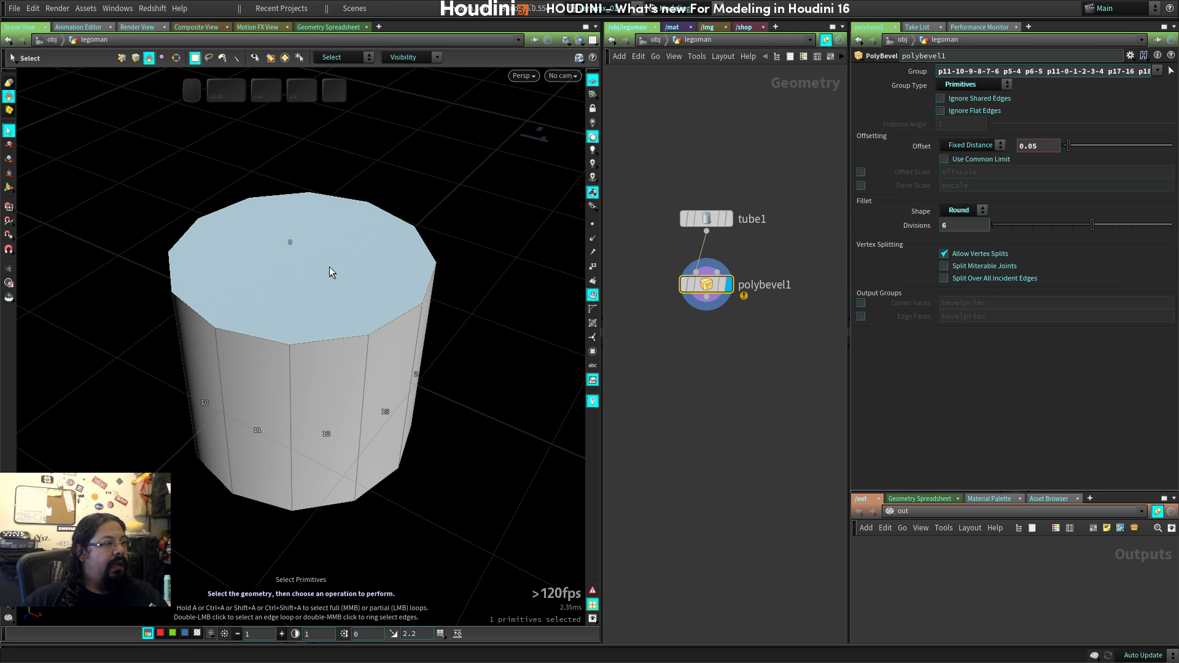
key("space")
left_click_drag(290, 382, 316, 306)
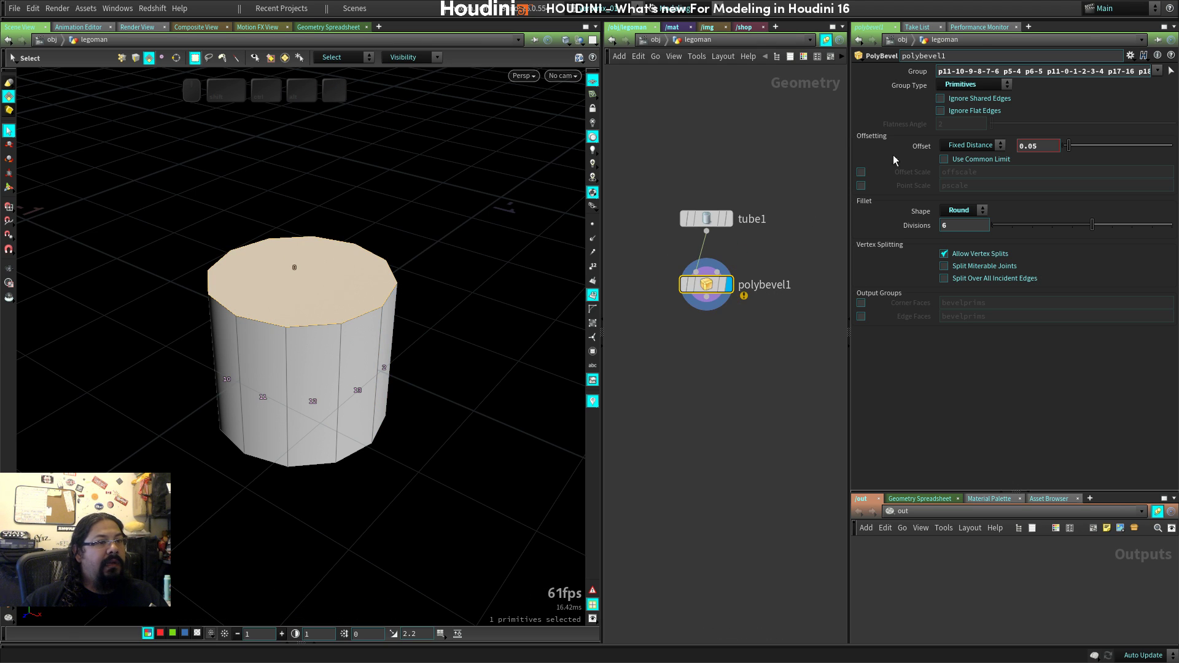
Clear the PolyBevel's group so the bevel applies to the whole tube, and hide the primitive numbers.
left_click(995, 72)
key("ctrl+a")
key("BackSpace")
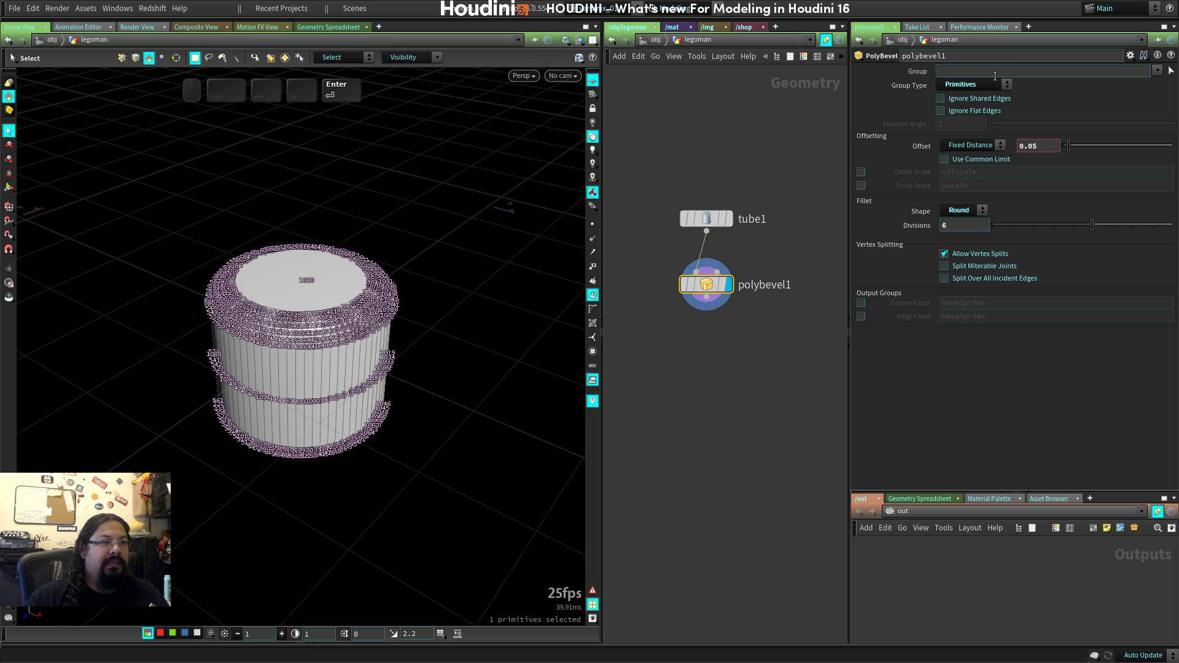
left_click(593, 296)
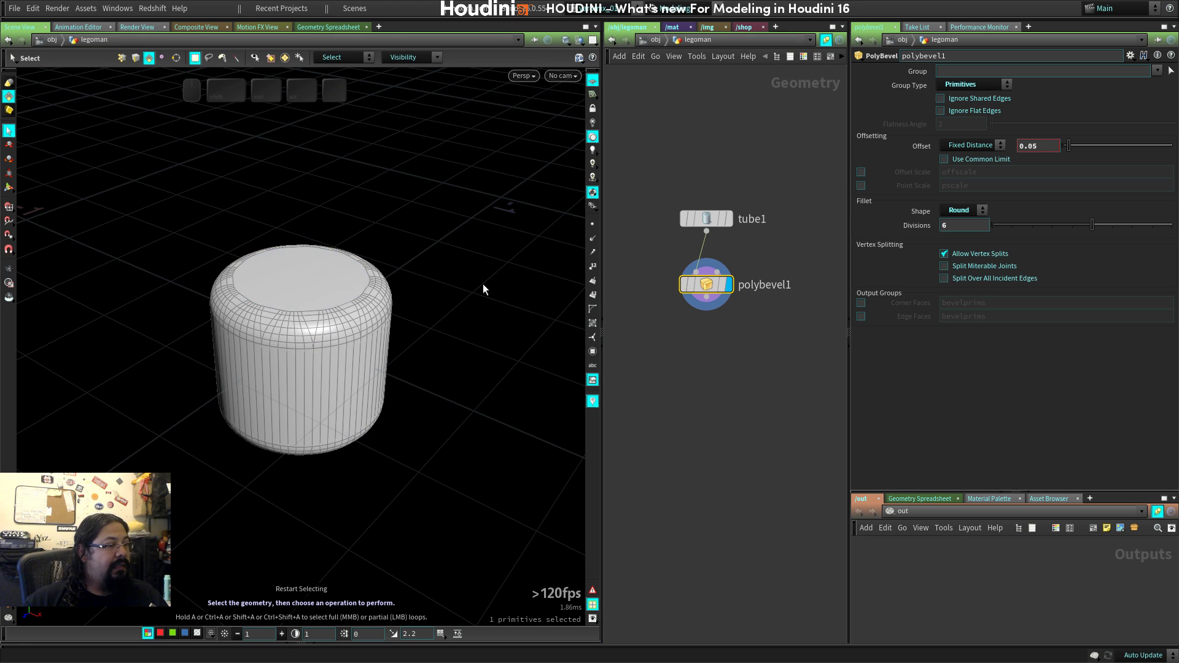
Undo a restarted bevel selection and delete the PolyBevel node, keeping only the tube.
left_click(7, 189)
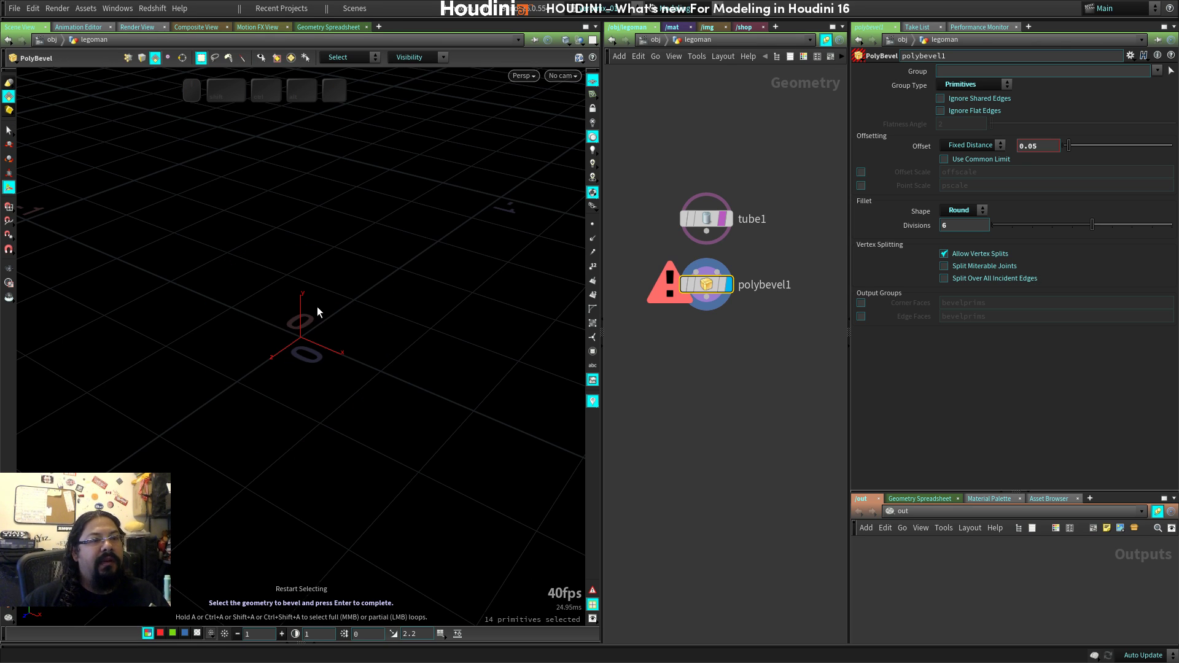
key("ctrl+z")
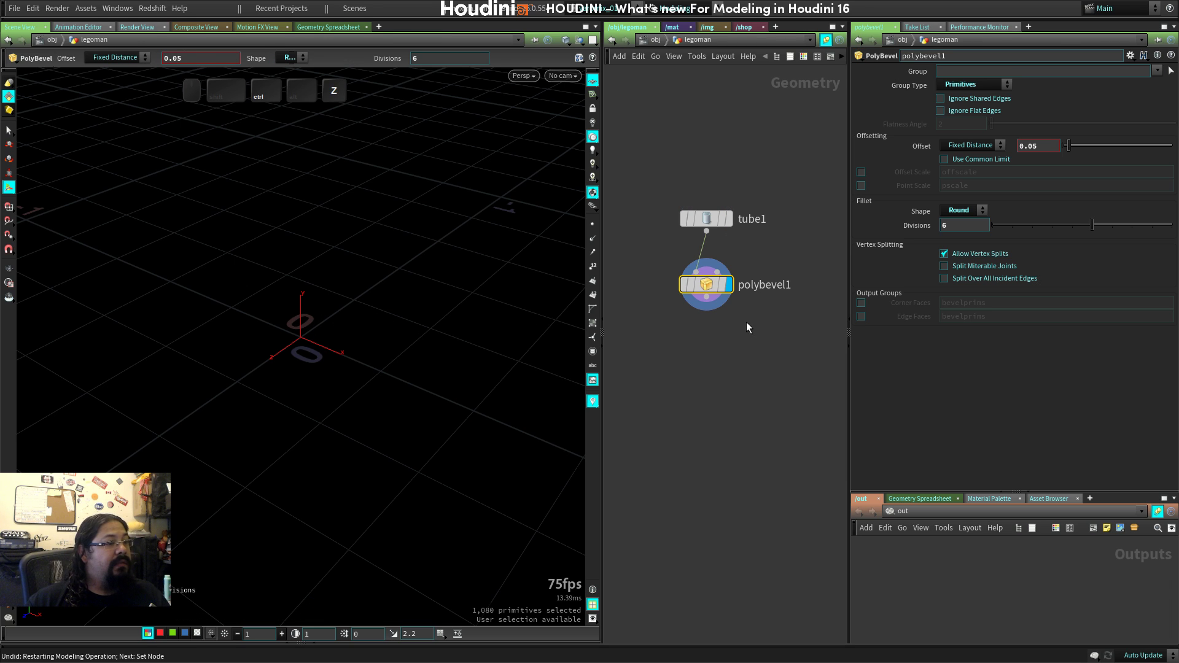
left_click_drag(768, 265, 672, 322)
key("Delete")
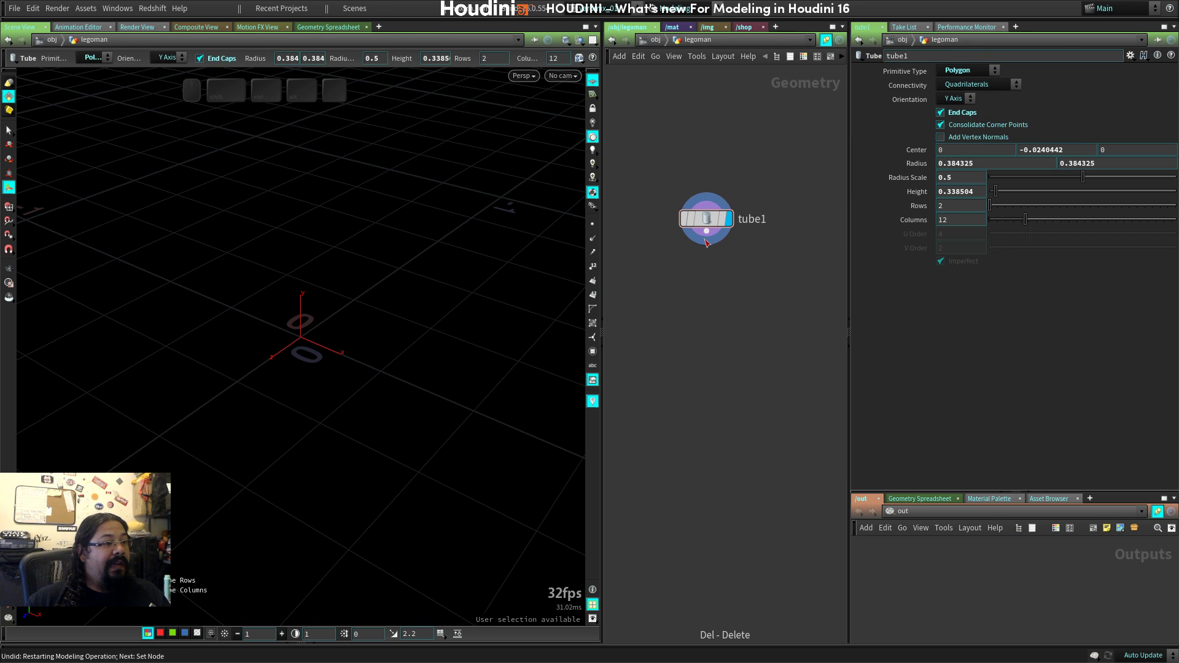
Select both the top and bottom cap faces of the tube in primitive selection mode.
key("space+g")
left_click_drag(348, 336, 435, 391)
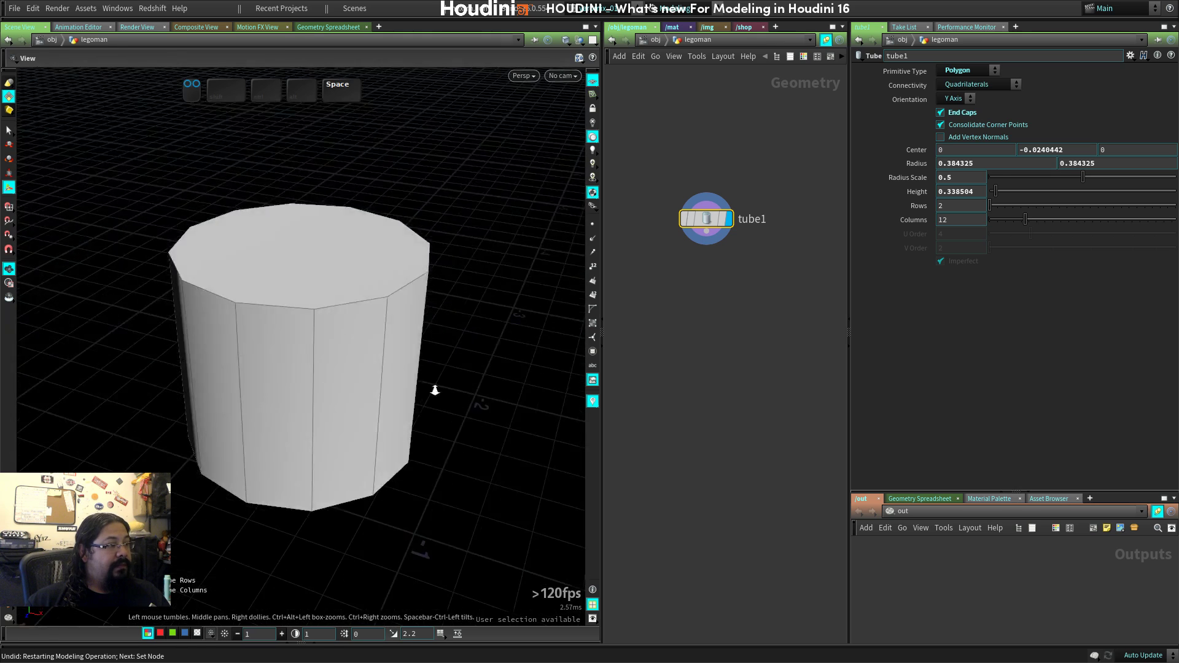
right_click_drag(435, 390, 333, 426)
key("s")
key("4")
left_click(293, 301)
left_click_drag(406, 424, 430, 343)
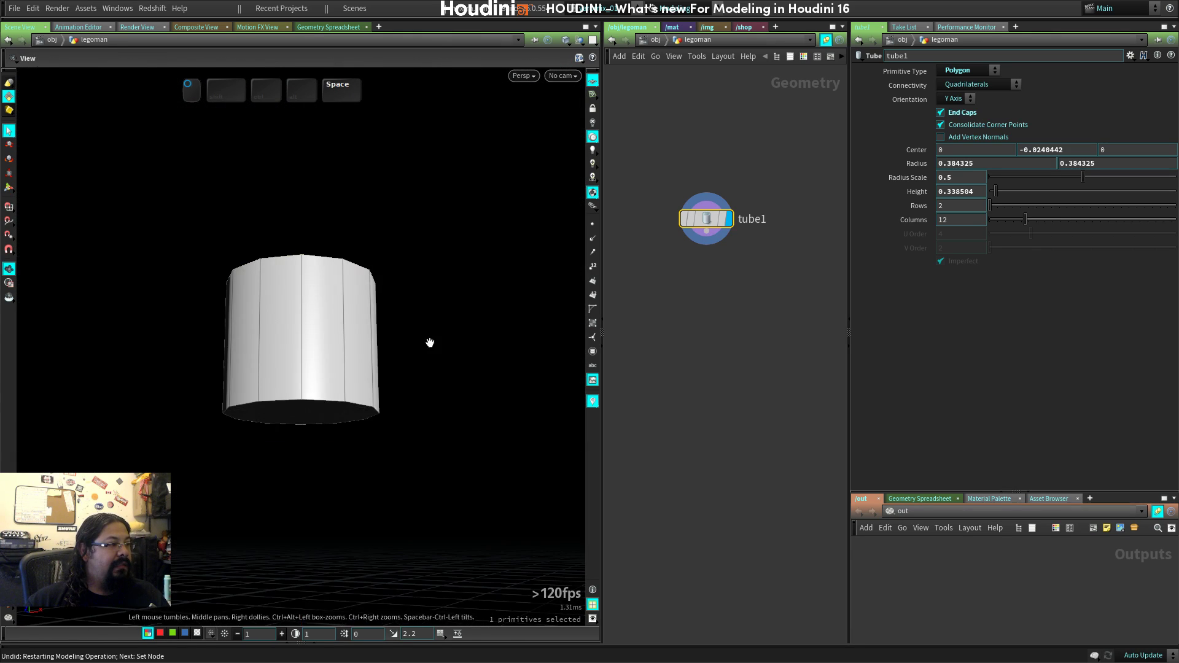
left_click(308, 415, "shift")
left_click_drag(307, 415, 410, 352)
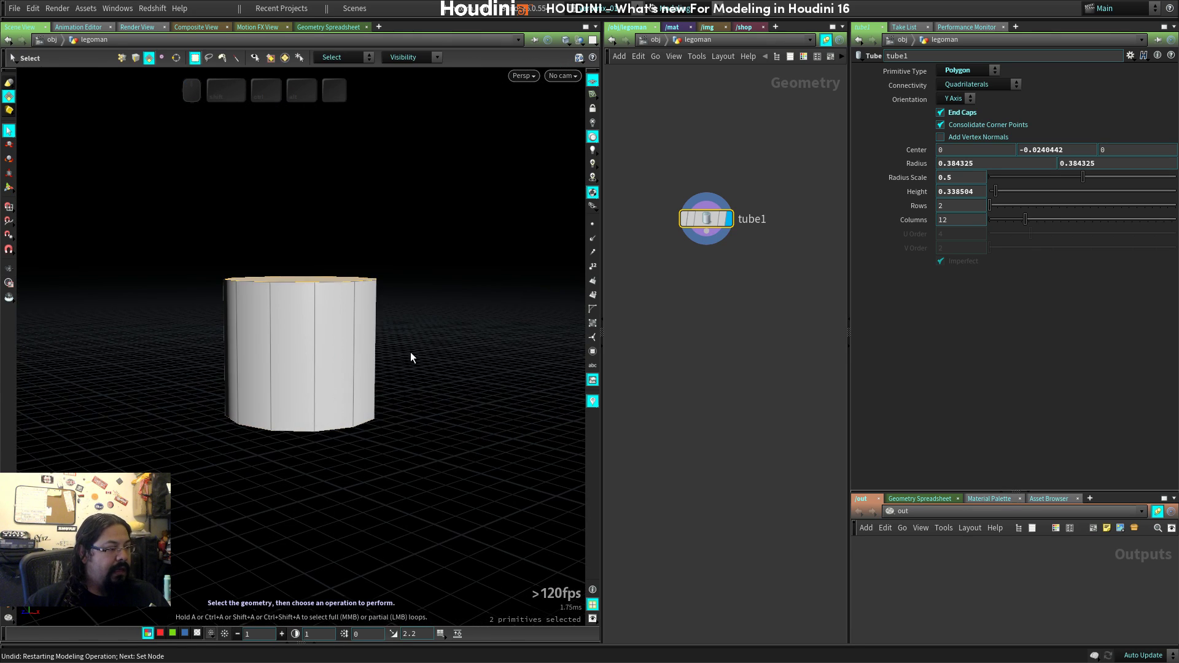
Switch the radial menu set to Poly Modeling and apply a PolyBevel to the selected top and bottom cap faces of the tube.
key("c")
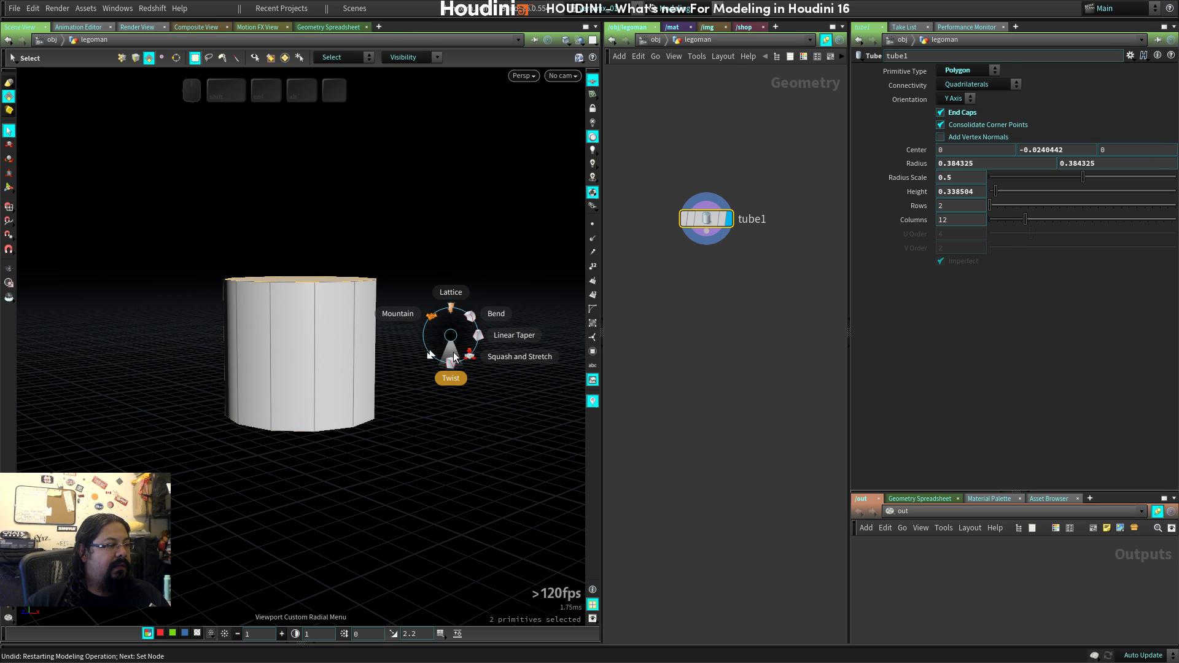
key("Escape")
left_click(679, 8)
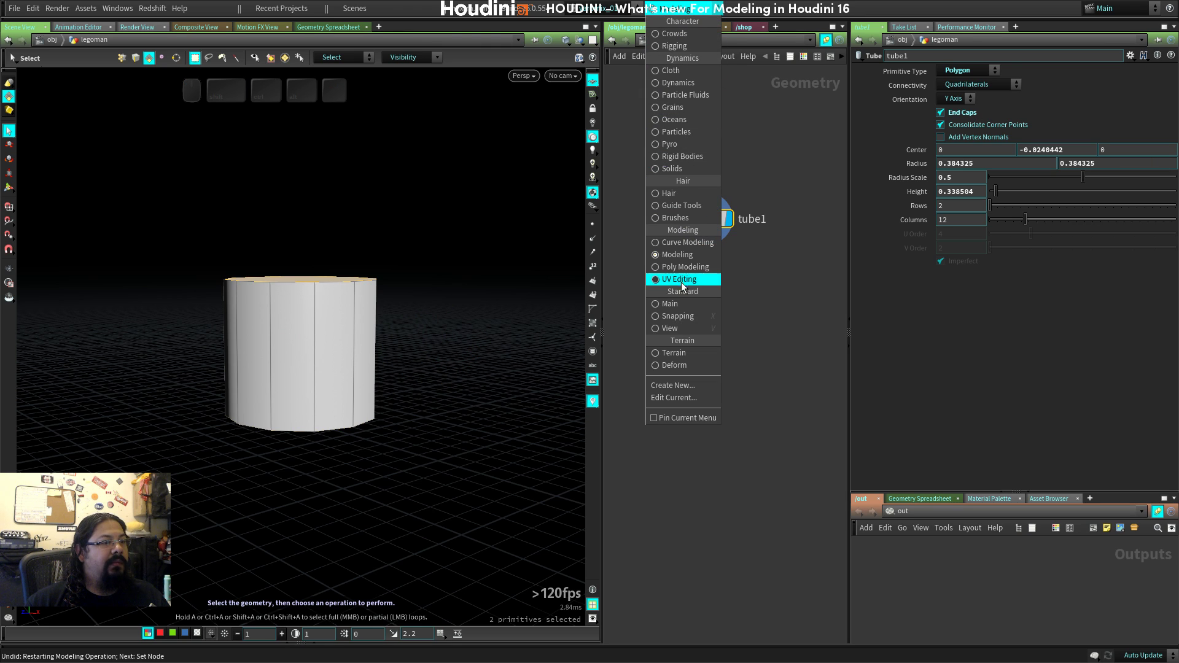
left_click(672, 267)
key("c")
left_click(372, 320)
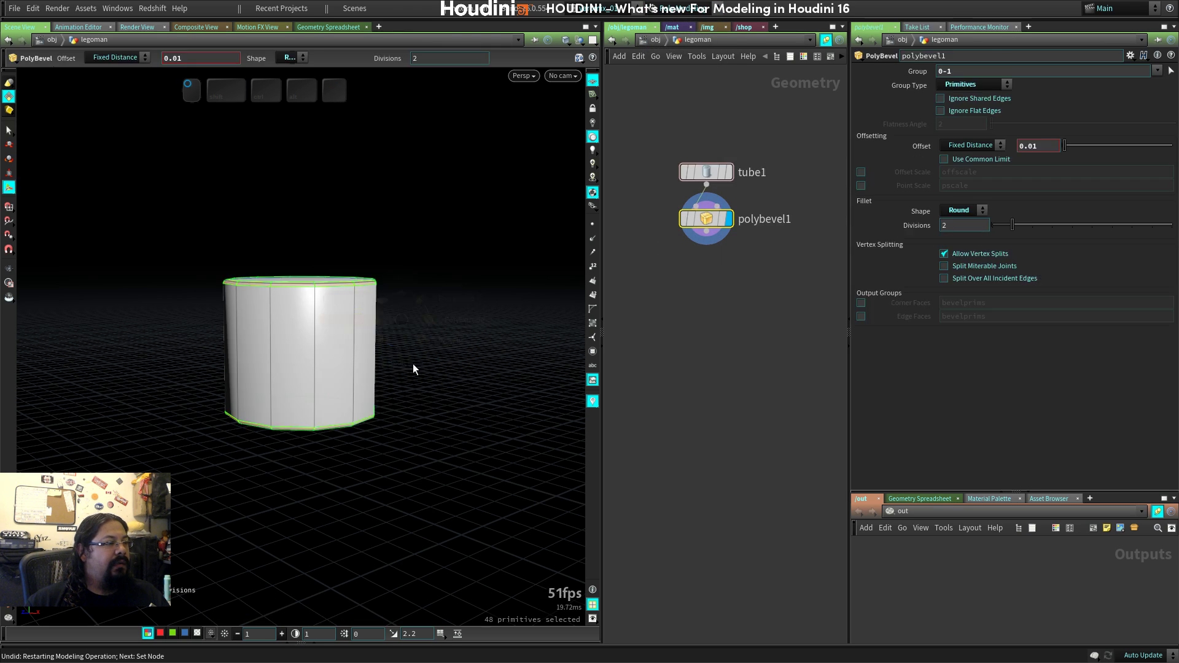
left_click_drag(413, 364, 385, 360)
right_click_drag(385, 361, 376, 324)
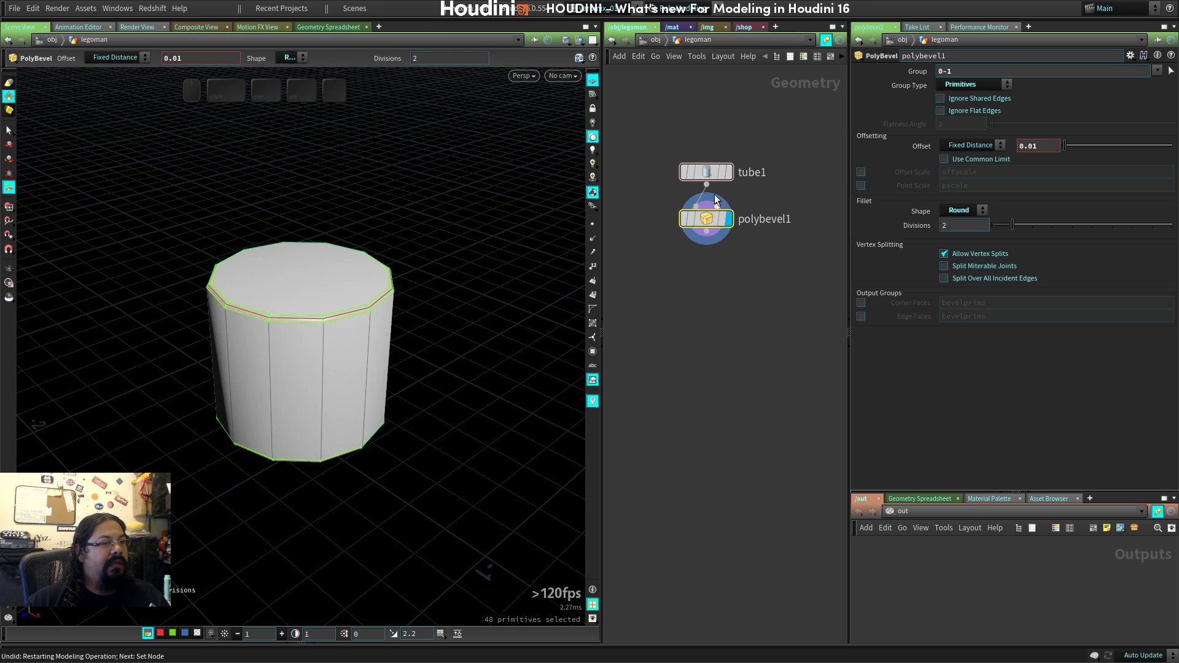
Try raising the head tube's column count to 43.
left_click(707, 175)
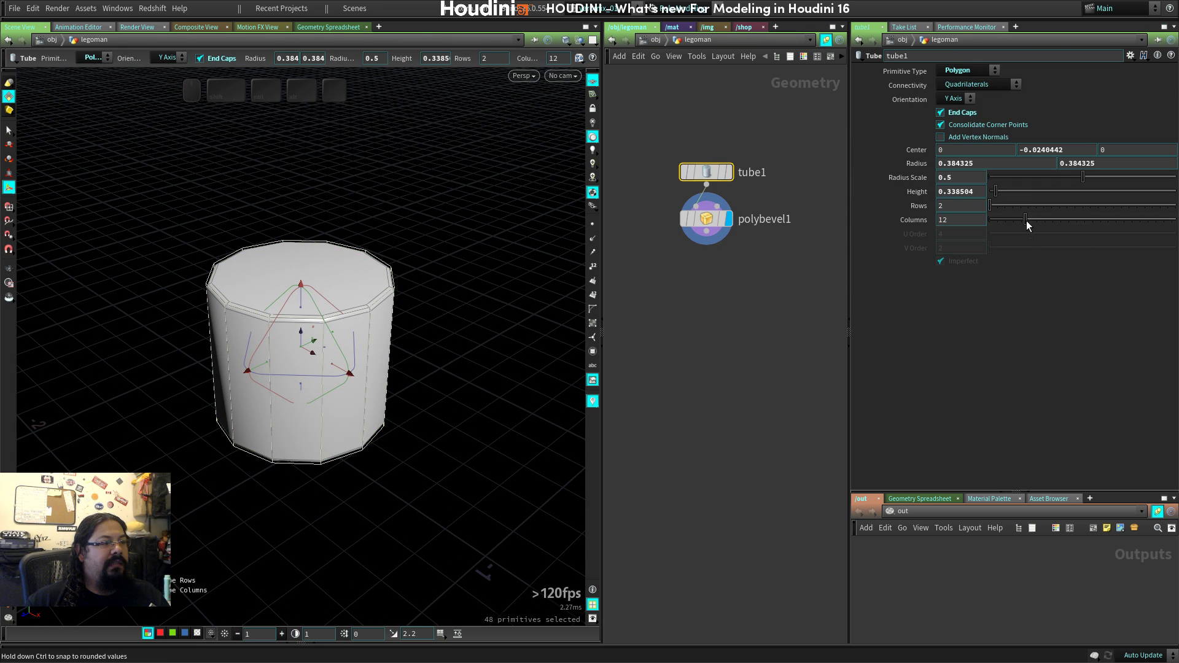
left_click_drag(1026, 220, 1148, 235)
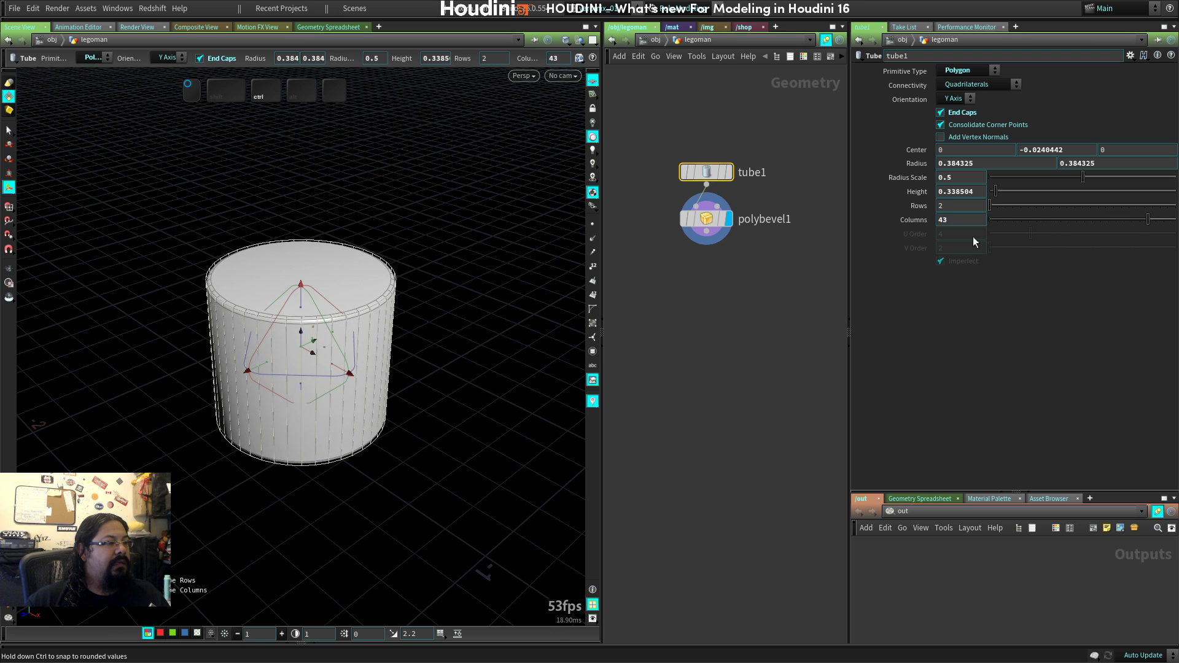
key("ctrl+z")
left_click(562, 76)
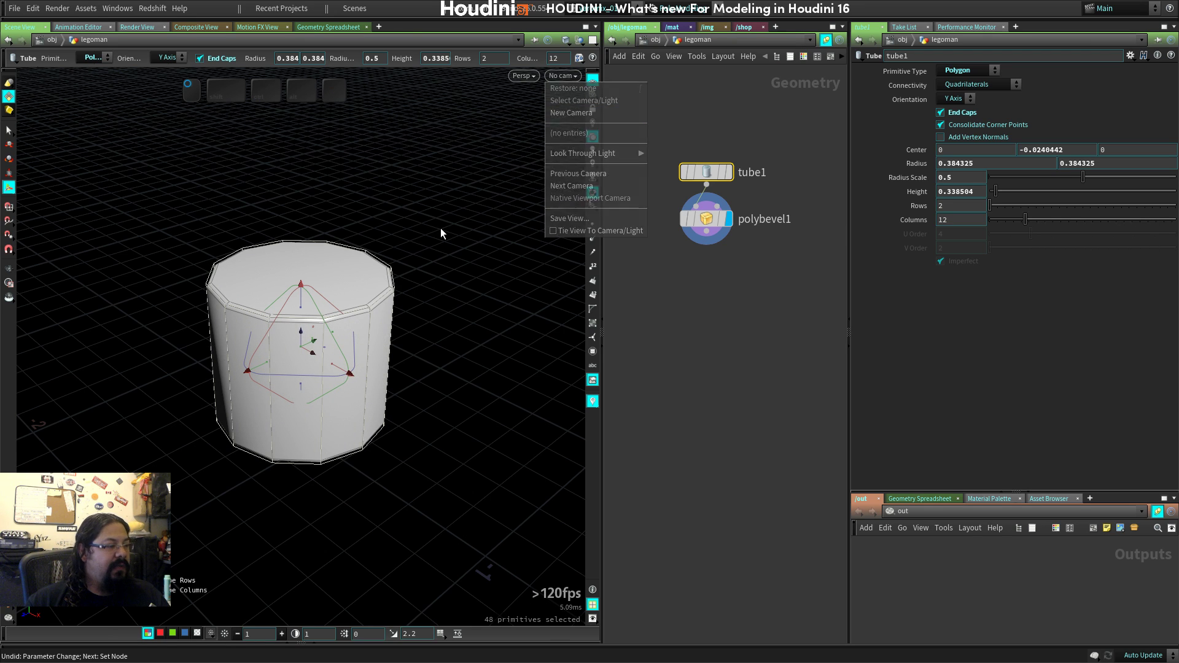
Against the side blueprint in wireframe, set the PolyBevel's offset to 0.05 and its divisions to 6.
key("space+4")
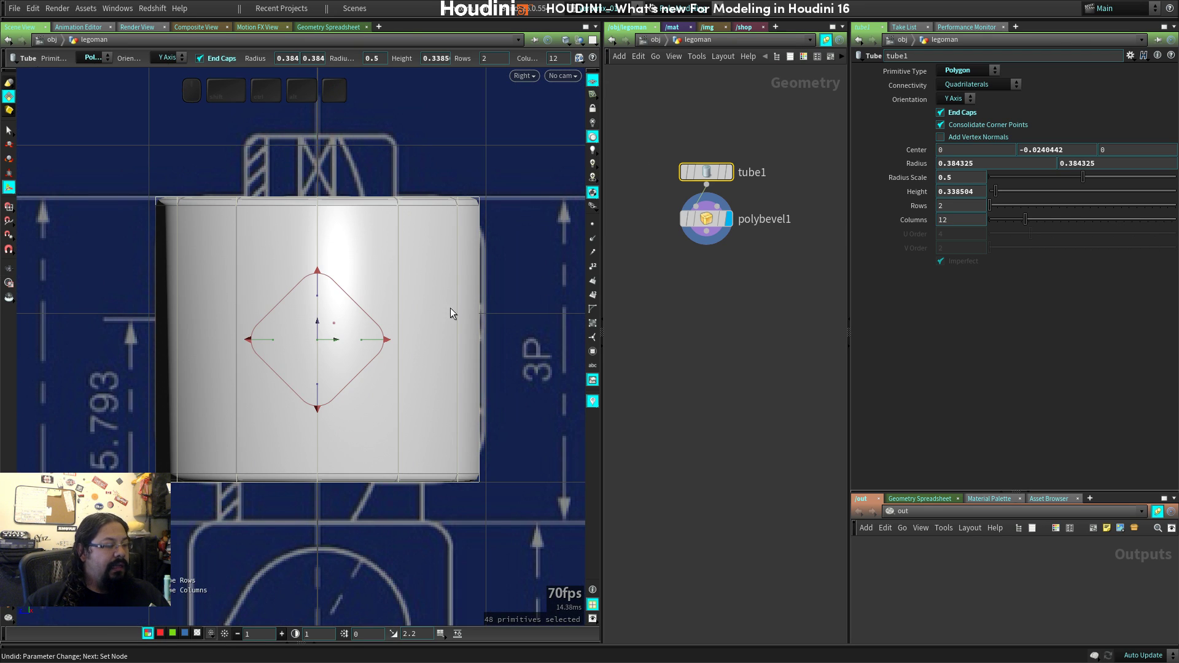
key("w")
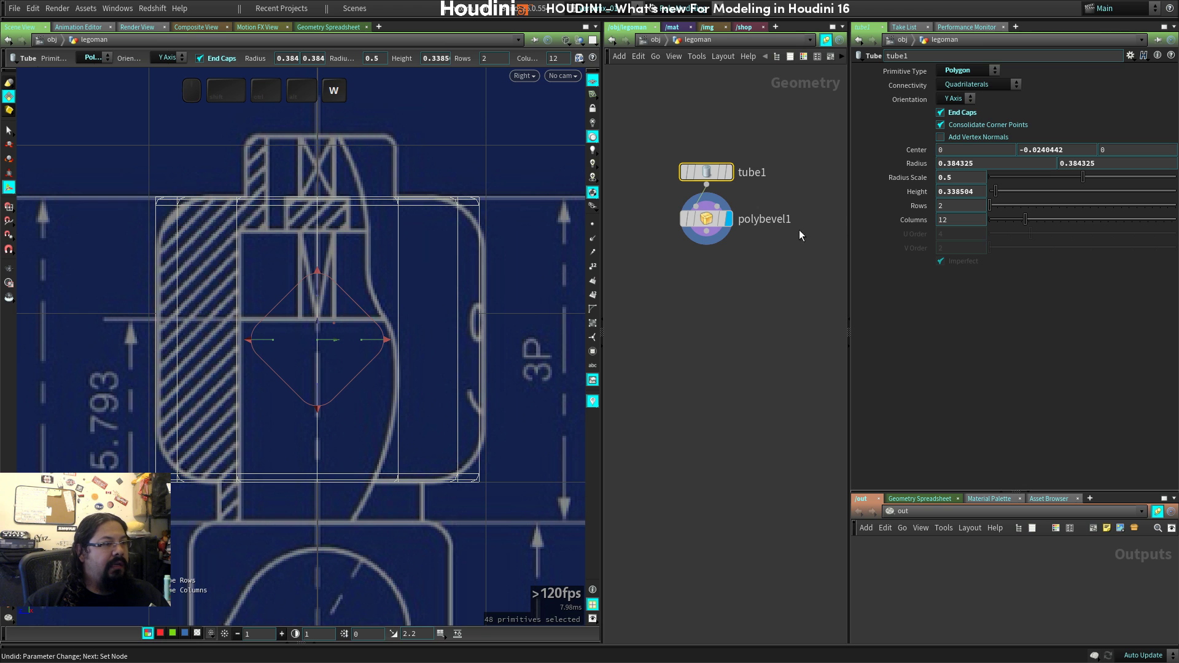
left_click(705, 225)
middle_click_drag(1046, 149, 1002, 172)
left_click_drag(1012, 226, 1084, 225)
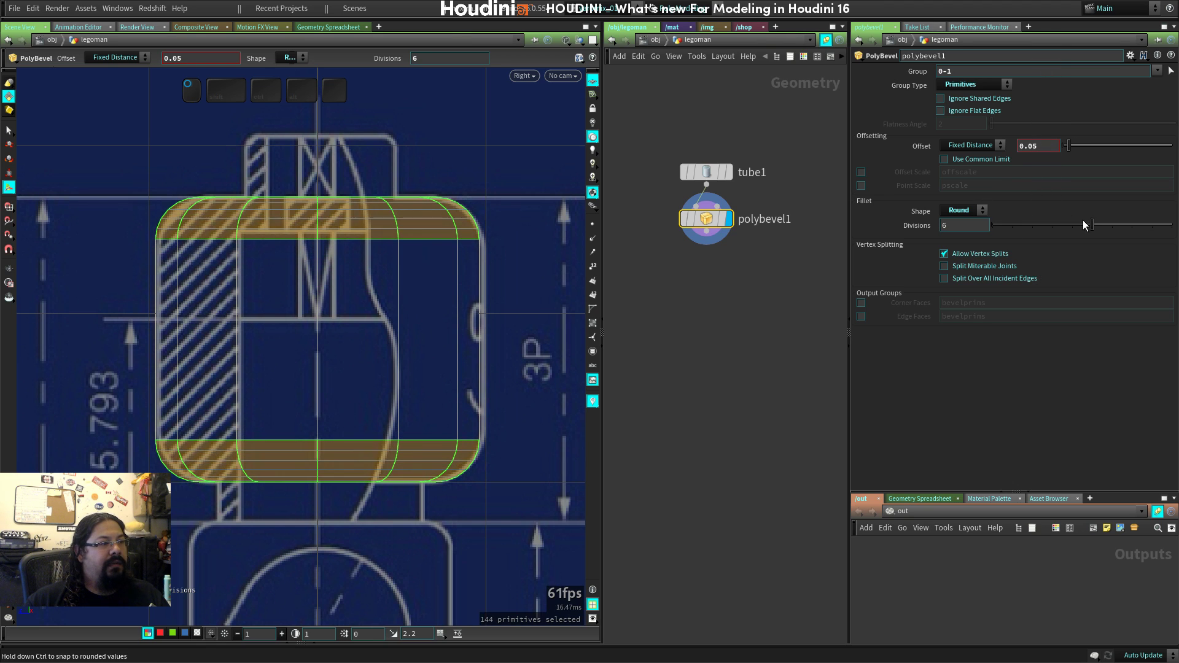
Set the head tube's columns to 24 and reselect the PolyBevel node.
left_click(707, 172)
left_click_drag(1023, 217, 1075, 223)
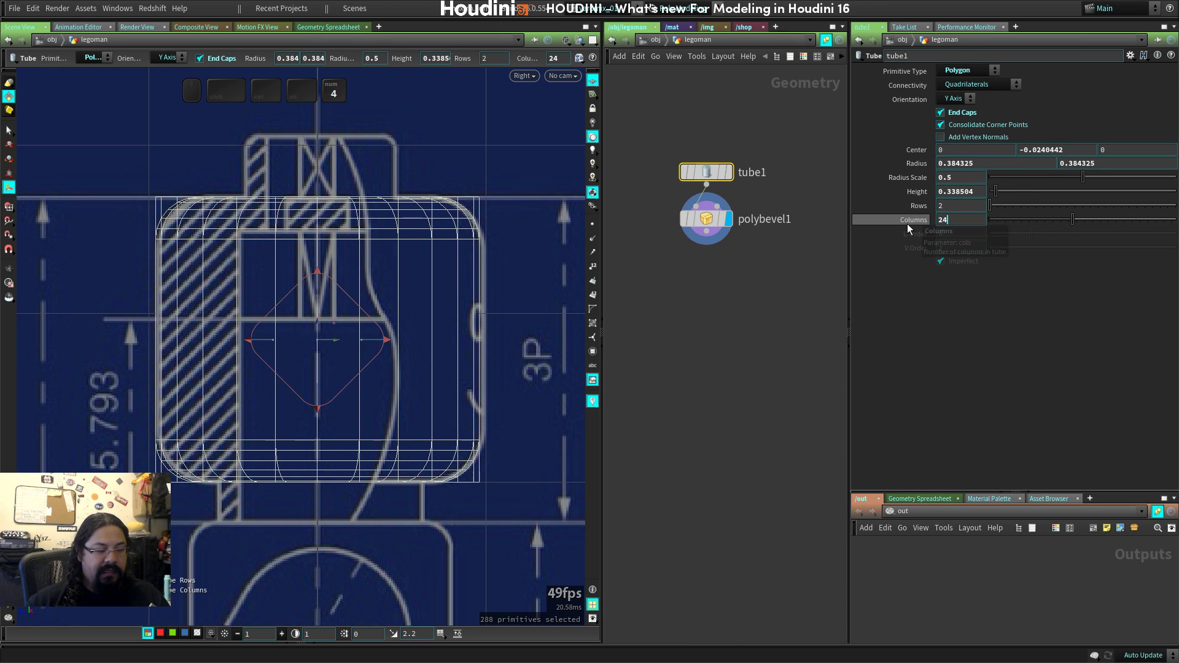
key("space+1")
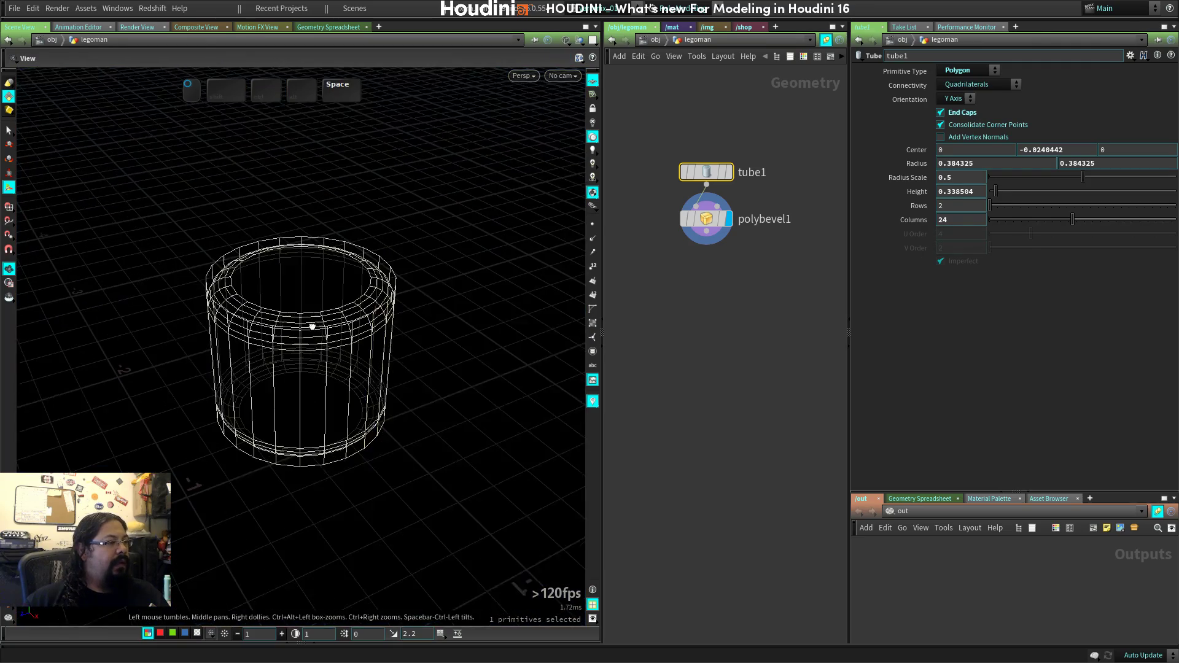
left_click_drag(238, 345, 264, 335)
left_click(713, 219)
left_click_drag(440, 342, 382, 315)
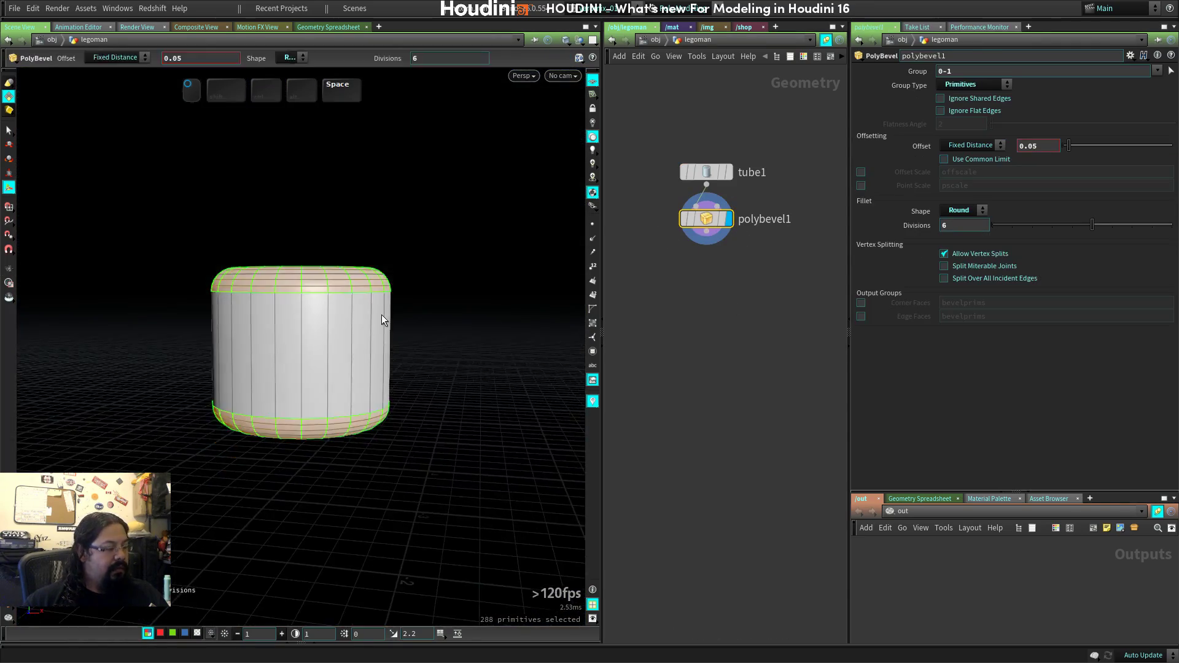
Compare the bevelled head with the front blueprint in wireframe and shaded display, and examine its rims in perspective.
key("space+1")
key("space+3")
key("space+2")
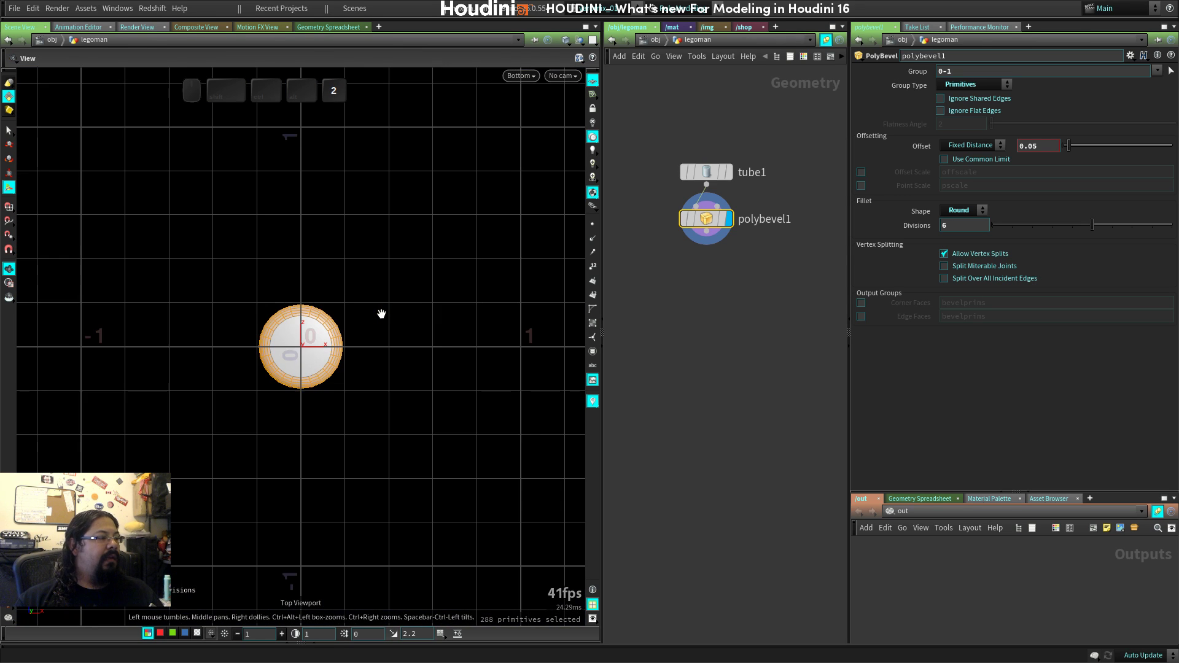
key("space+3")
middle_click_drag(248, 322, 500, 260)
right_click_drag(500, 260, 487, 303)
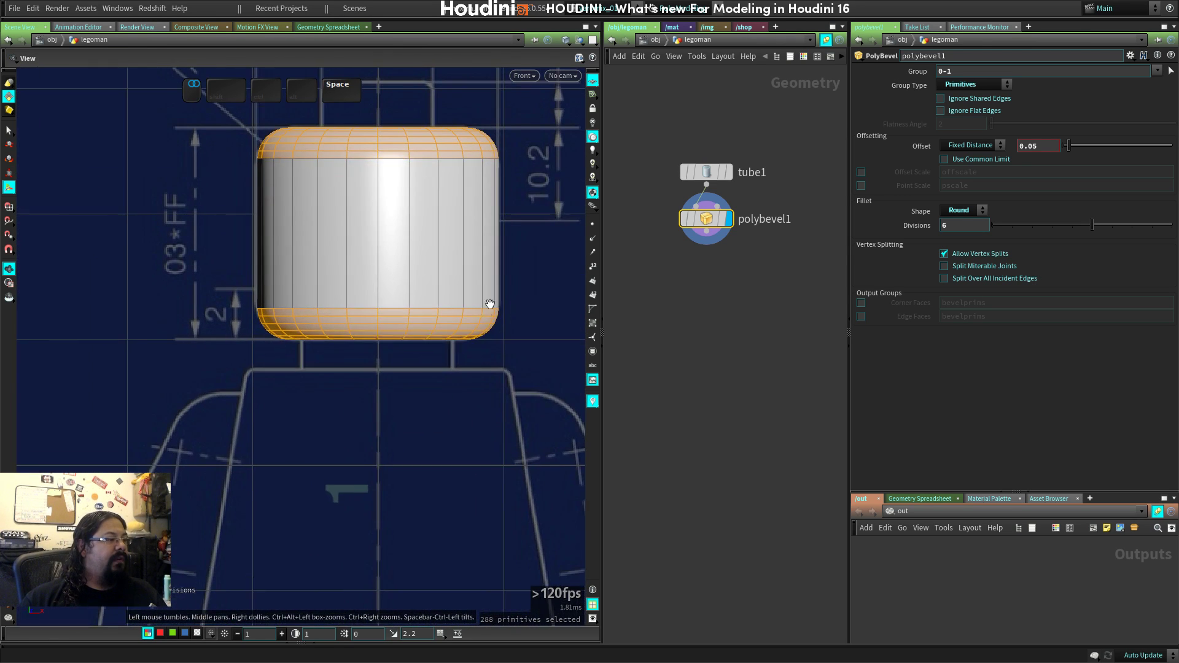
middle_click_drag(487, 303, 392, 410)
key("w")
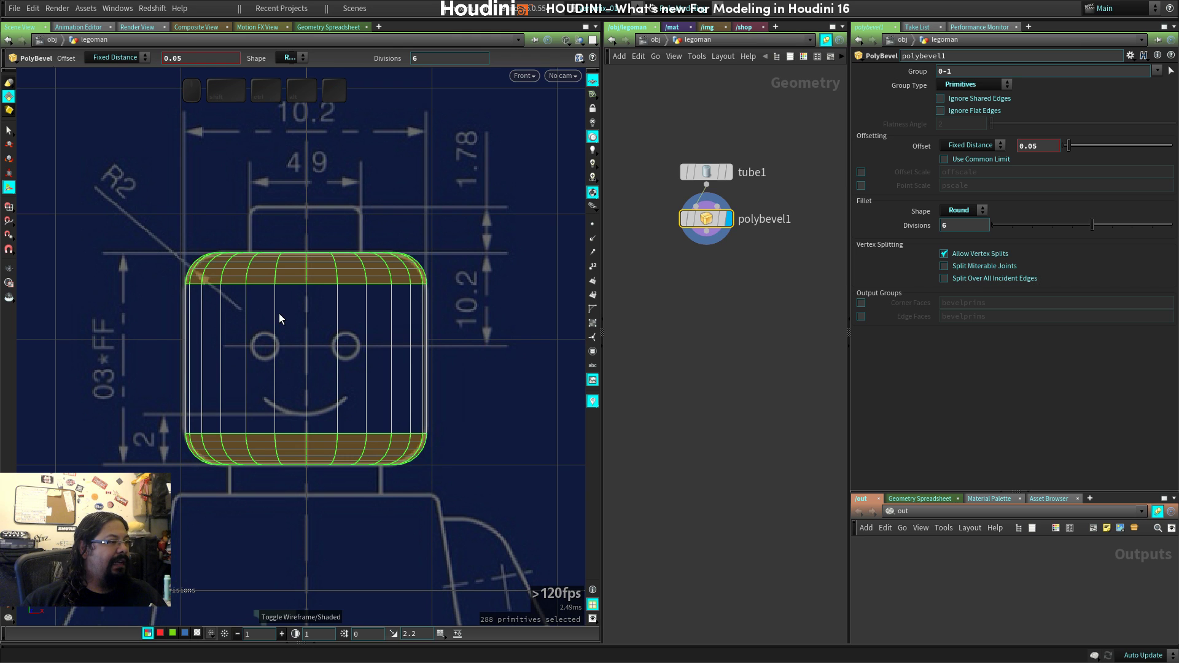
key("w")
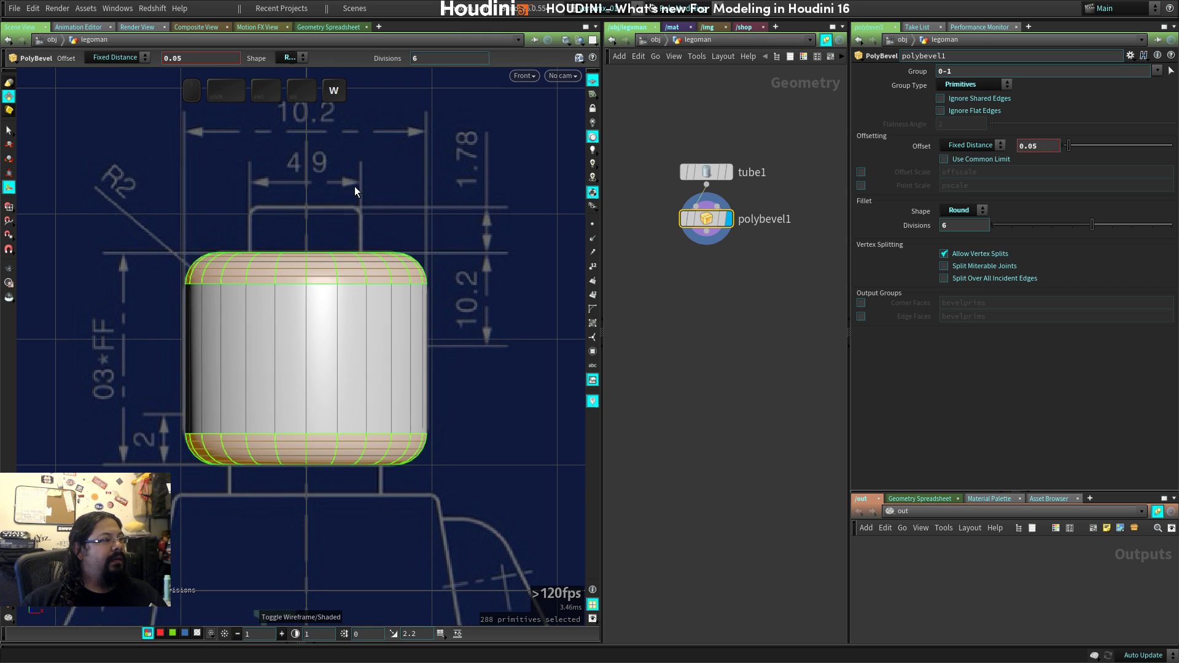
key("space+1")
mouse_move(323, 242)
left_mouse_down()
mouse_move(321, 313)
mouse_move(344, 335)
left_mouse_up()
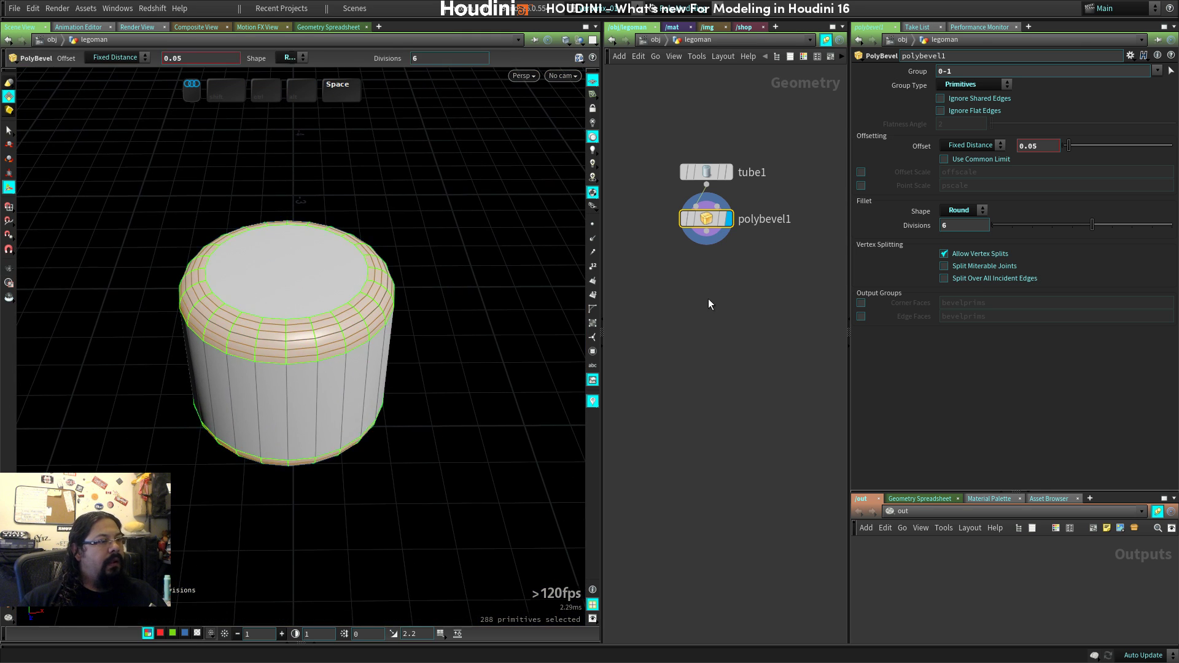
middle_click_drag(712, 295, 631, 341)
middle_click_drag(672, 295, 719, 308)
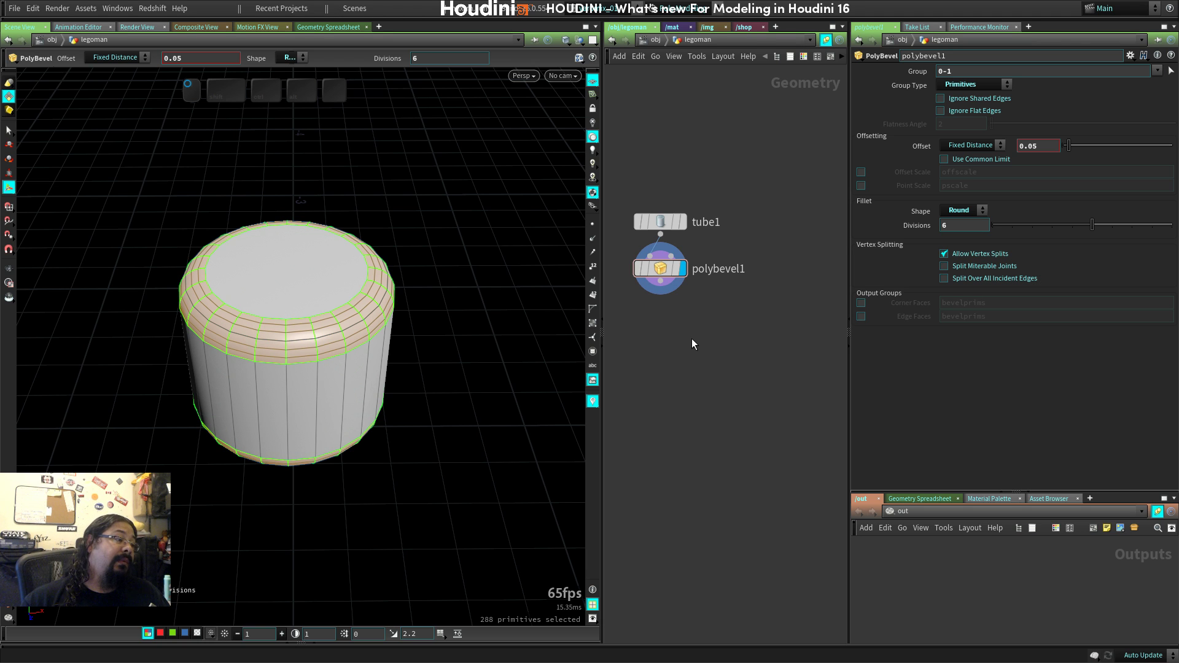
key("space")
left_click_drag(539, 350, 439, 358)
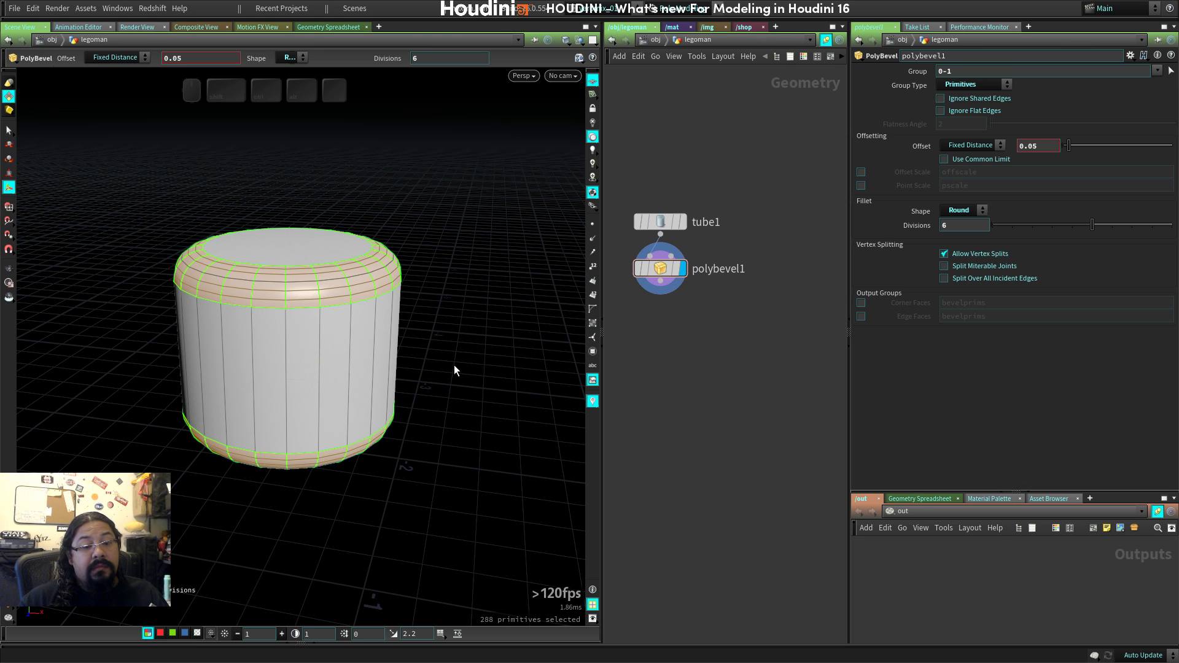
Switch the radial menu set back to Modeling and create a second tube for the stud on the head.
key("s")
key("Tab")
left_click(436, 305)
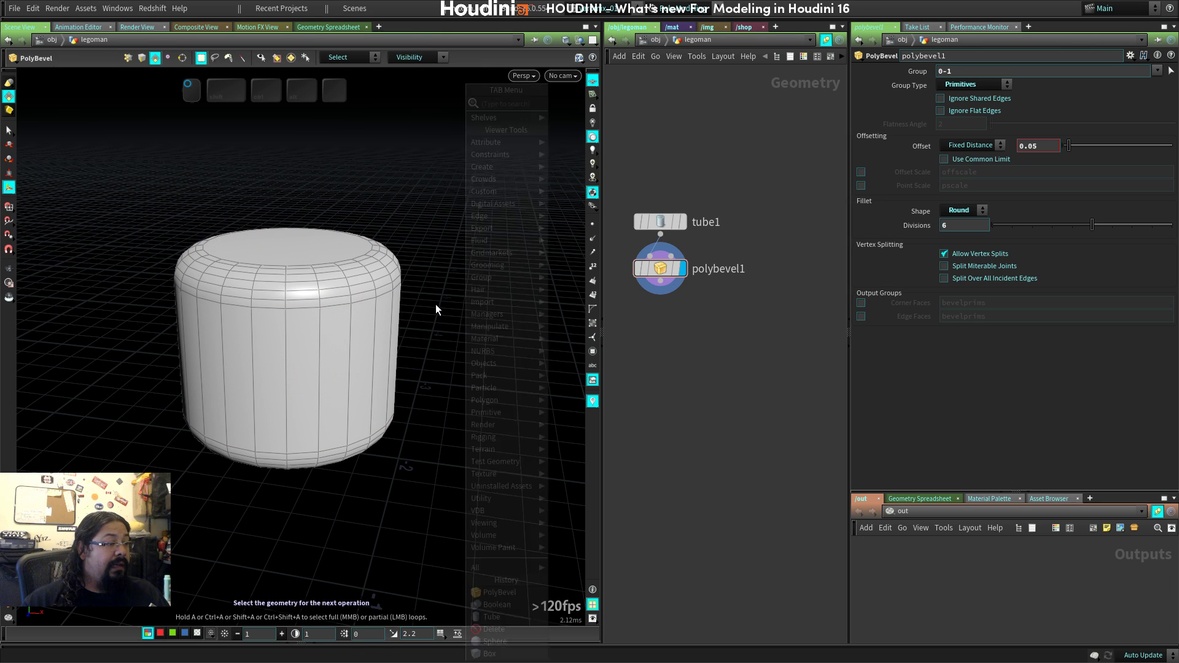
key("c")
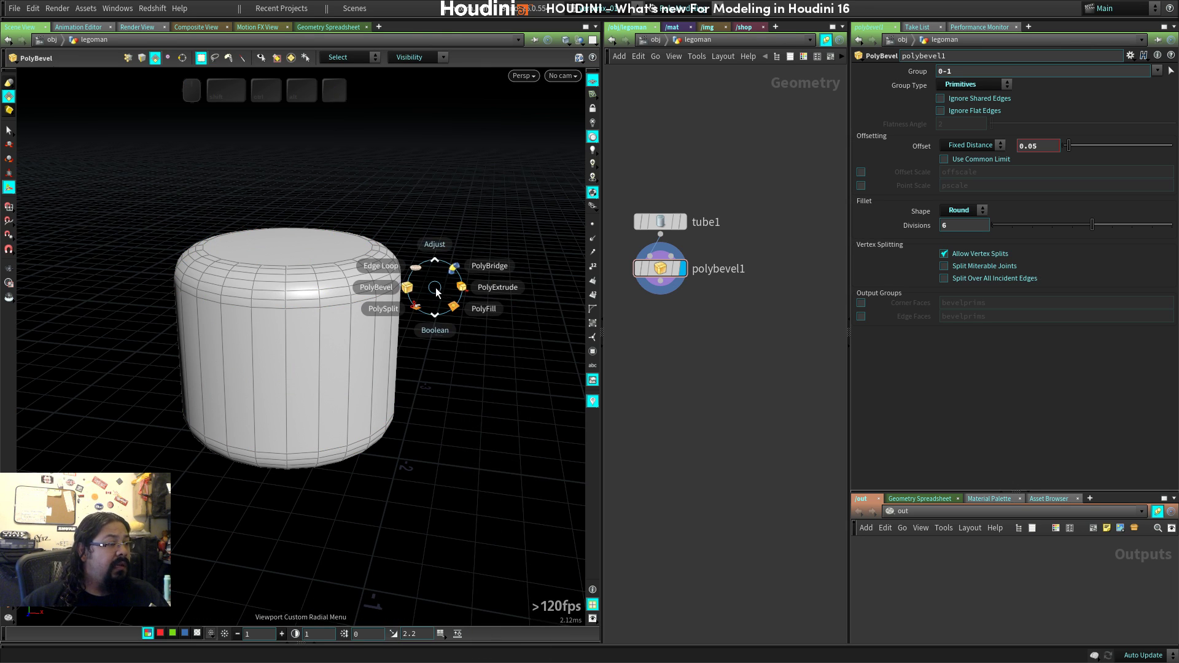
left_click(674, 8)
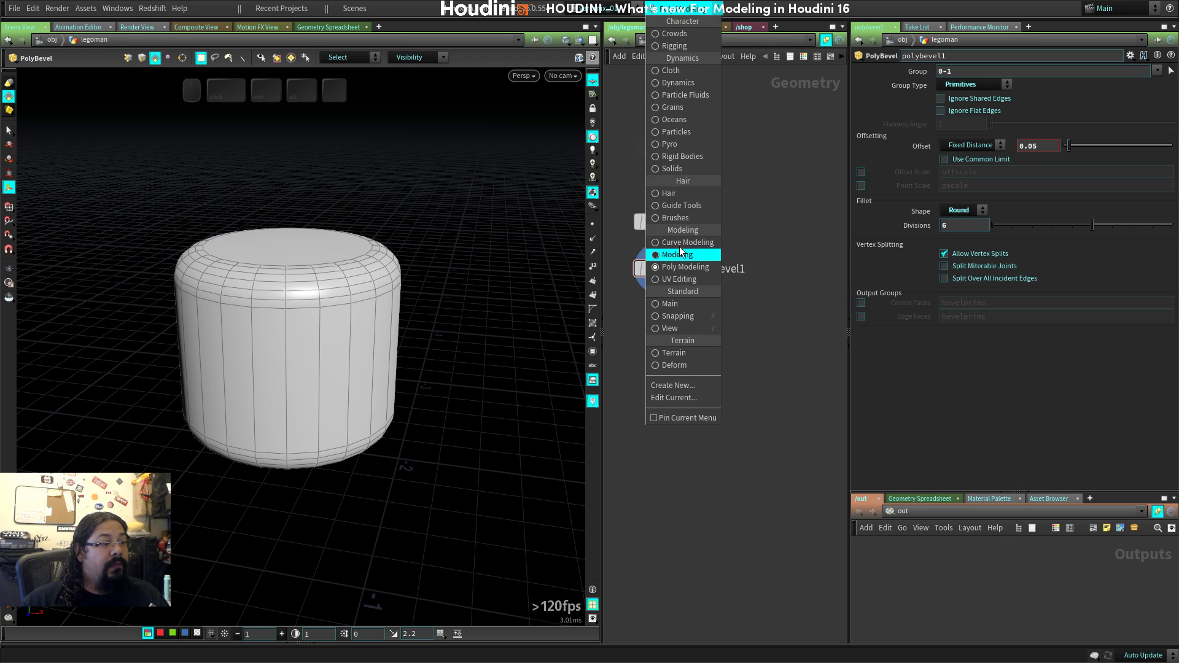
left_click(685, 254)
key("c")
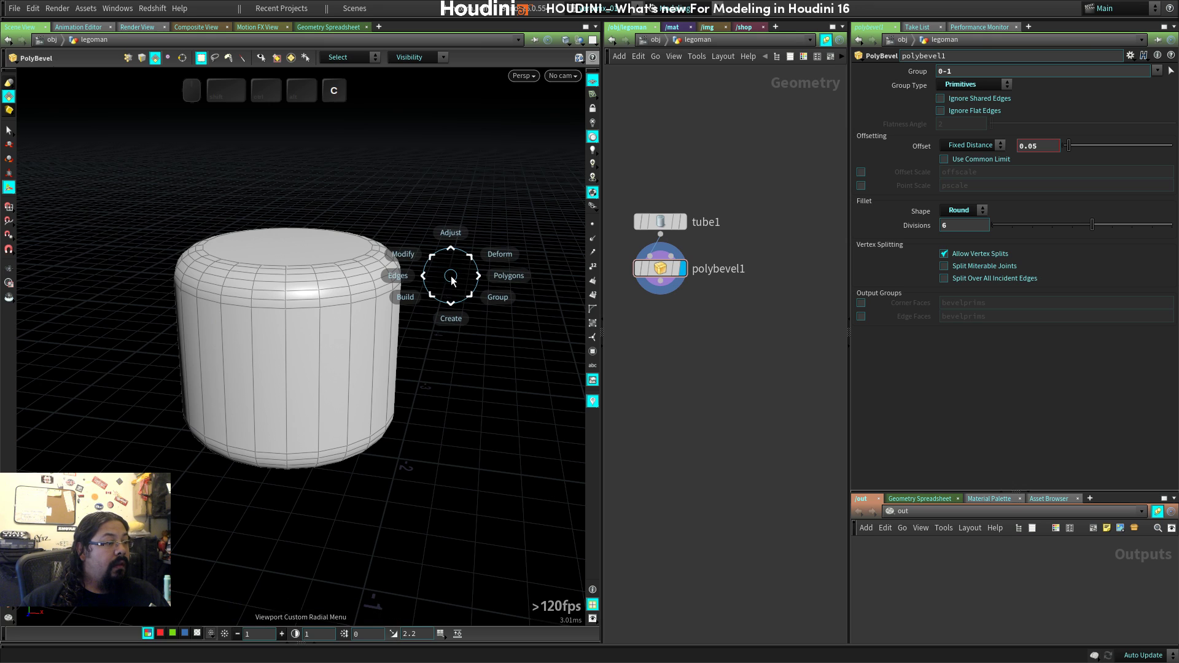
left_click(451, 318)
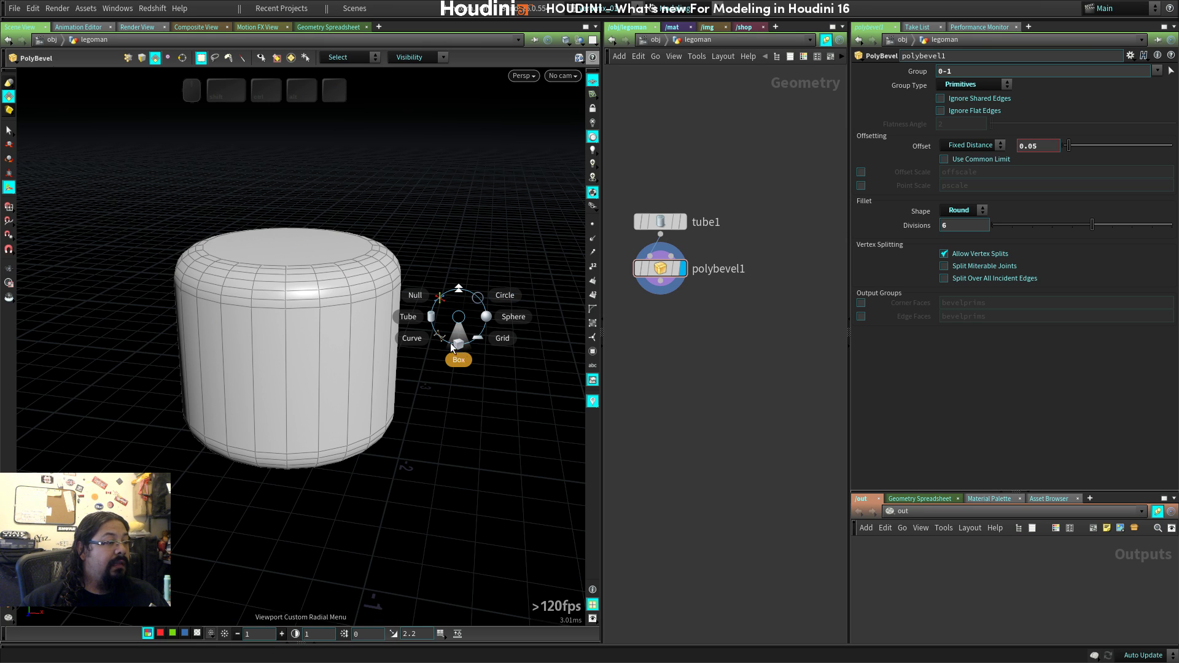
left_click(424, 317)
left_click(356, 321)
In the front view, move the new tube up over the head to a center Y of about 0.28, undoing the extra move.
key("space")
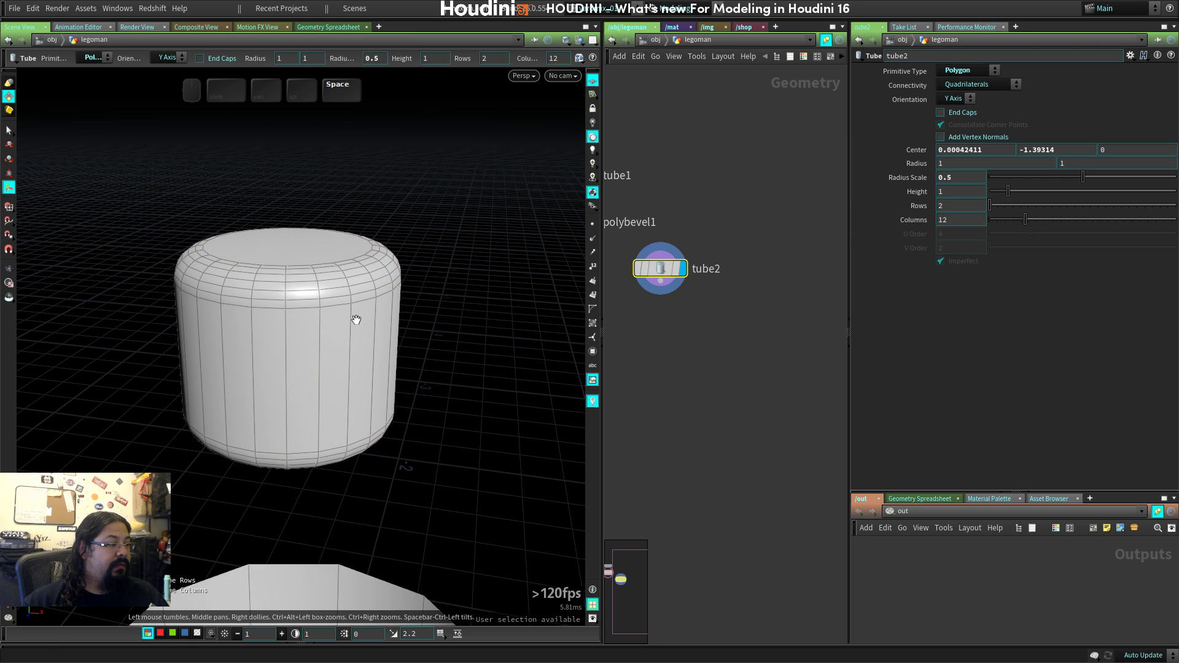
key("space+3")
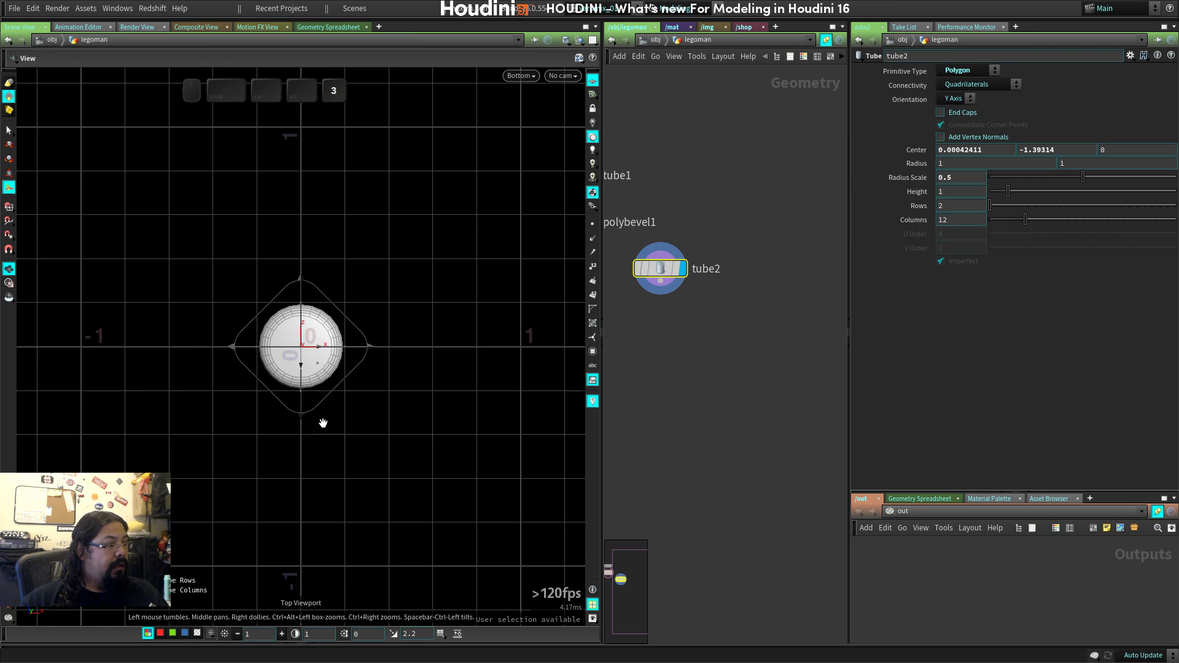
key("space+3")
right_click_drag(453, 477, 358, 485)
middle_click_drag(358, 484, 321, 388)
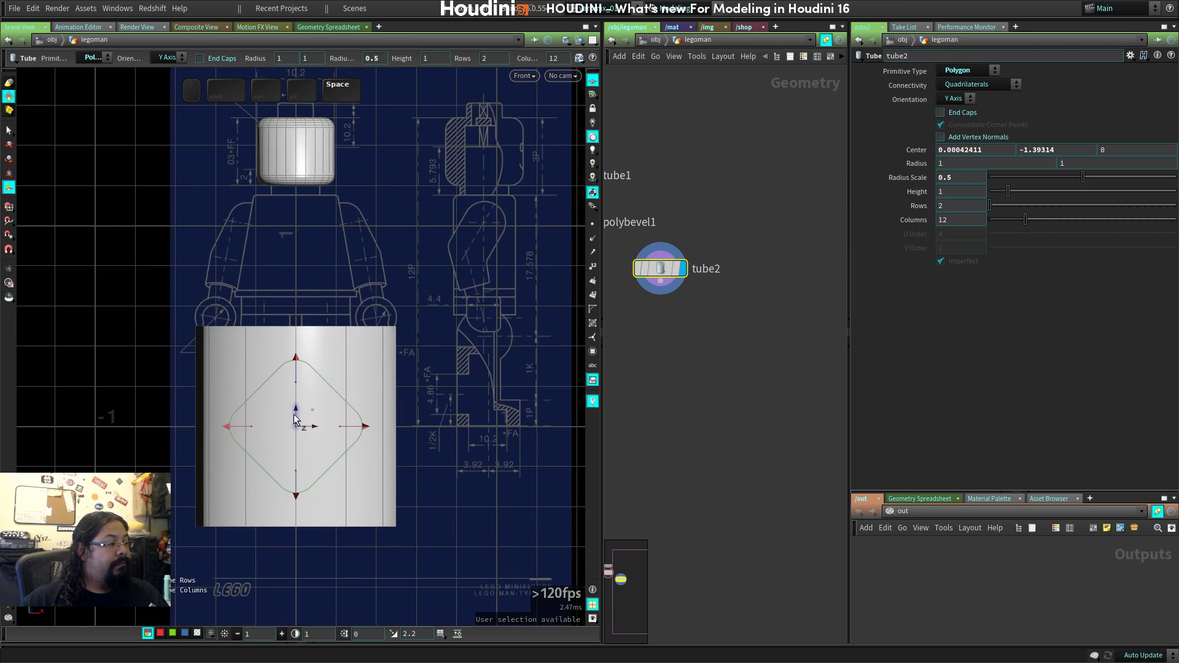
left_click_drag(294, 415, 310, 78)
left_click_drag(296, 134, 346, 407)
key("ctrl+z")
Scale the new tube uniformly to a radius and height of about 0.18, matching the width of the blueprint's head stud.
key("space")
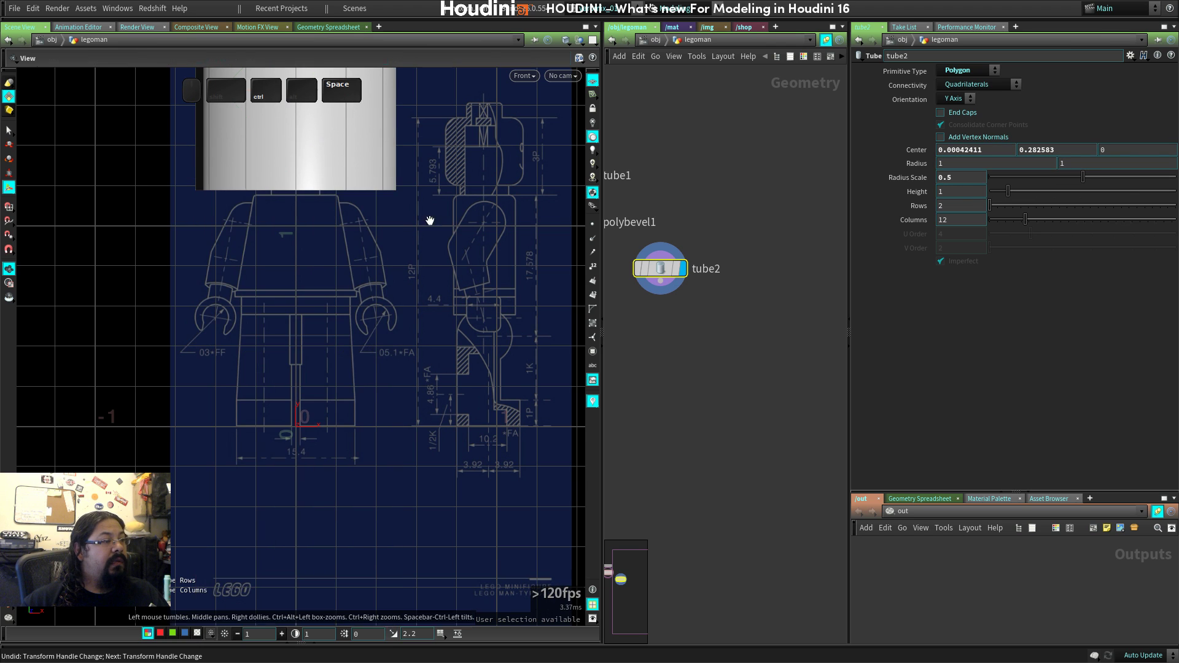
right_click_drag(430, 221, 353, 207)
middle_click_drag(353, 206, 409, 454)
right_click_drag(424, 369, 531, 426)
middle_click_drag(532, 426, 405, 245)
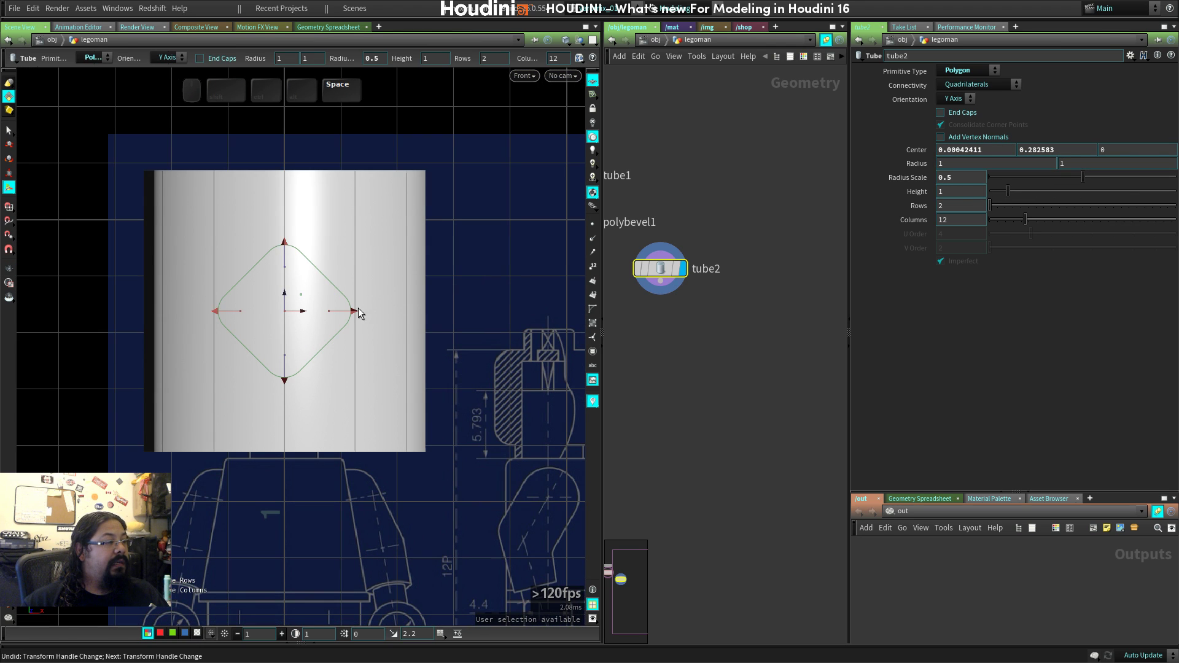
left_click_drag(355, 310, 297, 312)
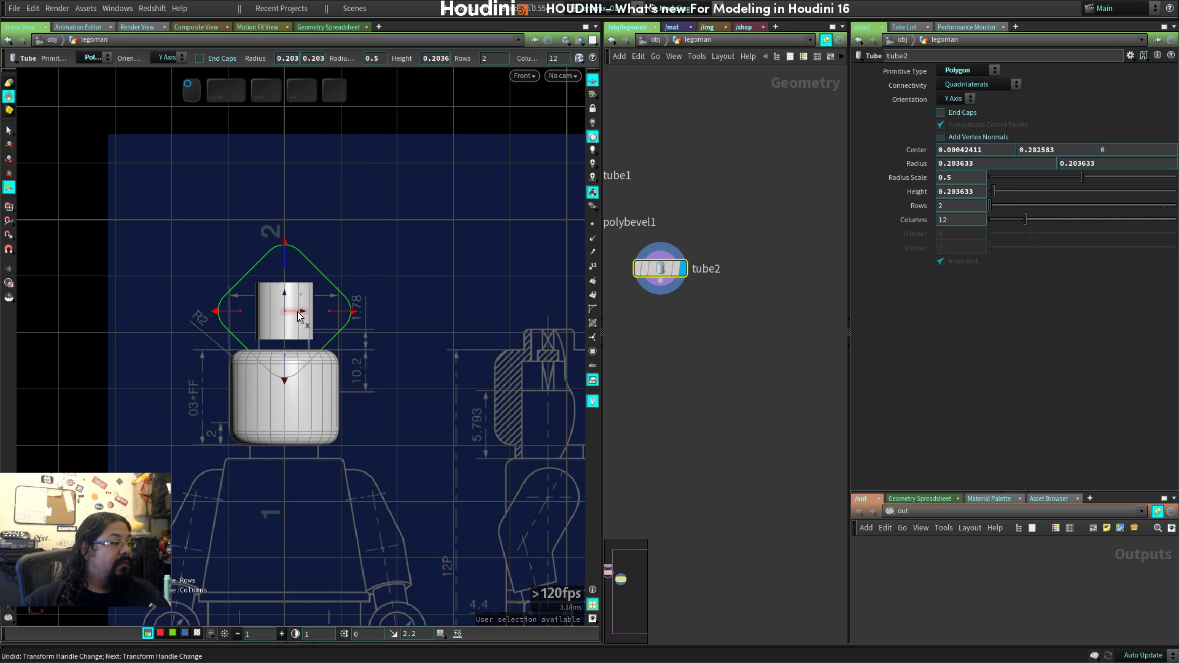
right_click_drag(316, 315, 482, 369)
right_click_drag(347, 307, 430, 344)
middle_click_drag(359, 276, 414, 360)
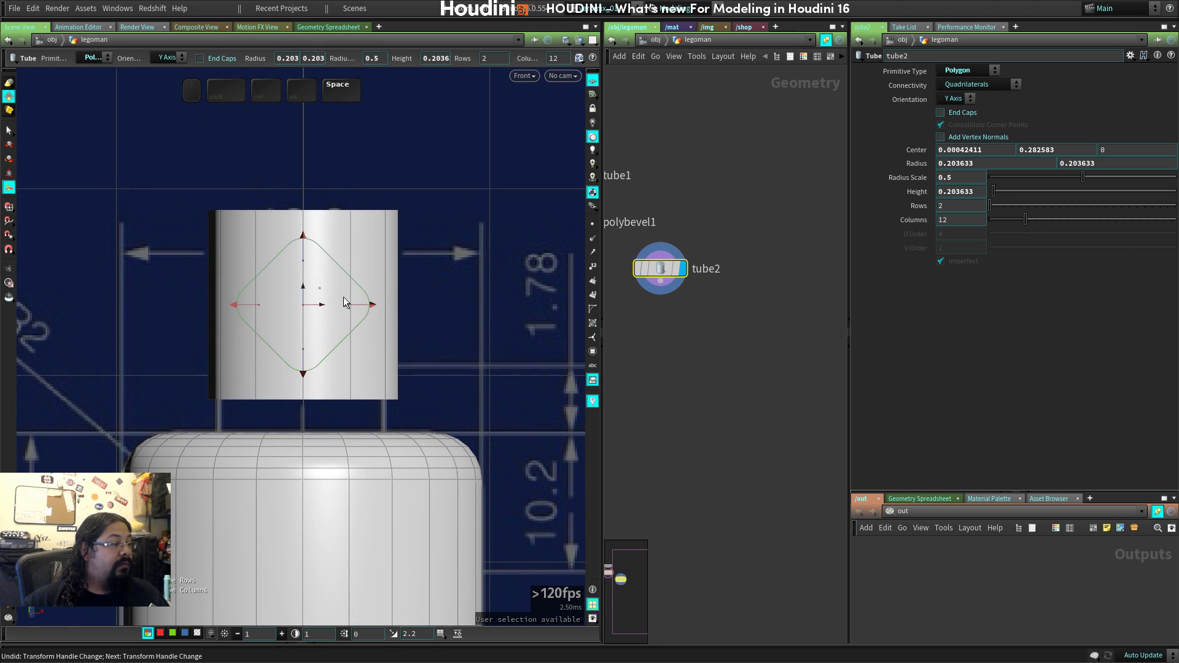
left_click_drag(376, 307, 371, 310)
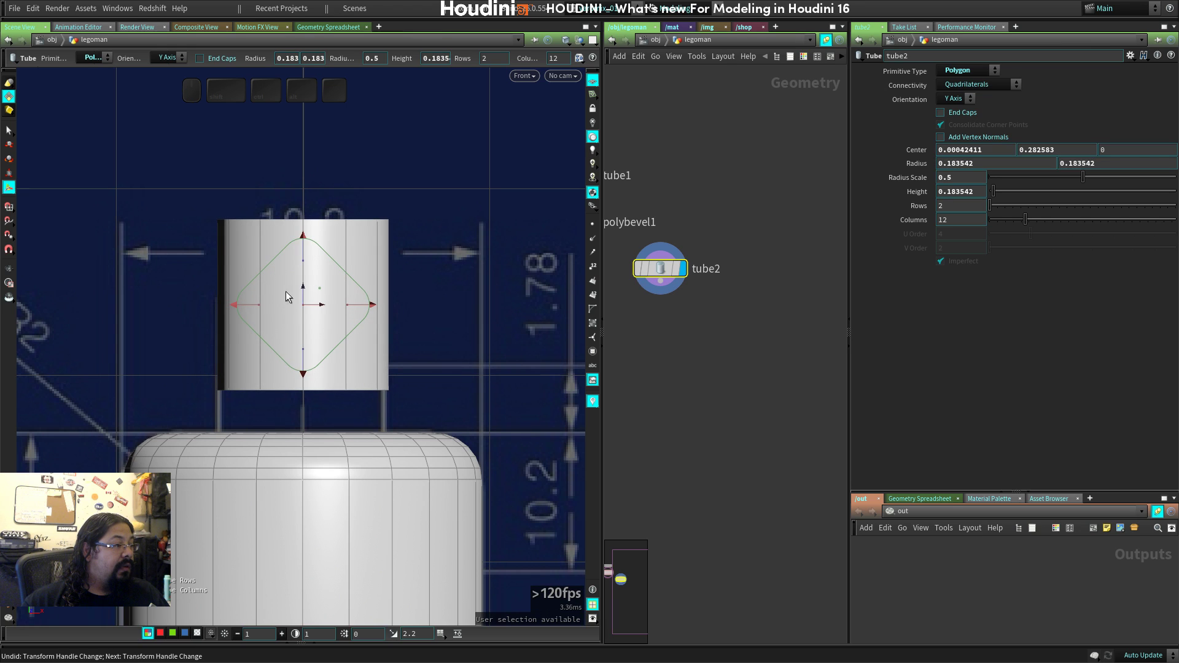
Lower the stud tube onto the head to a center Y of about 0.127, aligning its top with the blueprint's stud outline.
left_click_drag(289, 298, 292, 430)
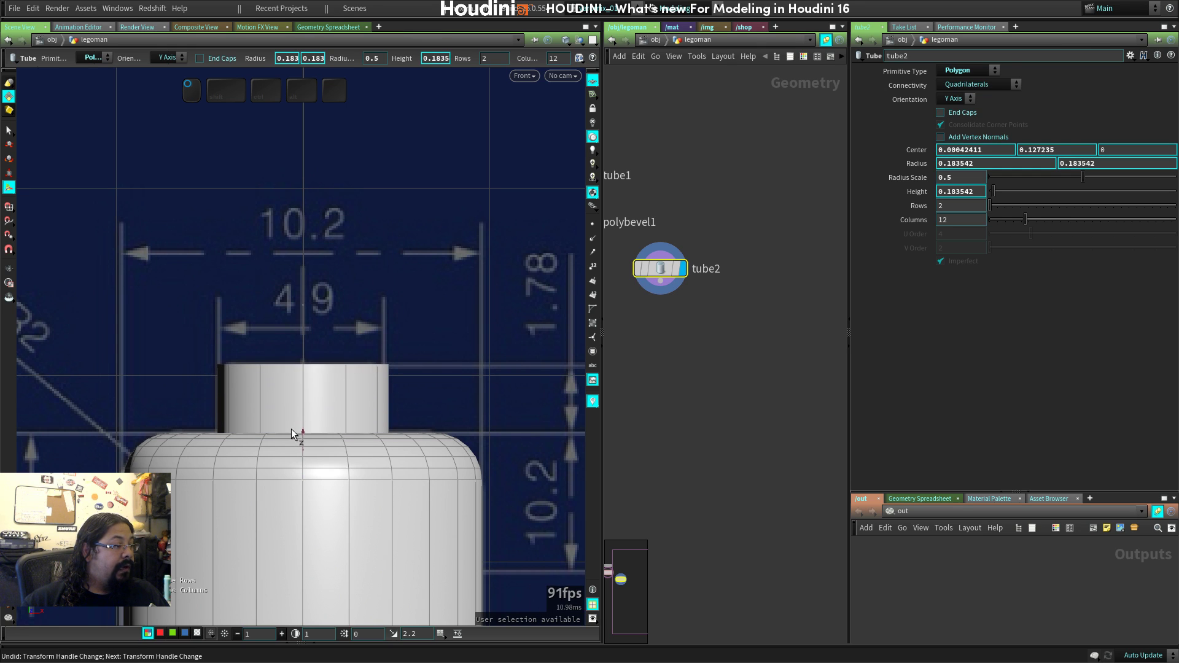
middle_click_drag(418, 374, 399, 284)
key("shift+w")
mouse_move(362, 316)
right_mouse_down()
mouse_move(279, 360)
mouse_move(321, 329)
mouse_move(310, 313)
right_mouse_up()
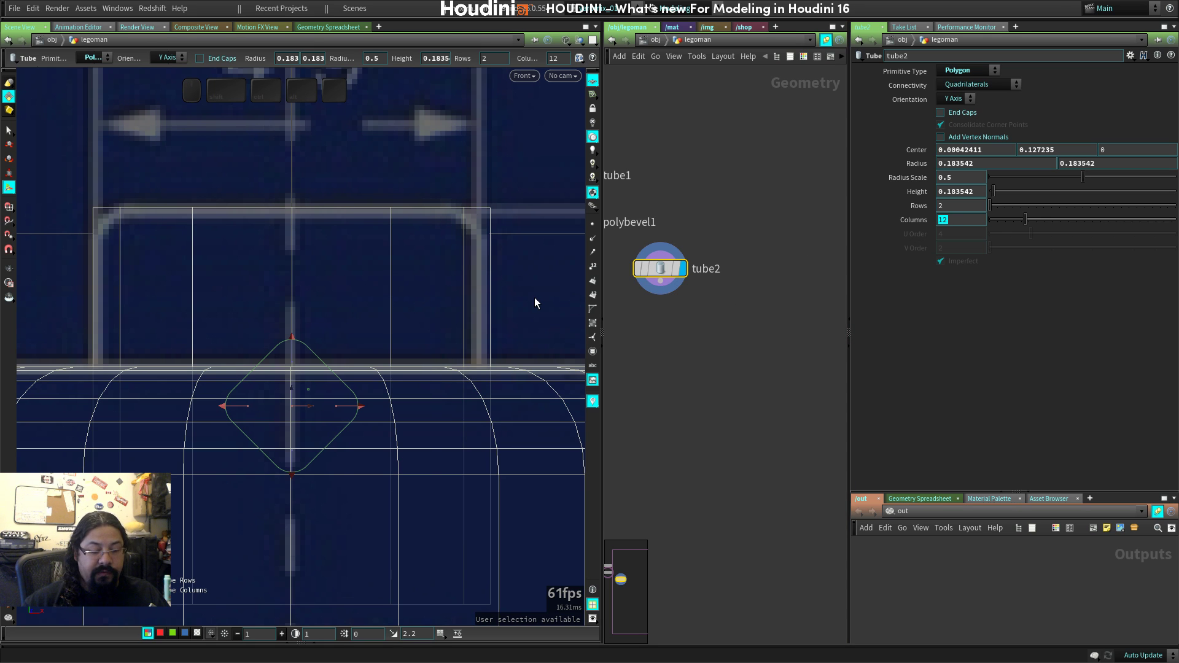
Set the stud tube to 24 columns and turn on its end caps.
type("24")
key("Return")
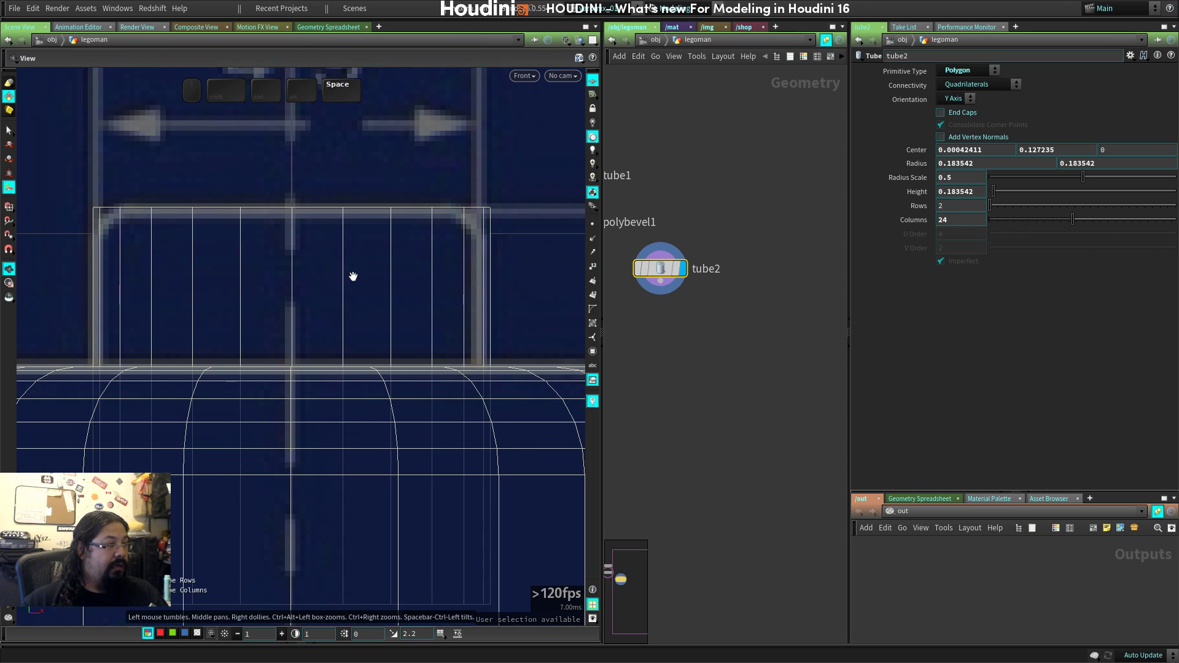
key("space+1")
key("shift+w")
left_click_drag(339, 248, 375, 276)
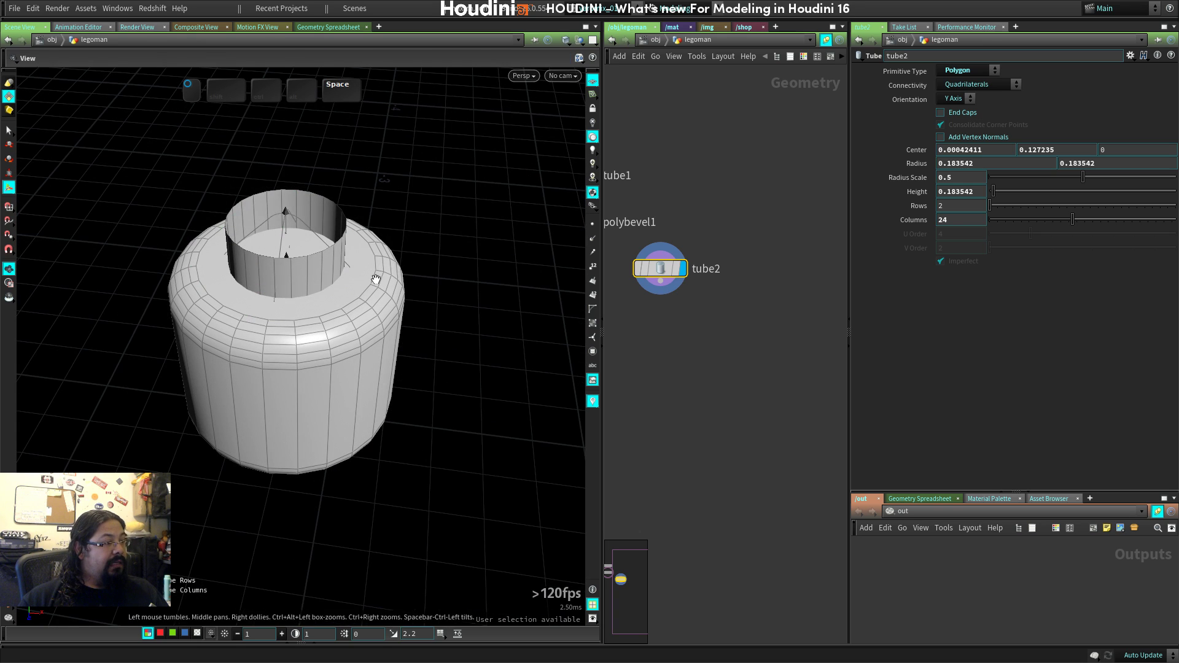
left_click(950, 113)
Bevel the stud's top cap with PolyBevel, using an offset of 0.015 and 6 divisions.
key("s")
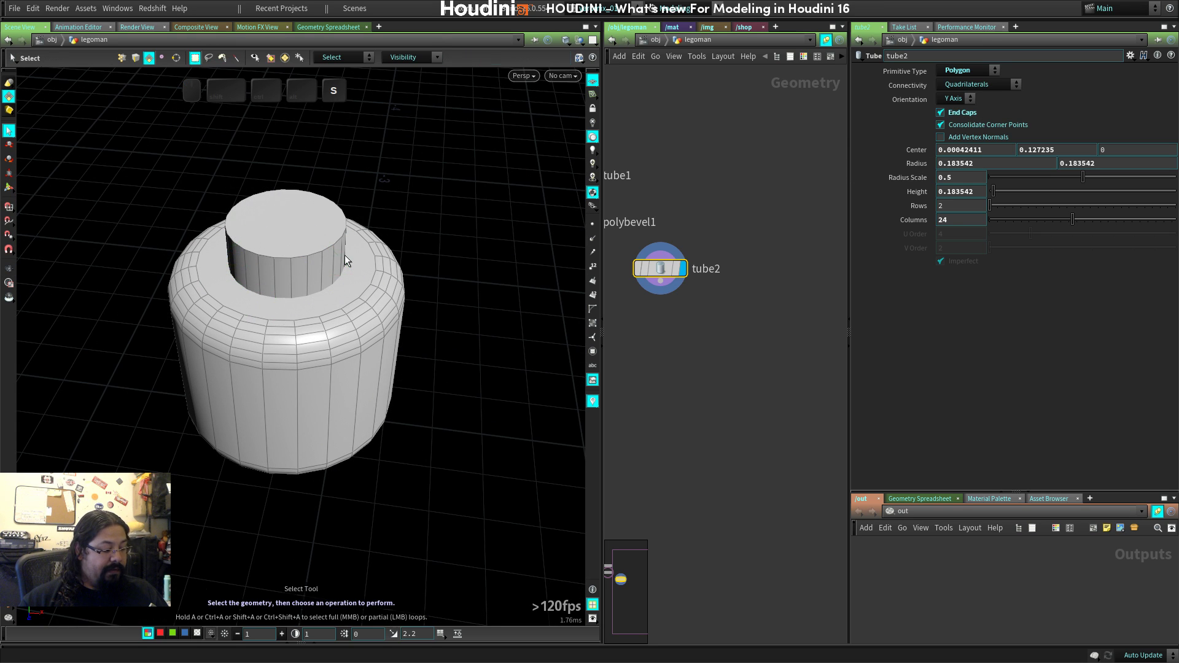
left_click(302, 223)
key("Tab")
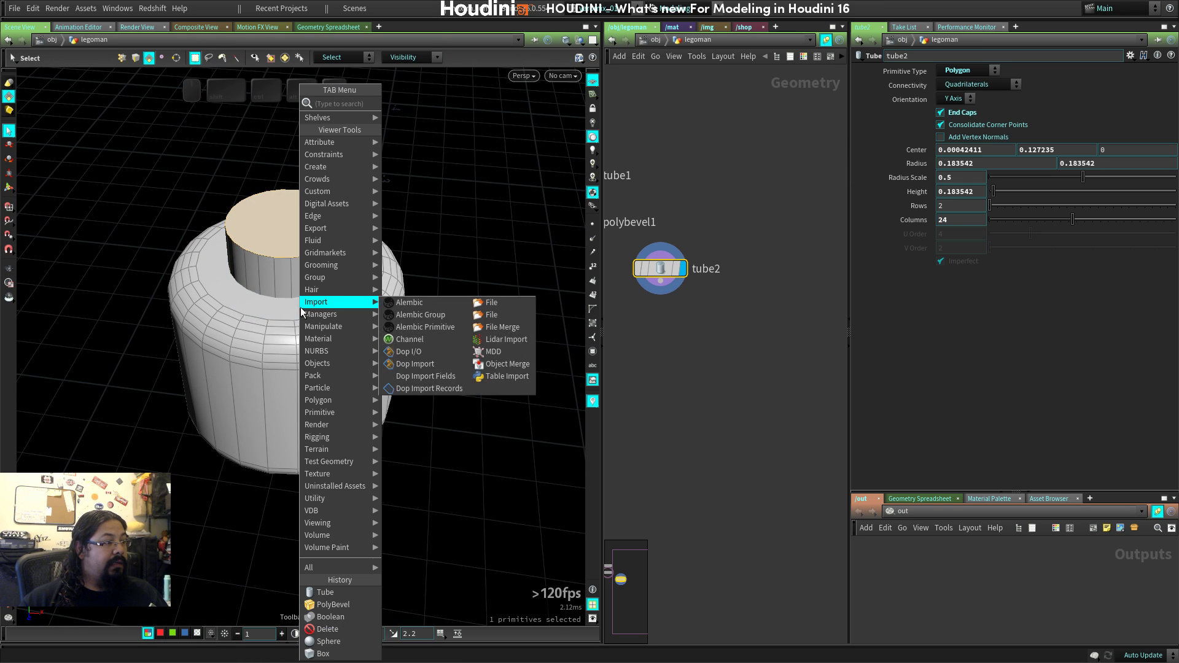
left_click(351, 608)
key("space+3")
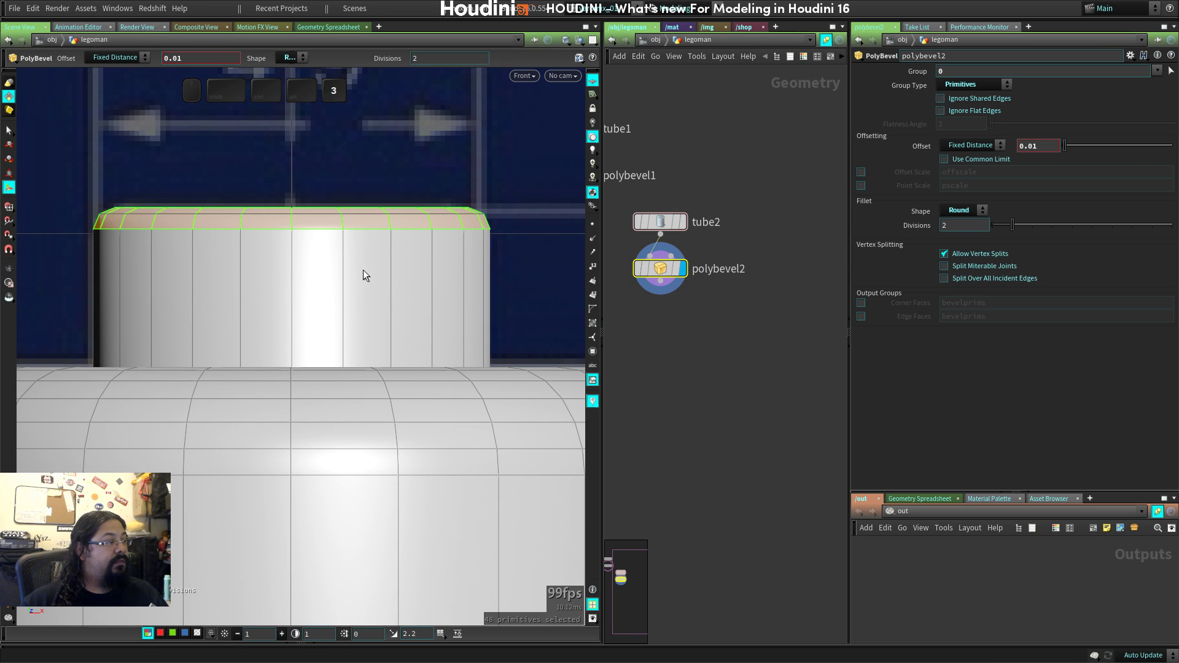
key("w")
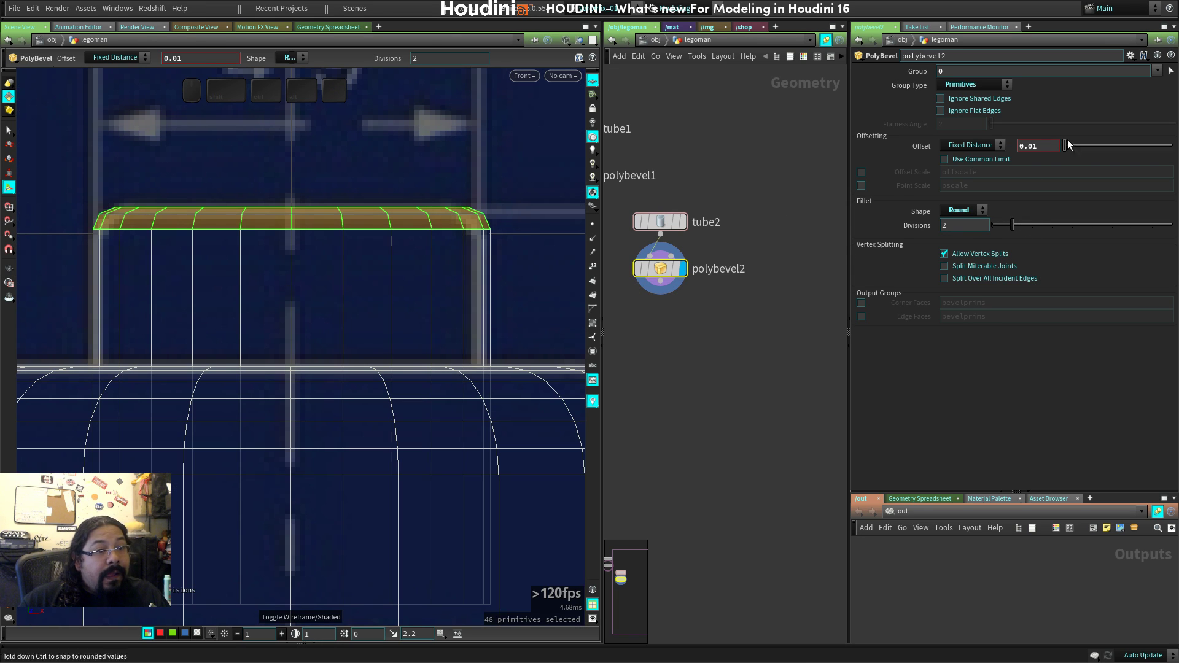
middle_click_drag(1041, 148, 1072, 197)
left_click_drag(1013, 226, 1097, 224)
Examine the bevelled stud shaded in the perspective view and select all of its faces.
key("space+1")
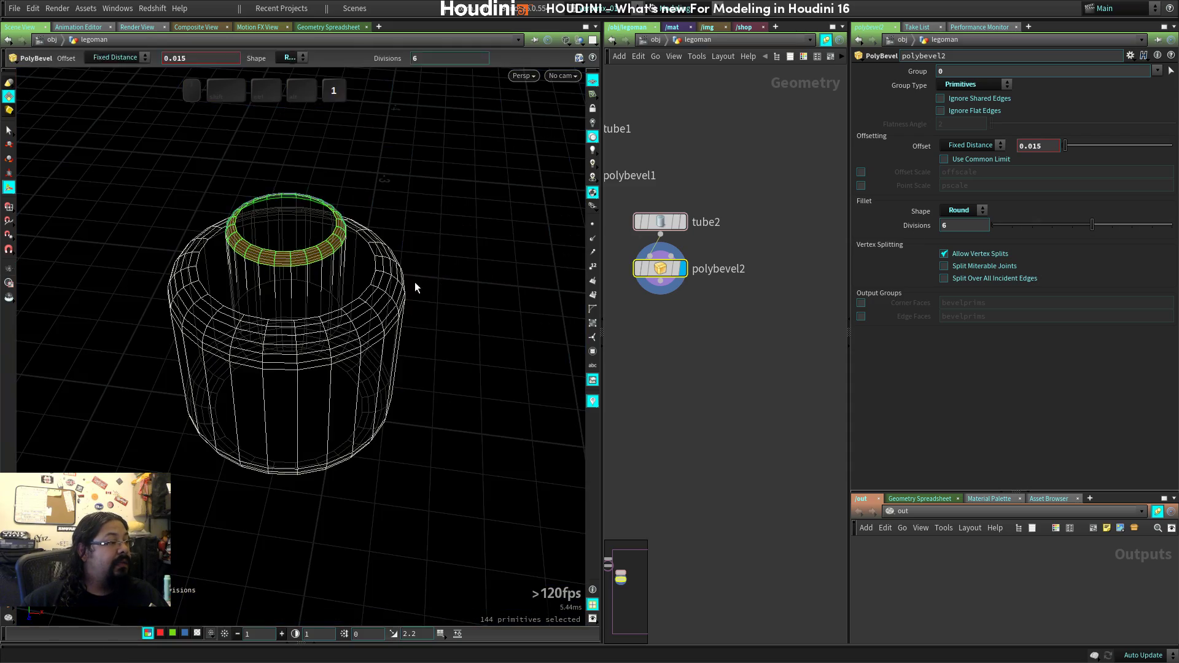
left_click_drag(415, 282, 319, 255)
right_click_drag(318, 255, 439, 269)
left_click_drag(258, 226, 327, 279)
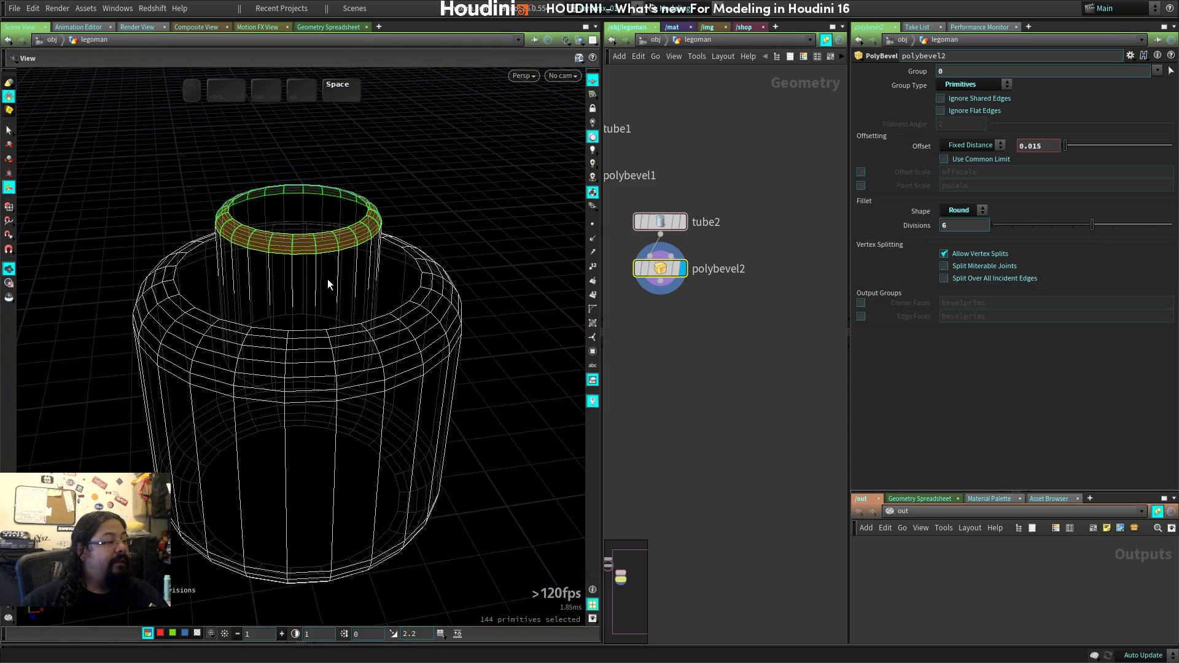
key("w")
mouse_move(256, 289)
left_mouse_down()
mouse_move(369, 308)
mouse_move(279, 299)
left_mouse_up()
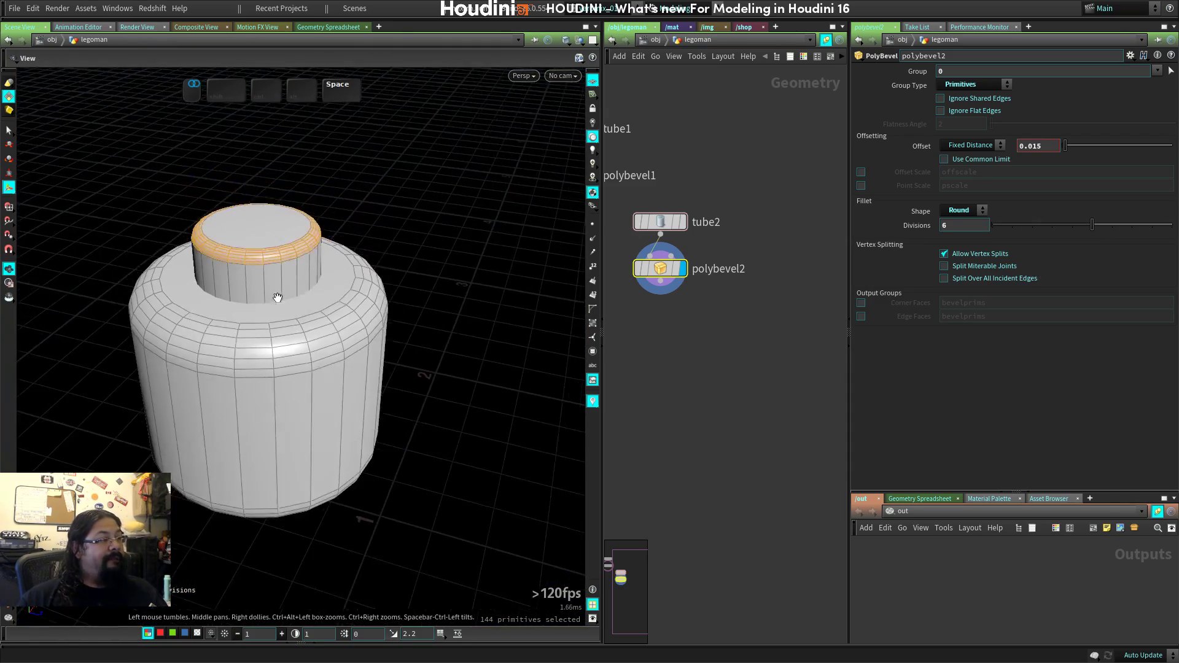
key("Return")
key("s")
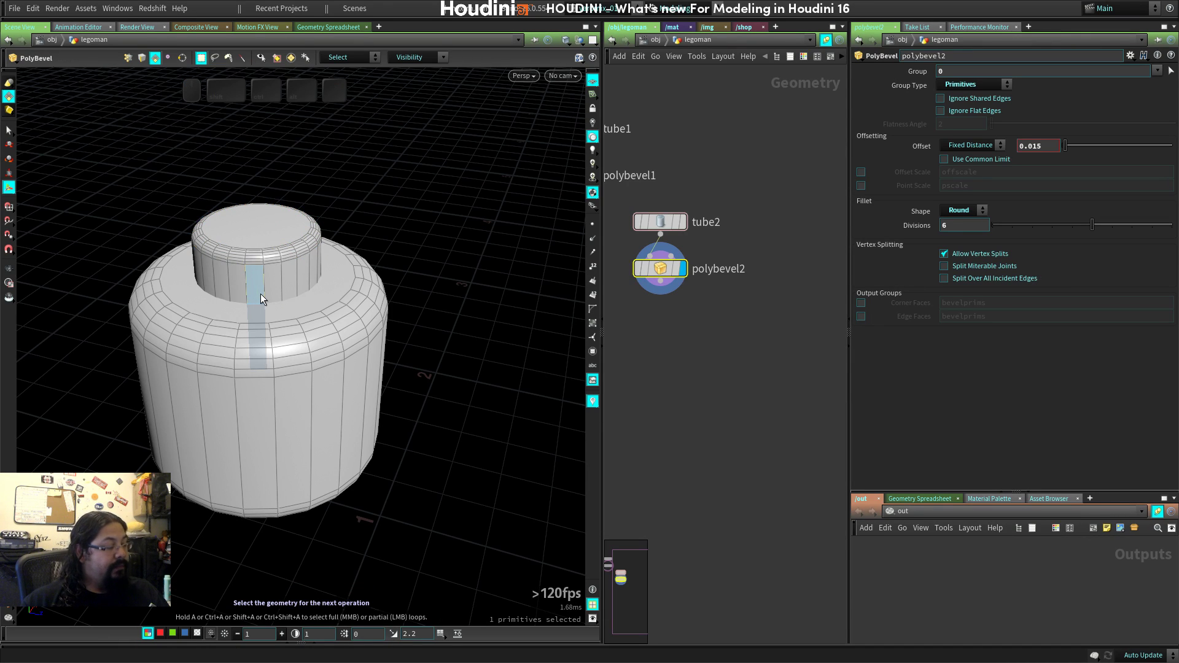
double_click(260, 293)
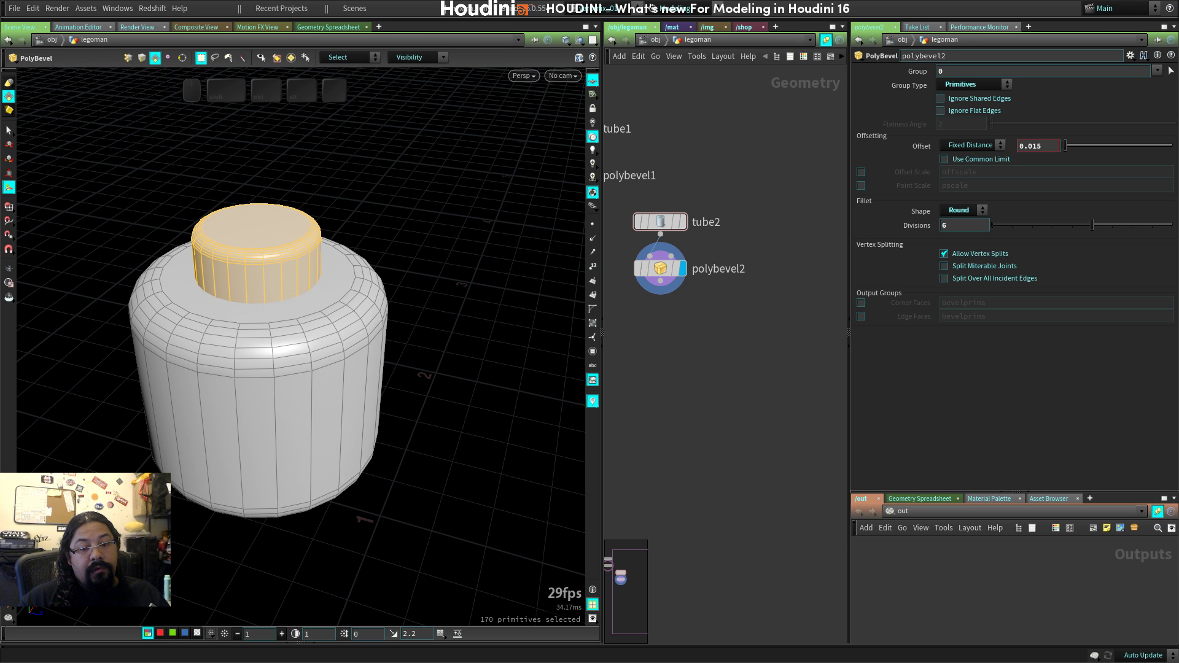
Examine the neck and torso below the head in the blueprint's front and side drawings.
key("space")
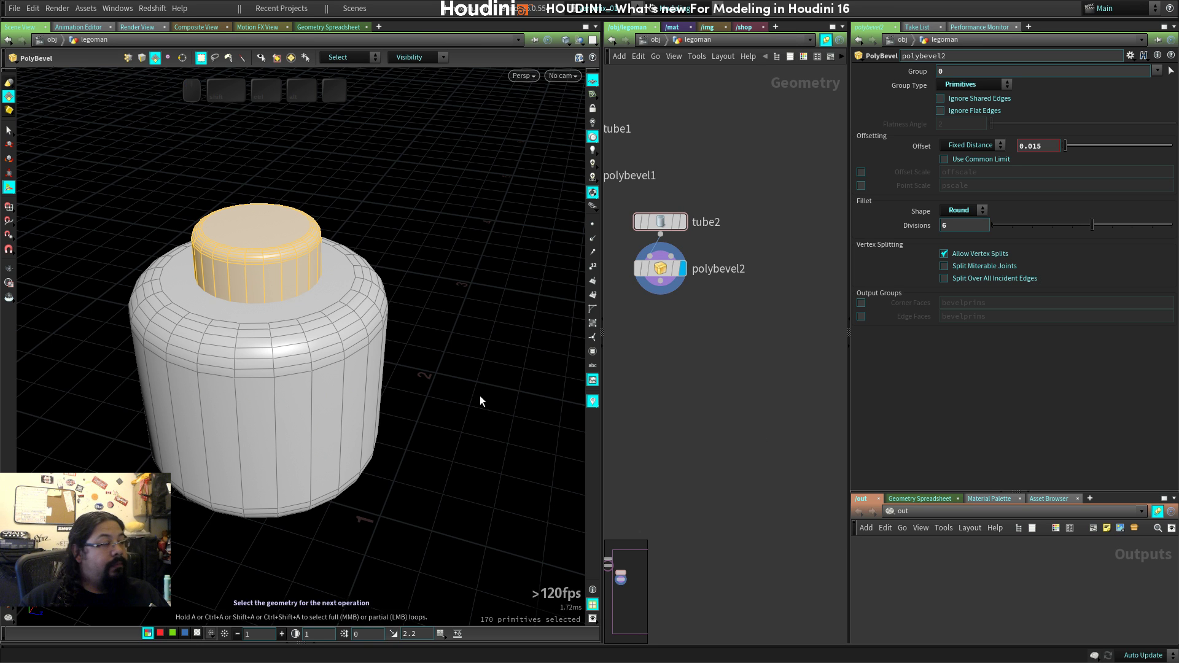
left_click_drag(481, 396, 325, 359)
key("3")
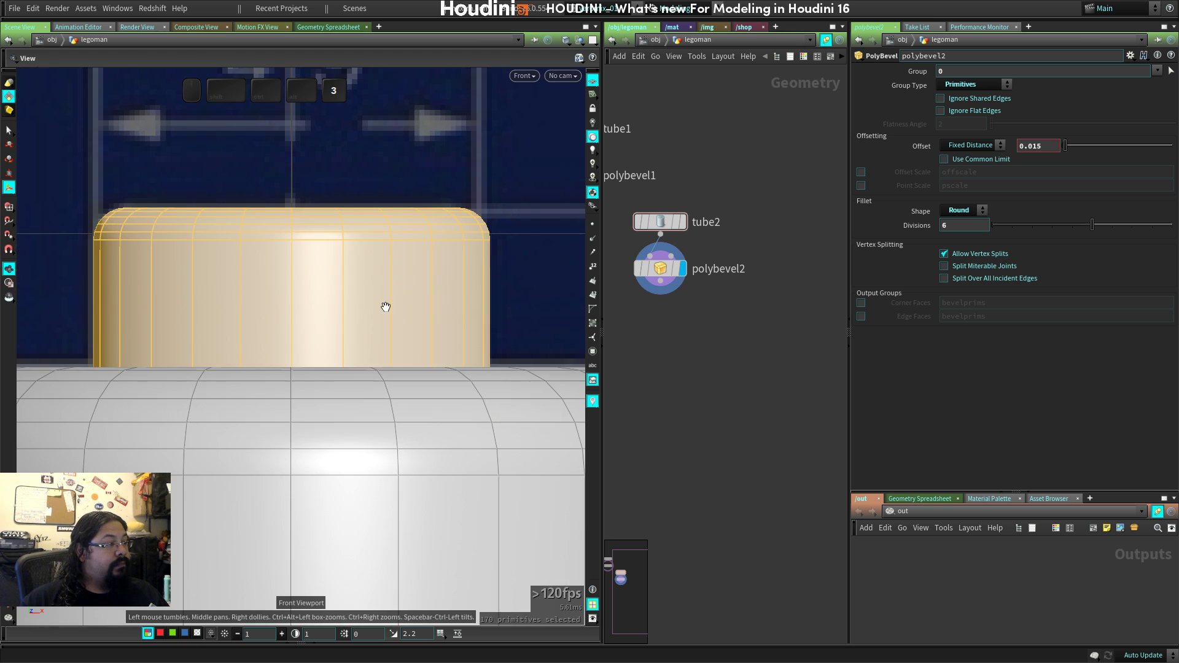
right_click_drag(361, 392, 239, 470)
middle_click_drag(239, 470, 371, 345)
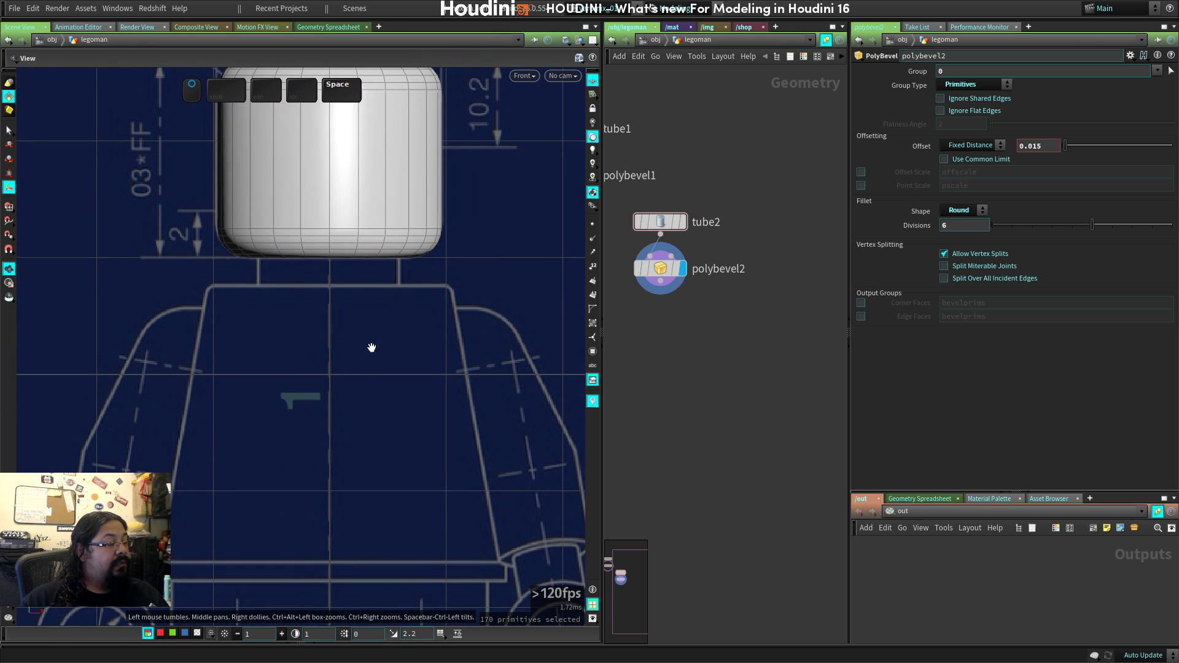
key("space")
right_click_drag(337, 269, 344, 393)
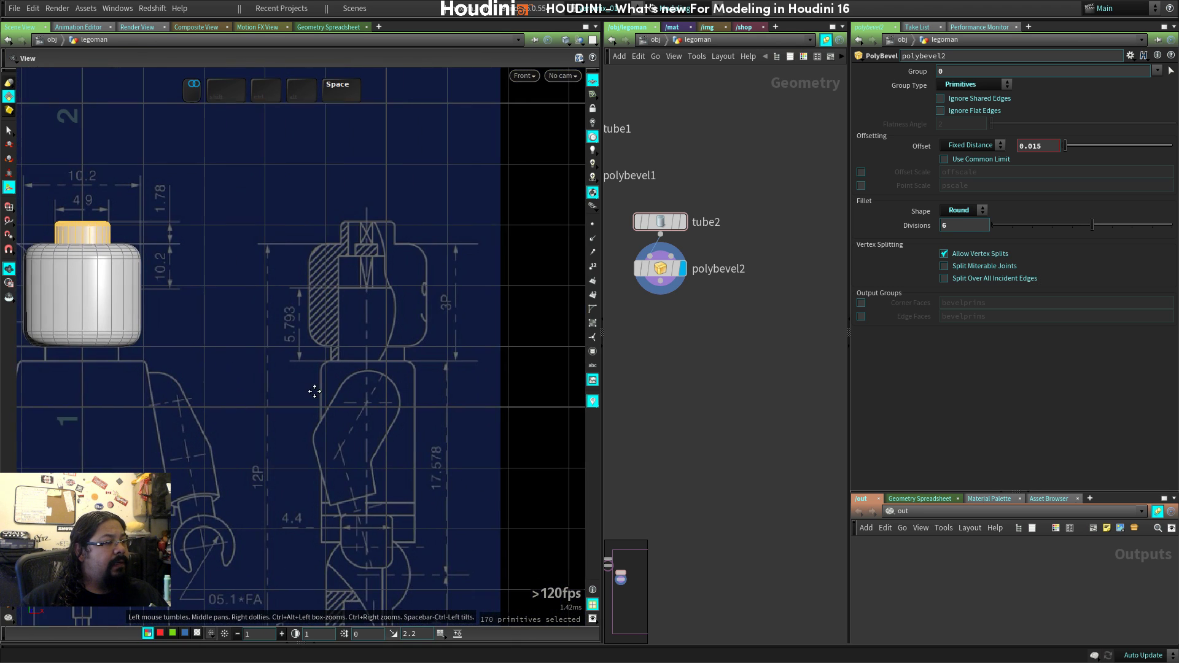
middle_click_drag(344, 393, 447, 371)
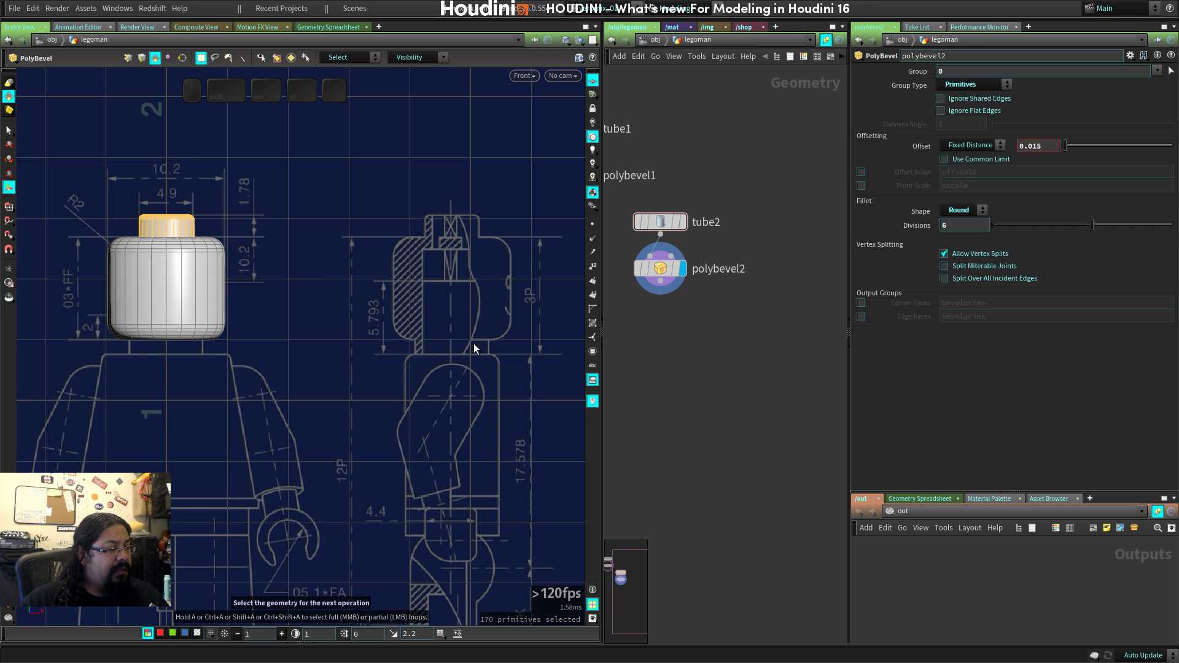
middle_click_drag(187, 348, 334, 363)
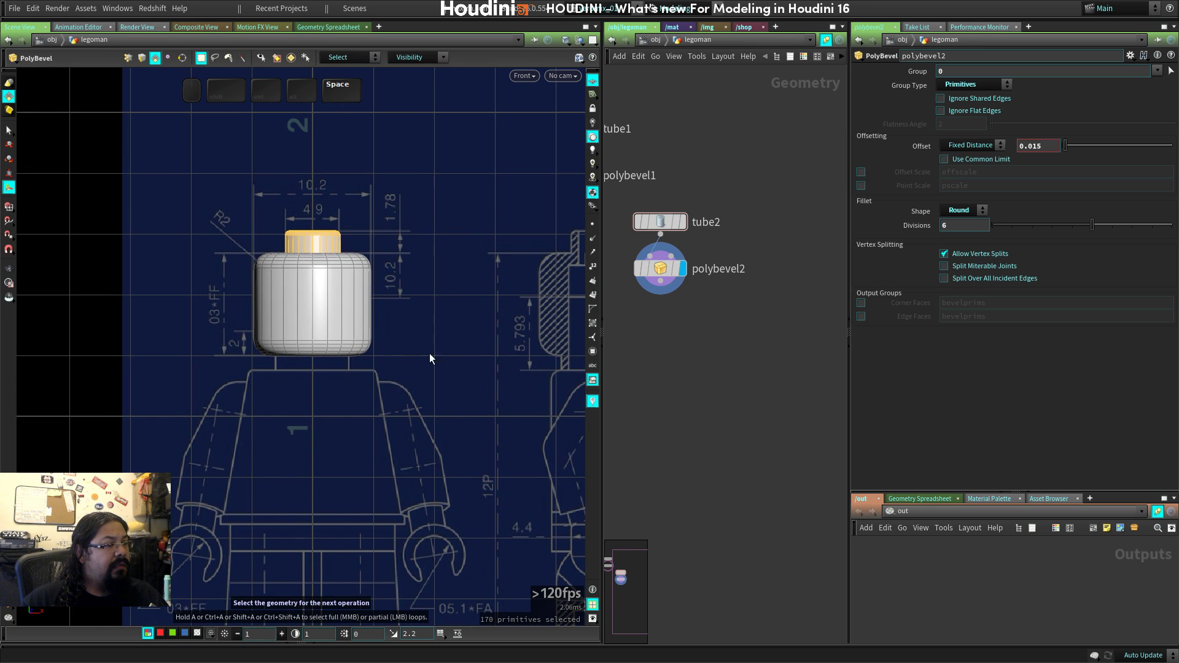
Create a third tube for the neck and turn on its end caps.
key("c")
key("c")
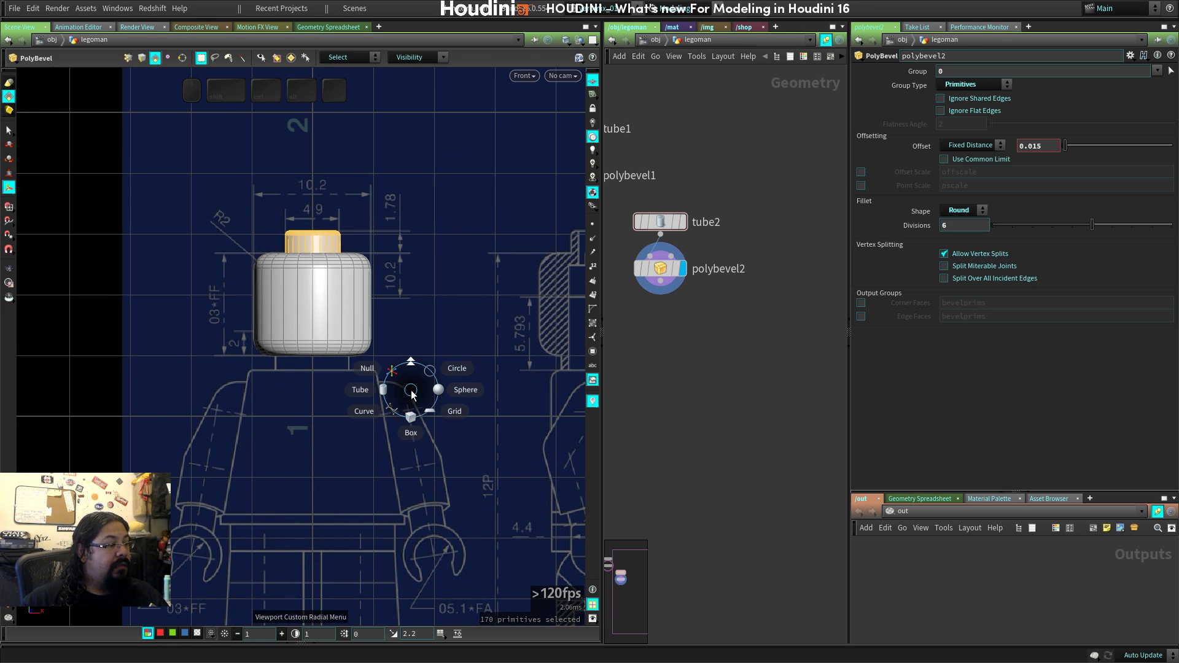
left_click(361, 391)
key("Return")
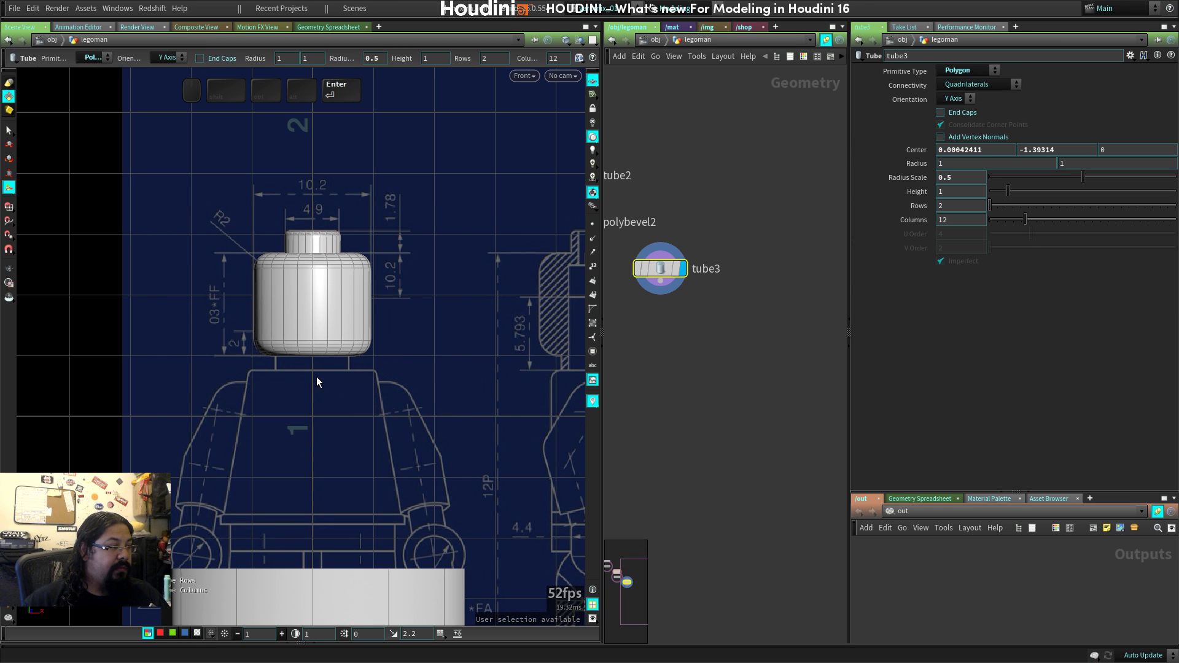
key("space")
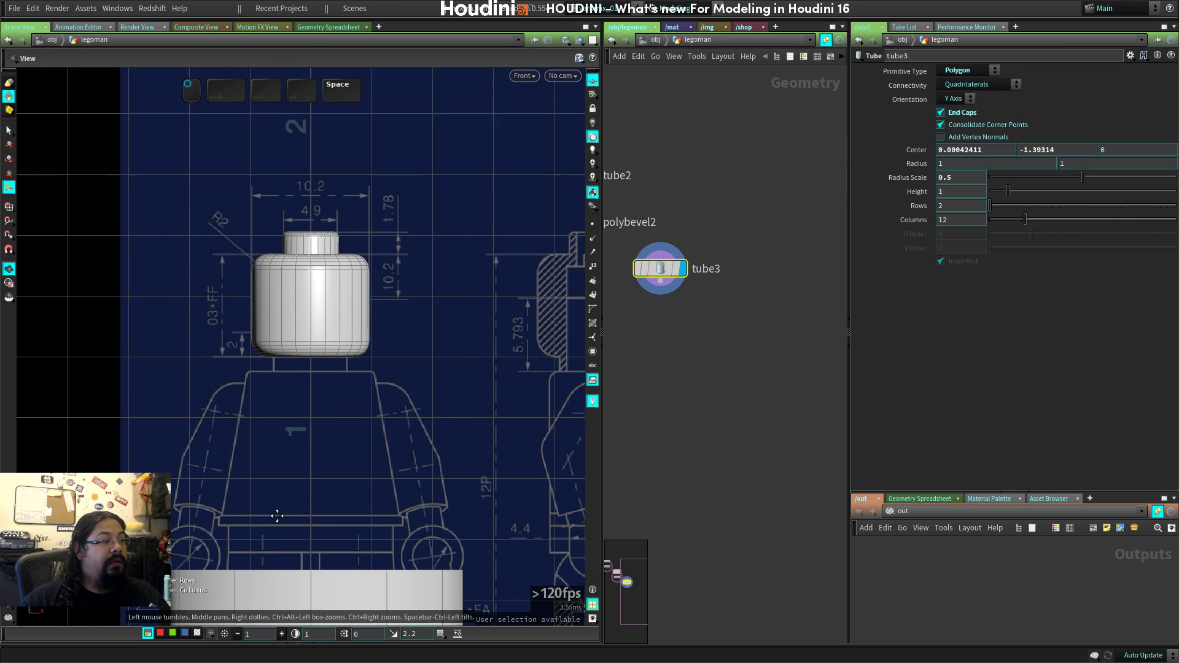
Scale the neck tube uniformly to a radius of about 0.239 and move it up under the head to a center Y of about -0.214.
key("space+g")
left_click_drag(396, 422, 359, 424)
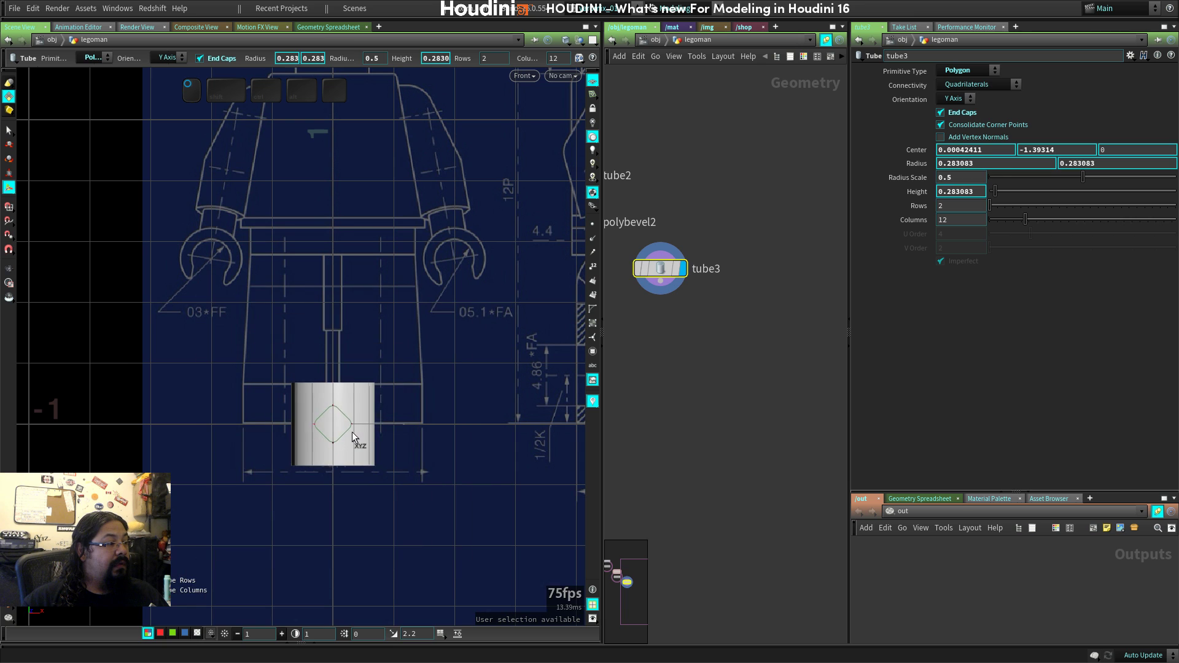
left_click_drag(333, 375, 320, 70)
key("space+g")
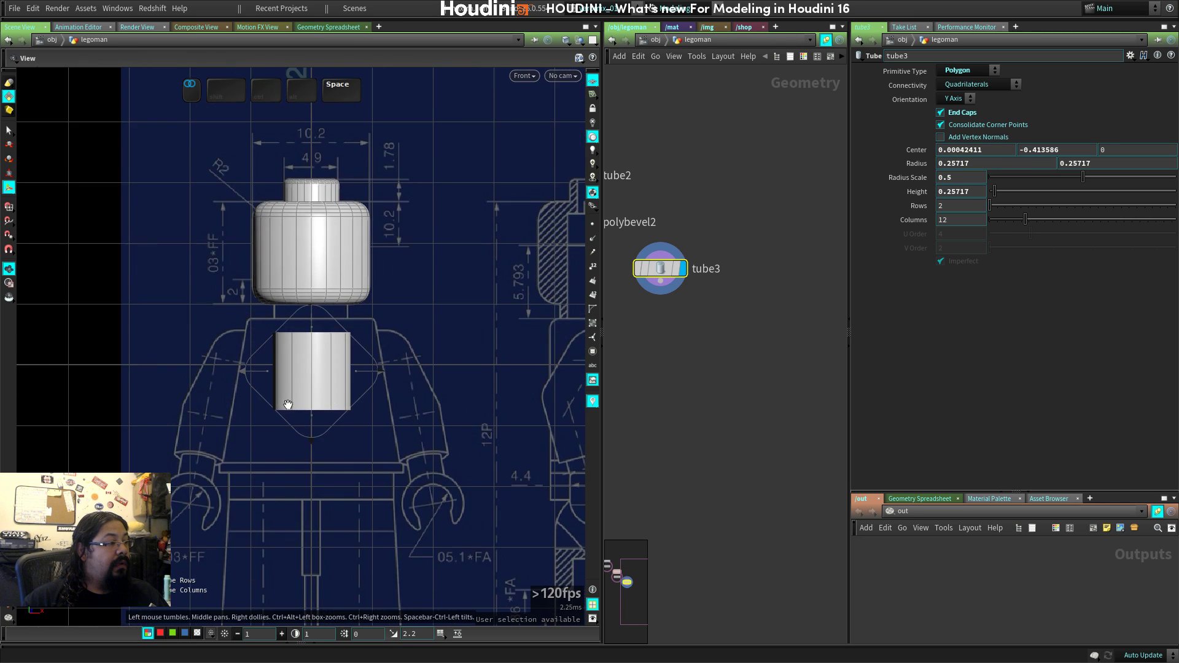
left_click_drag(318, 374, 312, 268)
key("w")
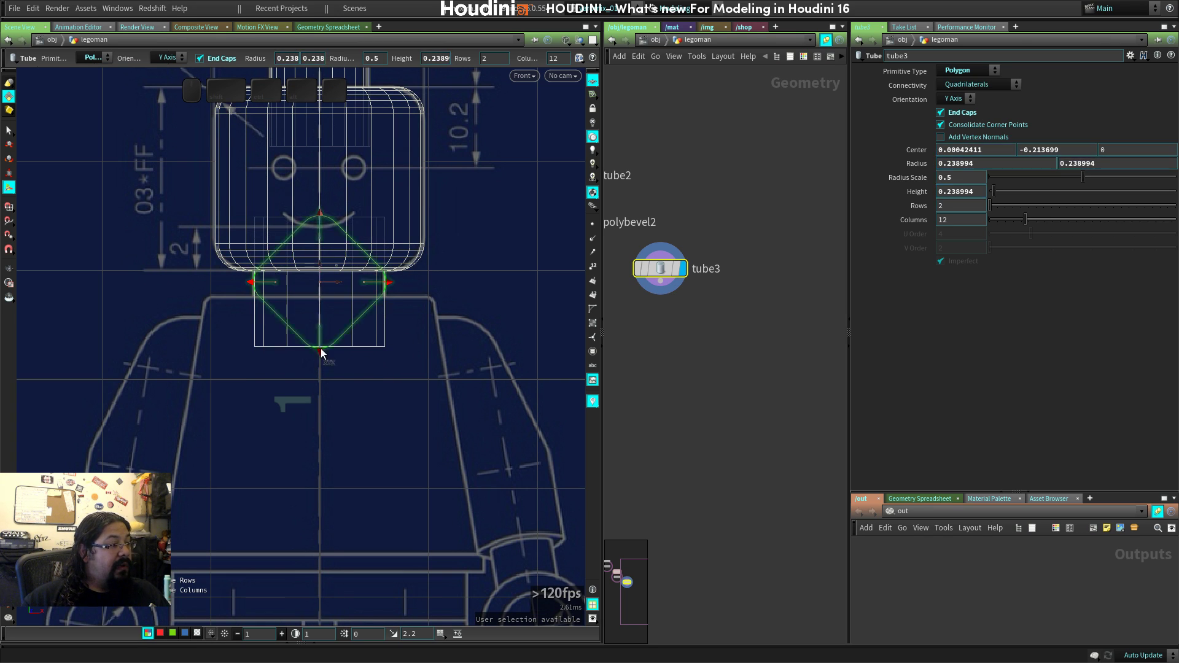
Reduce the neck tube's height to about 0.119 and raise it slightly to a center Y of about -0.207.
left_click_drag(316, 336, 324, 311)
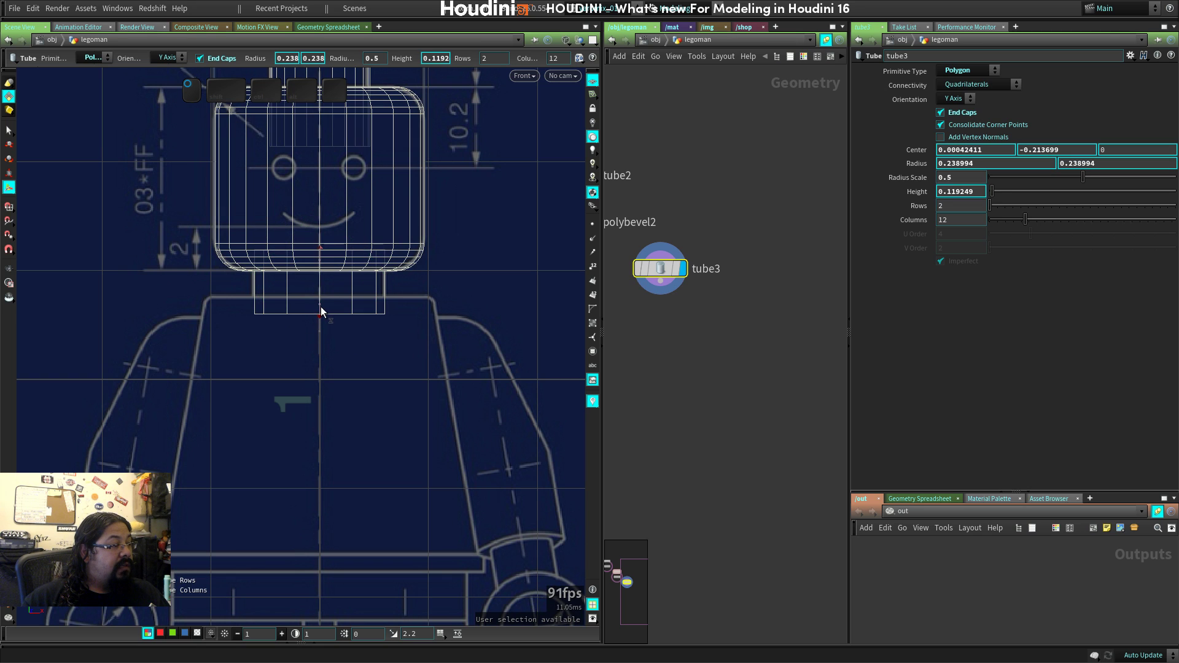
left_click_drag(321, 261, 320, 263)
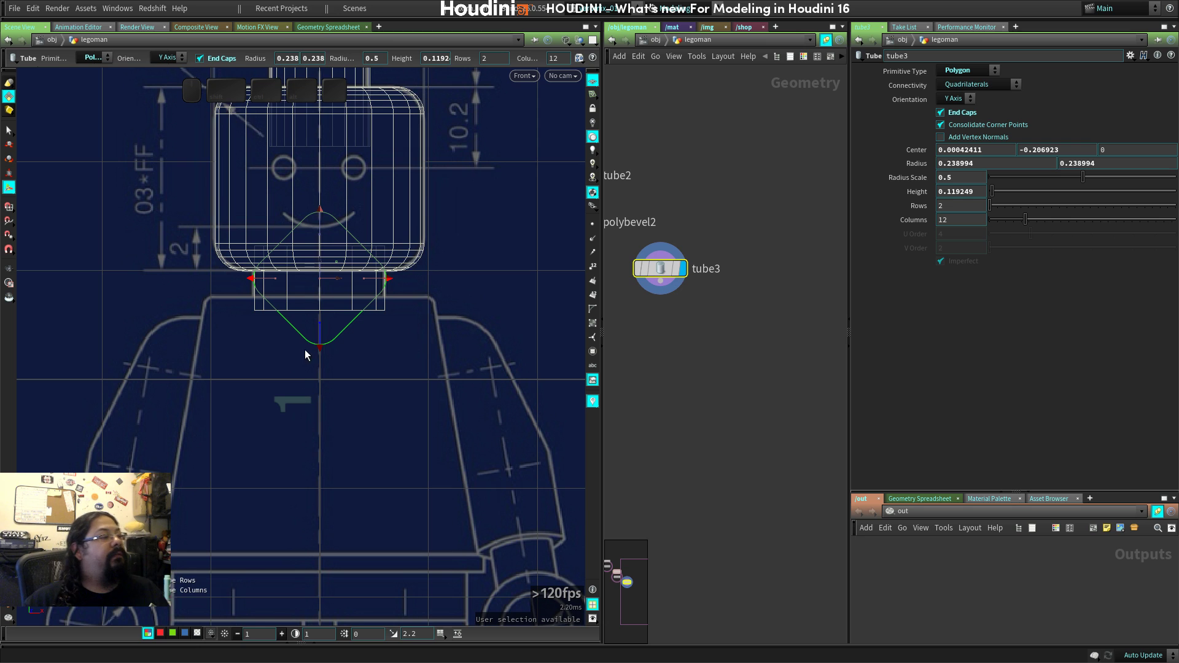
middle_click_drag(392, 325, 387, 368)
right_click_drag(387, 369, 474, 404)
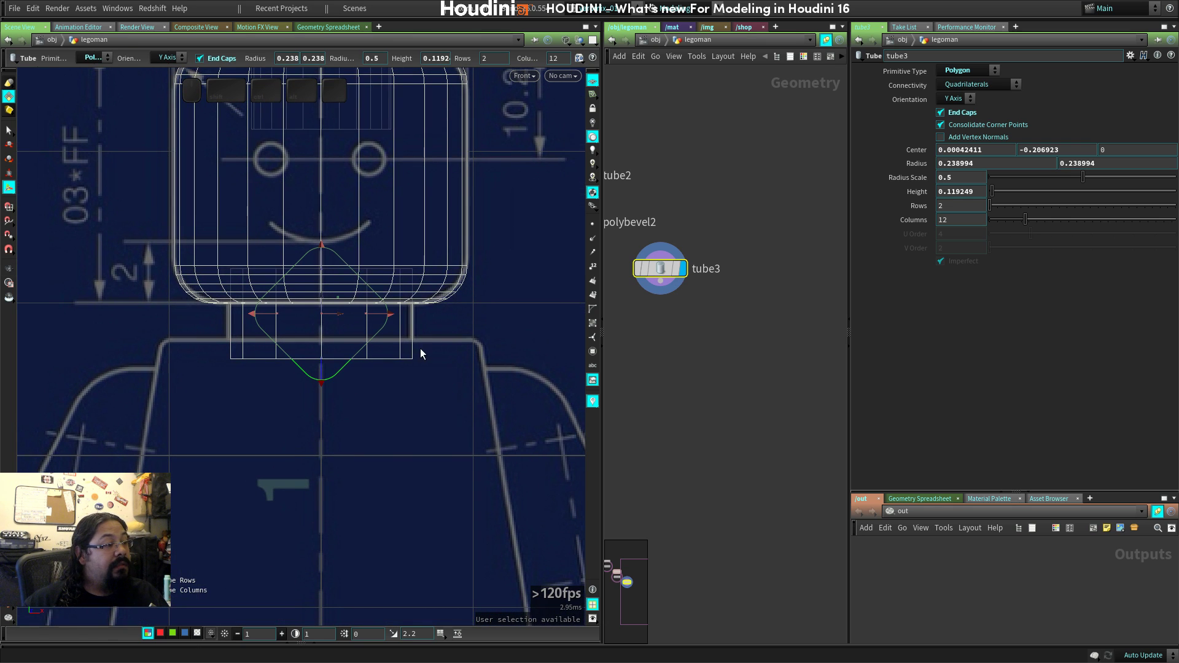
Set the neck tube to 24 columns and check it in the perspective, top and front views.
key("space+1")
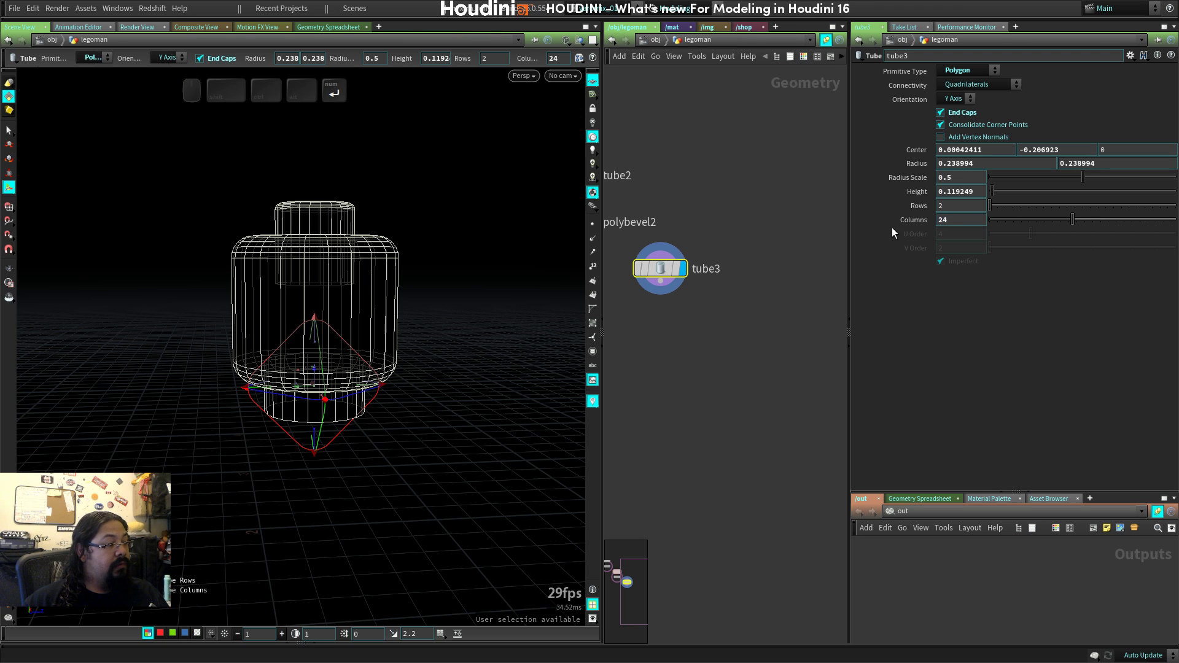
key("space+2")
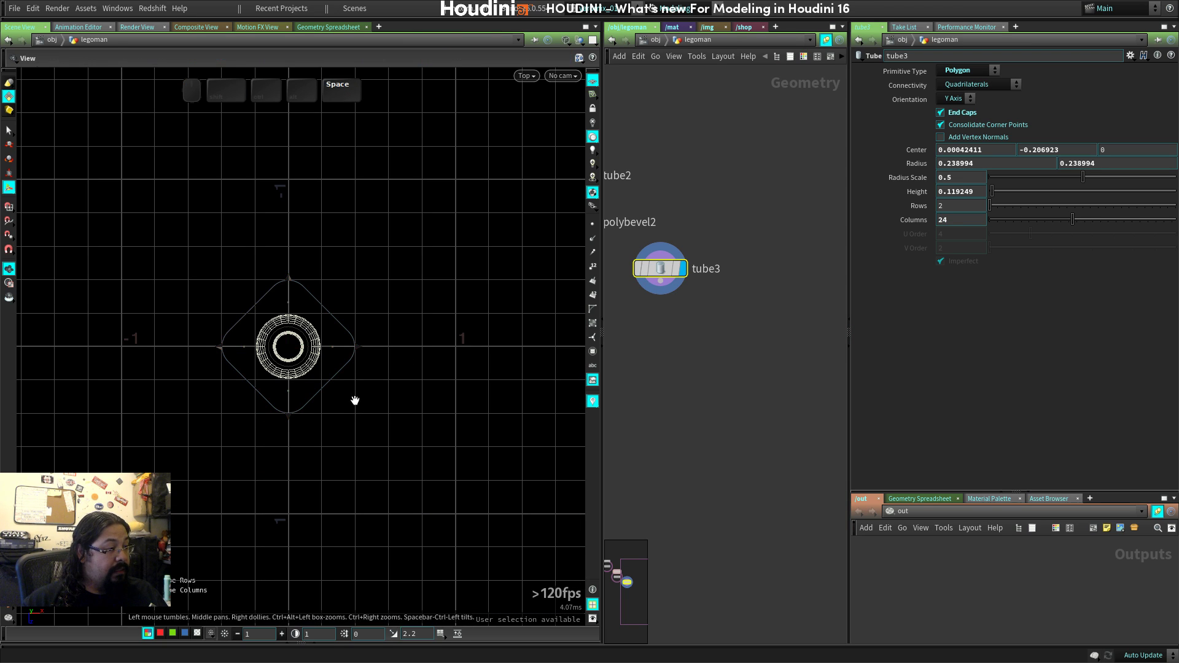
key("space+3")
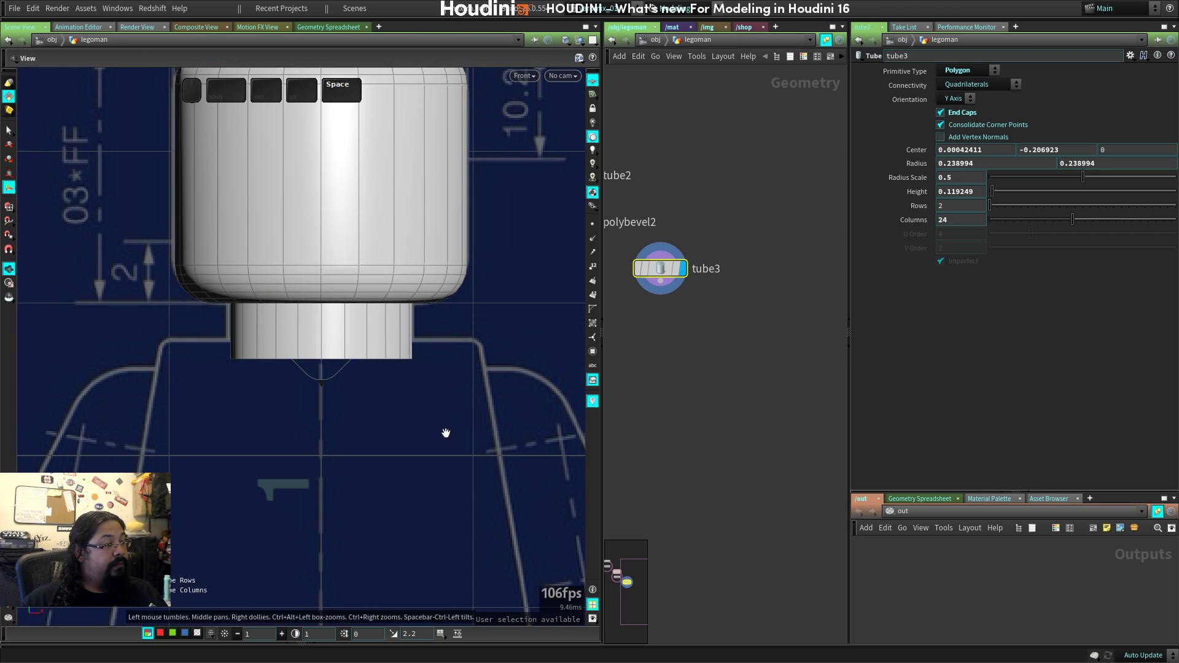
middle_click_drag(430, 432, 494, 282)
right_click_drag(494, 283, 418, 369)
middle_click_drag(418, 369, 347, 382)
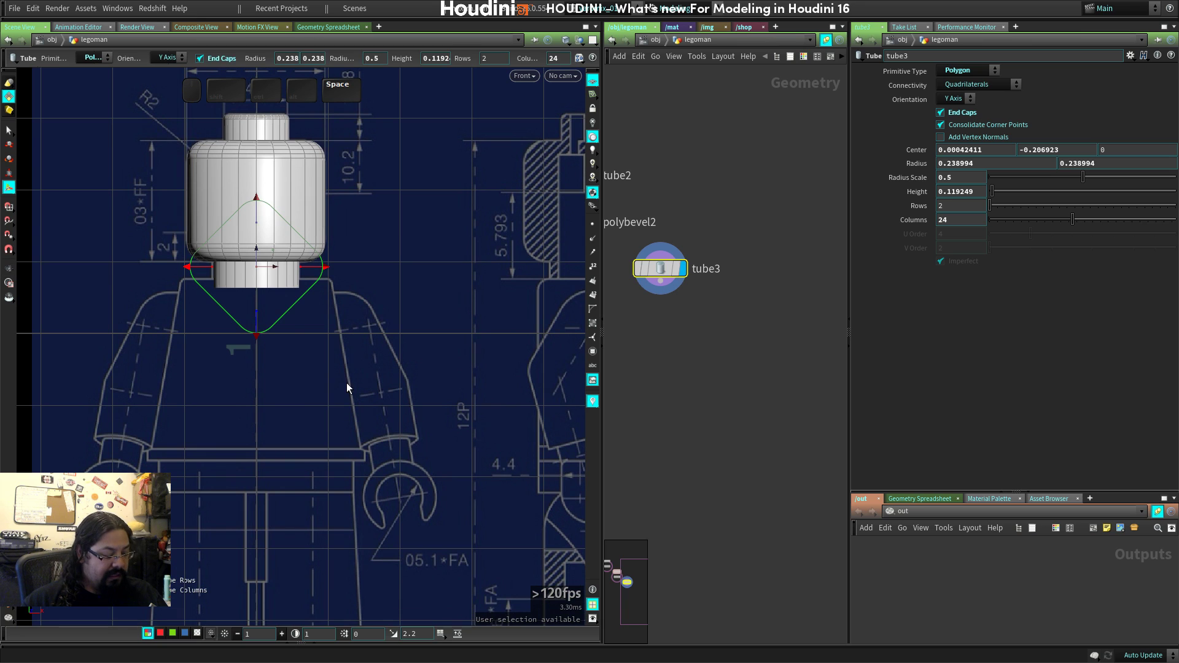
Create a box for the torso and move it up over the blueprint's torso to a center Y of about -0.505.
key("c")
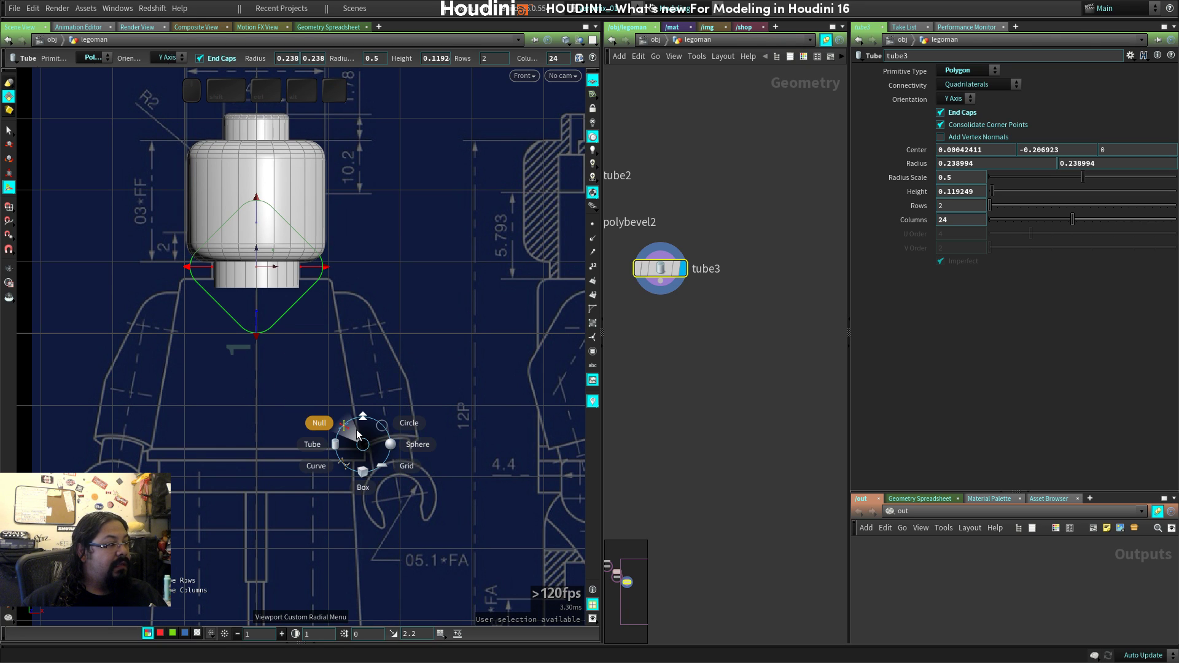
left_click(358, 473)
key("Return")
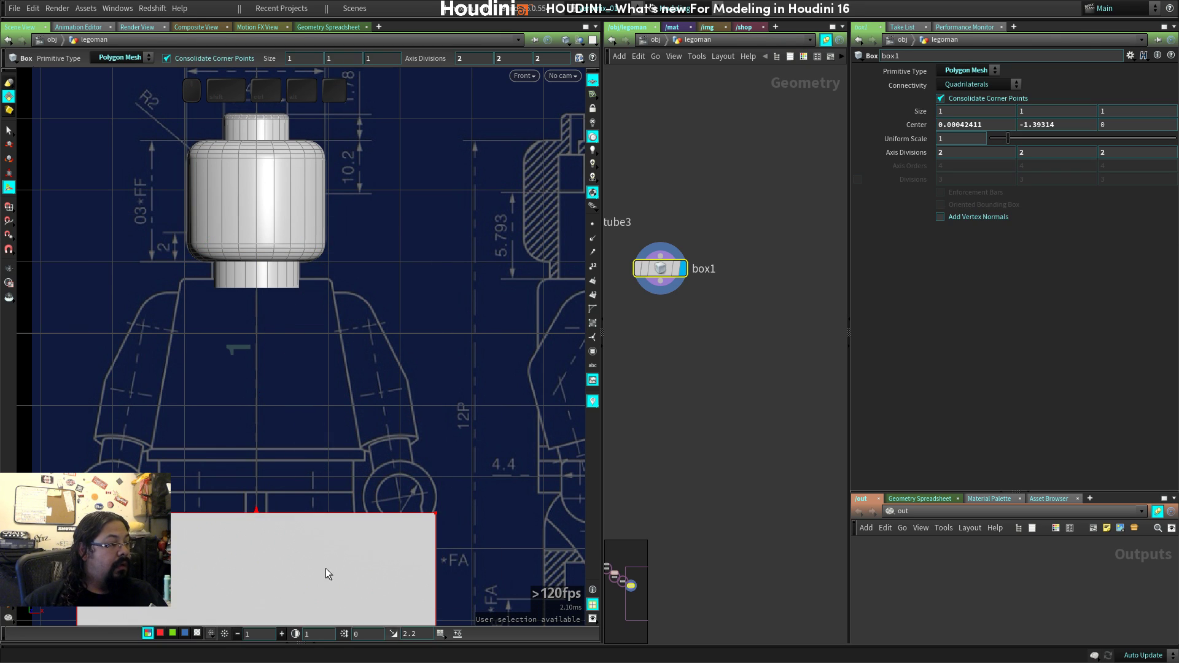
middle_click_drag(309, 614, 397, 400)
left_click_drag(344, 426, 347, 135)
mouse_move(350, 179)
middle_mouse_down()
mouse_move(341, 458)
mouse_move(389, 399)
mouse_move(318, 390)
middle_mouse_up()
key("w")
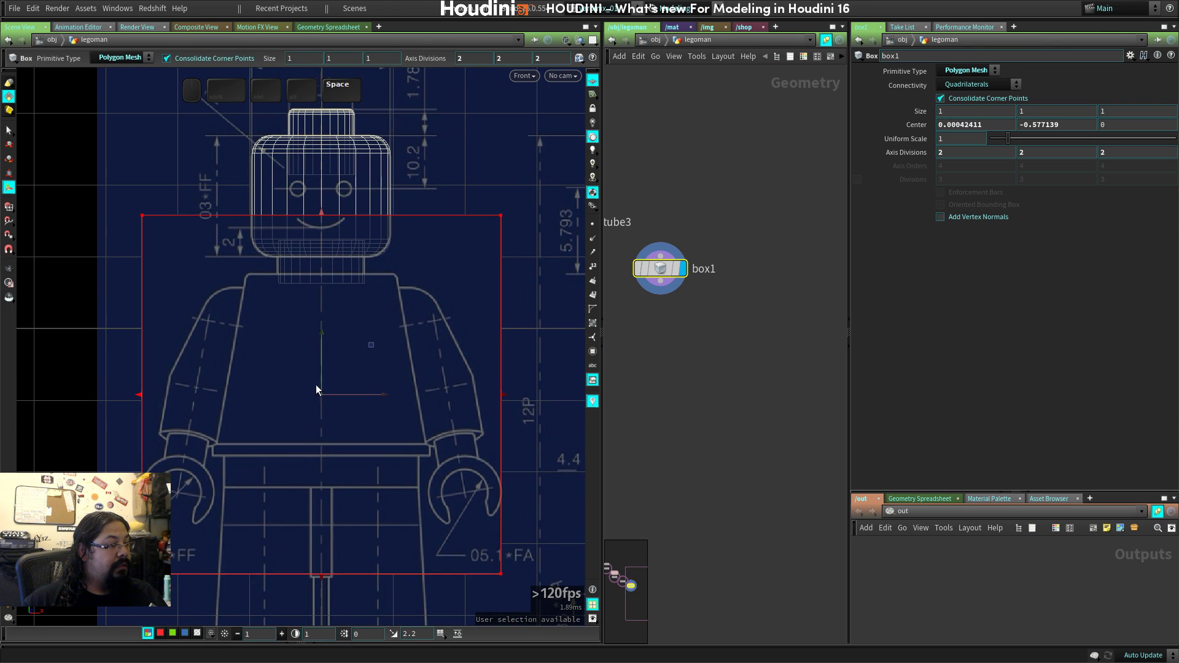
left_click_drag(317, 390, 324, 327)
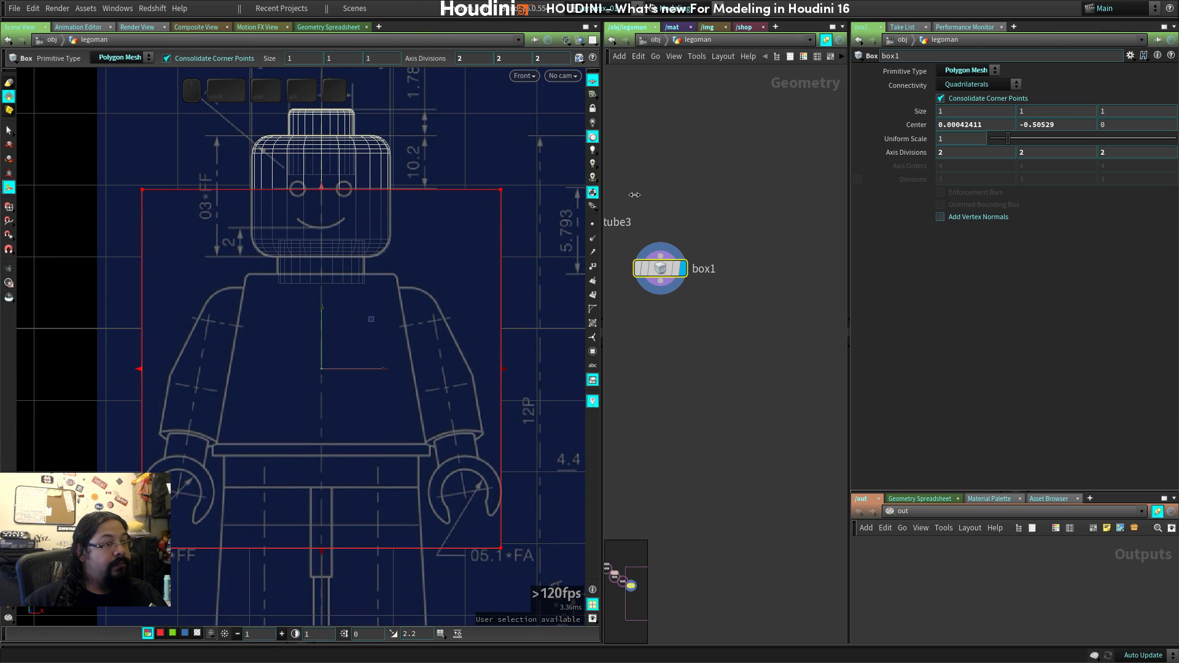
Set the torso box's uniform scale to 0.5 and compare it with the blueprint's front and side drawings.
left_click_drag(1007, 140, 999, 141)
middle_click_drag(425, 315, 434, 381)
right_click_drag(434, 382, 317, 374)
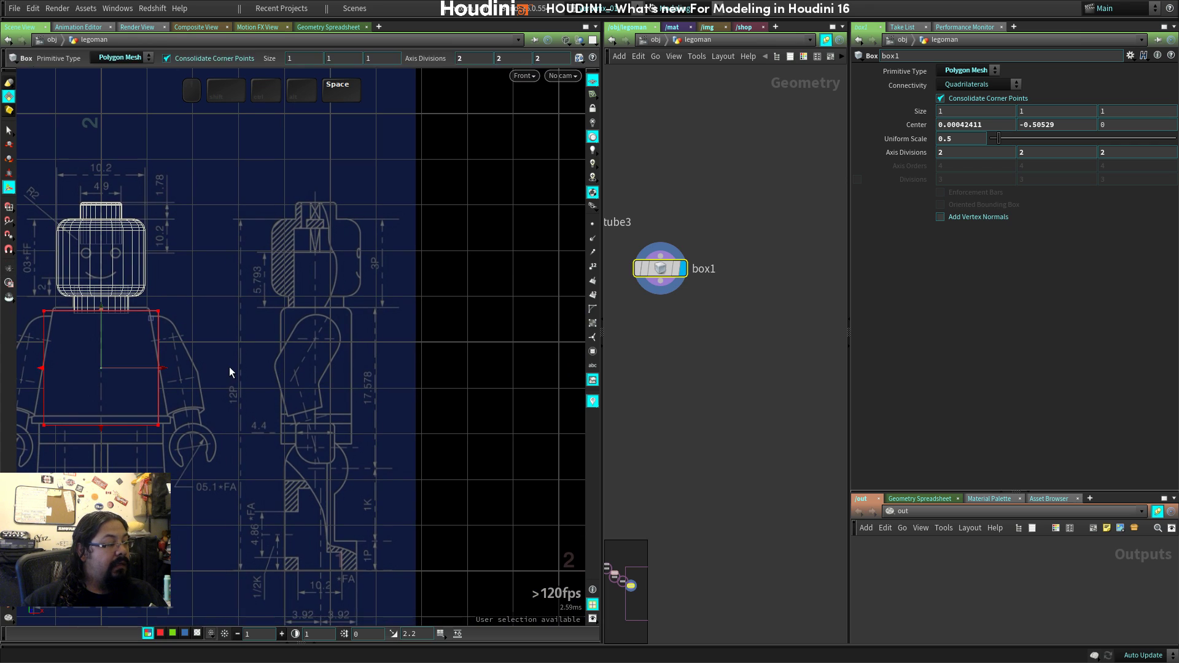
Reduce the torso box's depth to about 0.627 to fit the torso in the blueprint's side drawing.
key("space+4")
right_click_drag(232, 363, 395, 385)
left_click_drag(410, 355, 378, 357)
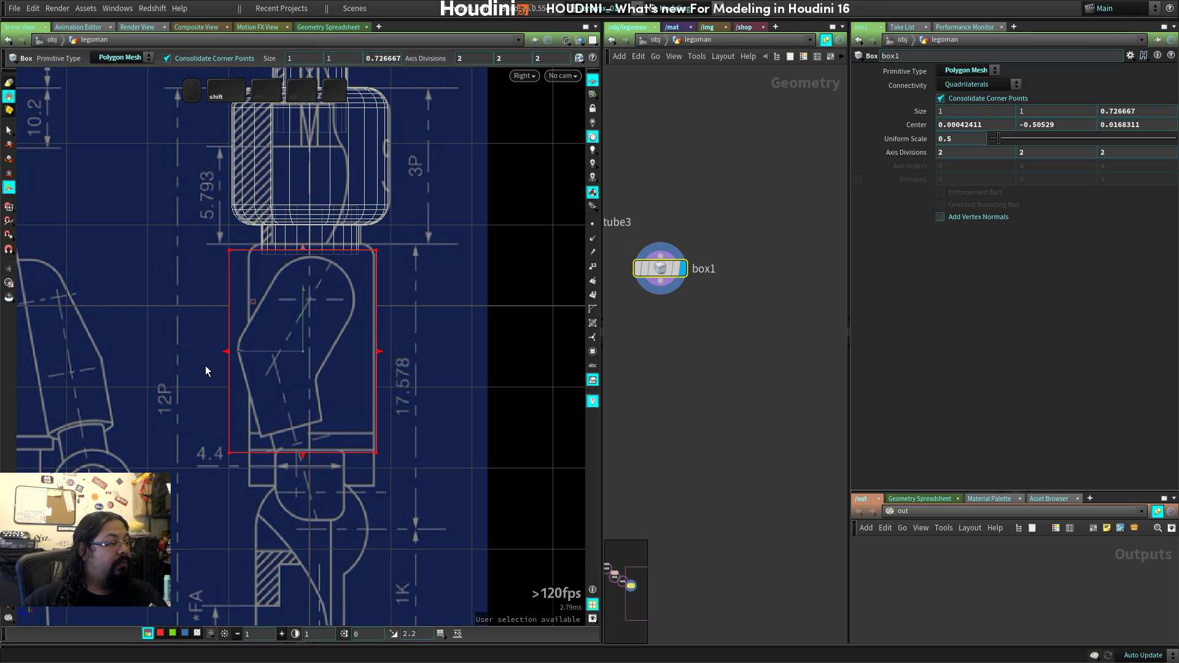
left_click_drag(232, 353, 252, 357)
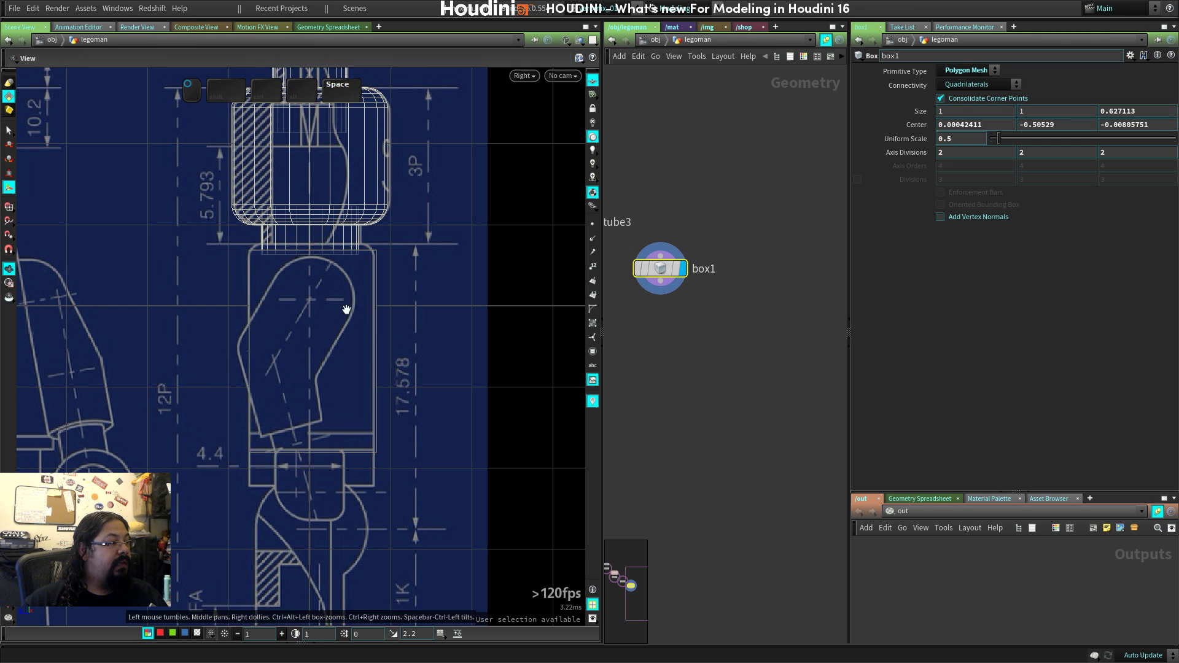
Fit the torso box's edges to the side drawing, giving a height of about 1.021 and depth of about 0.616.
scroll(342, 311, "up", 5)
left_click_drag(342, 363, 338, 345)
middle_click_drag(430, 446, 386, 213)
left_click_drag(458, 366, 453, 367)
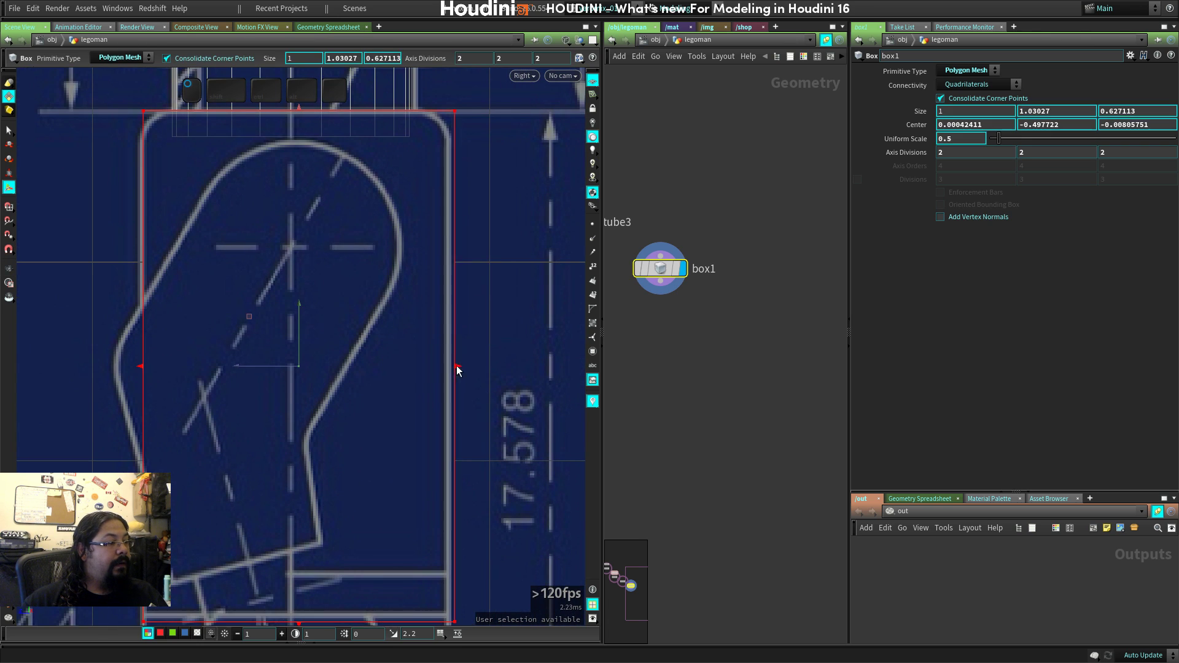
middle_click_drag(451, 368, 371, 473)
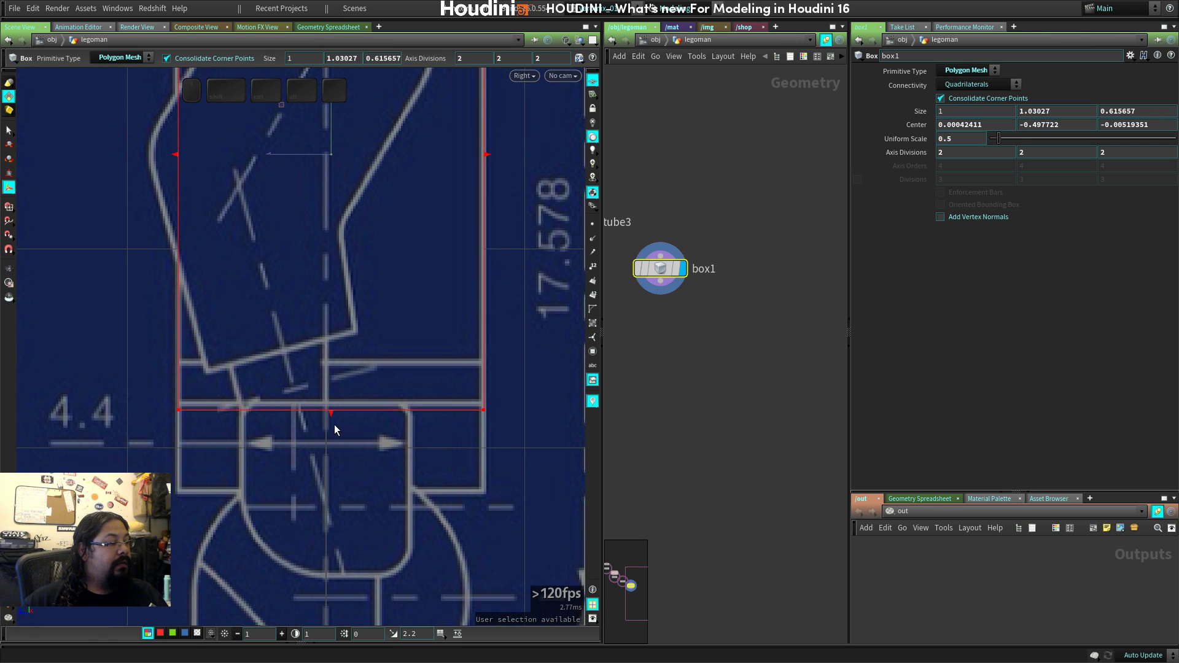
left_click_drag(330, 415, 333, 406)
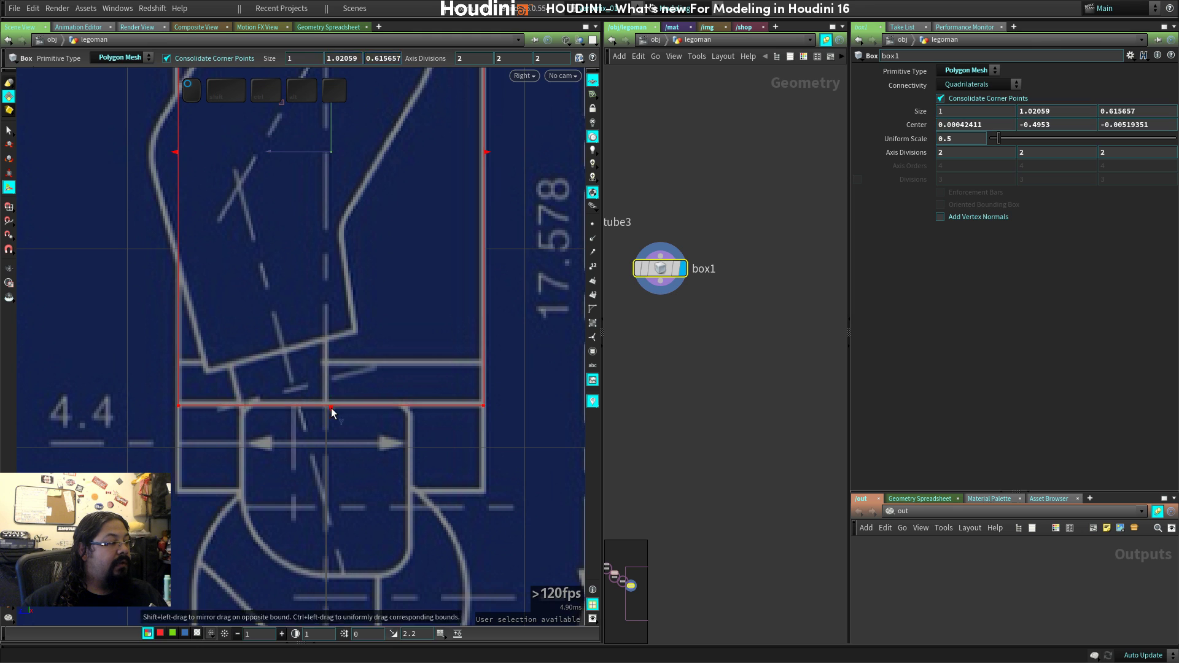
Trim the torso box's lower edge against the blueprint's front drawing to a height of about 1.018.
key("space+1")
key("space+2")
key("space+3")
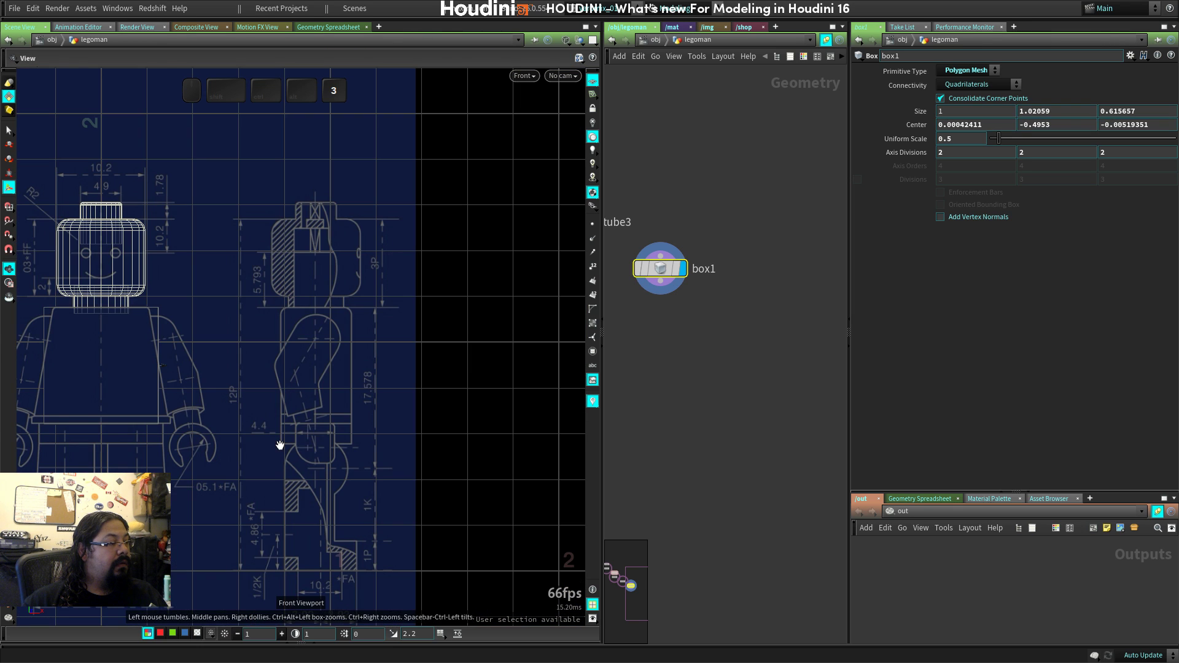
scroll(282, 442, "up", 10)
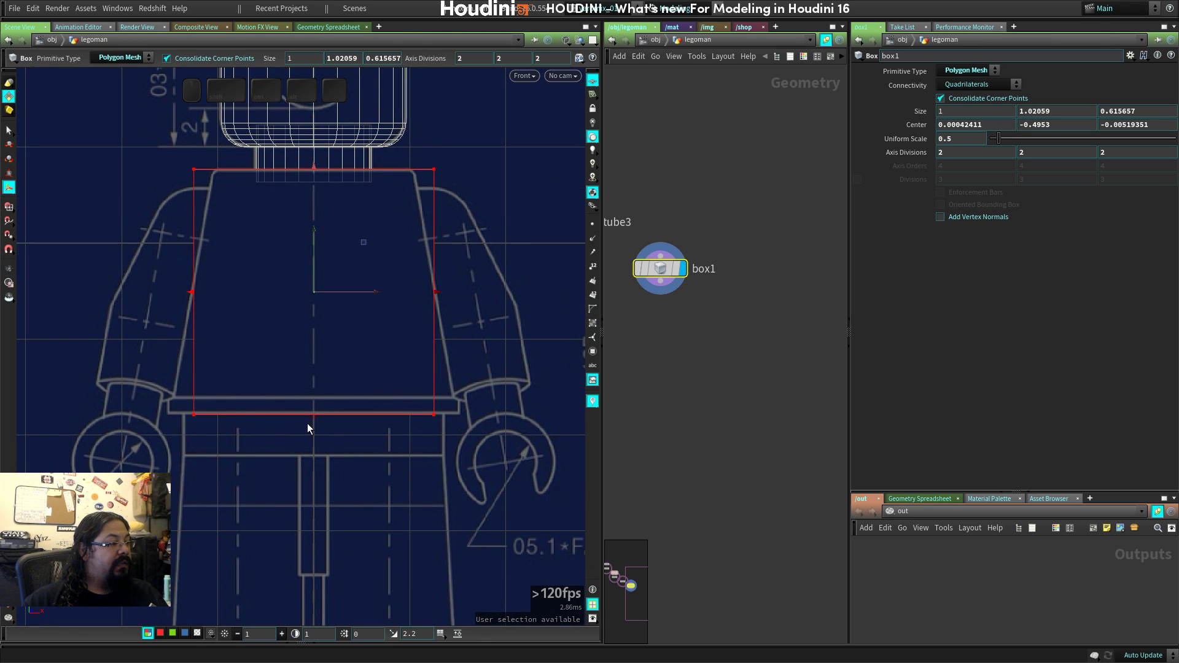
left_click_drag(315, 422, 312, 414)
Select the torso box's four top corner points and scale them in X to about 0.824 to match the shoulders.
key("space")
middle_click_drag(339, 355, 355, 421)
right_click_drag(355, 422, 376, 419)
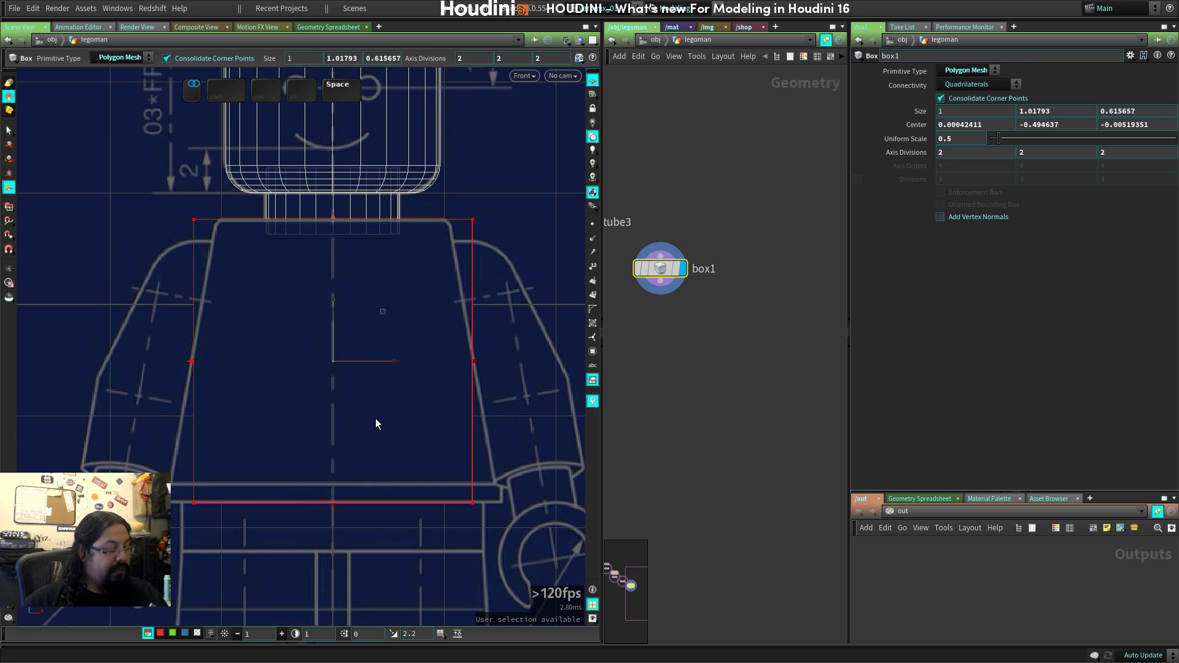
key("s")
left_click_drag(119, 199, 253, 260)
left_click_drag(538, 194, 463, 242, "shift")
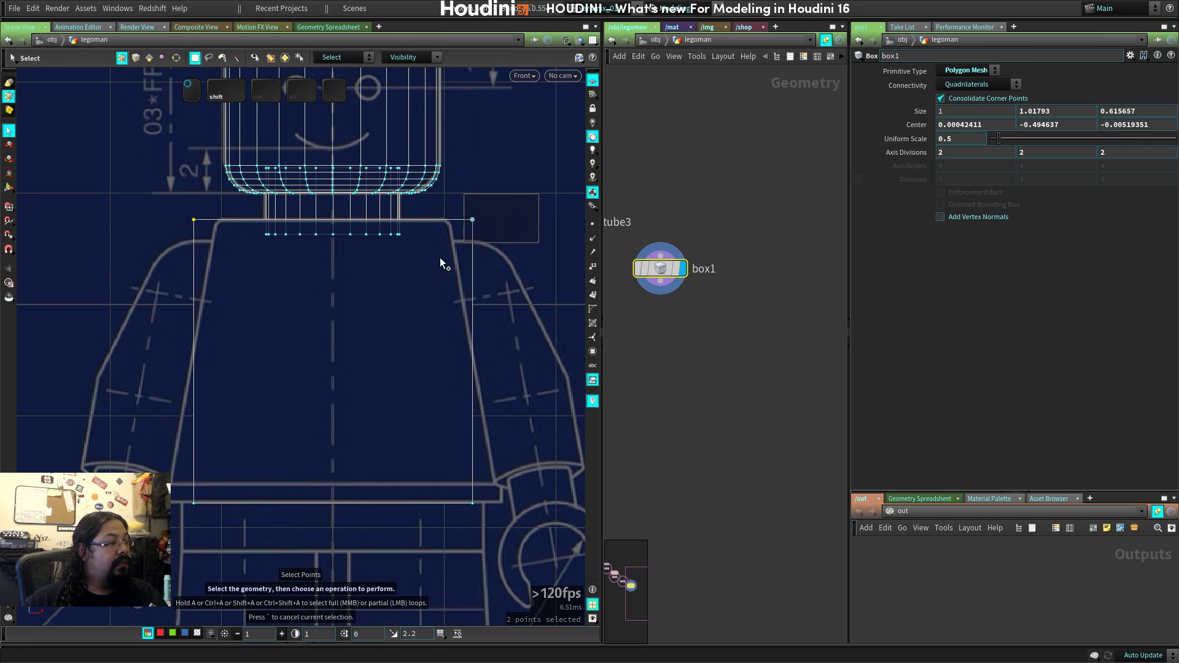
key("r")
mouse_move(381, 231)
left_mouse_down()
mouse_move(364, 228)
mouse_move(386, 227)
left_mouse_up()
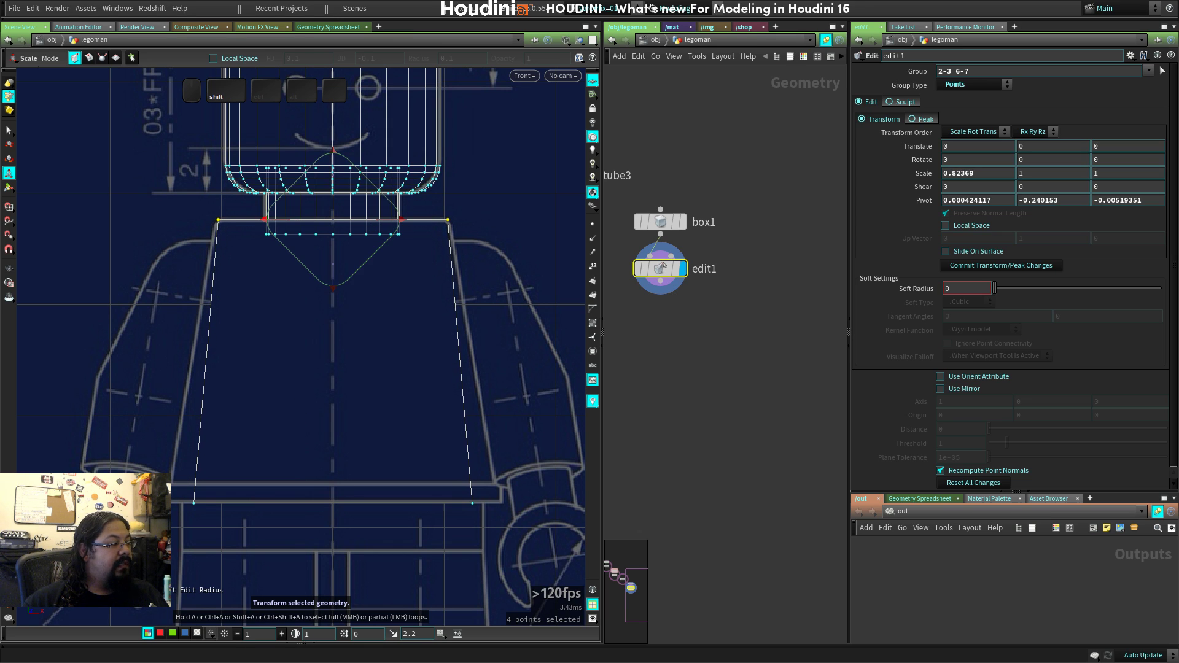
Select the torso's four bottom points and scale them outward in X to about 1.192.
left_click_drag(173, 475, 526, 561)
left_click_drag(385, 510, 482, 506)
middle_click_drag(368, 373, 345, 440)
right_click_drag(345, 440, 455, 437)
middle_click_drag(457, 389, 439, 204)
middle_click_drag(476, 516, 465, 381)
middle_click_drag(374, 360, 488, 448)
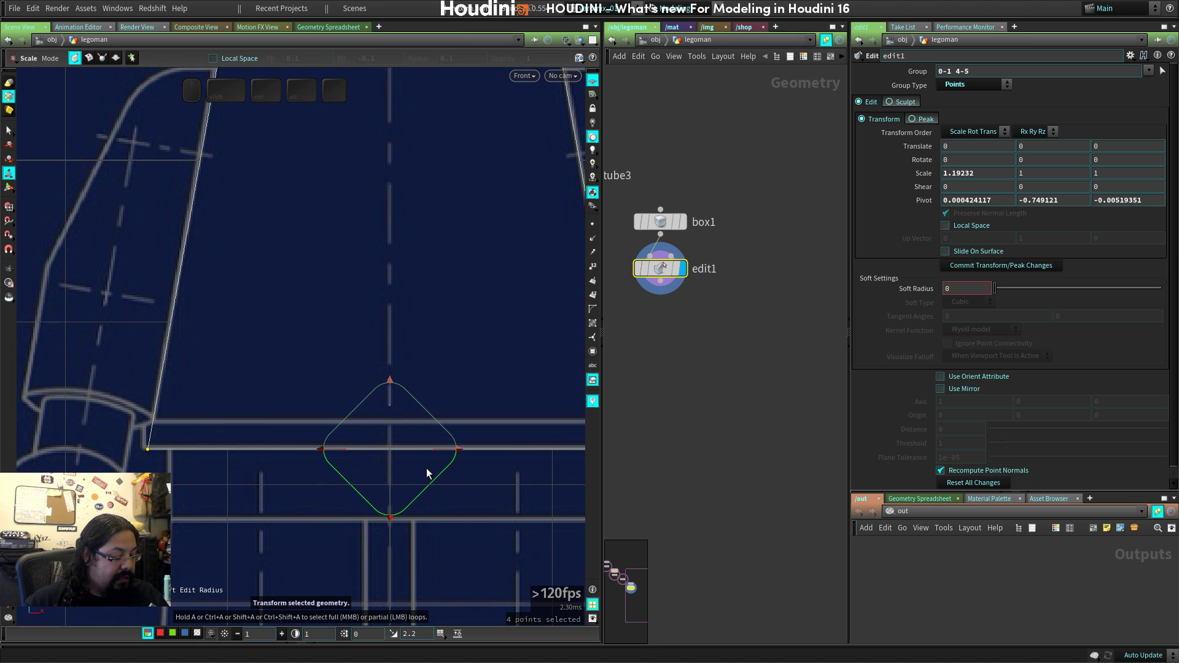
Move the torso's bottom points up about 0.034 to the waist line and adjust their X scale to about 1.172.
key("e")
key("t")
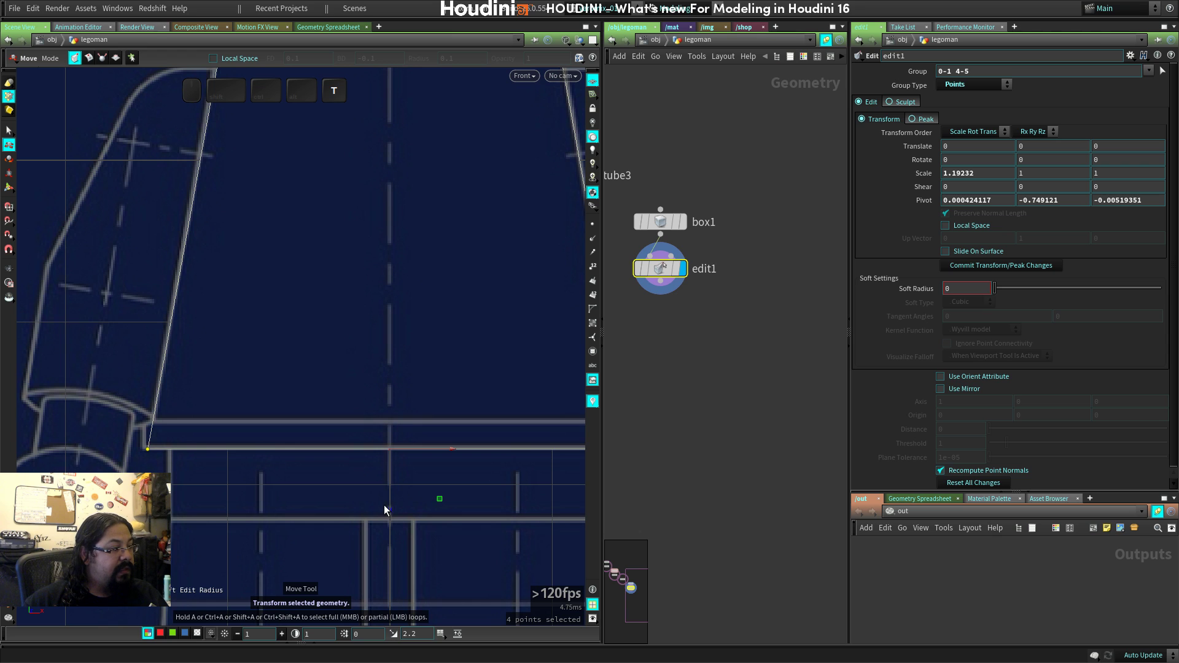
left_click_drag(392, 512, 400, 485)
key("f")
key("e")
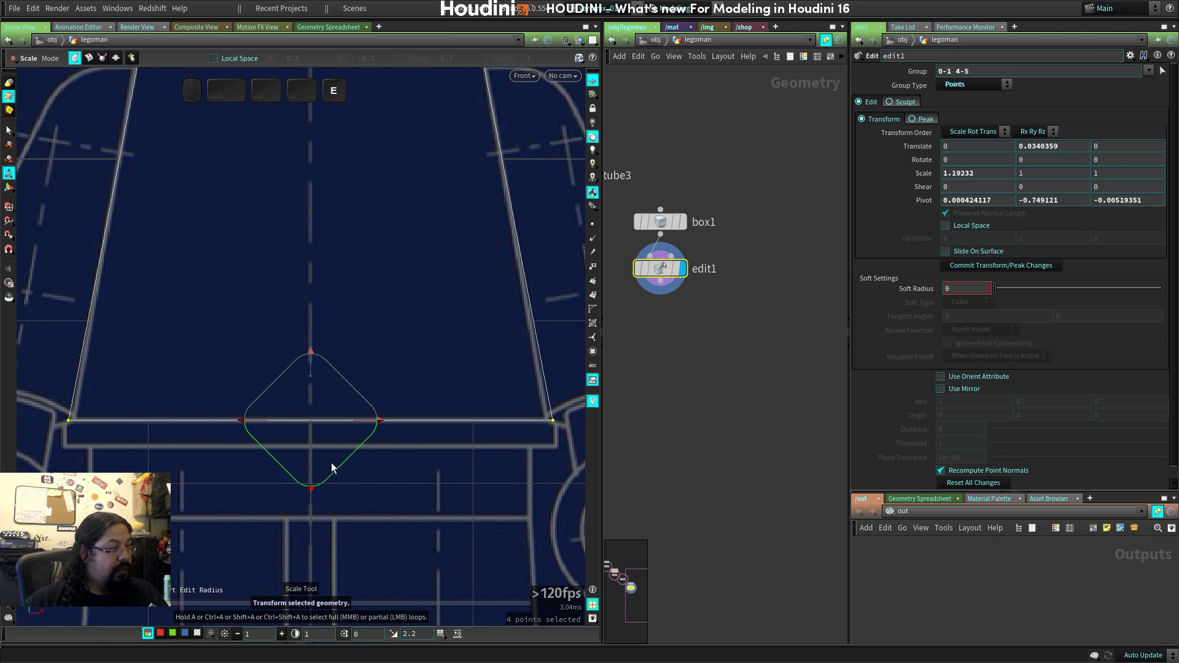
left_click_drag(260, 420, 248, 422, "shift")
Reselect the torso's top corner points and widen them in X by a scale of about 1.017.
middle_click_drag(321, 159, 331, 426)
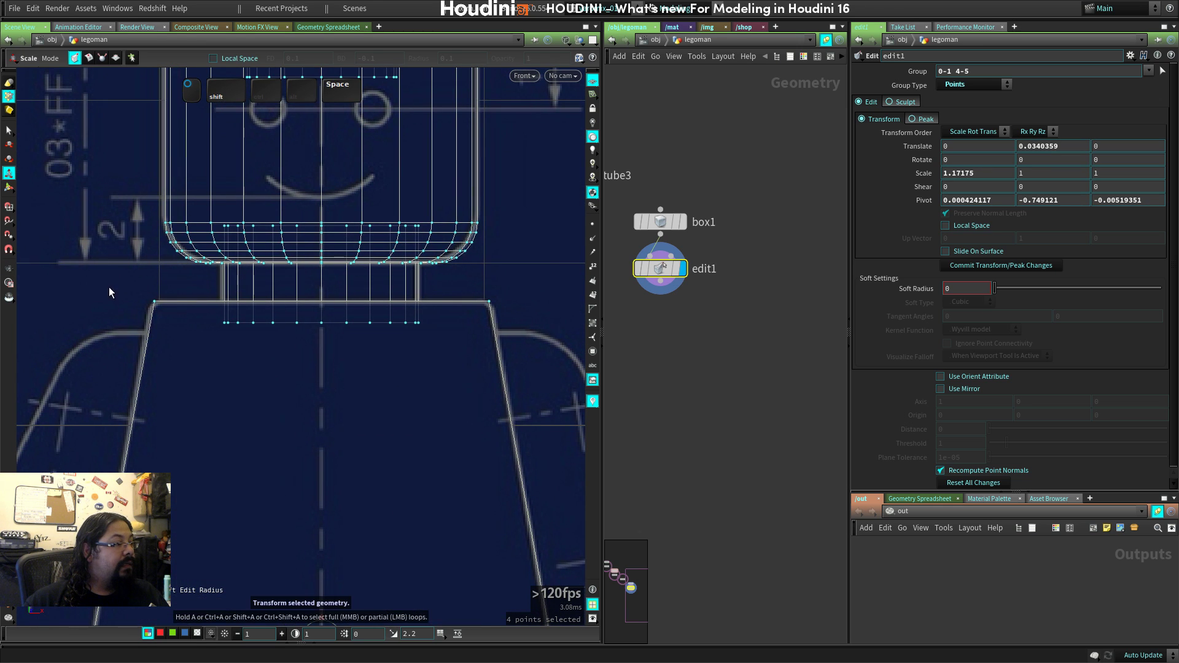
left_click_drag(109, 287, 185, 321)
left_click_drag(547, 285, 480, 334, "shift")
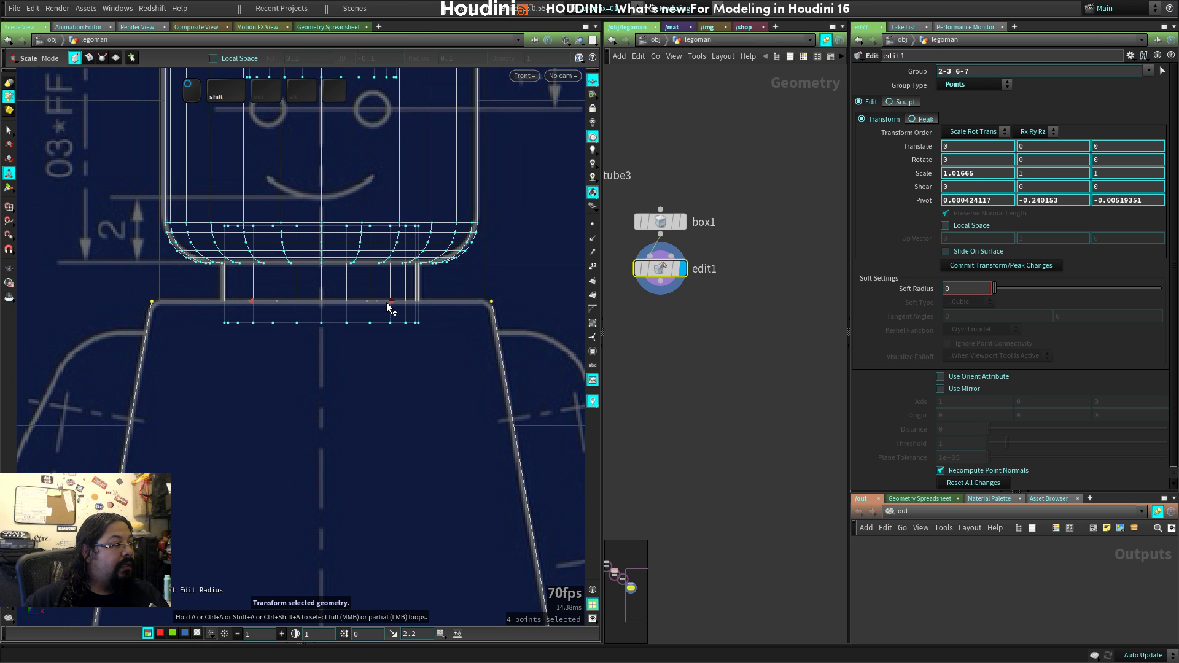
Examine the tapered torso against the blueprint in the front and side views and in perspective.
key("space")
right_click_drag(409, 399, 116, 424)
middle_click_drag(489, 436, 264, 448)
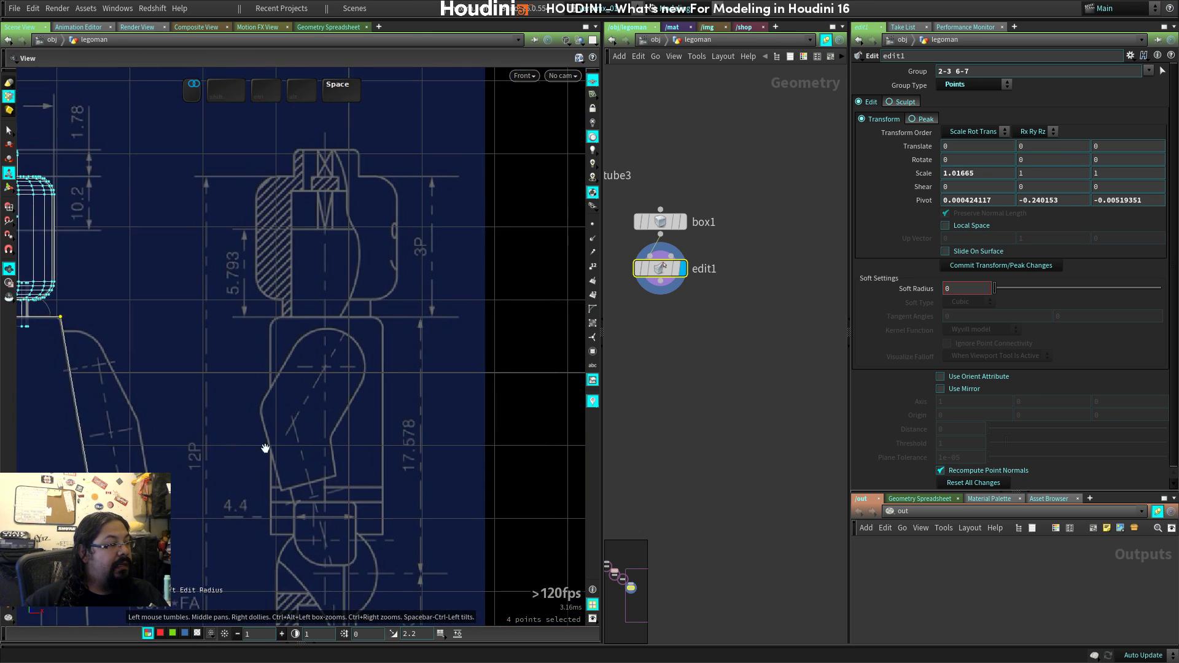
right_click_drag(264, 448, 330, 363)
key("space+3")
key("space+4")
middle_click_drag(329, 363, 291, 510)
key("space")
middle_click_drag(302, 282, 390, 311)
key("space+1")
left_click_drag(392, 312, 359, 400)
Bevel the torso's two upper side edges with a round shape, offset 0.01 and 2 divisions.
key("2")
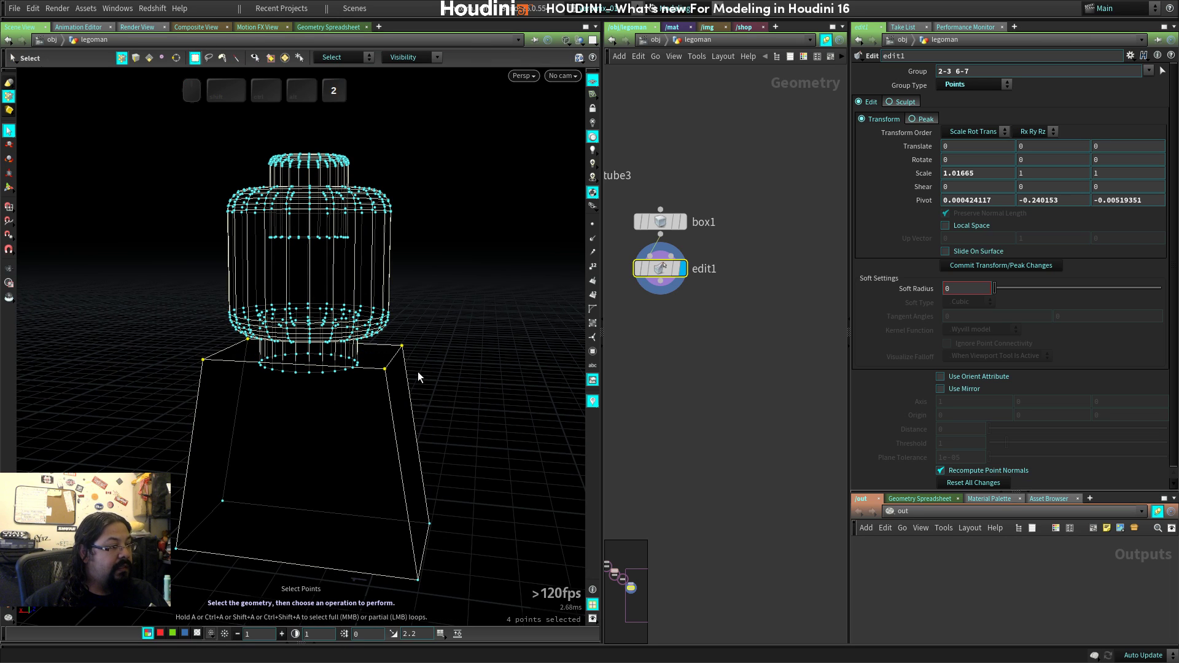
key("3")
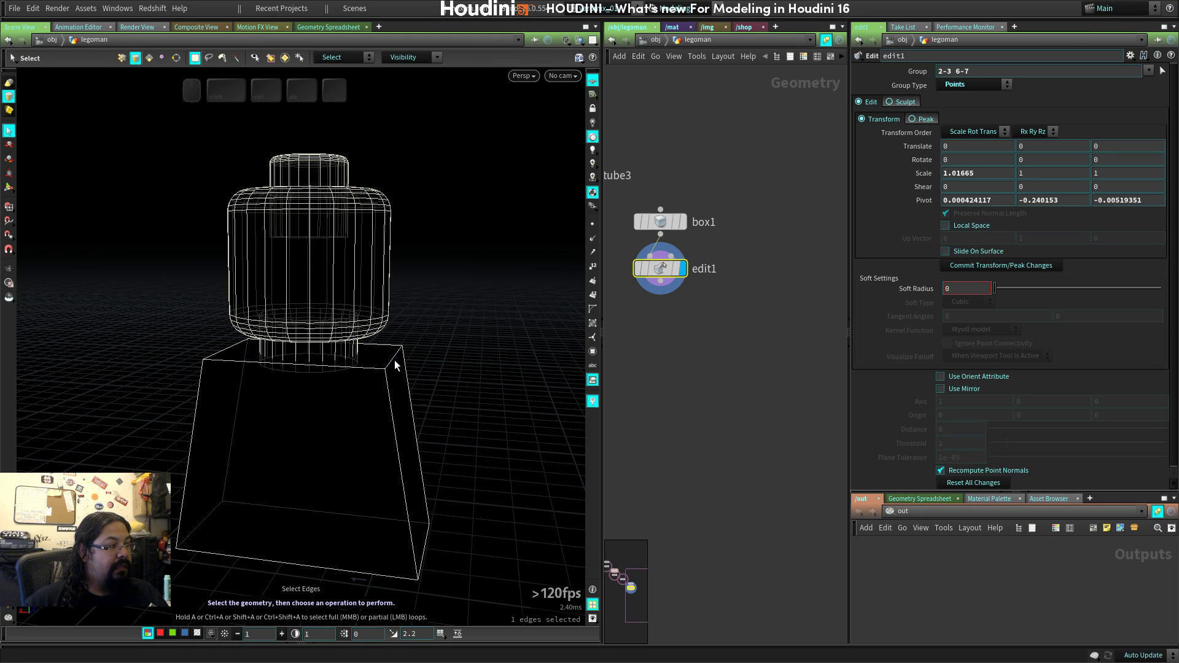
left_click(236, 415)
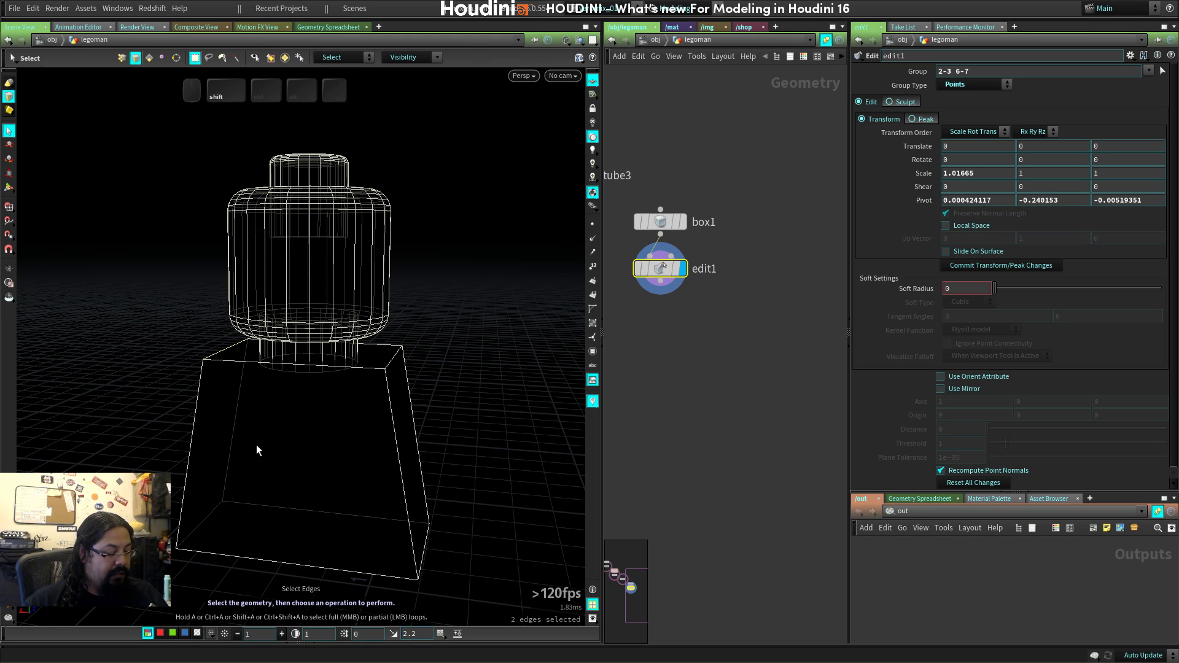
key("space+3")
right_click_drag(259, 423, 463, 411)
middle_click_drag(464, 411, 388, 423)
key("c")
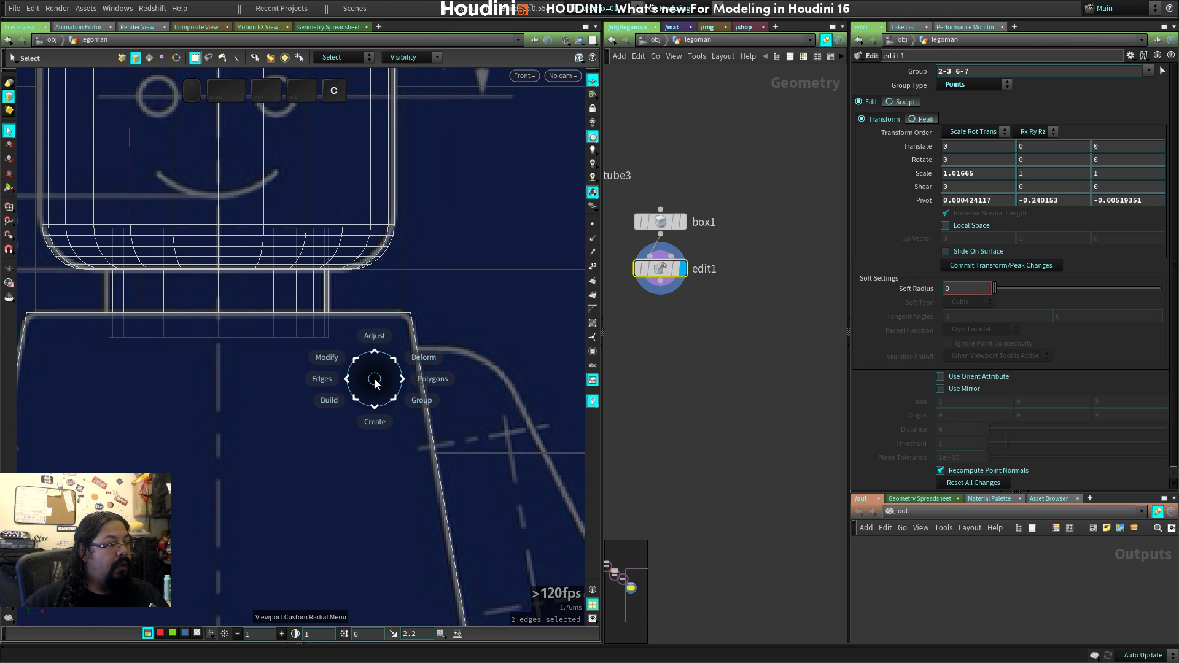
left_click(440, 336)
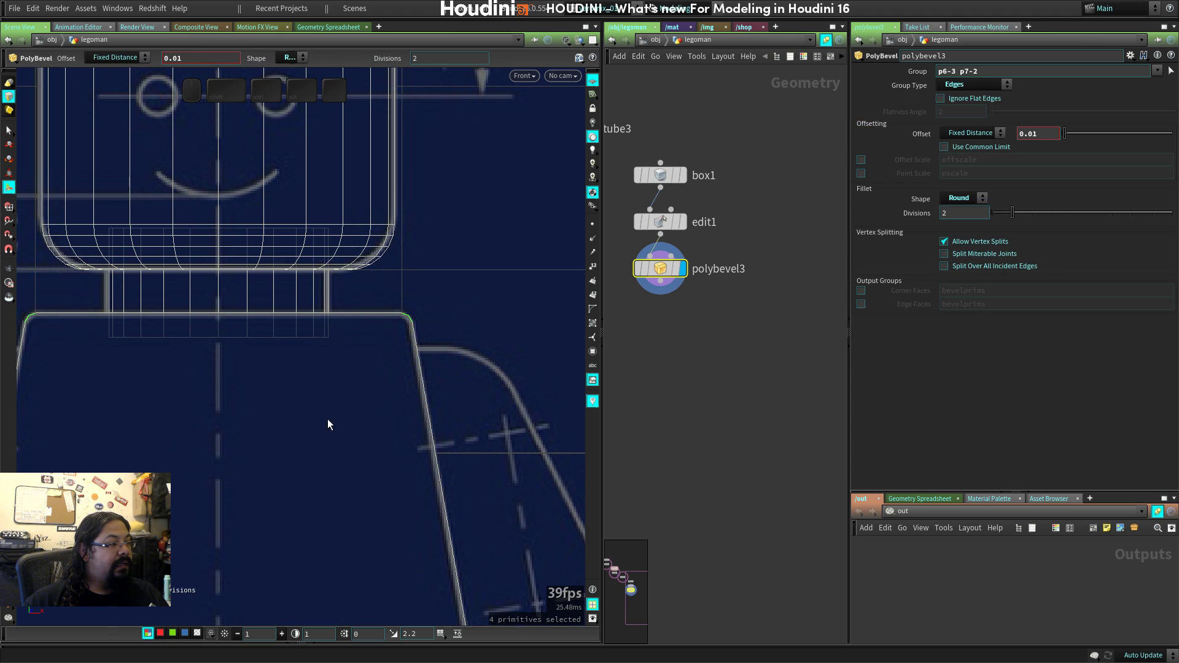
Increase the torso bevel to 4 divisions while comparing its curve with the blueprint's shoulder corner.
right_click_drag(210, 371, 393, 389)
middle_click_drag(249, 352, 571, 390)
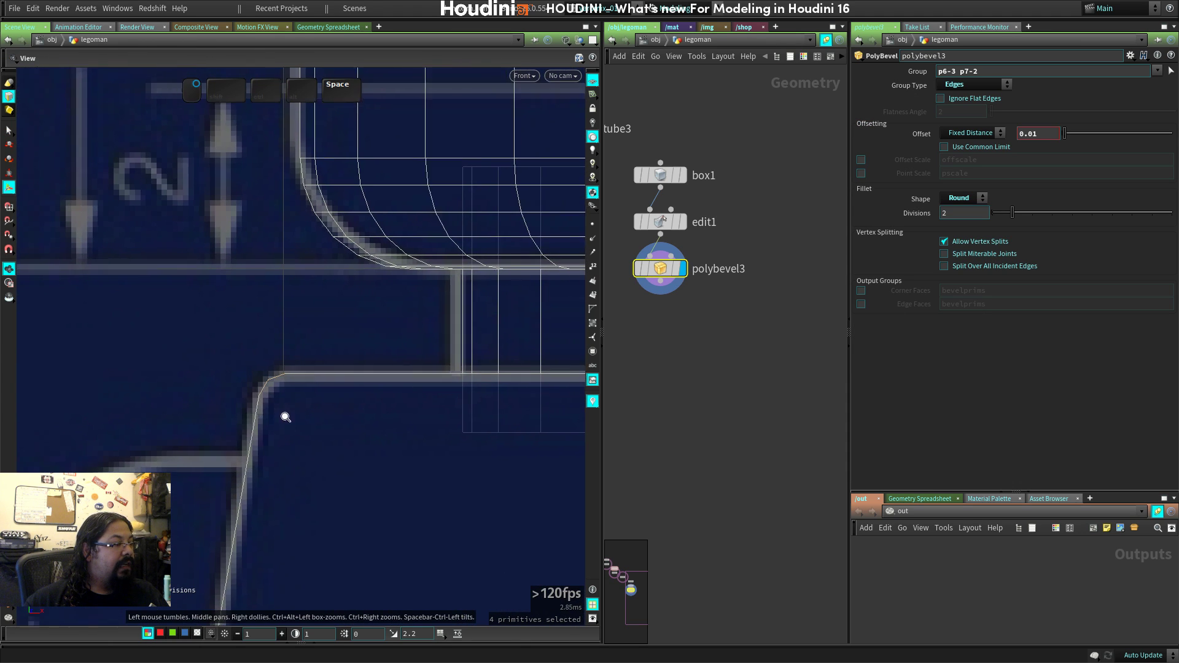
right_click_drag(284, 416, 387, 411)
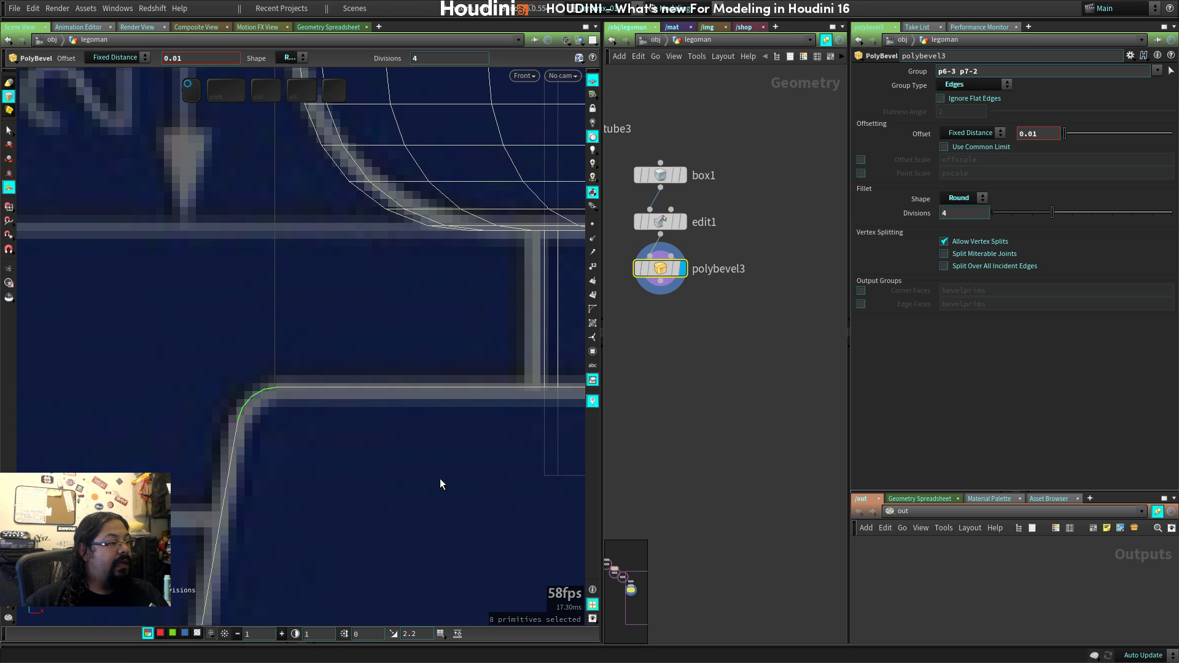
Inspect the bevelled torso edges in the front, top and perspective views.
scroll(440, 478, "down", 10)
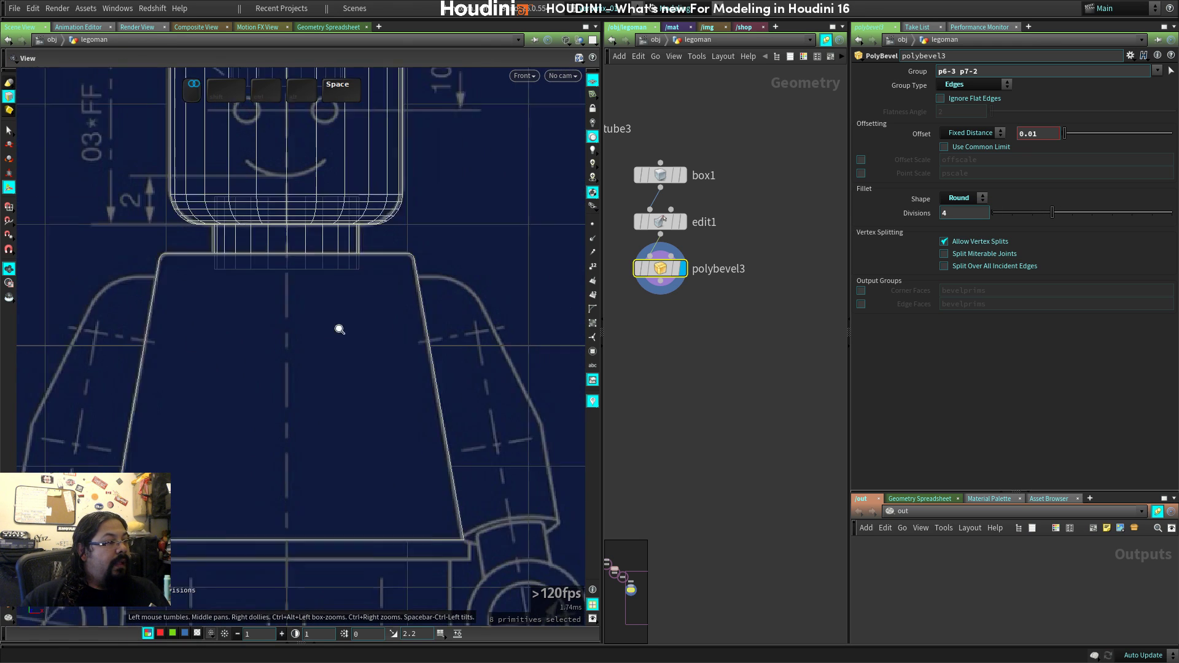
scroll(340, 329, "down", 3)
key("space+1")
key("space+2")
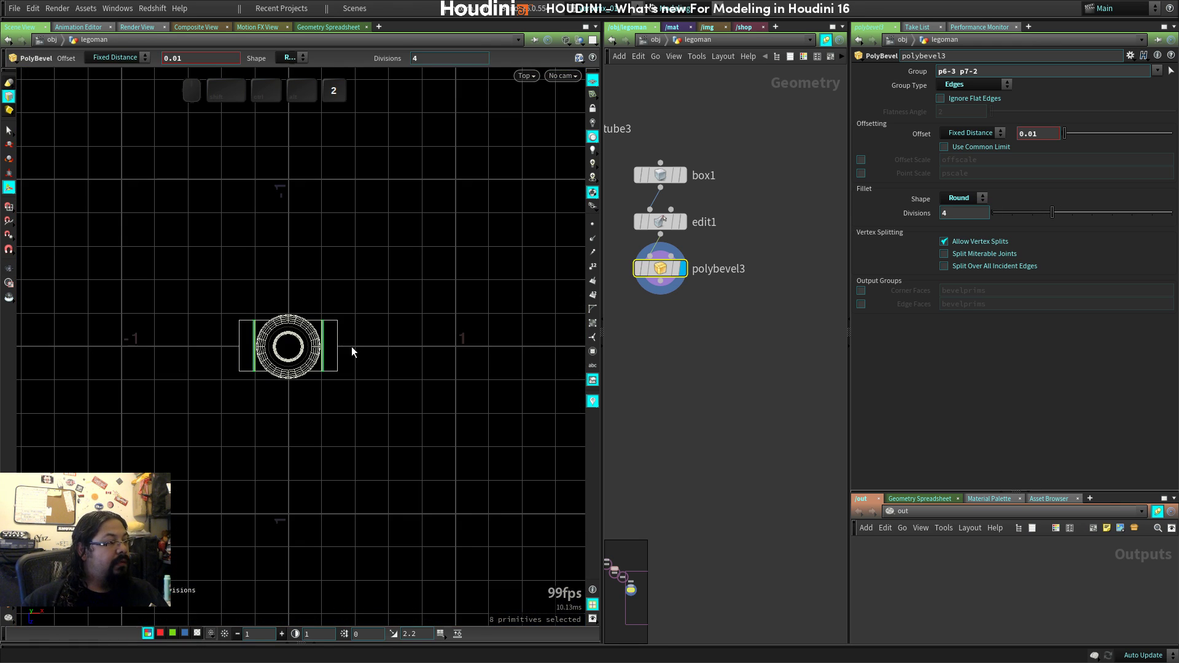
key("space+1")
key("space+2")
key("space+1")
left_click_drag(366, 393, 339, 446)
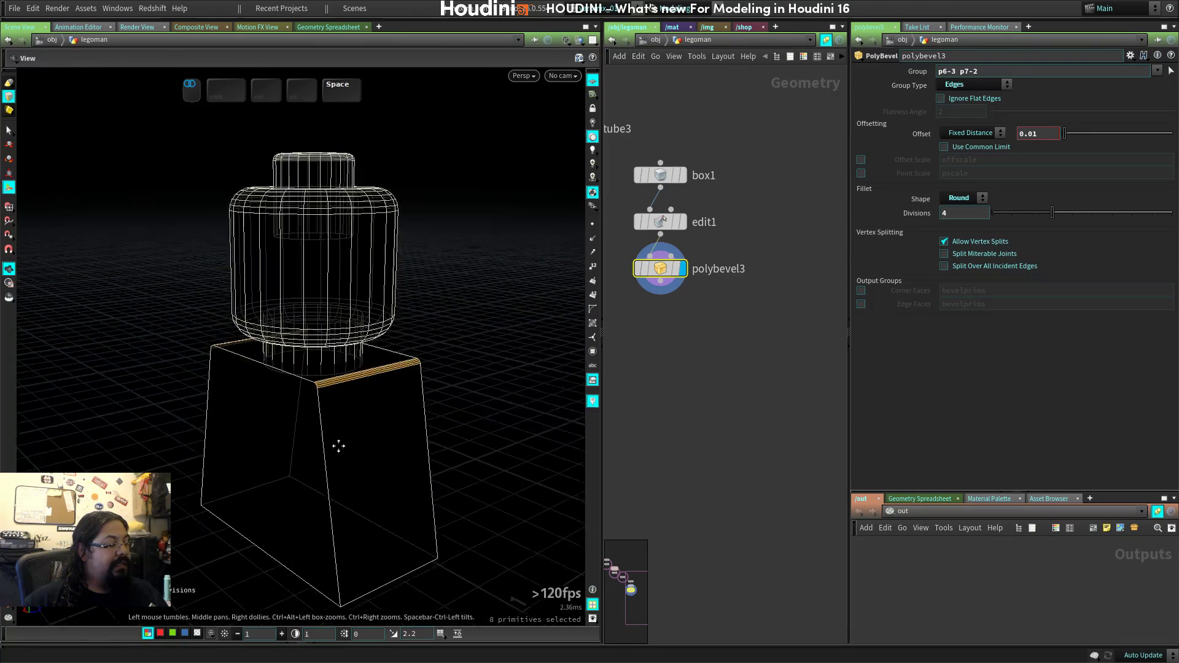
middle_click_drag(339, 447, 294, 376)
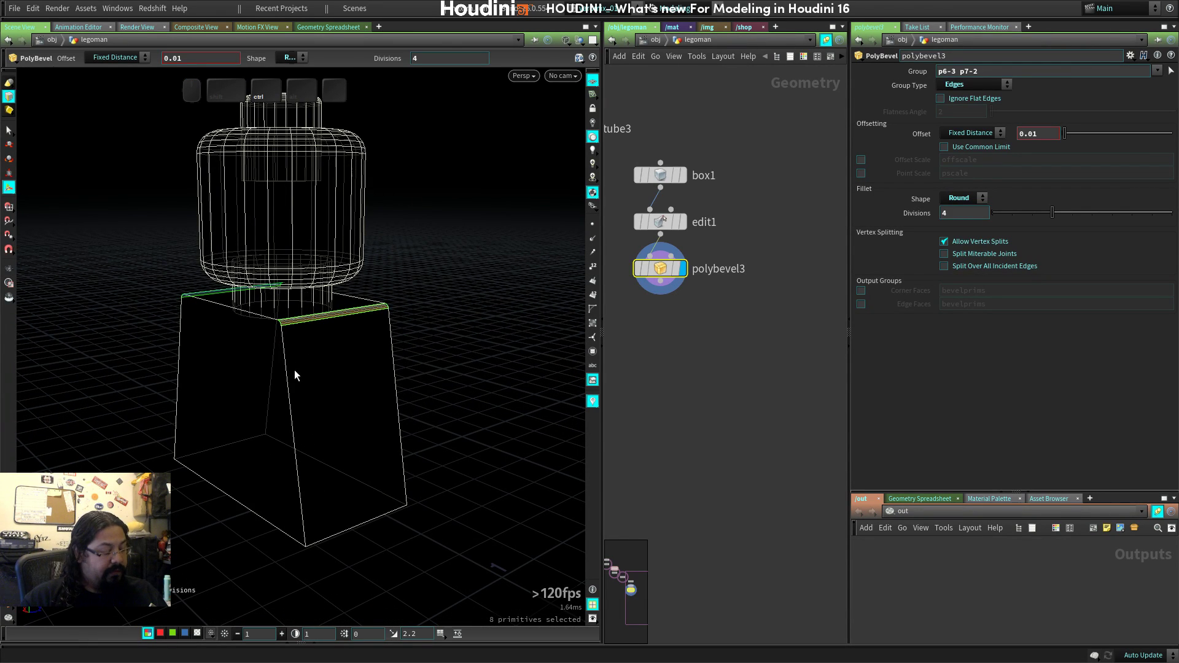
left_click_drag(294, 371, 287, 392)
right_click_drag(287, 392, 481, 432)
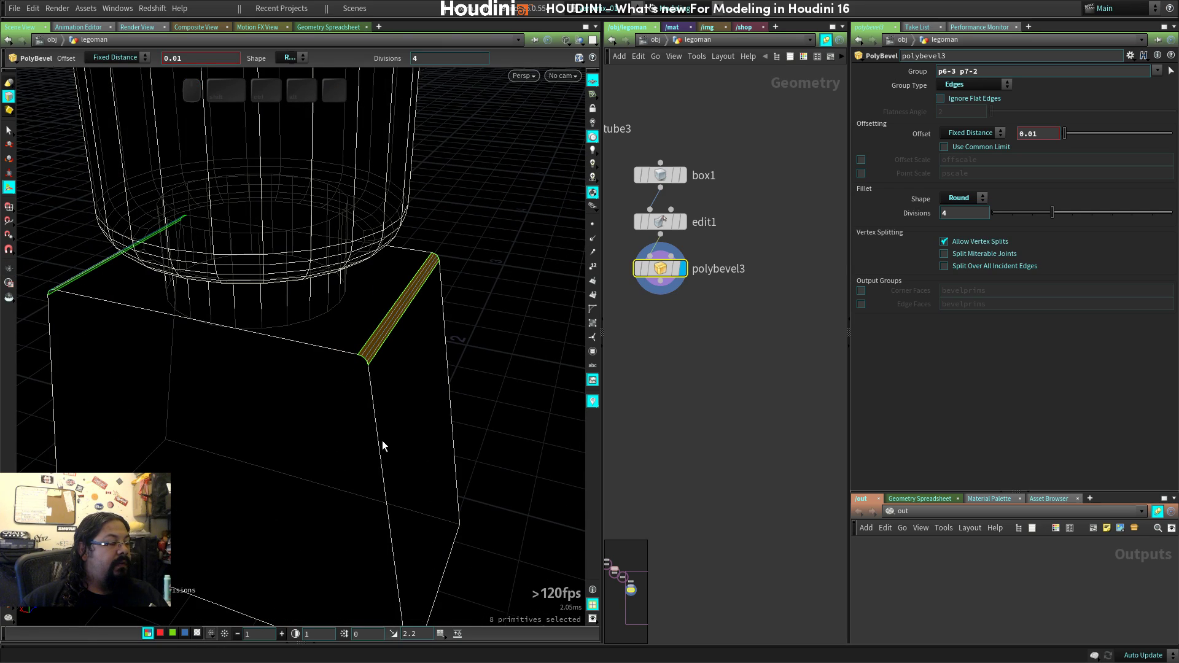
right_click_drag(382, 440, 317, 454)
mouse_move(316, 454)
left_mouse_down()
mouse_move(279, 447)
mouse_move(317, 445)
left_mouse_up()
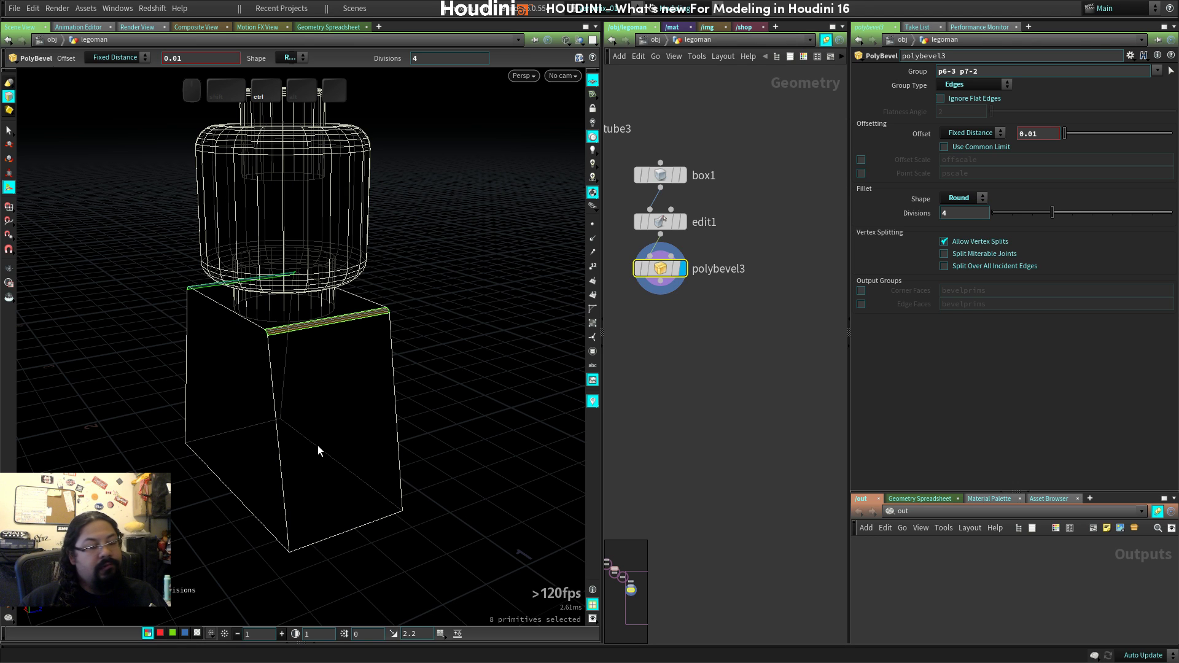
Undo the bevel's divisions change, try the torso without the bevel by deleting its node, and undo the deletion.
key("ctrl+z")
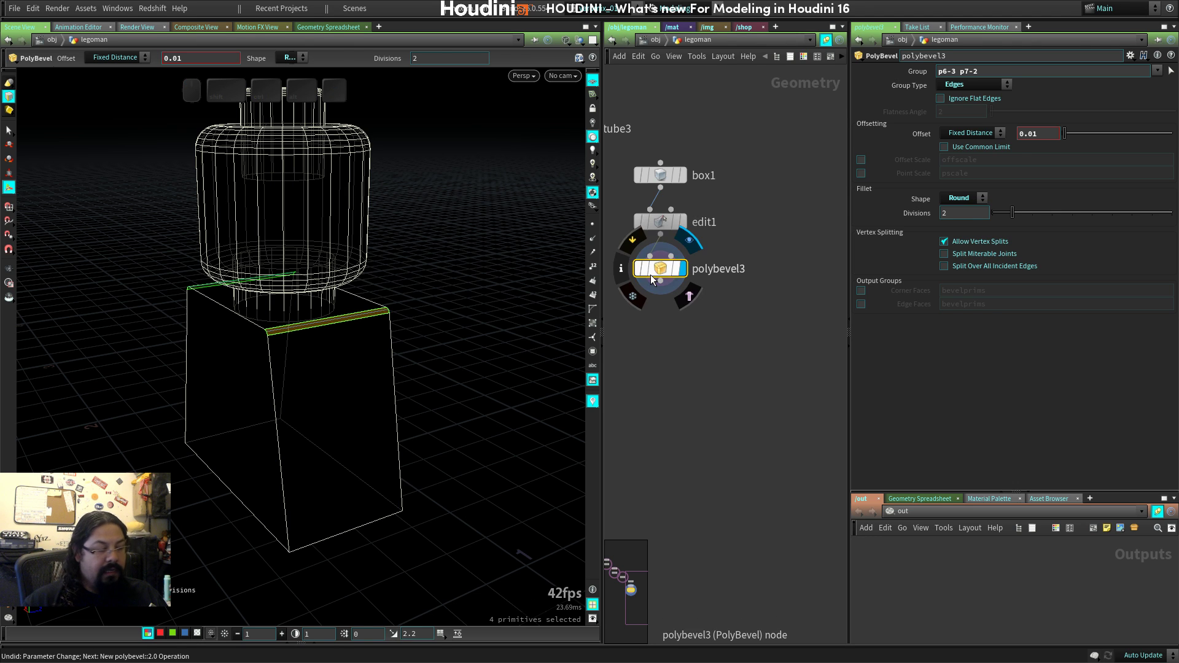
key("Delete")
key("space")
left_click_drag(336, 395, 376, 413)
key("ctrl+z")
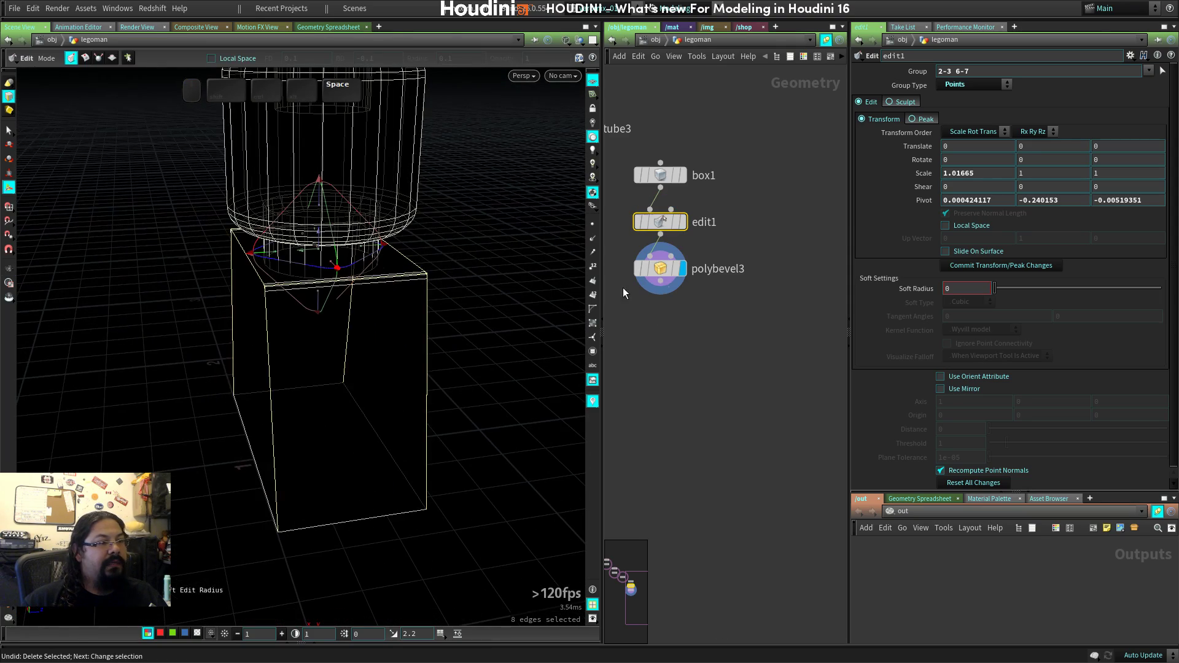
Reselect the torso's bevel node, try 3 divisions against the front drawing, and settle on 4 divisions.
left_click(667, 269)
left_click_drag(404, 417, 840, 248)
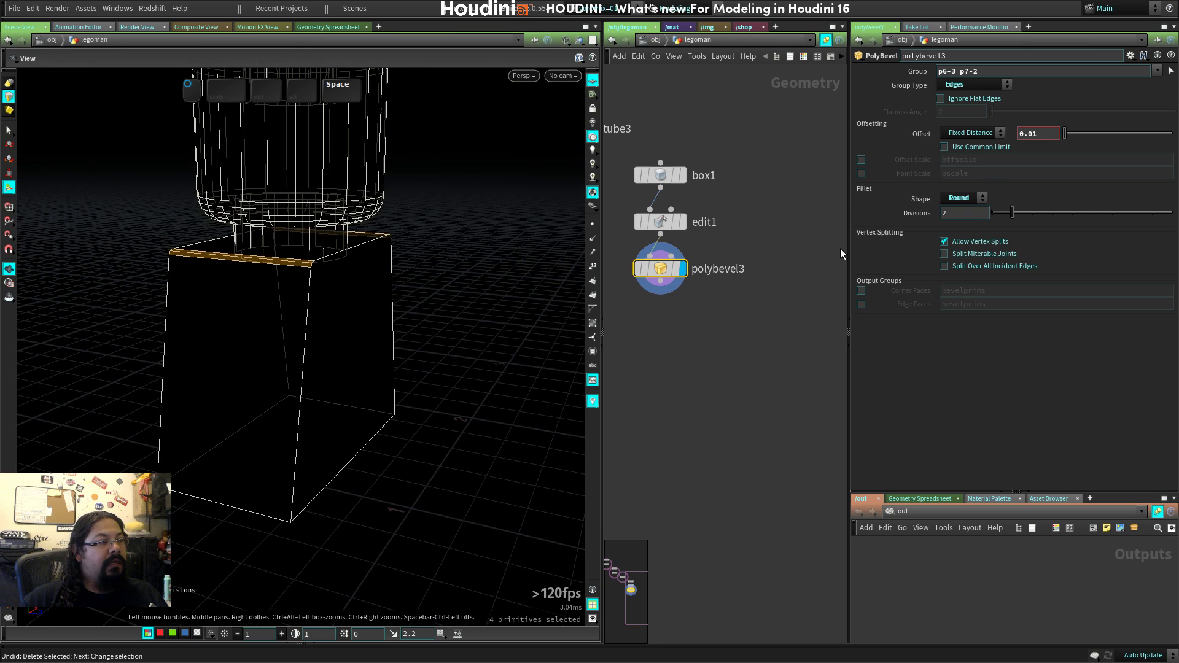
key("Return")
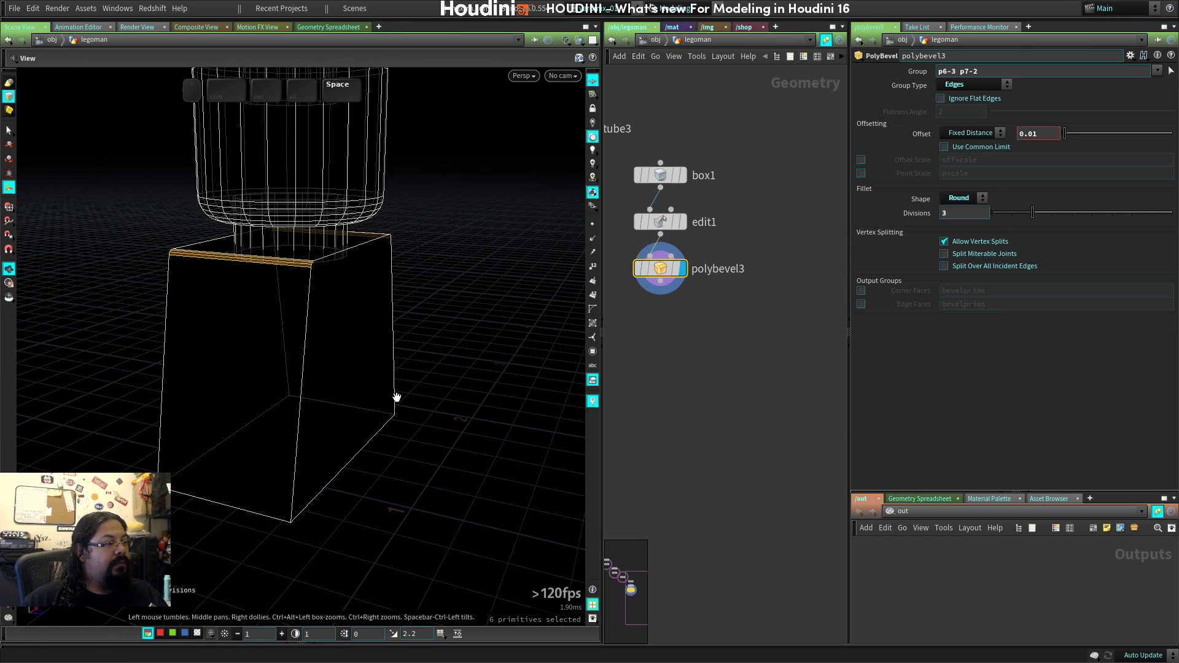
key("space+3")
right_click_drag(127, 351, 312, 373)
scroll(312, 374, "down", 3)
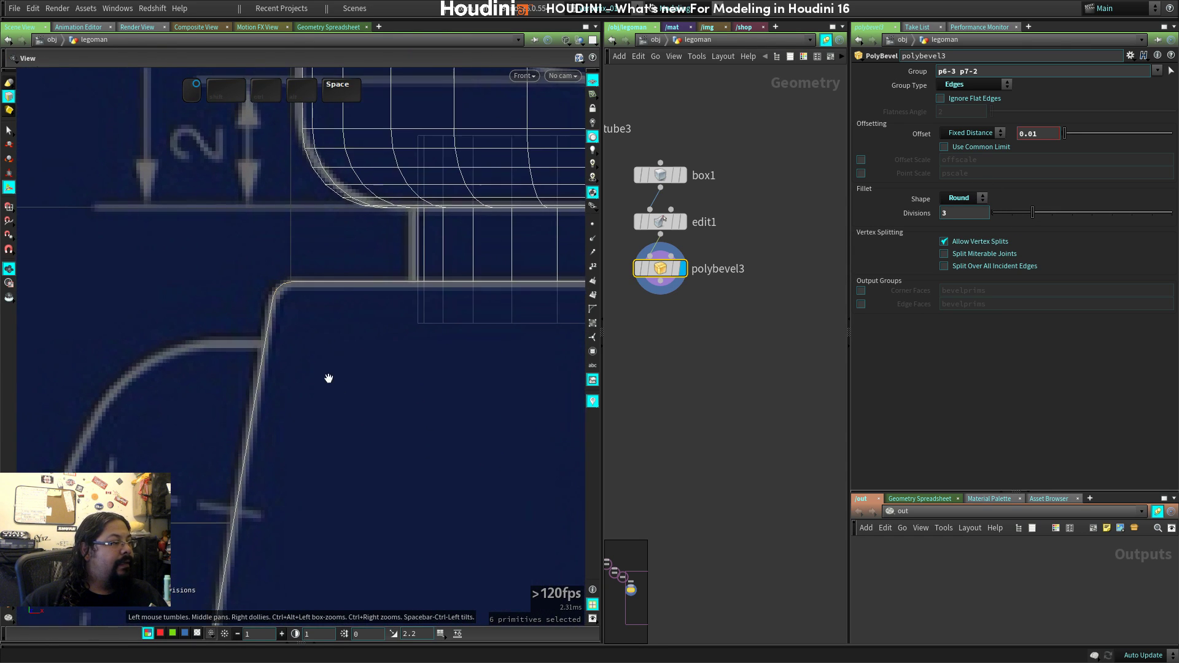
left_click_drag(1032, 213, 1051, 213)
key("space+1")
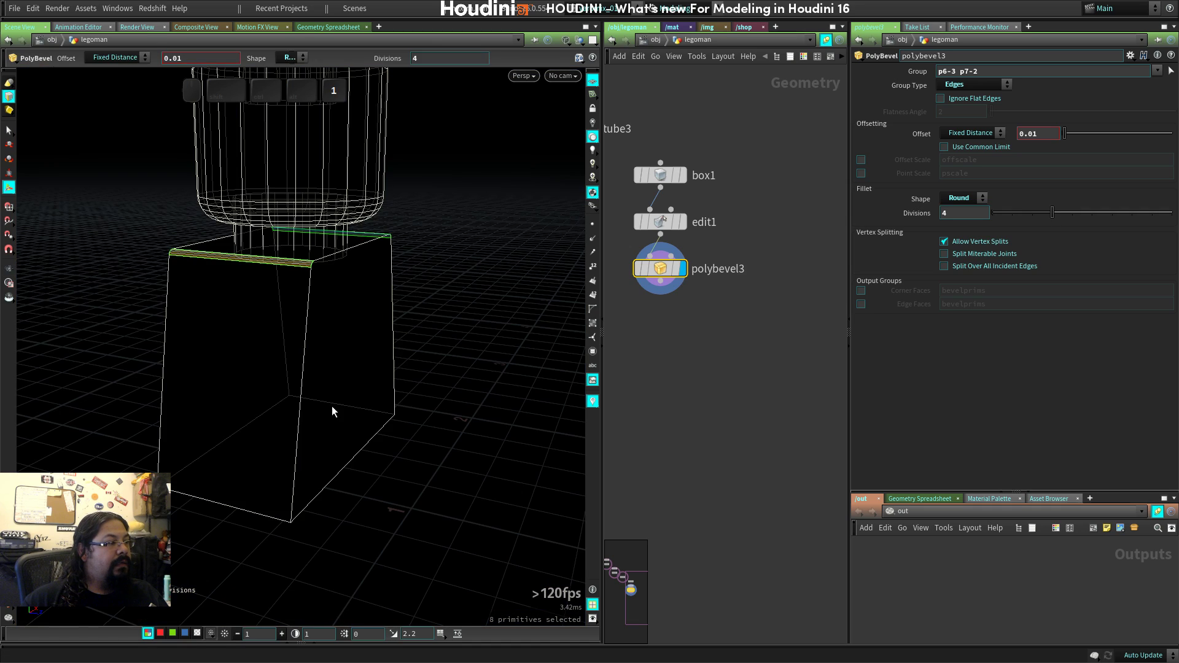
Extrude the torso's bottom face downward by about 0.025 with PolyExtrude.
left_click_drag(332, 408, 413, 415)
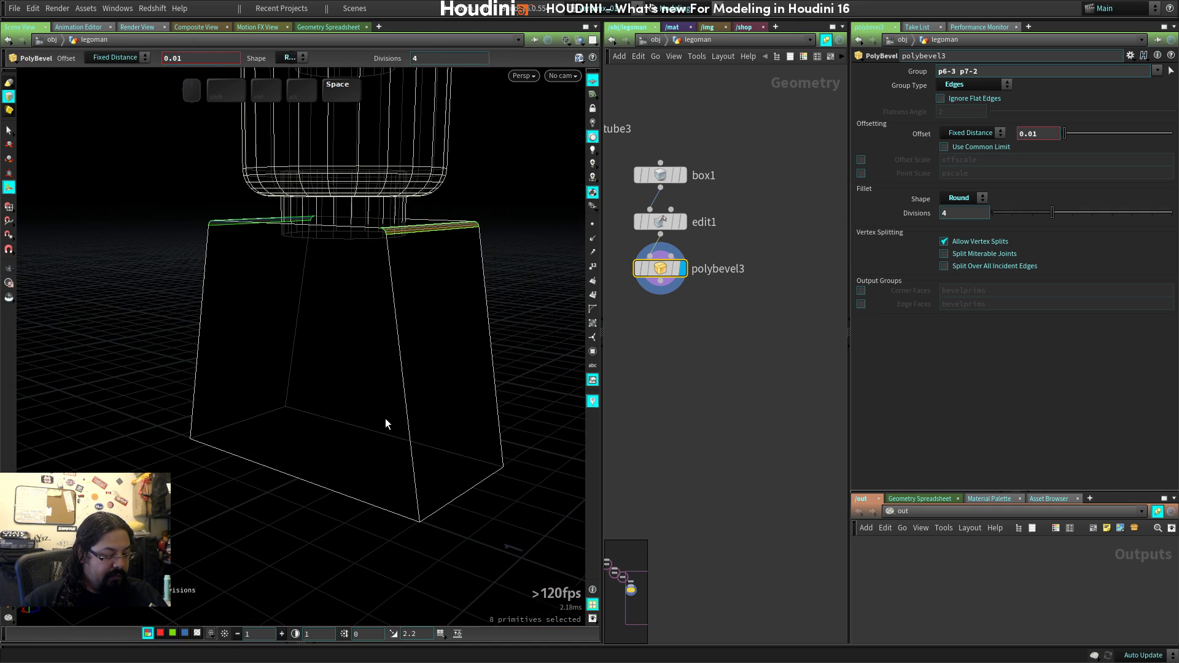
key("s")
left_click_drag(373, 495, 465, 403)
left_click(370, 388)
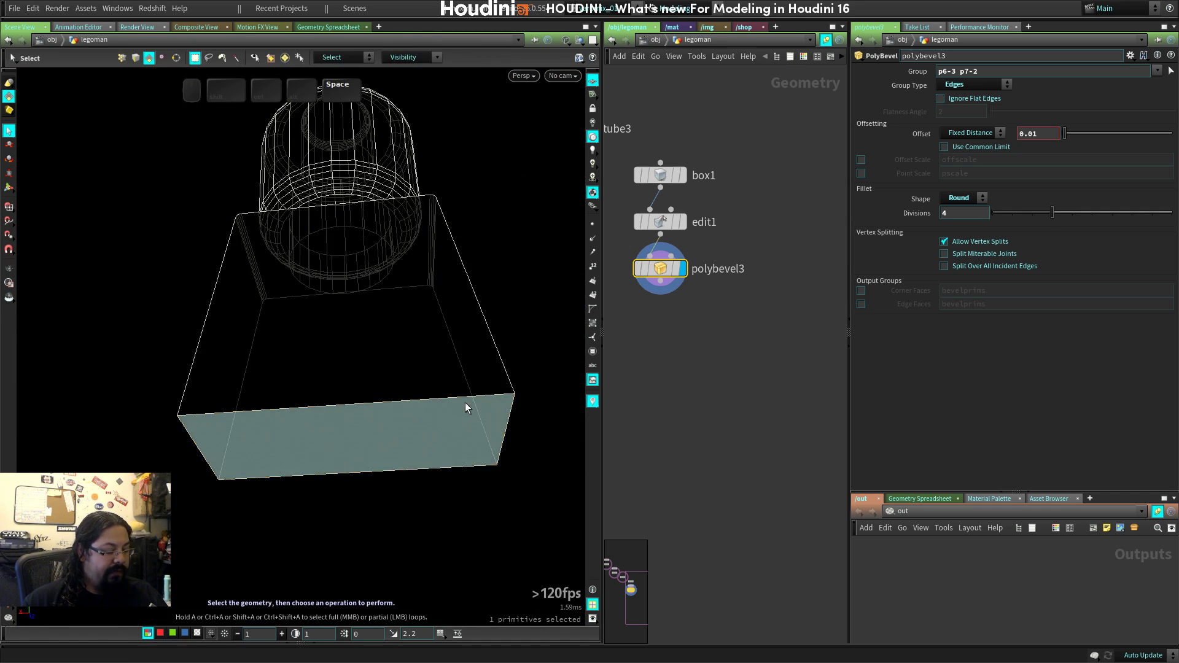
key("c")
mouse_move(486, 407)
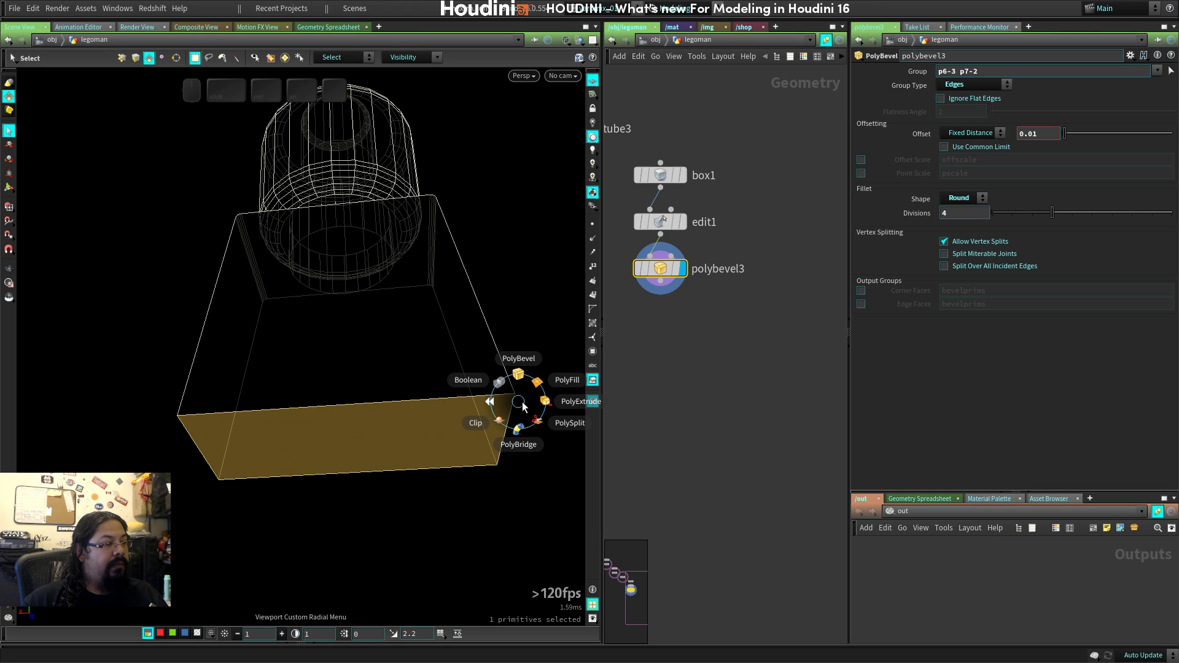
left_click(566, 401)
left_click_drag(348, 472, 350, 486)
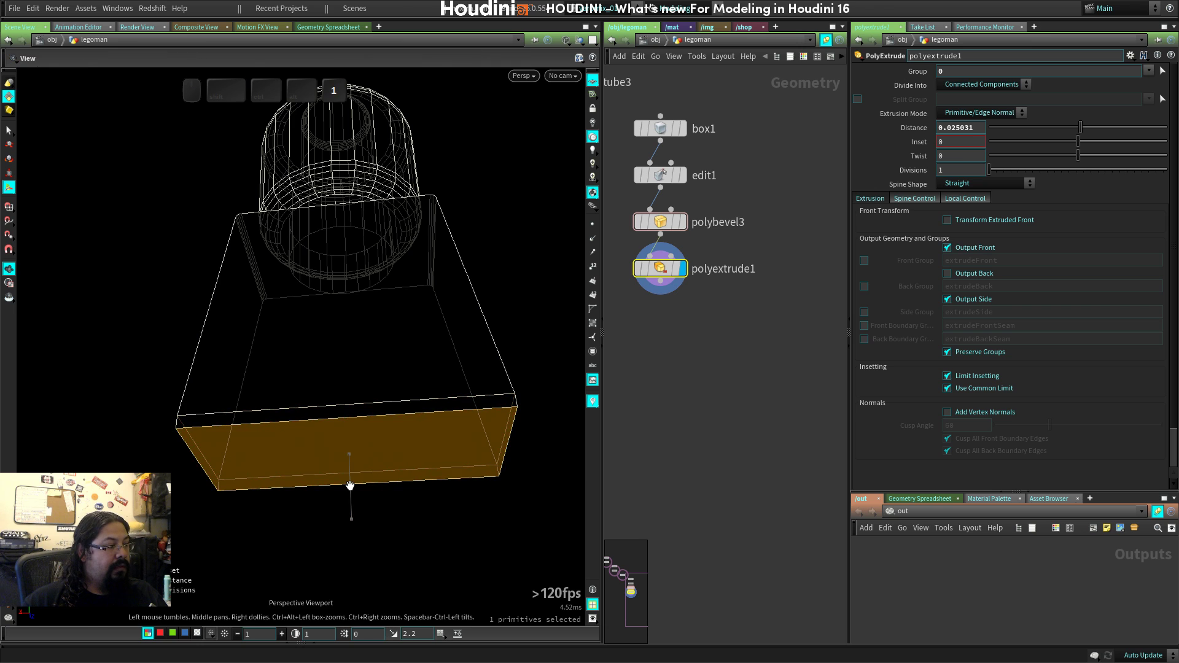
Adjust the bottom extrusion's distance to about 0.033 so its lower edge matches the waist band in the front blueprint.
key("space+3")
scroll(350, 486, "up", 10)
middle_click_drag(351, 486, 297, 316)
scroll(297, 315, "down", 5)
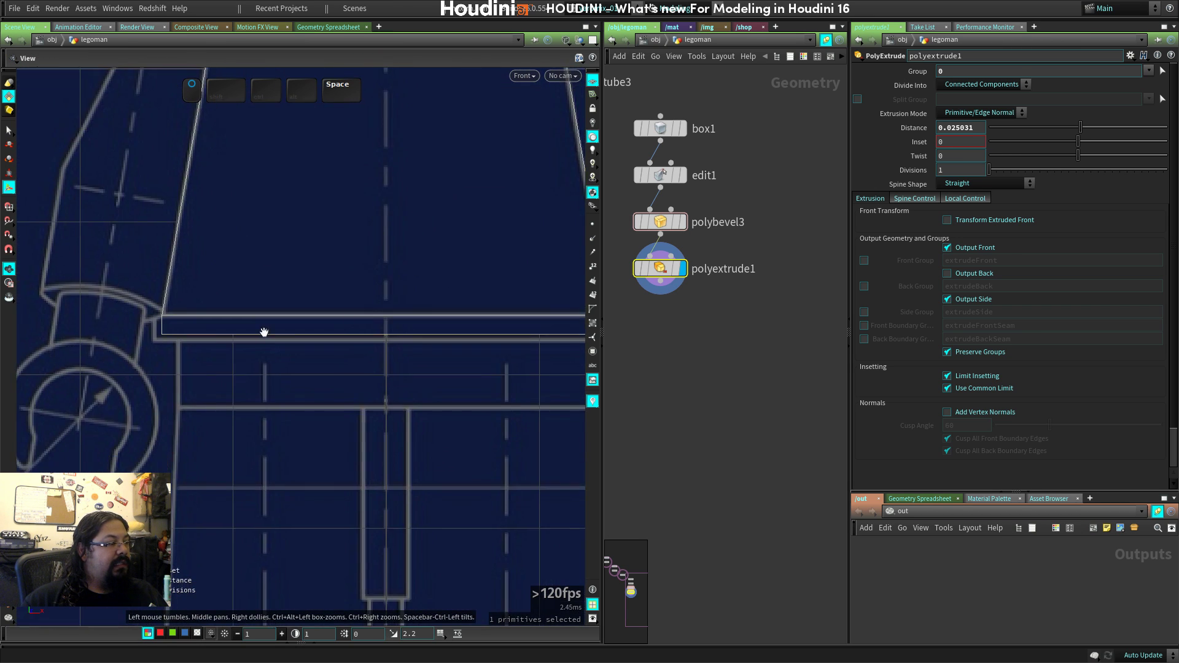
scroll(263, 331, "up", 5)
scroll(369, 476, "down", 3)
middle_click_drag(283, 401, 216, 398)
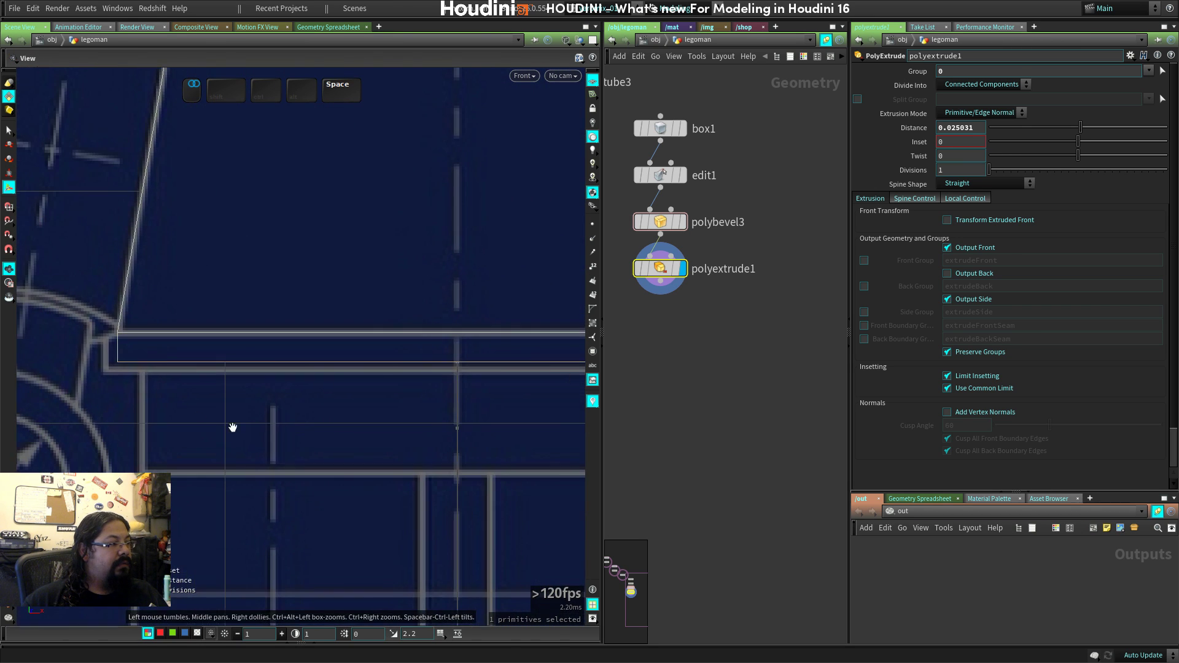
mouse_move(457, 432)
left_mouse_down()
mouse_move(456, 416)
mouse_move(454, 425)
left_mouse_up()
key("space")
scroll(285, 410, "down", 2)
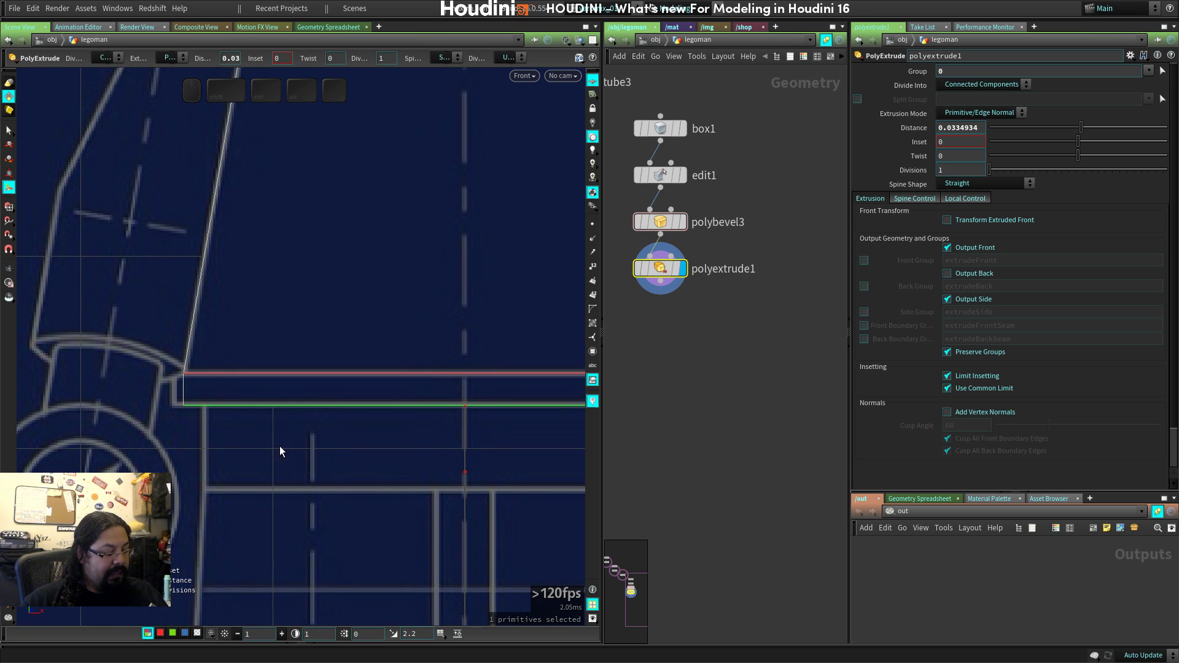
Select the four side faces of the extruded strip around the torso's base.
key("space+1")
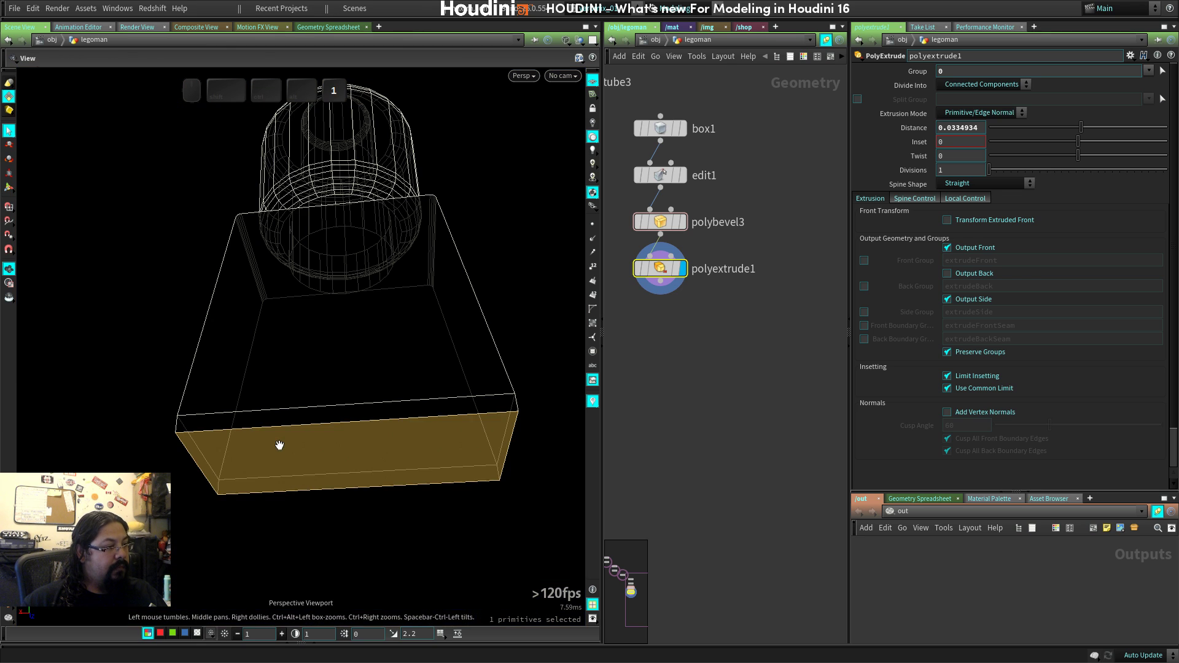
key("s")
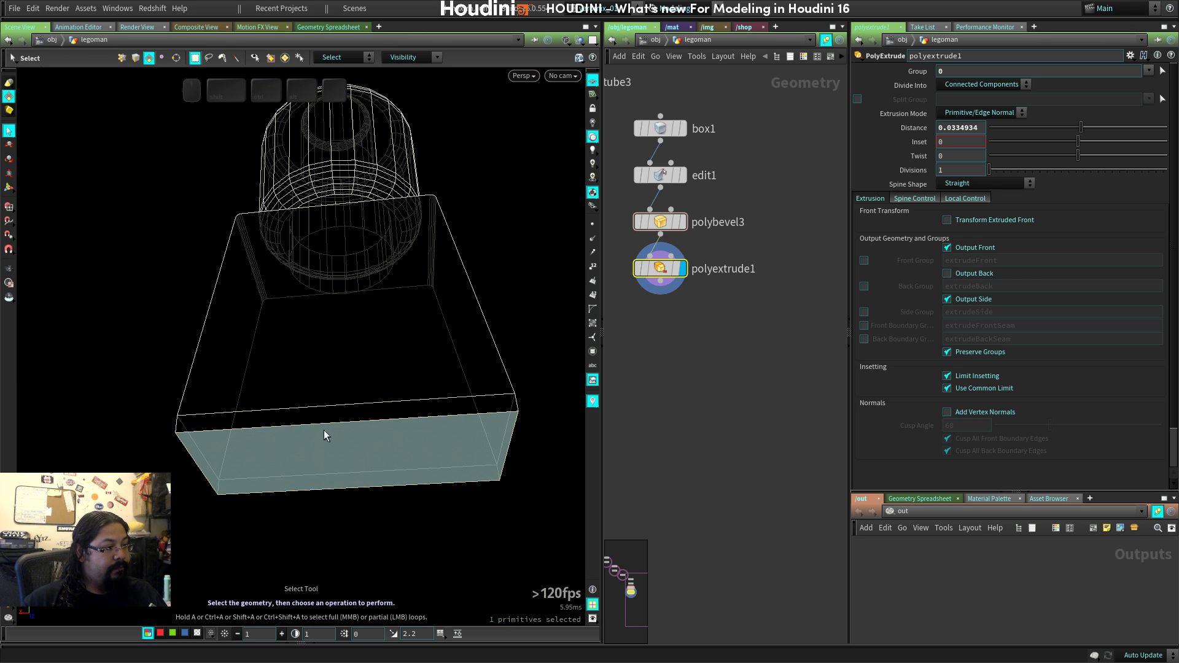
left_click_drag(414, 434, 377, 466)
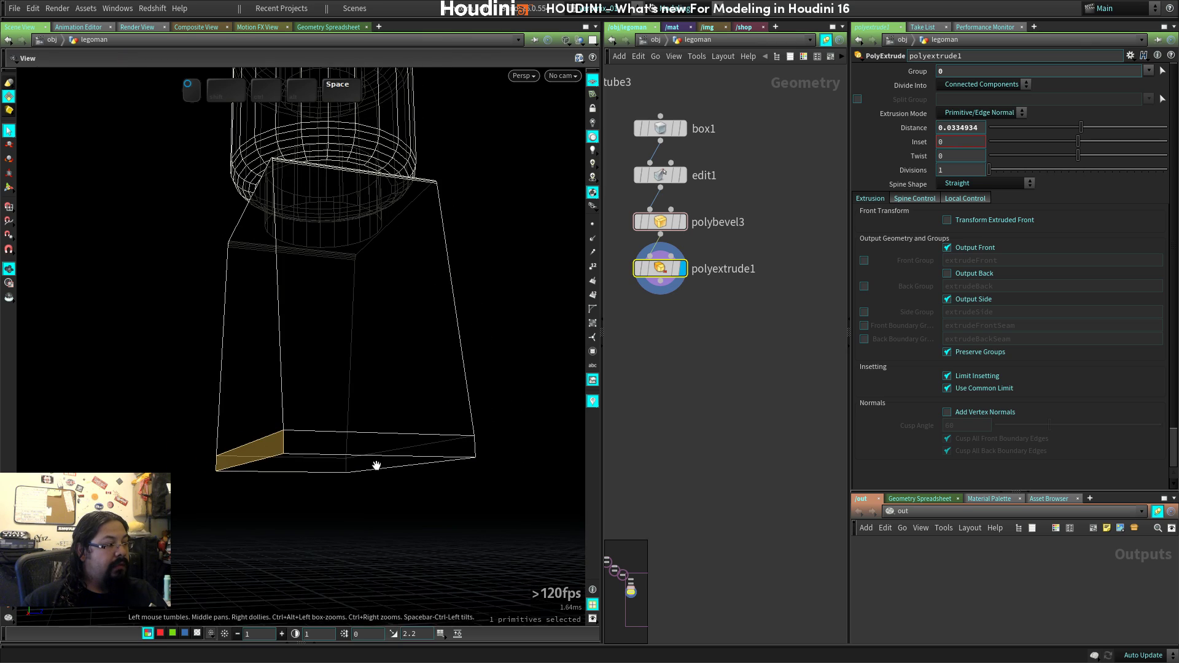
left_click_drag(321, 493, 161, 502)
left_click_drag(172, 508, 285, 505)
left_click(326, 494, "ctrl")
key("3")
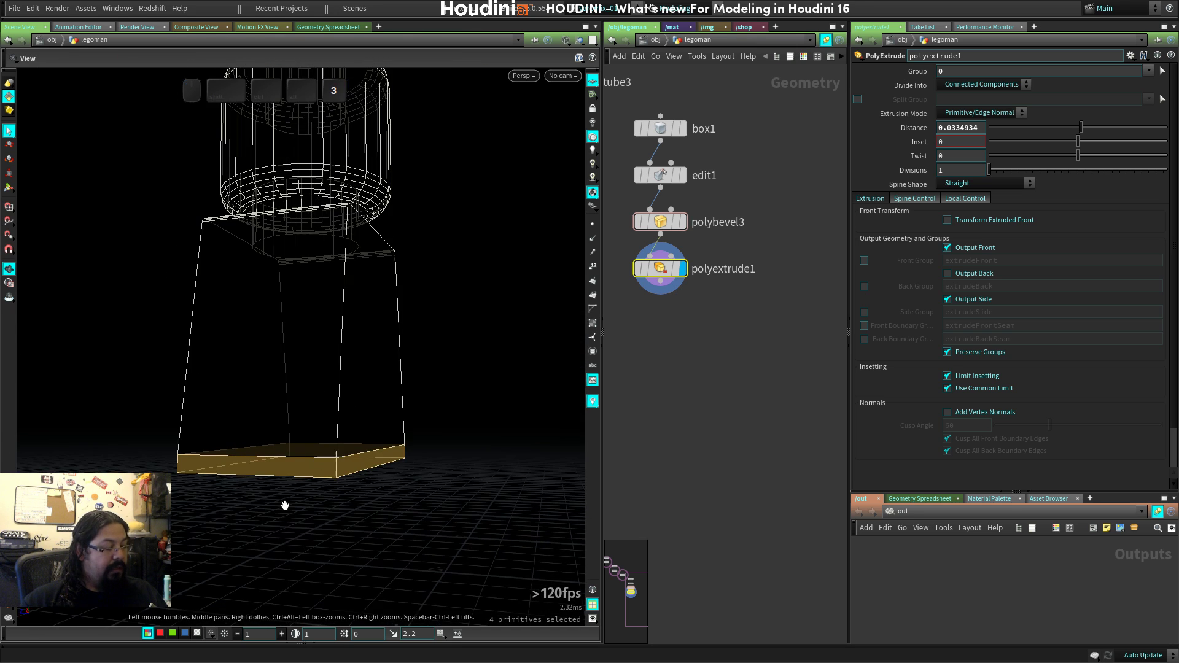
Extrude the strip's four side faces outward by about 0.012 to match the waist band's width in the front blueprint.
middle_click_drag(339, 433, 205, 445)
middle_click_drag(332, 461, 310, 442)
right_click_drag(310, 442, 312, 433)
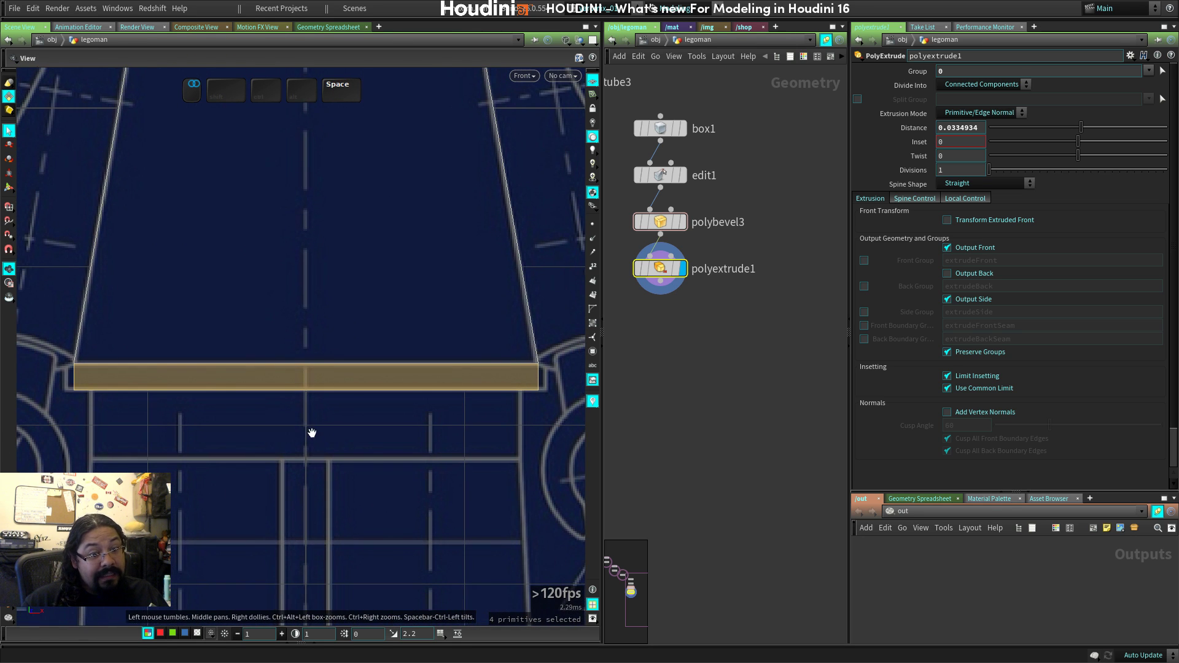
key("q")
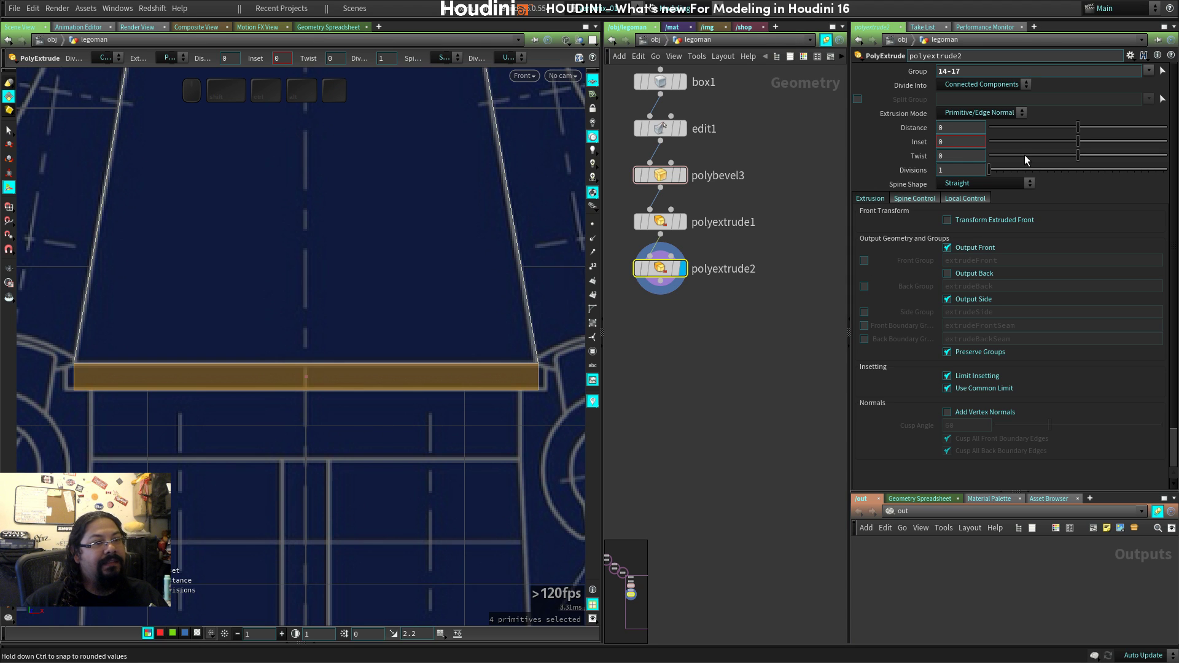
key("space")
middle_click_drag(305, 419, 338, 447)
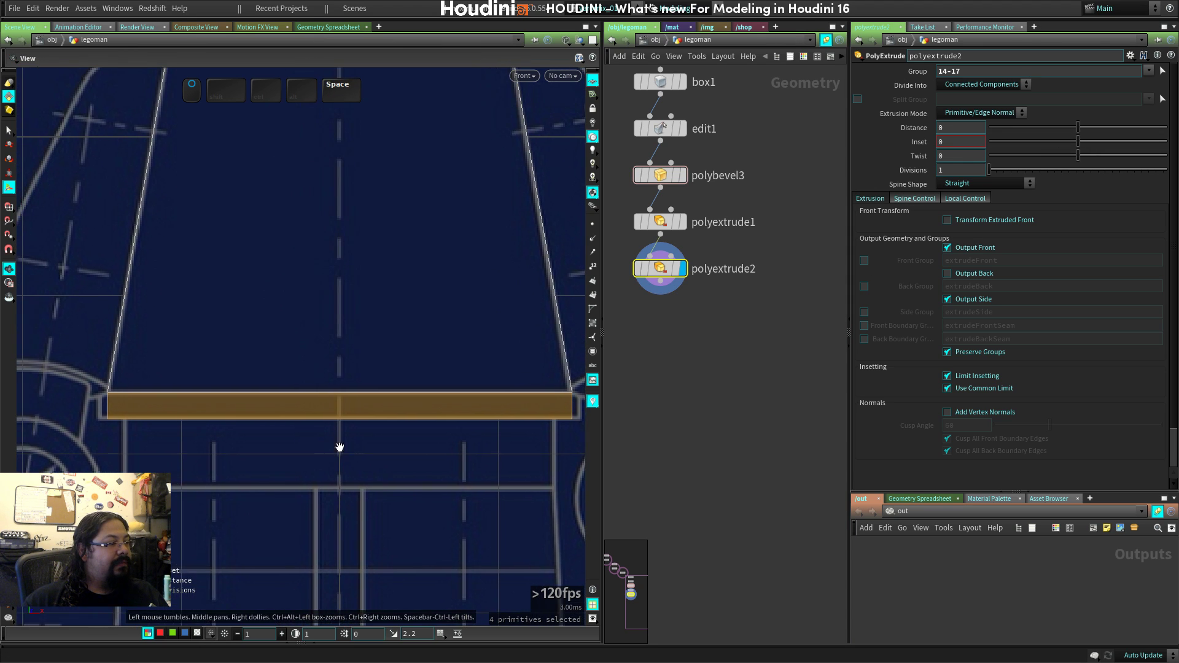
right_click_drag(337, 447, 297, 448)
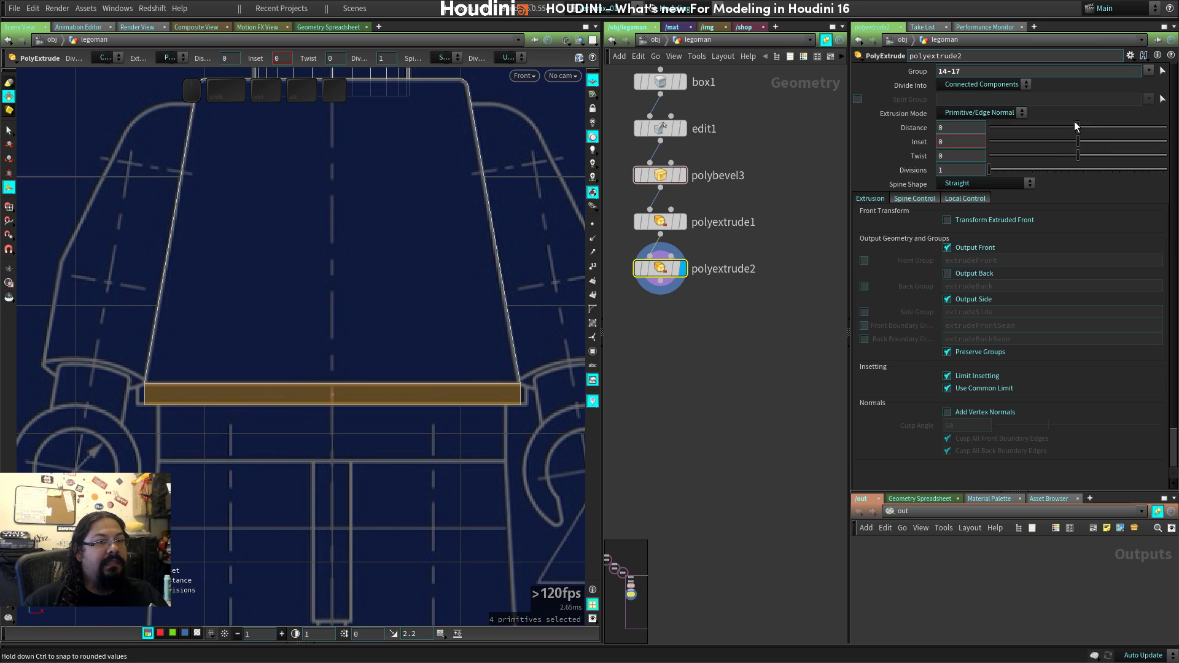
mouse_move(332, 395)
left_mouse_down()
mouse_move(348, 394)
mouse_move(357, 444)
mouse_move(298, 537)
mouse_move(314, 573)
mouse_move(352, 479)
mouse_move(316, 507)
mouse_move(285, 504)
mouse_move(288, 479)
mouse_move(258, 442)
mouse_move(105, 342)
mouse_move(319, 449)
mouse_move(290, 474)
left_mouse_up()
Examine the waist band in shaded perspective, and compare its width and depth with the front and right-side blueprint drawings.
key("shift+w")
left_click_drag(337, 311, 326, 422)
key("1")
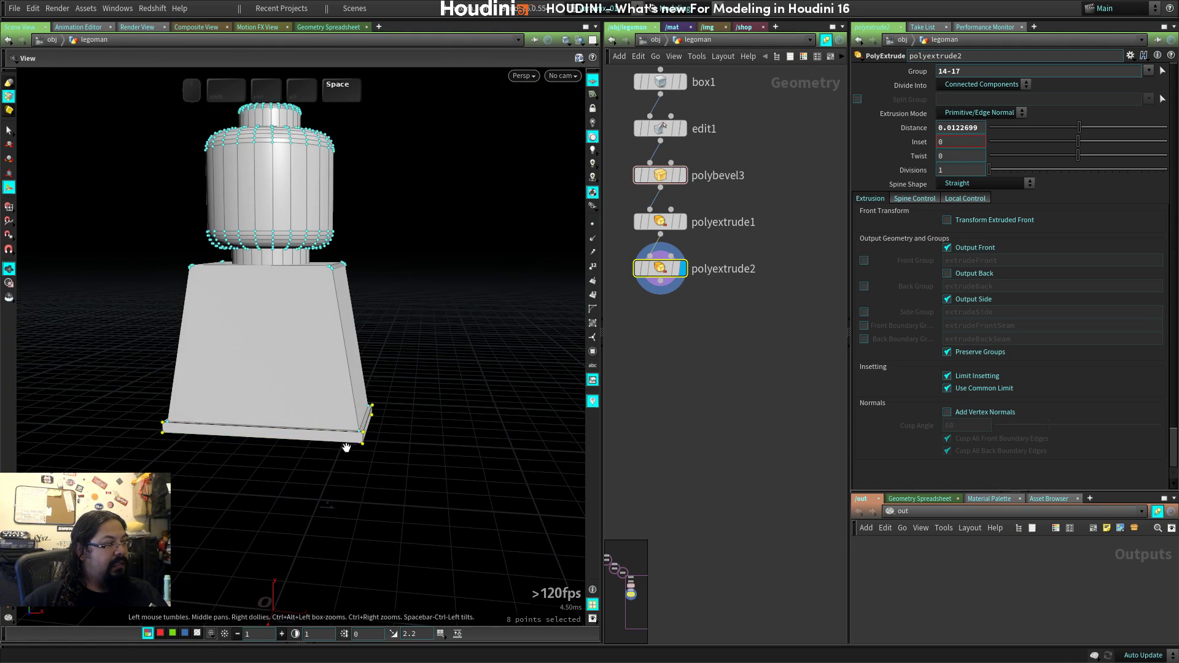
key("space+2")
key("space+3")
right_click_drag(346, 448, 309, 479)
middle_click_drag(308, 479, 341, 409)
middle_click_drag(571, 389, 335, 427)
right_click_drag(334, 427, 477, 403)
key("space+4")
scroll(395, 400, "down", 3)
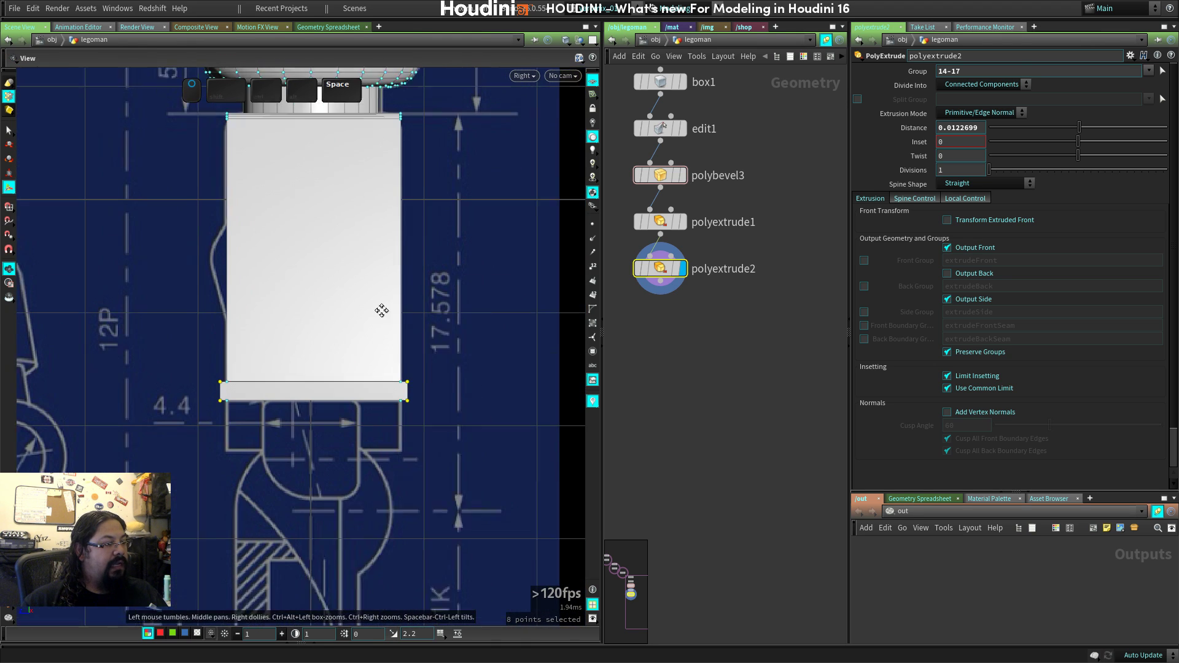
key("w")
middle_click_drag(335, 440, 361, 412)
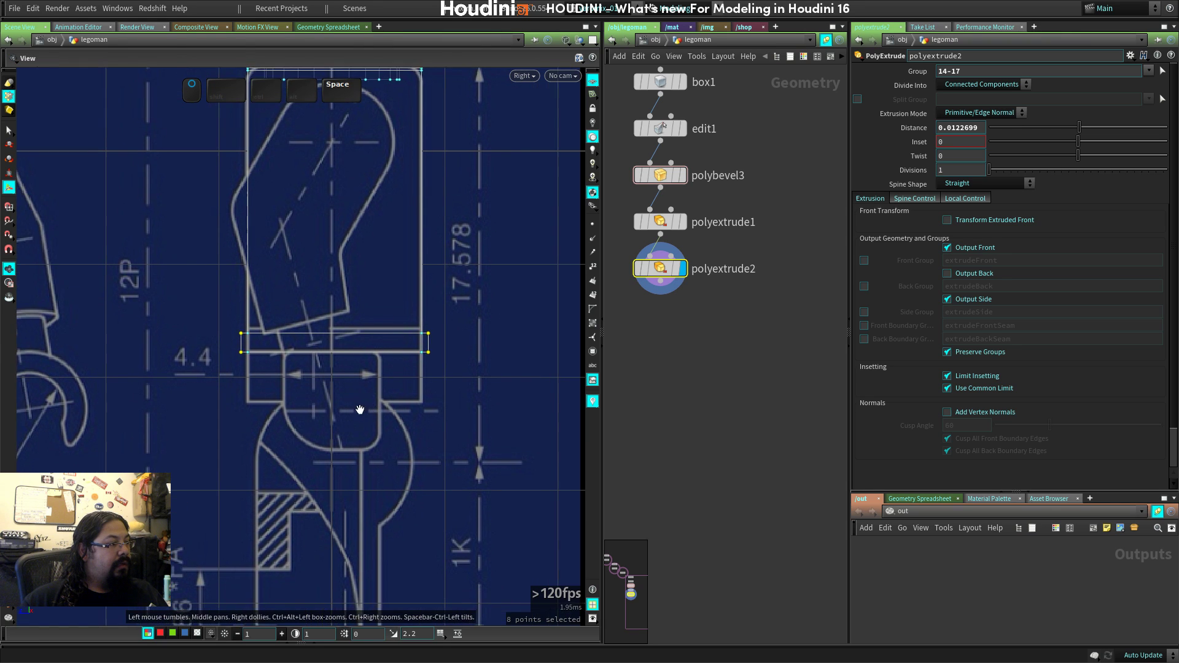
right_click_drag(361, 412, 417, 400)
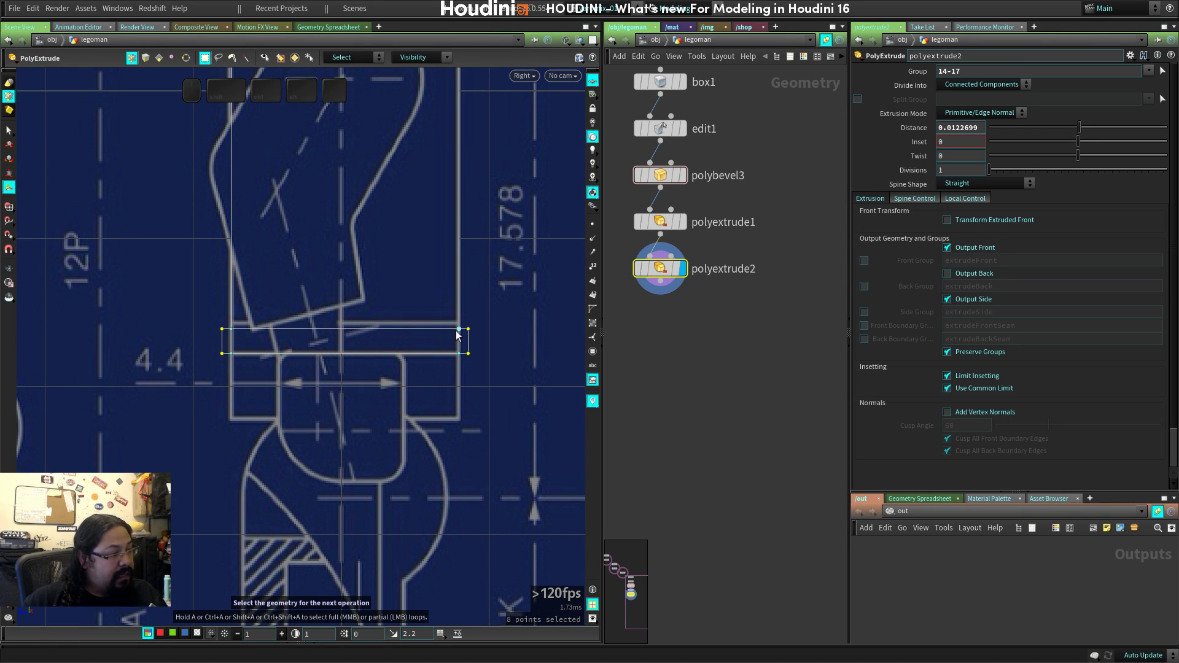
Inspect the waist band in perspective and from above, and study the side-profile drawing beside the front view.
key("space+1")
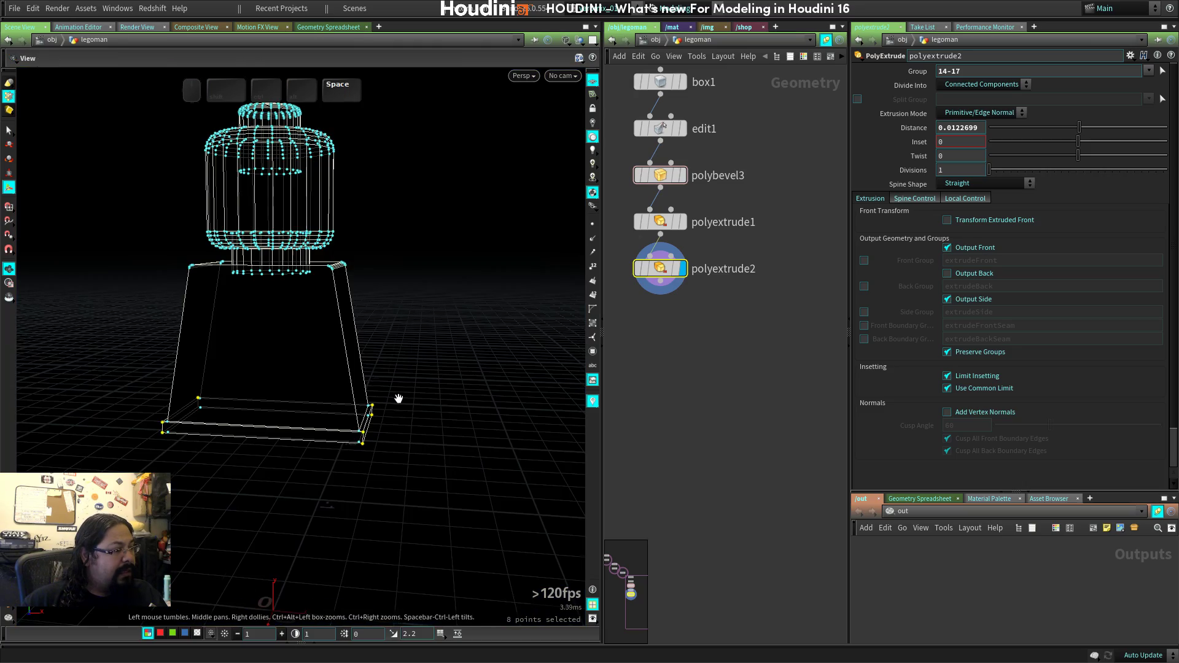
left_click_drag(399, 400, 481, 405)
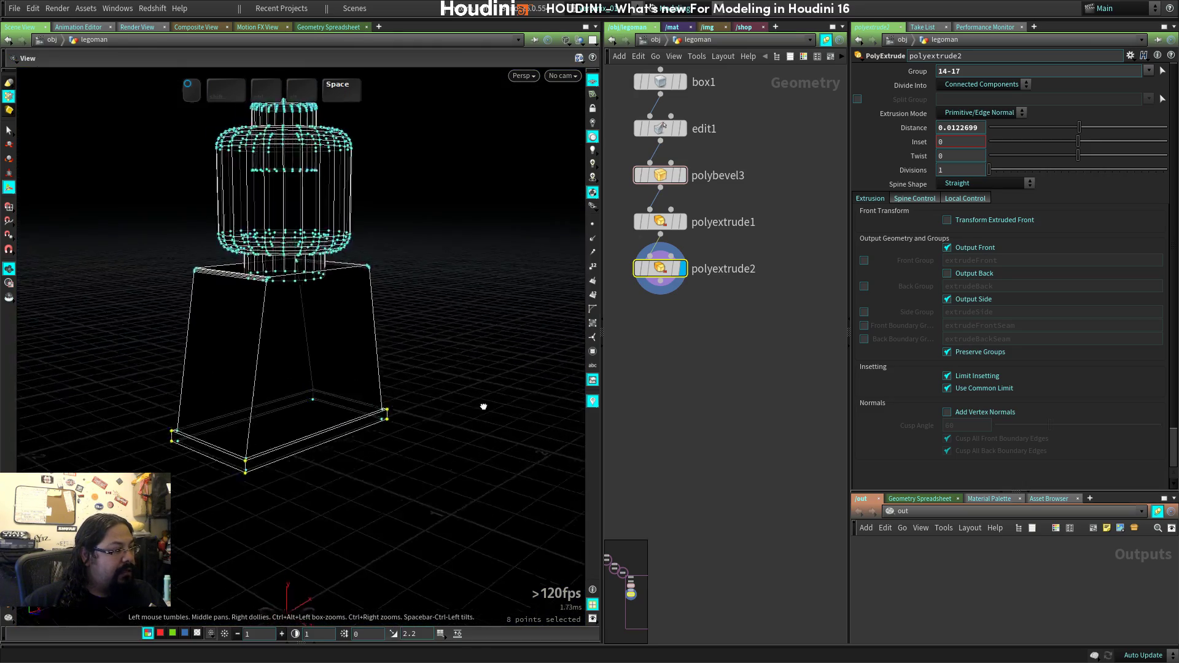
right_click_drag(481, 405, 415, 444)
key("space+2")
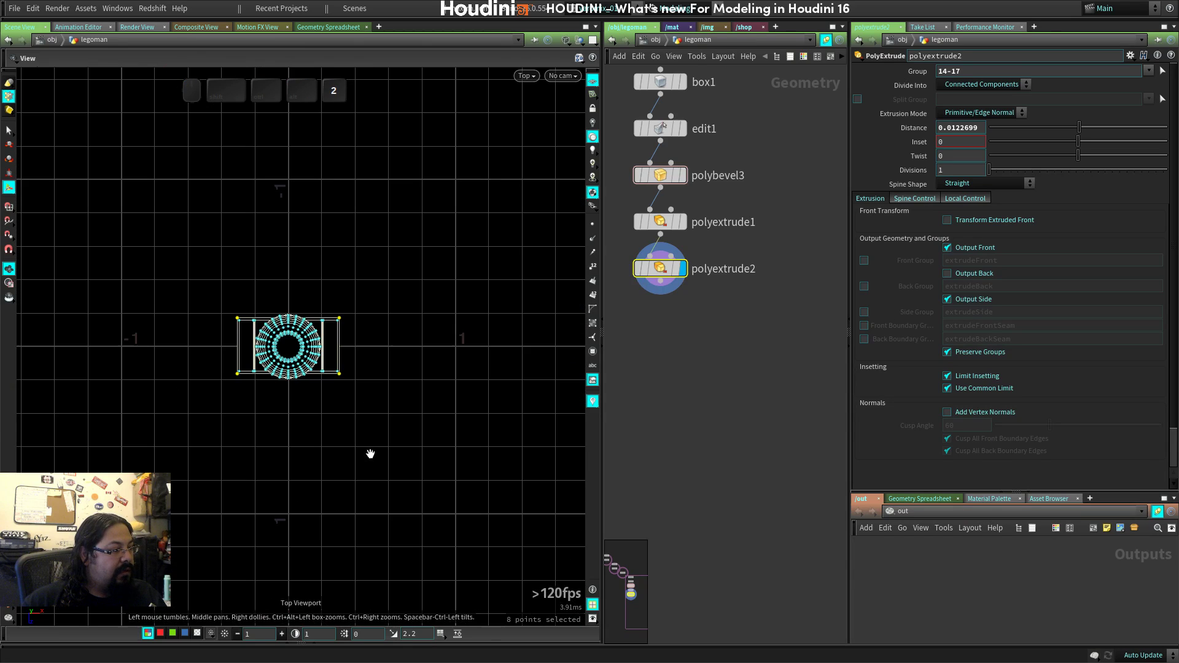
key("space+3")
middle_click_drag(345, 453, 389, 457)
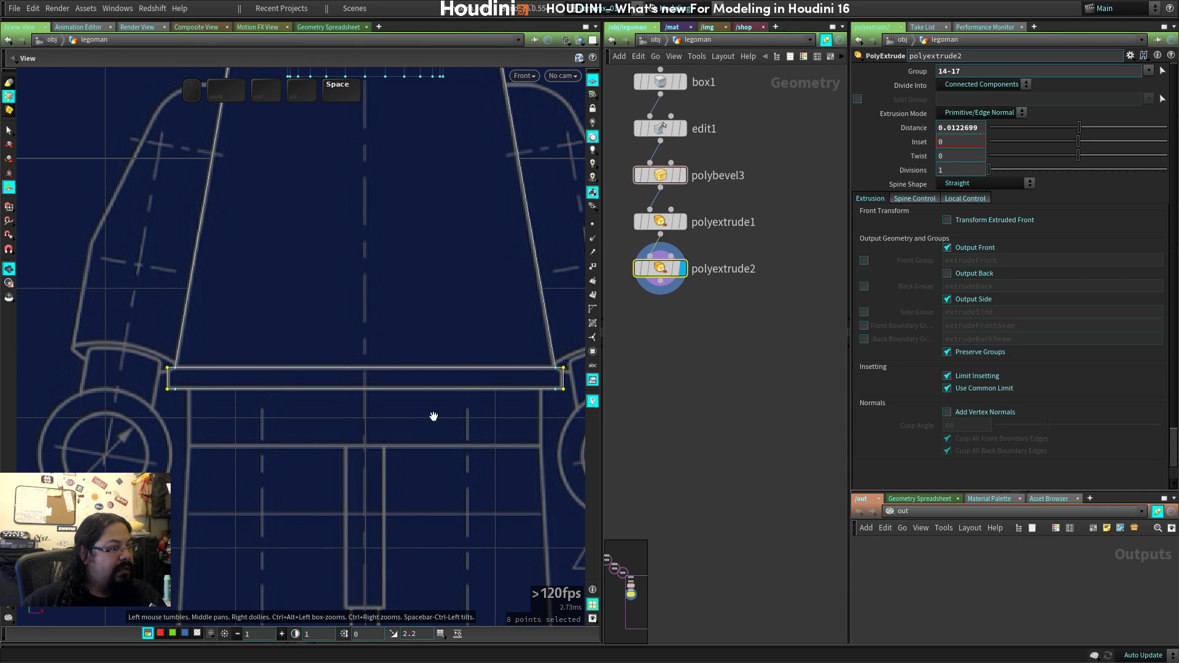
middle_click_drag(434, 415, 204, 432)
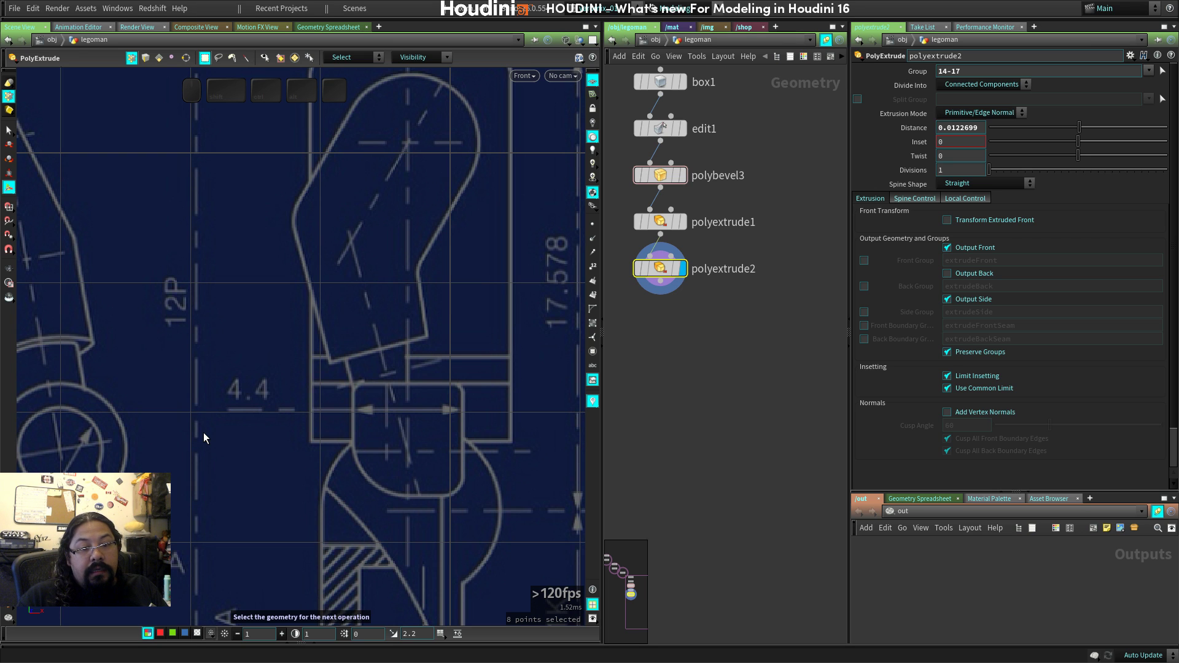
key("space")
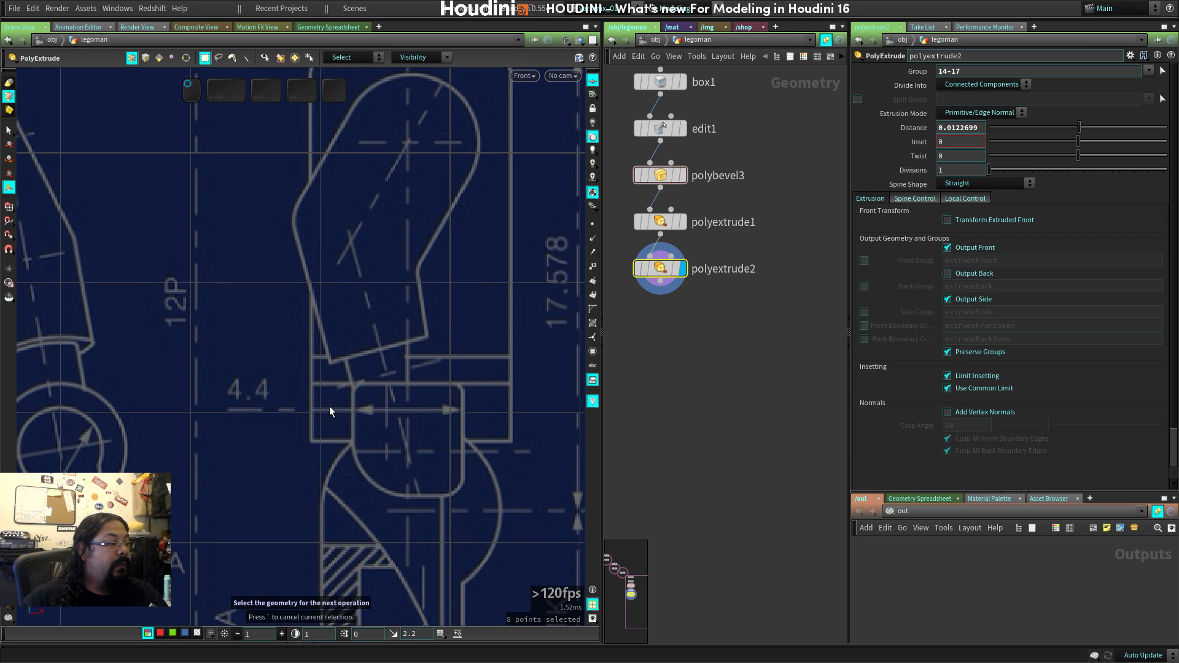
mouse_move(329, 406)
right_mouse_down()
mouse_move(447, 387)
mouse_move(361, 432)
mouse_move(326, 429)
right_mouse_up()
middle_click_drag(326, 429, 404, 388)
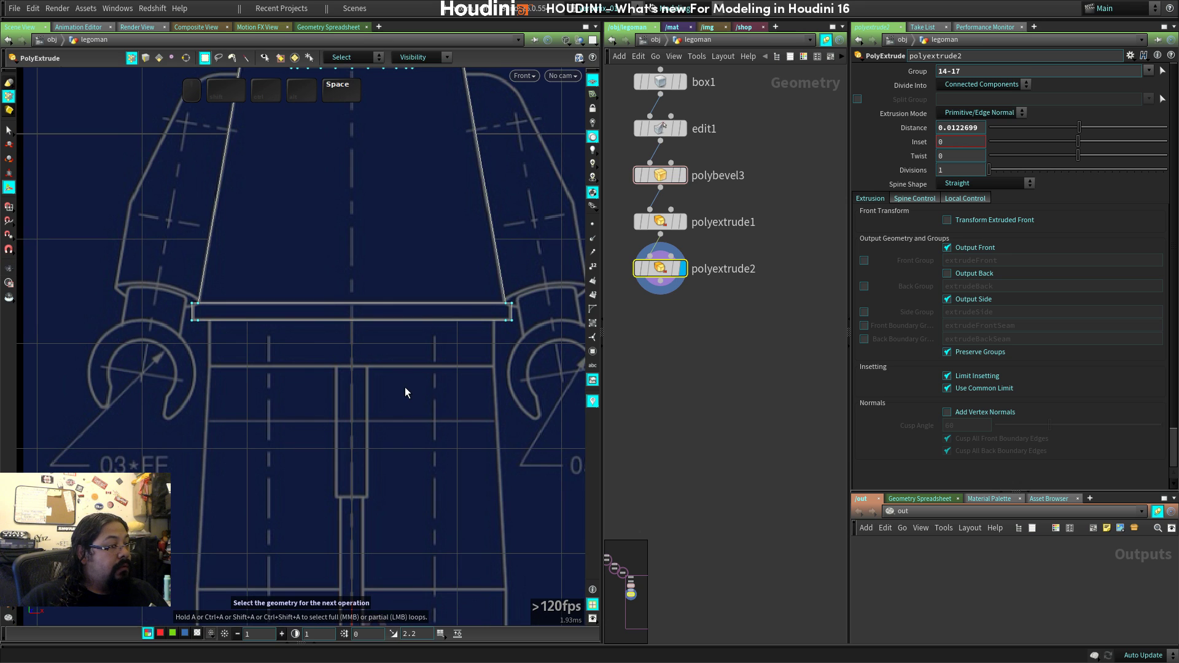
Compare the torso and waist band with the full figure drawings from the front, and check the outline from above and below.
key("space+1")
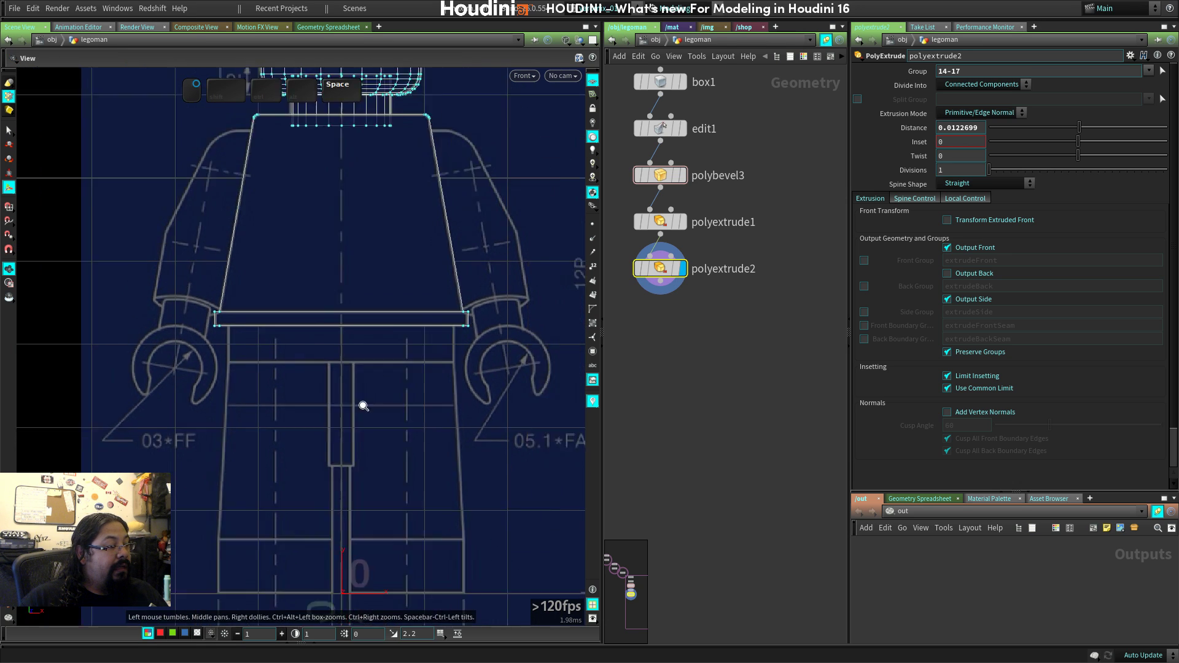
key("space+3")
key("space")
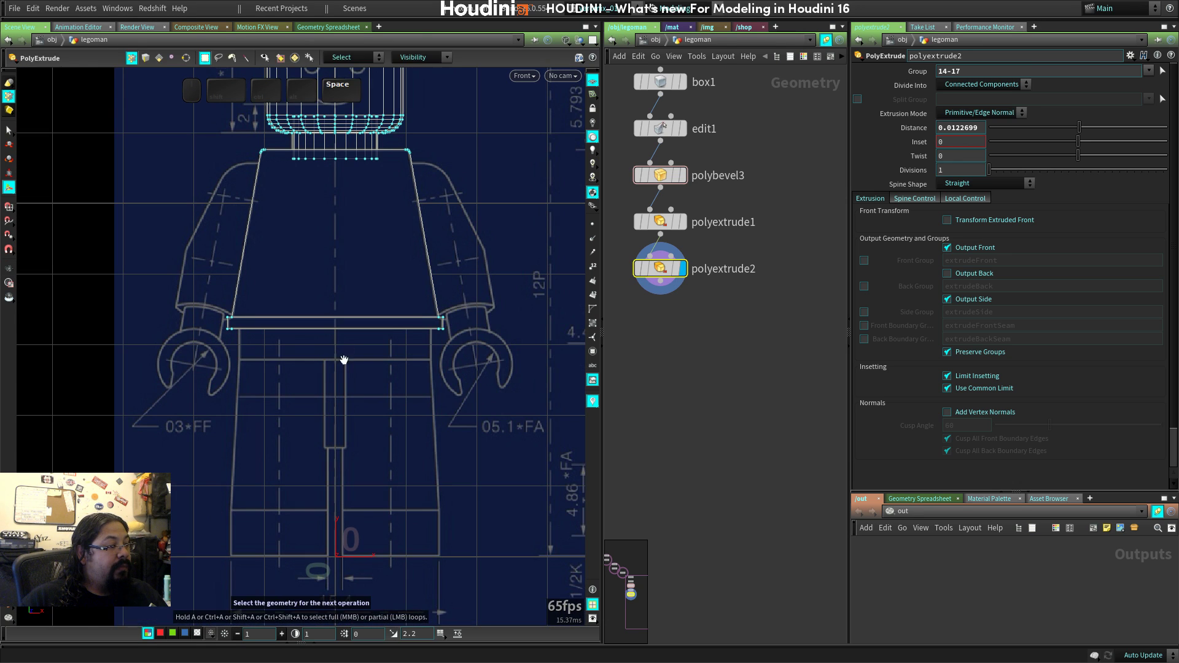
right_click_drag(342, 358, 473, 413)
middle_click_drag(388, 461, 319, 422)
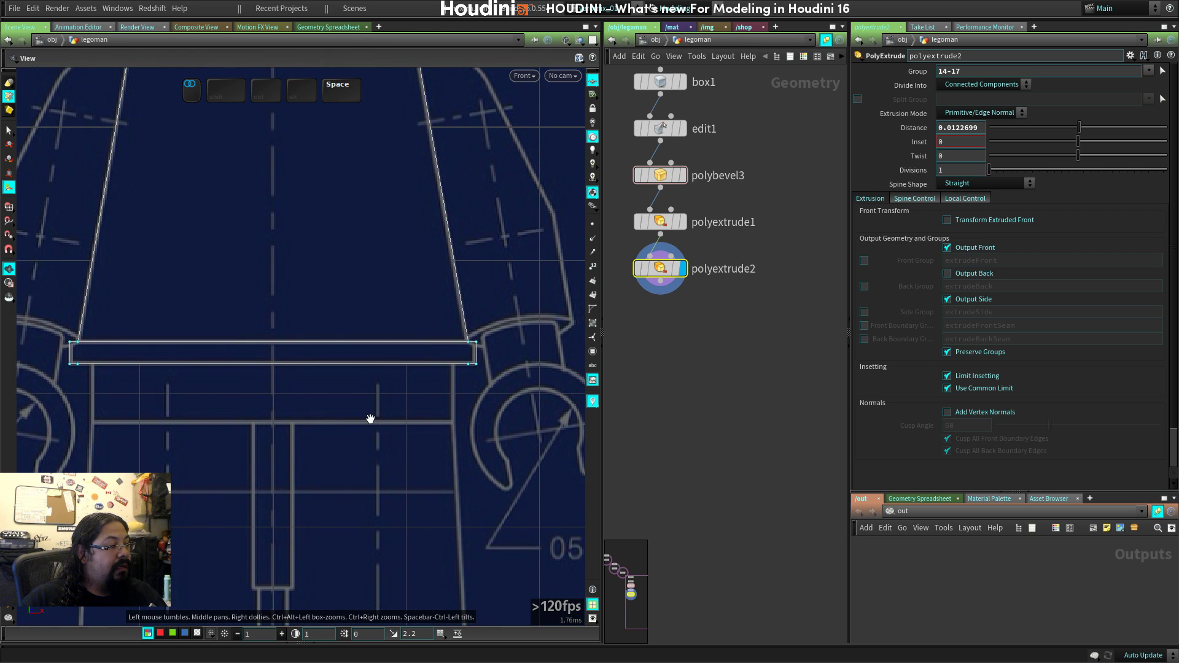
key("space+3")
key("space+2")
key("space+2")
key("space+2")
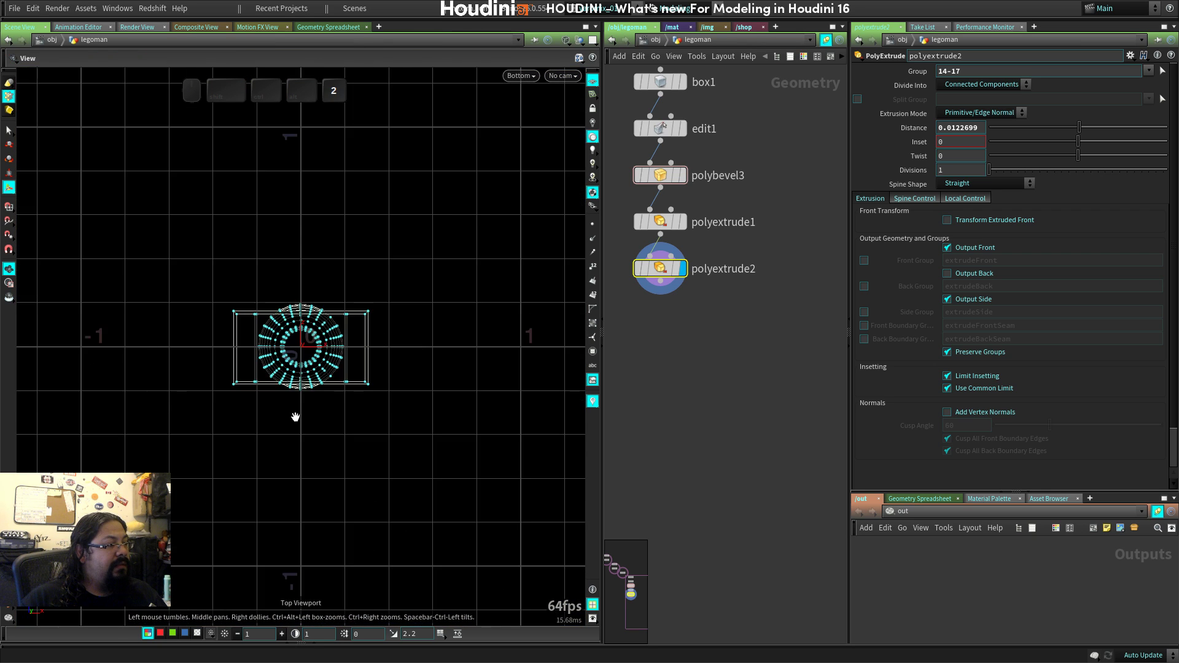
key("space+3")
key("space")
middle_click_drag(553, 445, 371, 437)
right_click_drag(371, 437, 262, 416)
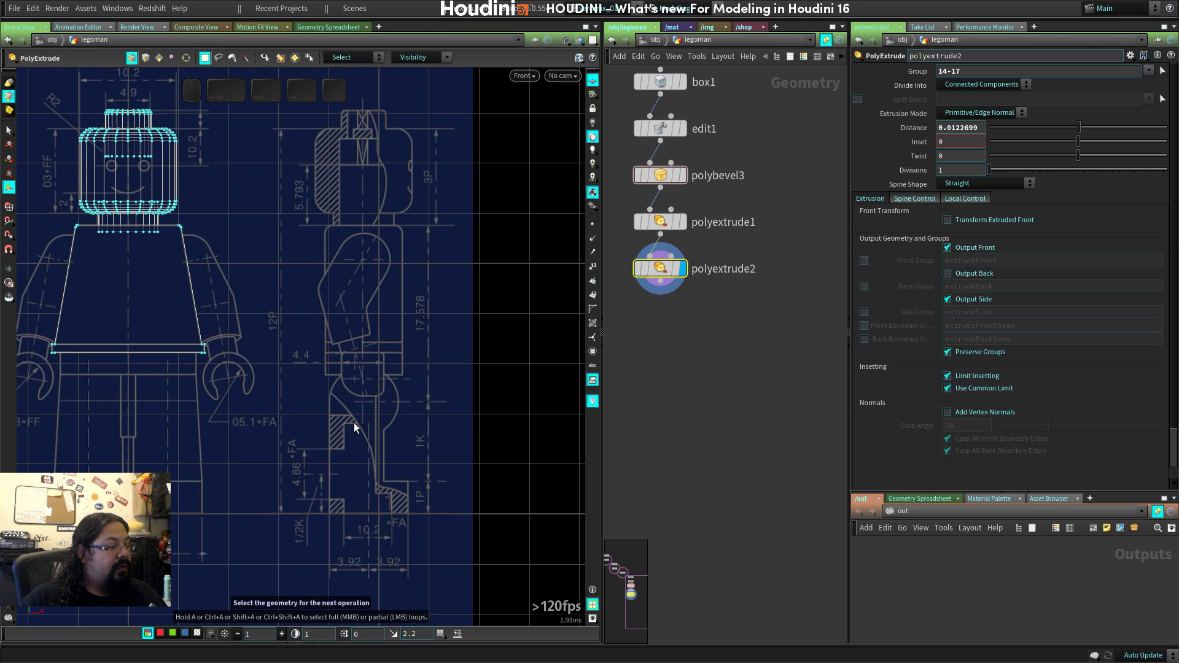
key("space")
middle_click_drag(30, 386, 276, 396)
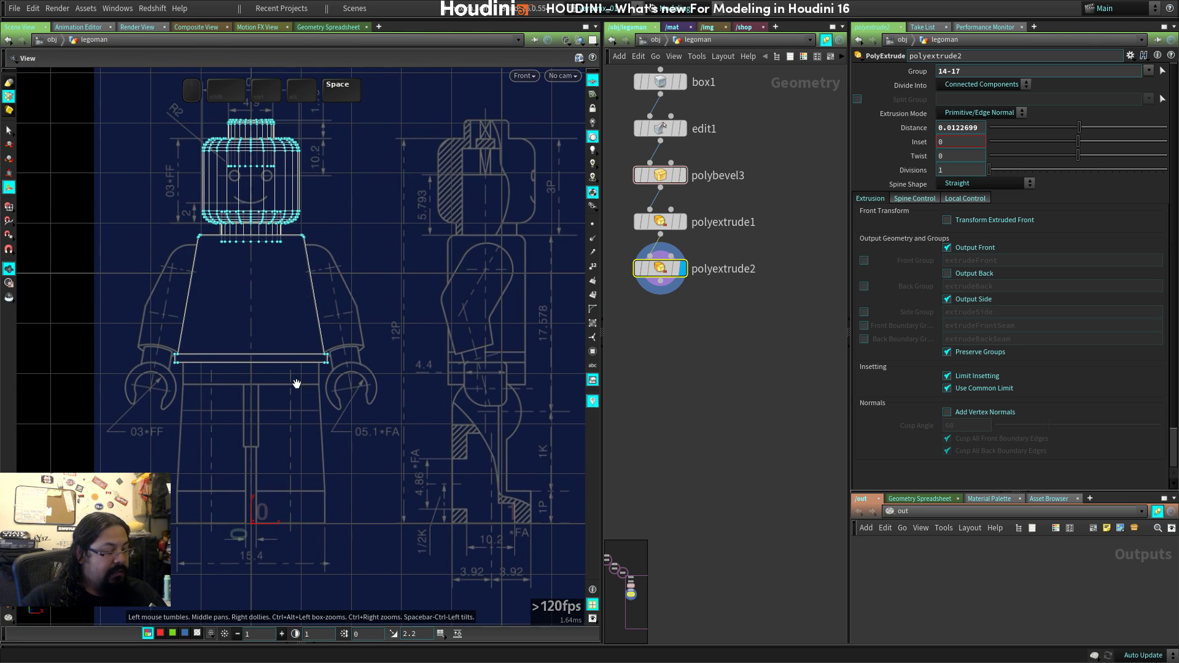
Scale the waist band's bottom face uniformly to about 0.93 so it matches the hip block's width in the front blueprint.
key("space+4")
key("space+1")
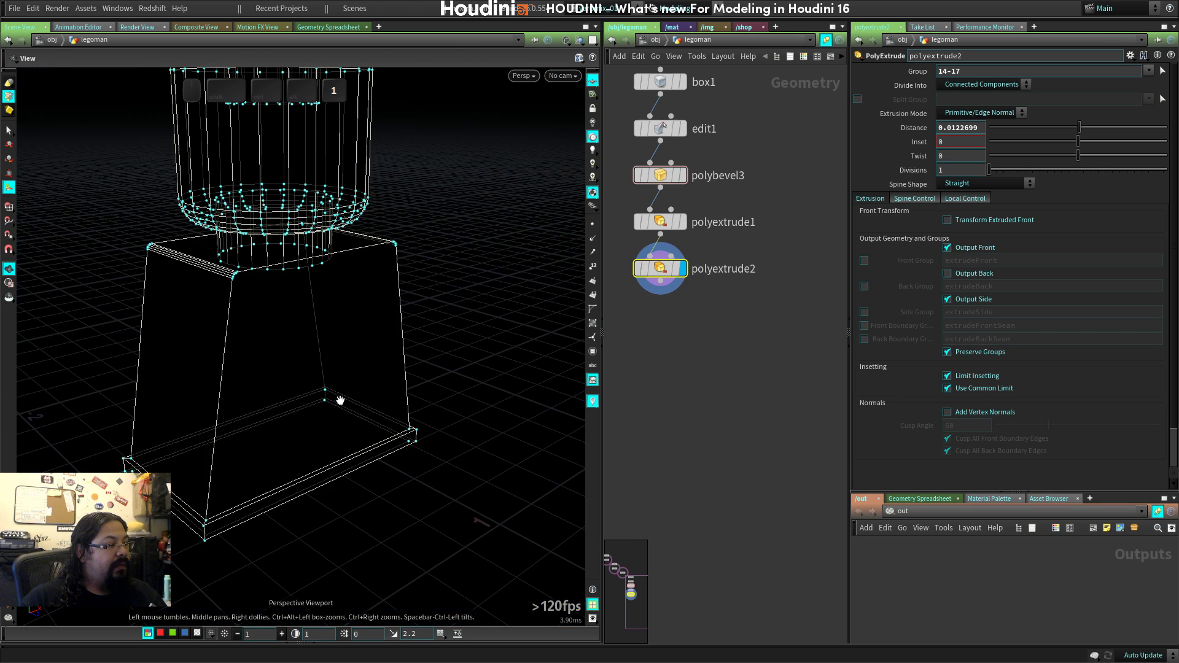
left_click_drag(340, 400, 341, 385)
left_click(277, 396)
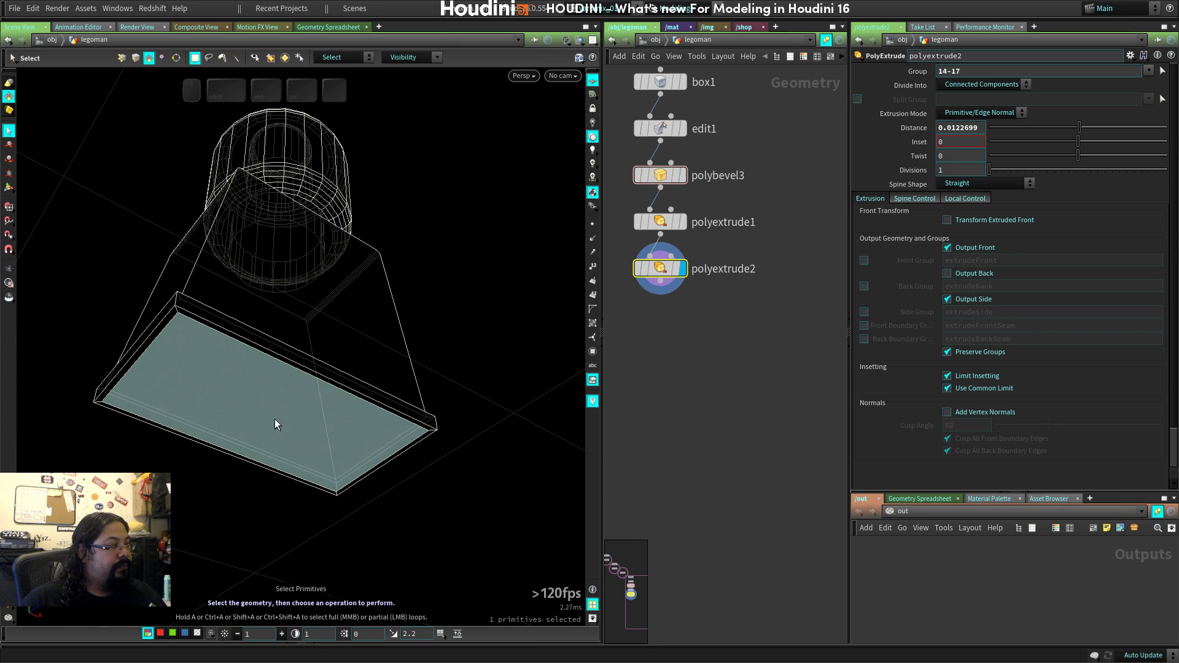
key("space")
key("space")
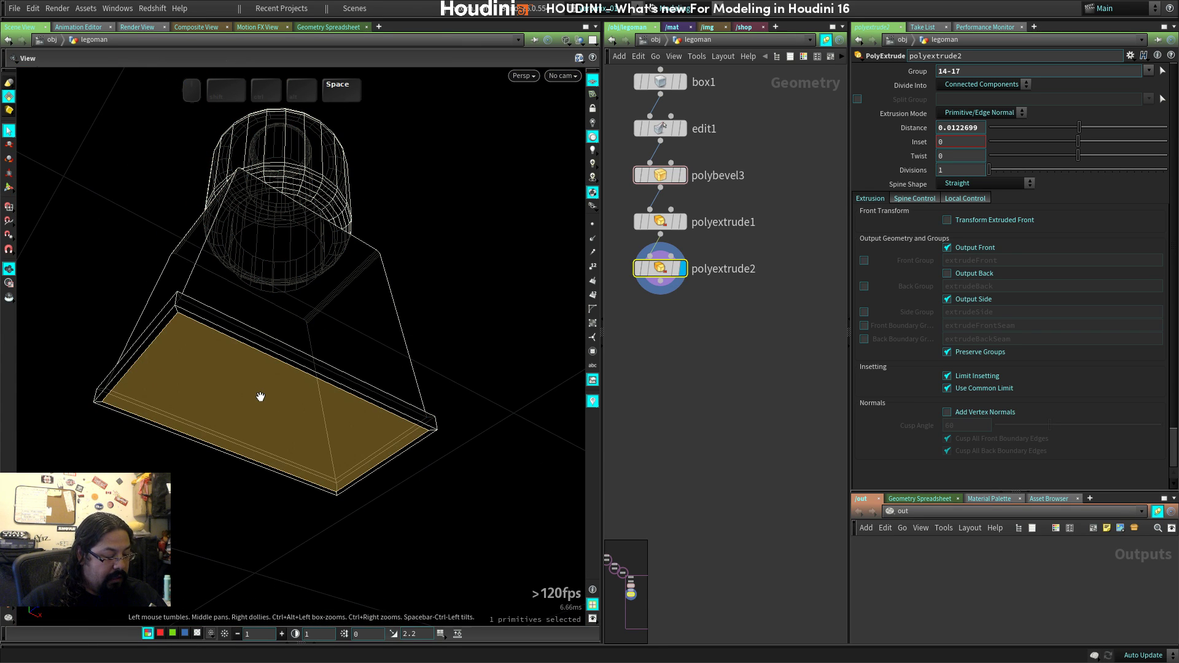
key("space+2")
key("space+3")
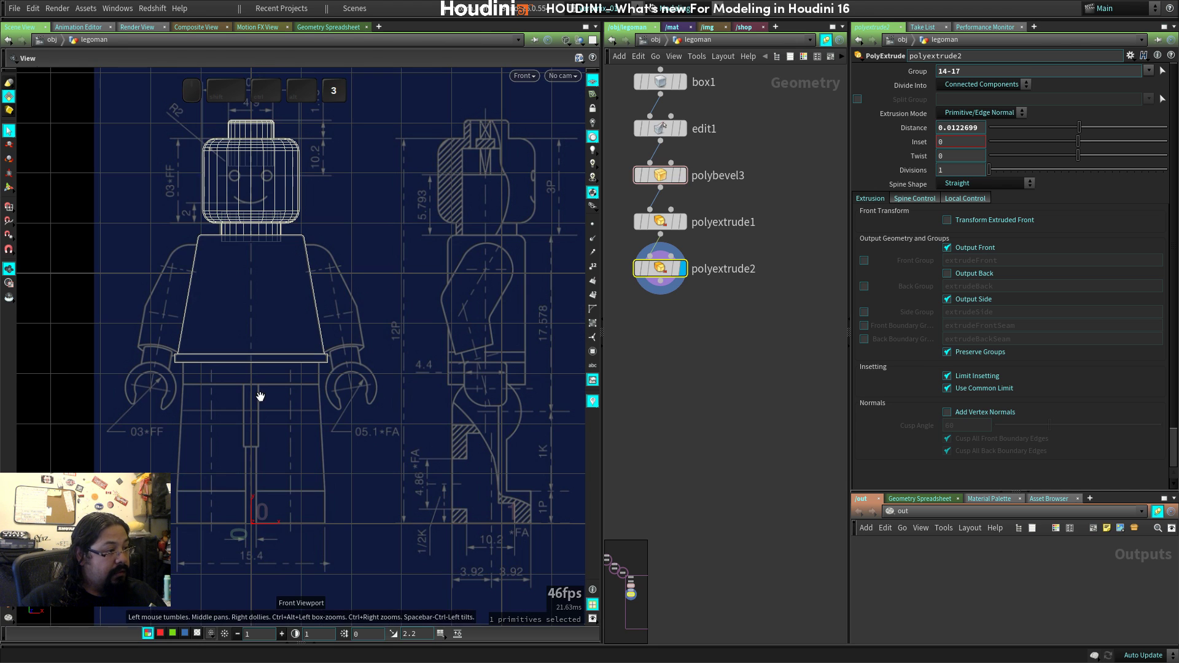
key("space")
middle_click_drag(214, 492, 253, 479)
right_click_drag(252, 479, 400, 352)
middle_click_drag(400, 353, 412, 395)
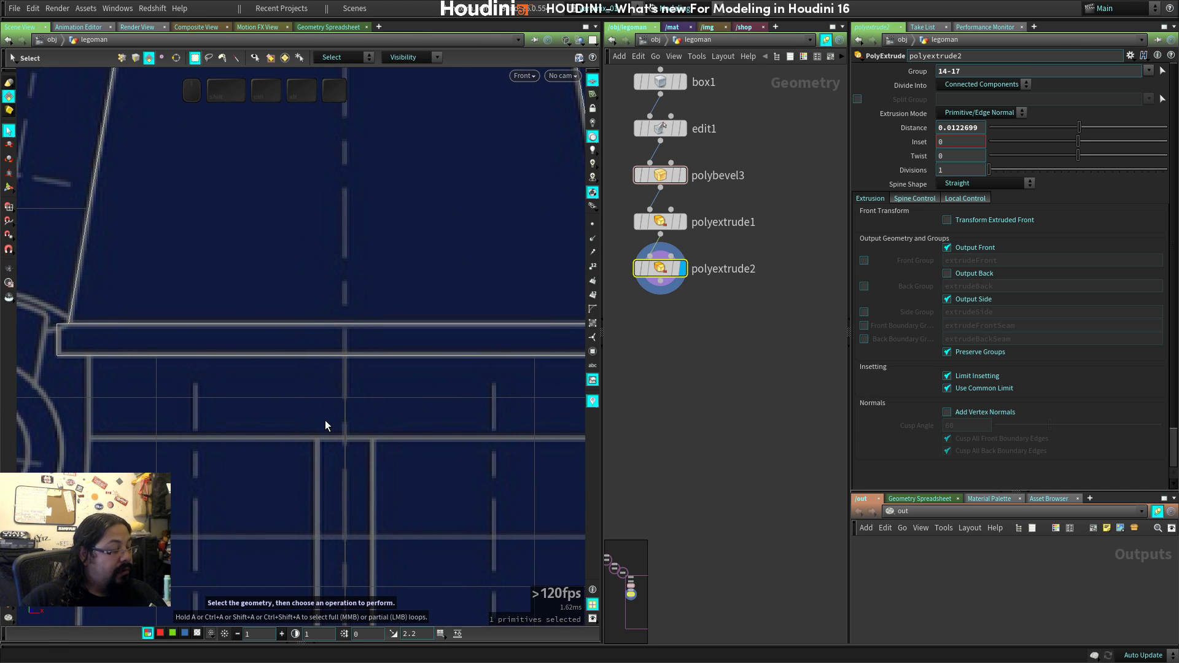
key("e")
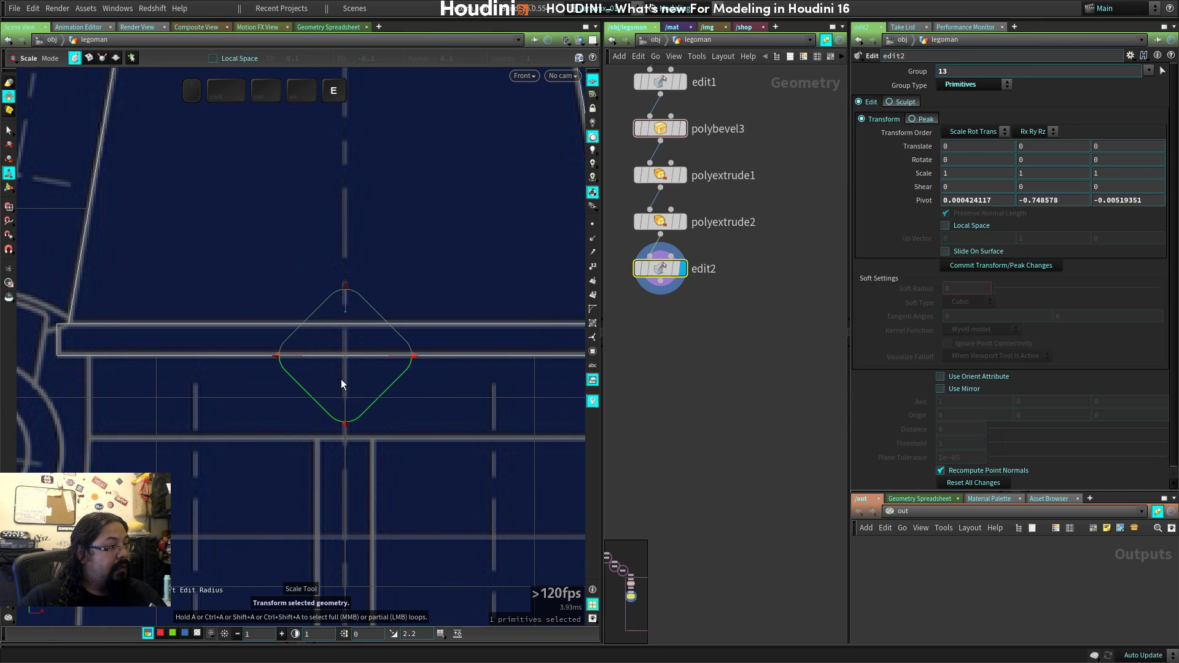
left_click_drag(416, 356, 413, 361)
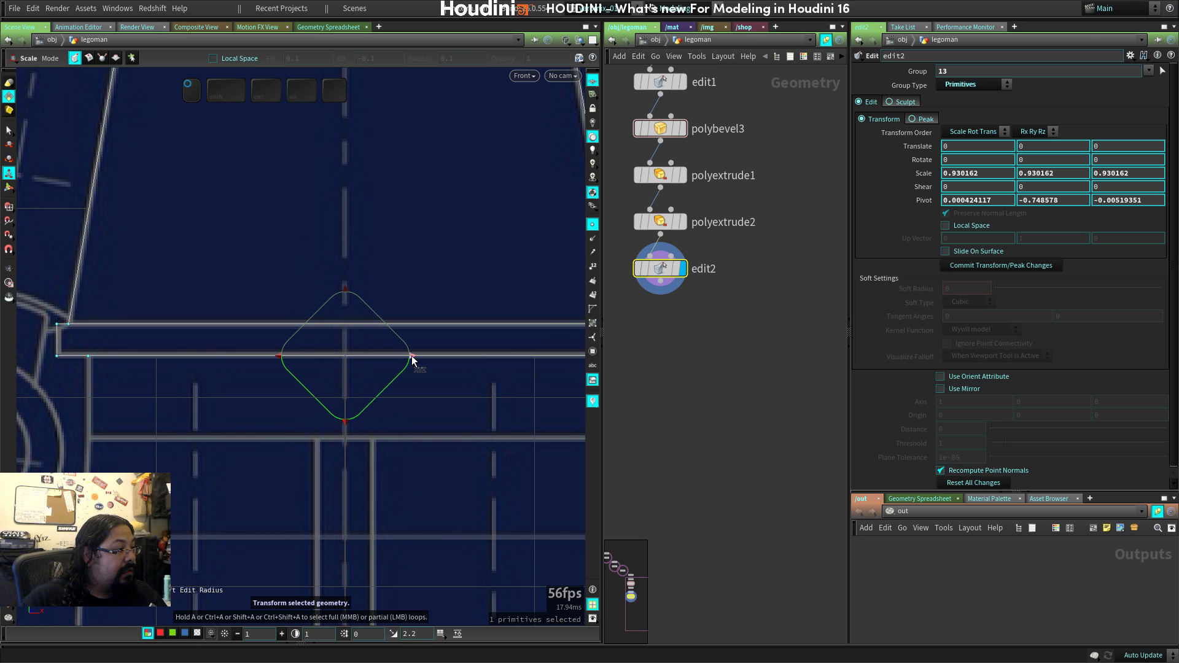
Compare both ends of the scaled bottom face with the hip block's edges in the front blueprint.
middle_click_drag(490, 398, 257, 396)
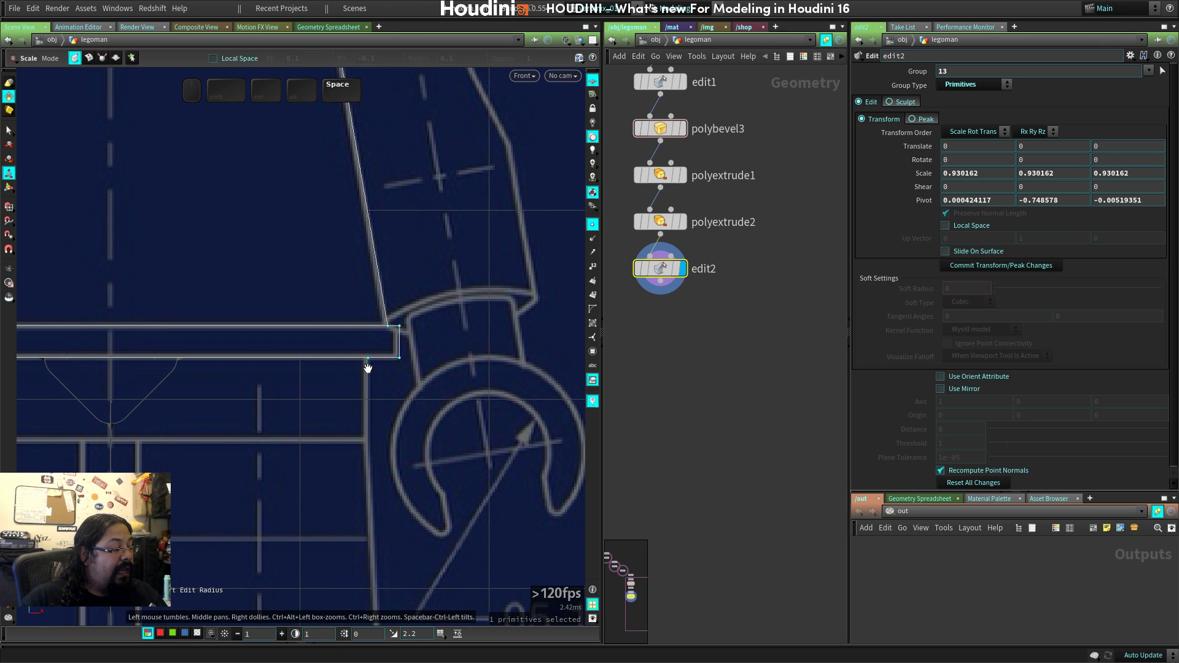
right_click_drag(367, 365, 624, 403)
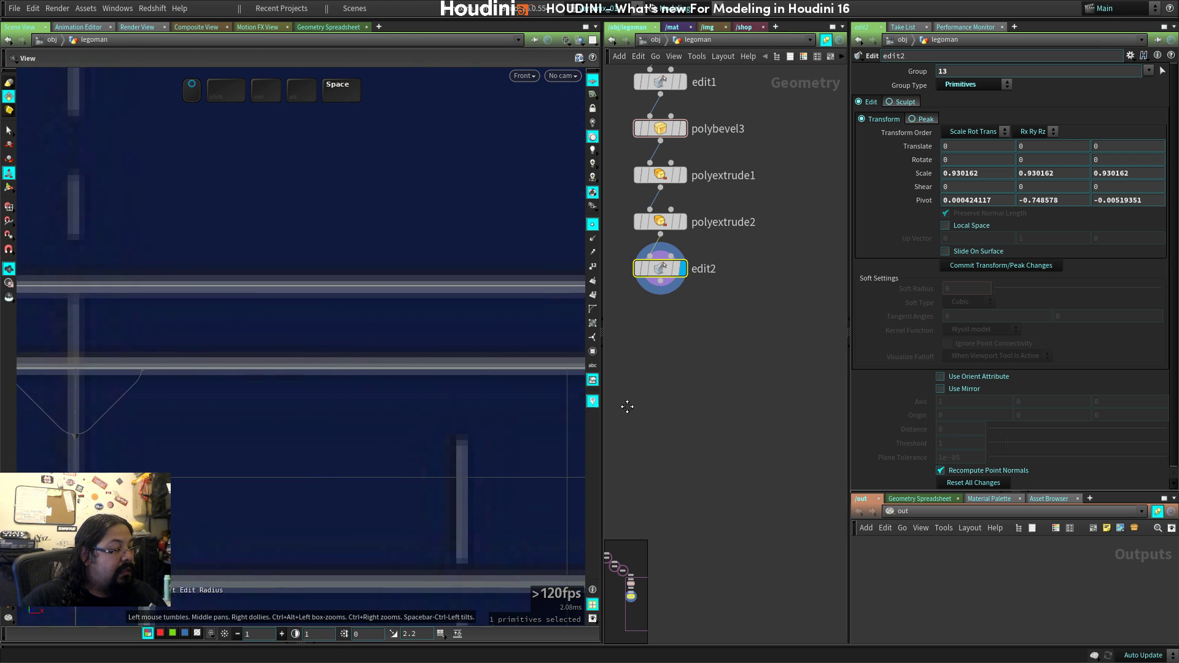
middle_click_drag(624, 403, 394, 444)
right_click_drag(394, 445, 661, 424)
middle_click_drag(660, 423, 375, 448)
right_click_drag(374, 448, 319, 432)
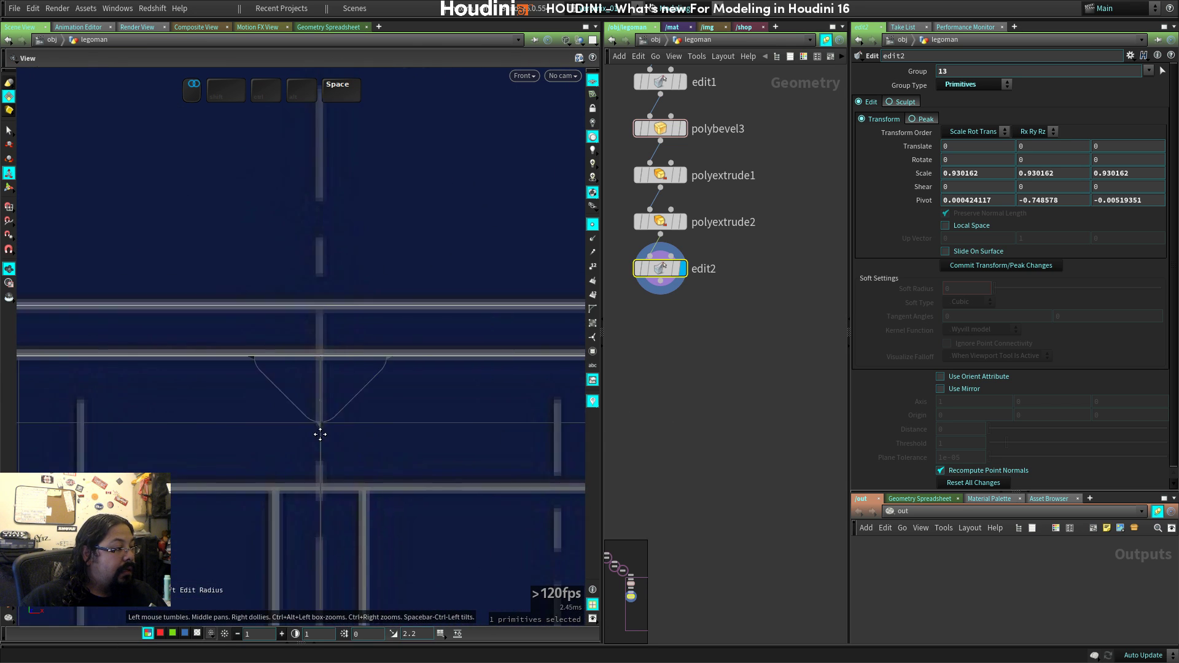
middle_click_drag(319, 432, 467, 440)
right_click_drag(467, 440, 384, 417)
Extrude the scaled bottom face downward by about 0.089 to the hip block's lower line in the front blueprint.
key("c")
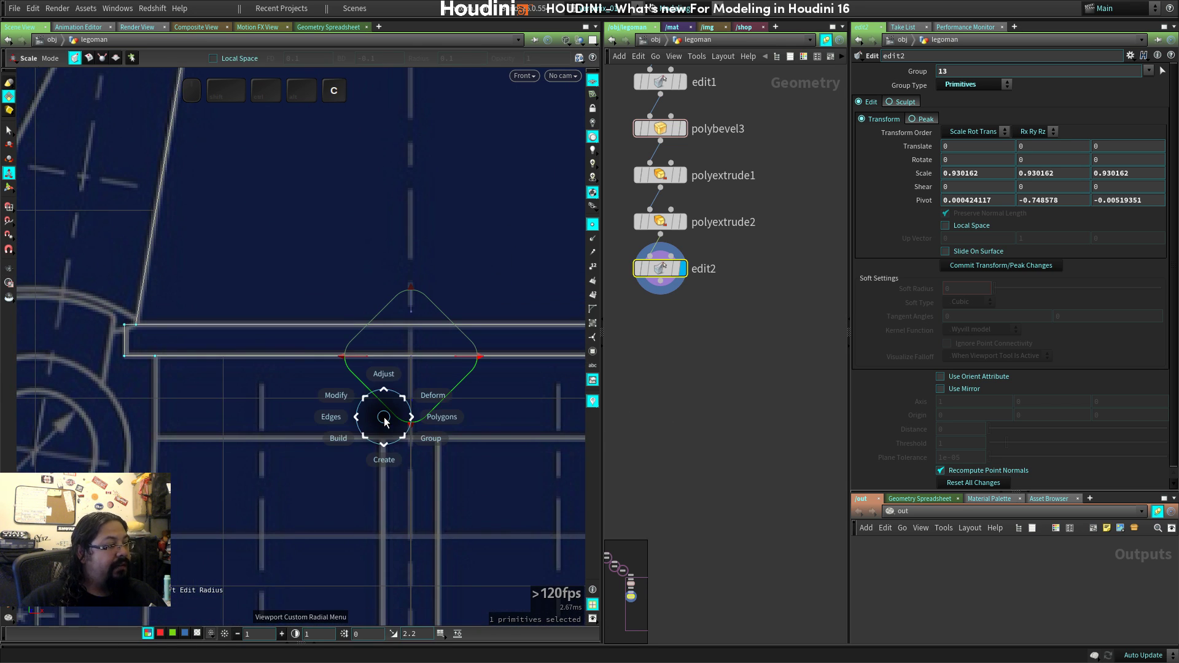
left_click(443, 417)
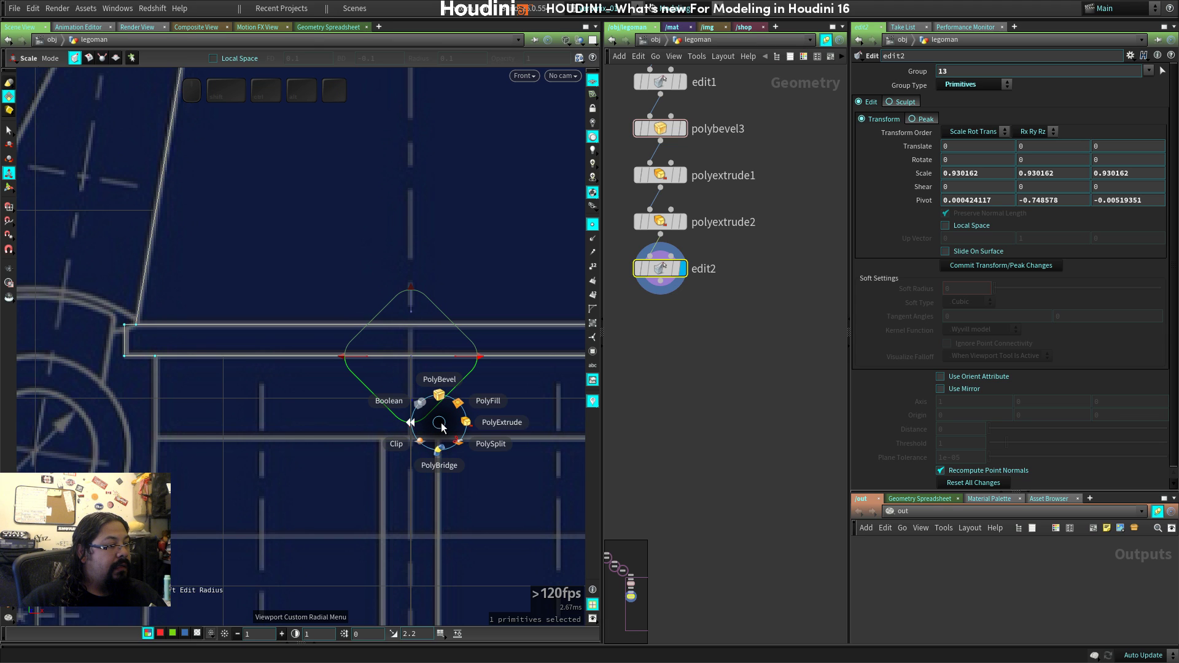
left_click(485, 417)
left_click_drag(408, 375, 402, 461)
key("space+4")
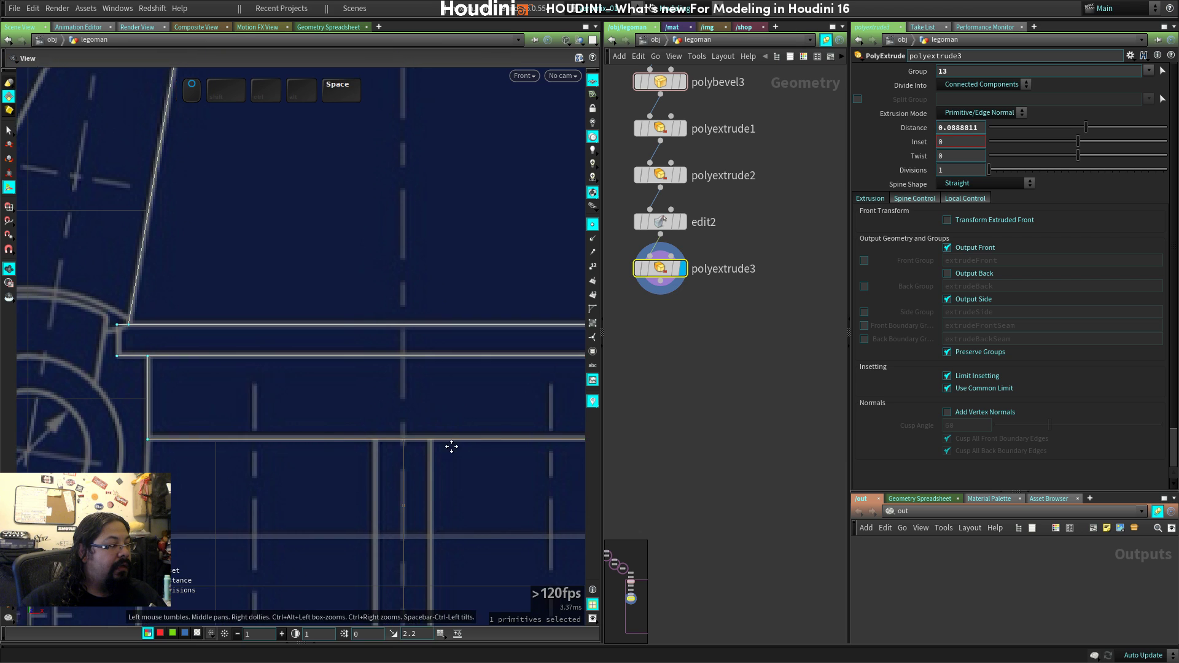
middle_click_drag(379, 481, 322, 430)
right_click_drag(321, 430, 395, 433)
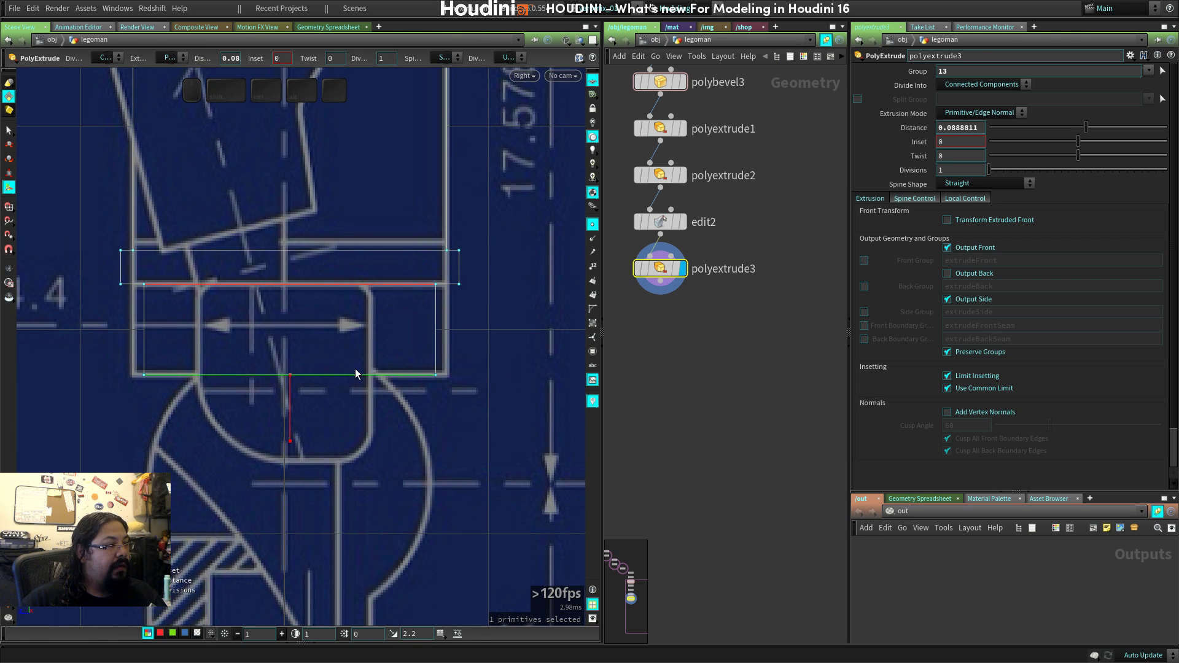
middle_click_drag(203, 305, 251, 342)
middle_click_drag(184, 312, 327, 436)
key("ctrl+z")
key("s")
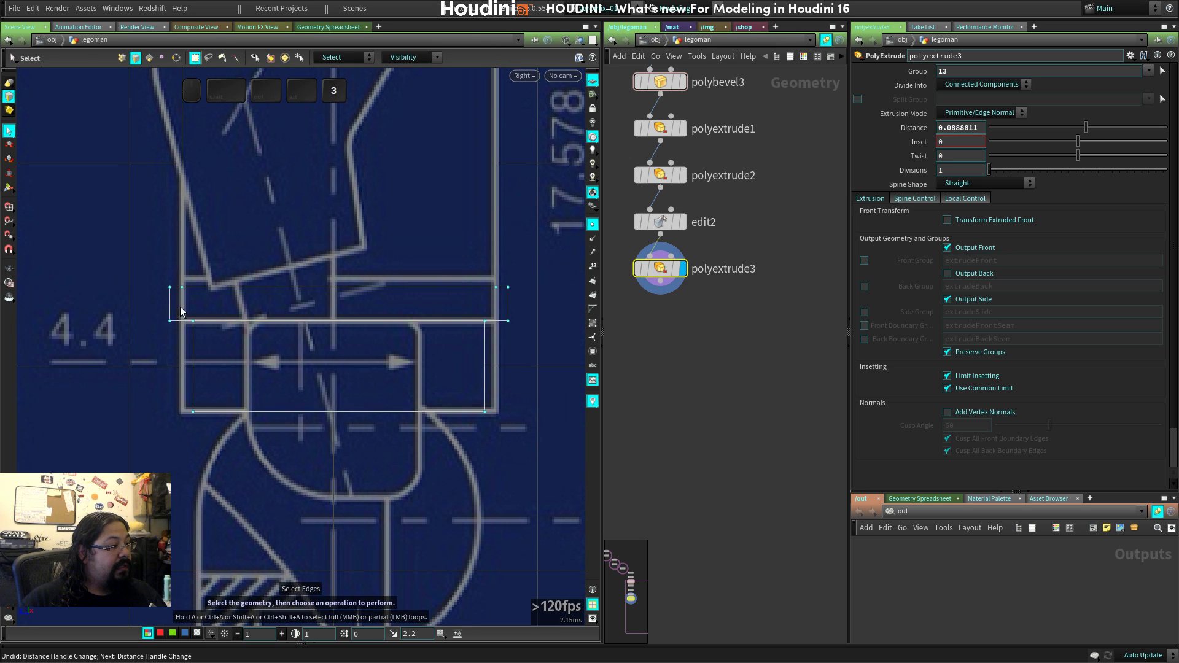
key("3")
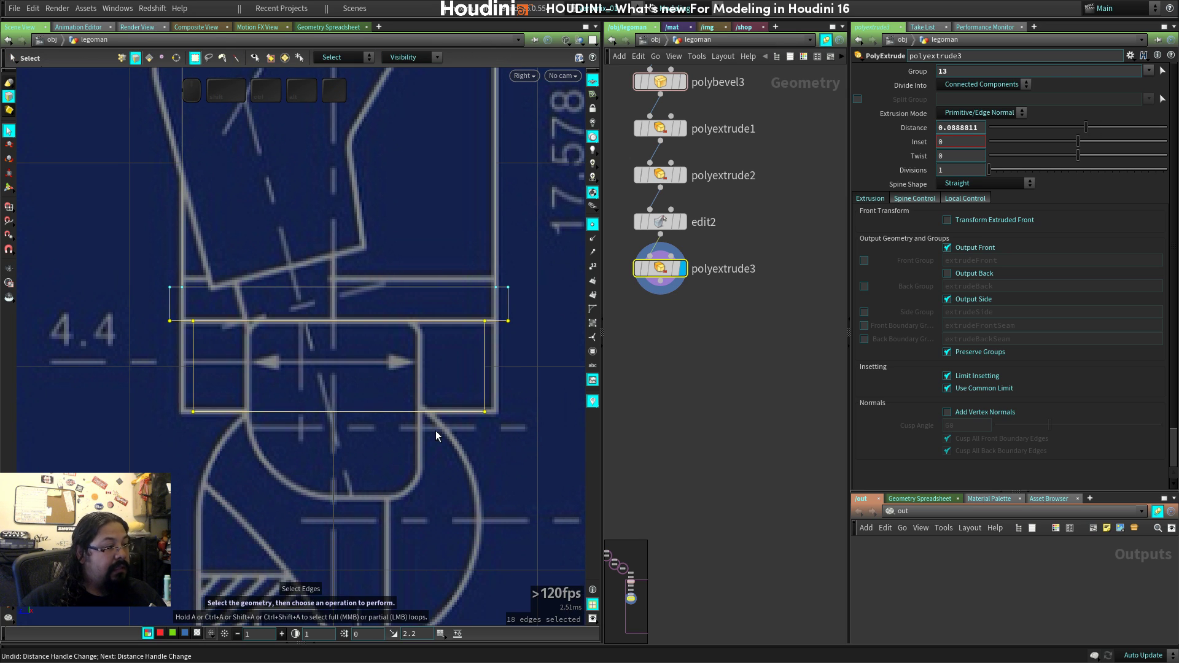
key("e")
Scale the hip block's eight corner points along Z to about 1.08 to match its depth in the side blueprint, and clear the selection.
key("s")
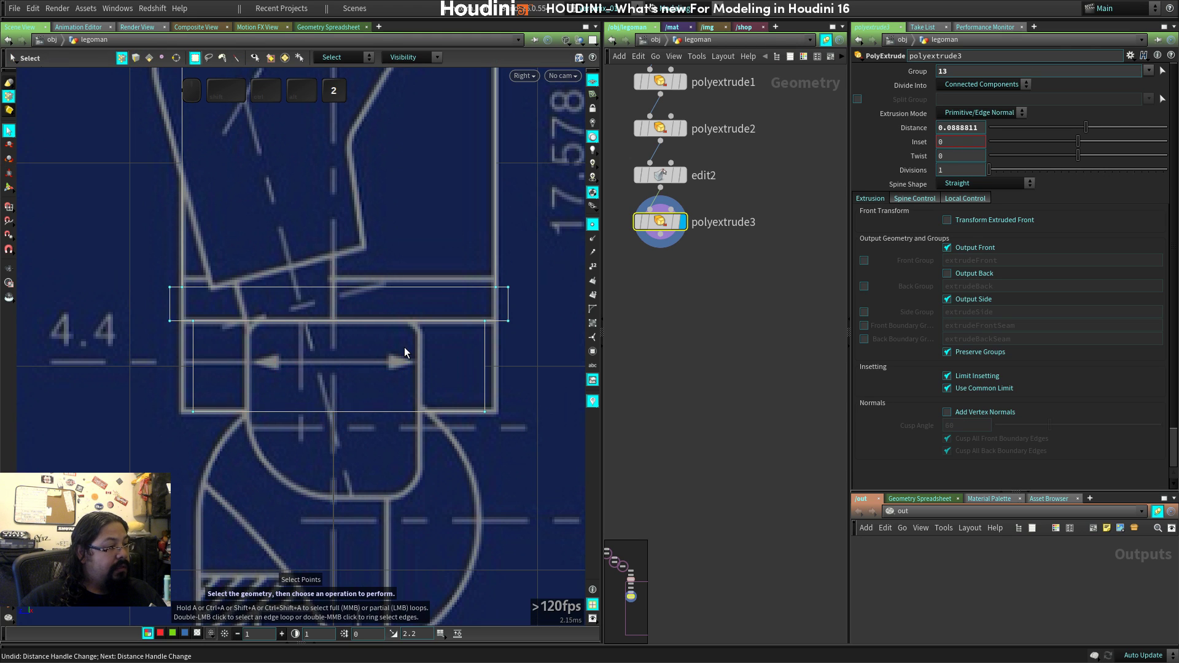
left_click_drag(183, 304, 494, 458)
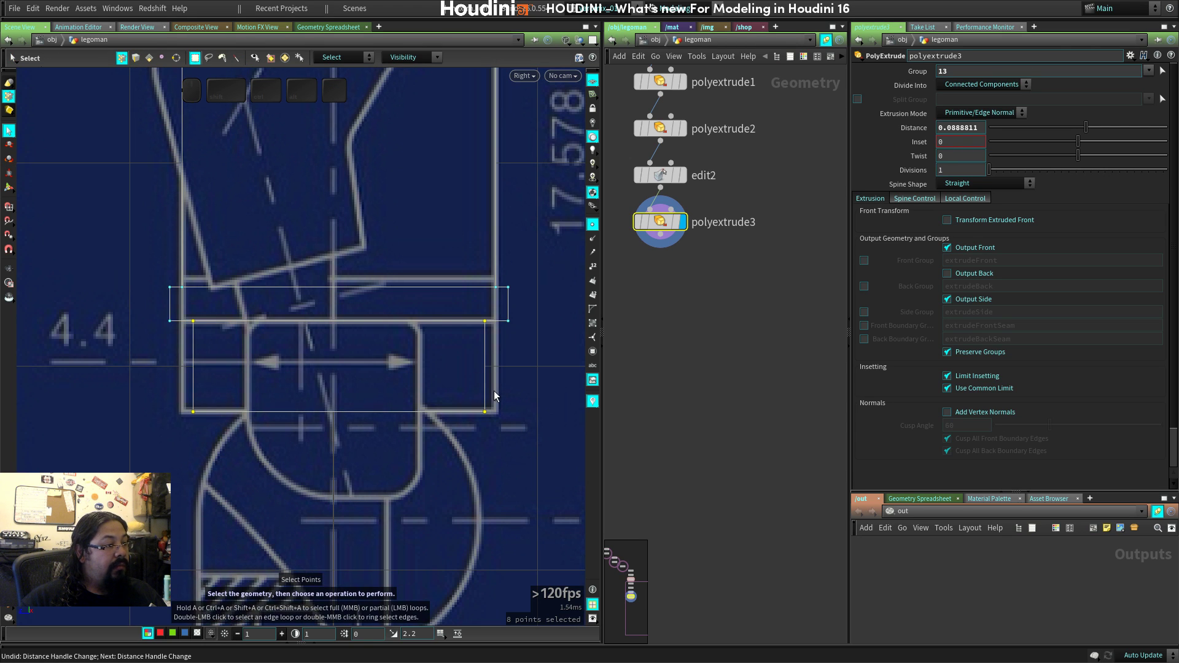
key("e")
left_click_drag(382, 355, 390, 367)
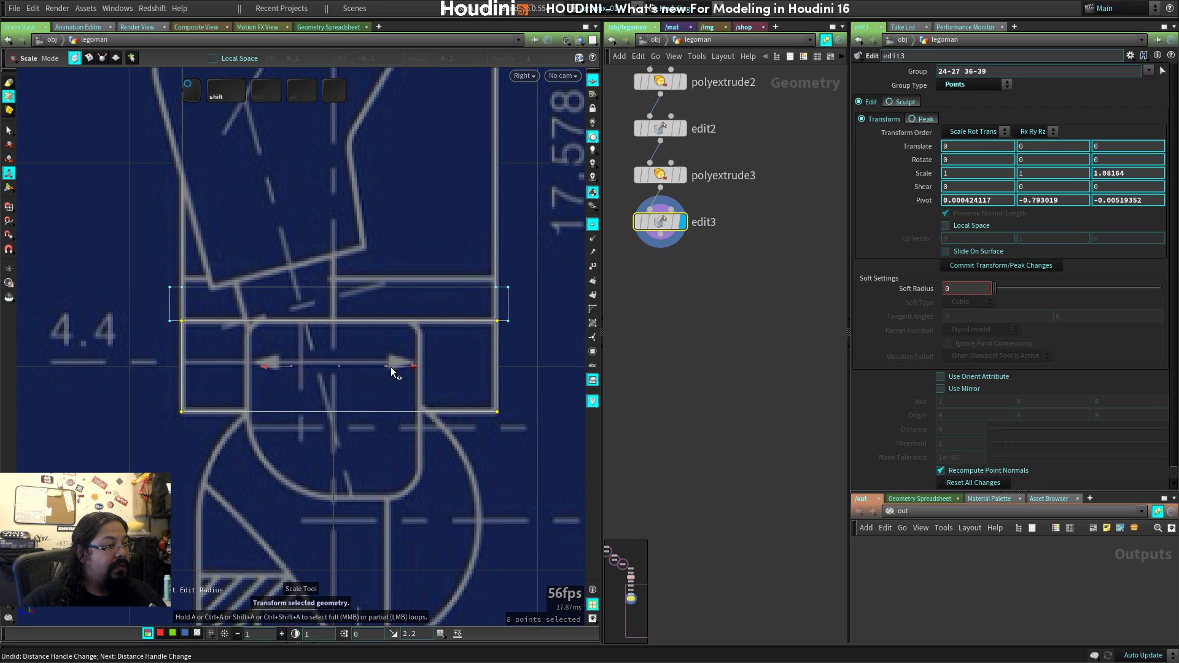
key("space+1")
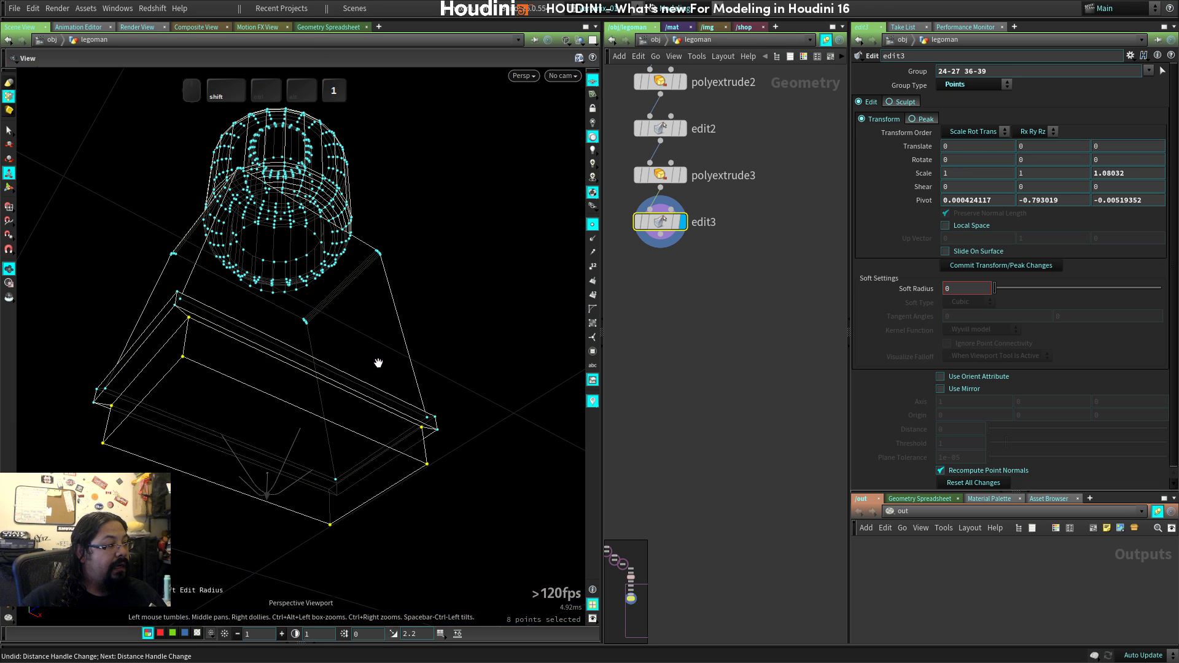
mouse_move(393, 389)
left_mouse_down()
mouse_move(479, 389)
mouse_move(302, 443)
mouse_move(403, 440)
mouse_move(418, 426)
left_mouse_up()
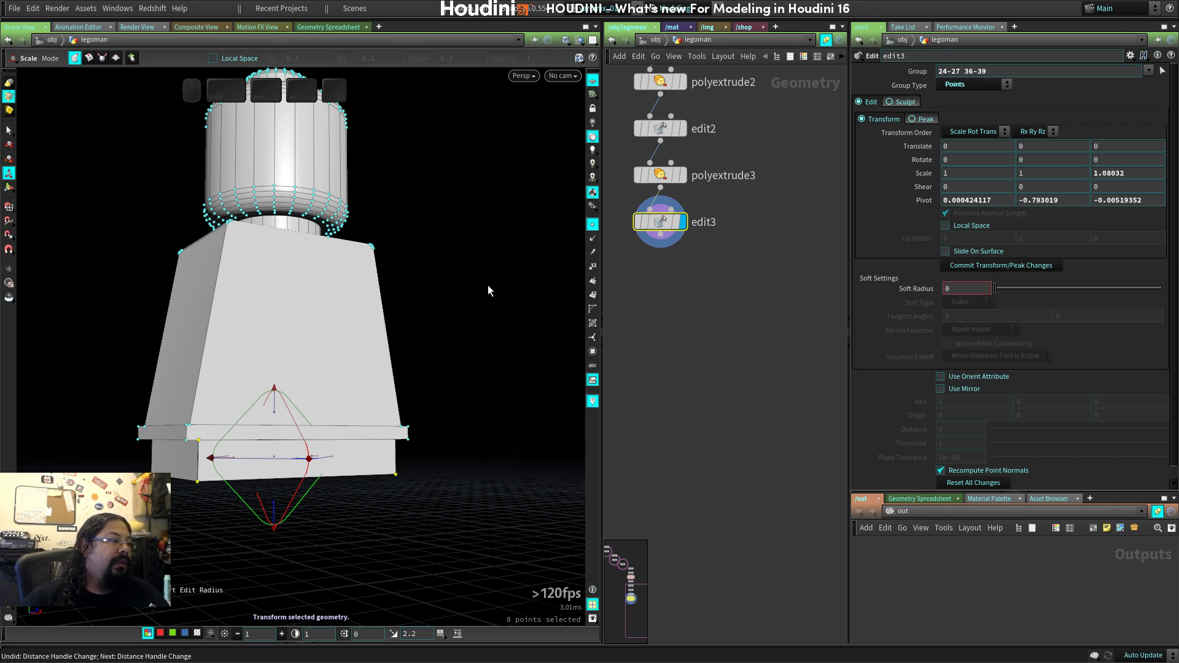
left_click(513, 350)
right_click_drag(514, 354, 473, 369)
left_click_drag(473, 368, 402, 378)
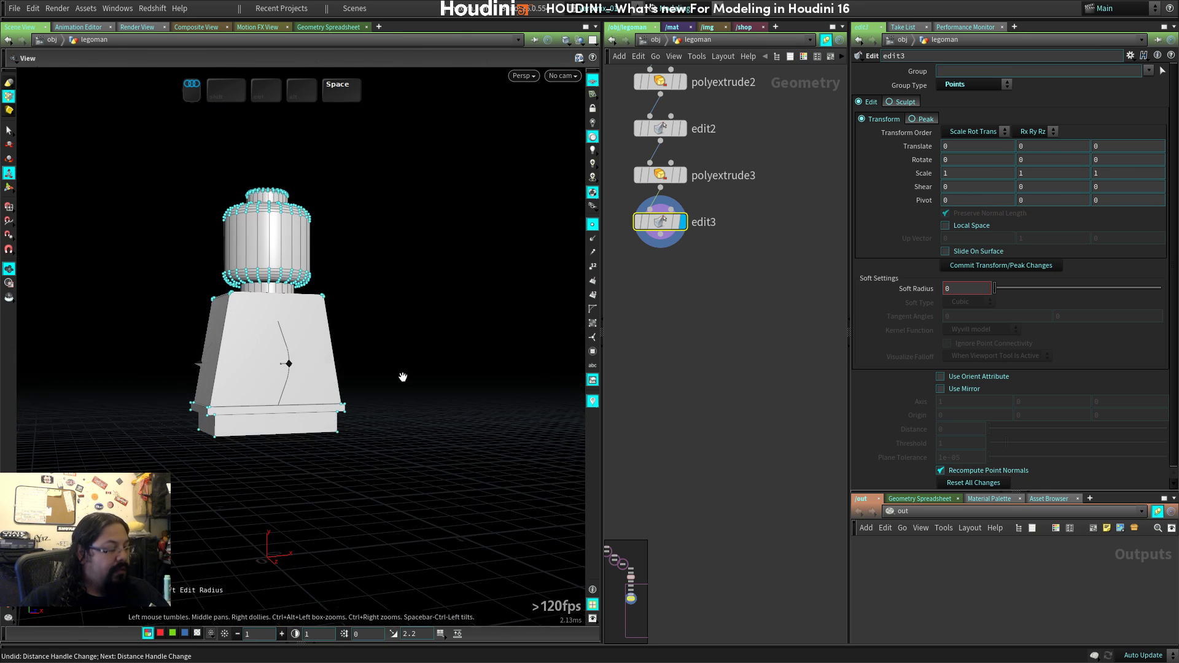
key("c")
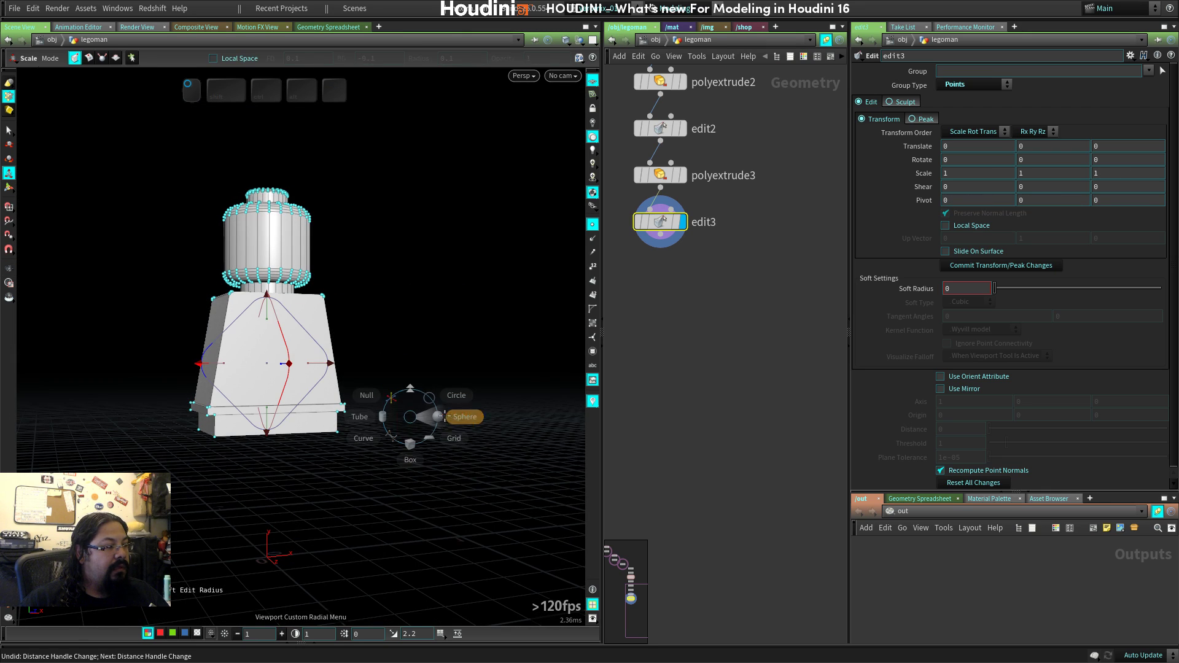
left_click(465, 416)
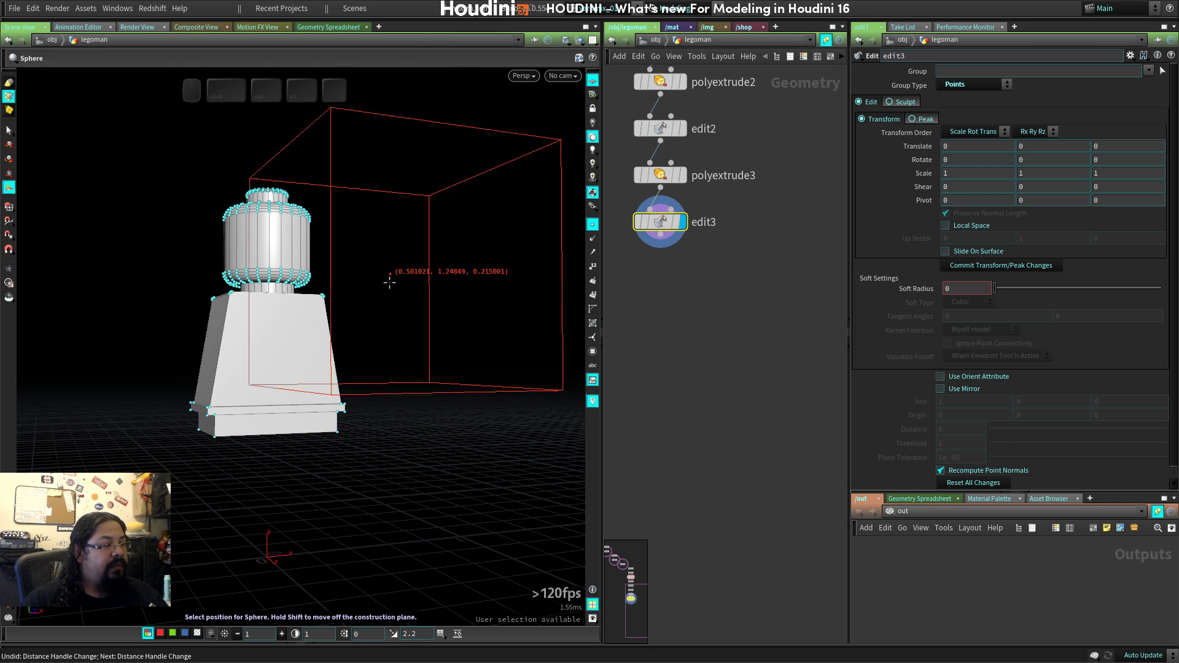
key("Return")
middle_click_drag(382, 408, 358, 272)
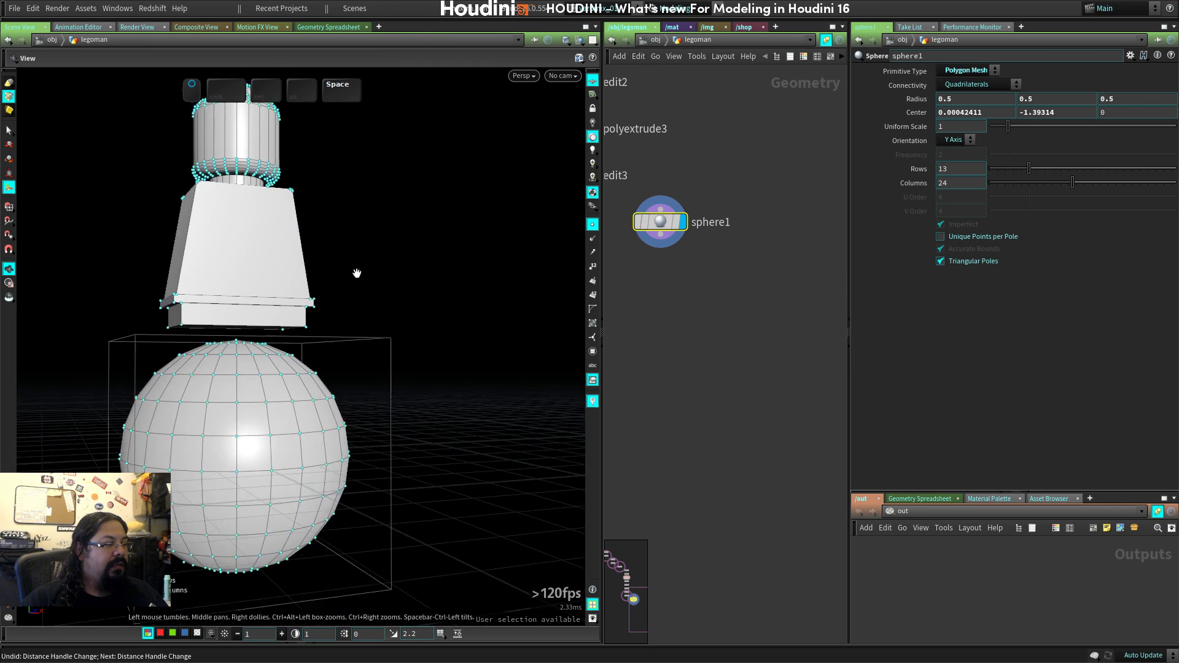
left_click_drag(359, 272, 199, 505)
left_click_drag(748, 176, 647, 280)
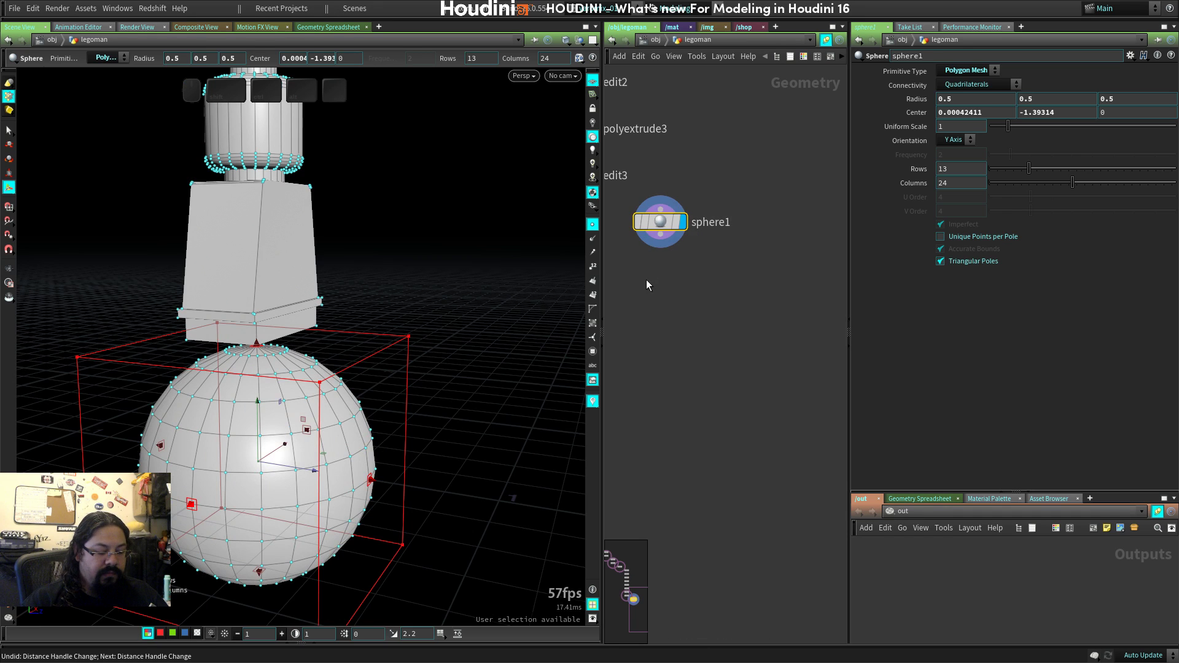
key("Delete")
Study the leg outlines beneath the hip block in the front blueprint, including the centre gap and the foot line.
left_click_drag(557, 376, 376, 400)
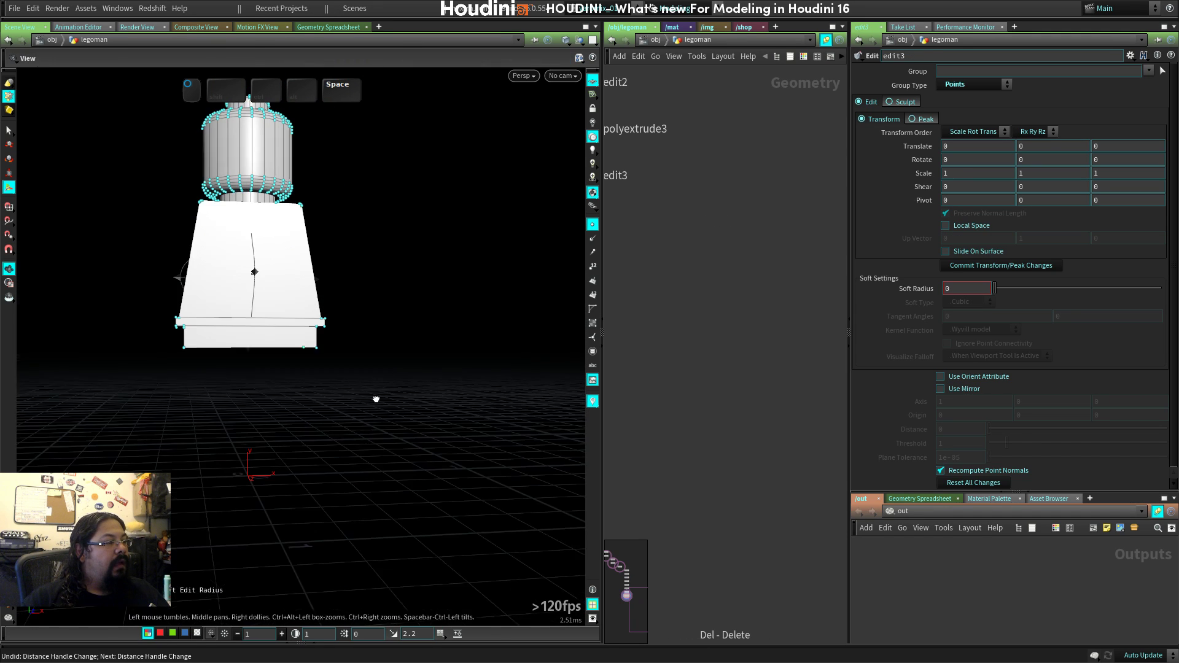
key("space+2")
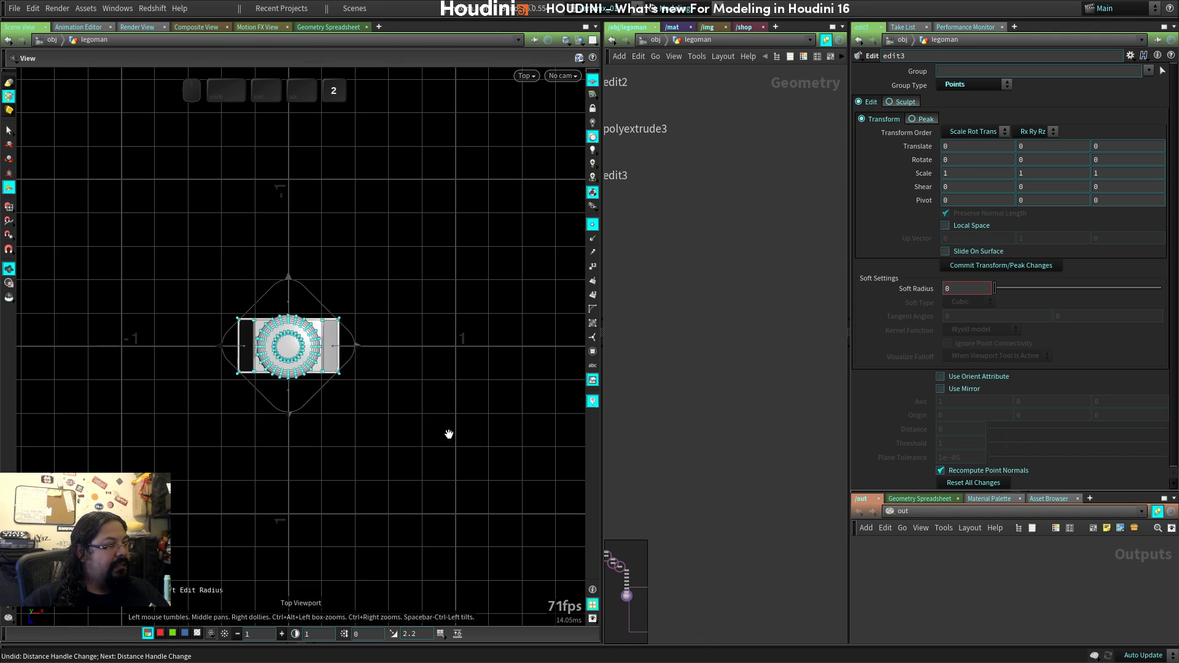
key("space+3")
middle_click_drag(282, 442, 429, 423)
scroll(428, 422, "down", 4)
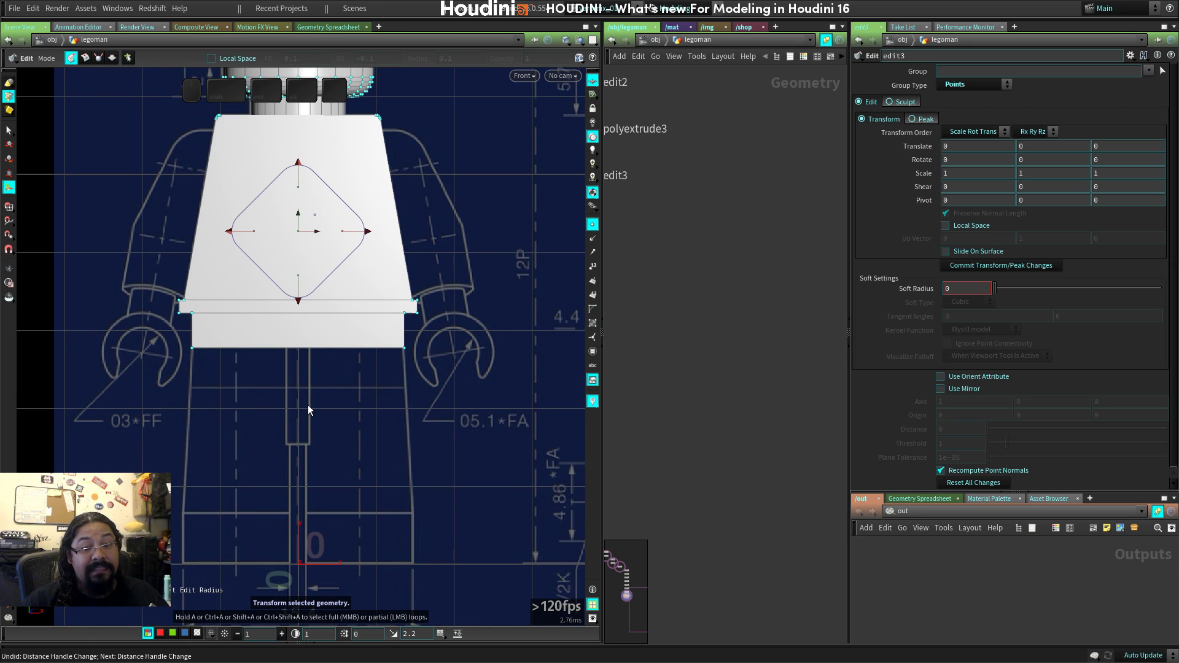
key("space")
scroll(298, 413, "up", 3)
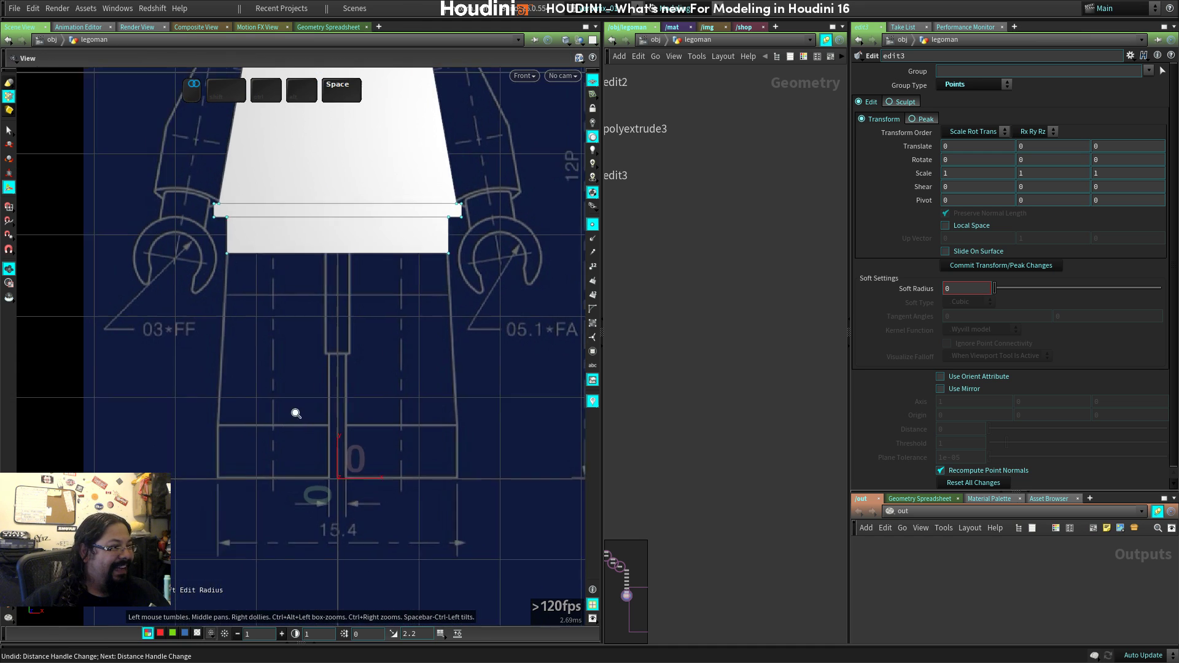
middle_click_drag(385, 435, 345, 448)
scroll(371, 453, "up", 3)
scroll(377, 421, "down", 3)
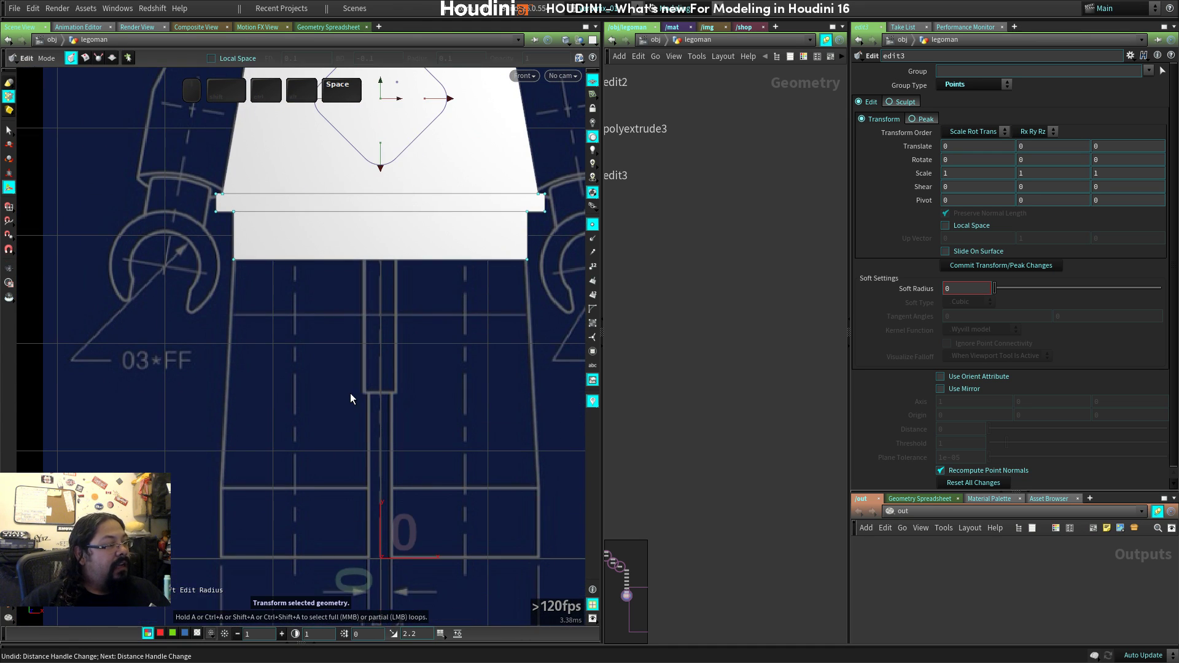
middle_click_drag(355, 489, 347, 402)
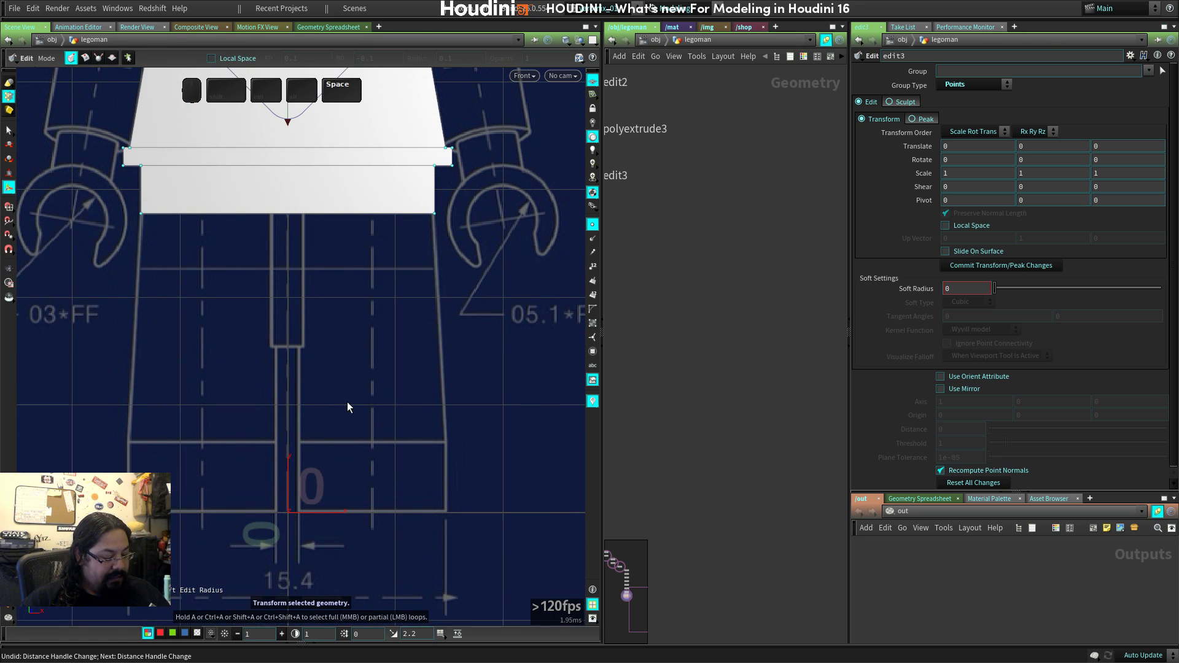
Add a polygon mesh box over the right-hand leg drawing in the front blueprint.
key("c")
left_click(353, 484)
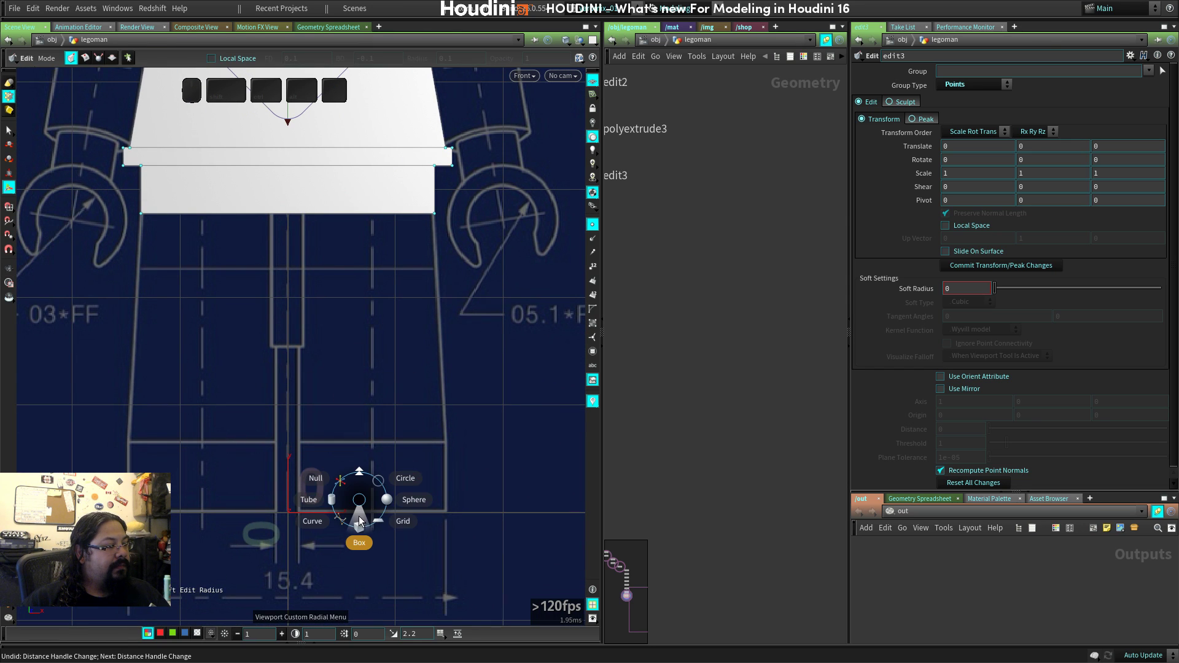
left_click(359, 543)
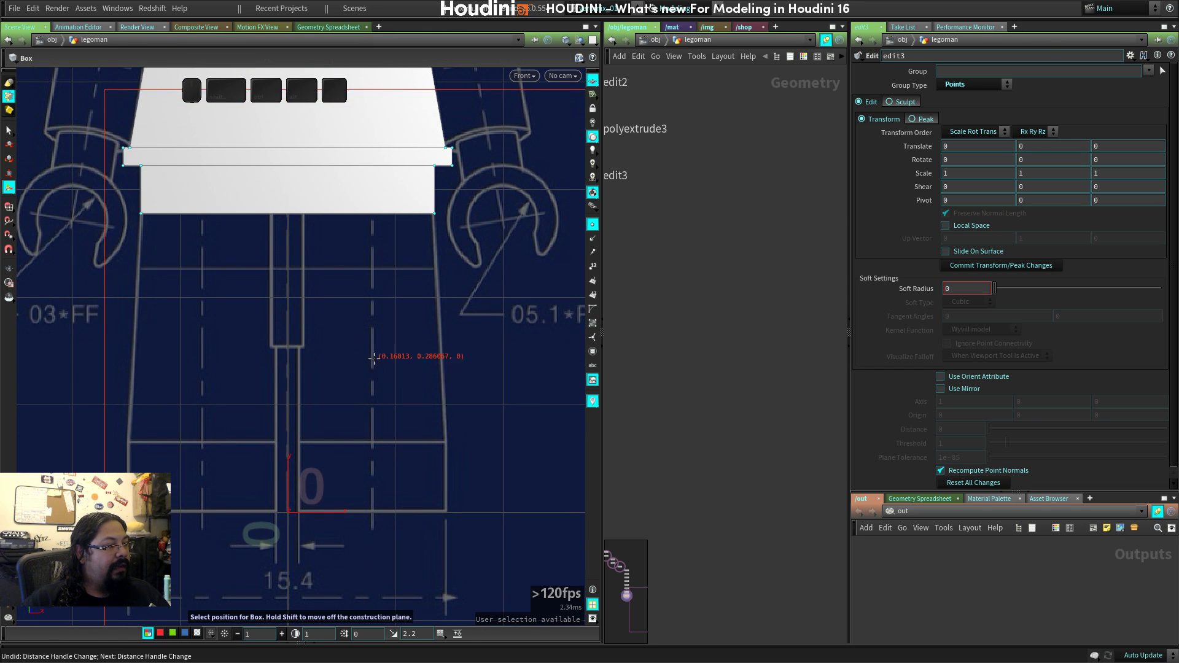
left_click(387, 414)
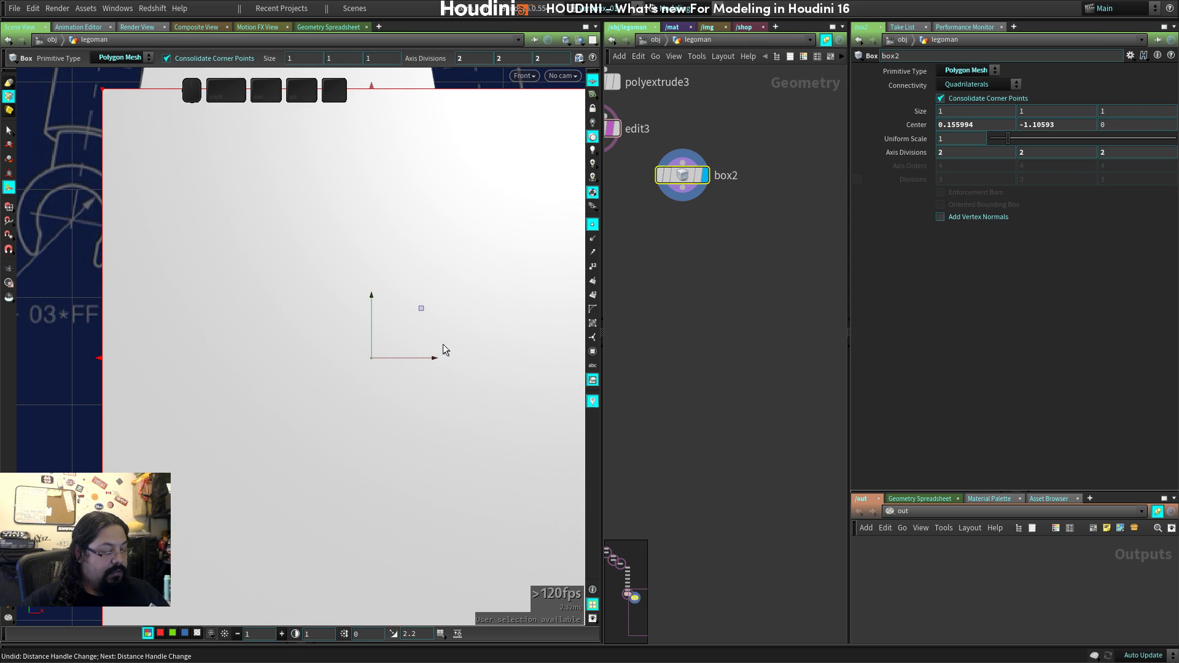
Fit the box's sides to the right-hand leg at about 0.28 wide and raise its lower edge to the foot line, about 0.78 high.
key("space")
scroll(434, 422, "down", 6)
middle_click_drag(346, 429, 307, 411)
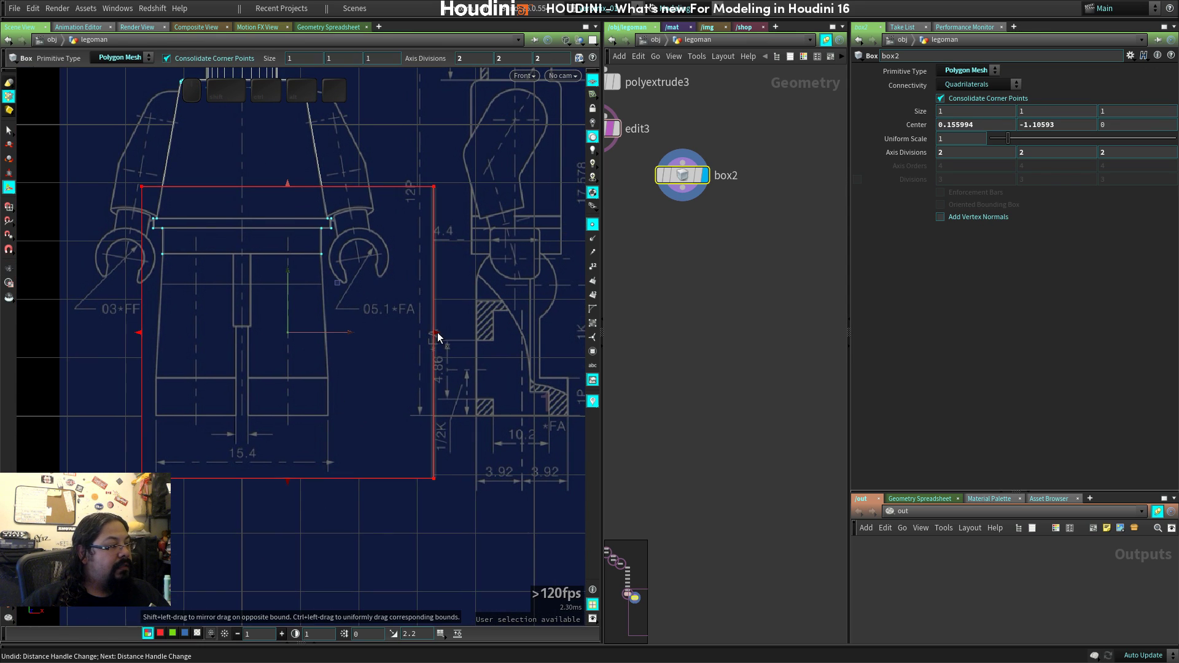
left_click_drag(437, 336, 329, 338)
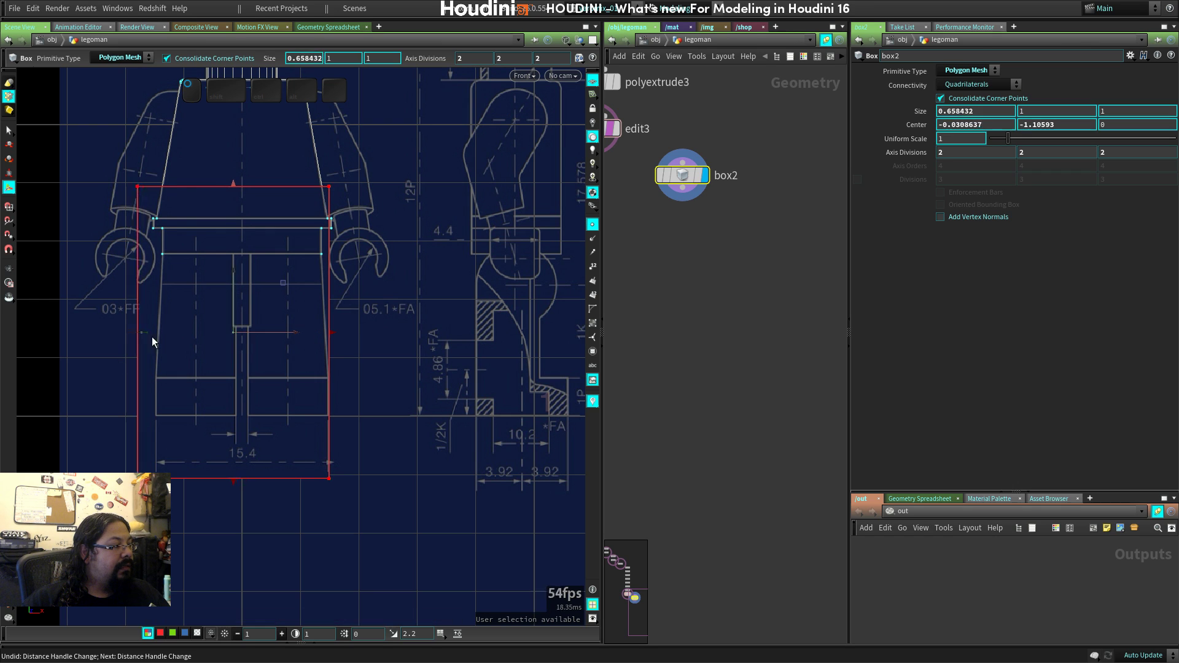
left_click_drag(152, 336, 248, 353)
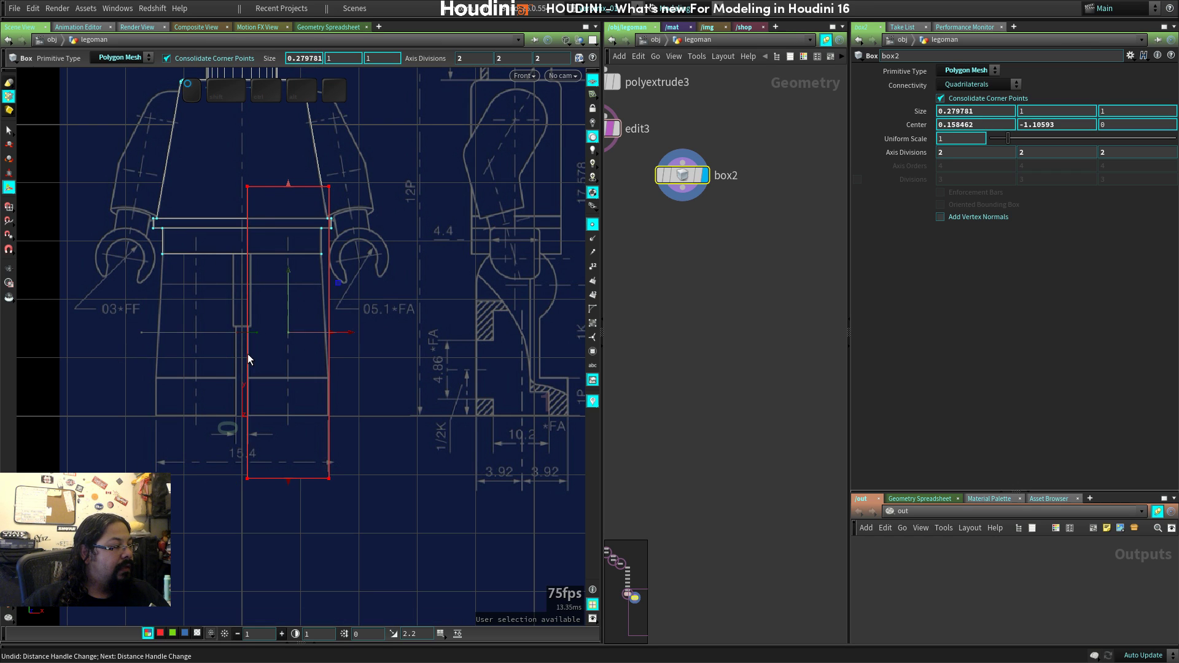
left_click_drag(286, 484, 291, 414)
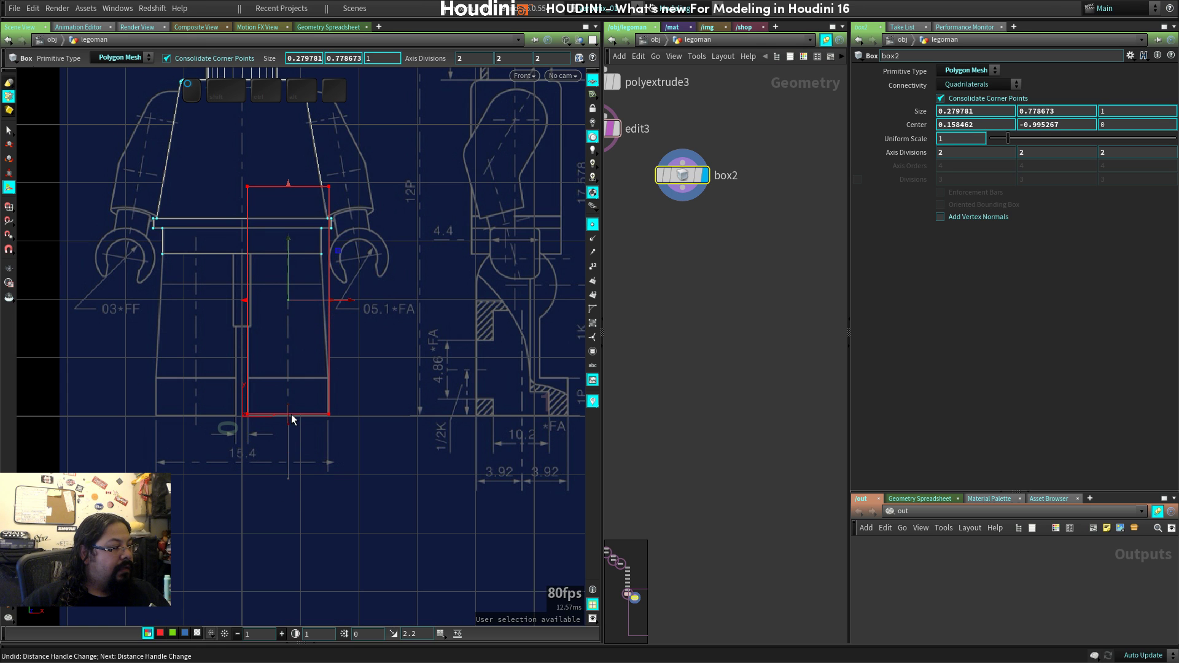
scroll(291, 414, "up", 3)
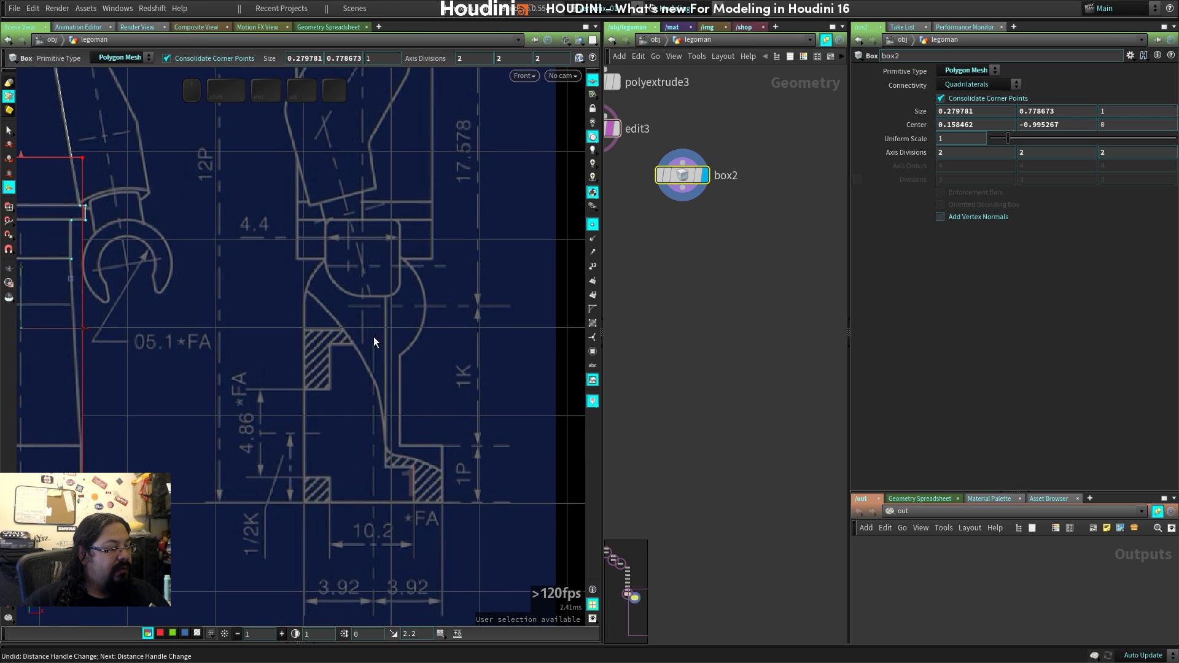
Fit the box to the blueprint's foot outline in the front view, about 0.273 wide and 0.130 high.
key("f")
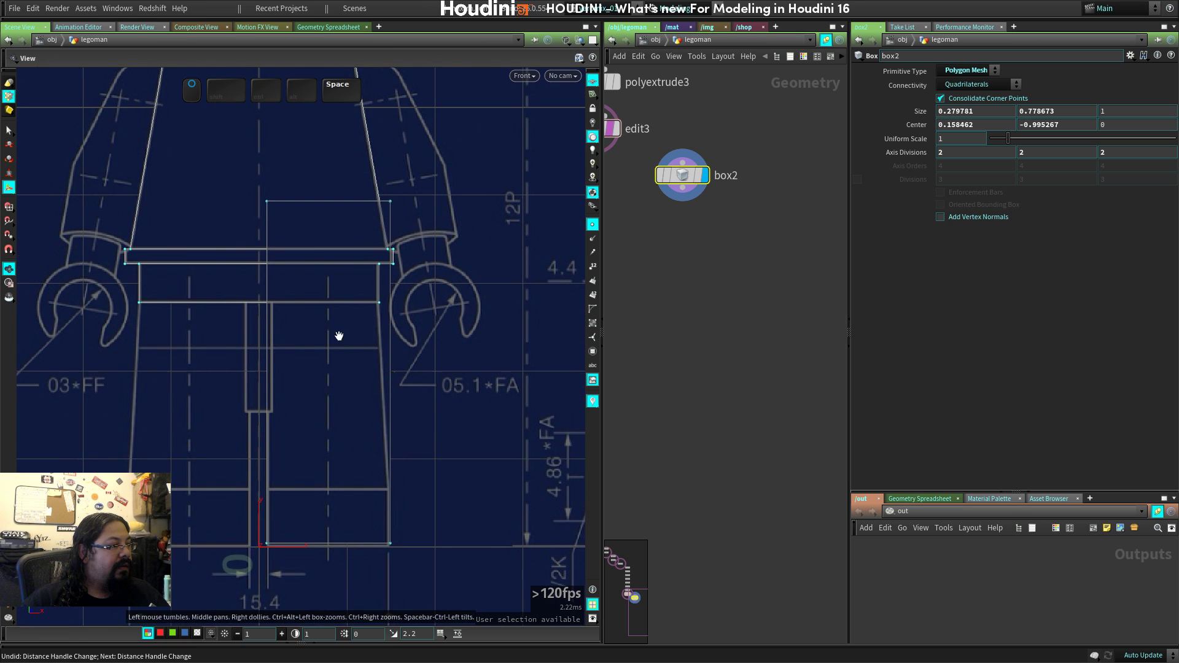
left_click_drag(326, 201, 298, 488)
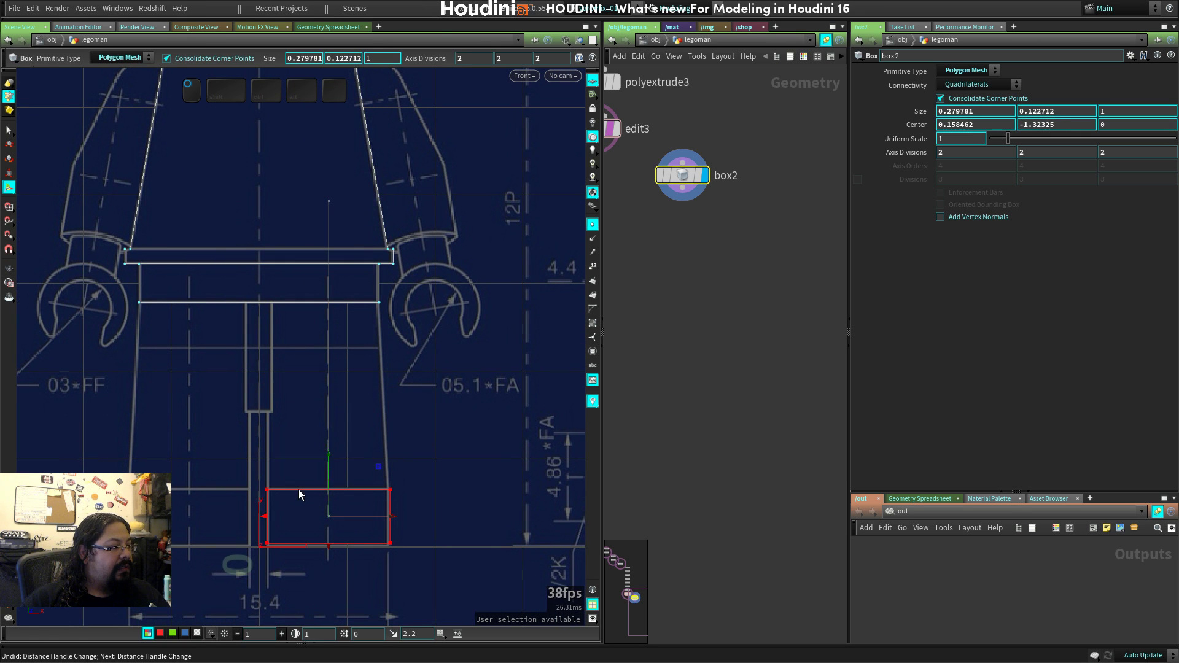
scroll(298, 489, "up", 2)
middle_click_drag(261, 527, 261, 333)
scroll(261, 333, "up", 2)
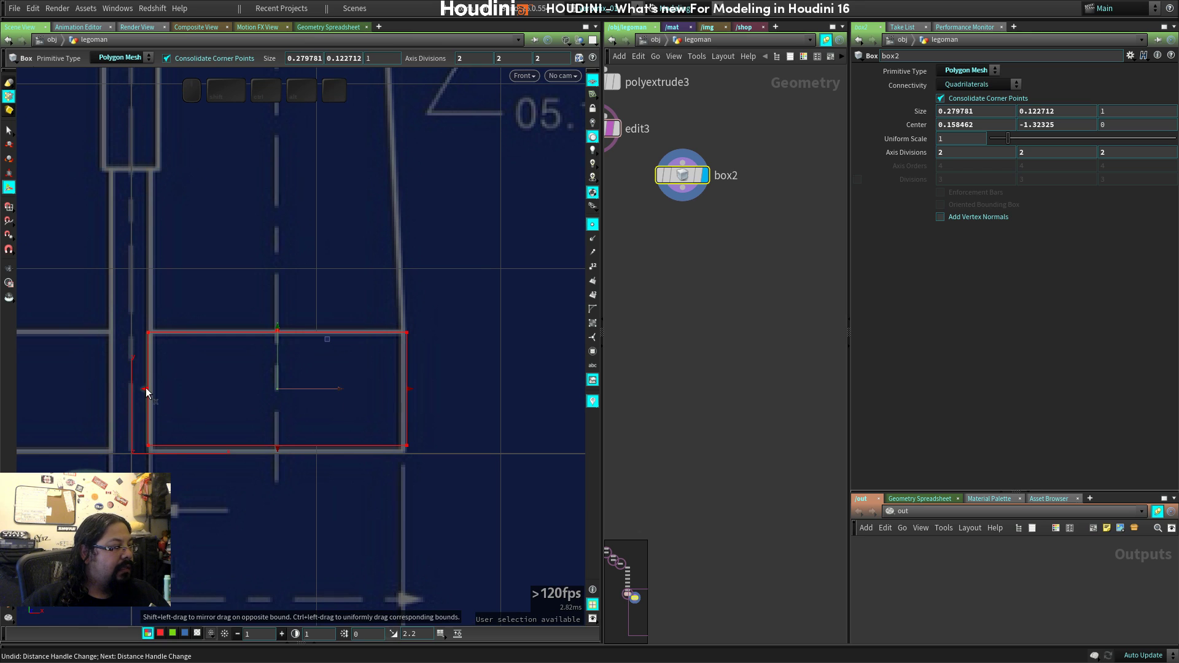
left_click_drag(150, 388, 150, 388)
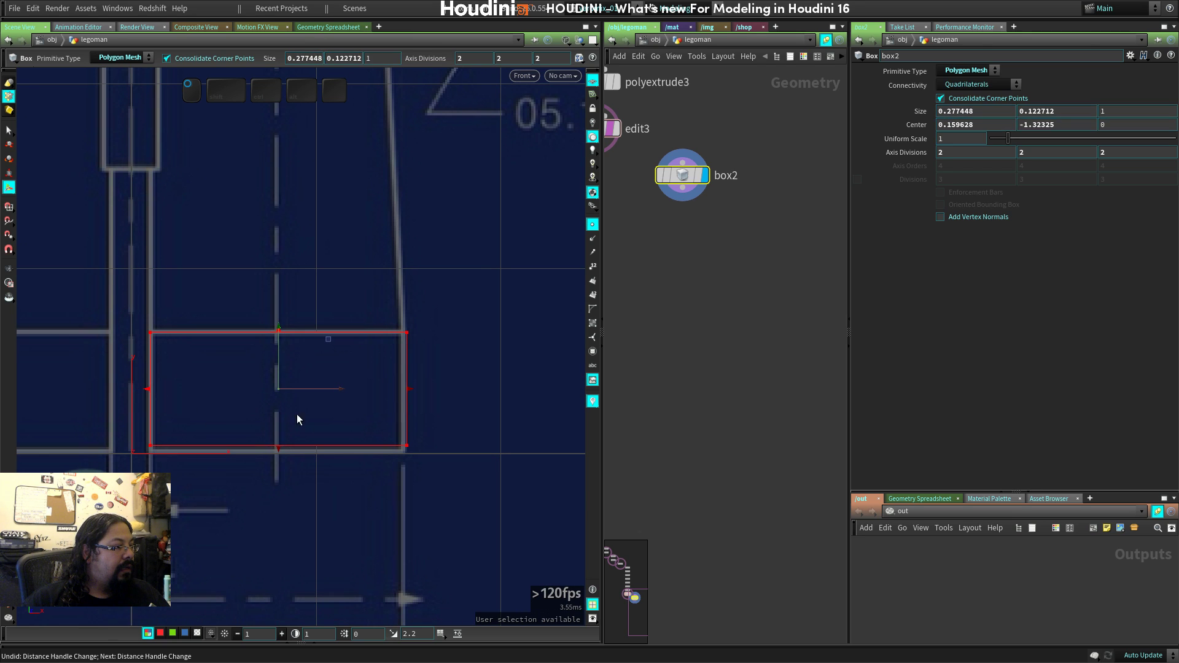
left_click_drag(409, 389, 406, 396)
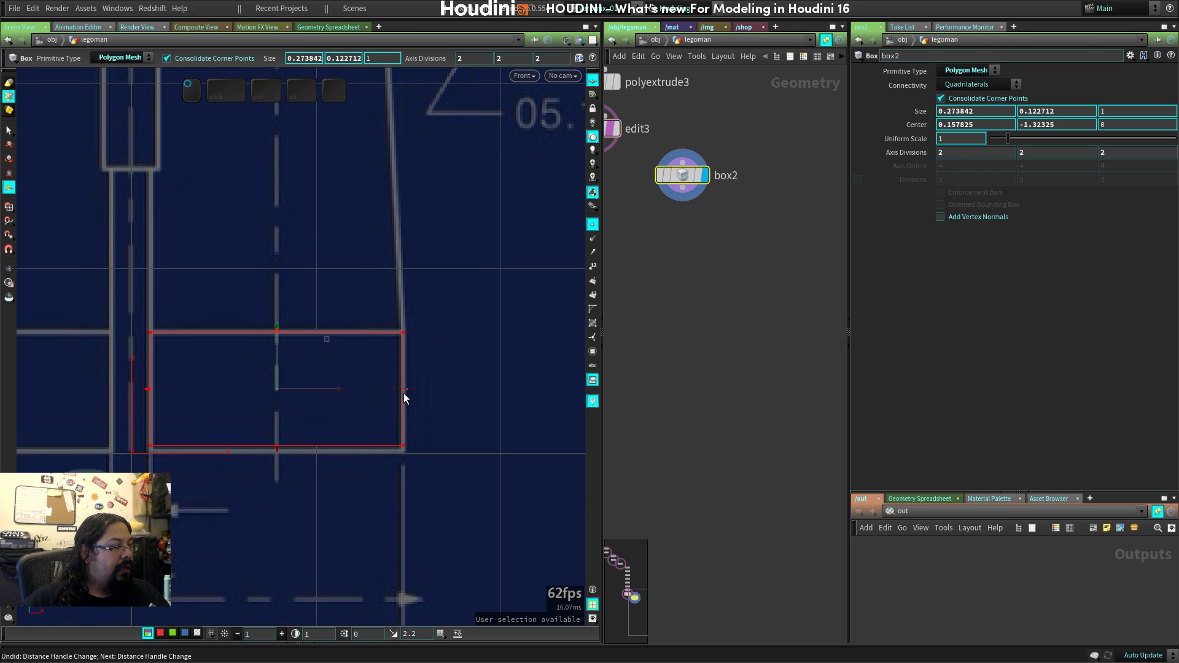
left_click_drag(278, 449, 278, 453)
In the right view, move the box's heel-side face in to the heel line of the blueprint.
key("space+2")
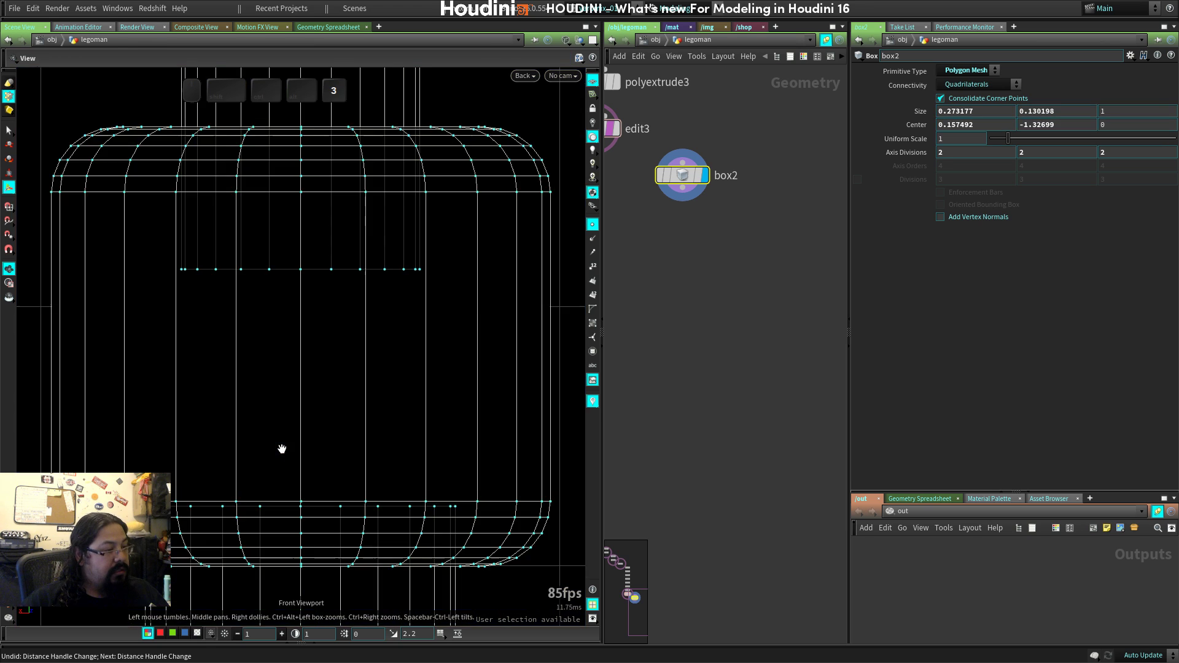
key("space+4")
middle_click_drag(418, 494, 326, 447)
right_click_drag(326, 446, 250, 477)
middle_click_drag(250, 477, 351, 357)
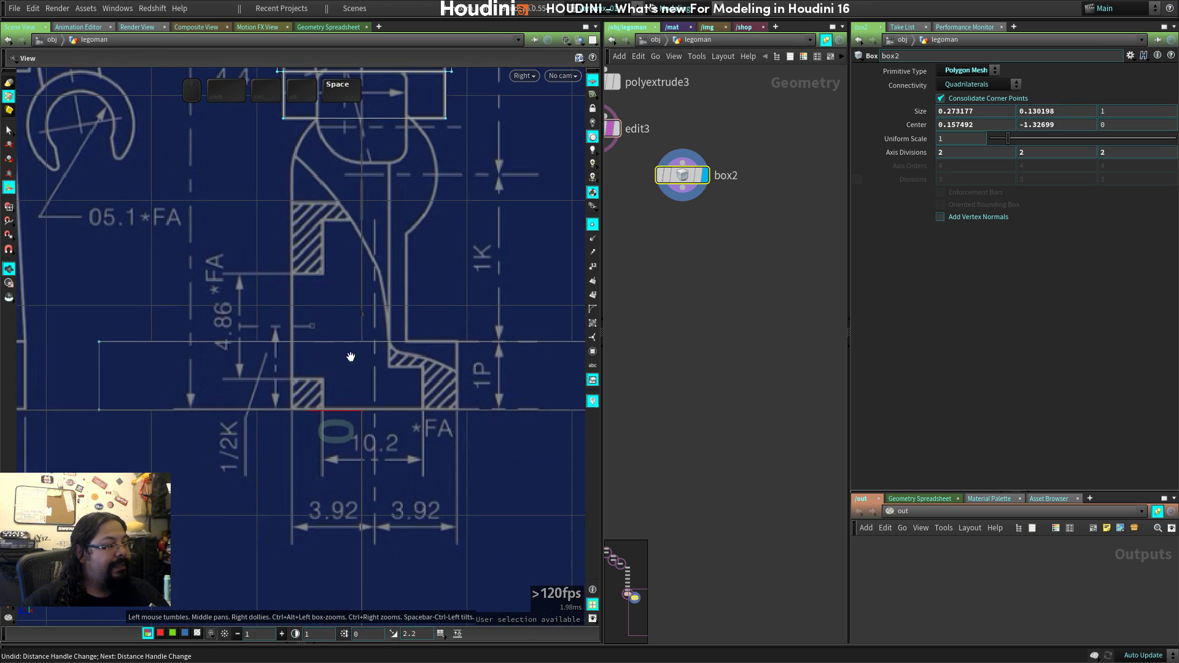
right_click_drag(152, 423, 160, 426)
middle_click_drag(161, 426, 171, 438)
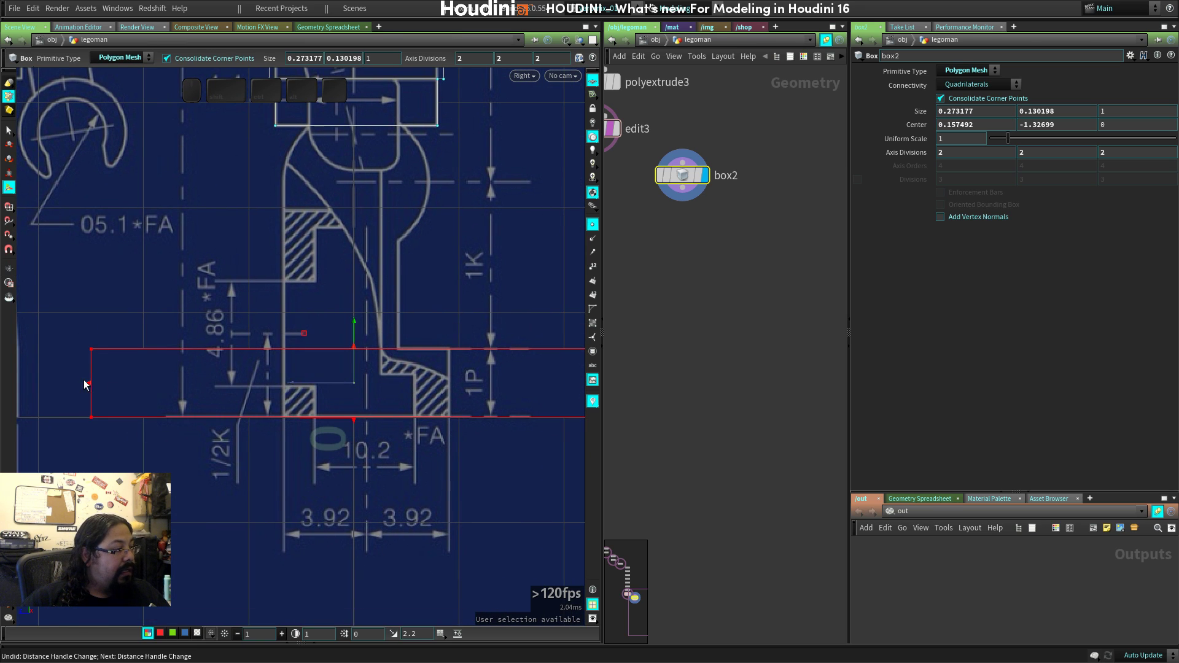
left_click_drag(85, 385, 283, 387)
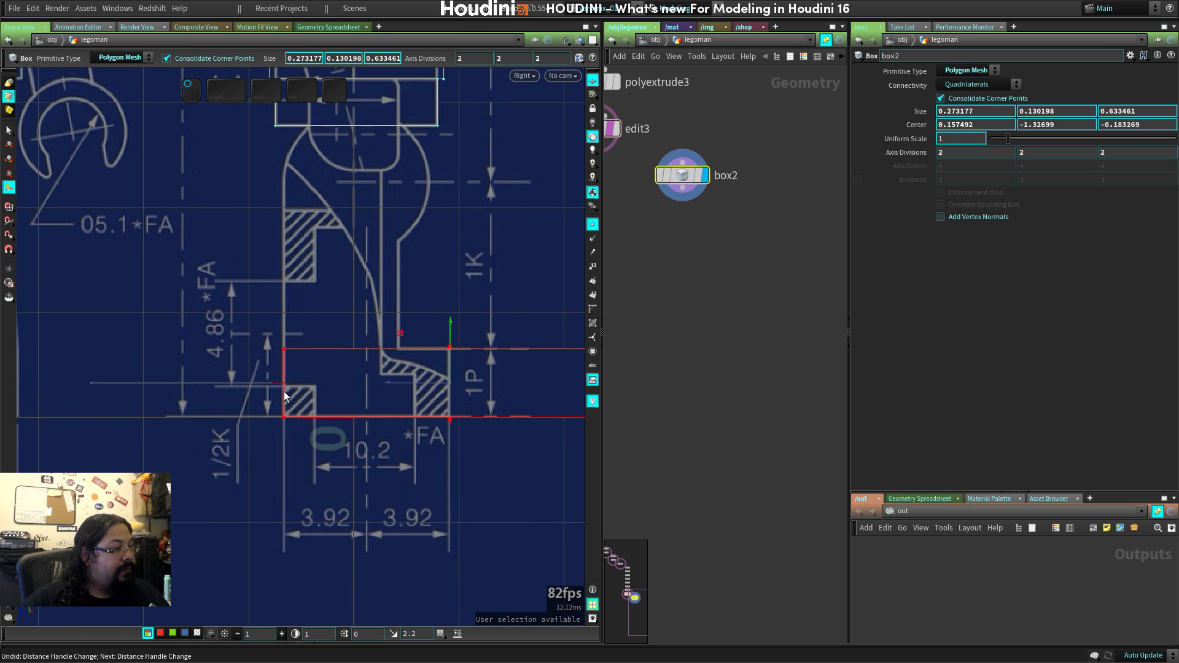
Move the box's toe-side face to the blueprint's toe line, giving the box a depth of about 0.317.
middle_click_drag(284, 396, 70, 390)
left_click_drag(398, 377, 234, 376)
key("space")
middle_click_drag(234, 377, 370, 423)
right_click_drag(370, 423, 437, 414)
middle_click_drag(436, 414, 450, 394)
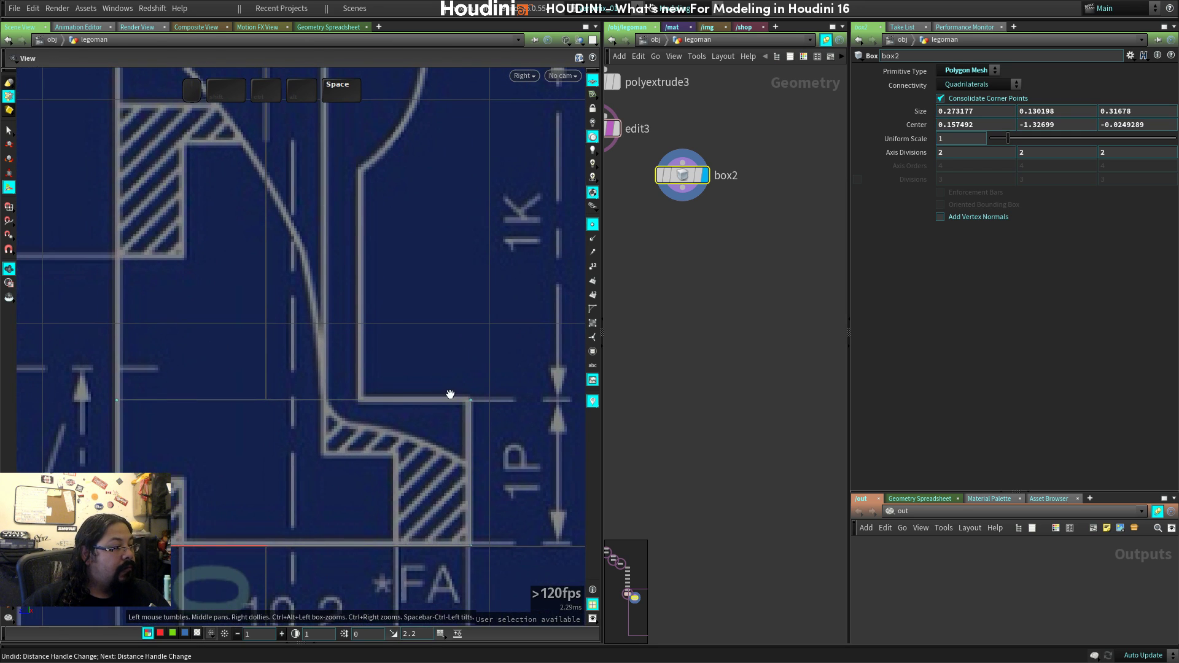
left_click_drag(473, 475, 471, 476)
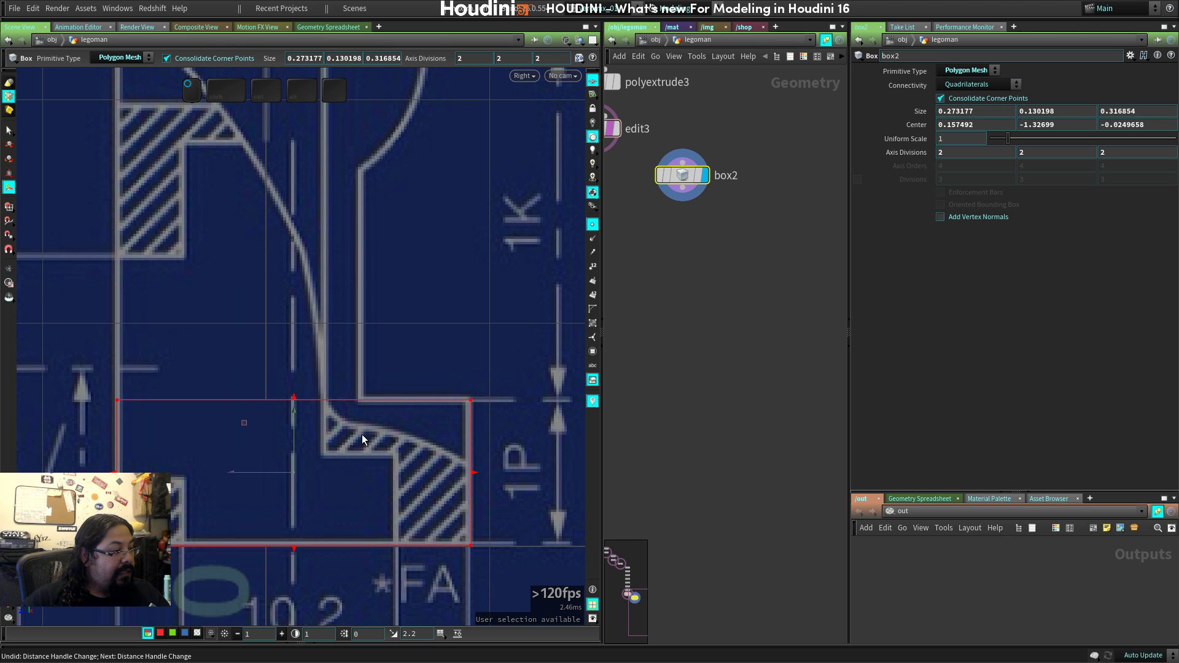
Set the viewport's radial menu set to Modeling.
key("c")
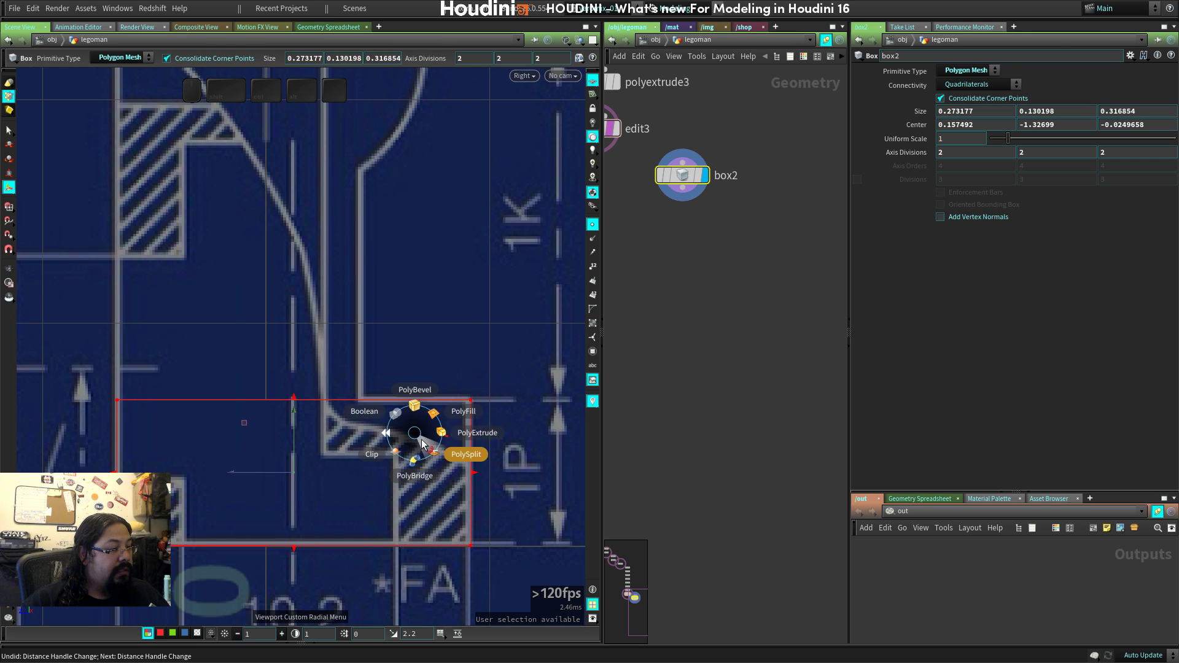
left_click(446, 19)
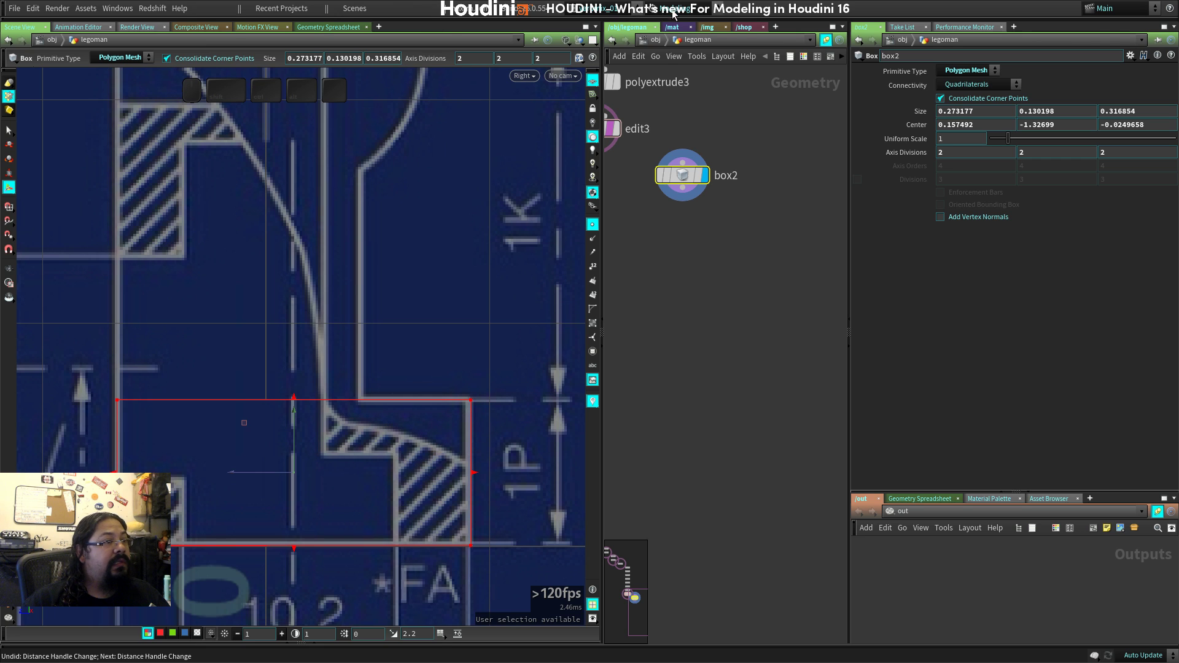
left_click(675, 13)
left_click(696, 268)
key("c")
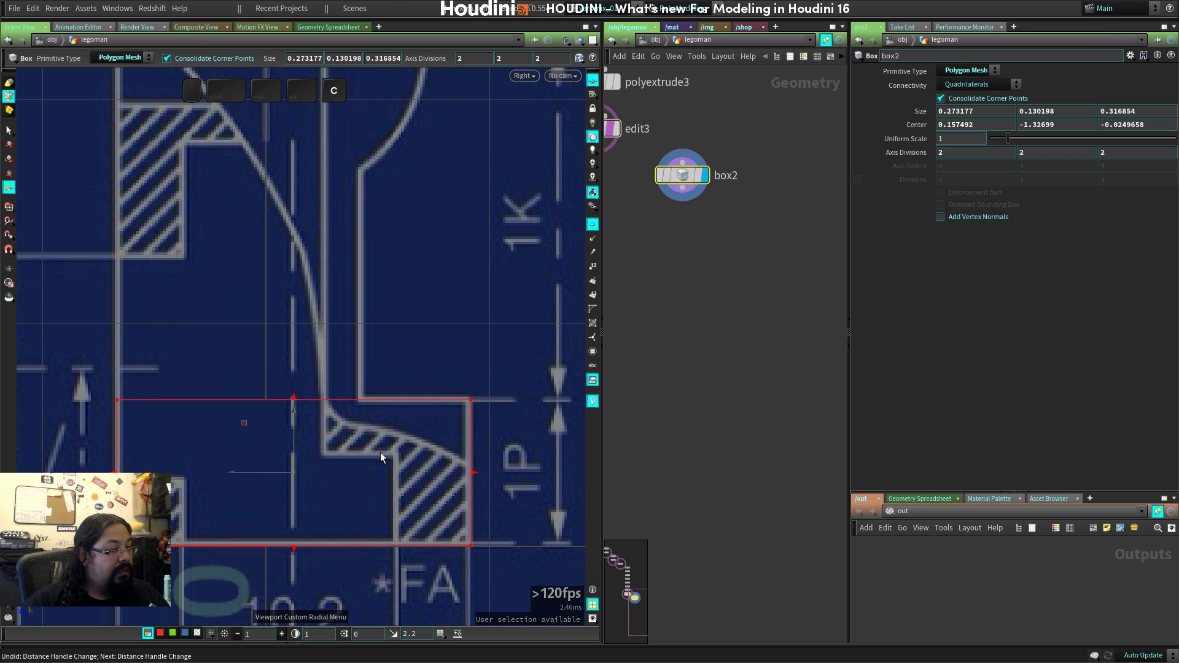
left_click(682, 10)
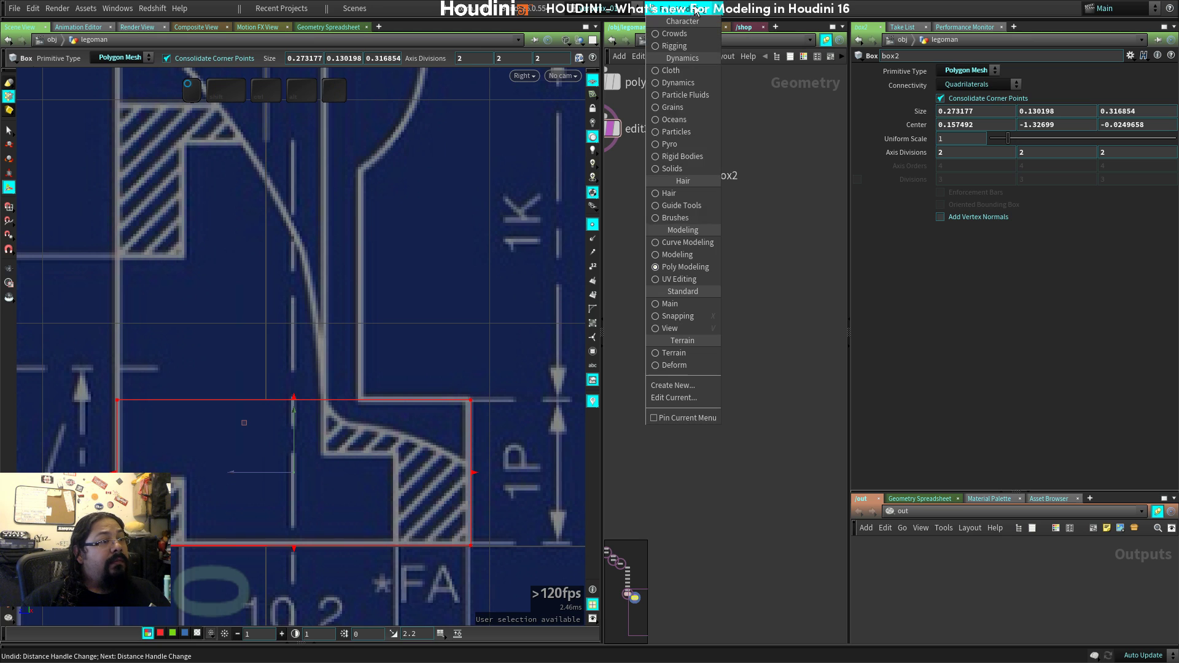
left_click(686, 257)
key("c")
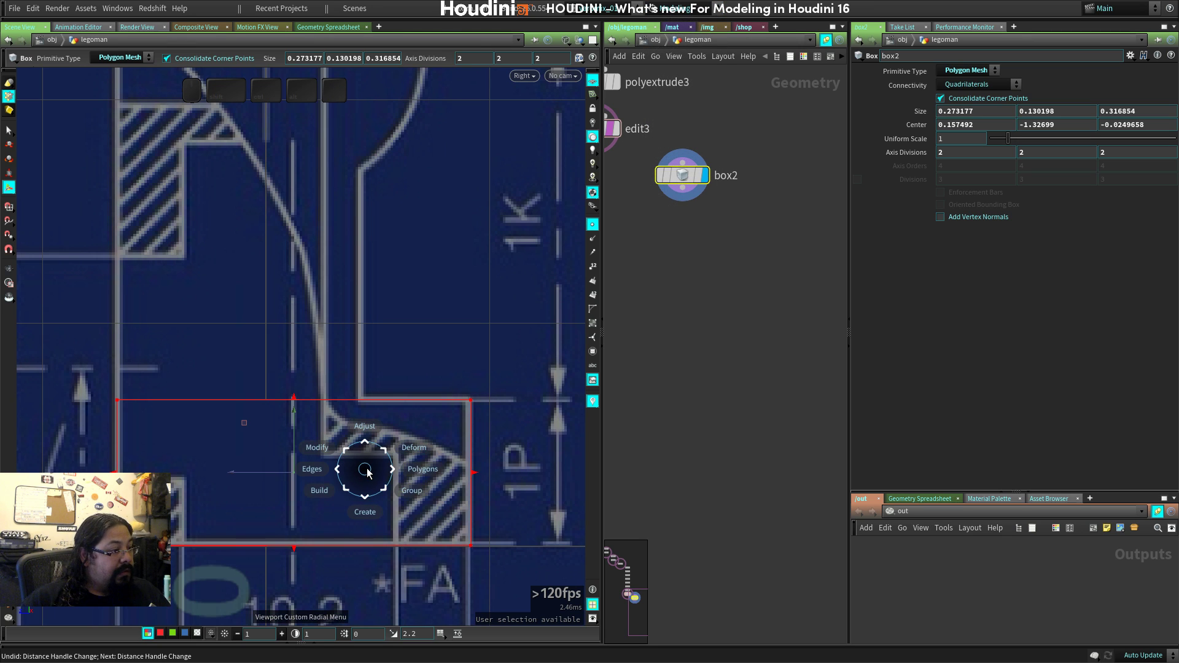
left_click(328, 436)
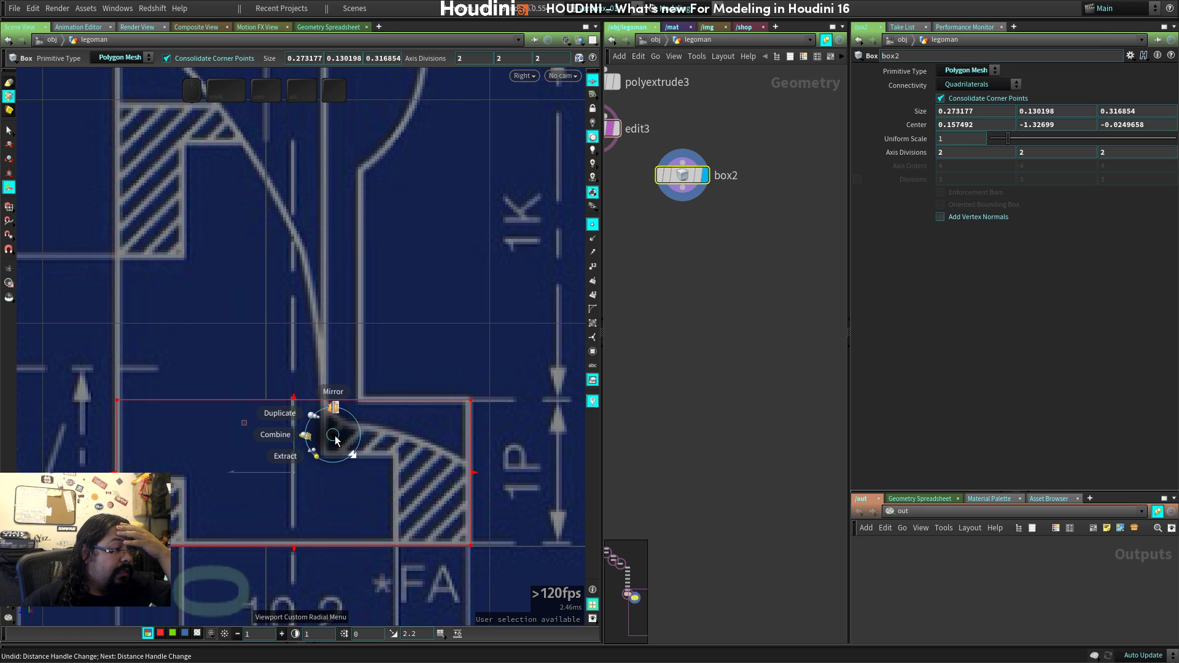
Insert a vertical edge loop around the foot box at the blueprint's inner shin line using the Edge Loop tool.
key("c")
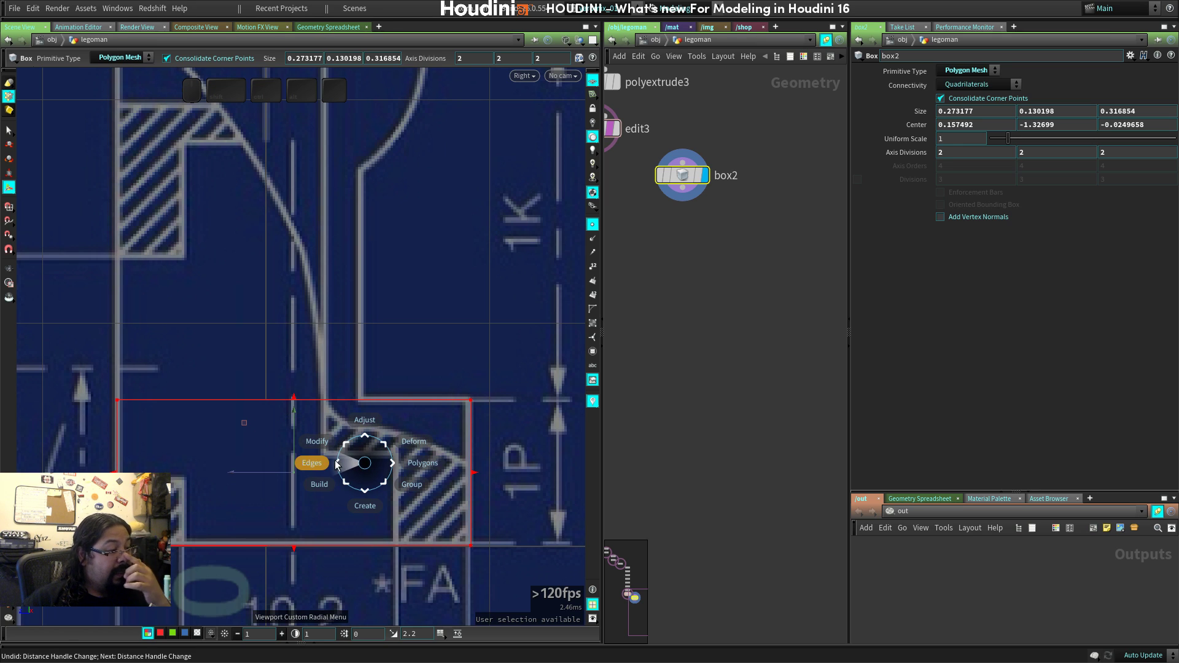
left_click(311, 464)
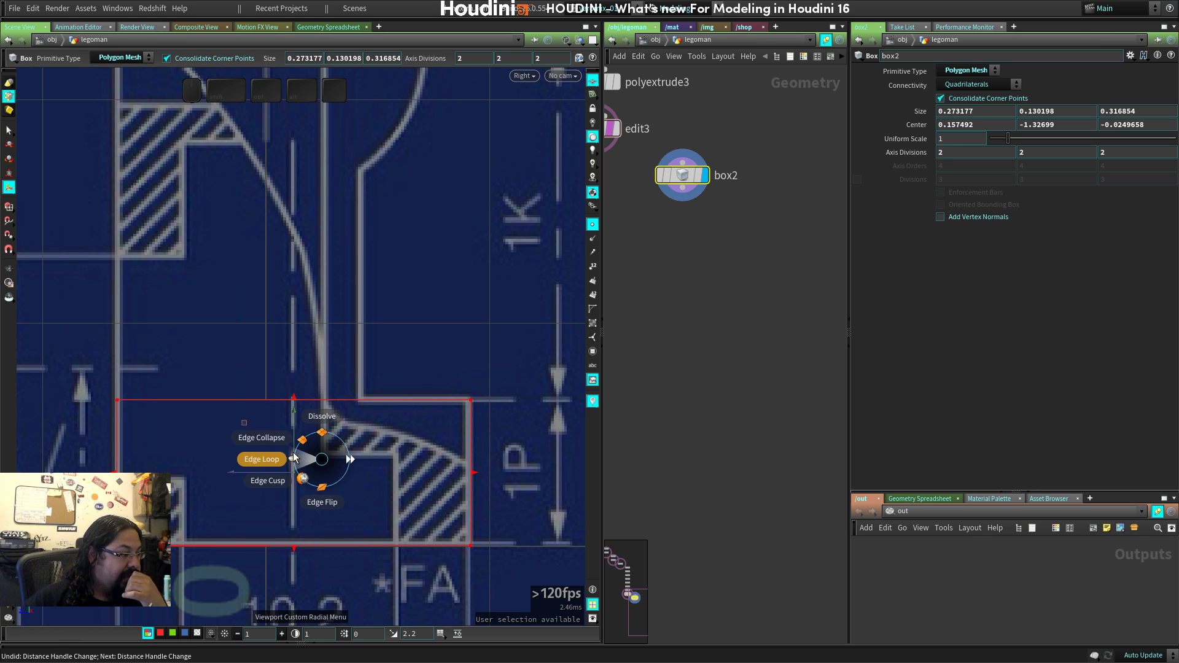
left_click(293, 458)
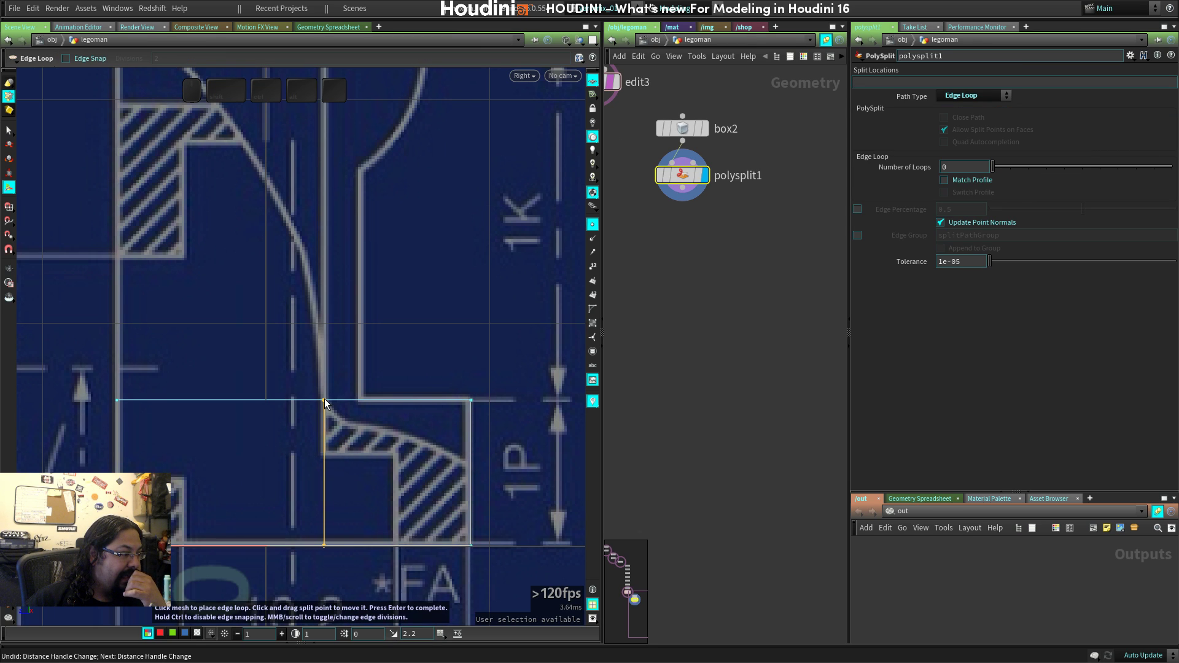
left_click(325, 403)
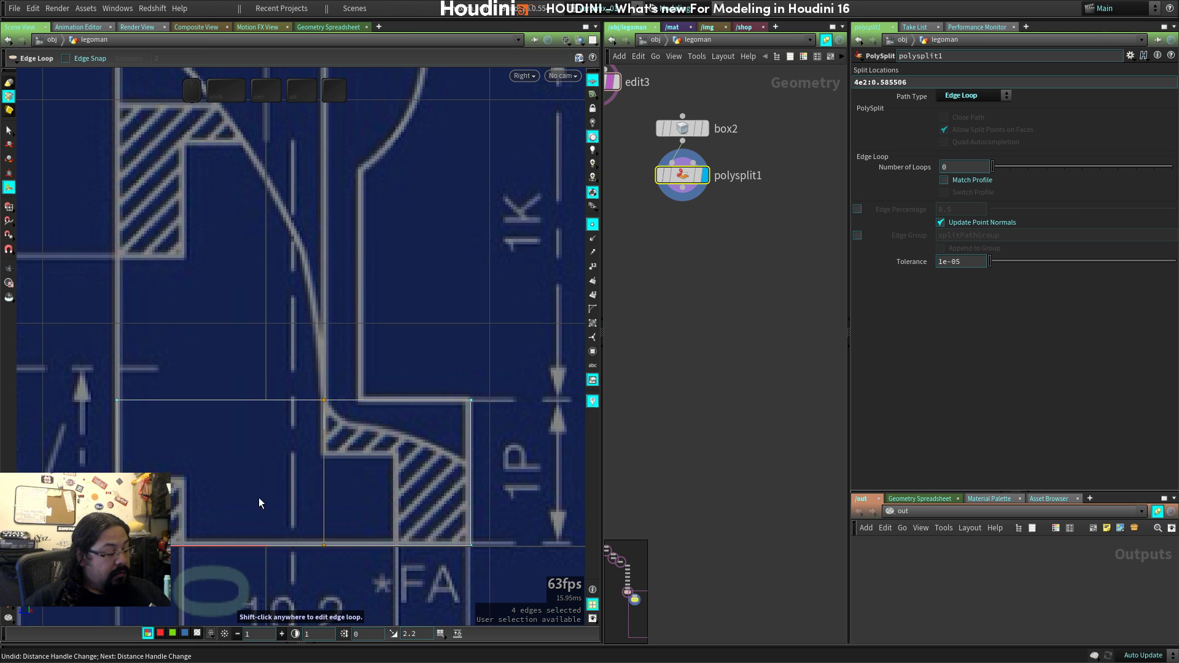
Examine the split foot box beneath the torso in the perspective and top views.
key("1")
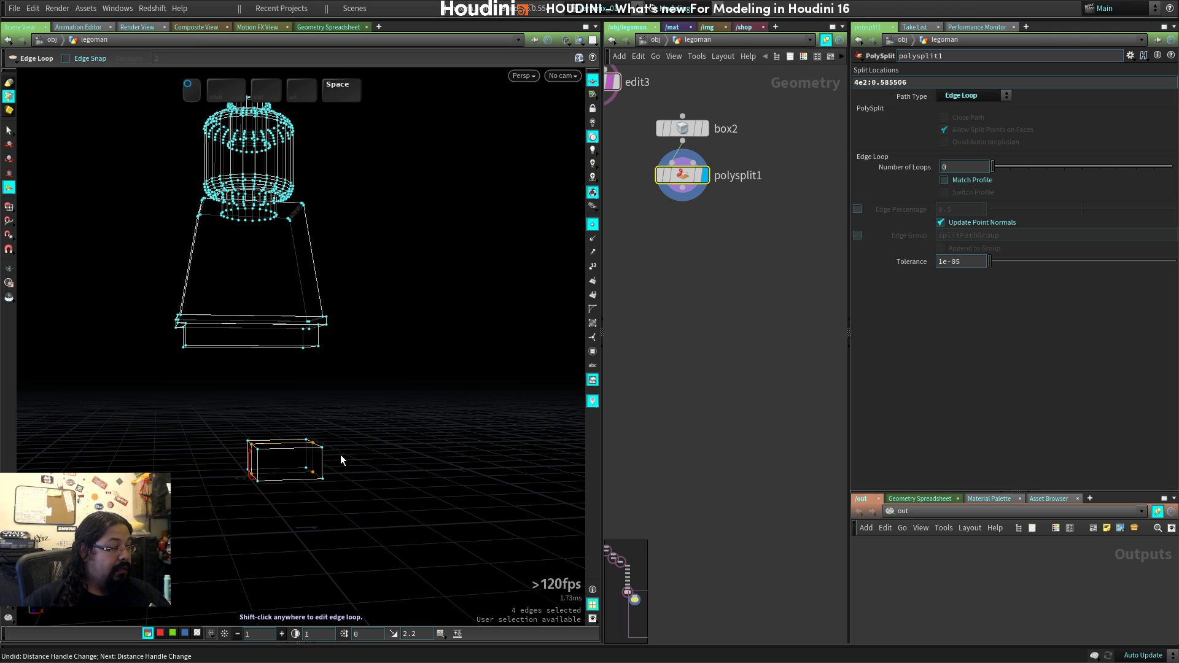
key("space")
left_click_drag(343, 461, 279, 453)
right_click_drag(279, 453, 221, 400)
middle_click_drag(221, 400, 224, 456)
left_click_drag(225, 455, 324, 425)
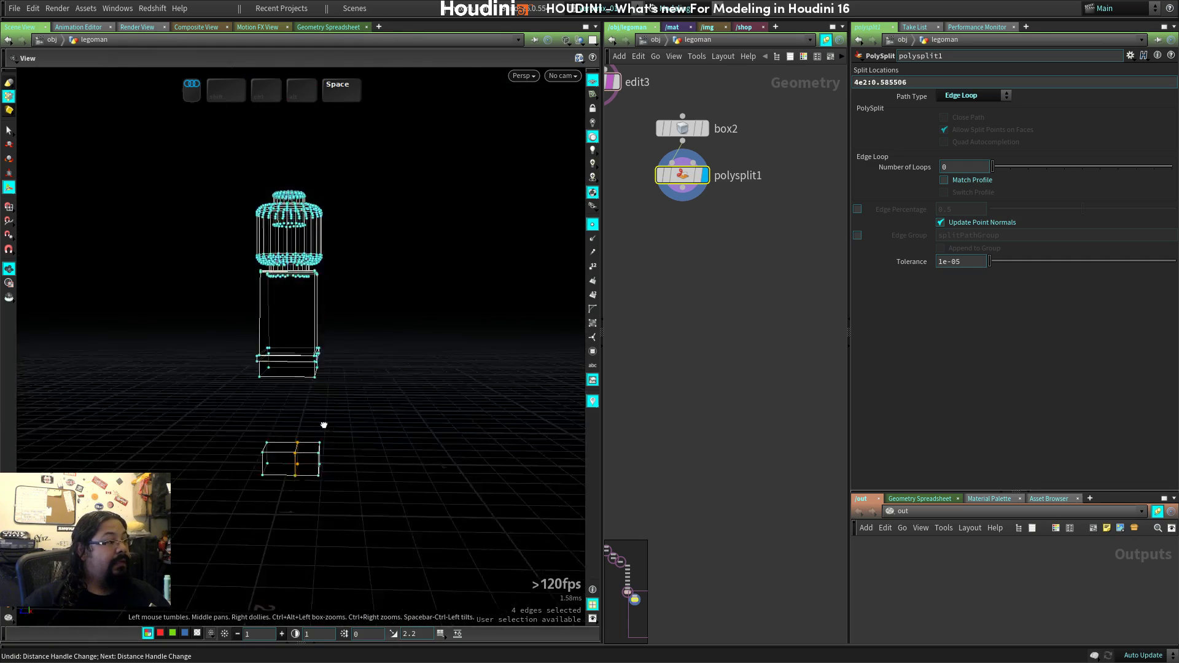
right_click_drag(324, 425, 353, 482)
left_click_drag(352, 481, 369, 437)
key("2")
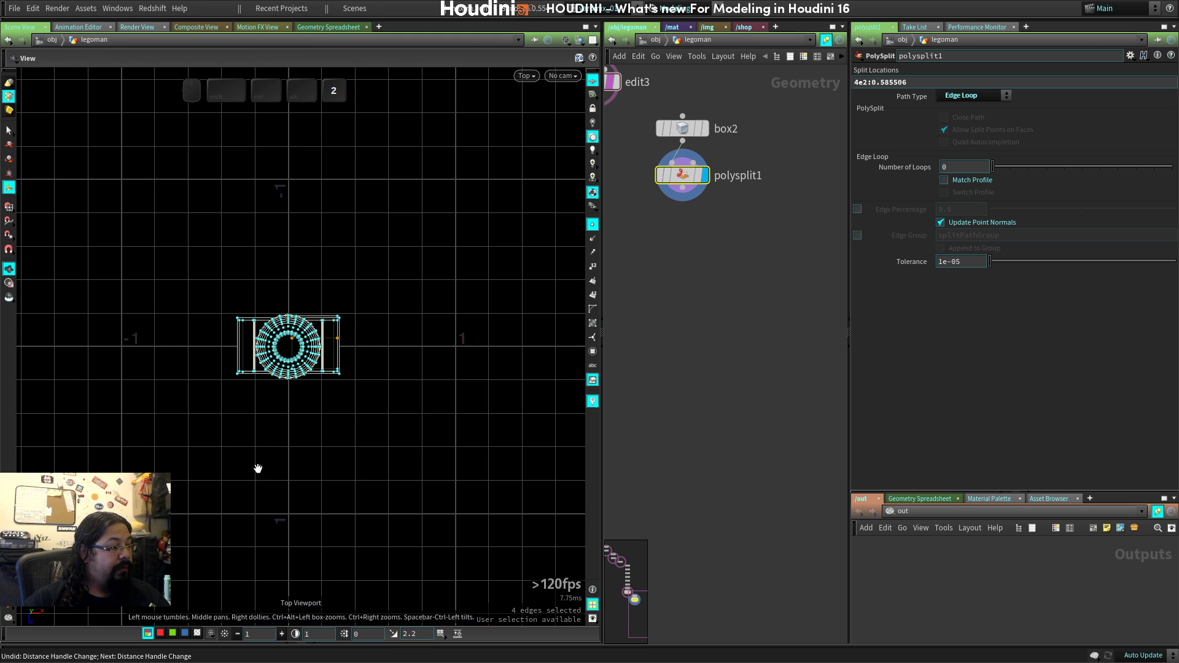
key("1")
Select the top face on the heel side of the split box and PolyExtrude it upward by about 0.319.
key("s")
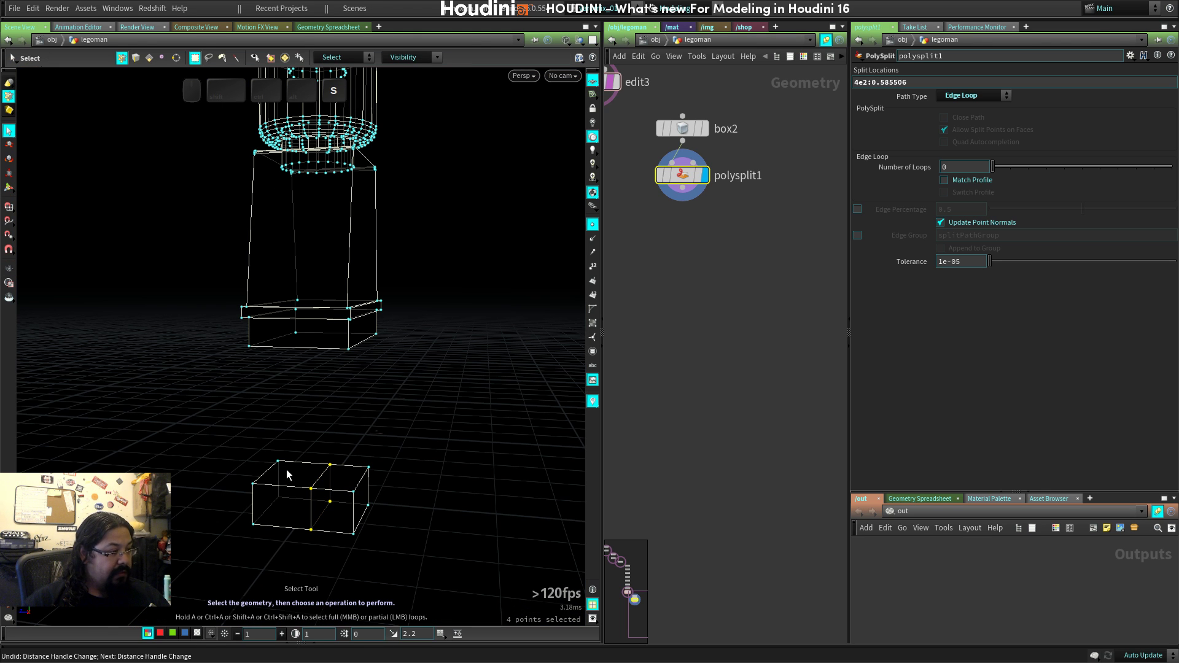
key("4")
left_click(294, 472)
left_click_drag(294, 472, 261, 458)
key("c")
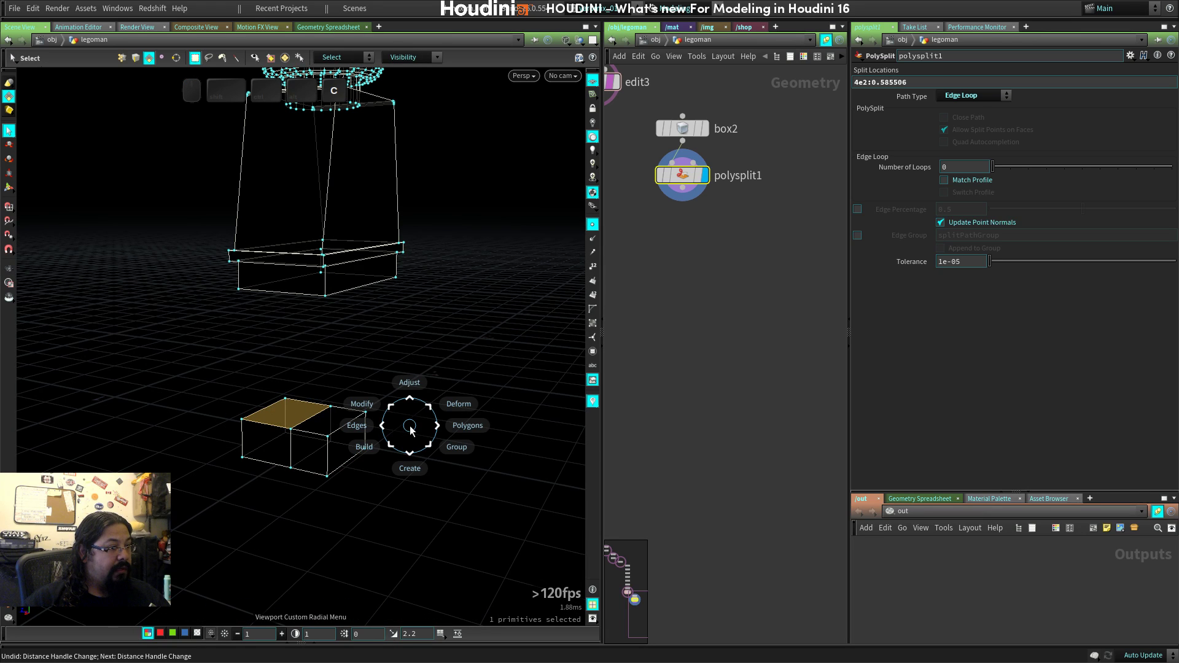
left_click(465, 432)
left_click(509, 427)
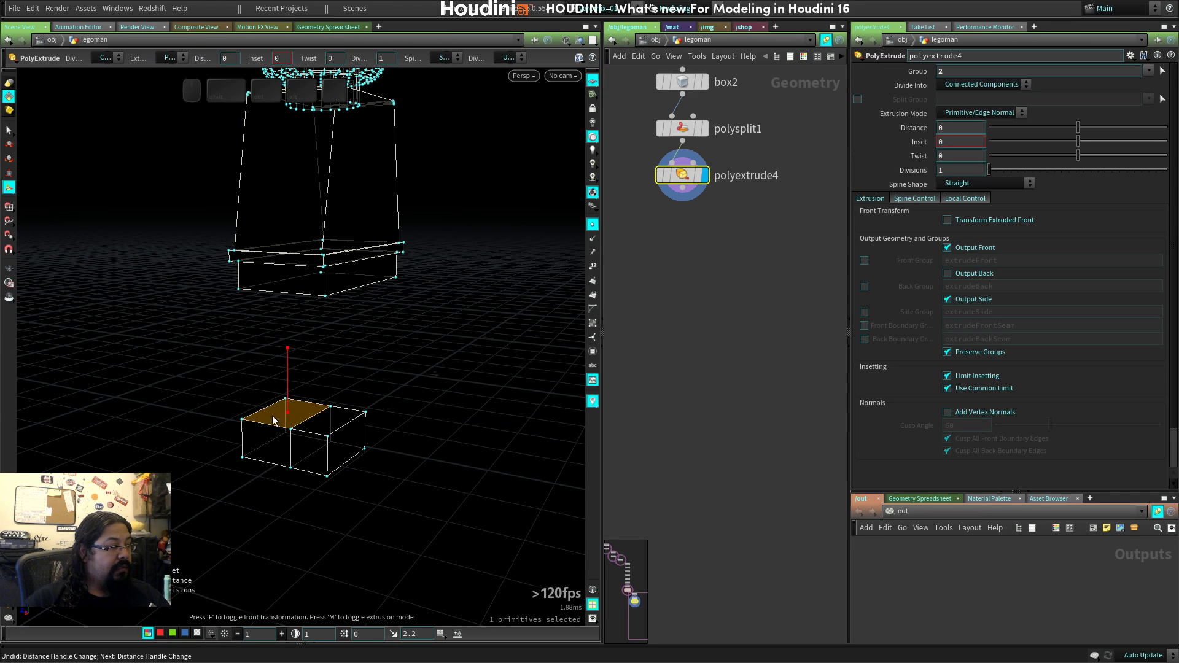
left_click_drag(293, 362, 284, 272)
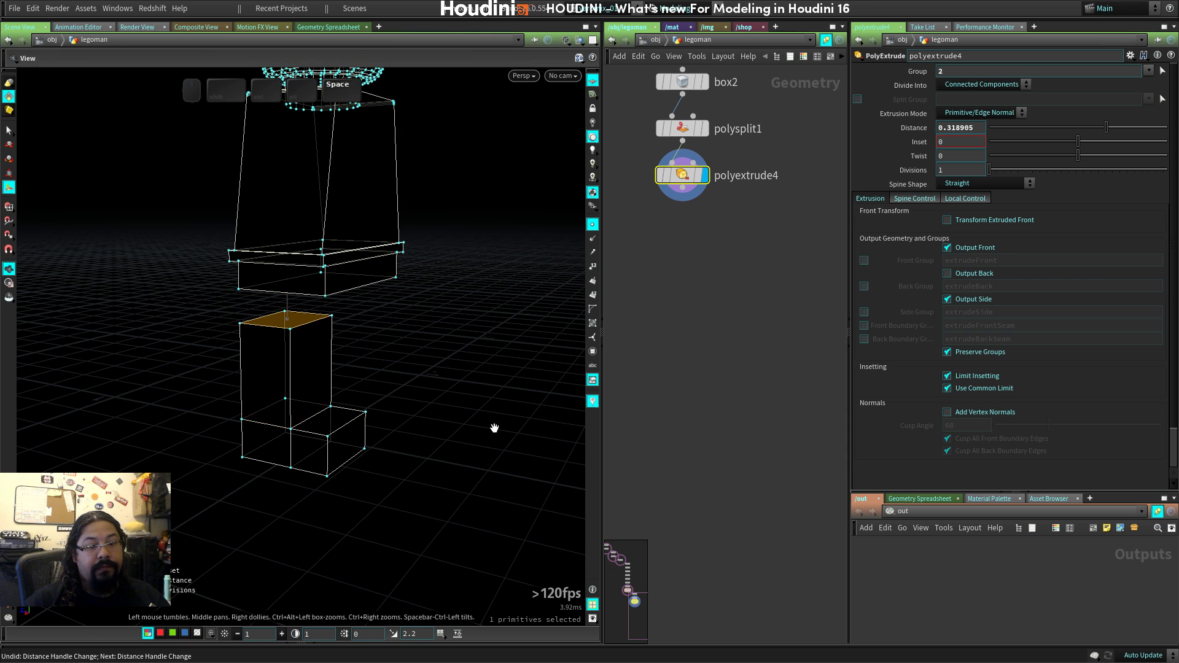
In the right view, adjust the leg's extrusion distance to about 0.346, near the underside of the blueprint's rounded hip block.
key("space+2")
key("space+3")
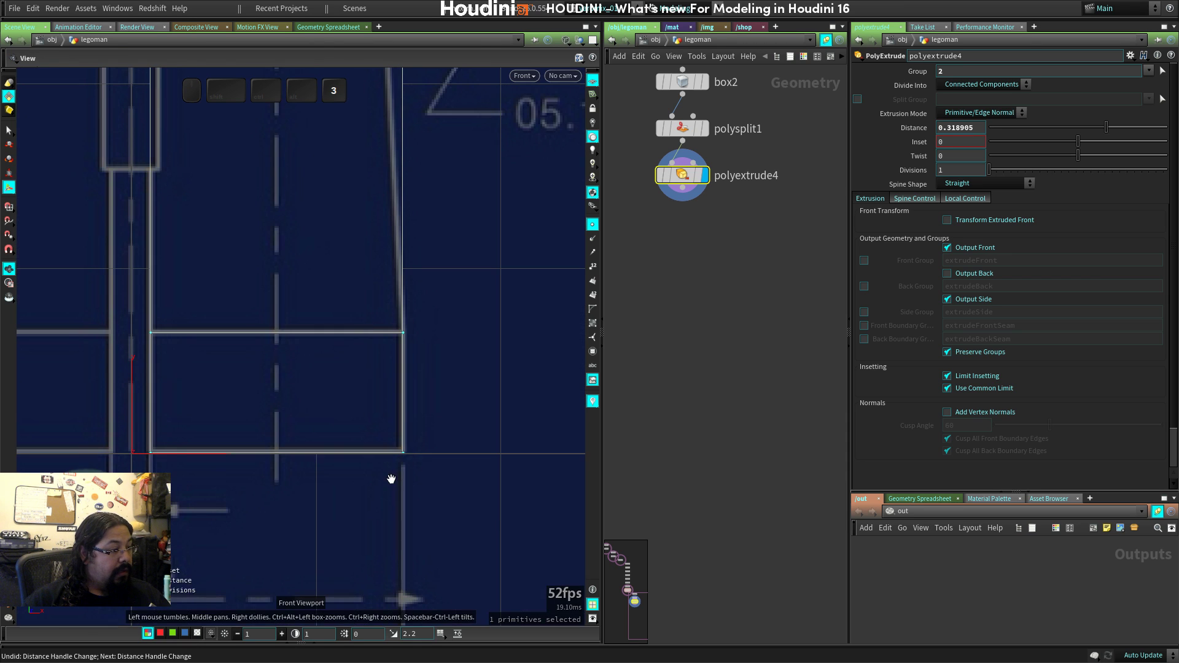
key("space+4")
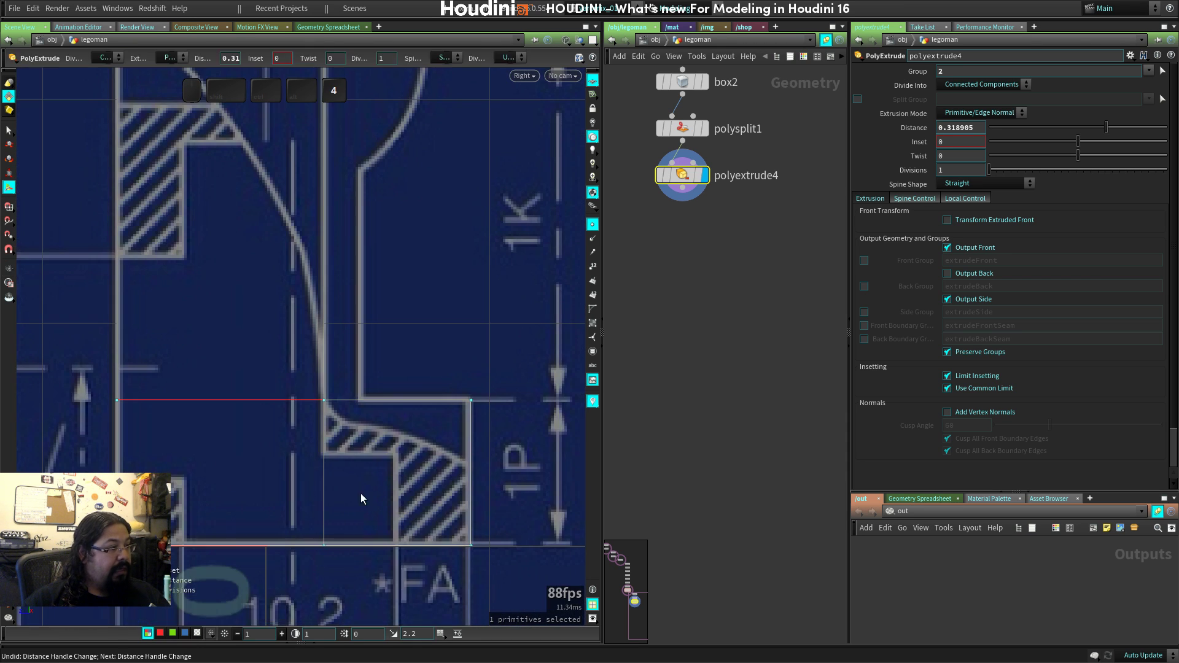
middle_click_drag(361, 493, 363, 608)
right_click_drag(363, 608, 369, 418)
middle_click_drag(368, 393, 376, 467)
right_click_drag(376, 455, 379, 480)
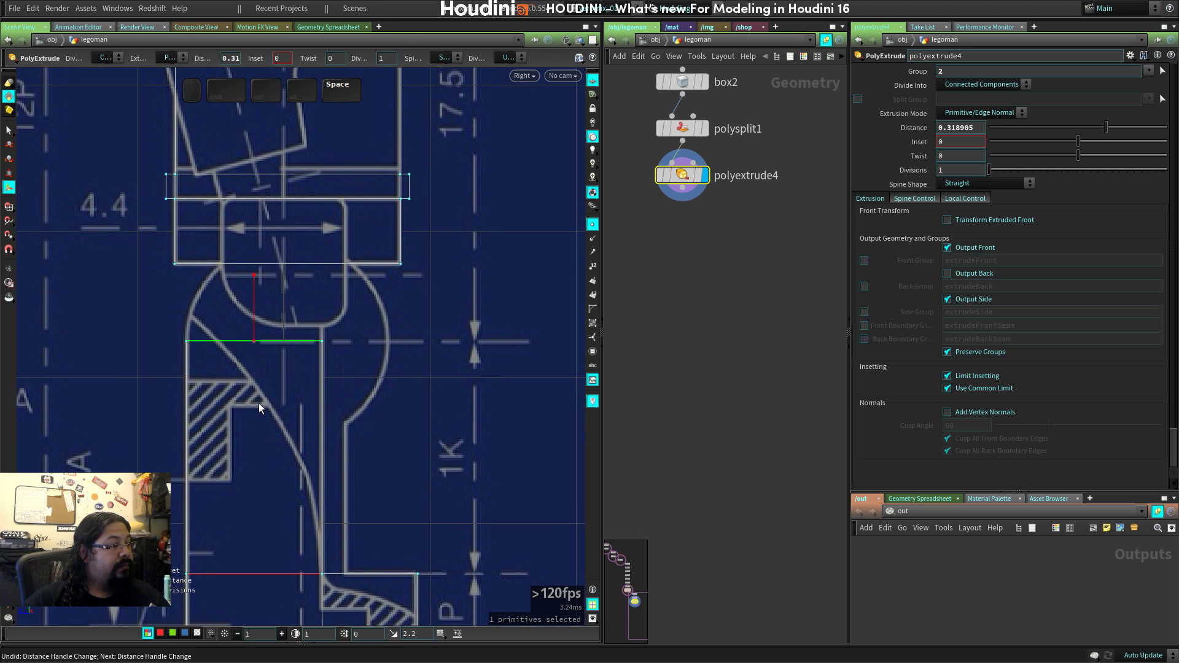
left_click_drag(255, 297, 252, 339)
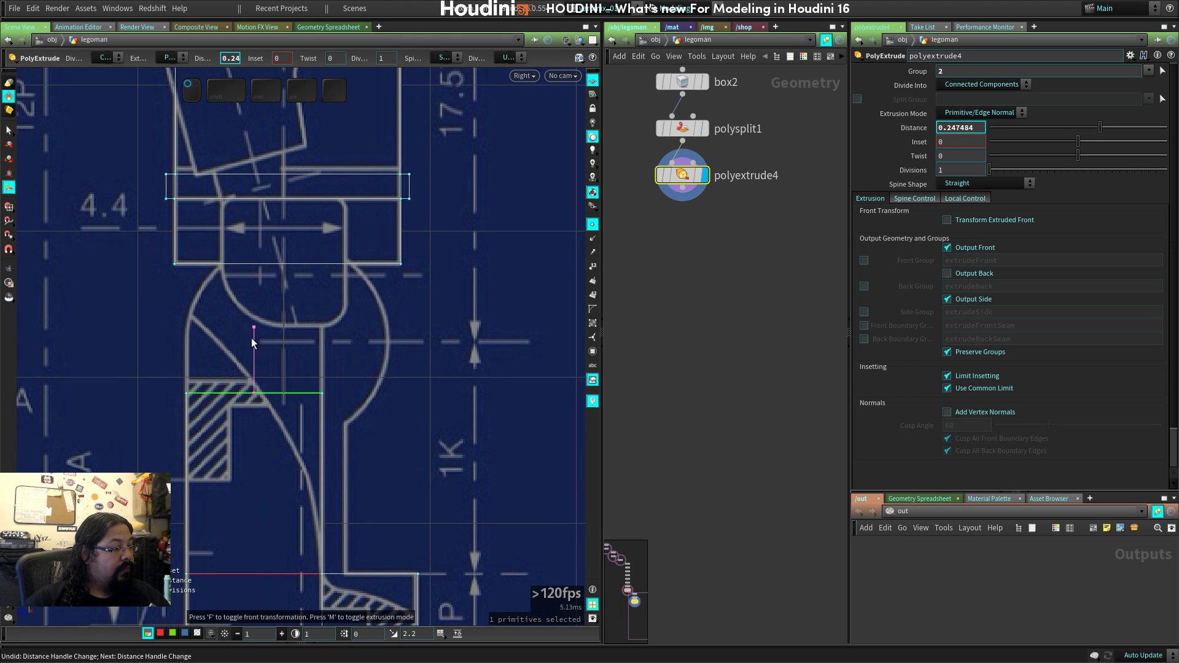
middle_click_drag(373, 512, 359, 390)
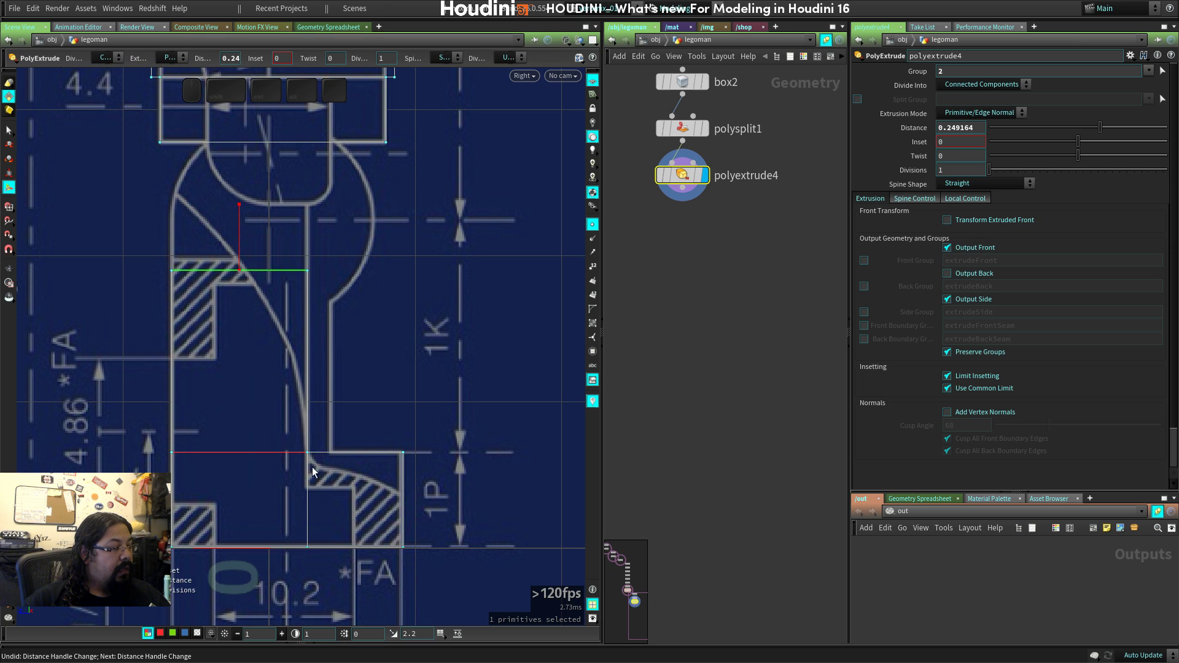
left_click_drag(281, 256, 344, 625)
Select the points along the leg's inner shin line and move them about -0.033 in Z to the blueprint's outer shin line.
key("s")
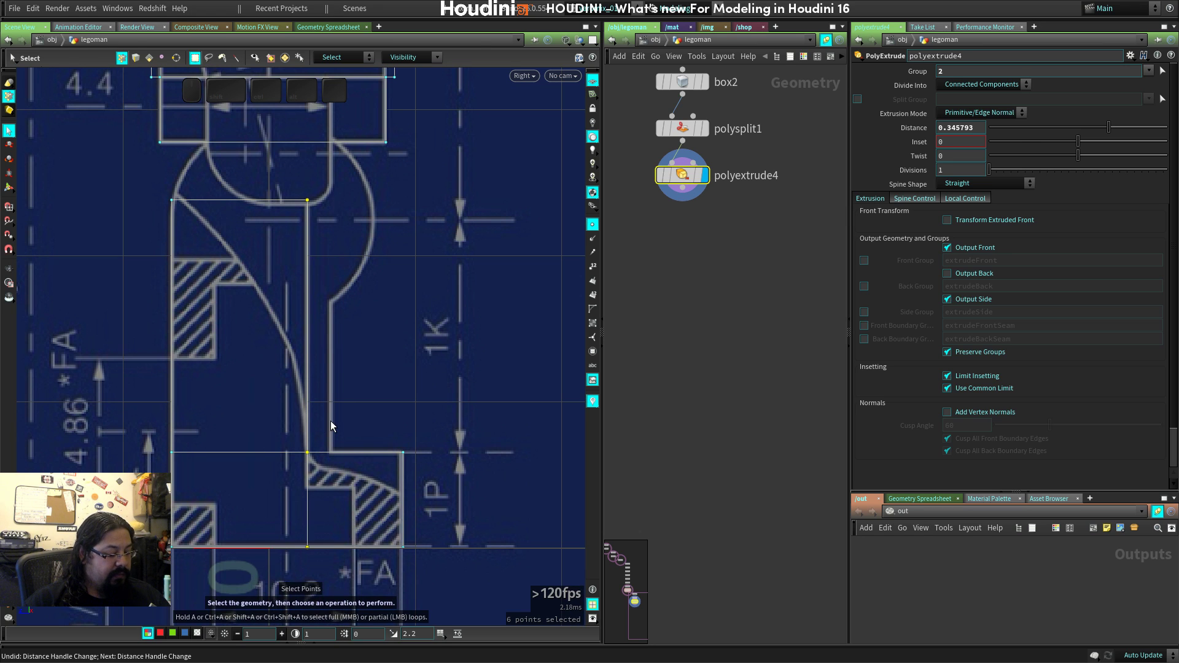
key("t")
key("m")
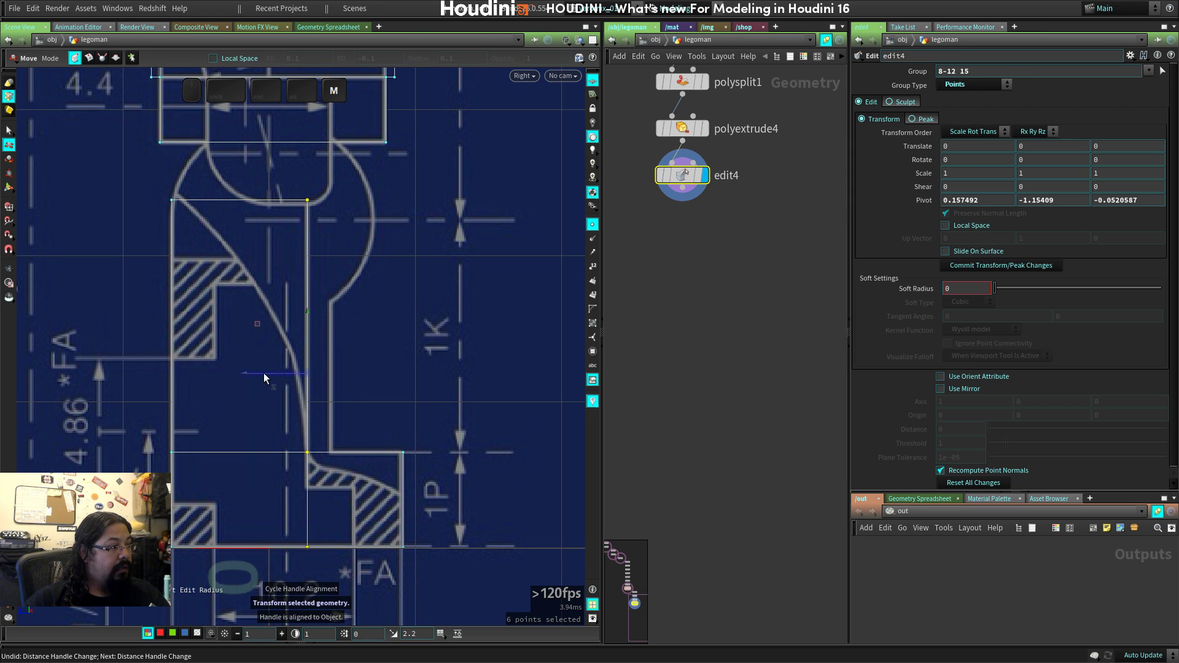
left_click_drag(264, 373, 278, 370)
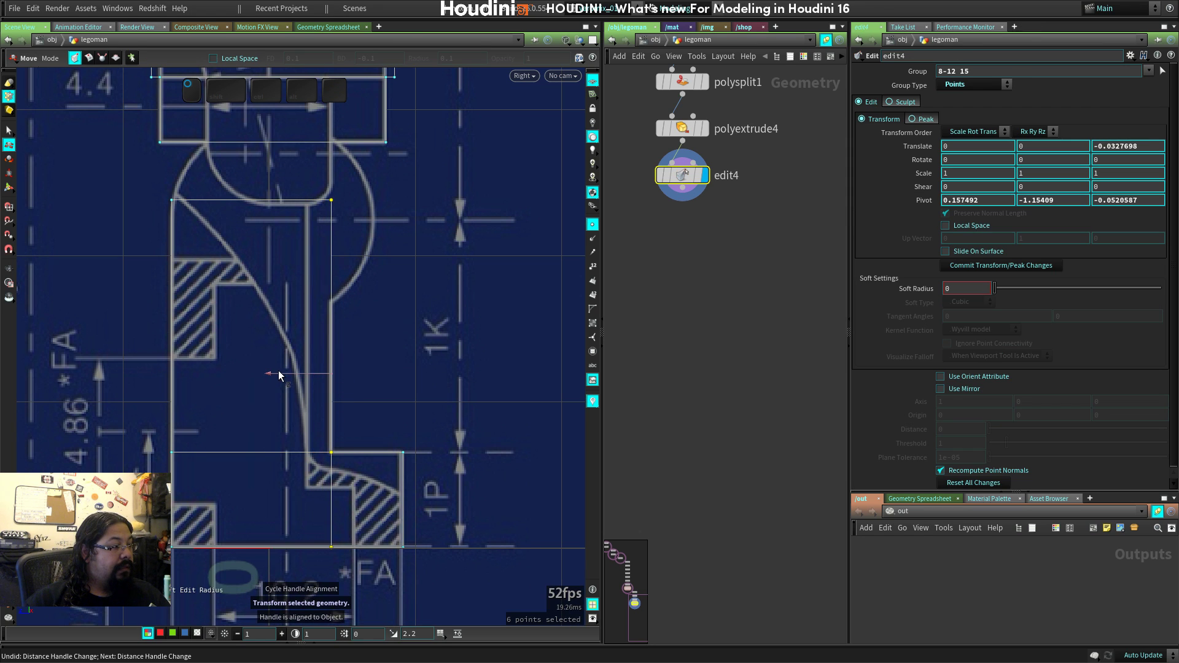
In the front view, select the leg's top outer points and move them about -0.019 in X to match the blueprint's tapered side.
key("space")
middle_click_drag(379, 274, 405, 418)
right_click_drag(405, 418, 358, 414)
key("1")
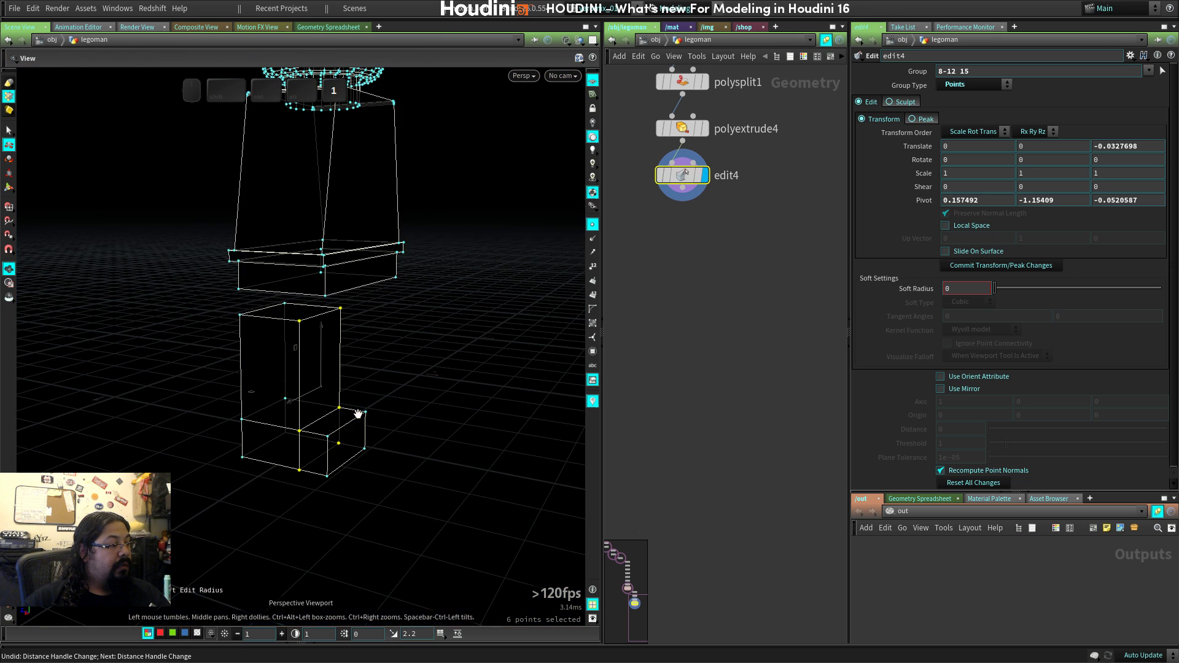
left_click_drag(360, 413, 308, 348)
key("2")
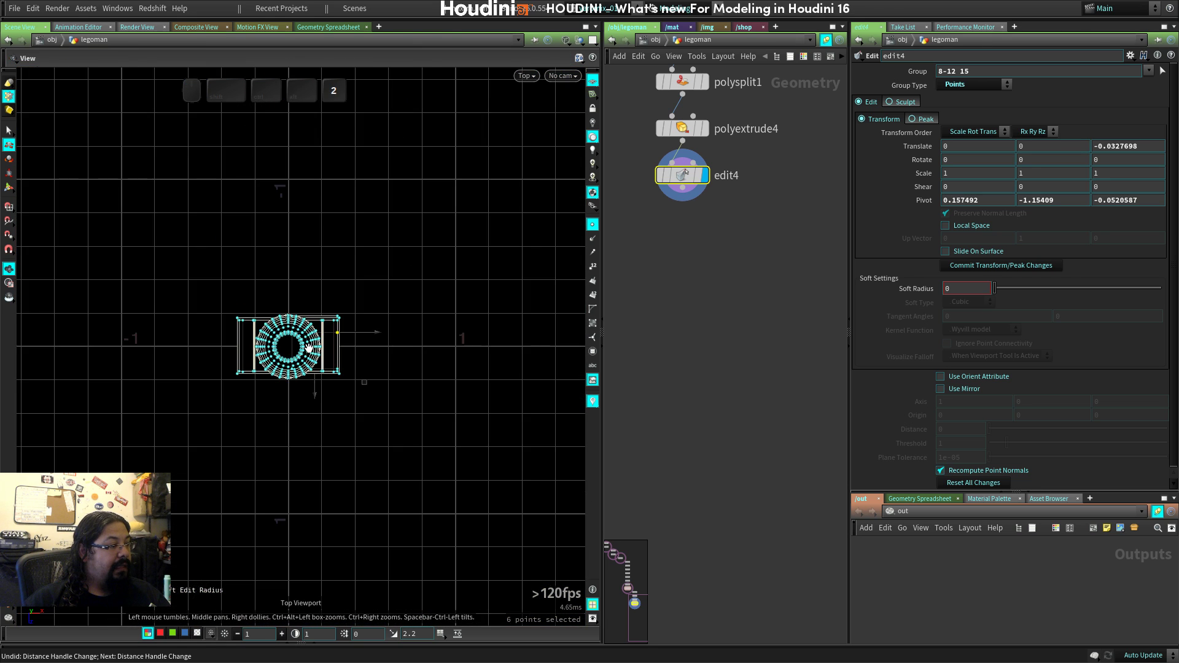
key("3")
key("space")
middle_click_drag(110, 386, 379, 414)
right_click_drag(379, 414, 460, 394)
middle_click_drag(461, 394, 452, 421)
key("2")
left_click_drag(463, 276, 369, 364)
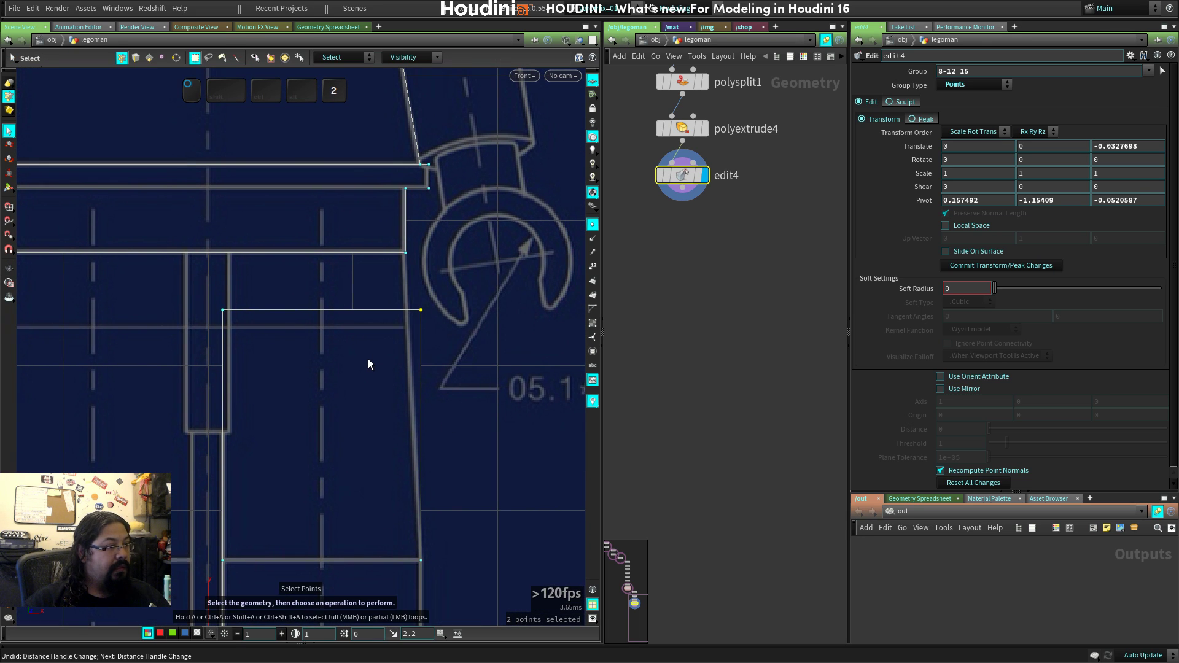
key("t")
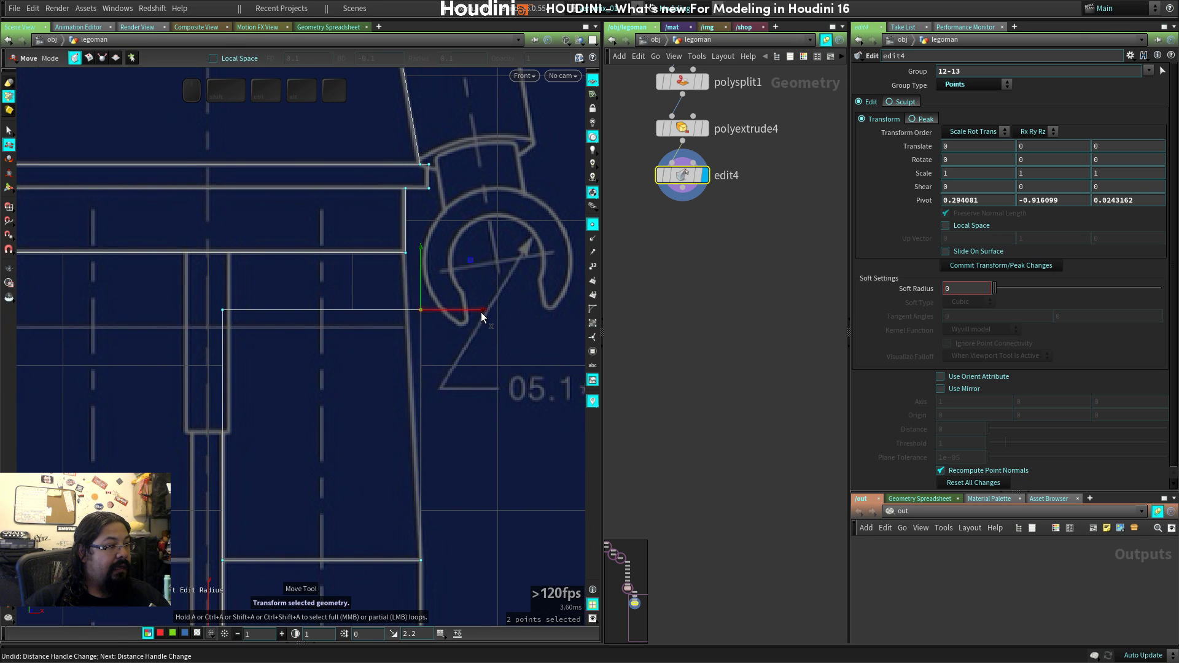
left_click_drag(481, 312, 470, 309)
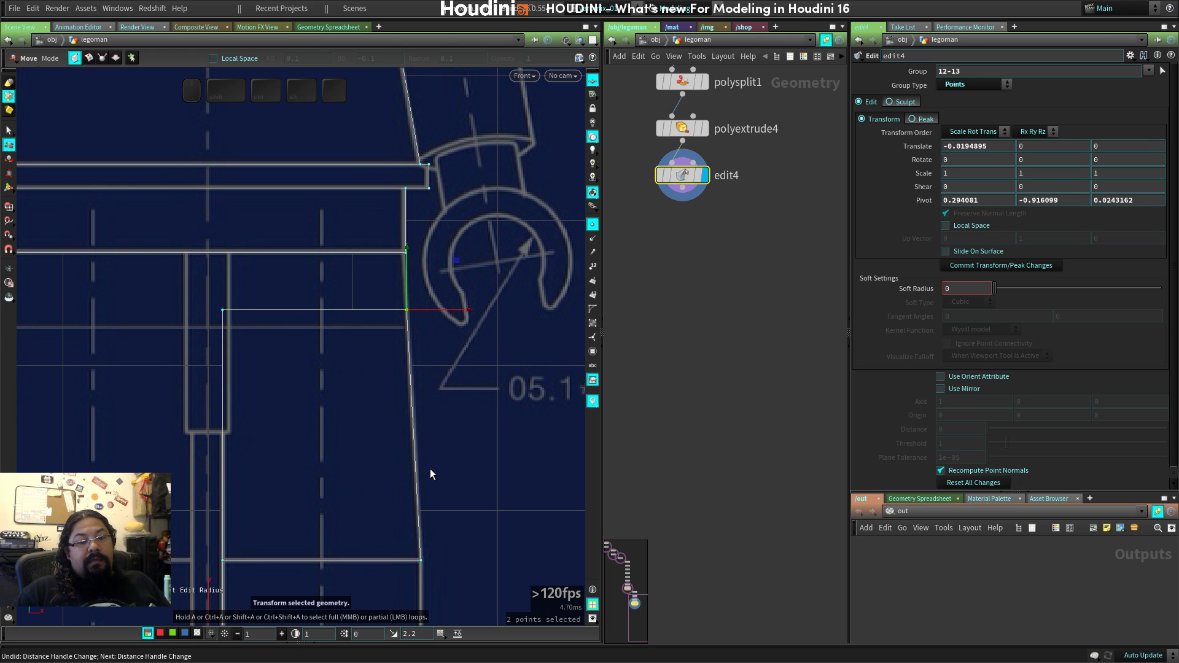
Examine the tapered leg against the torso and the blueprint in the perspective and front views.
middle_click_drag(419, 476, 303, 473)
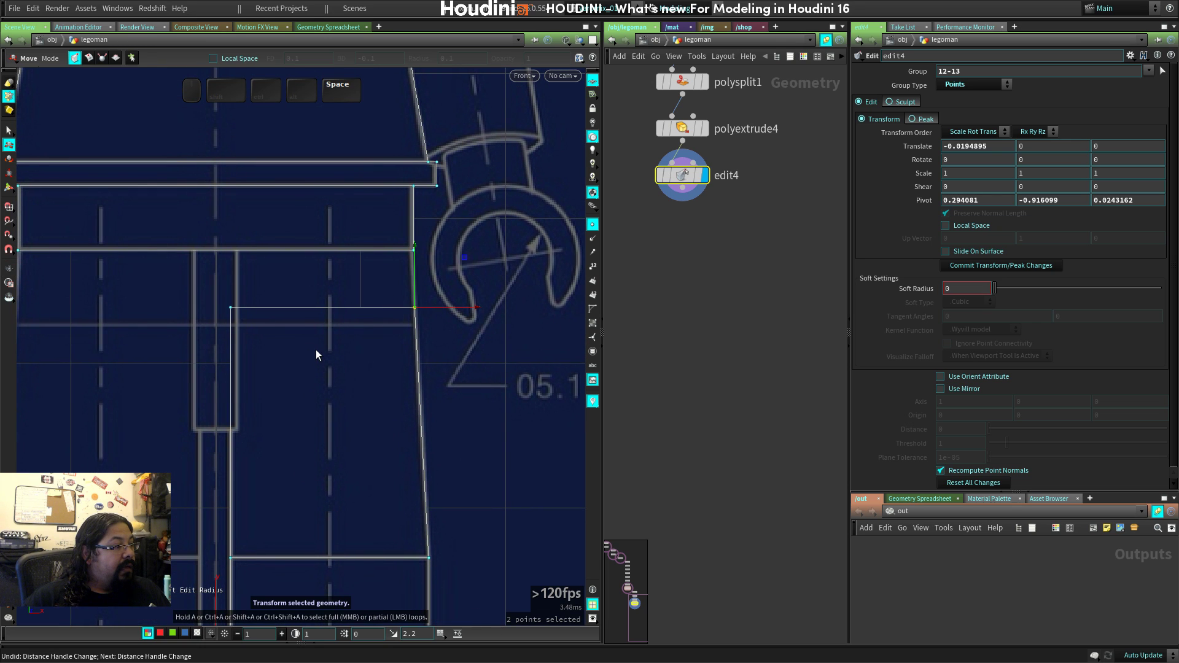
right_click_drag(430, 358, 319, 337)
key("space+1")
key("space+2")
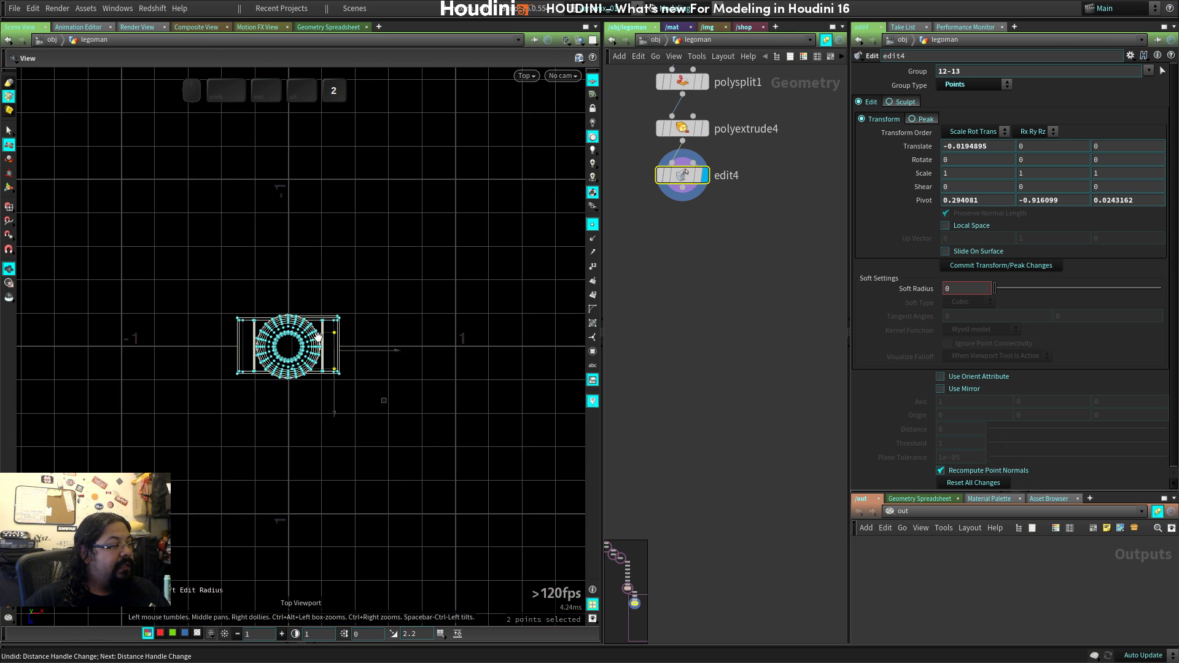
key("space+1")
key("space+2")
key("space+1")
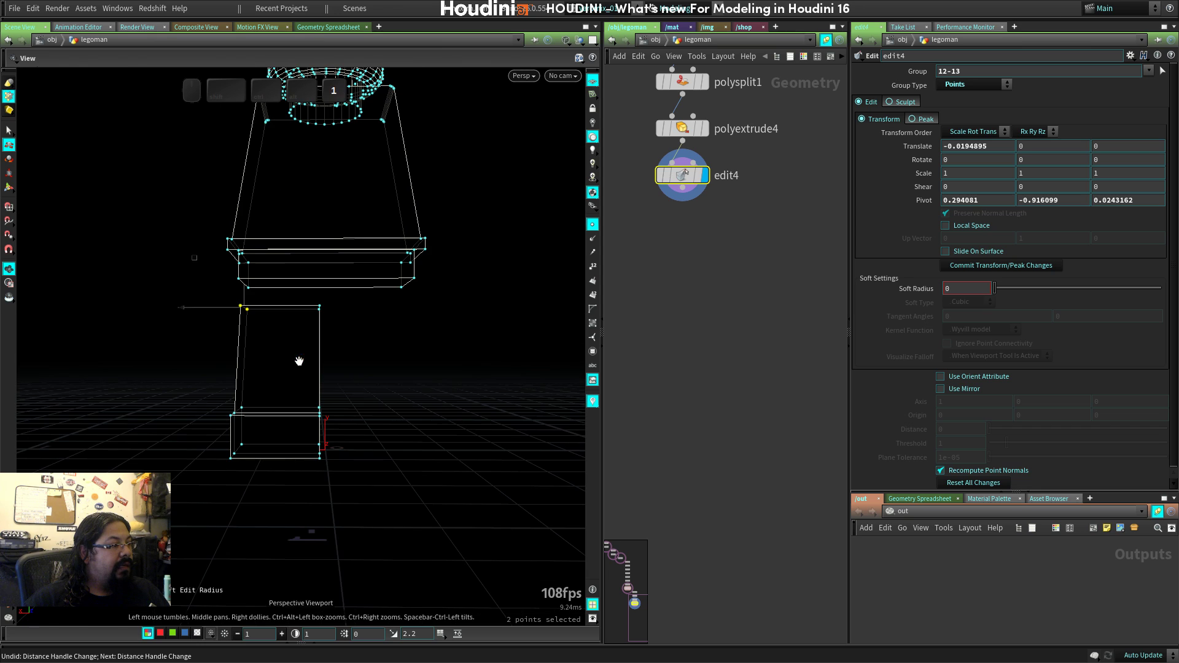
middle_click_drag(389, 396, 358, 447)
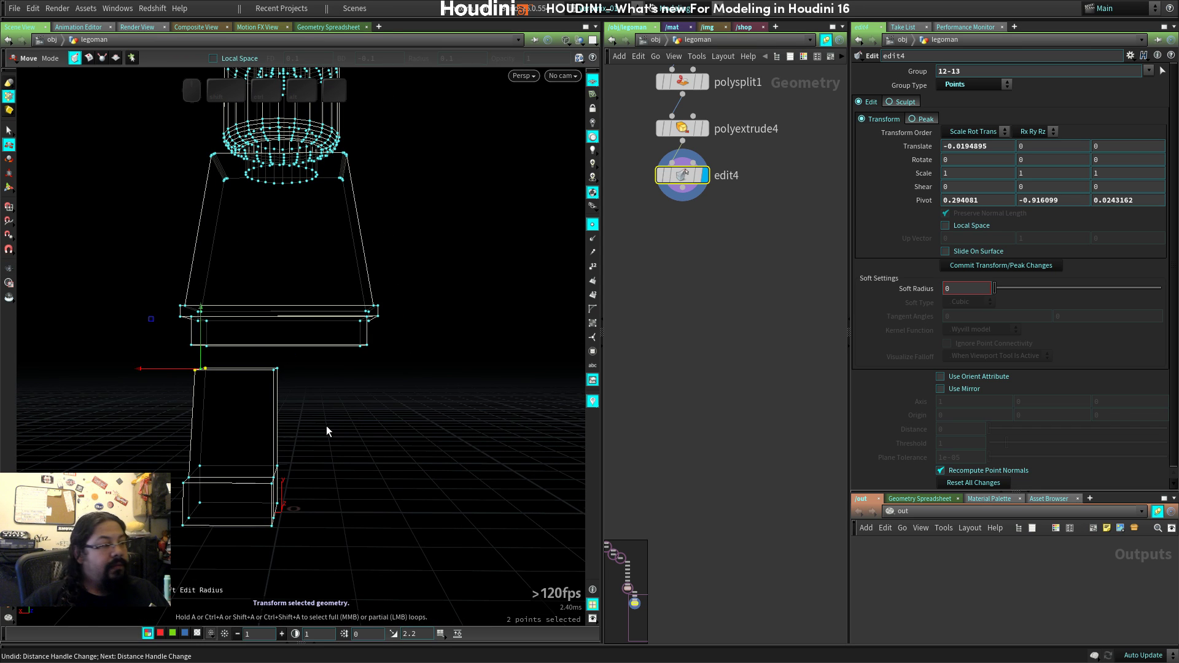
key("space+2")
key("space+3")
scroll(426, 398, "down", 5)
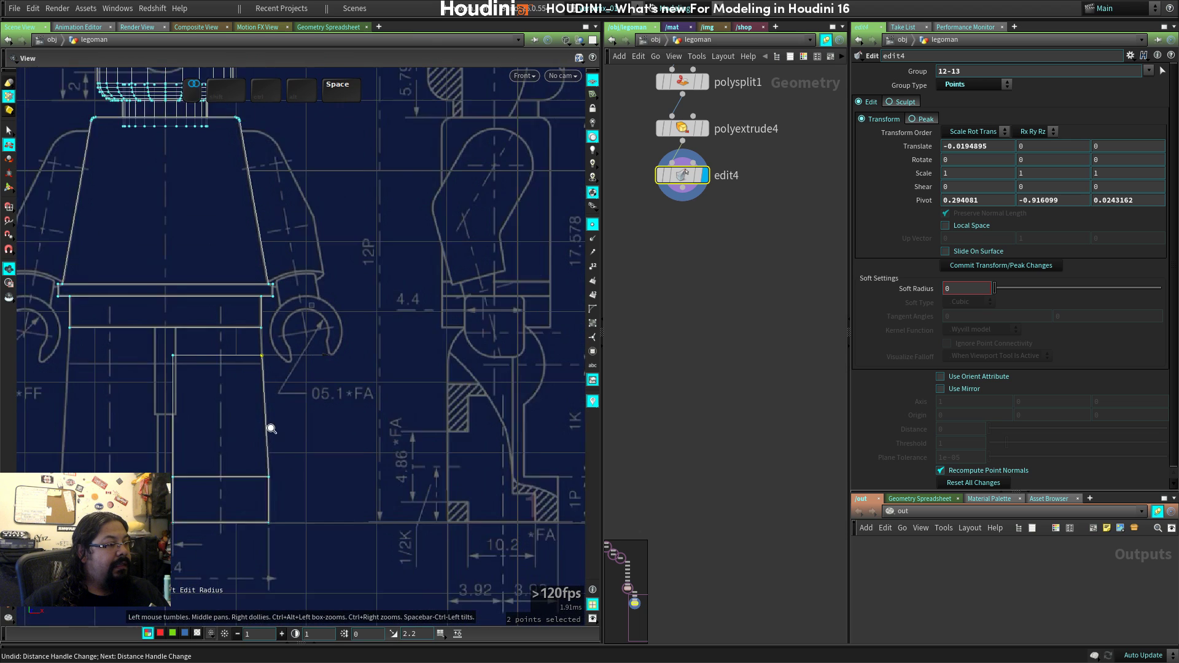
middle_click_drag(301, 388, 385, 366)
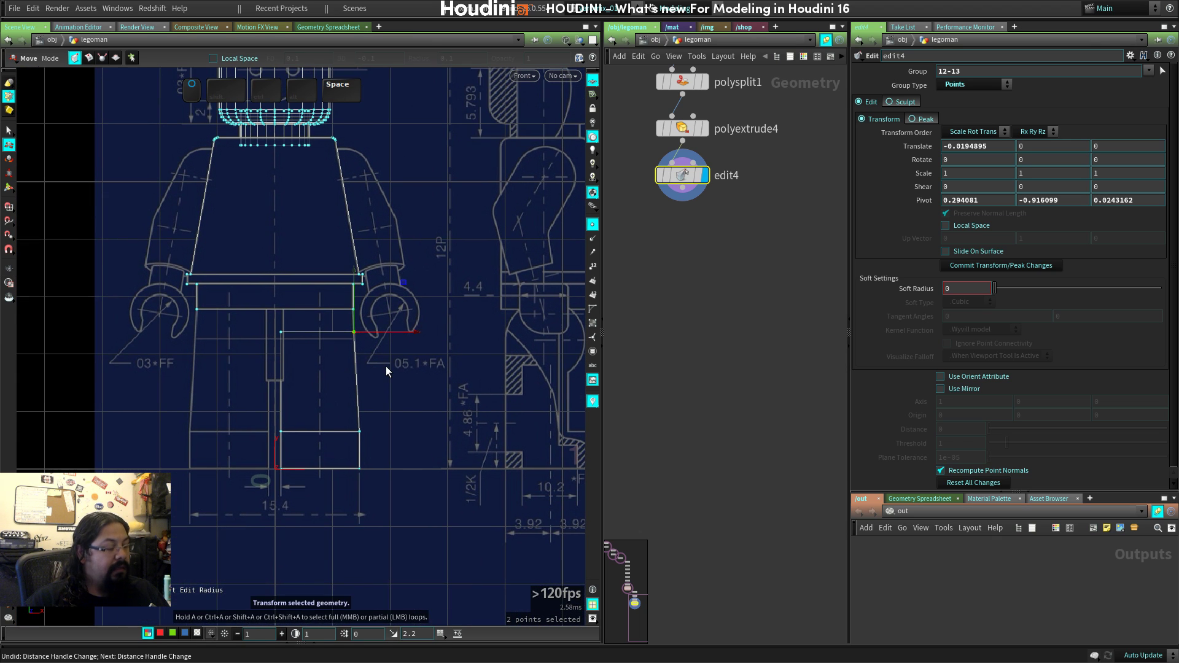
Create a polygon tube and orient it along the X axis.
key("c")
left_click(390, 403)
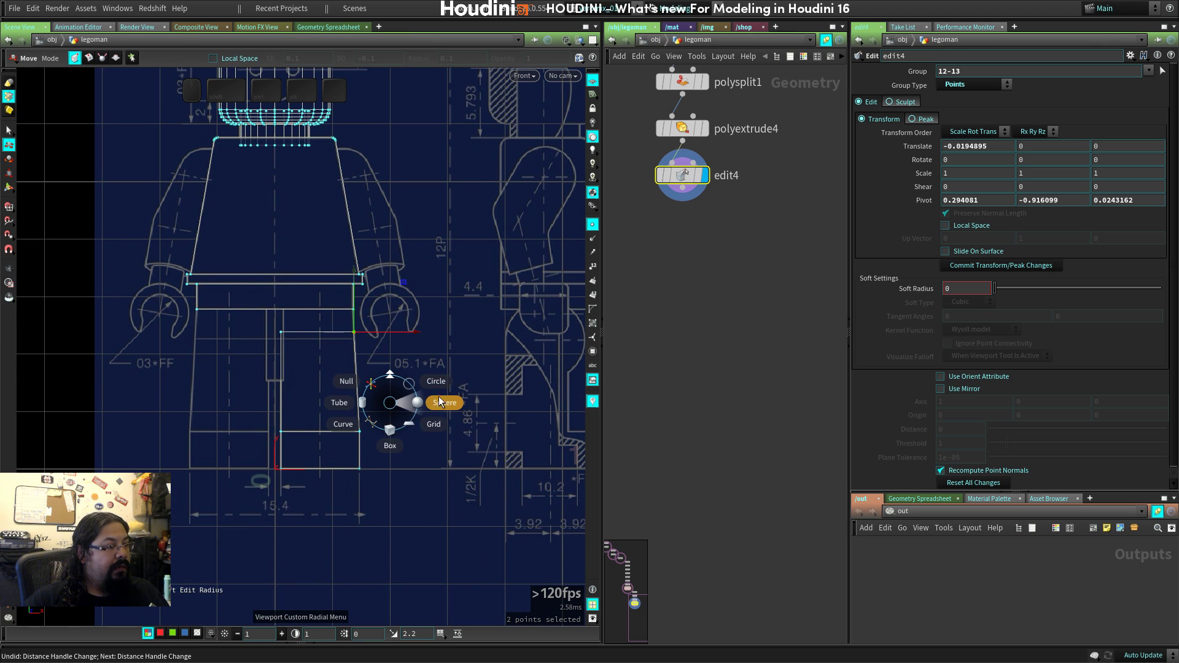
left_click(344, 402)
key("Return")
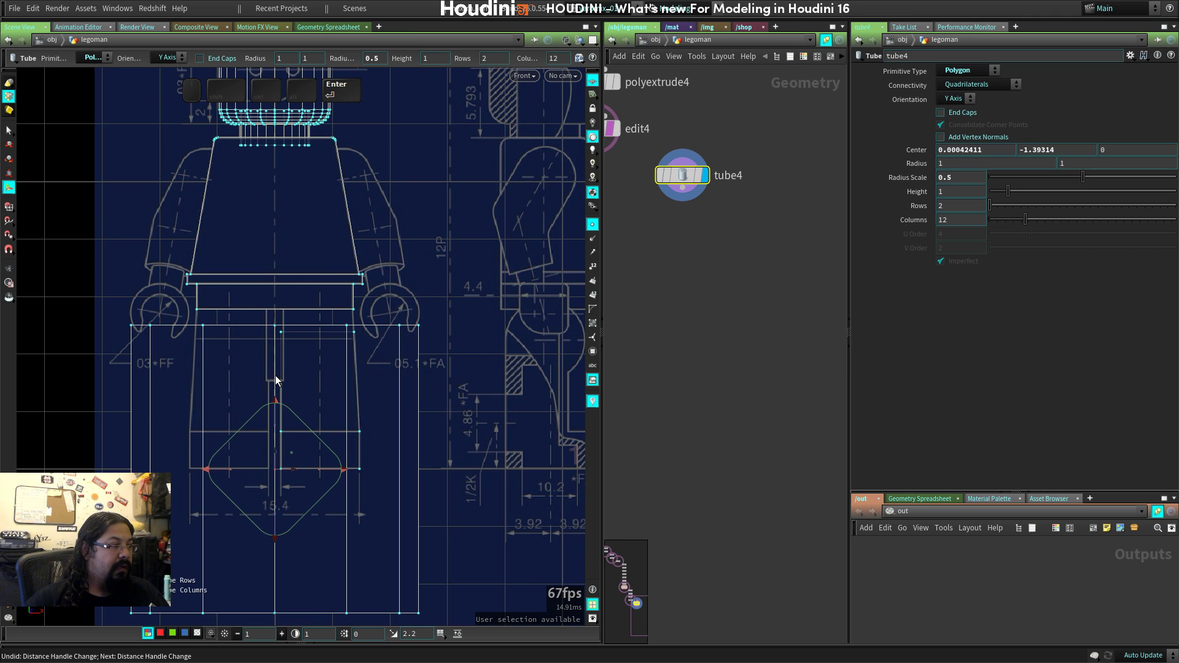
left_click(953, 99)
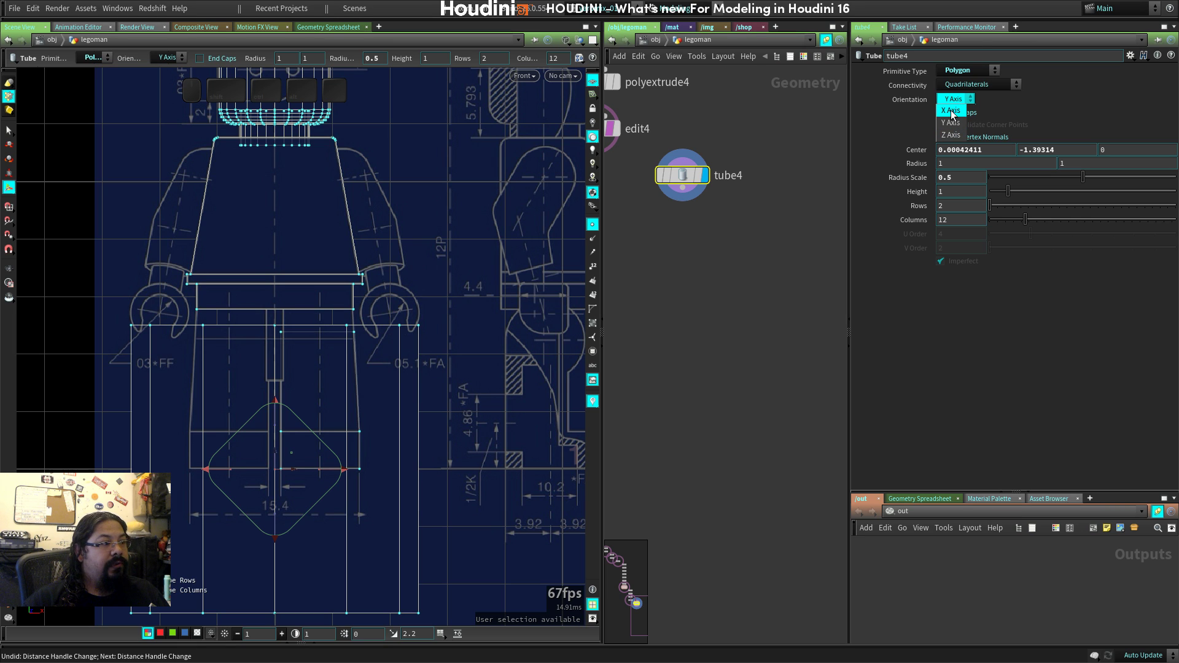
left_click(951, 111)
In the right view, scale the tube to a radius of about 0.356 and raise it to the blueprint's hip circle.
key("space")
key("space")
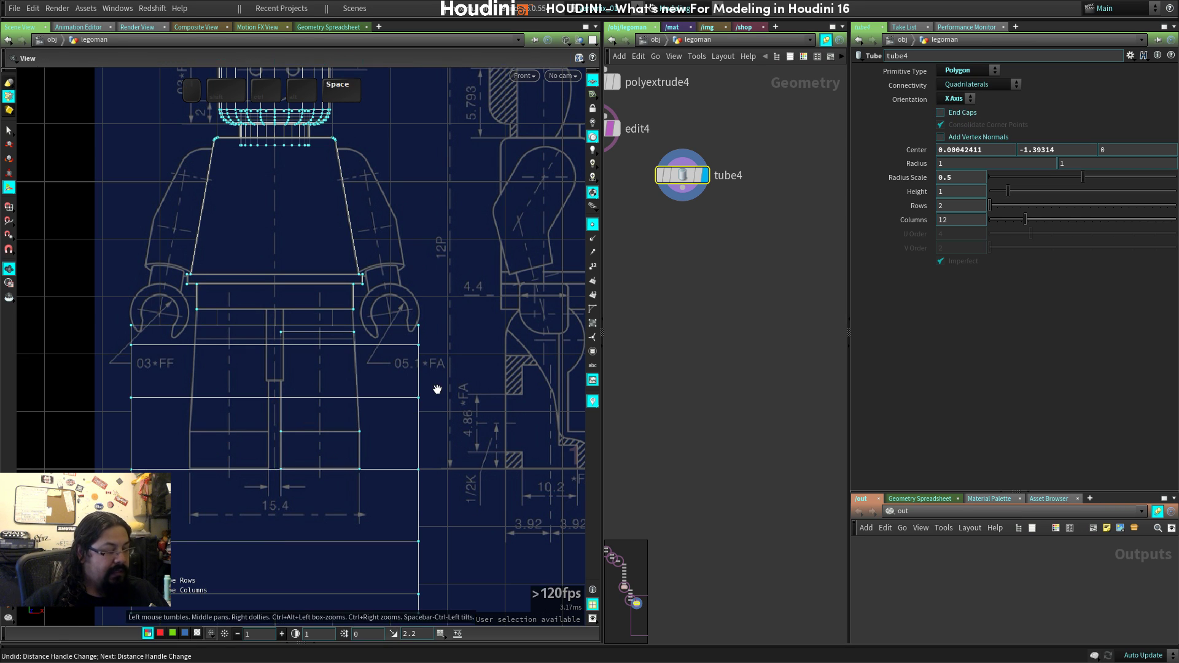
key("space+4")
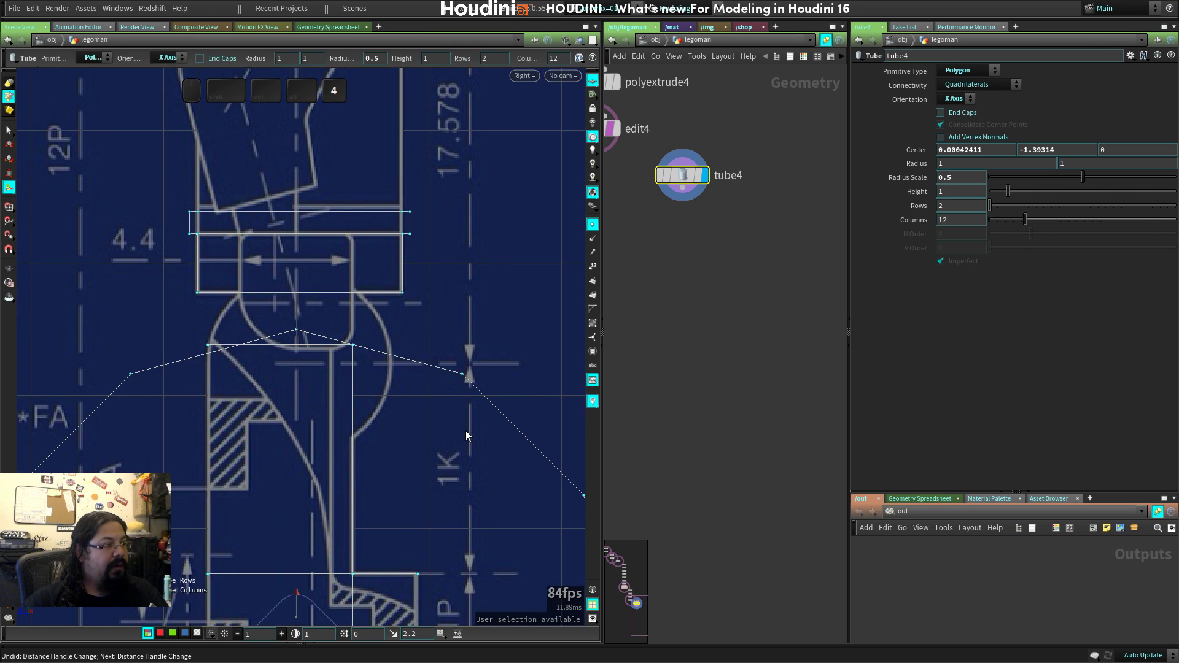
middle_click_drag(466, 436, 446, 354)
right_click_drag(446, 354, 335, 434)
middle_click_drag(336, 434, 366, 371)
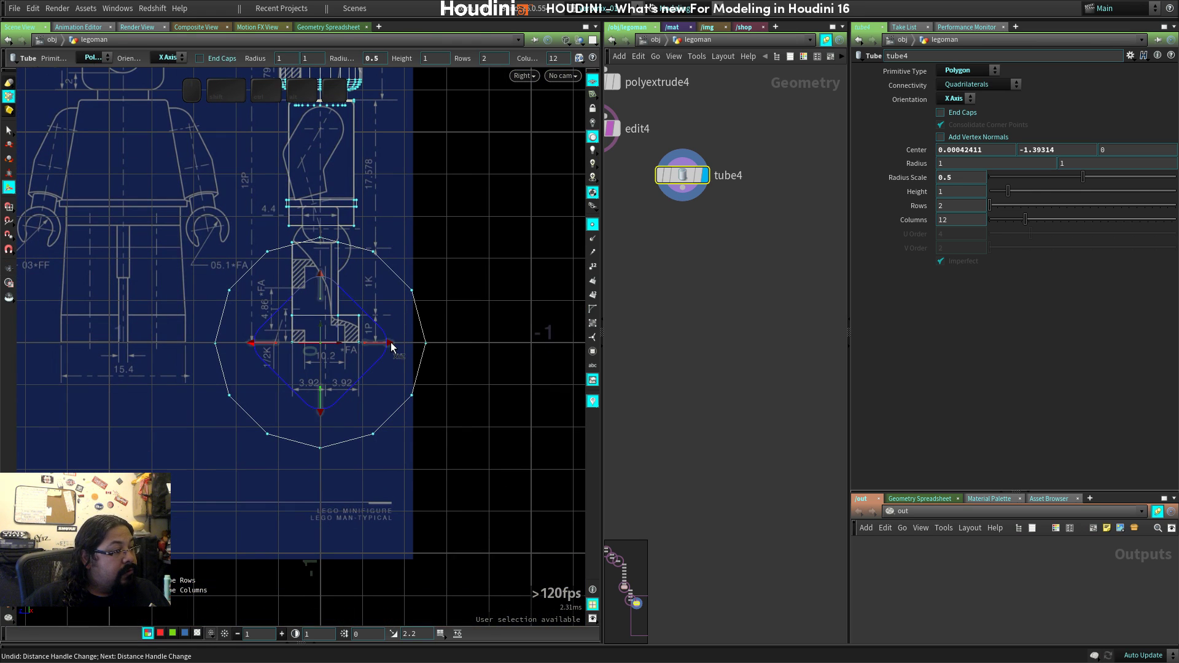
left_click_drag(389, 342, 351, 336)
middle_click_drag(350, 336, 336, 432)
right_click_drag(335, 431, 480, 460)
left_click_drag(315, 525, 323, 335)
right_click_drag(323, 335, 473, 350)
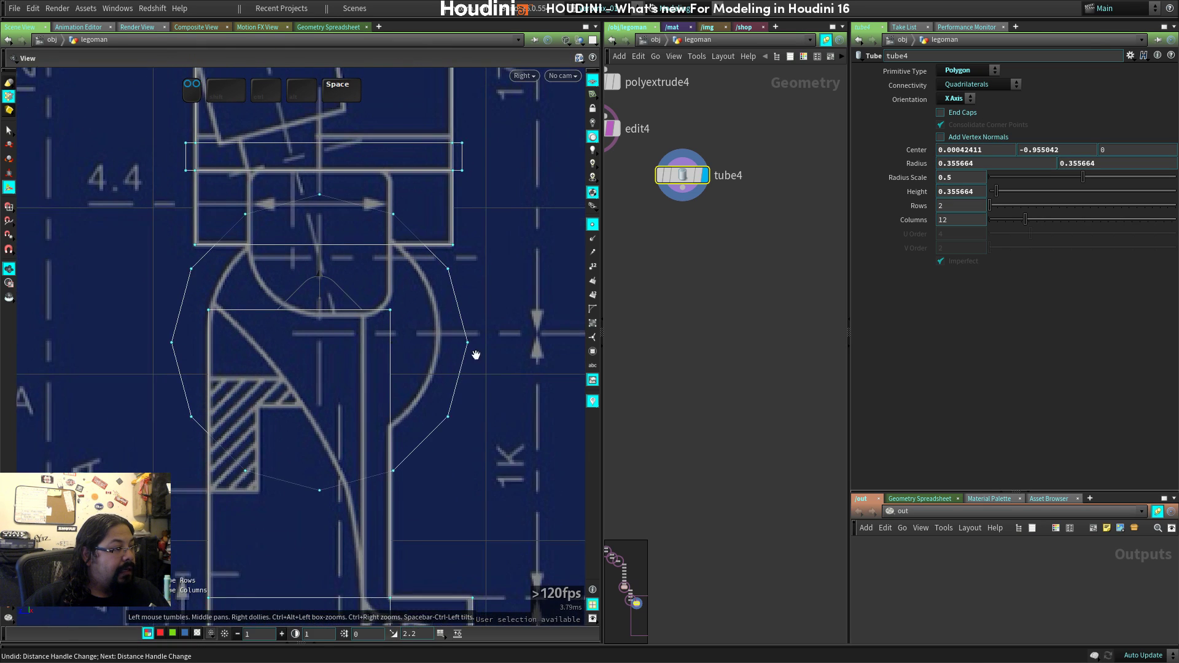
middle_click_drag(473, 350, 391, 415)
left_click_drag(339, 402, 338, 391)
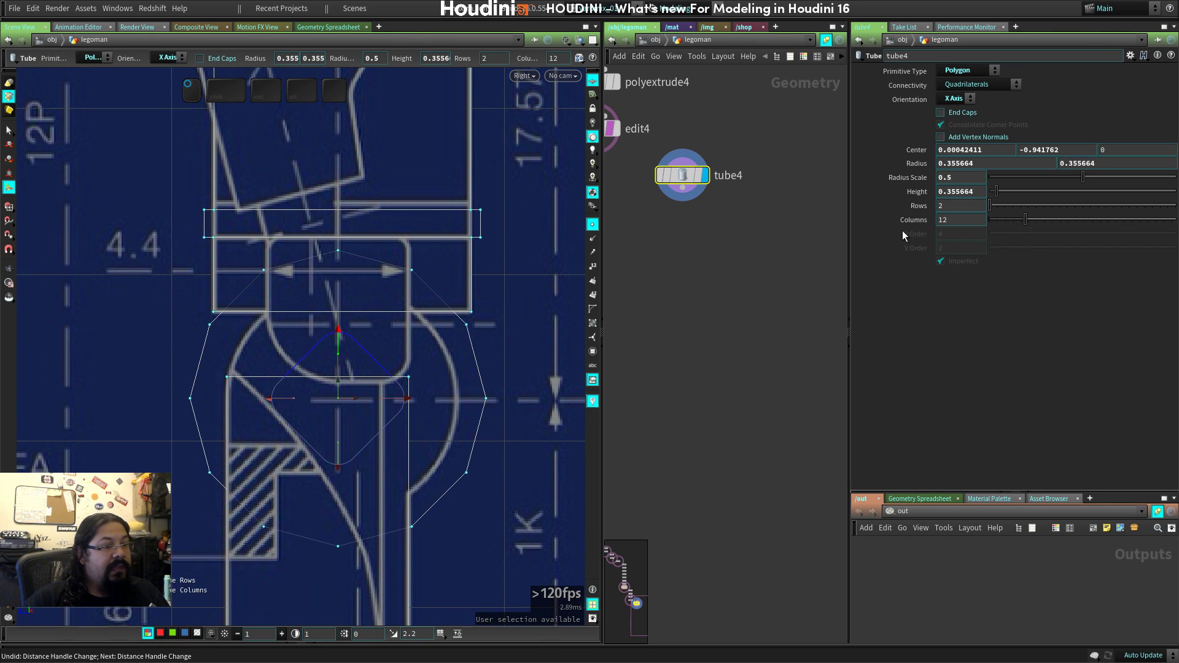
Fit the tube to the blueprint's hip circle with a radius of about 0.279, and set its columns to 30.
left_click(969, 220)
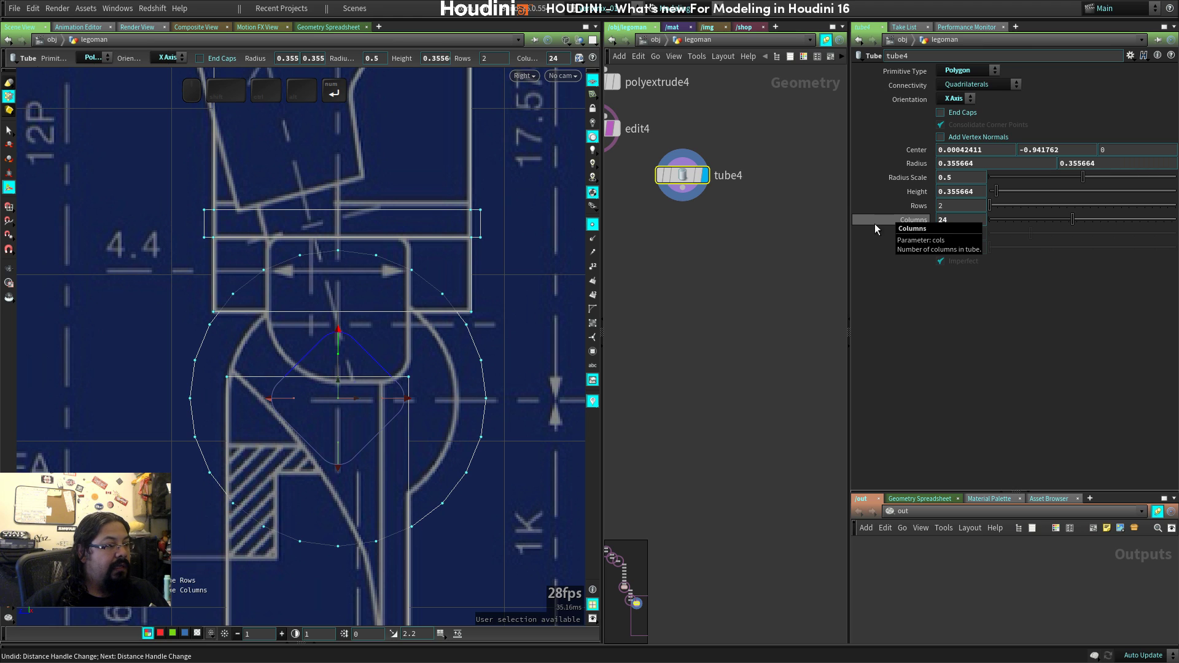
mouse_move(407, 400)
left_mouse_down()
mouse_move(376, 400)
mouse_move(390, 404)
left_mouse_up()
key("ctrl+z")
key("ctrl+z")
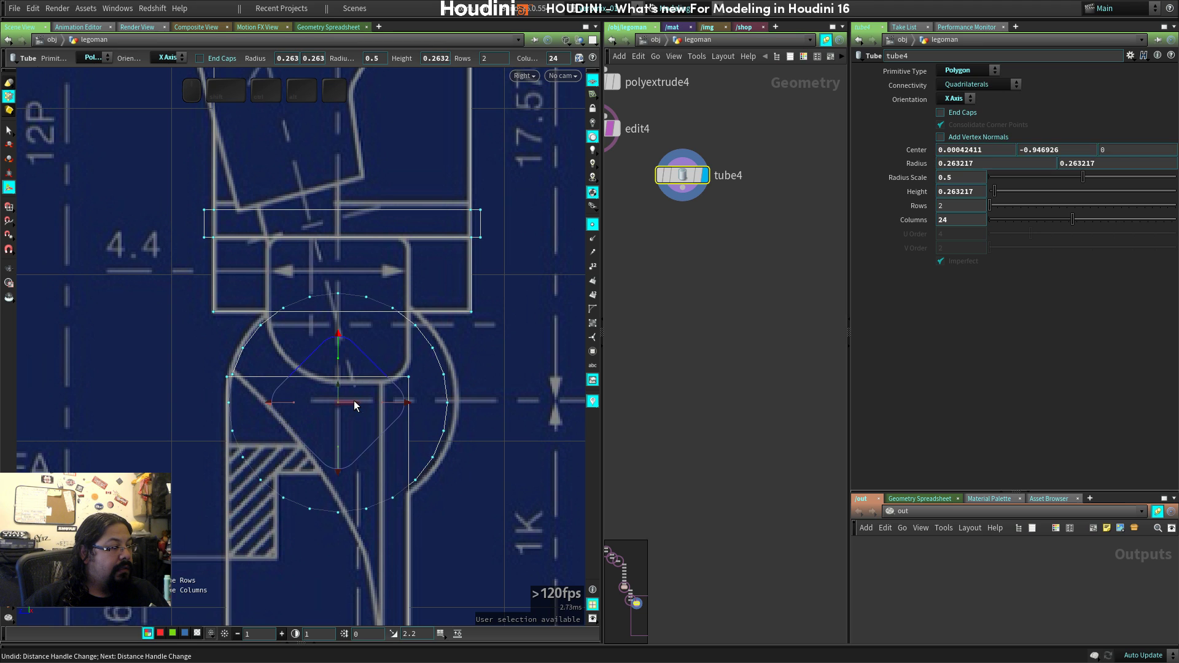
left_click_drag(353, 400, 405, 400)
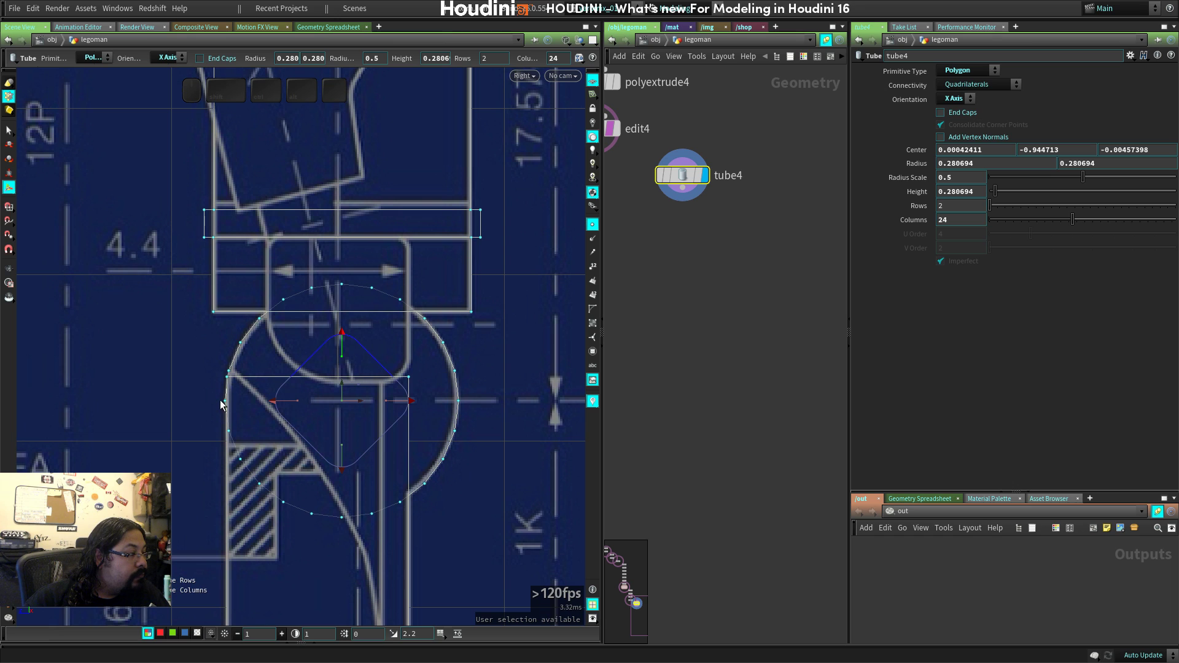
left_click_drag(407, 402, 408, 404)
left_click_drag(1073, 225, 1088, 223)
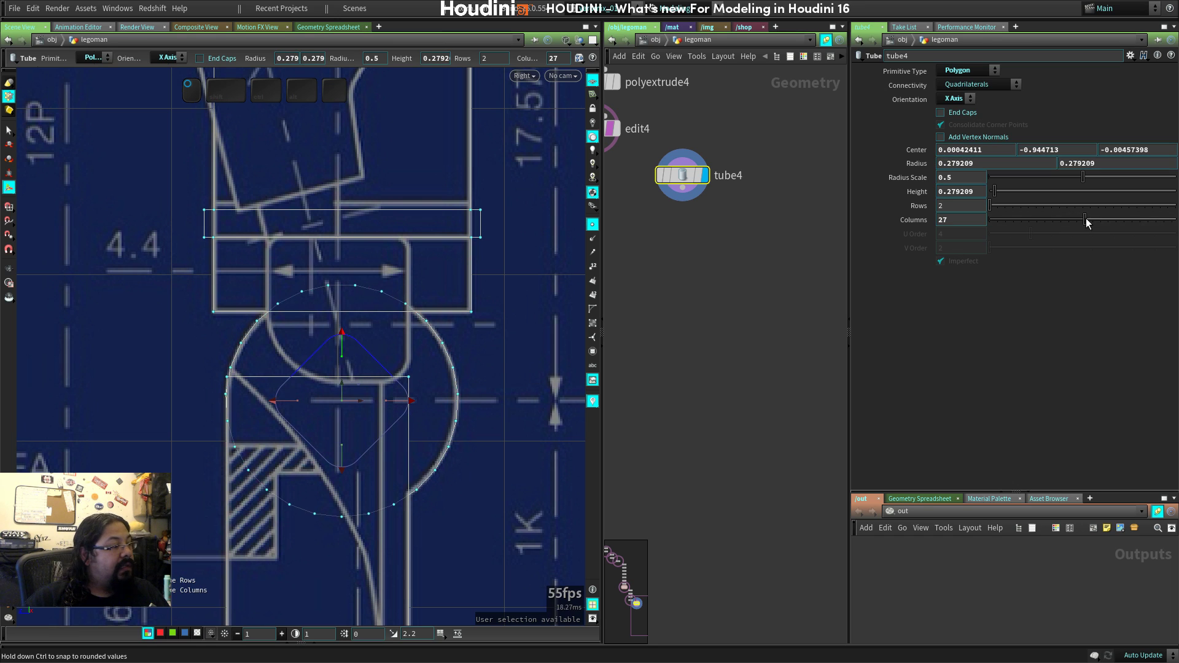
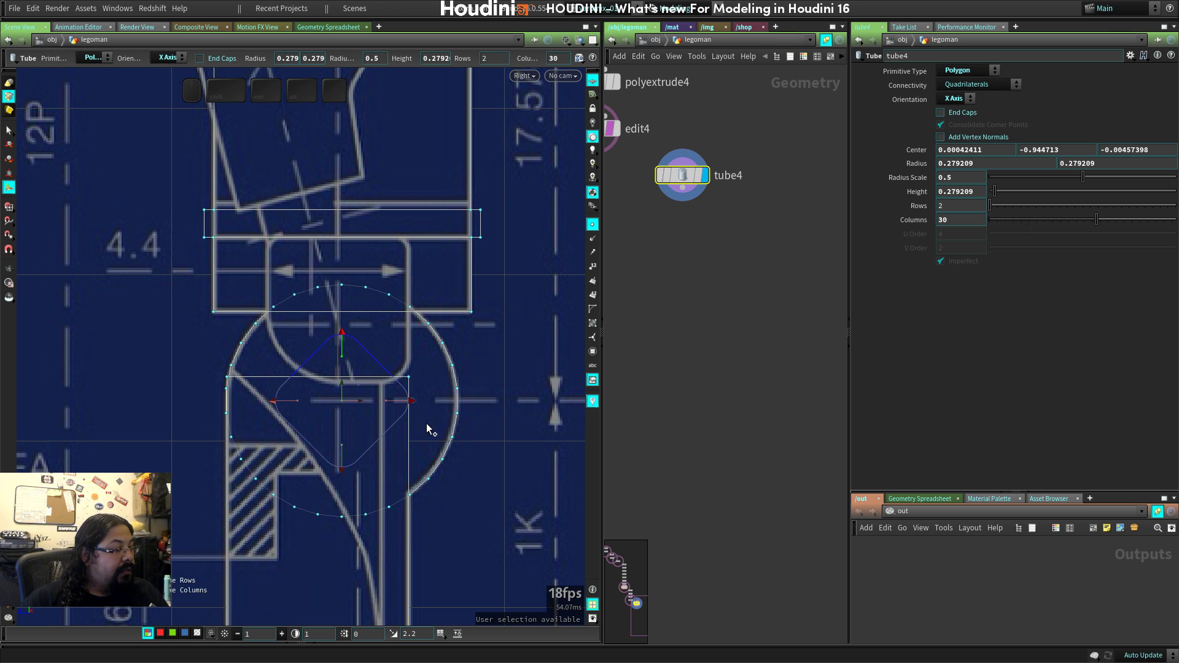
Examine the tube's width and position relative to the leg in the perspective and front views.
key("Escape")
key("space+2")
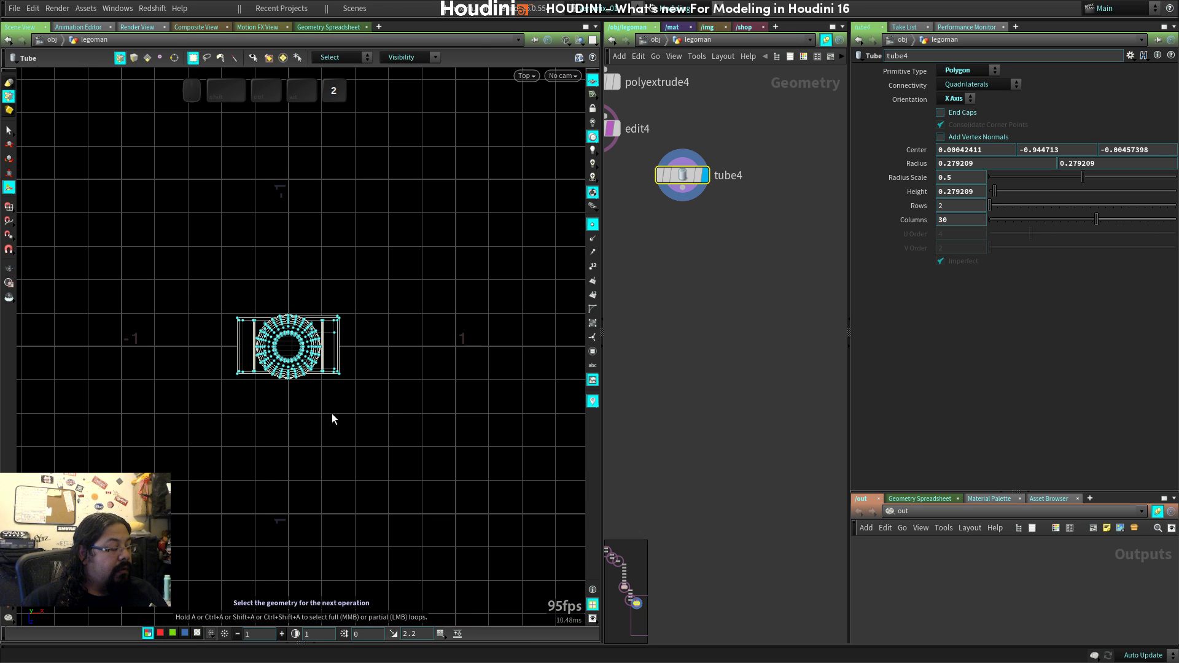
key("space+1")
left_click_drag(224, 413, 371, 420)
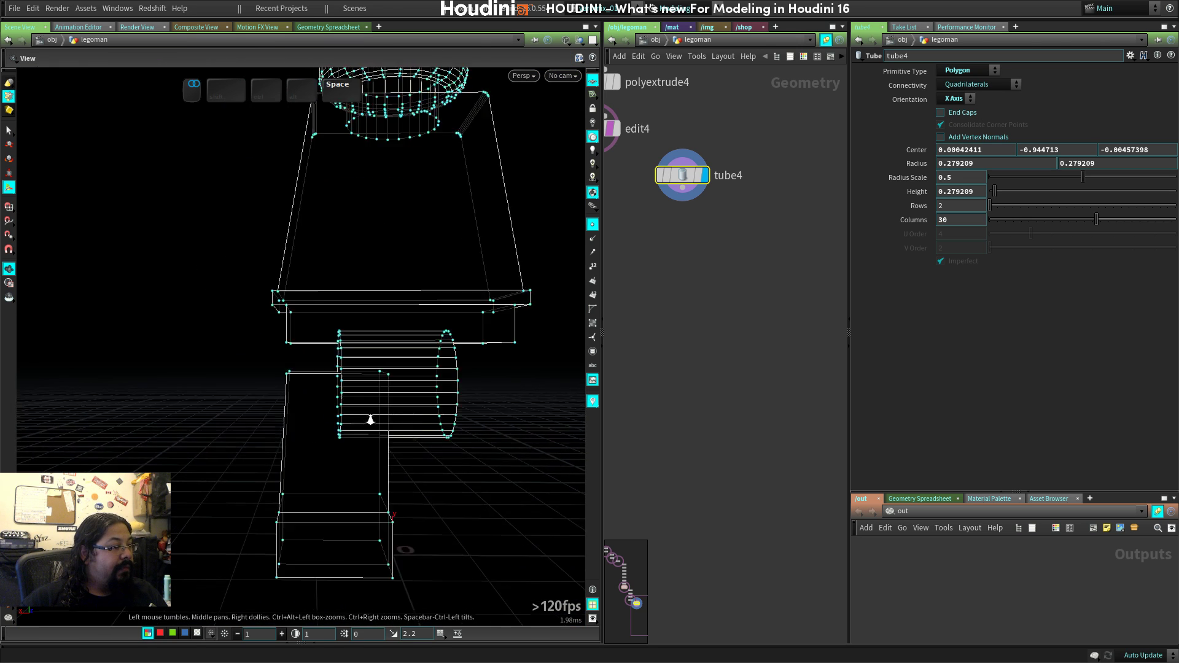
key("space+3")
right_click_drag(409, 428, 486, 428)
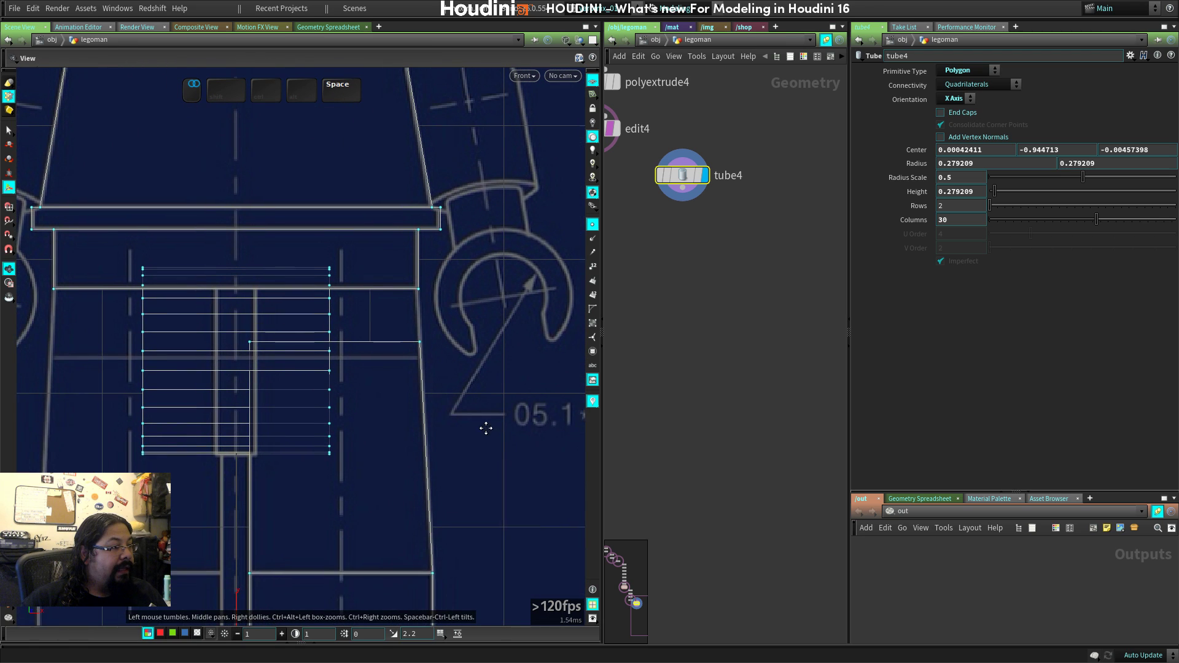
middle_click_drag(486, 428, 487, 447)
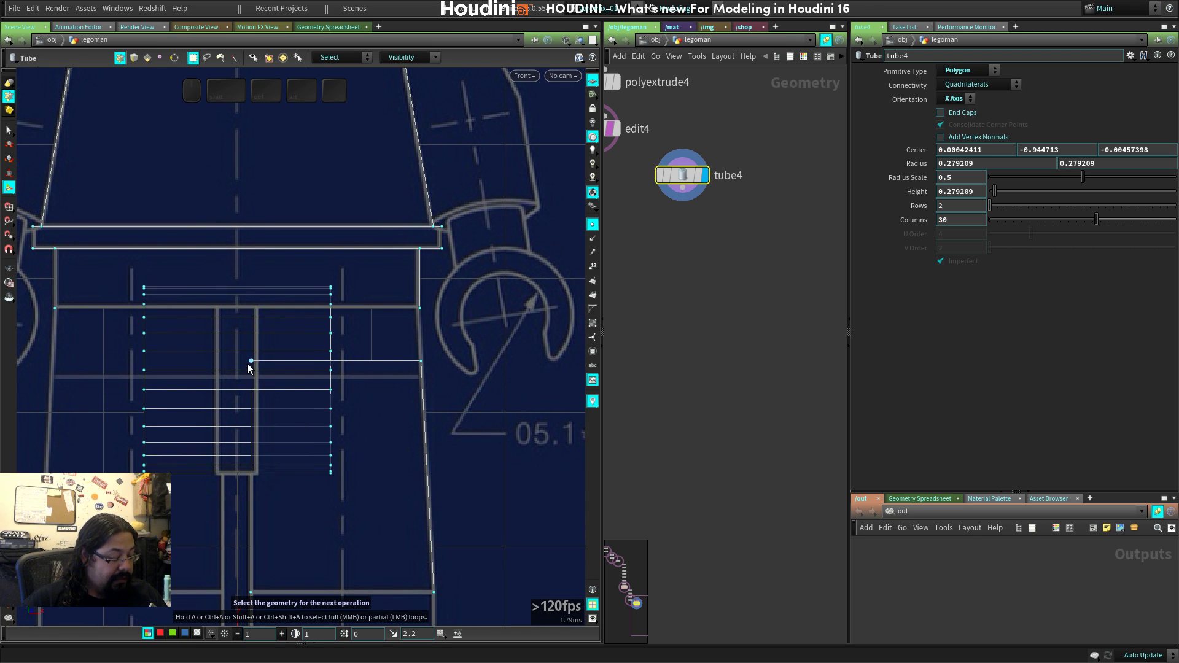
Select only the tube's points, leaving out the leg's points, and move them about 0.139 in X over the leg.
key("s")
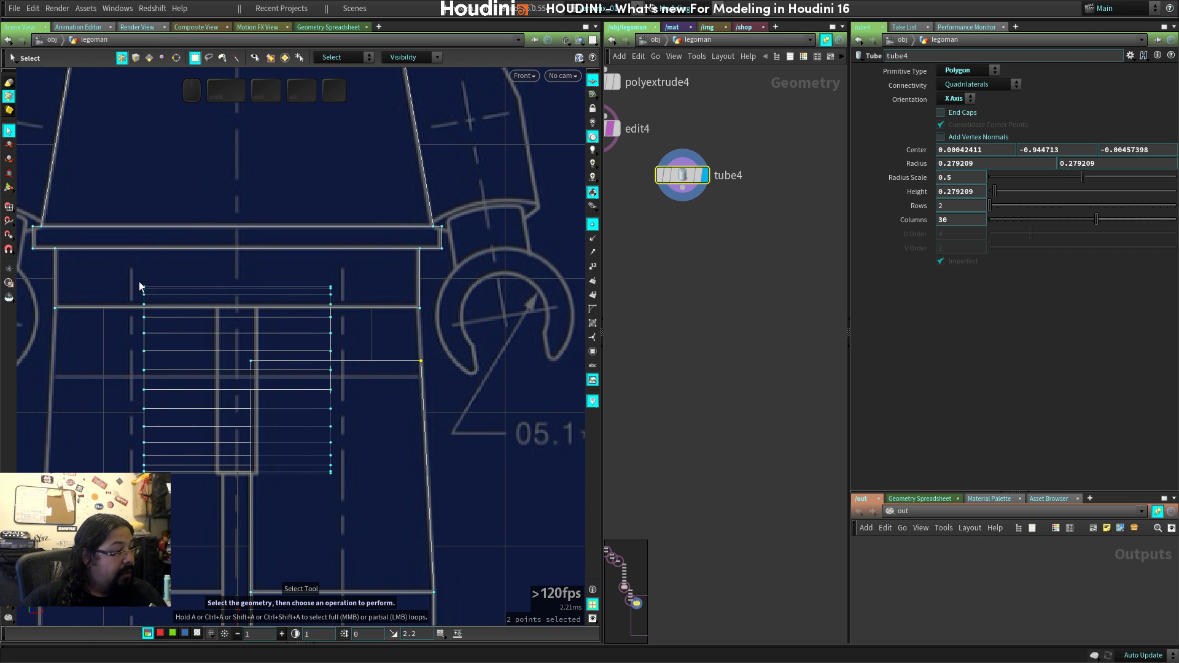
key("w")
key("s")
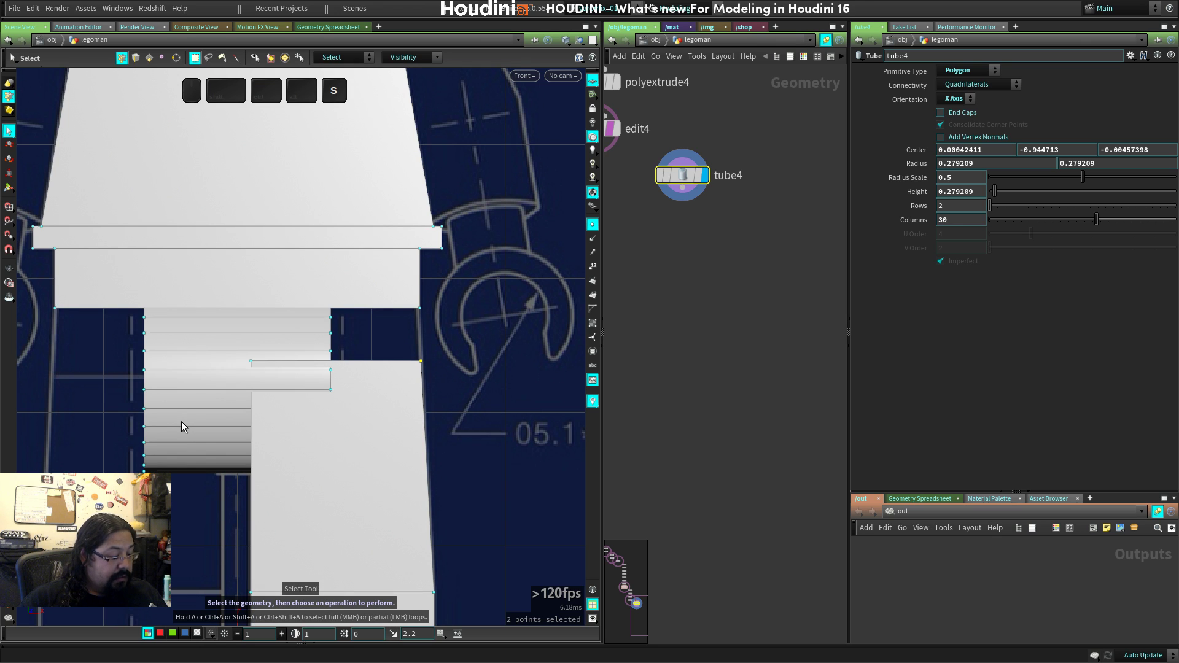
key("w")
left_click_drag(118, 254, 355, 480)
key("t")
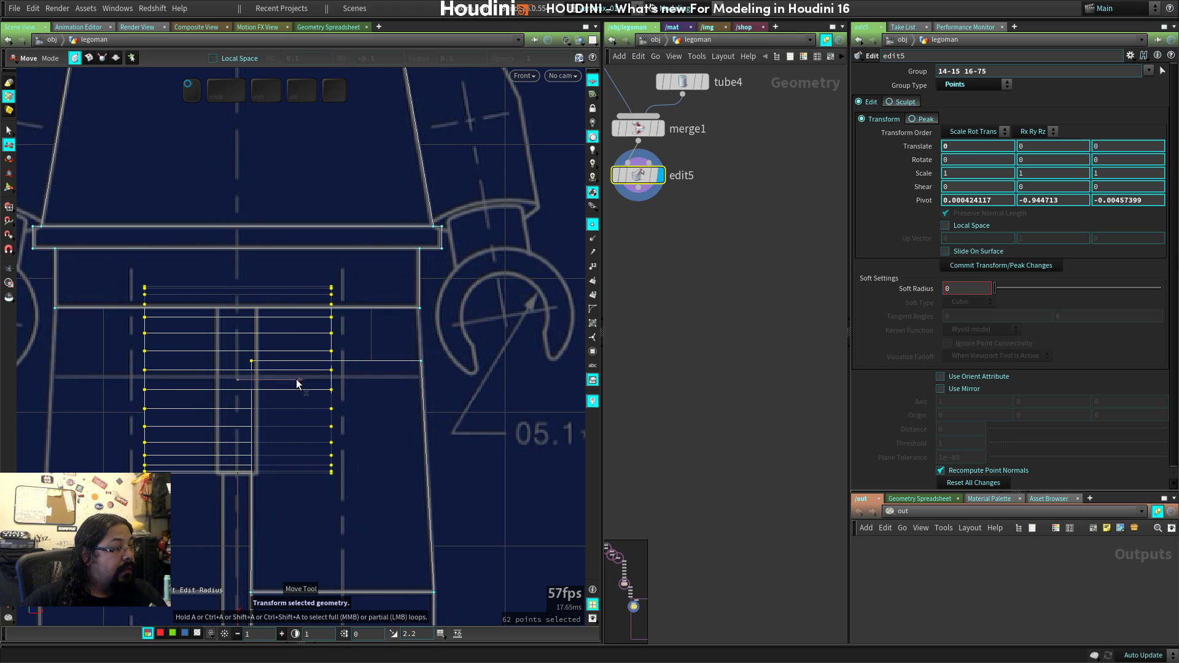
left_click_drag(298, 382, 390, 395)
key("ctrl+z")
left_click_drag(219, 341, 336, 382, "shift")
key("ctrl+z")
left_click_drag(196, 317, 391, 389, "ctrl")
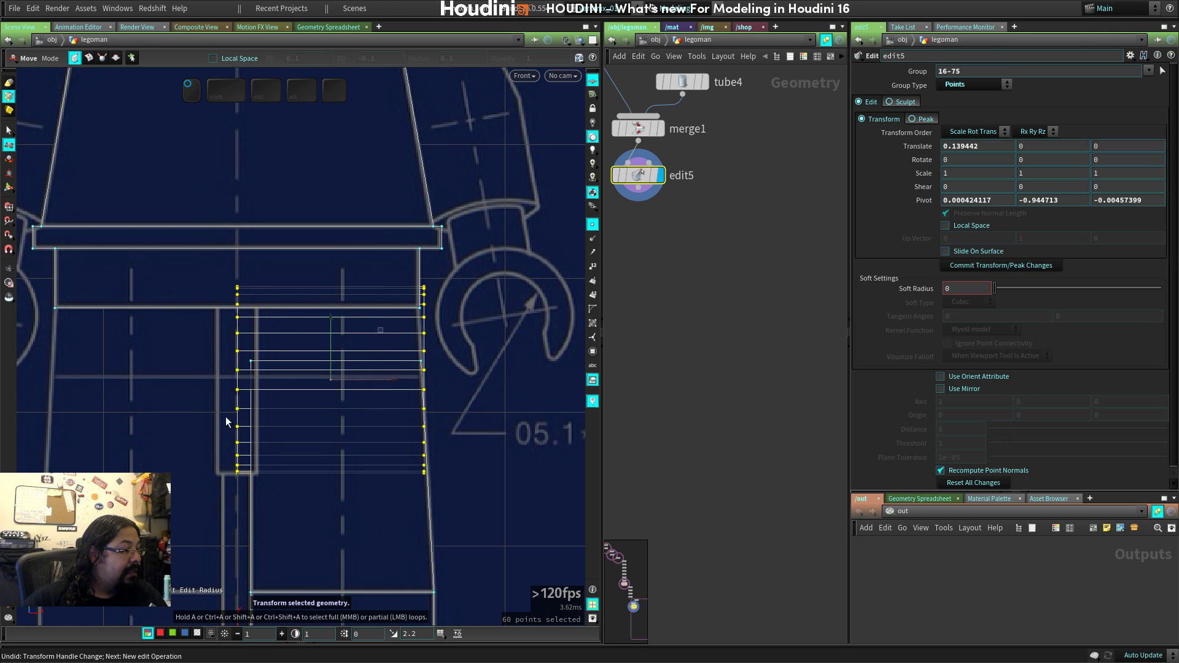
Try a slight X shift of the tube's points against the blueprint's outer leg edge in the front view.
right_click_drag(226, 416, 429, 447)
middle_click_drag(307, 462, 326, 377)
left_click_drag(447, 332, 445, 331)
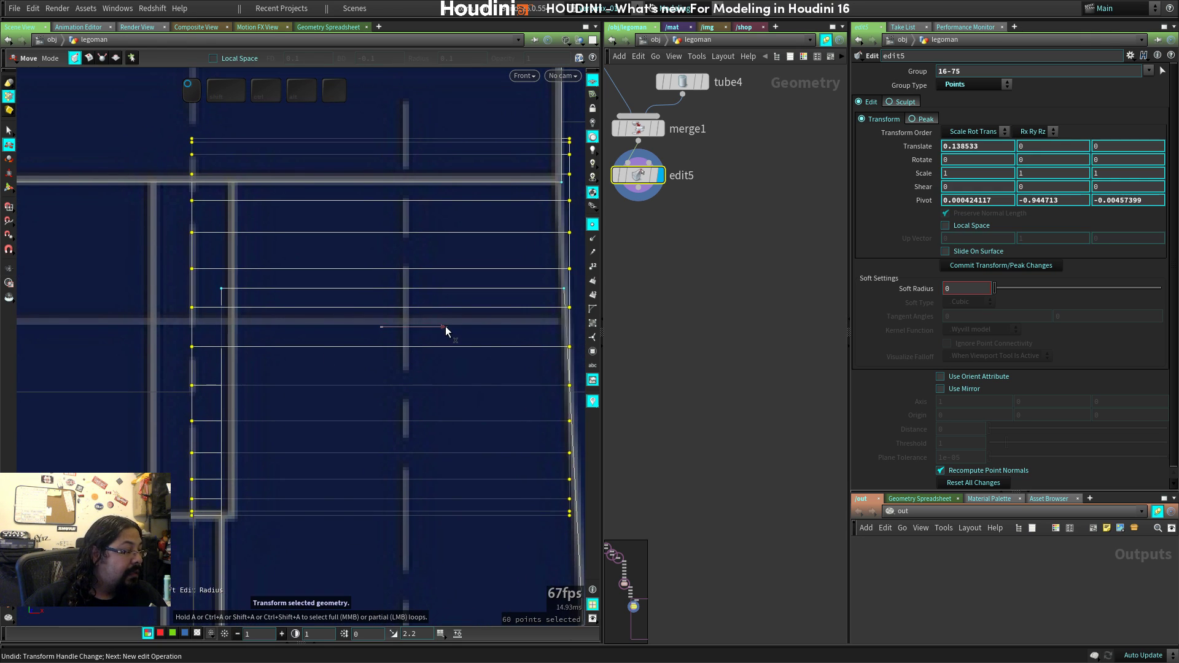
middle_click_drag(363, 410, 183, 462)
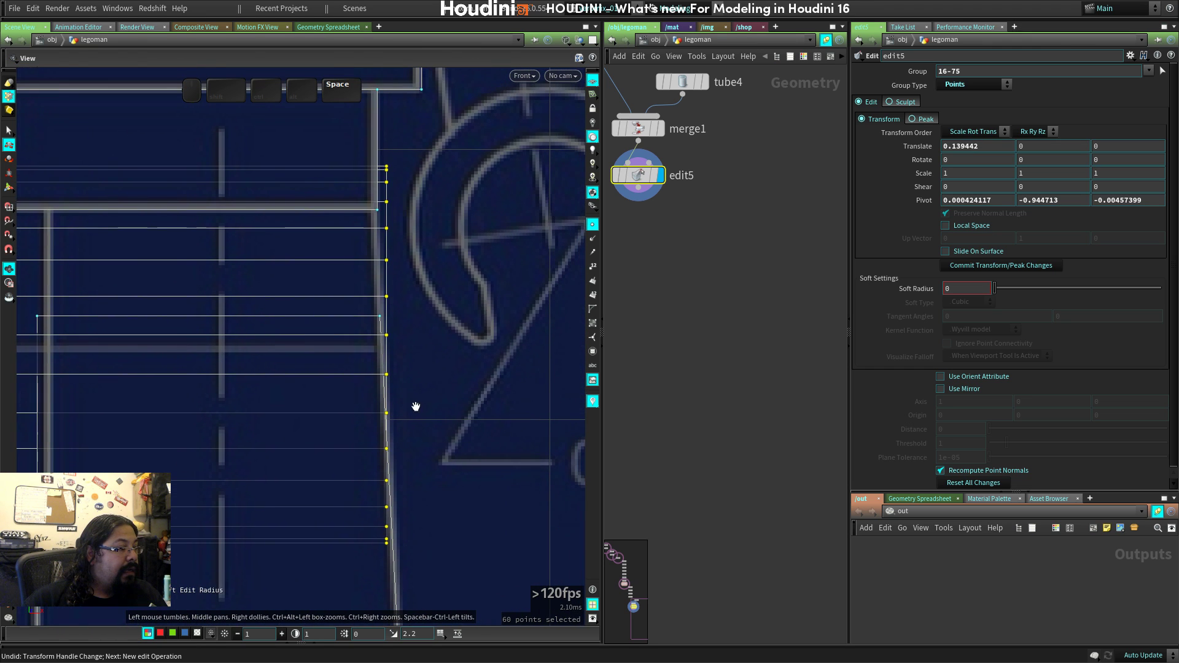
middle_click_drag(191, 408, 363, 403)
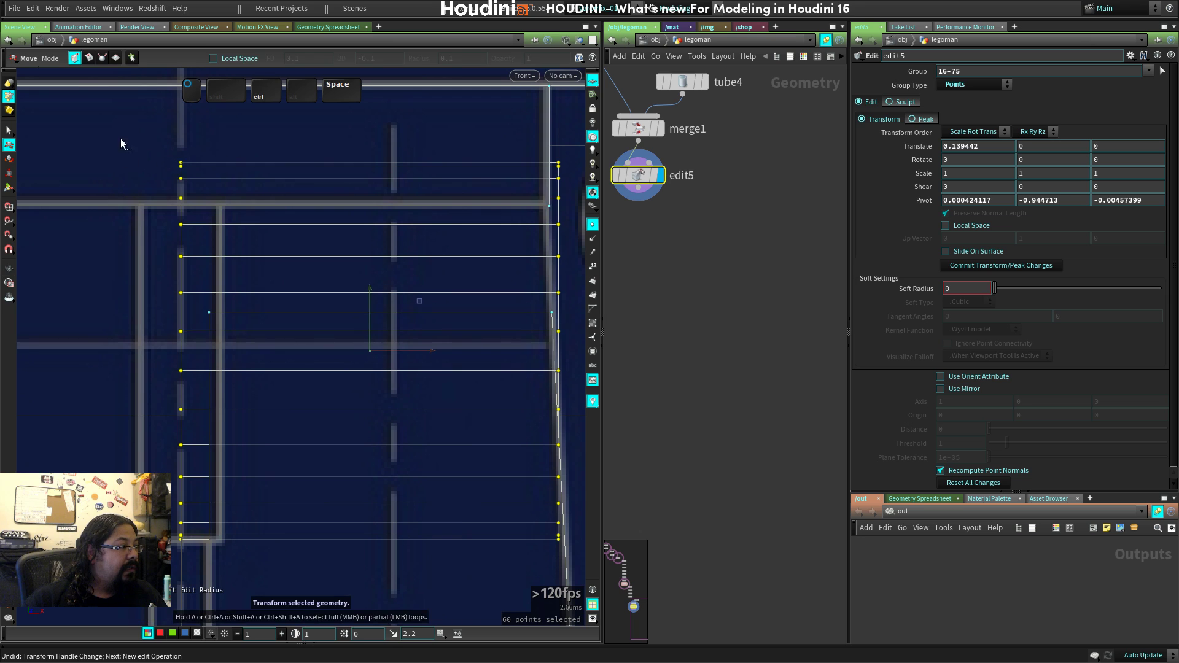
Select only the points of the tube's outer end and rotate them about 3.2 degrees in Z to follow the leg's slant.
left_click_drag(121, 139, 291, 618, "ctrl")
middle_click_drag(428, 458, 280, 478)
key("r")
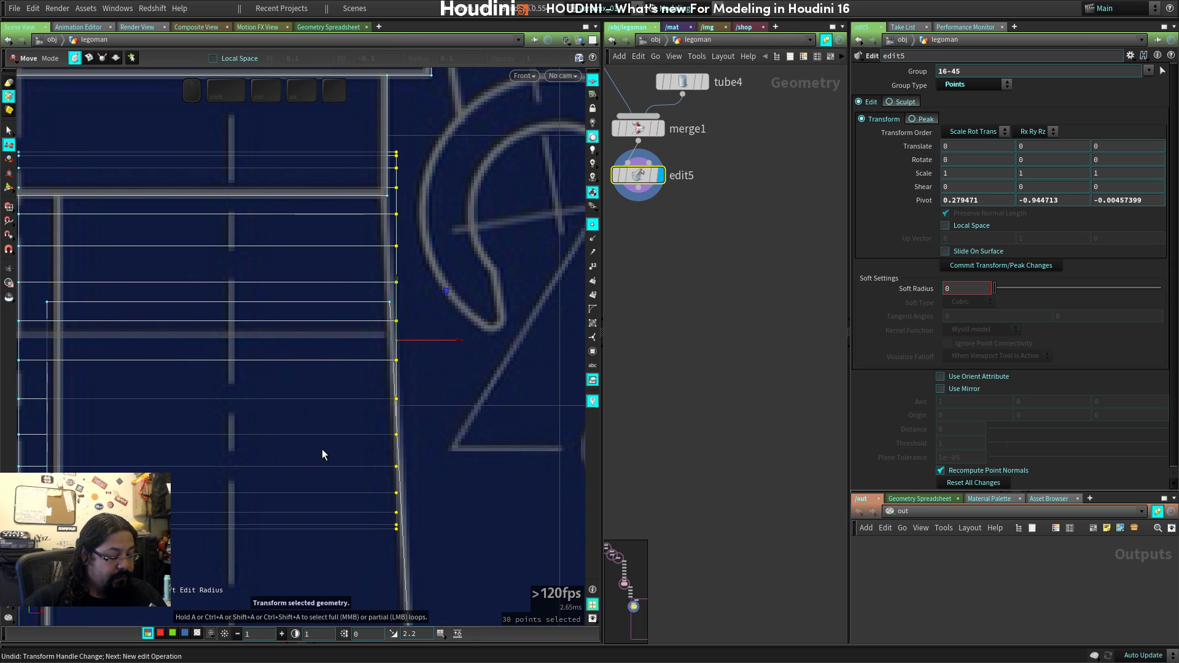
left_click_drag(451, 322, 447, 301)
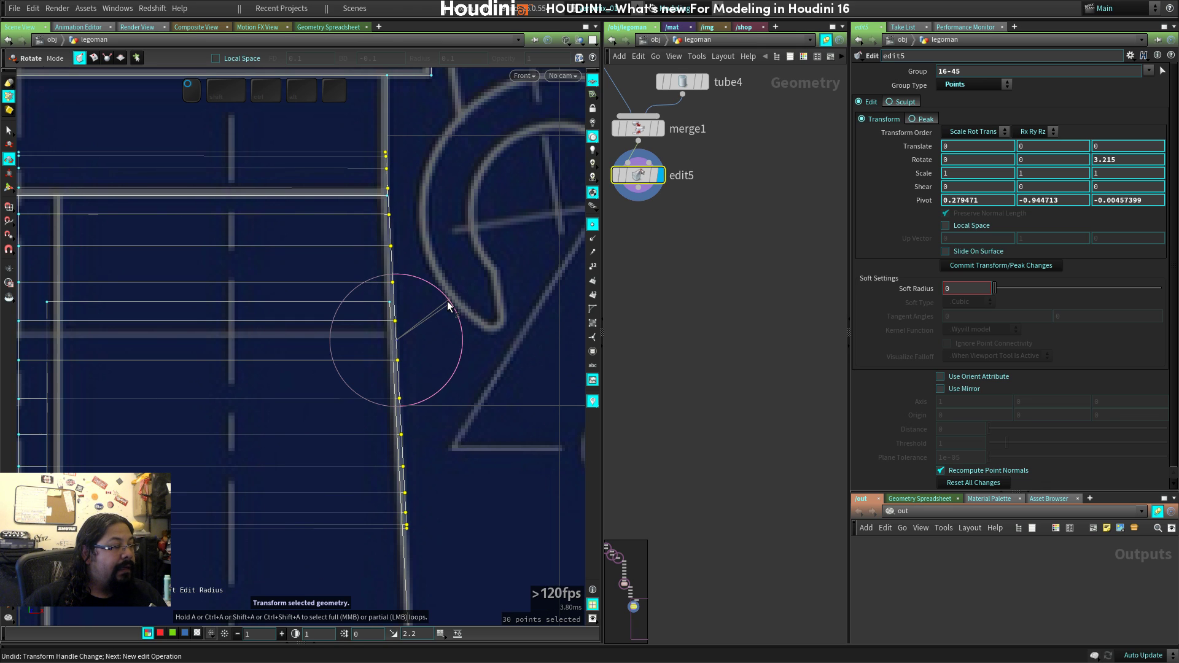
Align the move handle to world and shift the tilted end points about -0.0036 in X onto the blueprint outline.
key("t")
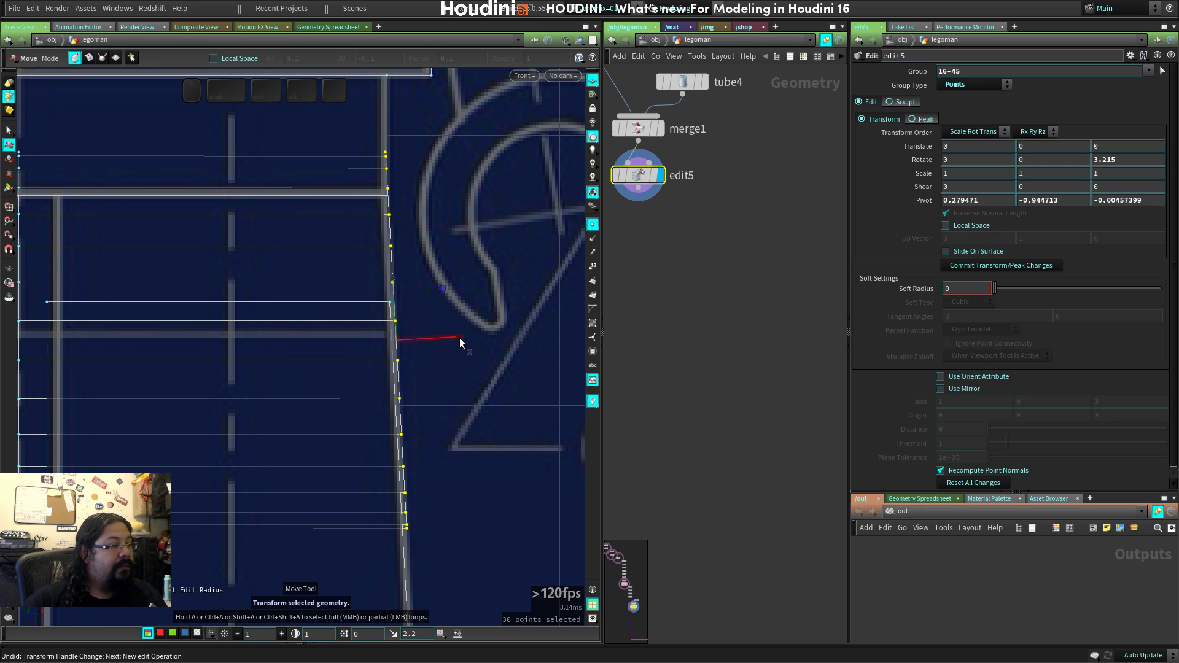
key("m")
left_click_drag(462, 341, 455, 346)
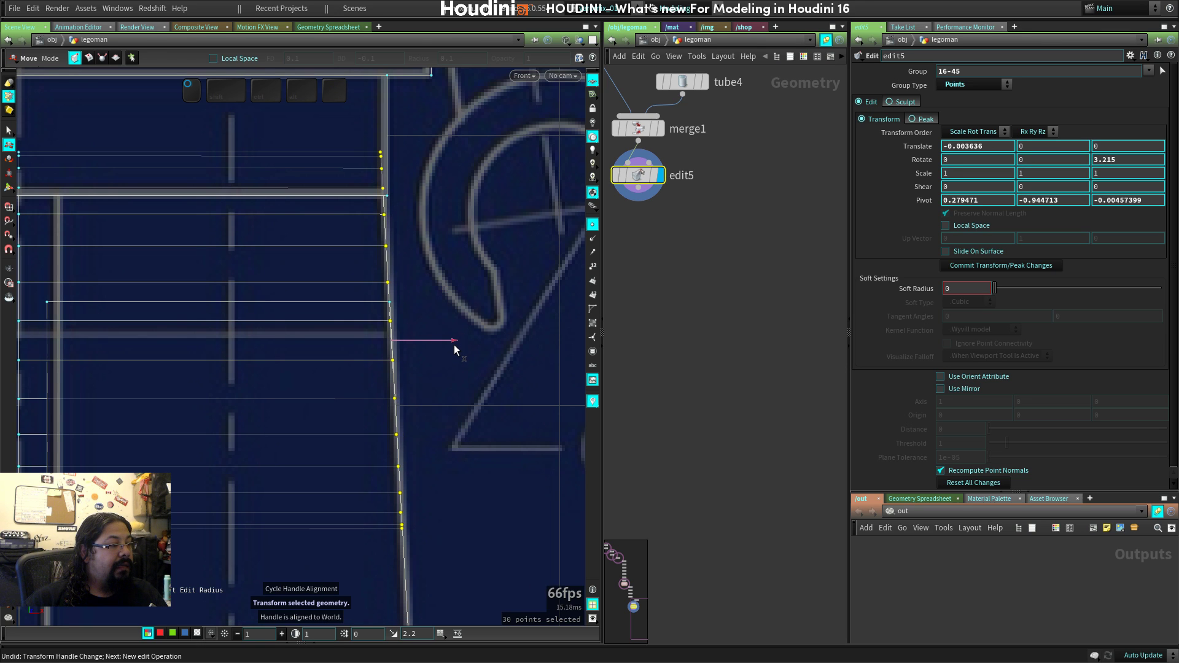
scroll(350, 387, "down", 5)
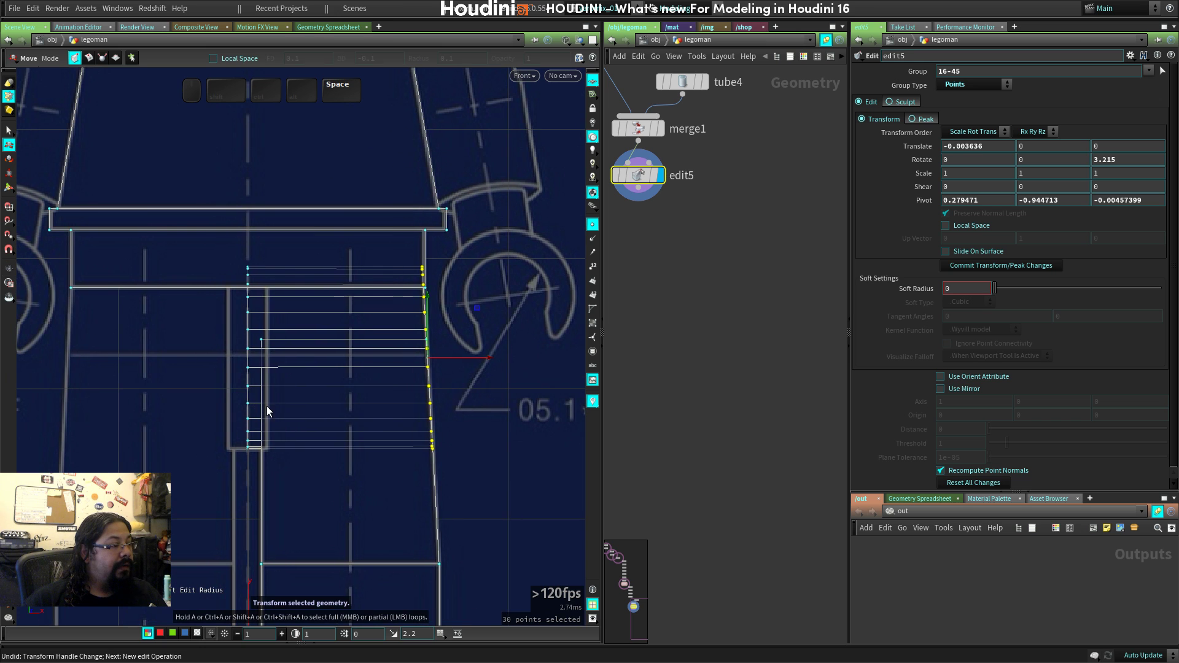
Enable End Caps on the tube4 node to close both ends of the hip tube.
key("space+1")
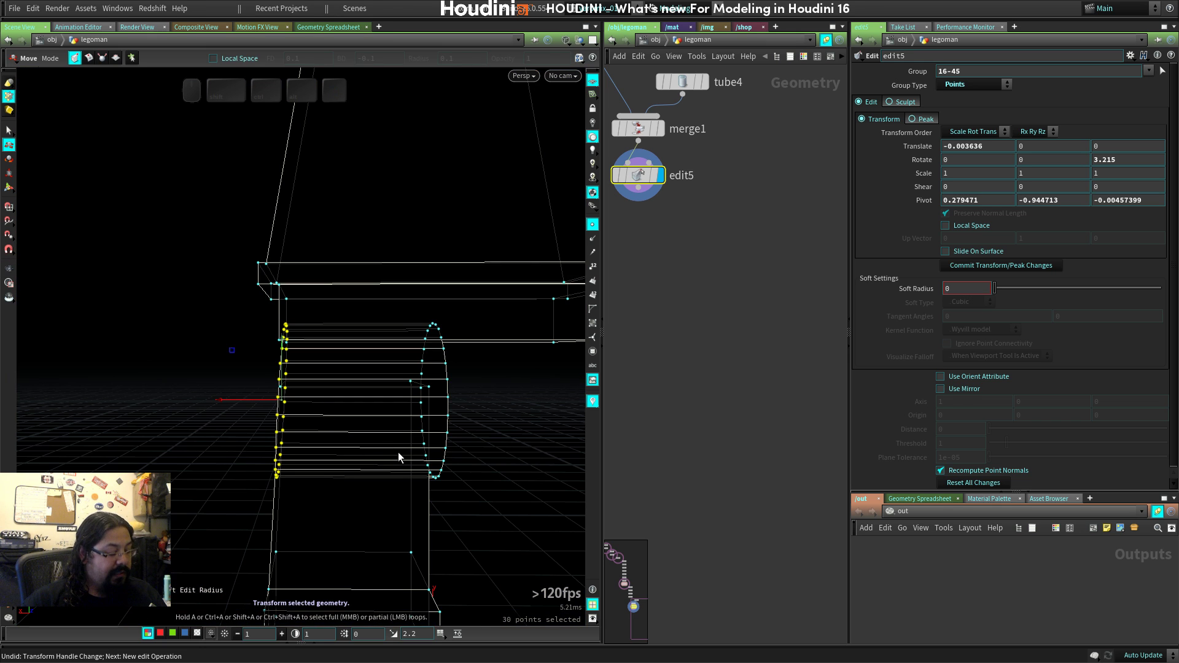
mouse_move(398, 452)
left_mouse_down()
mouse_move(440, 432)
mouse_move(455, 449)
left_mouse_up()
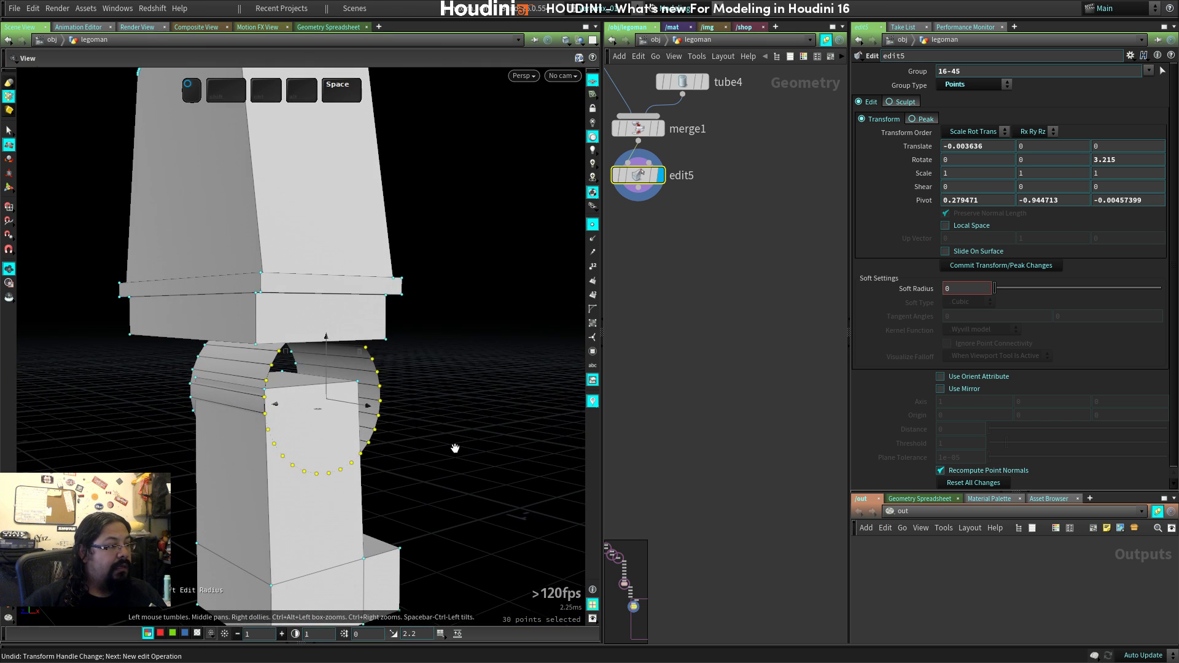
middle_click_drag(764, 202, 788, 389)
left_click(707, 271)
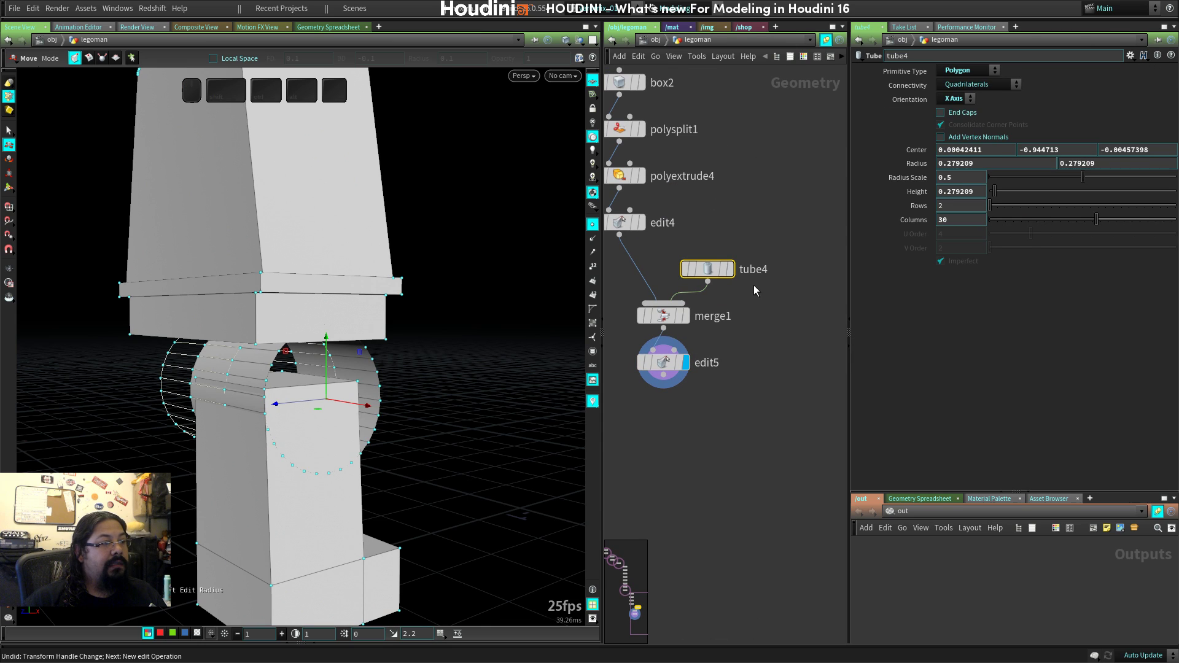
left_click(941, 113)
left_click_drag(245, 399, 100, 421)
left_click_drag(271, 430, 344, 369)
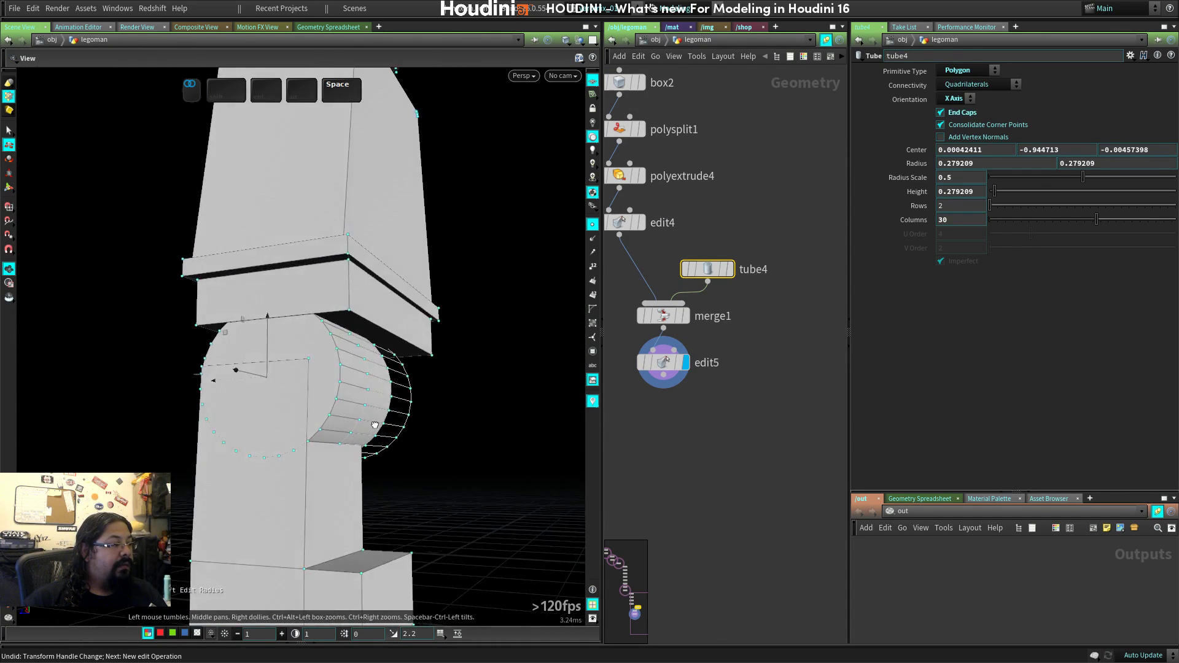
right_click_drag(369, 368, 446, 436)
left_click_drag(446, 435, 258, 428)
left_click_drag(395, 444, 311, 353)
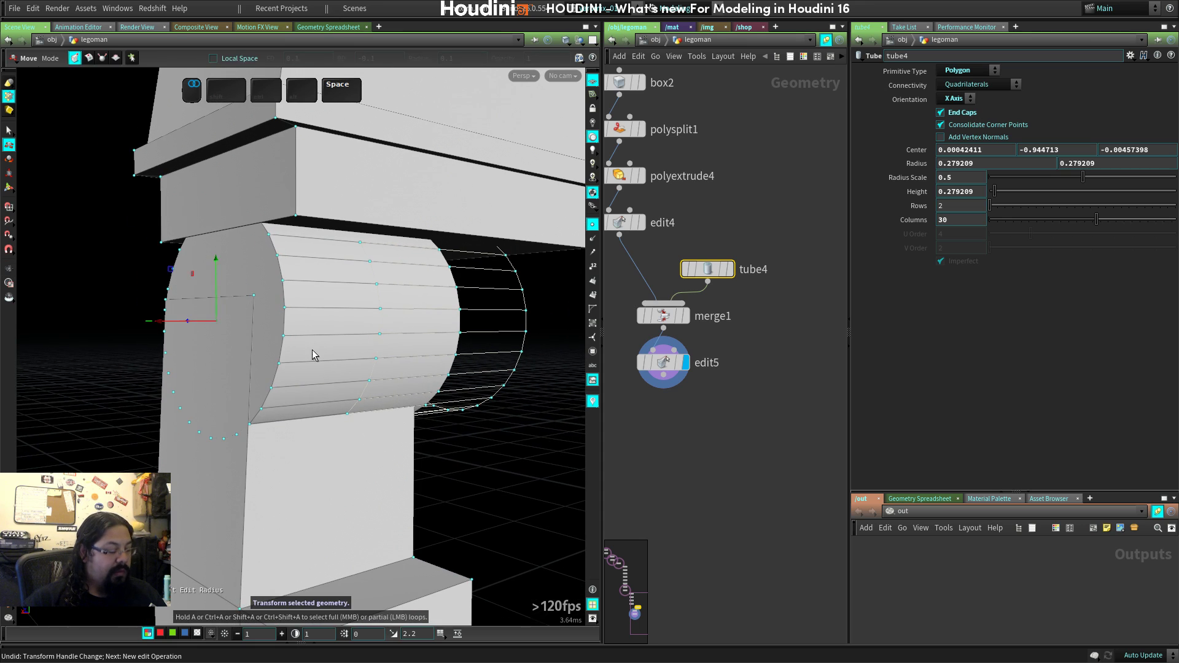
Switch to primitive selection and save the scene file.
key("s")
key("4")
key("ctrl+s")
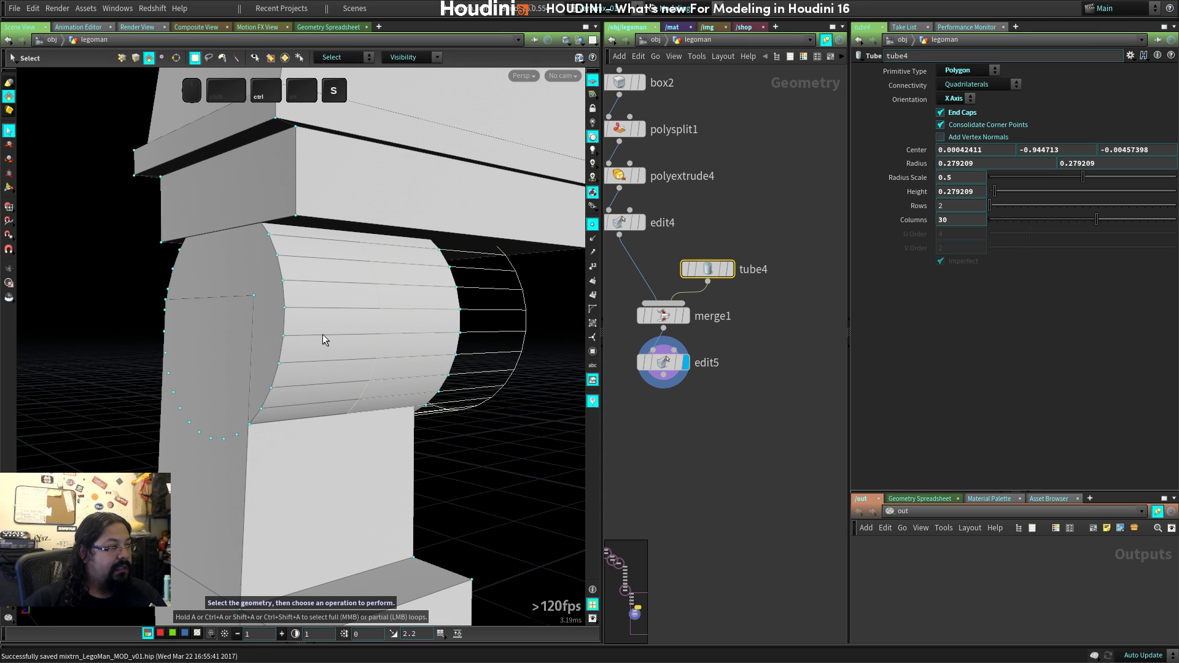
From edit5, select all of the tube's primitives and apply a Boolean with the leg as the second set.
key("s")
key("4")
left_click(345, 311)
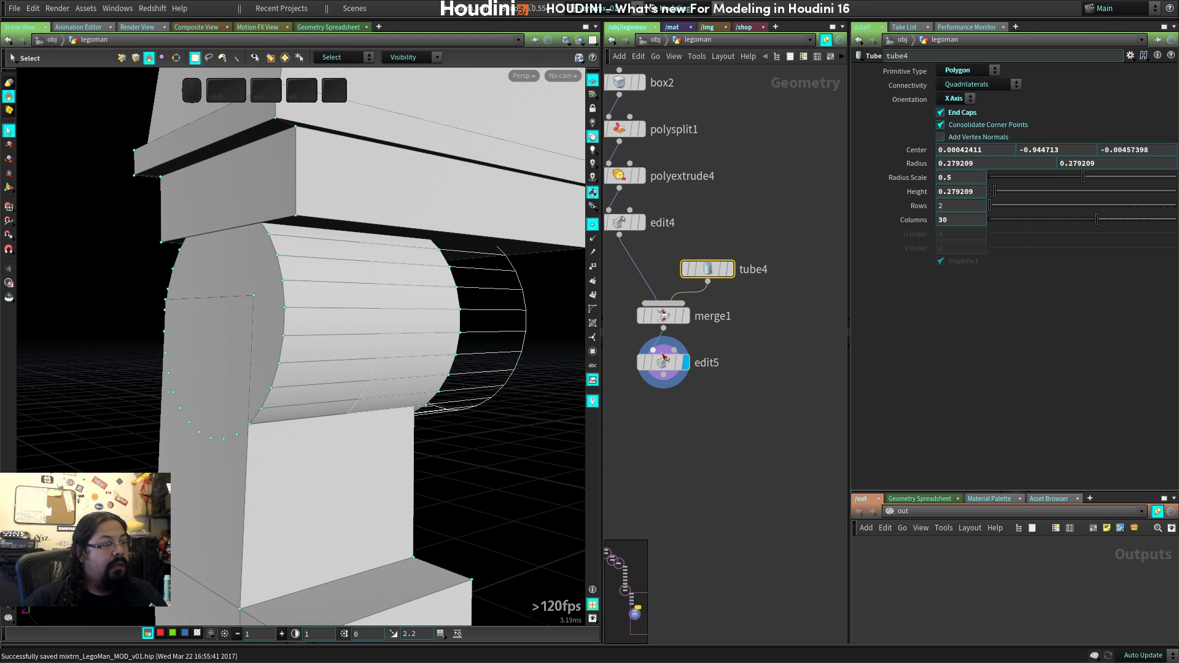
left_click(658, 363)
left_click(306, 333)
key("Tab")
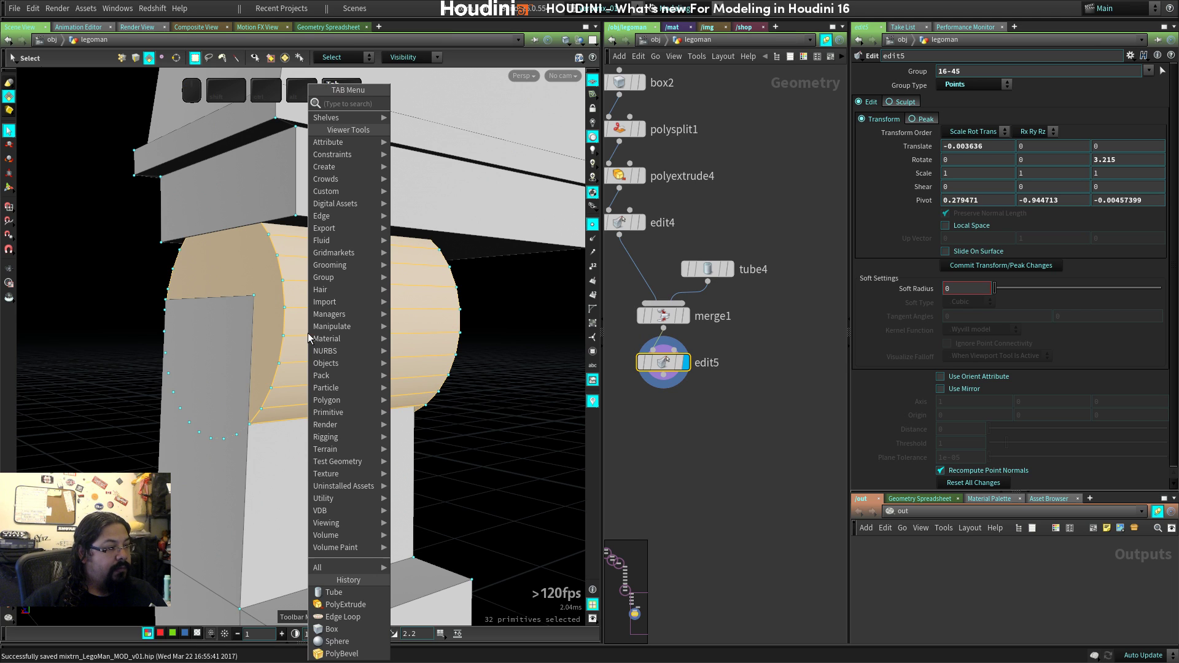
key("Escape")
key("c")
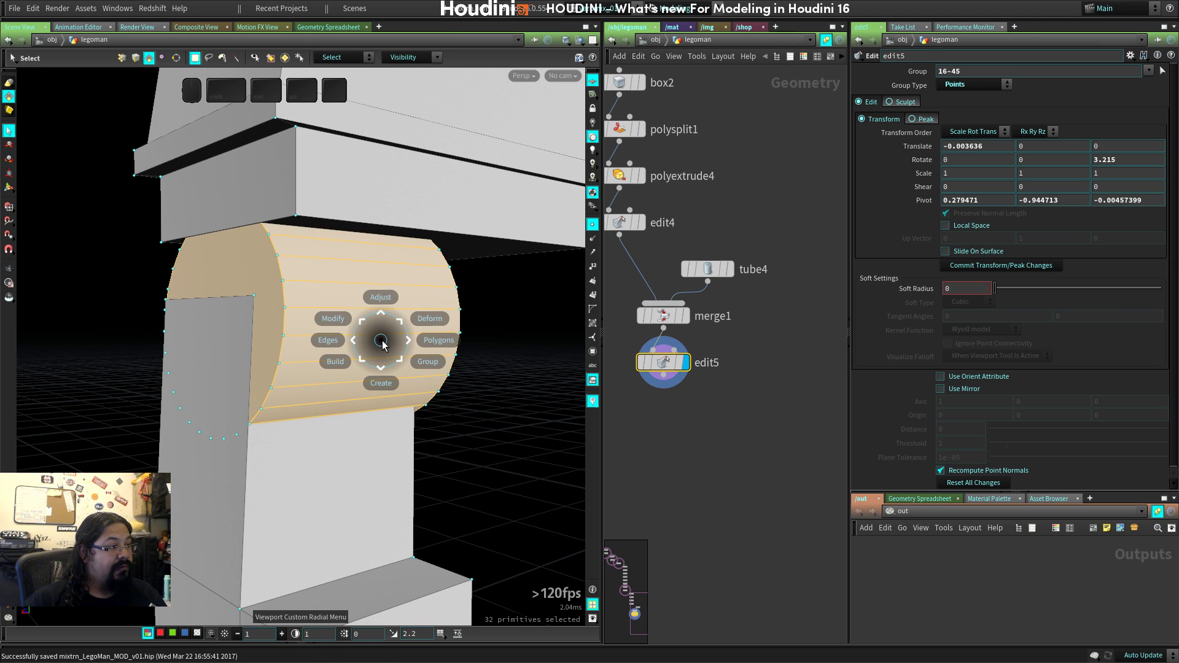
left_click(342, 320)
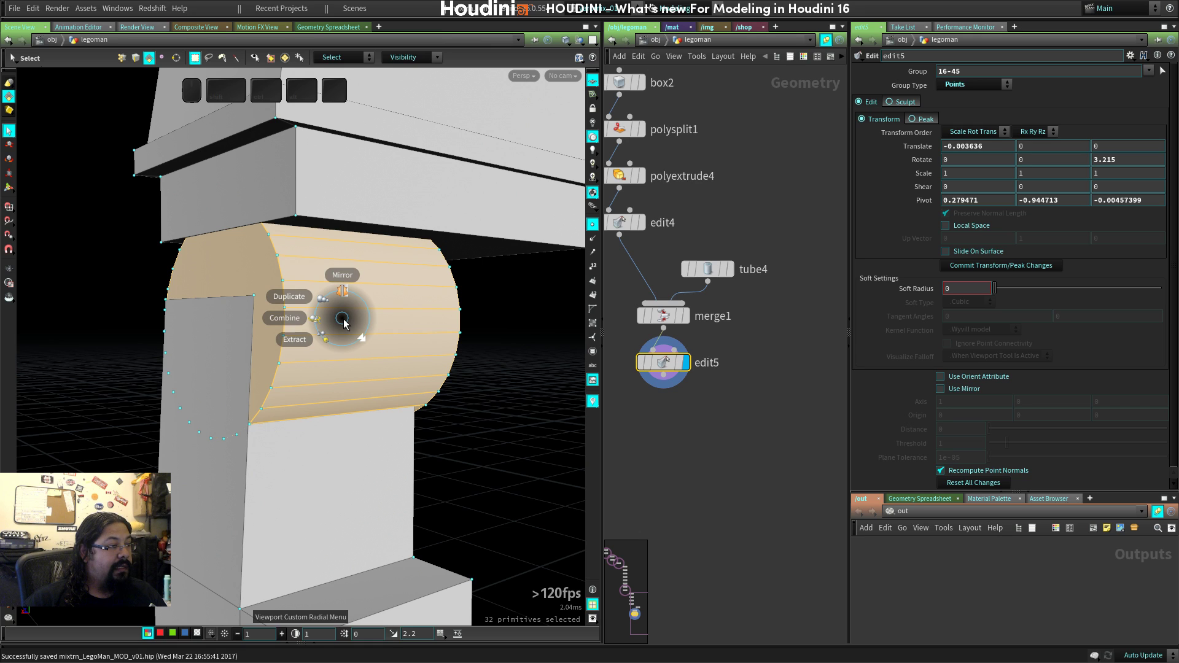
left_click(369, 339)
left_click(424, 337)
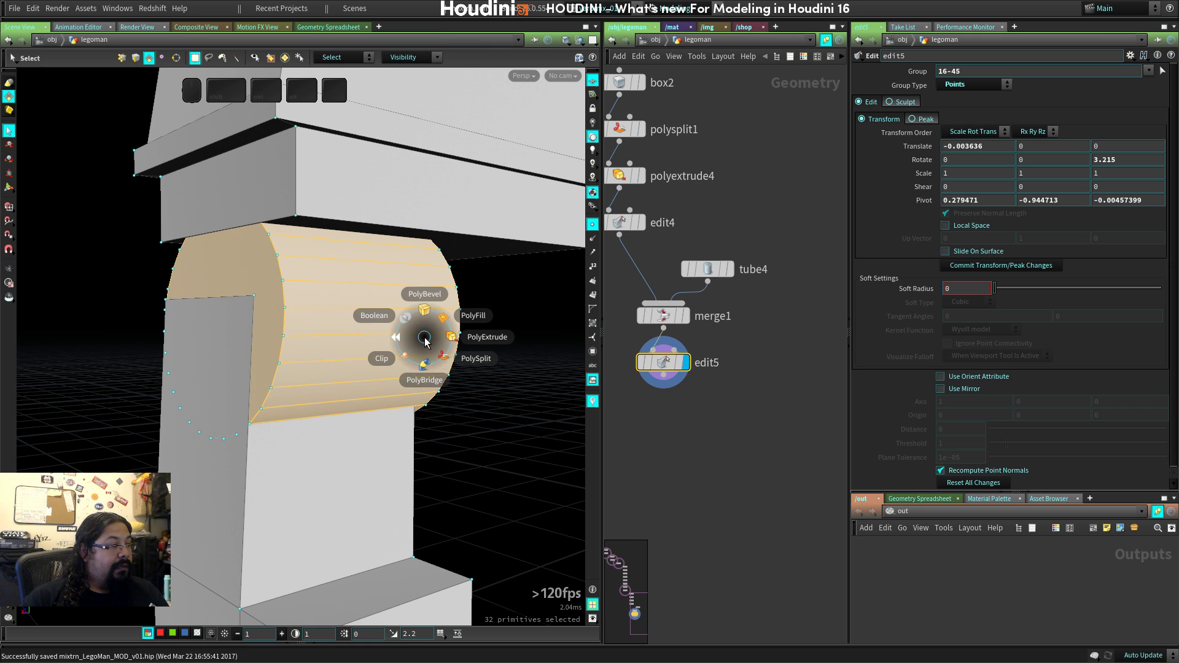
left_click(397, 319)
key("Return")
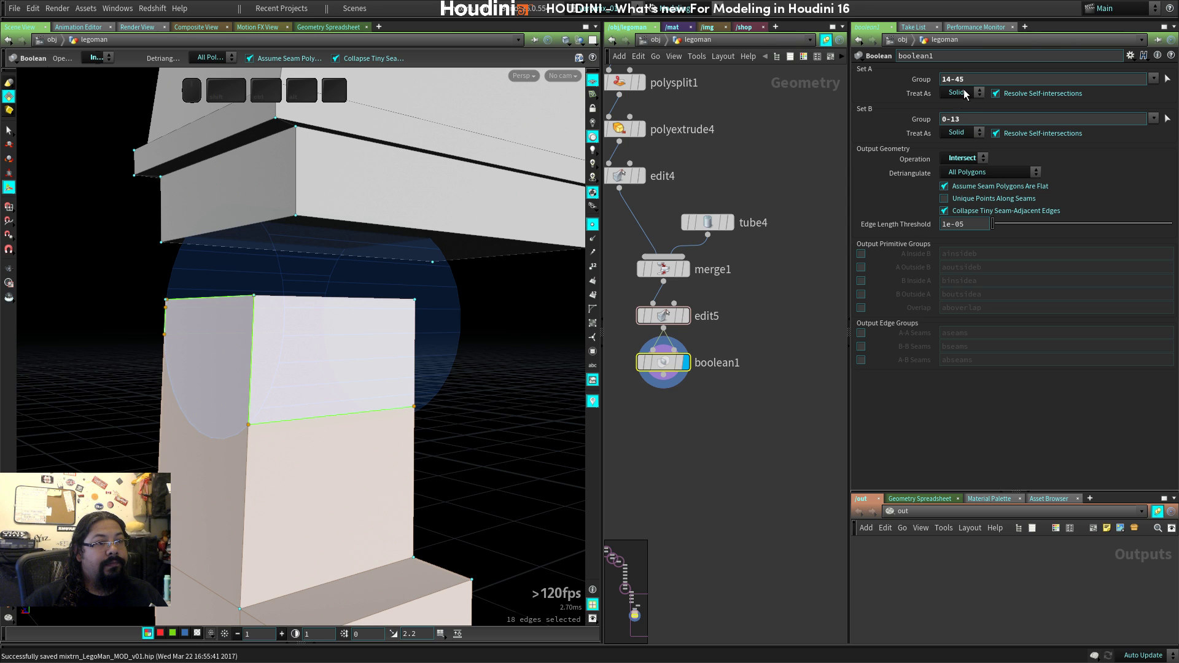
Set the Boolean's operation to Union so the tube and leg become one solid.
left_click(977, 161)
left_click(962, 158)
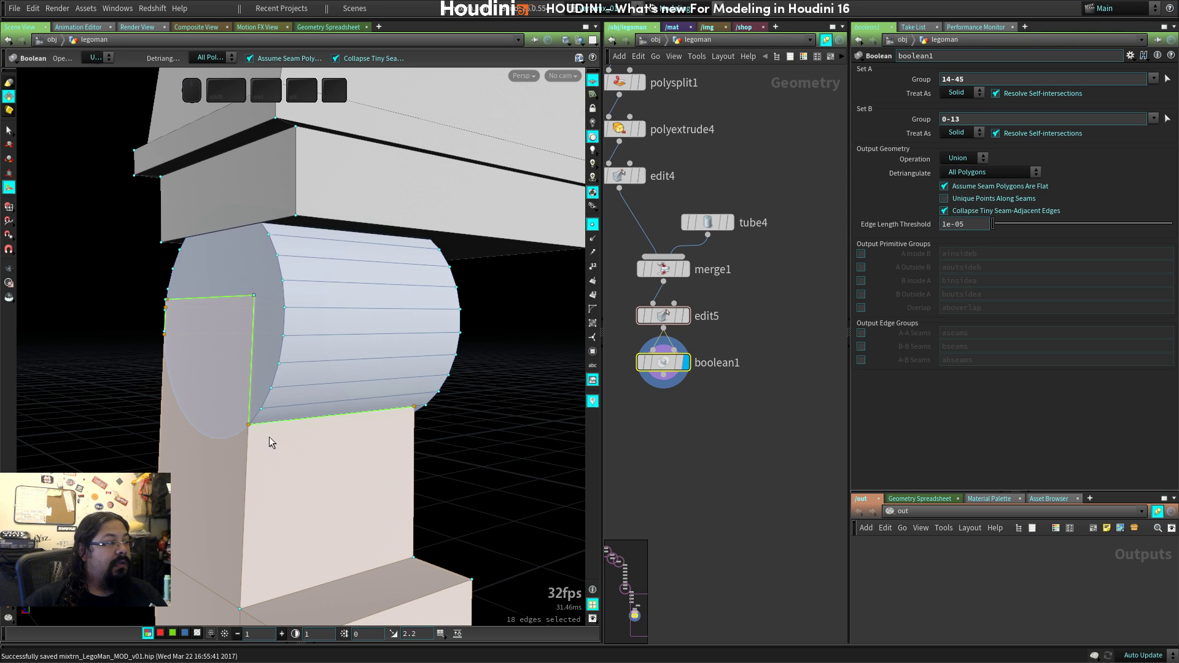
left_click_drag(269, 436, 271, 425)
middle_click_drag(424, 396, 436, 408)
right_click_drag(436, 408, 495, 411)
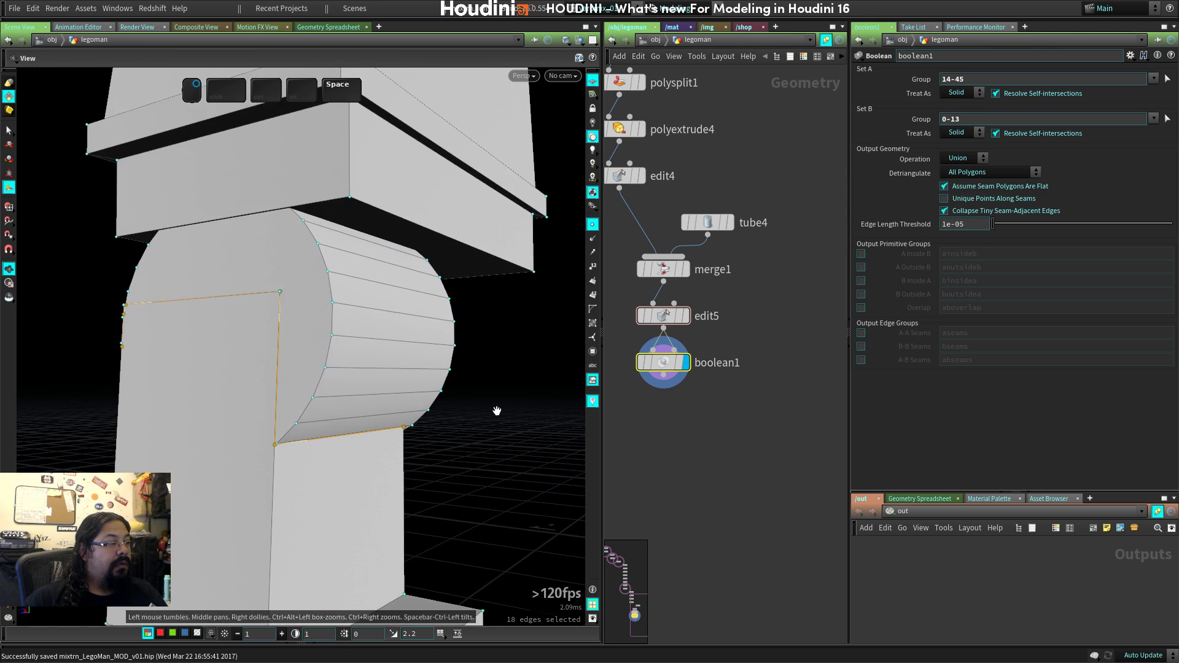
left_click(451, 430)
left_click_drag(451, 433, 279, 419)
right_click_drag(279, 418, 374, 392)
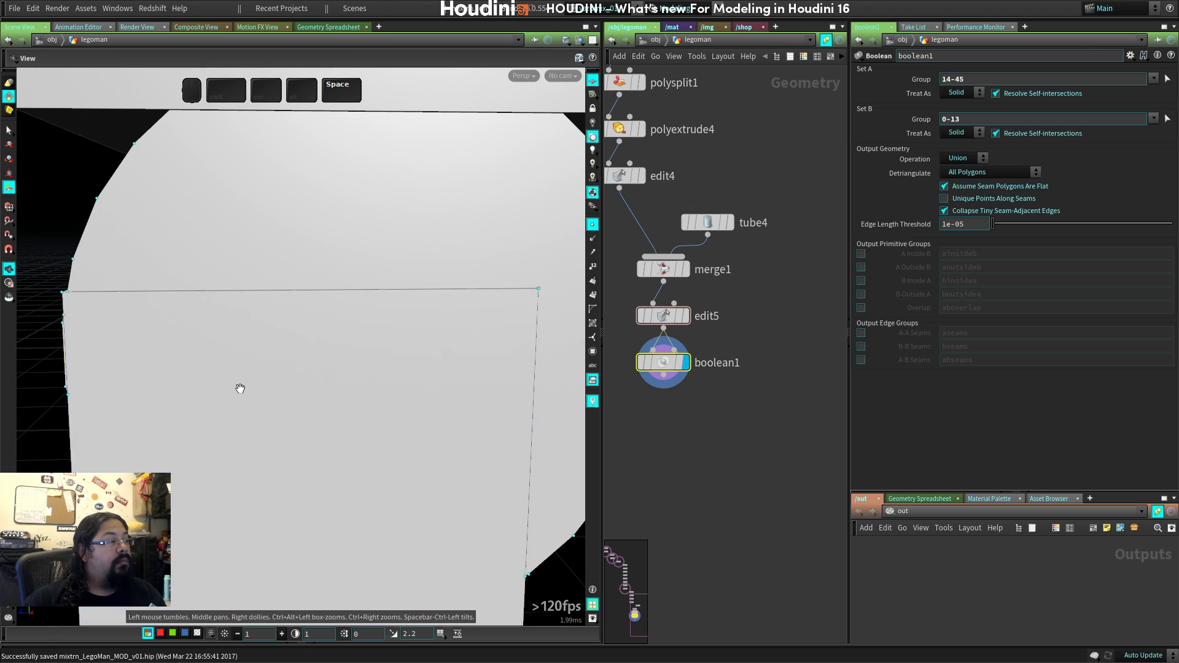
left_click_drag(240, 387, 281, 346)
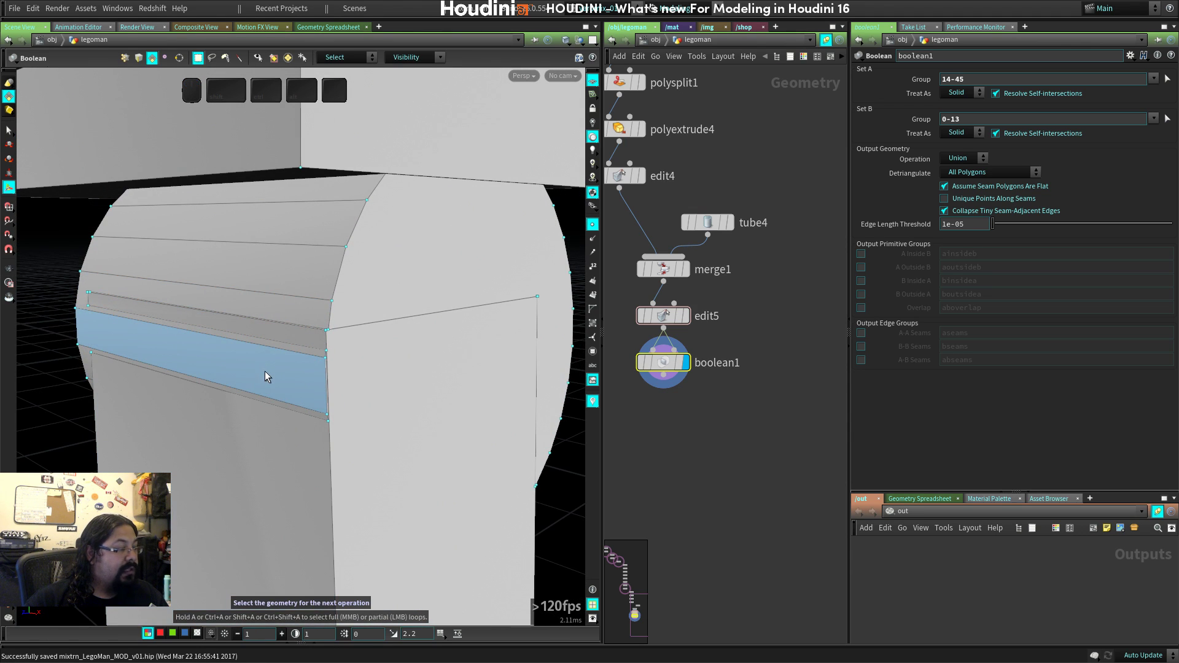
Select individual face strips where the tube meets the back of the leg to check the Boolean's seams.
key("s")
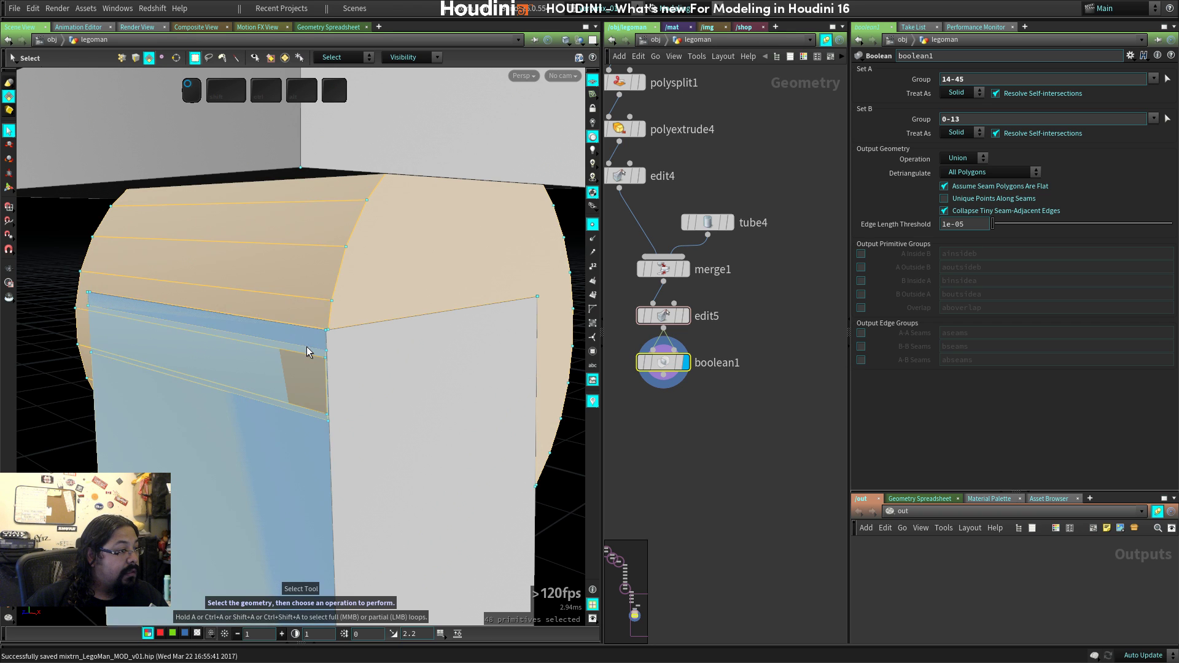
left_click(256, 397)
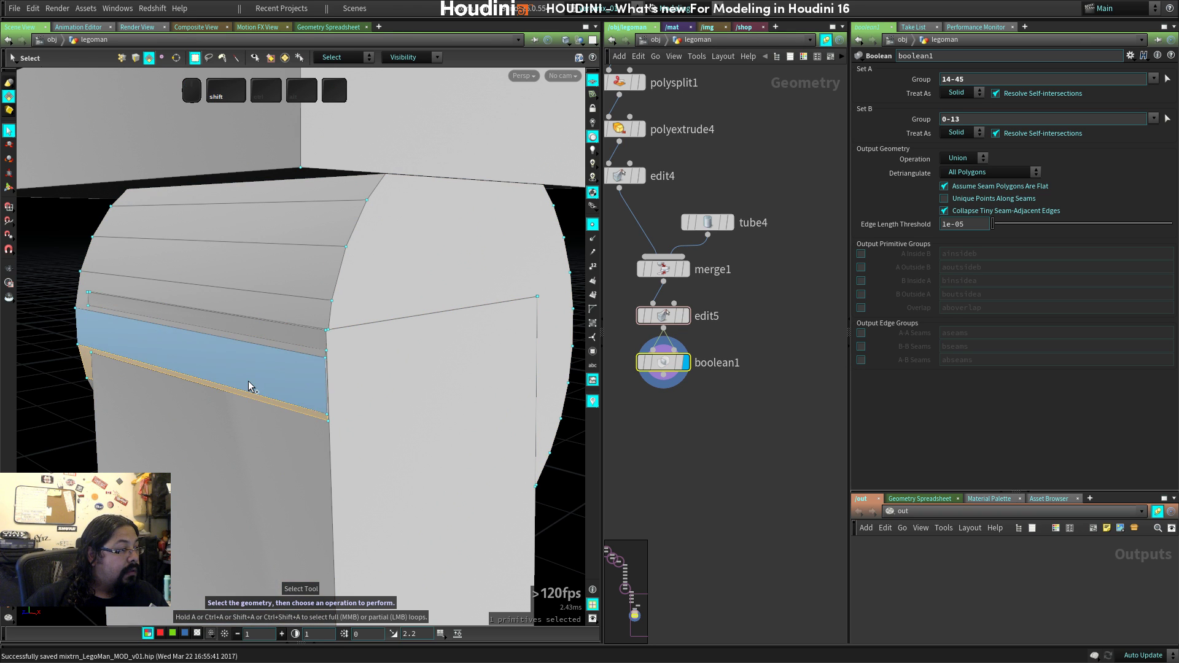
left_click(248, 382, "shift")
left_click(233, 342, "shift")
left_click_drag(161, 378, 240, 374)
key("s")
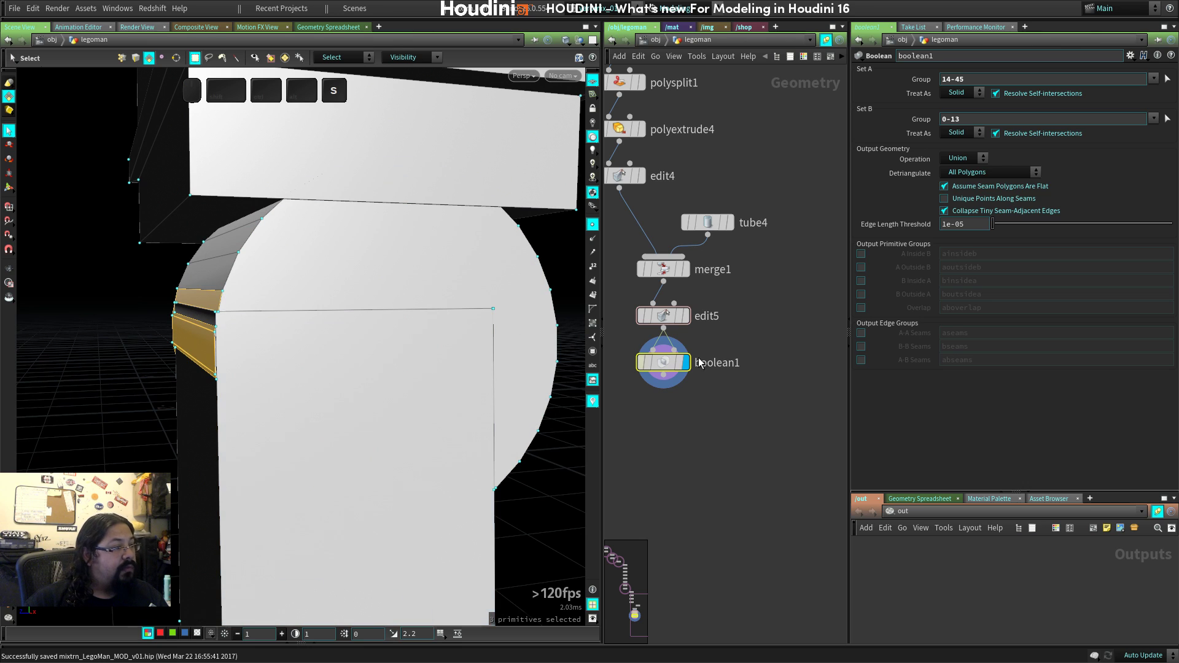
Examine the joined hip and leg from the side, back and front for how the tube sits against the leg.
middle_click_drag(761, 272, 784, 297)
left_click(668, 336)
left_click_drag(271, 394, 301, 397)
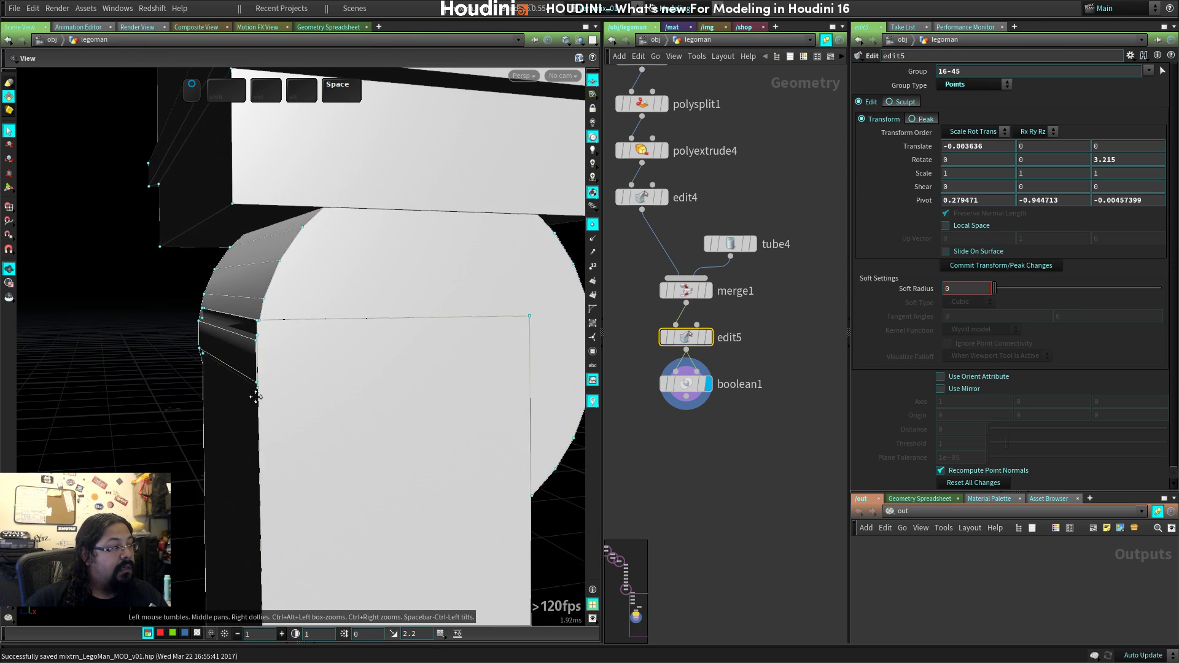
right_click_drag(301, 396, 416, 403)
key("space")
left_click_drag(416, 402, 271, 409)
middle_click_drag(452, 417, 411, 404)
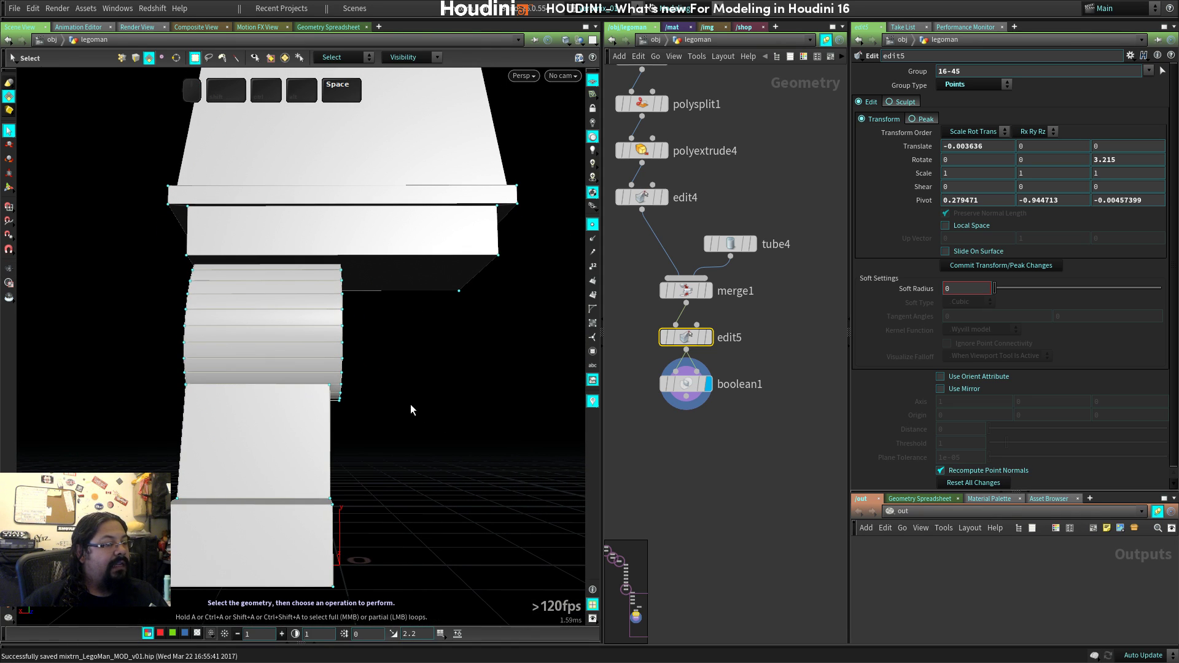
left_click(316, 443)
key("space")
left_click_drag(307, 443, 288, 447)
key("4")
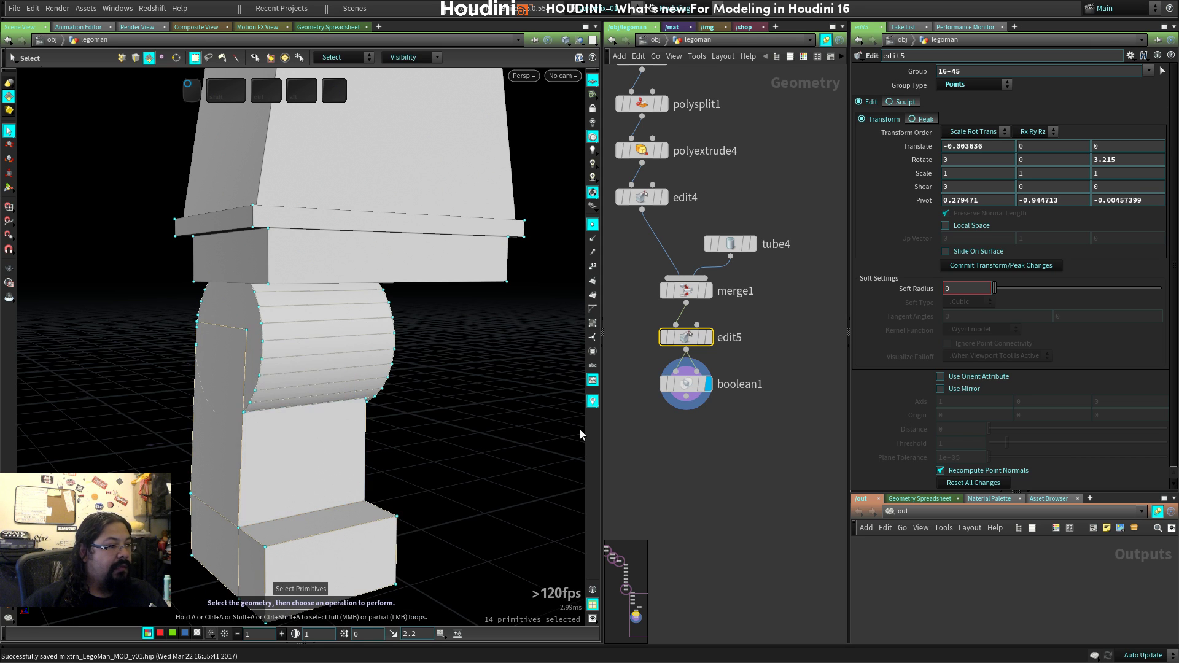
From boolean1, select the whole united leg and mirror it across X, keeping the original, to create the second leg.
left_click(688, 385)
double_click(310, 425)
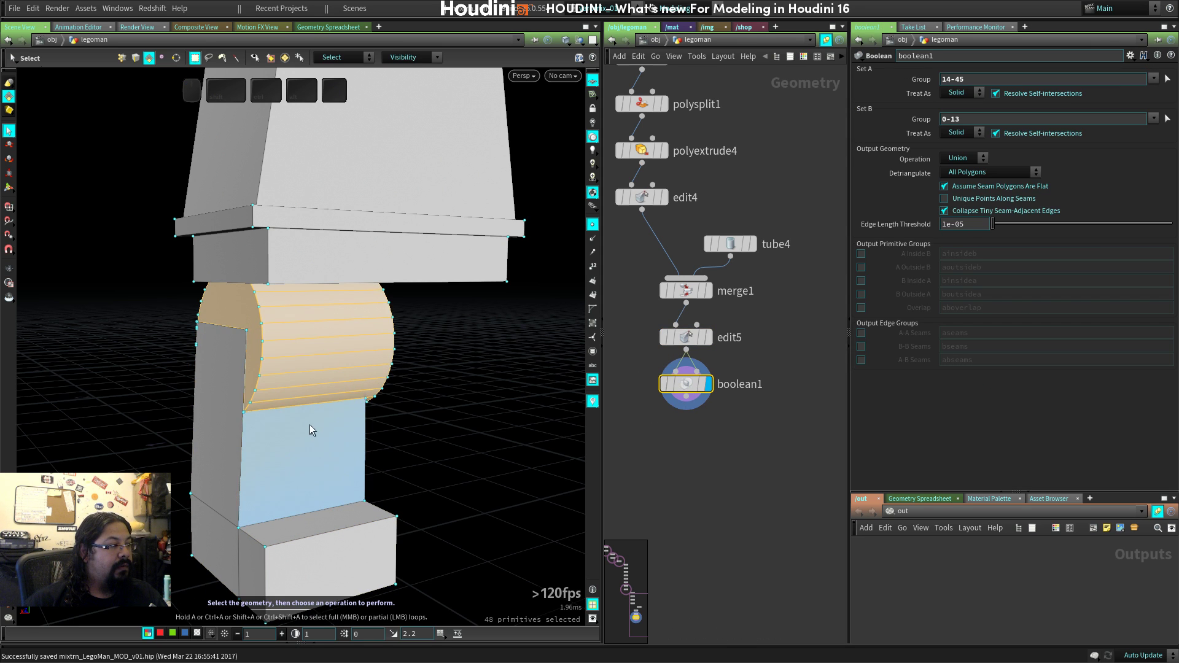
double_click(203, 459, "shift")
key("space")
left_click_drag(202, 459, 412, 461)
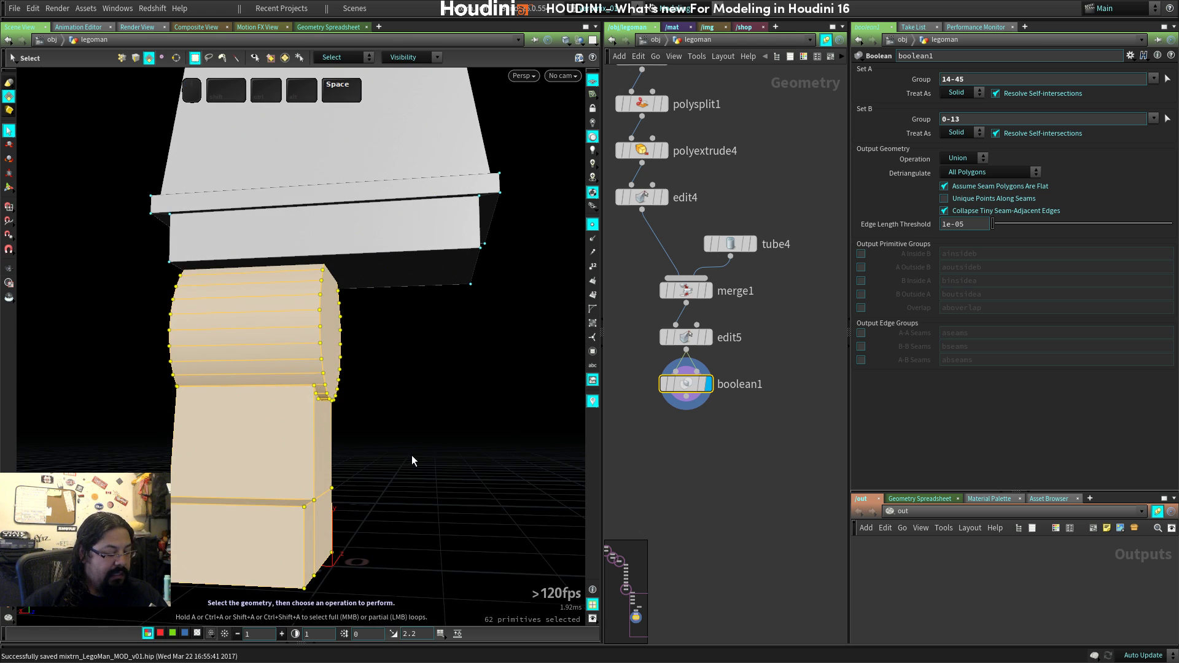
key("c")
mouse_move(363, 433)
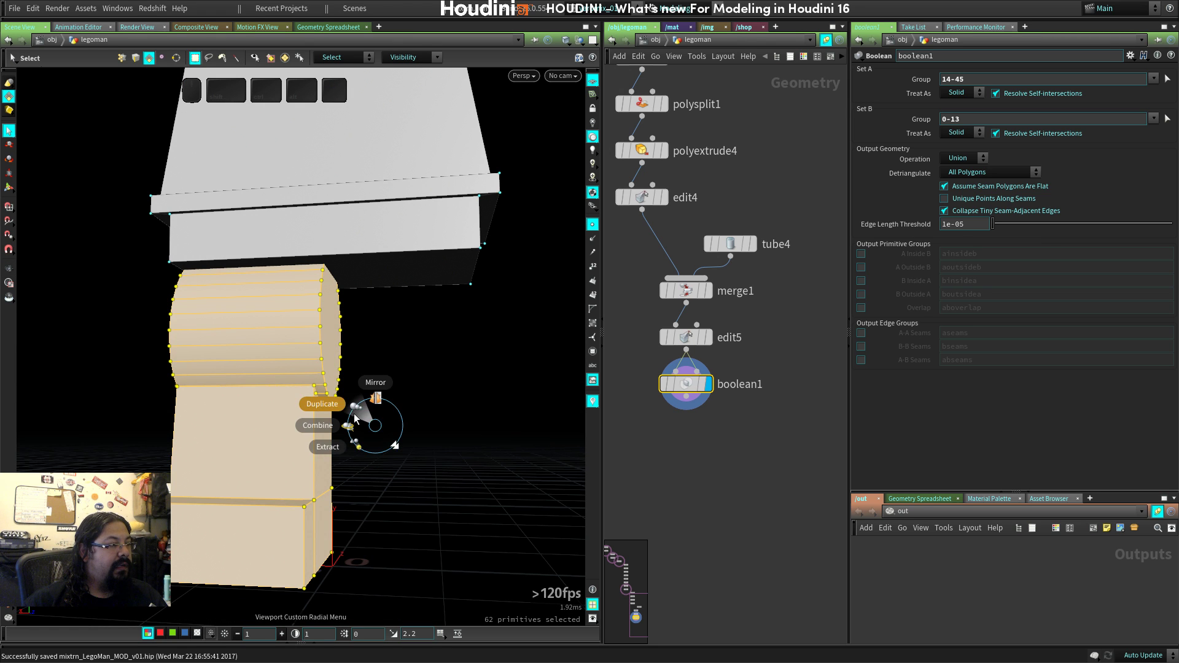
left_click(377, 400)
key("space")
left_click_drag(378, 399, 403, 471)
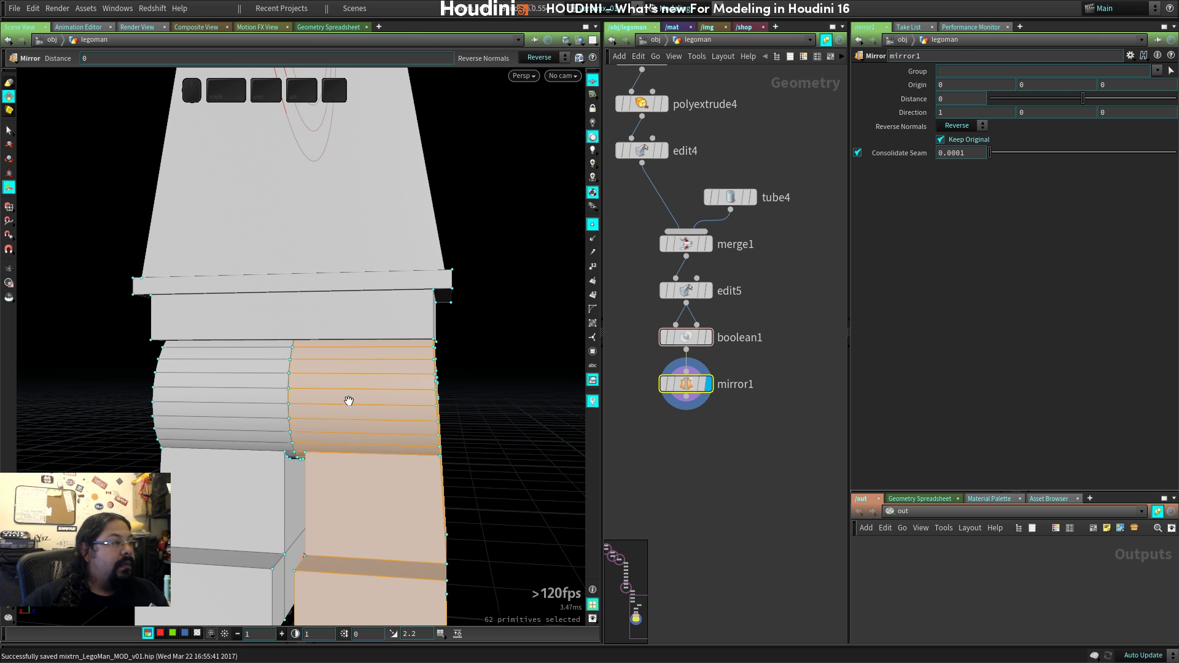
key("space")
right_click_drag(347, 397, 301, 370)
left_click_drag(301, 370, 326, 387)
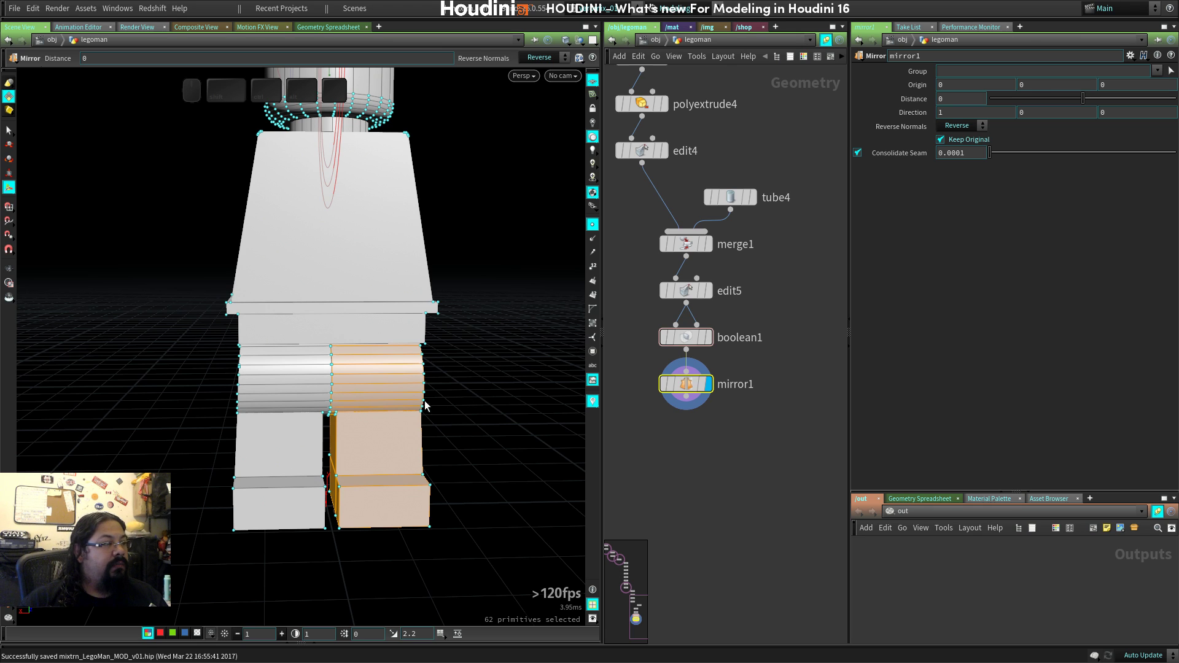
Start an Edit on the original leg's faces in wireframe and select a single face on top of the hip tube.
key("s")
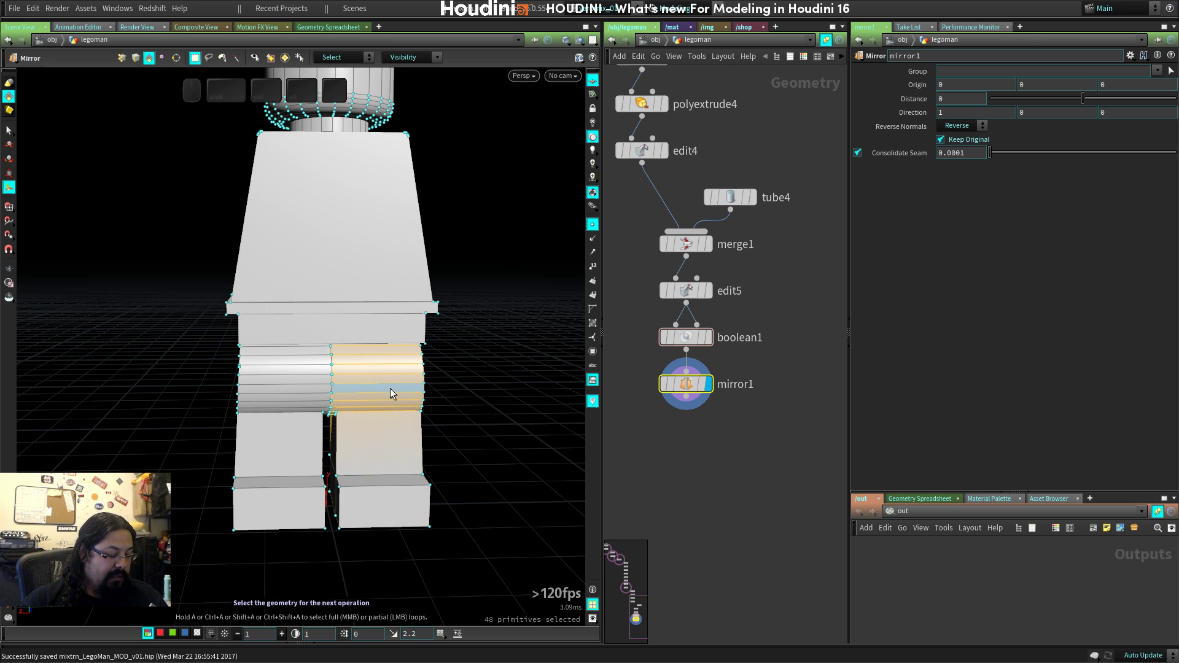
key("w")
key("t")
key("space")
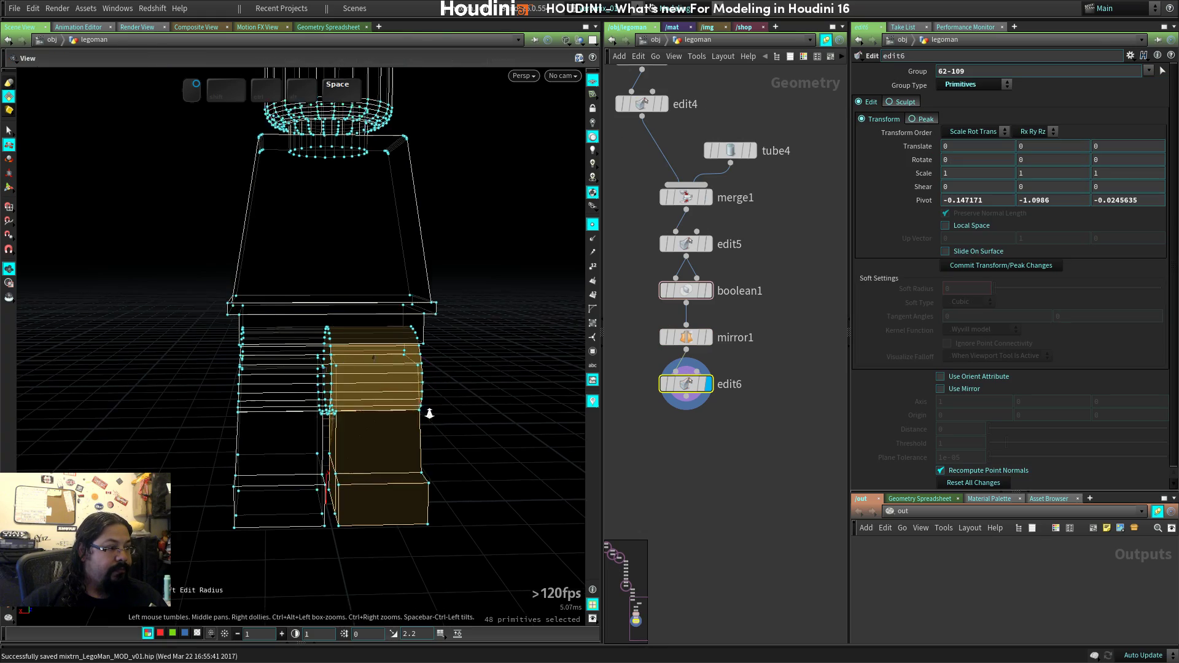
left_click_drag(429, 414, 372, 414)
left_click(424, 405)
left_click(392, 377)
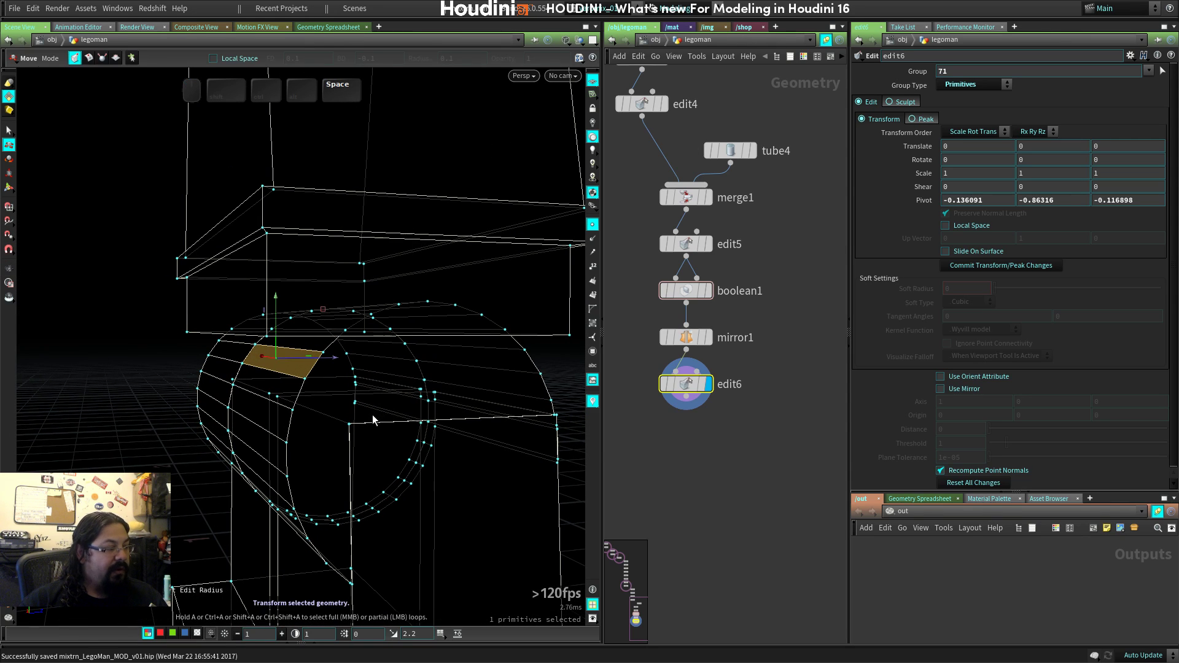
Cycle the transform handle's alignment on the selected tube face through component, object and viewport.
key("m")
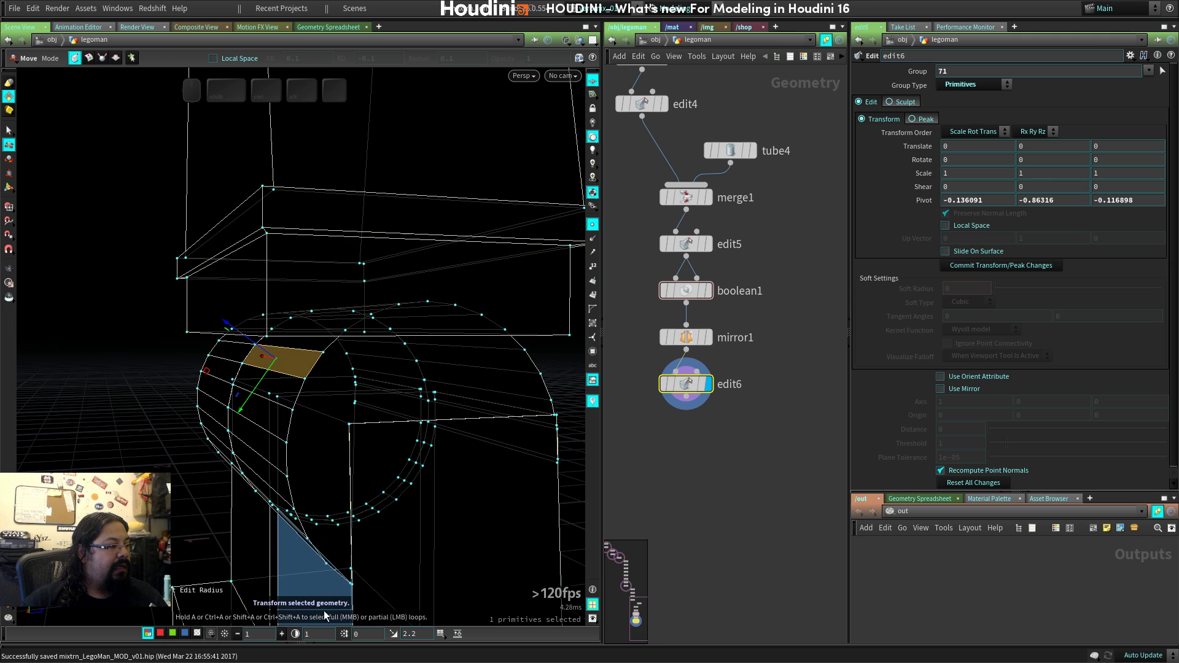
key("m")
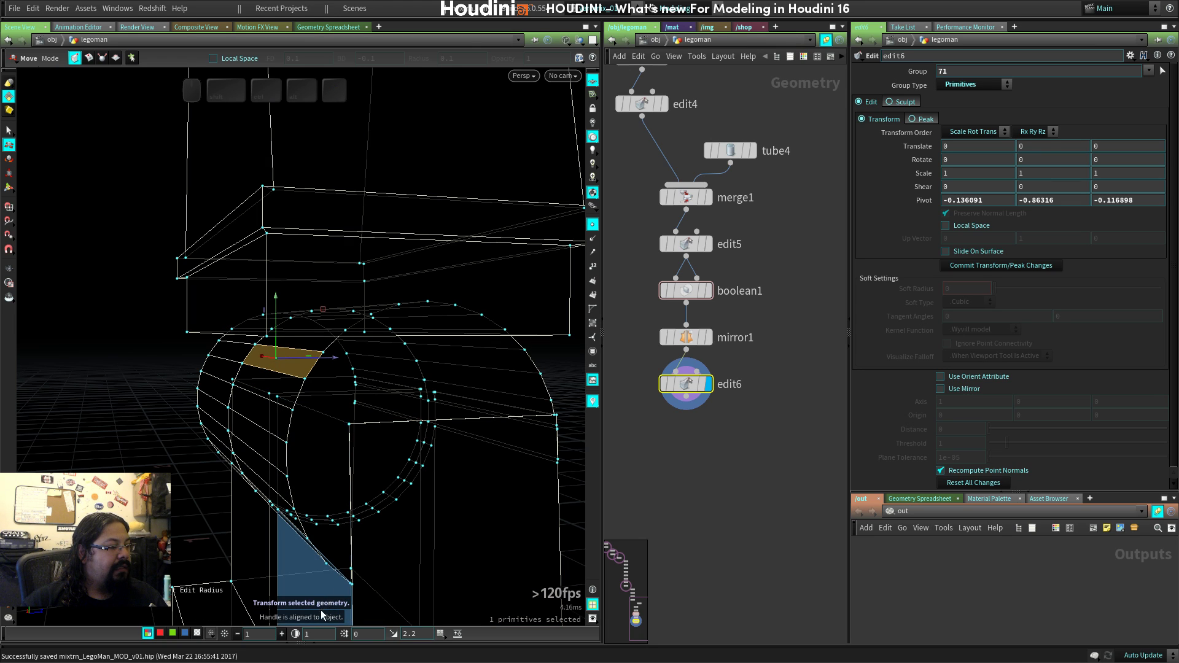
key("m")
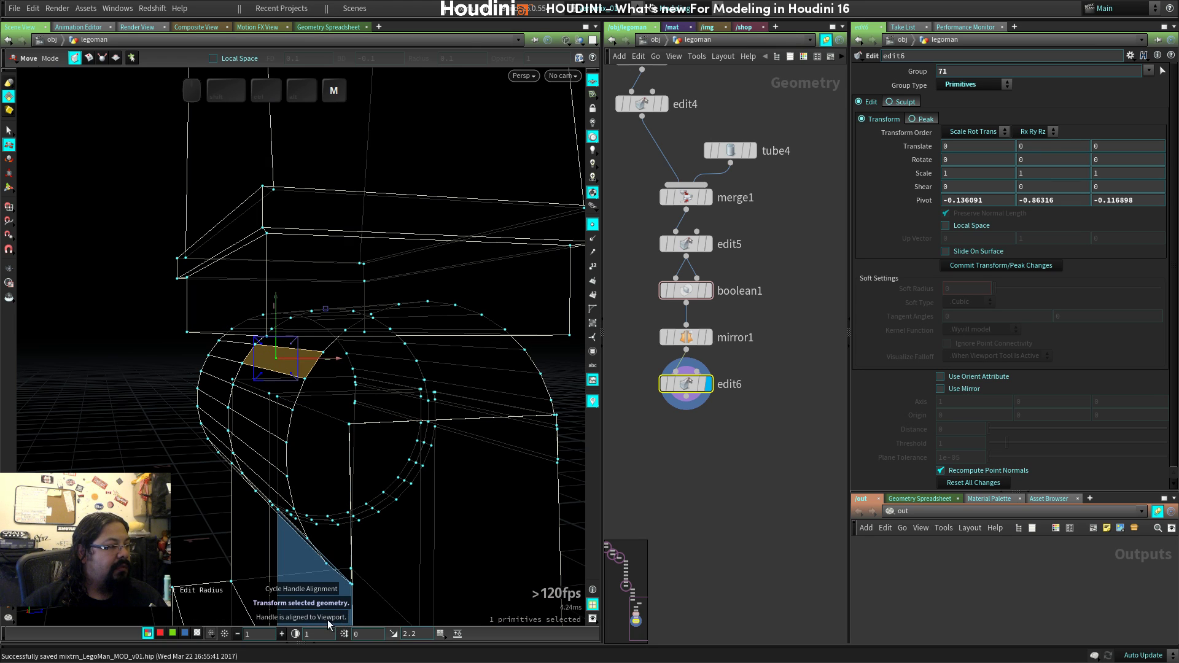
key("m")
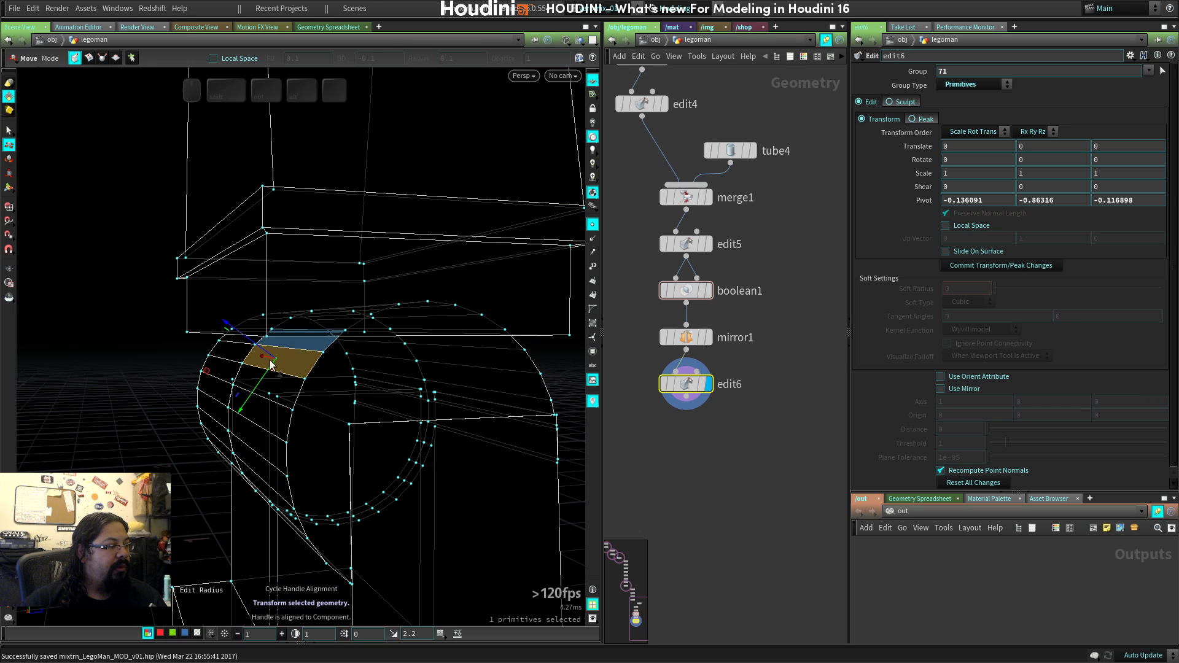
key("m")
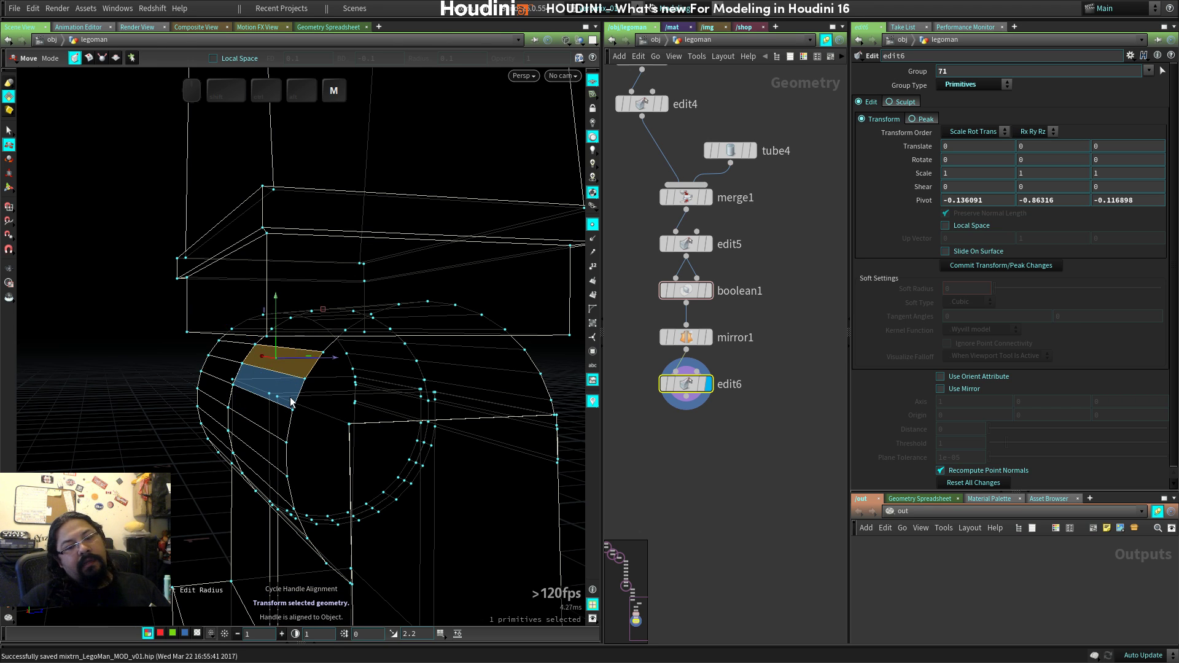
key("m")
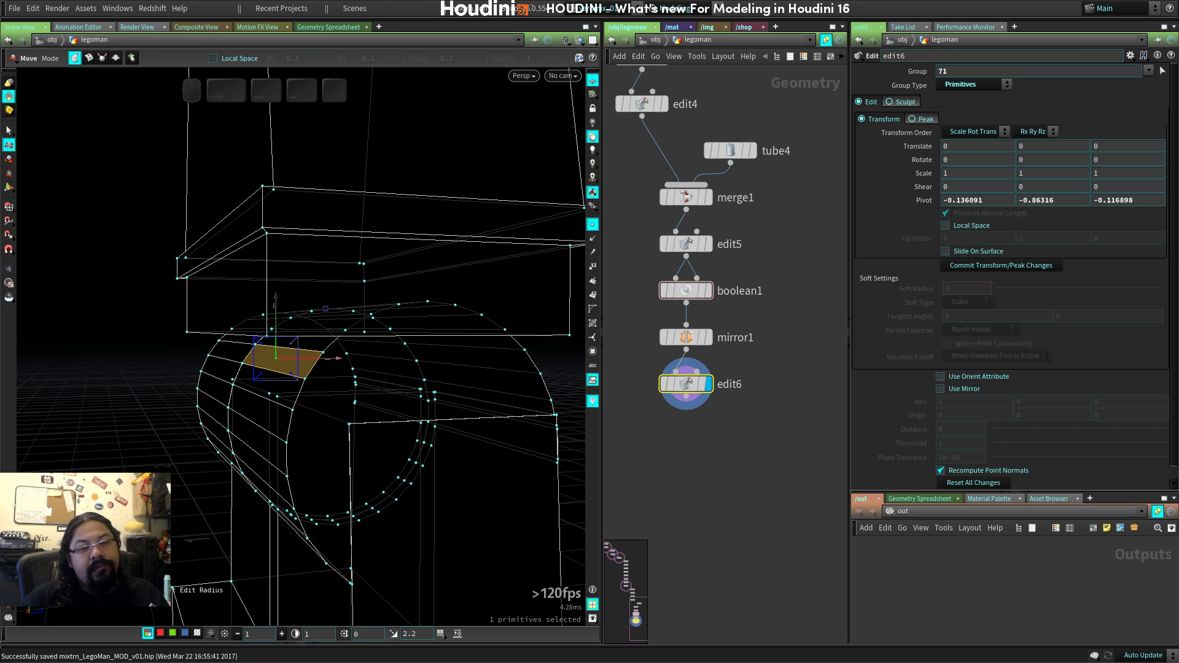
In shaded display, select a point just below the head's rounded upper rim and start an Edit with the handle aligned to component.
key("space")
left_click_drag(340, 480, 400, 481)
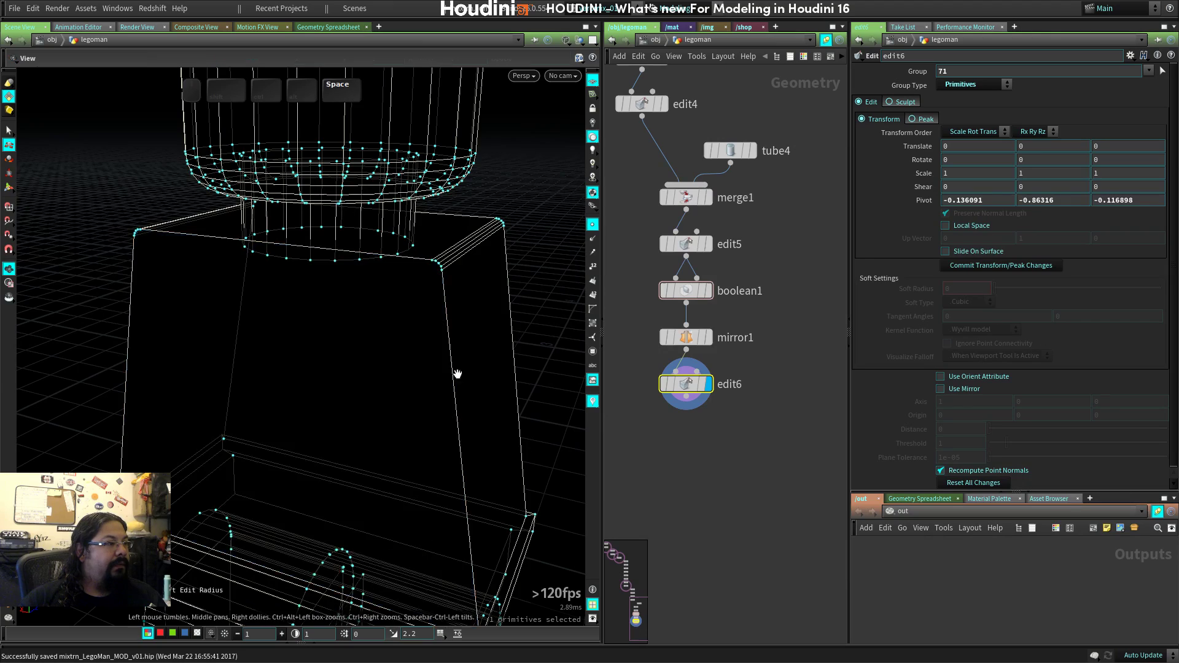
left_click_drag(458, 374, 352, 330)
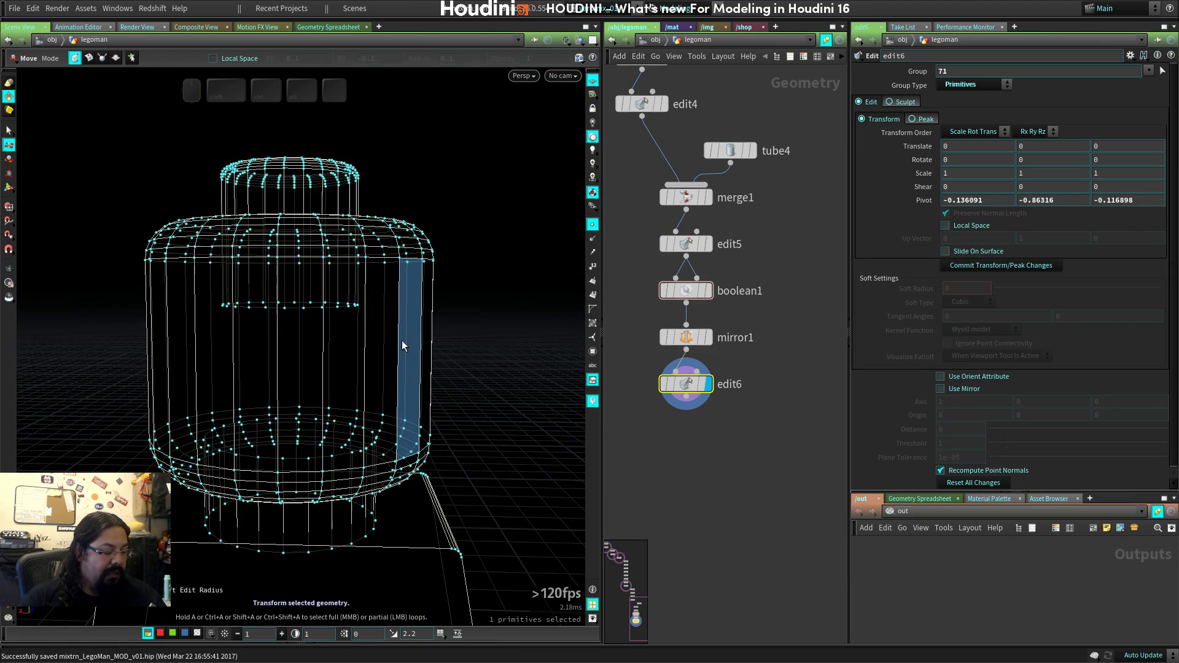
key("w")
right_click_drag(445, 292, 448, 419)
key("s")
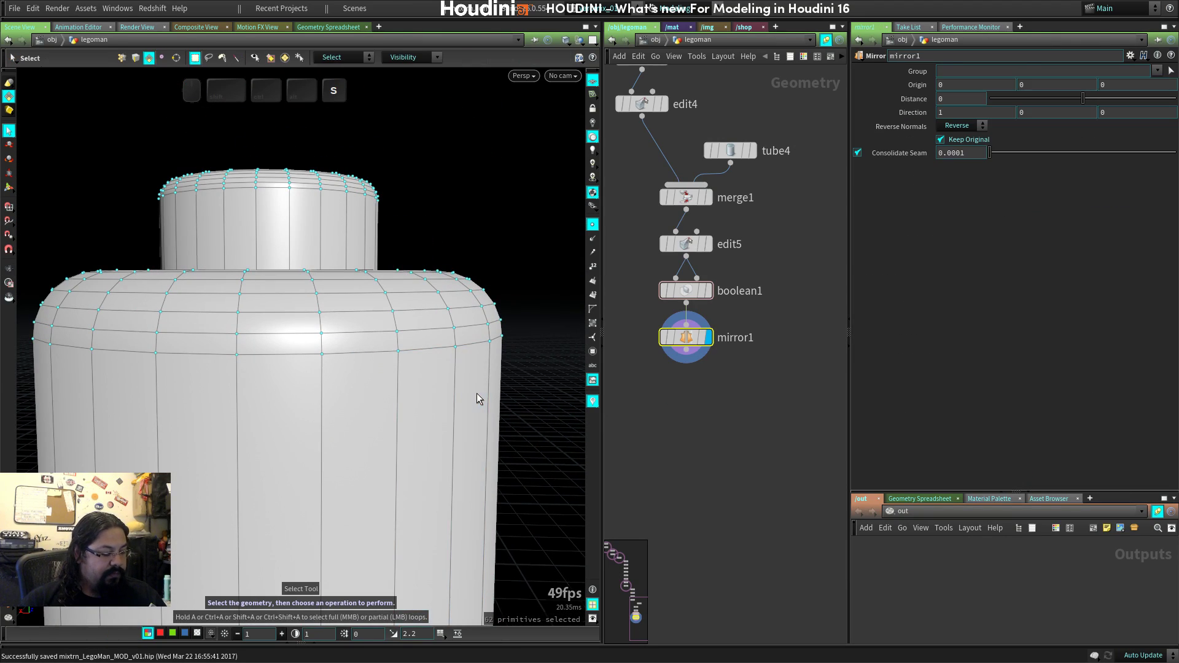
key("1")
left_click(398, 351)
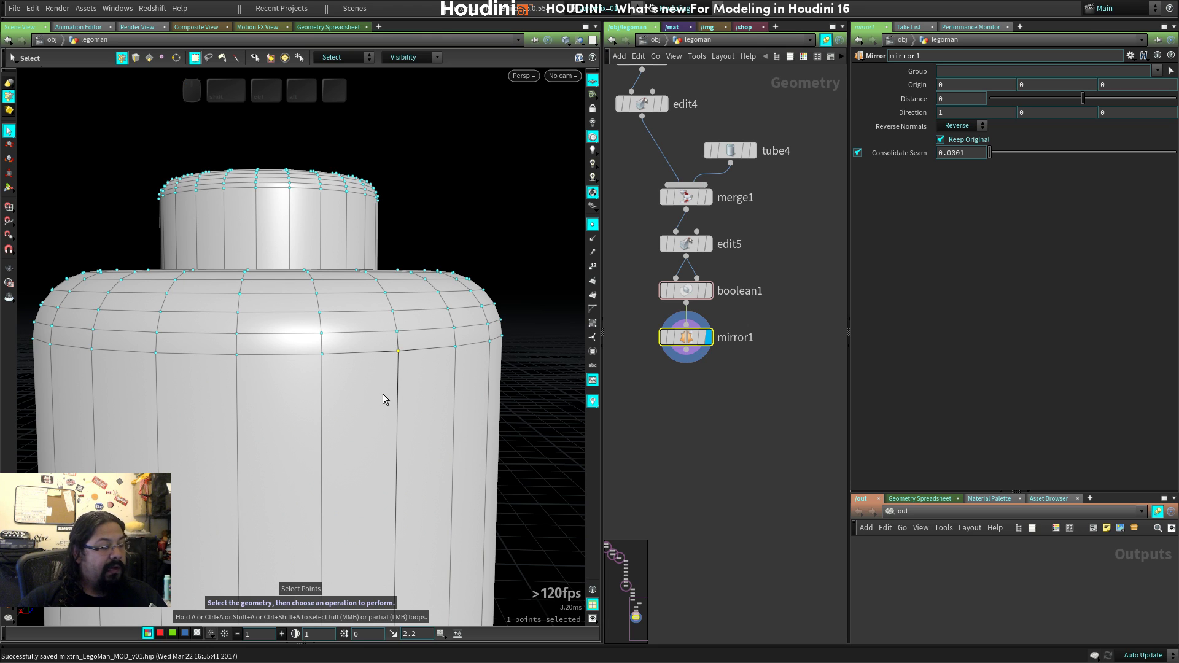
key("t")
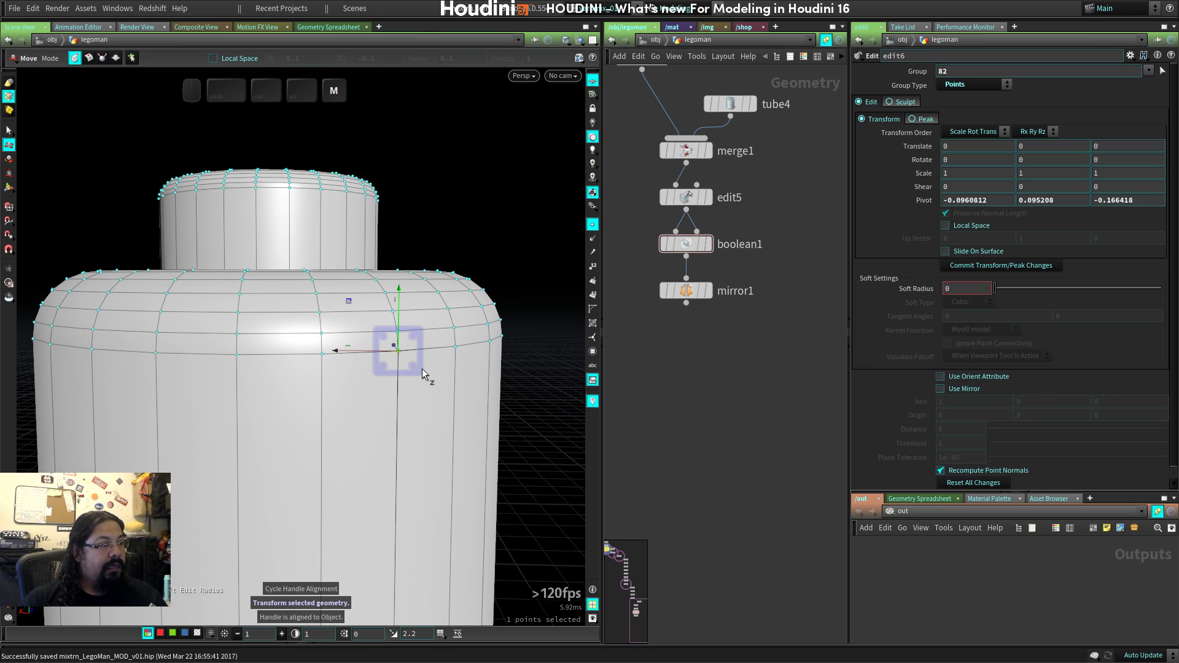
key("m")
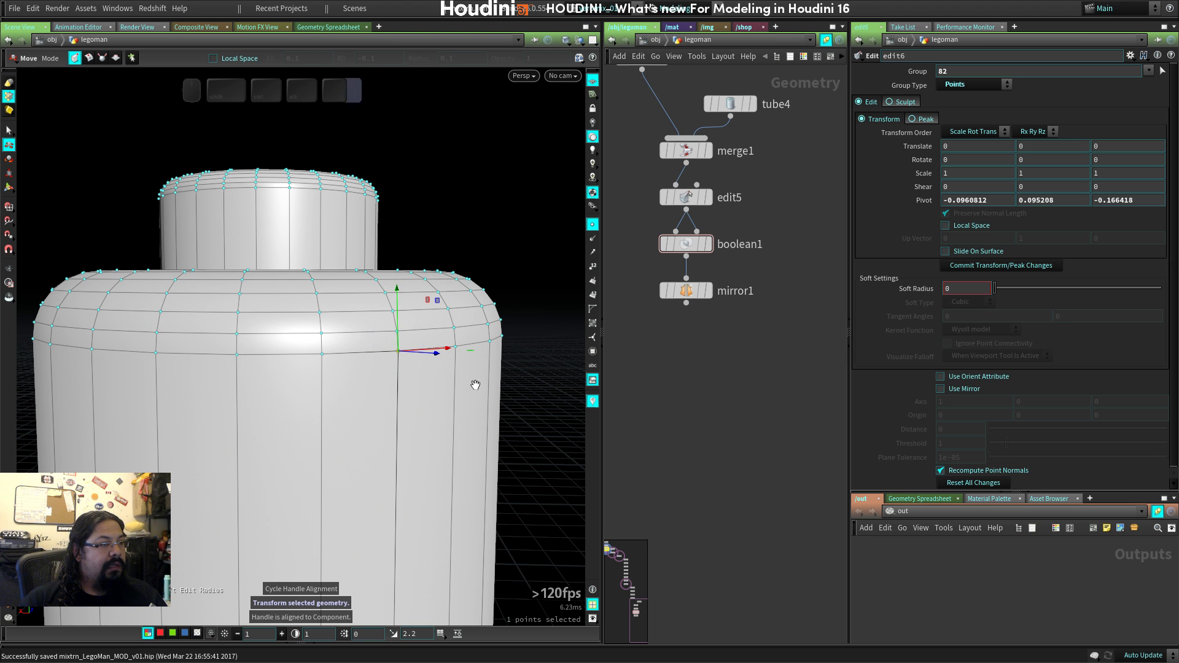
Enable Slide On Surface, slide the selected head point along the surface and undo the last slide.
left_click_drag(473, 381, 637, 379)
right_click_drag(393, 402, 434, 374)
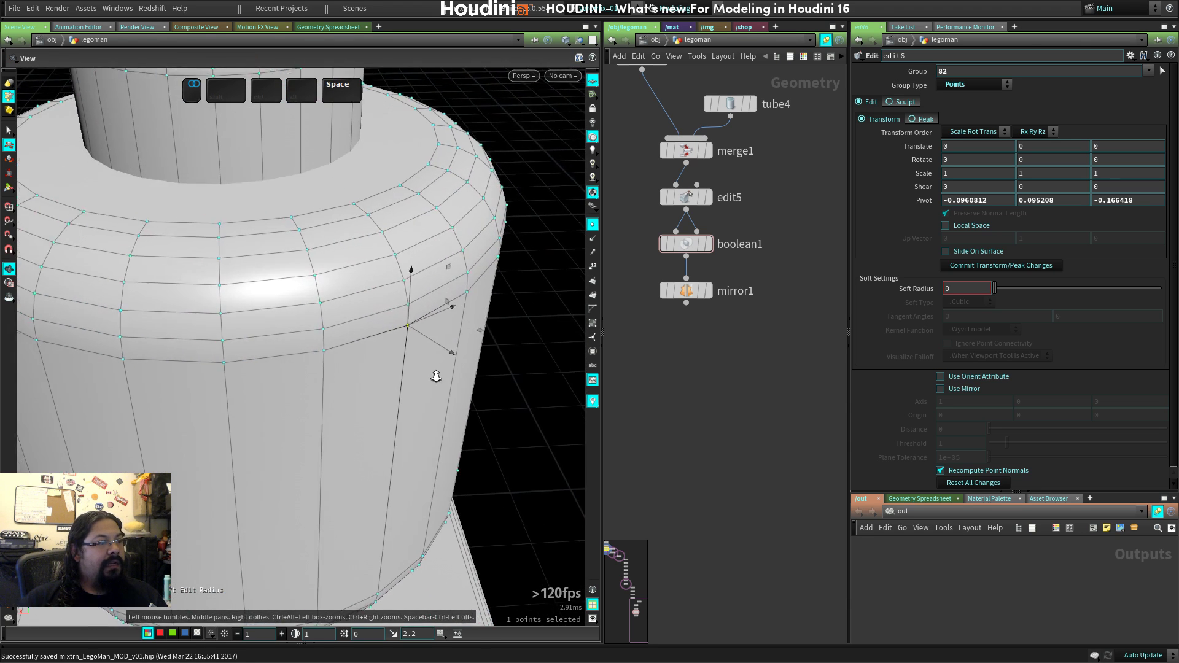
left_click_drag(435, 374, 375, 371)
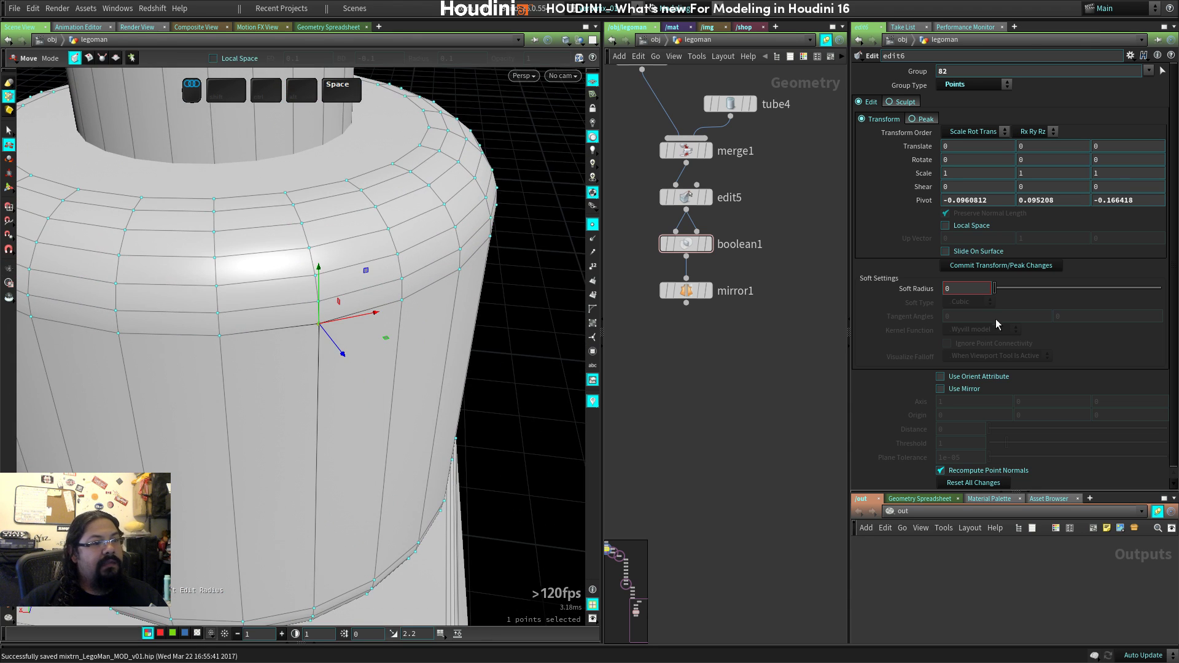
left_click(990, 250)
left_click_drag(318, 324, 505, 386)
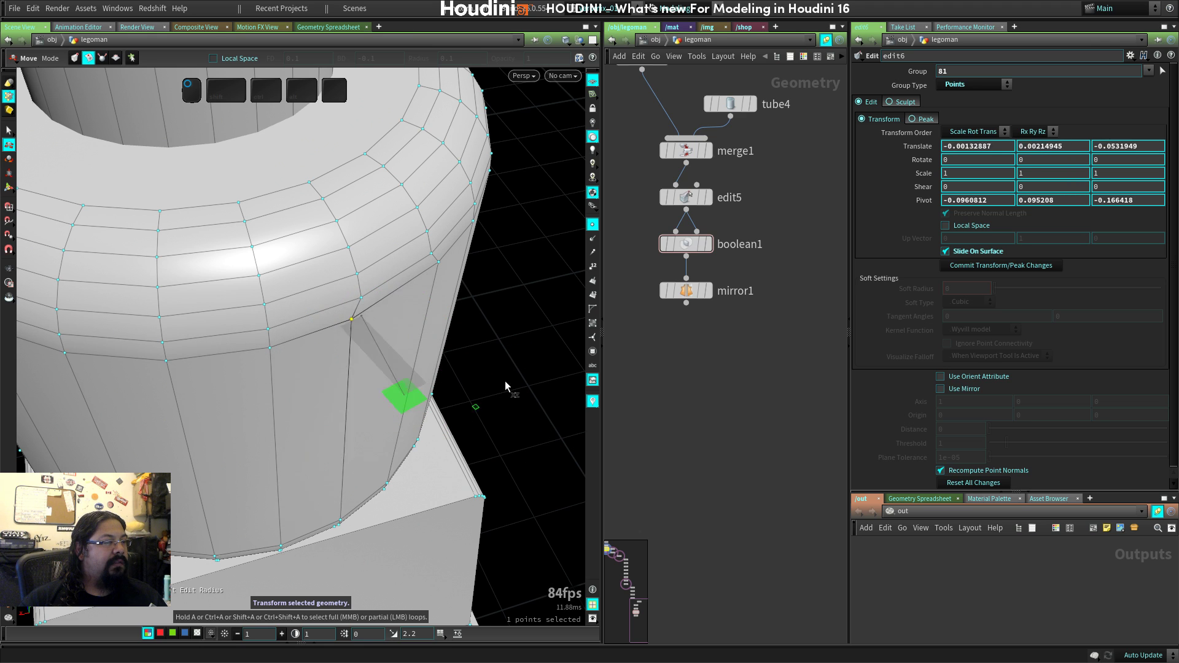
key("ctrl+z")
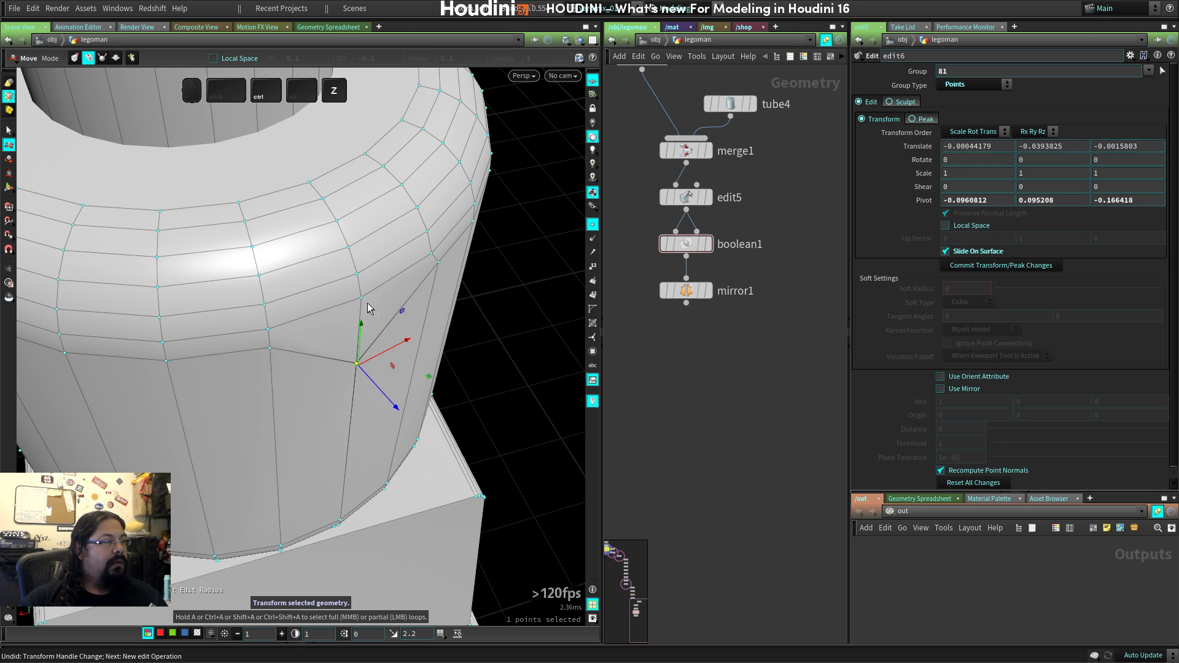
Try sliding another point of the head's rounded rim along the surface, undo each move, and turn Slide On Surface off.
left_click(349, 247)
left_click_drag(377, 247, 405, 178)
key("ctrl+z")
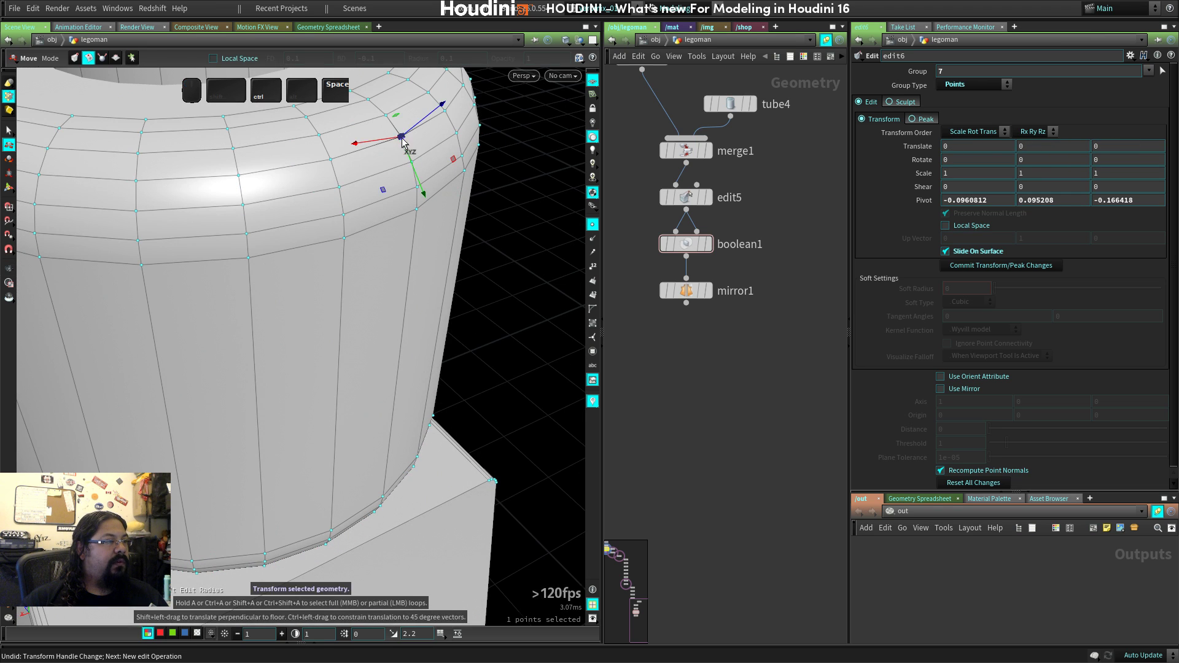
mouse_move(403, 136)
left_mouse_down()
mouse_move(369, 118)
mouse_move(427, 161)
mouse_move(418, 108)
mouse_move(403, 137)
mouse_move(422, 126)
left_mouse_up()
key("ctrl+z")
left_click_drag(426, 219, 369, 271)
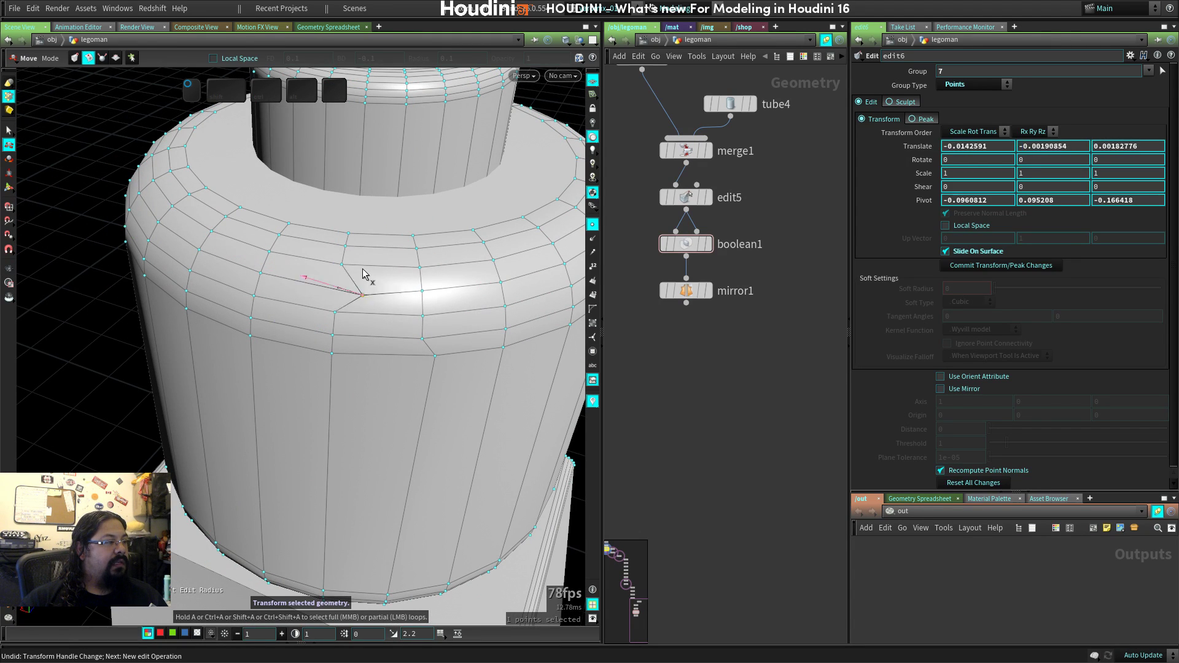
key("ctrl+z")
left_click(996, 257)
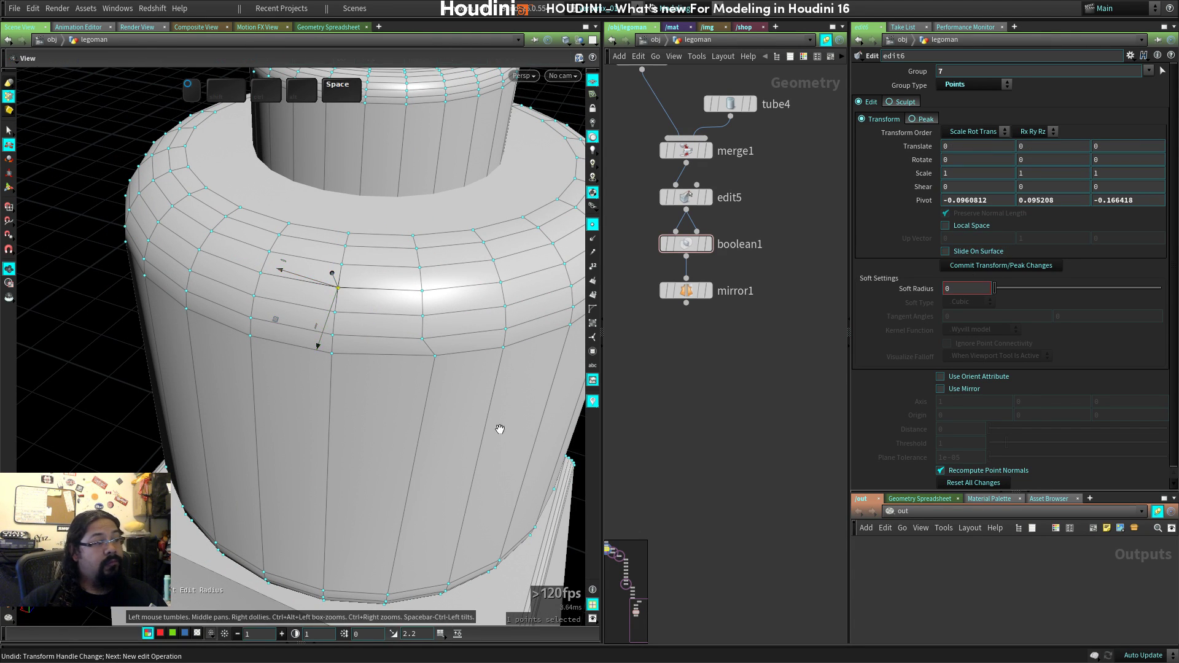
Try displaying the legs from mirror1 together with the head, and undo the display changes.
left_click_drag(500, 429, 448, 411)
left_click(707, 291)
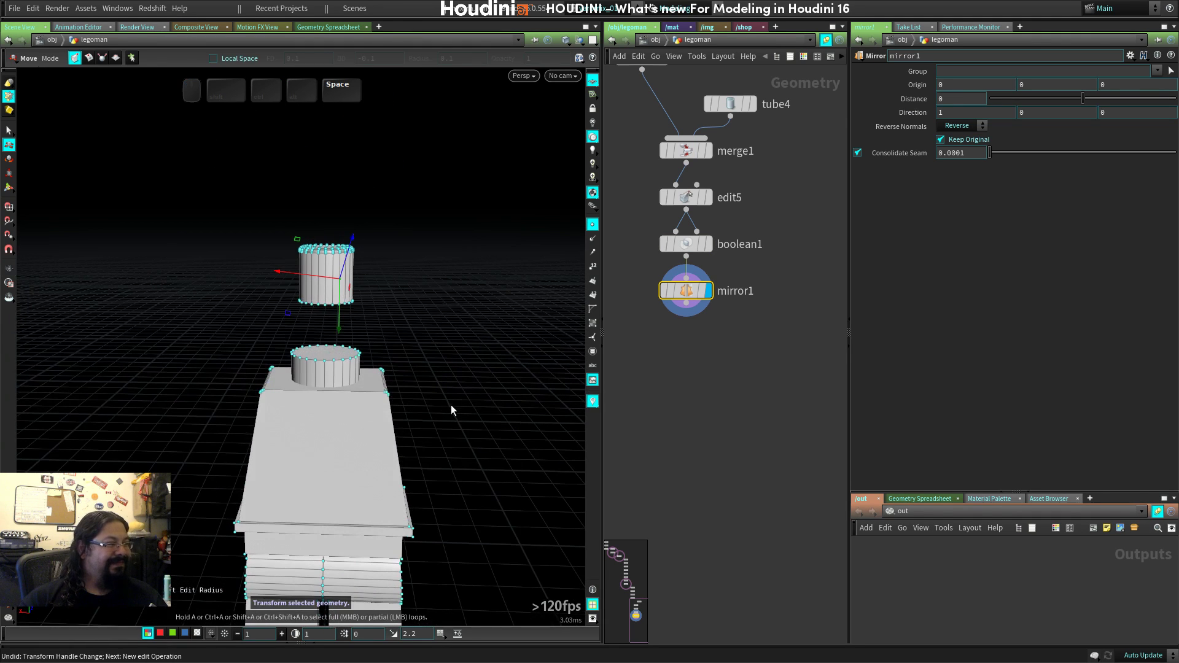
left_click(707, 244)
key("ctrl+z")
key("ctrl+z")
key("ctrl+z")
key("ctrl+z")
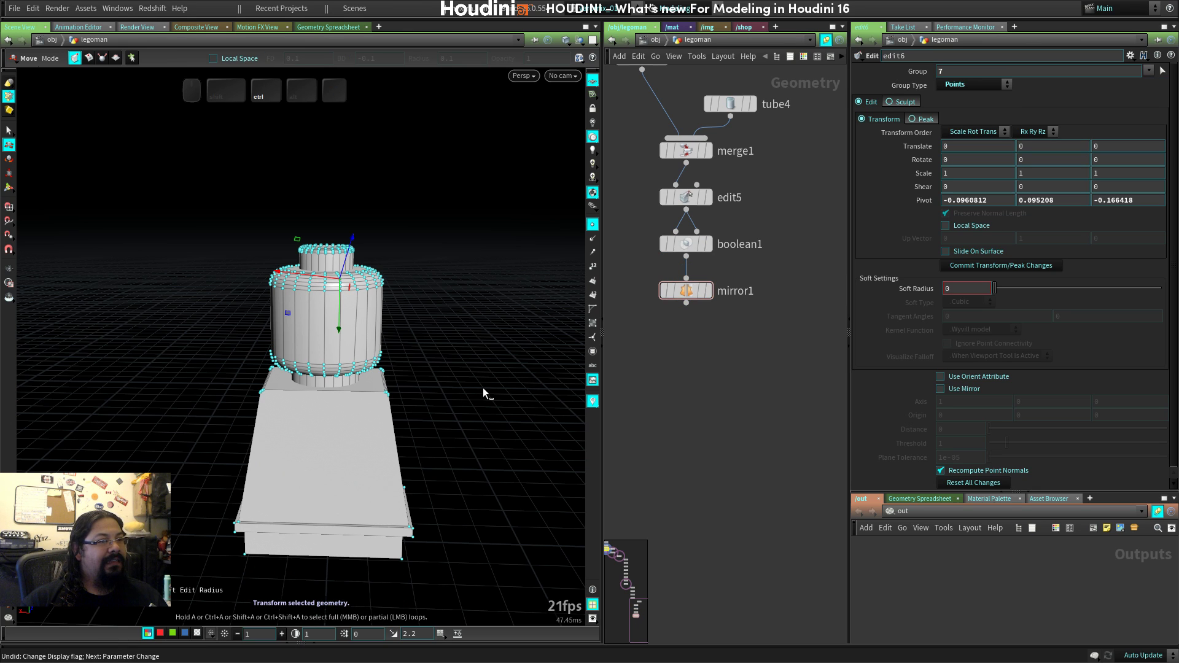
Find mirror1 in the node network and display it so the mirrored legs show with the figure.
scroll(736, 367, "down", 5)
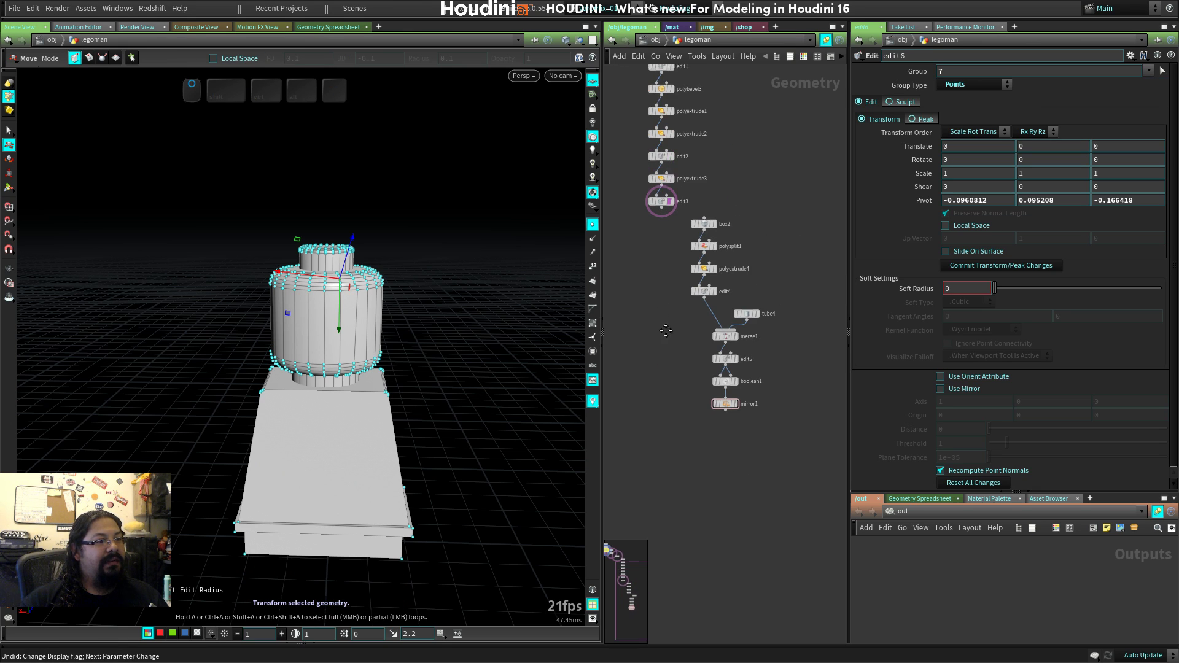
scroll(666, 330, "up", 3)
middle_click_drag(699, 450, 696, 317)
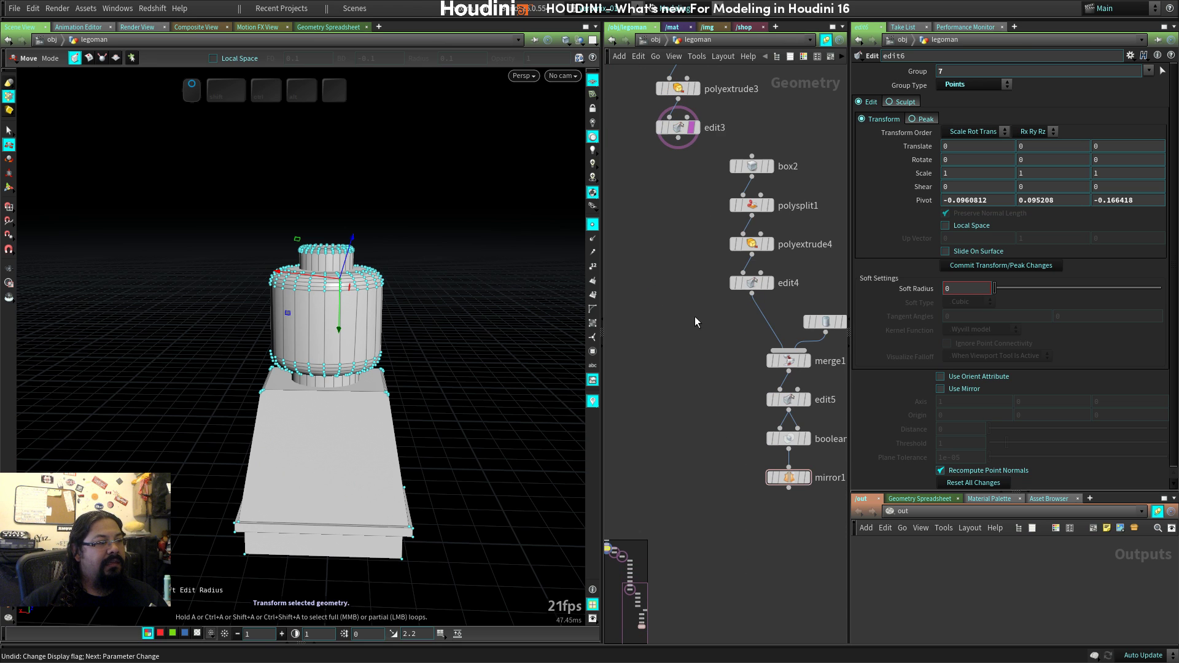
middle_click_drag(696, 431, 777, 425)
scroll(756, 391, "down", 3)
key("space")
left_click_drag(372, 503, 534, 432)
scroll(534, 431, "up", 1)
middle_click_drag(758, 451, 643, 419)
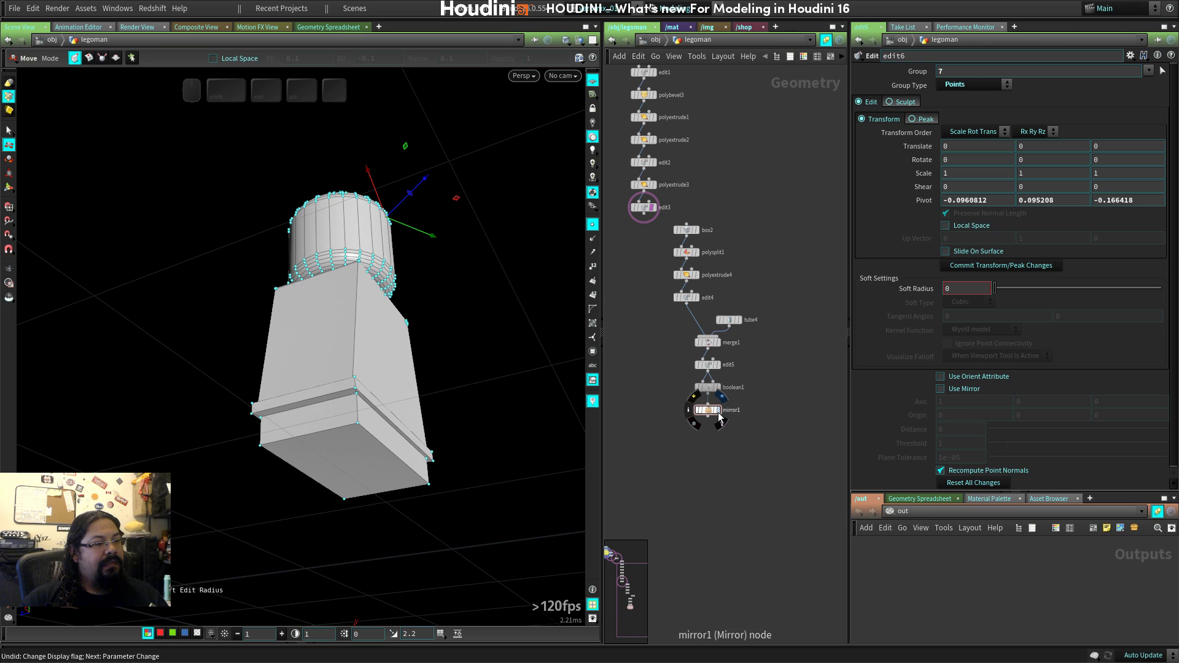
left_click(719, 410)
key("space")
left_click_drag(287, 424, 243, 491)
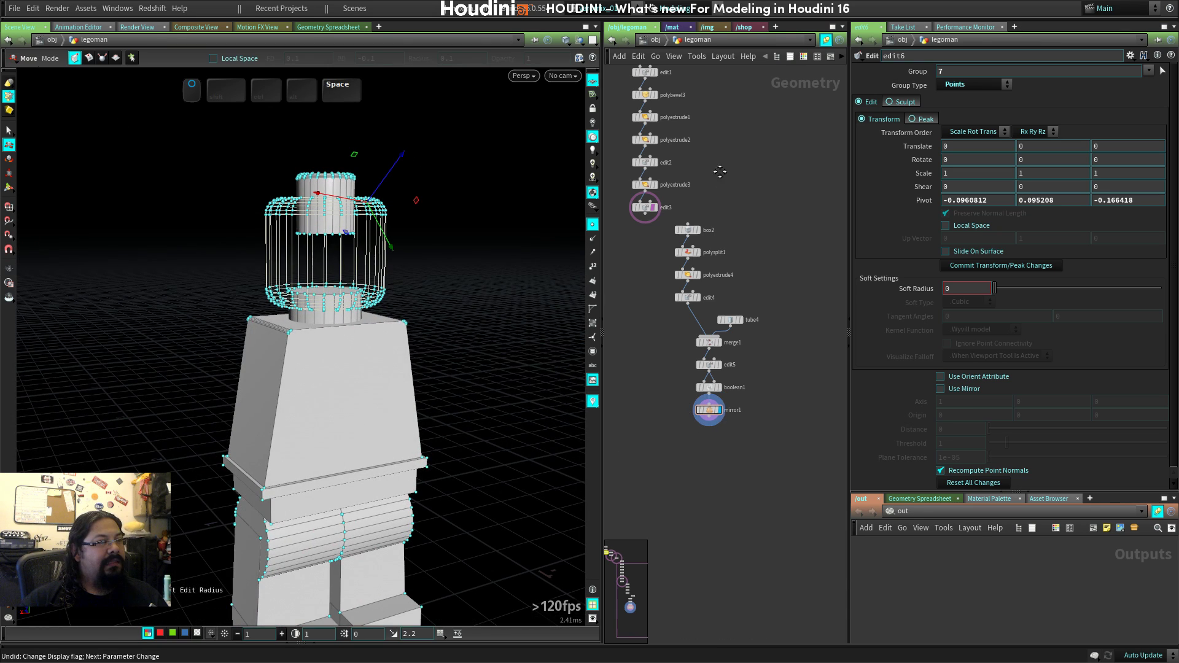
Make the head's edit6 node a selectable template while keeping the other parts' template flags.
middle_click_drag(718, 171, 740, 244)
middle_click_drag(756, 389, 745, 506)
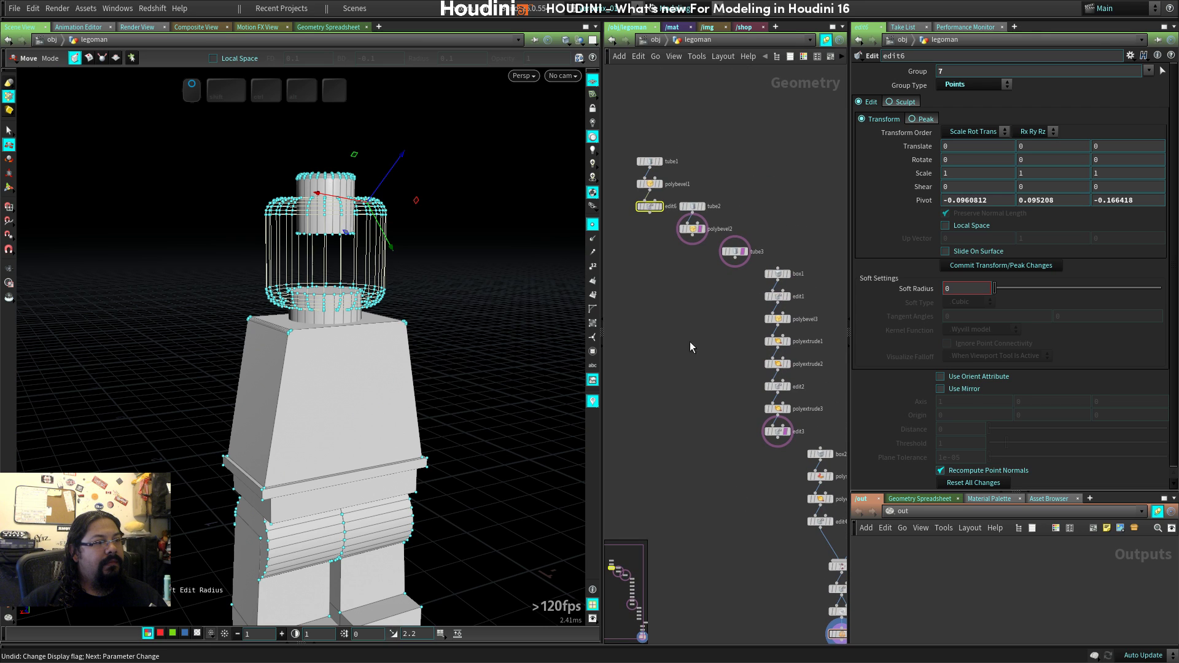
left_click(660, 209, "ctrl")
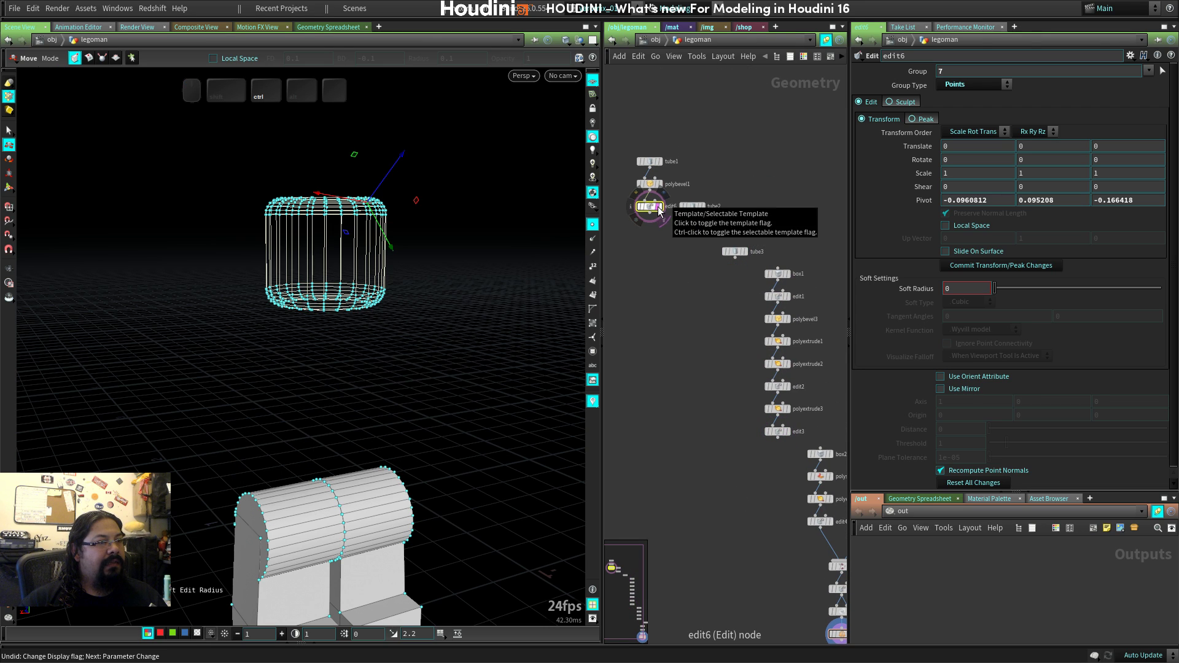
key("ctrl+z")
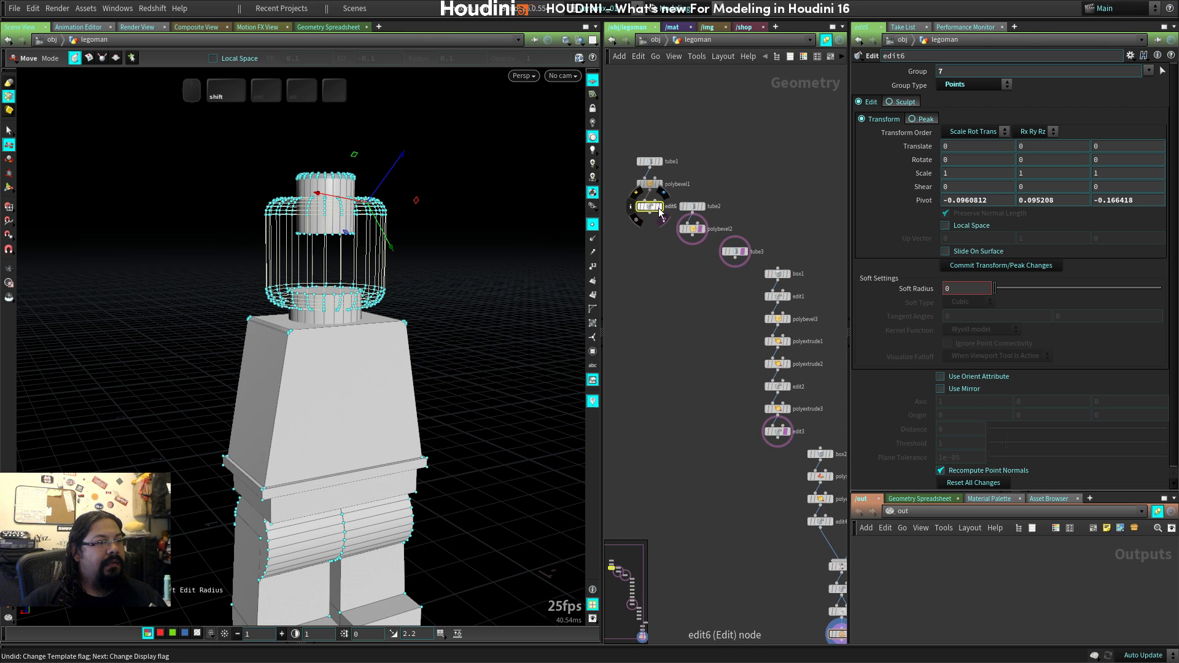
left_click(659, 208, "ctrl+shift")
middle_click_drag(352, 397, 328, 326)
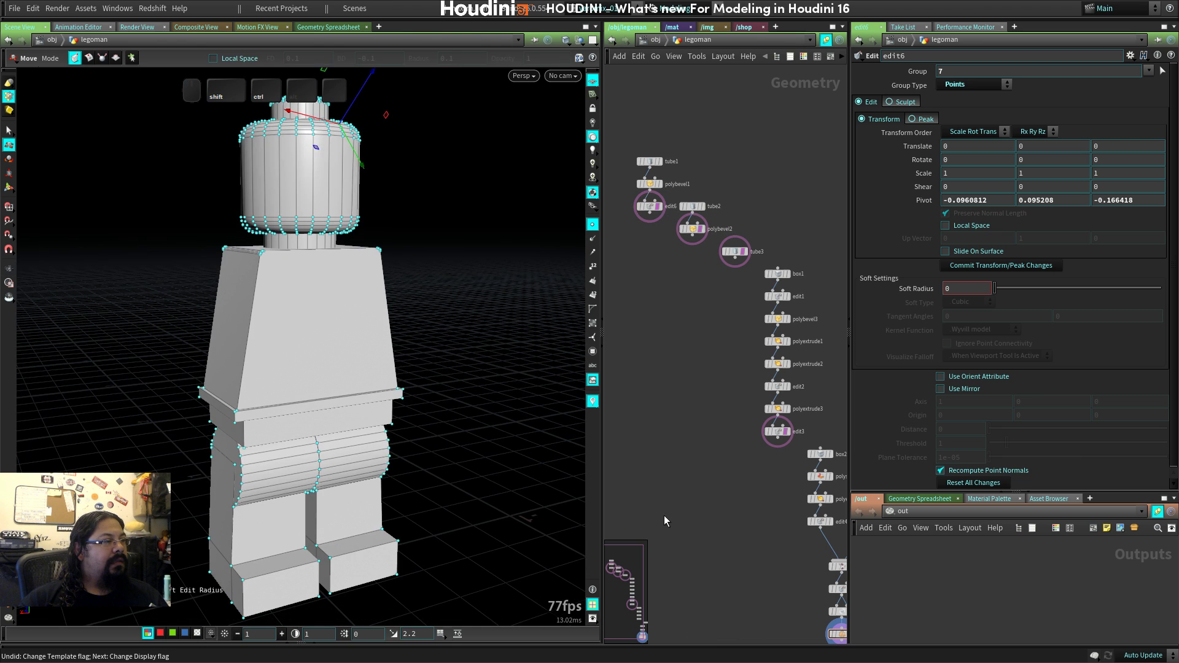
Select the points of the torso's lower band in edit3 and try collapsing them with an X scale of 0.
left_click_drag(513, 394, 482, 377)
middle_click_drag(481, 377, 442, 337)
left_click_drag(442, 337, 386, 415)
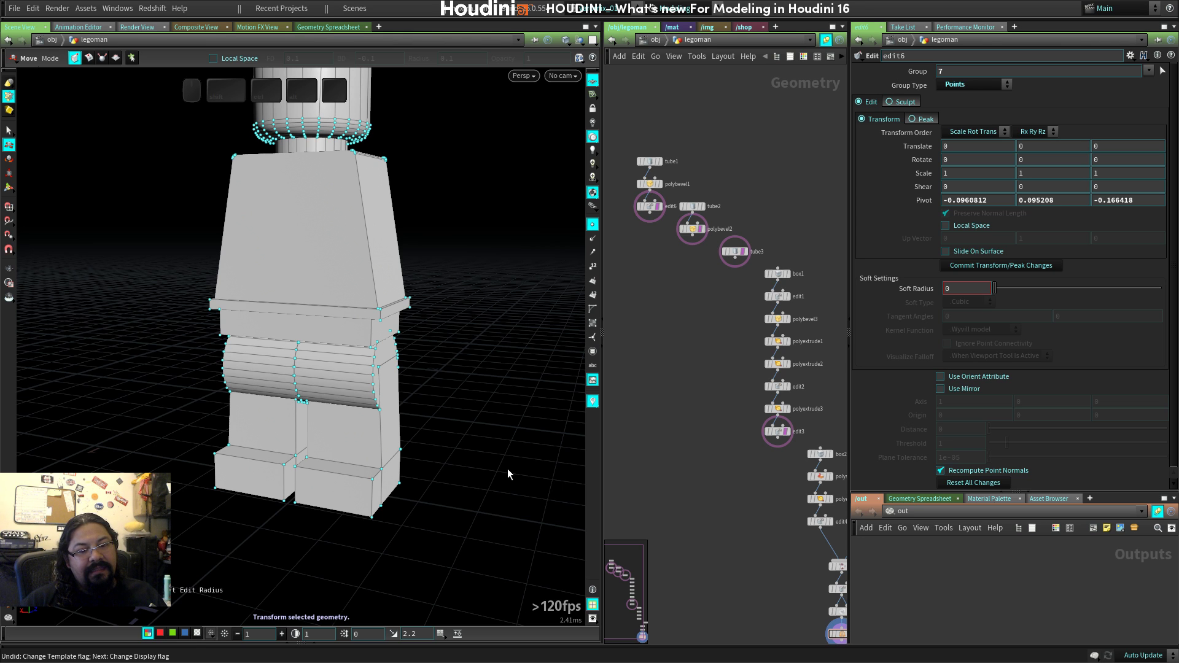
key("space")
left_click_drag(499, 459, 430, 393)
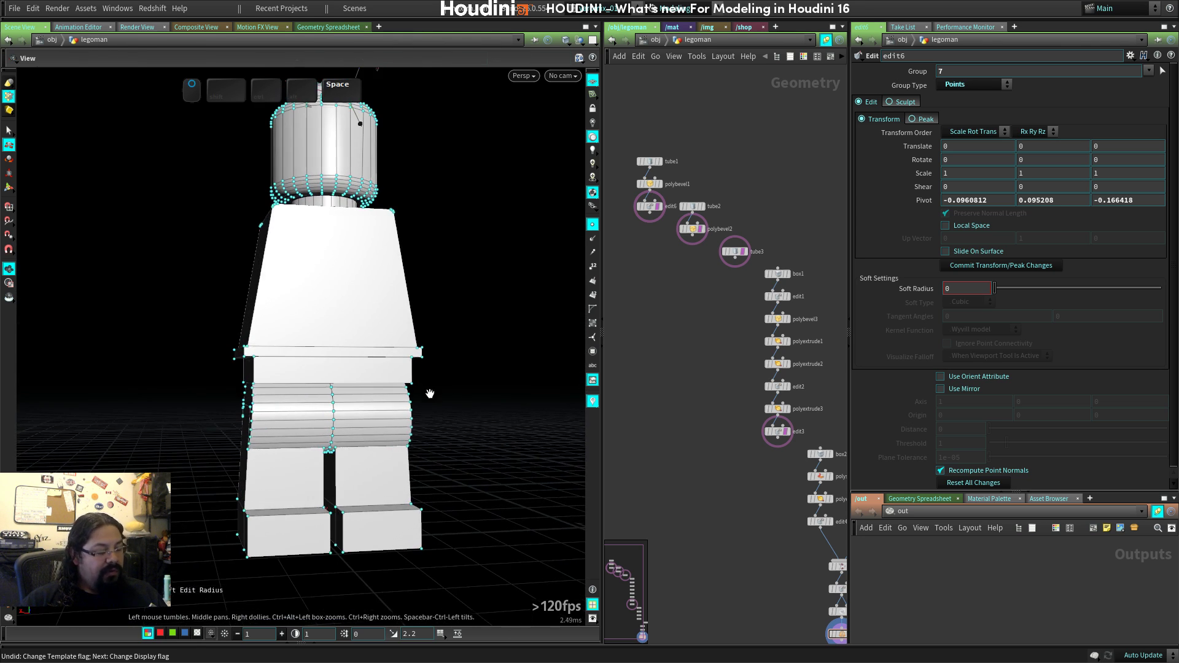
left_click_drag(494, 297, 191, 368)
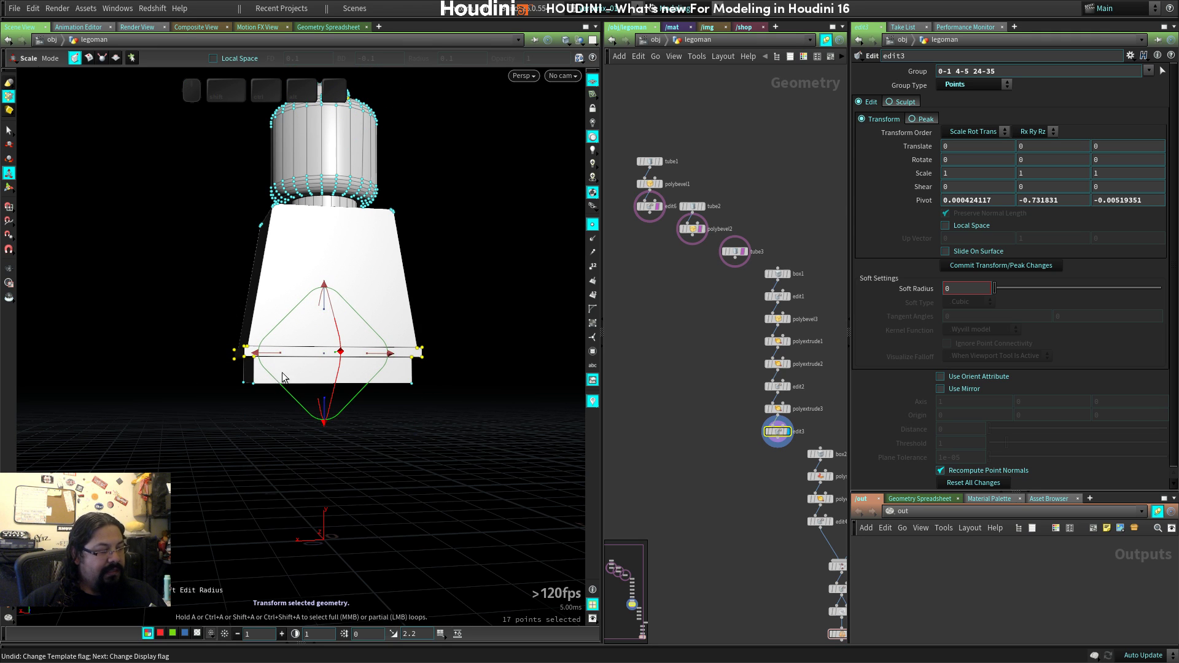
mouse_move(273, 356)
left_mouse_down()
mouse_move(357, 354)
mouse_move(261, 353)
left_mouse_up()
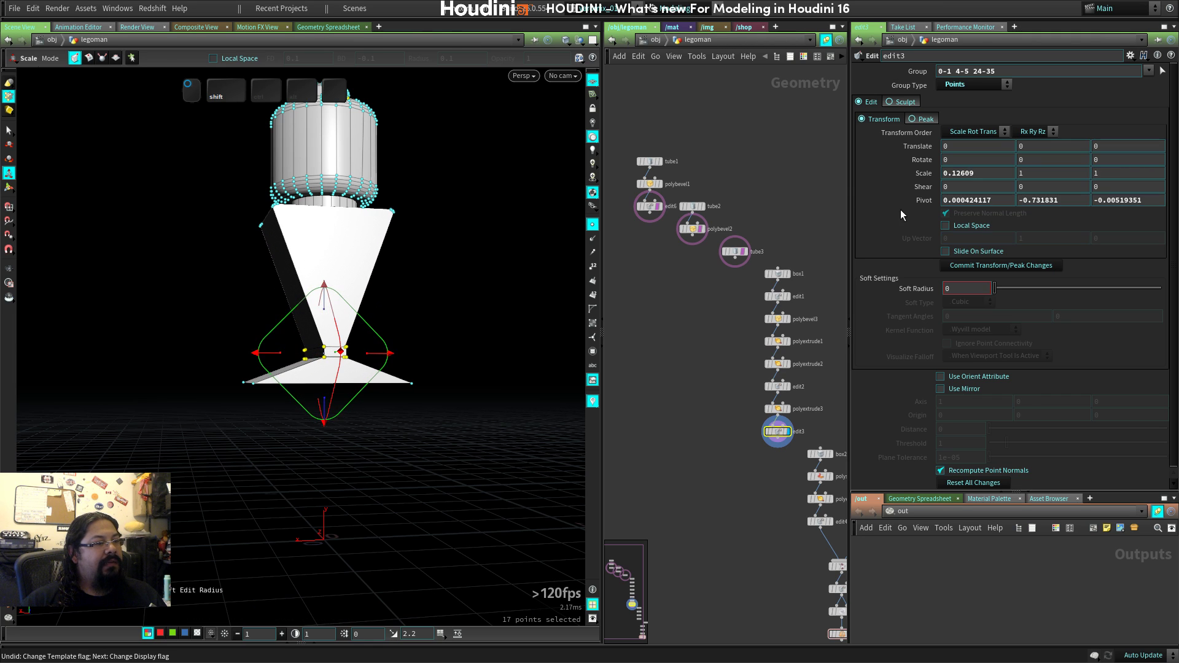
double_click(985, 174)
type("0")
key("Return")
Inspect the collapsed torso band up close and undo both scale changes.
left_click_drag(406, 369, 337, 423)
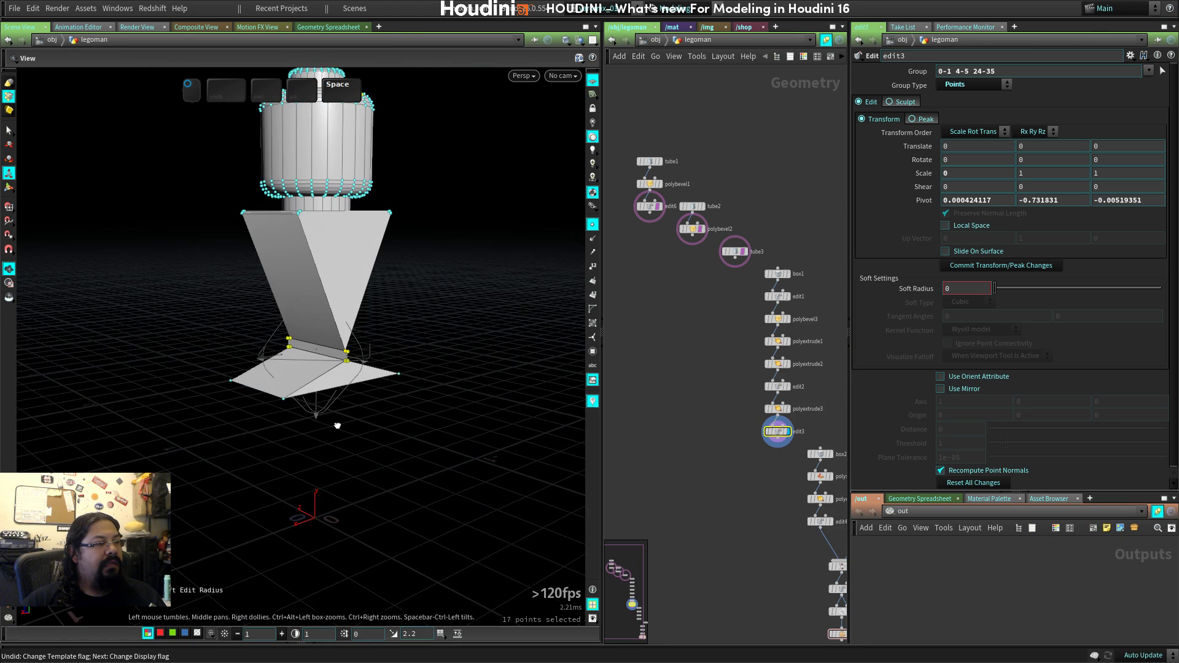
right_click_drag(337, 424, 473, 400)
left_click_drag(473, 400, 418, 400)
key("ctrl+z")
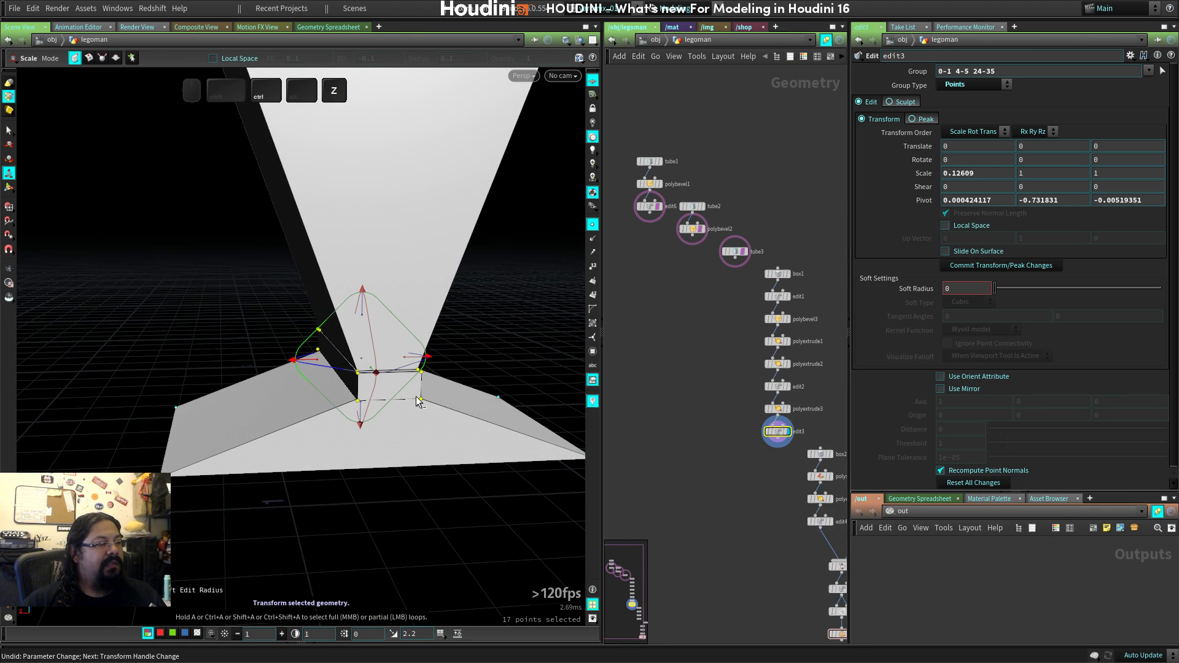
key("ctrl+z")
right_click_drag(394, 410, 299, 435)
middle_click_drag(425, 420, 311, 442)
left_click_drag(311, 442, 328, 439)
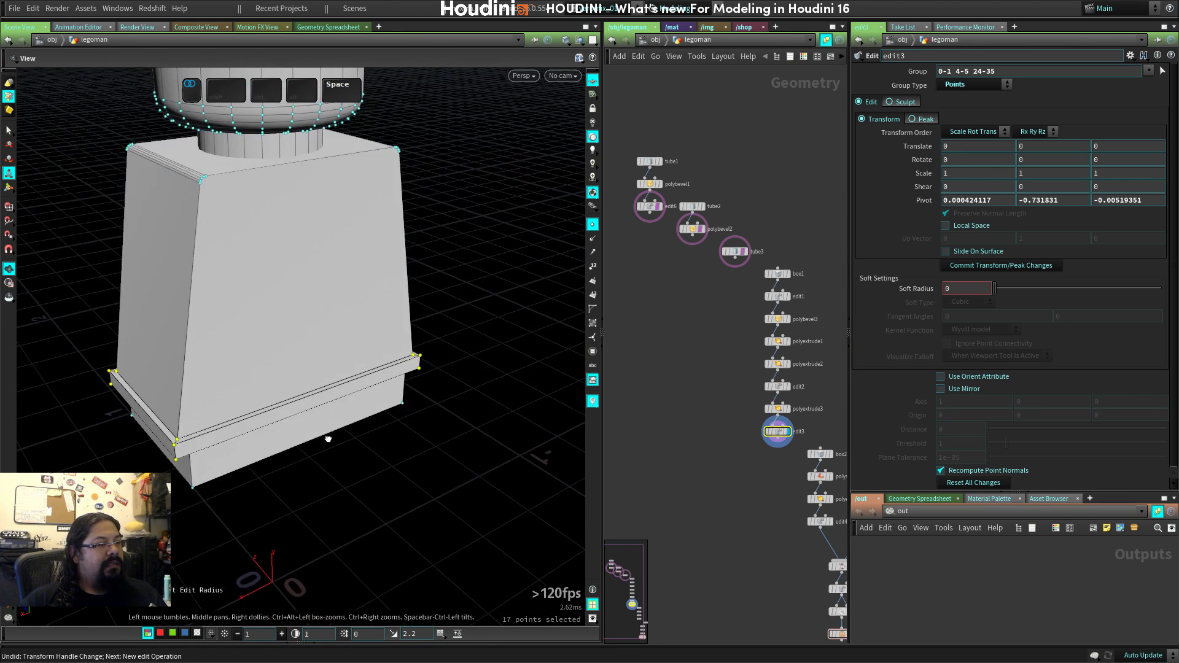
Try rescaling the torso band's points again with the X scale at 0, and undo the changes.
left_click_drag(224, 389, 885, 232)
key("ctrl+z")
left_click_drag(927, 176, 835, 180)
type("0")
key("Return")
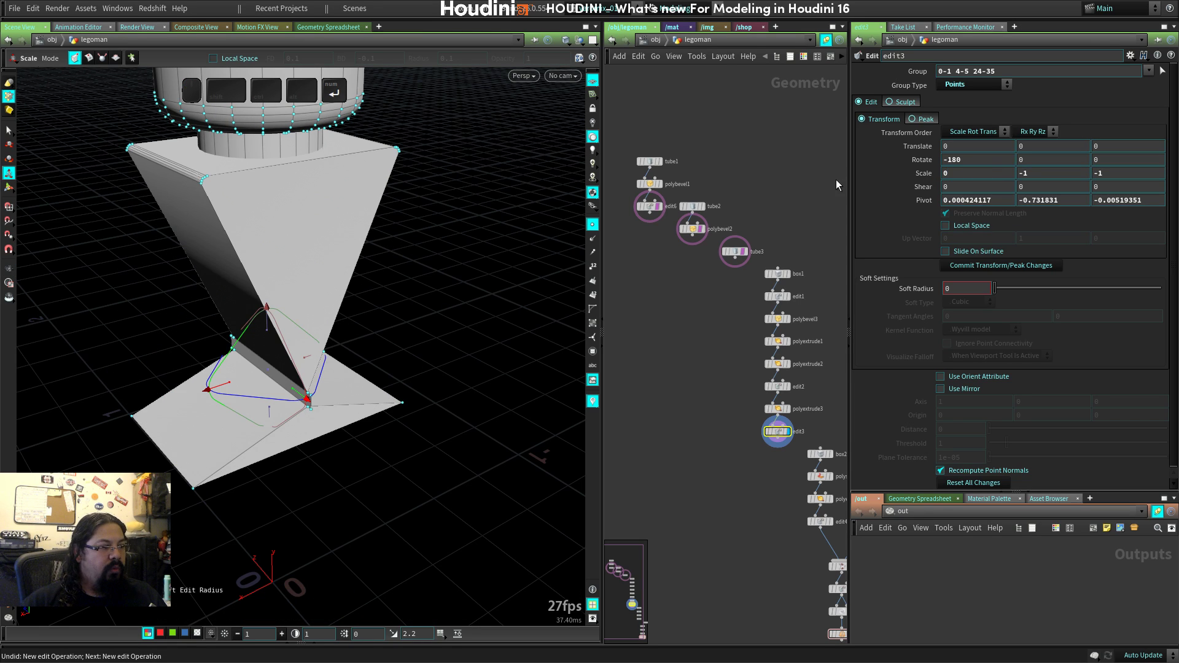
left_click_drag(490, 477, 363, 400)
right_click_drag(362, 400, 342, 403)
key("ctrl+z")
key("ctrl+z")
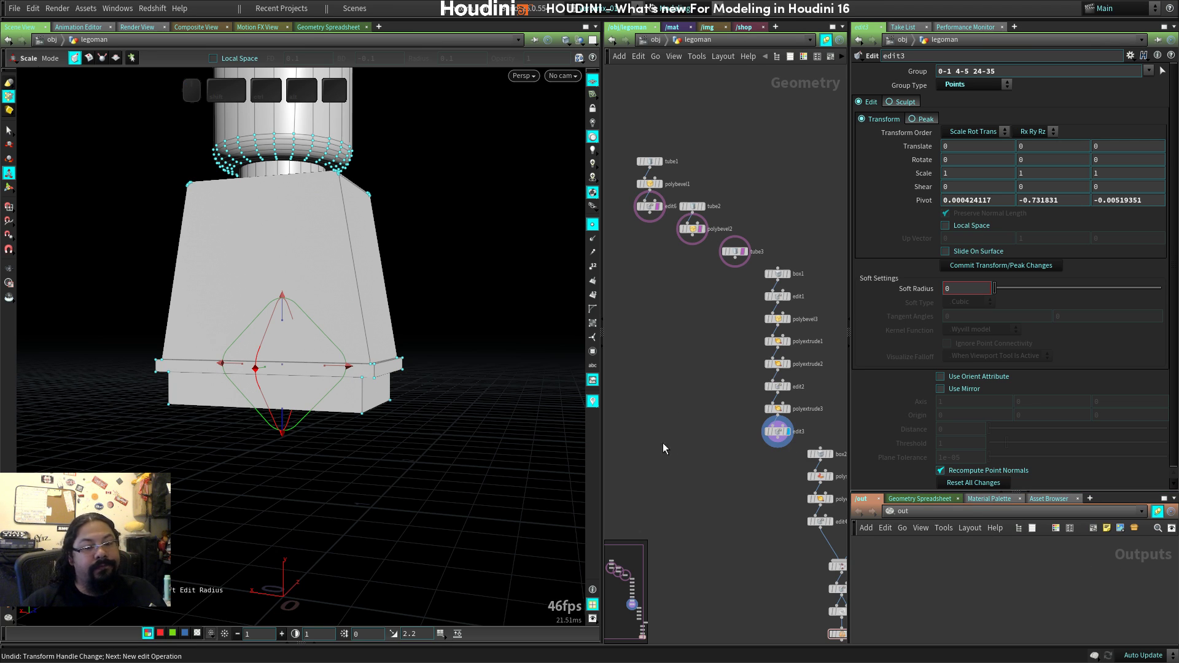
Add a Merge node in the empty area beside the figure's node chains.
left_click_drag(307, 369, 393, 405)
scroll(393, 405, "down", 2)
middle_click_drag(761, 534, 735, 435)
scroll(735, 435, "down", 2)
middle_click_drag(685, 377, 718, 397)
key("Tab")
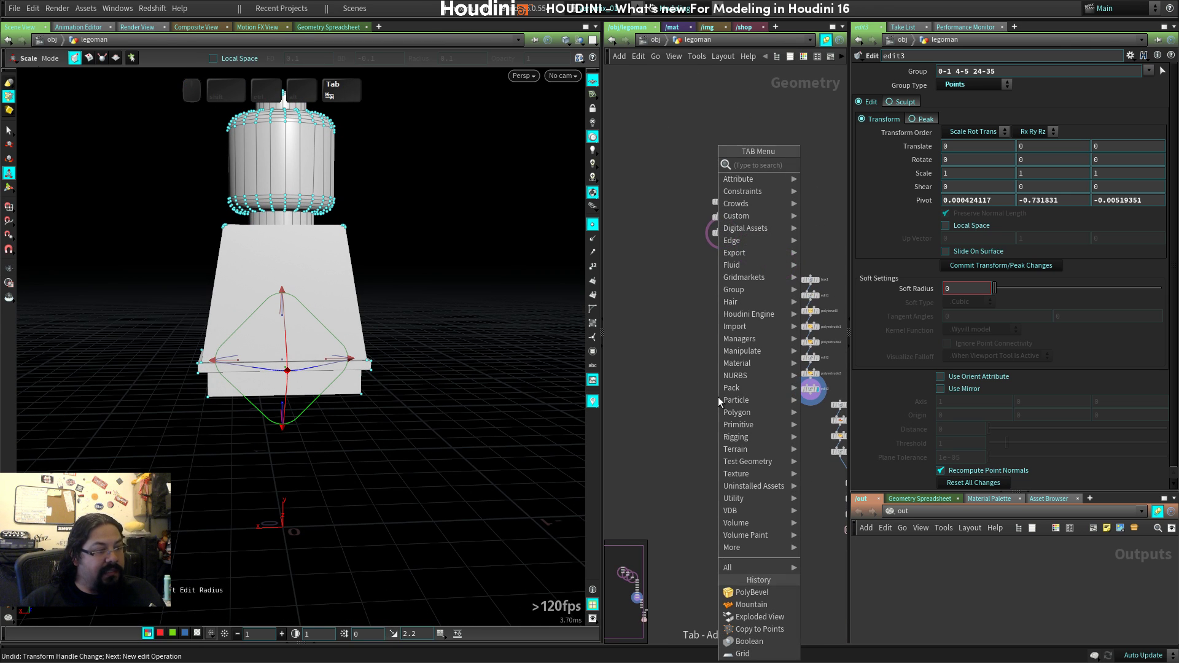
type("mer")
key("Return")
left_click(672, 408)
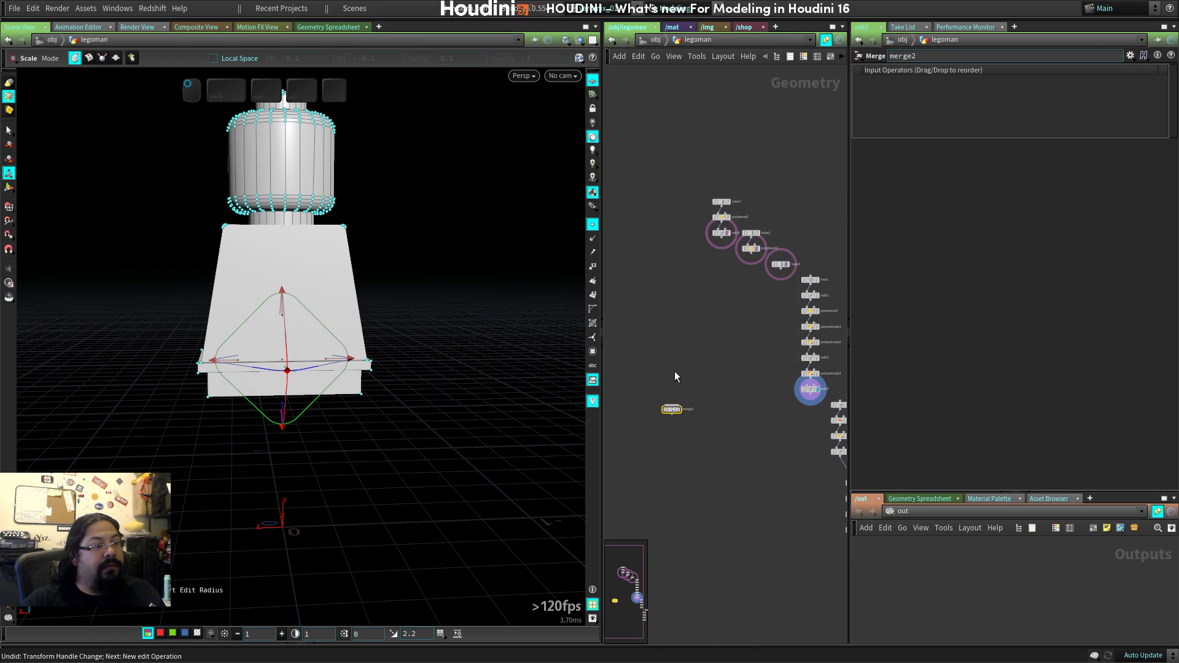
Connect edit6, polybevel2, tube3 and edit3 to the new Merge node.
scroll(717, 255, "up", 3)
left_click_drag(745, 234, 658, 519)
left_click_drag(796, 255, 662, 519)
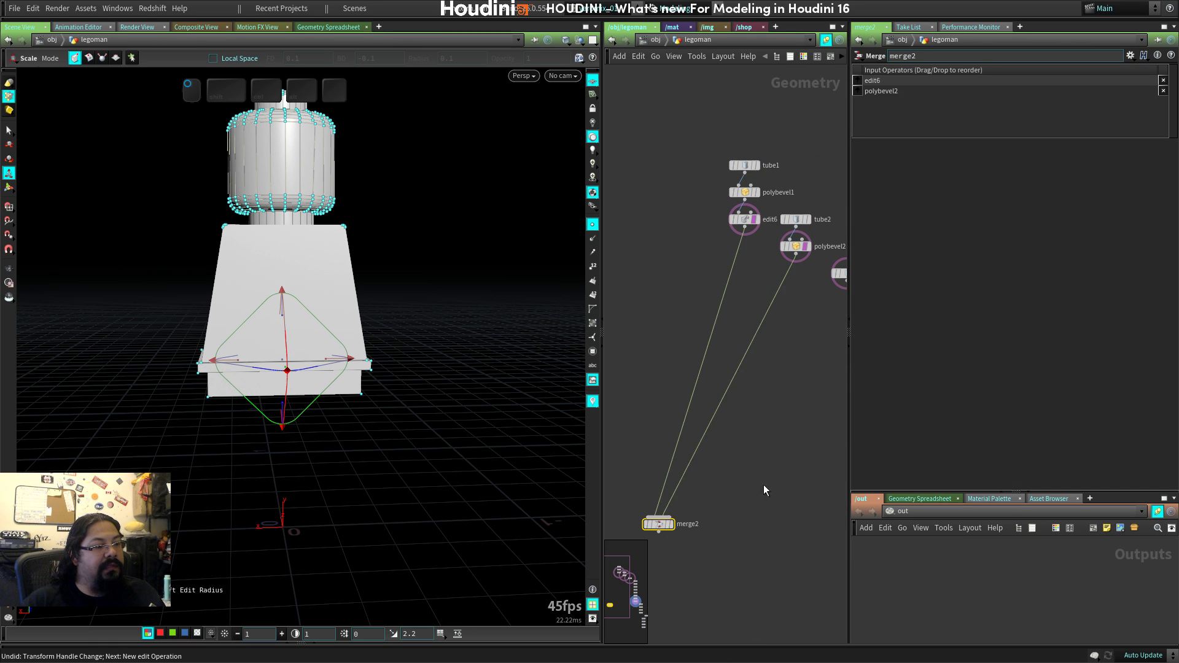
middle_click_drag(764, 491, 720, 431)
left_click_drag(803, 213, 616, 462)
middle_click_drag(713, 521, 690, 465)
left_click_drag(704, 402, 666, 473)
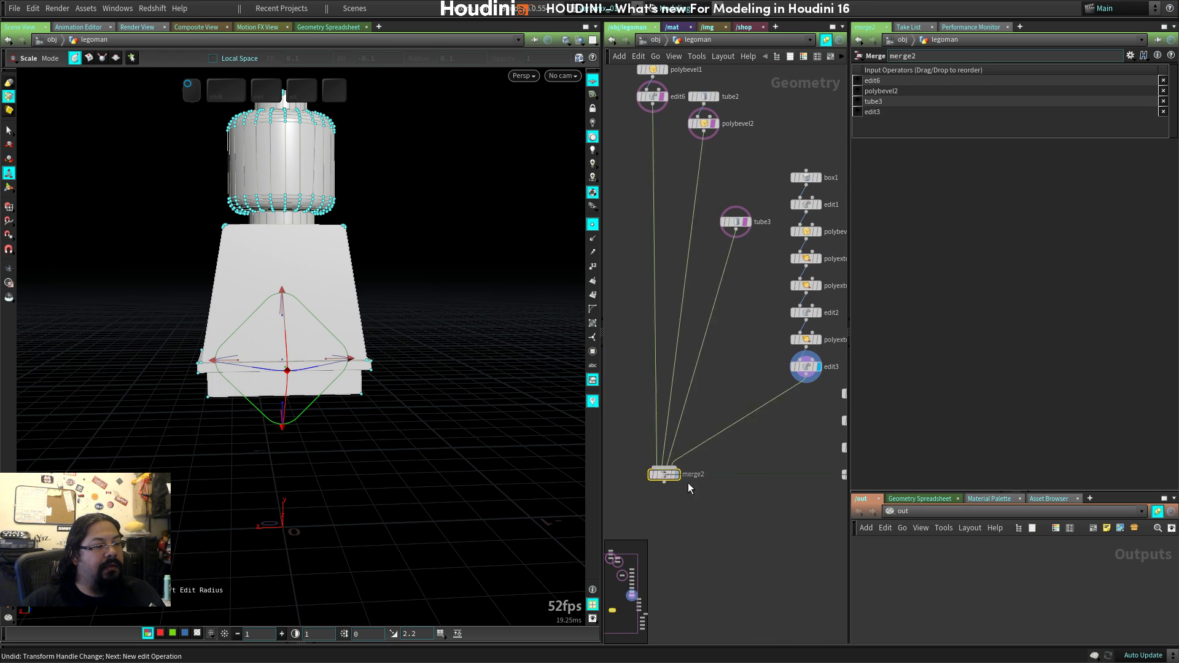
Connect the mirrored legs from mirror1 to merge2 and display the merged figure in place of the separate parts.
middle_click_drag(842, 485, 792, 345)
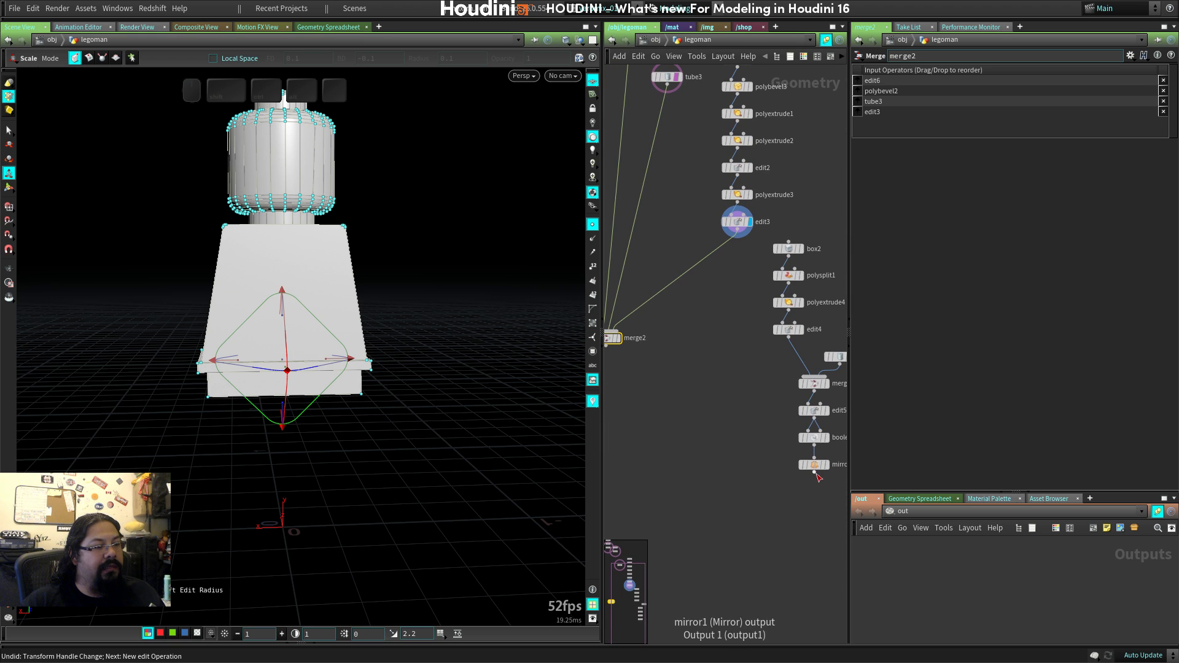
mouse_move(813, 473)
left_mouse_down()
mouse_move(619, 339)
mouse_move(691, 501)
left_mouse_up()
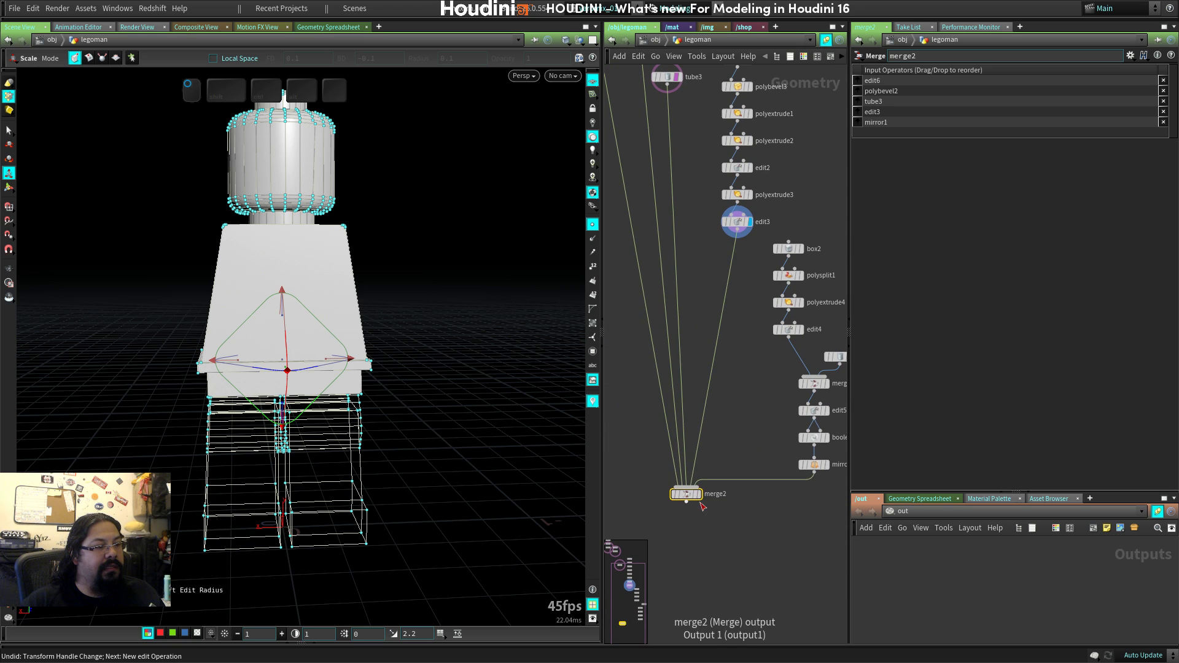
left_click(696, 494)
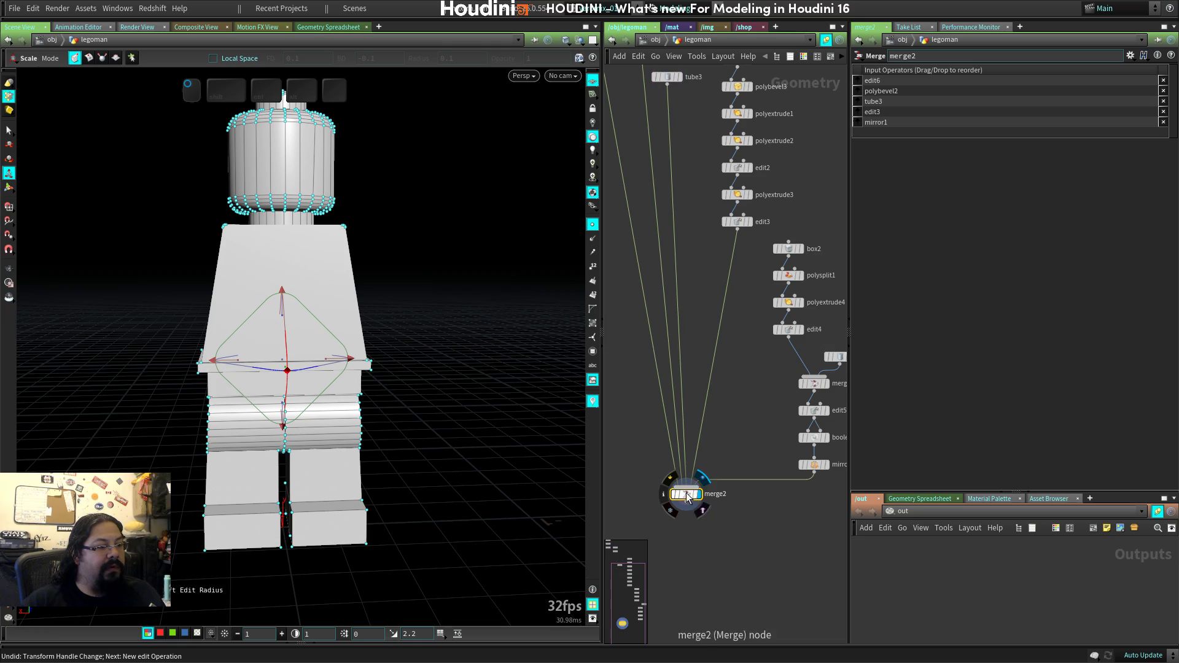
Examine the merged figure in the front view against the blueprint, including the arm outlines beside the torso.
left_click_drag(285, 434, 273, 301)
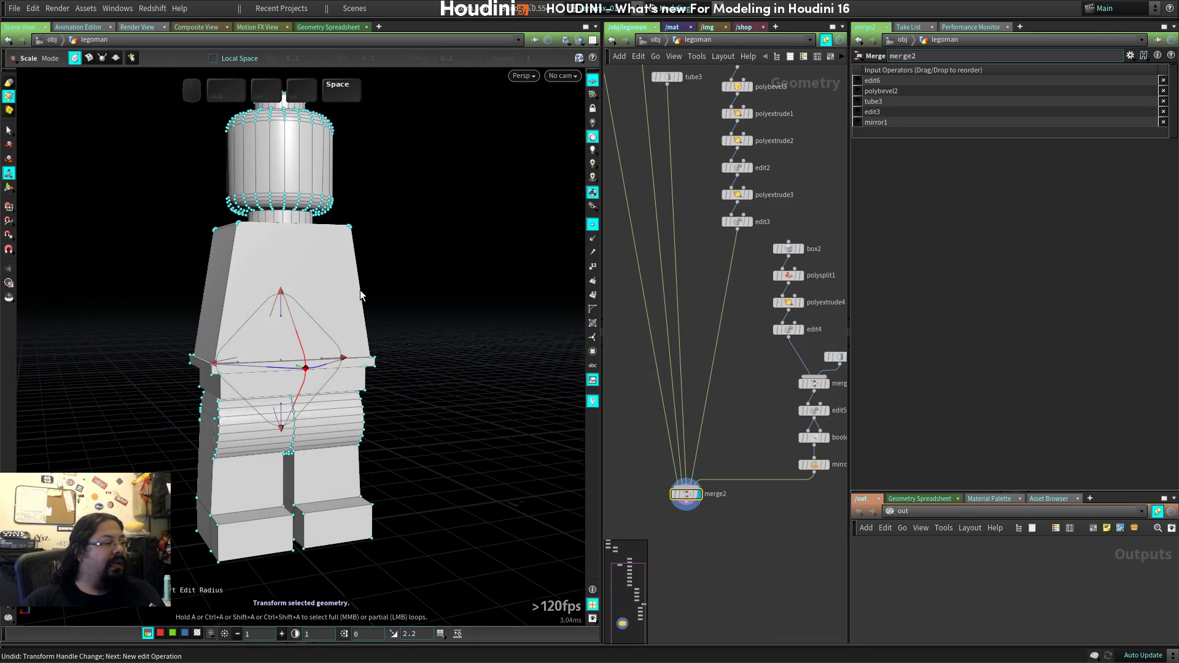
key("space+2")
key("space+3")
scroll(473, 302, "down", 6)
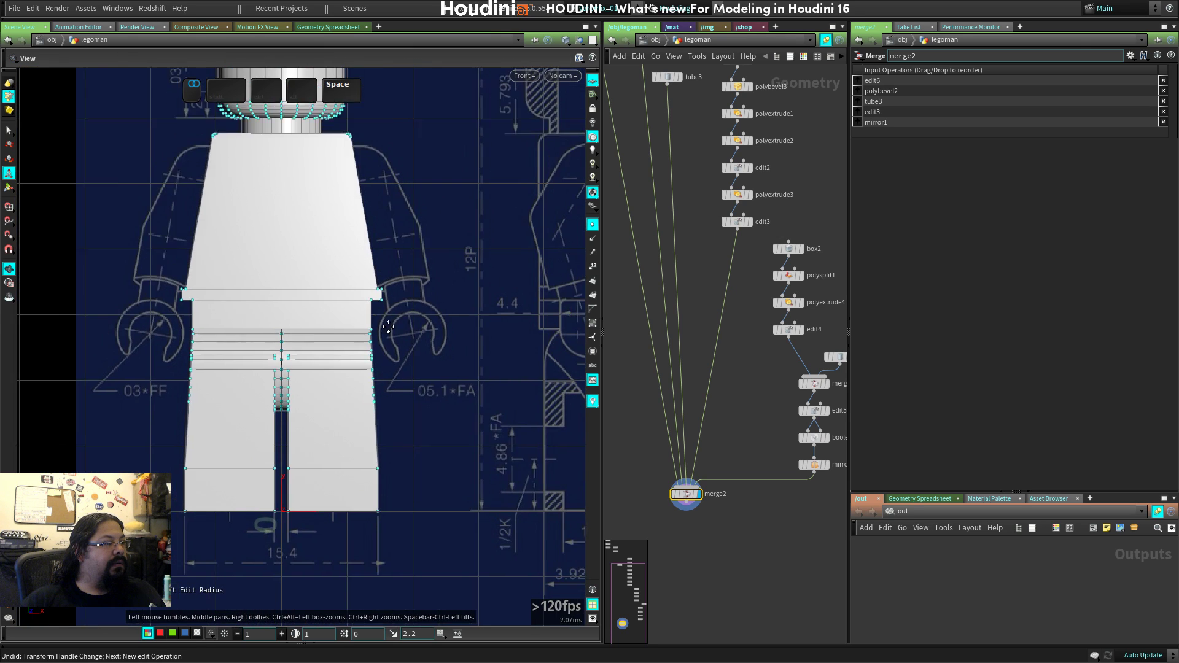
middle_click_drag(464, 467, 271, 386)
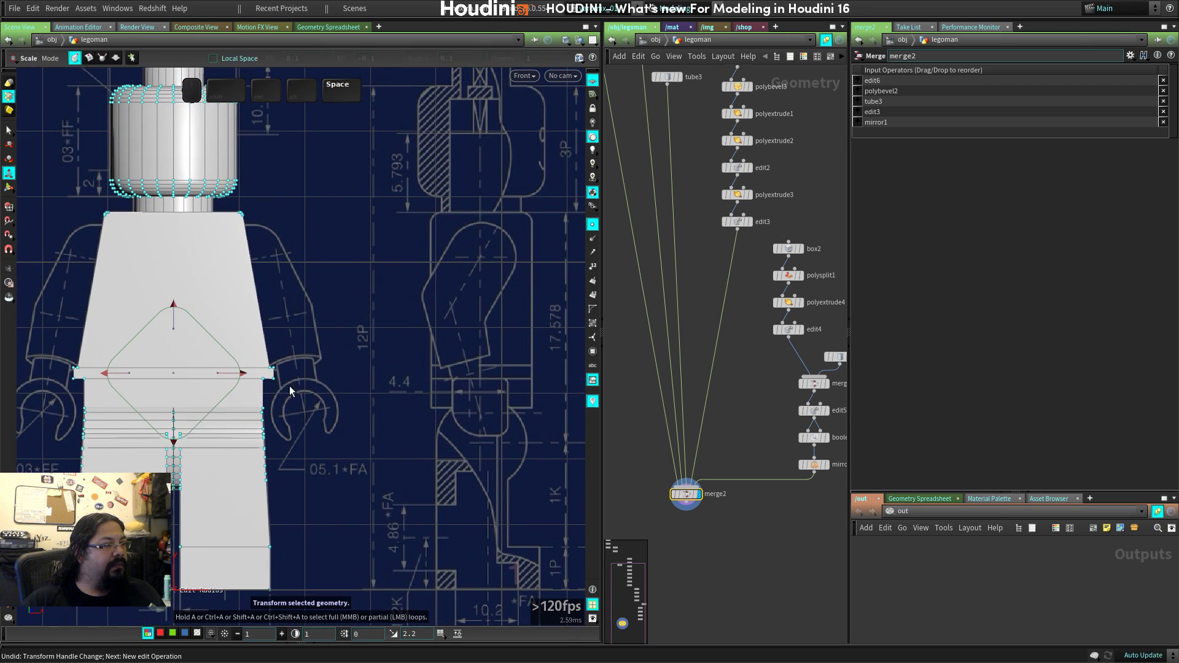
middle_click_drag(329, 315, 461, 355)
key("space")
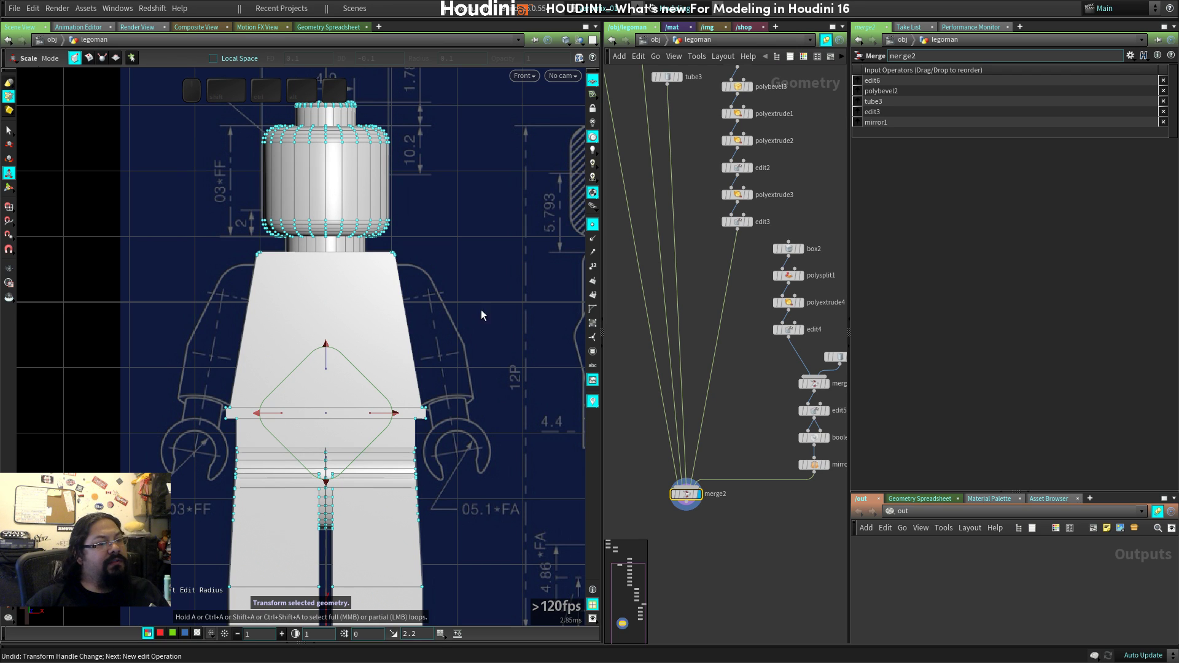
middle_click_drag(727, 540, 697, 360)
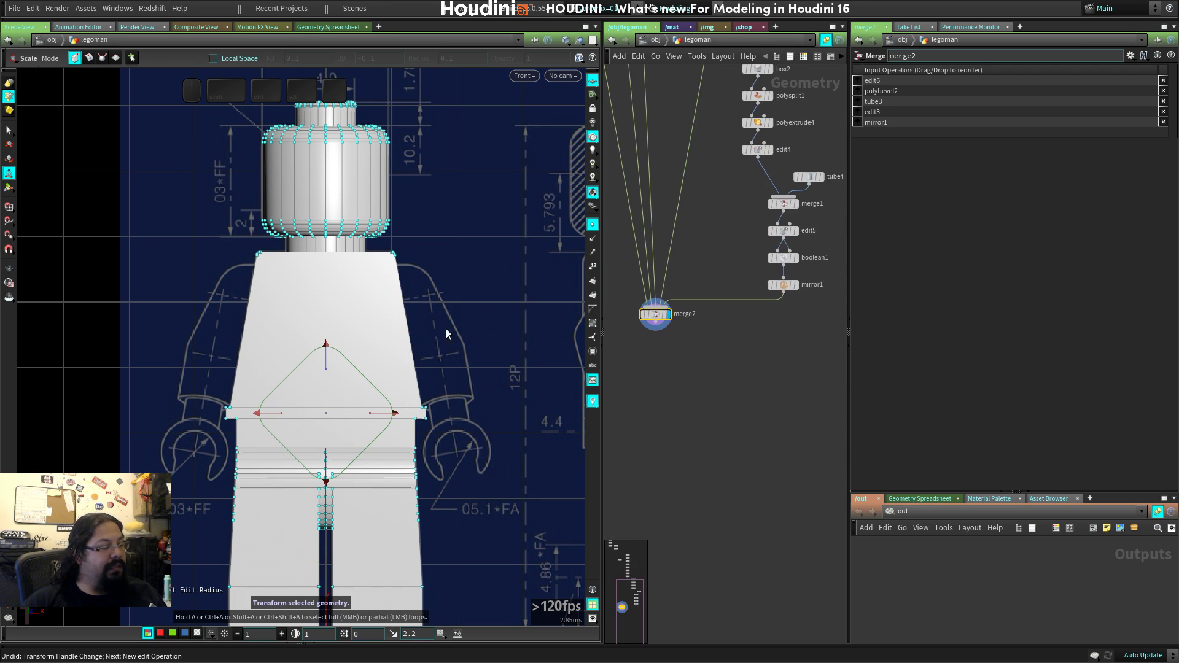
Draw a four-point NURBS curve in front-view wireframe from inside the torso's shoulder down the blueprint arm's centerline to the wrist.
key("c")
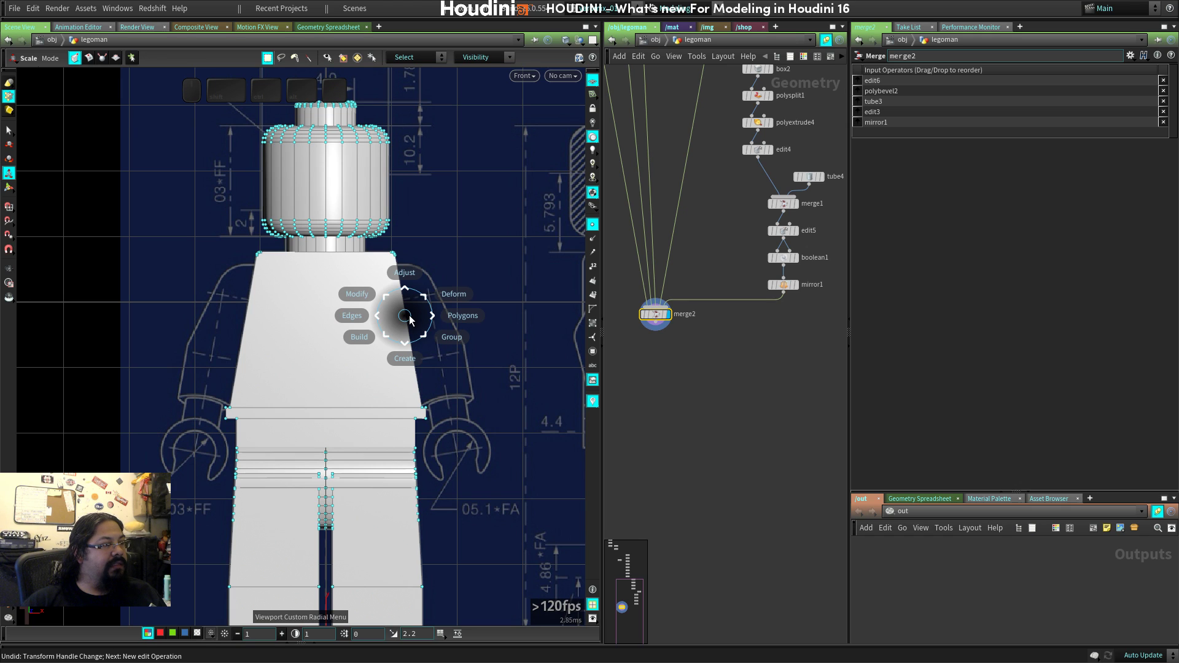
left_click(406, 359)
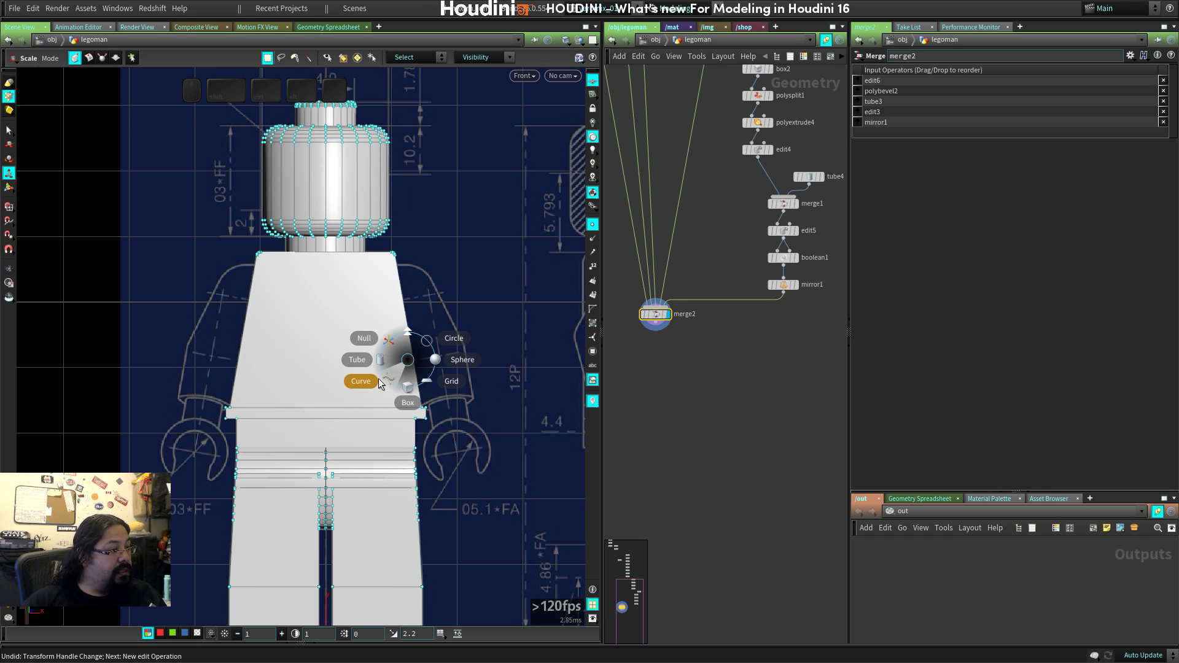
left_click(386, 372)
scroll(381, 380, "up", 5)
key("w")
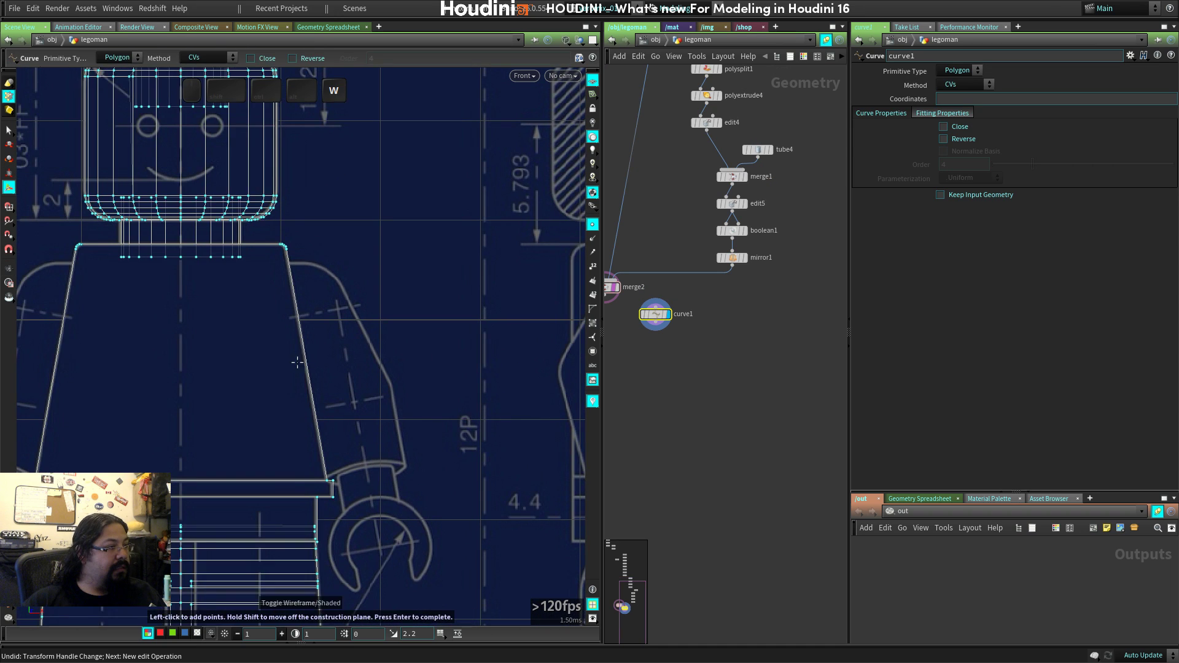
scroll(306, 344, "up", 3)
left_click(265, 285)
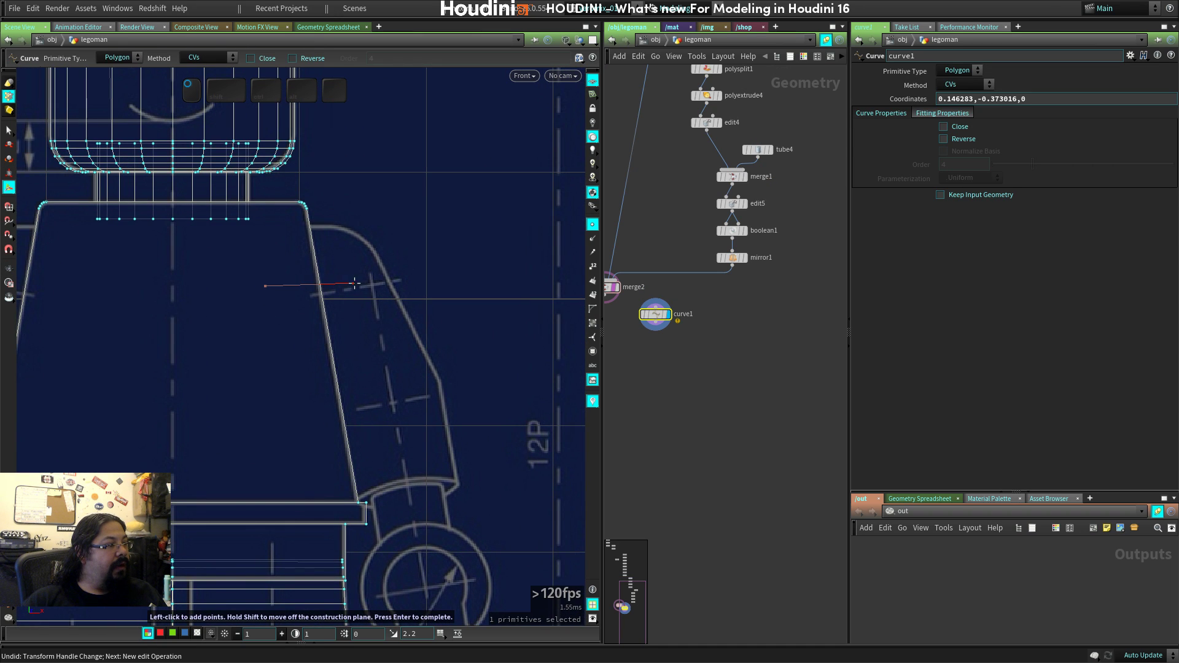
left_click(117, 57)
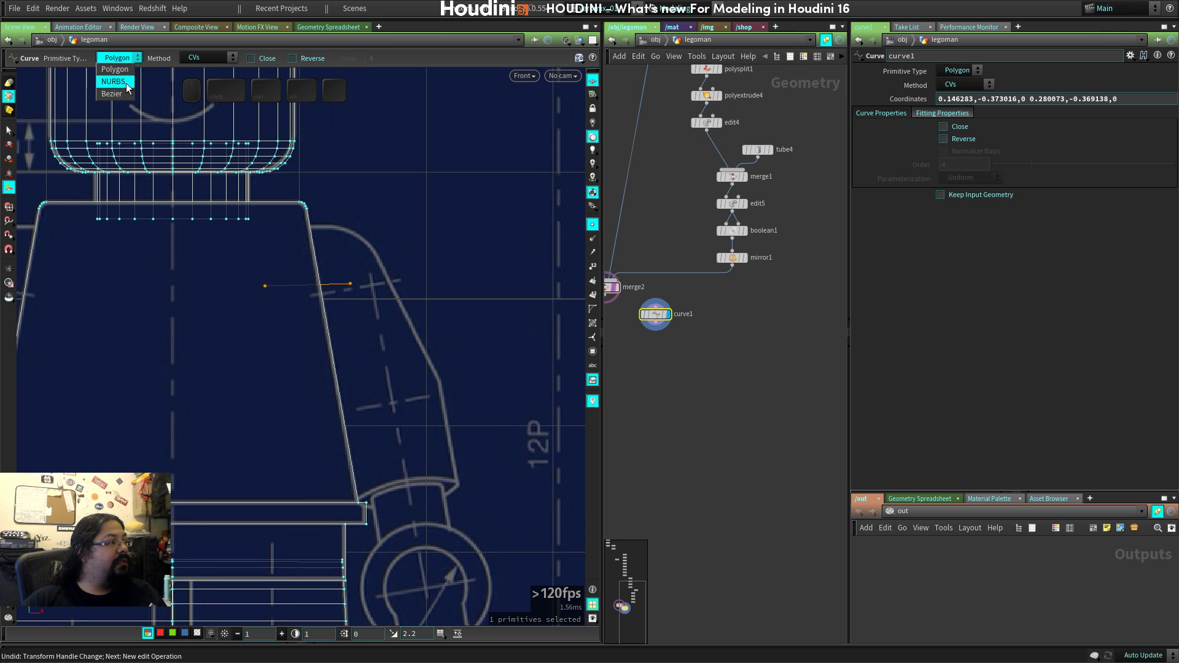
left_click(116, 77)
left_click(379, 366)
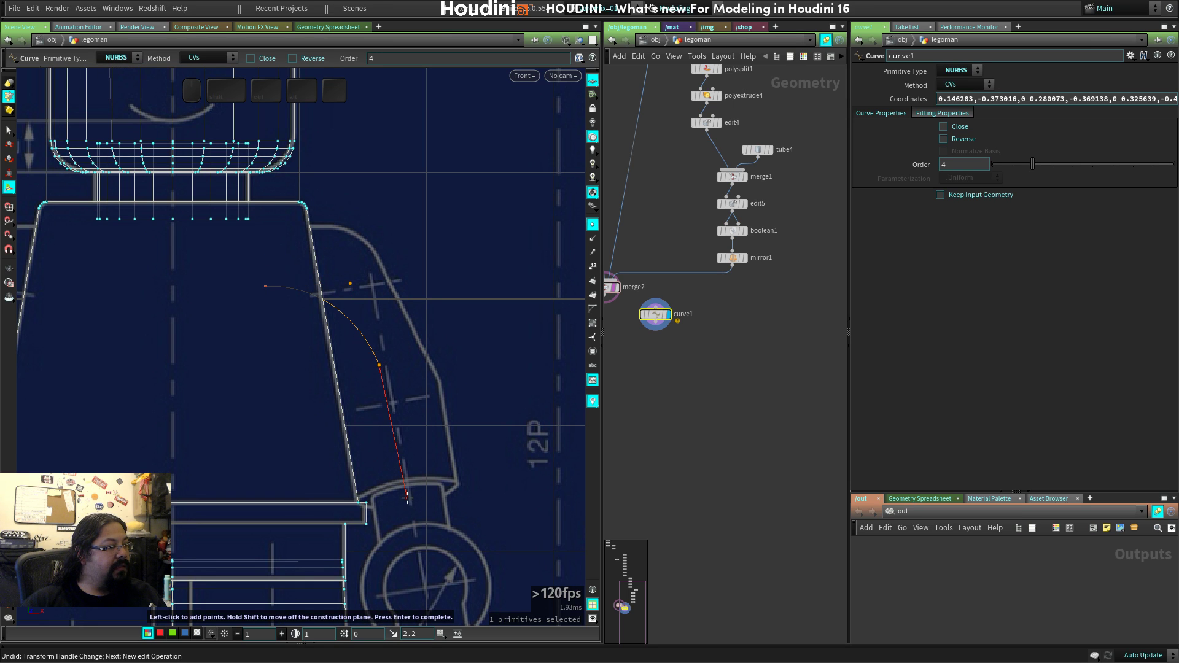
left_click(411, 490)
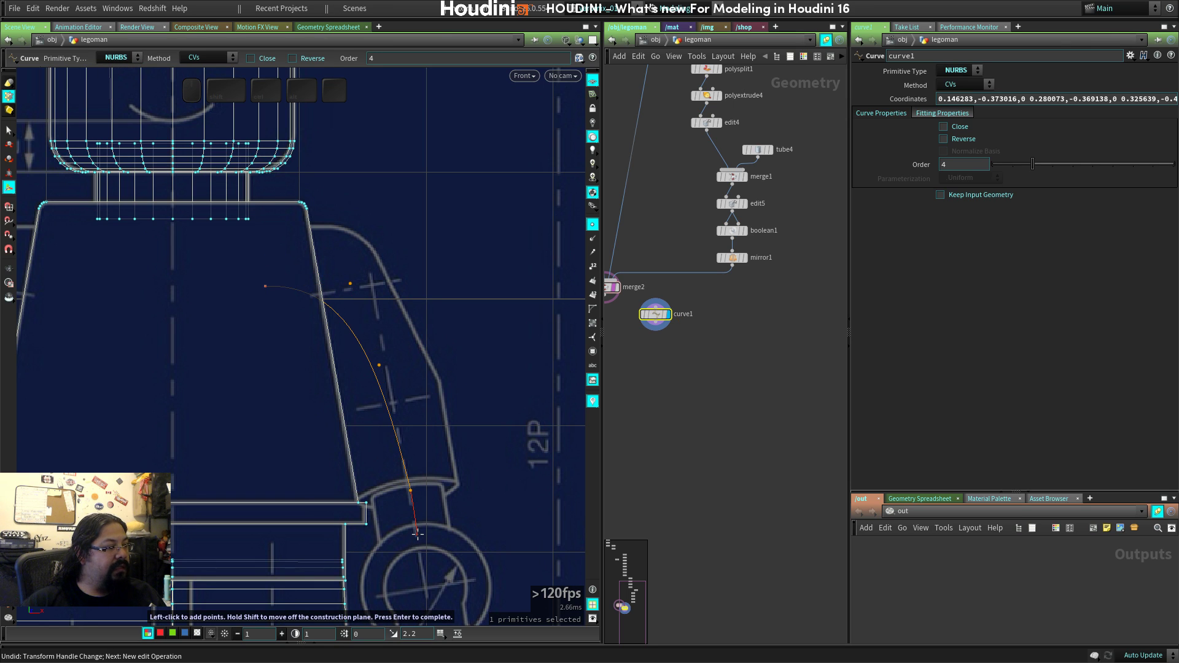
key("Return")
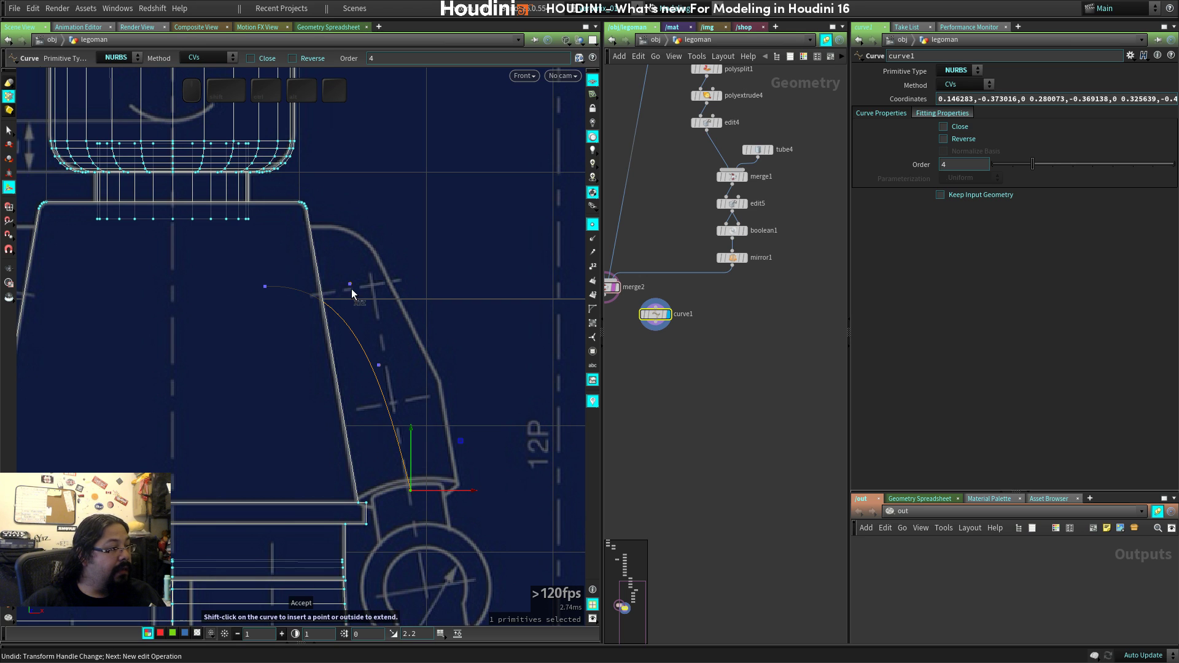
Reshape the arm curve's shoulder bend by moving control points and inserting two more points to follow the blueprint centerline.
left_click_drag(350, 285, 367, 251)
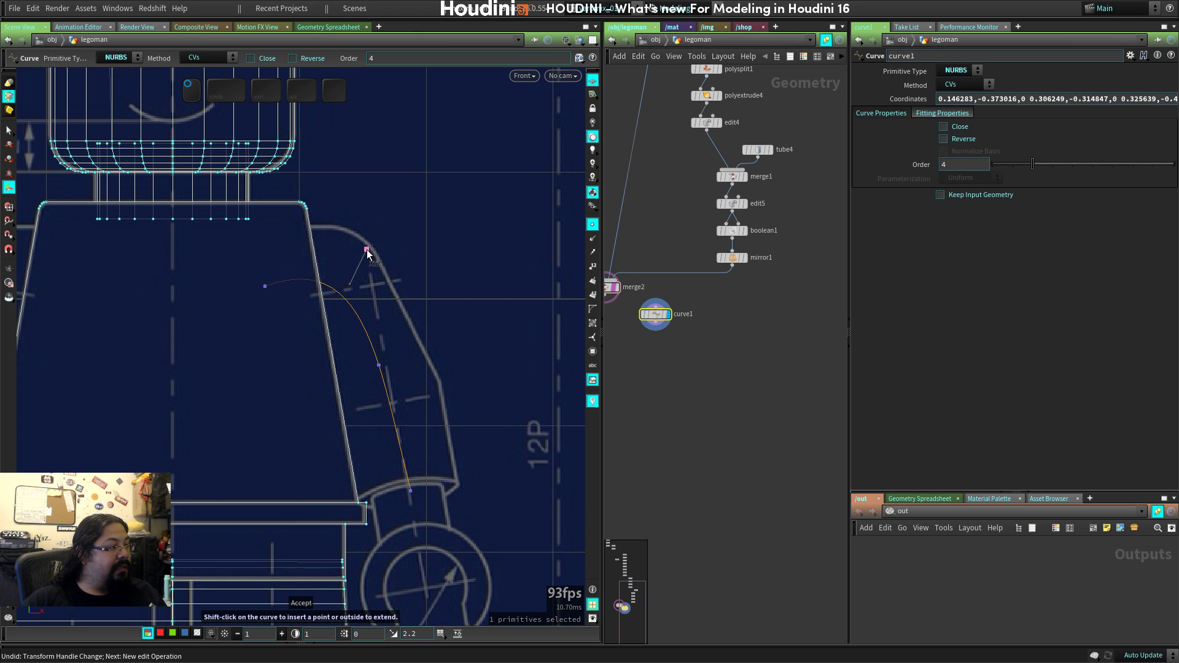
left_click_drag(266, 287, 329, 265)
left_click(378, 335, "shift")
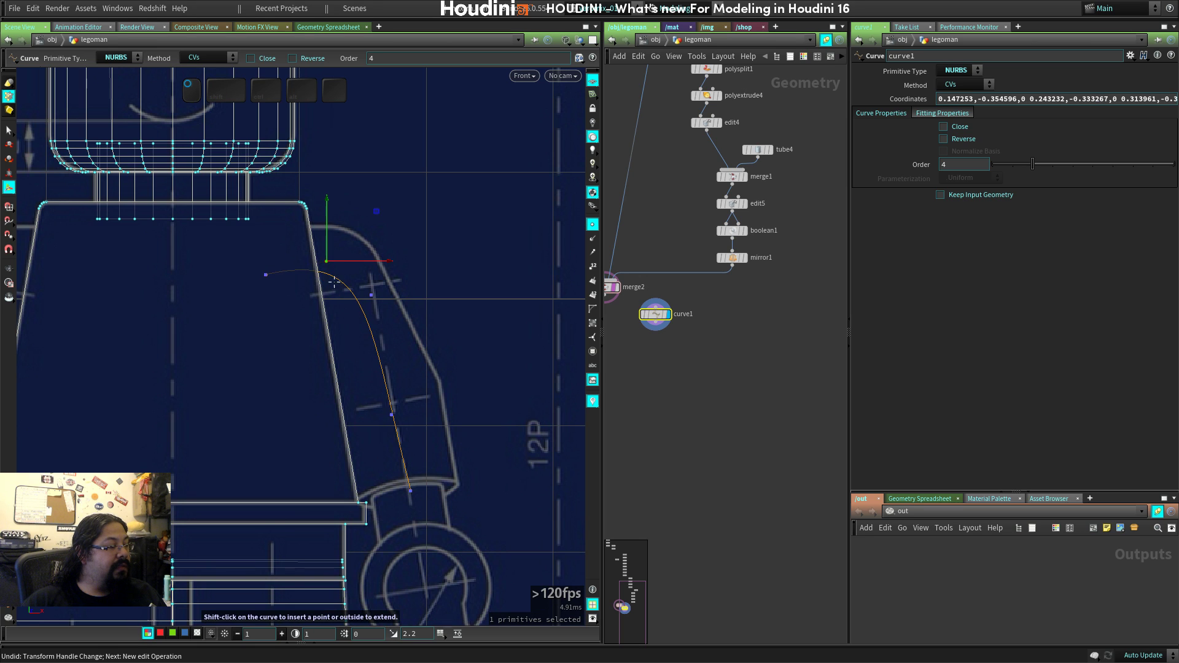
left_click(308, 272, "shift")
left_click_drag(375, 311, 360, 297)
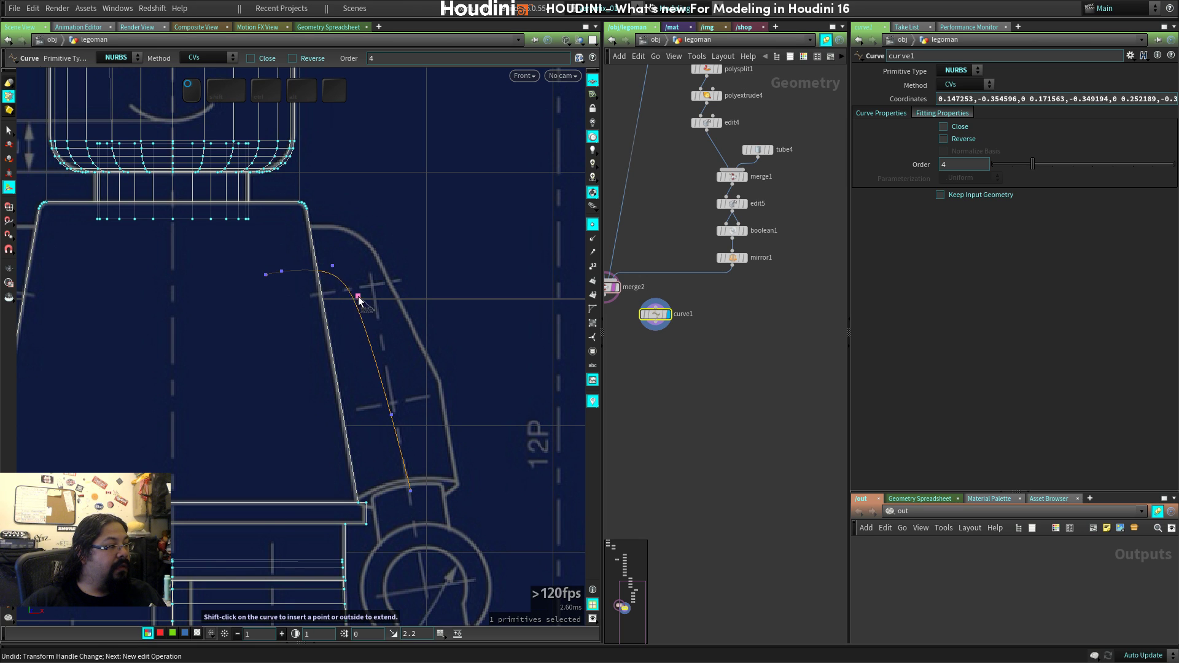
In the right view, move the arm curve's wrist end and the control point above it toward the blueprint arm's bent centerline.
key("space")
scroll(393, 430, "down", 4)
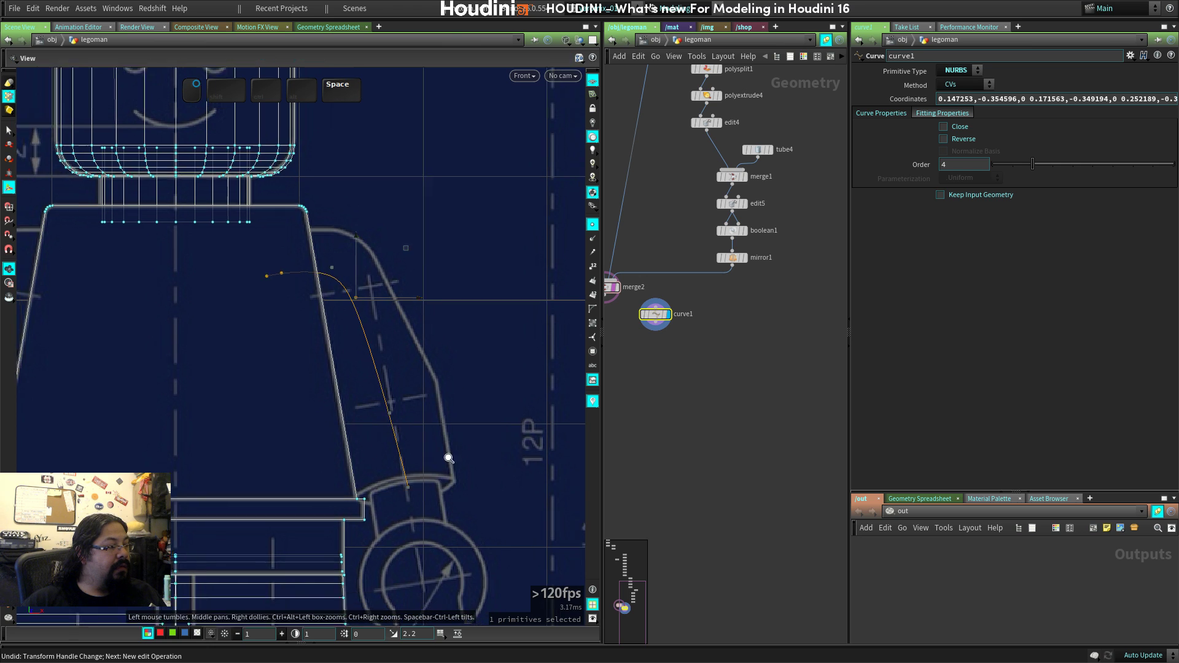
key("space+2")
key("space+3")
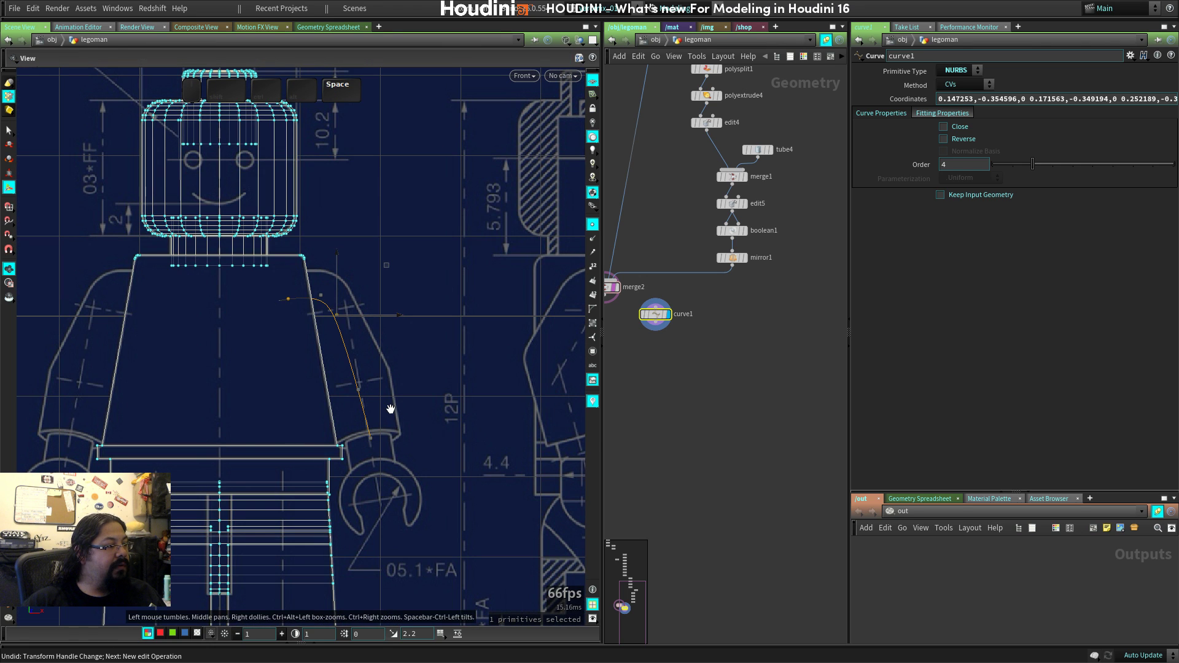
key("space+4")
scroll(327, 343, "down", 3)
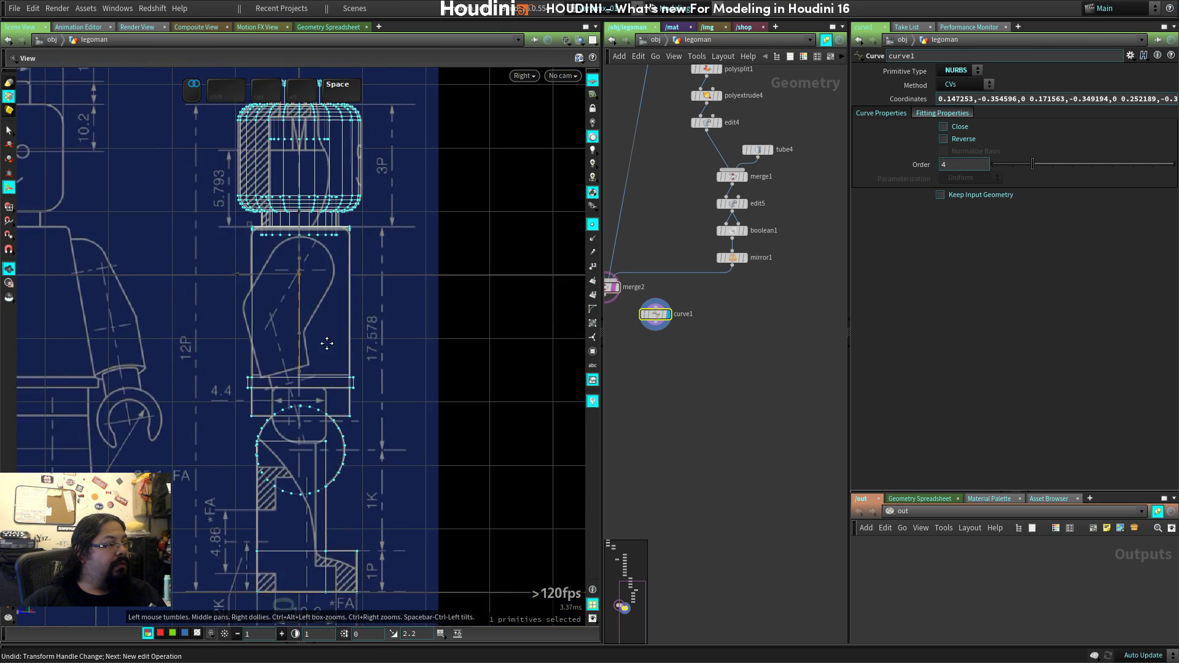
scroll(475, 414, "up", 4)
scroll(475, 414, "up", 1)
middle_click_drag(295, 472, 450, 357)
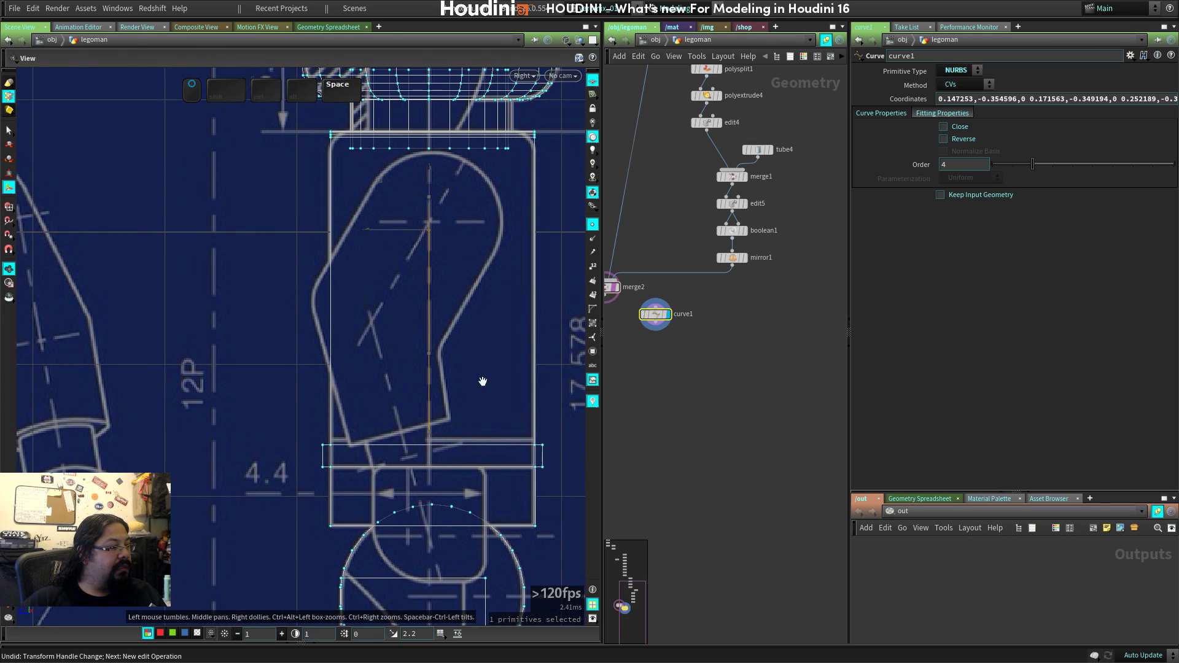
left_click(430, 433)
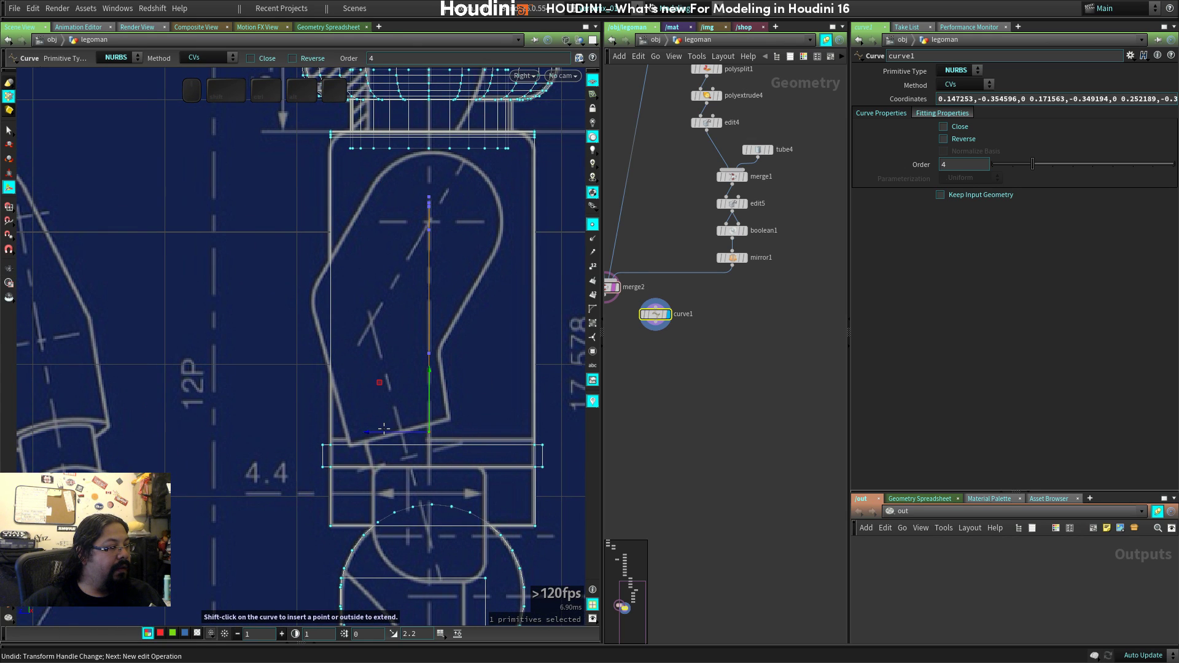
left_click_drag(429, 433, 399, 433)
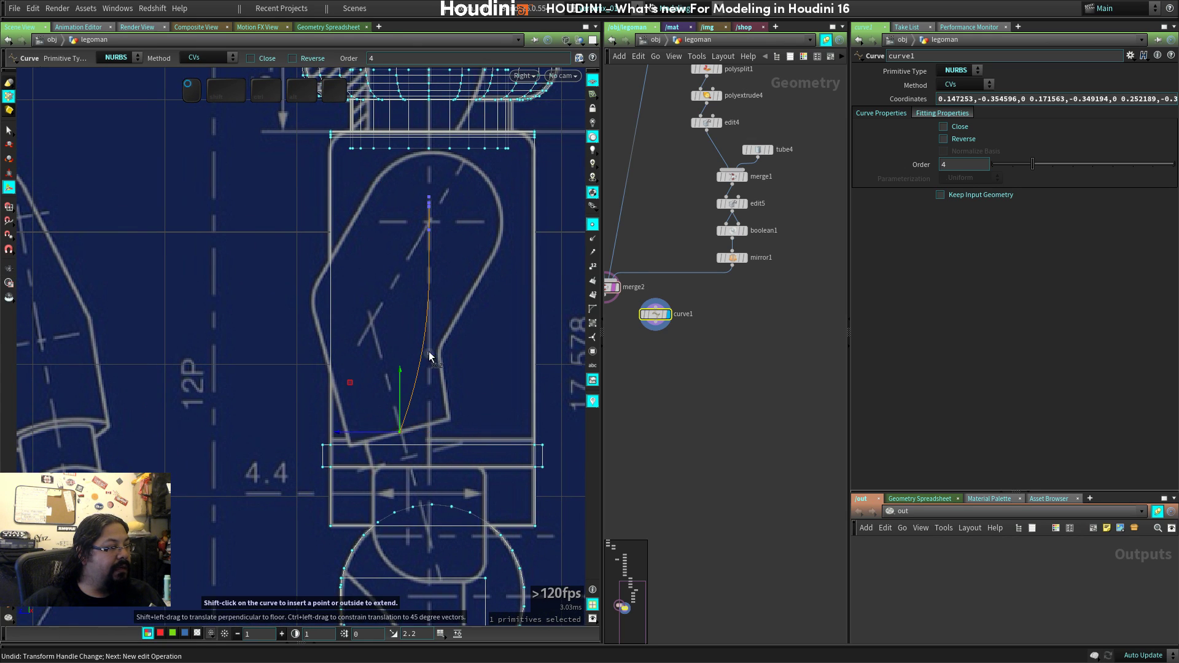
left_click_drag(429, 354, 320, 353)
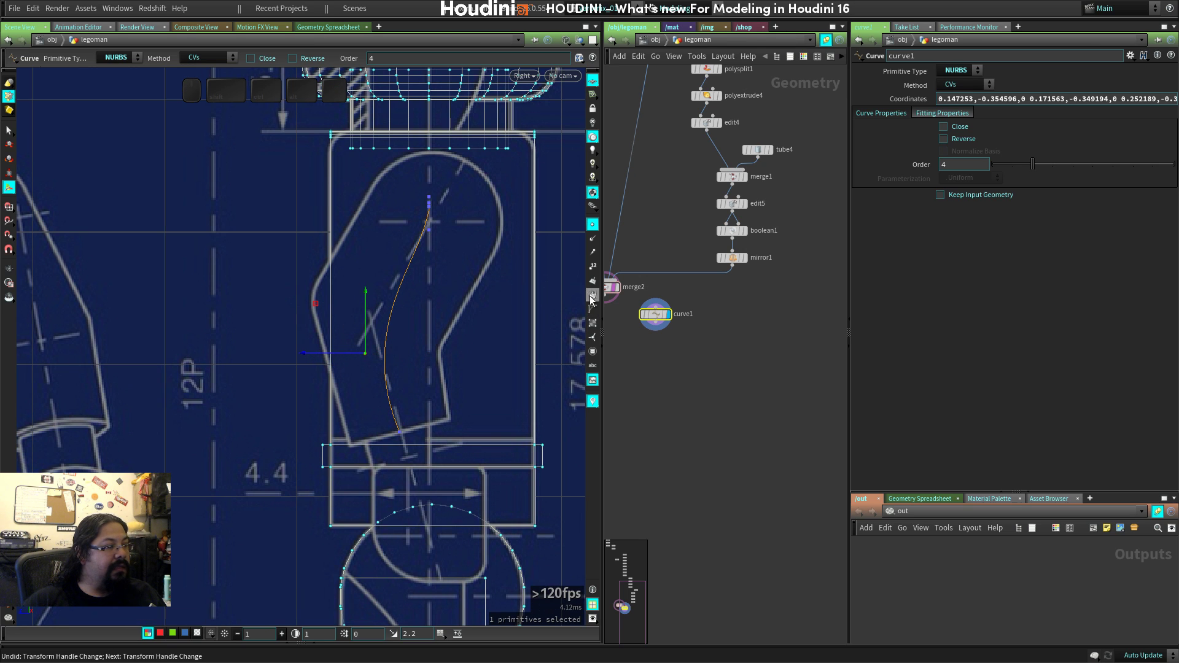
Display point numbers in the viewport and shift the arm curve's point 3 toward the front of the blueprint's upper arm.
left_click(589, 268)
key("space")
middle_click_drag(461, 246, 426, 307)
right_click_drag(426, 307, 432, 329)
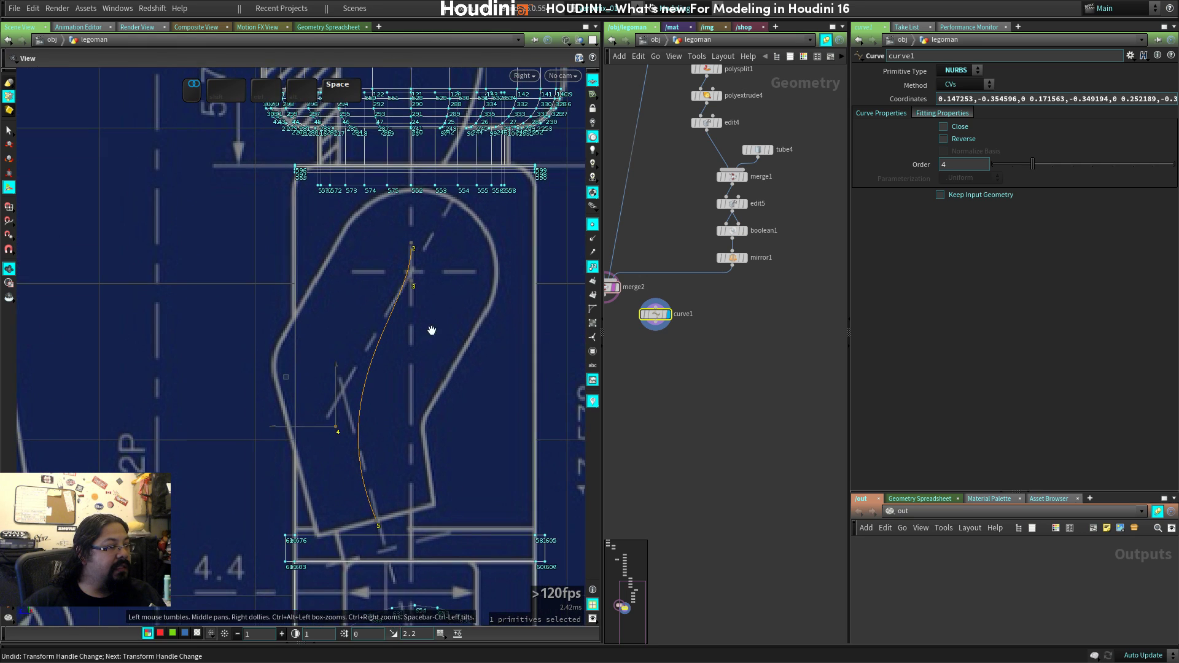
left_click(412, 283)
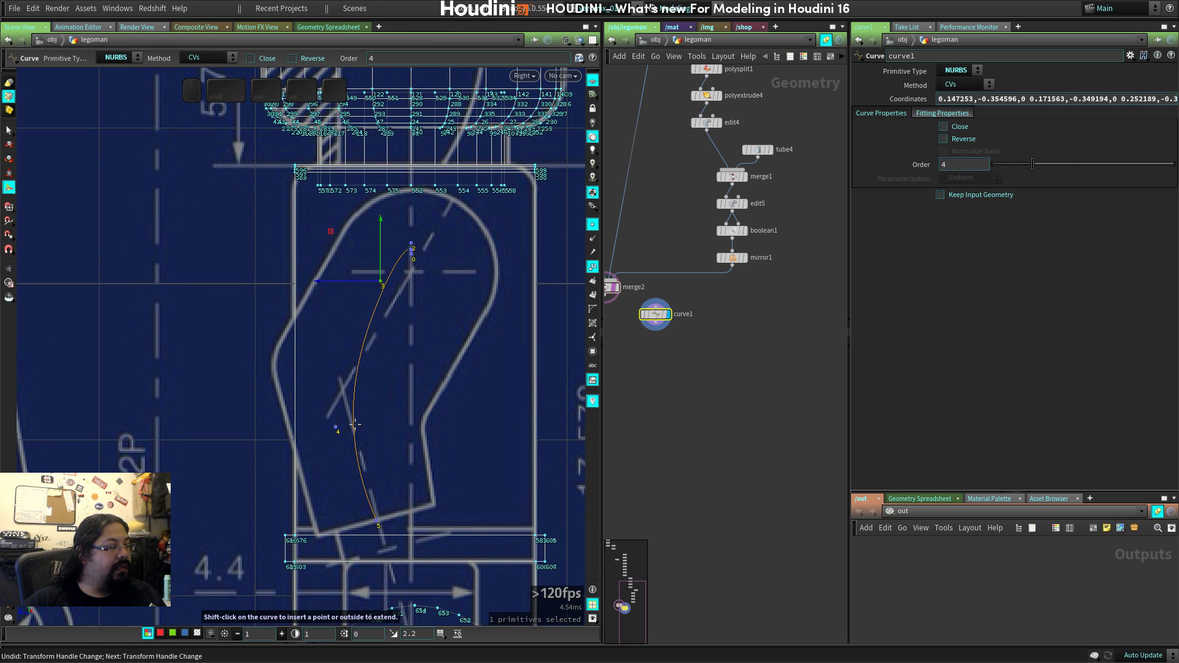
Insert three more control points in the arm curve around the elbow in the right view.
left_click(353, 387, "shift")
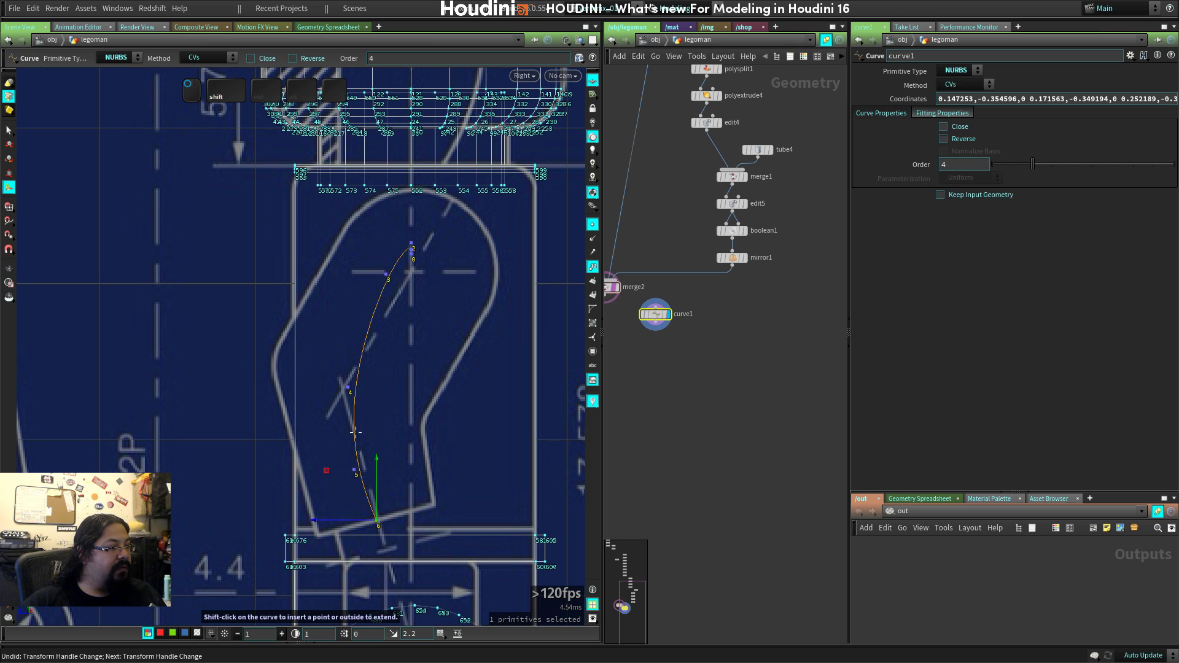
left_click(352, 389, "shift")
key("Escape")
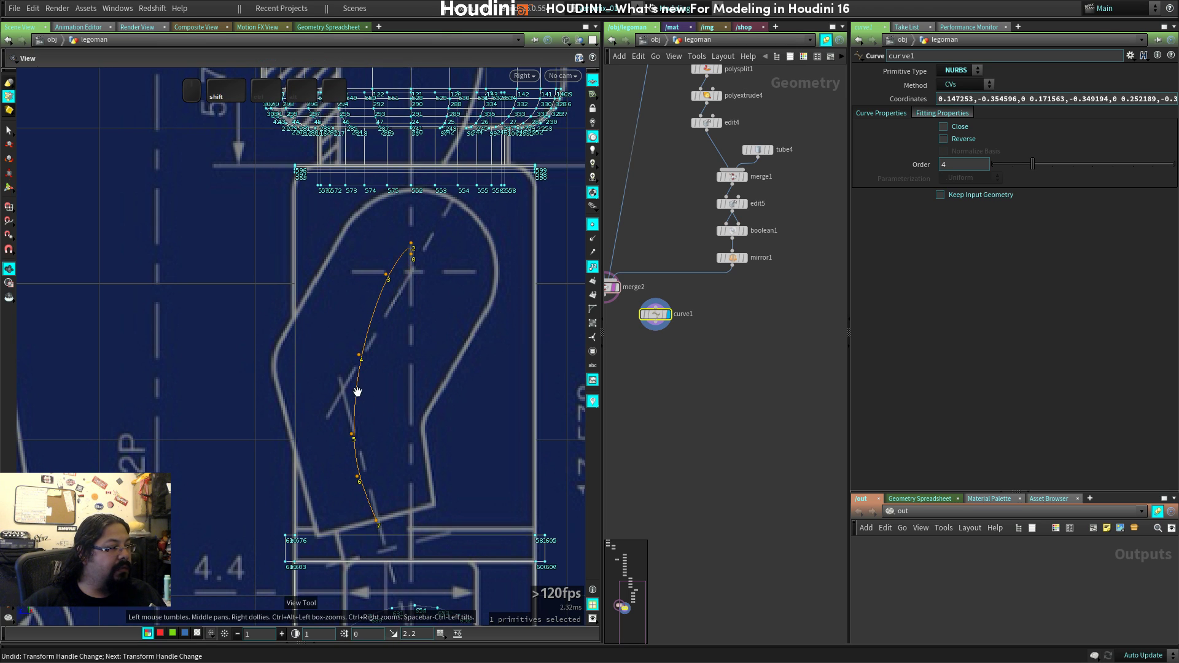
key("Return")
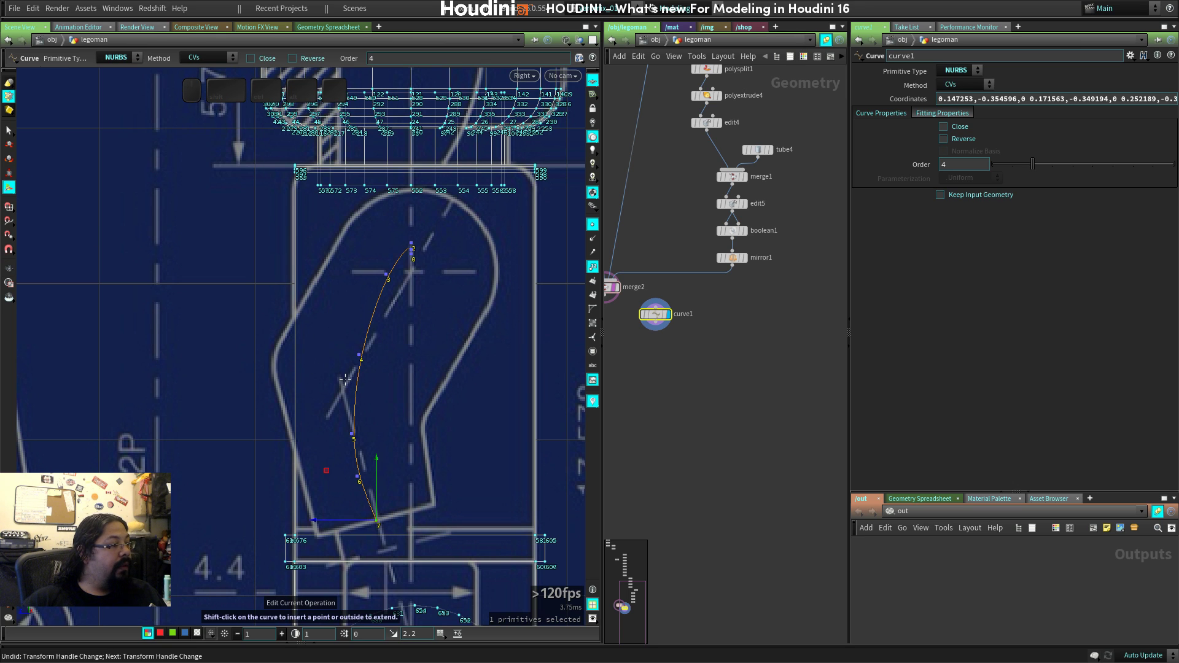
left_click(358, 394)
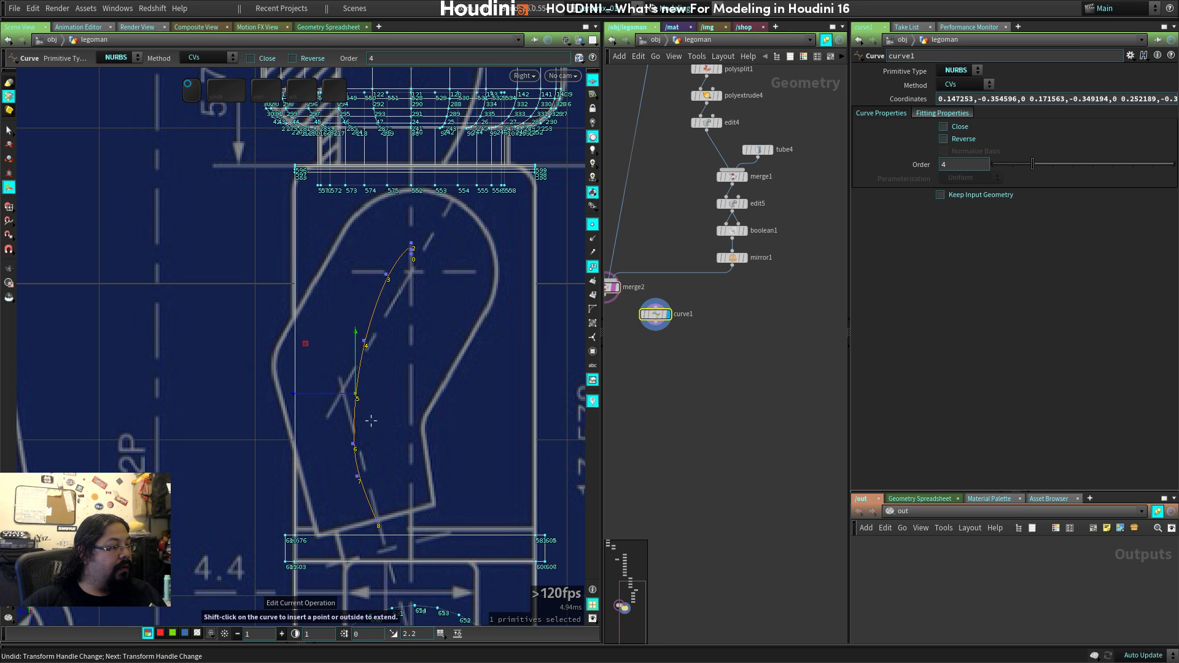
Move the arm curve's points 4, 5 and 6 to the blueprint's elbow centerline crossing to sharpen the bend.
left_click_drag(347, 398, 298, 368)
left_click(353, 444)
left_click(366, 343)
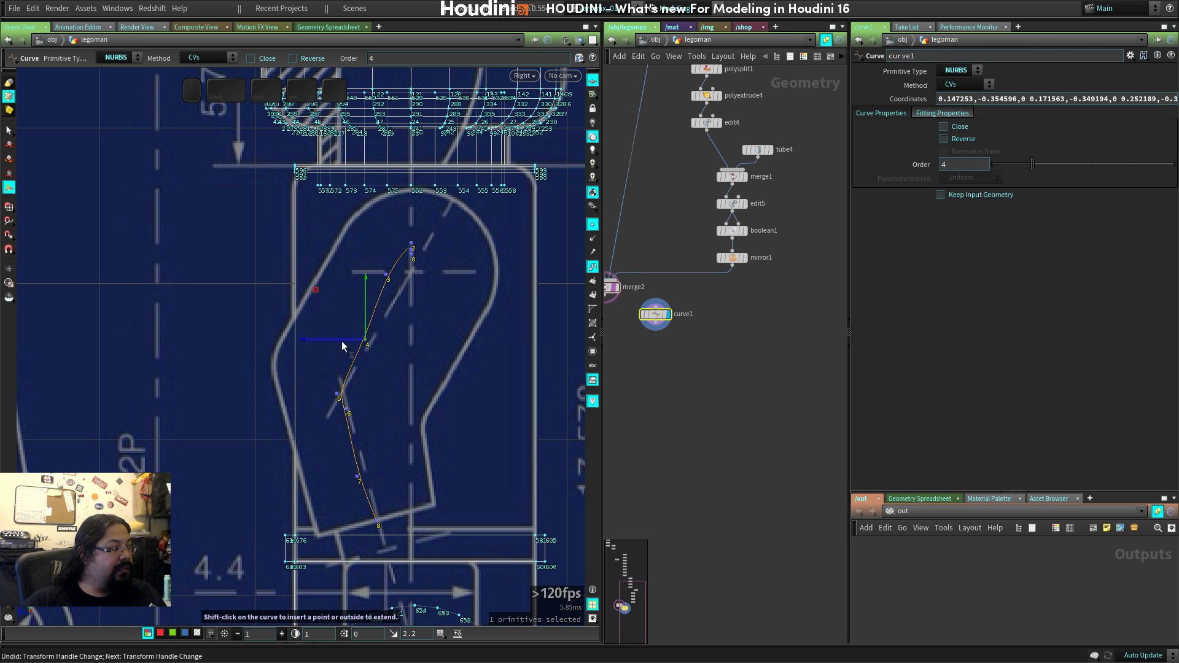
left_click_drag(320, 289, 299, 333)
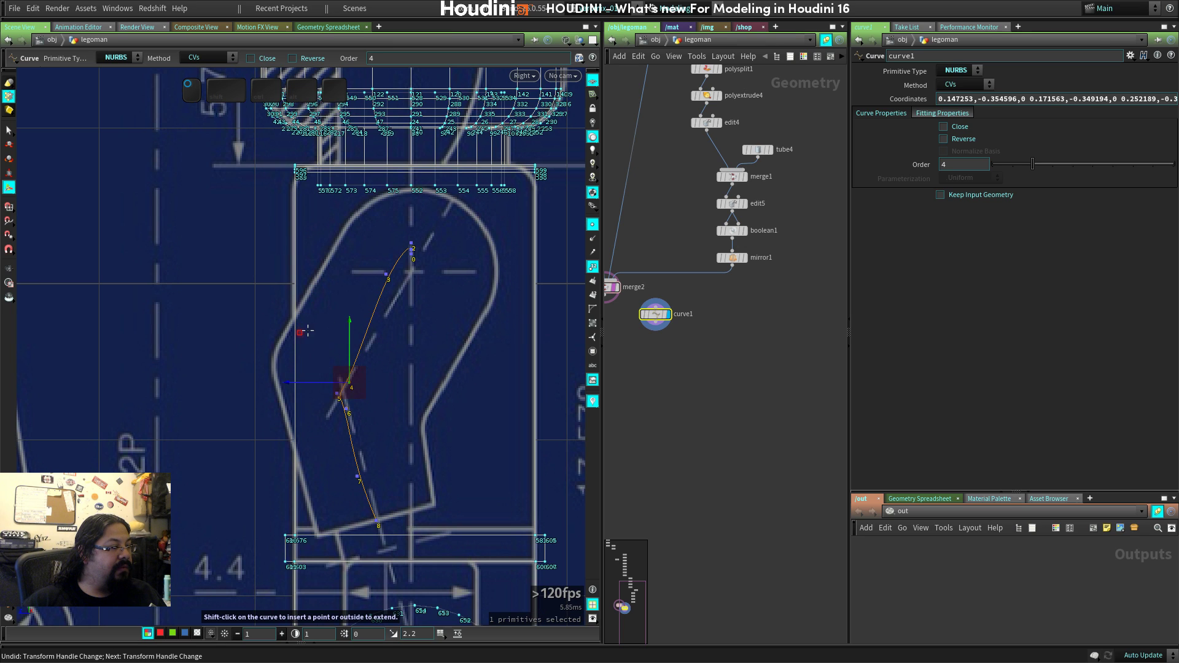
Align the arm curve's shoulder points 0 to 3 with the blueprint's slanted upper-arm centerline in the right view.
left_click(387, 276)
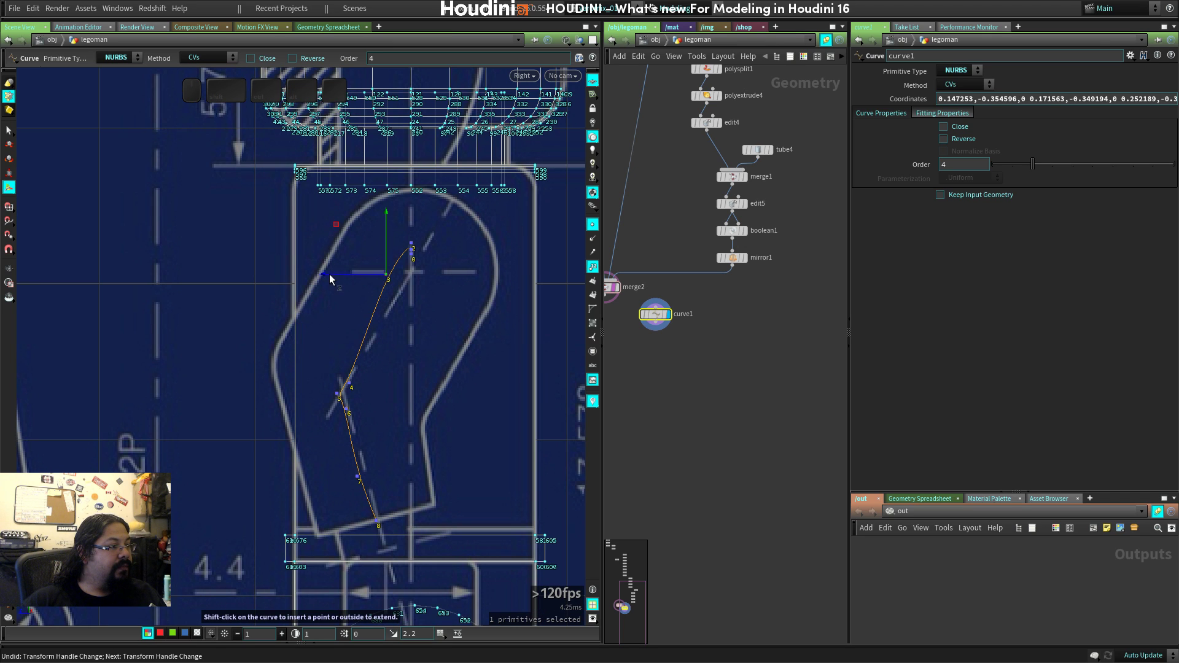
left_click_drag(329, 276, 362, 279)
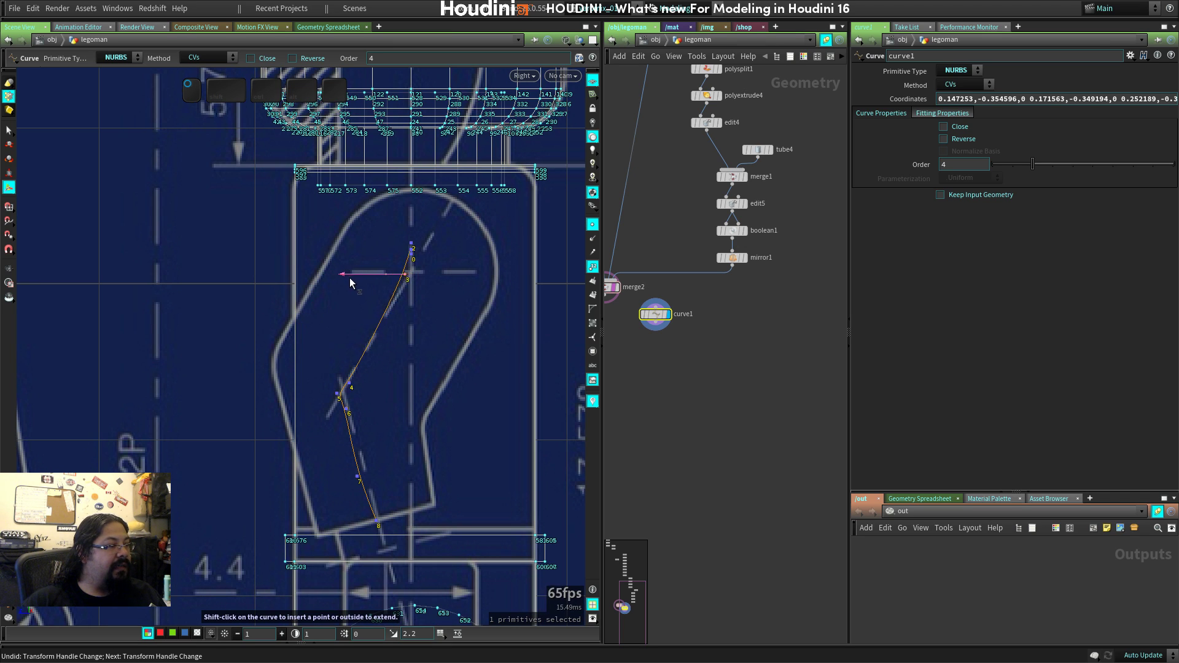
left_click(411, 249)
mouse_move(369, 251)
left_mouse_down()
mouse_move(395, 251)
mouse_move(374, 259)
mouse_move(377, 246)
left_mouse_up()
left_click(411, 254)
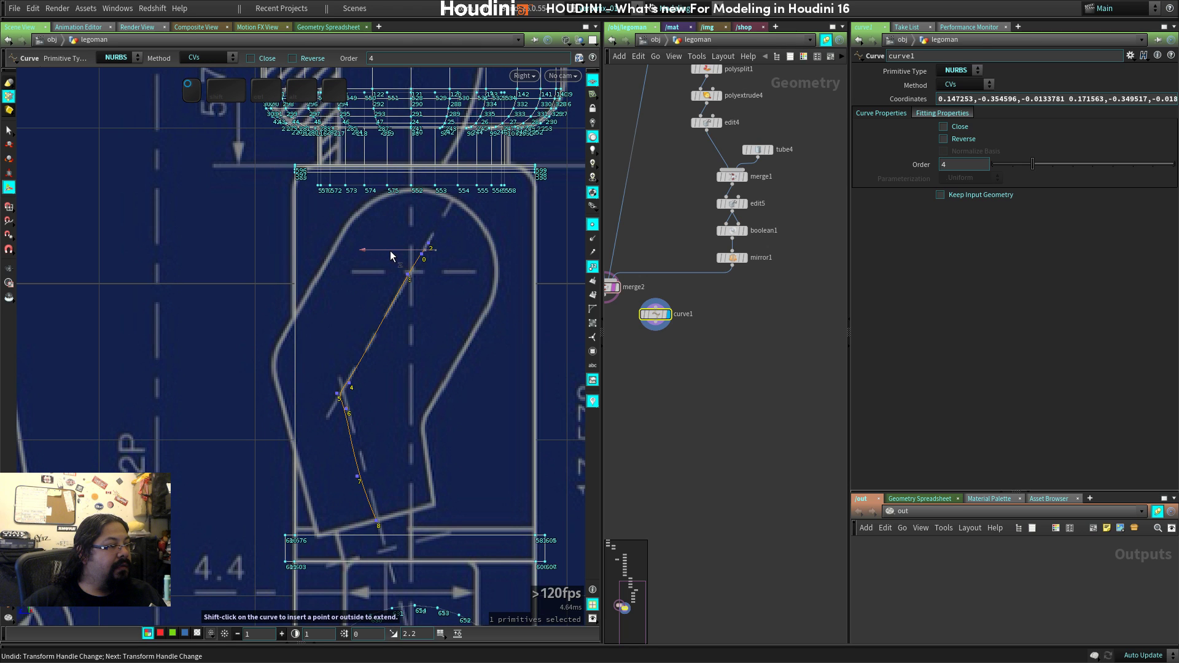
left_click(408, 278)
Straighten the arm curve's forearm along the blueprint centerline by adjusting points 7 and 6 in the right view.
key("space")
middle_click_drag(363, 452, 404, 353)
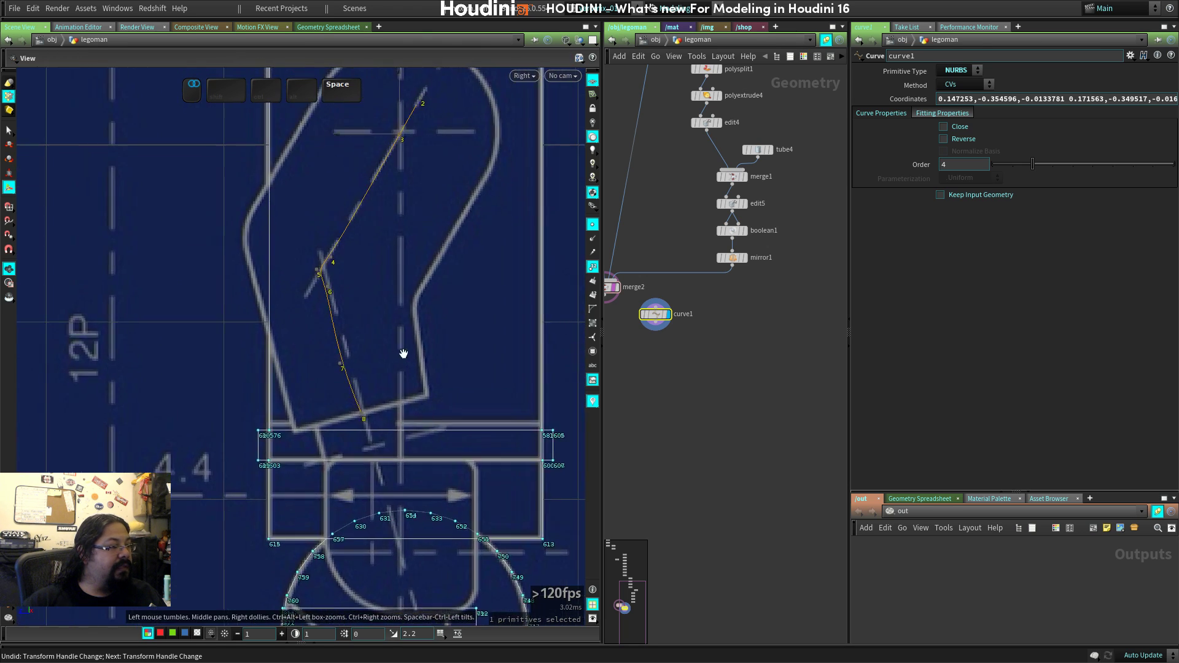
left_click(341, 364)
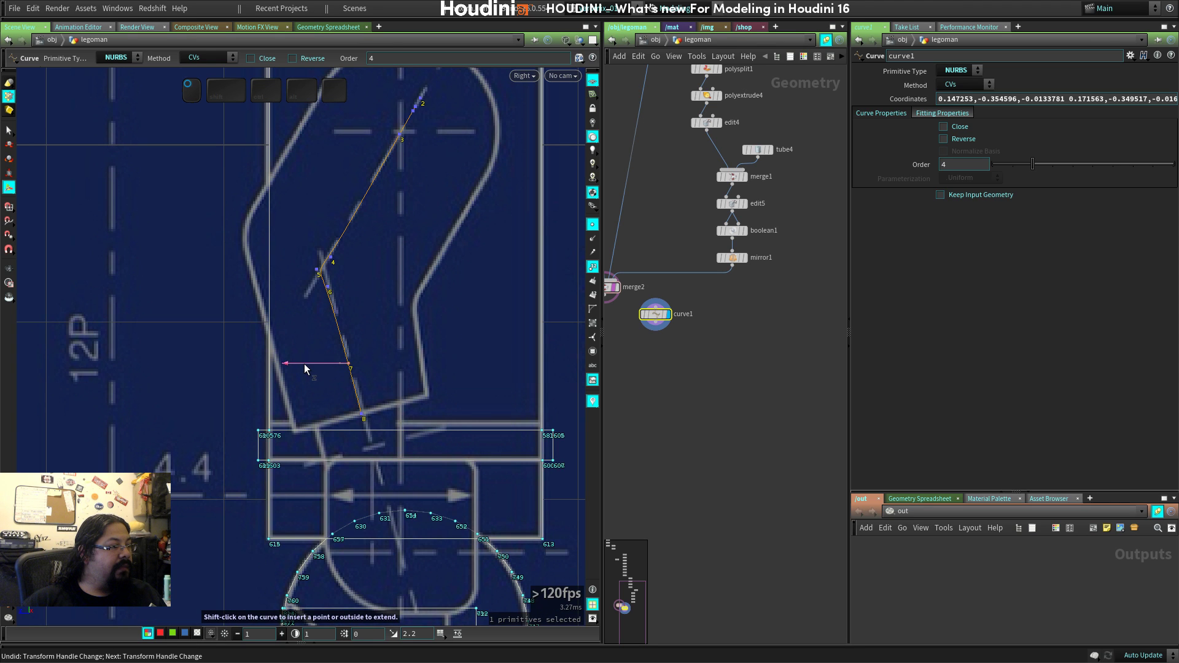
key("space")
scroll(304, 364, "up", 3)
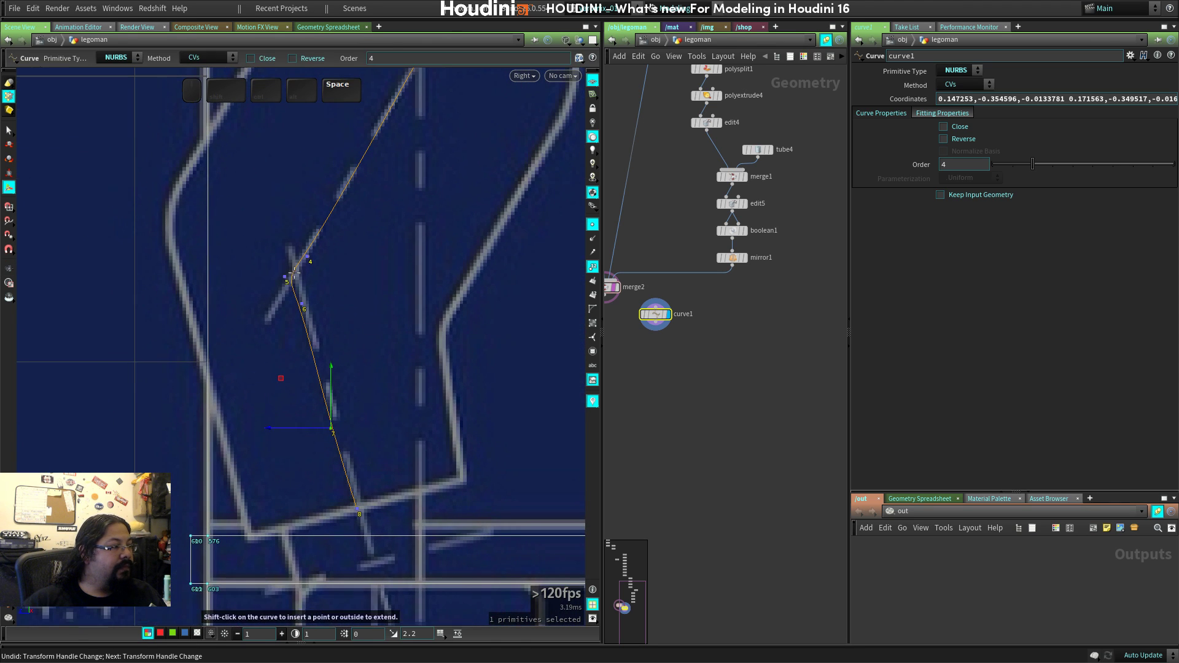
left_click(303, 308)
key("space")
scroll(397, 531, "down", 5)
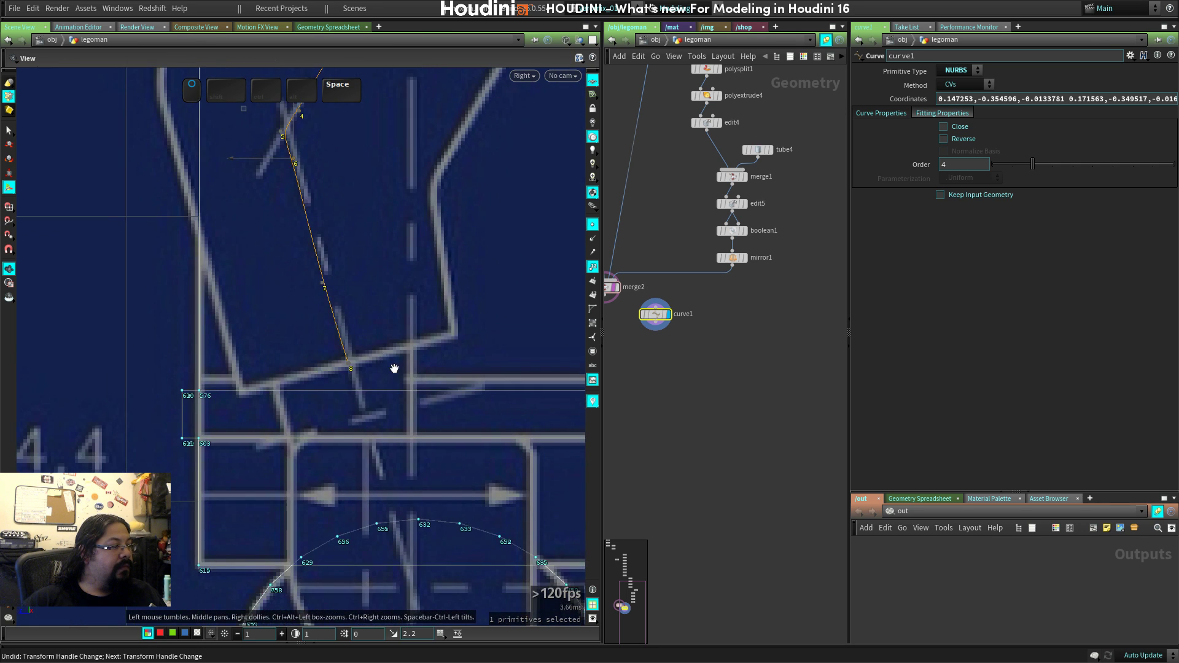
In the front view, move points 4 and 5 onto the blueprint arm's centerline and point 1 outward toward the shoulder.
key("space+3")
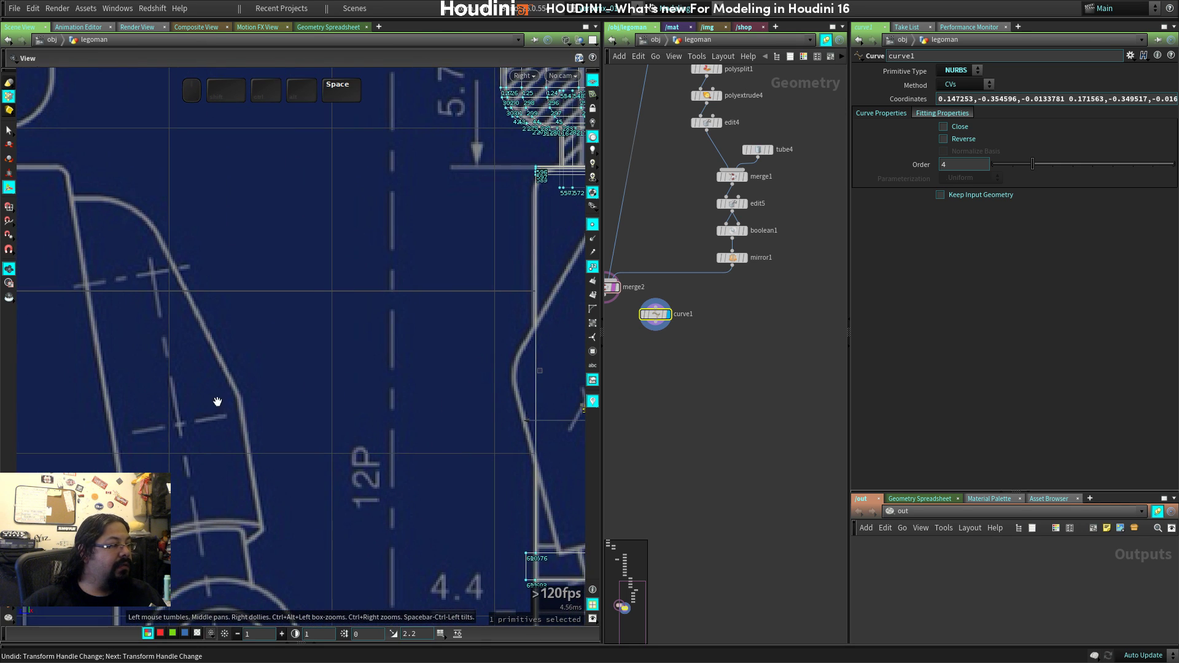
key("space+2")
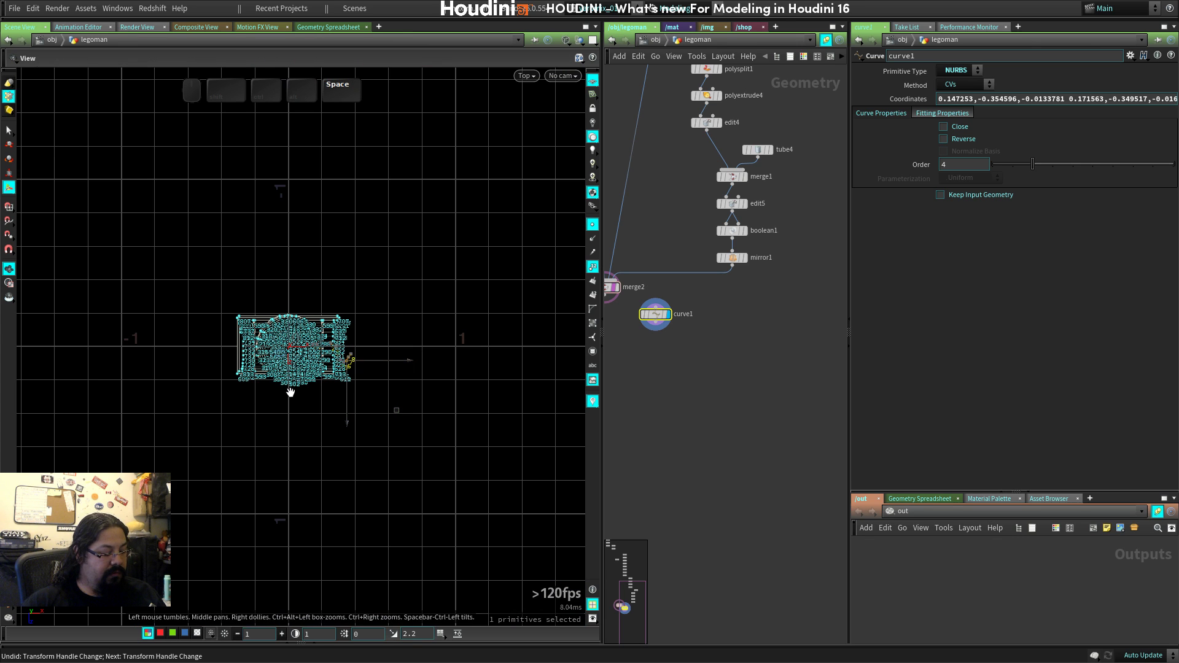
key("space+3")
middle_click_drag(413, 440, 392, 360)
scroll(392, 360, "up", 3)
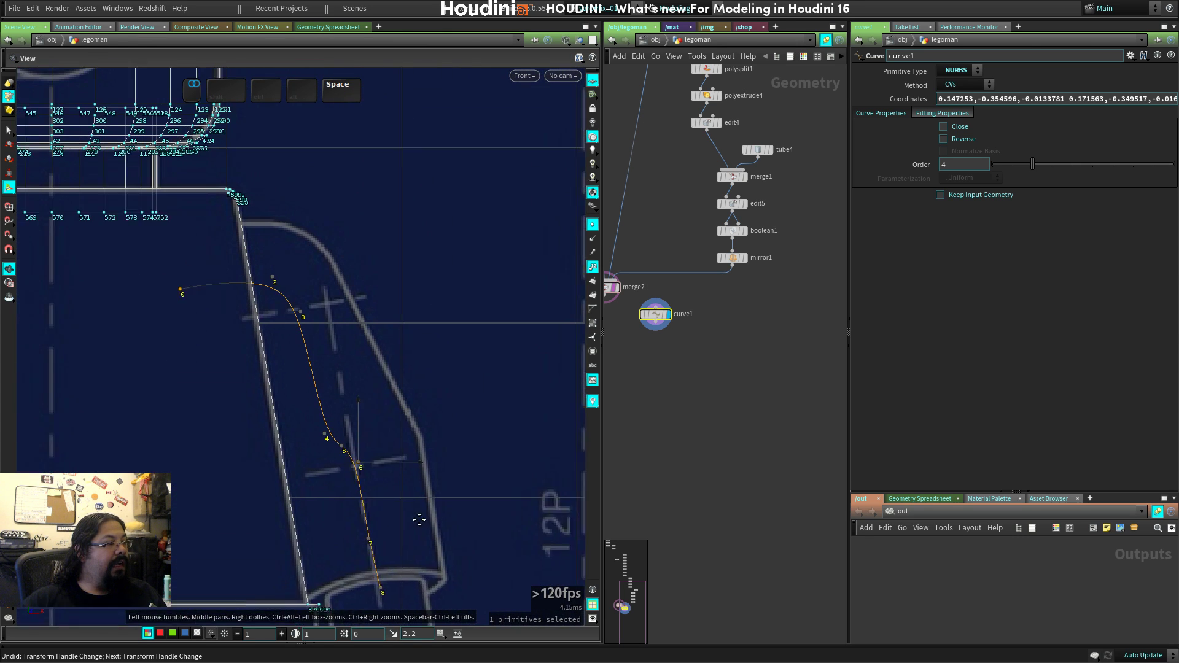
key("Return")
left_click(312, 474)
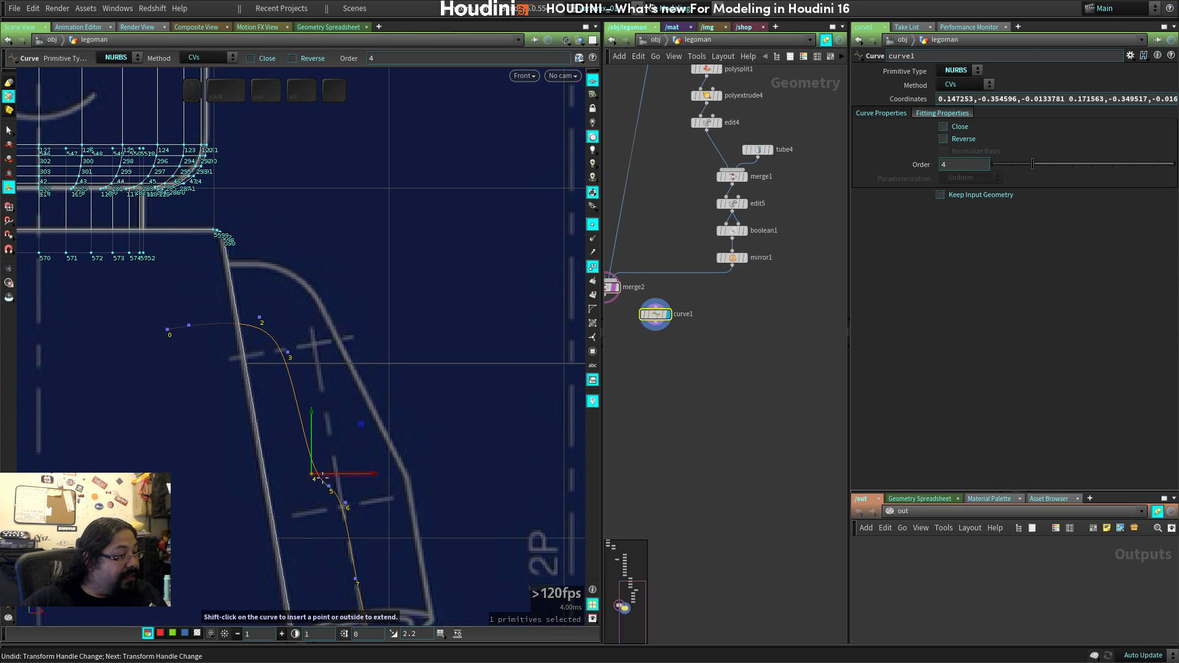
left_click_drag(366, 479, 400, 493)
left_click(340, 490)
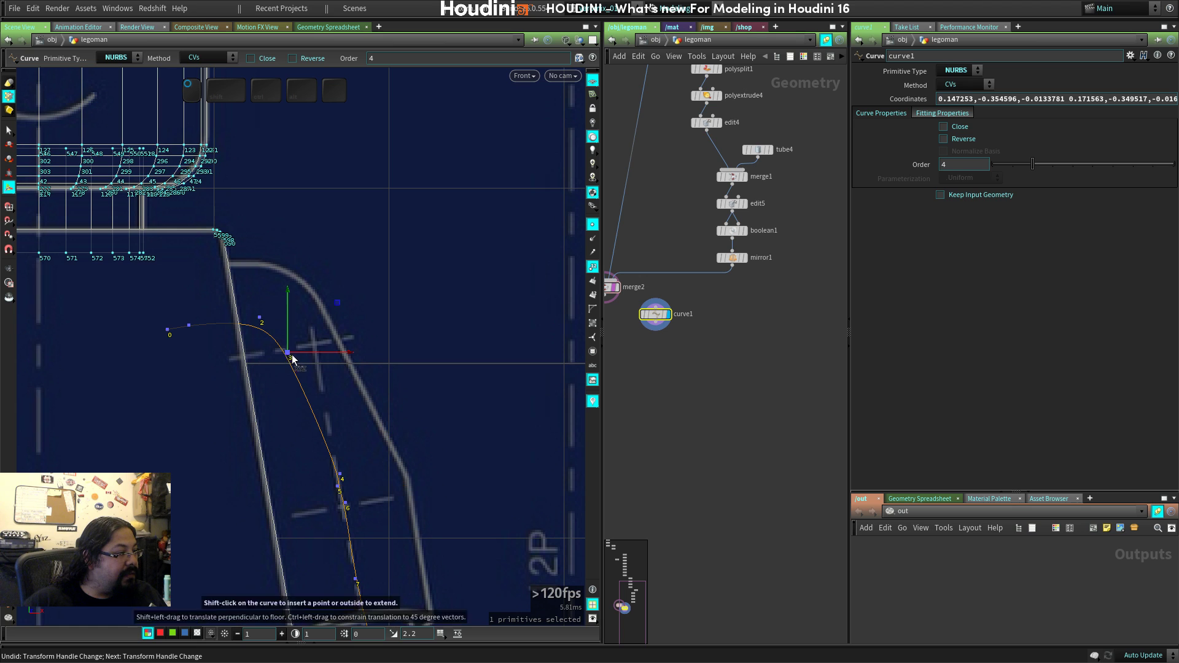
left_click(189, 326)
left_click_drag(244, 327, 271, 329)
Fine-tune the arm curve's wrist end point and elbow points 5 and 6 along the blueprint centerline in the front view.
middle_click_drag(370, 505, 367, 326)
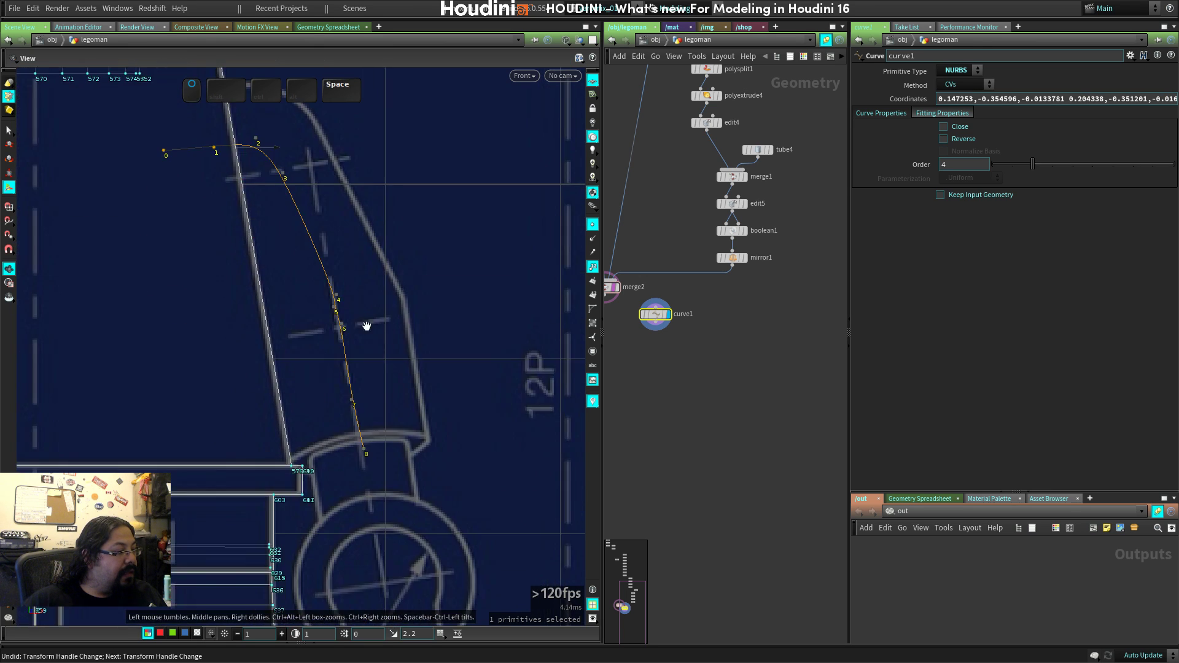
right_click_drag(367, 326, 461, 474)
left_click(399, 507)
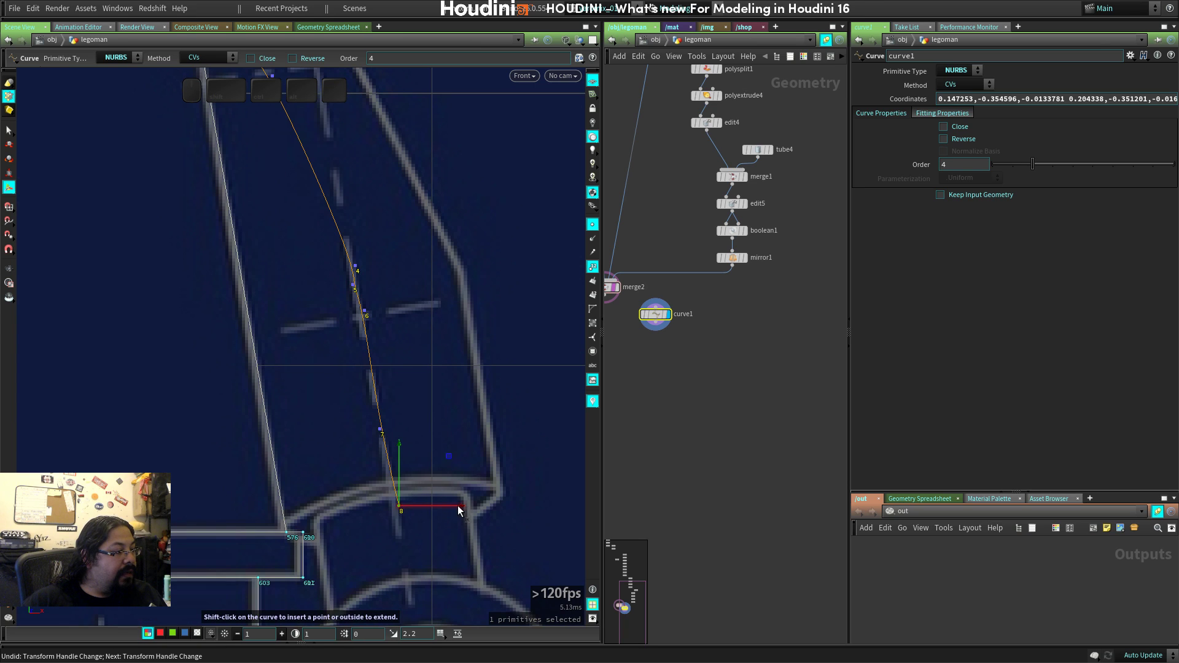
left_click_drag(459, 509, 453, 509)
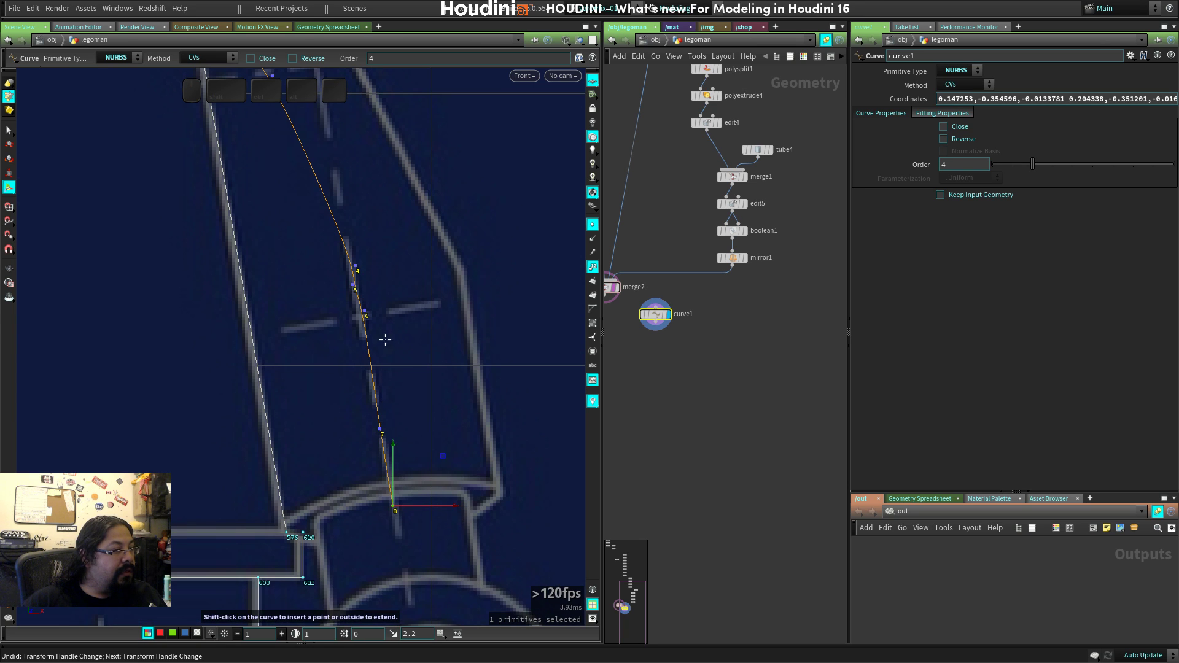
left_click(355, 286)
left_click_drag(426, 317, 423, 309)
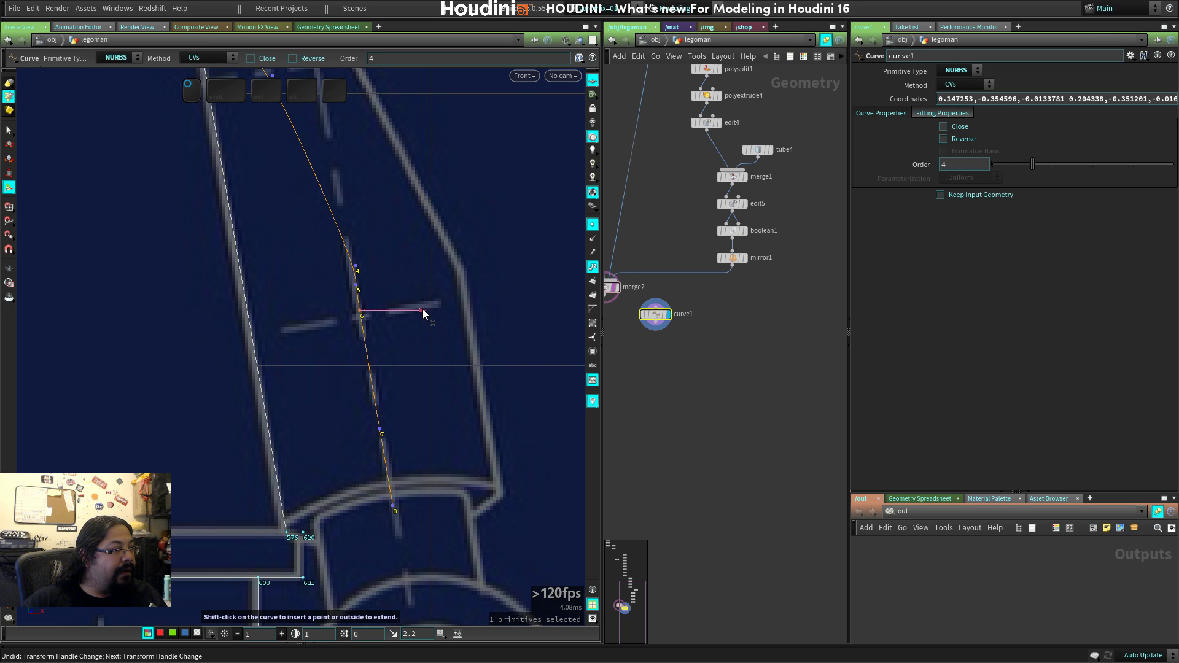
Add a PolyWire node fed by curve1 and display its result.
middle_click_drag(438, 338, 425, 430)
right_click_drag(425, 430, 417, 433)
key("Tab")
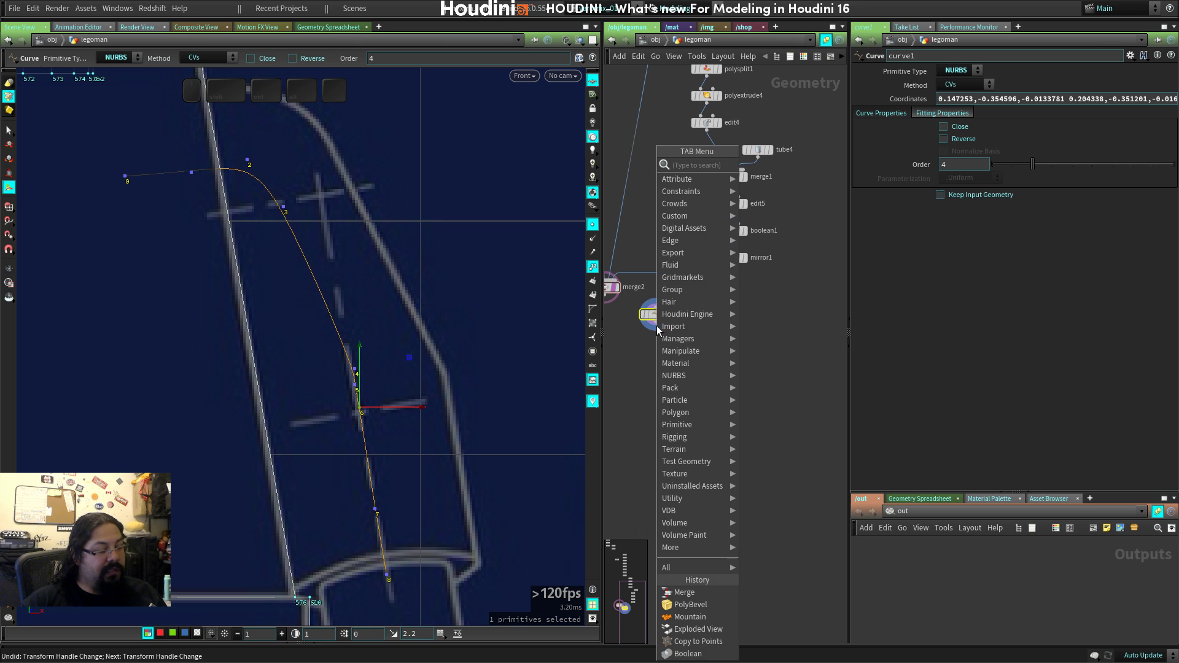
type("pol")
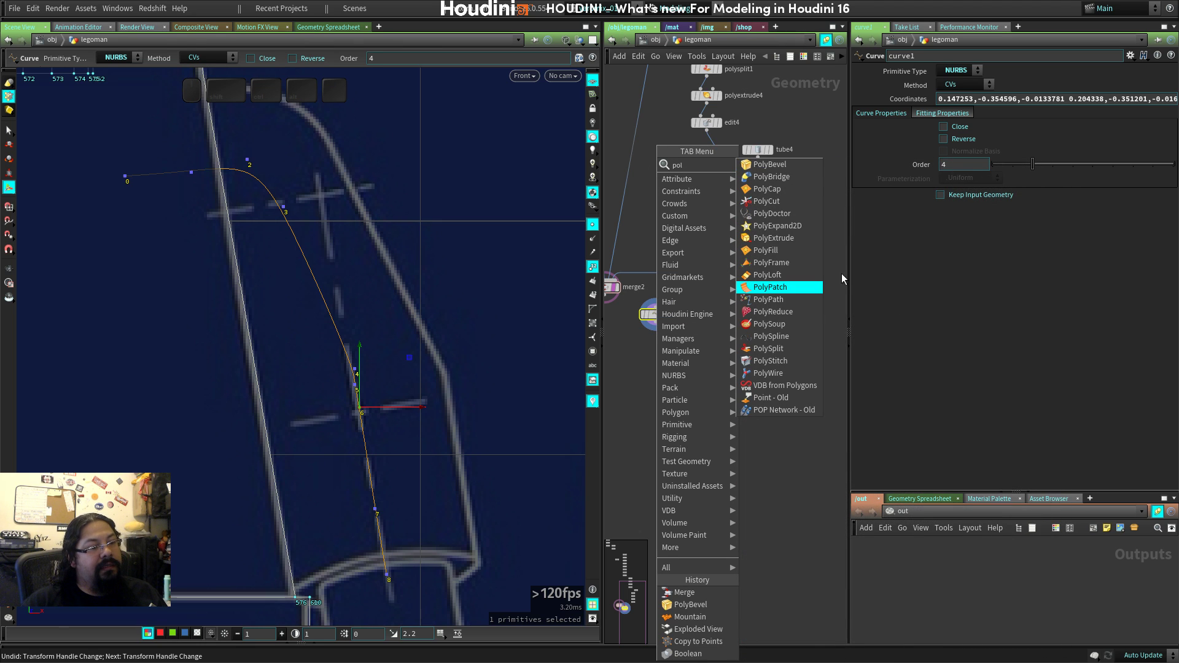
left_click(768, 373)
left_click(656, 347)
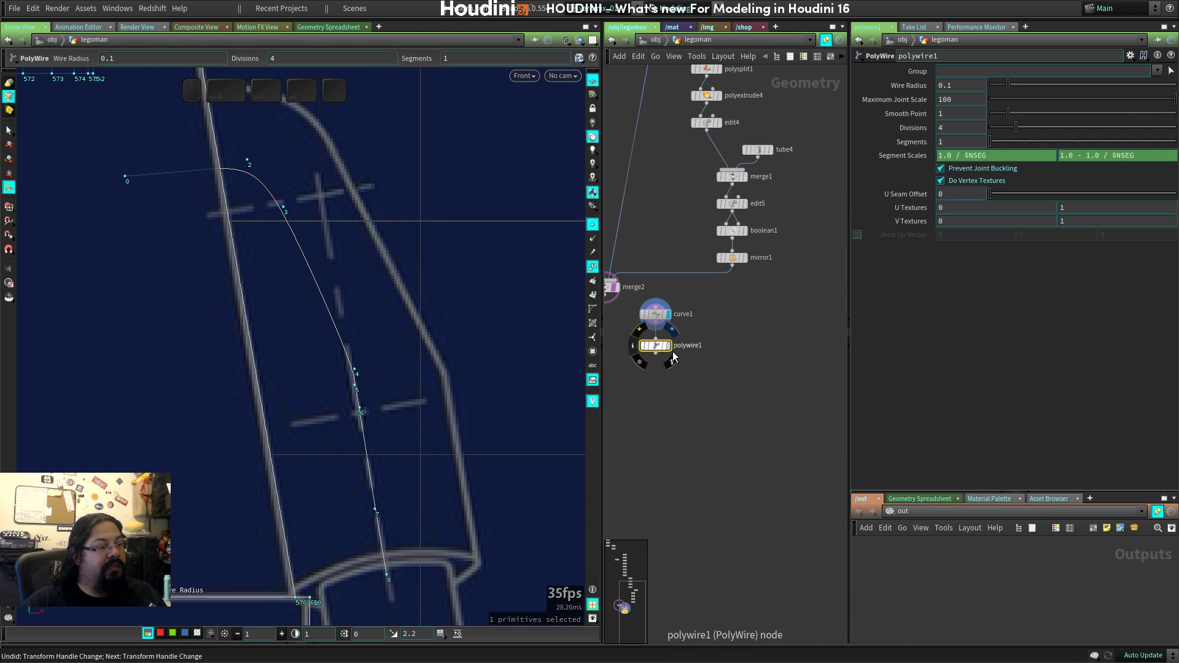
middle_click_drag(376, 340, 385, 408)
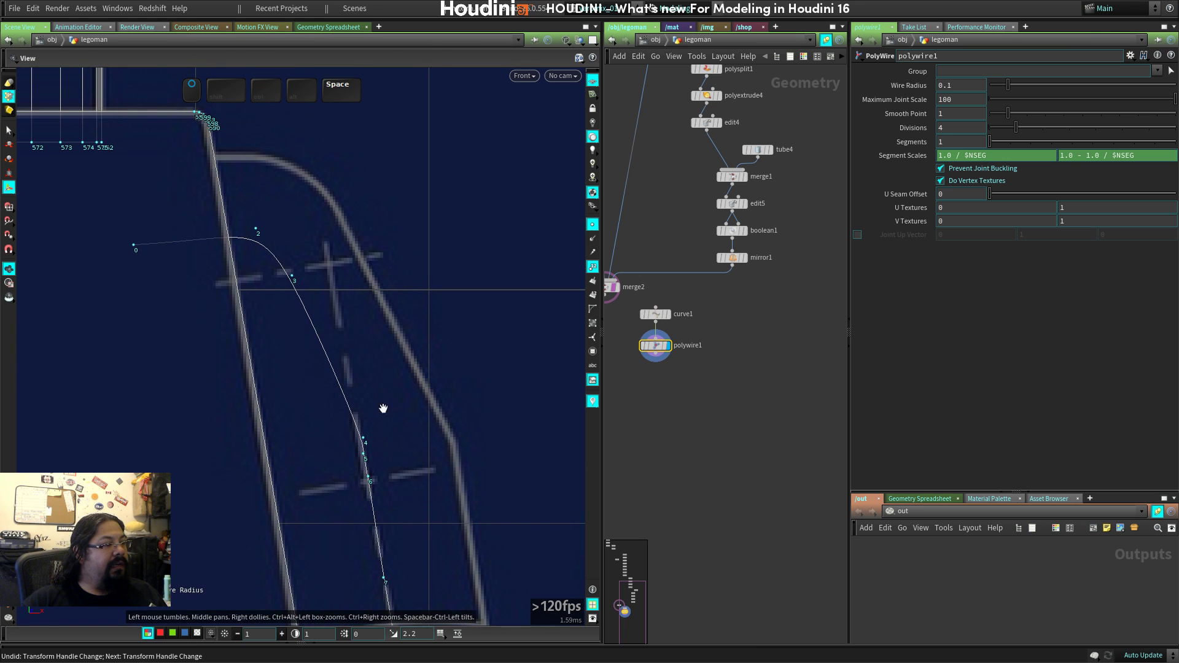
Make room between curve1 and polywire1, show the model shaded in perspective, and hide the point numbers.
left_click_drag(660, 348, 667, 409)
key("space+1")
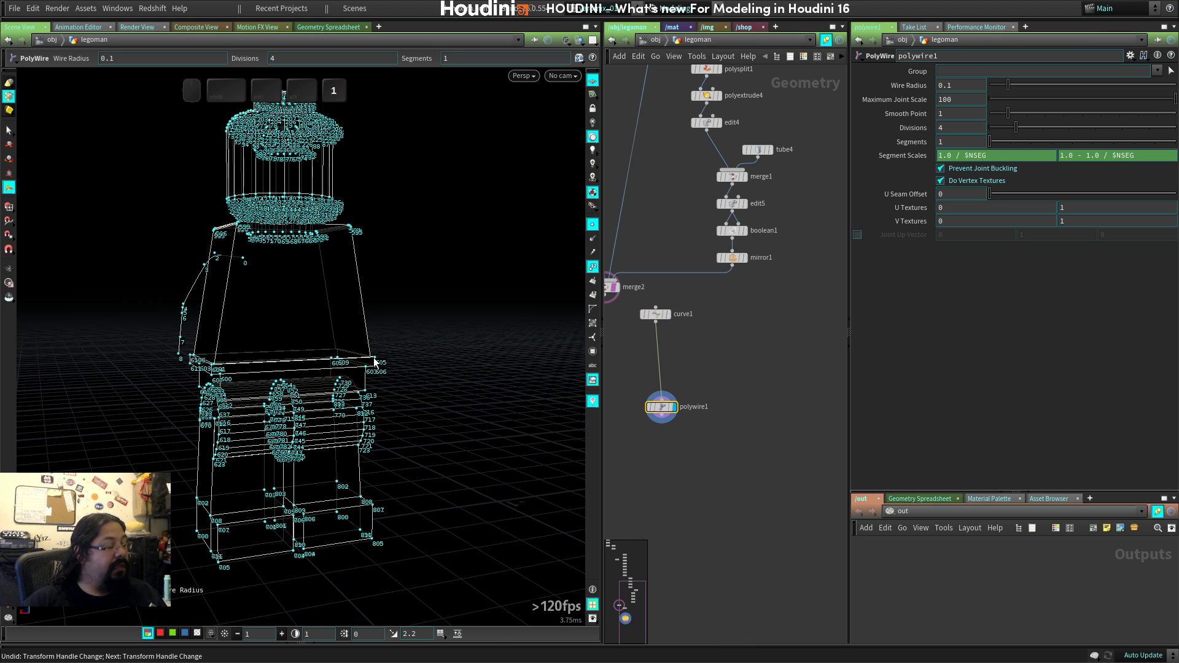
key("w")
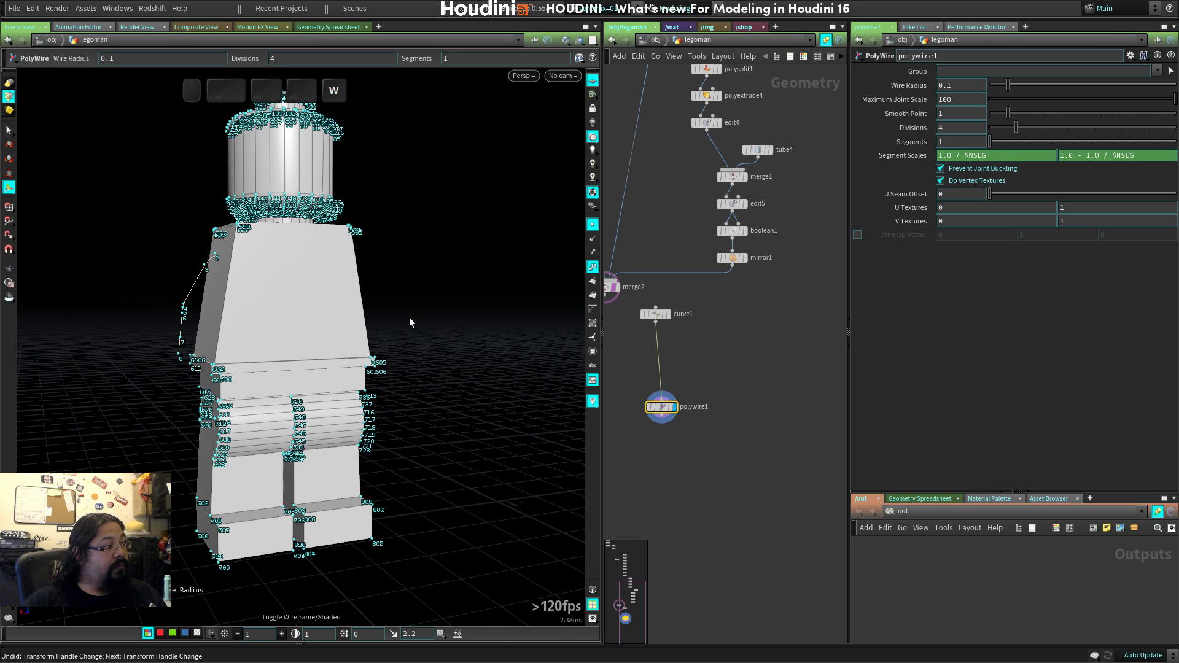
left_click(599, 268)
left_click_drag(332, 344, 417, 378)
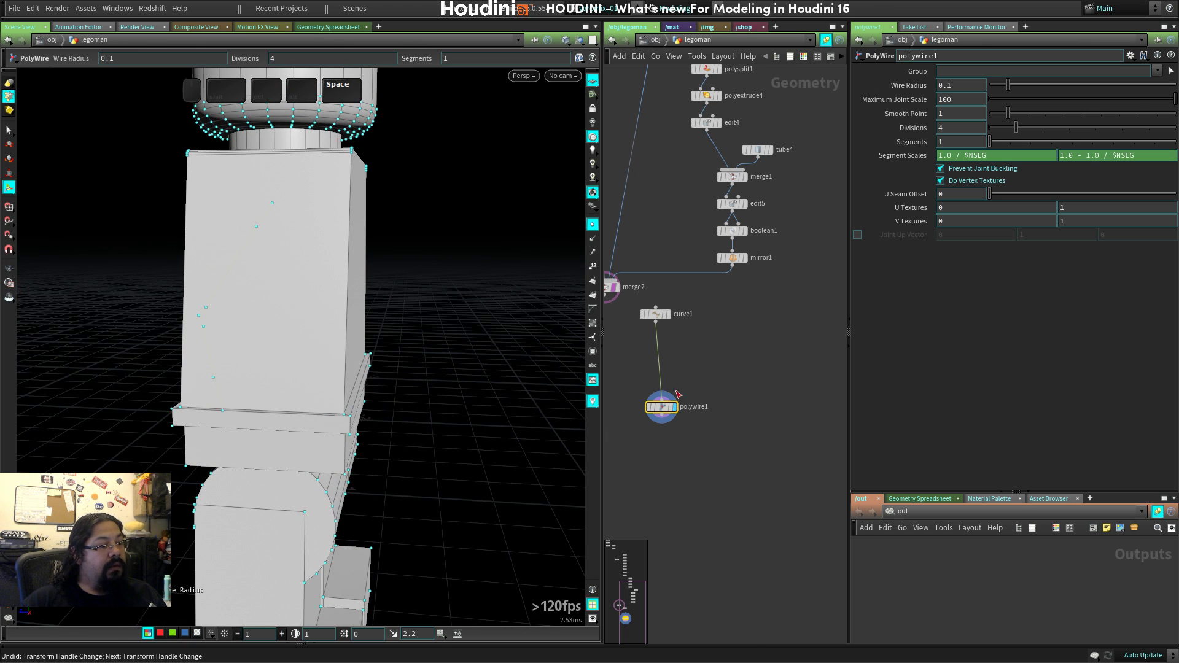
Insert a Convert node between curve1 and polywire1 so the arm curve becomes polygons before thickening.
key("Tab")
type("con")
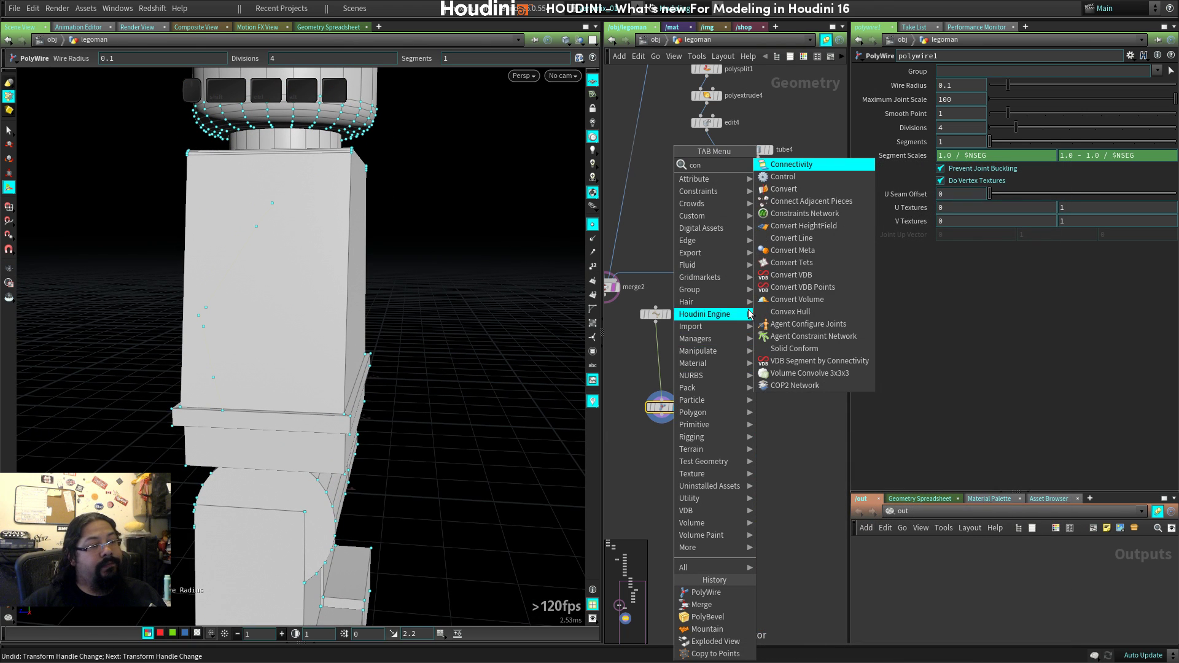
left_click(783, 189)
left_click(655, 360)
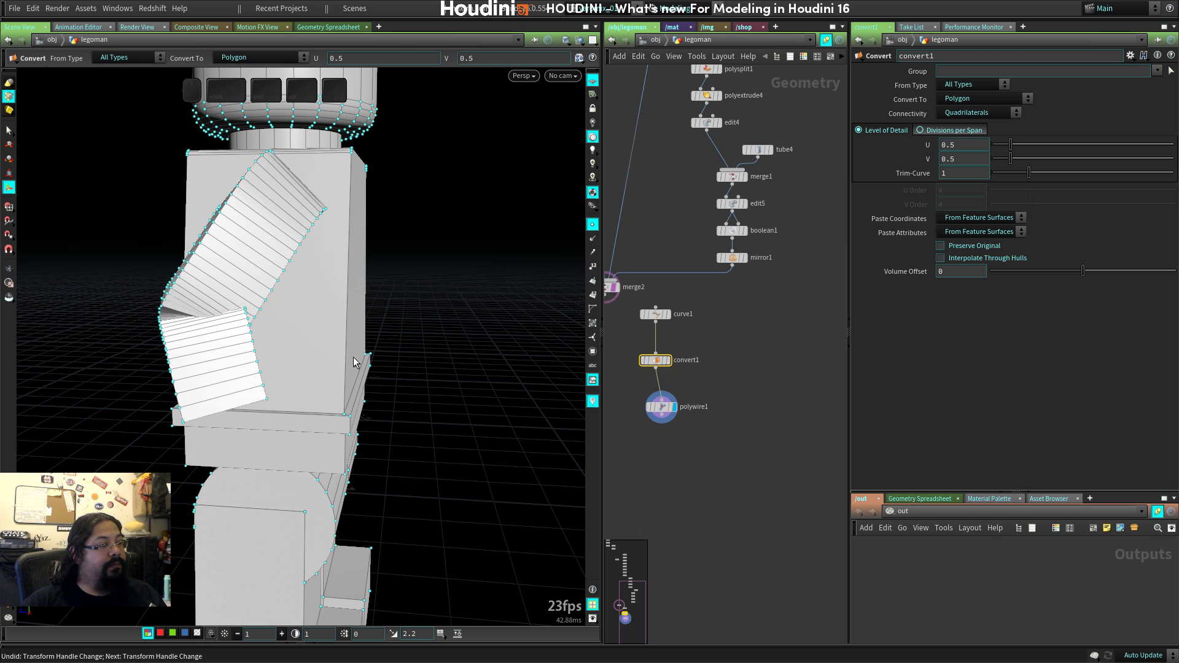
middle_click_drag(353, 357, 400, 406)
left_click_drag(400, 405, 290, 395)
right_click_drag(290, 395, 374, 395)
middle_click_drag(374, 395, 541, 386)
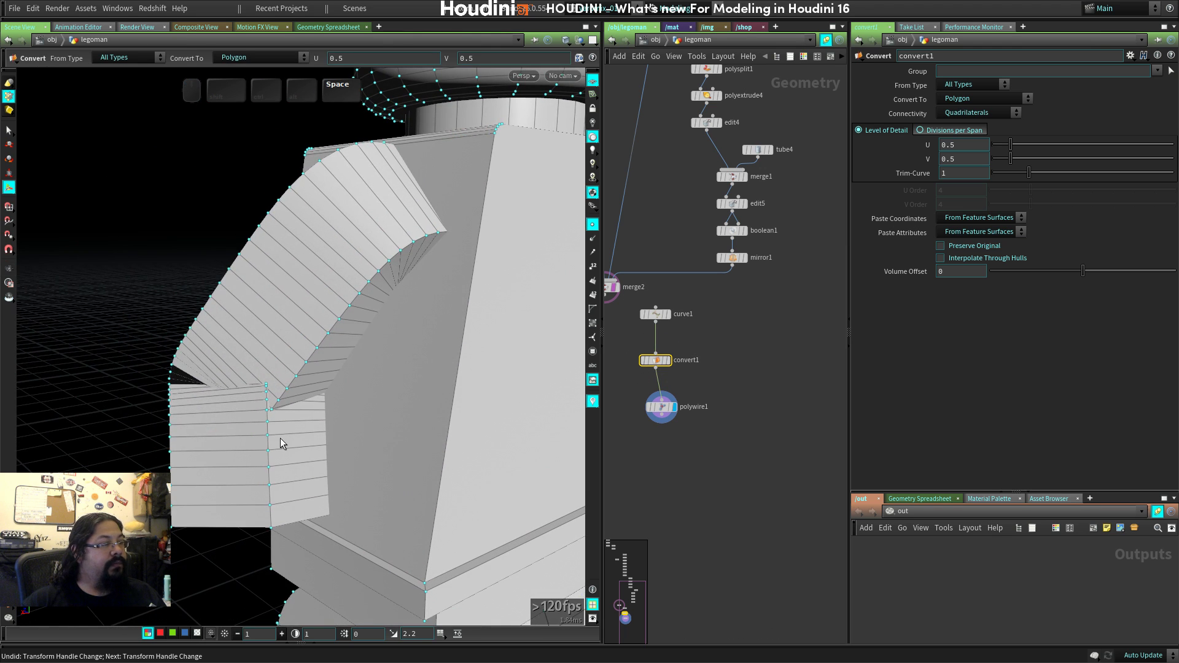
In the front wireframe view, set polywire1's Divisions to 12 for a rounder arm.
key("space+2")
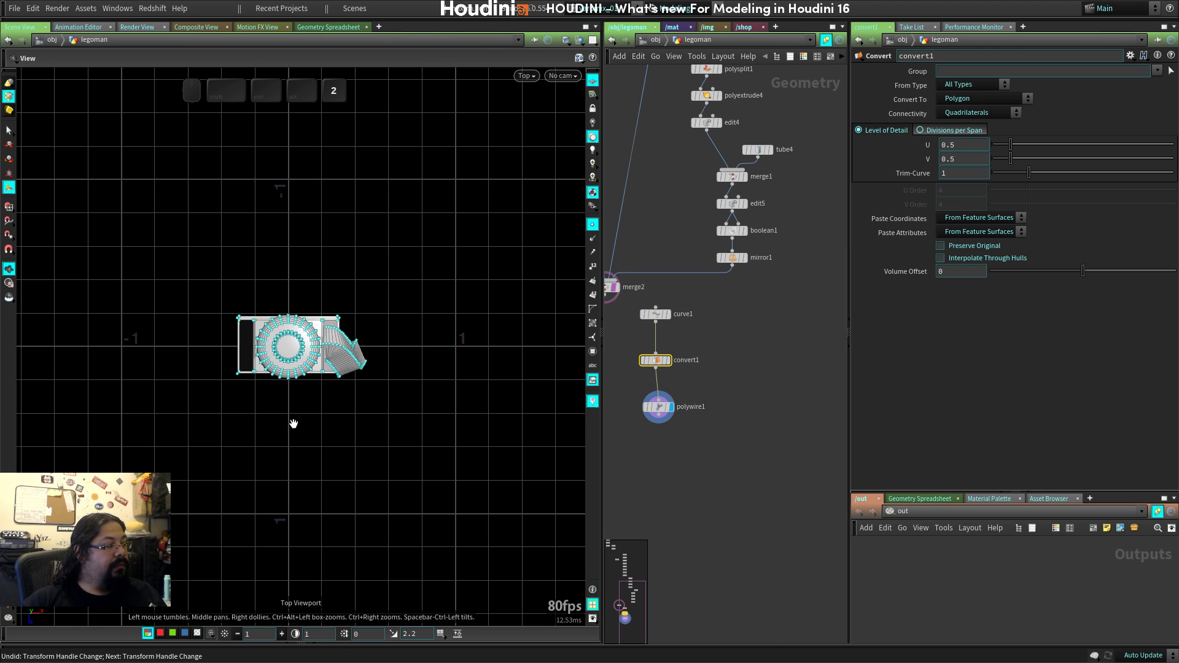
key("space+3")
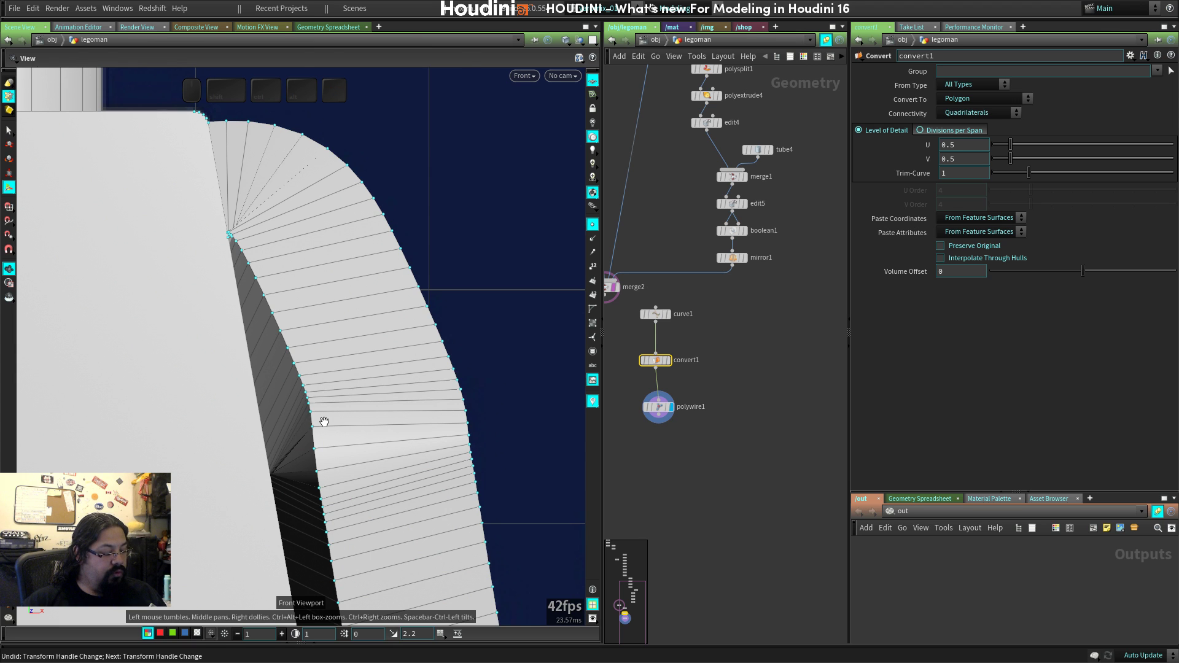
key("shift+w")
middle_click_drag(324, 422, 305, 397)
right_click_drag(304, 396, 324, 432)
middle_click_drag(323, 431, 314, 366)
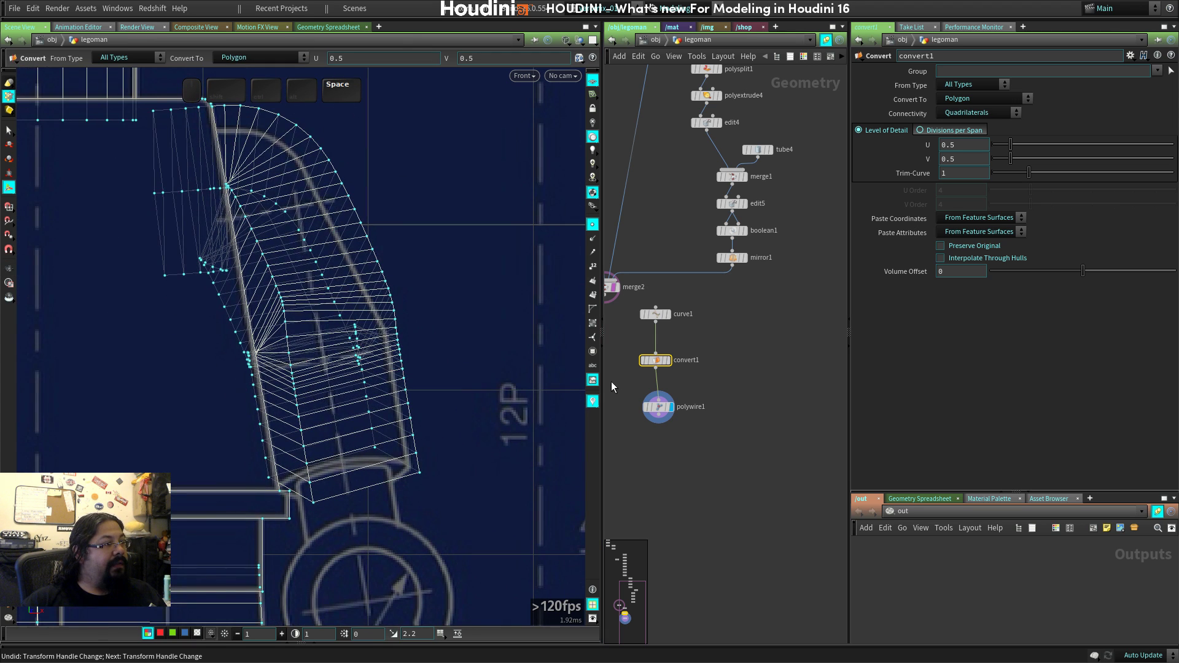
left_click(658, 407)
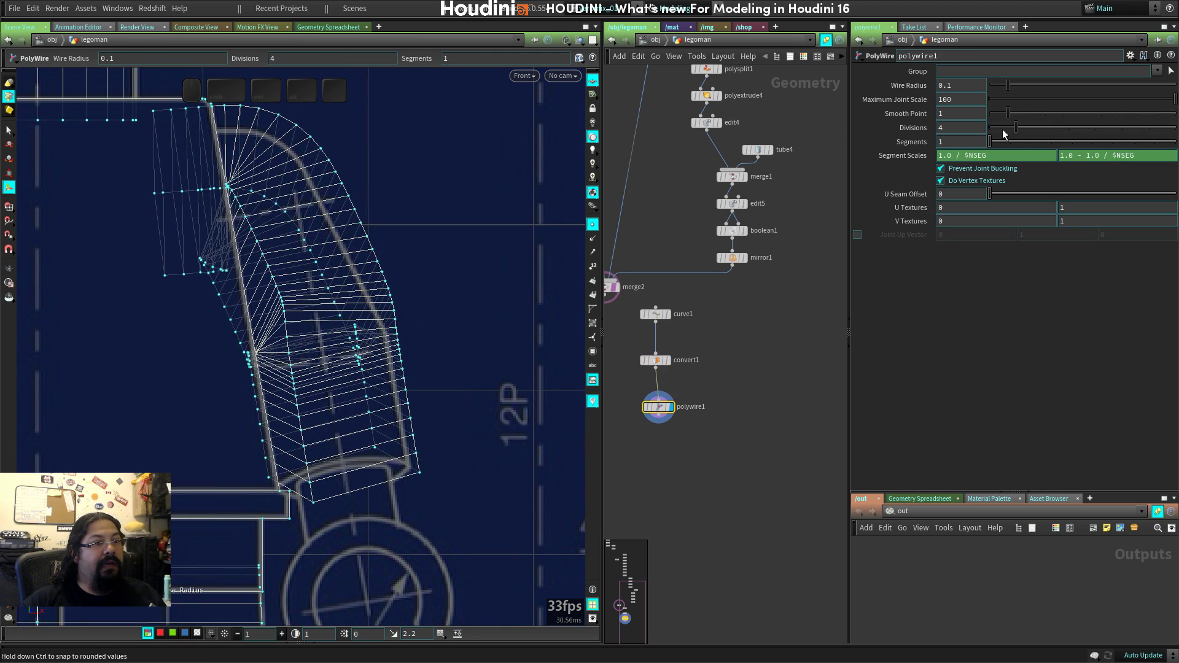
left_click_drag(1037, 127, 1172, 128)
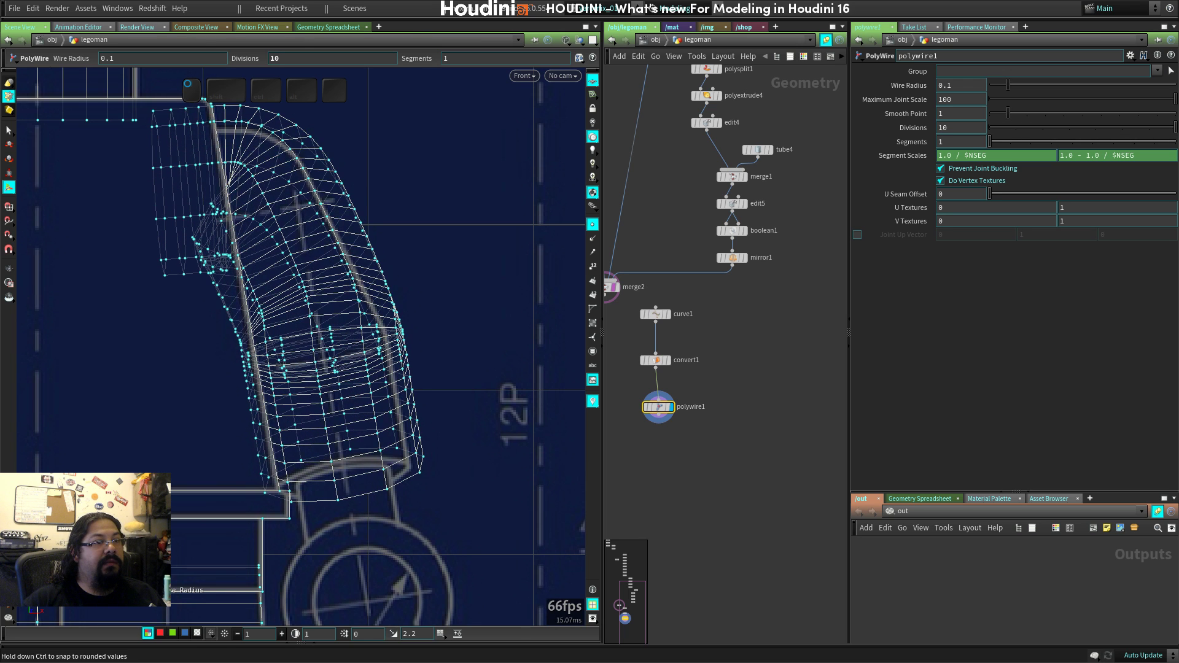
type("12")
key("Return")
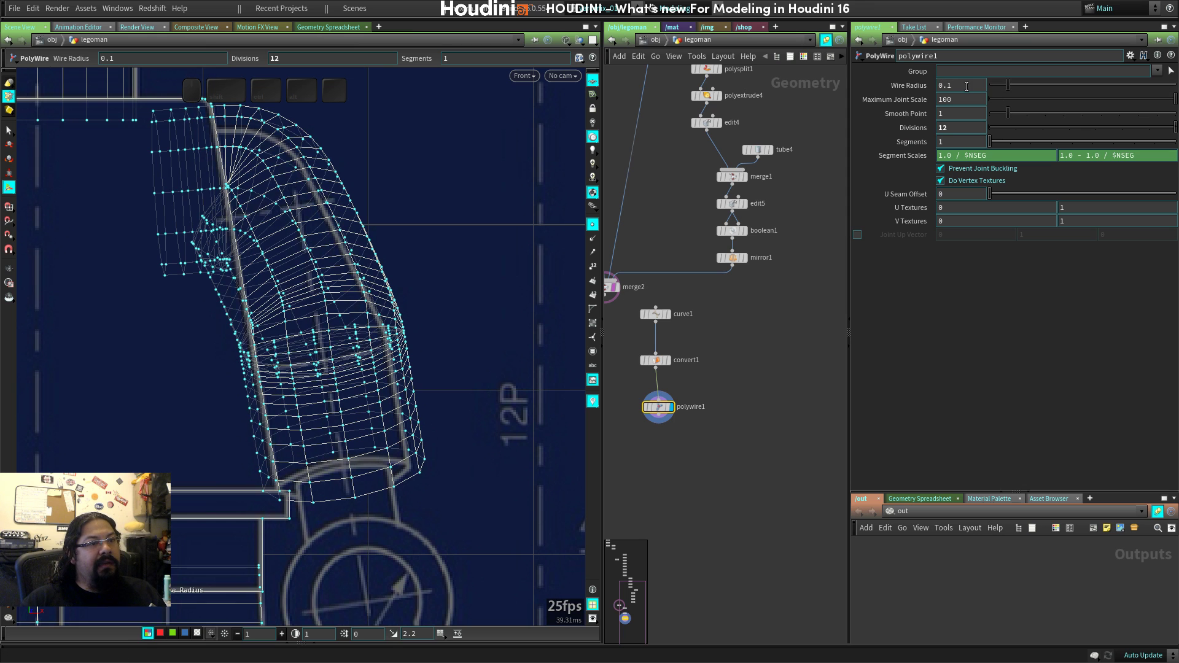
Set polywire1's Wire Radius to 0.08 so the arm's thickness follows the blueprint outline.
middle_click_drag(966, 86, 946, 113)
key("space")
middle_click_drag(408, 383, 434, 416)
right_click_drag(434, 416, 466, 387)
key("space")
middle_click_drag(465, 311, 466, 420)
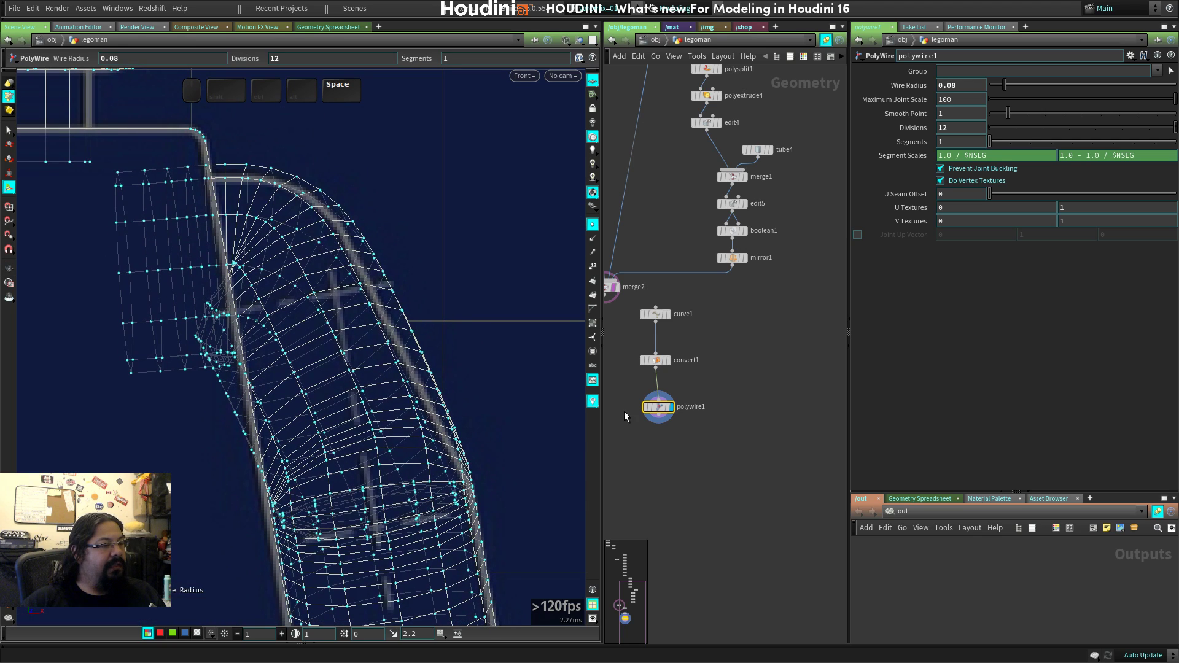
Adjust curve1's shoulder points in the front view so the top of the arm follows the blueprint outline.
left_click(653, 315)
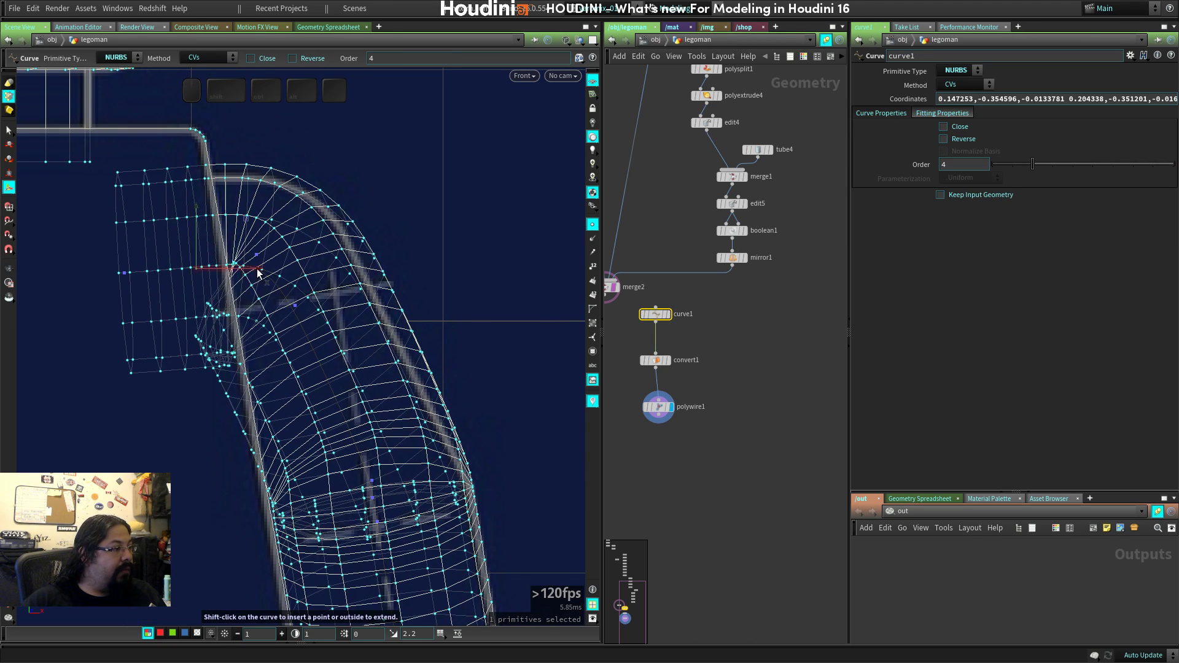
left_click_drag(258, 274, 126, 275)
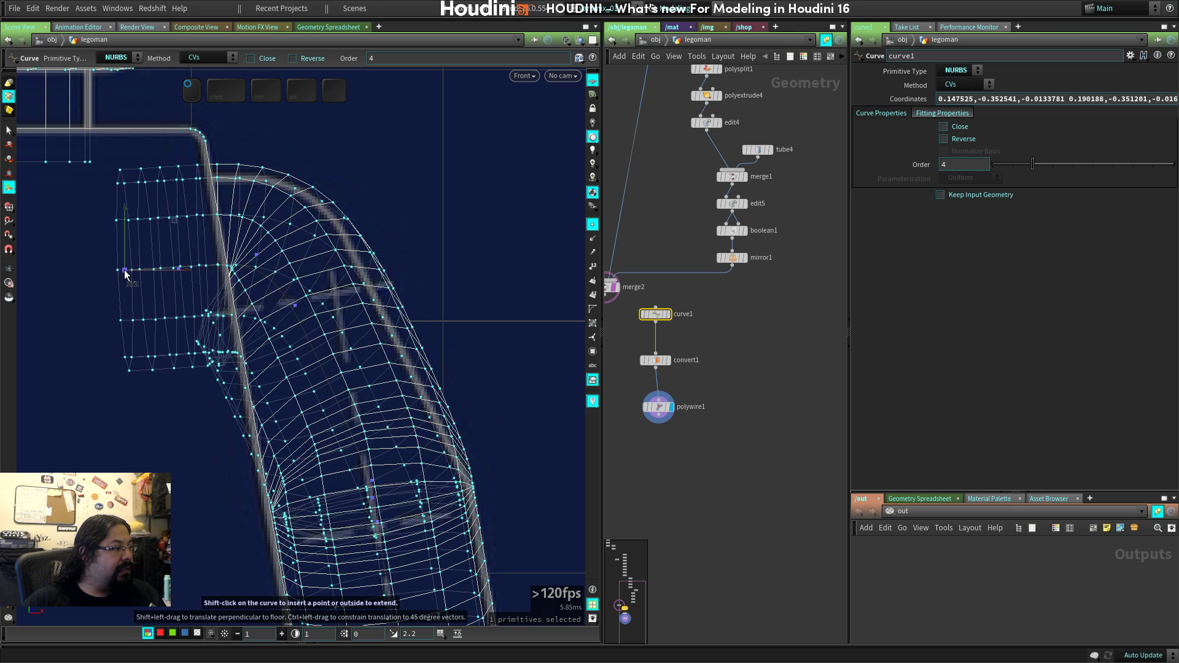
left_click_drag(174, 225, 122, 289)
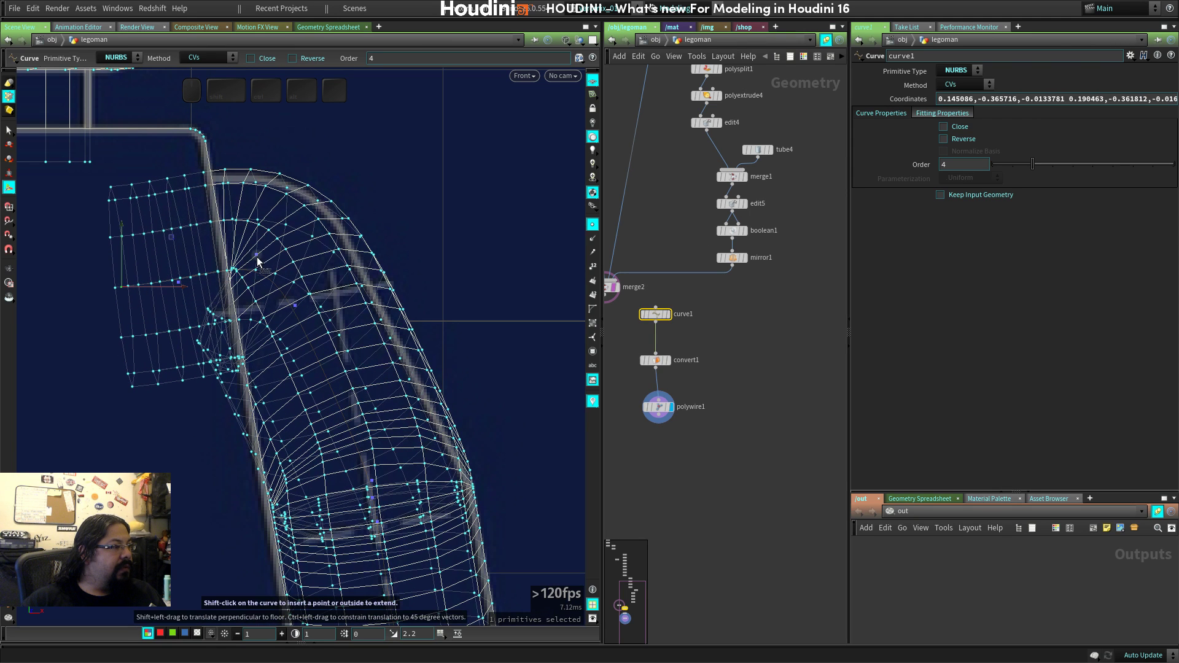
left_click_drag(256, 255, 273, 311)
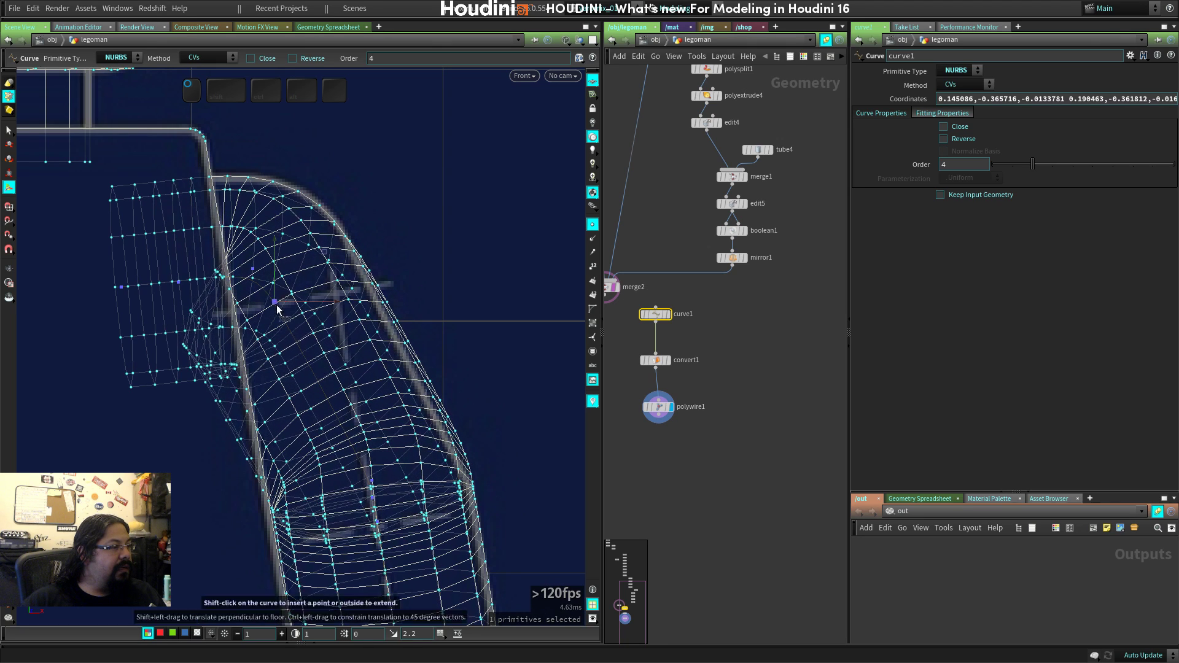
Reposition the arm curve's elbow points along the blueprint centerline in the front view.
middle_click_drag(364, 472, 322, 381)
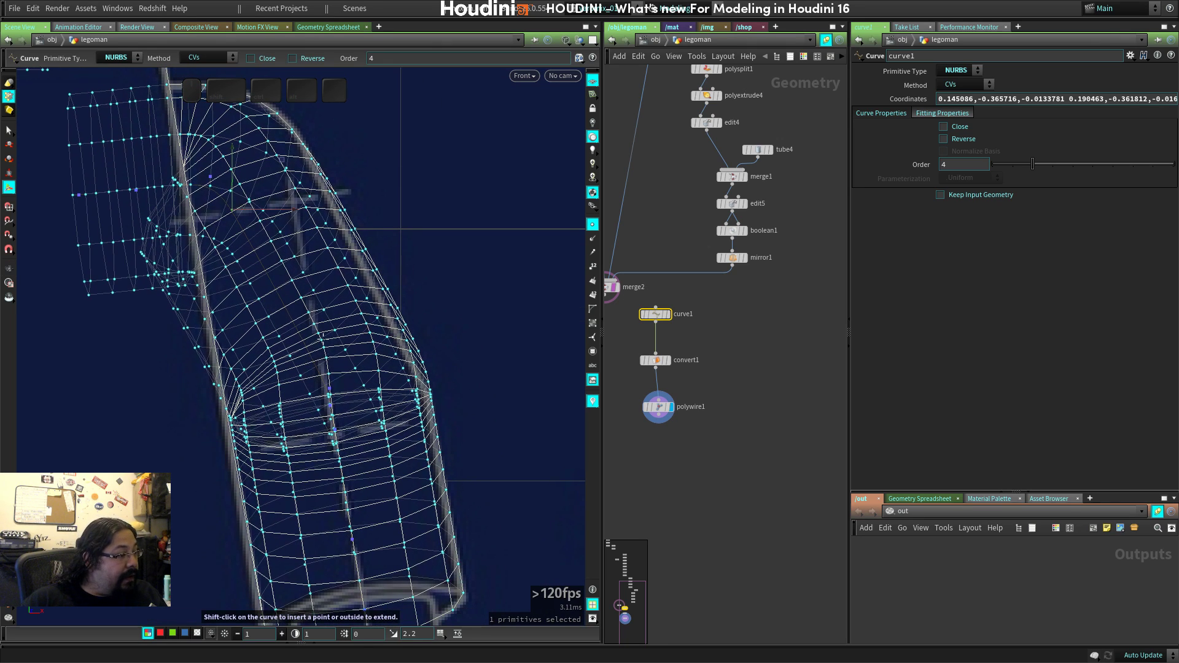
left_click_drag(330, 392, 323, 392)
left_click(330, 407)
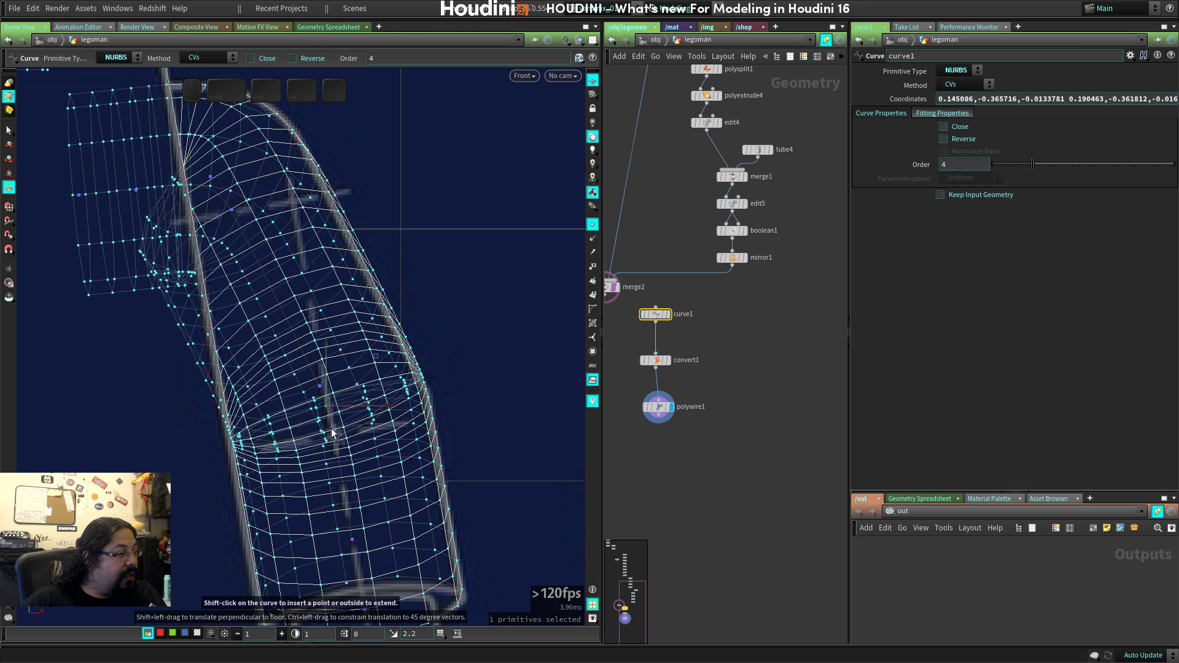
left_click(335, 429)
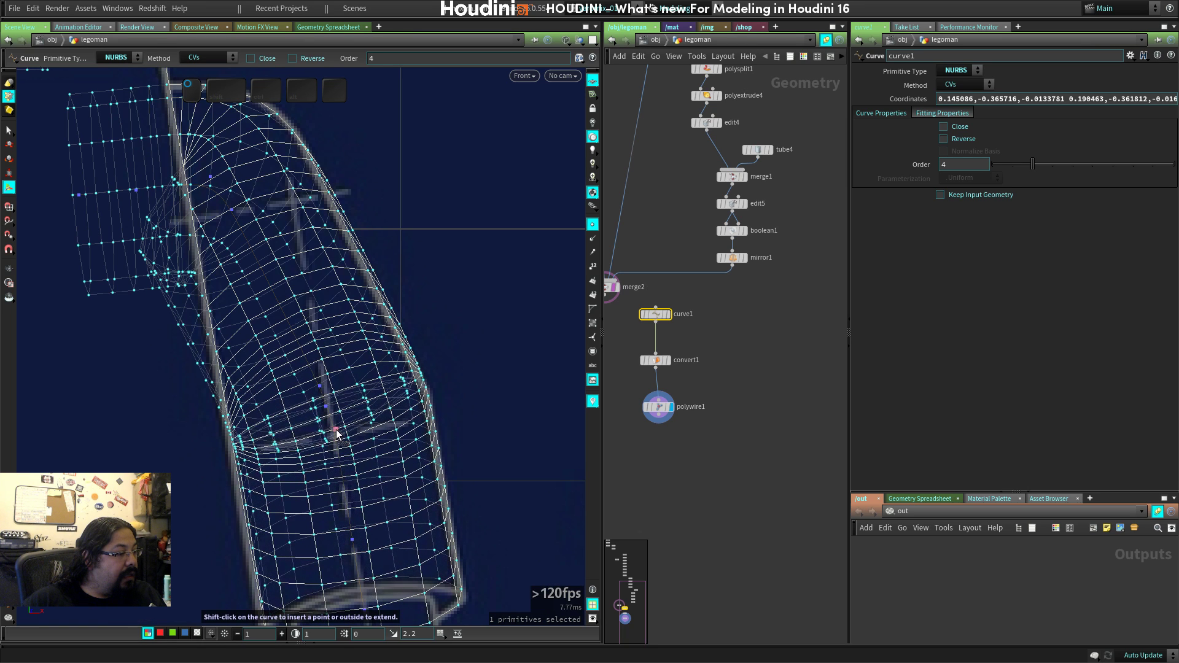
left_click_drag(336, 431, 330, 419)
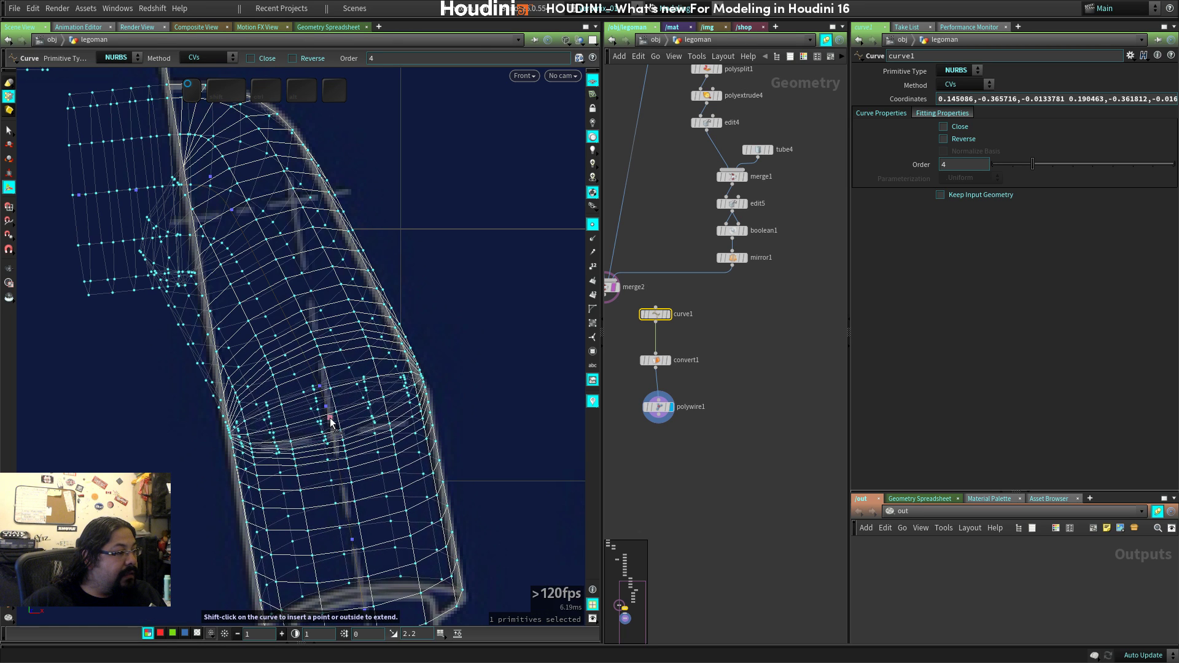
In the right view, undo the last handle change and delete the crowded elbow points from the arm curve.
key("space+3")
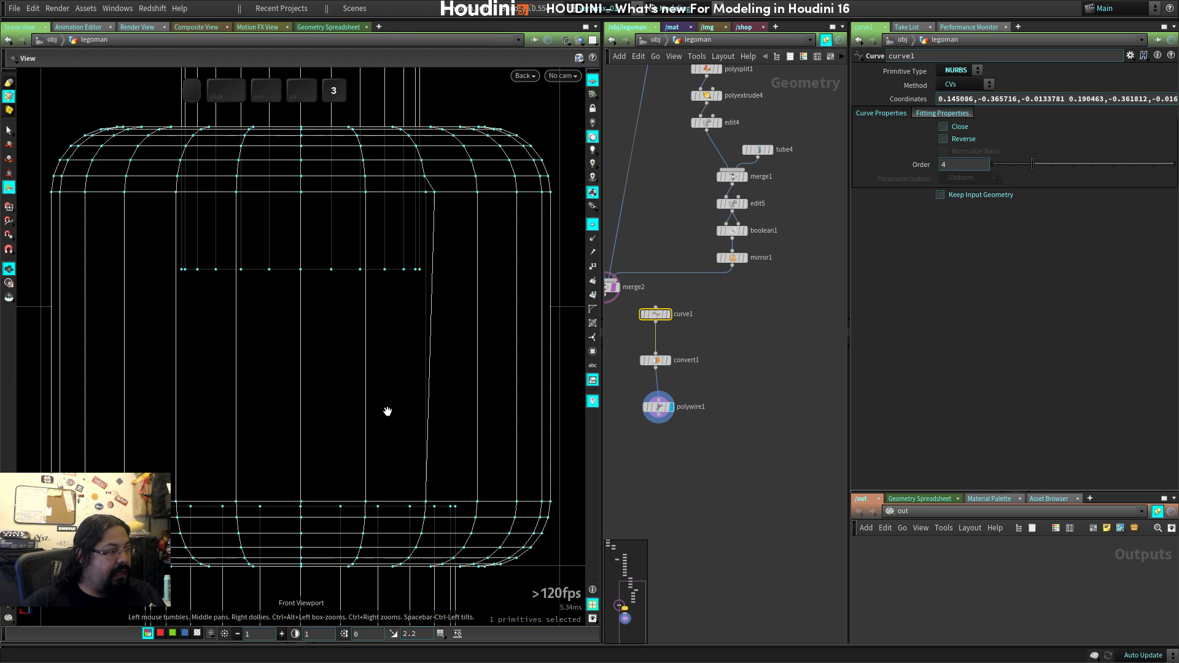
key("space+4")
scroll(224, 414, "down", 5)
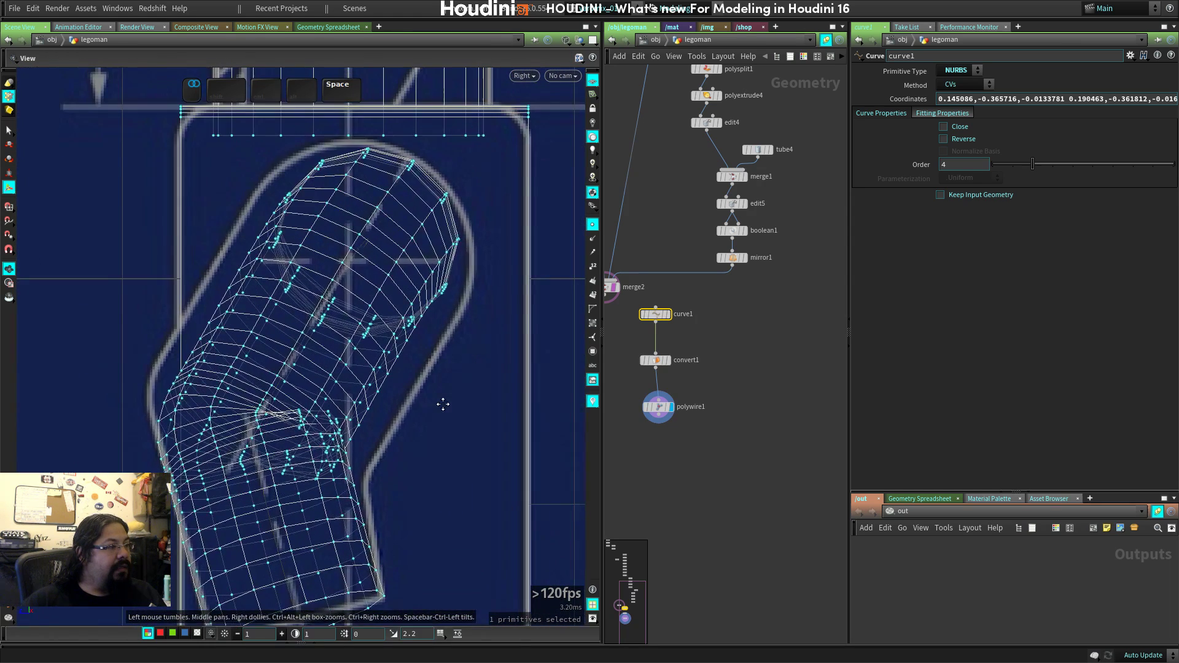
middle_click_drag(200, 307, 265, 339)
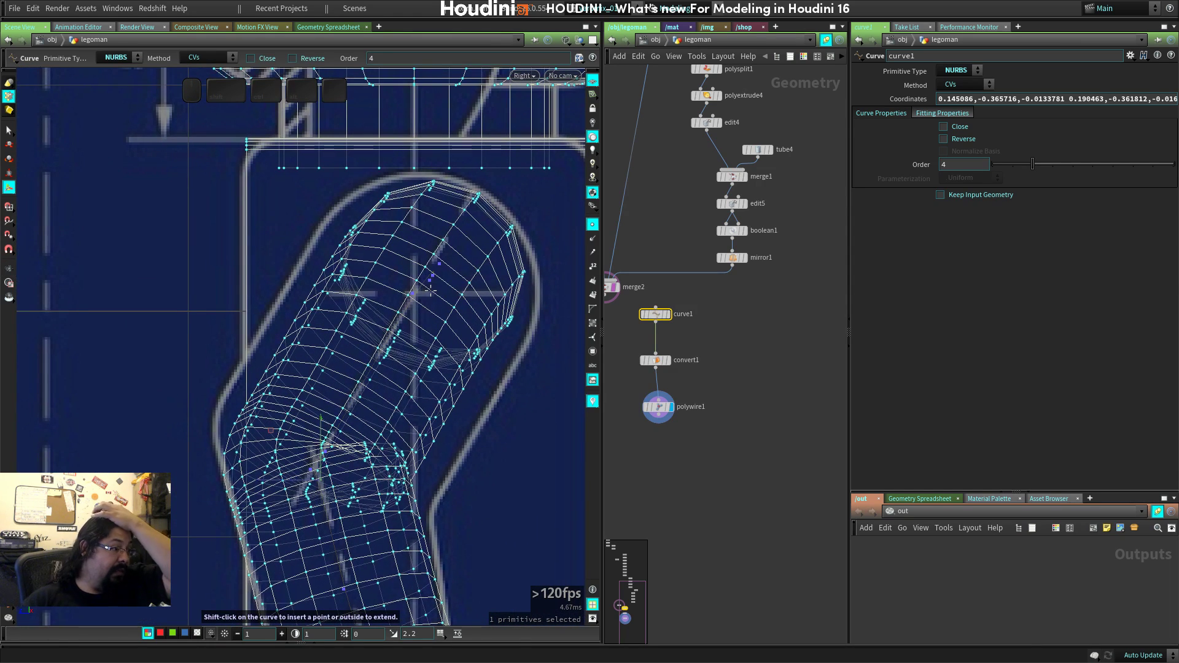
middle_click_drag(442, 491, 410, 282)
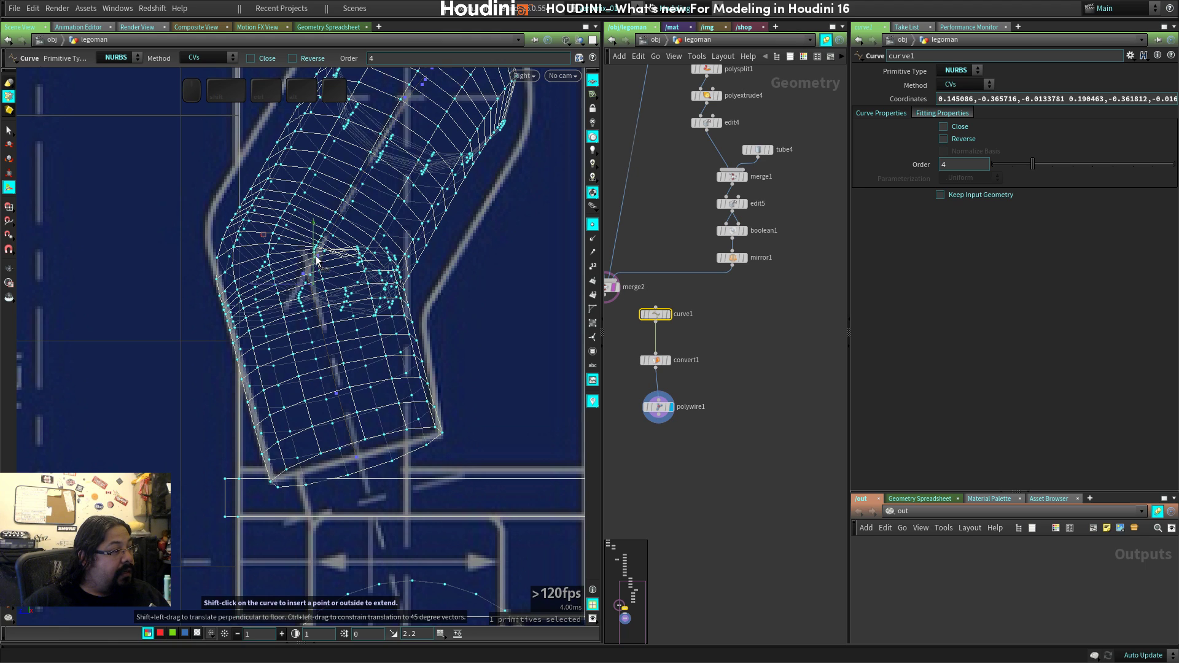
key("ctrl+z")
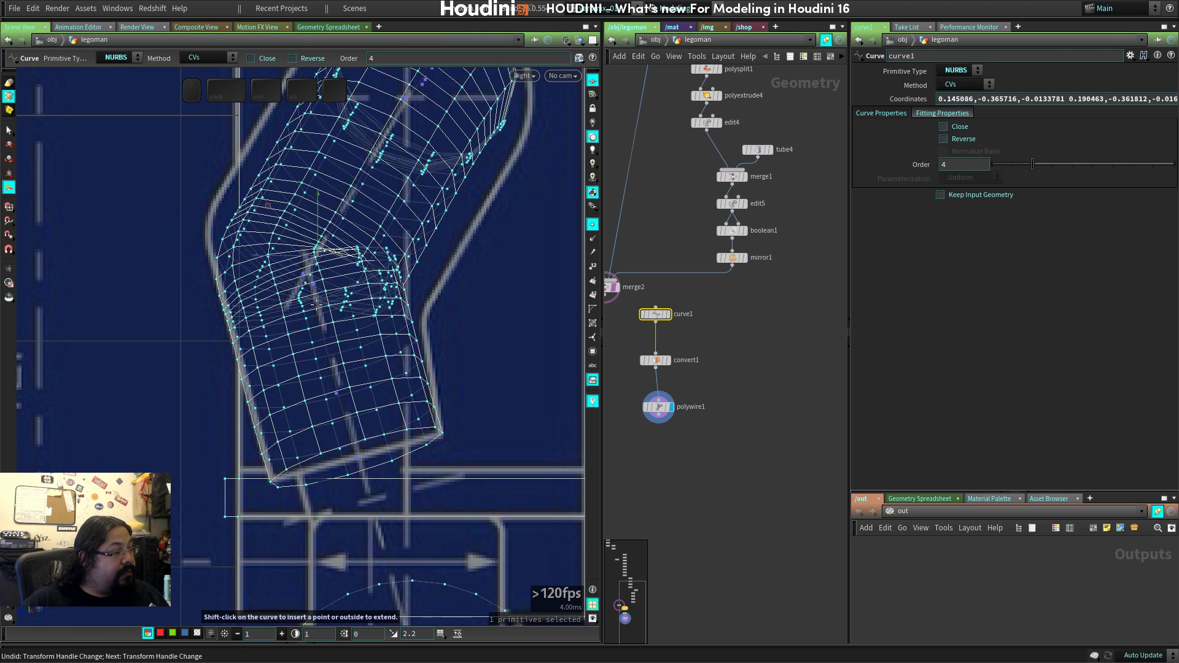
left_click_drag(316, 303, 323, 331)
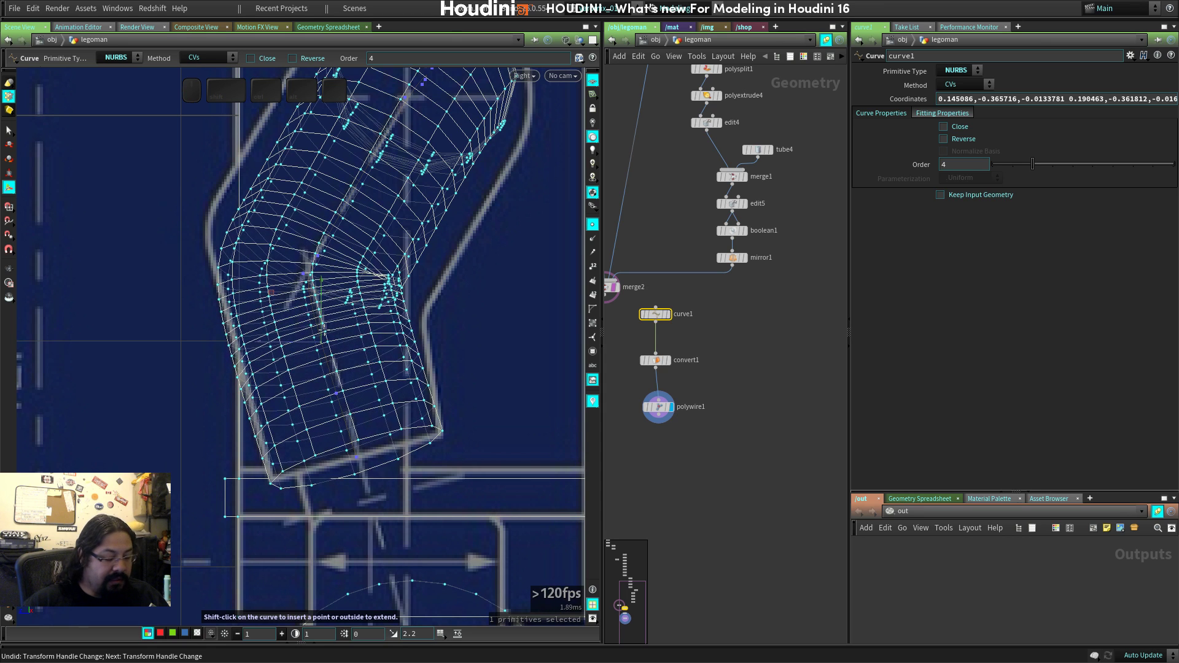
key("Delete")
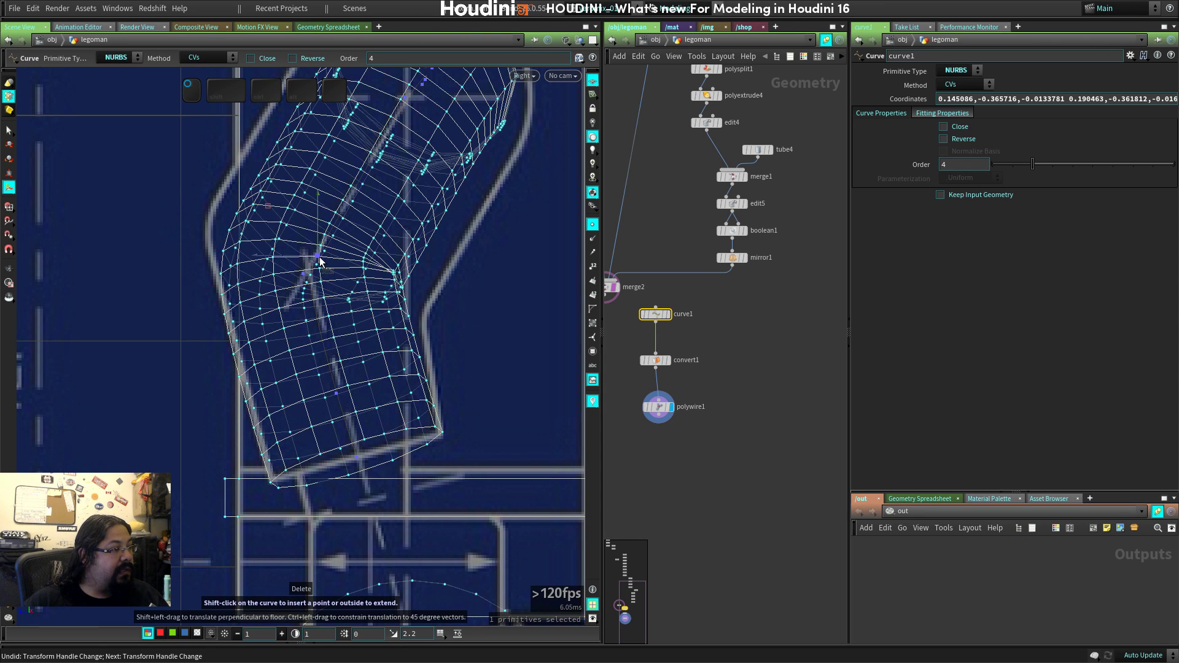
key("End")
left_click_drag(318, 258, 365, 360)
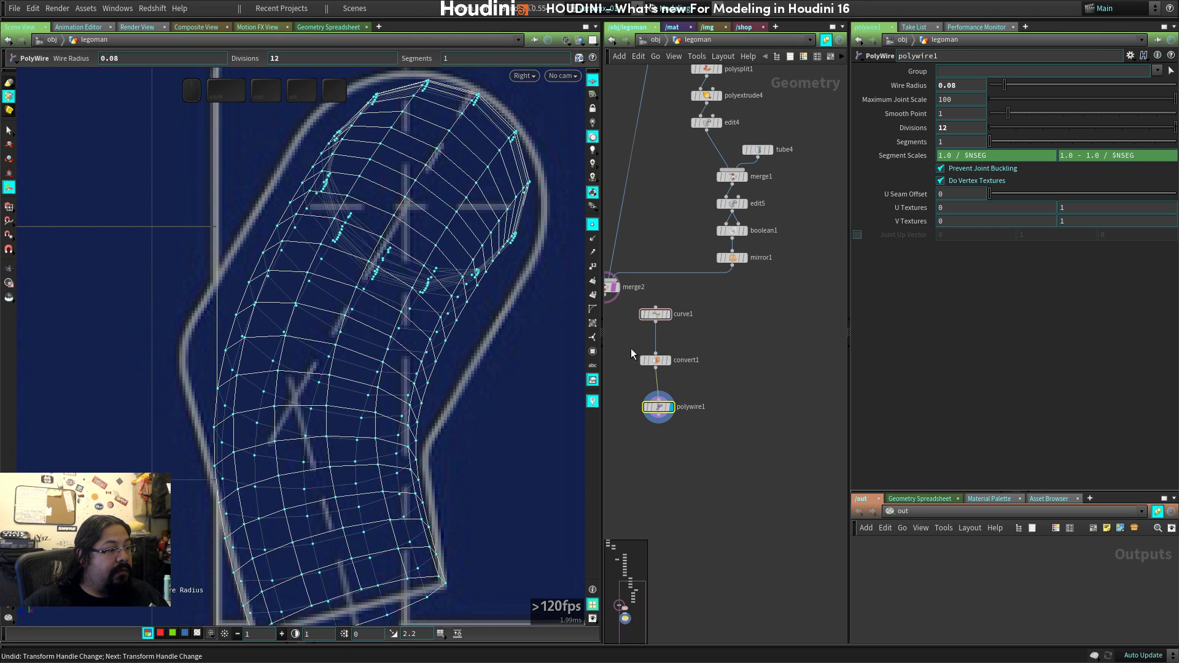
Insert and position upper-arm and elbow points on curve1 in the right view to bend it along the blueprint.
left_click(657, 315)
left_click(593, 266)
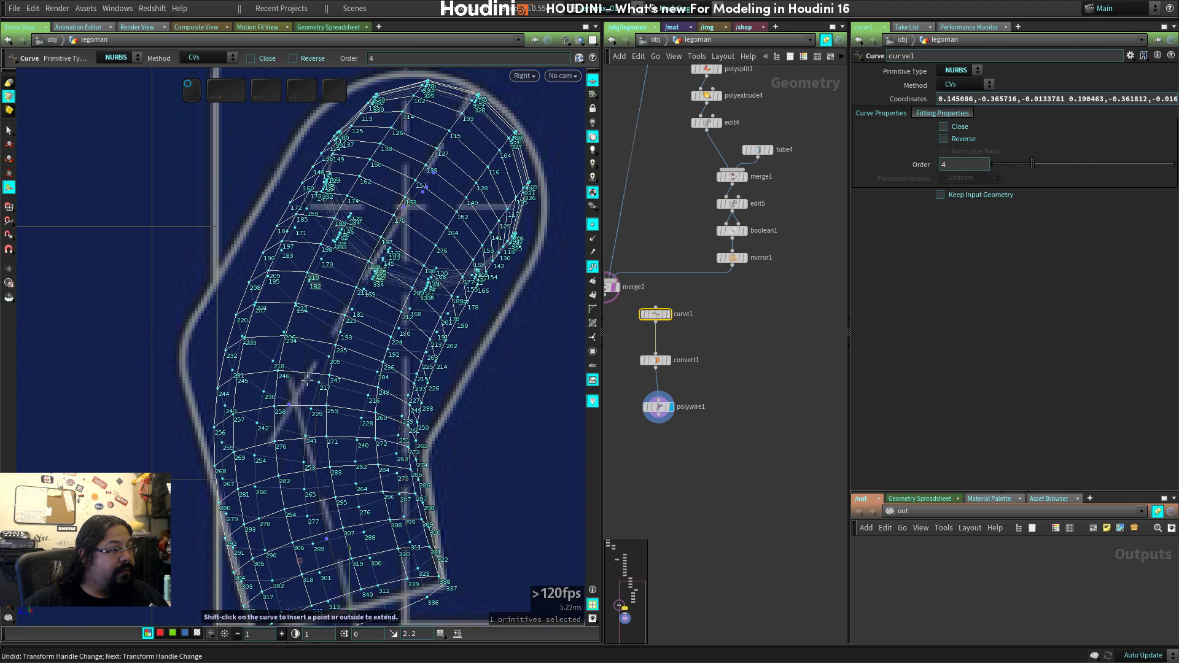
left_click(594, 270)
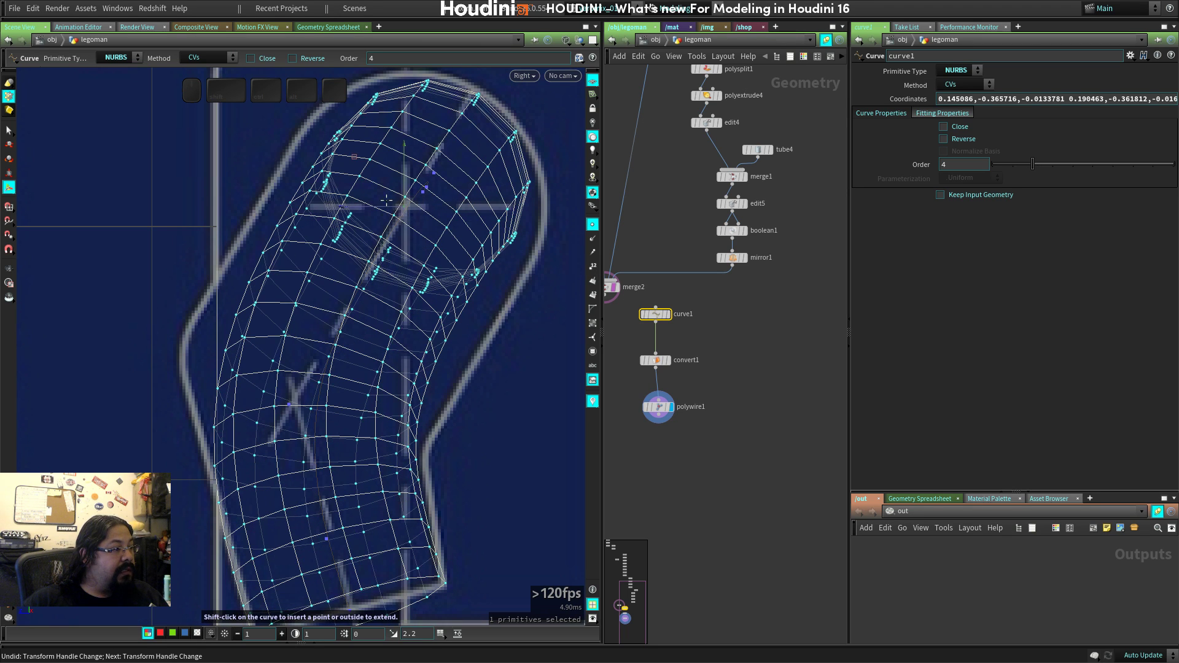
left_click_drag(355, 157, 264, 252)
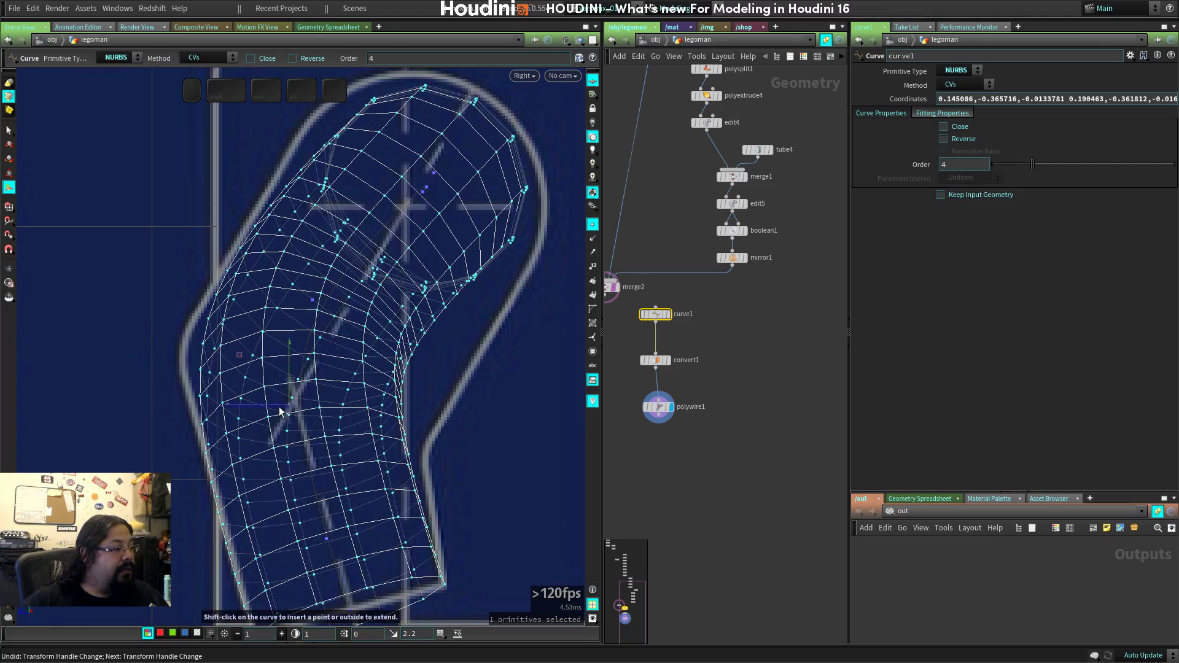
mouse_move(239, 355)
left_mouse_down()
mouse_move(212, 340)
mouse_move(245, 340)
mouse_move(244, 407)
mouse_move(234, 375)
left_mouse_up()
Examine how the reshaped arm fits the body and blueprint in the right, perspective, top and front views.
key("space")
middle_click_drag(407, 368, 482, 409)
right_click_drag(483, 409, 361, 381)
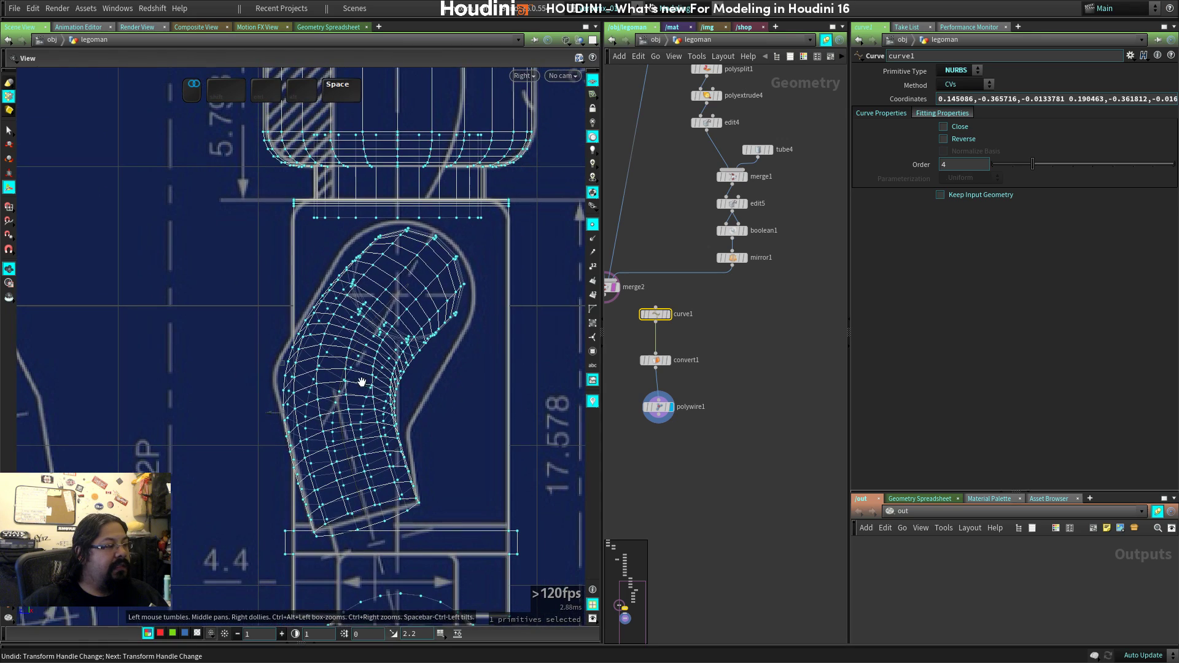
key("space+1")
key("space+2")
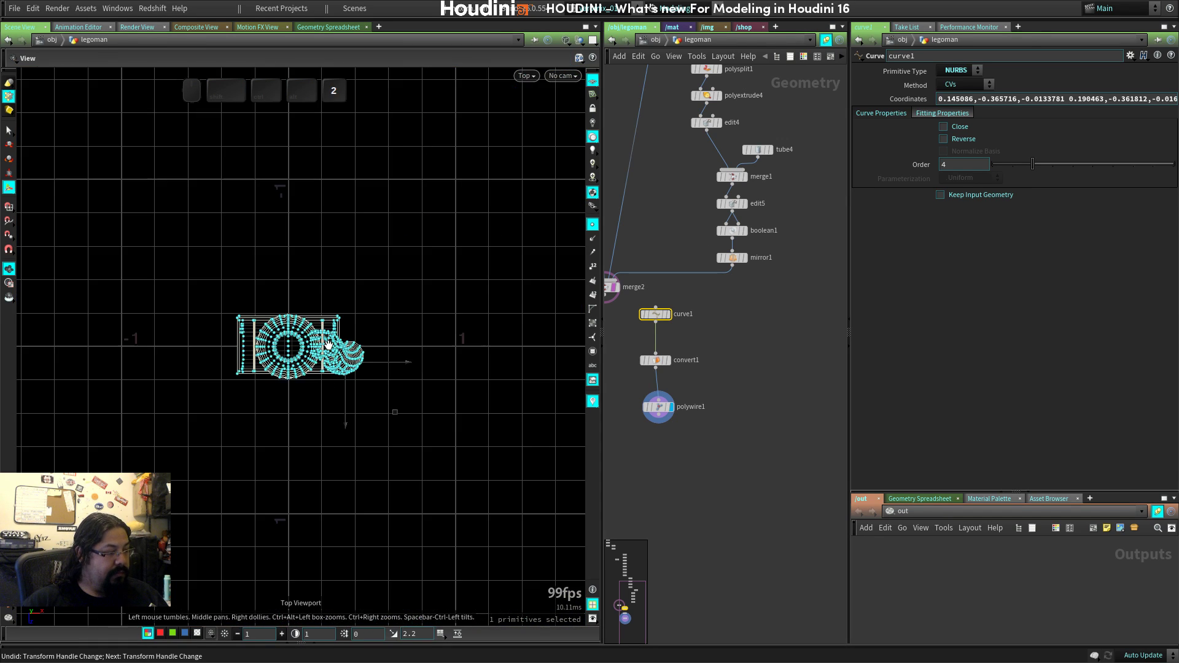
key("space+3")
key("space")
middle_click_drag(348, 361, 535, 383)
right_click_drag(535, 384, 335, 322)
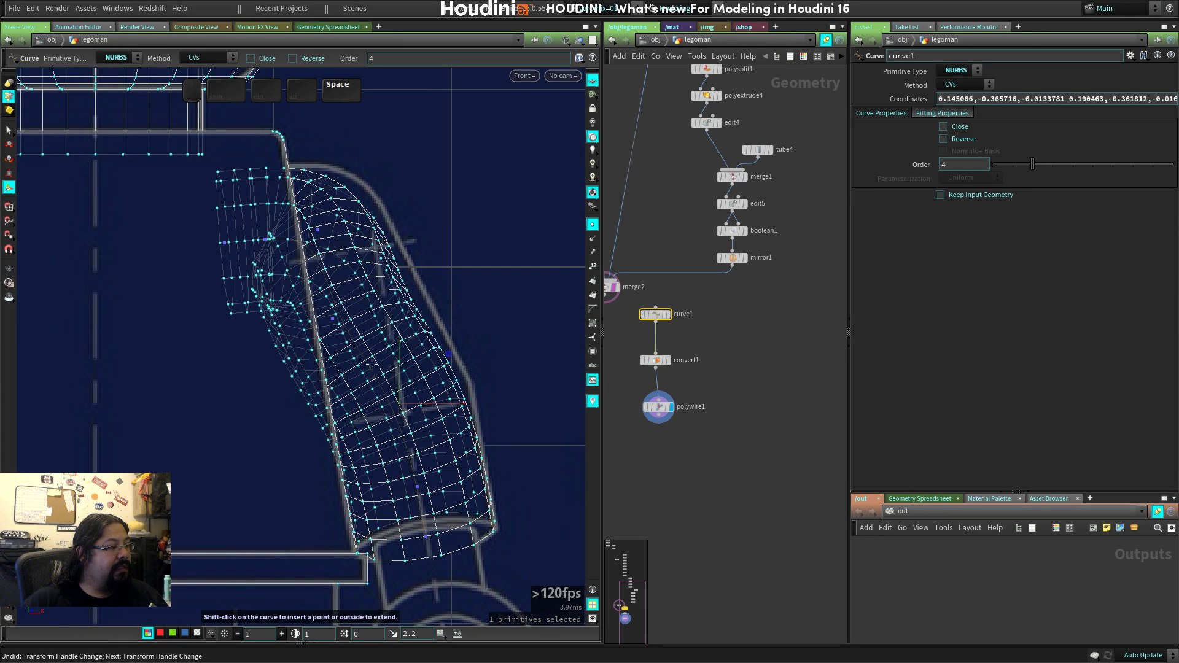
In the front view, reposition curve1's shoulder, upper-arm, forearm and cuff points so the tube follows the blueprint arm.
left_click_drag(330, 316, 327, 210)
left_click_drag(267, 244, 191, 239)
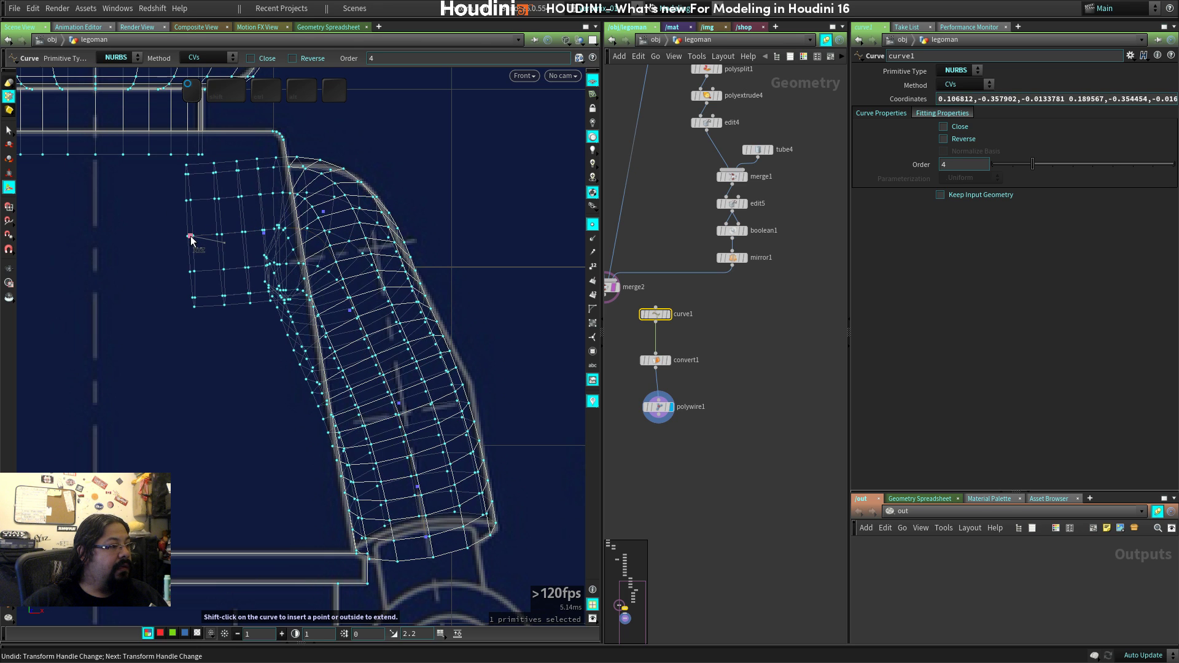
left_click_drag(428, 540, 423, 541)
left_click_drag(400, 408, 405, 398)
Examine the reshaped arm against the body and blueprint in the top, back, right and perspective views, shaded and in wireframe.
key("space+1")
key("space+2")
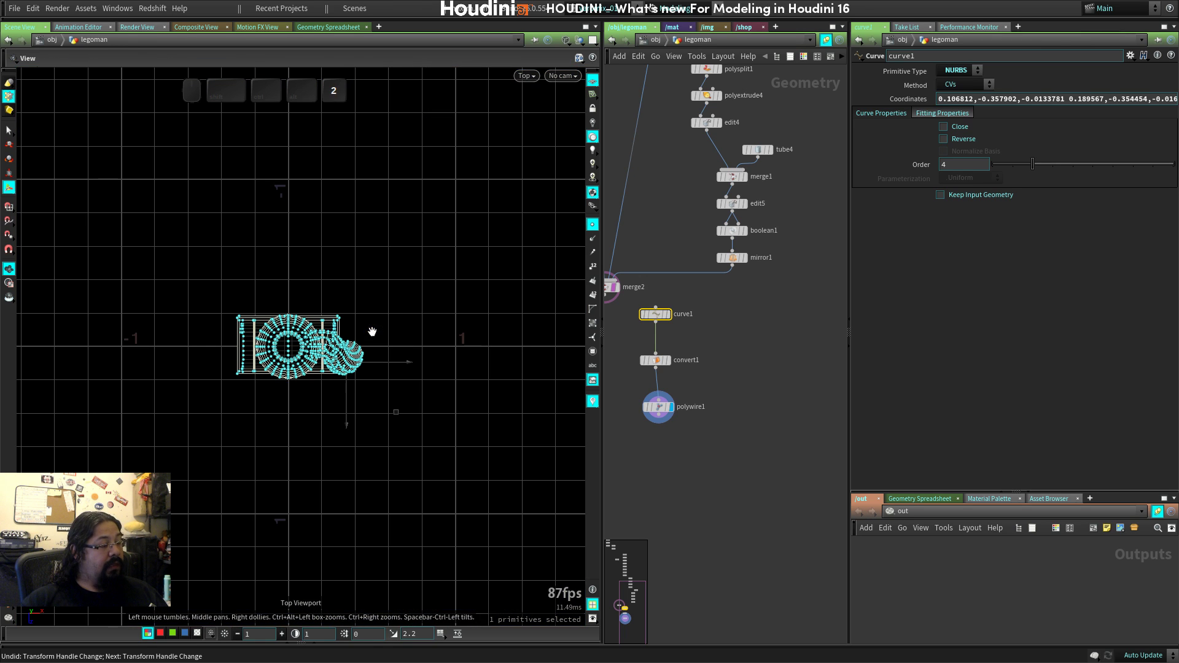
key("space+3")
key("space+4")
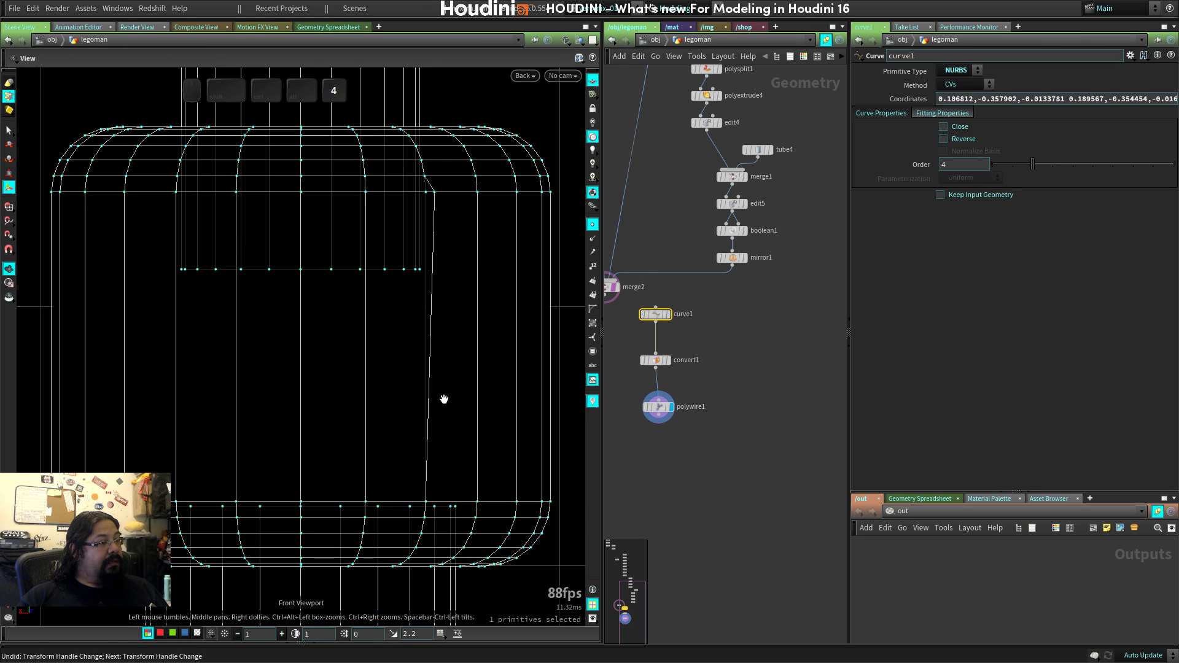
key("w")
right_click_drag(444, 400, 260, 400)
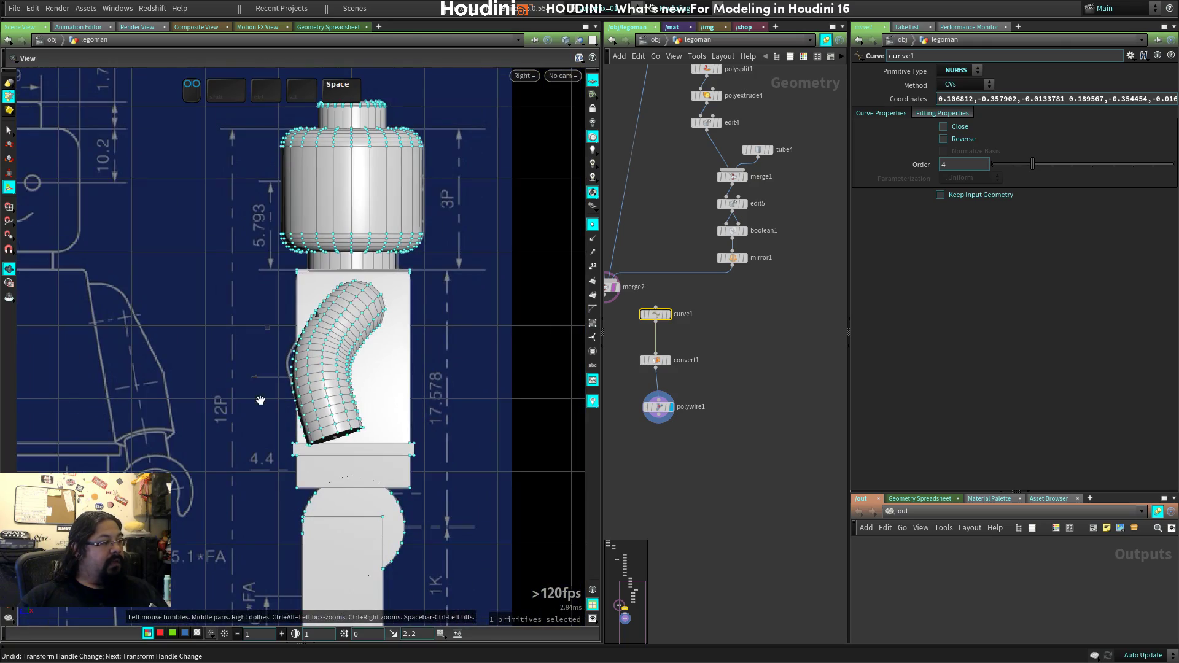
left_click_drag(445, 380, 424, 398)
key("space+2")
key("space+3")
key("space+2")
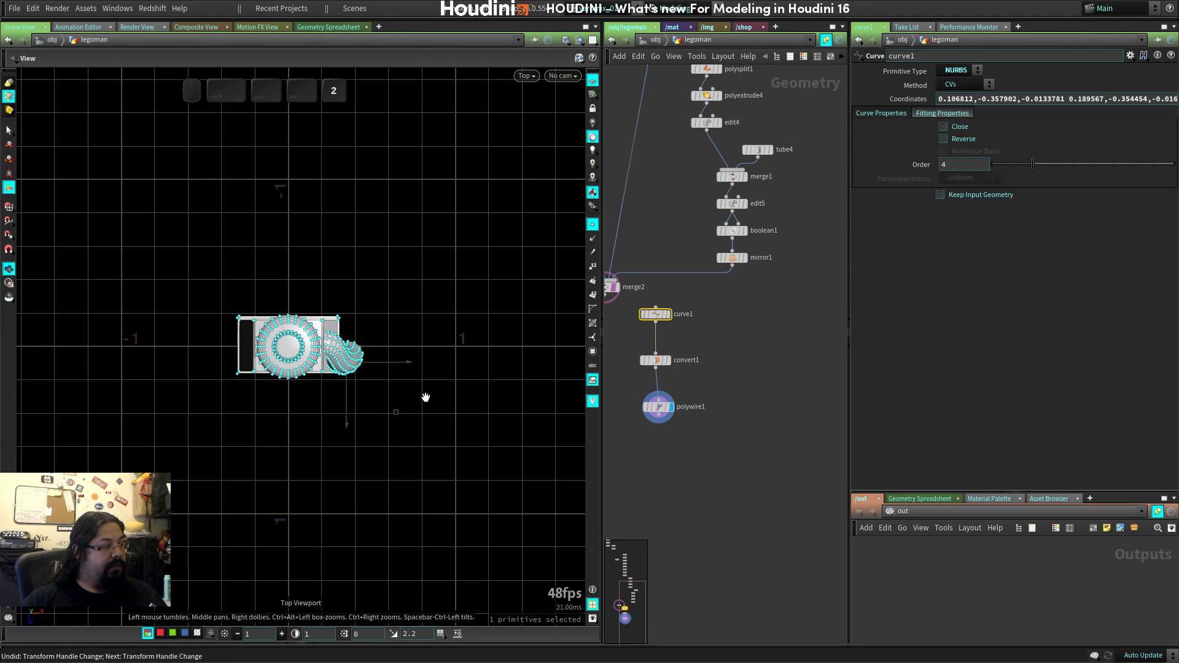
key("space+3")
key("space+2")
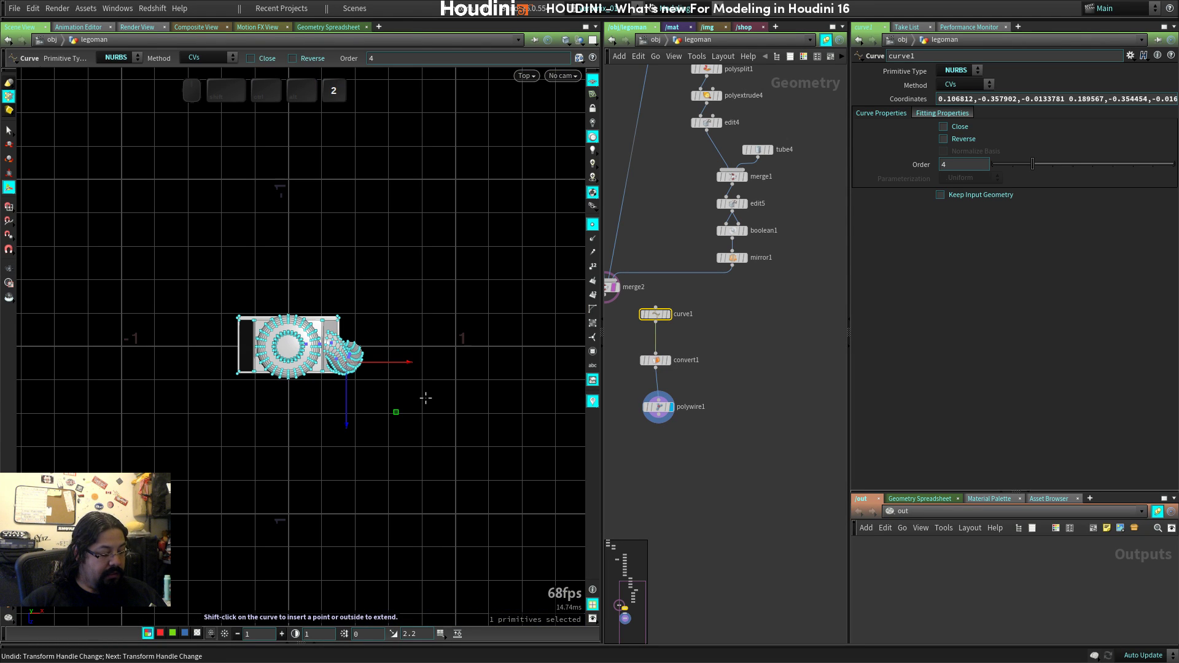
key("space+4")
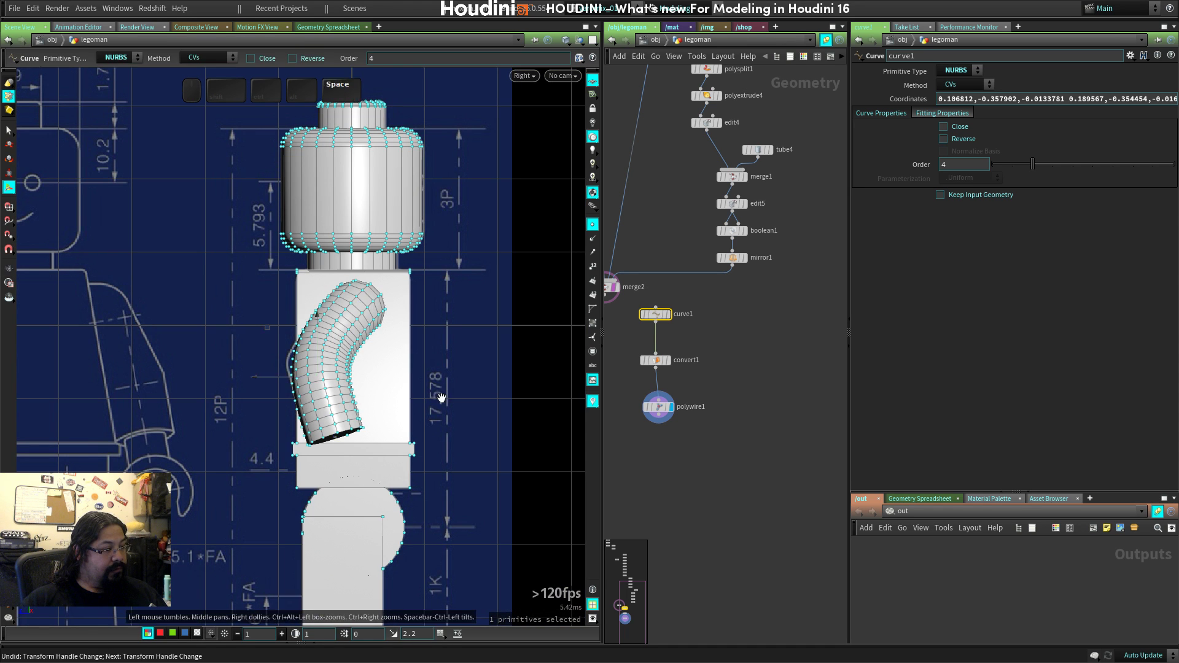
key("space+1")
left_click_drag(441, 398, 327, 369)
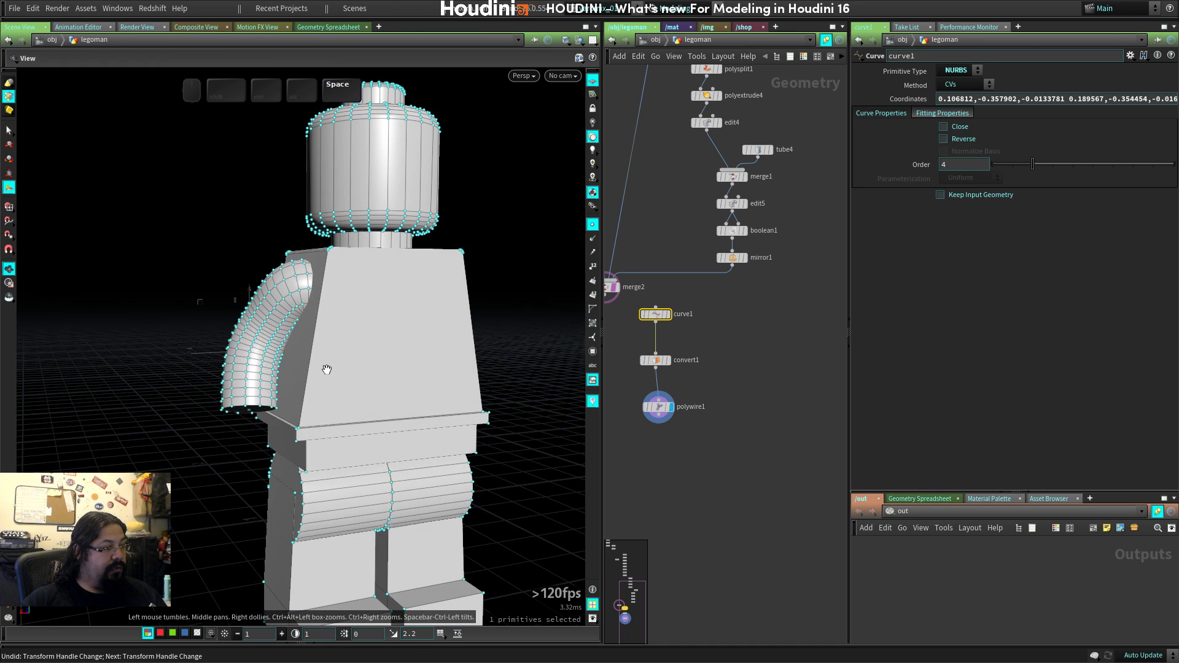
In the front view, select all of polywire1's arm points and drop the torso's shoulder-corner points from the selection.
key("space+3")
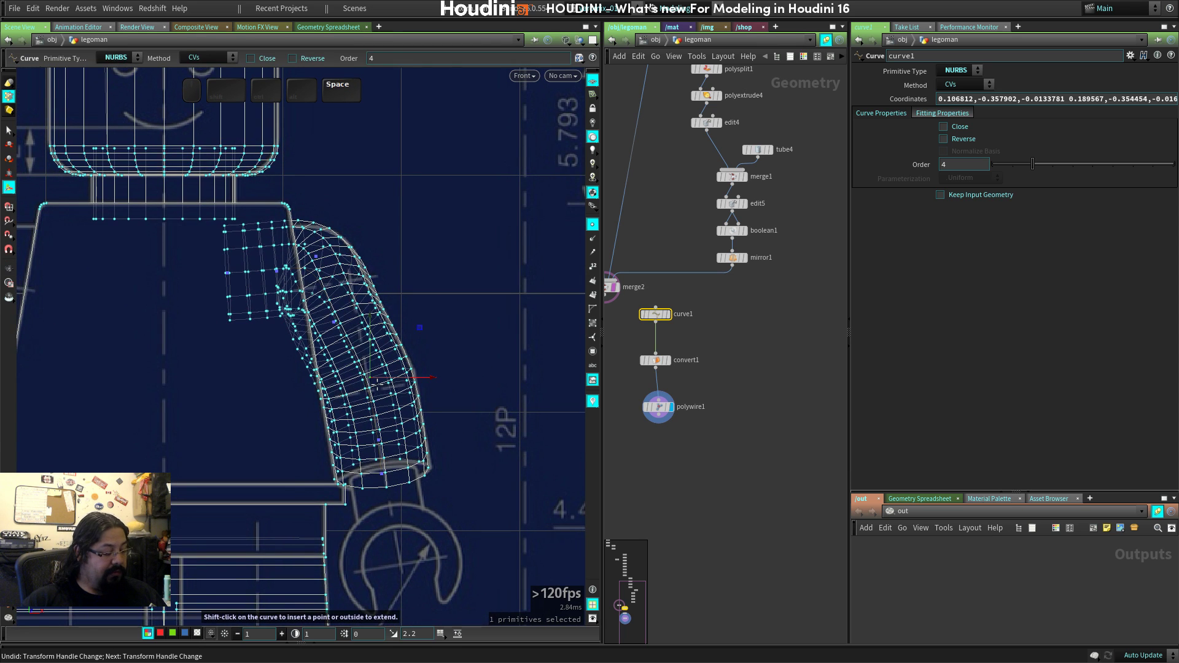
key("s")
left_click_drag(493, 212, 262, 495)
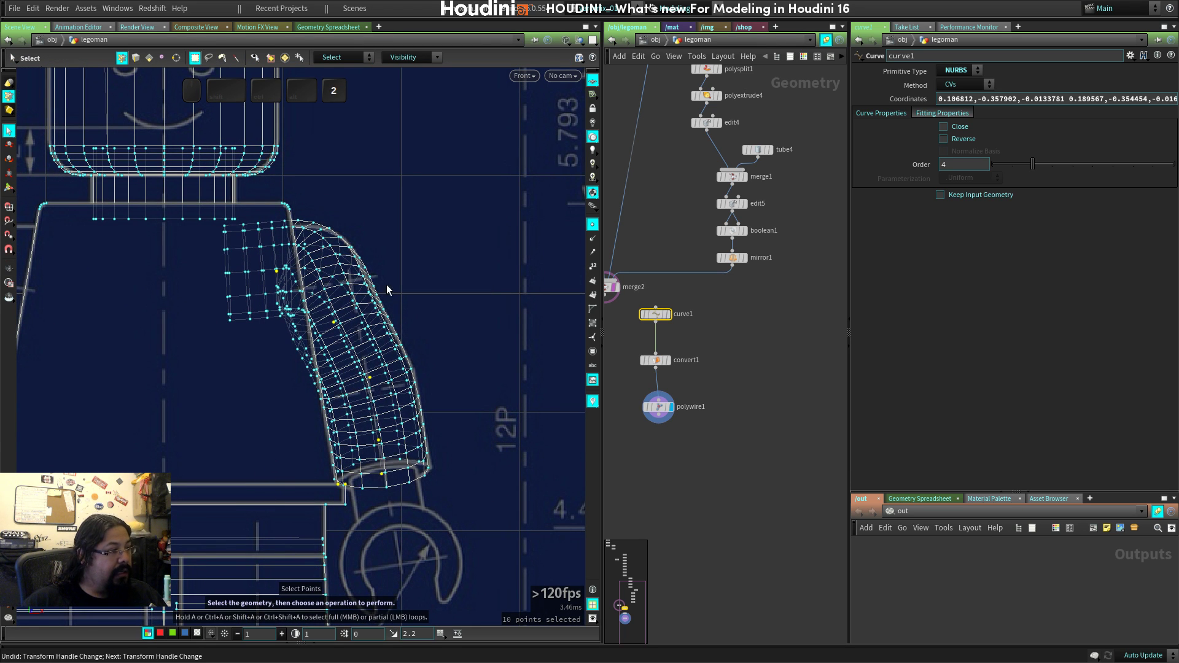
left_click_drag(489, 206, 291, 529, "shift")
left_click(659, 407)
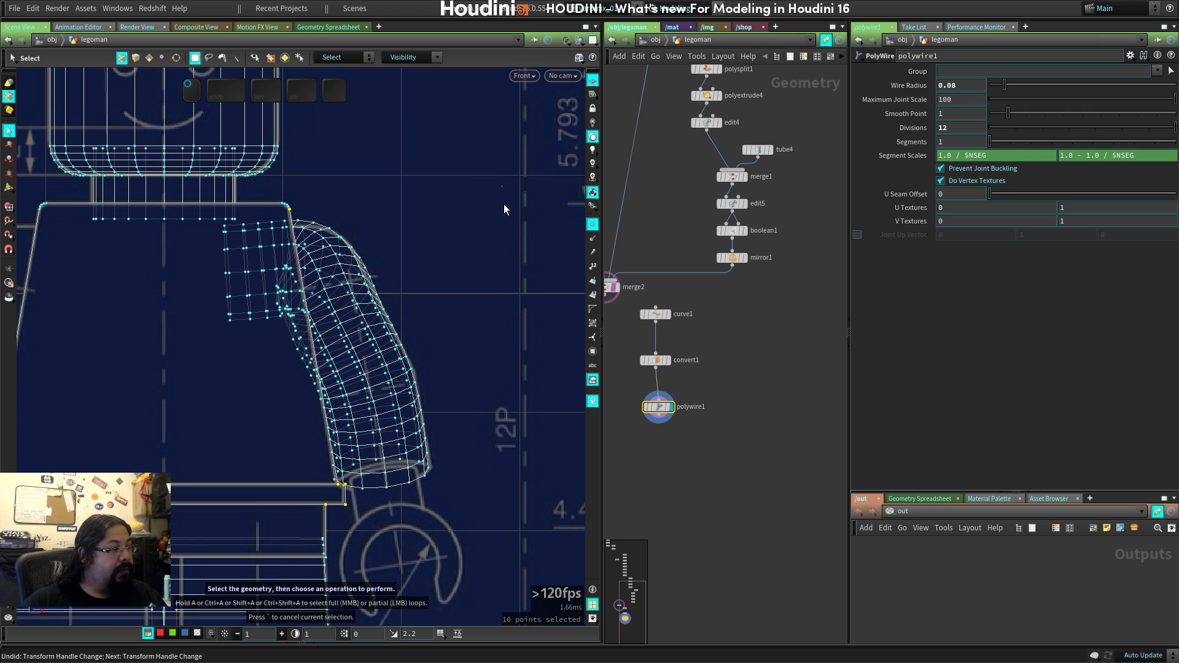
left_click_drag(504, 204, 287, 492)
left_click_drag(176, 355, 296, 222)
scroll(296, 223, "up", 5)
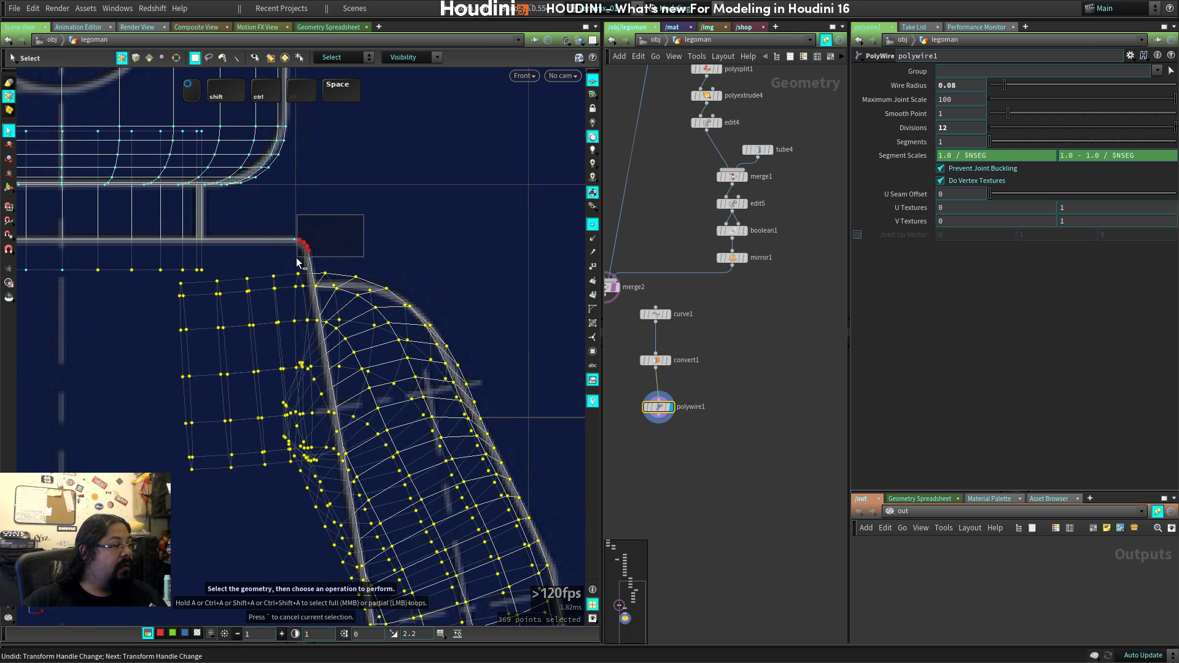
left_click_drag(96, 231, 246, 282, "ctrl")
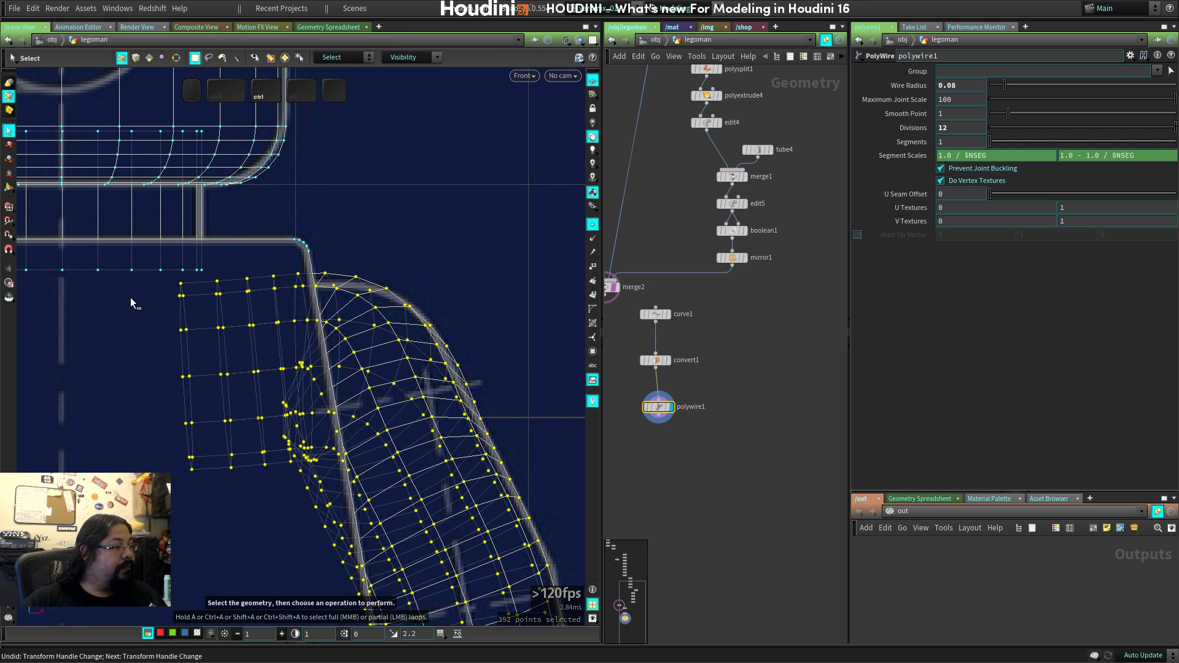
Remove the waist-corner points beside the arm's cuff from the point selection.
middle_click_drag(157, 439, 153, 249)
middle_click_drag(247, 436, 326, 501)
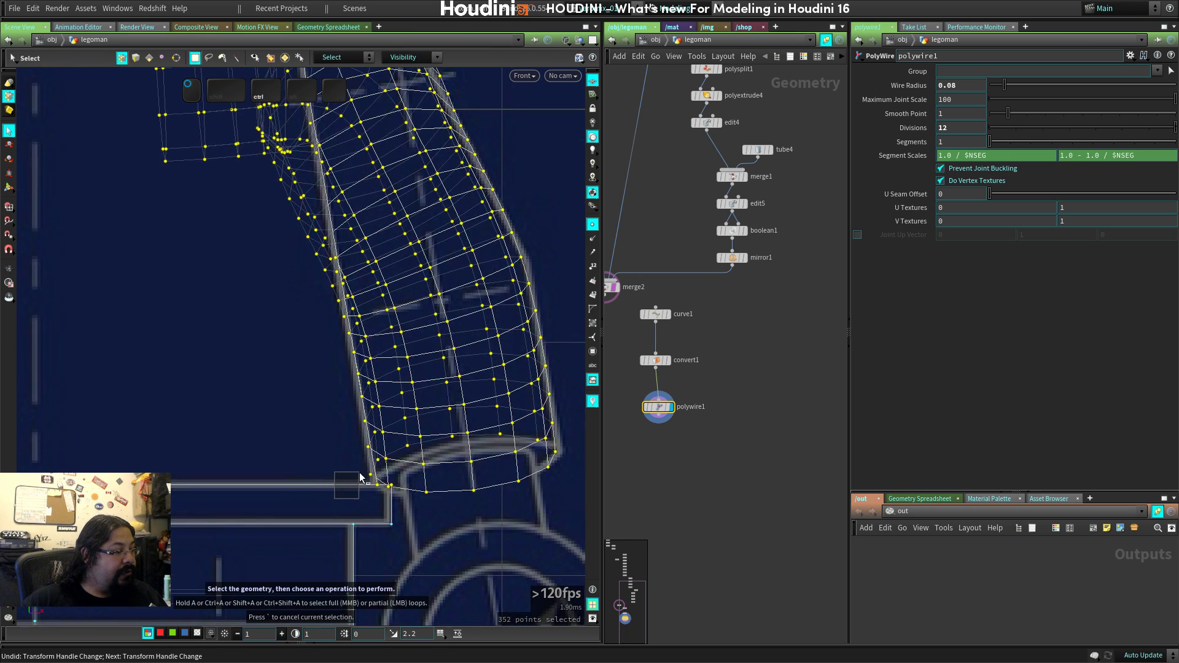
scroll(380, 502, "up", 5)
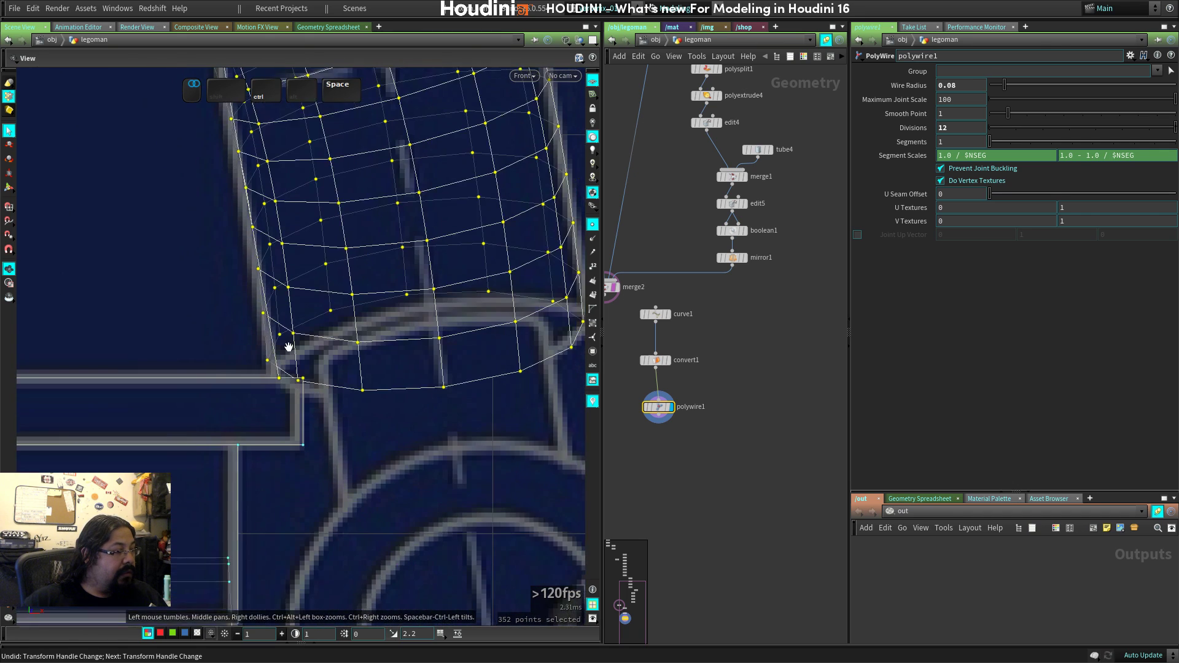
left_click_drag(257, 438, 279, 387, "ctrl")
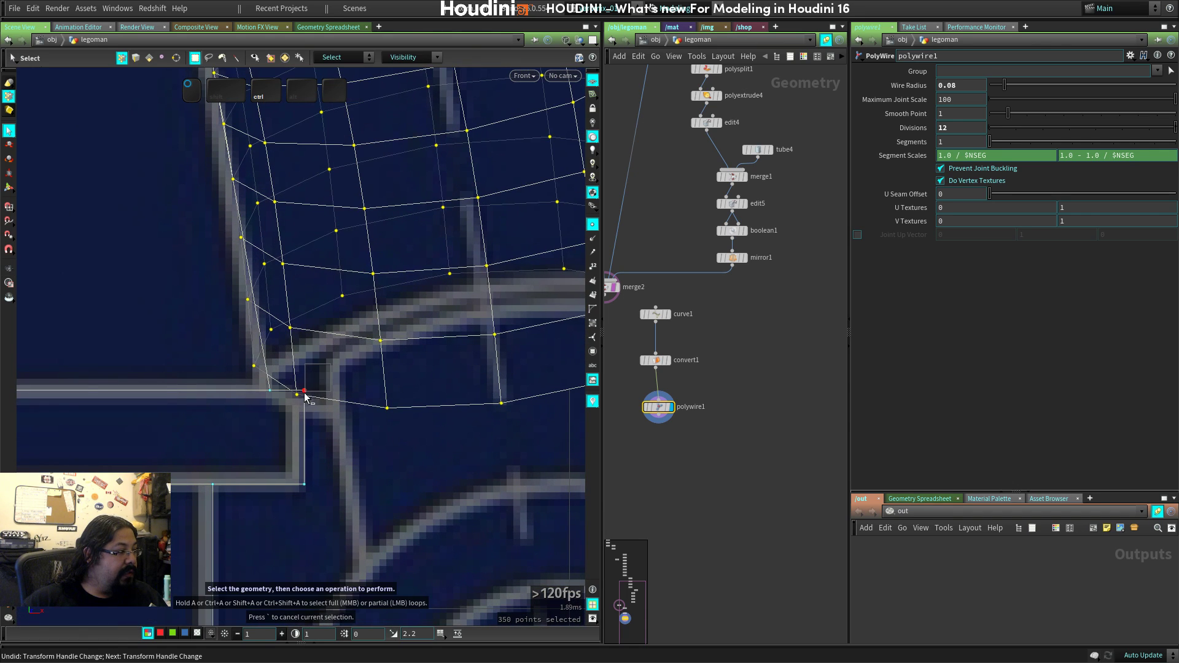
left_click(305, 392, "ctrl")
scroll(264, 449, "down", 6)
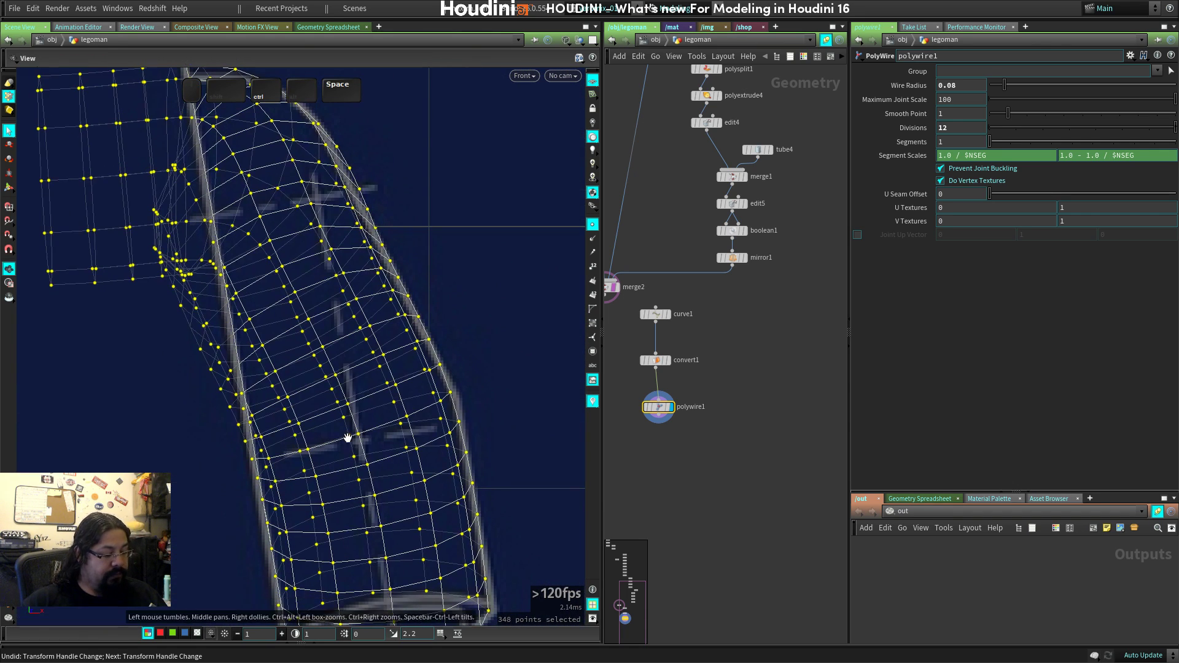
In the right view, scale the selected arm points to about 1.11 along Z to widen the arm toward the blueprint outline.
key("space+5")
key("space+4")
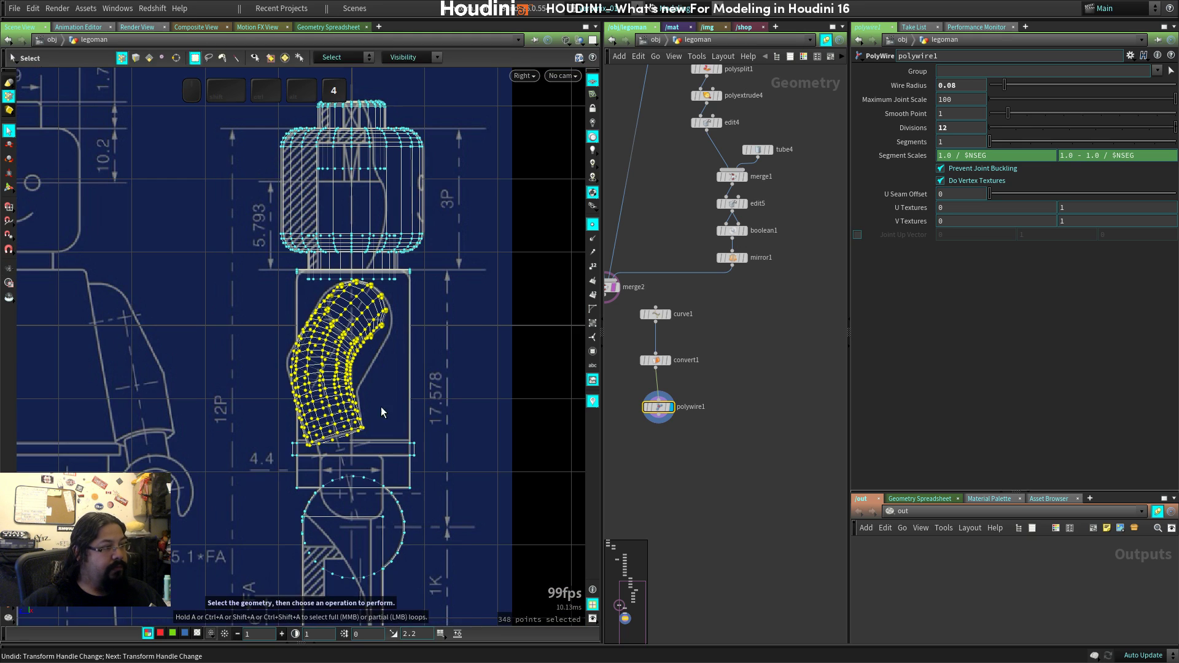
scroll(381, 407, "up", 2)
scroll(413, 381, "up", 4)
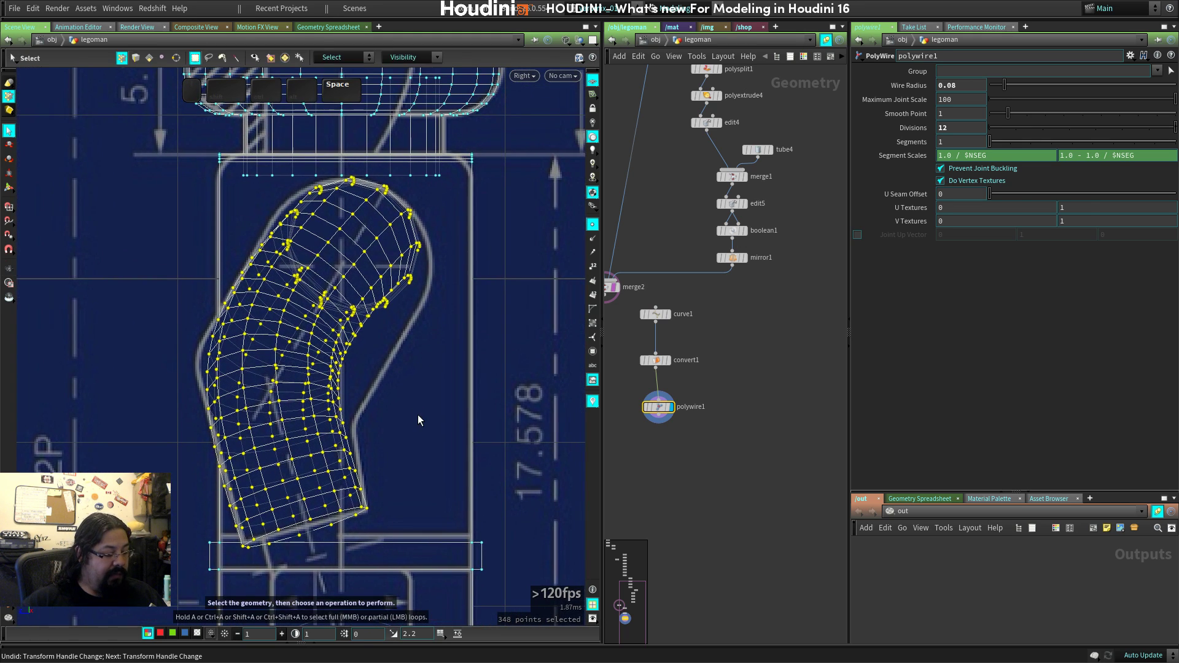
key("e")
key("m")
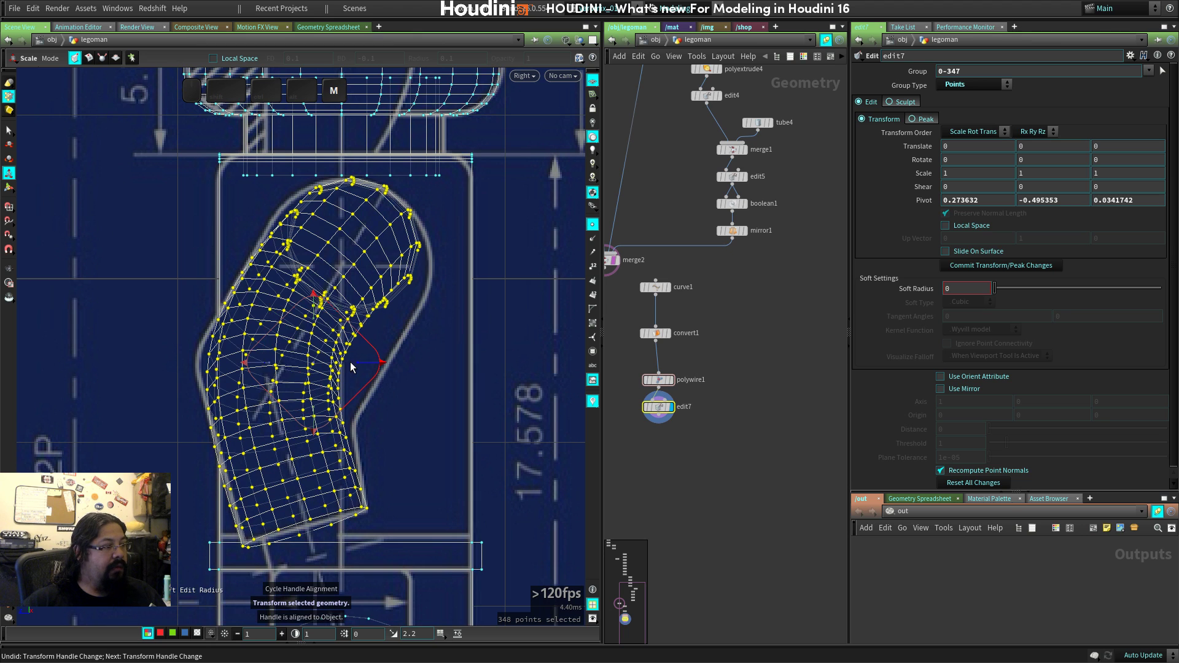
mouse_move(369, 364)
left_mouse_down()
mouse_move(390, 364)
mouse_move(372, 367)
left_mouse_up()
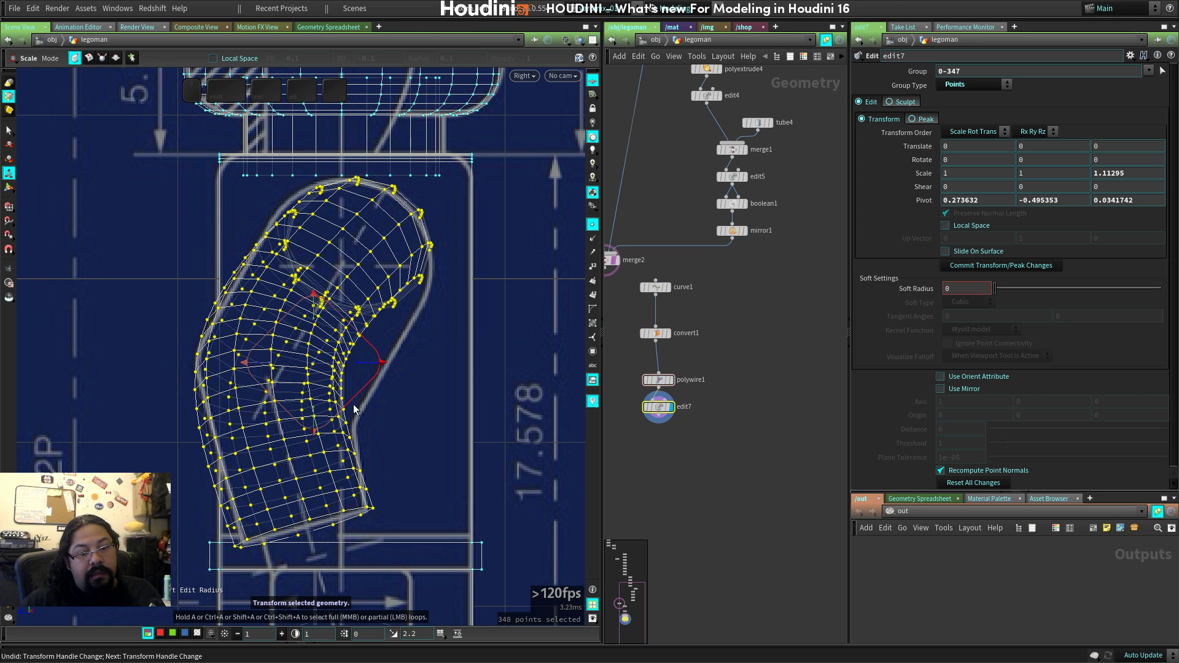
Try to move an inner-elbow point of the arm with a soft radius of 0.79.
key("s")
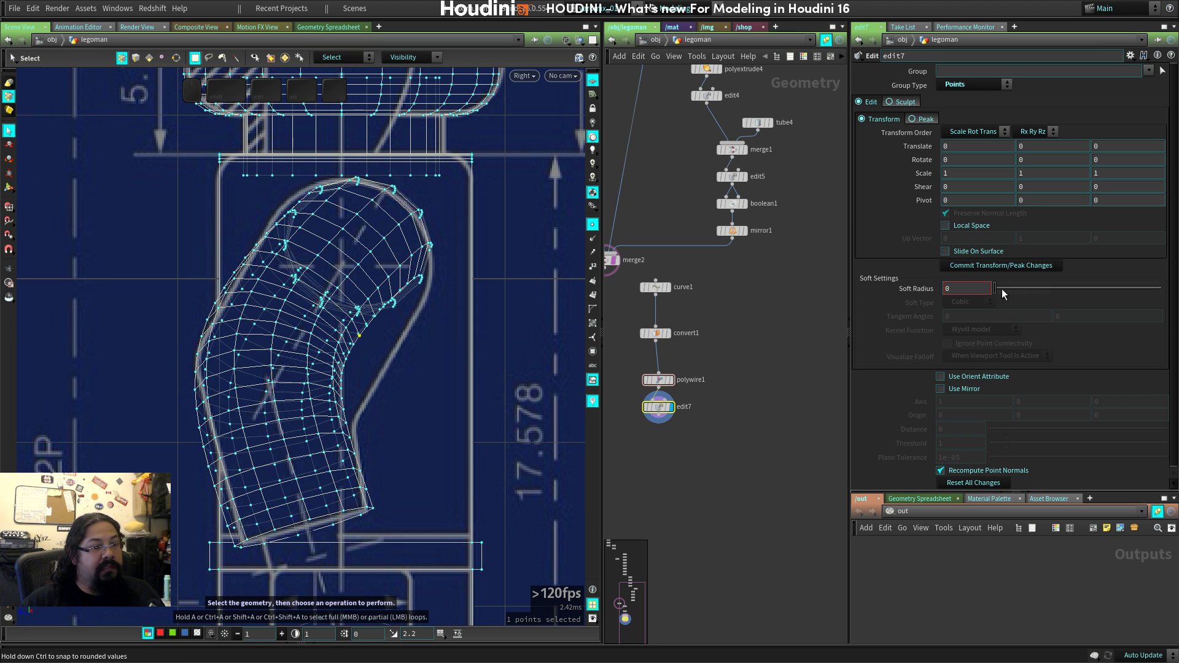
left_click_drag(1001, 291, 1127, 289)
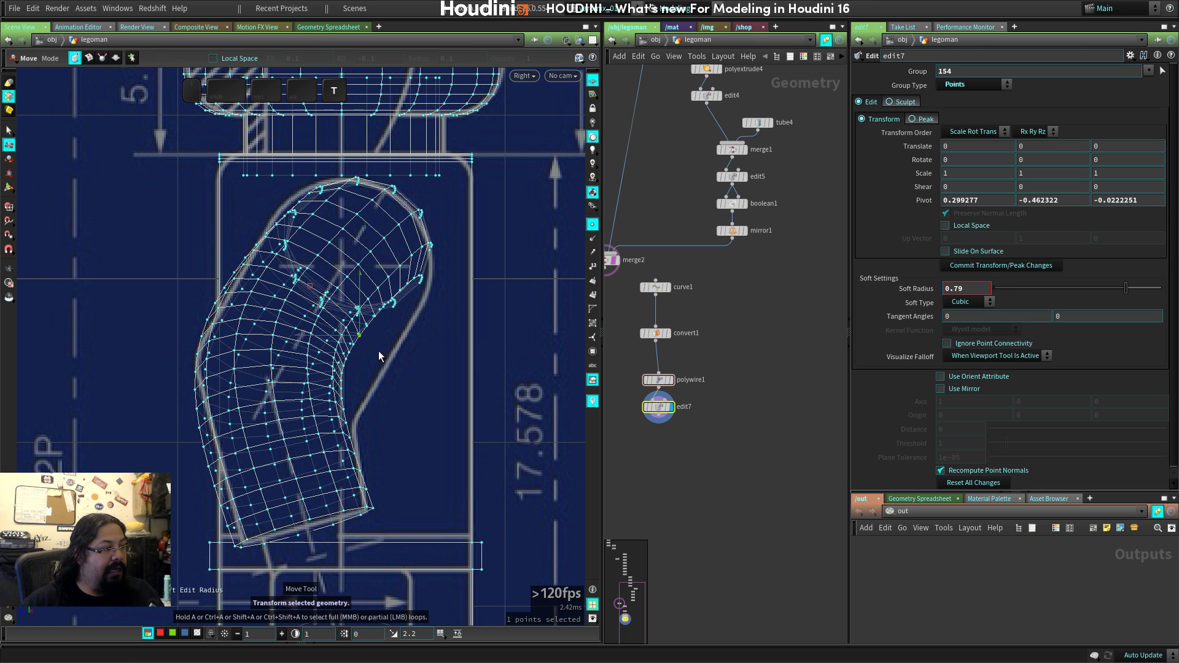
key("t")
left_click_drag(362, 340, 365, 355)
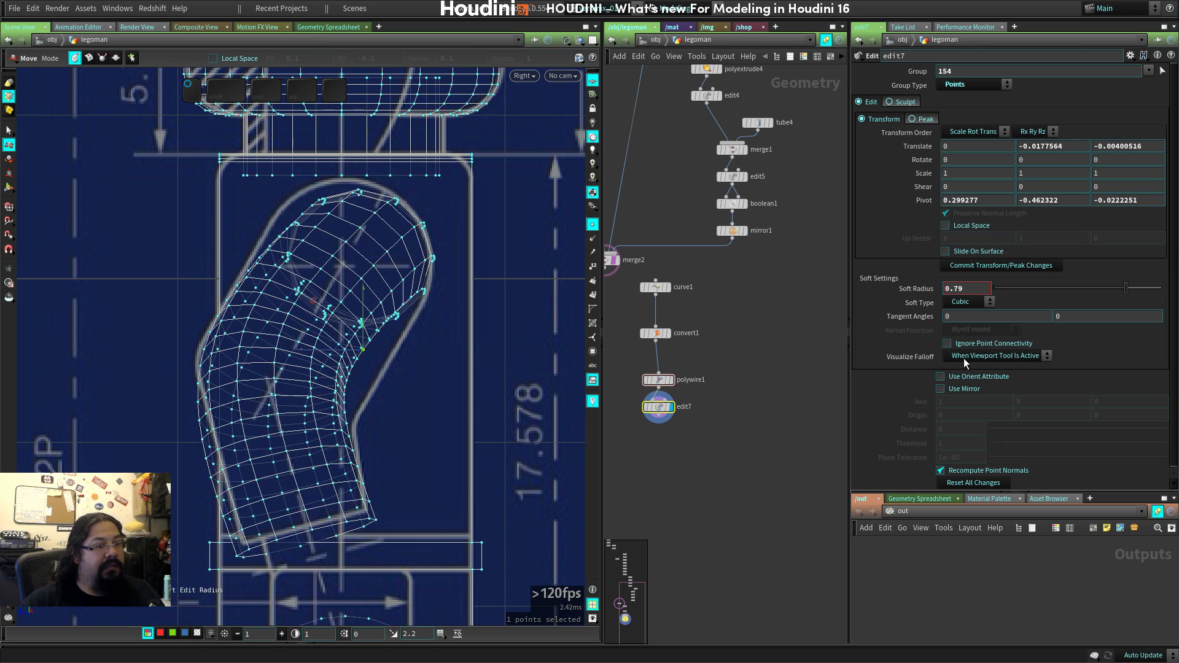
Set the soft radius to 0.17 and pull the arm's inner-edge points onto the blueprint outline from shoulder to cuff.
left_click_drag(1129, 286, 1023, 300)
left_click_drag(367, 358, 428, 297)
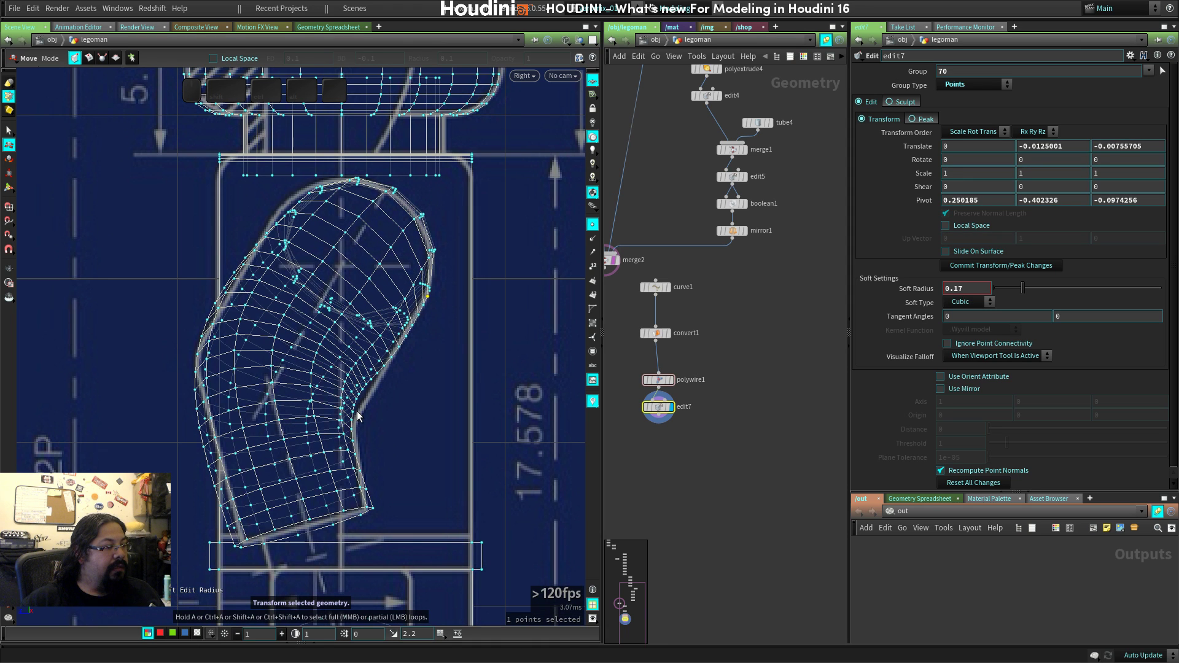
left_click_drag(355, 406, 357, 420)
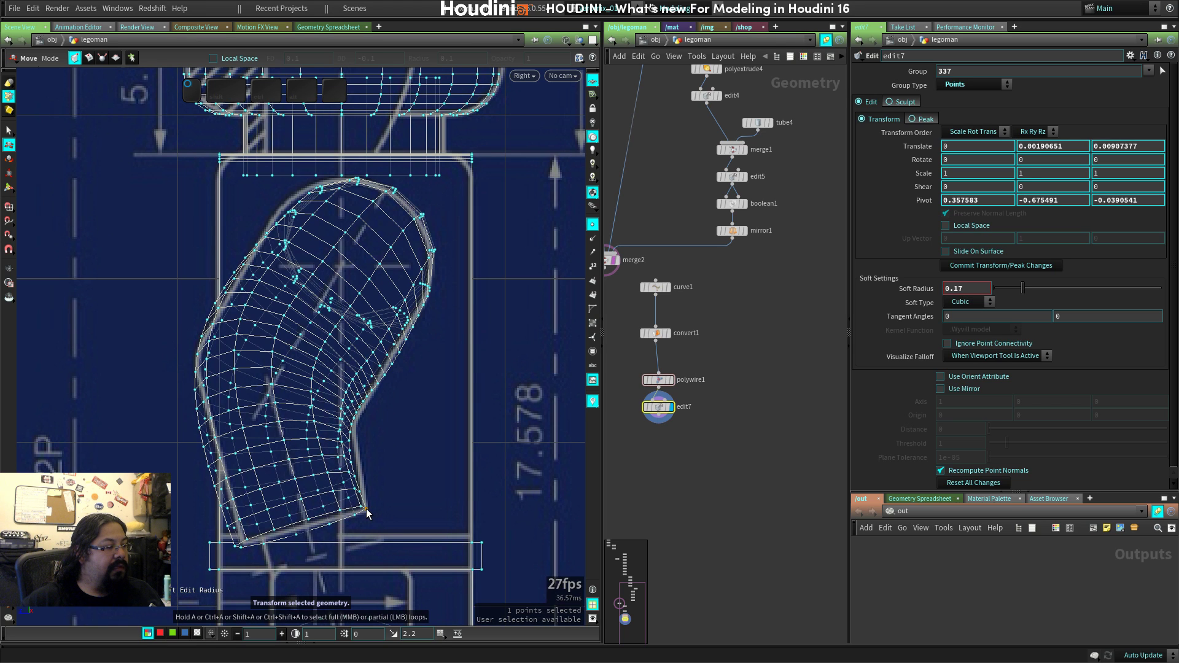
left_click_drag(349, 454, 359, 457)
Soft-move the arm's outer elbow, upper-arm, shoulder and cuff points to match the blueprint outline.
left_click_drag(221, 510, 207, 396)
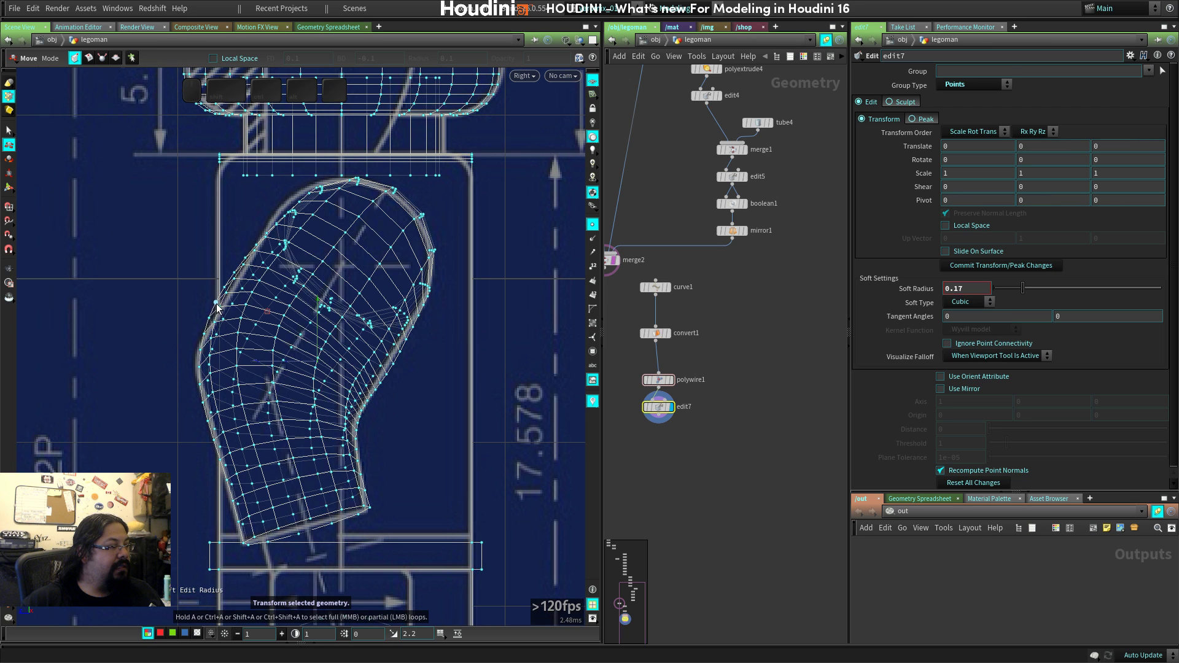
left_click_drag(216, 311, 214, 320)
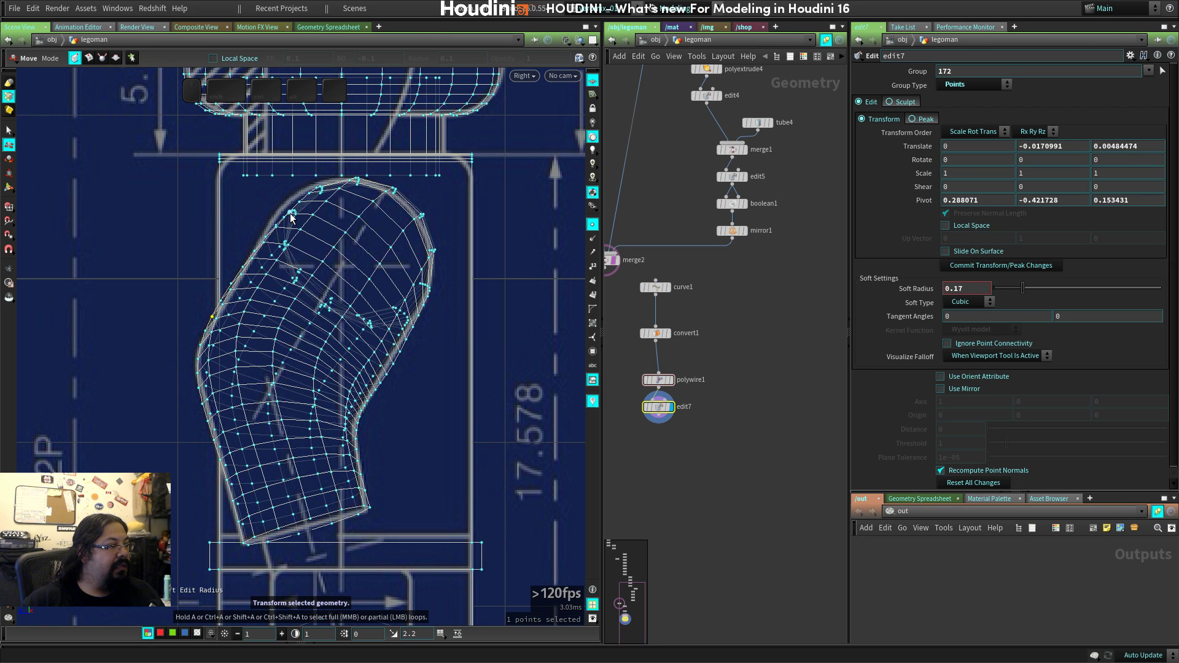
left_click_drag(293, 217, 281, 213)
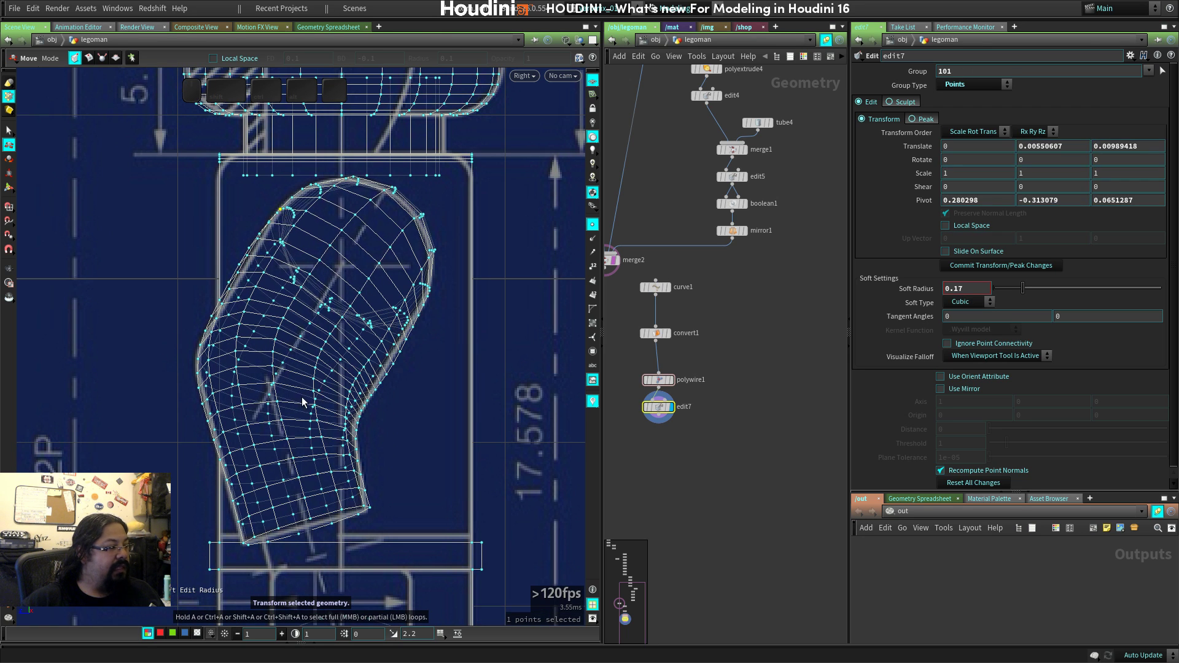
left_click_drag(369, 510, 368, 513)
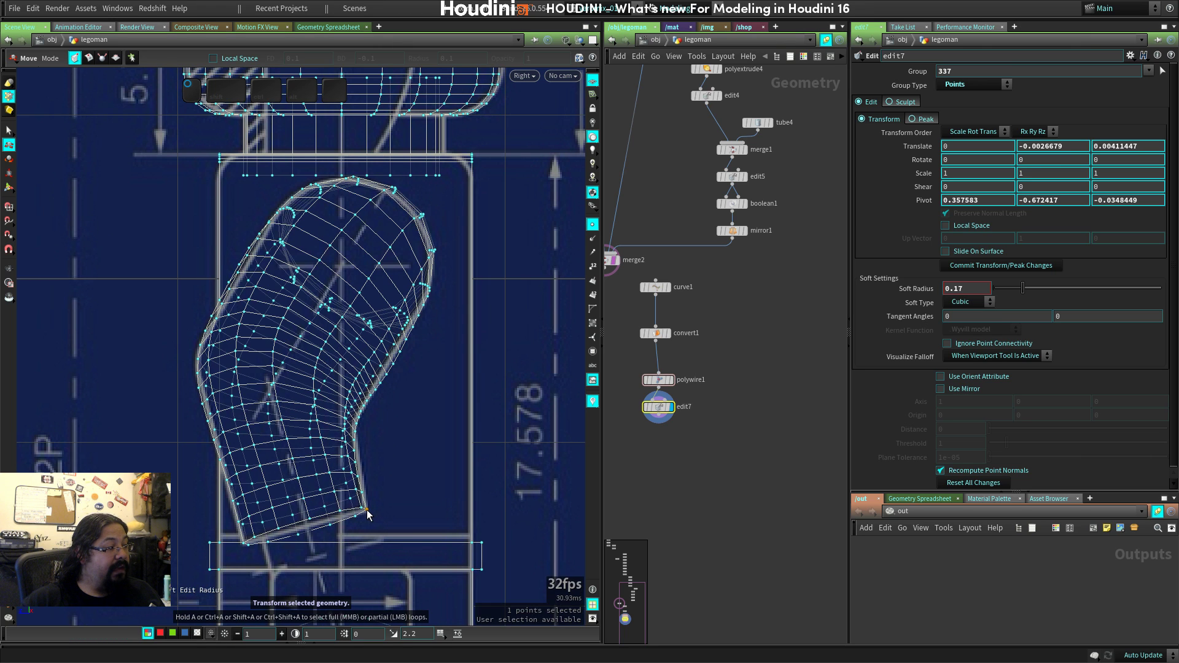
left_click_drag(348, 456, 350, 456)
Examine the edited arm's shape and its fit against the torso in the top and shaded perspective views.
key("space+1")
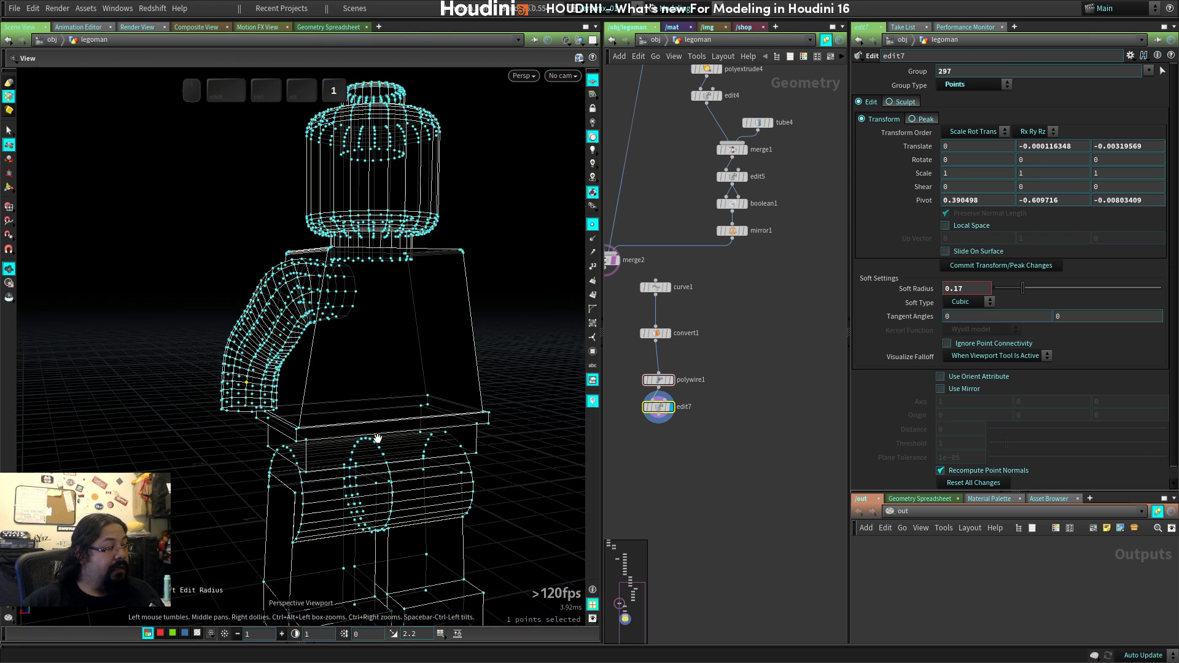
key("space+2")
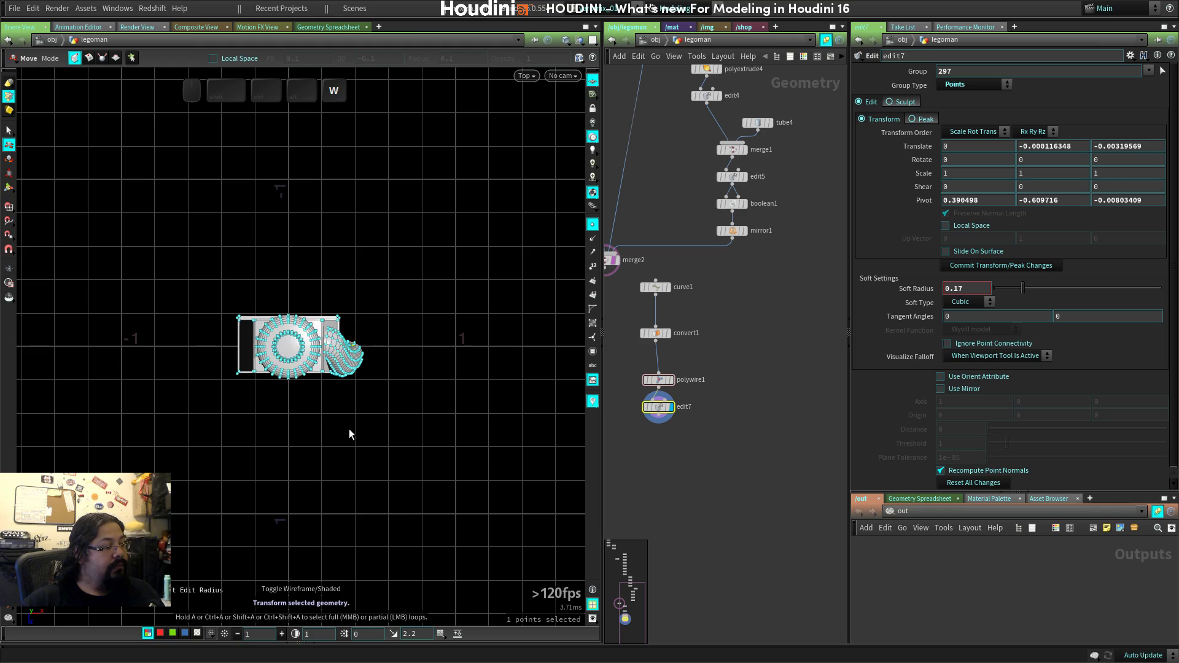
key("space+1")
key("w")
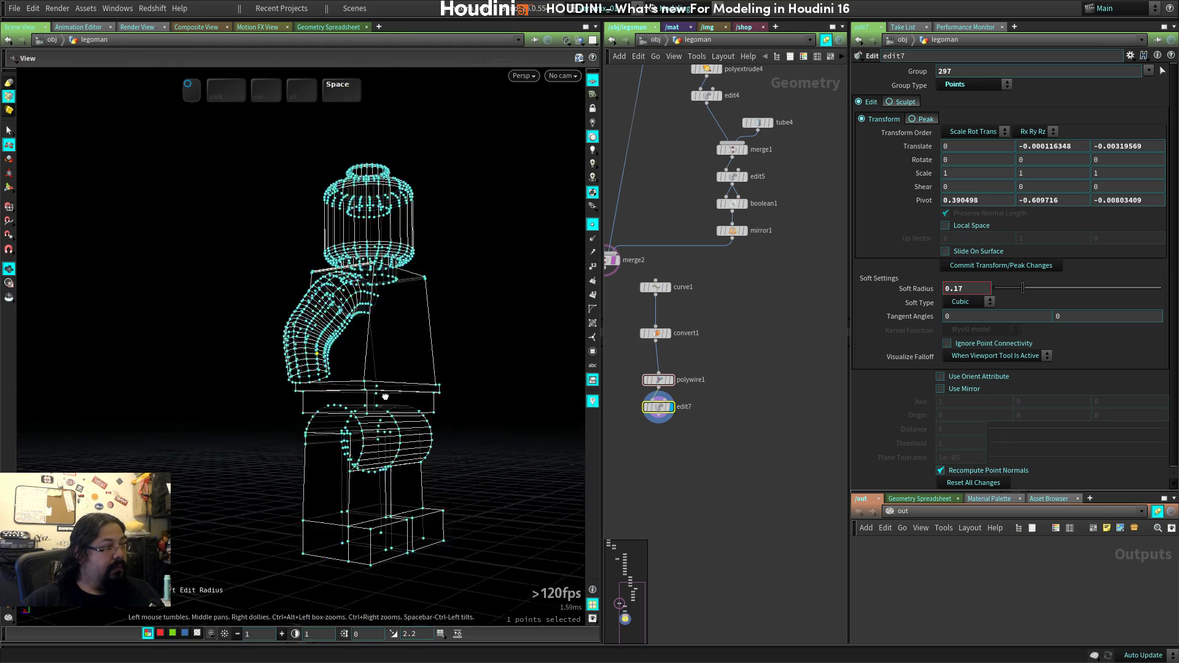
key("w")
left_click_drag(370, 385, 388, 376)
right_click_drag(388, 377, 466, 369)
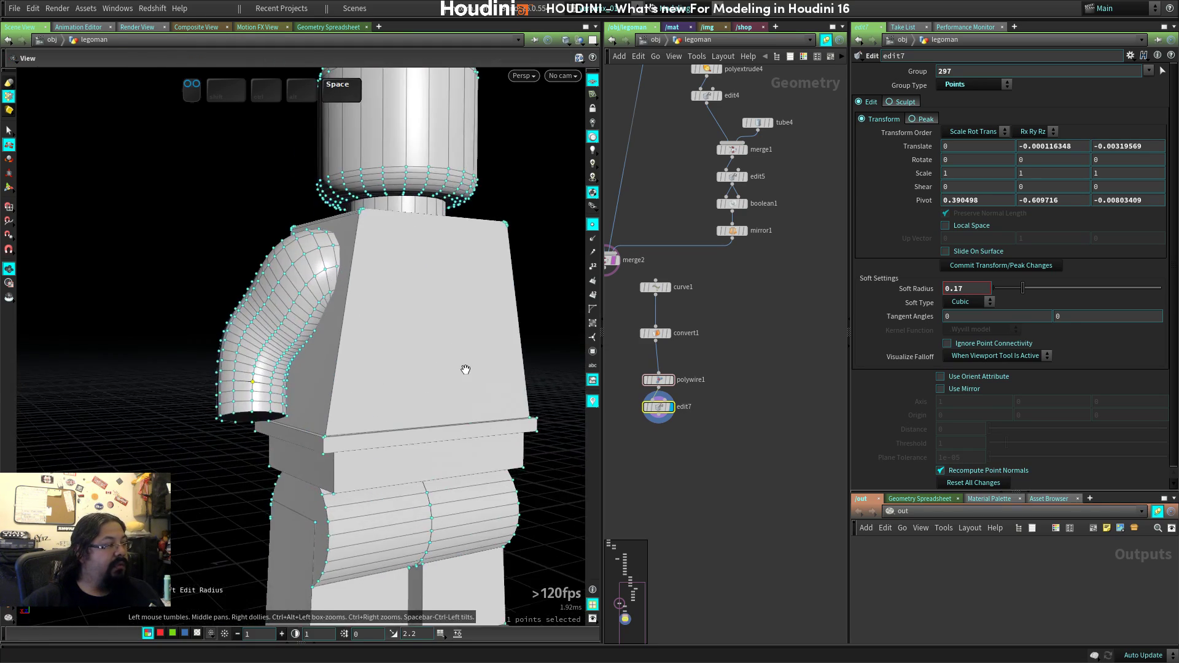
left_click_drag(466, 368, 258, 390)
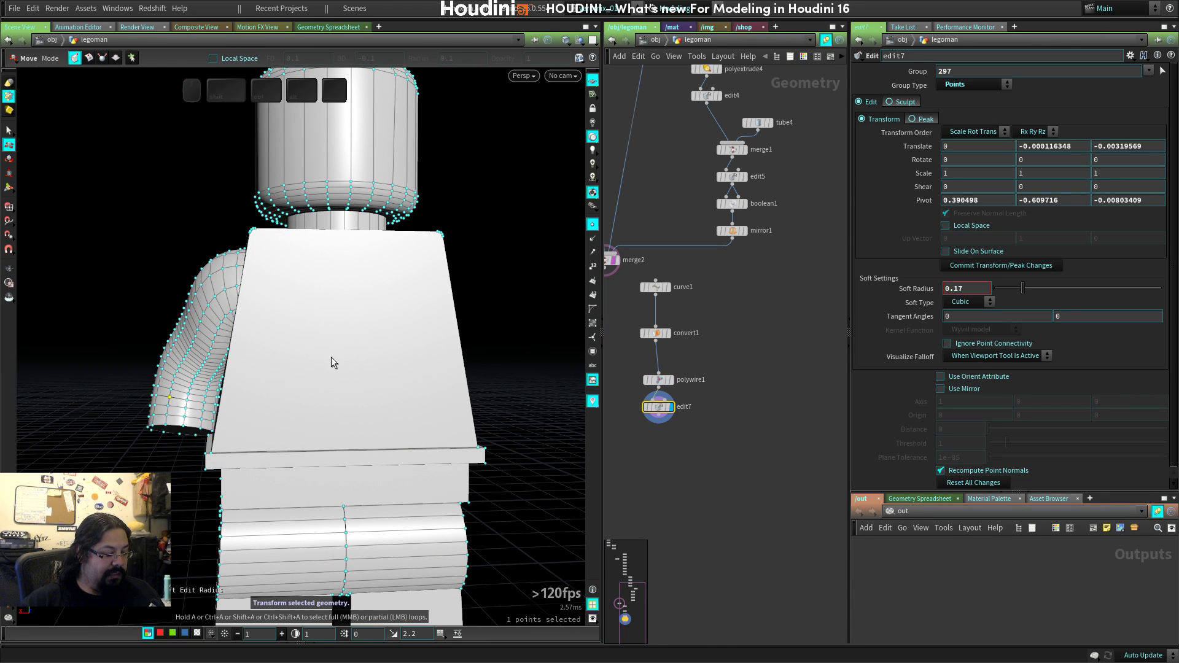
Select the whole arm and mirror it across the X direction, keeping the original.
key("4")
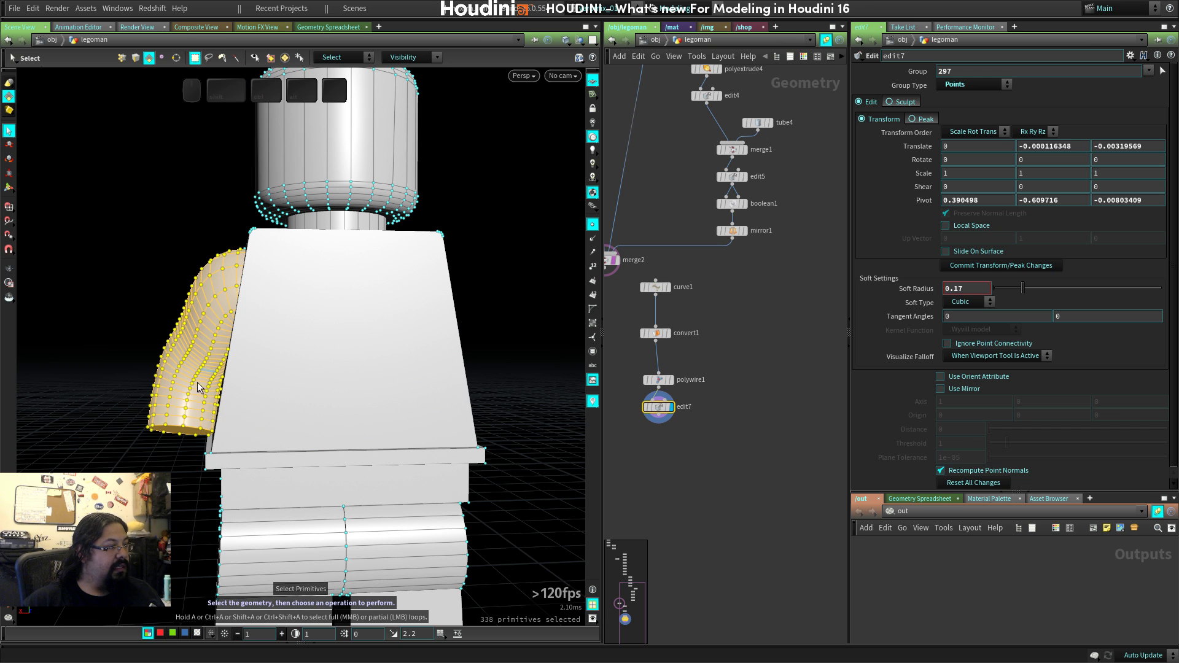
left_click_drag(184, 380, 638, 244)
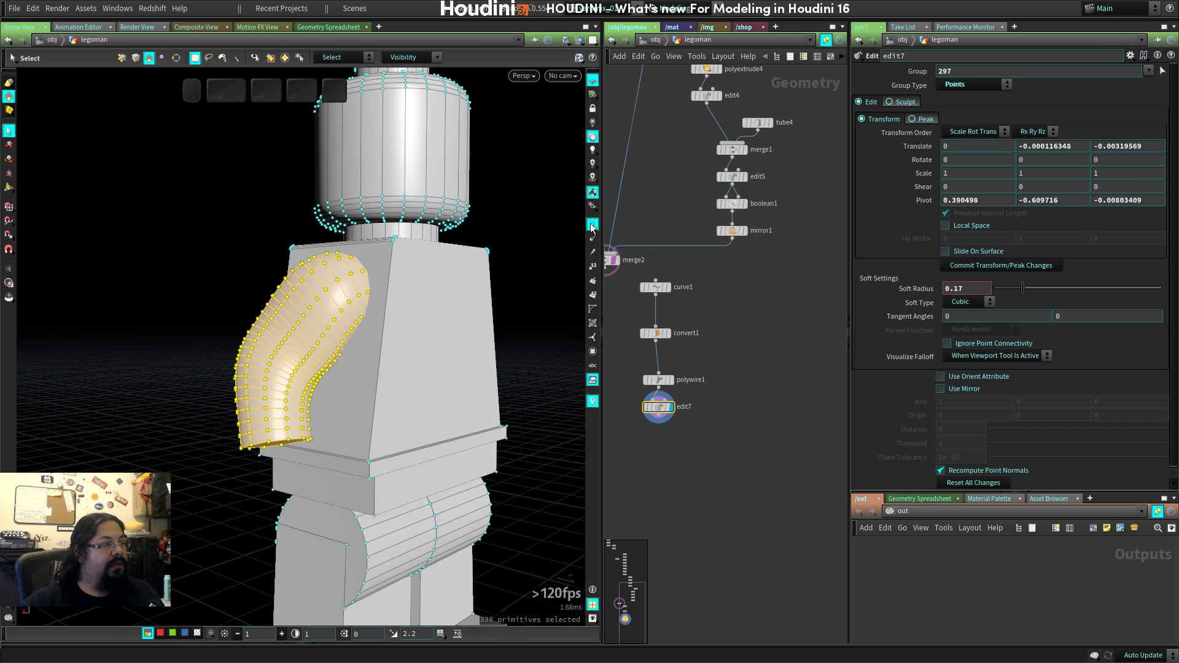
scroll(324, 347, "up", 5)
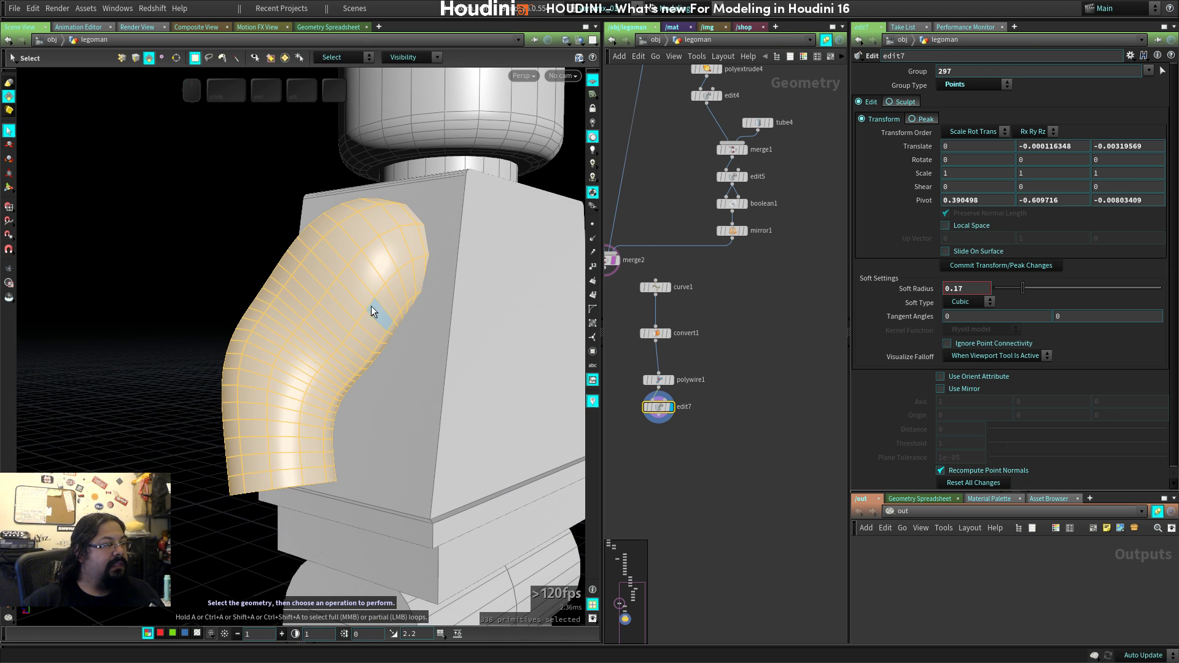
left_click_drag(376, 310, 290, 350)
key("c")
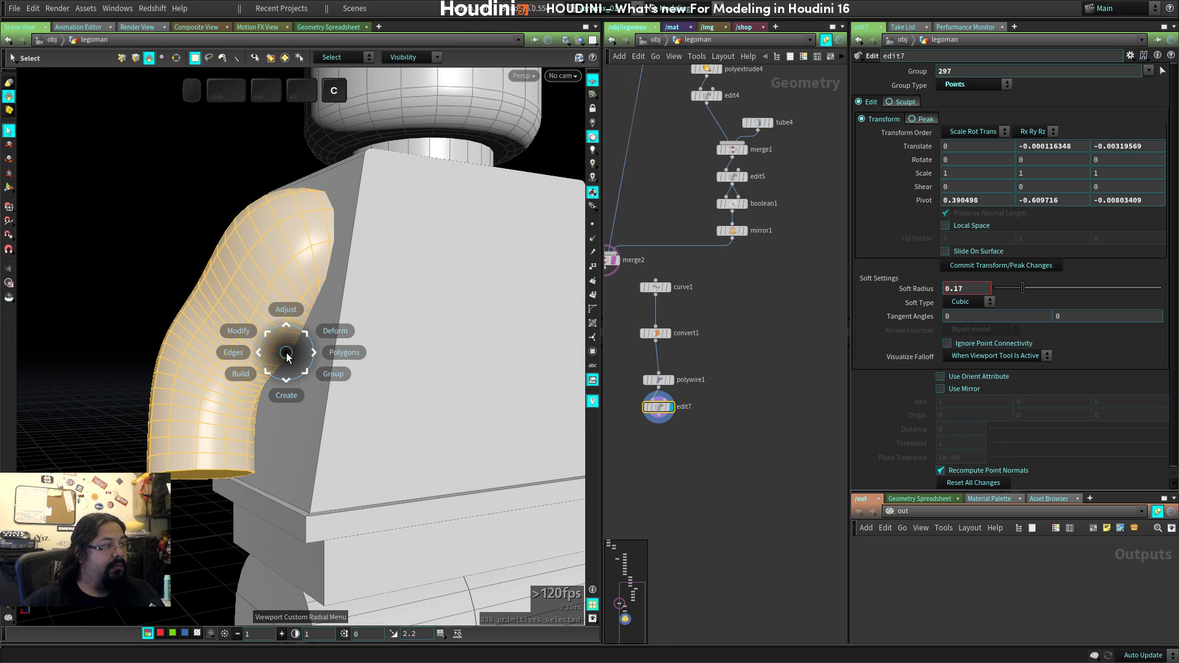
left_click(239, 334)
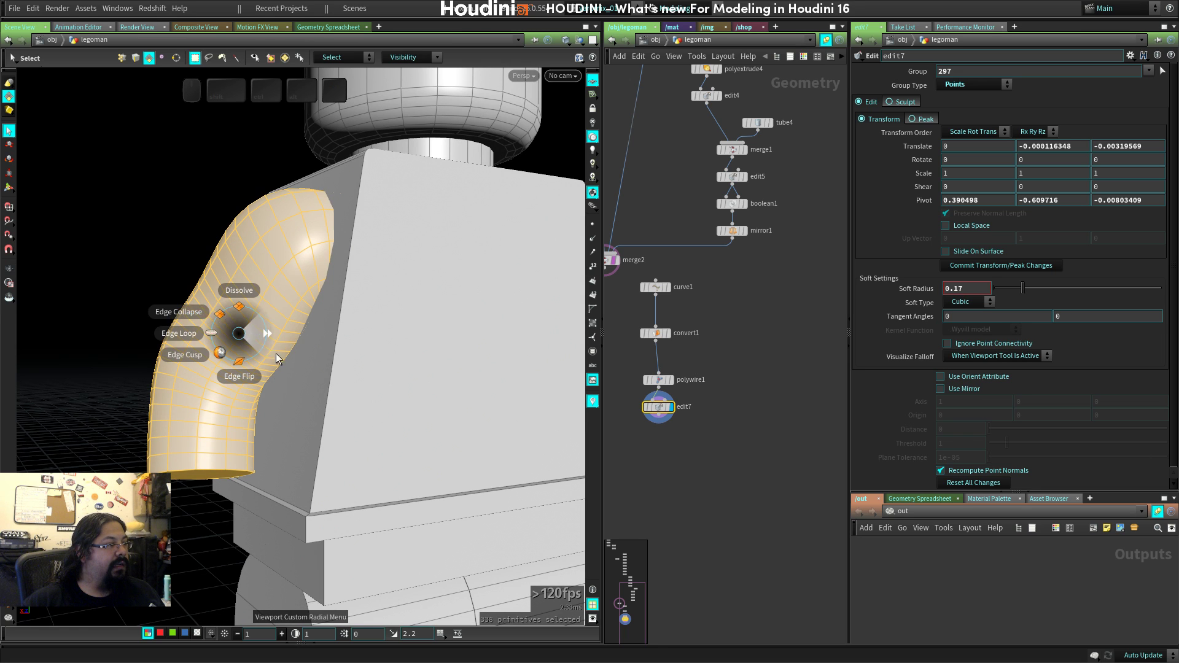
left_click(279, 351)
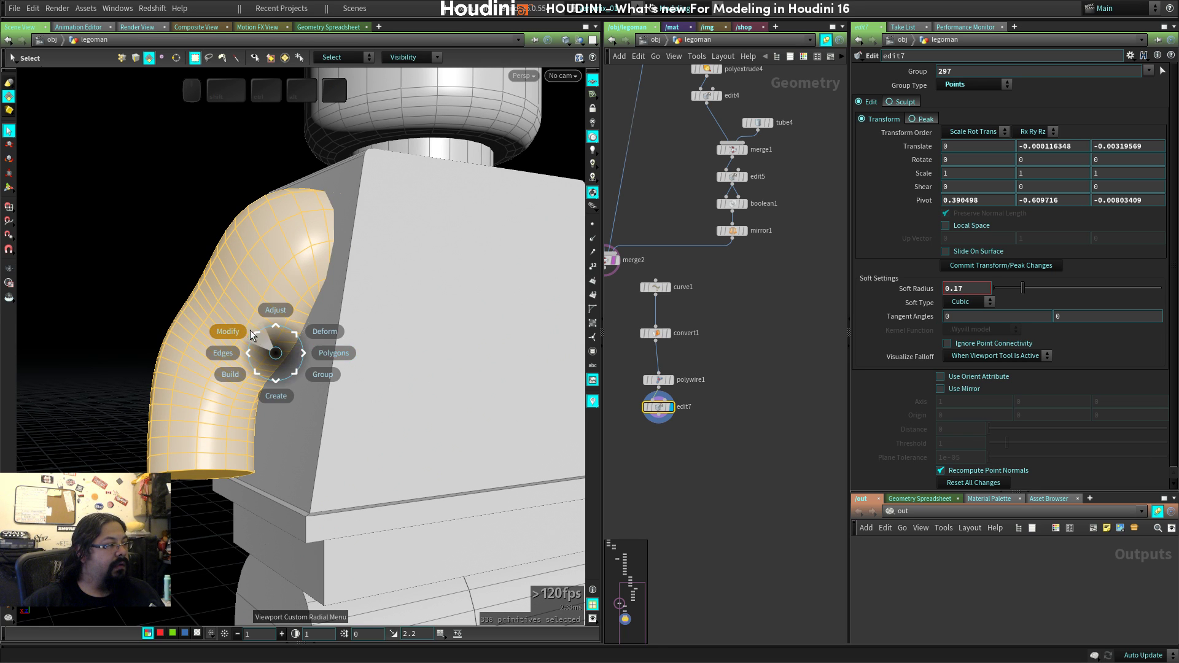
left_click(245, 326)
left_click(244, 298)
left_click_drag(398, 422, 387, 403)
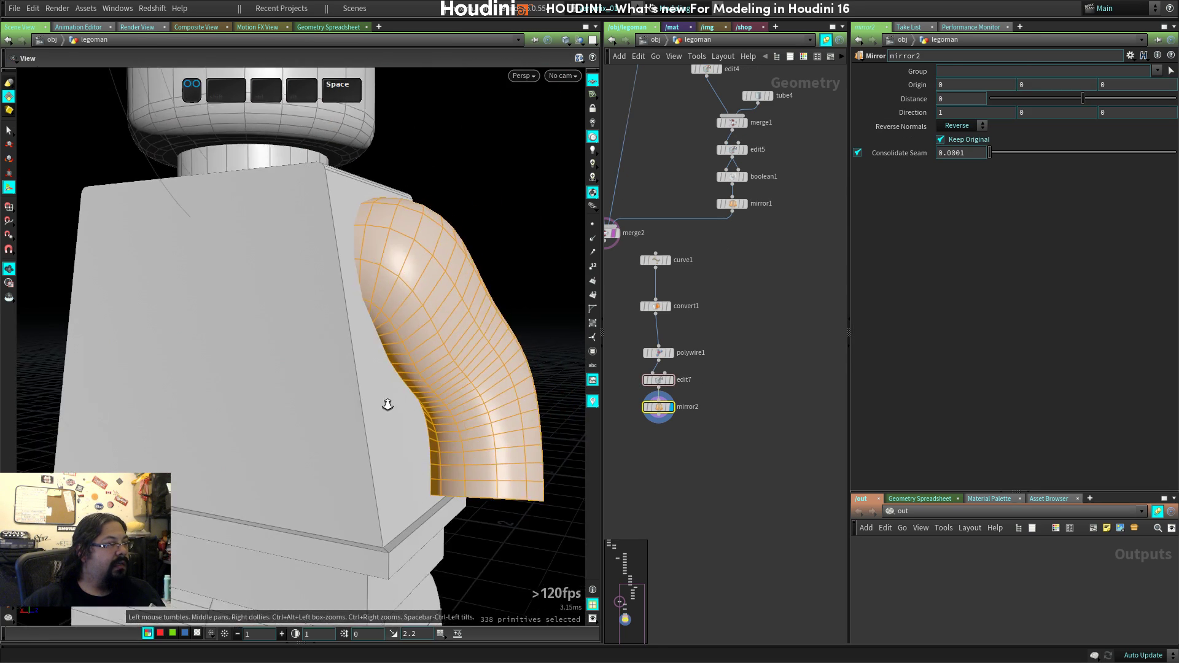
right_click_drag(387, 403, 284, 345)
mouse_move(284, 344)
left_mouse_down()
mouse_move(414, 354)
mouse_move(274, 352)
left_mouse_up()
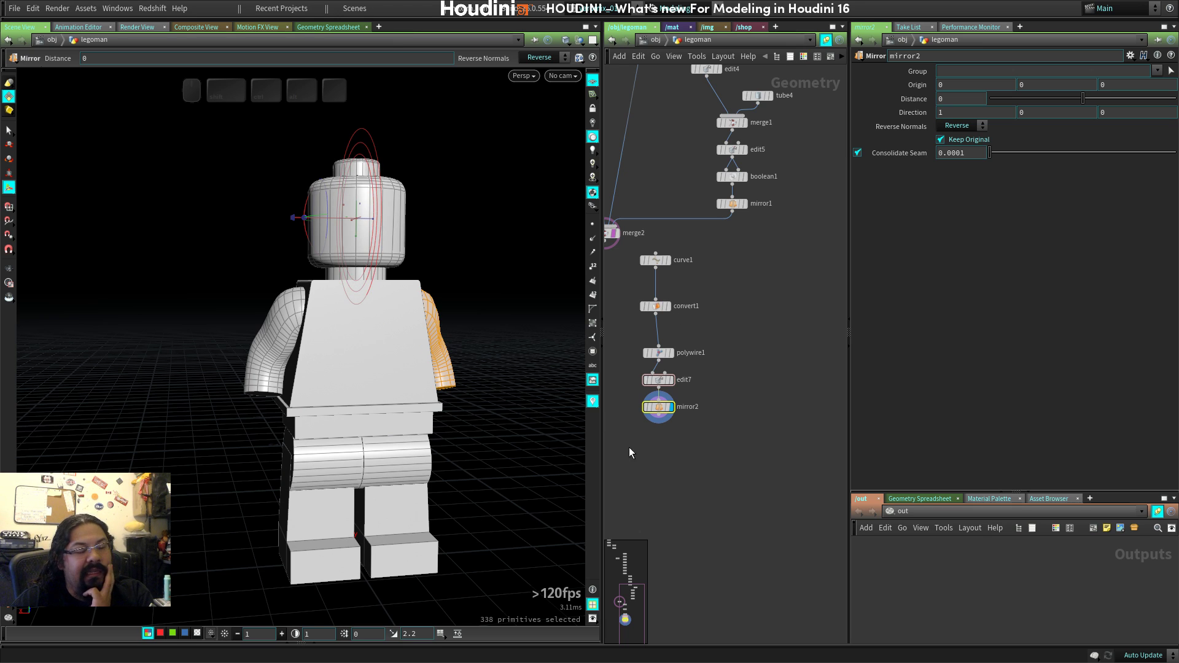
Move merge2 lower in the network and shift the curve1-to-mirror2 arm chain aside, clear of the merge.
middle_click_drag(714, 371, 761, 401)
left_click_drag(676, 467, 831, 279)
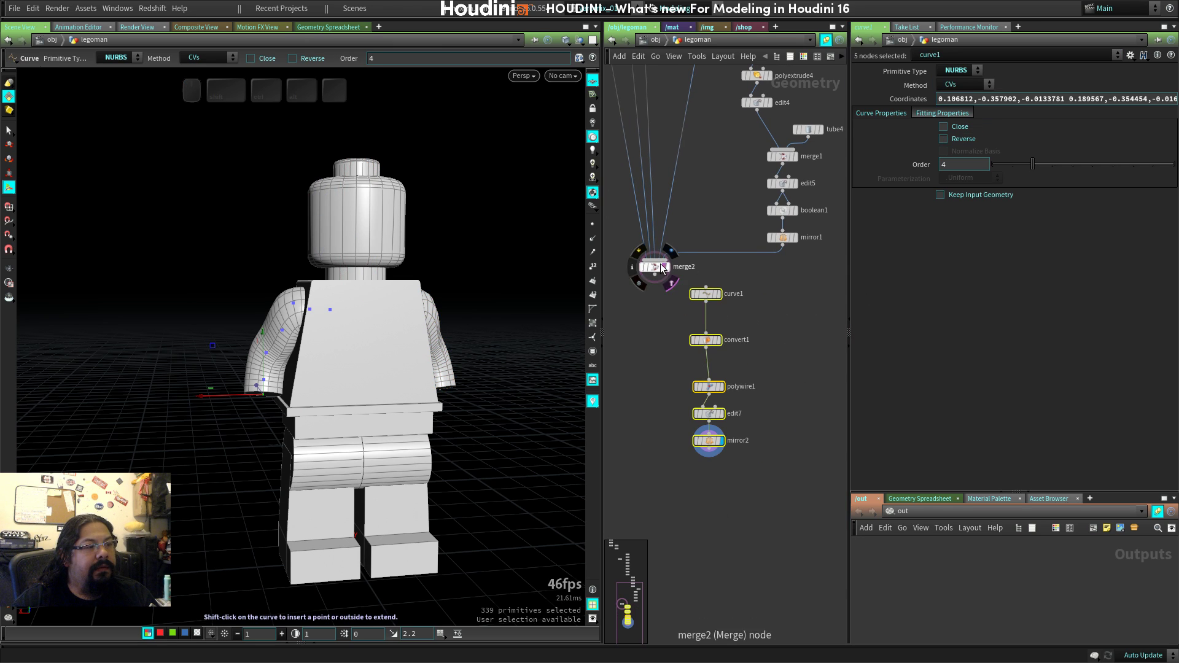
left_click_drag(660, 264, 638, 393)
left_click_drag(712, 296, 824, 299)
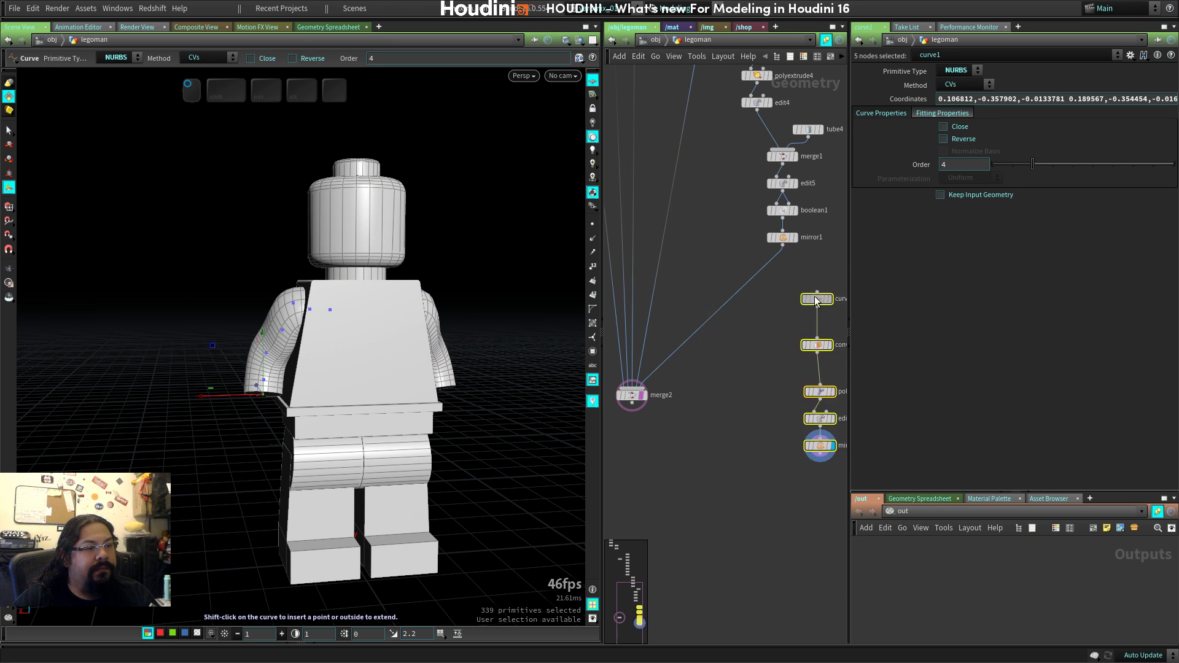
left_click(767, 418)
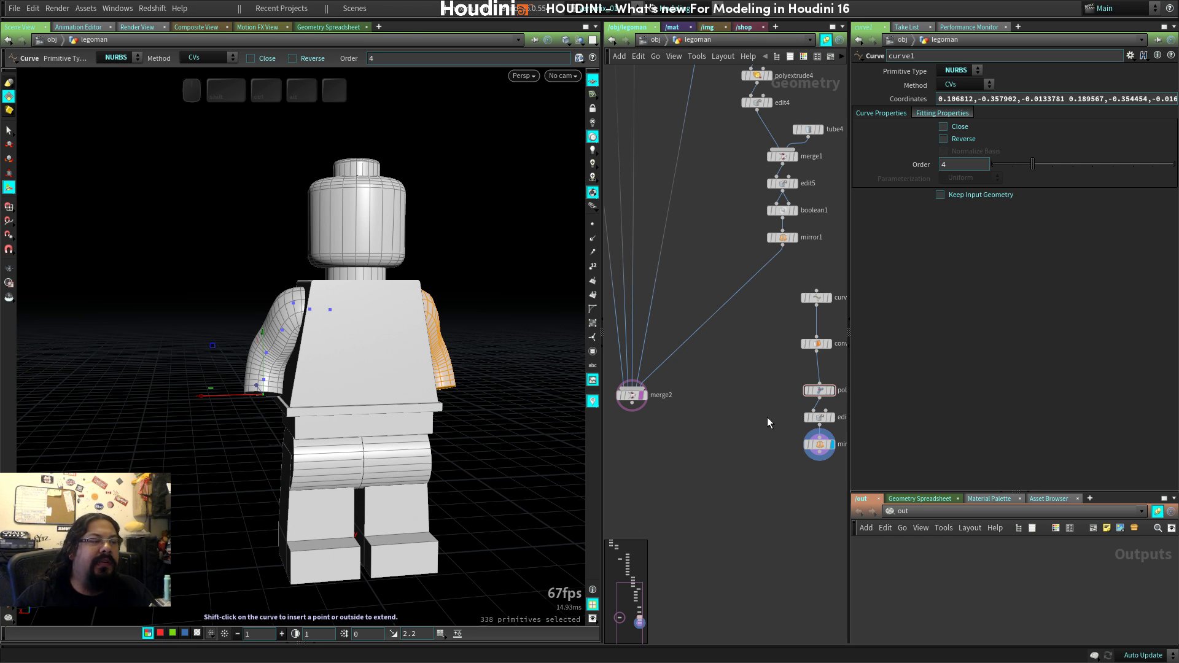
Connect mirror2 into merge2 and display the merged figure with both arms.
left_click(820, 462)
left_click(634, 398)
left_click_drag(636, 402, 644, 466)
left_click(654, 468)
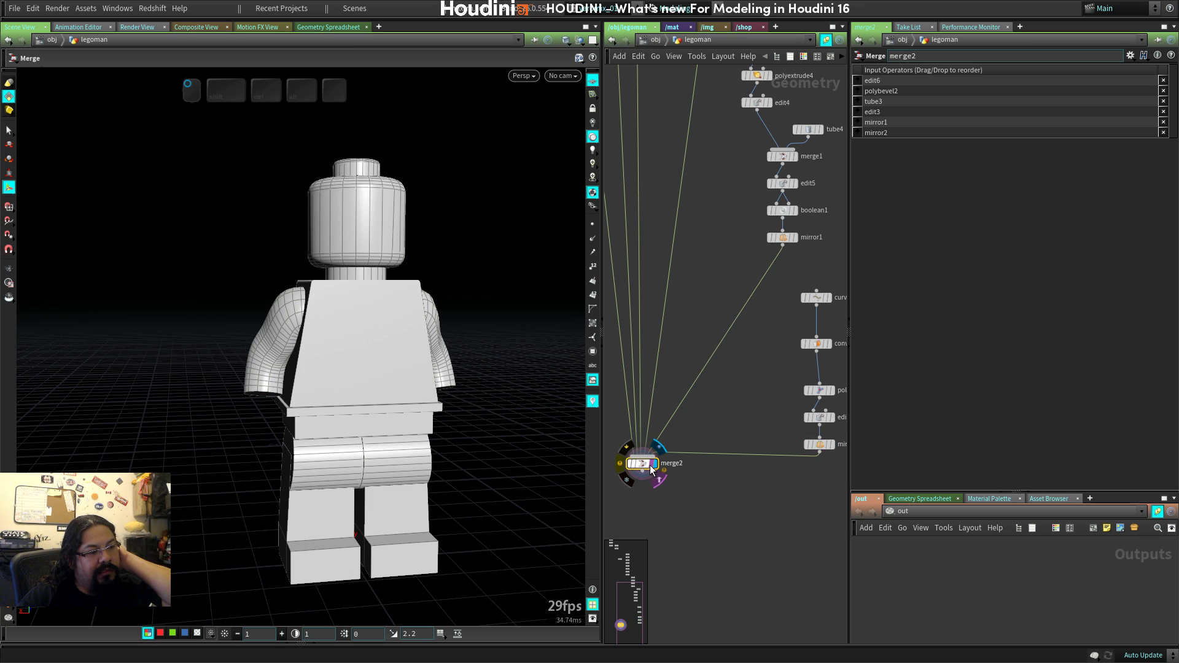
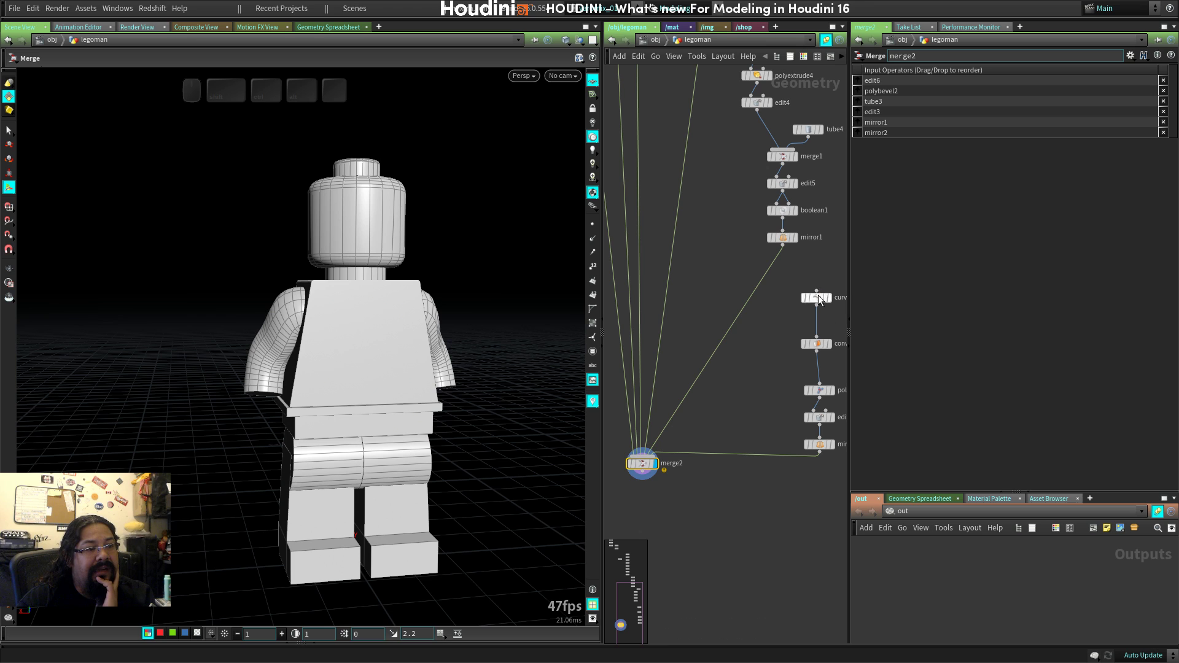
Compact and align the arm's node chain from curve1 down to mirror2.
left_click_drag(817, 298, 804, 430)
left_click(815, 343, "shift")
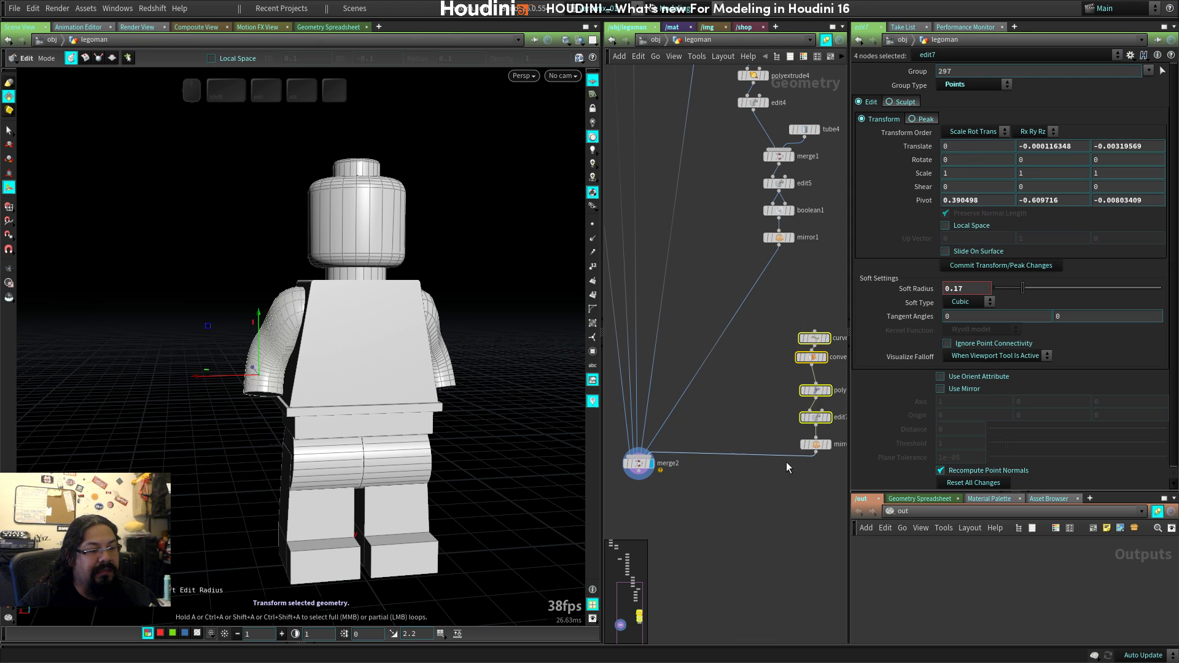
key("l")
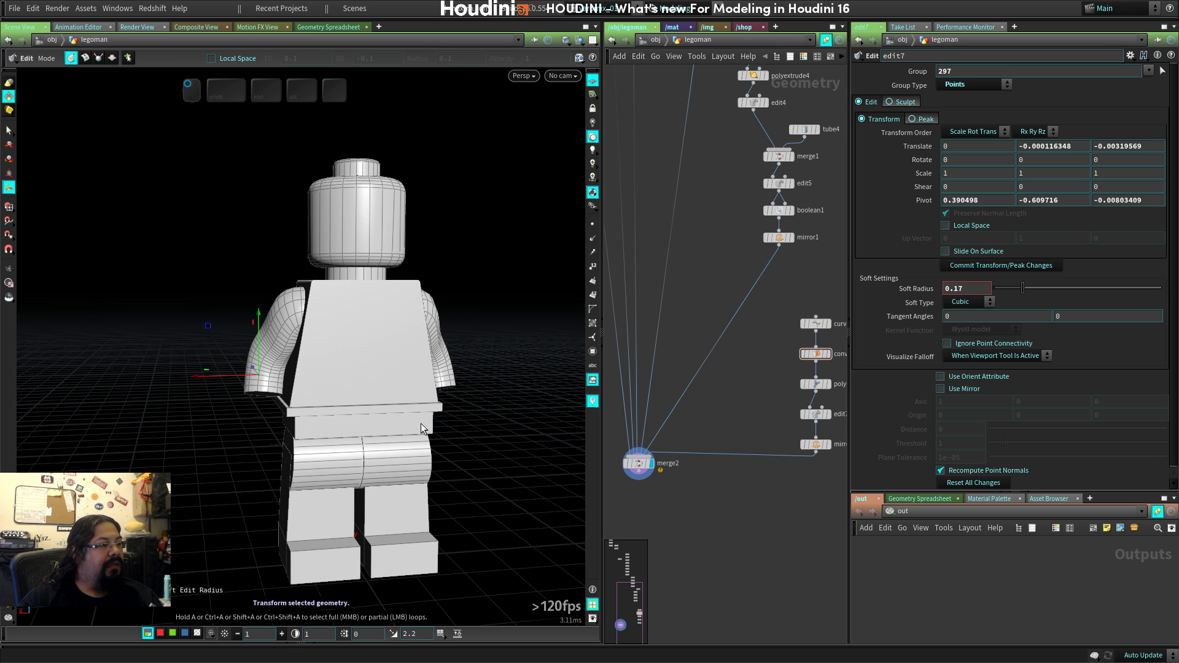
Examine the merged figure in perspective and compare the arm with the blueprint in front wireframe view.
left_click_drag(369, 381, 301, 381)
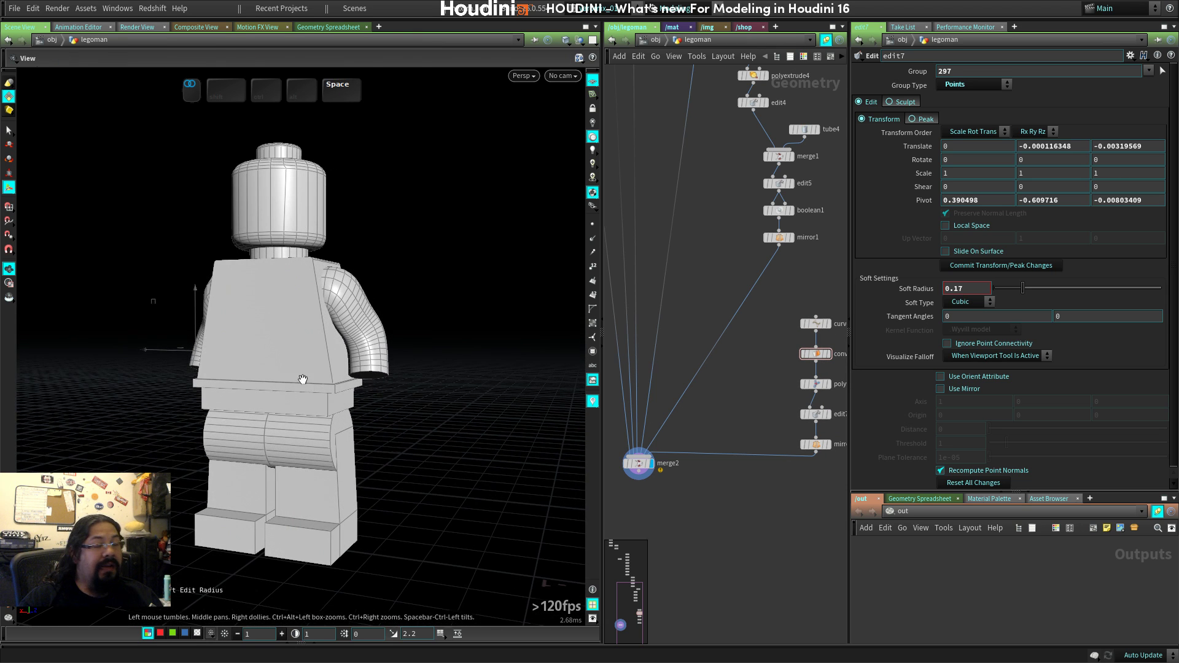
left_click(301, 381)
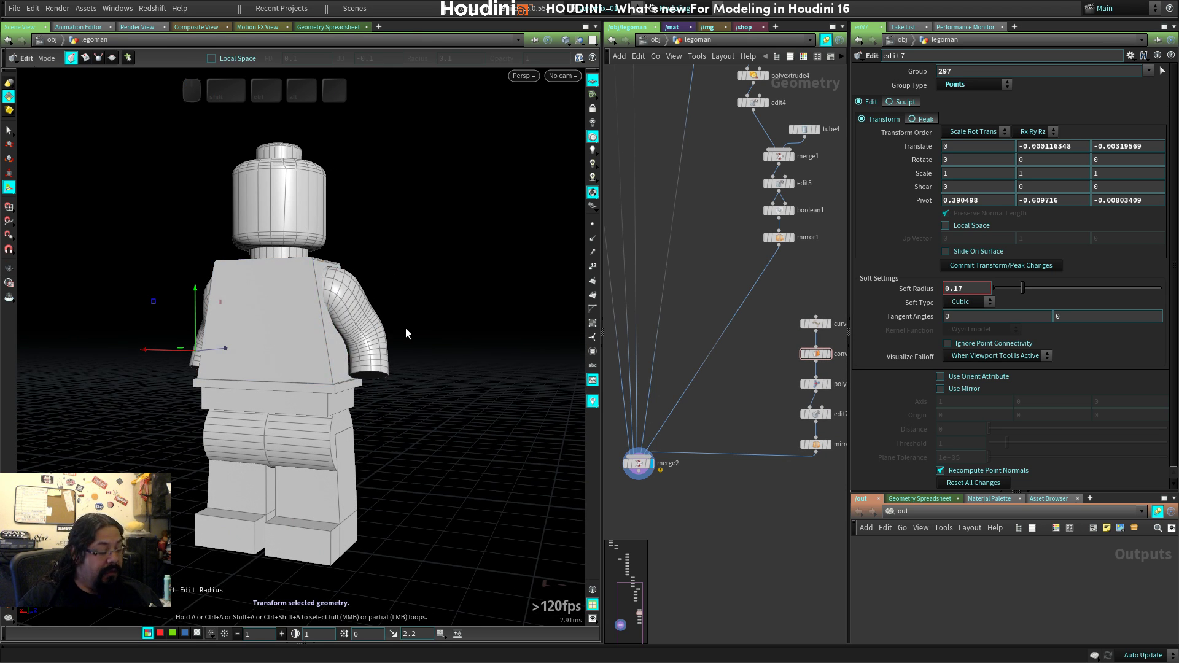
key("space+3")
scroll(405, 327, "up", 5)
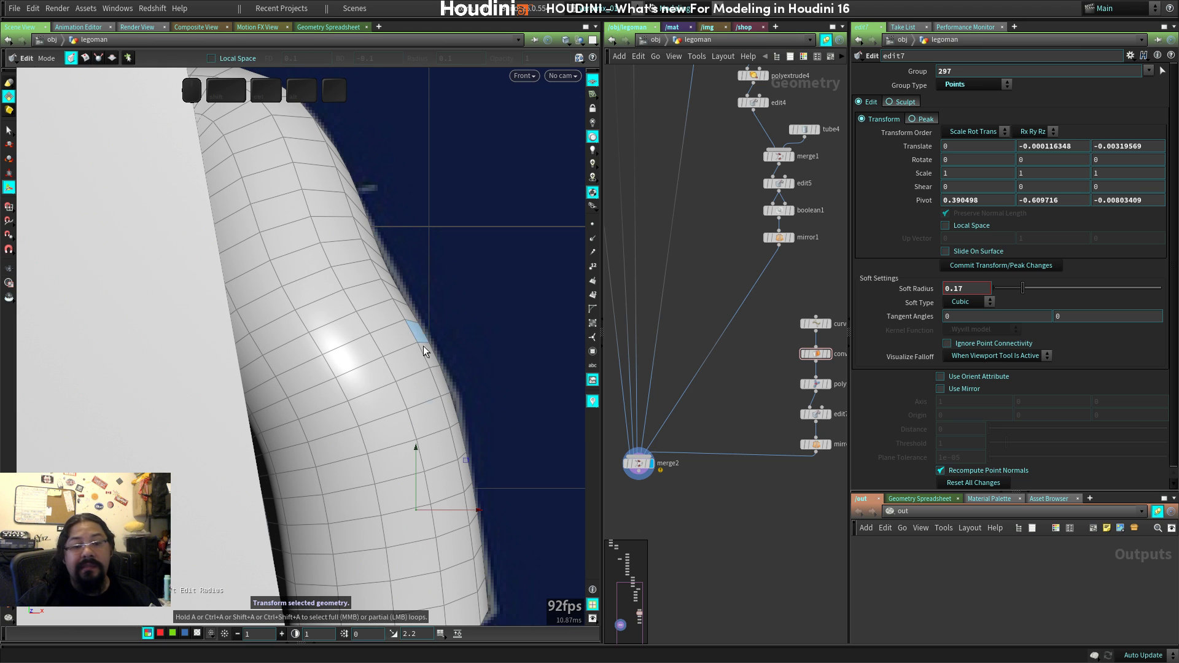
left_click(412, 491)
left_click(404, 474)
left_click(297, 478)
key("w")
scroll(156, 417, "down", 6)
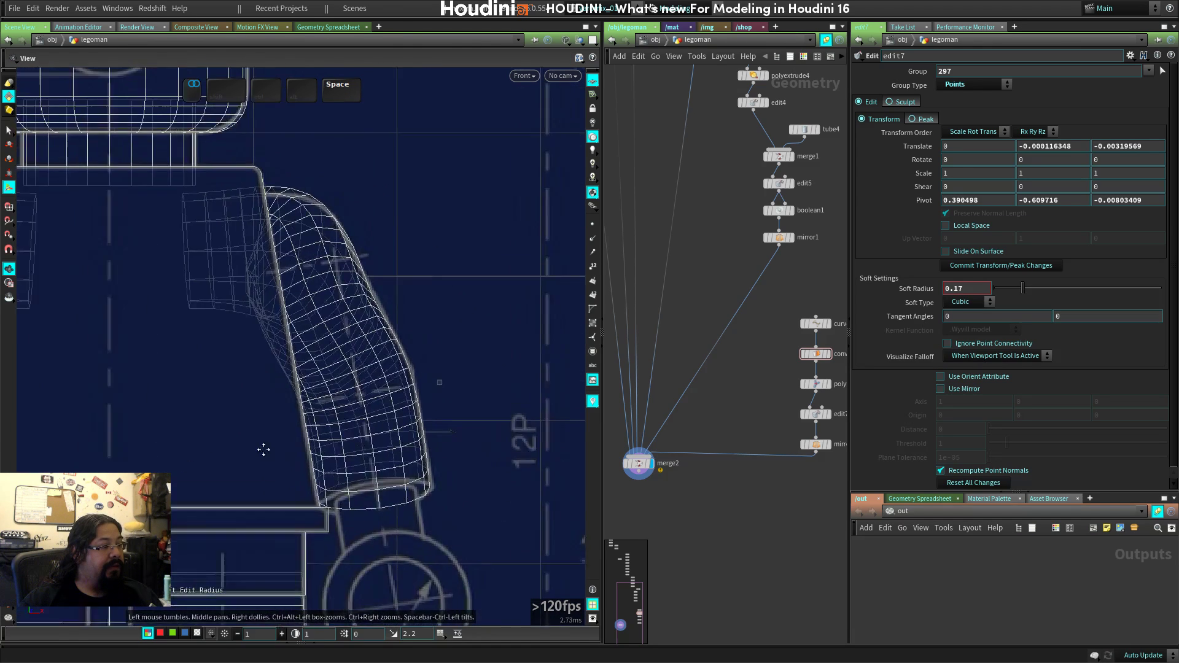
Create a tube for the wrist below the arm's cuff in front view, about 0.111 in radius and height.
middle_click_drag(178, 420, 476, 382)
middle_click_drag(431, 425, 367, 399)
key("Tab")
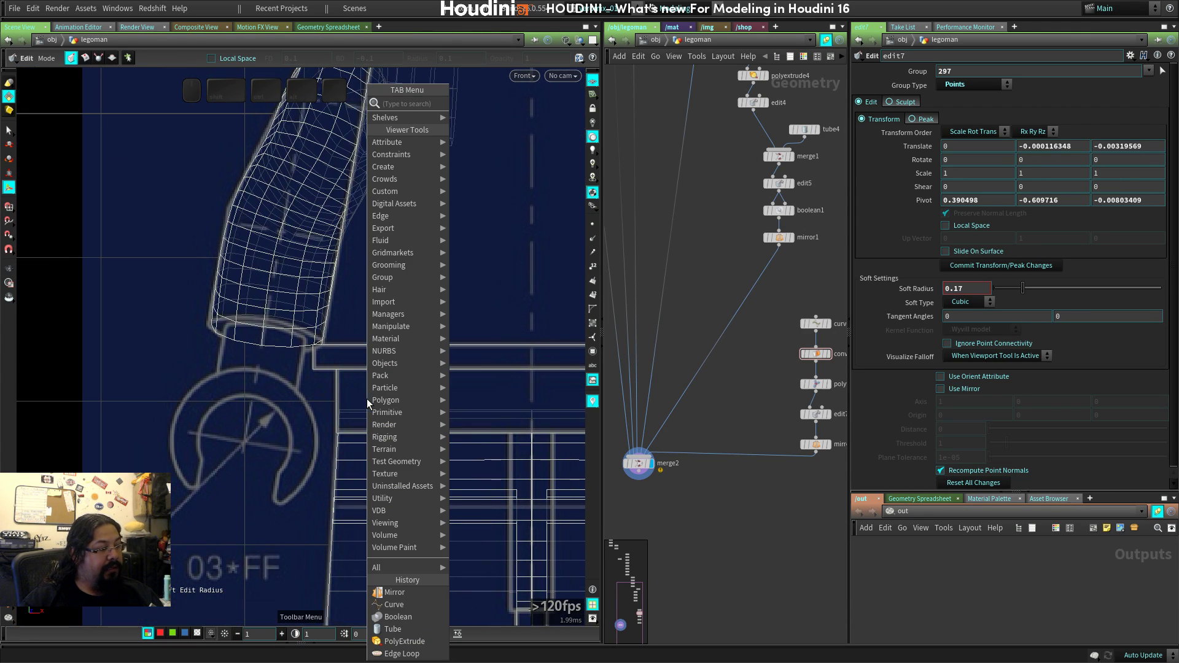
key("Escape")
key("c")
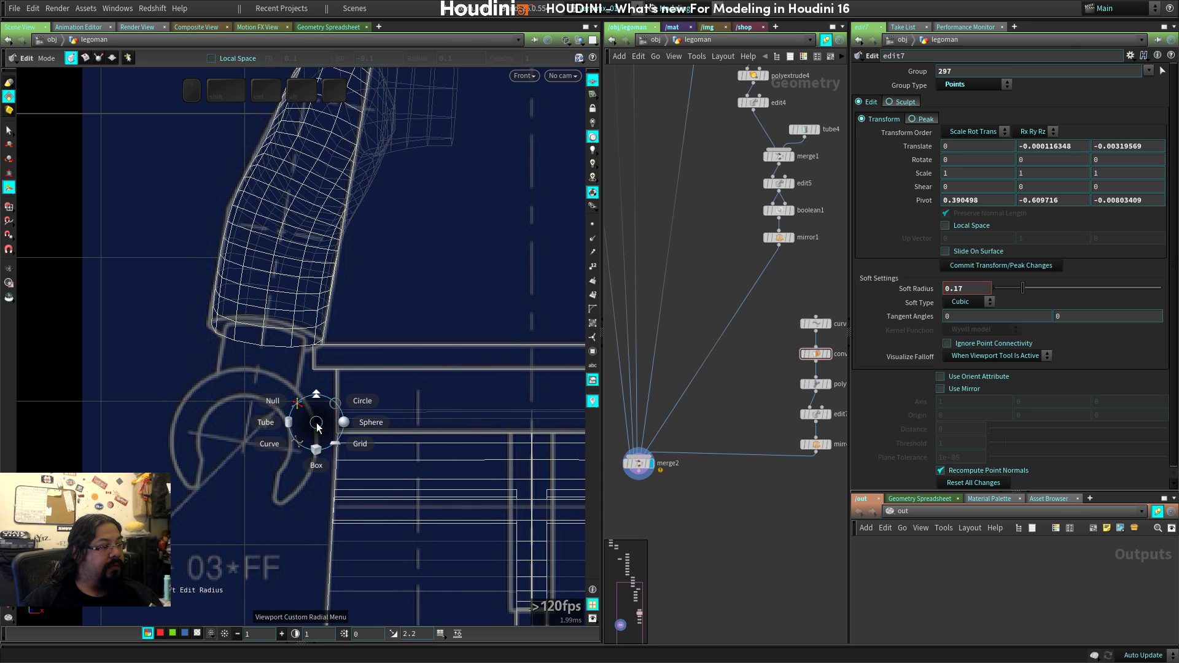
left_click(265, 422)
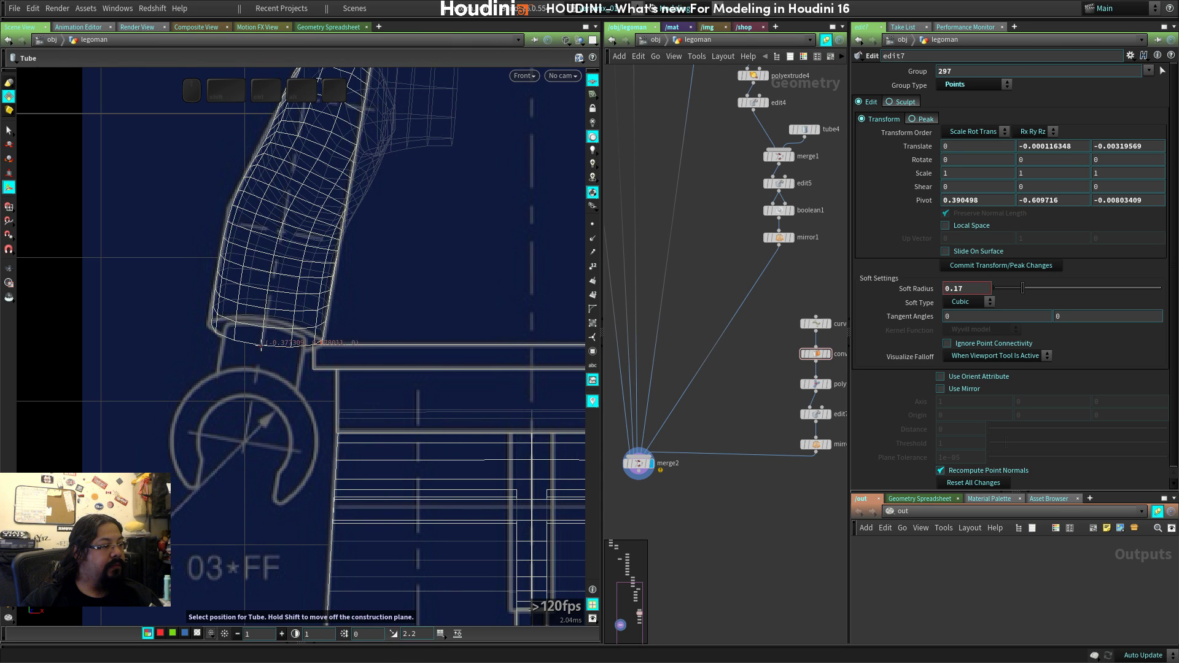
left_click(253, 365)
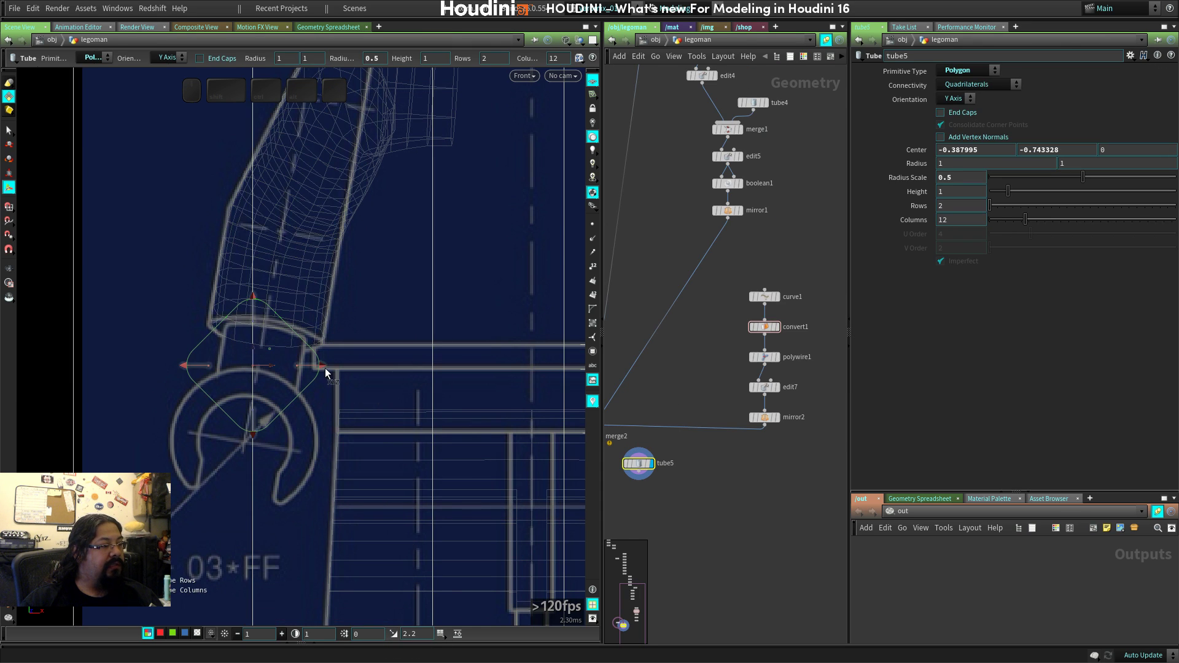
left_click(252, 367)
left_click_drag(252, 367, 259, 365)
Rotate the wrist tube about -6.52 degrees in Z and move it about 0.01 in X to match the front blueprint.
key("space")
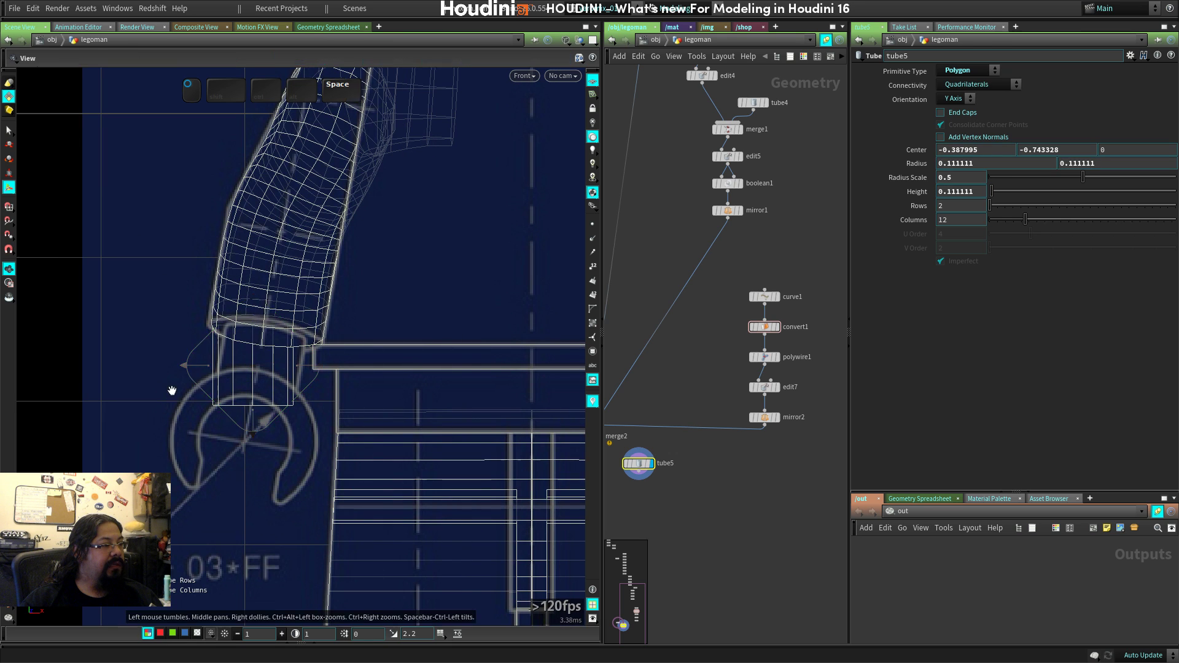
right_click_drag(174, 392, 335, 411)
middle_click_drag(335, 411, 393, 447)
key("s")
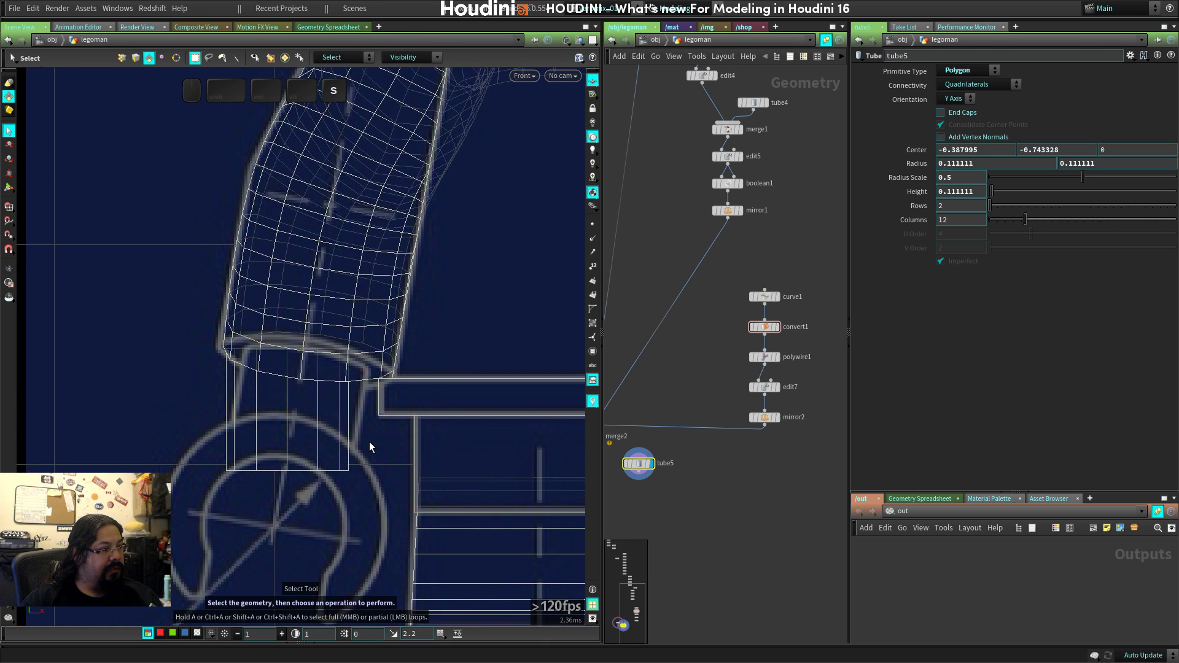
double_click(327, 446)
key("r")
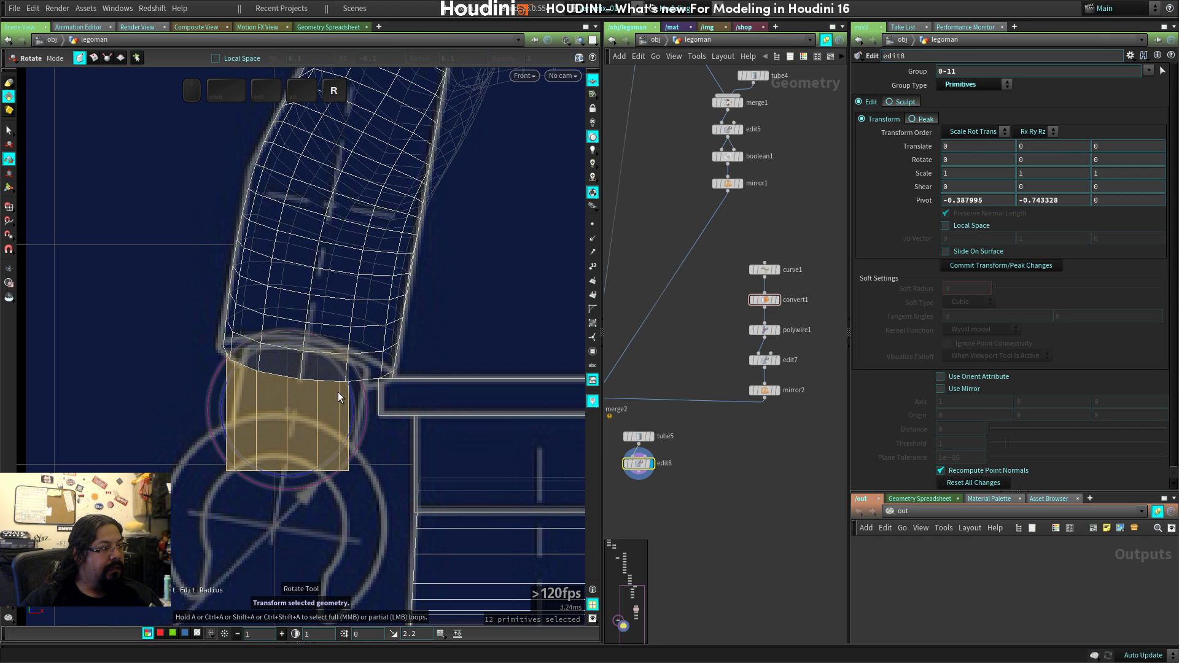
left_click_drag(353, 373, 444, 432)
key("t")
key("space+1")
right_click_drag(444, 432, 438, 424)
left_click_drag(438, 424, 423, 451)
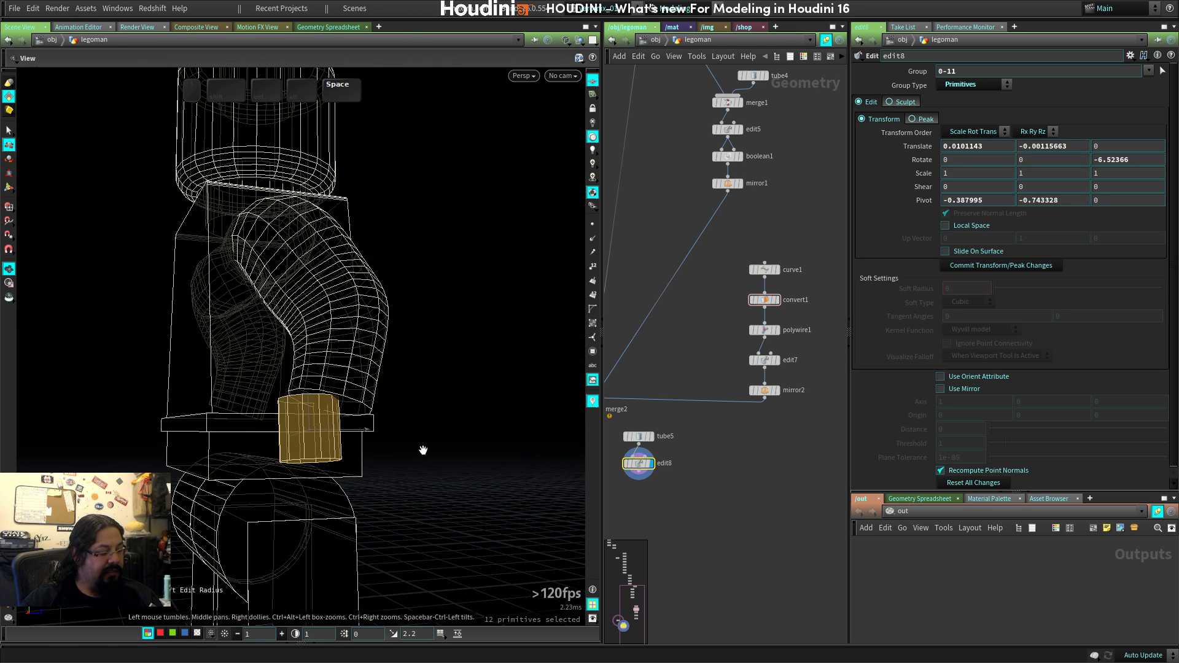
Rotate the wrist tube about 16.1 degrees in X and move it about 0.032 in Z to align with the cuff in side view.
key("space+4")
key("space+5")
key("space+4")
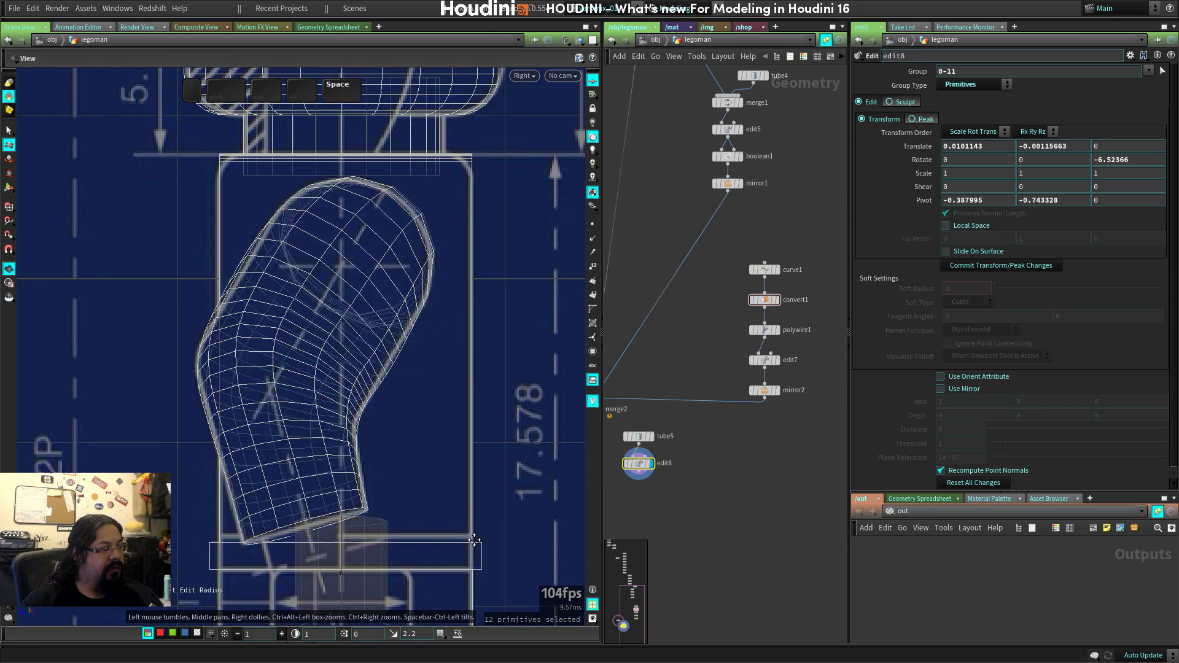
scroll(423, 450, "up", 5)
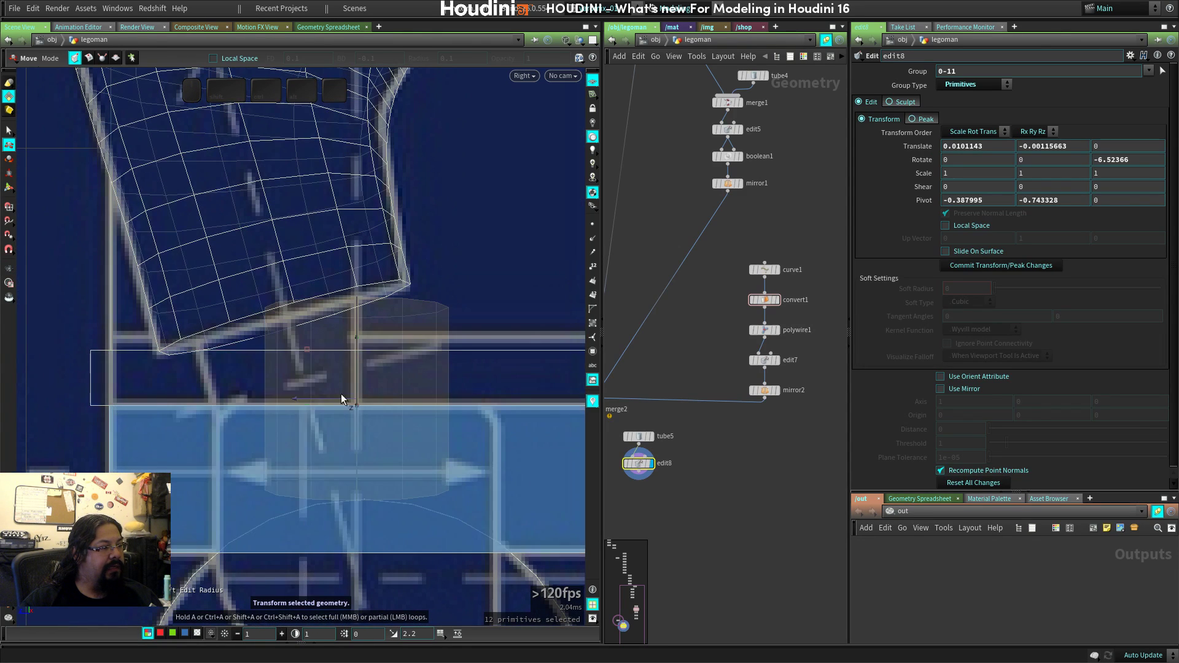
key("e")
key("r")
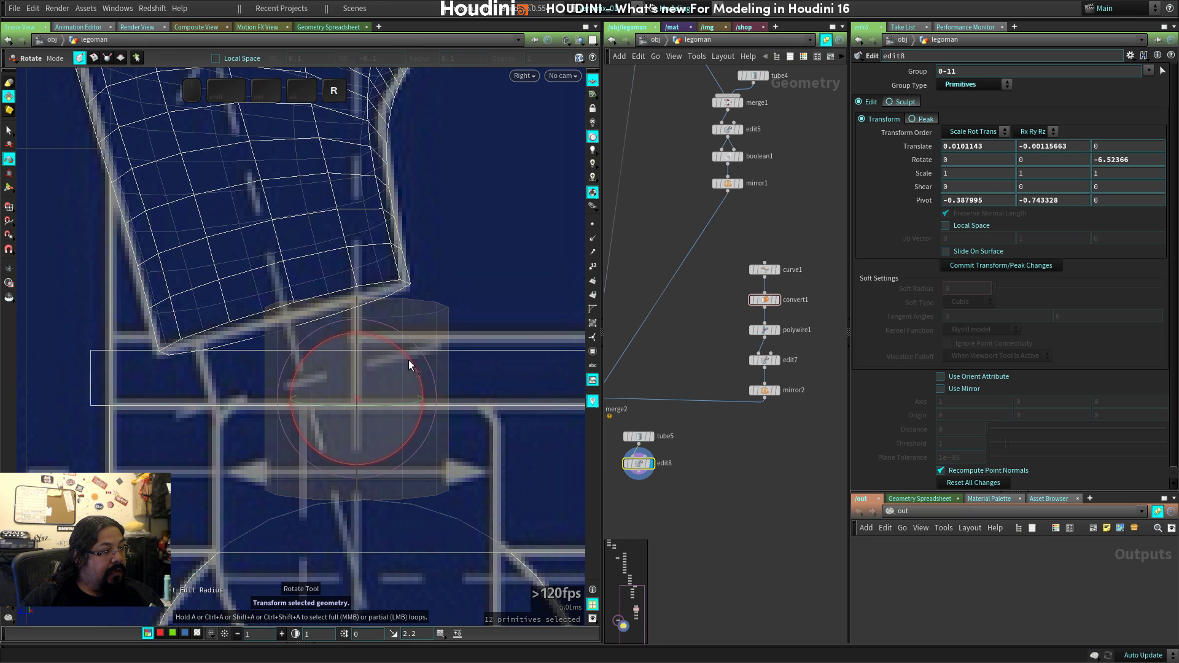
mouse_move(408, 361)
left_mouse_down()
mouse_move(390, 350)
mouse_move(403, 358)
mouse_move(393, 353)
mouse_move(391, 375)
left_mouse_up()
key("t")
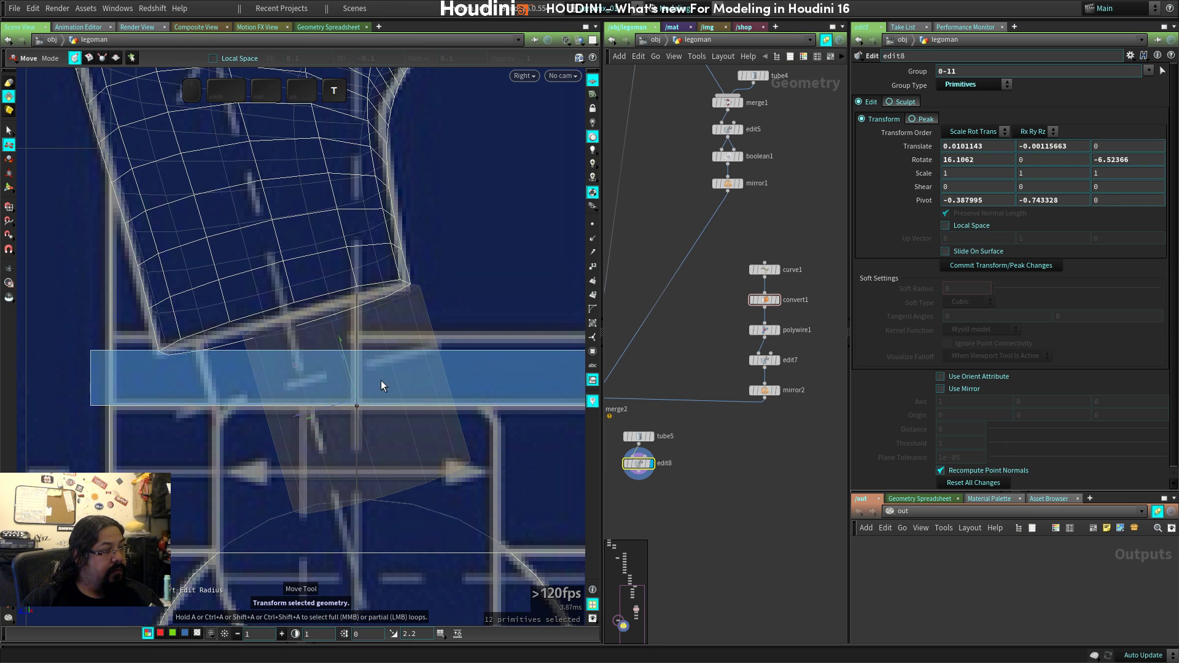
key("m")
mouse_move(353, 400)
left_mouse_down()
mouse_move(245, 400)
mouse_move(486, 421)
left_mouse_up()
Return to shaded display and enable end caps on the wrist tube tube5.
key("space+1")
key("shift+w")
right_click_drag(485, 421, 517, 418)
left_click_drag(518, 418, 369, 434)
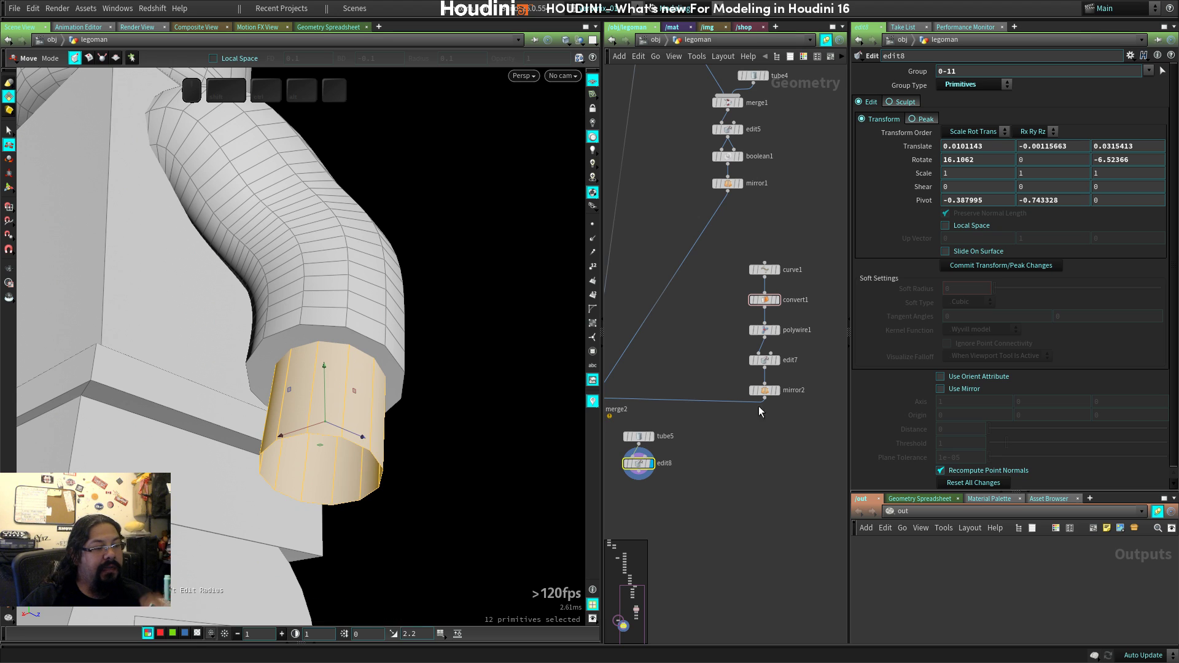
left_click(648, 437)
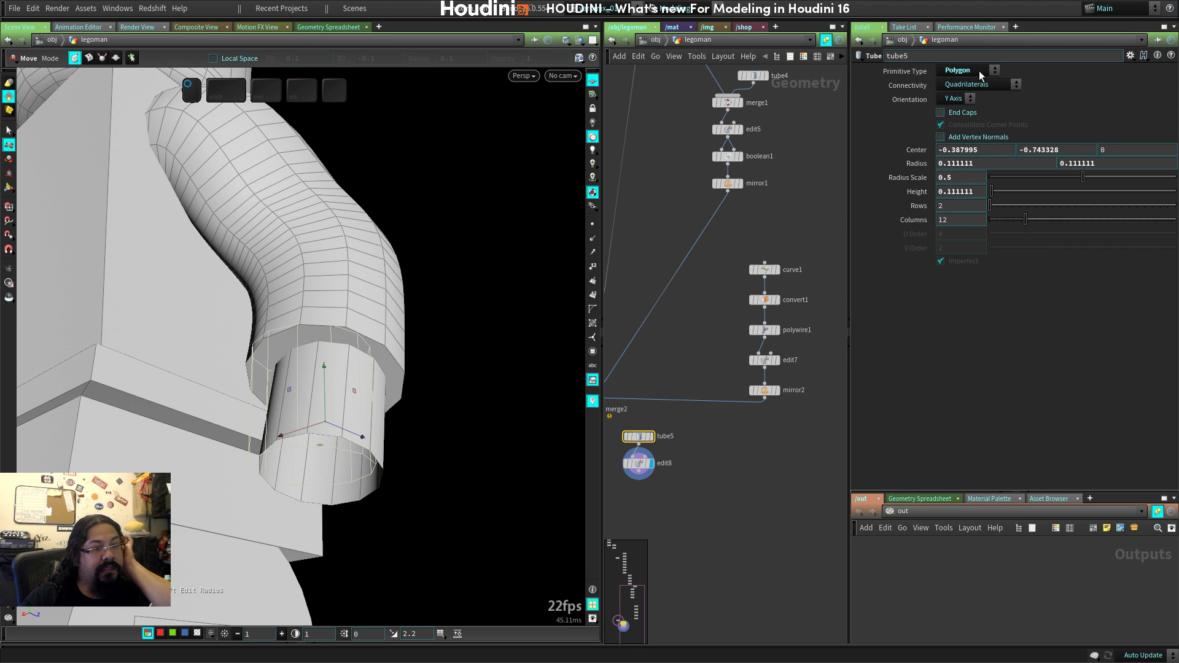
key("space+2")
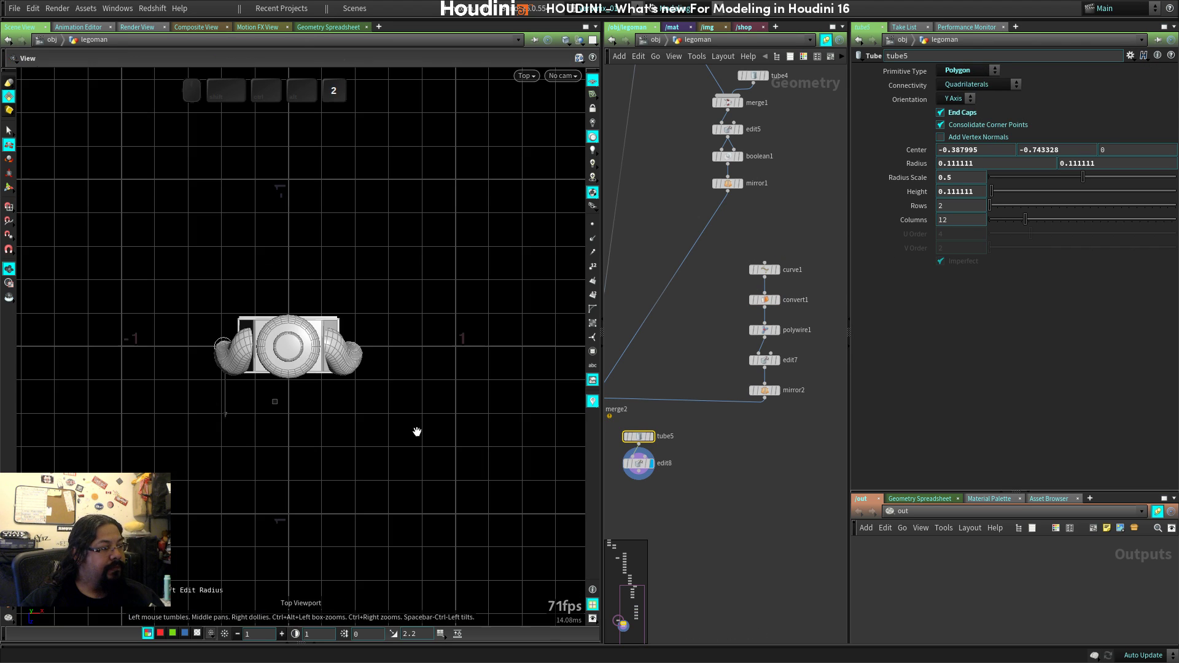
key("space+3")
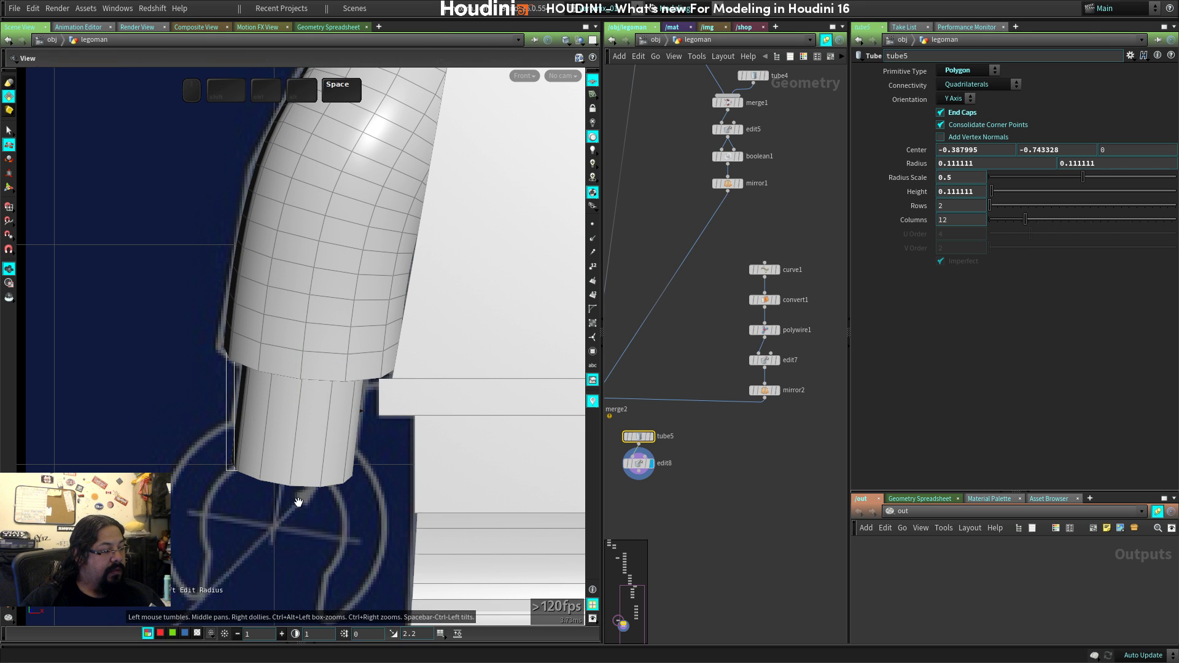
Increase the wrist tube's radius to 0.116111 so that it matches the blueprint in front view.
middle_click_drag(297, 495, 325, 379)
right_click_drag(325, 379, 402, 409)
middle_click_drag(380, 384, 322, 425)
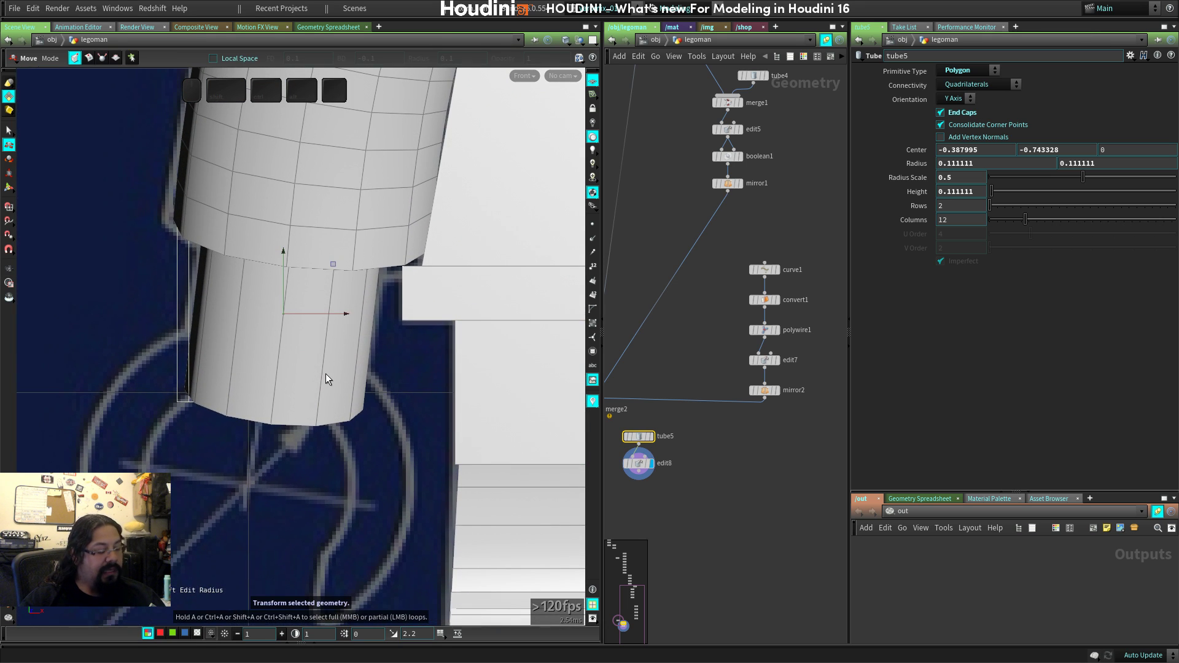
key("m")
left_click_drag(291, 270, 300, 222)
key("space")
right_click_drag(310, 351, 280, 355)
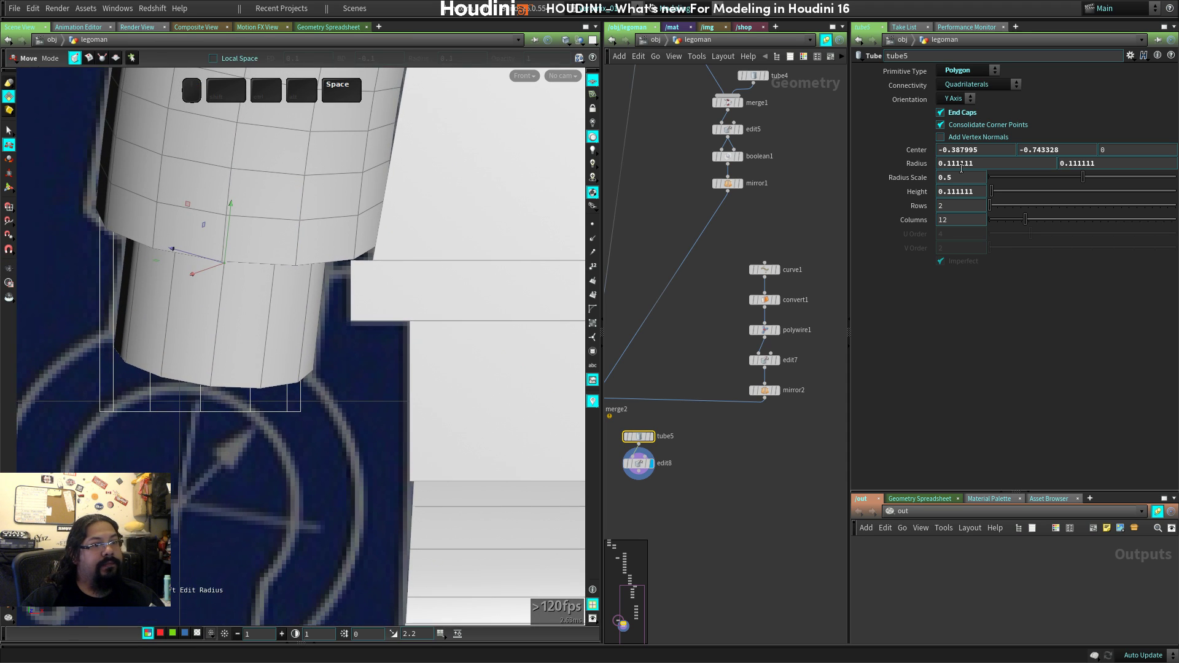
middle_click_drag(914, 164, 933, 220)
Create a tube for the hand, centred on the blueprint's hand circle in front view, and orient it along the Z axis.
key("space+1")
left_click_drag(233, 419, 451, 384)
key("space+2")
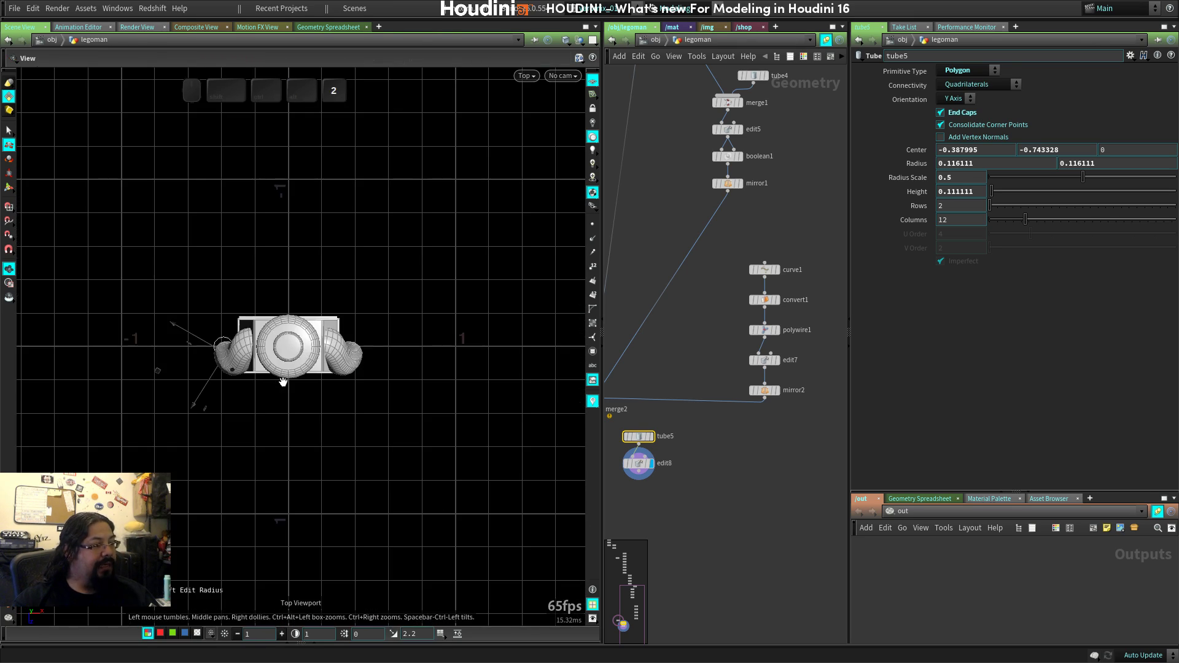
key("space+3")
middle_click_drag(169, 495, 311, 451)
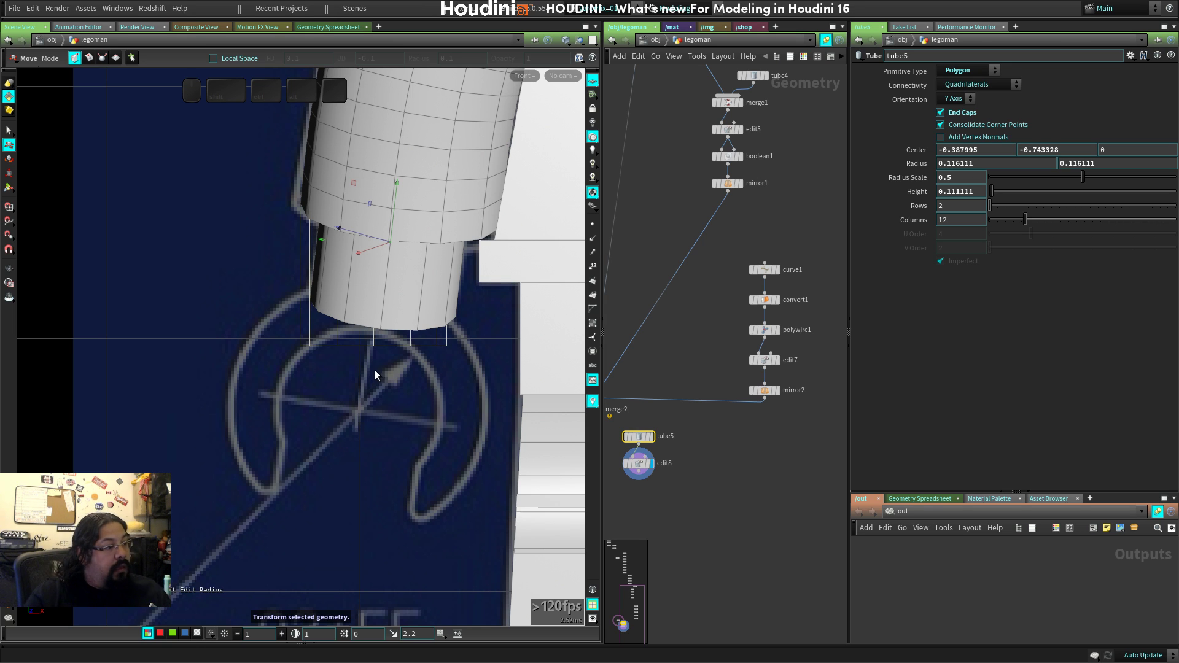
key("t")
key("c")
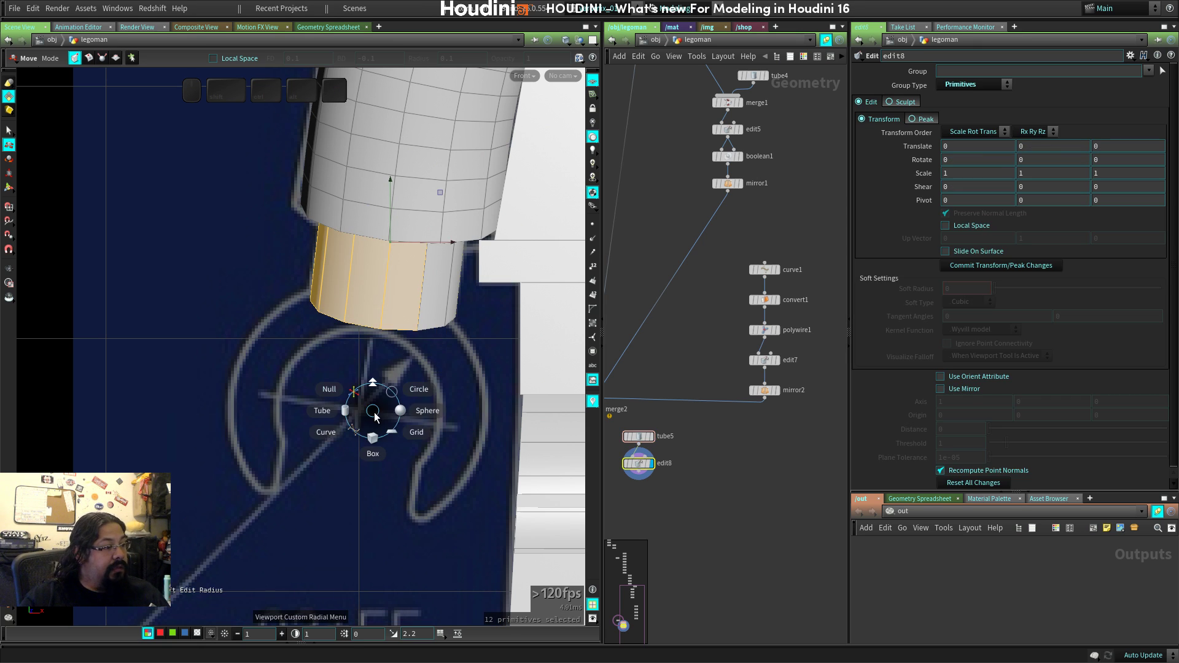
left_click(359, 410)
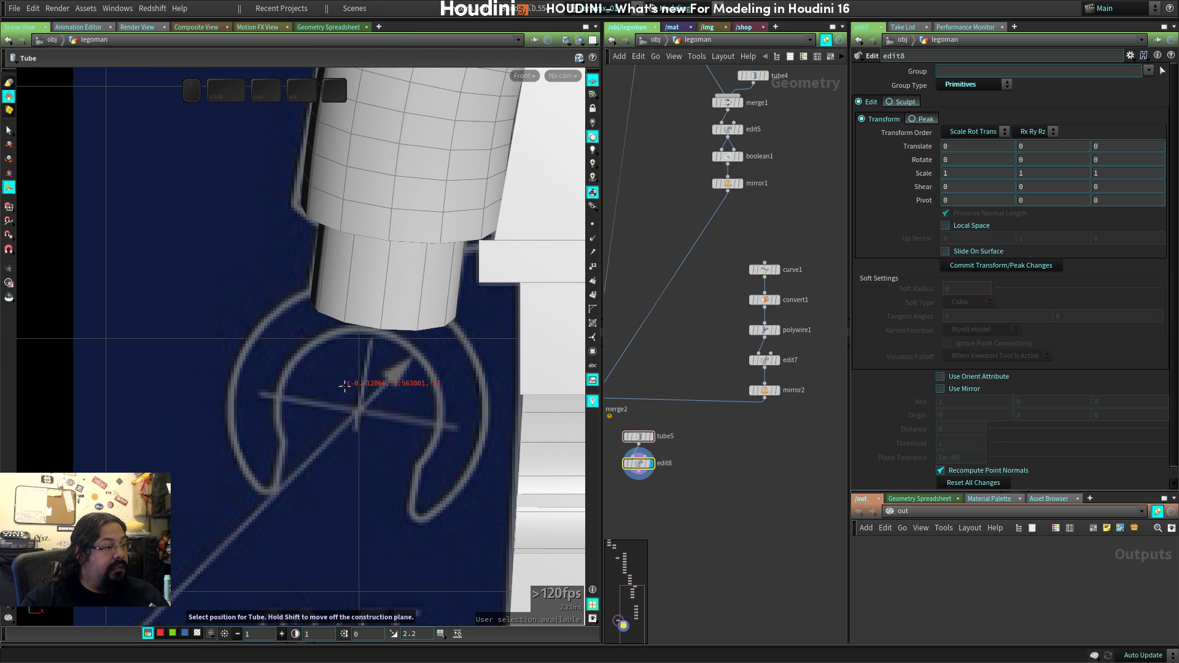
left_click(359, 411)
left_click(961, 100)
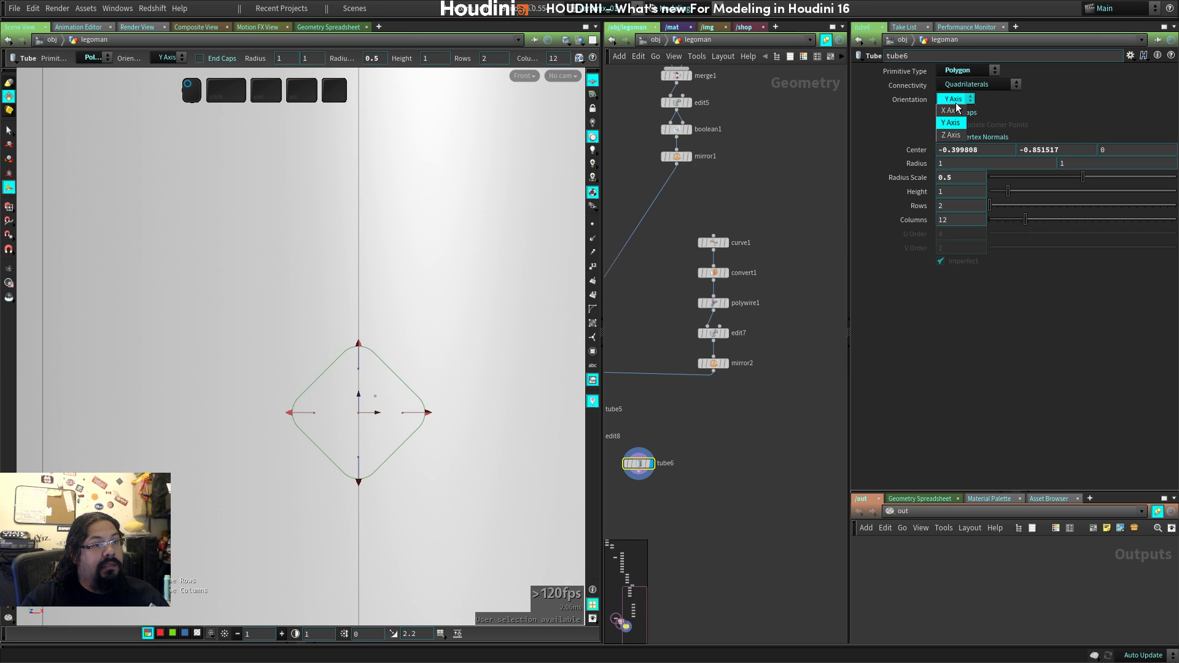
left_click(951, 135)
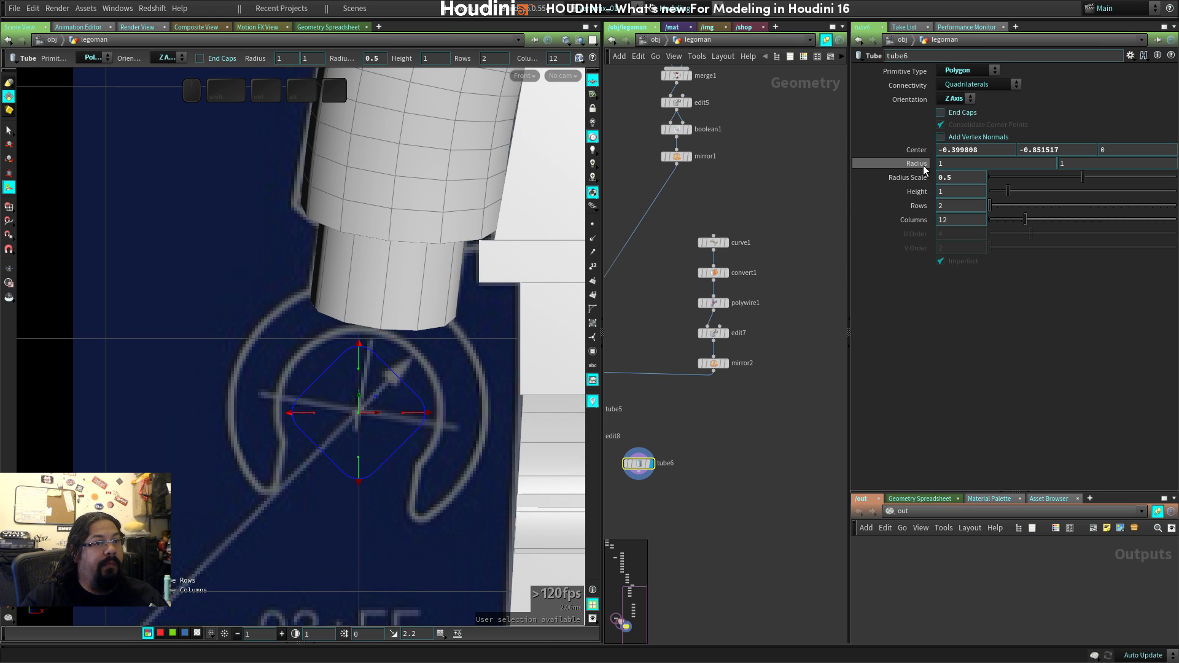
Reduce the hand tube's radius to about 0.154 and enable its end caps.
middle_click_drag(917, 164, 823, 175)
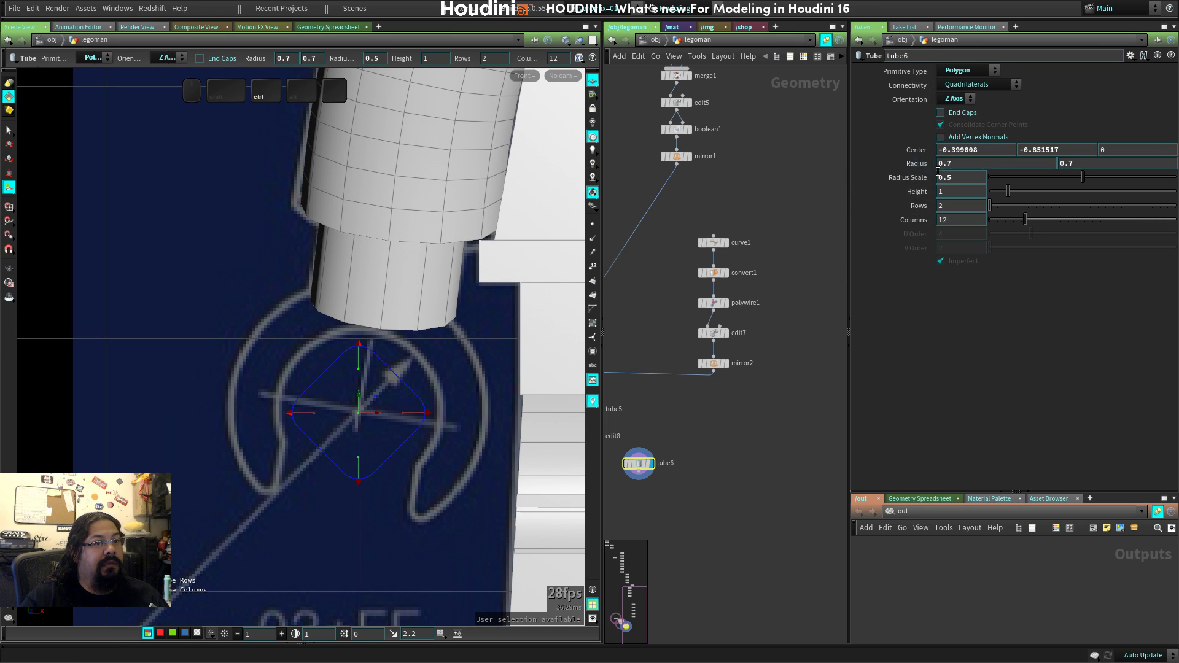
middle_click_drag(917, 163, 862, 183)
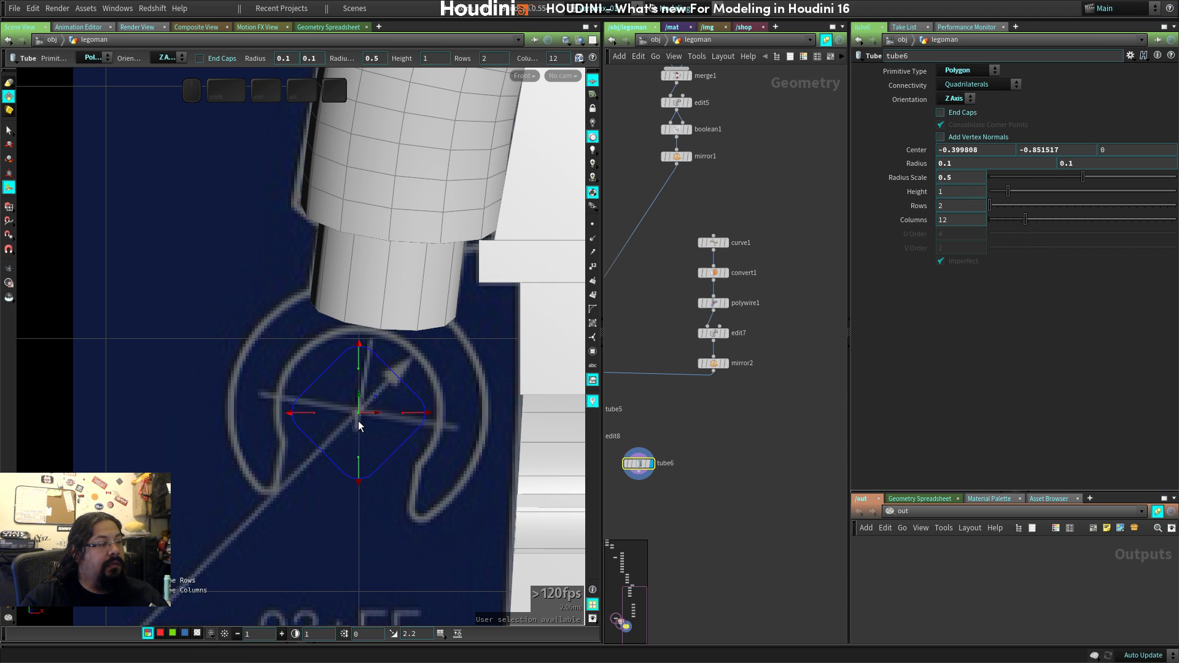
left_click_drag(429, 413, 447, 410)
scroll(326, 413, "down", 6)
scroll(437, 430, "up", 3)
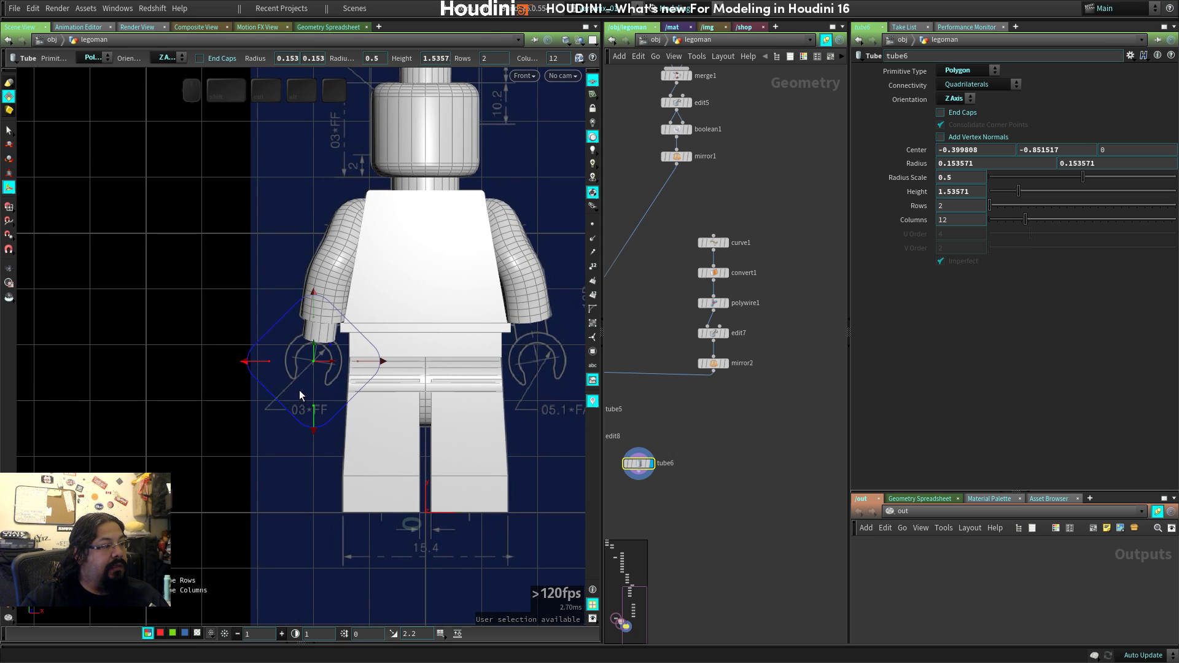
key("space+1")
scroll(364, 384, "down", 5)
left_click_drag(364, 384, 396, 385)
left_click(958, 113)
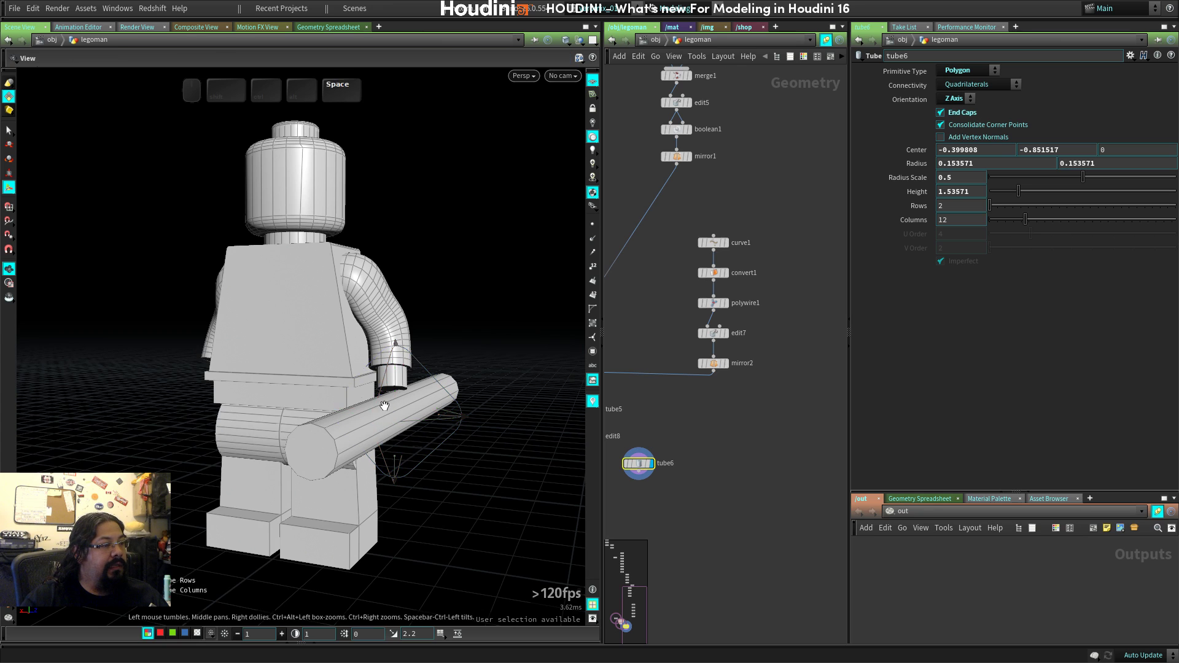
In front wireframe view, enlarge the hand tube to a radius of about 0.207 to reach the hand's outer outline.
key("space+2")
key("space+3")
scroll(293, 335, "up", 6)
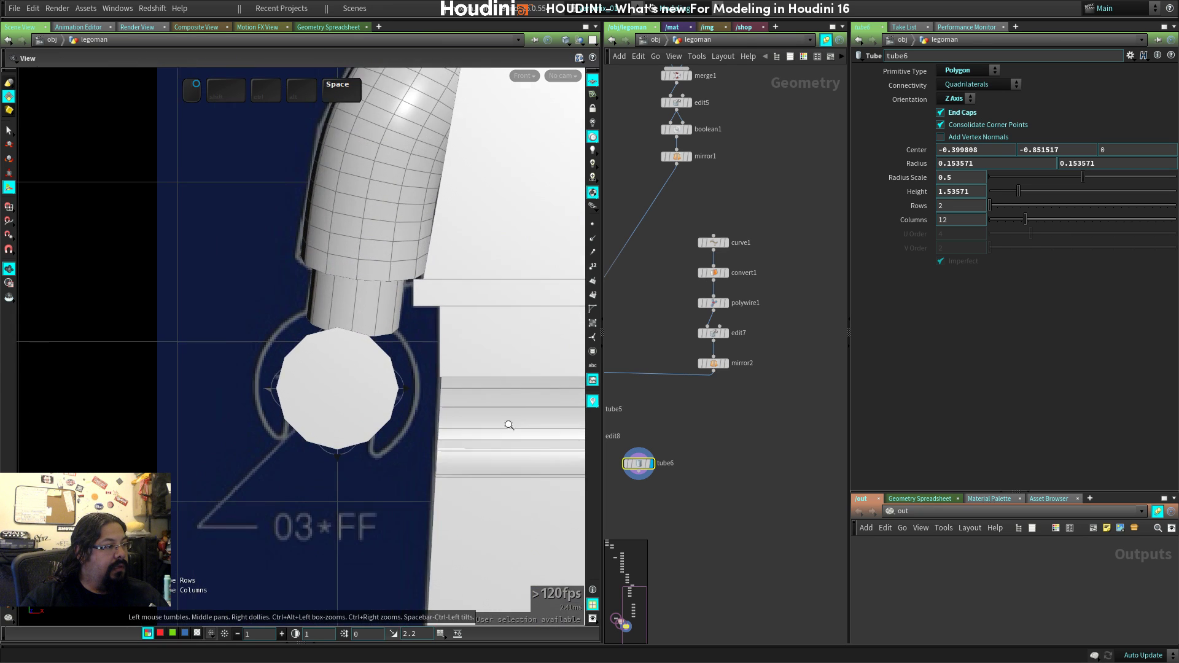
key("w")
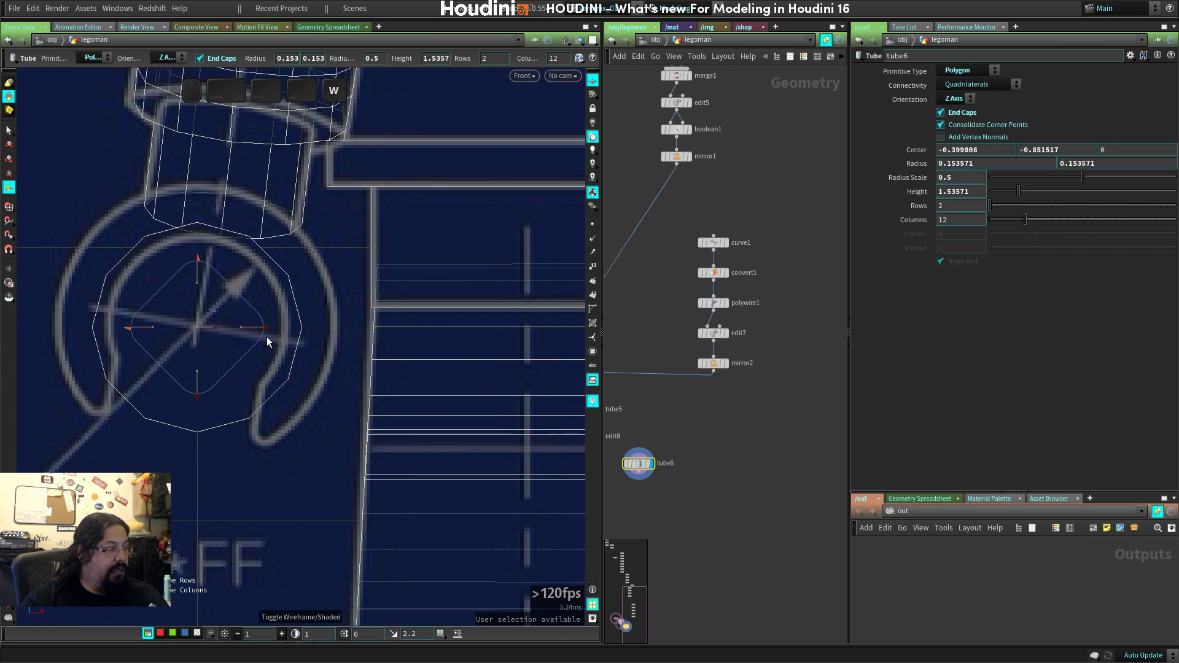
left_click_drag(266, 330, 288, 334)
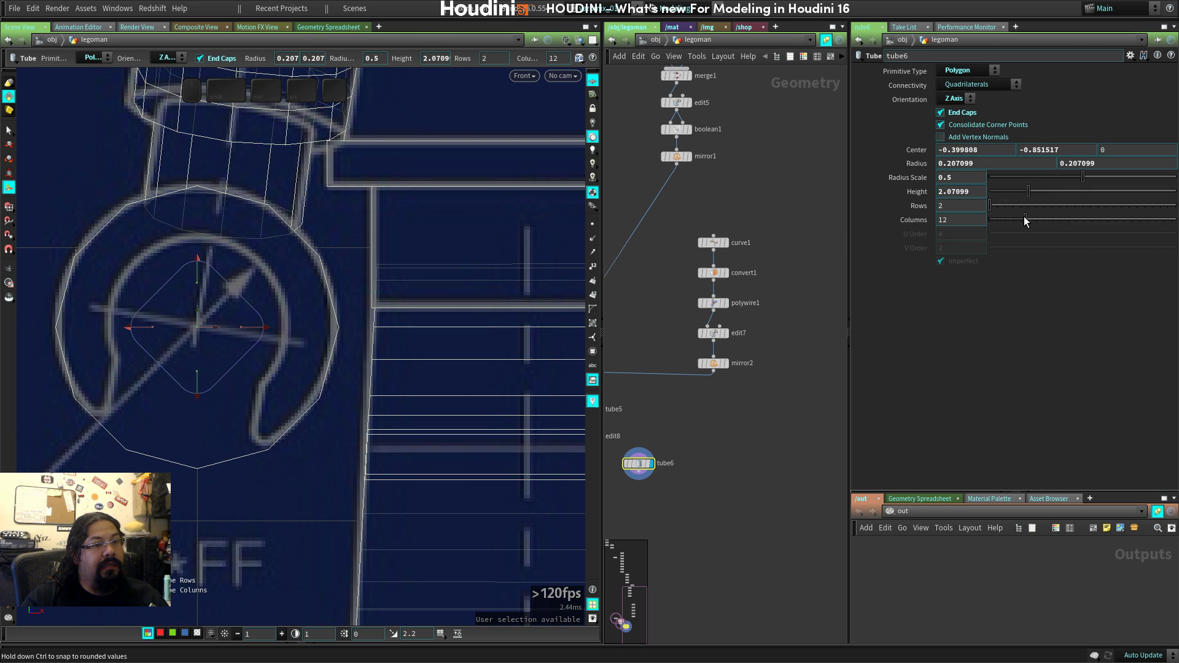
Set the hand tube's columns to 24 and refine its fit to centre Y about -0.849 and radius about 0.205.
left_click_drag(1025, 220, 1089, 220)
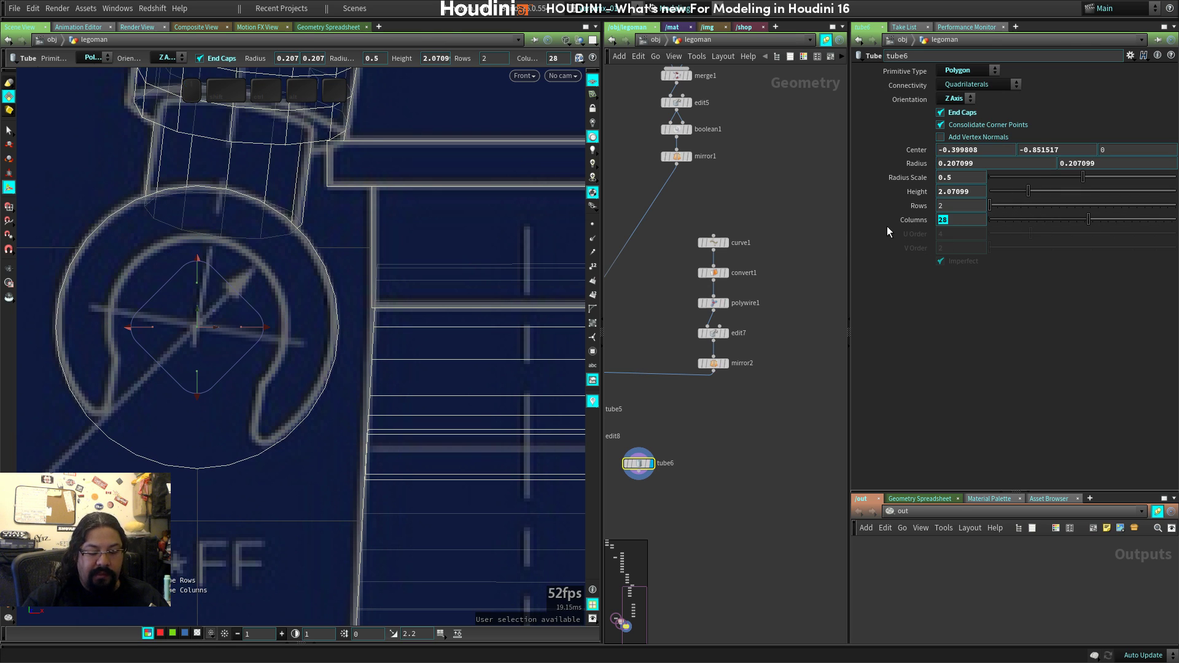
type("24")
key("Return")
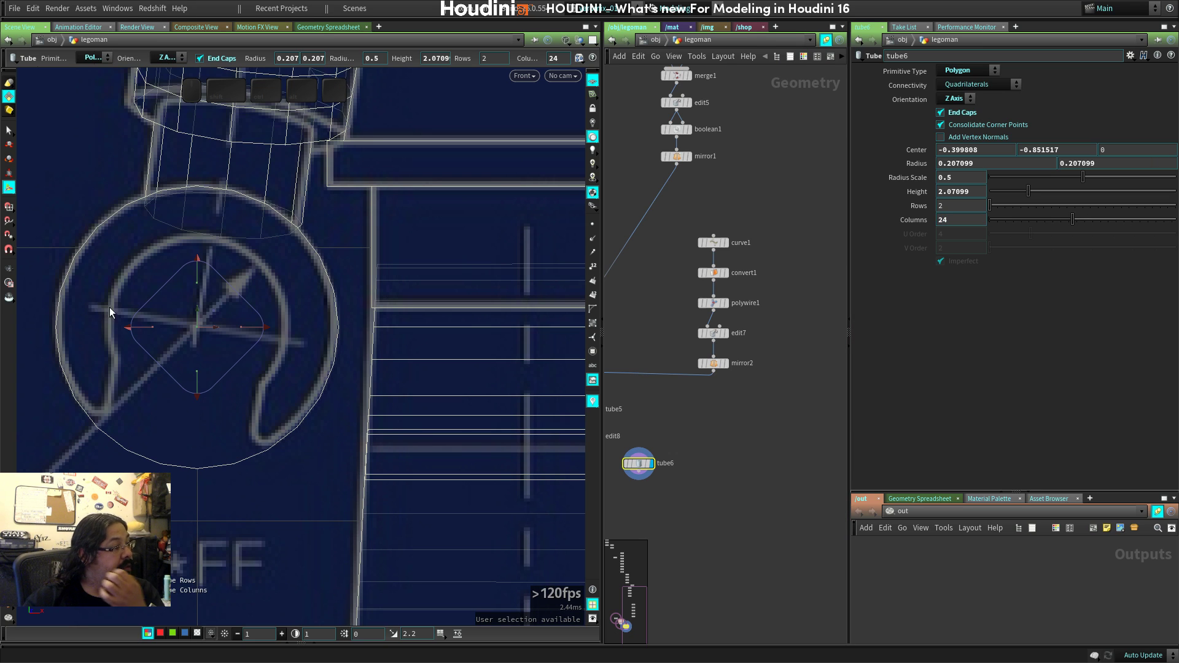
left_click_drag(199, 318, 193, 305)
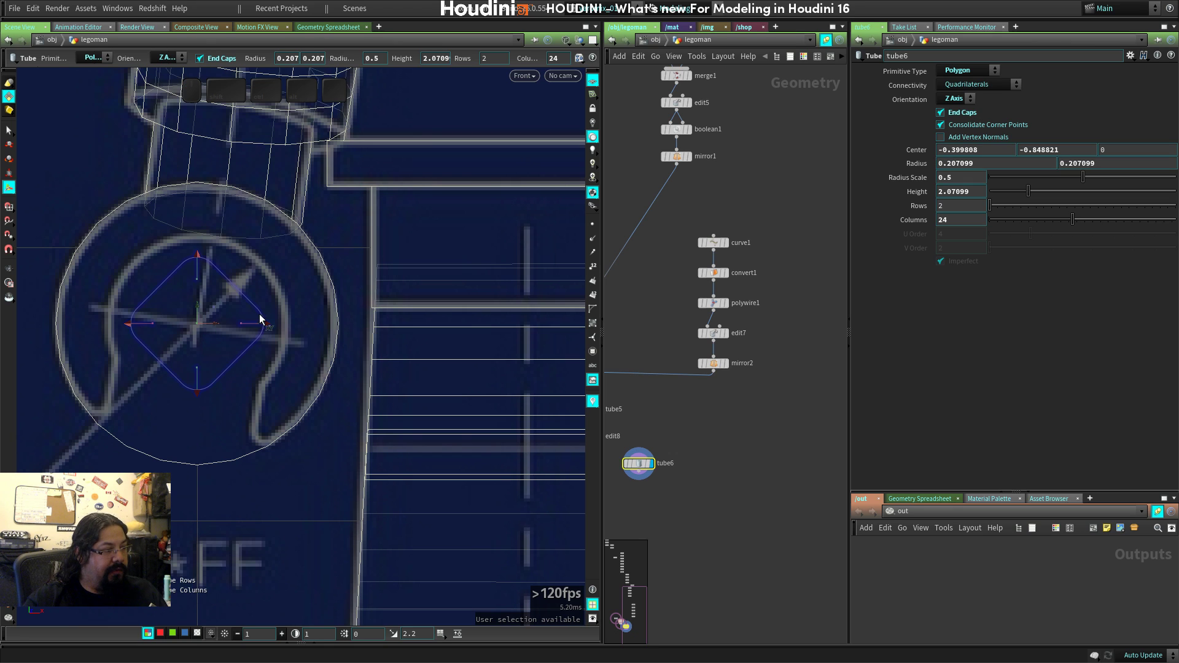
left_click_drag(260, 318, 266, 332)
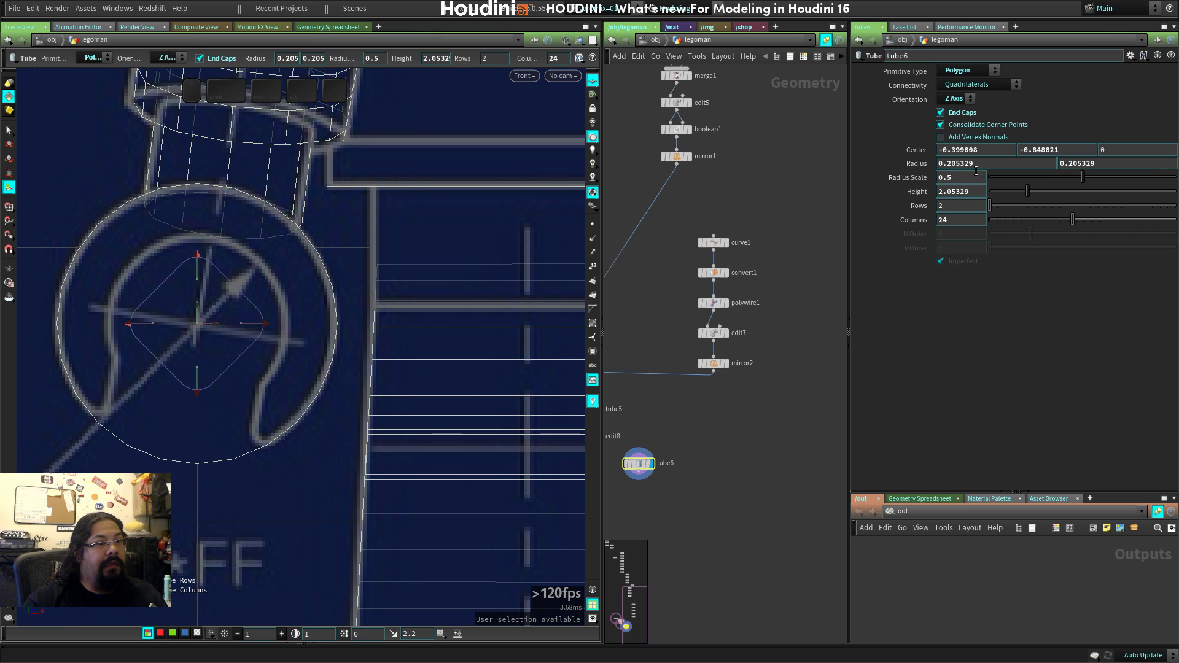
Reset the hand tube's height and shorten it to about 0.173 to match the hand width on the side blueprint.
middle_click(983, 191, "ctrl")
key("space+1")
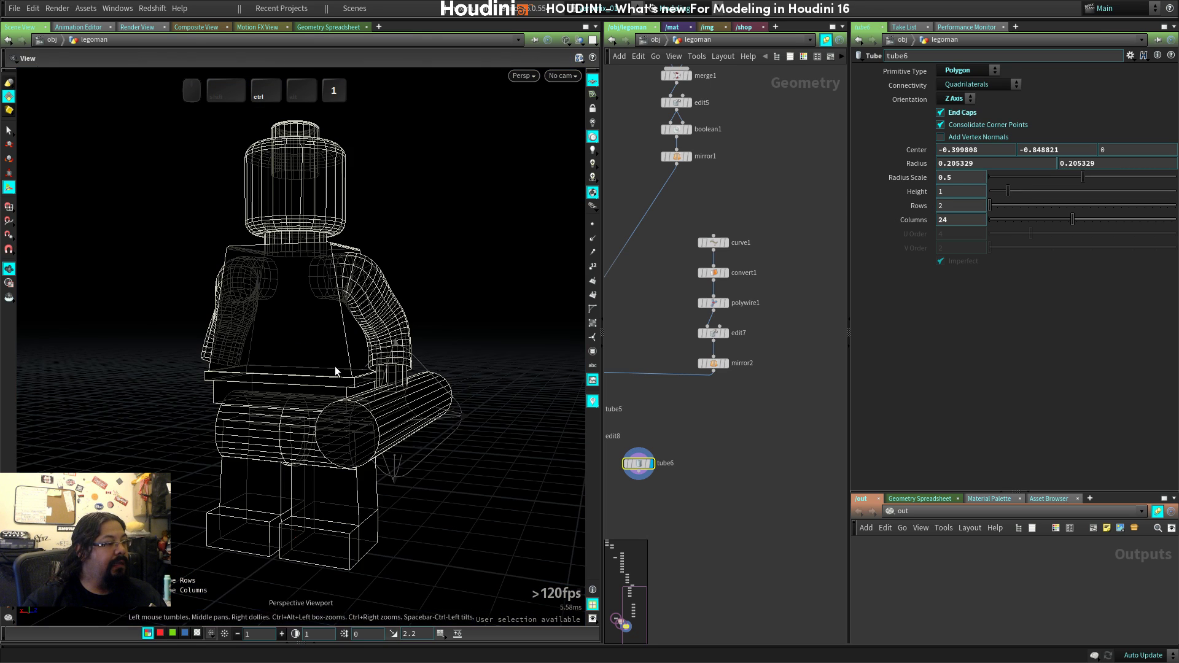
left_click_drag(337, 371, 355, 462)
key("space")
key("space+4")
key("space")
middle_click_drag(465, 507, 469, 358)
right_click_drag(469, 358, 402, 371)
key("space")
middle_click_drag(413, 388, 377, 337)
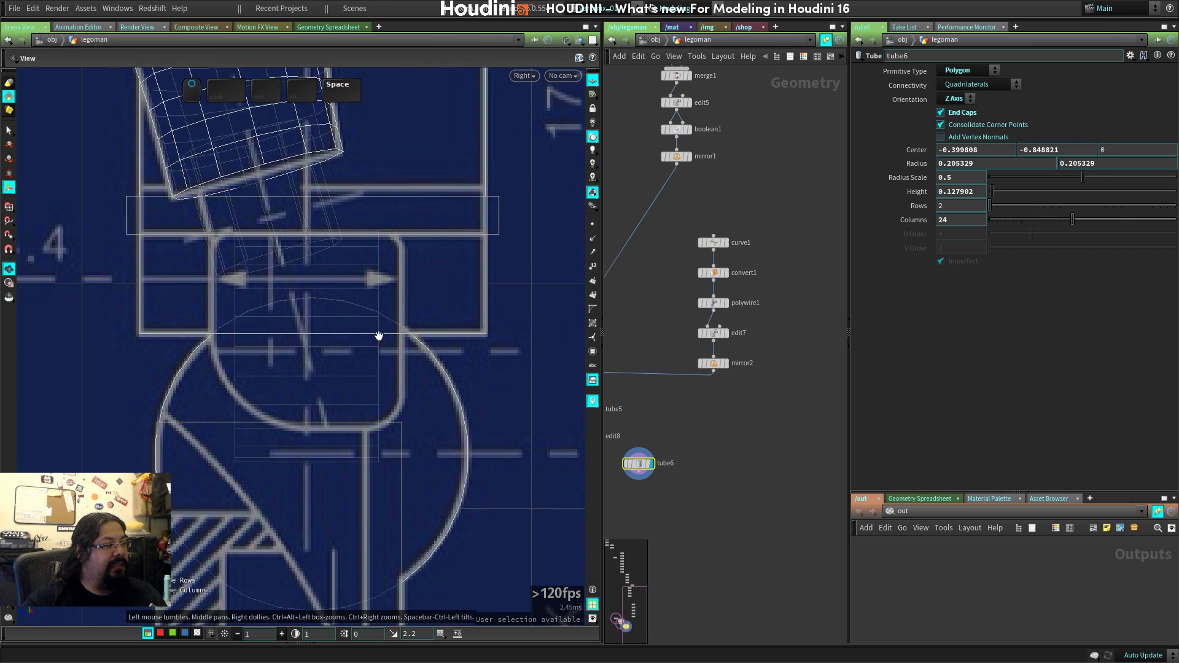
right_click_drag(376, 337, 460, 343)
middle_click_drag(459, 344, 413, 337)
right_click_drag(413, 337, 492, 323)
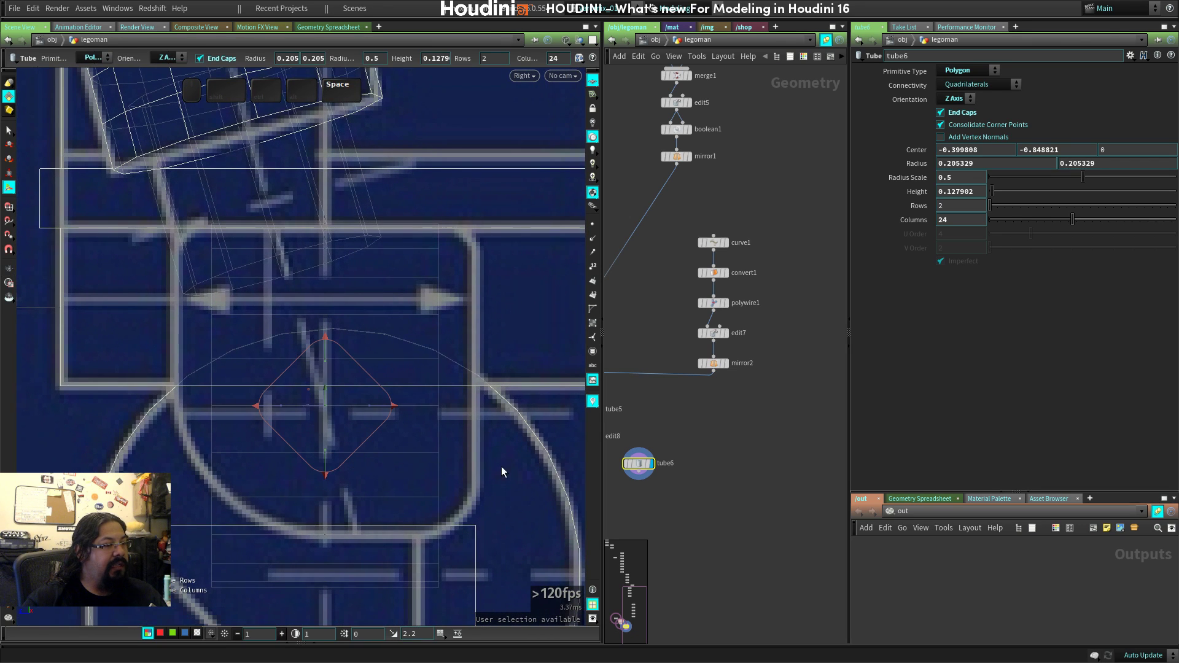
left_click_drag(364, 414, 387, 404)
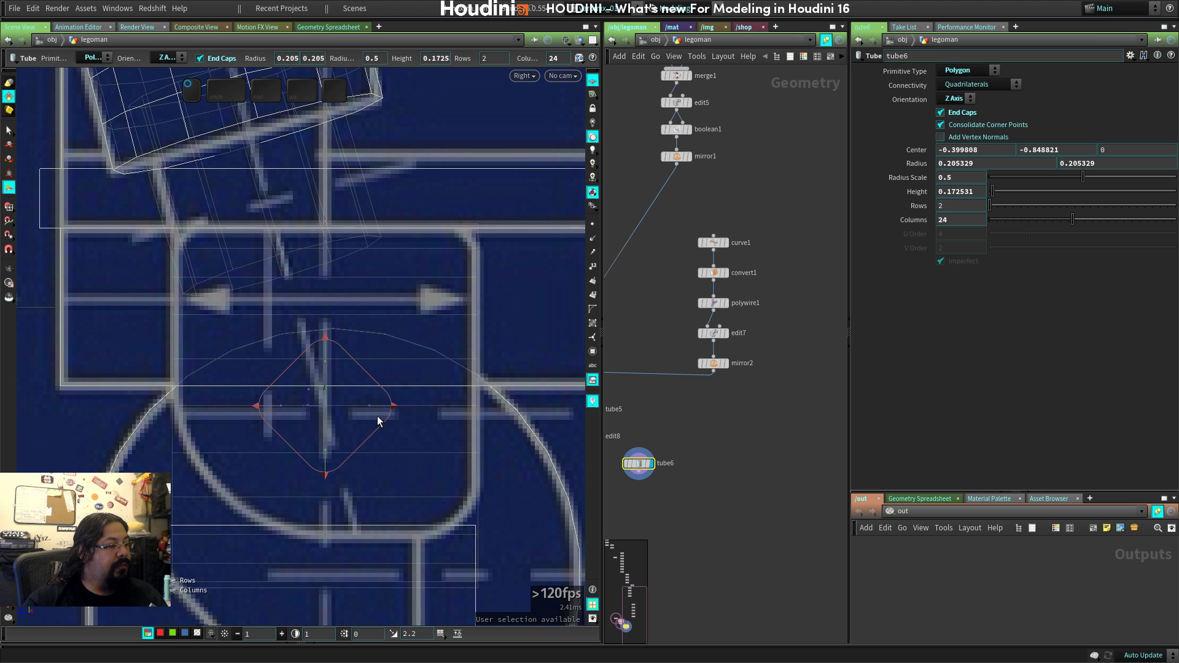
Compare the hand tube with the arm and blueprint in the side, top, front and perspective views.
middle_click_drag(389, 479, 403, 369)
right_click_drag(402, 370, 374, 376)
middle_click_drag(371, 368, 377, 428)
middle_click_drag(434, 342, 470, 358)
right_click_drag(471, 357, 412, 370)
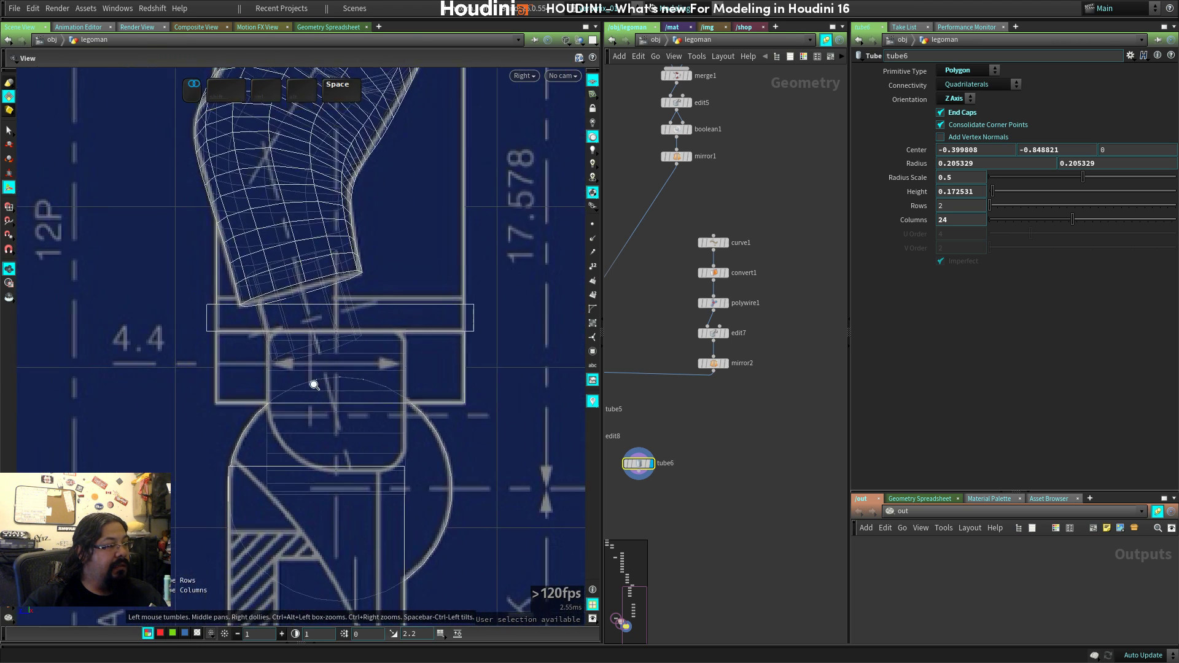
middle_click_drag(337, 344, 353, 337)
right_click_drag(353, 337, 403, 368)
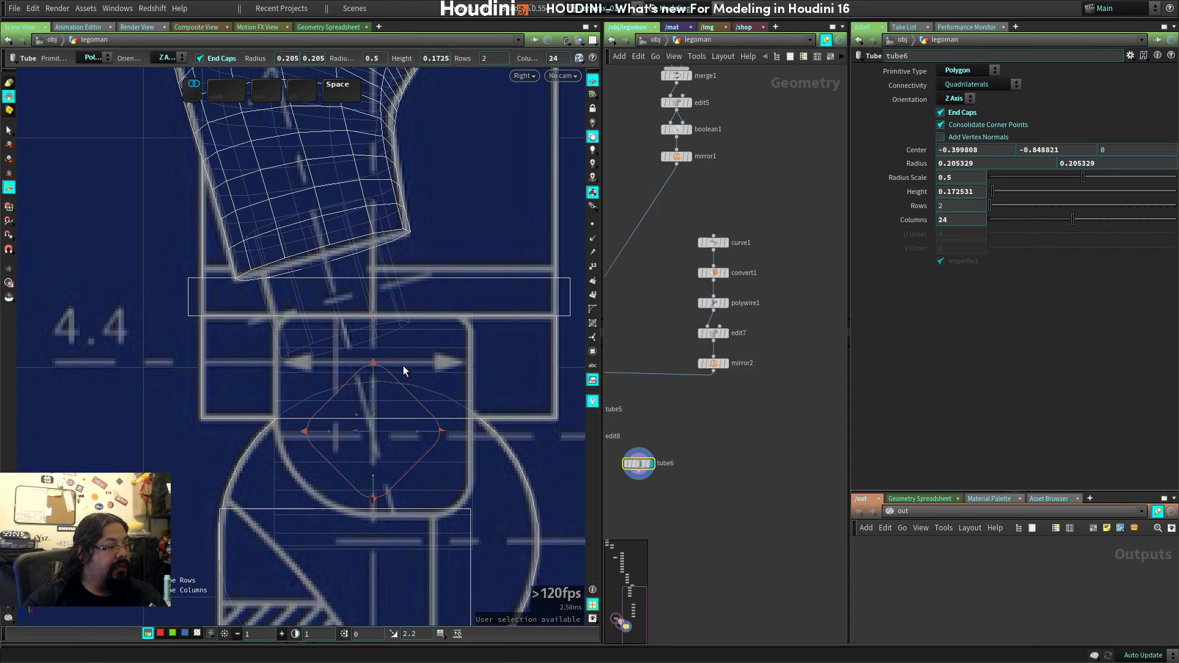
key("space+1")
key("space+2")
key("space+1")
key("space+2")
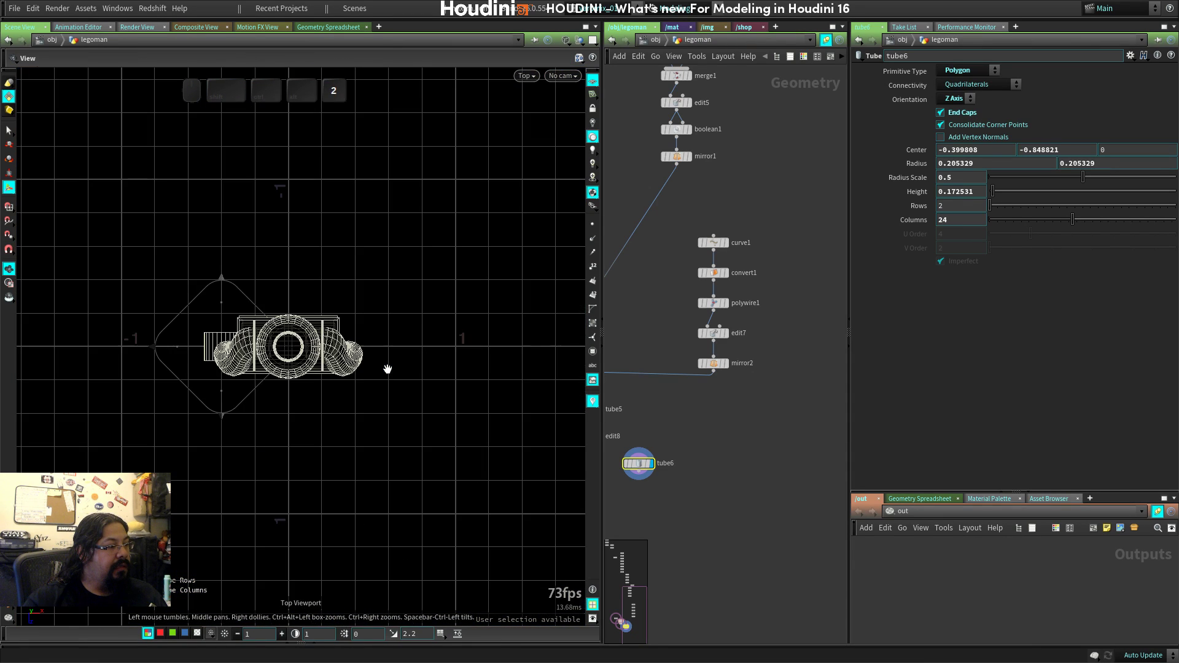
key("space+3")
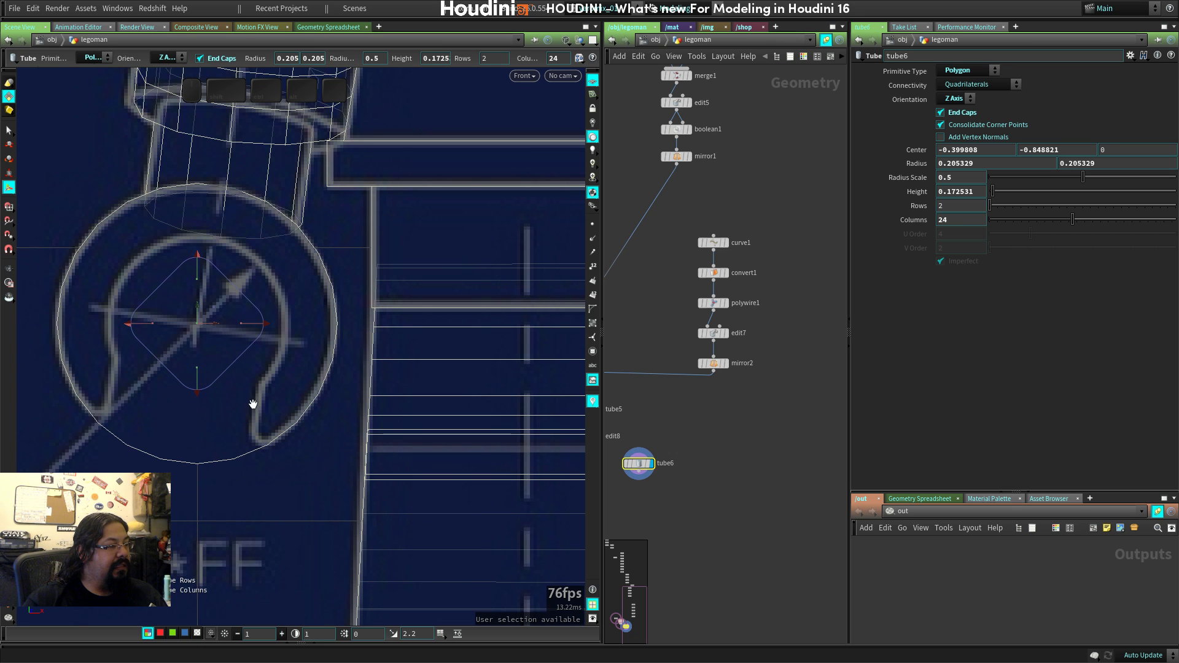
key("space+1")
key("space+2")
key("space+3")
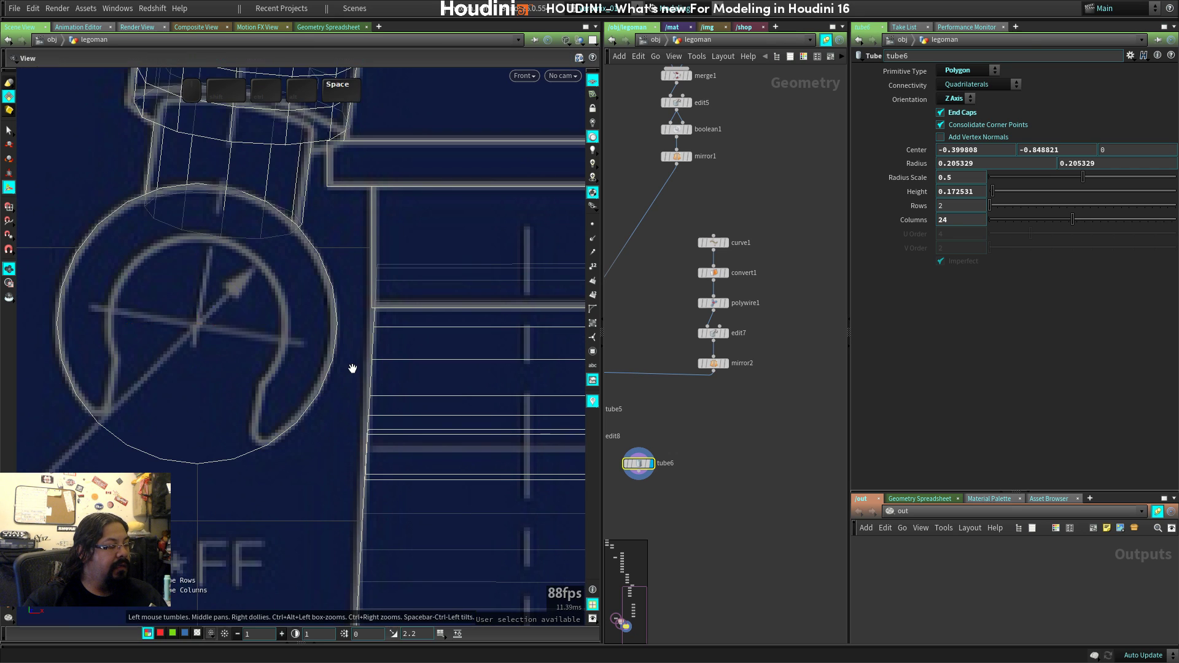
key("space+4")
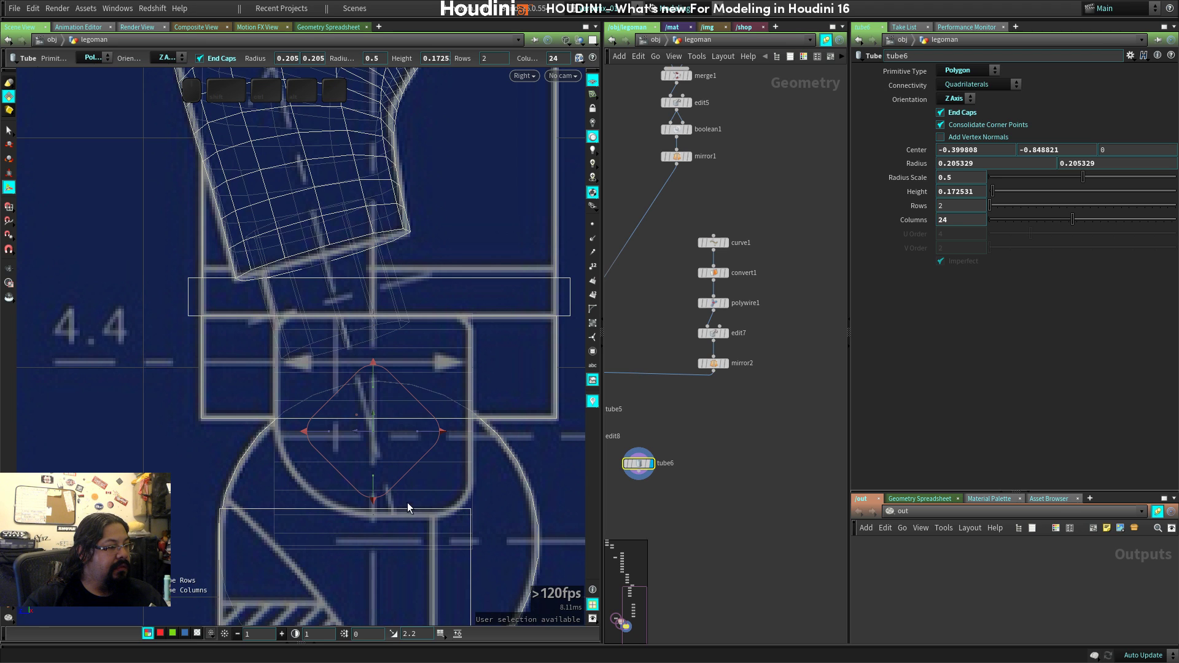
key("space+1")
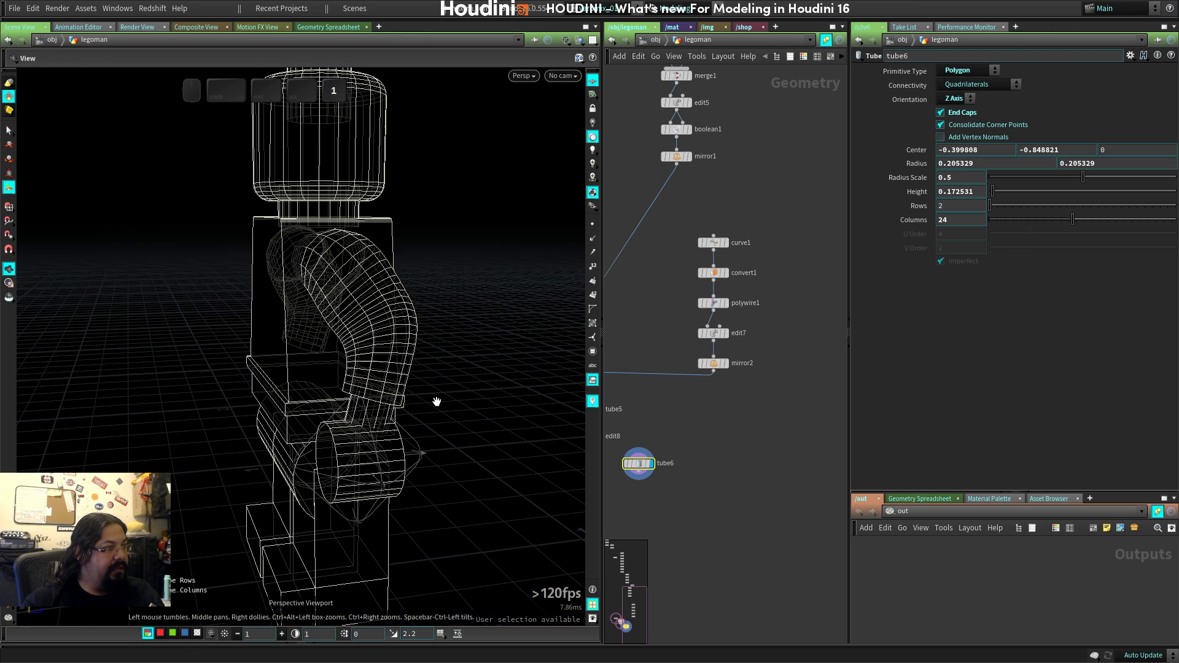
key("space+2")
key("space+3")
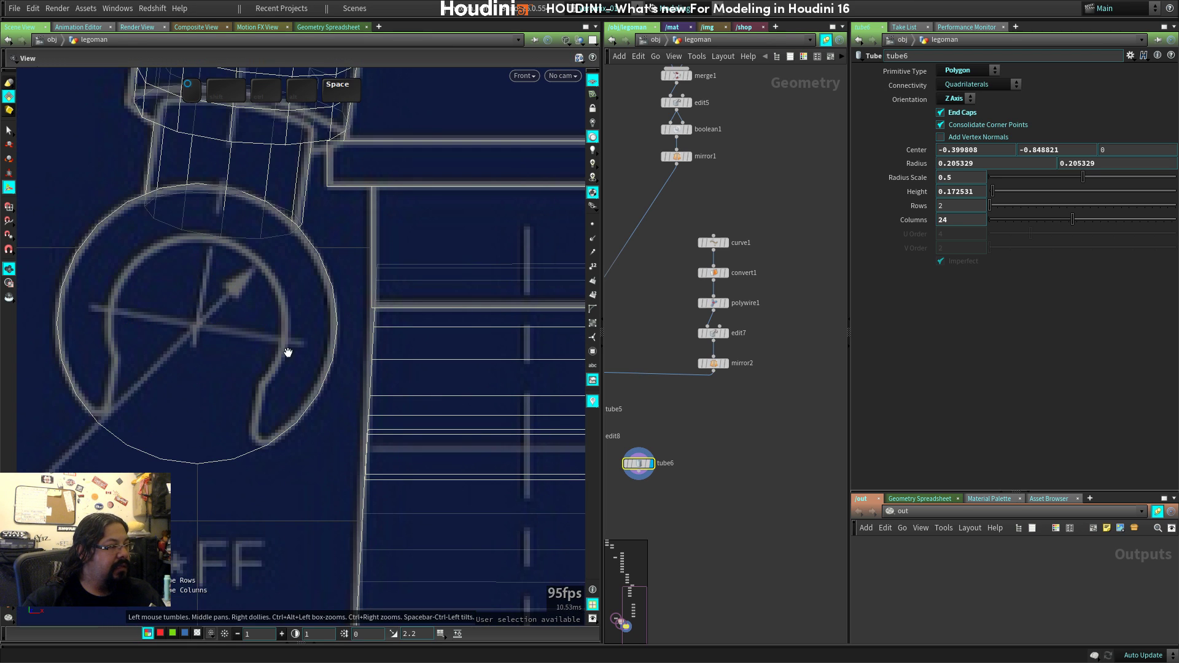
key("space+4")
Rotate the whole hand tube about 17.1 degrees in X to follow the tilt of the wrist.
key("space+1")
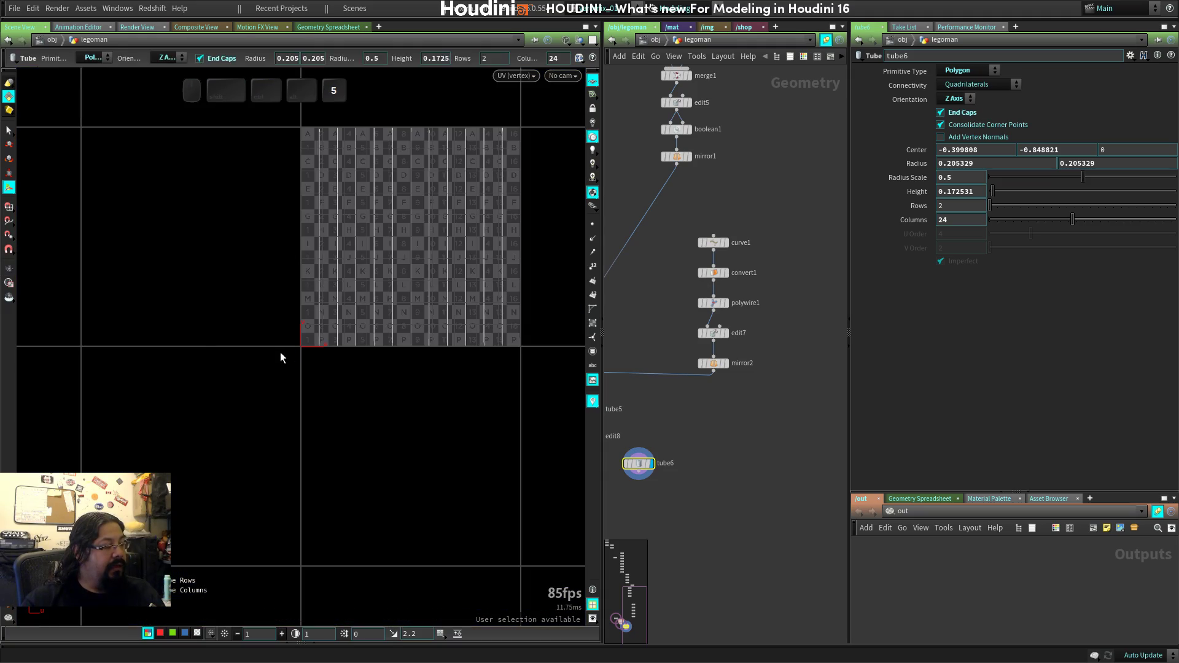
left_click_drag(282, 345, 346, 335)
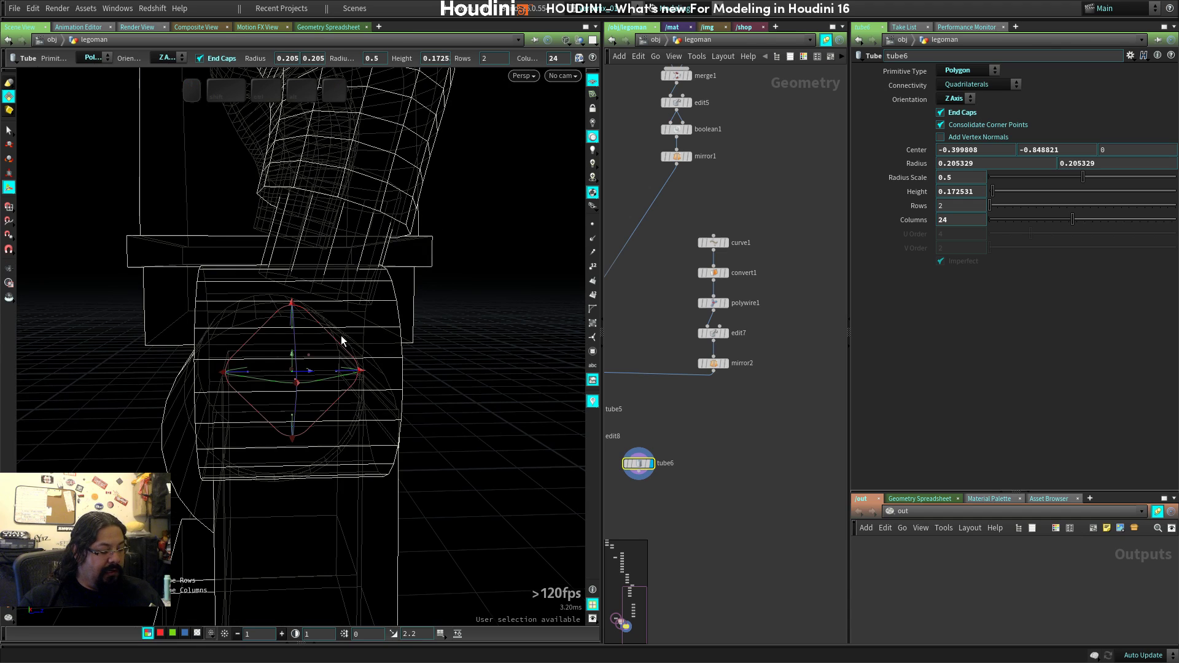
key("r")
double_click(365, 362)
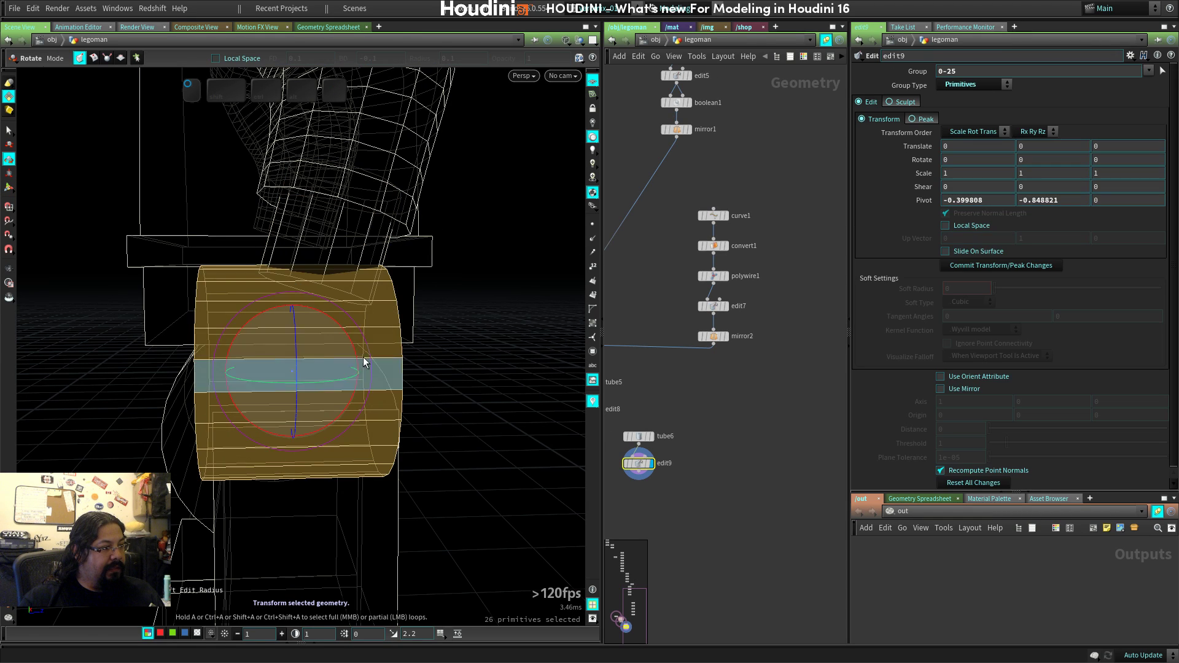
left_click_drag(341, 326, 392, 334)
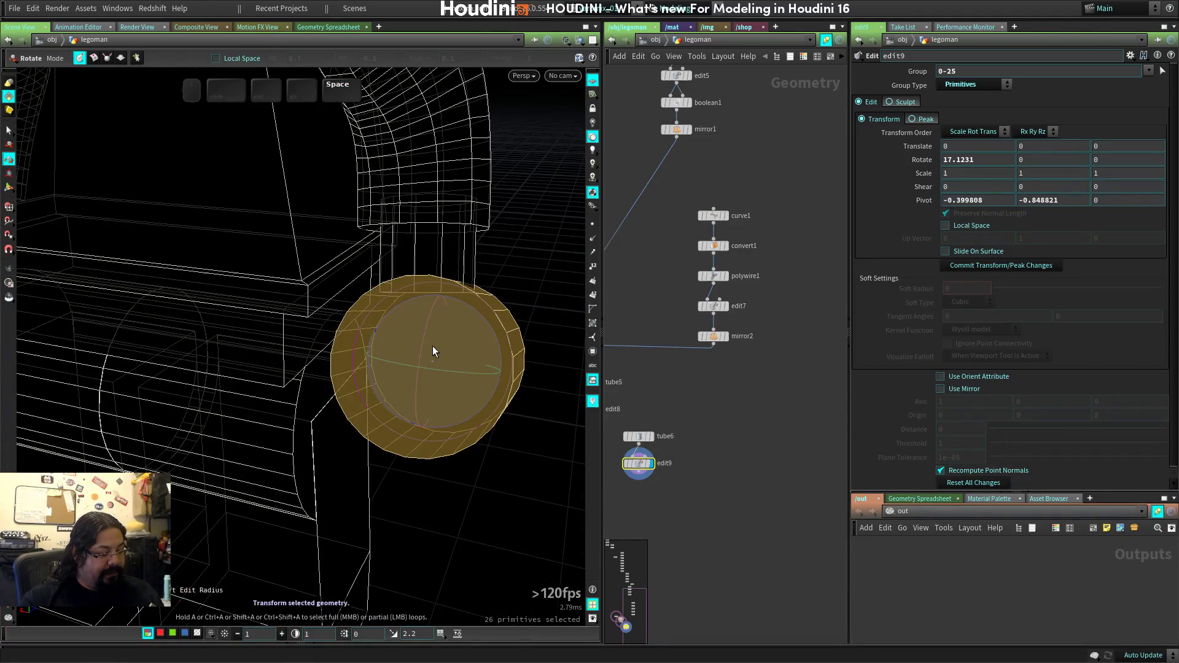
Select only the circular end-cap face of the hand tube with primitive selection.
key("s")
key("2")
key("4")
left_click(440, 366)
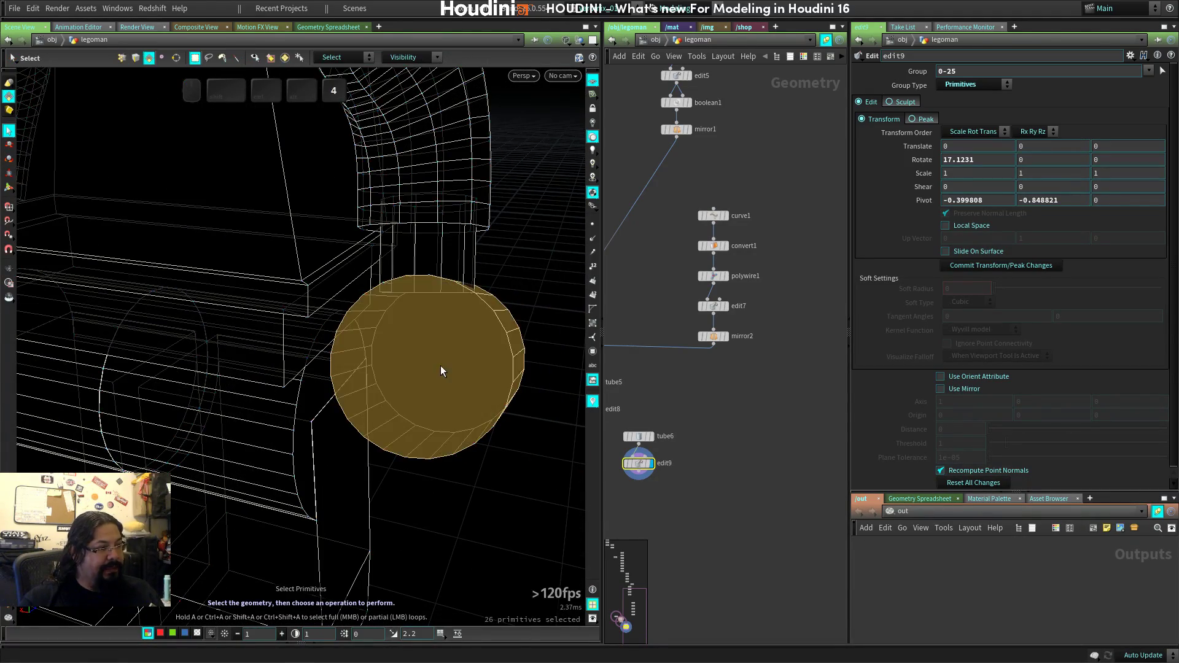
left_click_drag(440, 366, 462, 397)
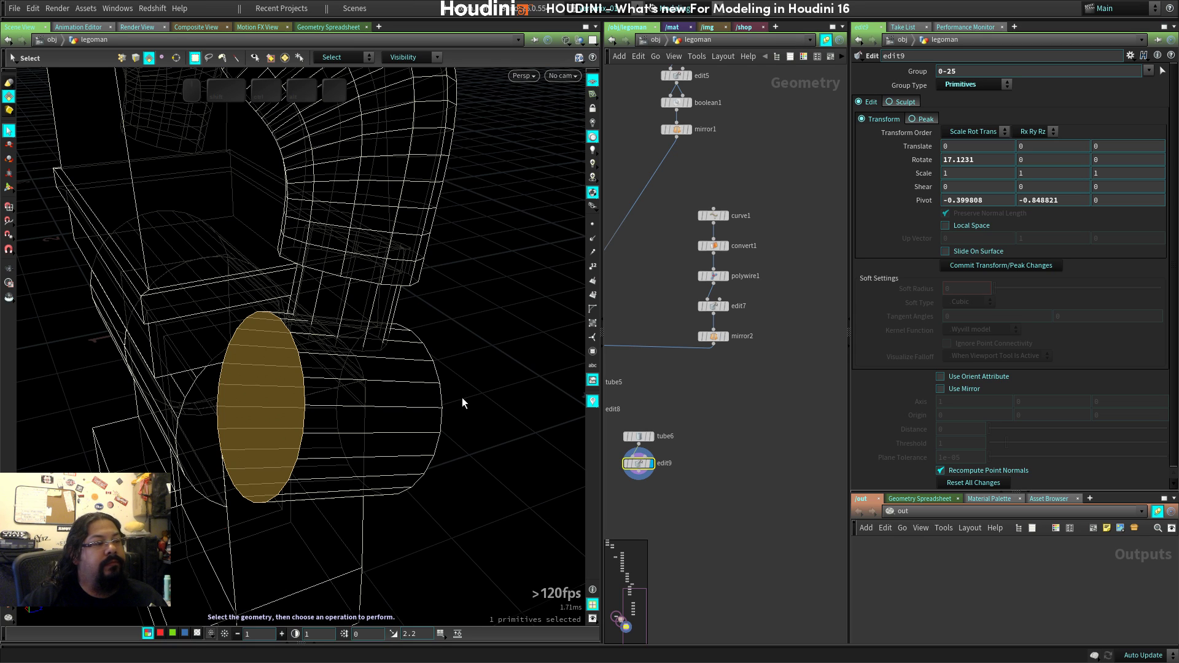
left_click(729, 389)
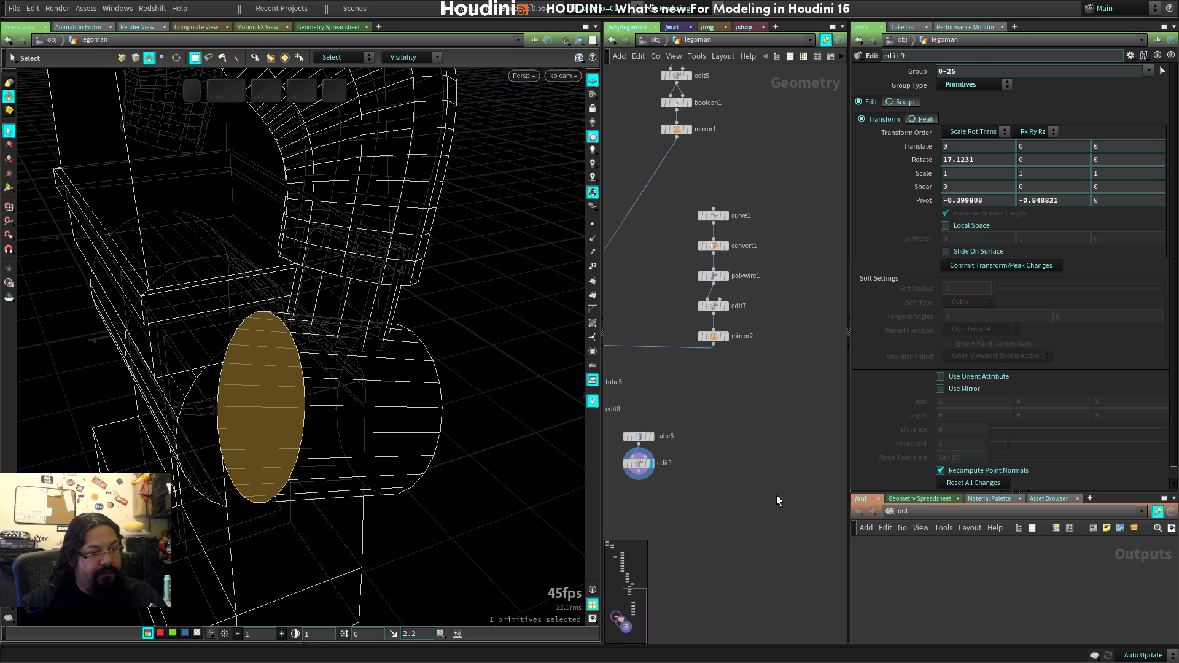
key("m")
left_click_drag(699, 482, 737, 439)
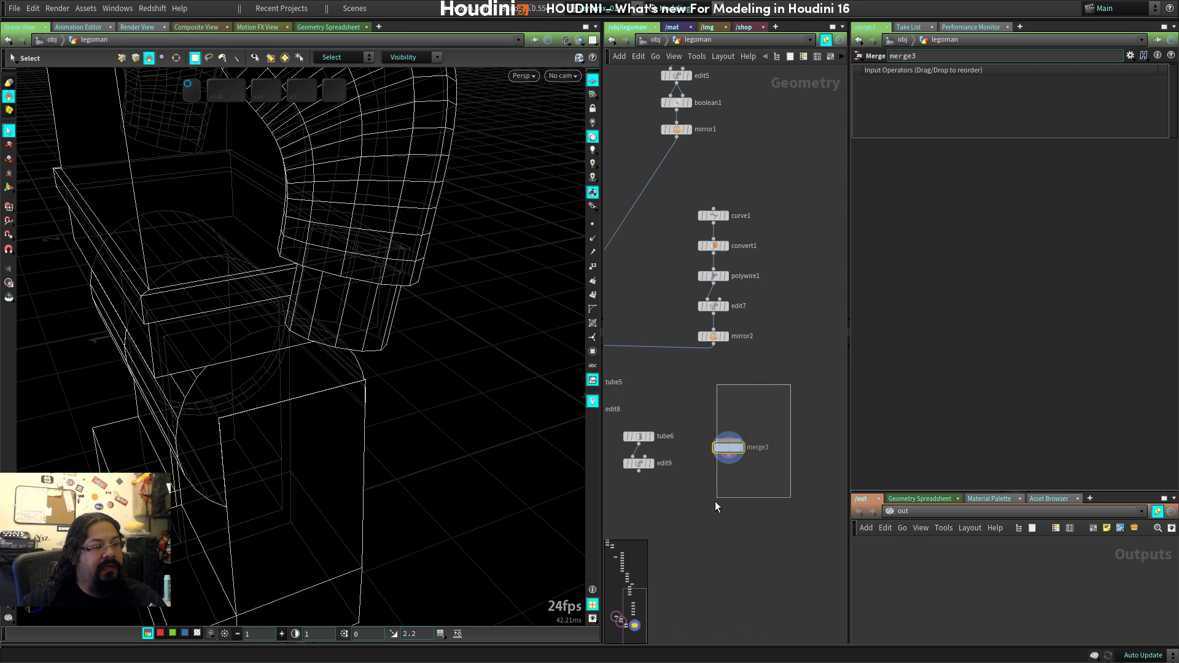
key("Delete")
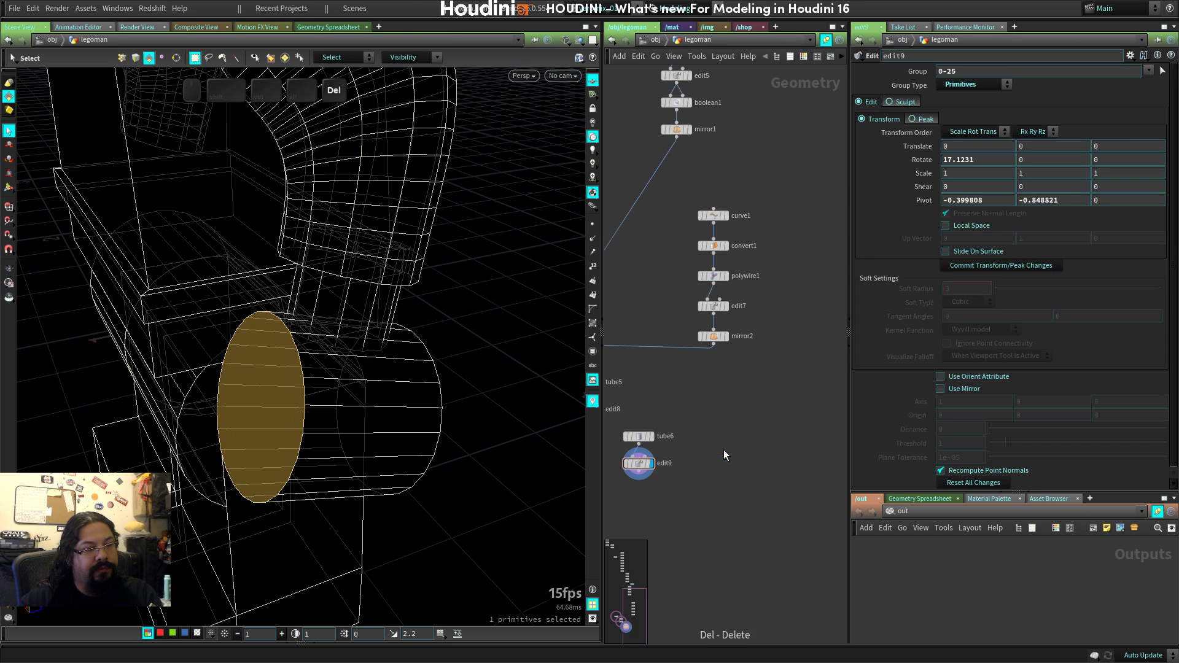
Widen the network editor to show merge2 beside the wrist and hand tube nodes, and save the scene.
left_click_drag(602, 361, 450, 361)
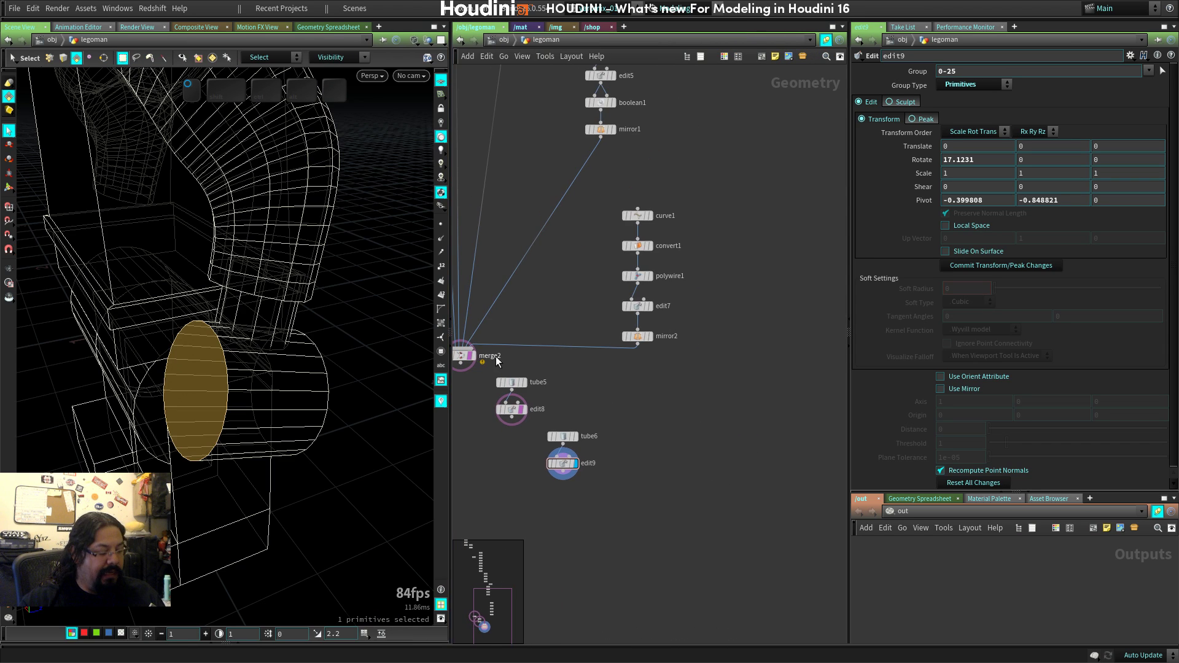
key("ctrl+s")
middle_click_drag(523, 487, 732, 418)
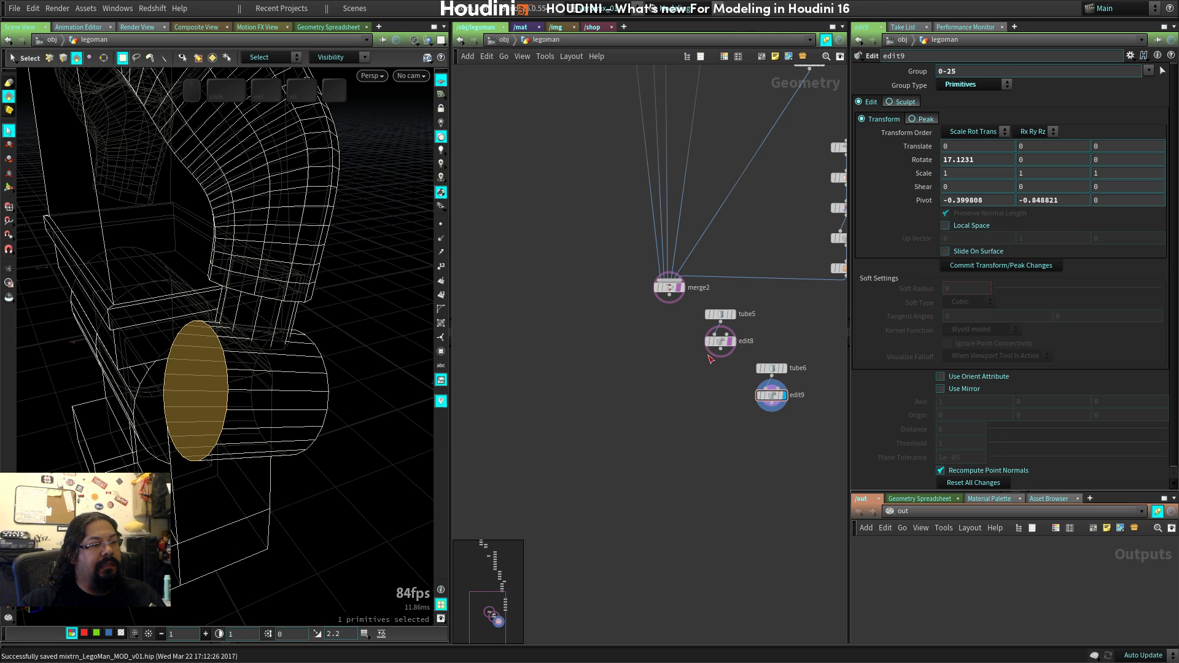
Merge the edit8 and edit9 tube branches into one Merge node and place it below them.
left_click_drag(651, 373, 691, 364)
left_click_drag(624, 447, 811, 379)
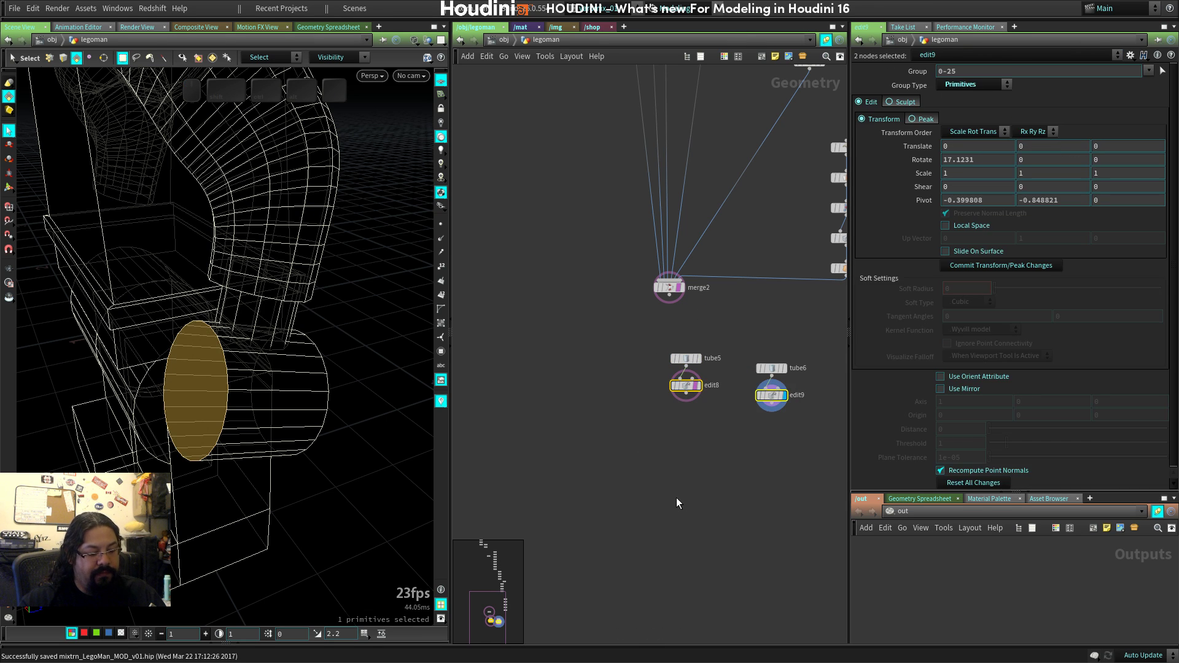
key("m")
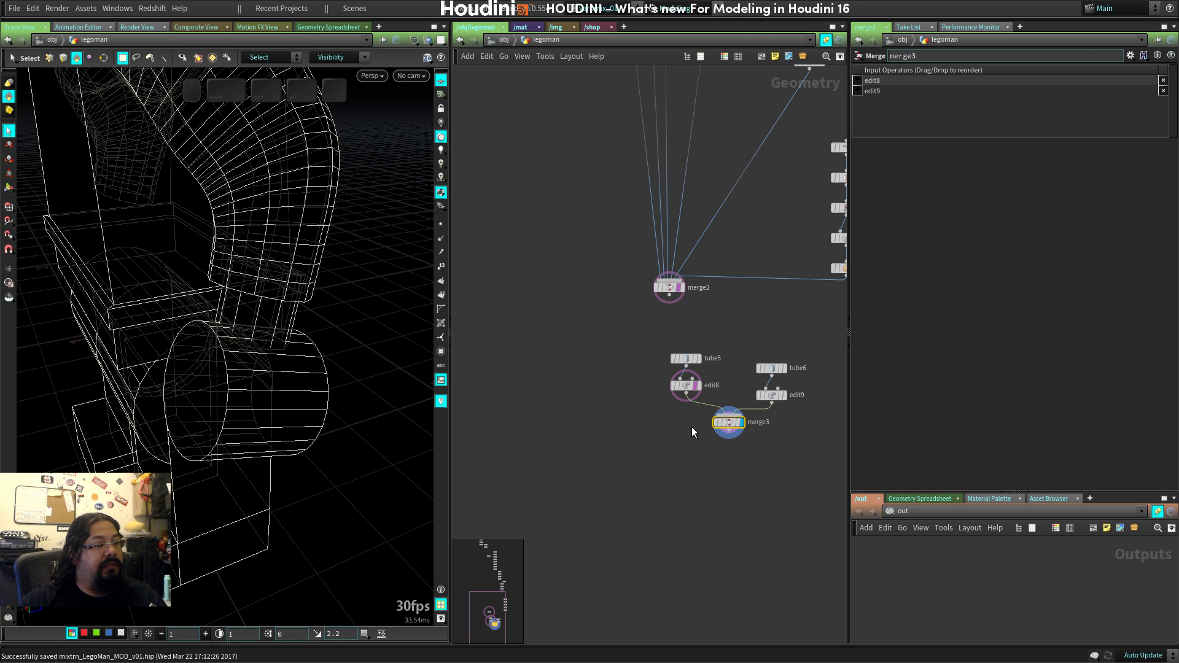
left_click_drag(728, 422, 716, 442)
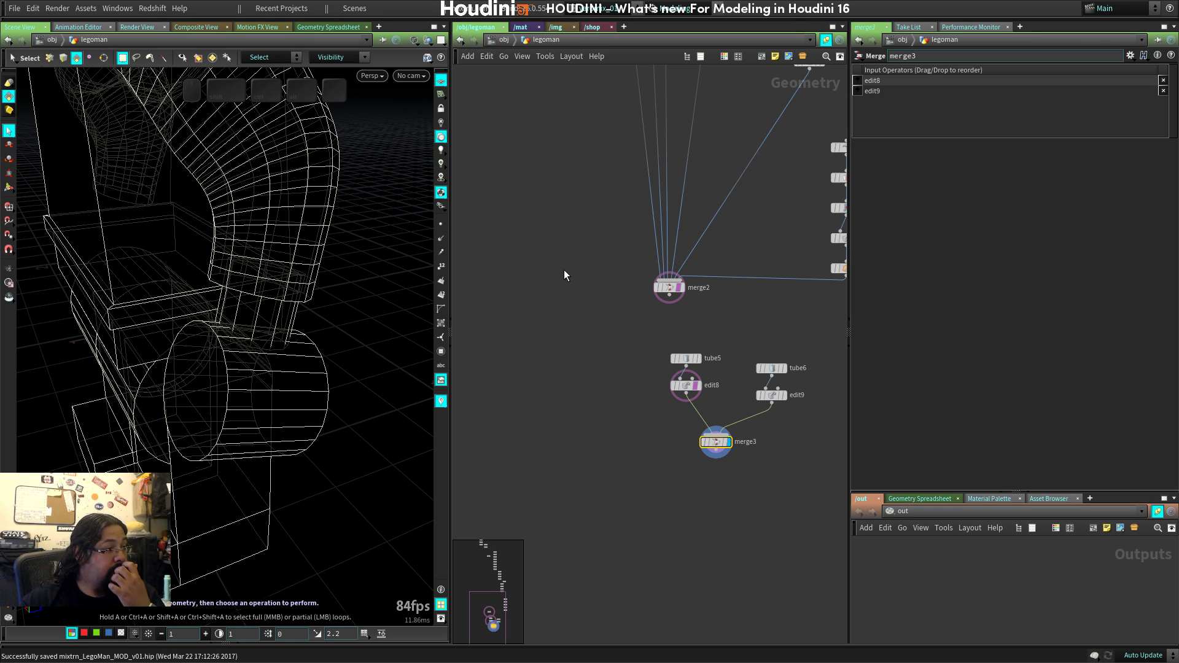
Show the shelf tools and open the PolyBevel tool's Scene Viewer hotkey for editing.
left_click(466, 21)
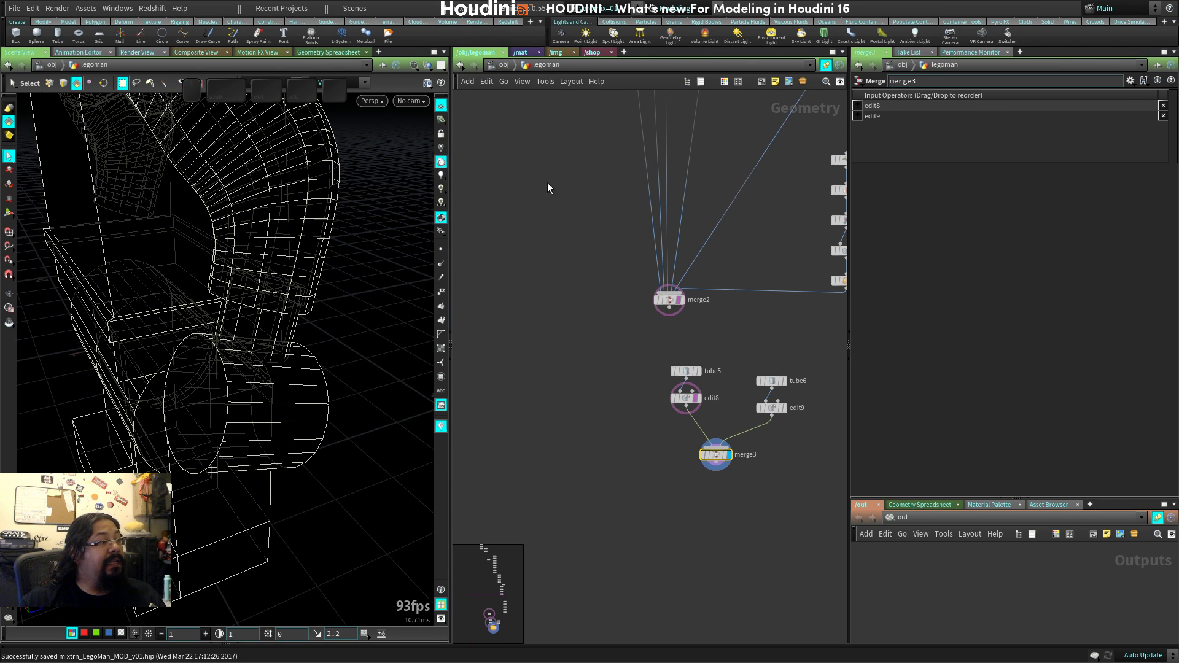
left_click(96, 22)
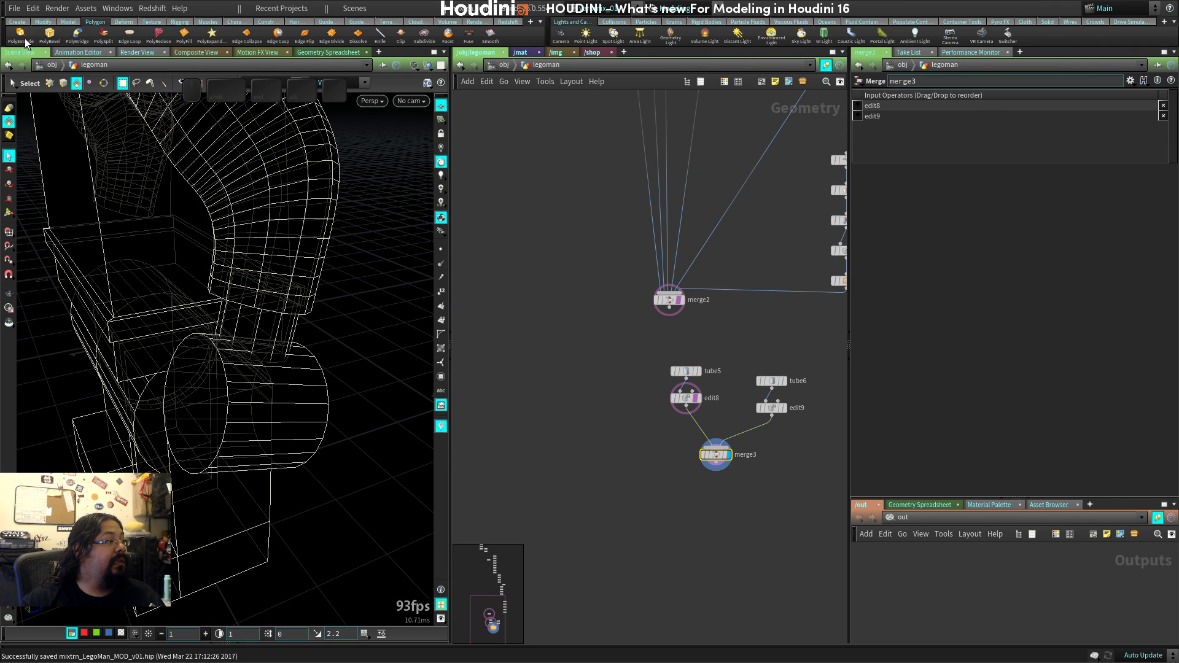
right_click(53, 40)
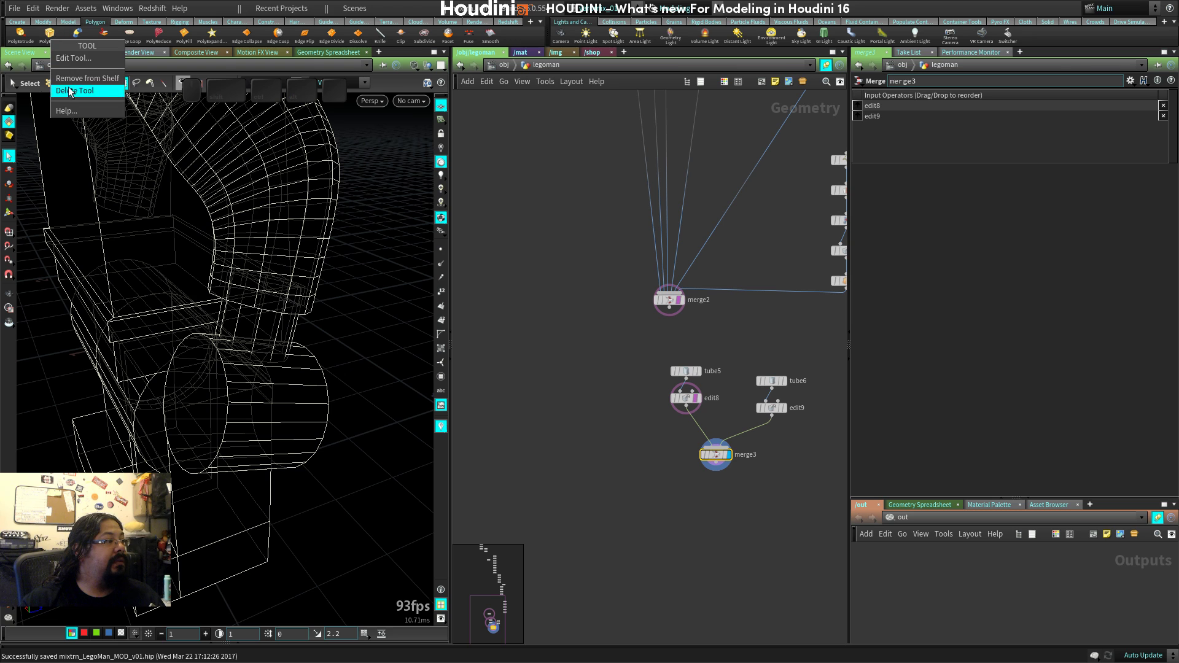
left_click(72, 59)
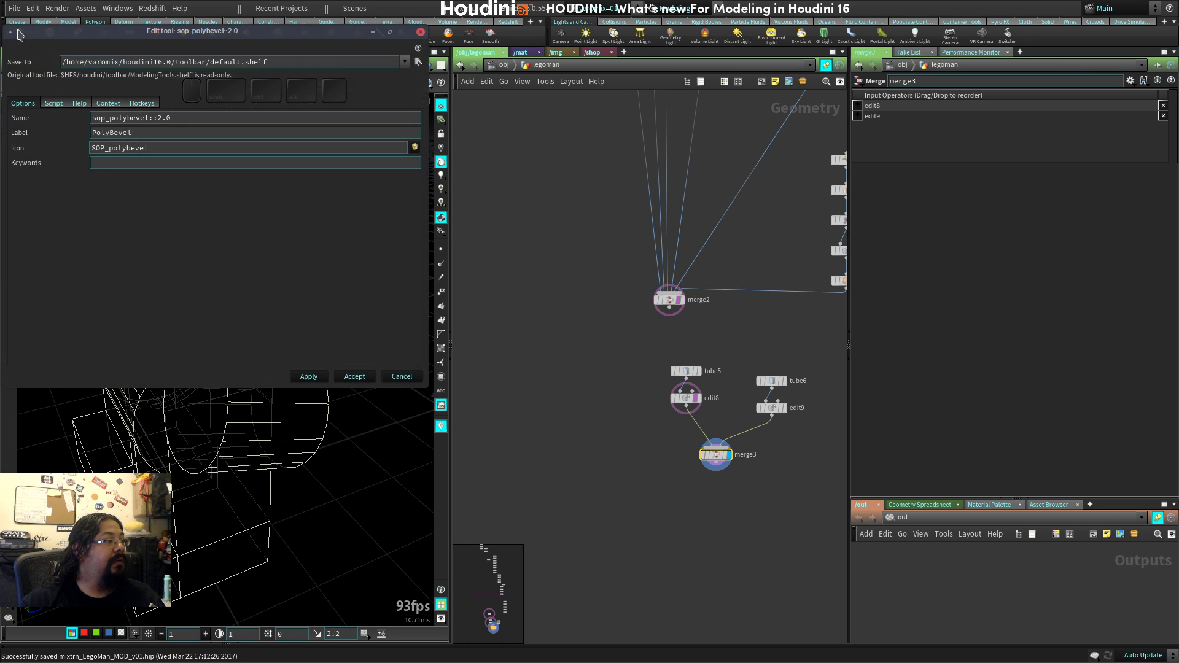
left_click_drag(245, 32, 661, 99)
left_click(560, 171)
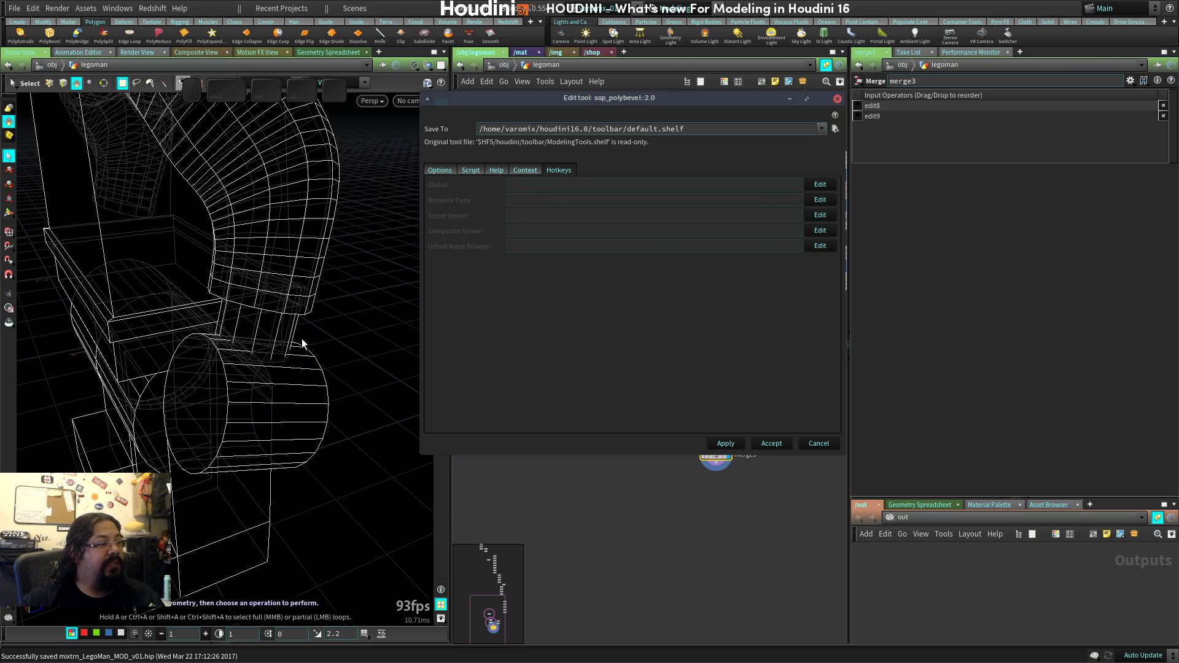
left_click(823, 215)
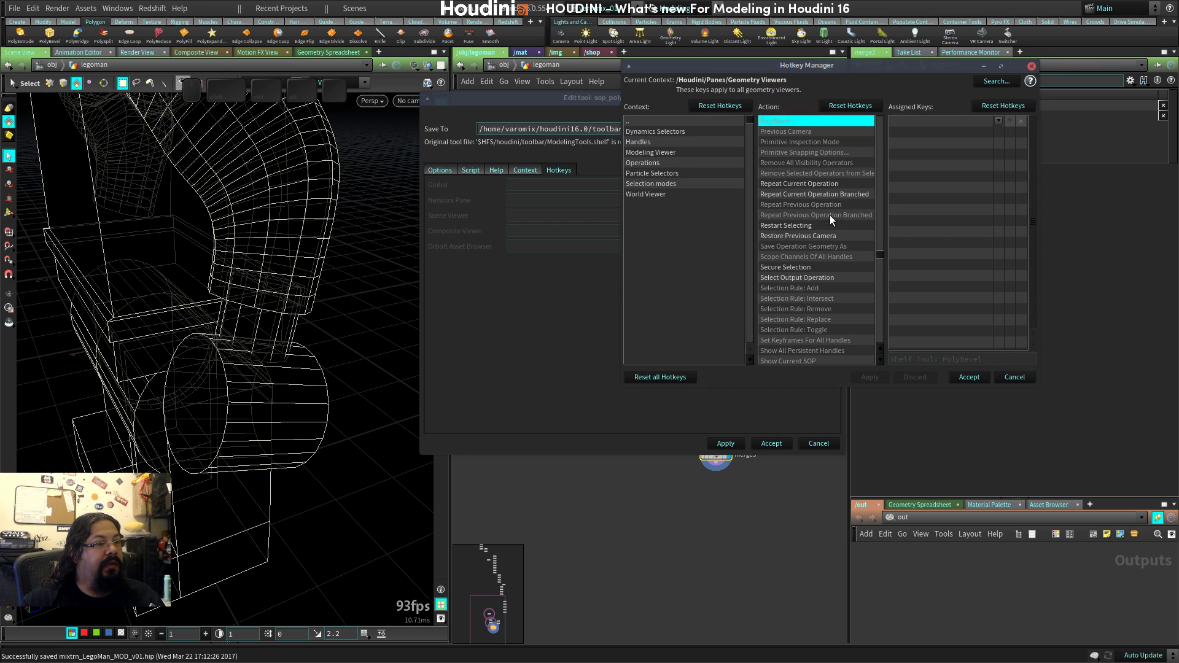
Try to assign B, Alt+B, Ctrl+B and Ctrl+Shift+B as the PolyBevel hotkey.
left_click_drag(852, 65, 715, 66)
left_click(773, 124)
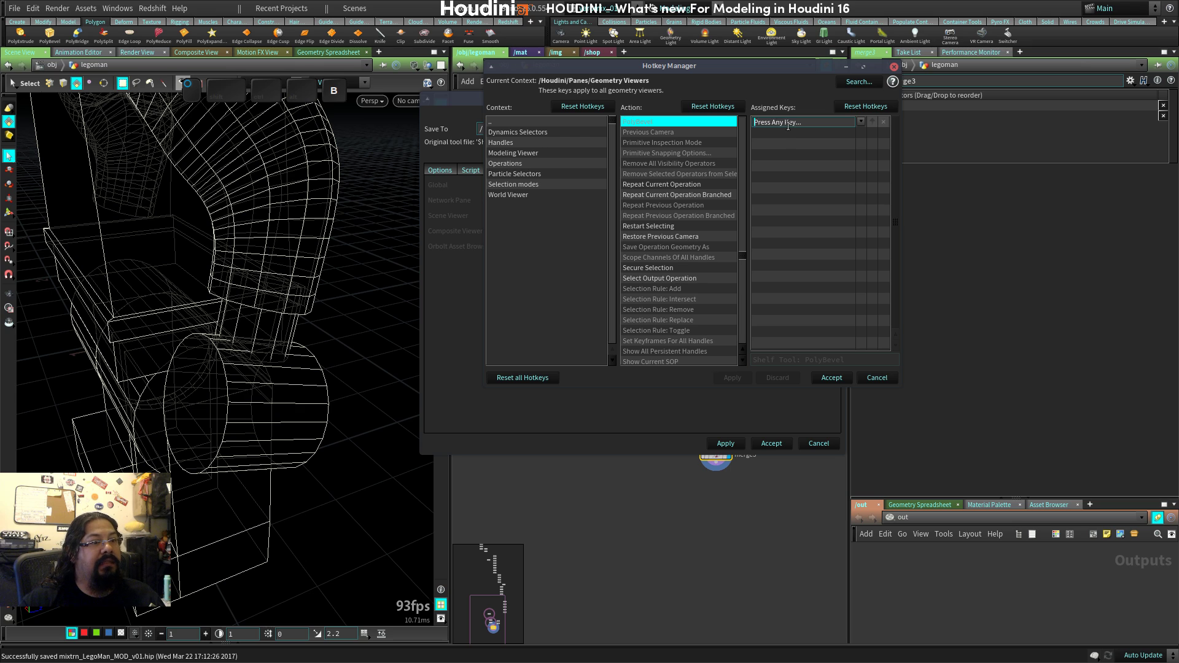
left_click(787, 126)
key("b")
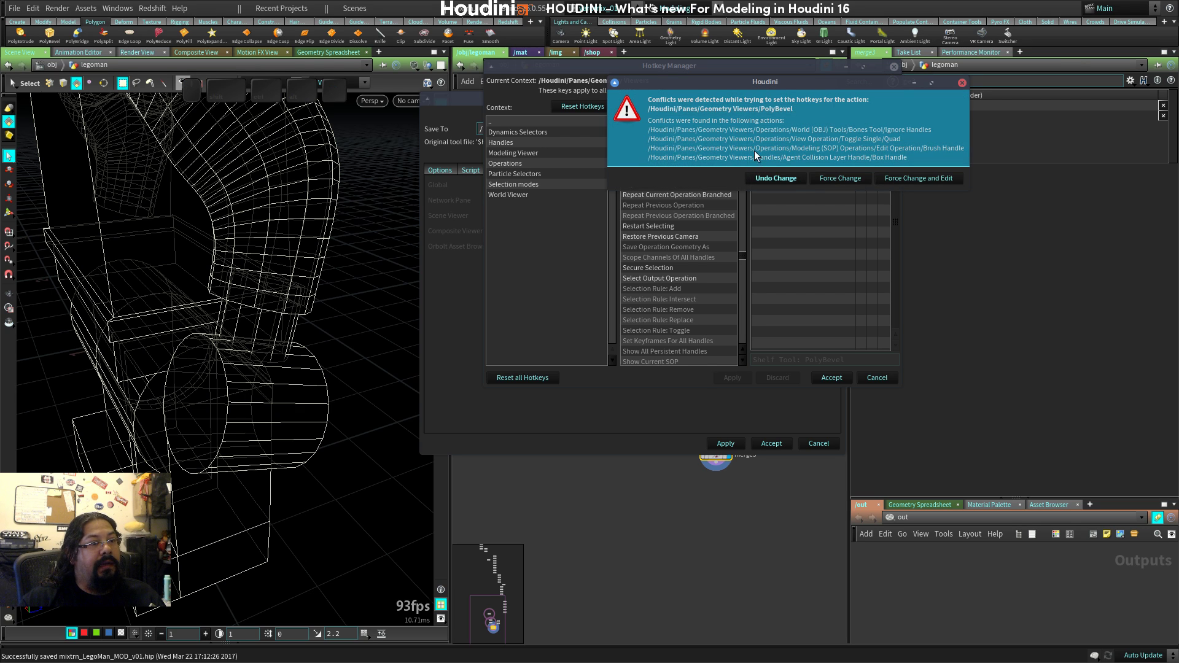
left_click(963, 83)
left_click(794, 122)
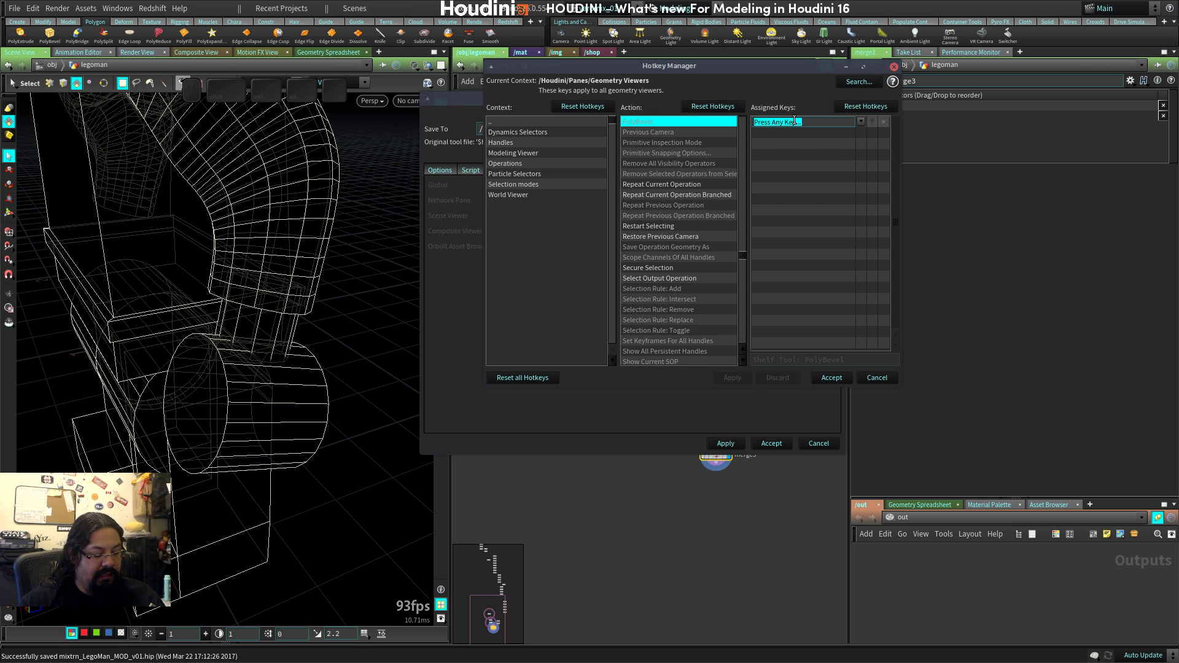
key("alt+b")
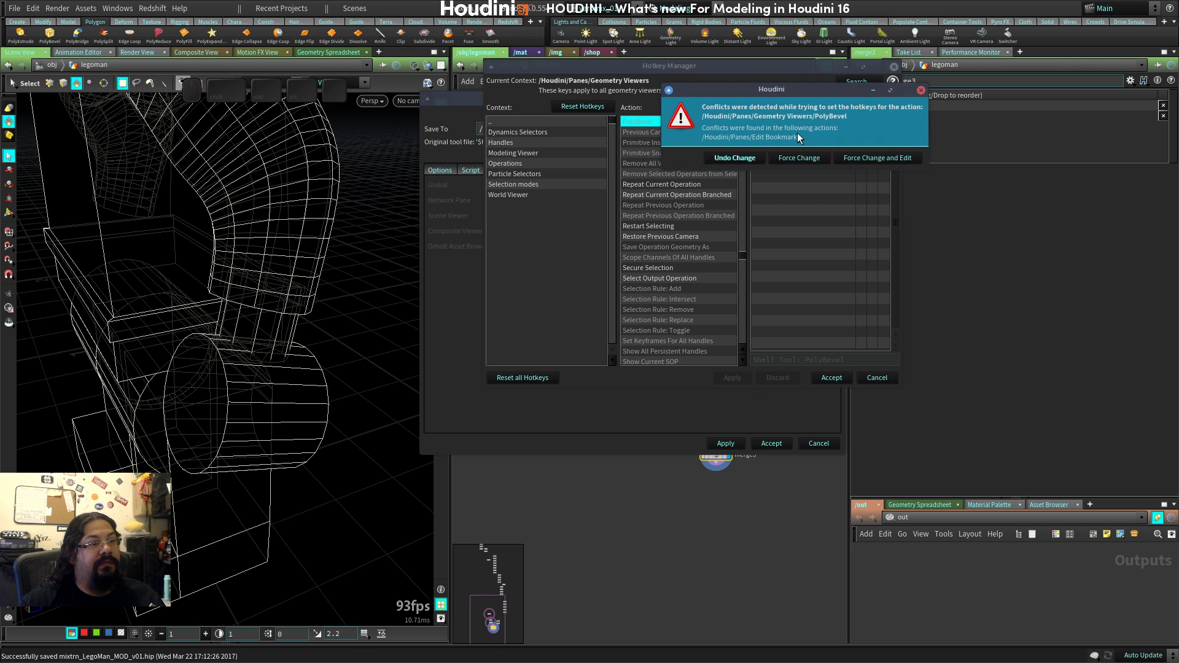
left_click(921, 90)
left_click(785, 121)
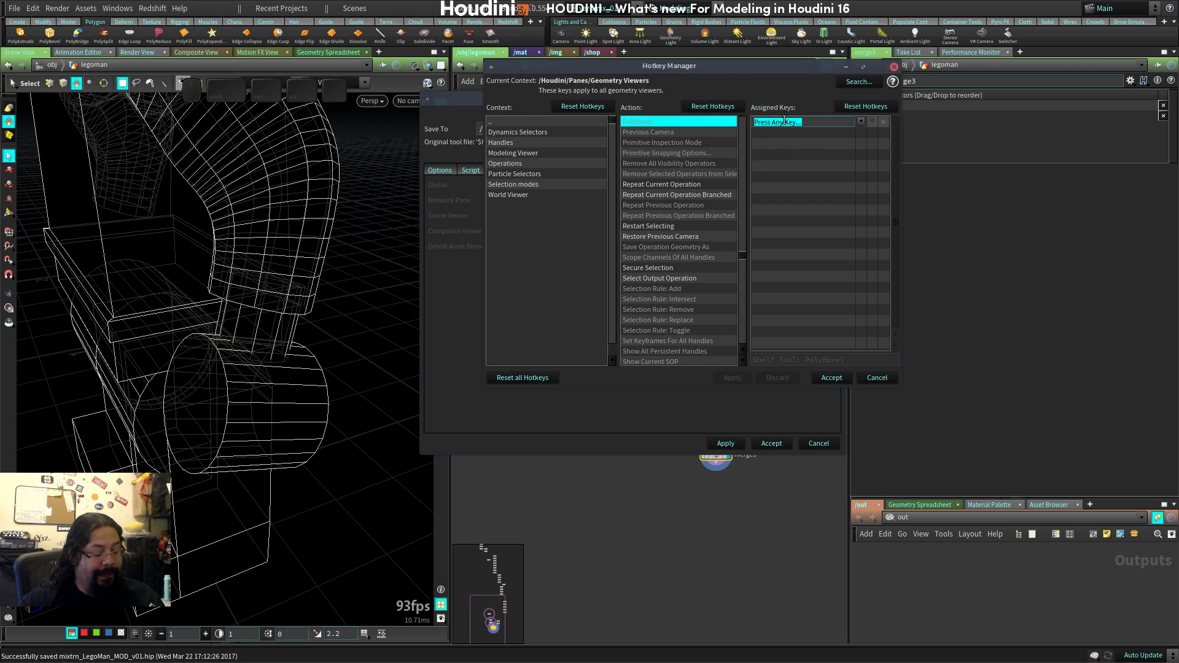
key("ctrl+b")
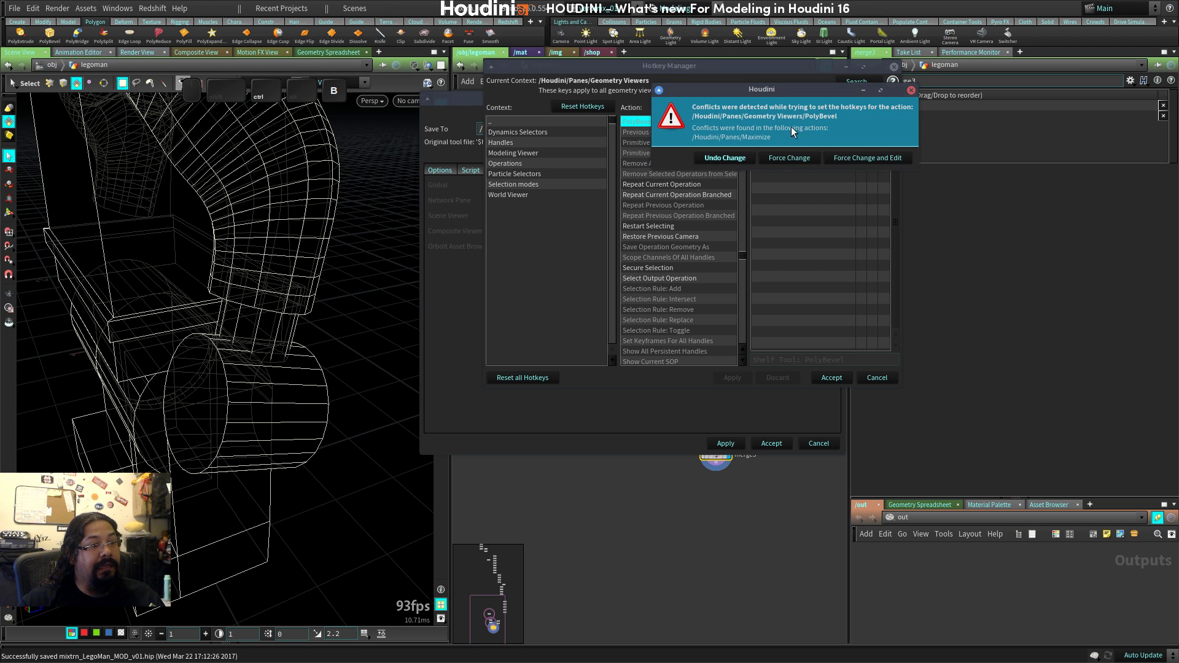
left_click(913, 92)
left_click(809, 122)
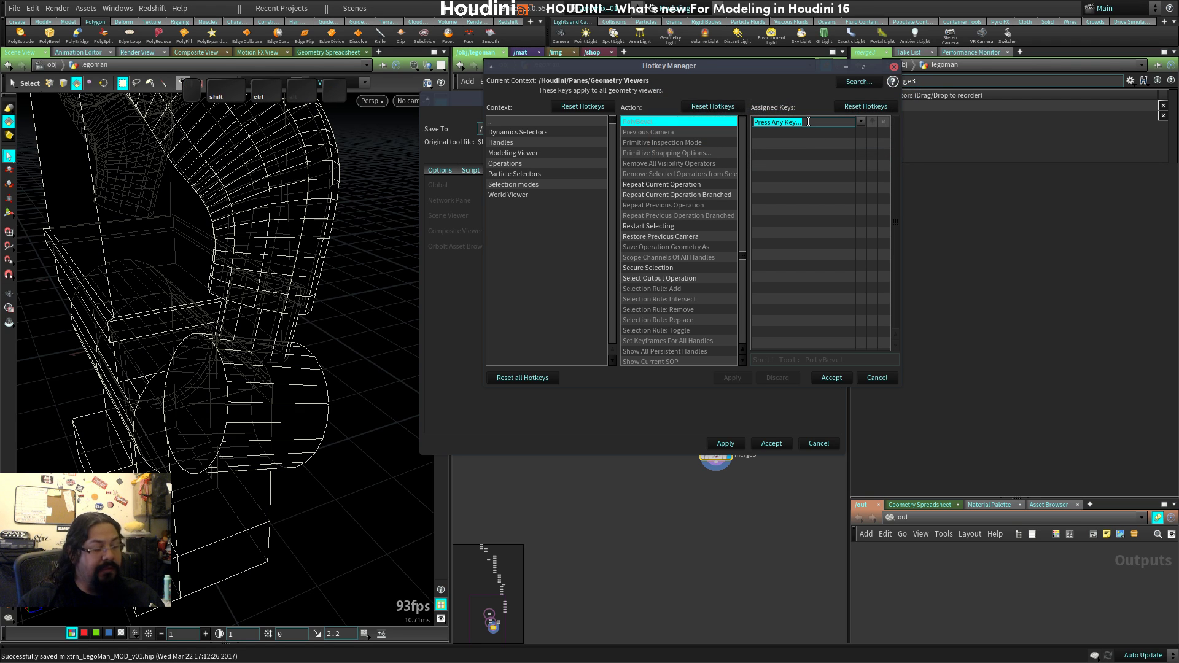
key("b")
left_click(936, 91)
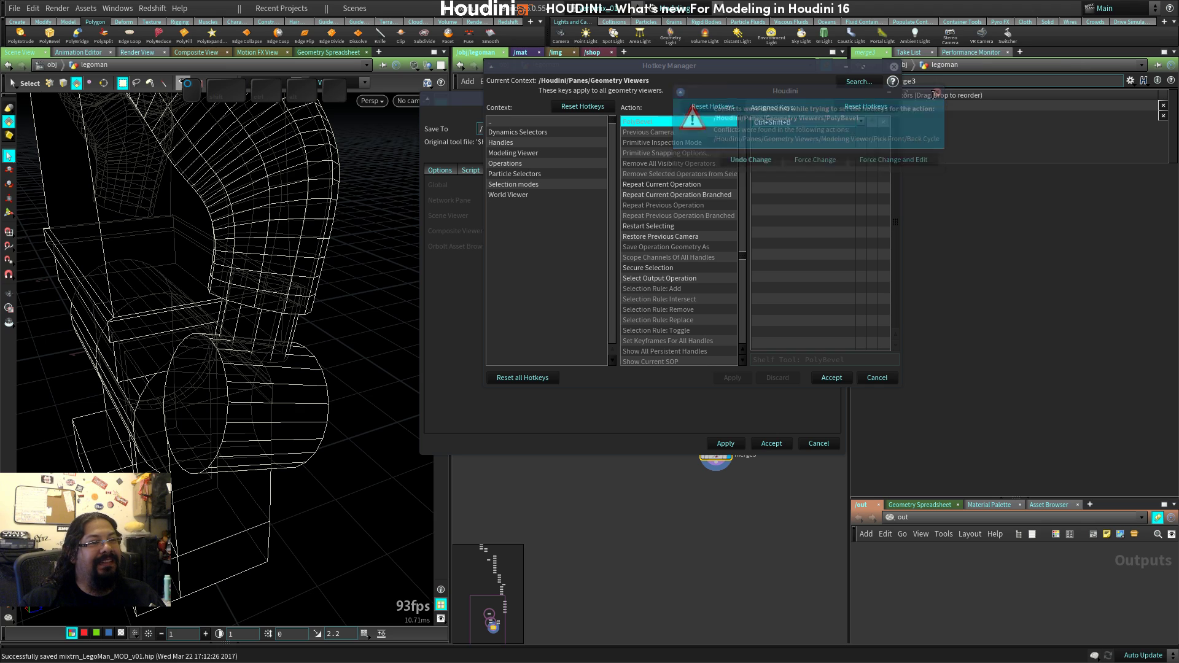
Assign Alt+F1 as the PolyBevel hotkey for geometry viewers and accept the tool changes.
left_click(802, 121)
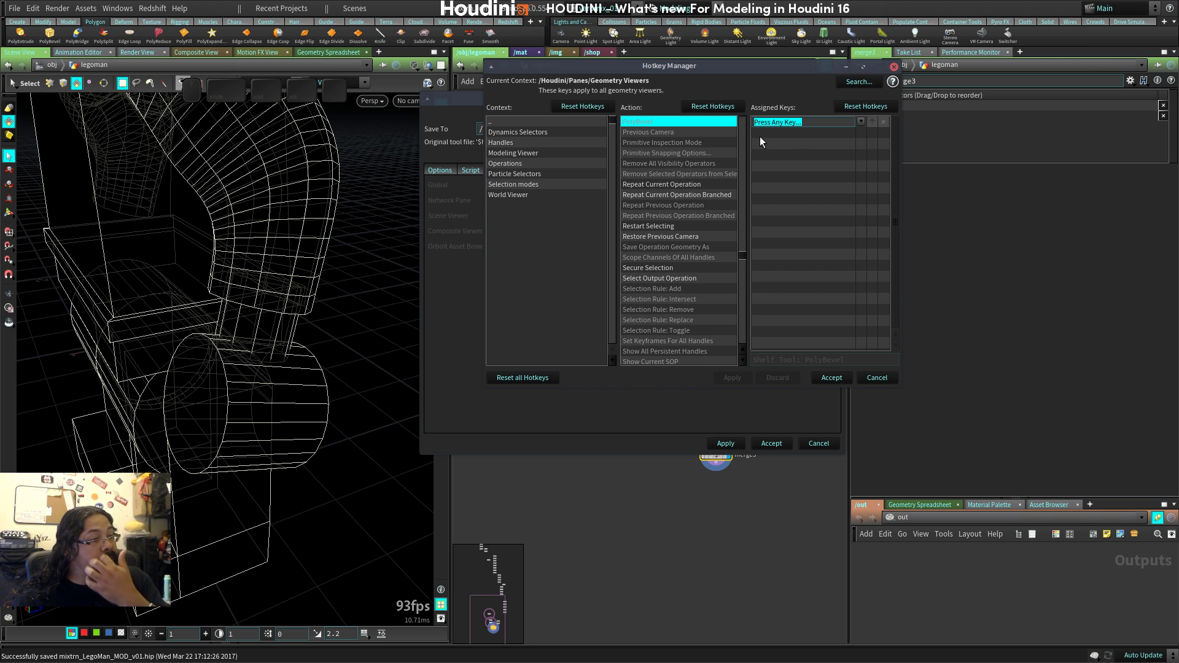
double_click(808, 123)
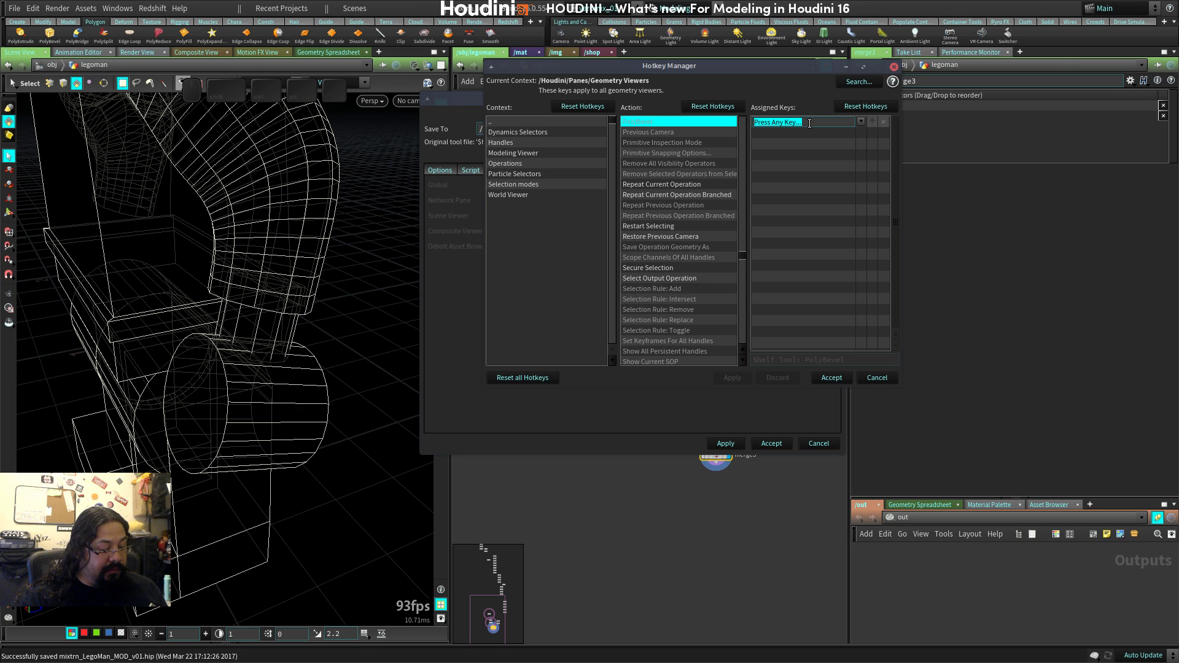
key("alt+F1")
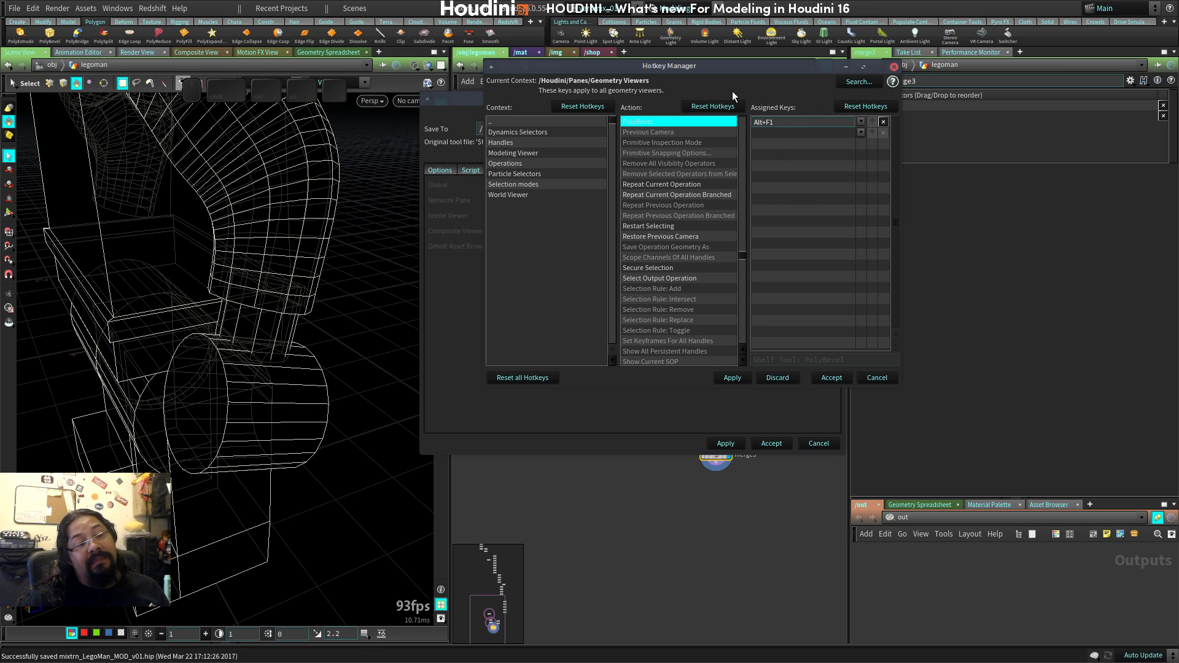
left_click(732, 377)
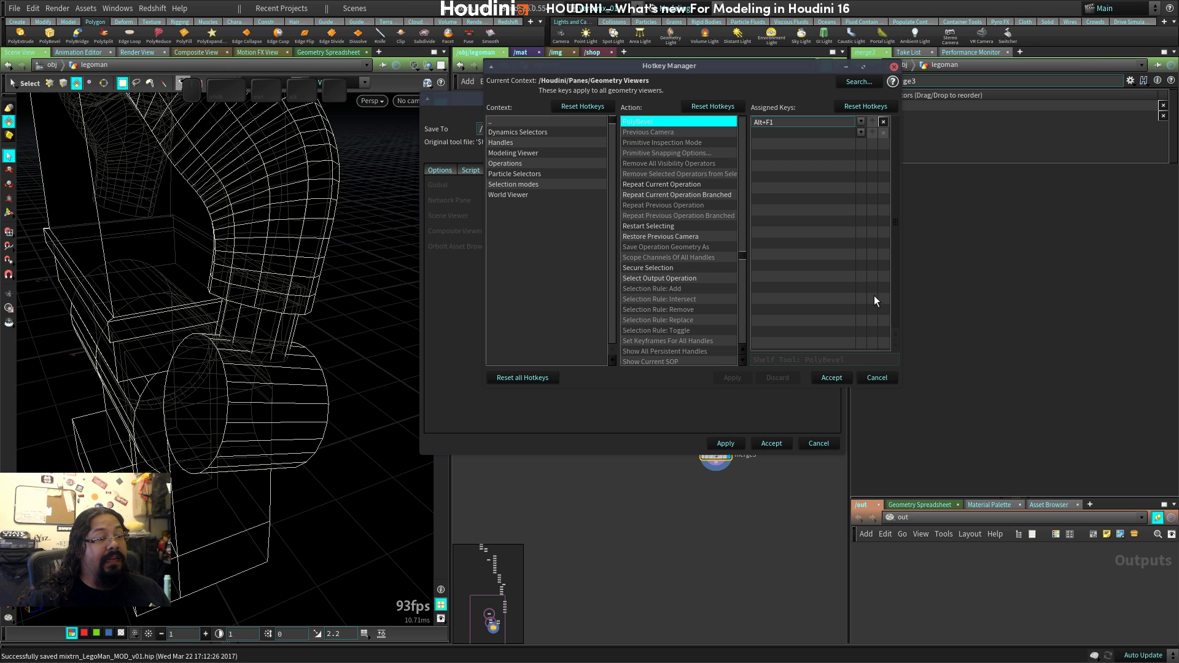
left_click(832, 377)
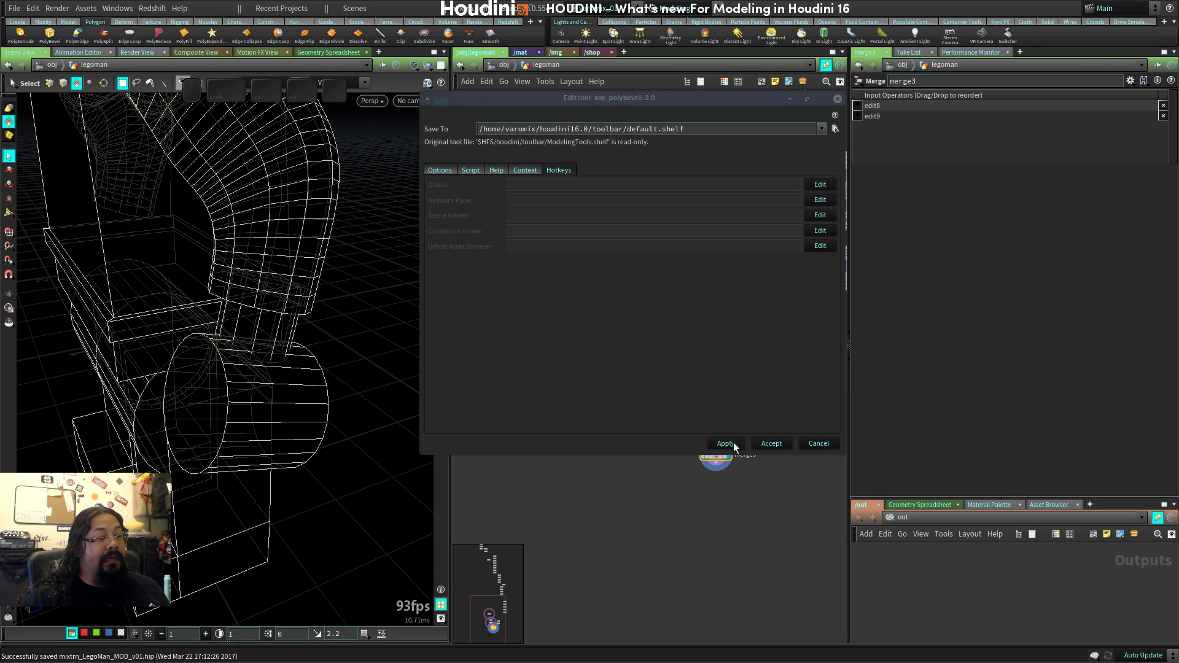
left_click(772, 445)
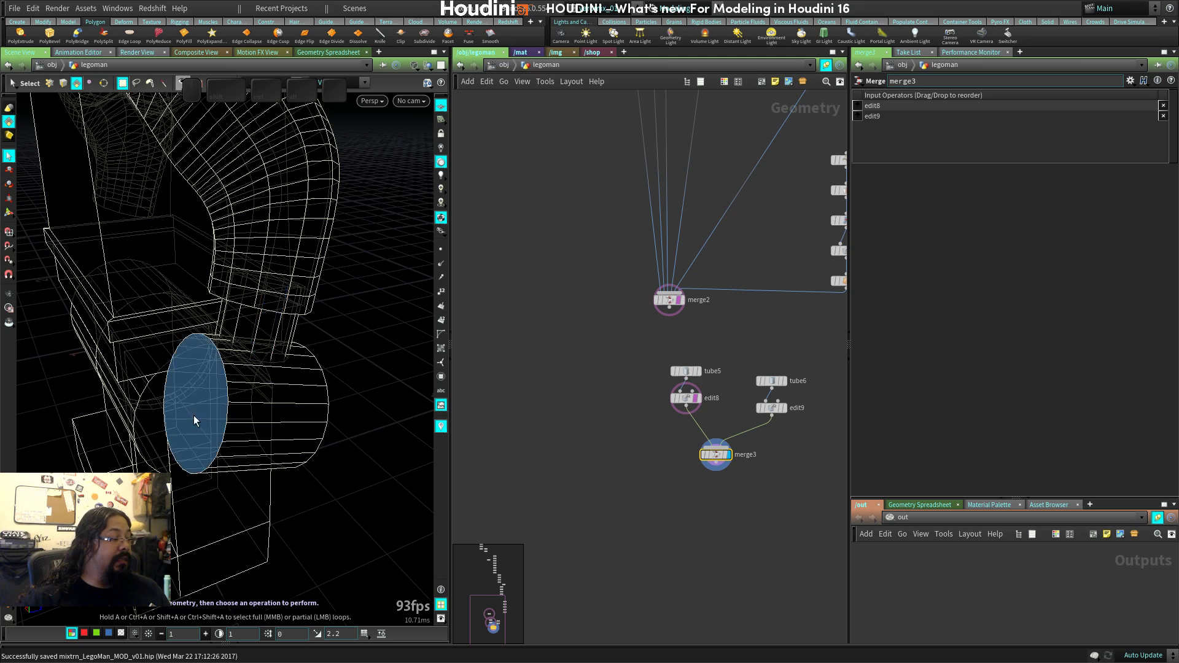
Switch the viewport to shaded display and select the round end cap of the front tube.
left_click_drag(197, 421, 335, 363)
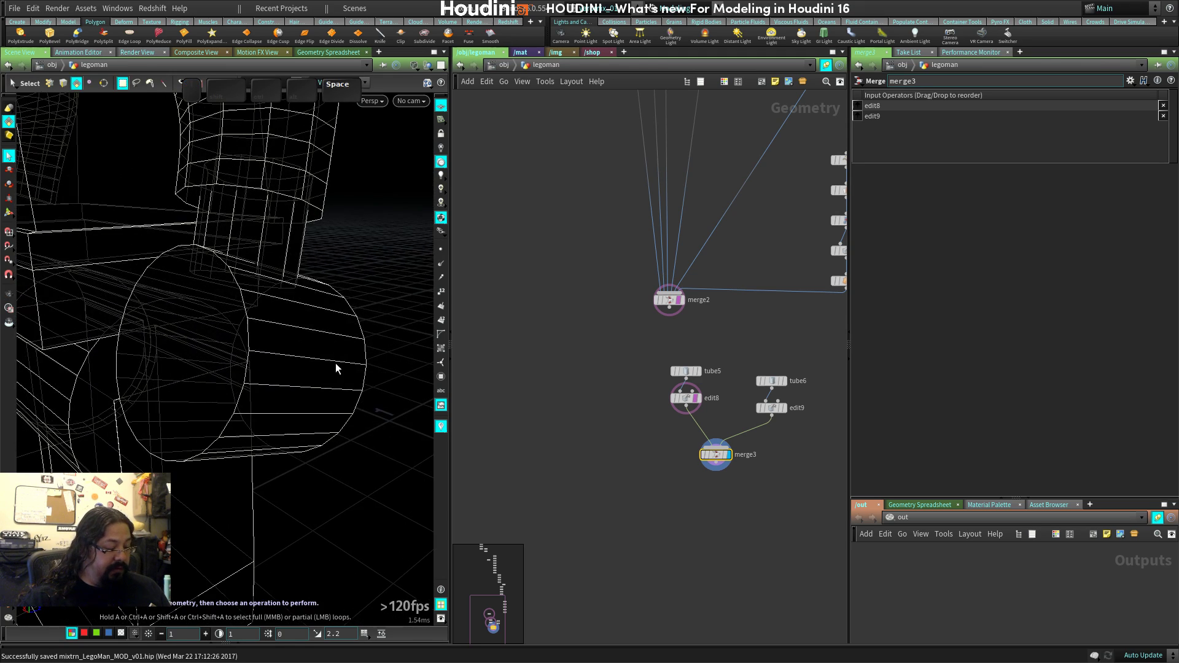
left_click(248, 337)
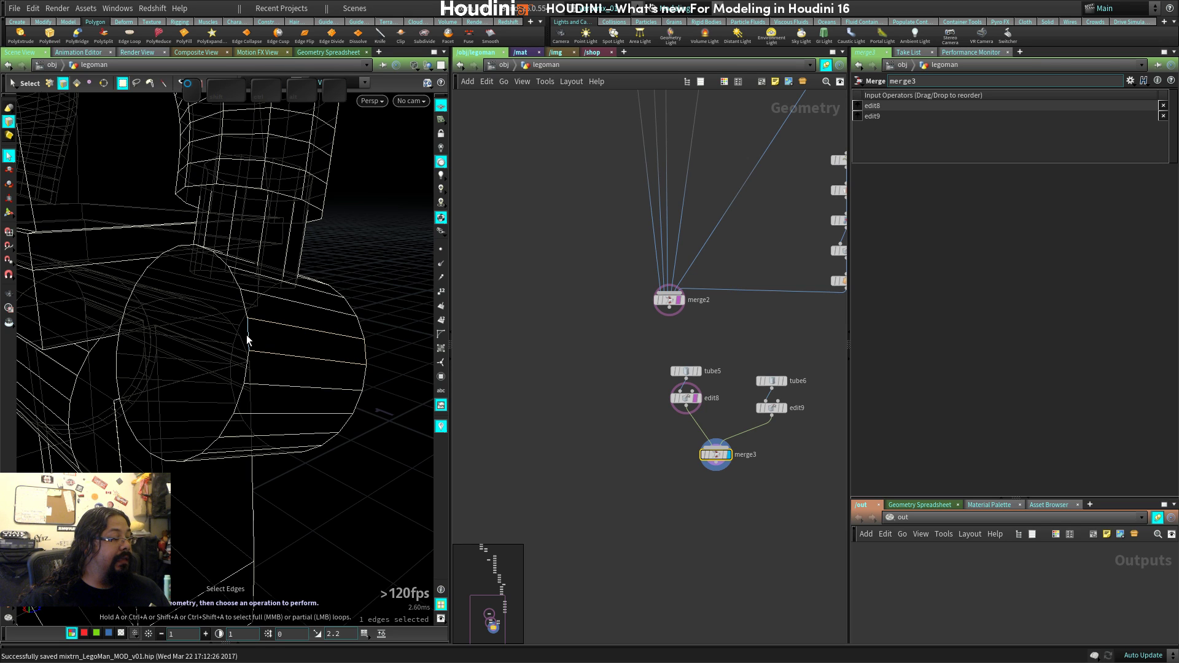
key("w")
left_click(248, 342)
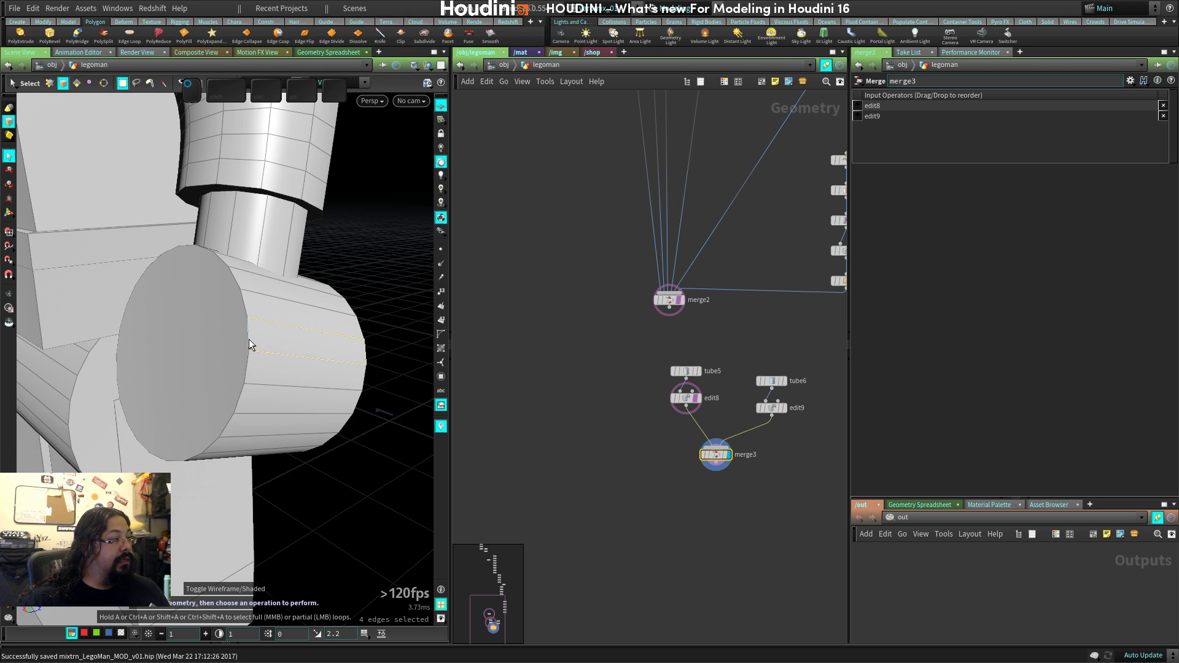
left_click(246, 374)
left_click(215, 361)
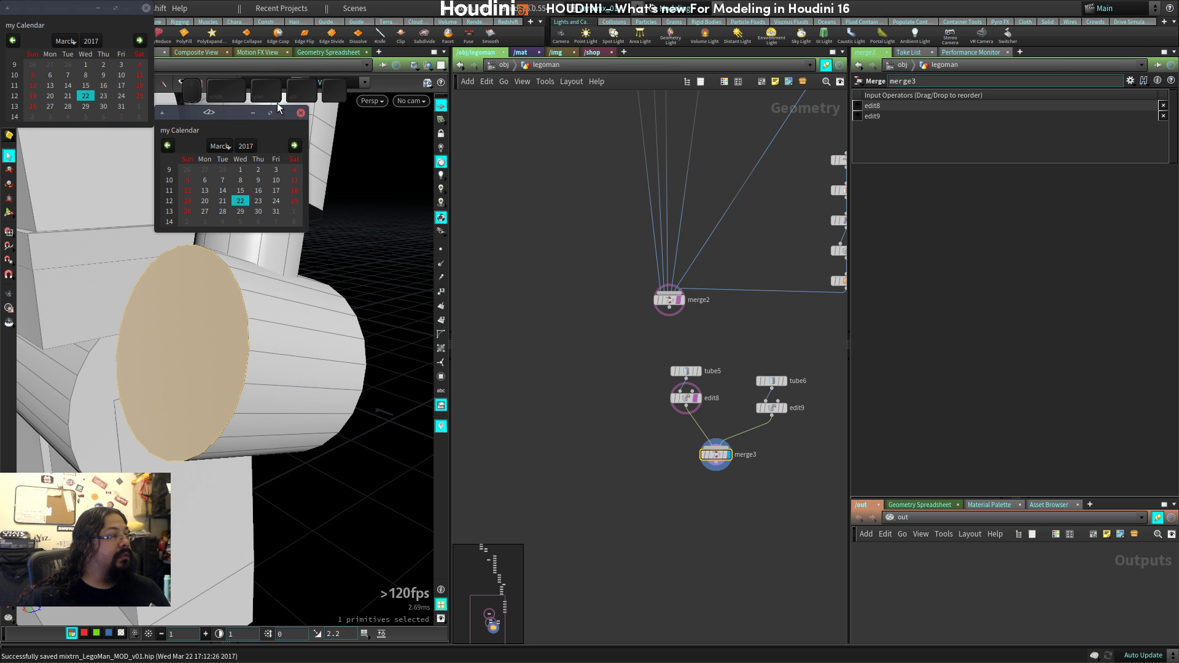
Close the desktop calendar pop-ups covering the viewport.
left_click(147, 8)
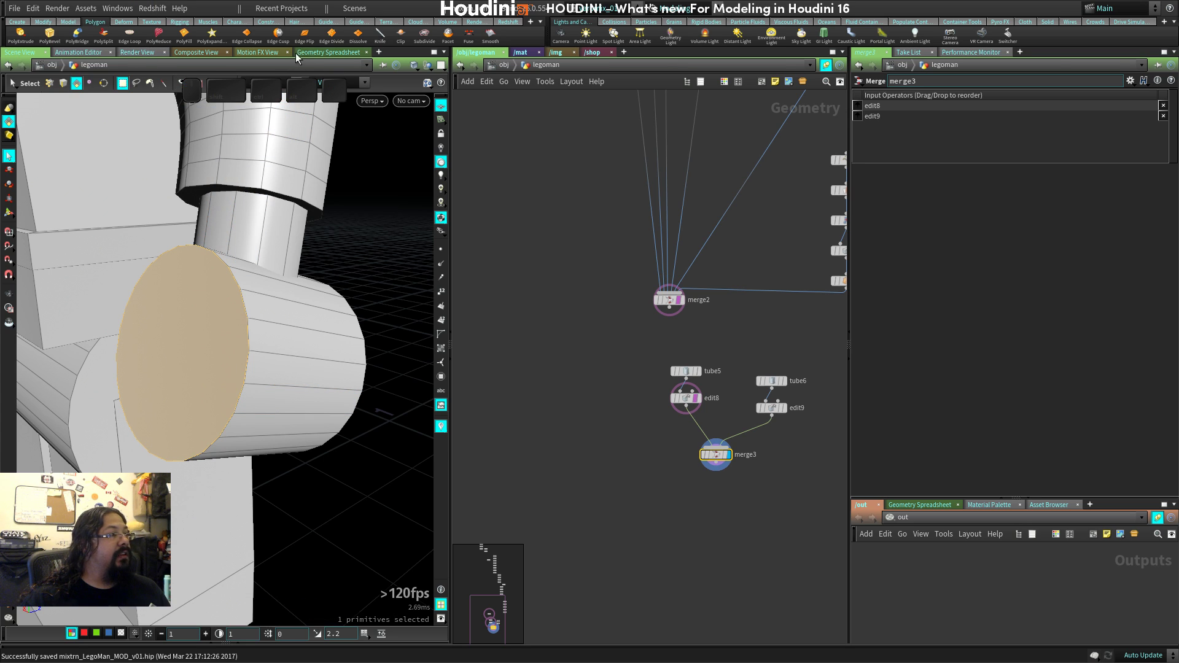
left_click(508, 22)
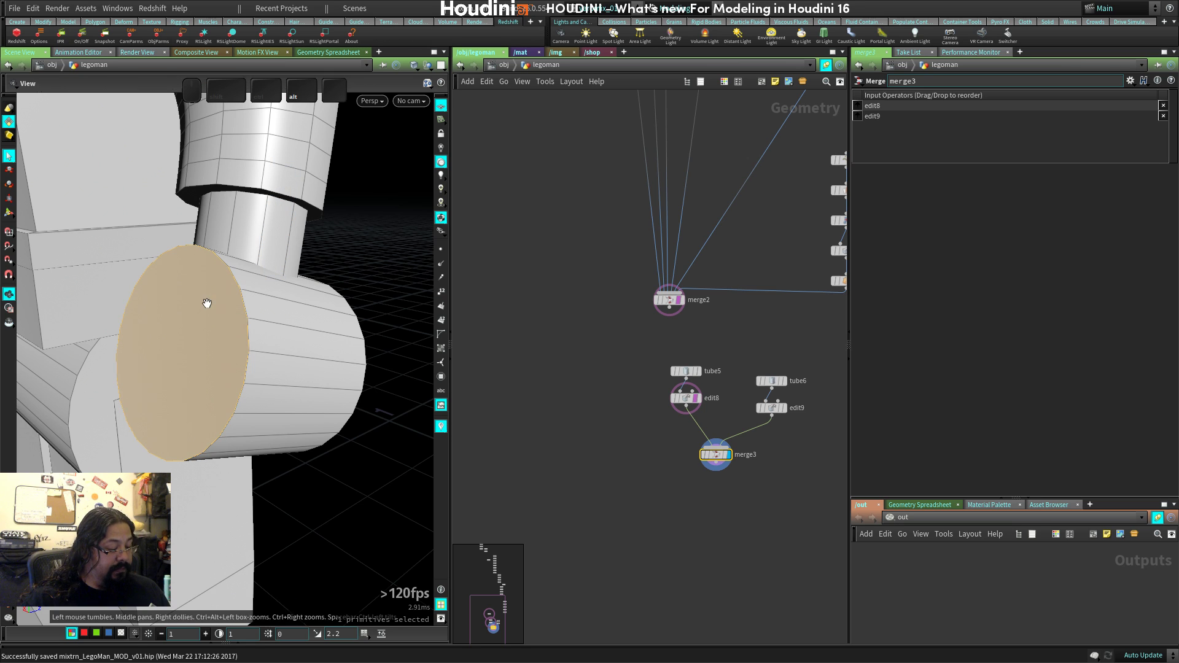
left_click(300, 113)
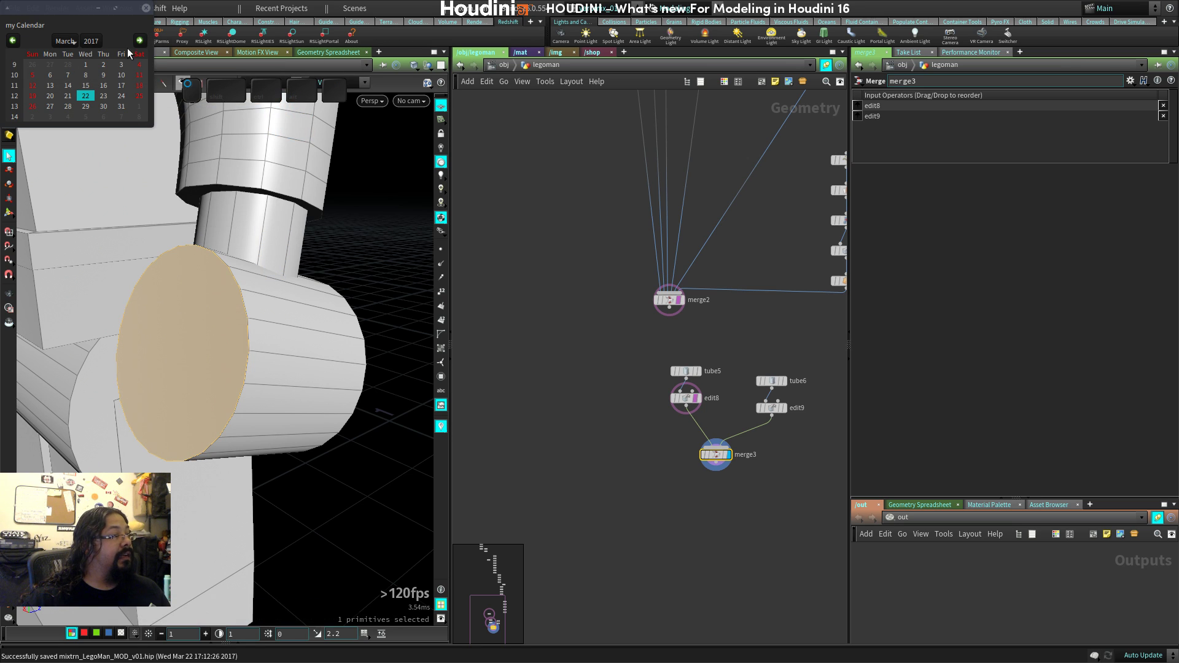
left_click(147, 8)
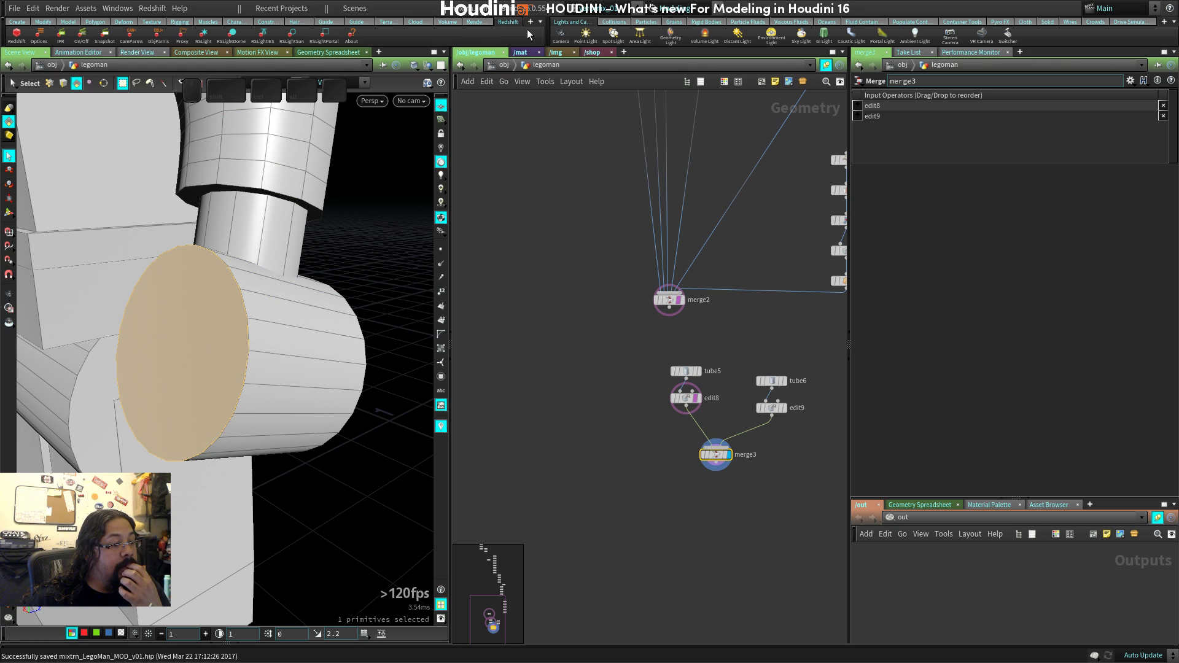
left_click_drag(733, 452, 733, 452)
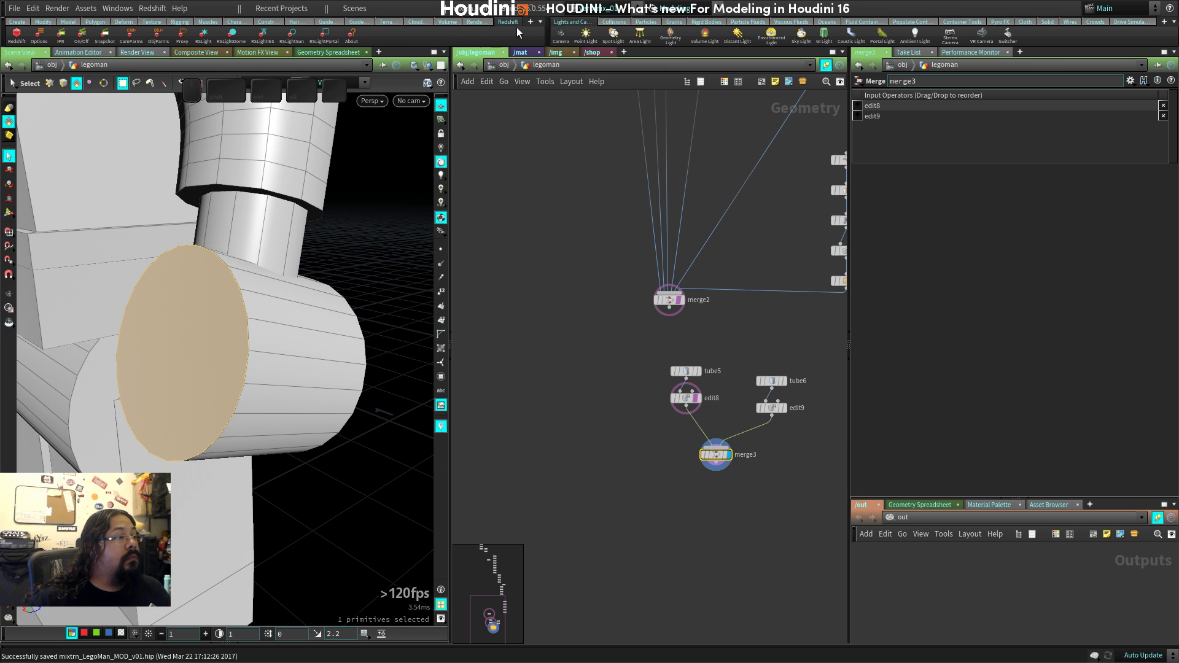
Open the PolyBevel shelf tool's scene viewer hotkey for editing.
left_click(48, 22)
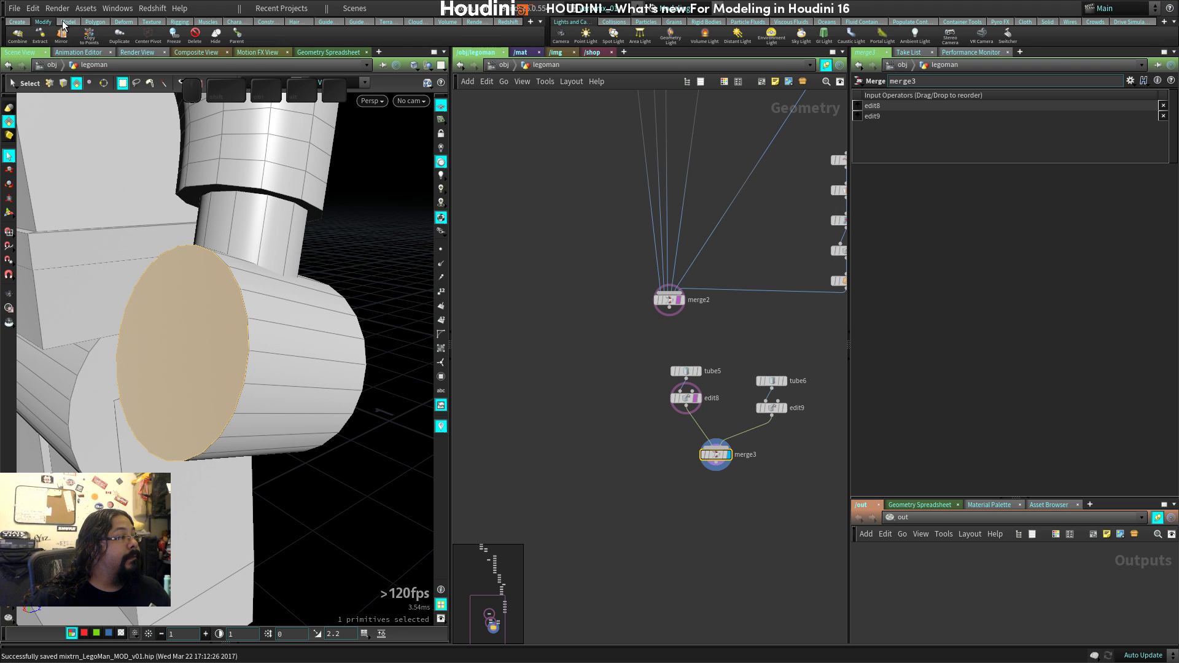
left_click(68, 22)
left_click(95, 22)
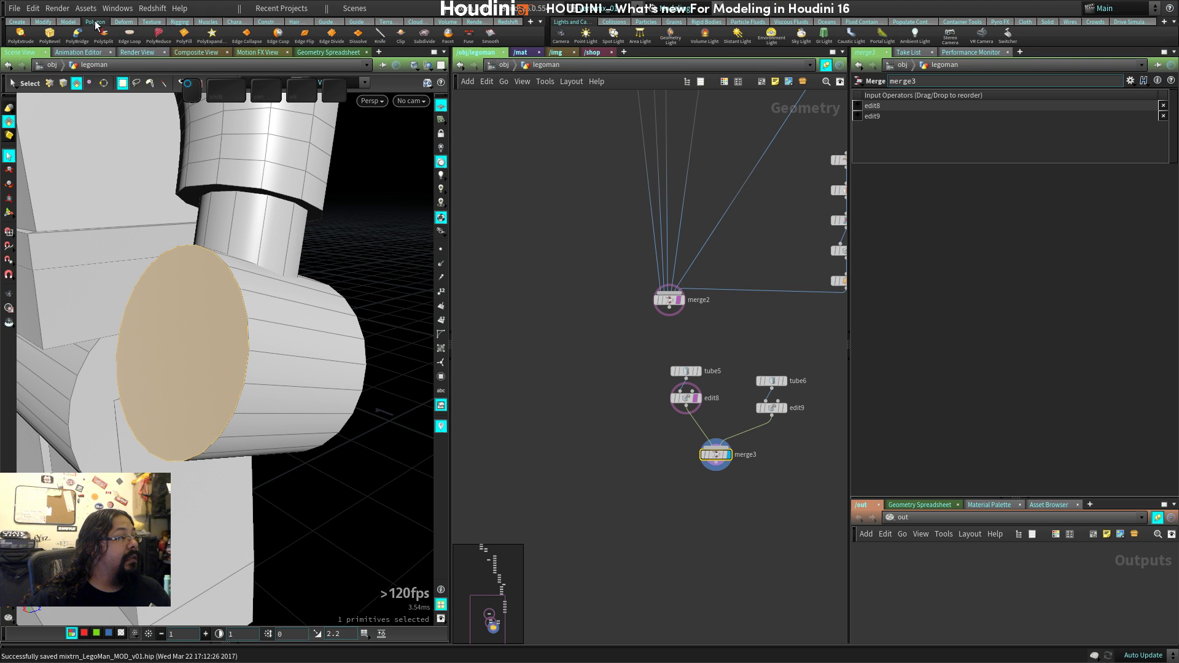
right_click(47, 41)
left_click(73, 61)
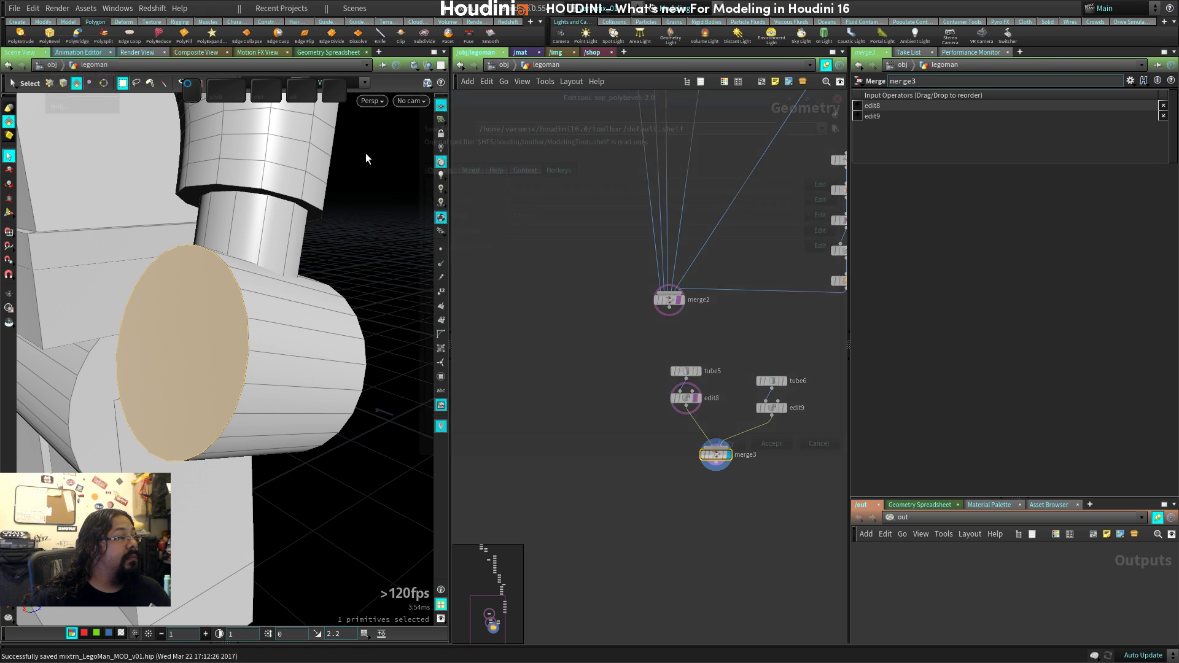
left_click(820, 215)
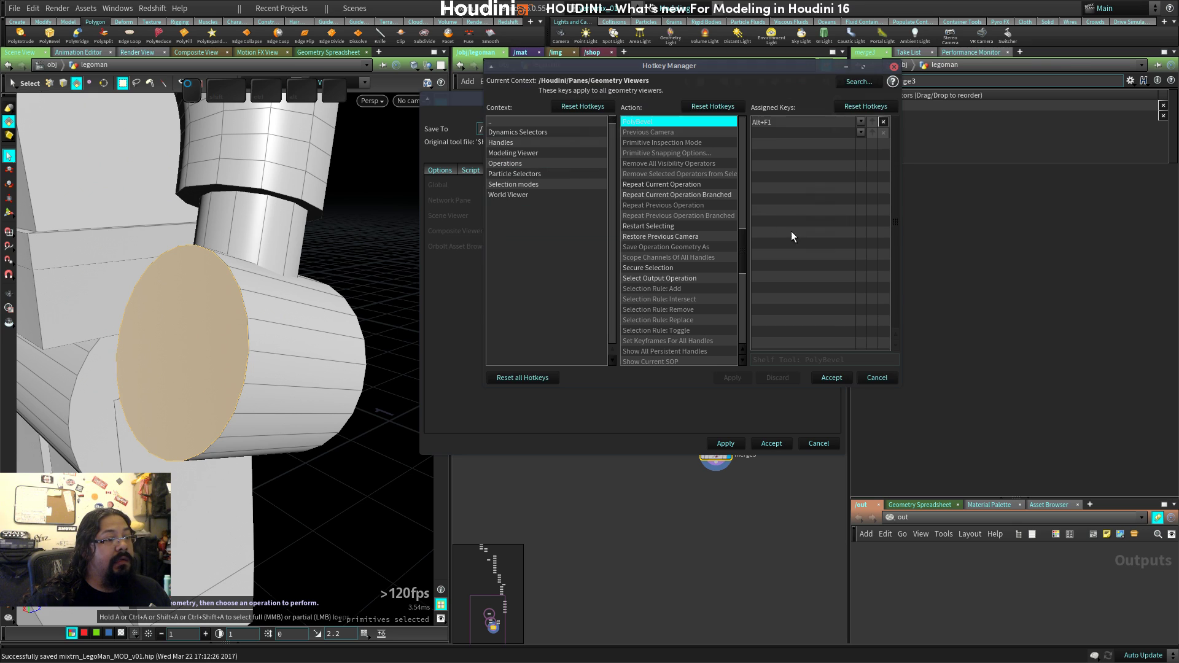
Try to assign Alt+B, Alt+4 and Shift+B as the PolyBevel hotkey, discarding each conflicting change.
double_click(784, 122)
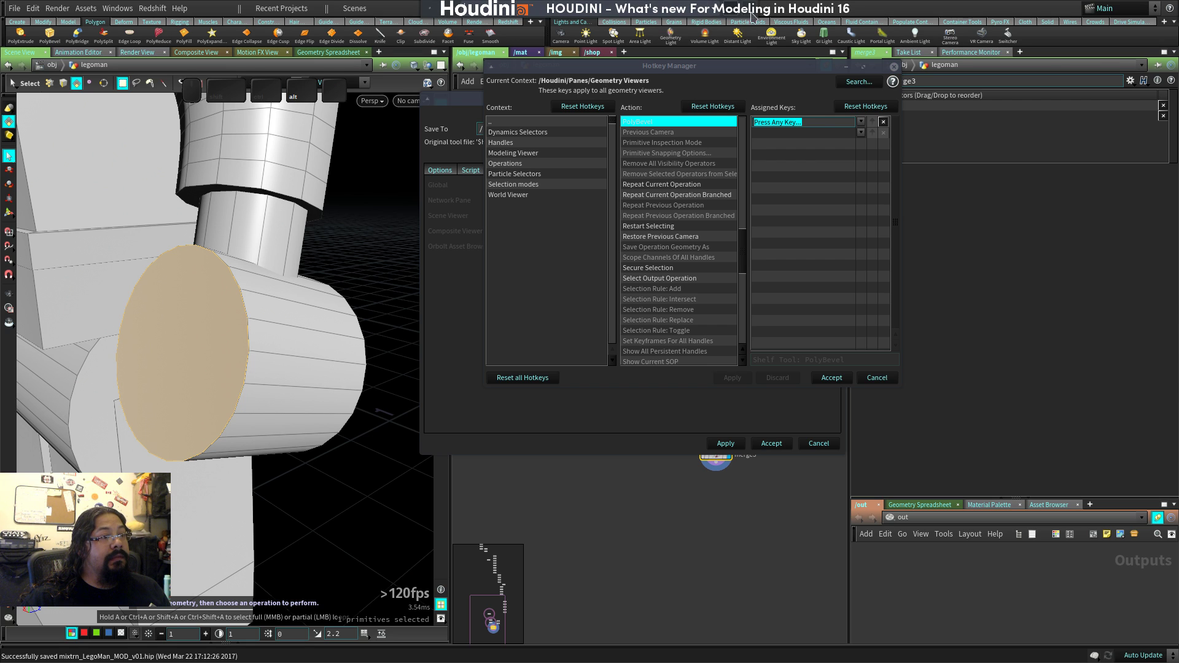
key("alt+b")
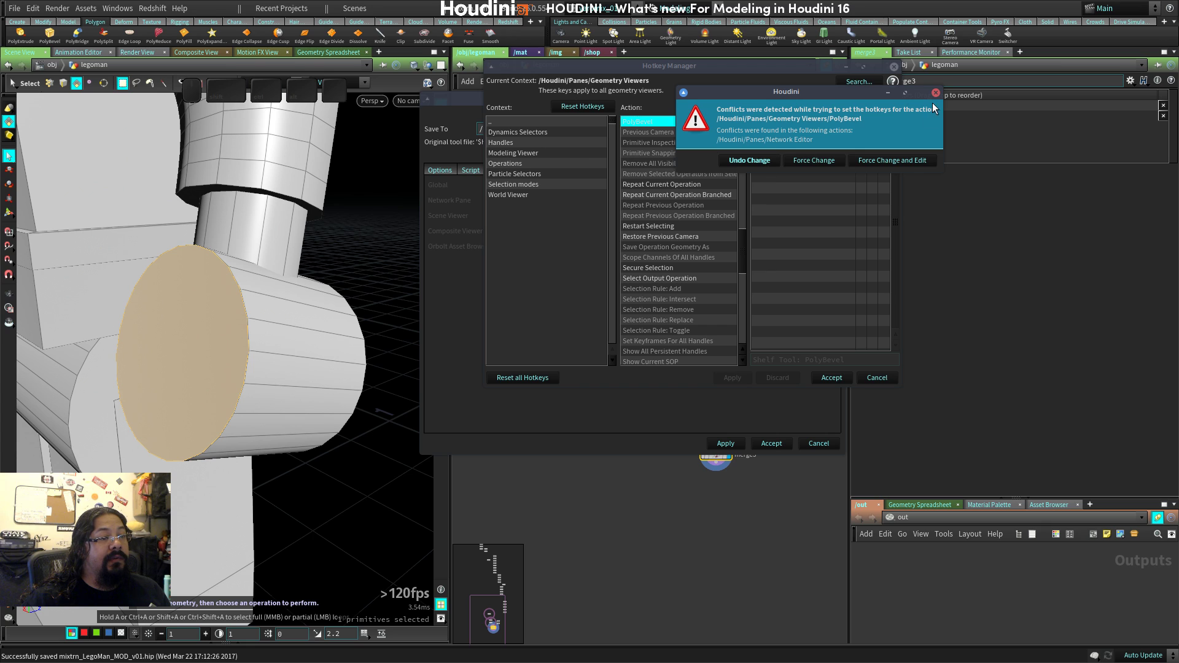
left_click(749, 160)
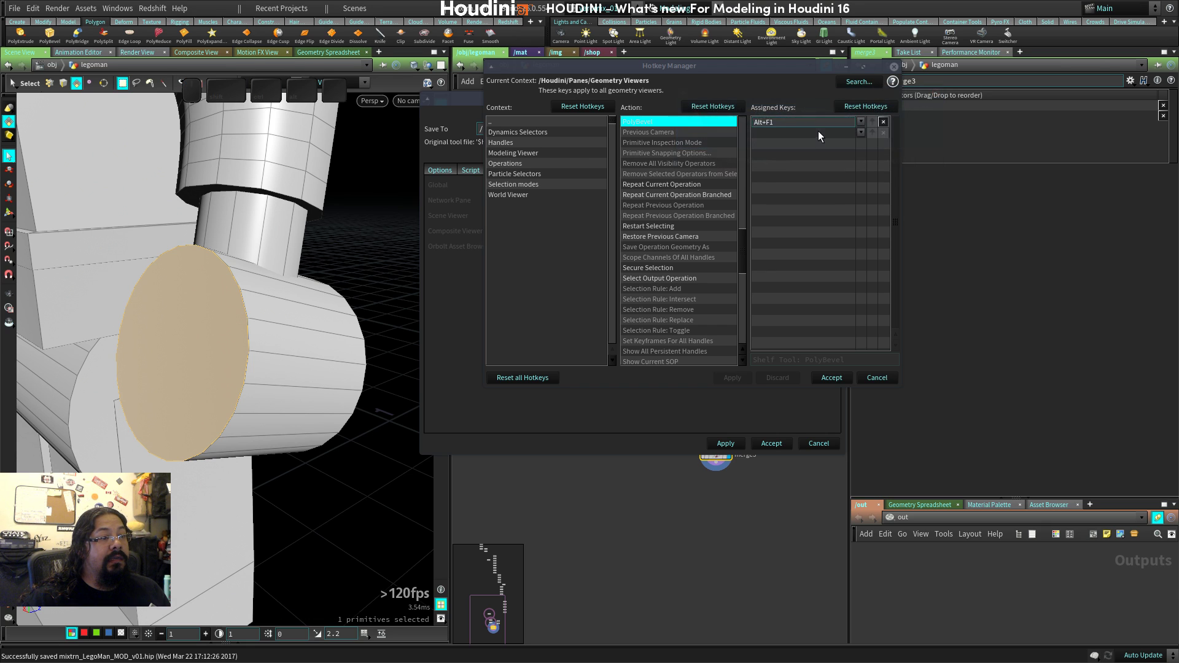
key("alt+4")
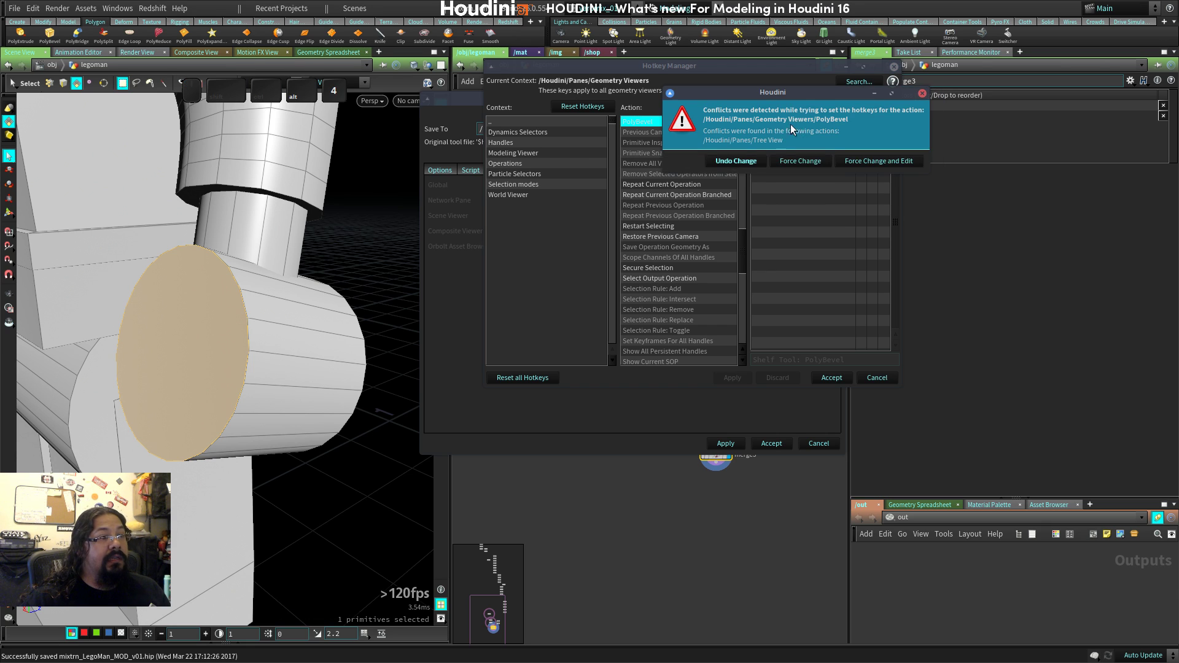
left_click(747, 155)
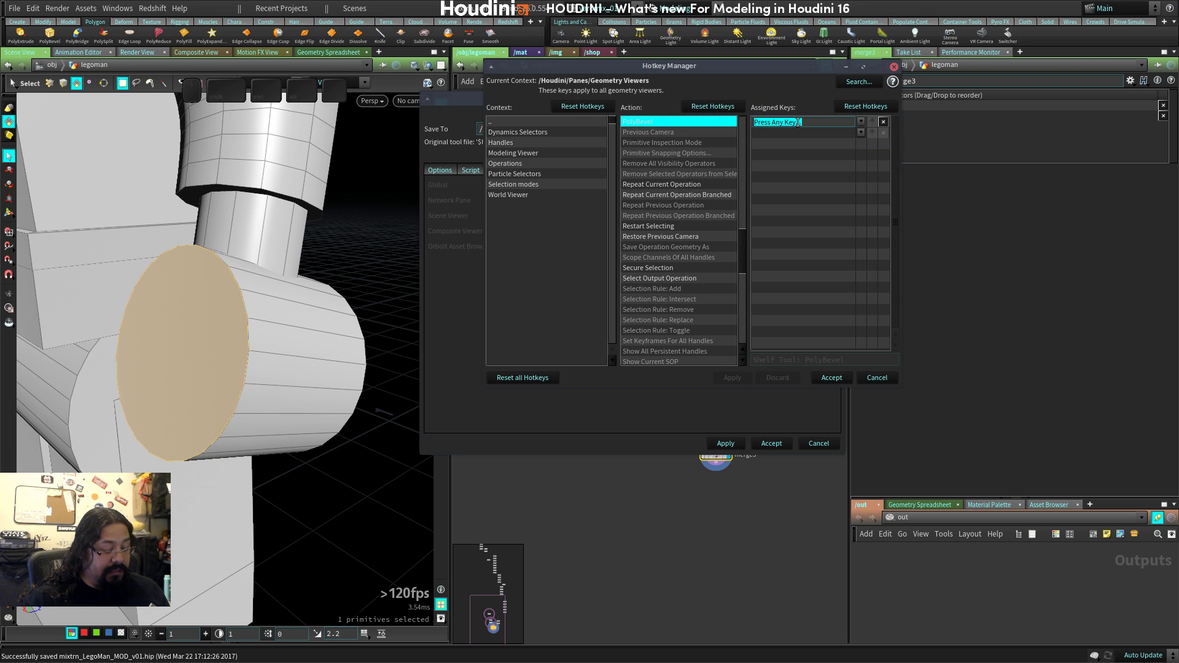
key("shift+b")
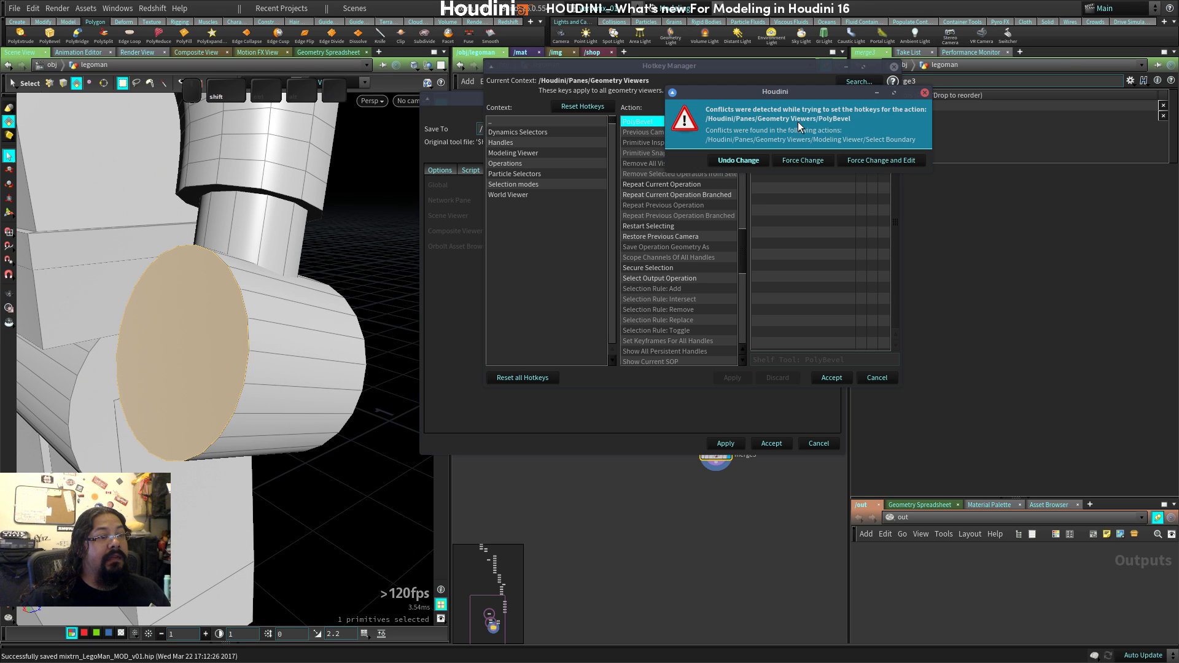
left_click(925, 94)
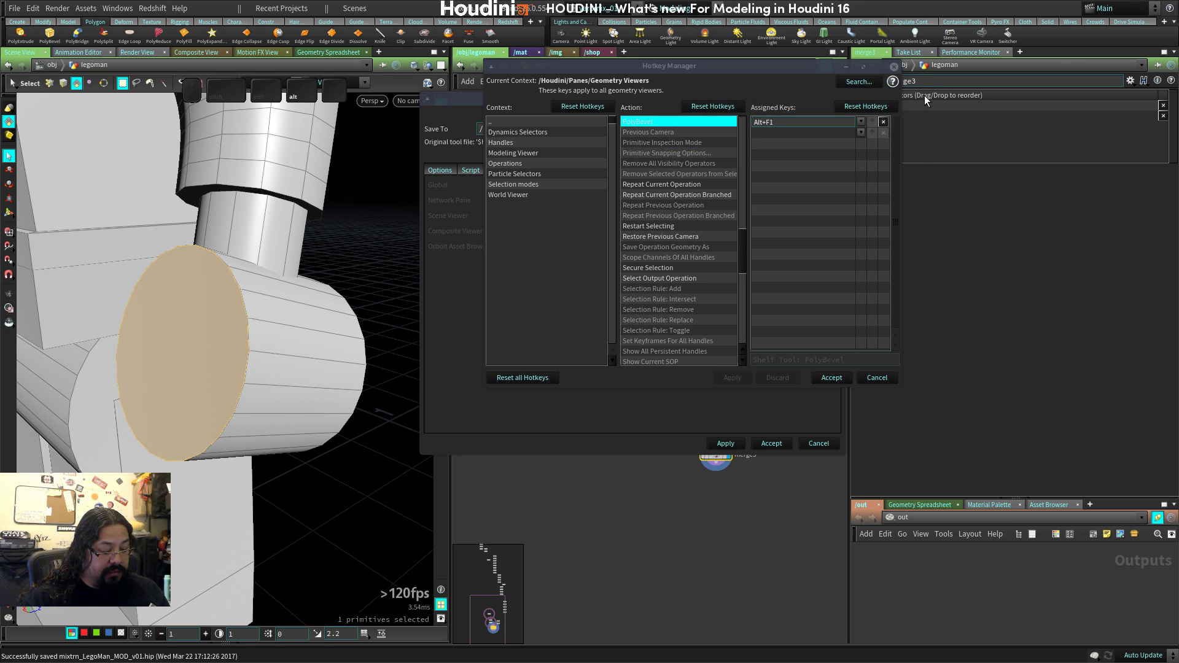
Try to assign Alt+F3, Ctrl+F1 and Y as the PolyBevel hotkey for geometry viewers.
left_click(786, 122)
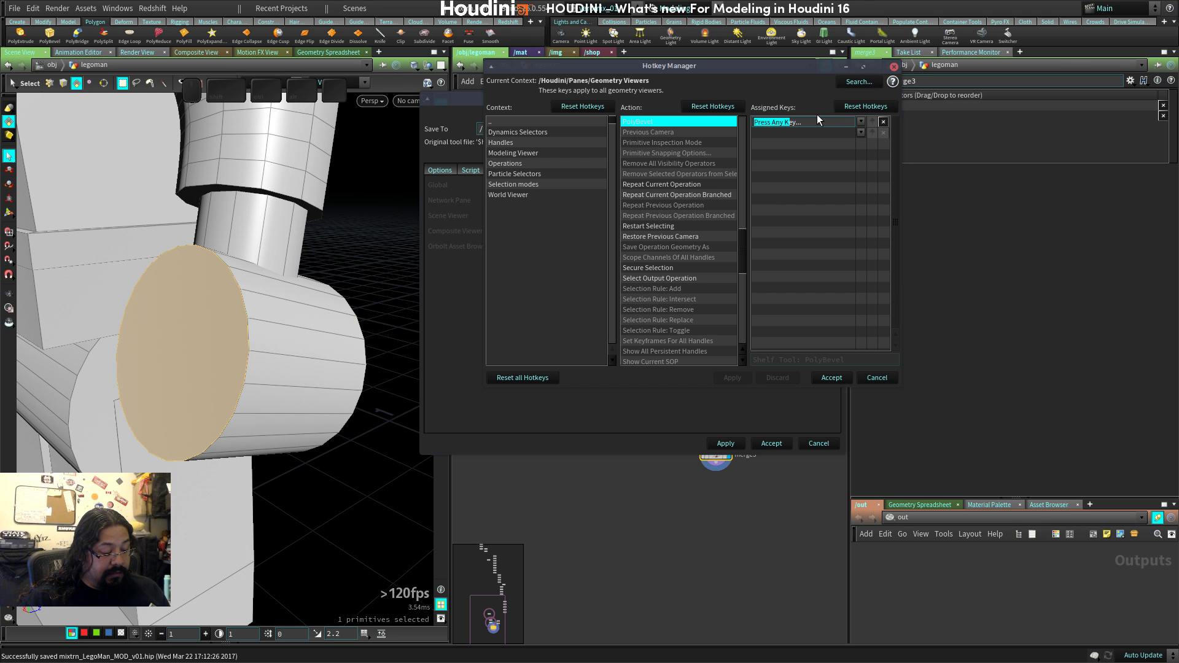
key("alt+F3")
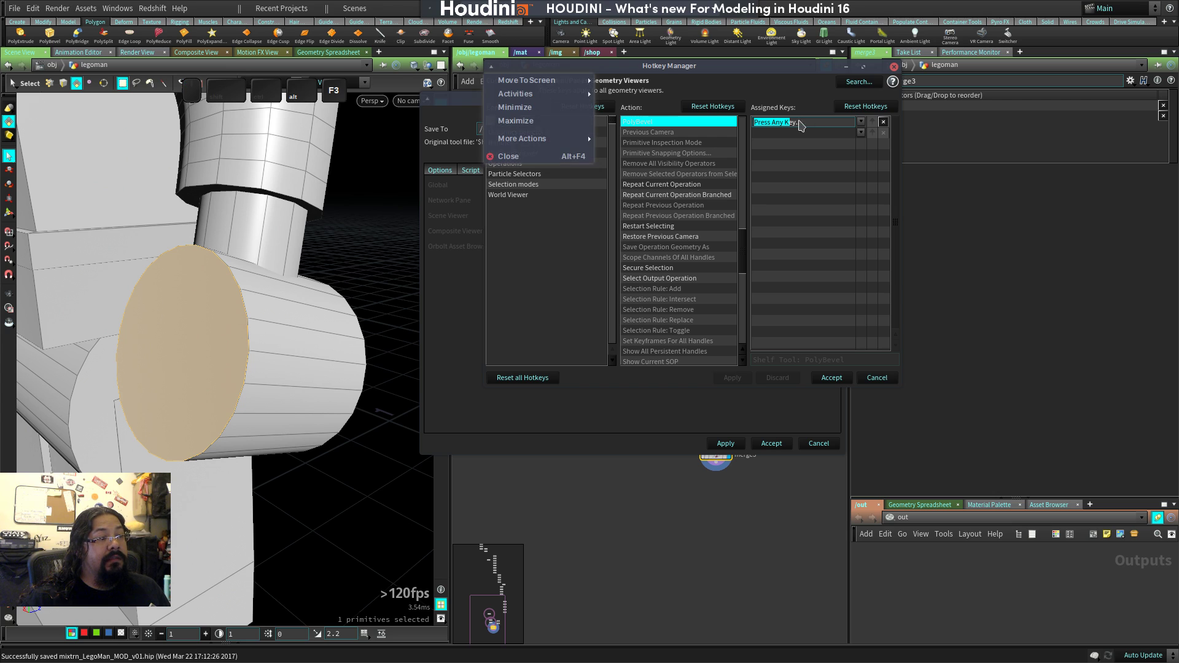
key("Escape")
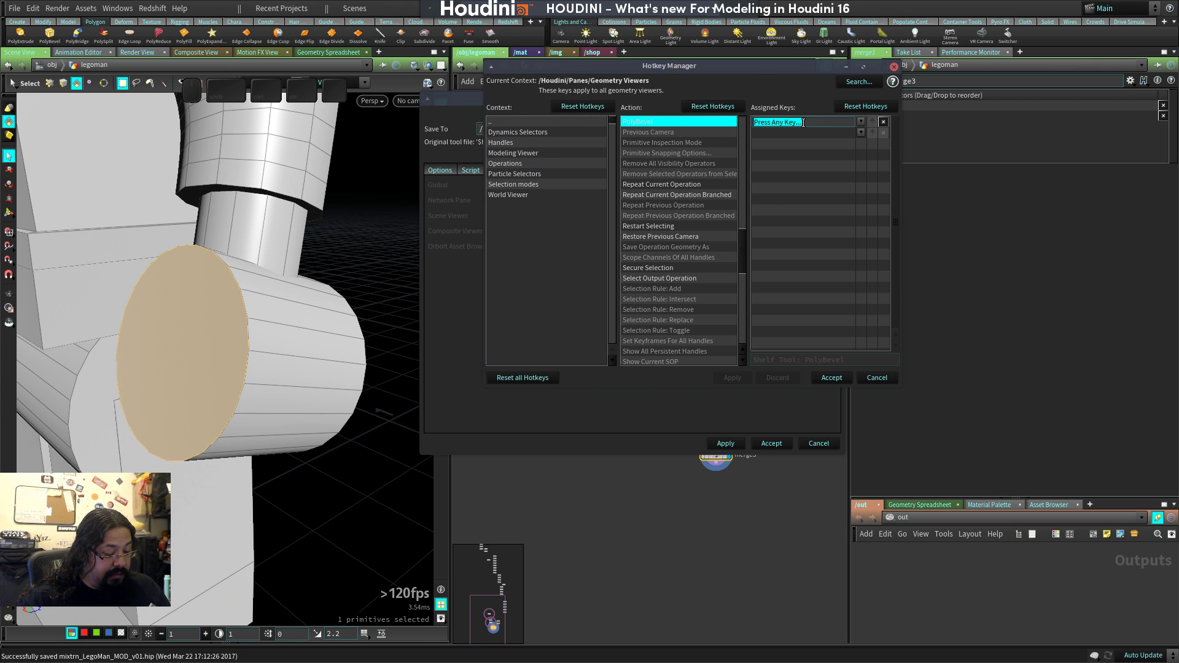
key("ctrl+F1")
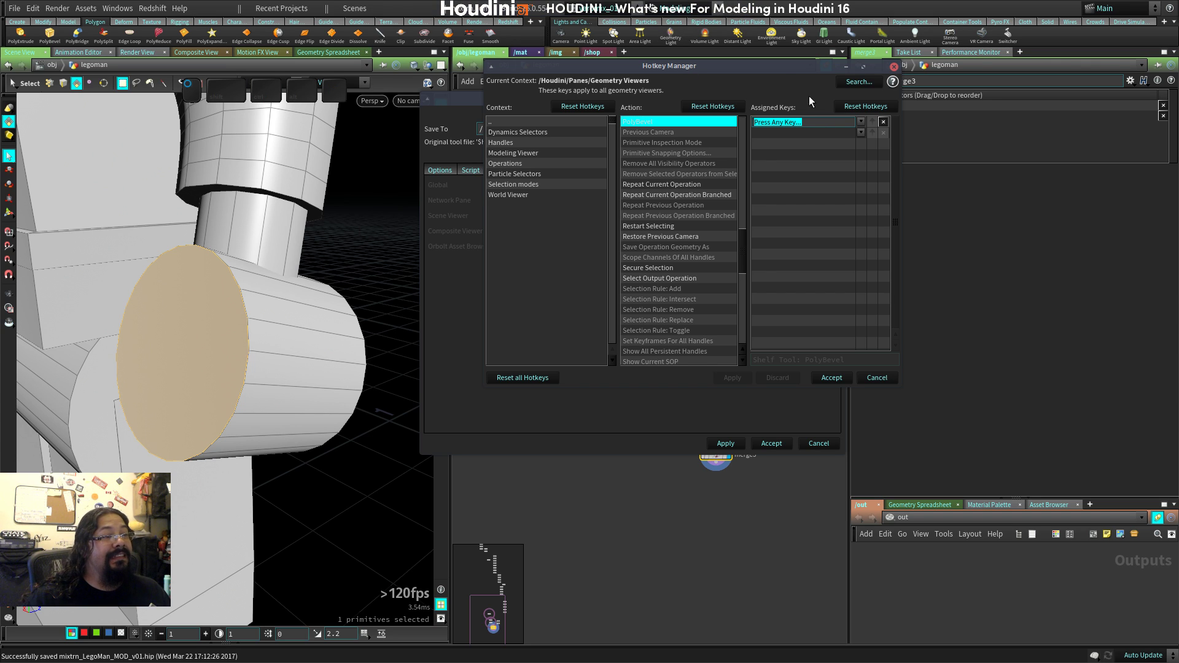
key("ctrl+F1")
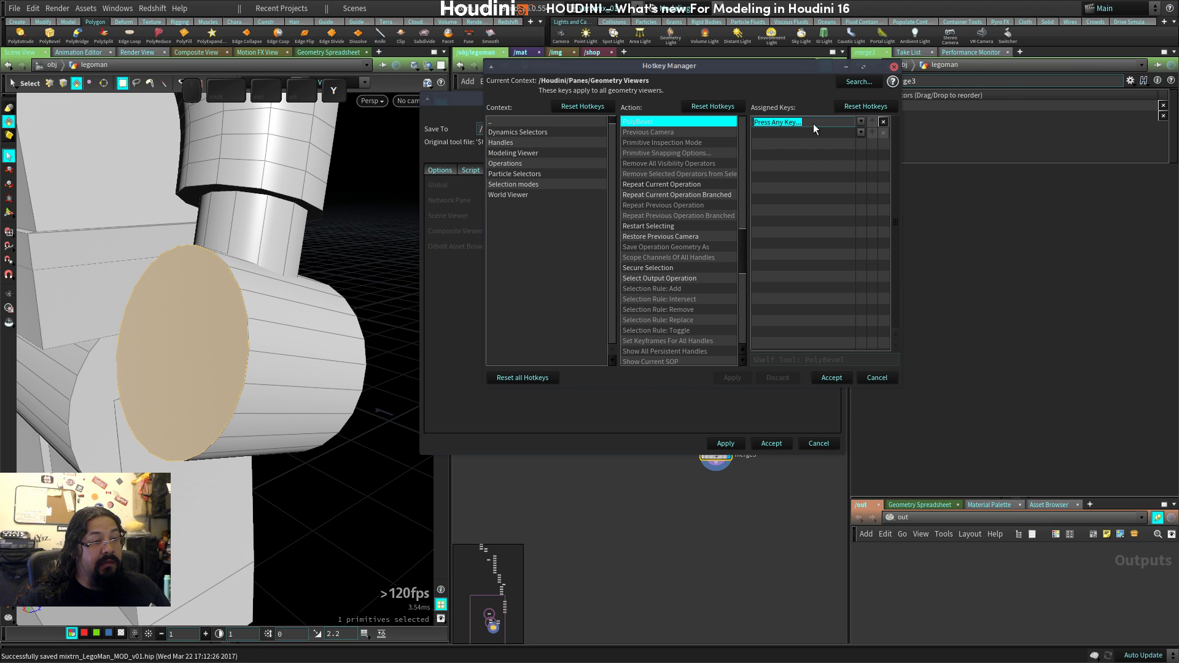
key("y")
left_click(1002, 86)
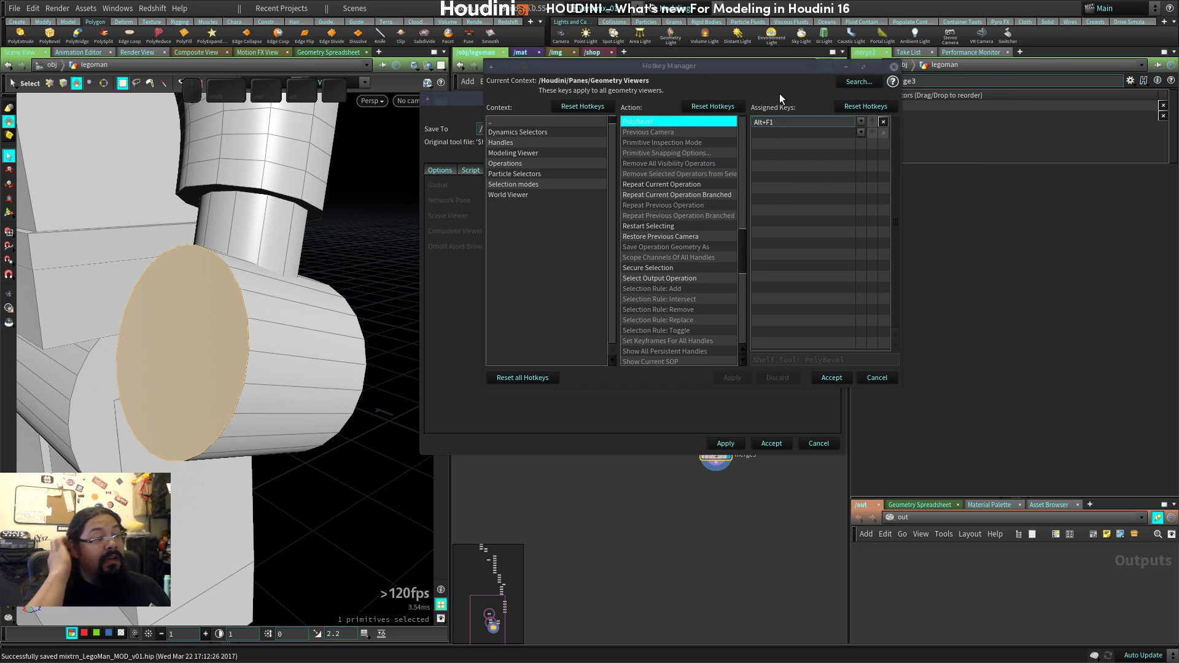
Try to assign 1, 5 and the numpad minus as the PolyBevel hotkey, discarding each conflicting change.
double_click(798, 123)
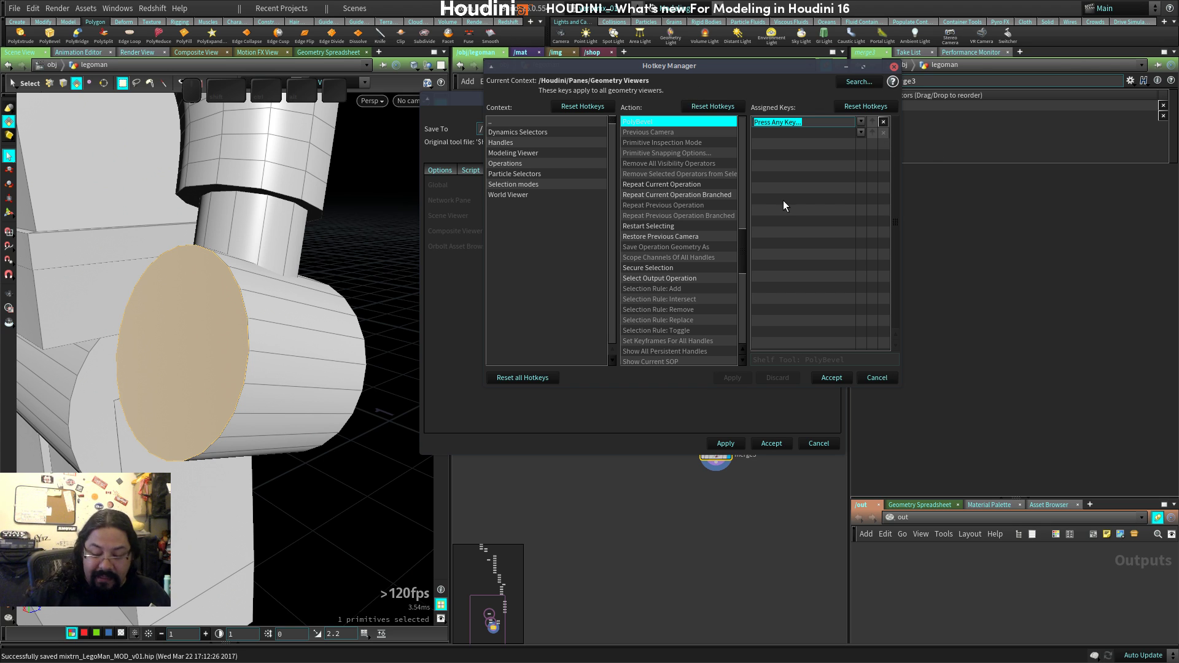
key("1")
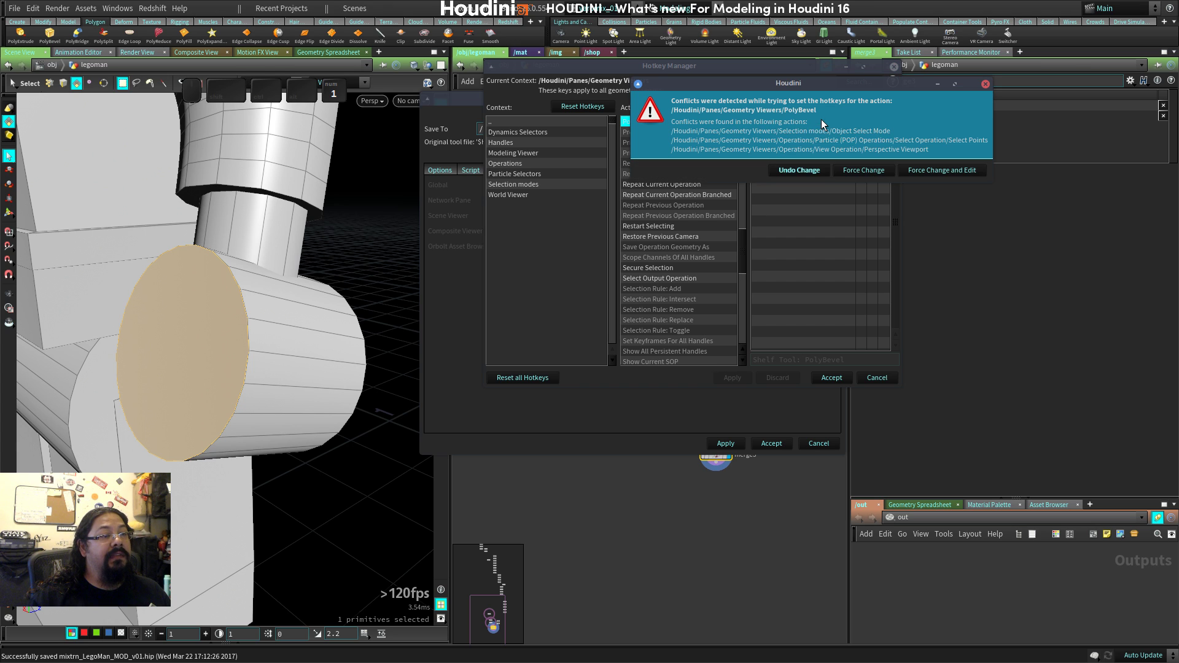
left_click(985, 83)
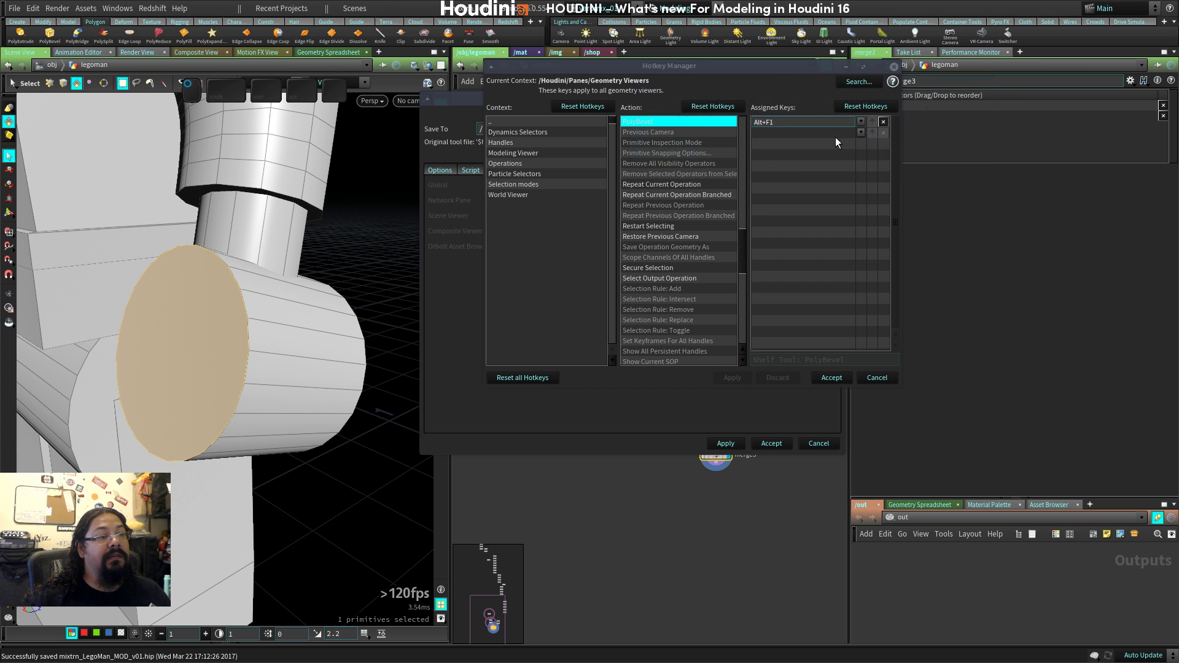
double_click(782, 121)
key("5")
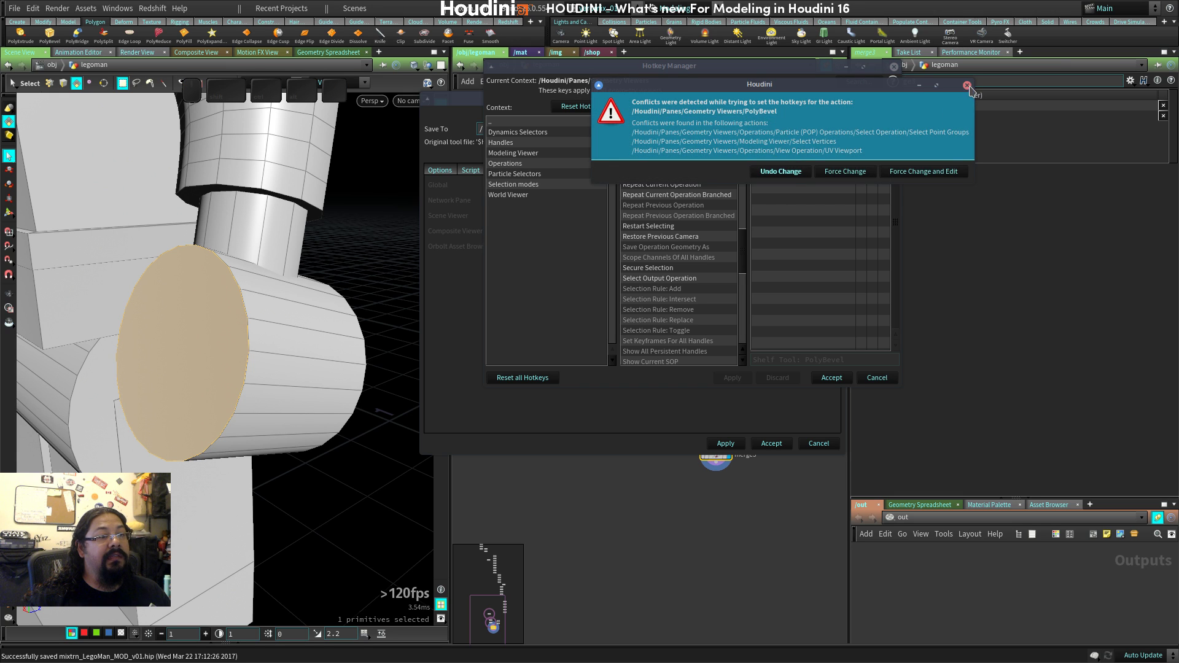
left_click(967, 86)
double_click(795, 126)
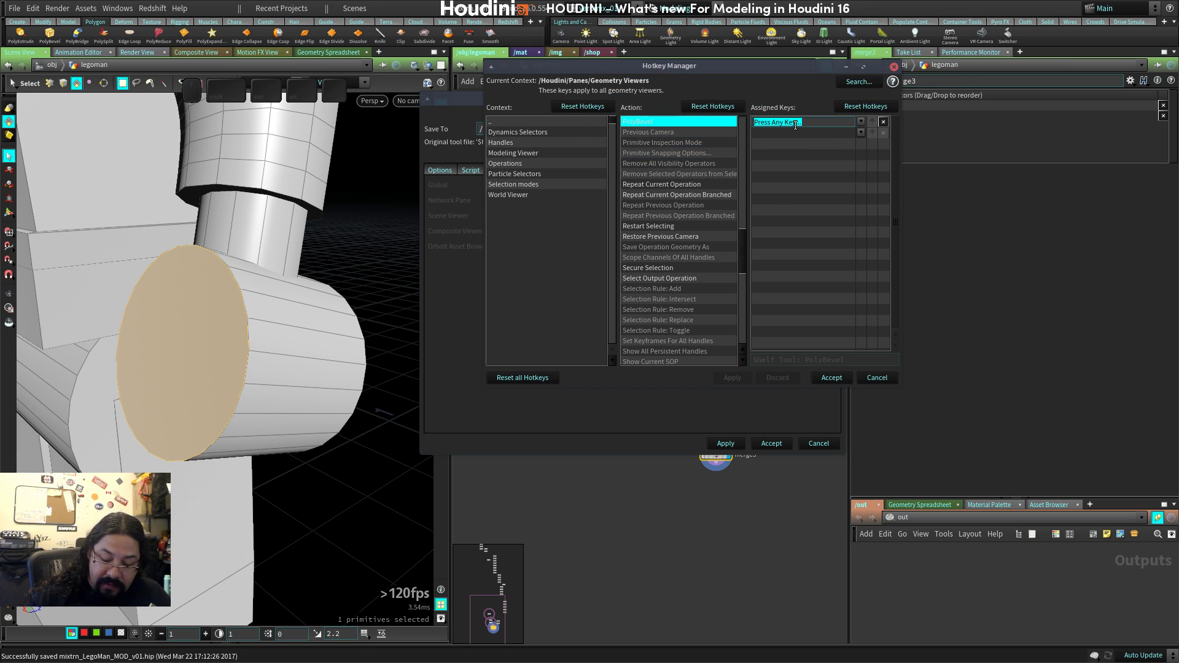
key("KP_Subtract")
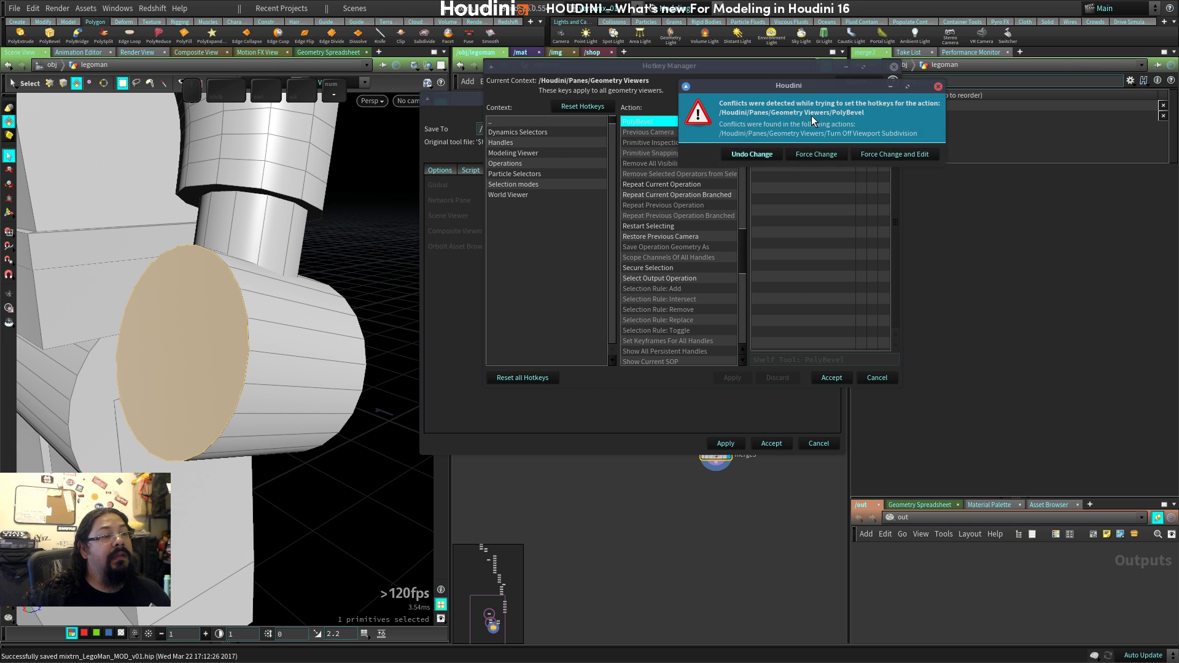
left_click(938, 86)
Assign Alt+Ctrl+B as the PolyBevel hotkey for geometry viewers and accept the hotkey and tool changes.
double_click(792, 122)
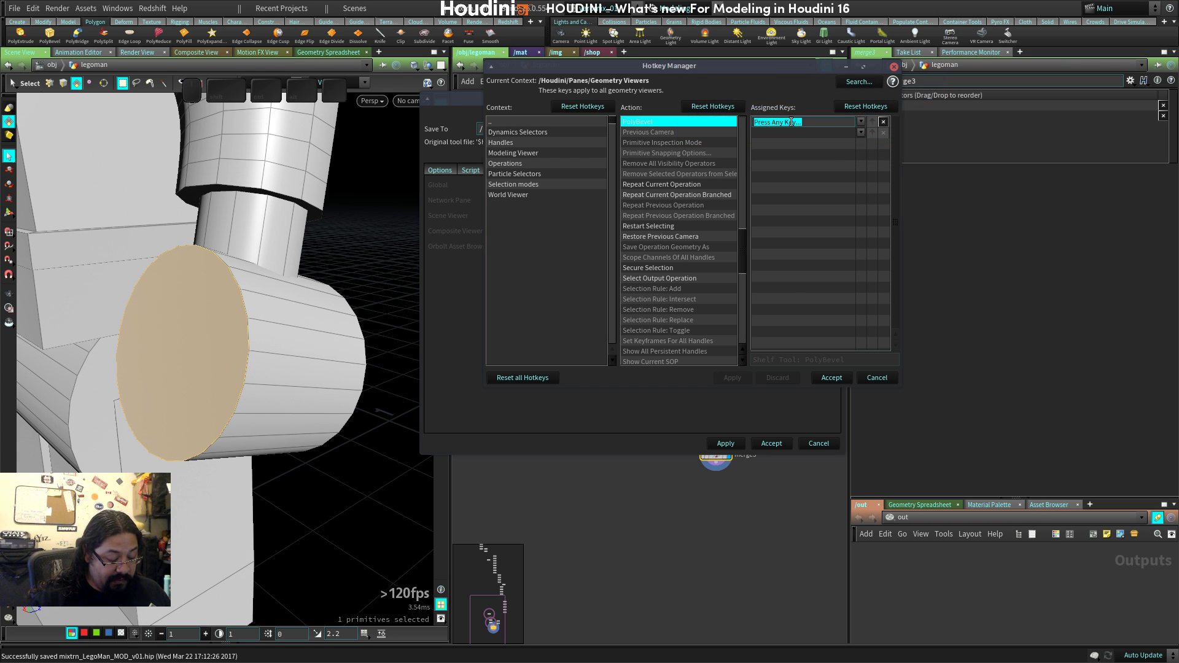
key("ctrl+alt+b")
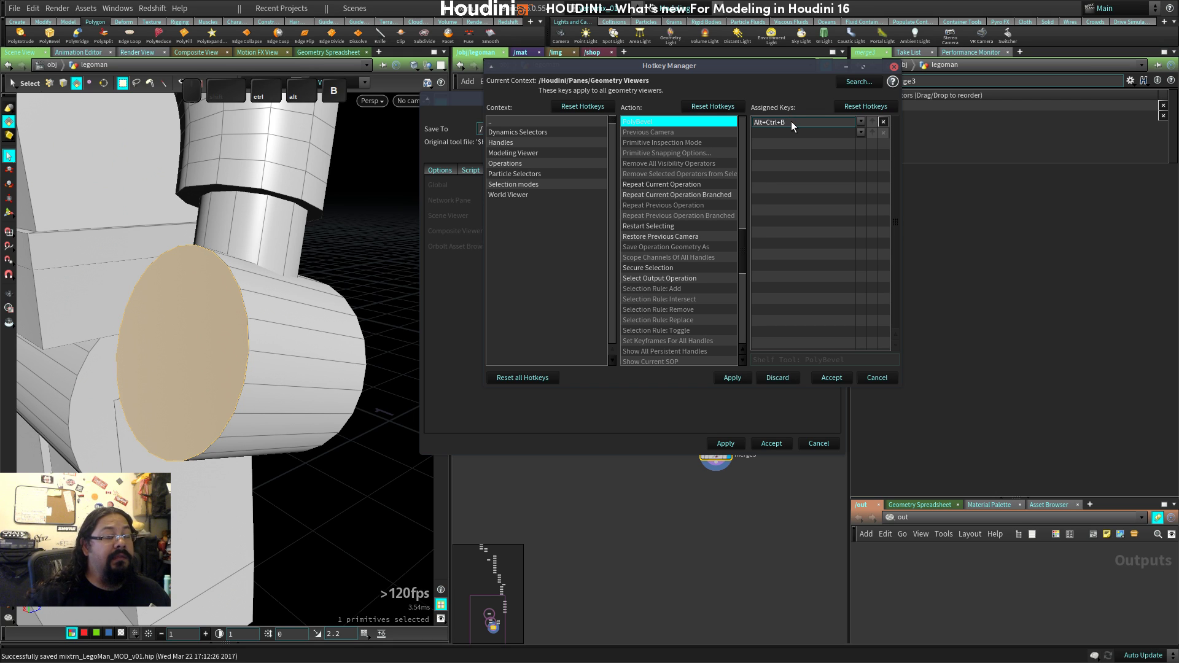
left_click(732, 378)
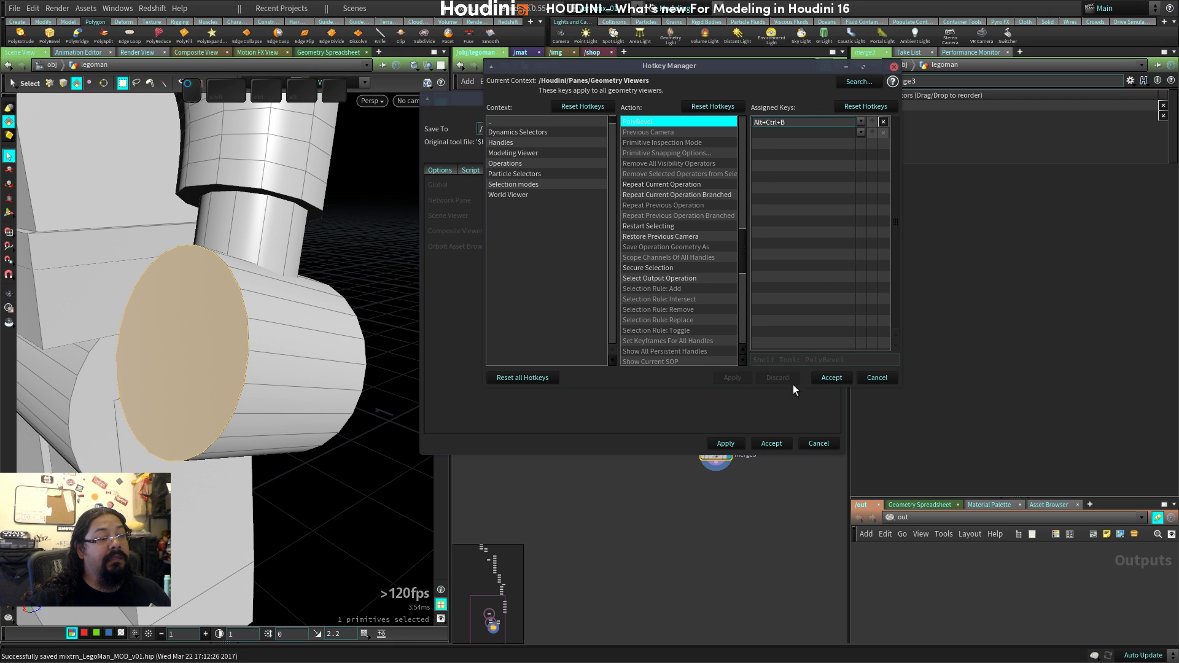
left_click(832, 378)
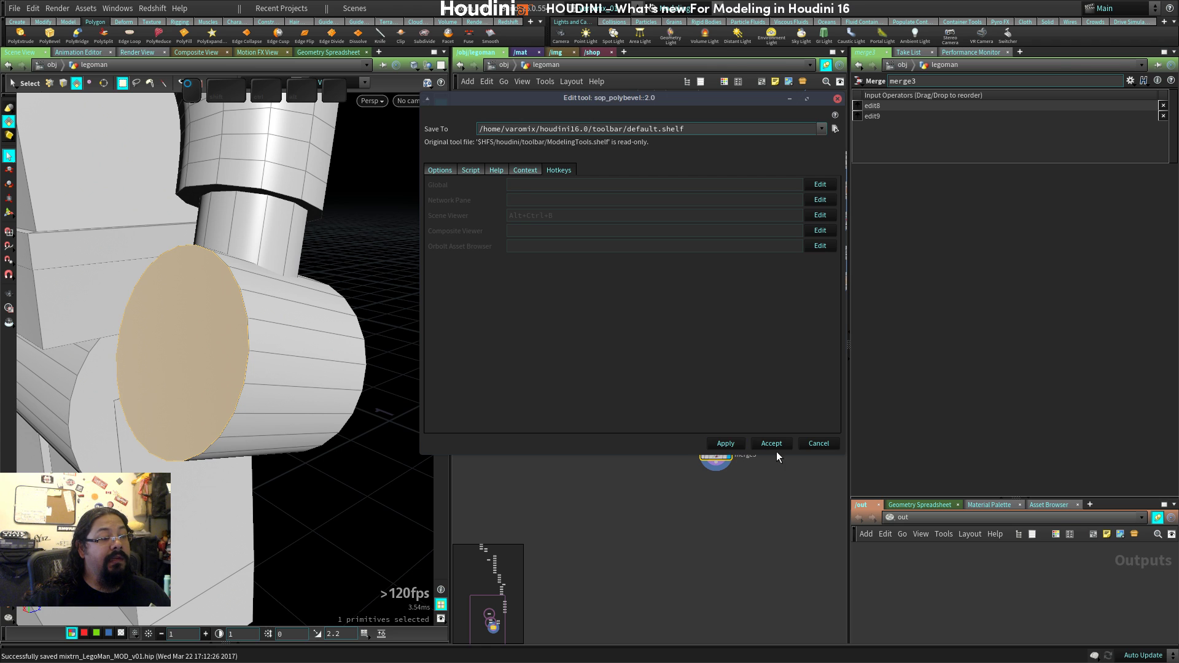
left_click(773, 446)
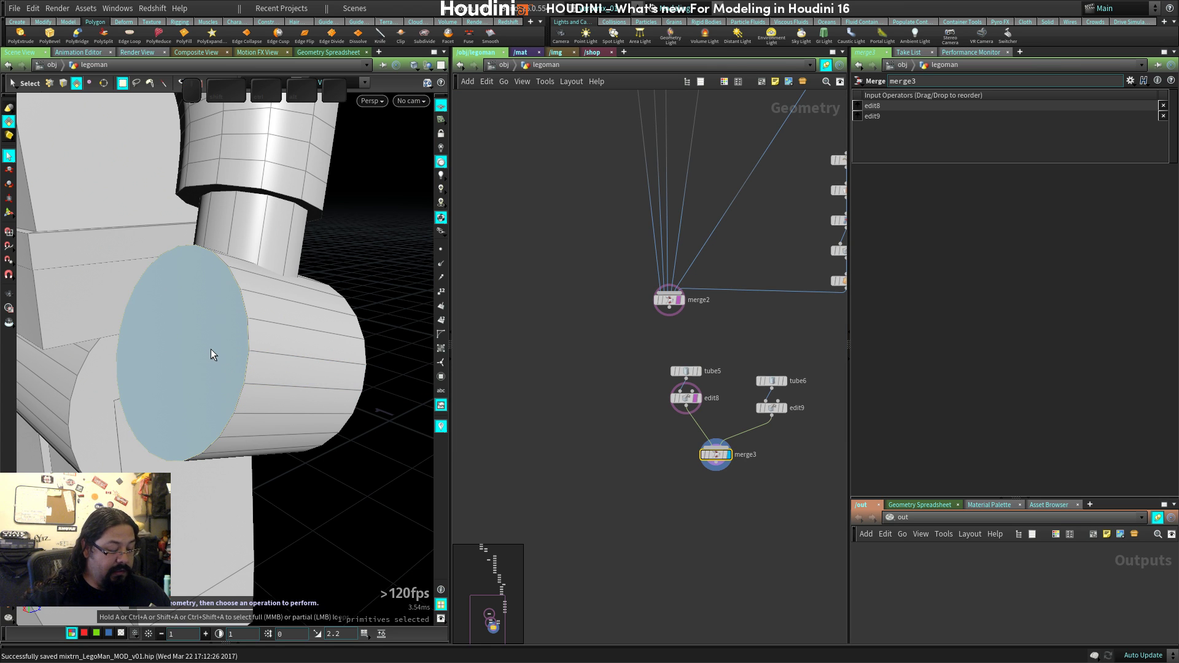
Examine the selected round end cap of the front tube from several angles.
key("space")
key("space")
left_click_drag(119, 348, 203, 344)
right_click_drag(202, 343, 234, 336)
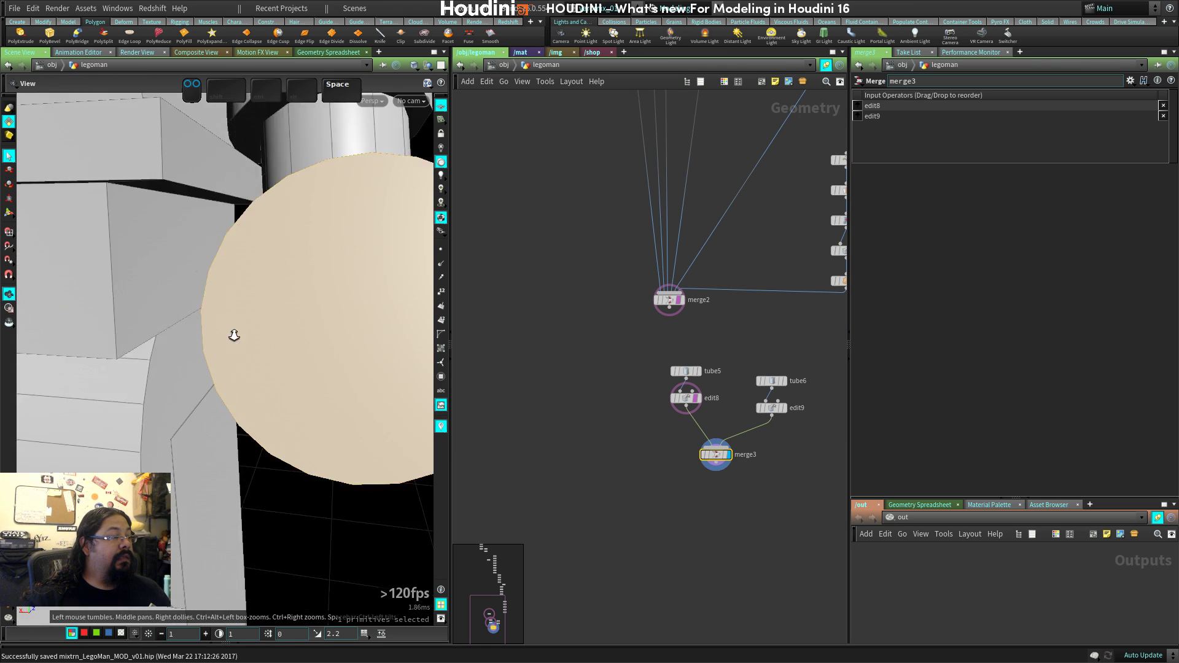
left_click_drag(234, 336, 287, 323)
right_click_drag(286, 324, 231, 307)
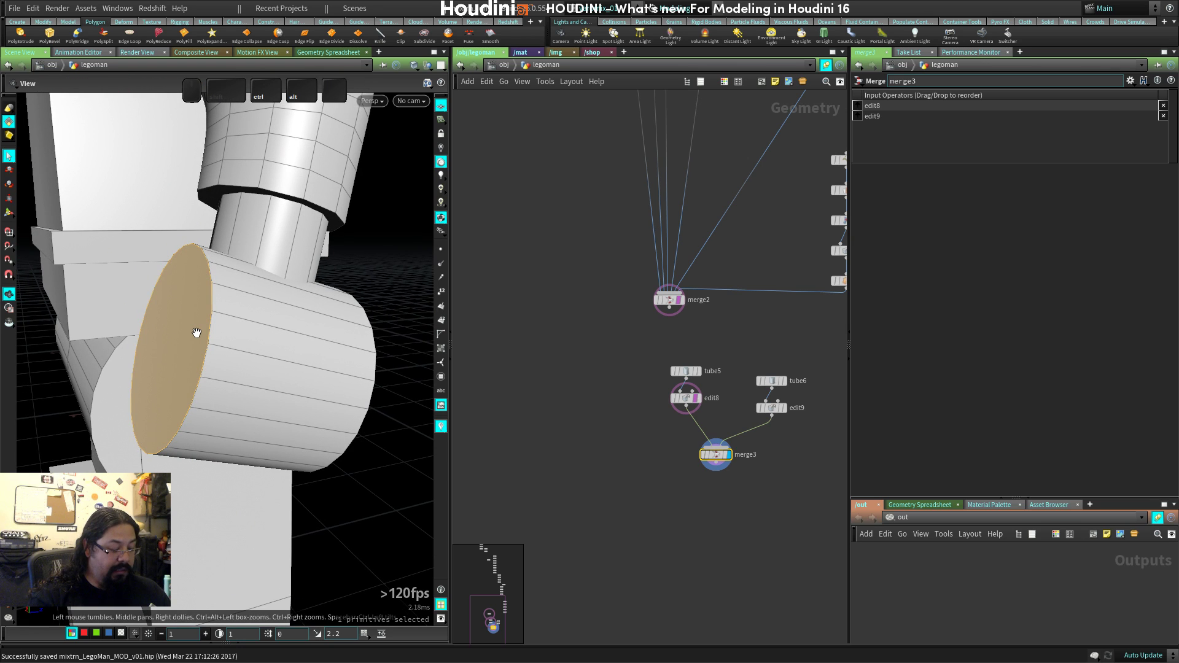
key("space")
right_click_drag(137, 332, 179, 336)
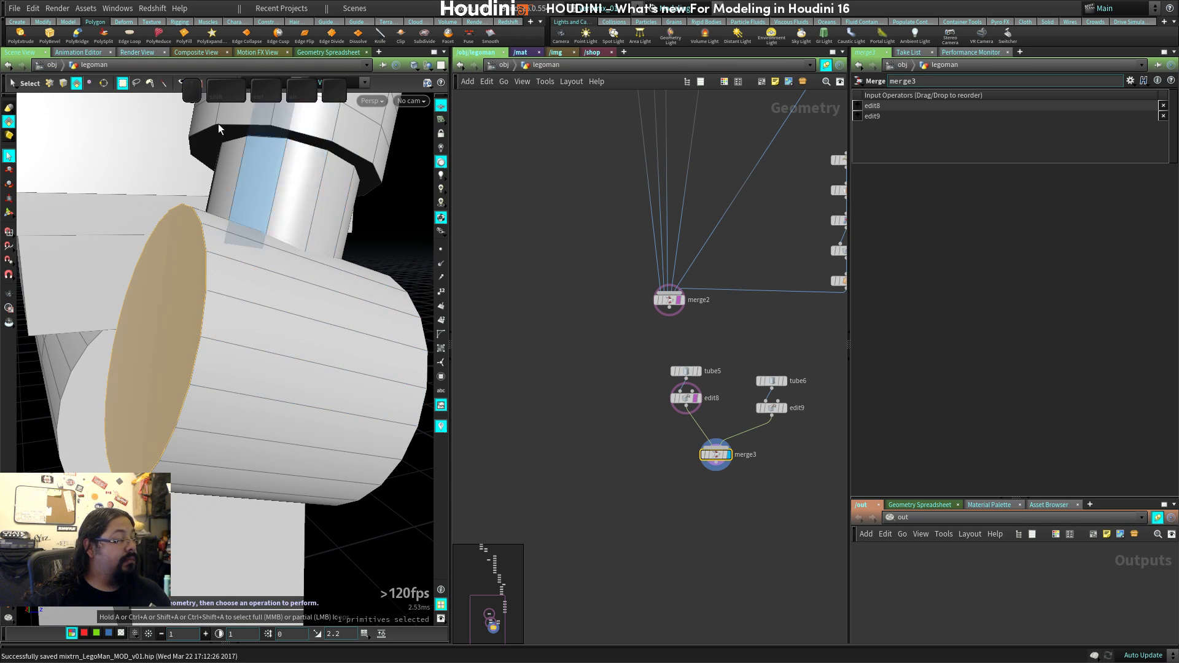
Review the scene viewer hotkey in the PolyBevel tool's settings and close them.
right_click(38, 40)
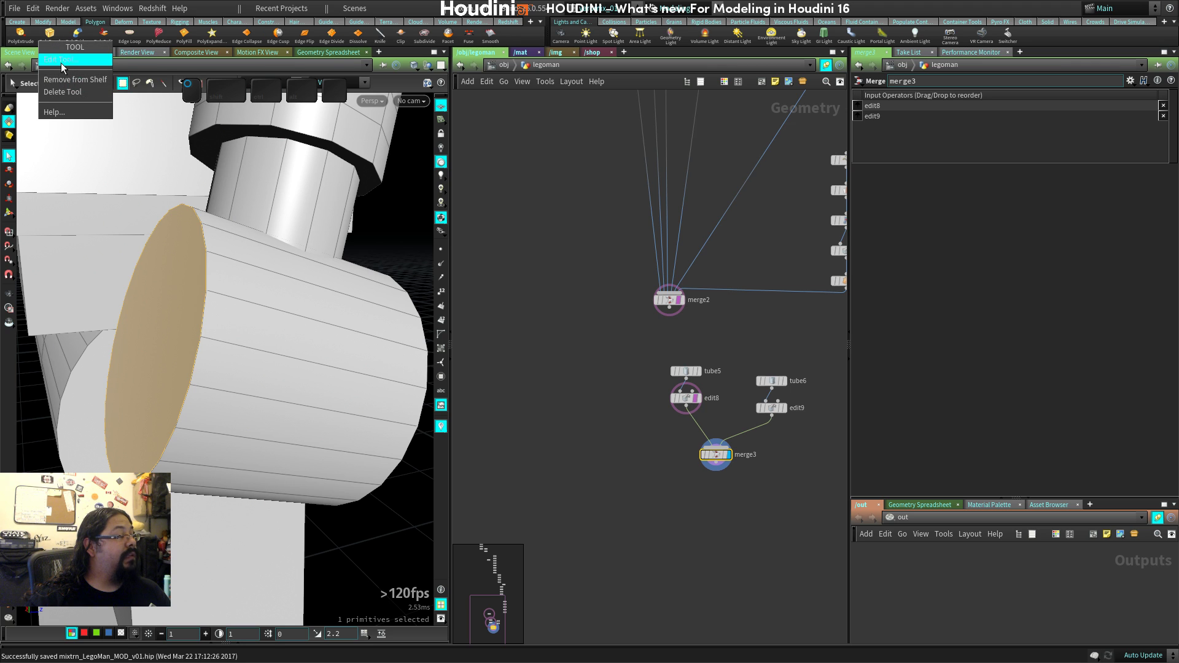
left_click(61, 60)
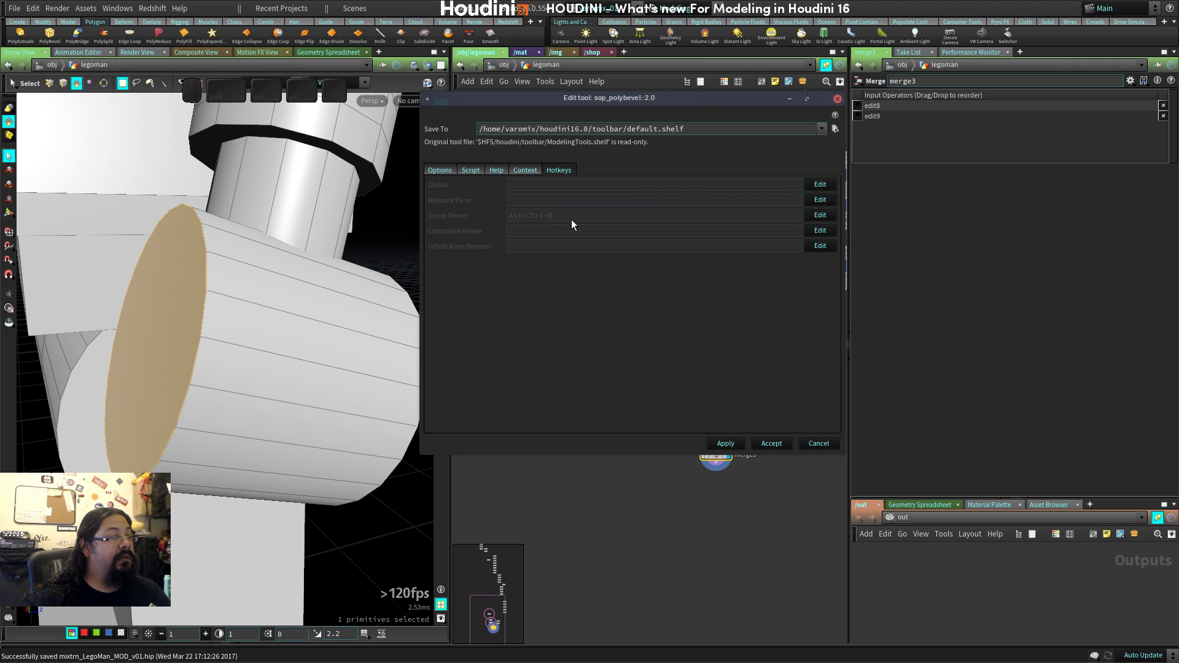
left_click(837, 98)
Switch the viewport's selection mode to points with the front tube's end cap in view.
left_click_drag(215, 320, 268, 295)
right_click_drag(269, 295, 302, 284)
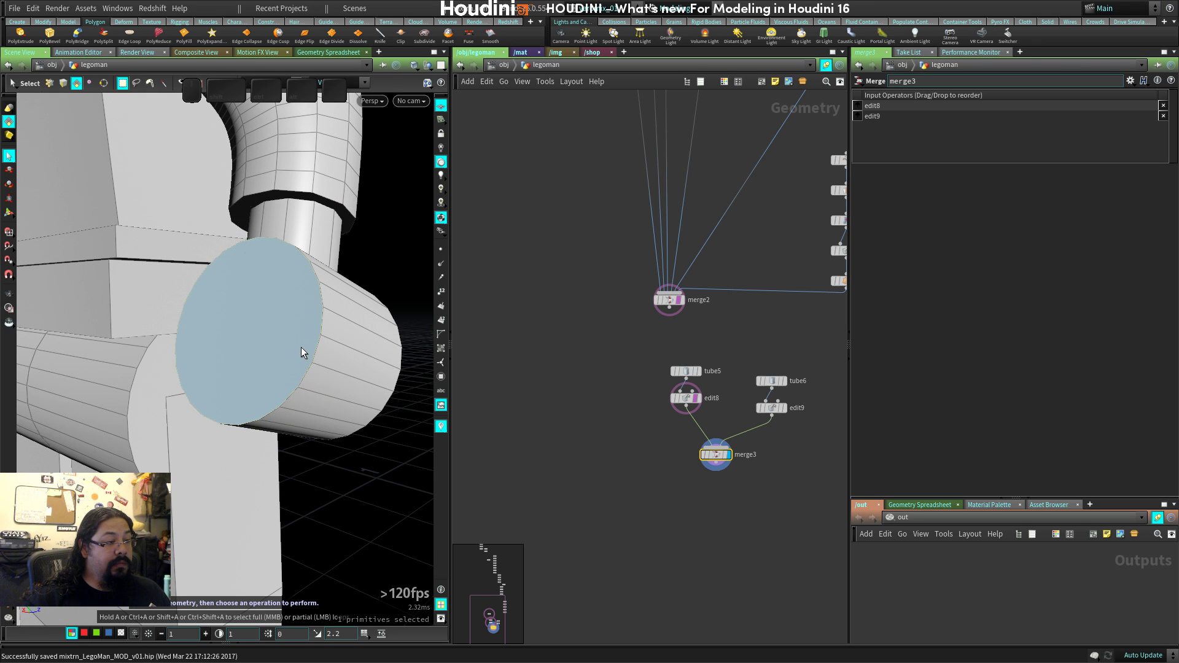
key("s")
key("2")
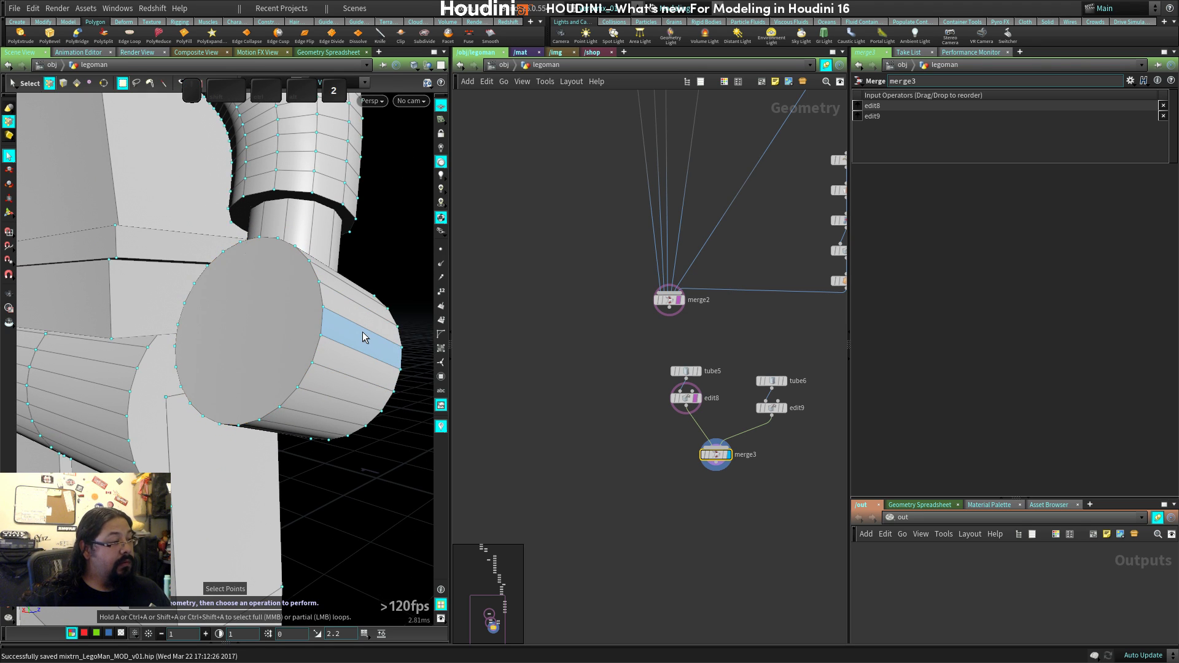
Select edges on the front tube beside its round end cap.
key("3")
left_click(290, 330)
key("3")
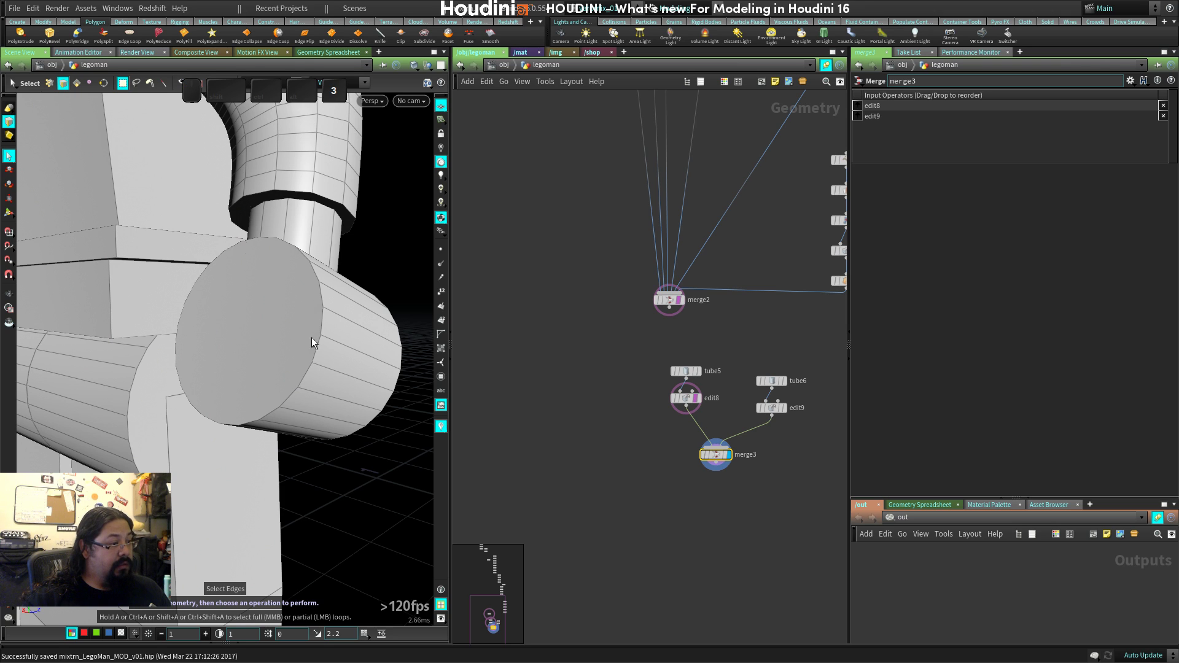
left_click(317, 345)
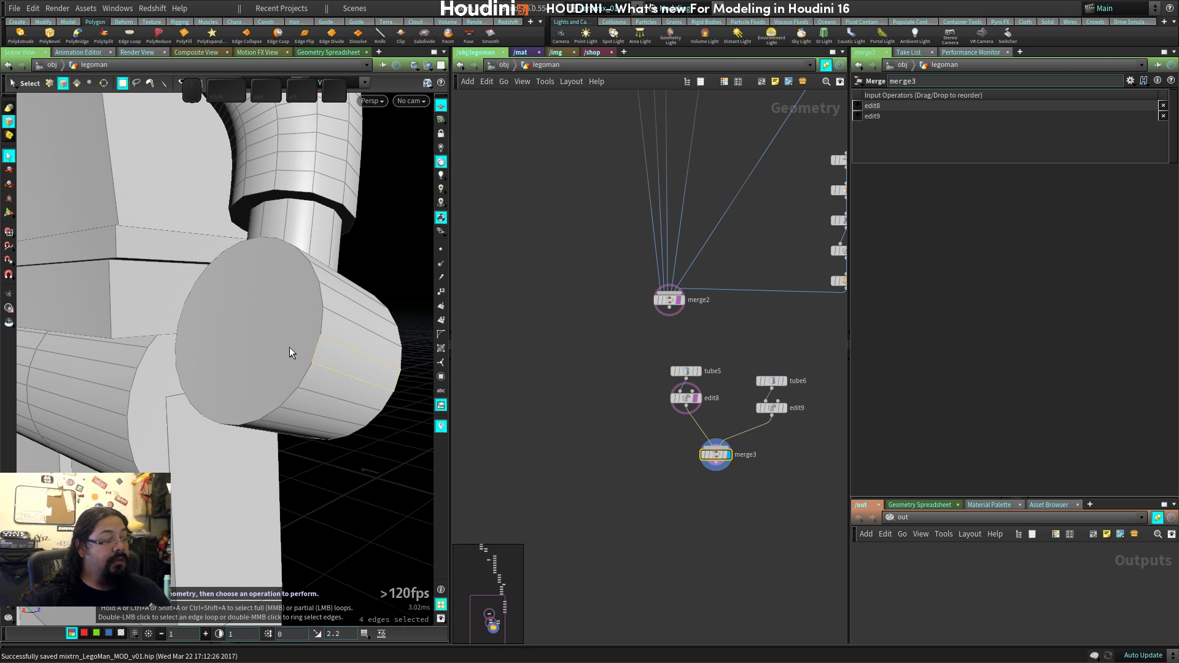
Widen the scene viewport and select the front tube's round end cap as a primitive.
left_click_drag(451, 287, 603, 289)
key("space")
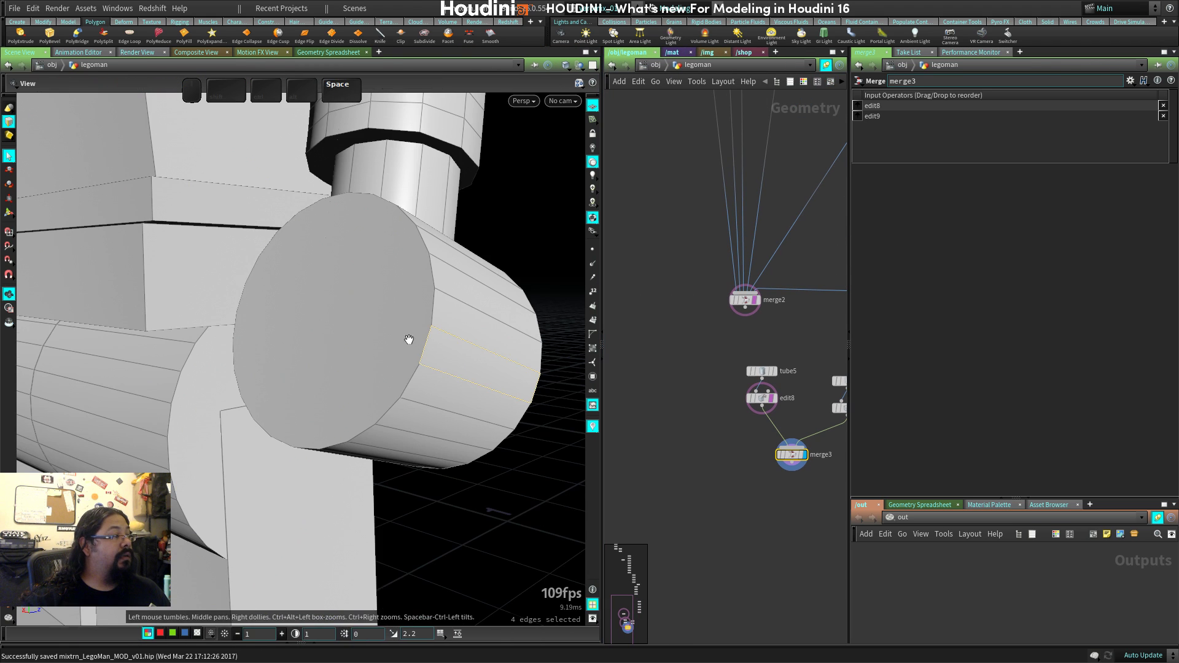
middle_click_drag(409, 339, 386, 285)
right_click_drag(386, 285, 397, 284)
left_click(9, 213)
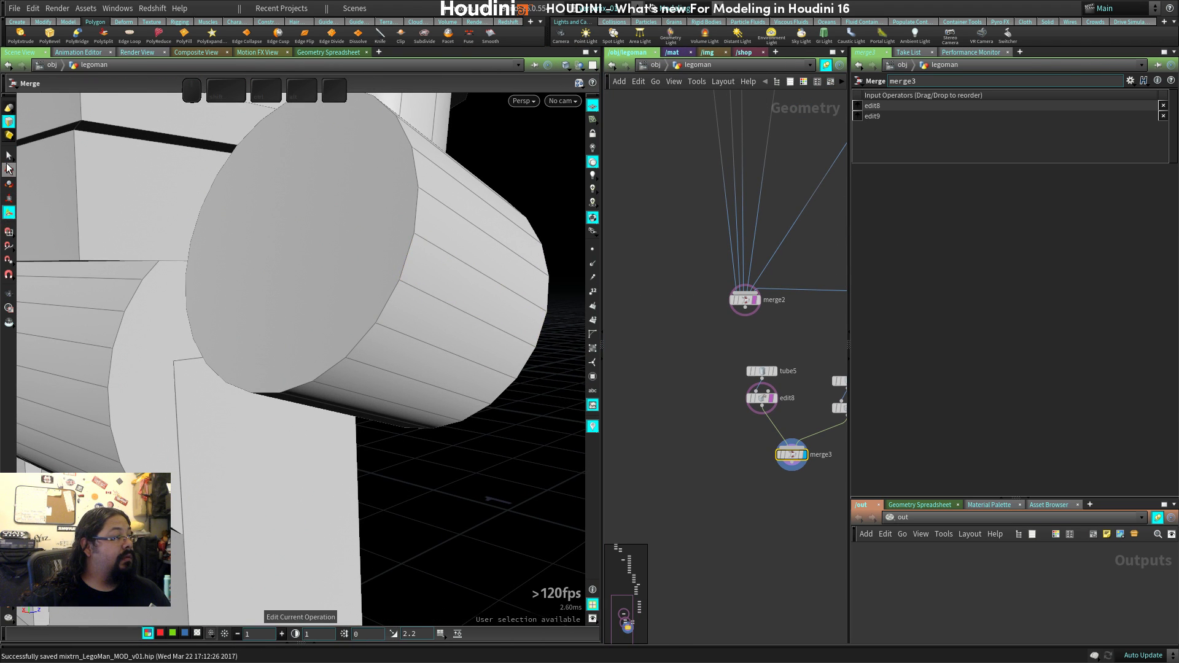
left_click(8, 155)
key("4")
left_click(336, 278)
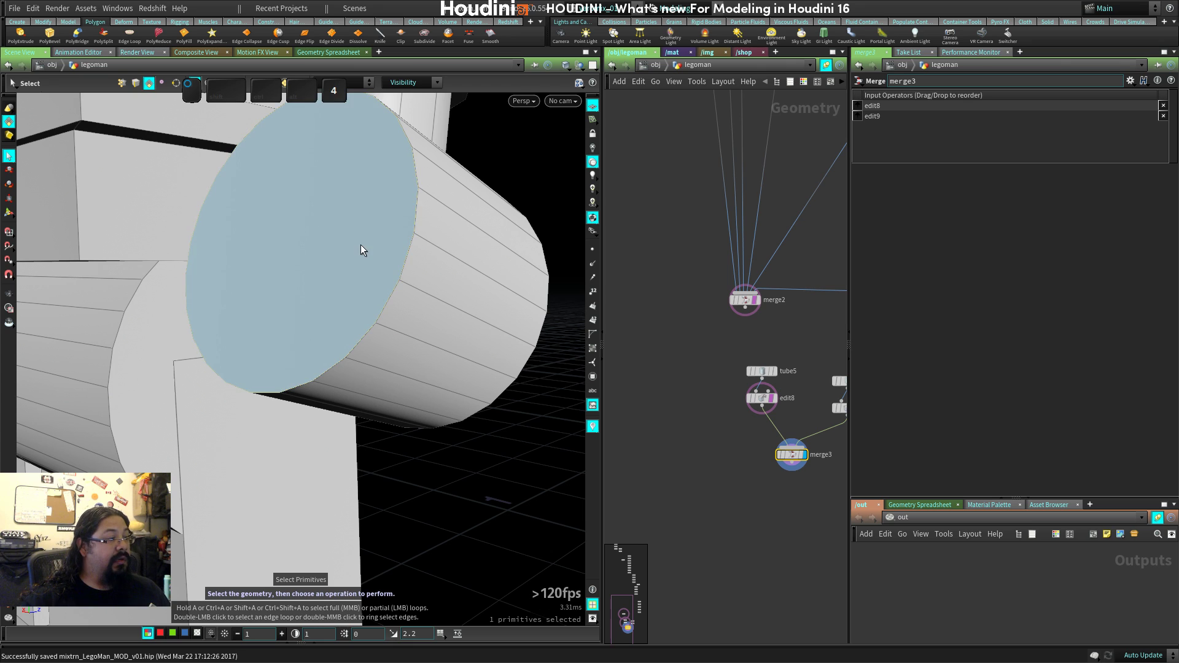
Try the assigned PolyBevel hotkey on the front tube's selected end cap.
key("ctrl+z")
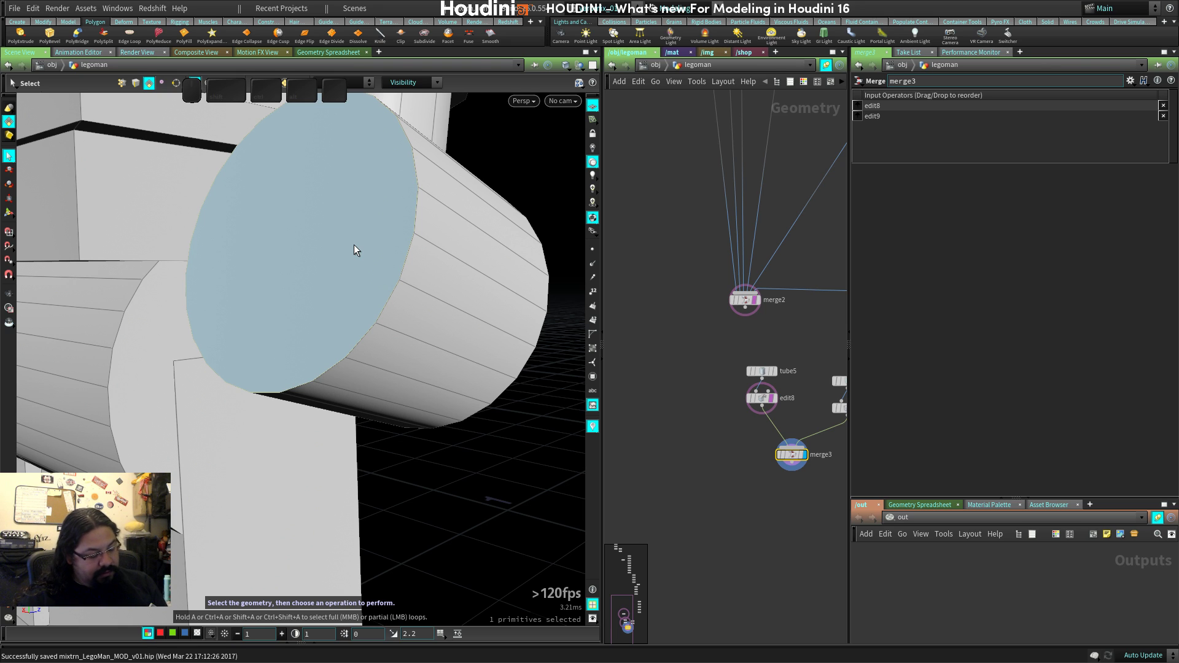
key("shift+space")
left_click(354, 245)
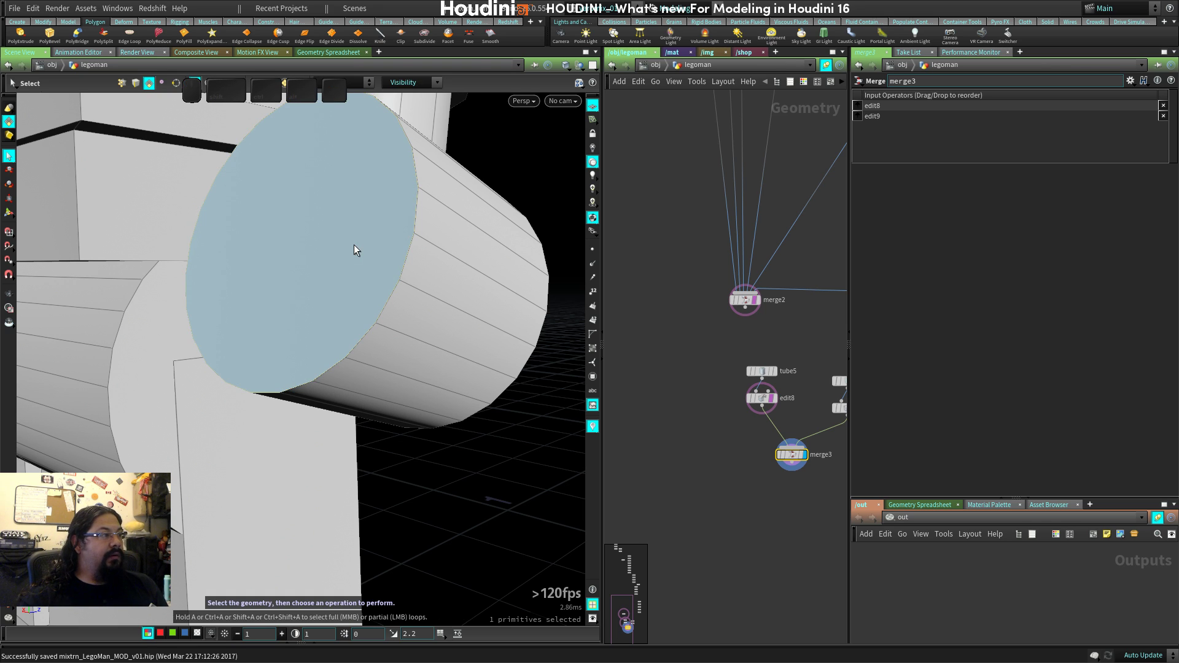
key("ctrl+alt+space")
key("ctrl+alt+b")
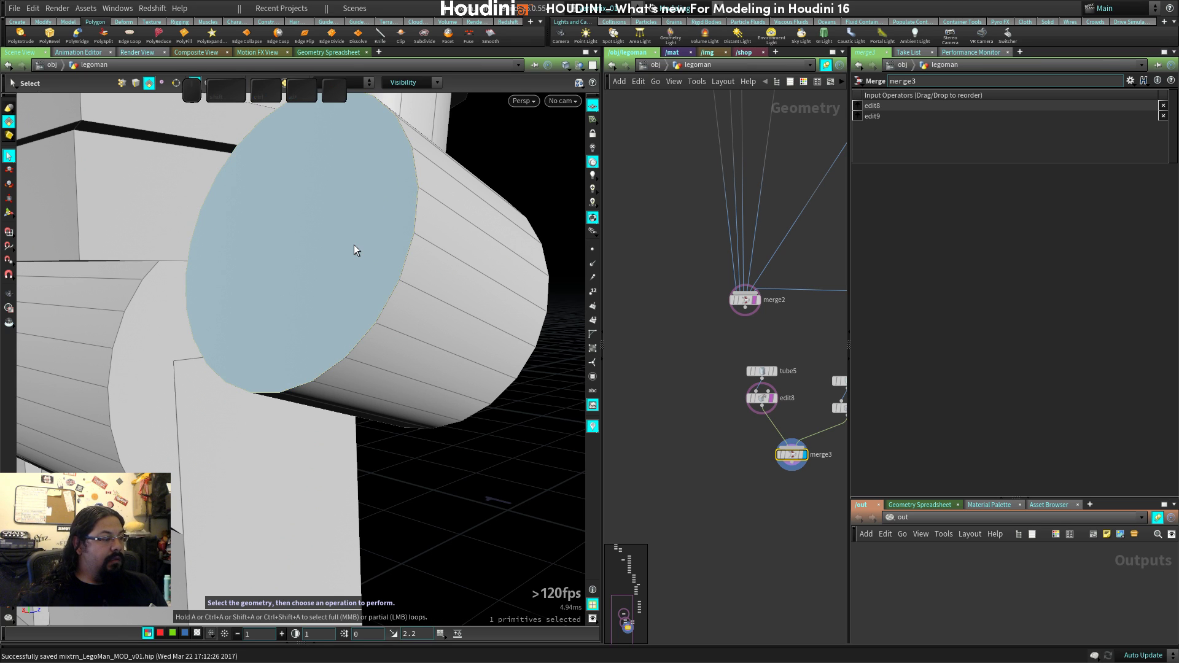
key("ctrl+alt+b")
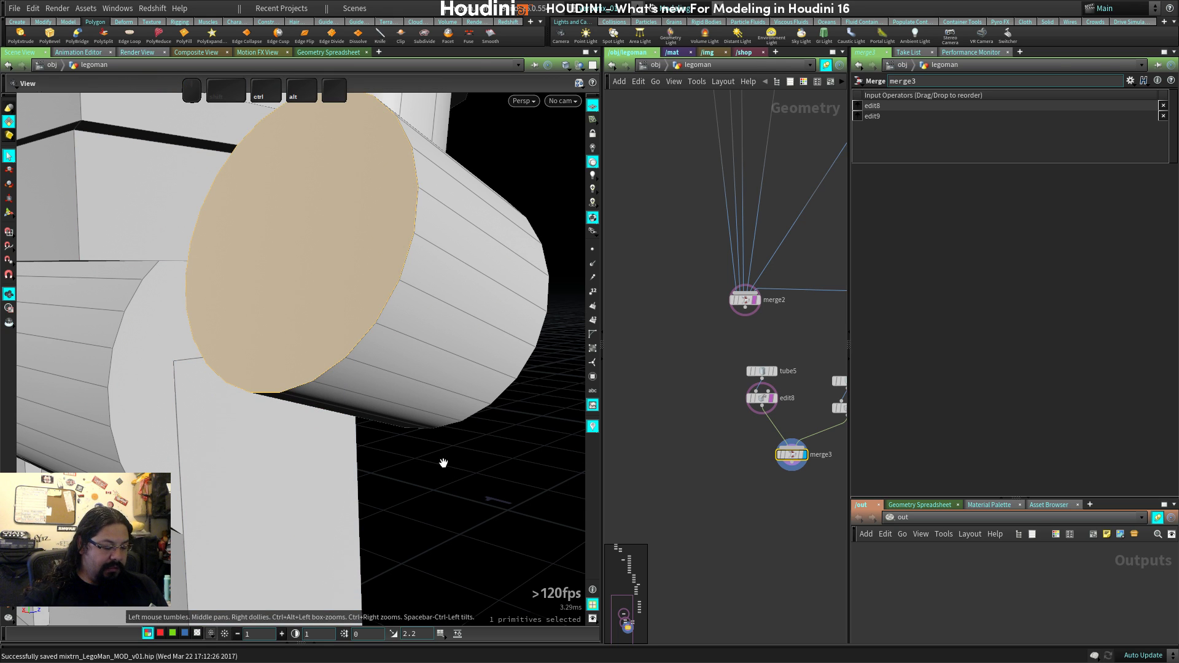
key("ctrl+alt+b")
key("ctrl+alt+b")
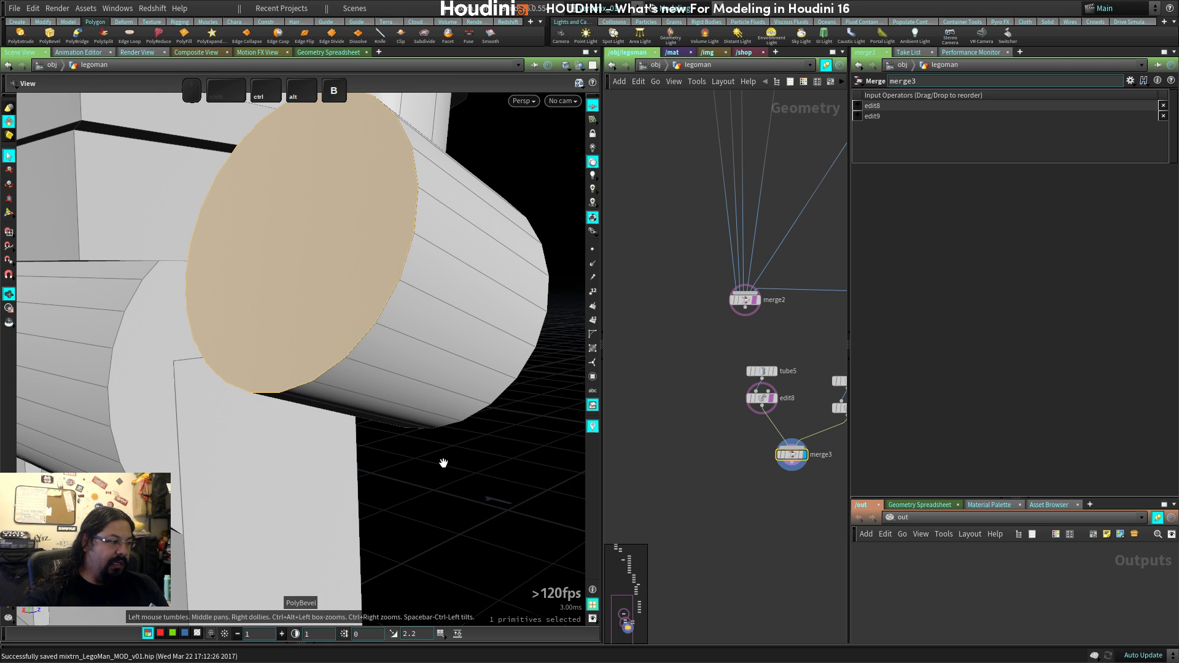
left_click(341, 238)
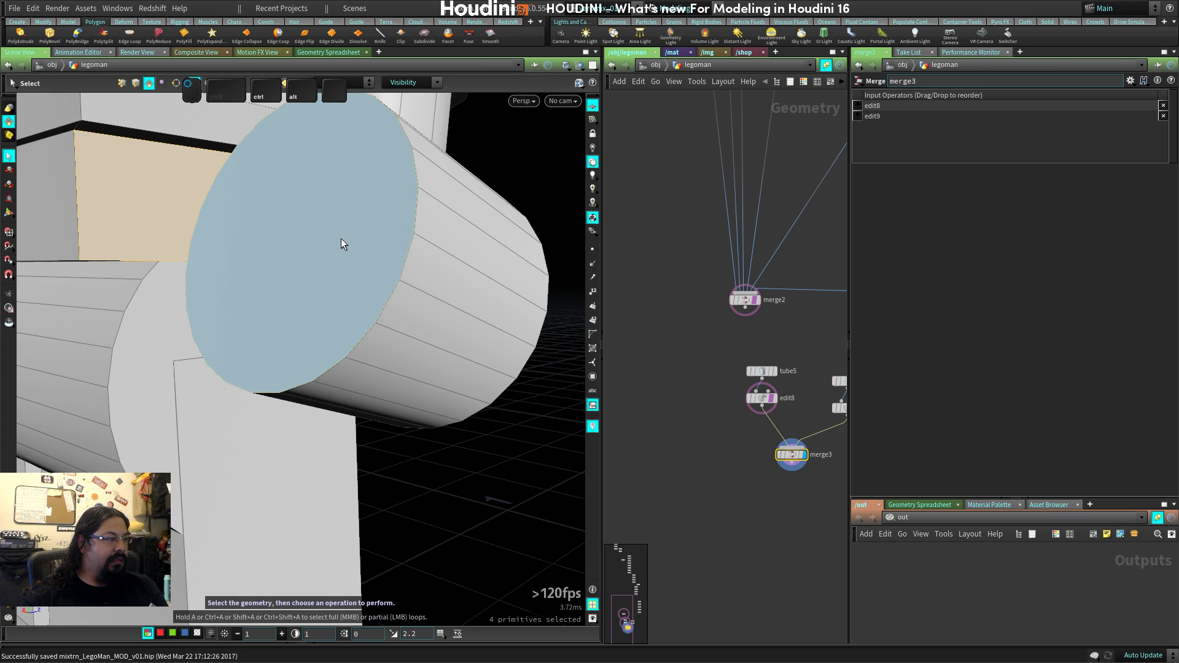
Delete the merge3 node and make edit9 the displayed node.
right_click_drag(341, 239, 282, 310)
left_click_drag(282, 311, 356, 328)
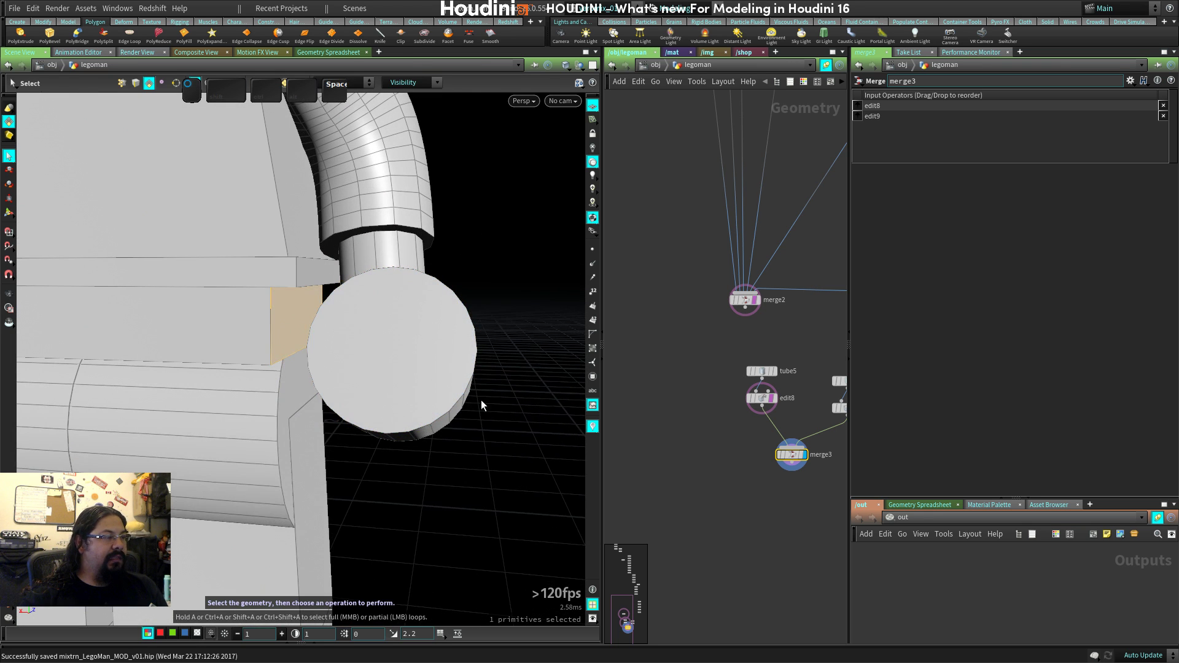
left_click_drag(558, 413, 433, 349)
right_click_drag(434, 349, 428, 382)
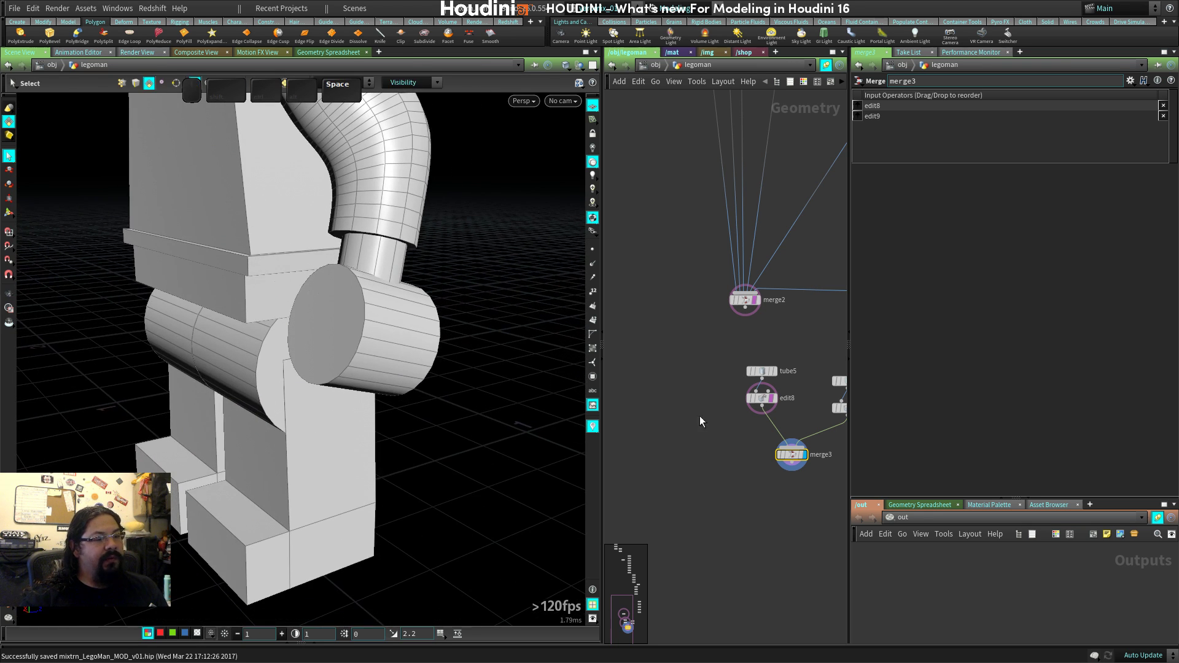
middle_click_drag(793, 485, 688, 474)
key("Delete")
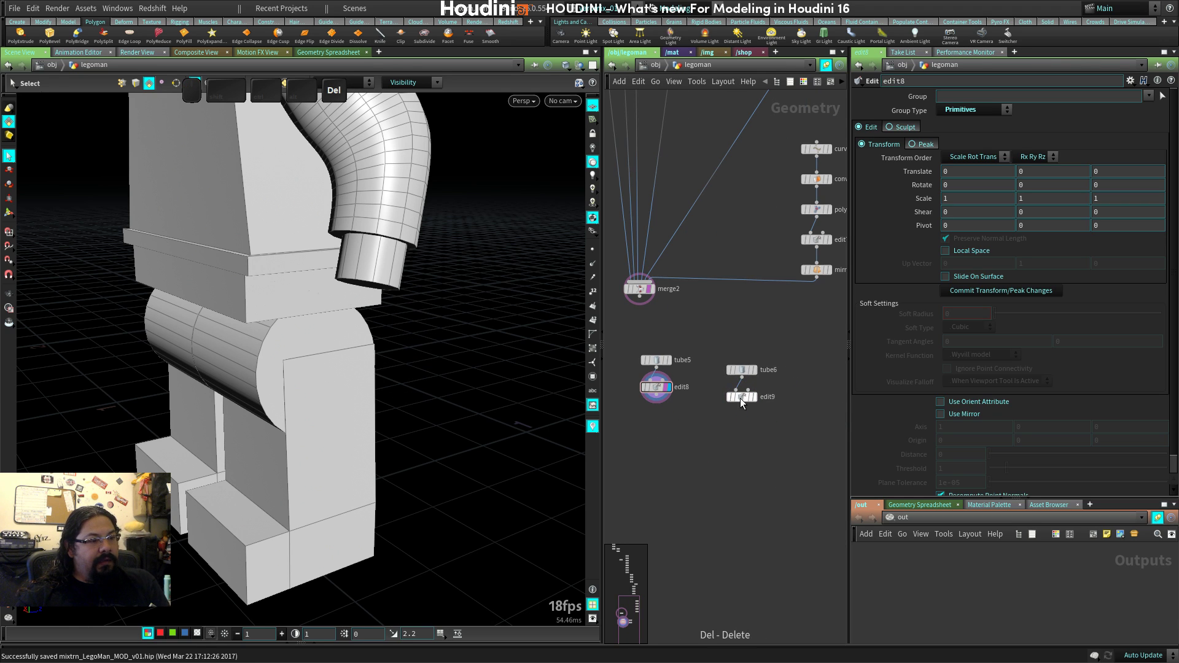
left_click(741, 398)
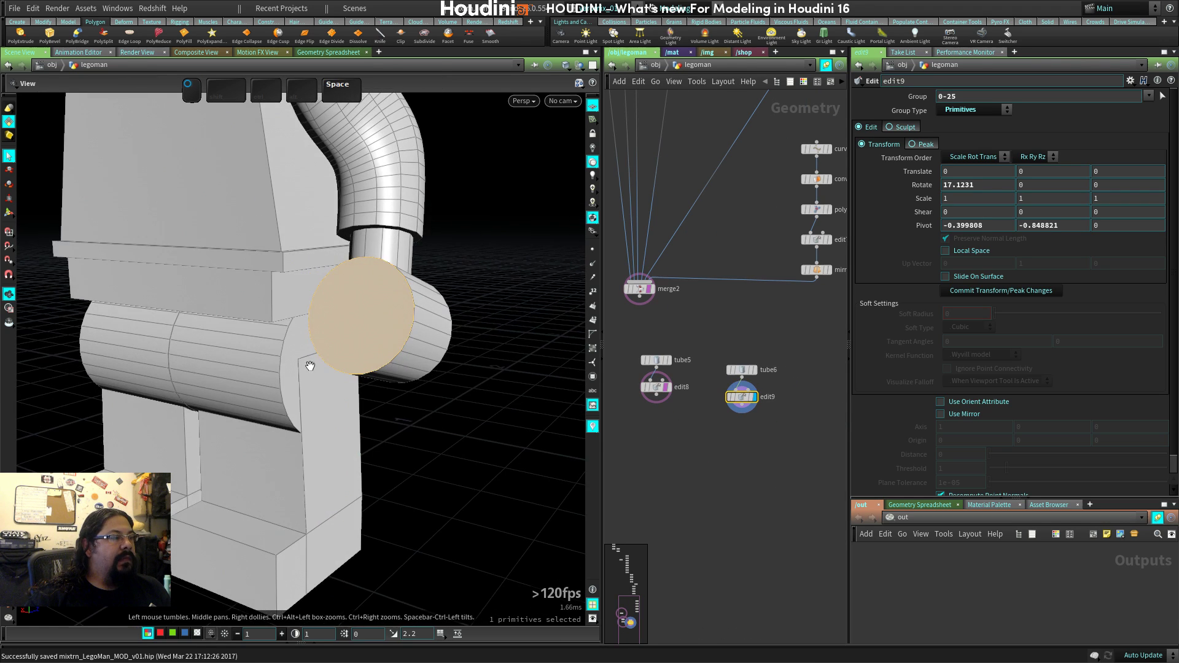
Select both round end caps of the front tube and PolyExtrude them with an inset of 0.028.
left_click(387, 340, "shift")
left_click_drag(387, 340, 420, 401)
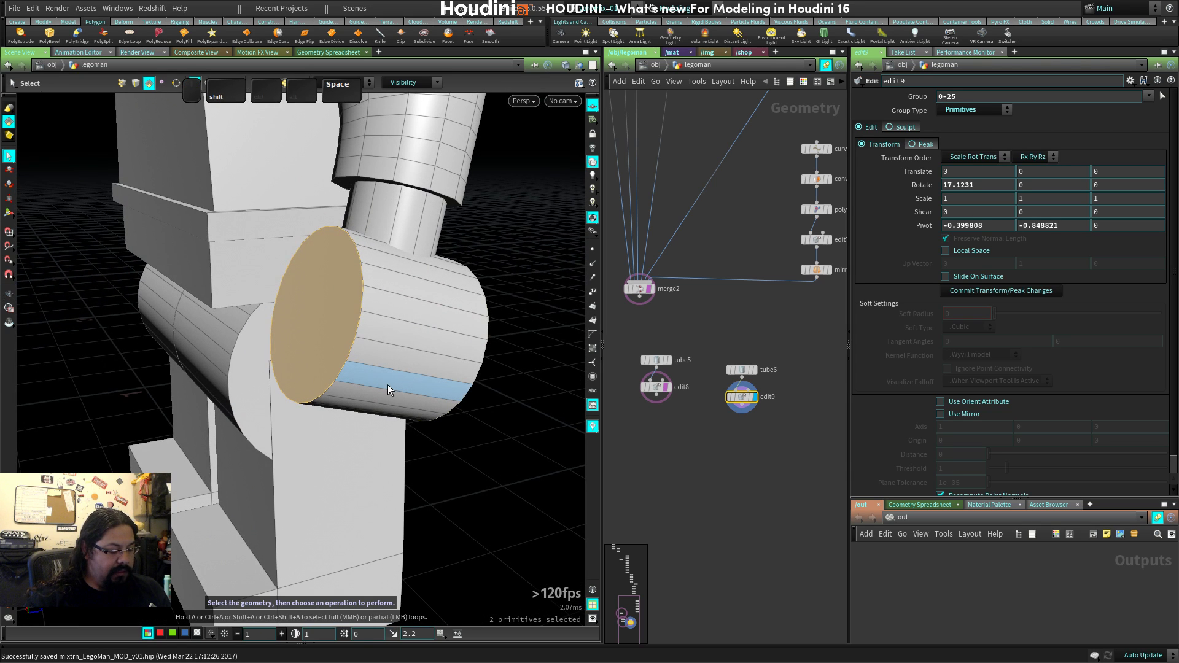
key("c")
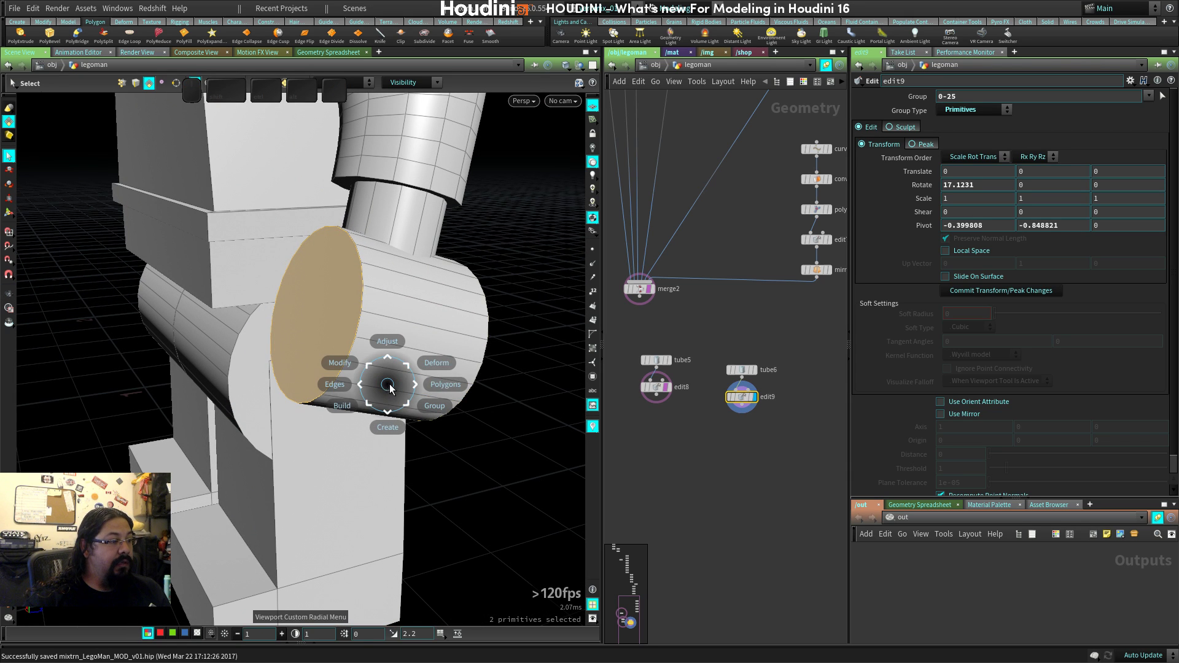
left_click(503, 378)
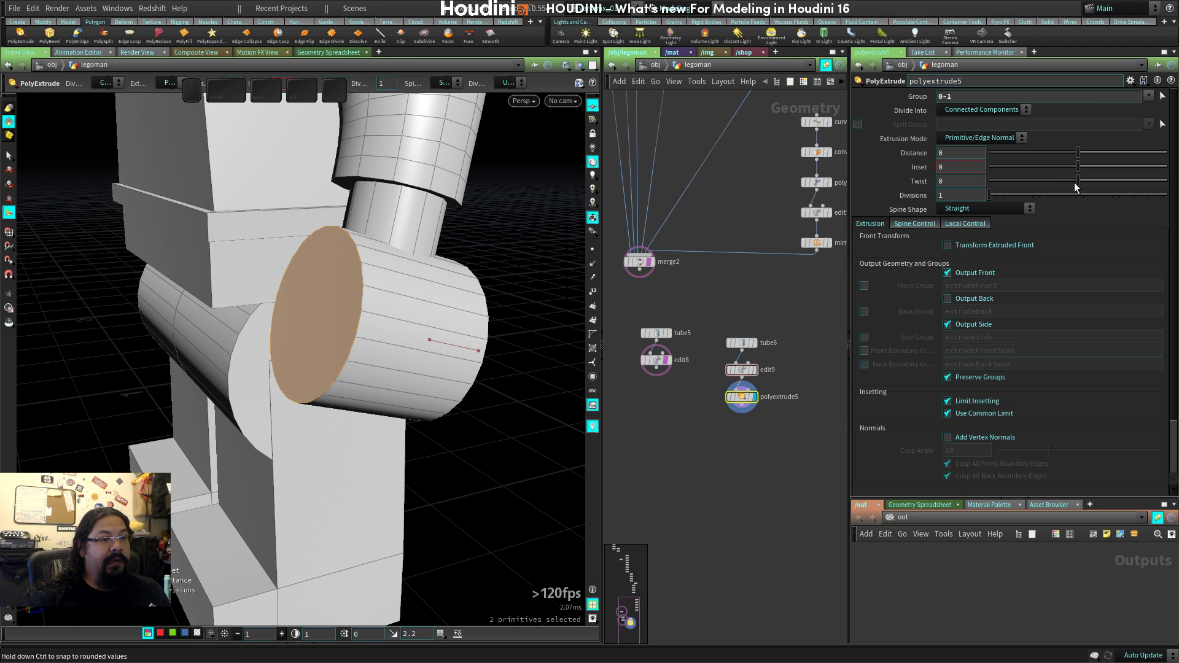
left_click_drag(1079, 172, 1081, 172)
Set the extrusion's inset to 0.025, checking it in wireframe against the front view's reference drawing.
key("space+2")
key("space+3")
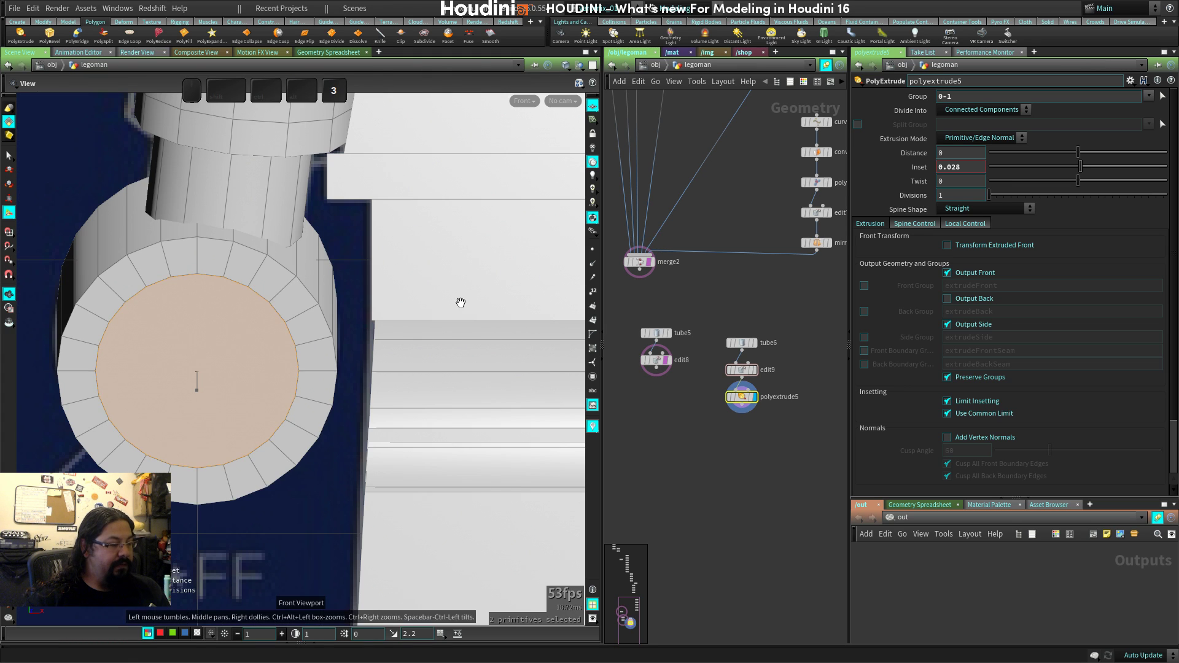
key("w")
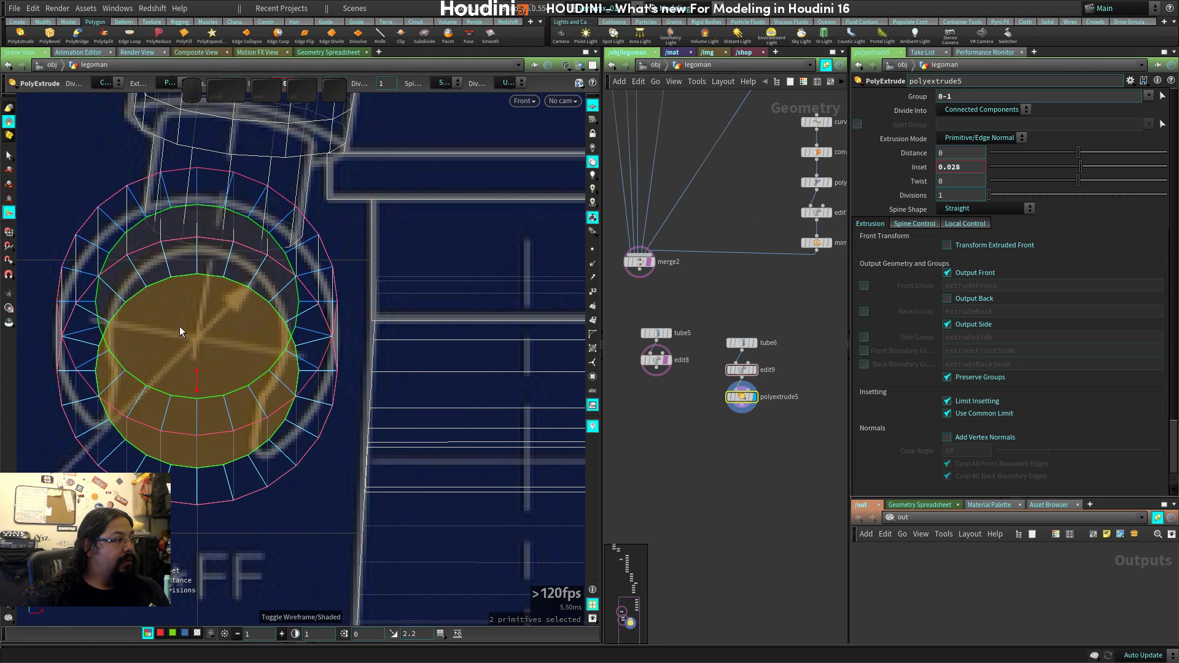
middle_click_drag(965, 167, 981, 194)
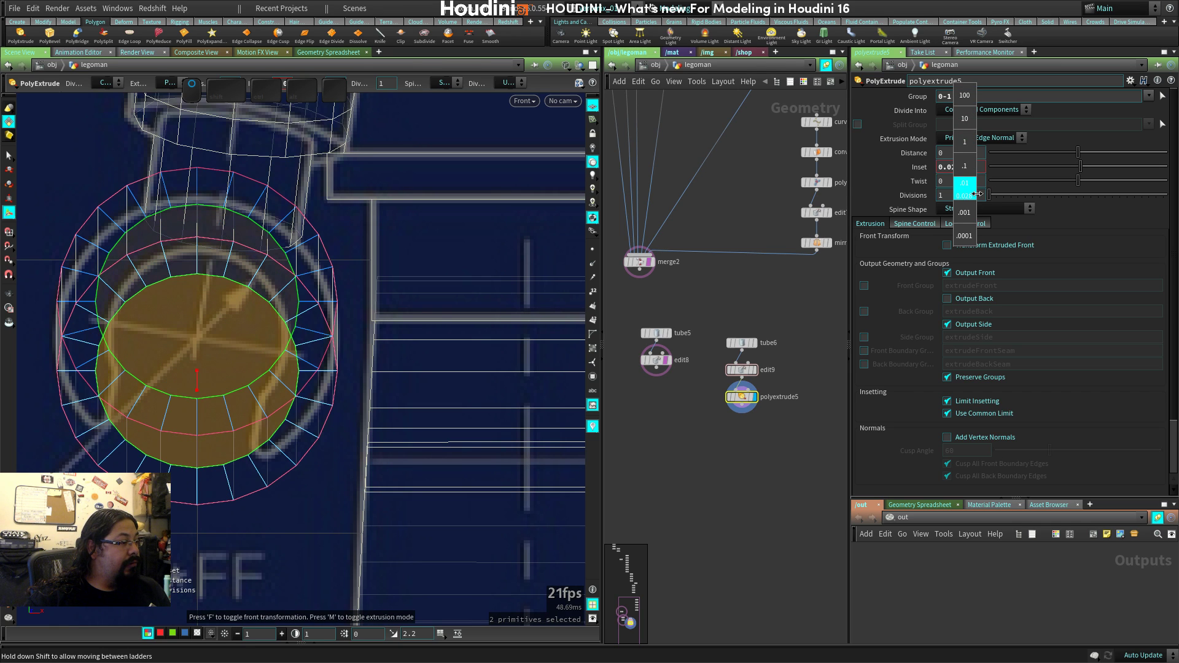
middle_click_drag(978, 194, 939, 217)
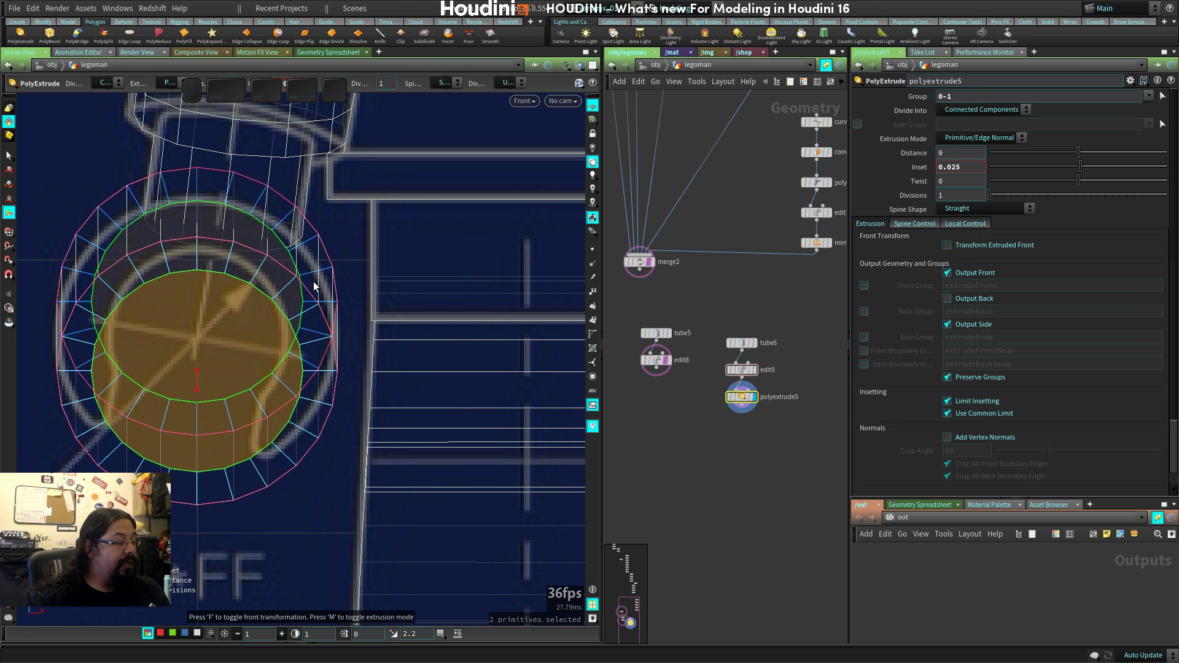
Select the front inset cap face in the perspective view and restore shaded display.
key("space")
key("1")
left_click_drag(310, 271, 395, 350)
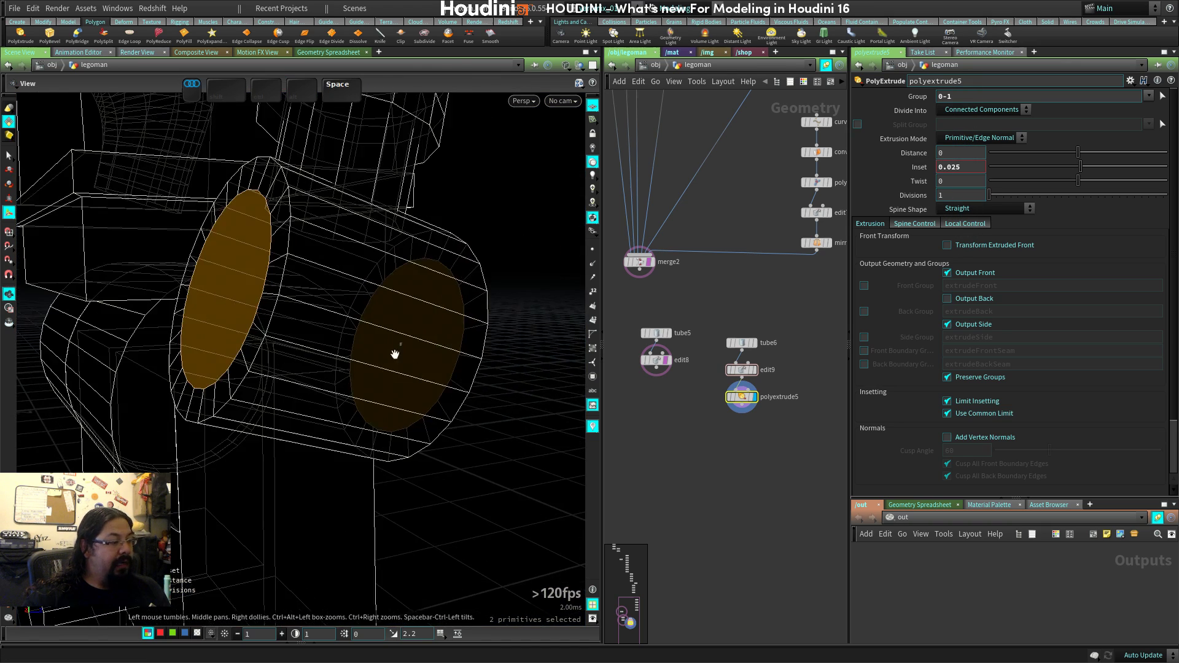
left_click(235, 310)
key("space")
mouse_move(232, 307)
left_mouse_down()
mouse_move(297, 342)
mouse_move(403, 363)
mouse_move(477, 412)
left_mouse_up()
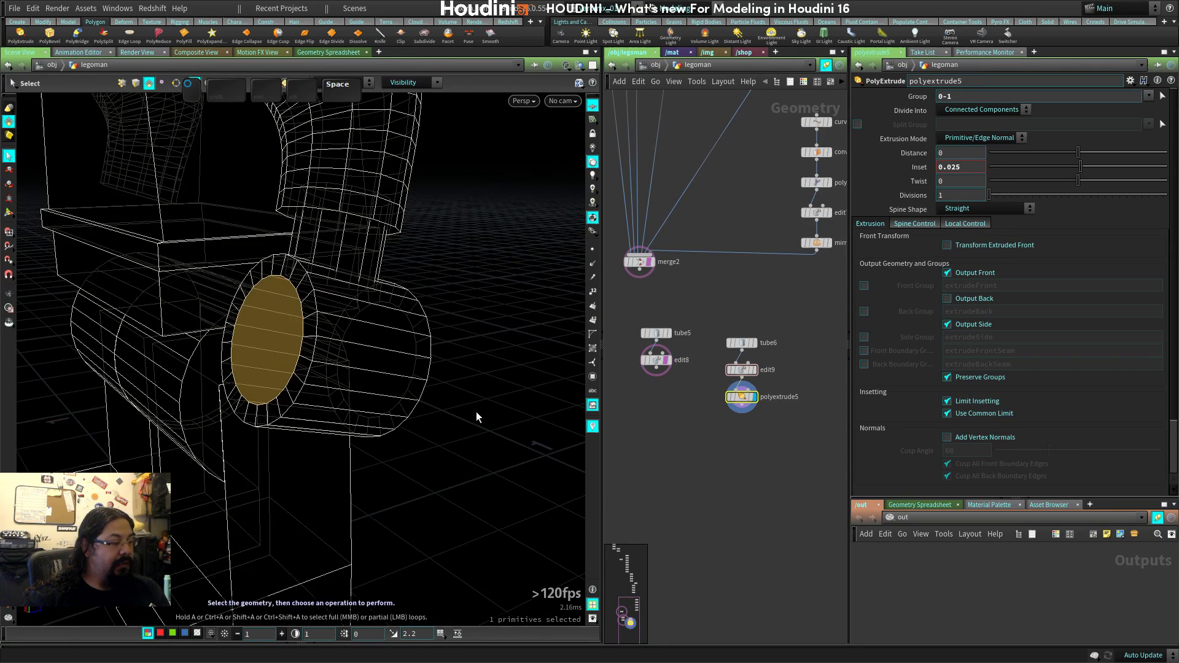
key("w")
left_click_drag(276, 362, 363, 344)
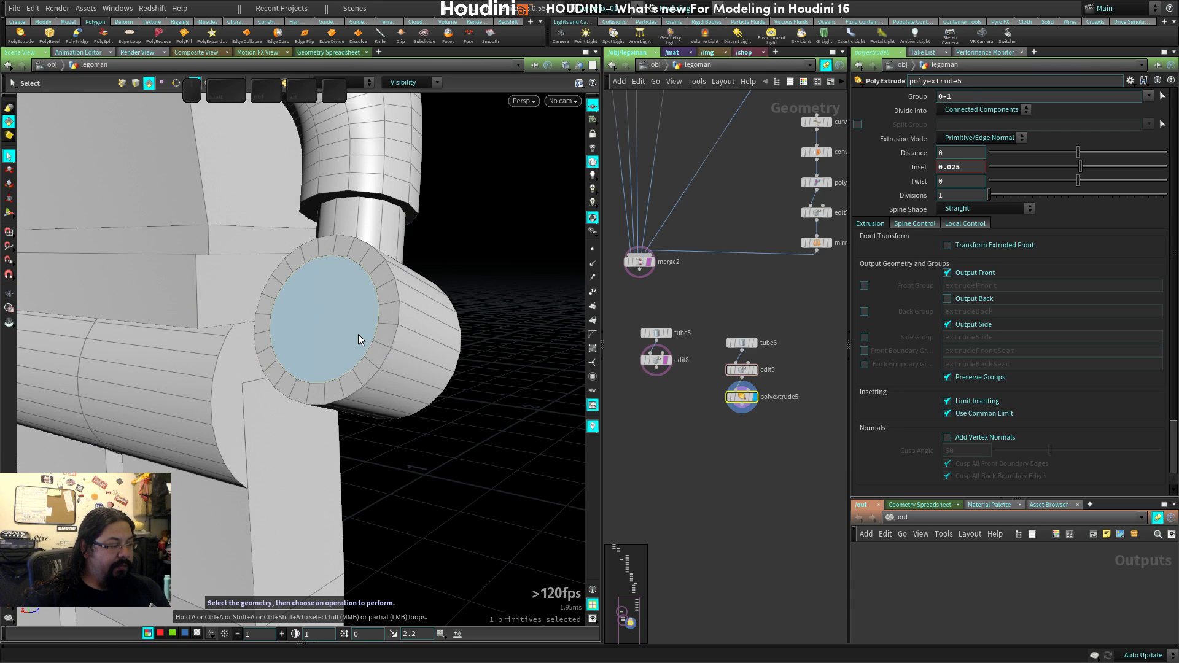
PolyBridge the selected inset face to the inset face on the tube's opposite end, with 1 division.
key("c")
mouse_move(422, 337)
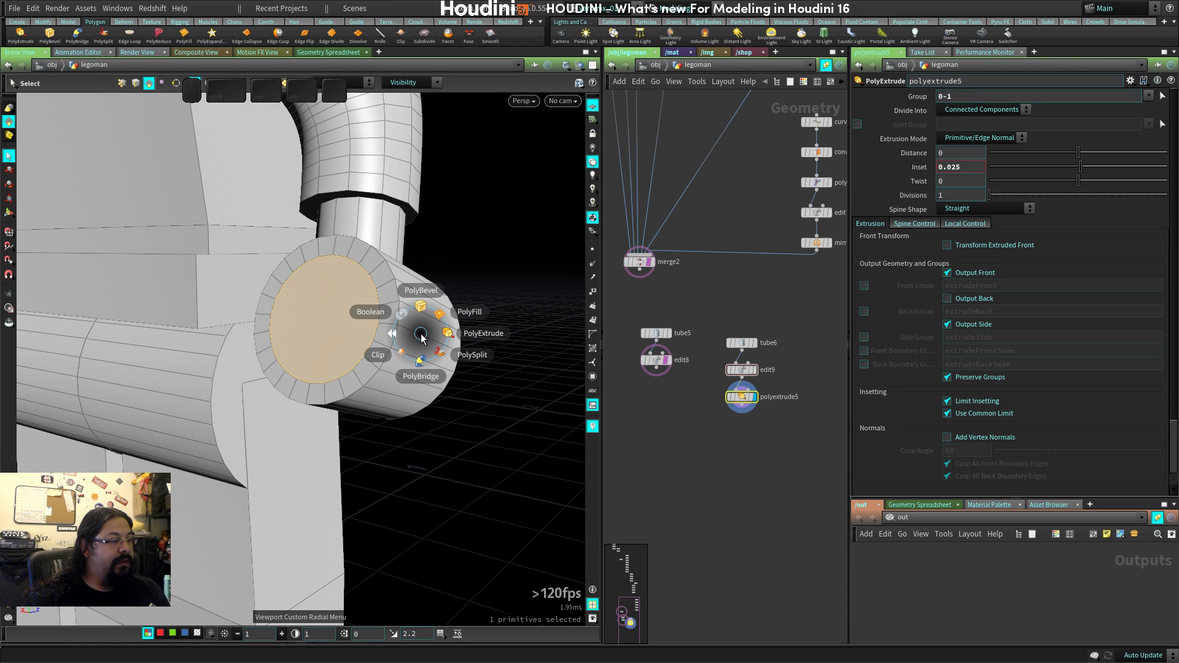
left_click(420, 365)
left_click_drag(474, 430, 280, 361)
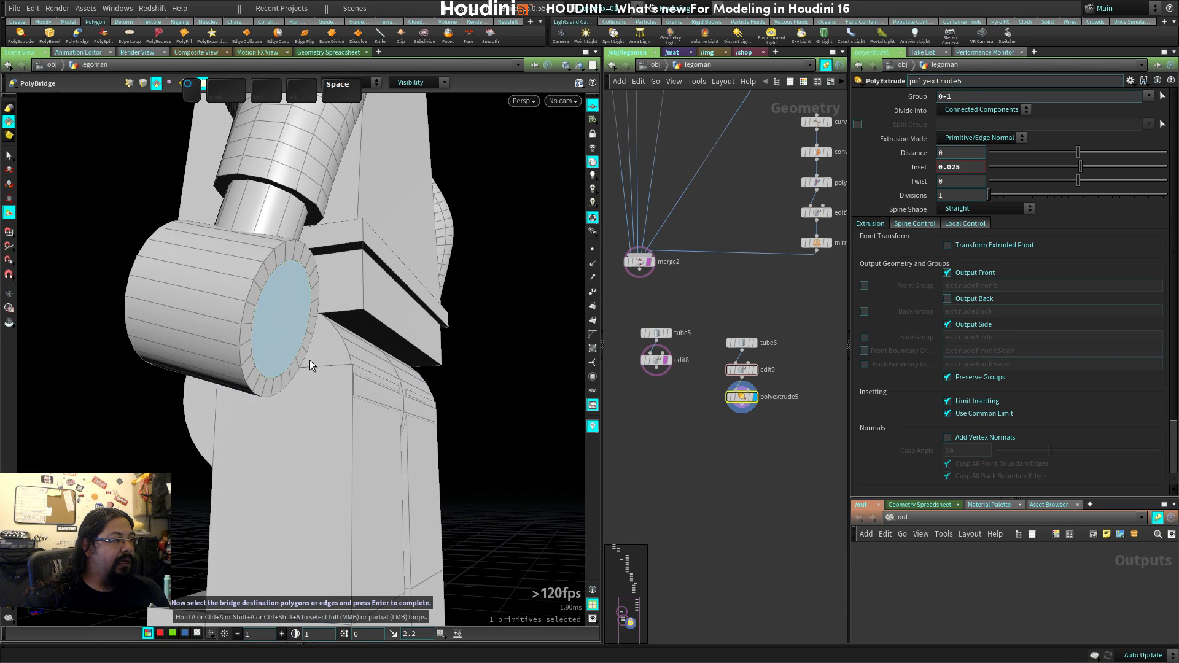
left_click(345, 404)
key("Return")
left_click_drag(346, 404, 393, 374)
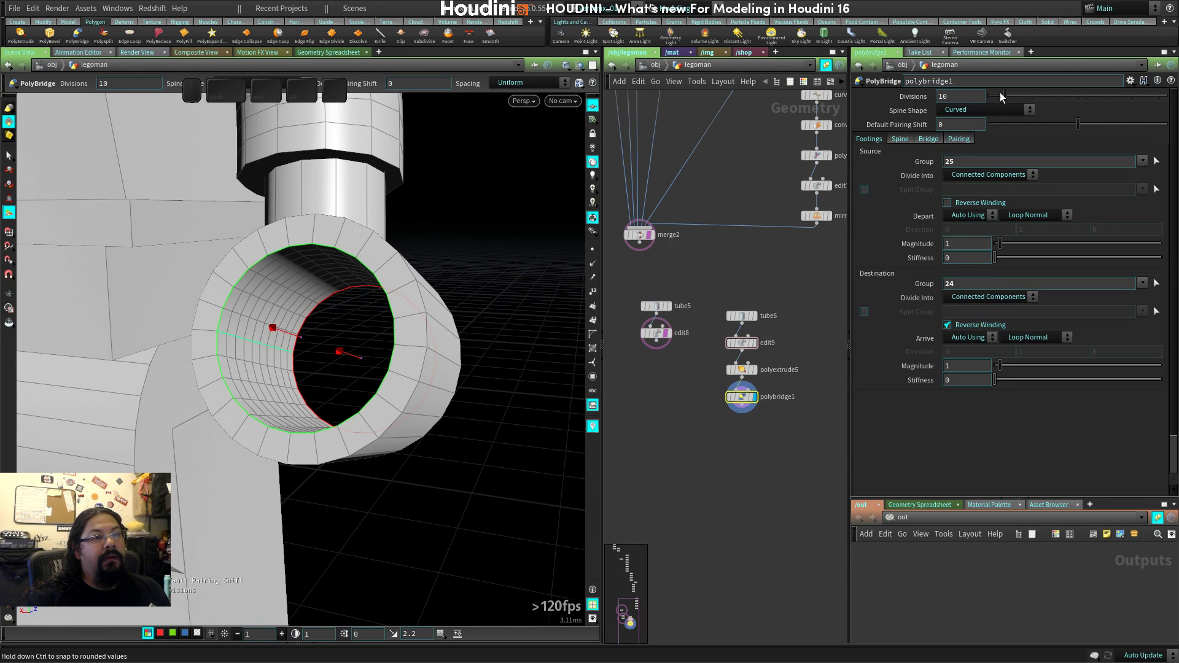
left_click_drag(1001, 97, 964, 102)
mouse_move(346, 348)
left_mouse_down()
mouse_move(337, 360)
mouse_move(334, 337)
mouse_move(360, 334)
left_mouse_up()
Switch to primitive selection in the front view of the hollowed tube.
key("space+3")
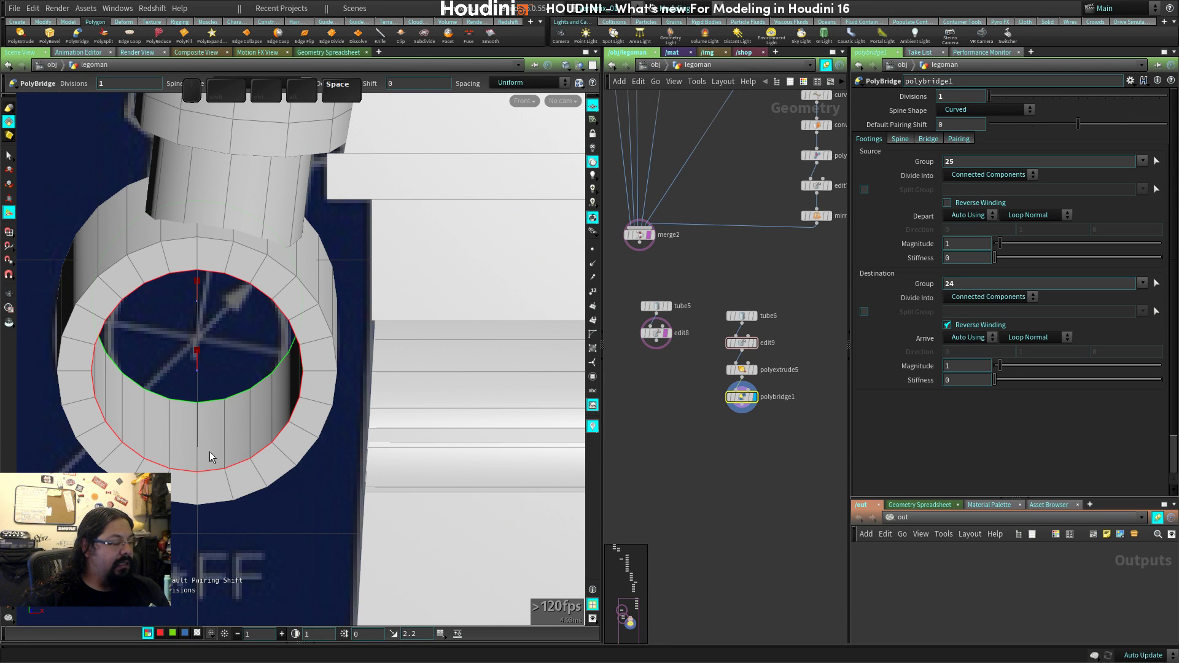
key("s")
key("2")
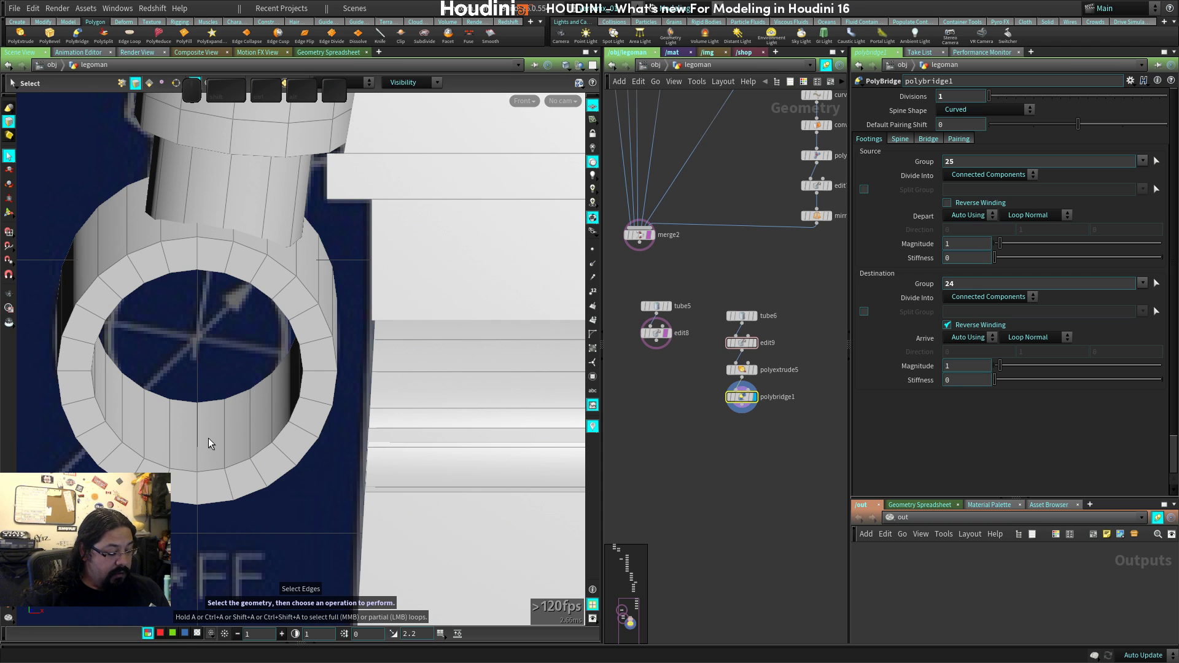
key("4")
Grow a selection of the hollow tube's bottom faces three times and shrink it back to nothing.
left_click_drag(159, 360, 200, 396)
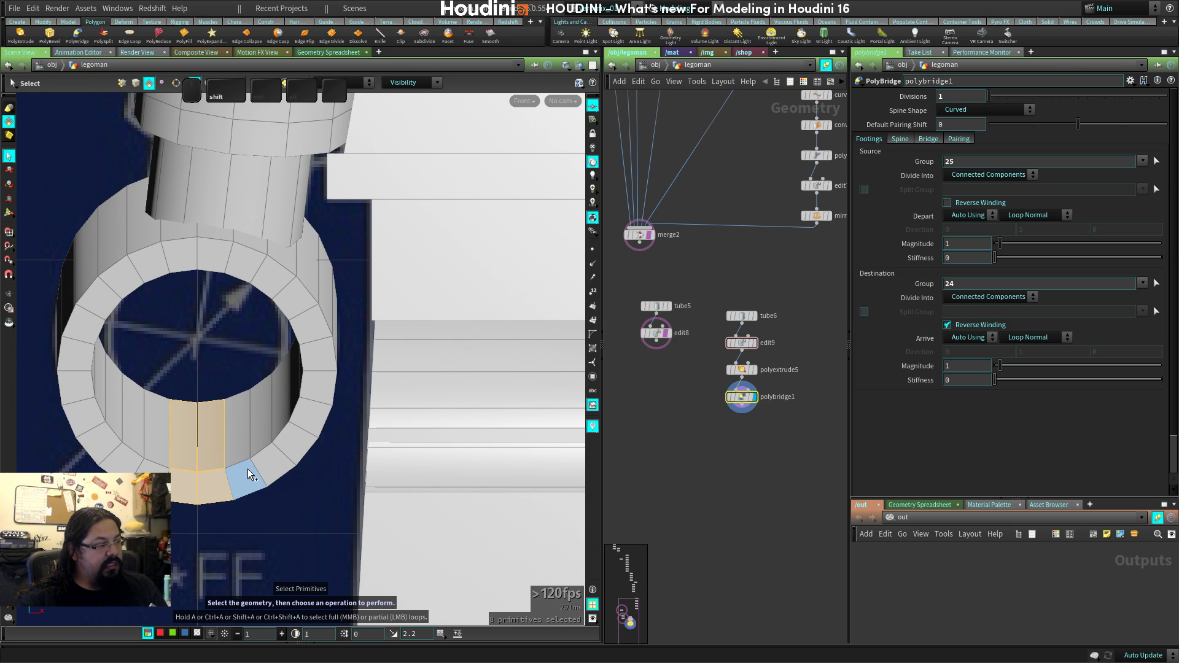
key("shift+g")
key("shift+g")
key("shift+g")
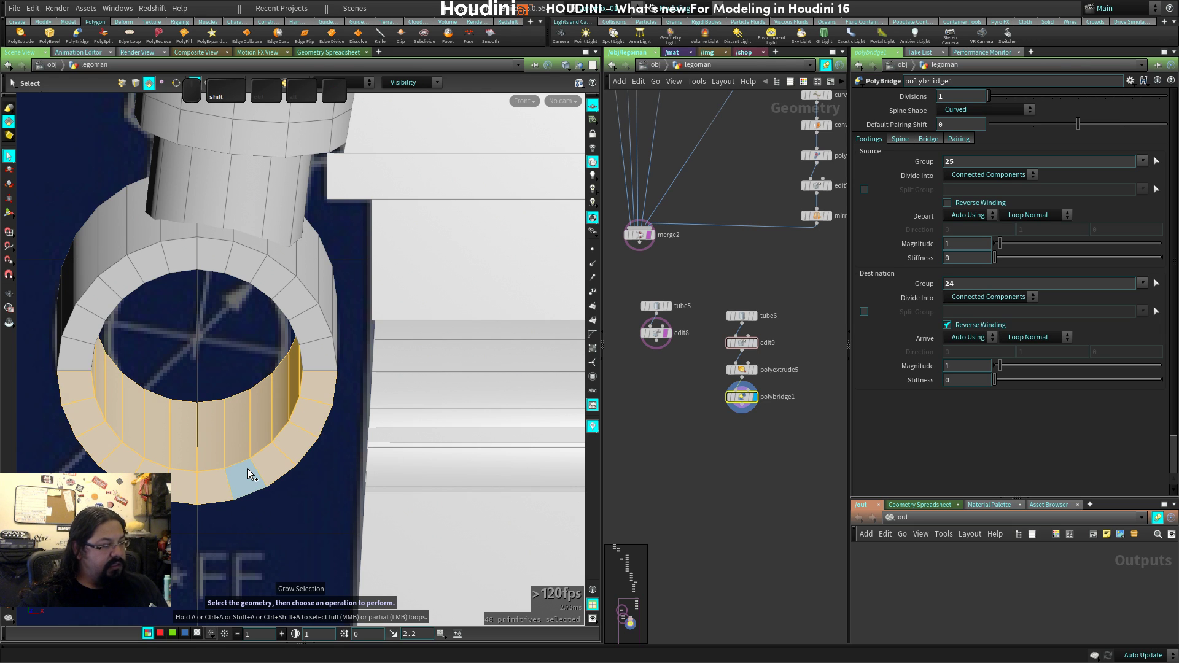
key("shift+s")
key("shift+s")
key("shift+s")
key("shift+s")
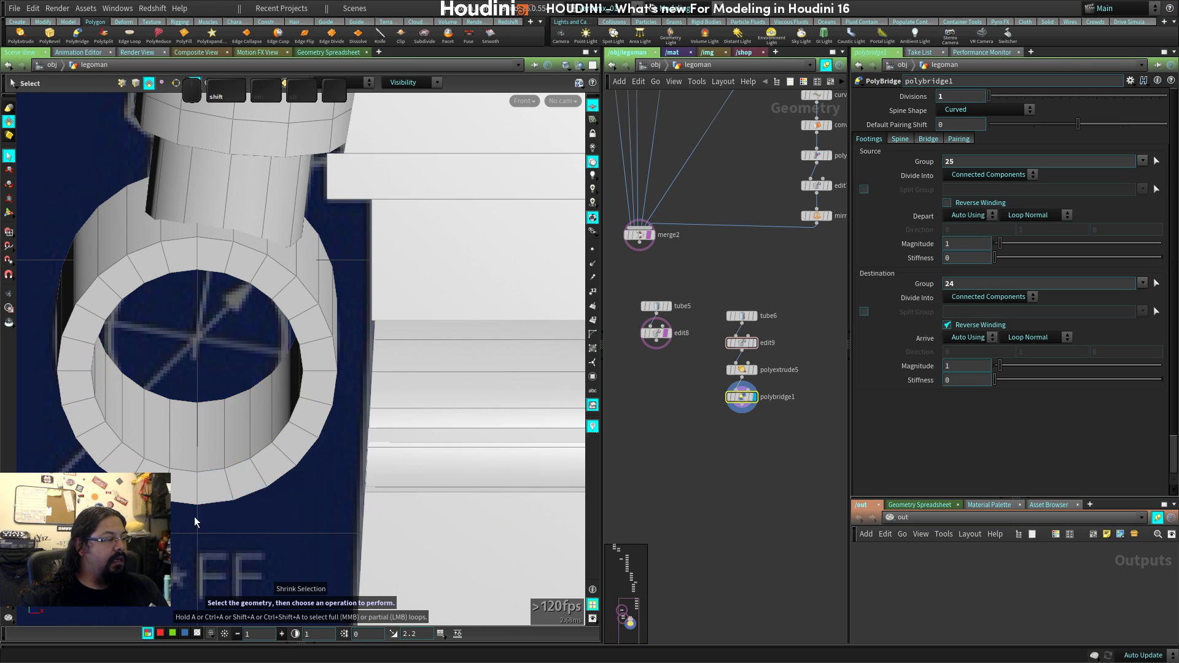
Select the hollow tube's bottom faces, grow the selection twice, and display the model in wireframe.
left_click_drag(184, 511, 212, 380)
key("shift+g")
key("shift+g")
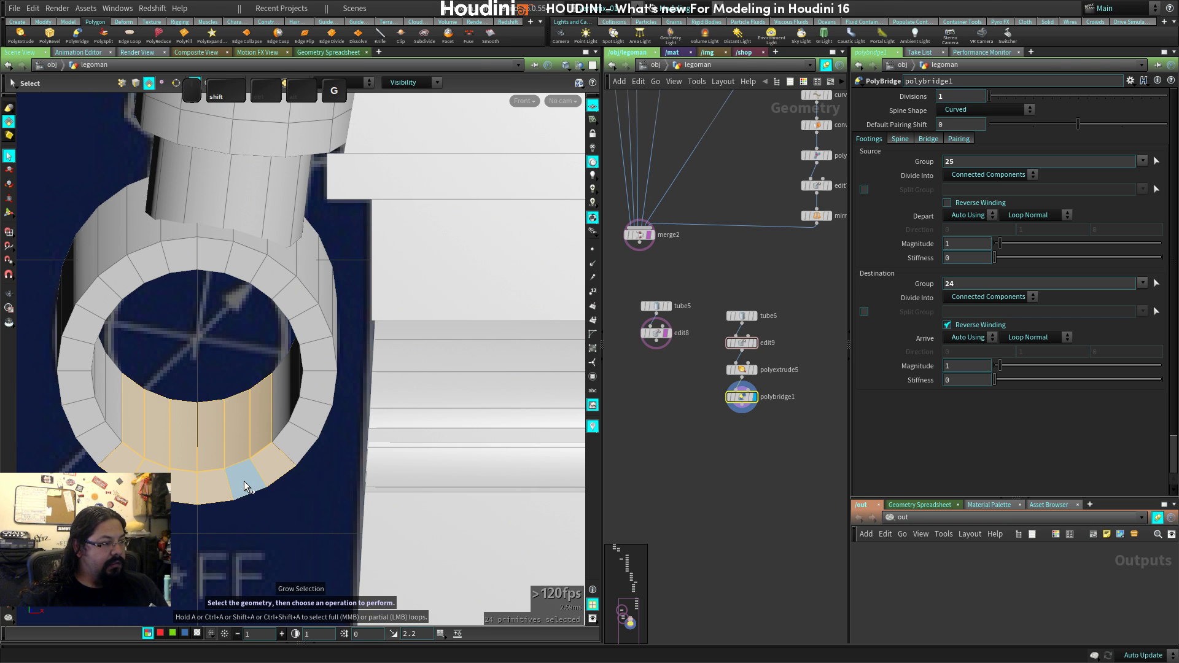
key("w")
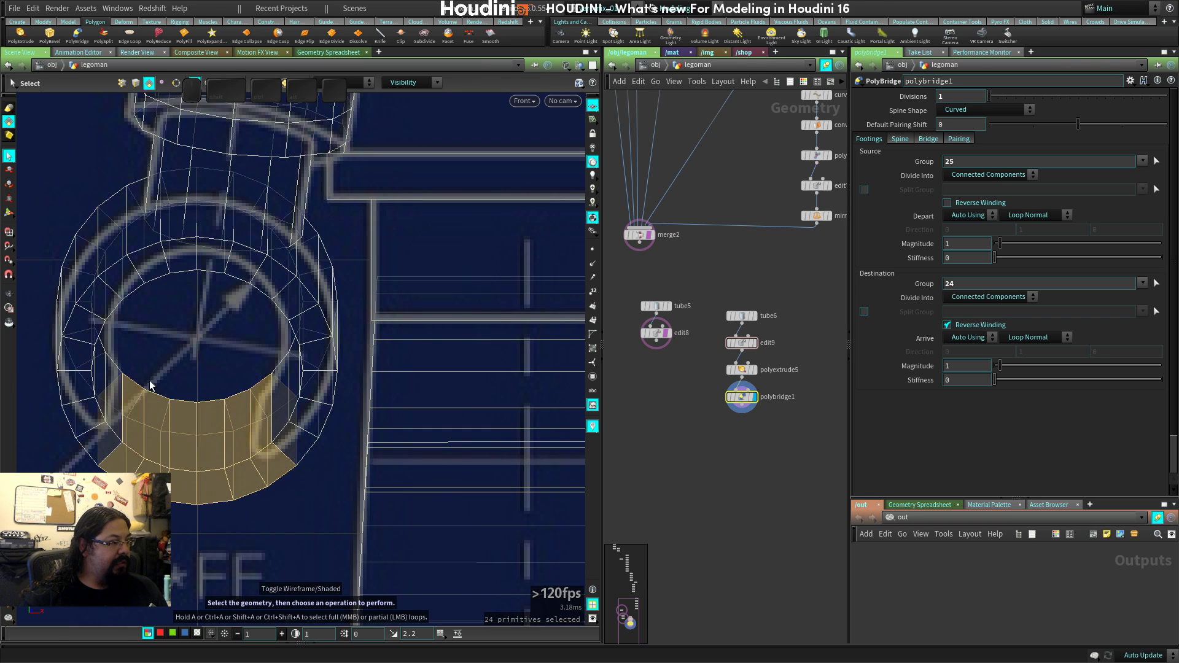
Delete the selected bottom faces of the hollow tube and show the model shaded in the perspective view.
key("Delete")
key("Return")
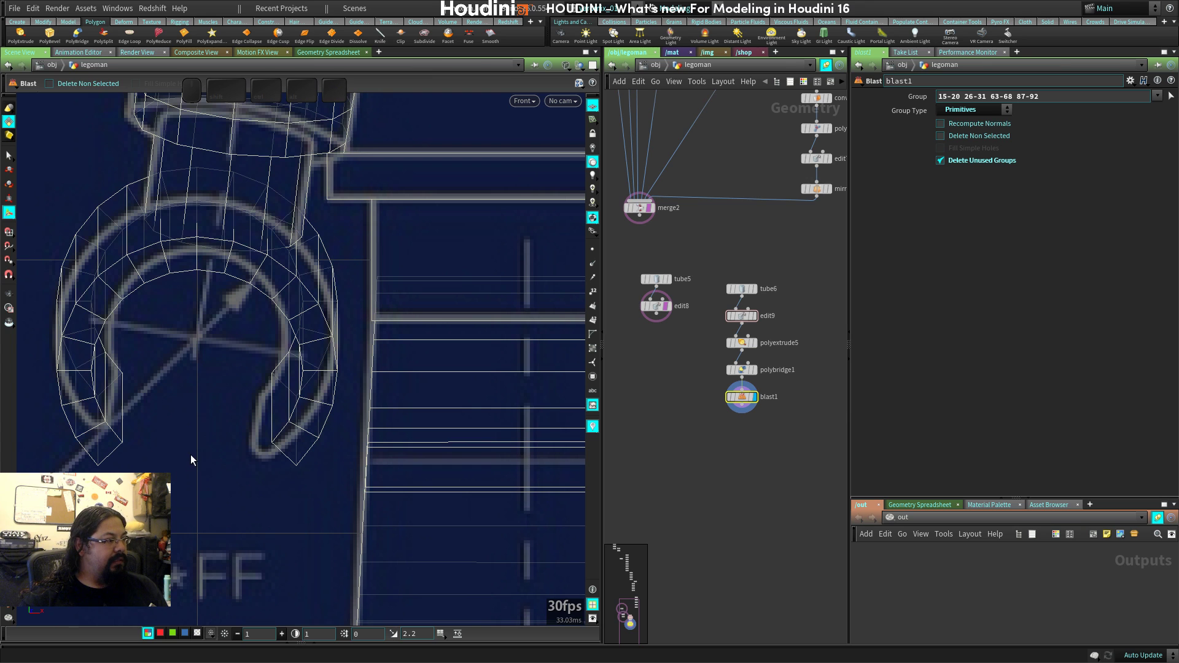
key("space+1")
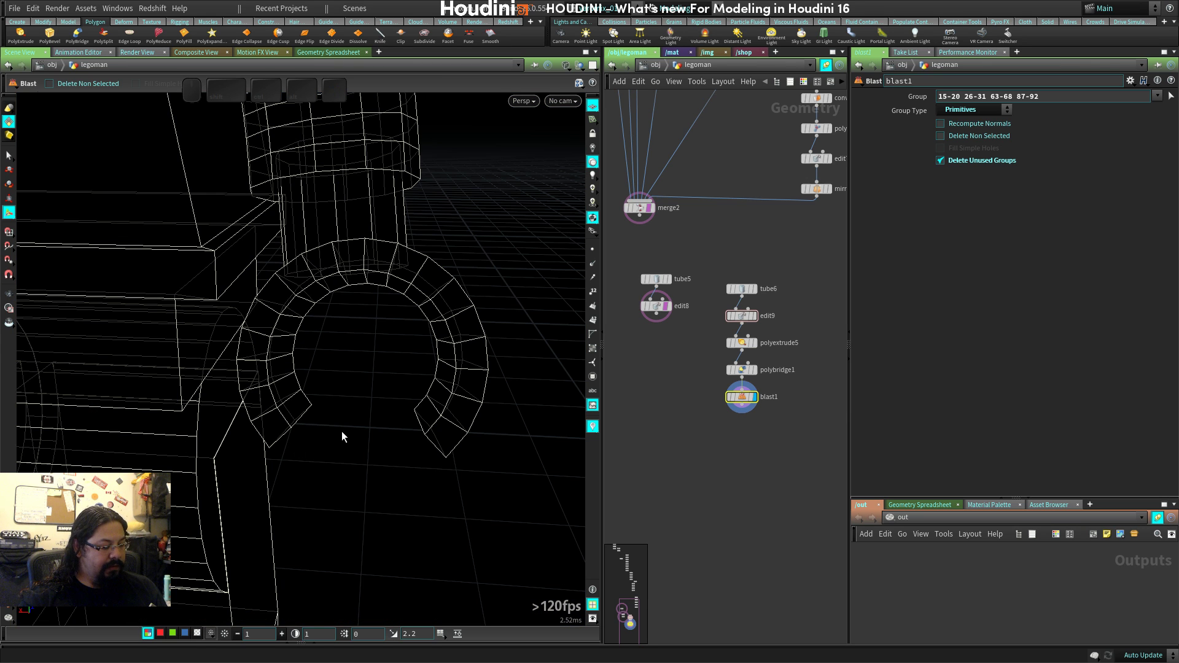
key("w")
PolyFill one open end of the C-shaped hand ring from its boundary edge loop, using quadrilaterals.
mouse_move(342, 432)
left_mouse_down()
mouse_move(325, 389)
mouse_move(363, 400)
mouse_move(418, 363)
left_mouse_up()
key("3")
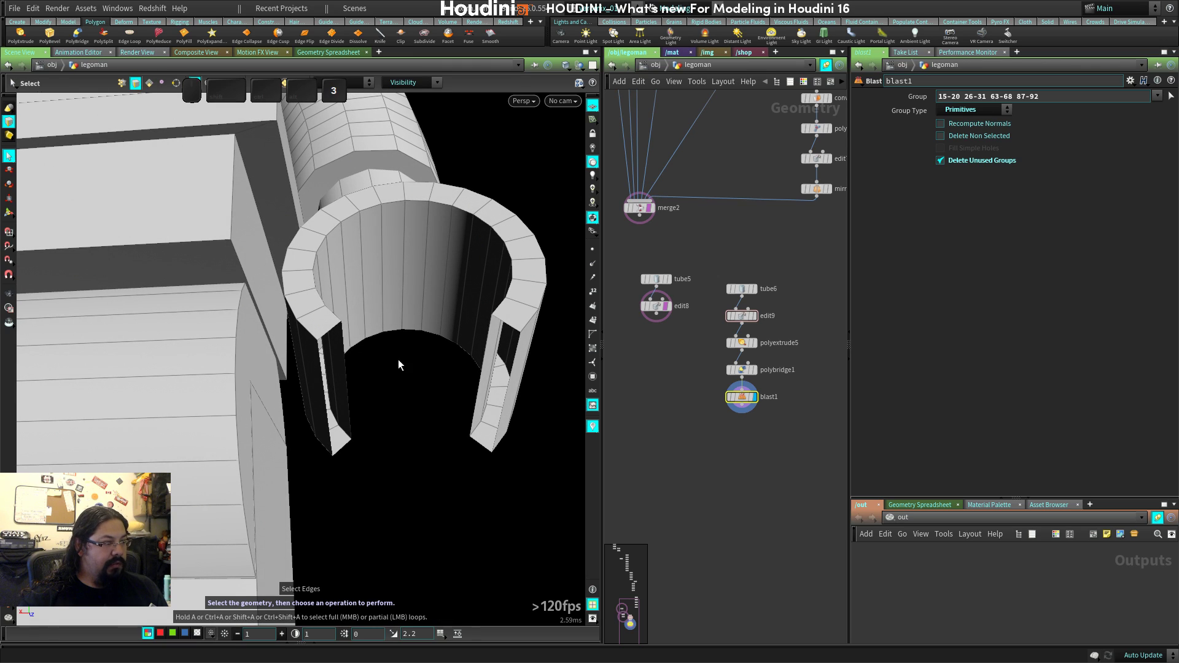
double_click(337, 329)
left_click_drag(380, 411, 426, 438)
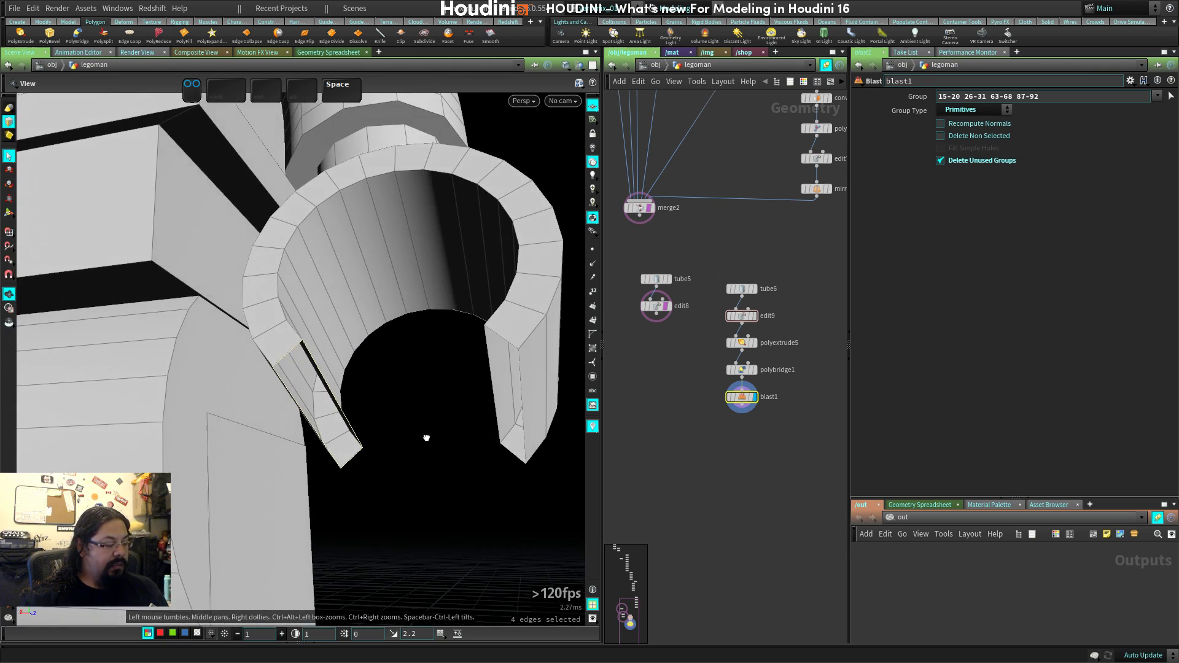
key("c")
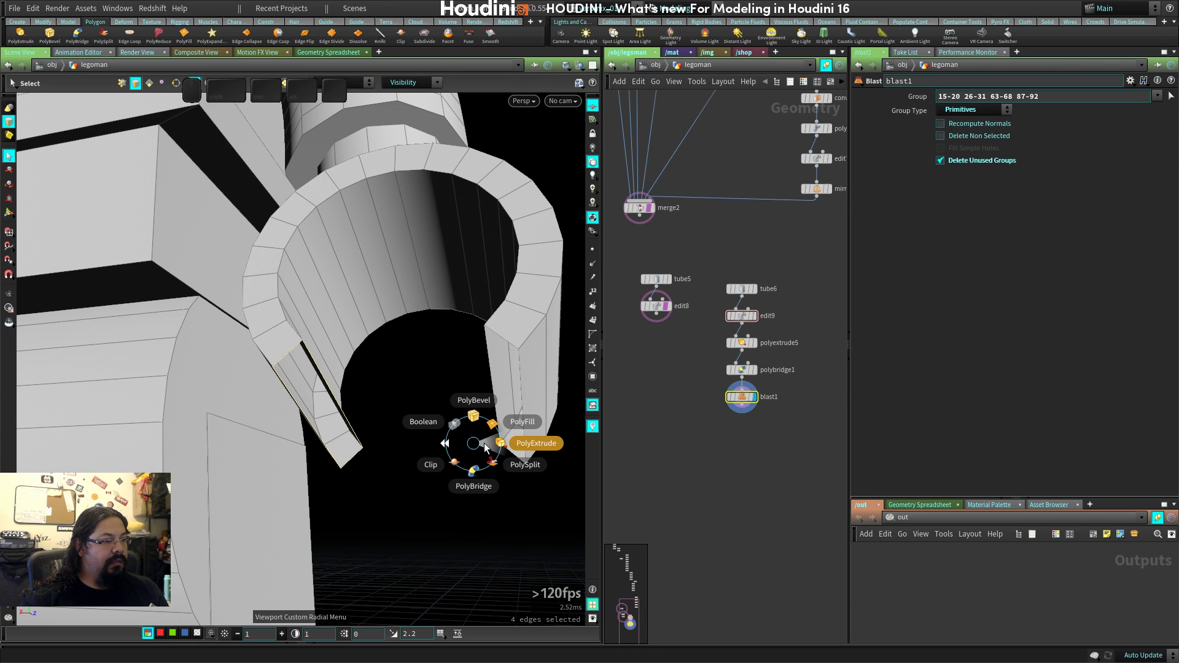
left_click(496, 430)
PolyFill the hand ring's other open end from its boundary edge loop, using quadrilaterals.
mouse_move(484, 404)
left_mouse_down()
mouse_move(353, 377)
mouse_move(470, 388)
left_mouse_up()
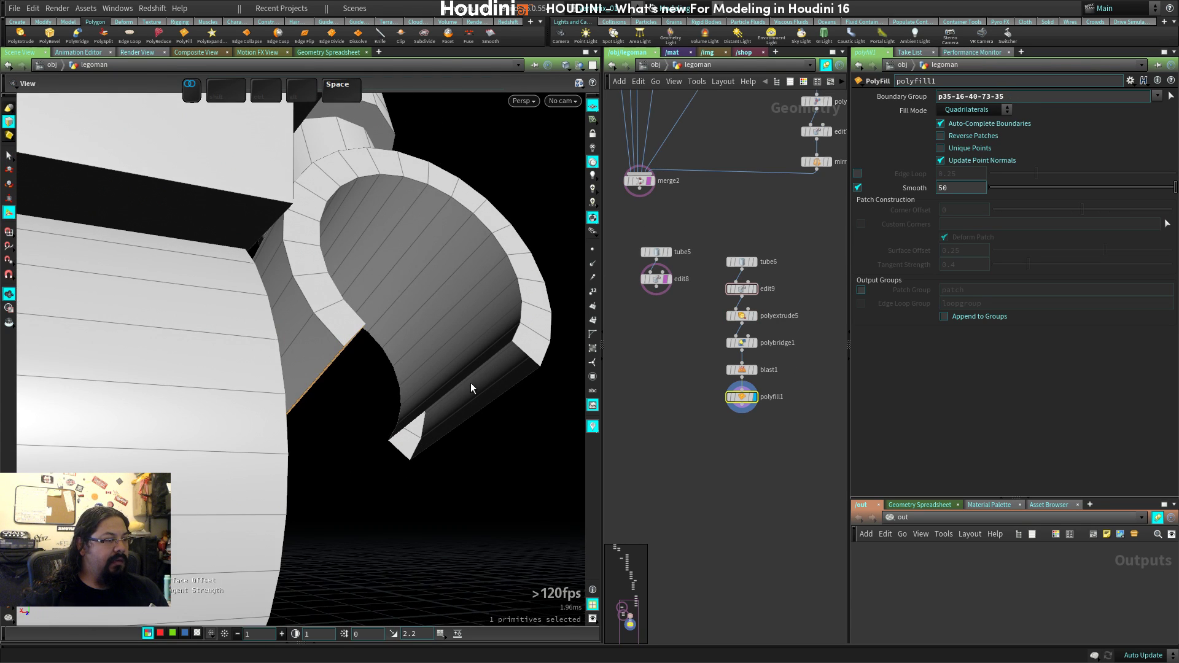
key("3")
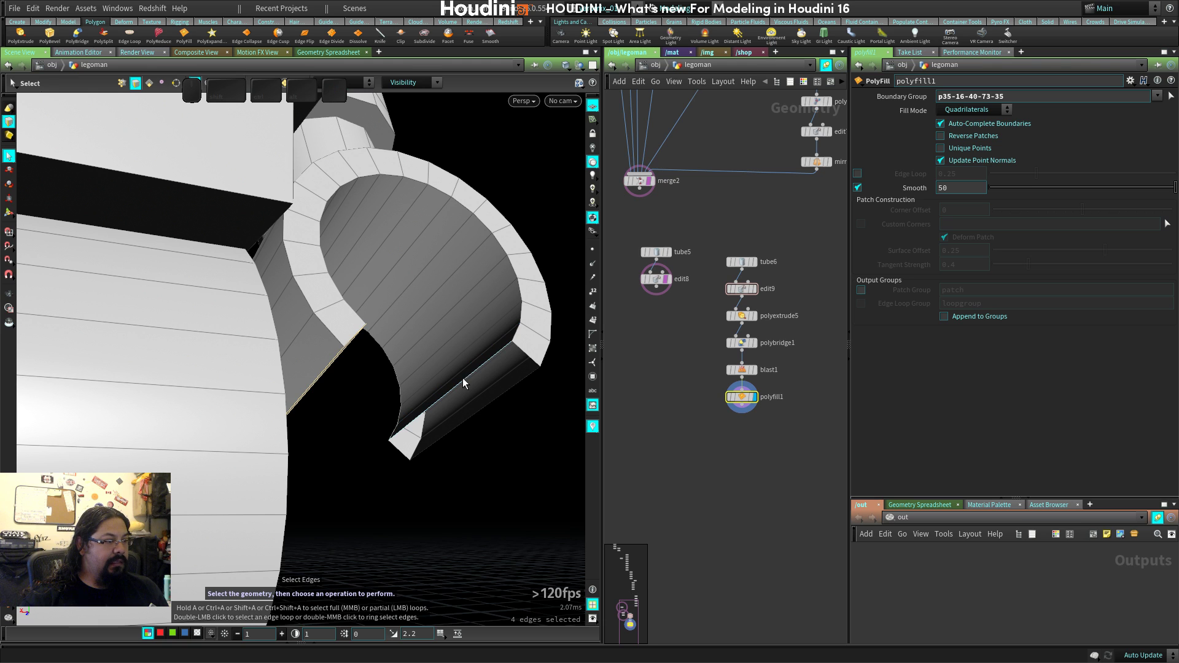
double_click(464, 379)
key("c")
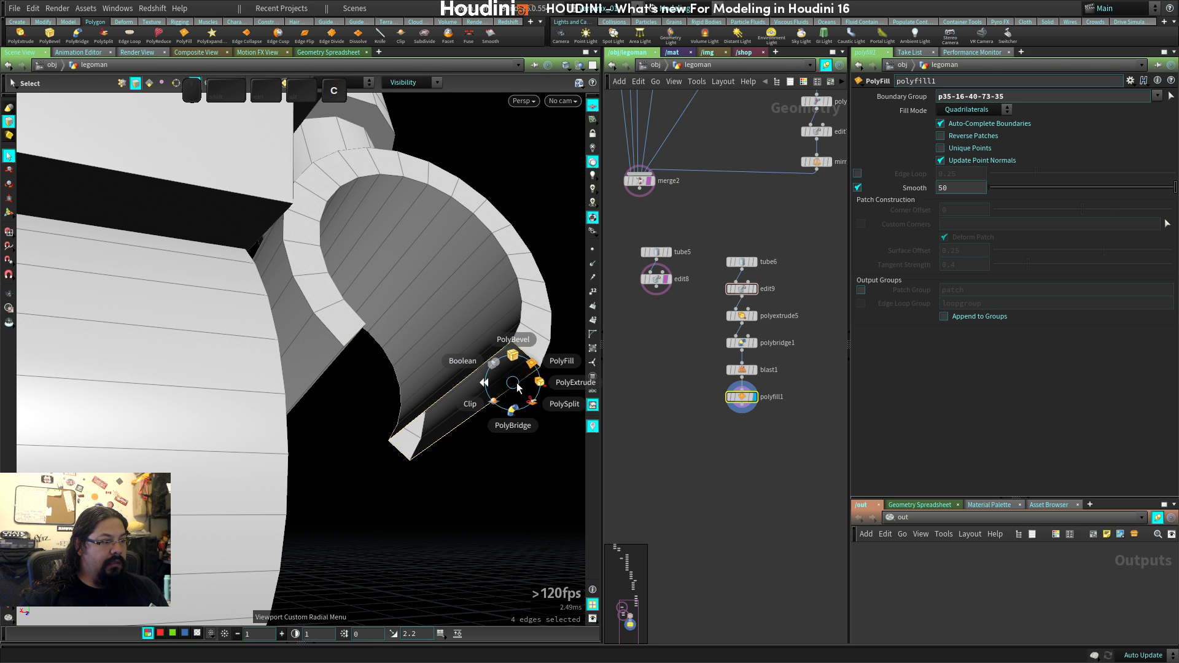
left_click(556, 361)
key("space")
Select all faces of the hand ring and mirror it along the X direction, keeping the original.
left_click_drag(499, 402, 236, 360)
key("2")
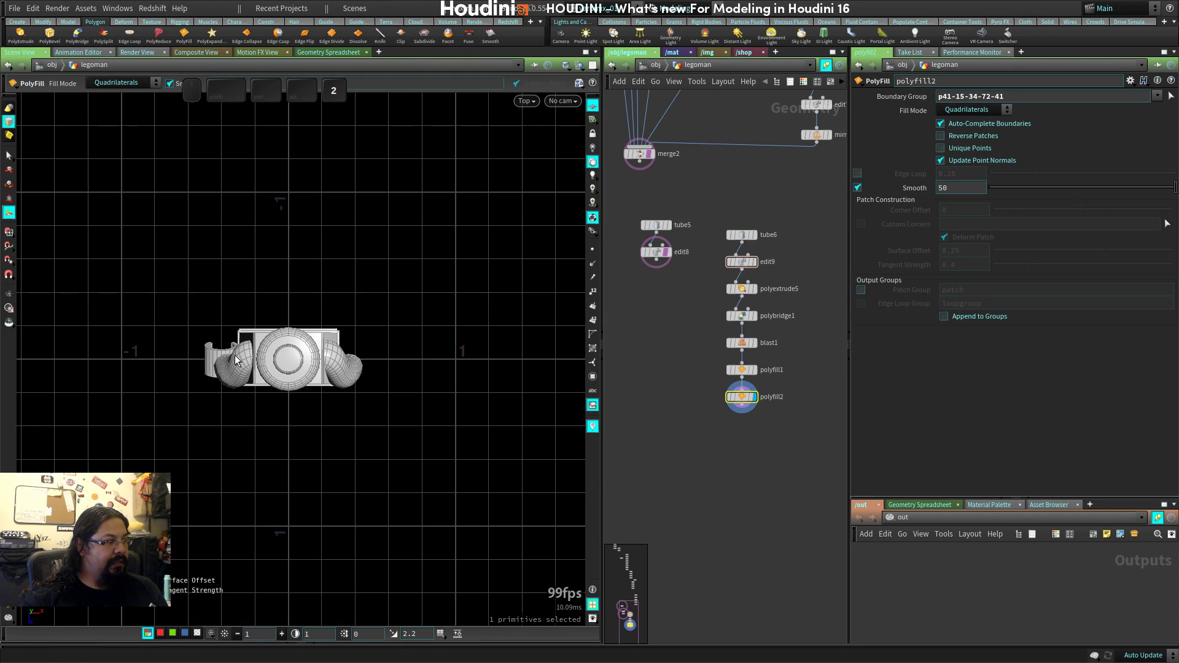
key("3")
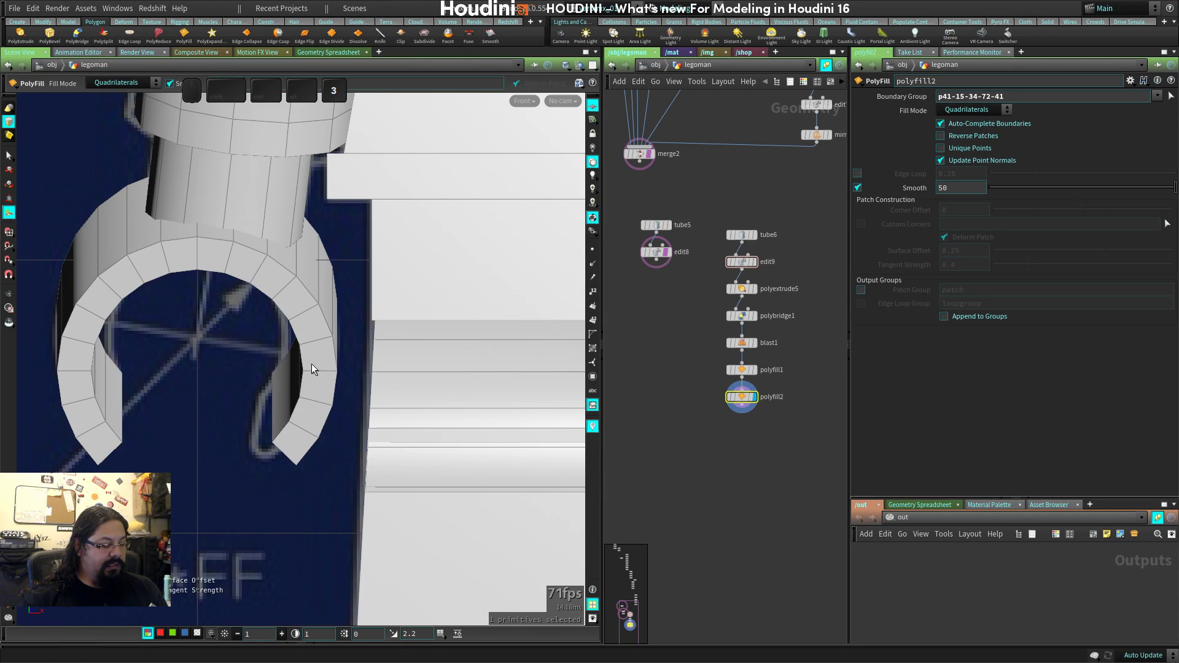
key("w")
key("1")
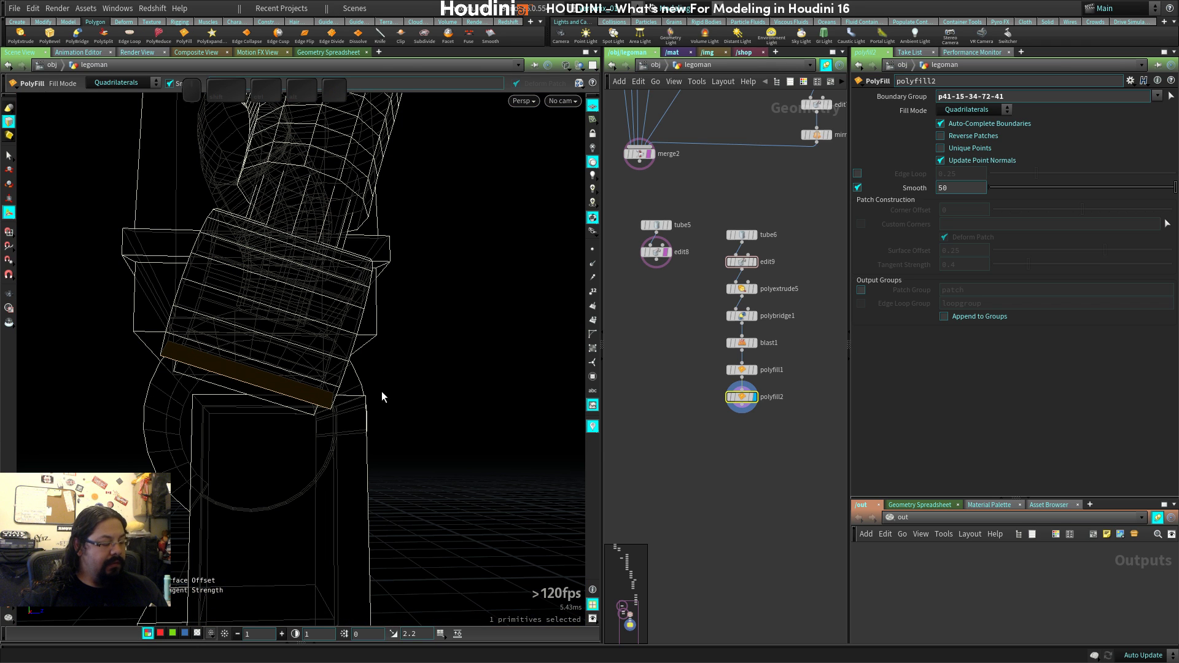
key("4")
key("w")
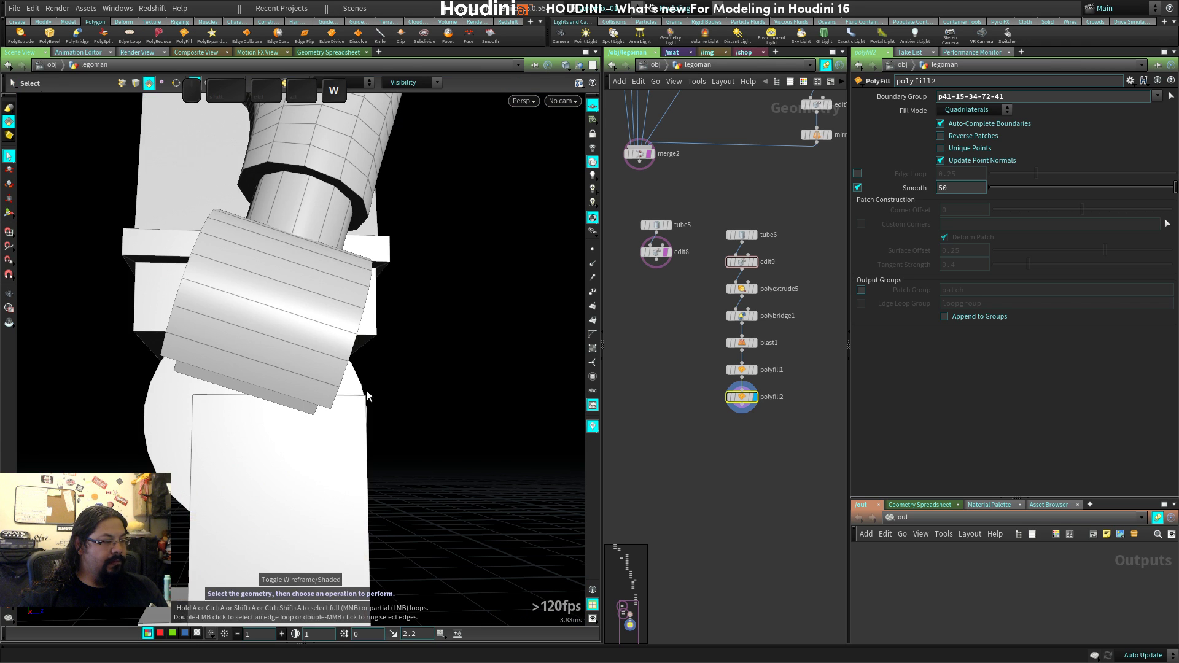
right_click_drag(357, 393, 250, 337)
left_click_drag(250, 337, 370, 362)
double_click(370, 362)
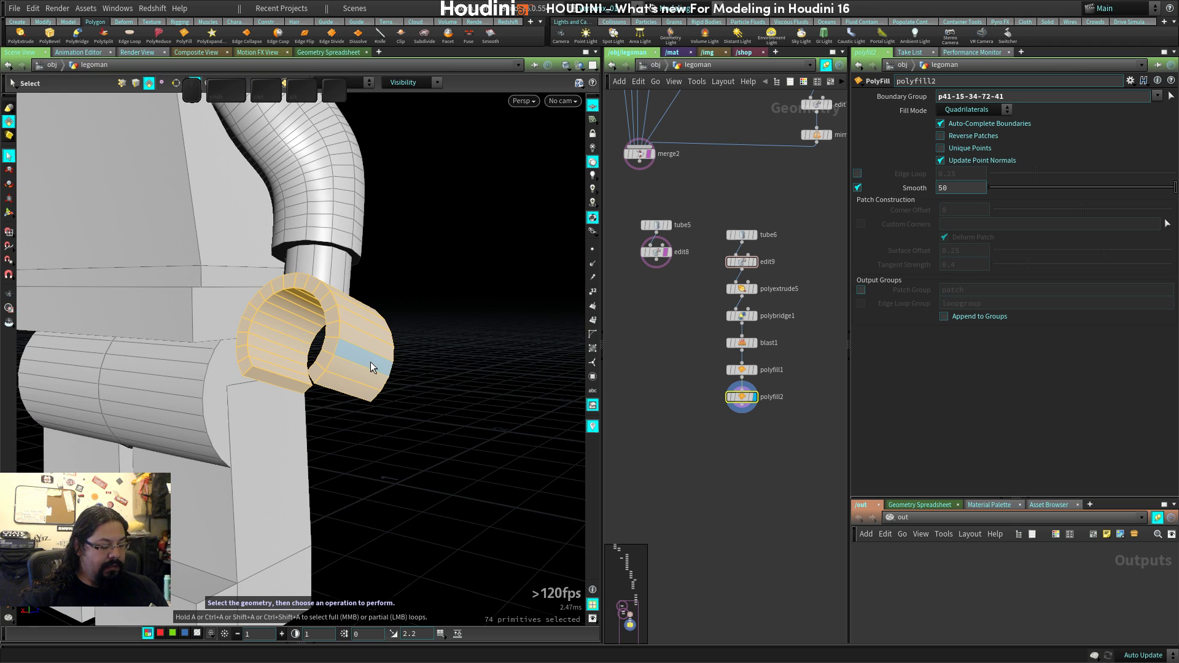
key("c")
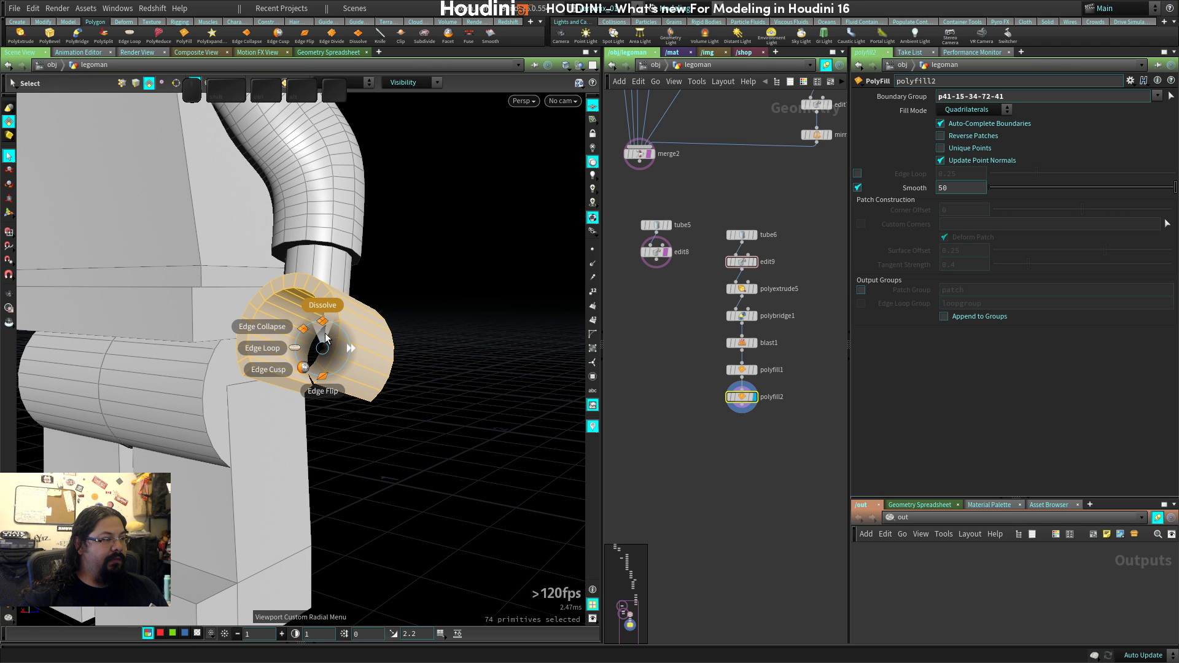
left_click(321, 331)
left_click(321, 307)
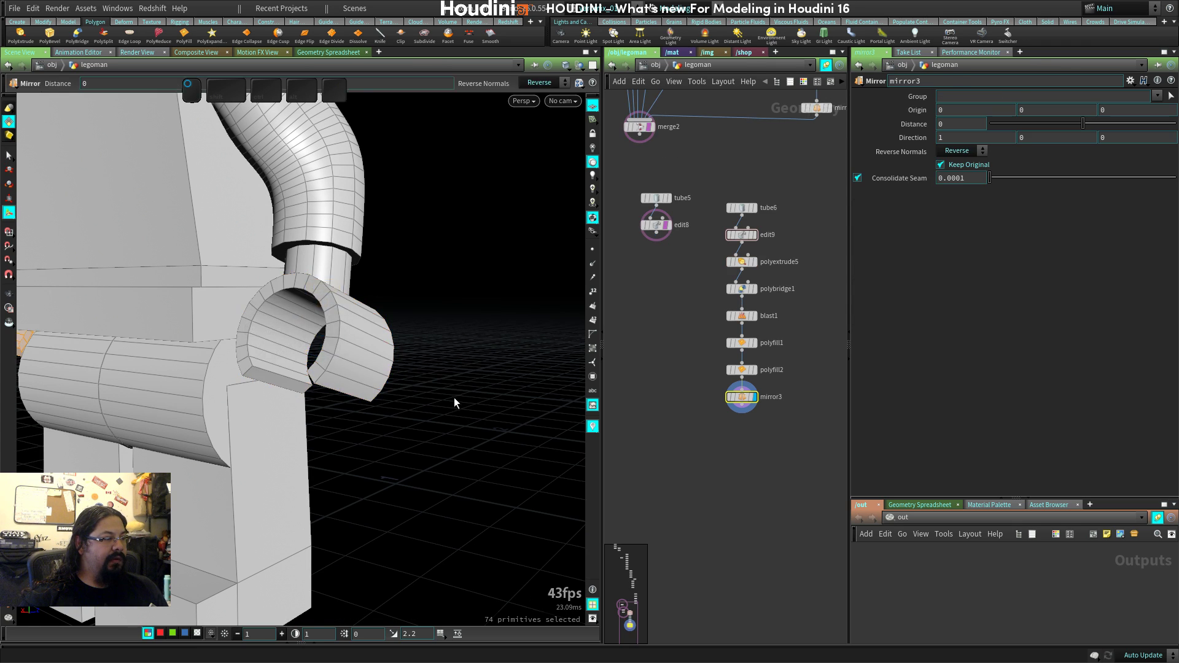
Select the wrist tube above the hand and undo the mirror of the hand ring.
right_click_drag(455, 403, 216, 379)
left_click_drag(216, 378, 406, 384)
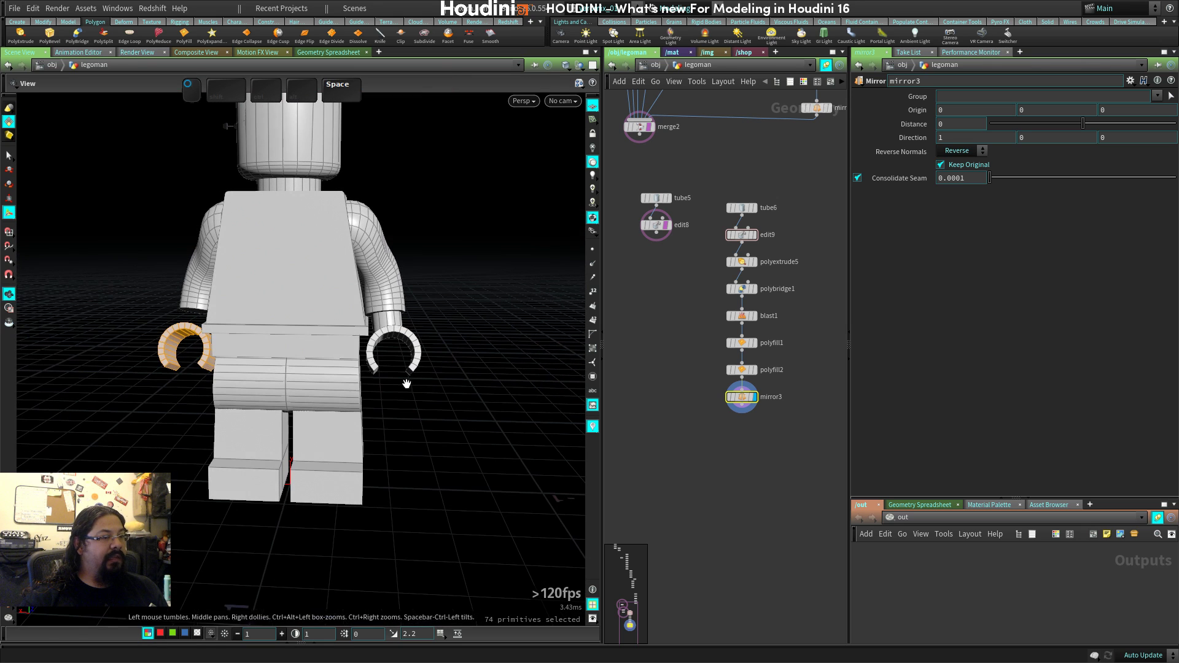
left_click(388, 316)
double_click(388, 316)
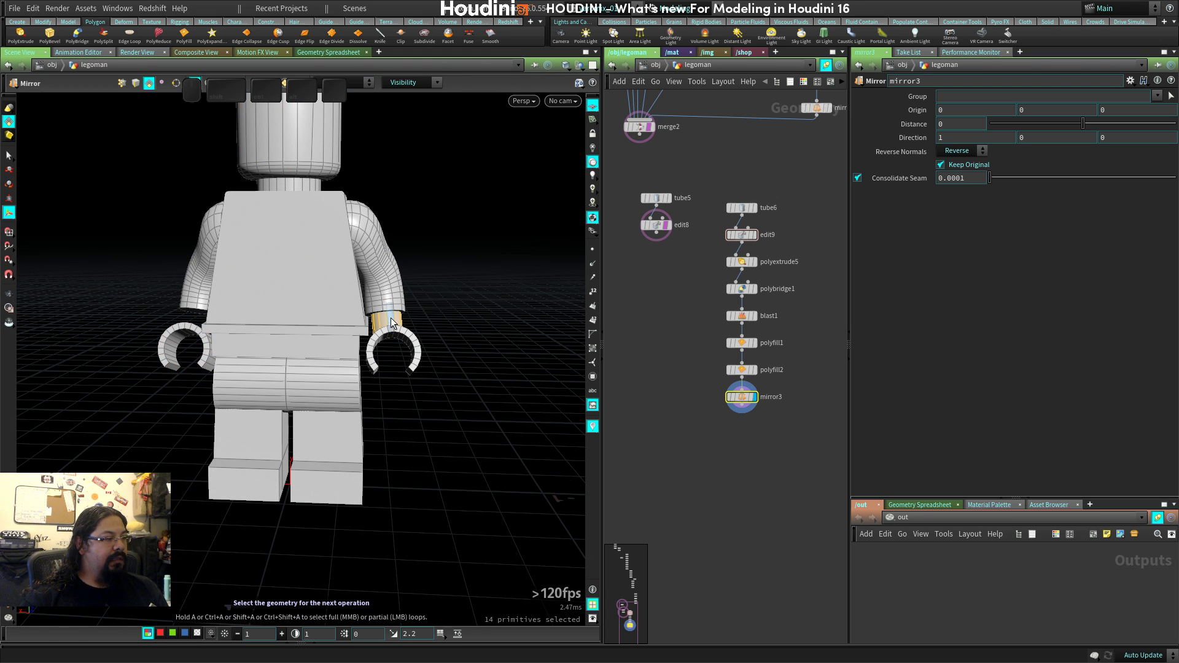
key("ctrl+z")
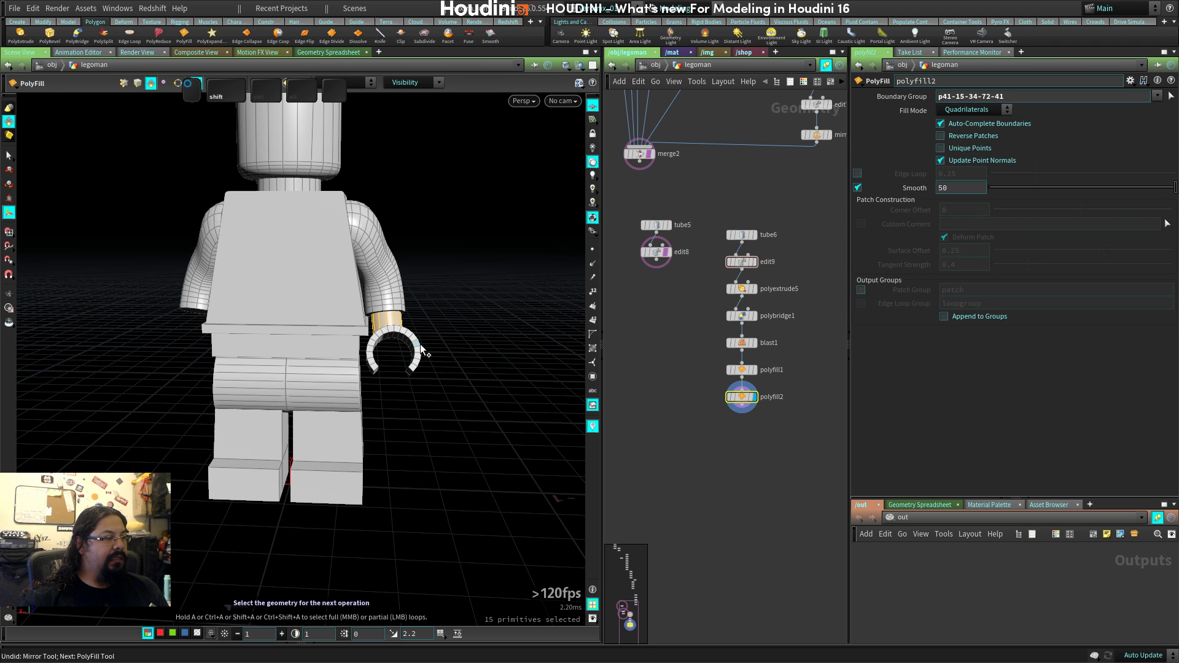
Try repeating the last tool on the wrist and hand ring, and undo the PolyFills back to the face deletion.
left_click(418, 350, "shift")
left_click_drag(462, 359, 460, 369)
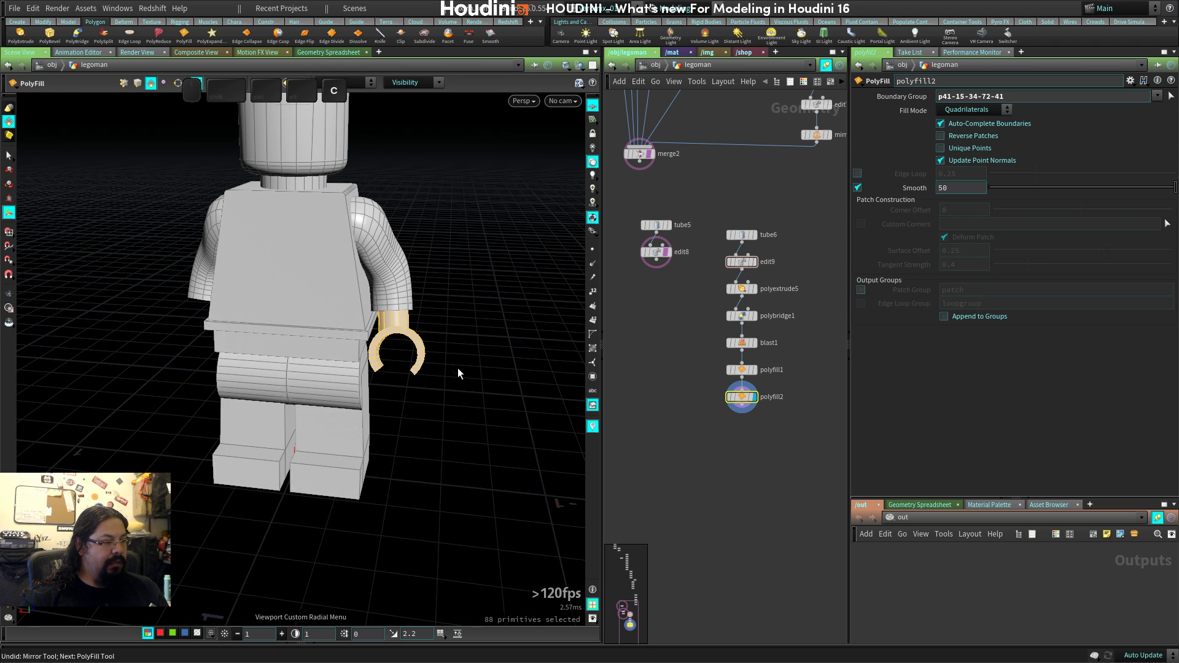
key("c")
key("q")
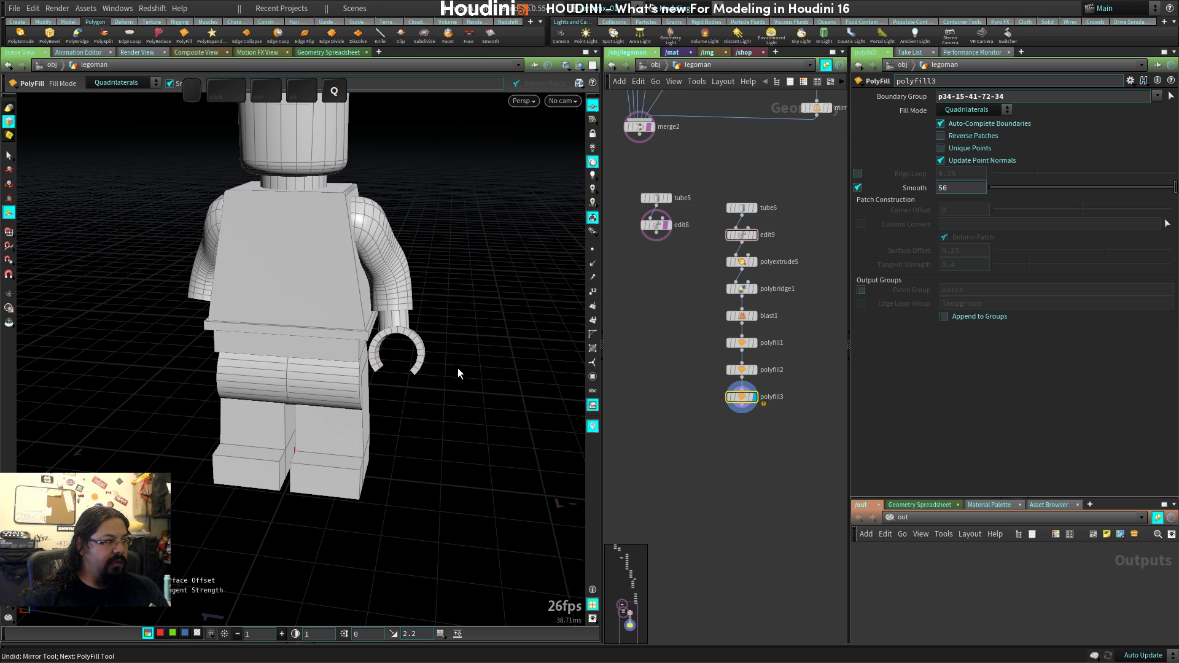
key("ctrl+z")
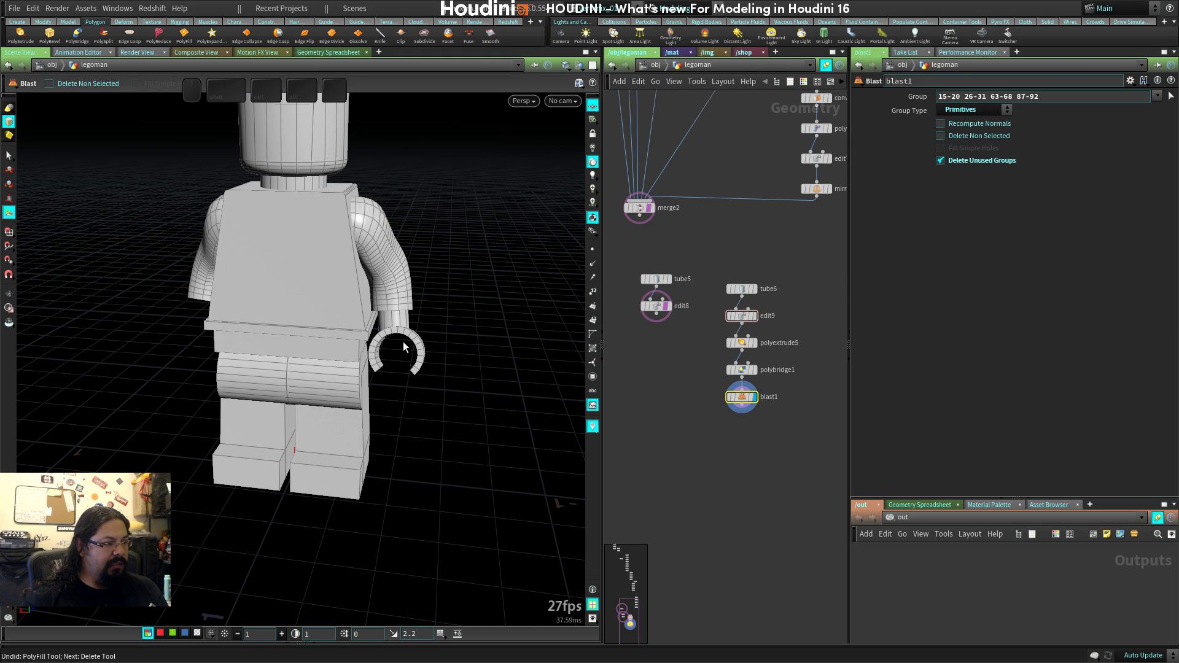
Select the whole wrist tube together with the hand ring and mirror both along the X direction, keeping the originals.
left_click(385, 323)
left_click(397, 320)
key("s")
key("4")
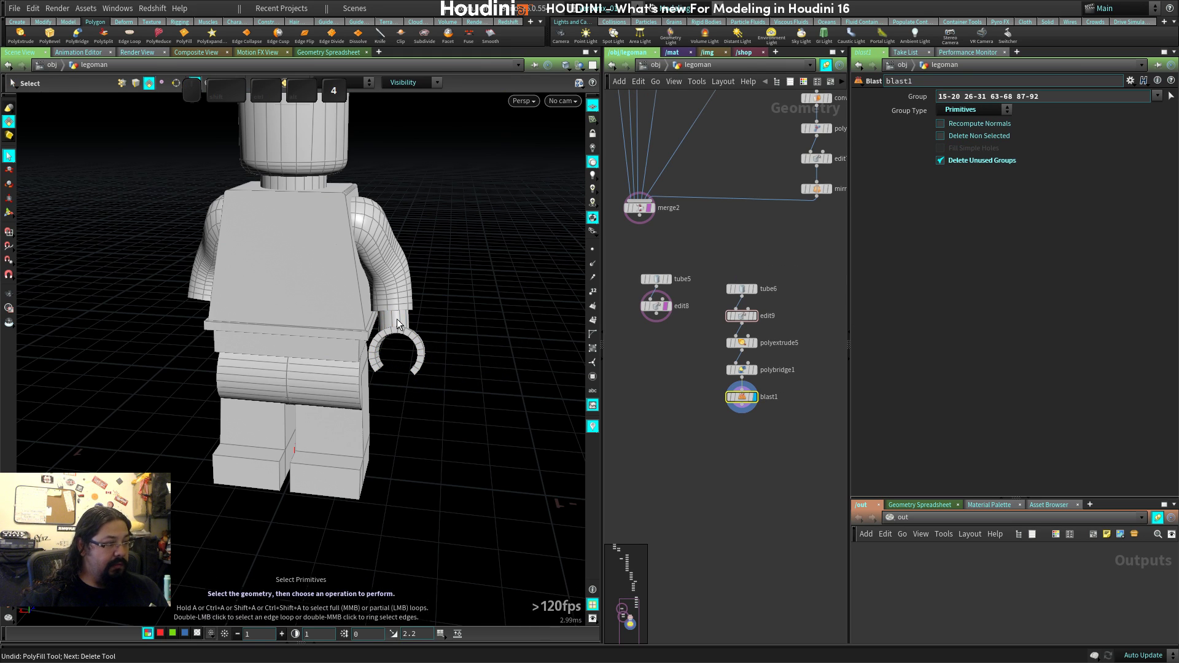
double_click(397, 320)
double_click(417, 342, "shift")
left_click_drag(426, 359, 415, 351)
key("c")
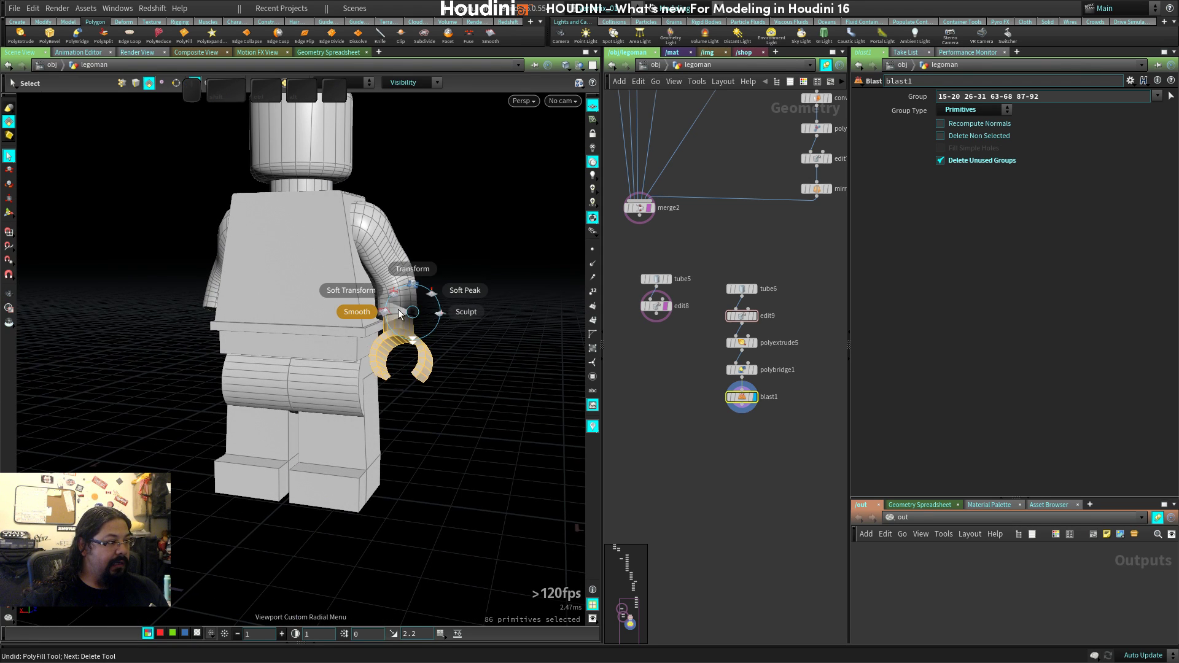
mouse_move(382, 330)
left_click(382, 287)
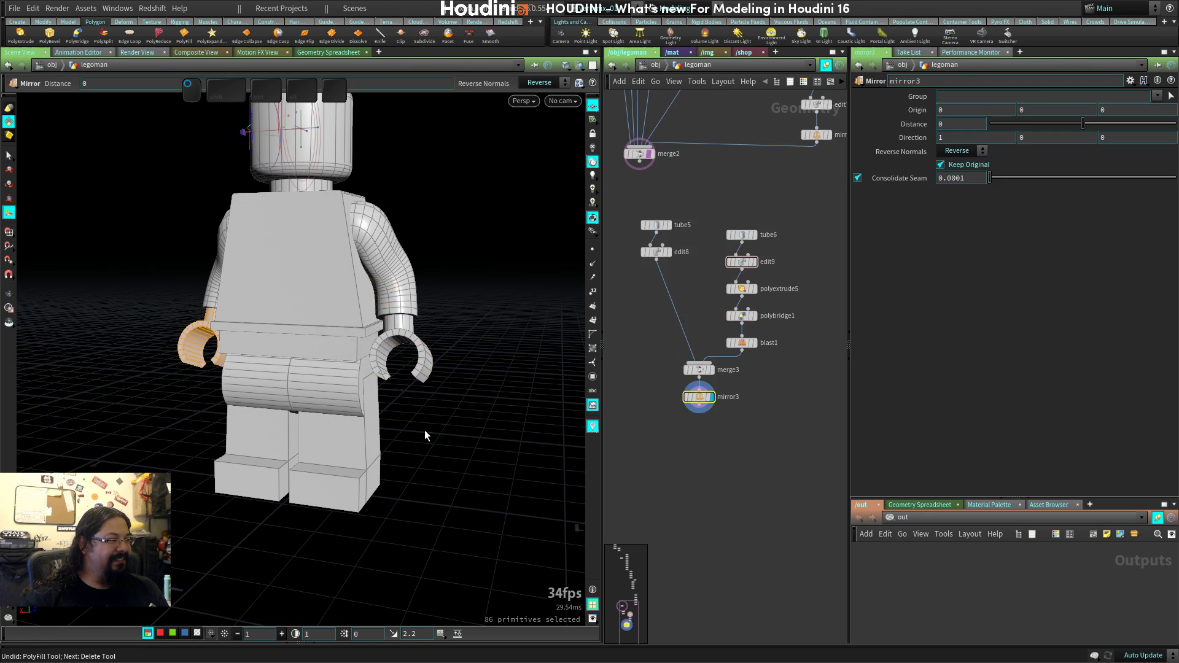
Check both hands from the front and save the scene.
left_click_drag(425, 429, 371, 376)
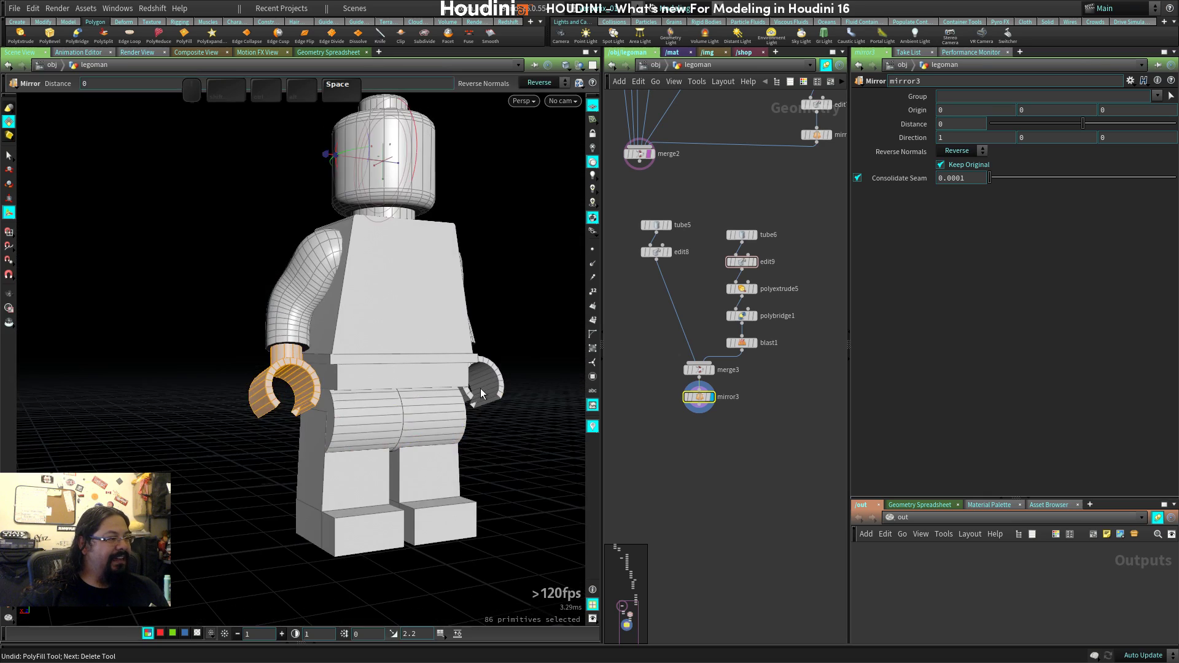
left_click_drag(487, 393, 453, 390)
right_click_drag(453, 389, 331, 373)
left_click_drag(330, 374, 470, 373)
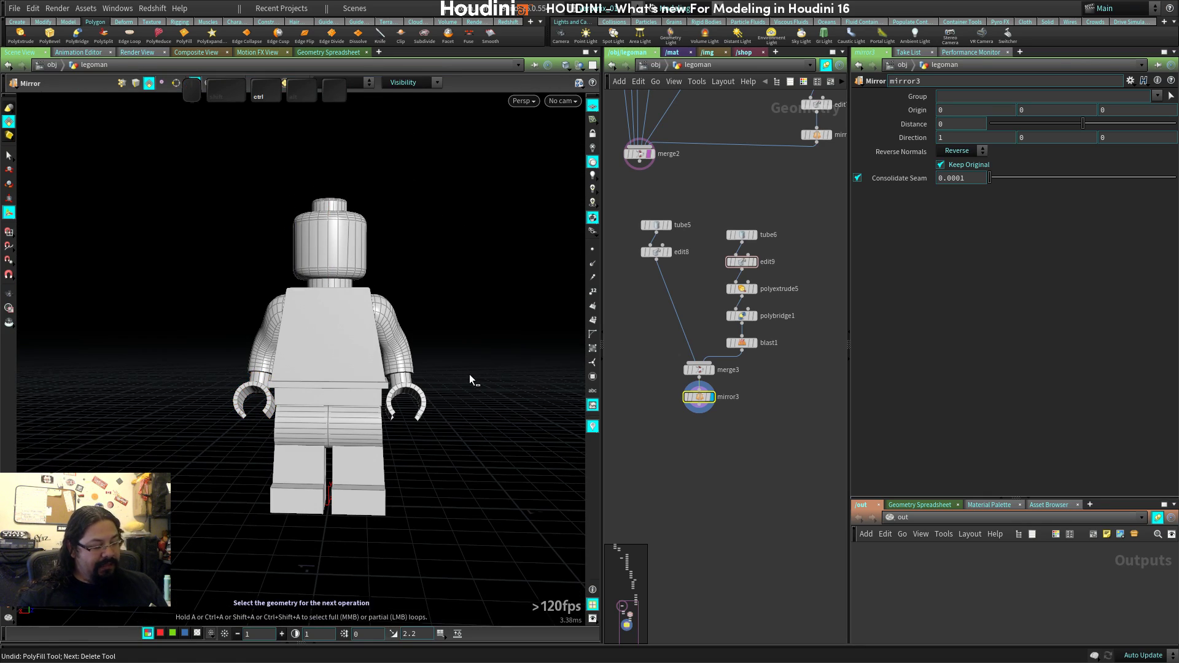
key("ctrl+s")
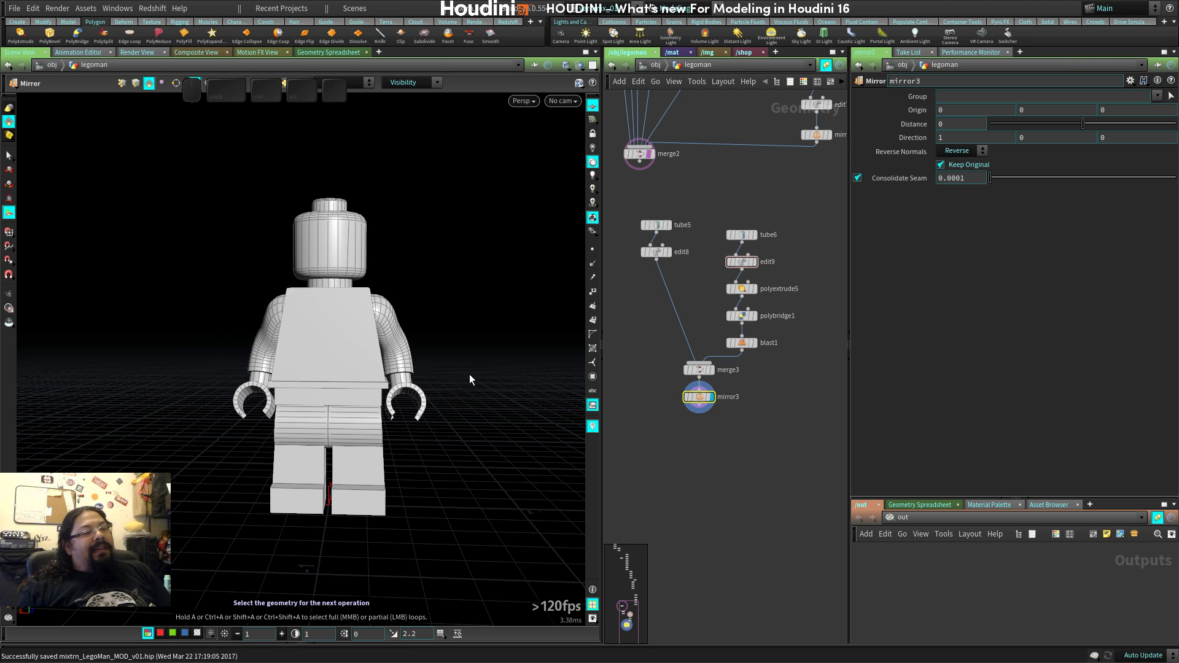
Connect the output of the hands' mirror node into the body's merge2 node and display merge2.
key("space")
left_click_drag(487, 334, 439, 347)
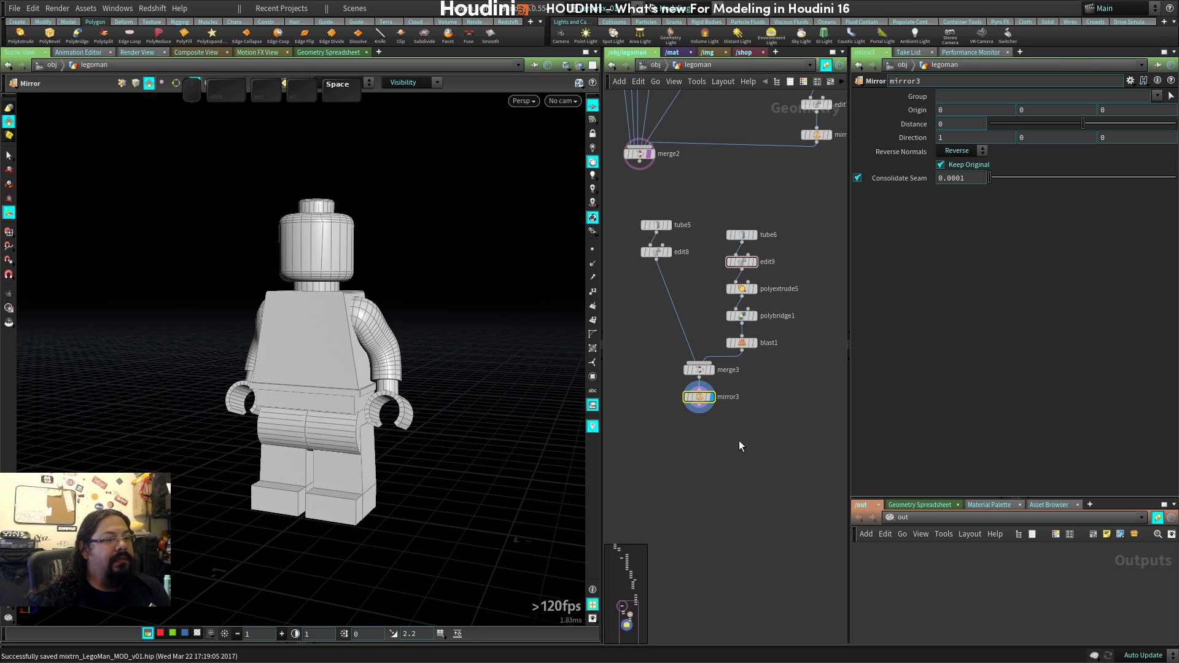
left_click(700, 410)
left_click(646, 159)
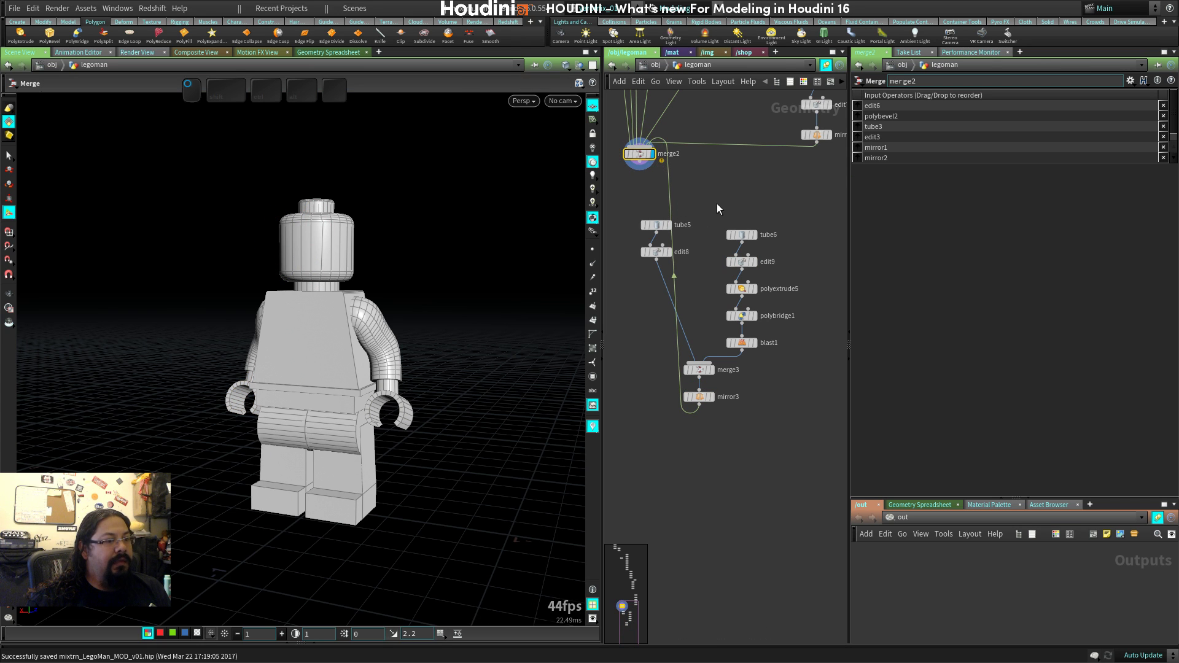
Go up to the object level and inspect the complete Lego man from several angles and distances.
key("u")
key("space")
left_click_drag(380, 350, 316, 349)
right_click_drag(315, 349, 368, 347)
left_click_drag(369, 347, 279, 473)
key("space")
right_click_drag(278, 473, 368, 458)
left_click_drag(369, 458, 316, 330)
key("space")
key("space")
middle_click_drag(316, 330, 424, 416)
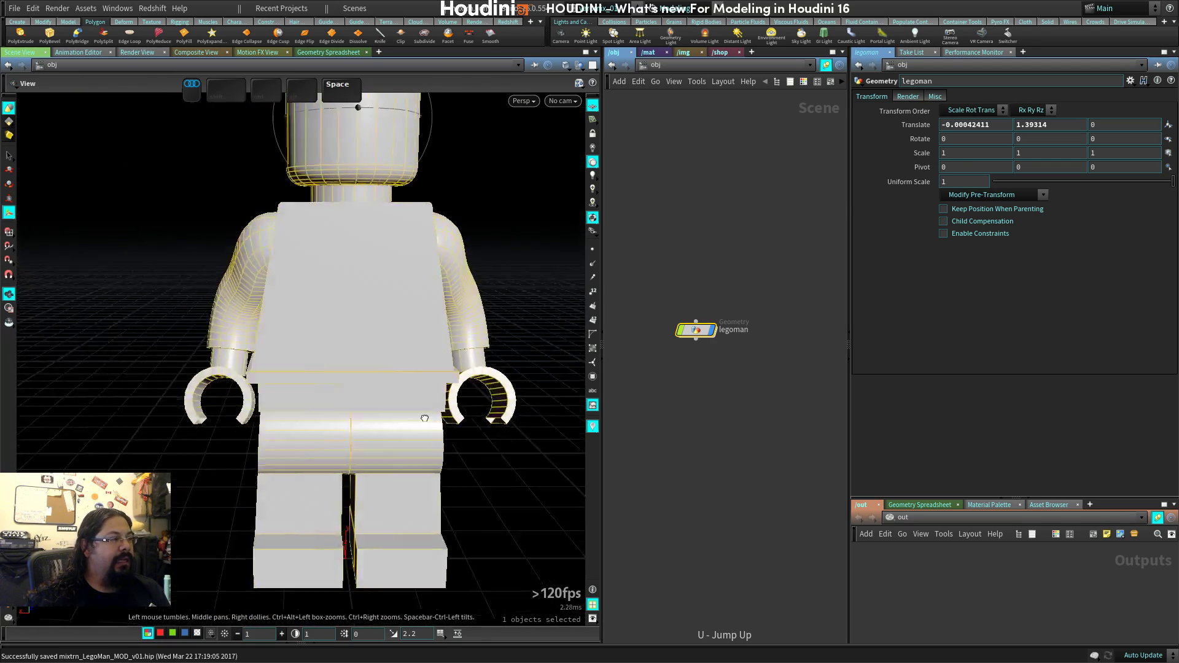
left_click_drag(424, 416, 416, 464)
right_click_drag(416, 464, 386, 419)
Deselect the legoman object and save the scene.
key("s")
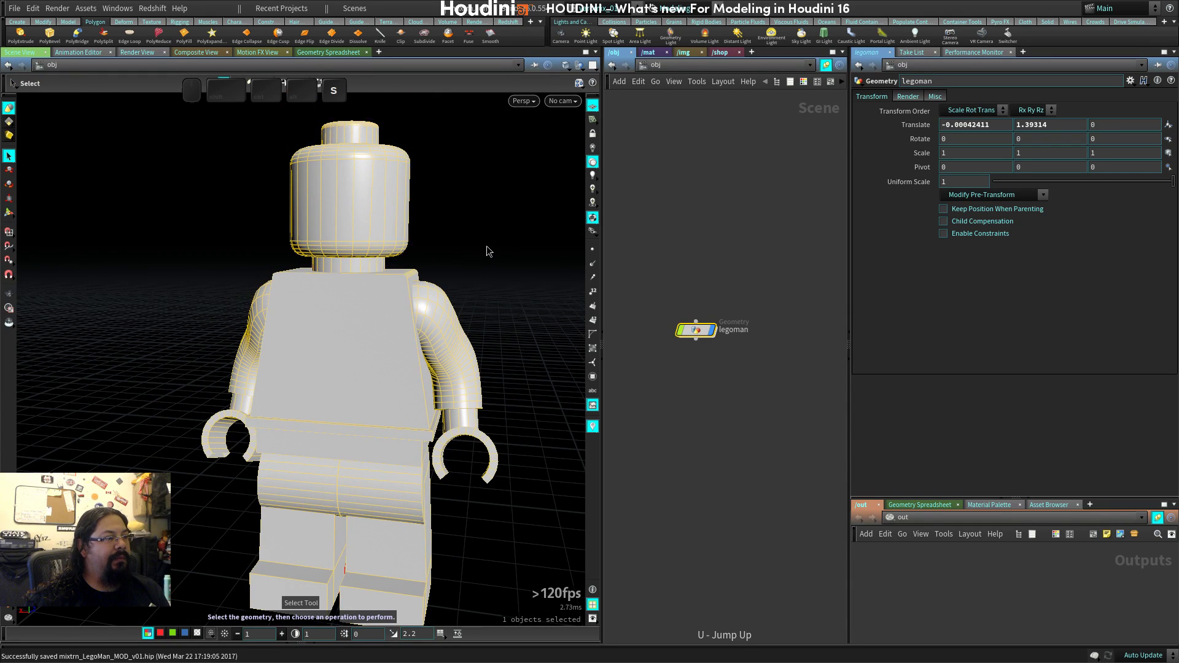
left_click(487, 243)
key("space")
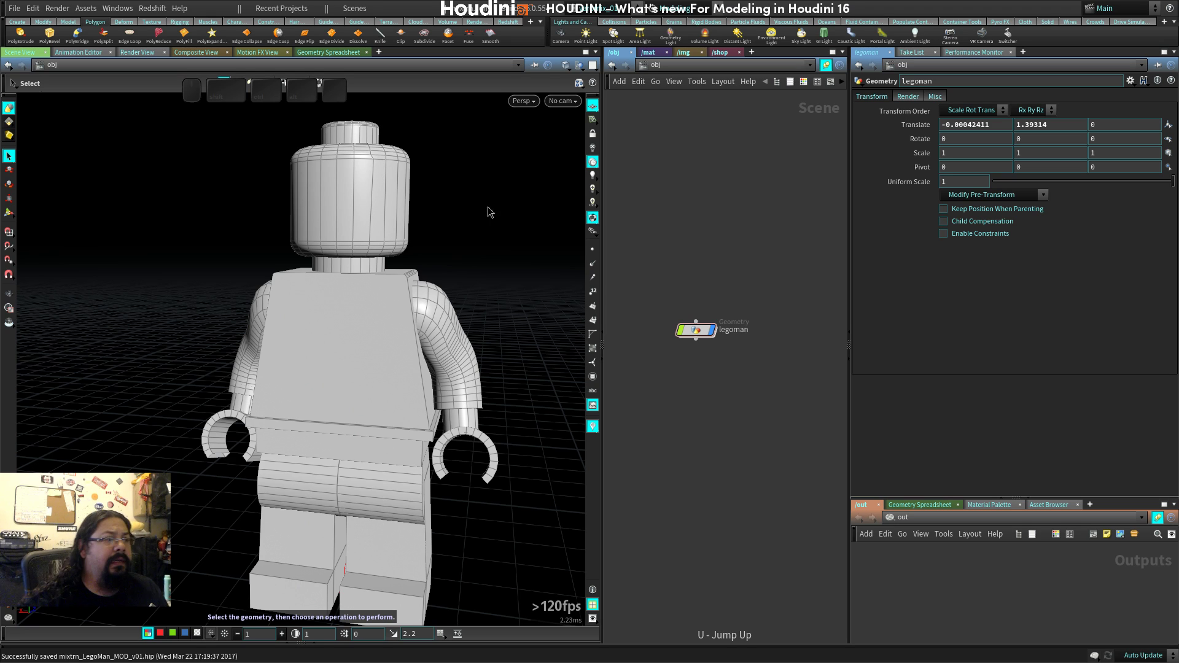
Review the Modeling radial menu and its edge tools in the viewport, and look over the list of available radial menu sets.
key("c")
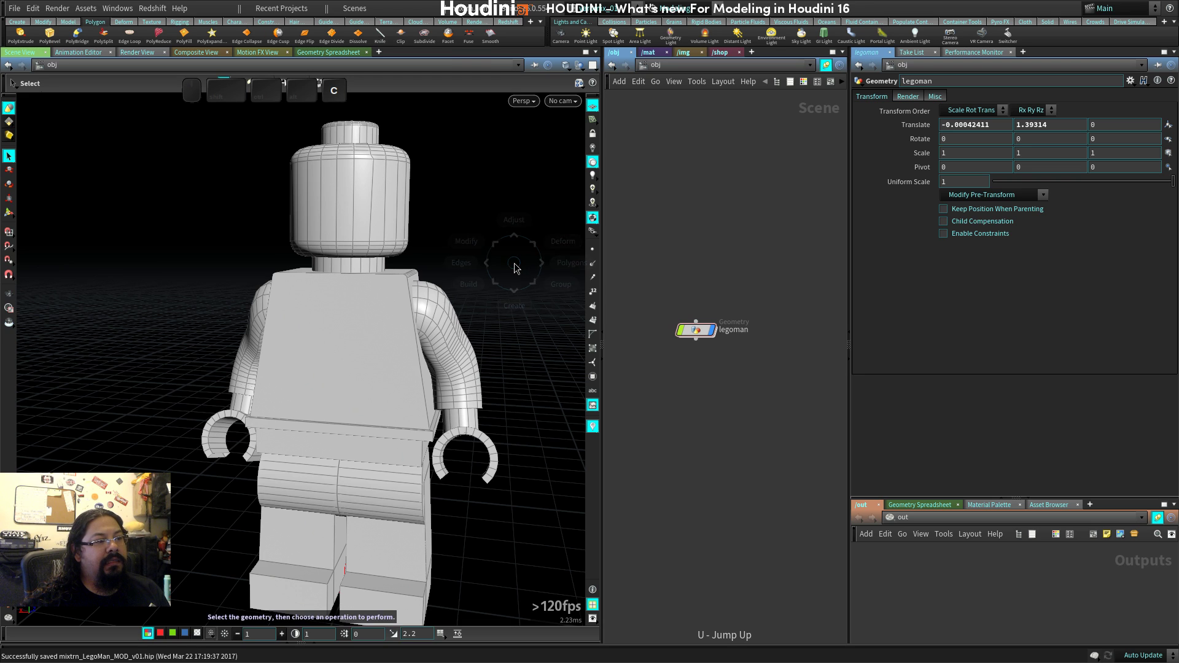
key("c")
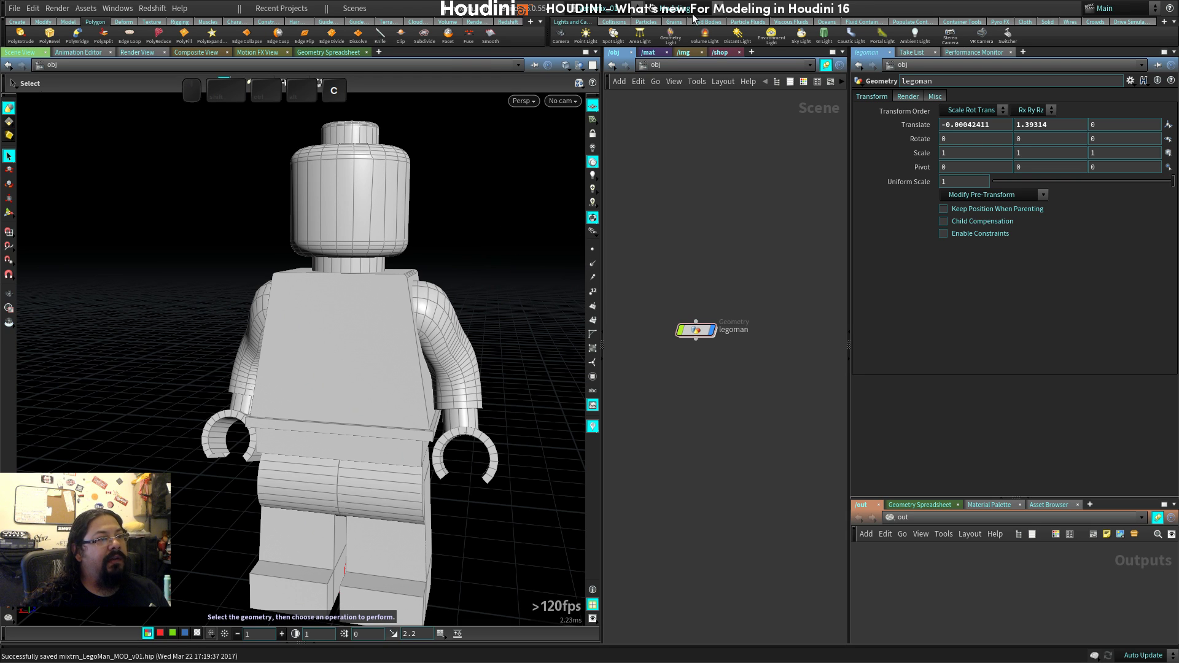
left_click(681, 8)
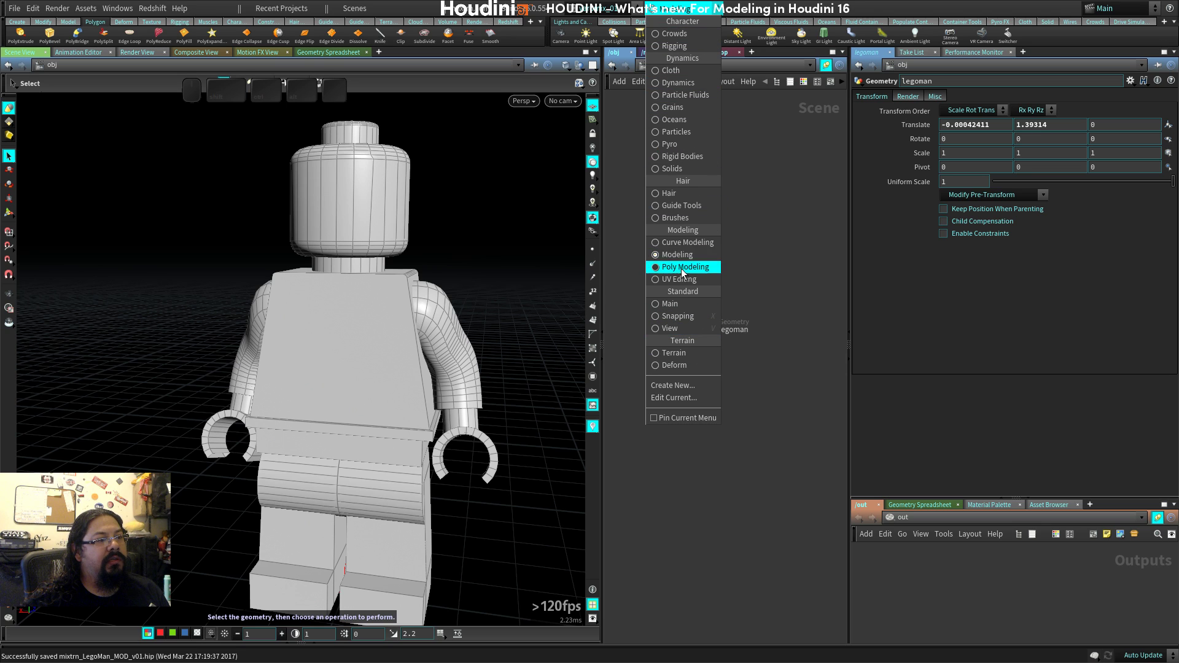
left_click(753, 212)
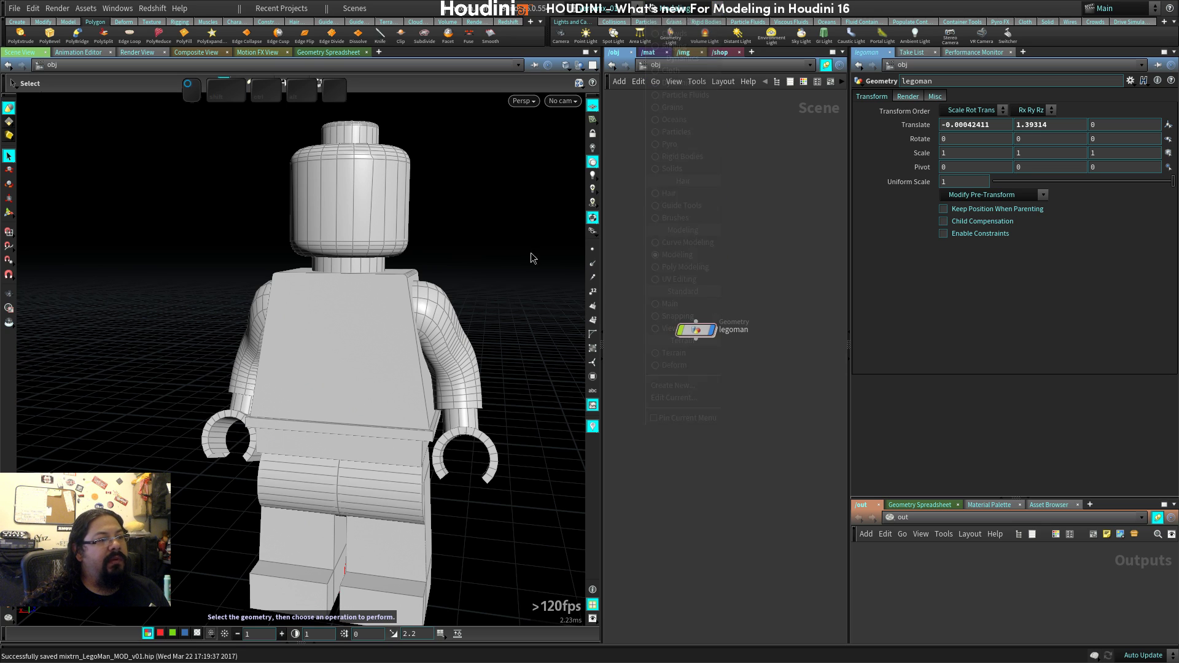
key("c")
key("c")
mouse_move(516, 302)
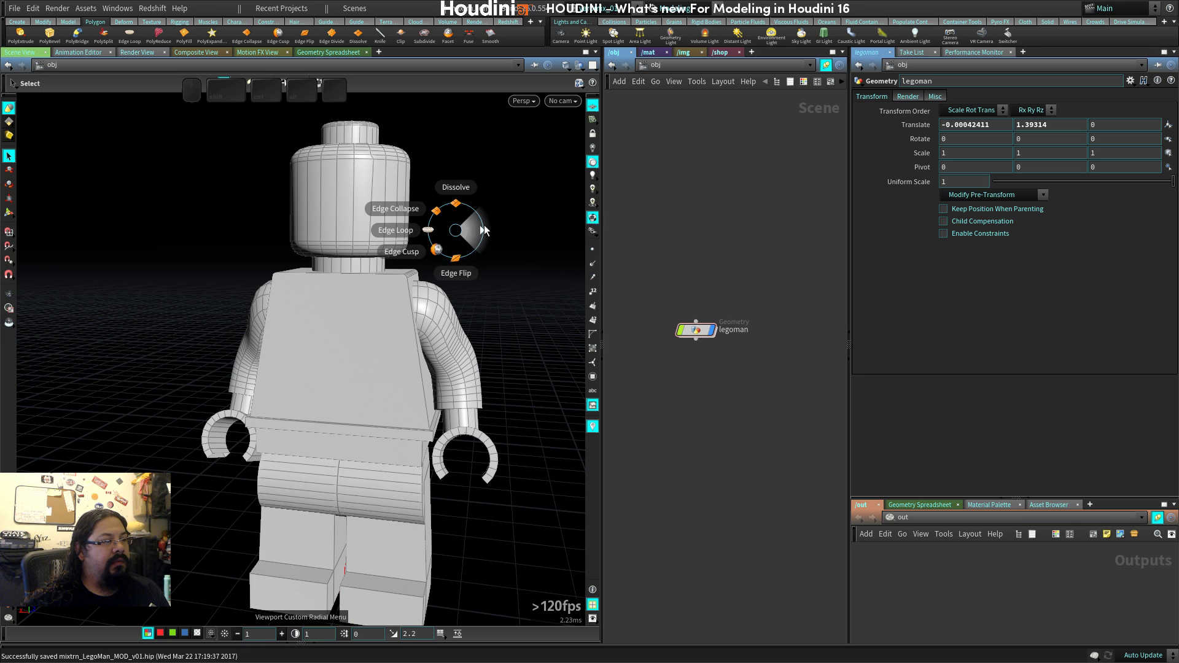
key("c")
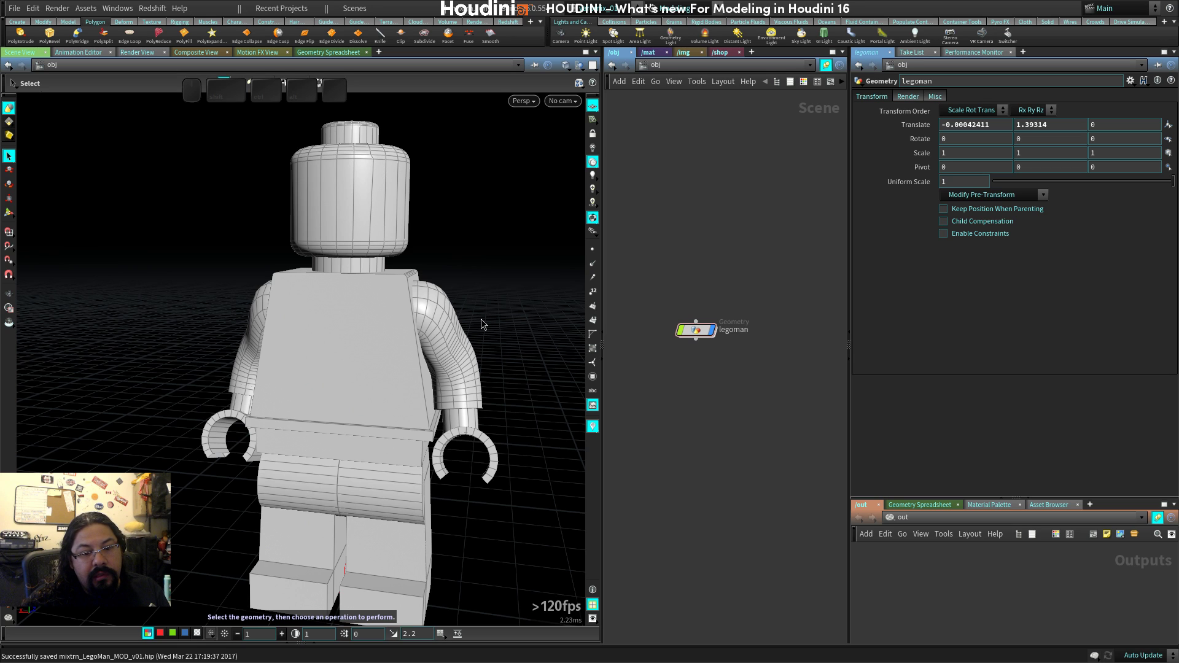
Switch the custom radial menu to the Terrain set and display its categories in the viewport.
left_click(668, 6)
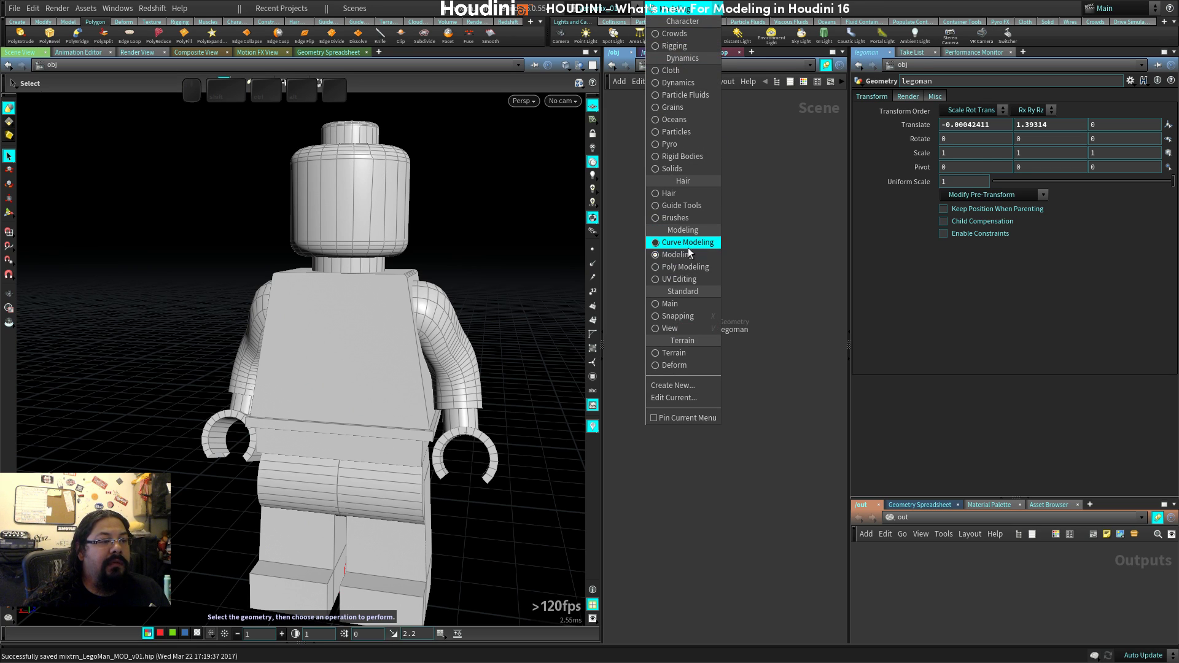
left_click(674, 353)
key("c")
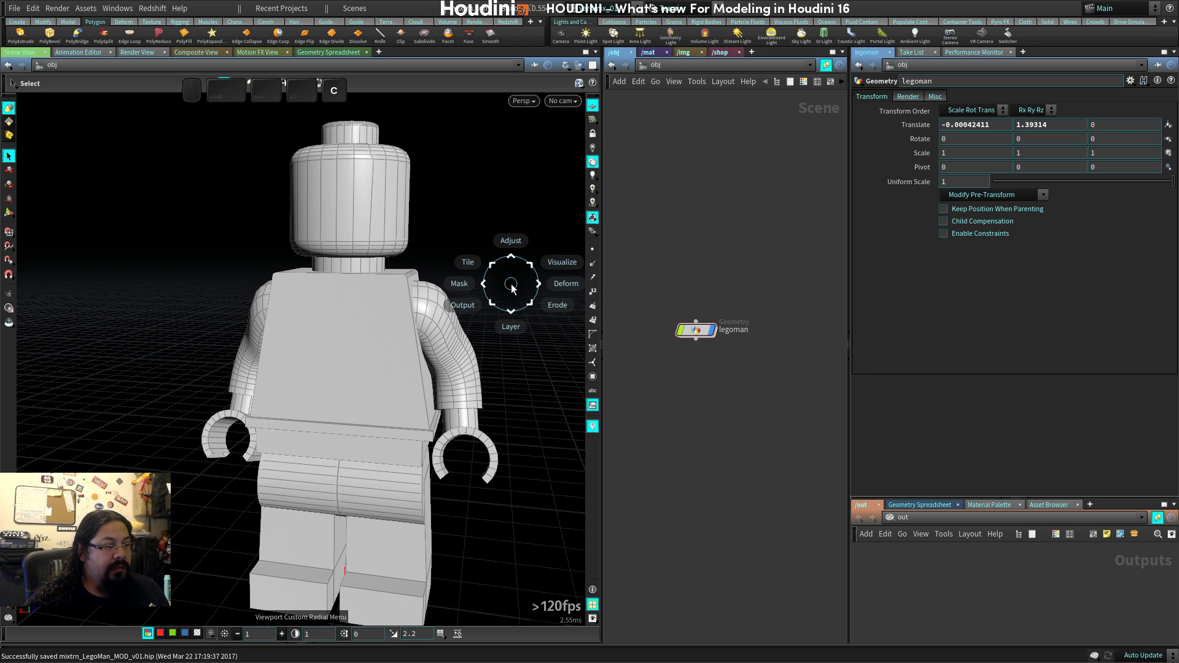
key("c")
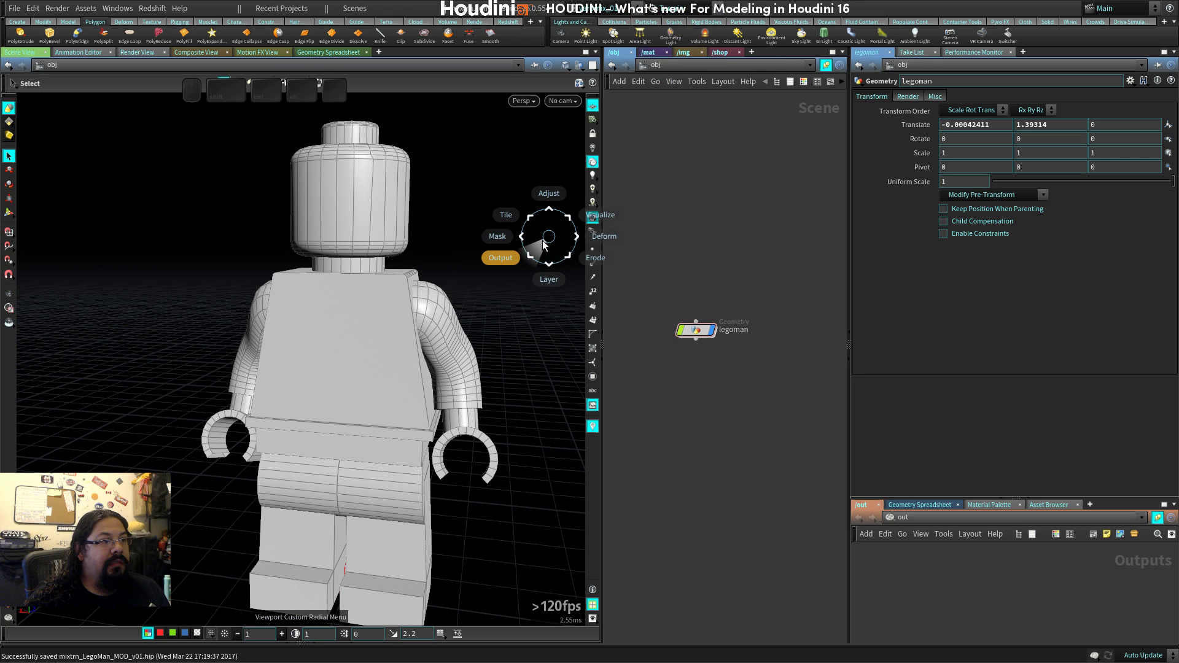
Switch the custom radial menu to UV Editing and view the whole Lego man at an angle.
left_click(689, 8)
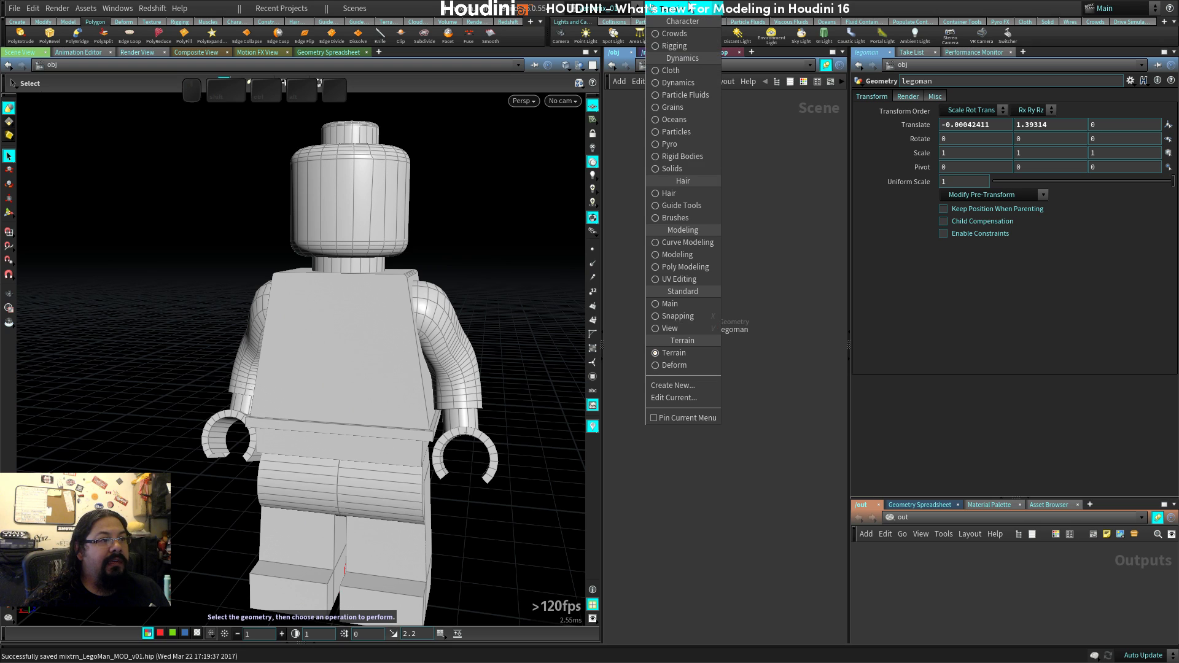
left_click(681, 280)
key("space")
mouse_move(469, 275)
left_mouse_down()
mouse_move(458, 264)
mouse_move(473, 268)
left_mouse_up()
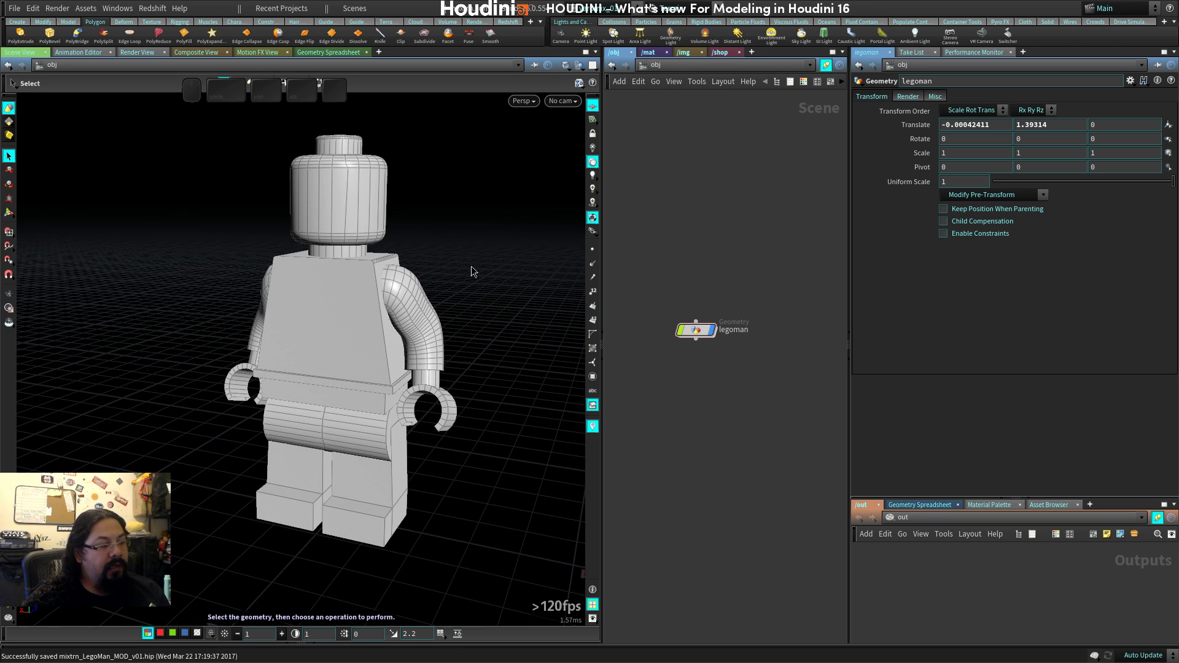
Open the Hotkey Manager for the geometry viewers' shortcuts.
right_click(490, 36)
left_click(117, 8)
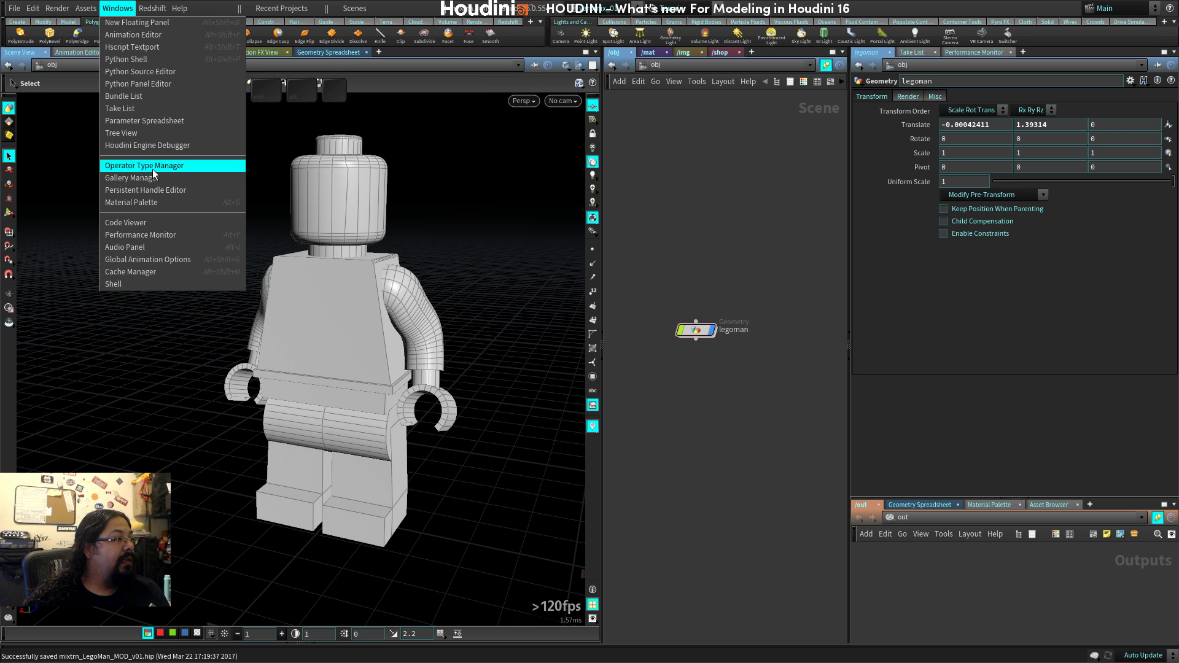
mouse_move(130, 6)
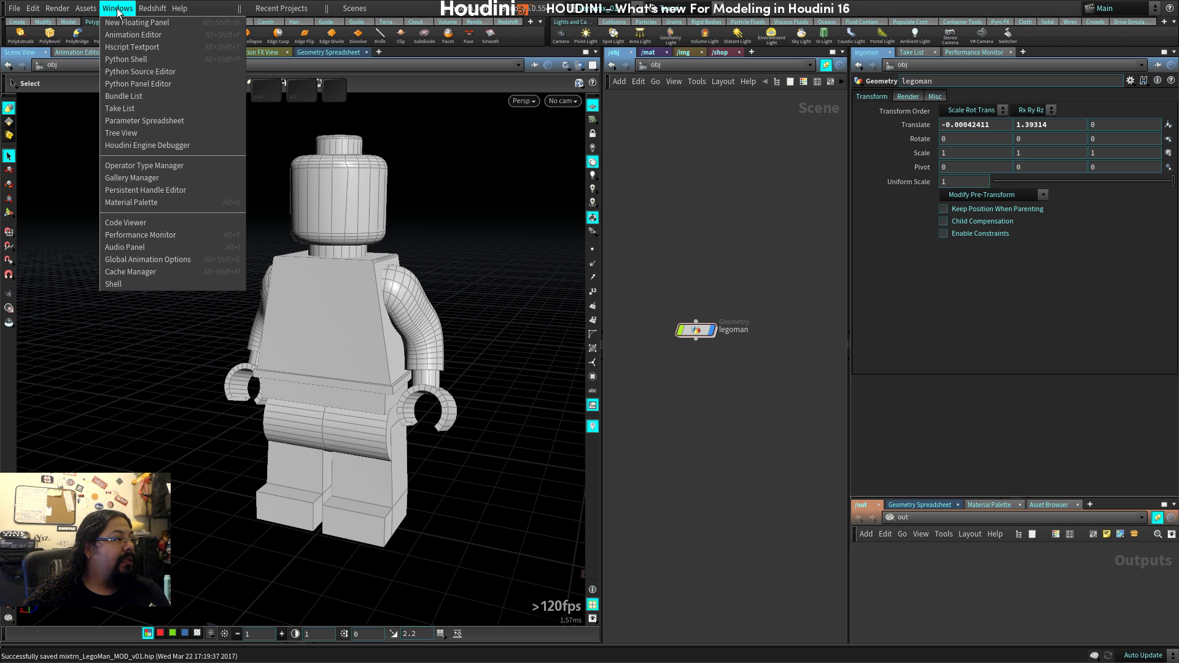
mouse_move(33, 8)
left_click(87, 125)
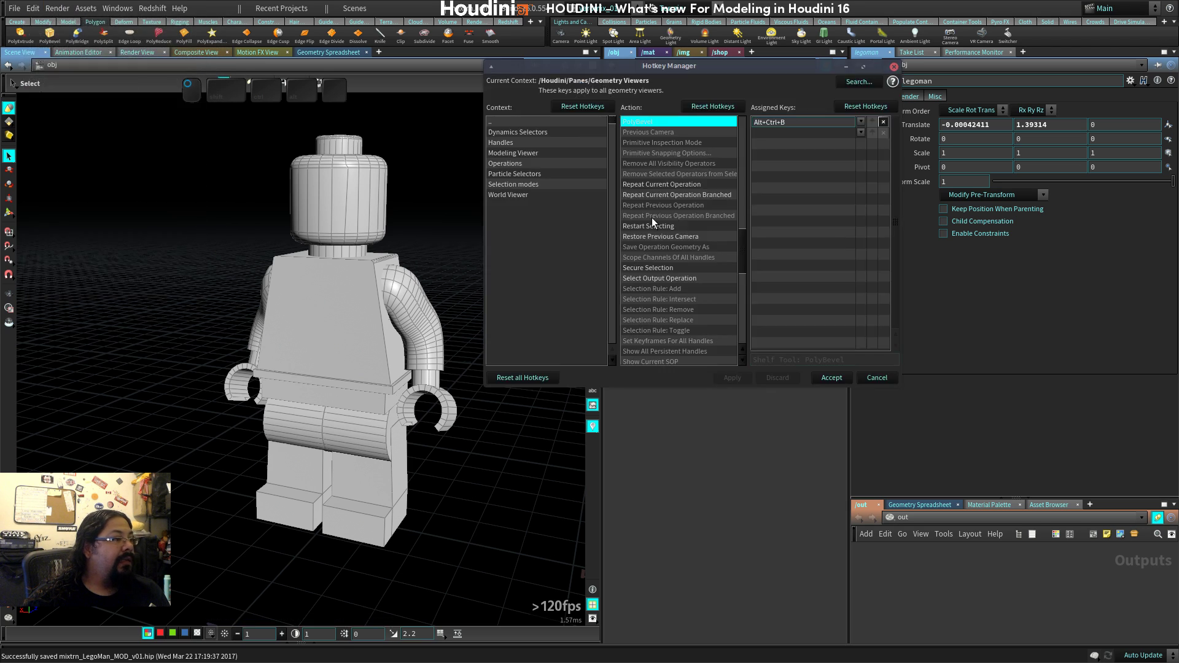
left_click_drag(734, 68, 654, 72)
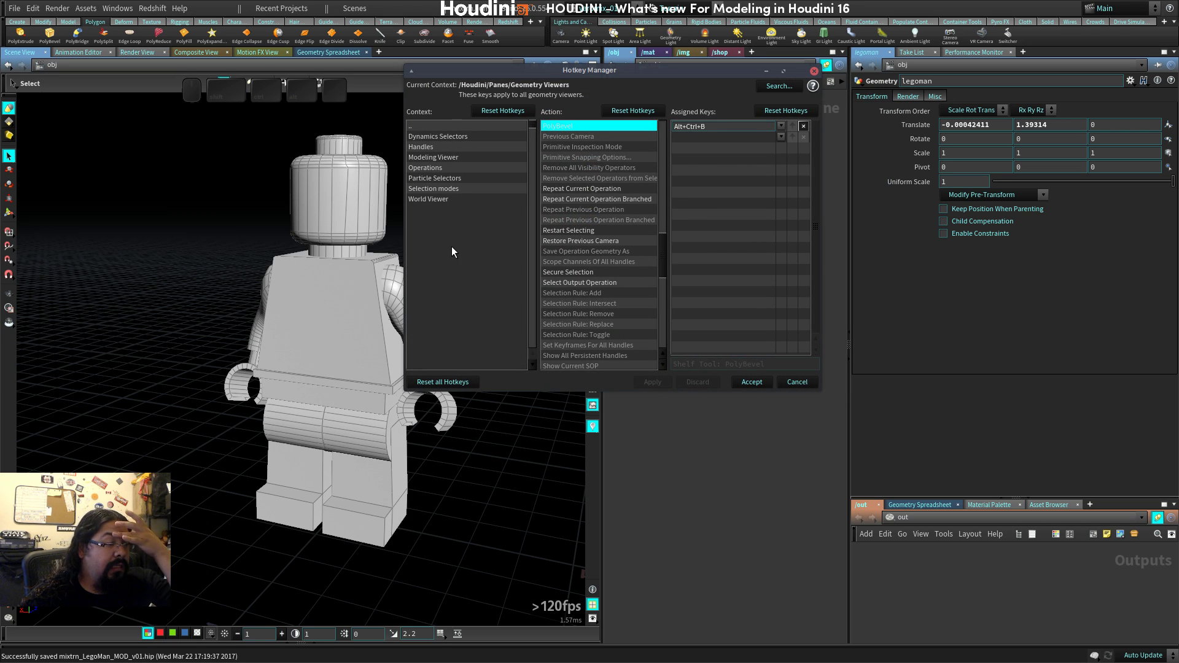
Browse the geometry viewer hotkey contexts, including Operations and World Viewer, and close the Hotkey Manager.
double_click(449, 164)
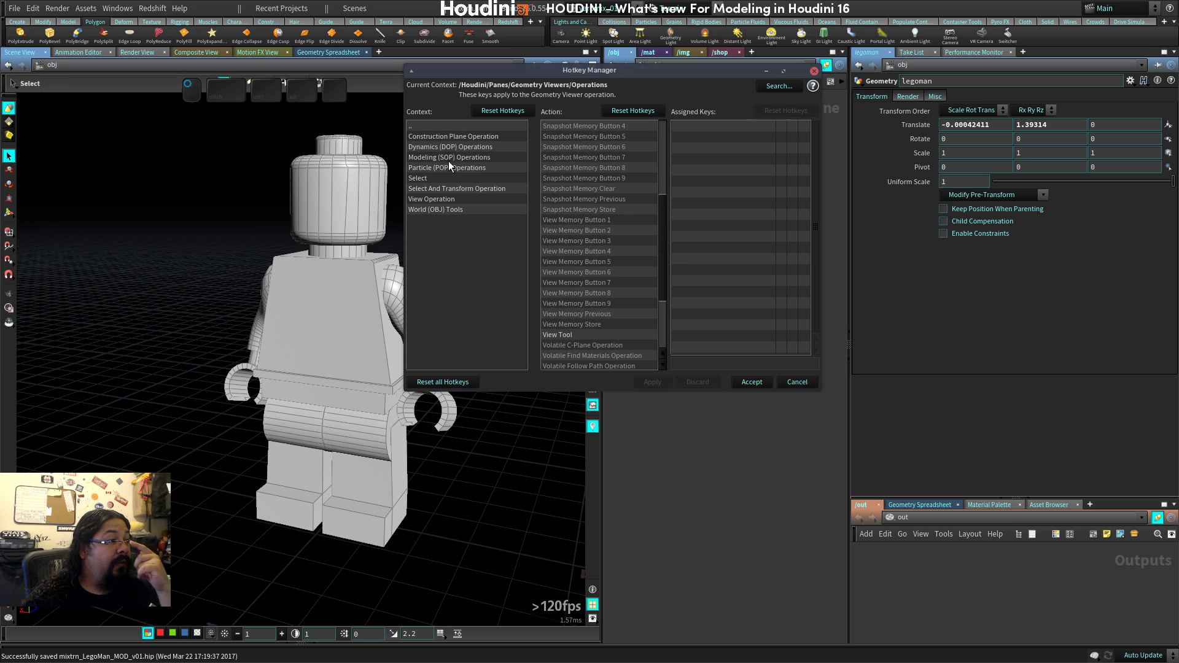
double_click(418, 126)
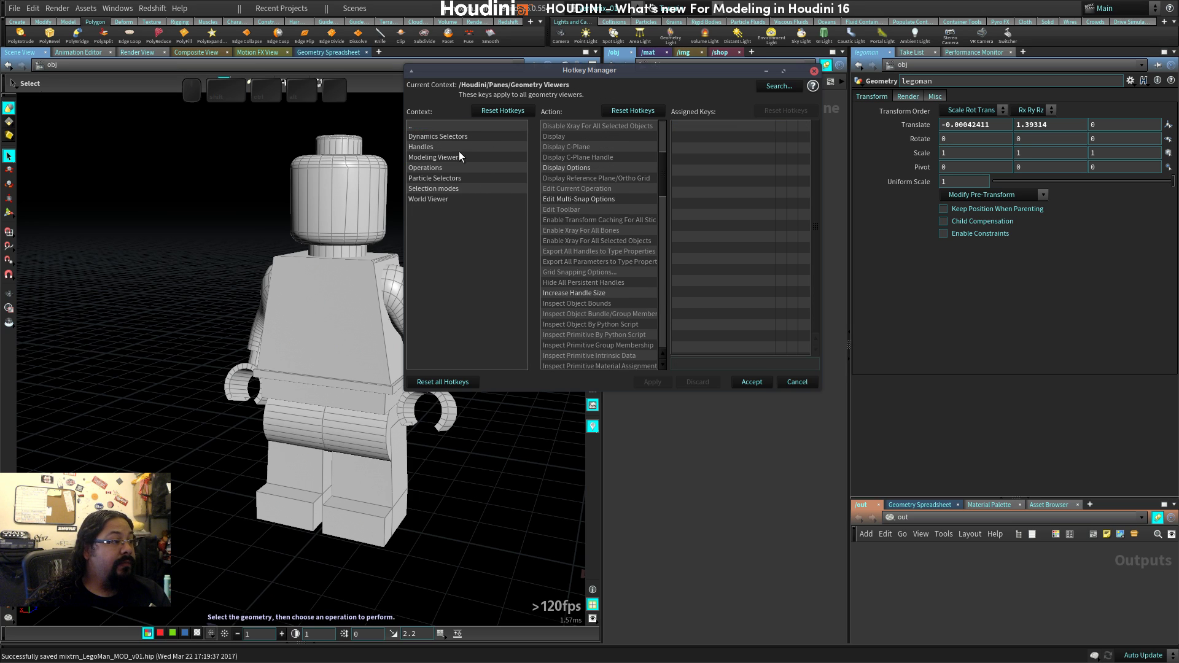
double_click(459, 151)
double_click(412, 127)
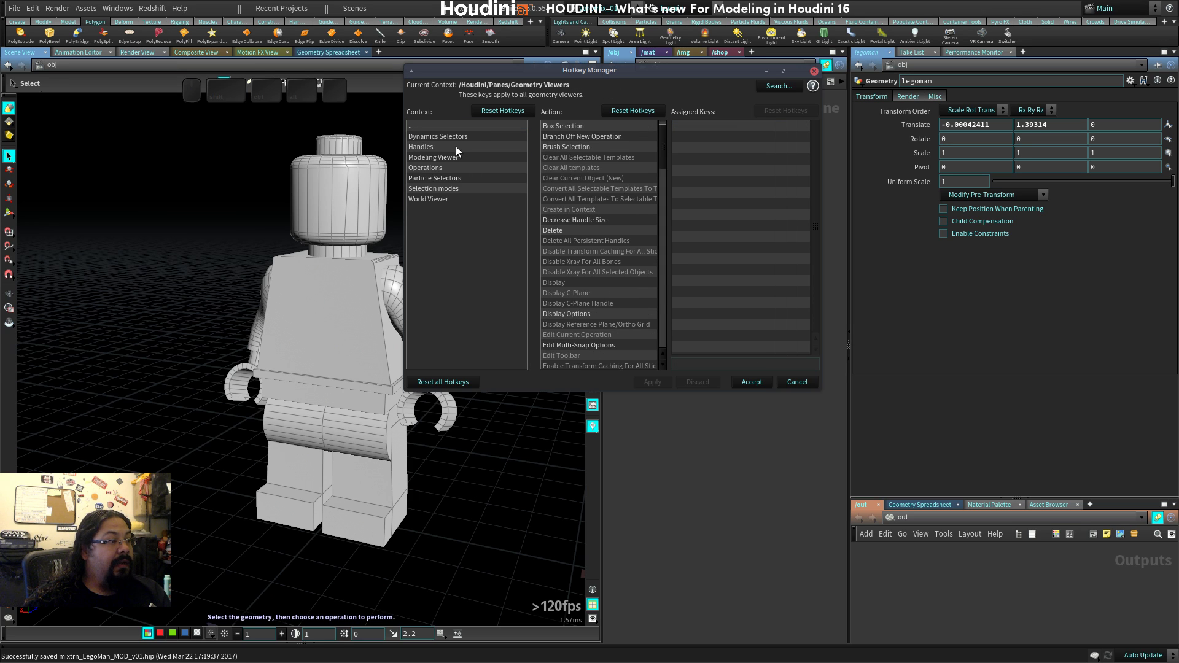
double_click(443, 199)
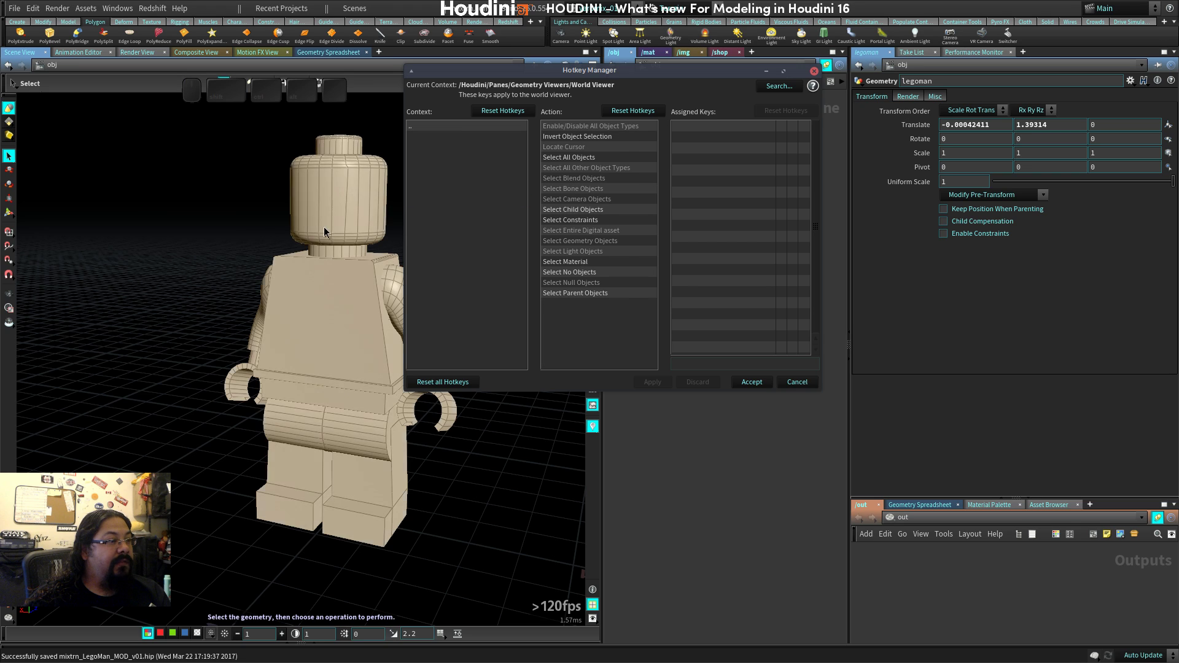
left_click(814, 70)
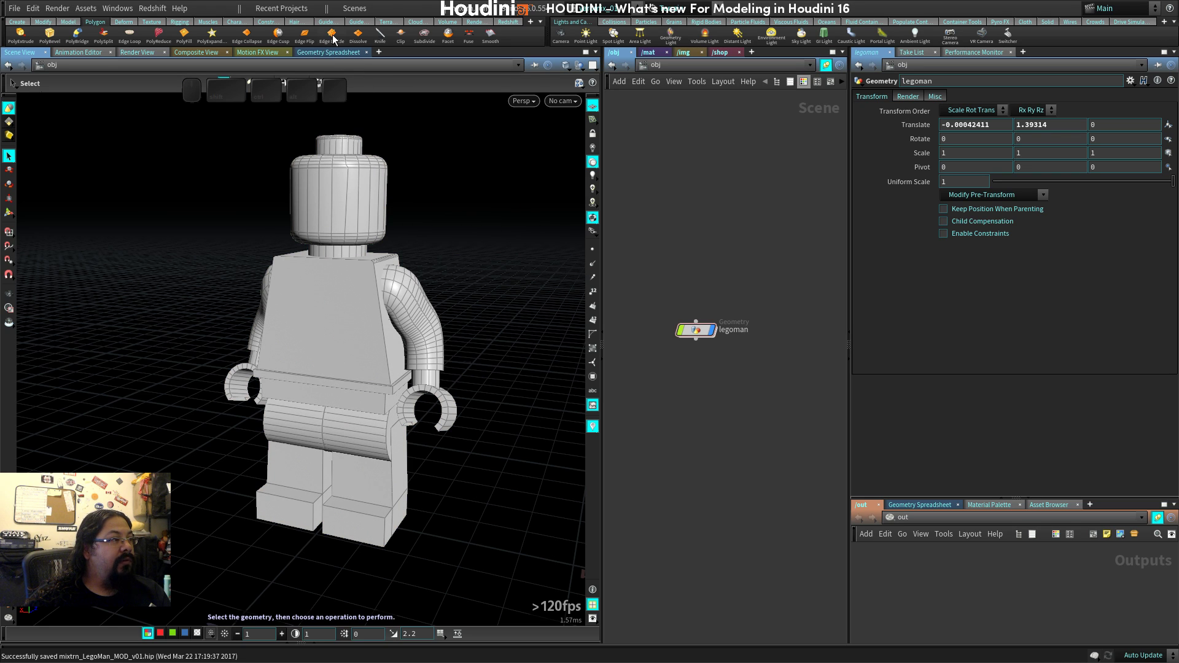
Examine the context and hotkey settings of the PolyBevel shelf tool and close its editor without changes.
left_click(43, 21)
left_click(92, 22)
right_click(51, 38)
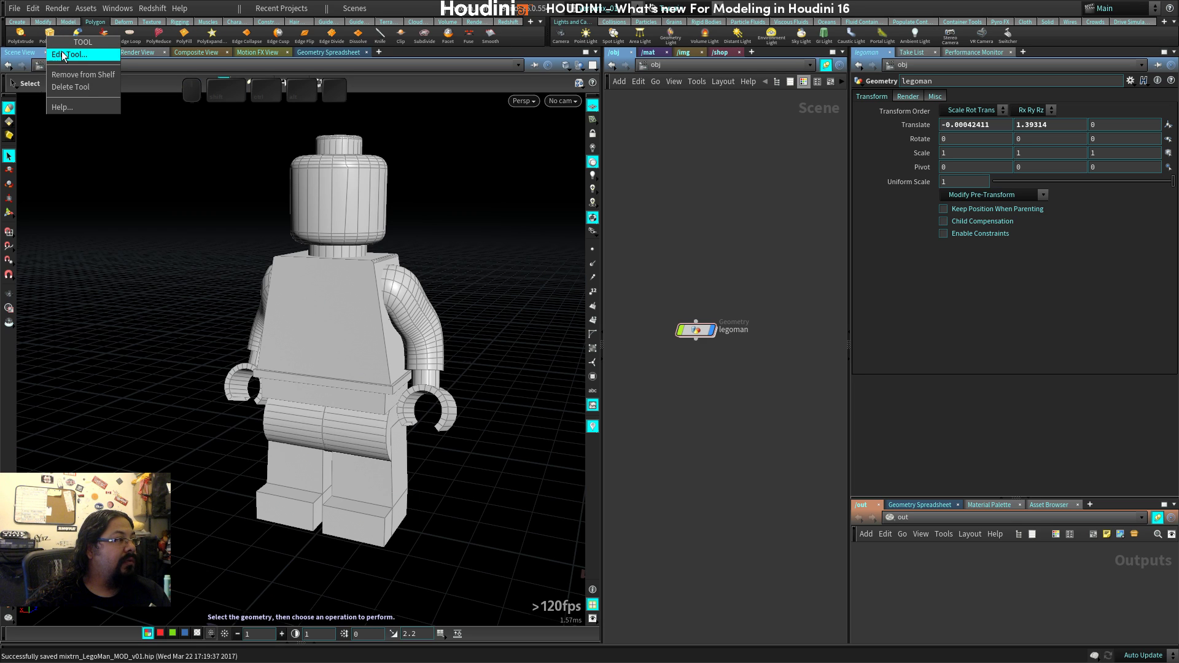
left_click(67, 49)
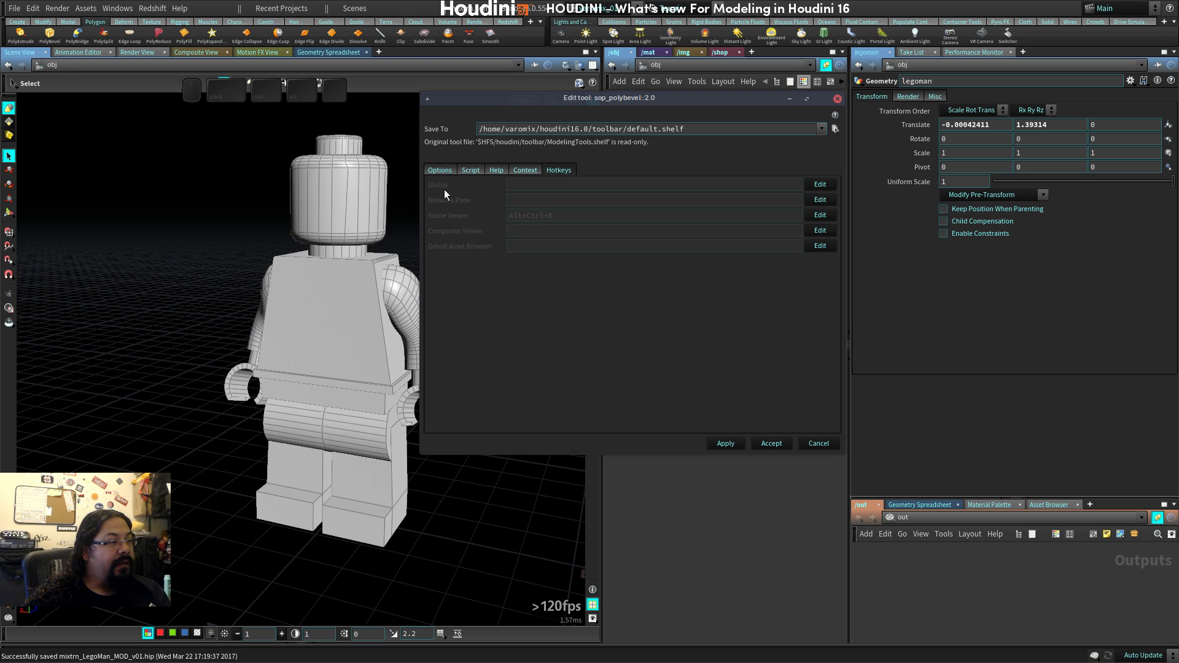
left_click_drag(673, 103, 824, 107)
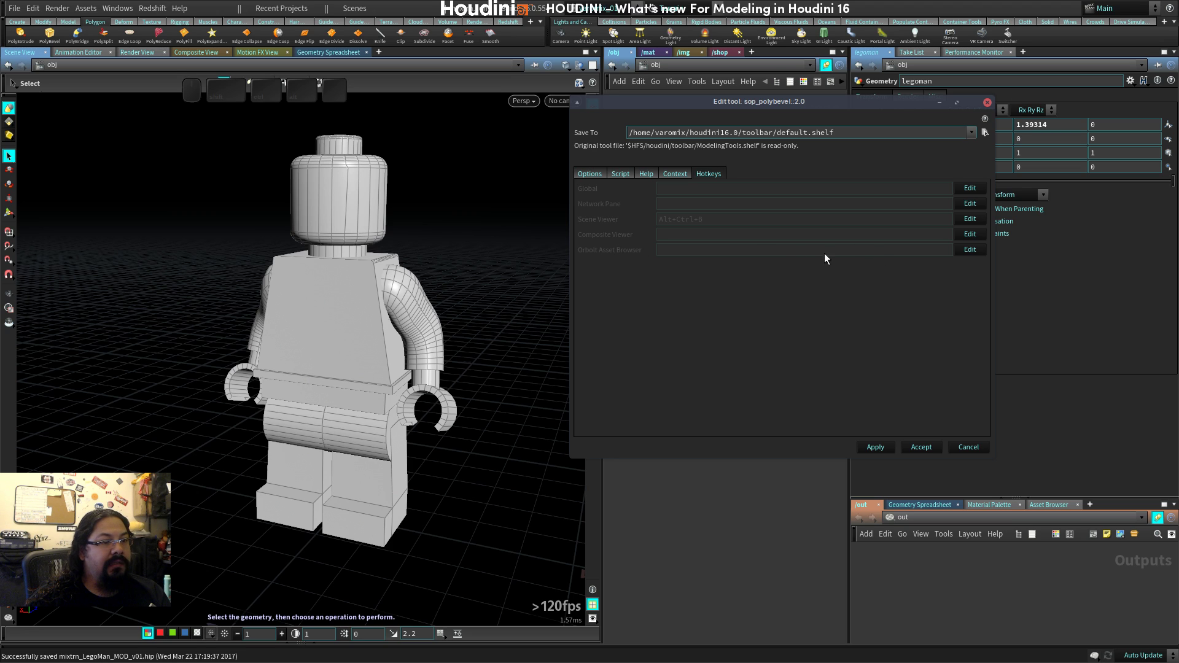
left_click(674, 174)
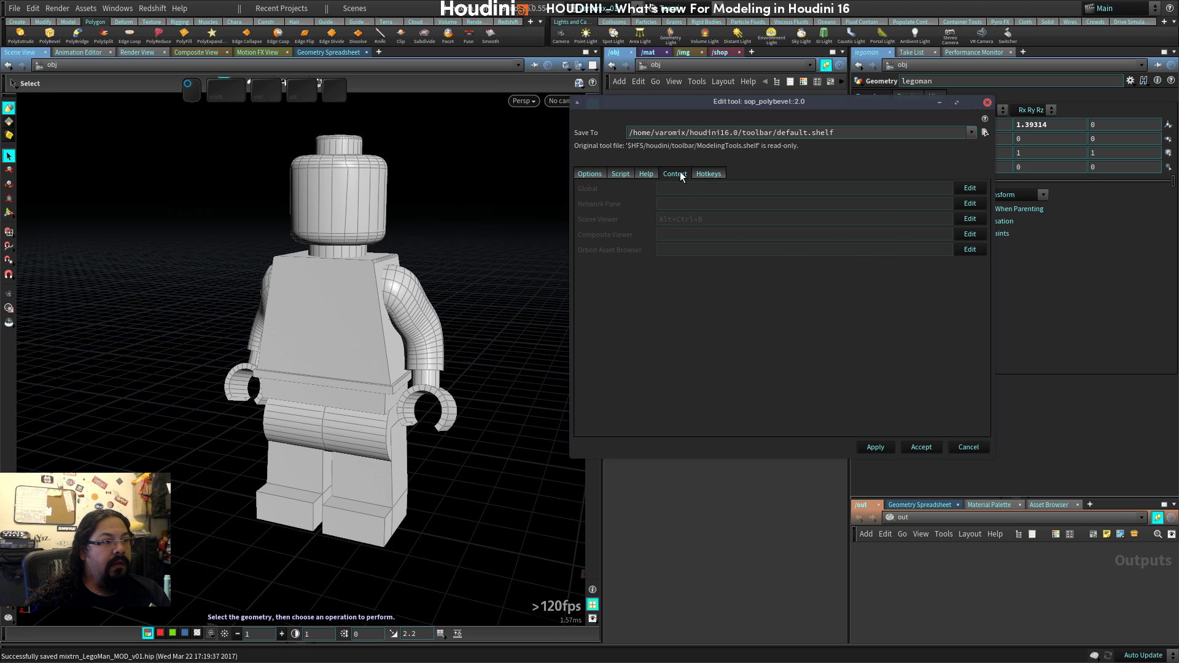
left_click(698, 176)
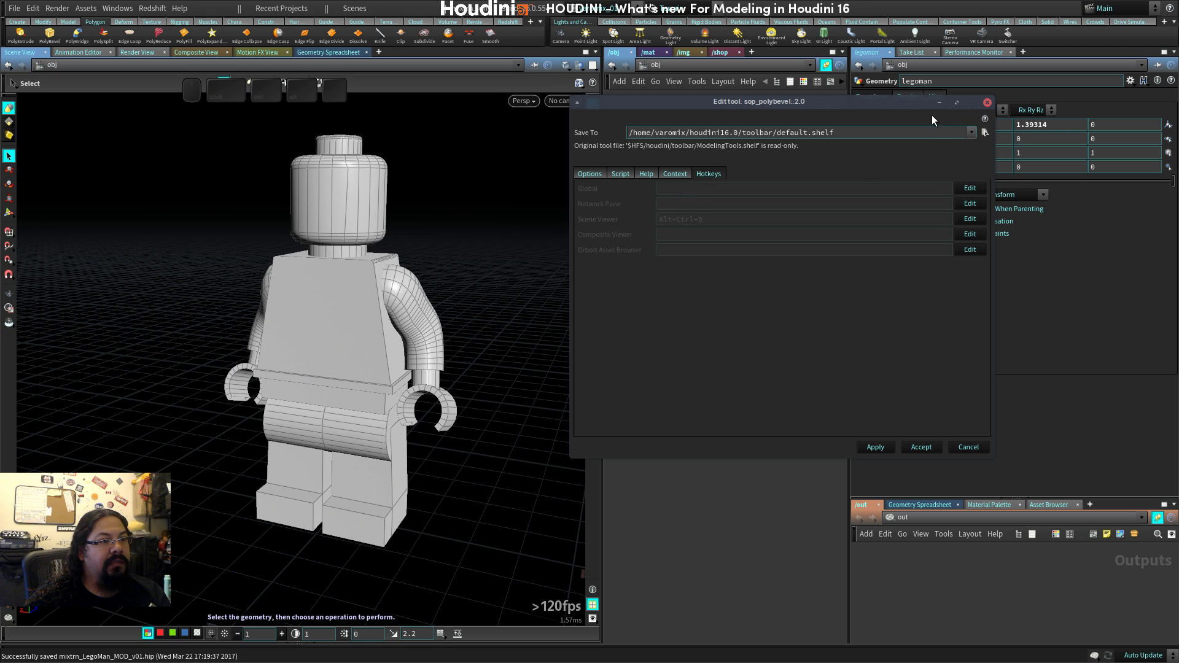
left_click_drag(914, 103, 705, 127)
left_click(777, 127)
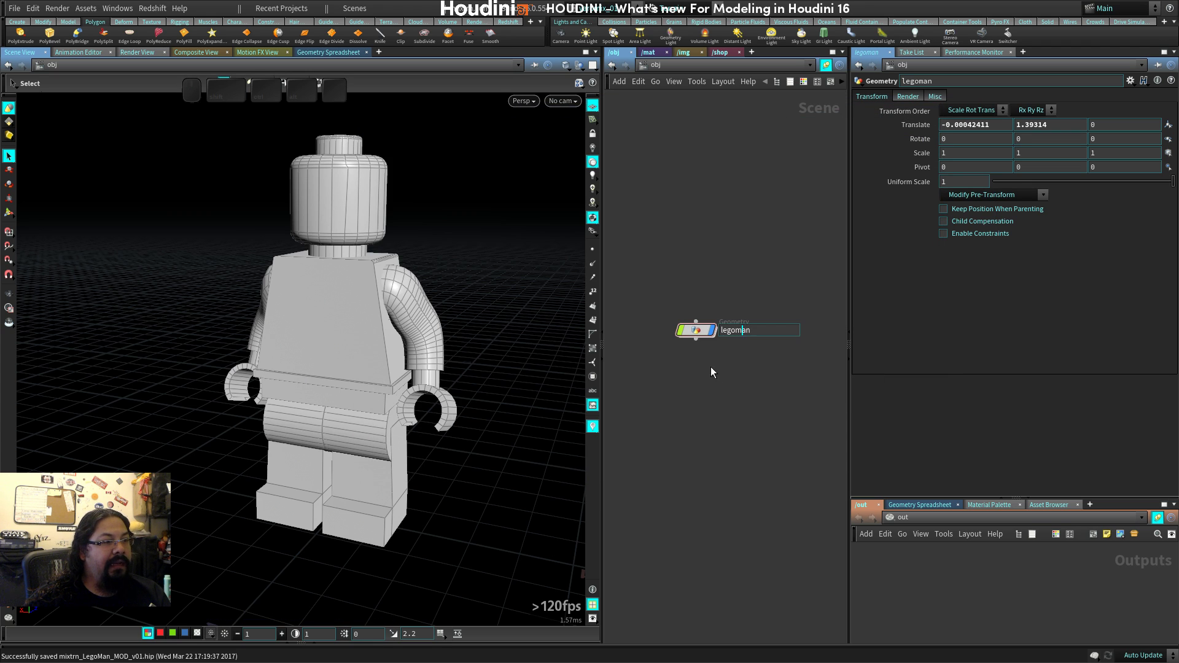
Try to add a merge node at the object level with the custom MIX Merge Tool.
left_click(684, 257)
left_click(688, 329)
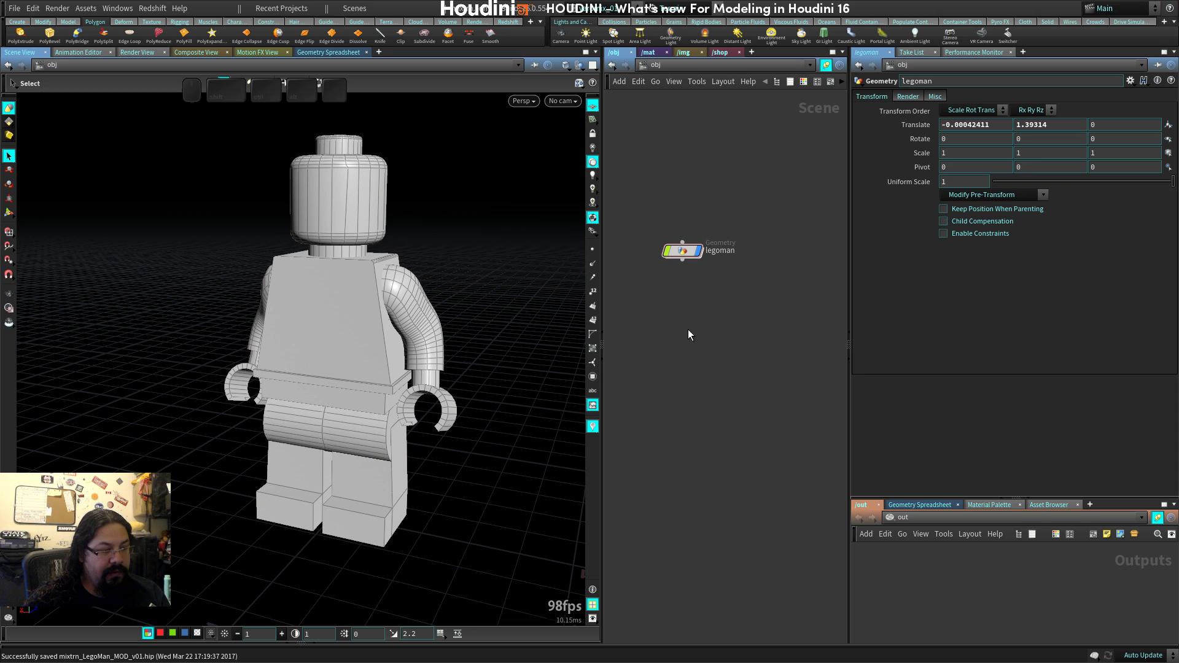
key("ctrl+m")
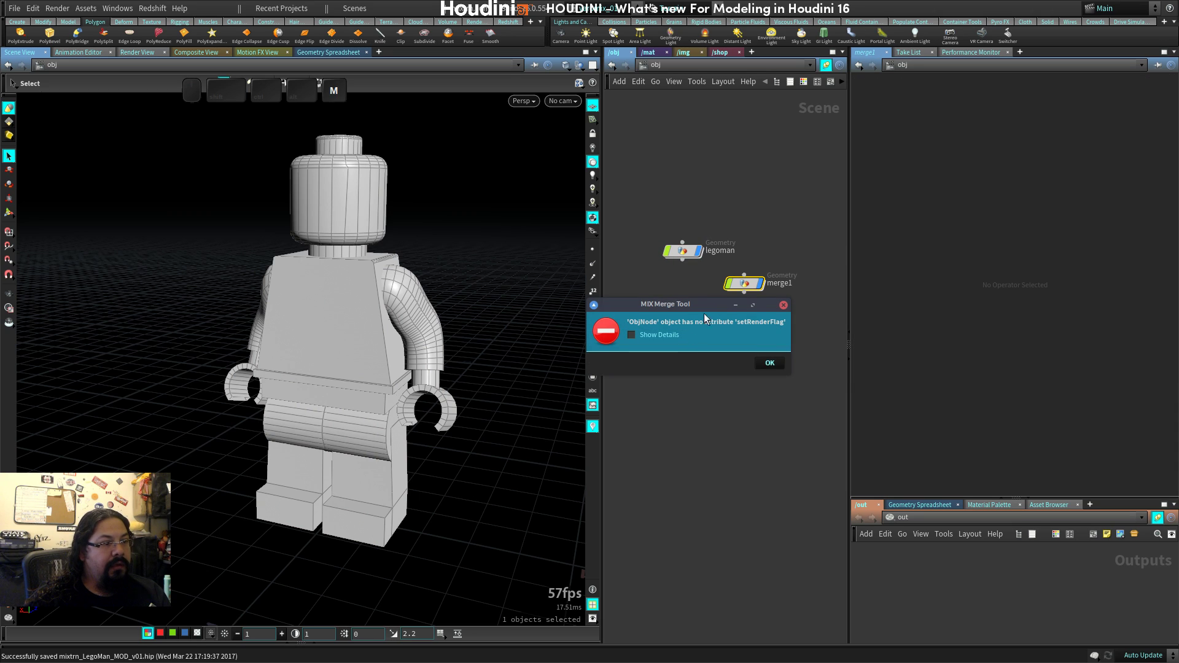
left_click(784, 305)
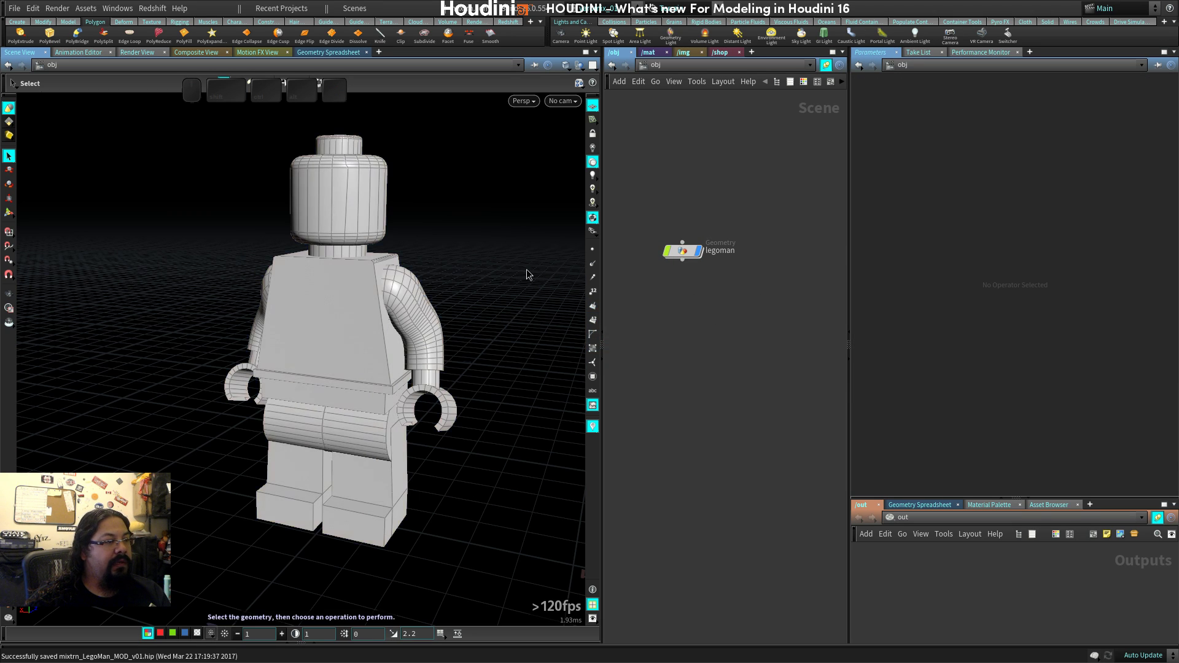
Enter the legoman network and test the custom merge tool by adding three merge nodes below mirror3.
double_click(683, 251)
key("m")
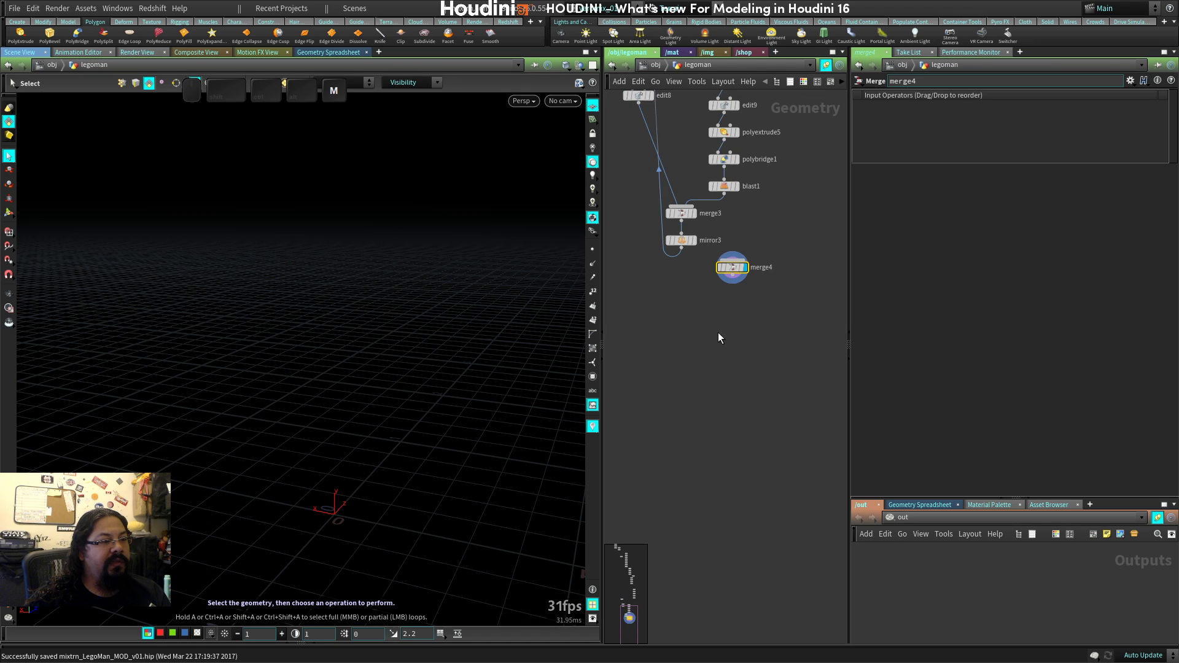
left_click(720, 310)
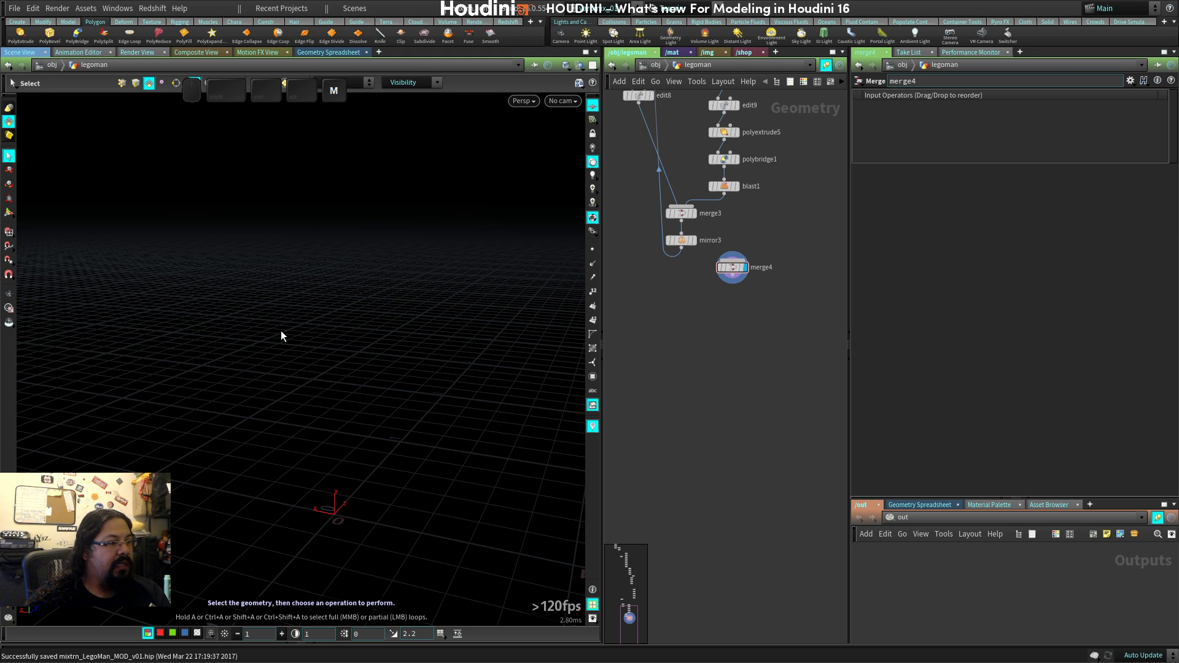
key("m")
key("m")
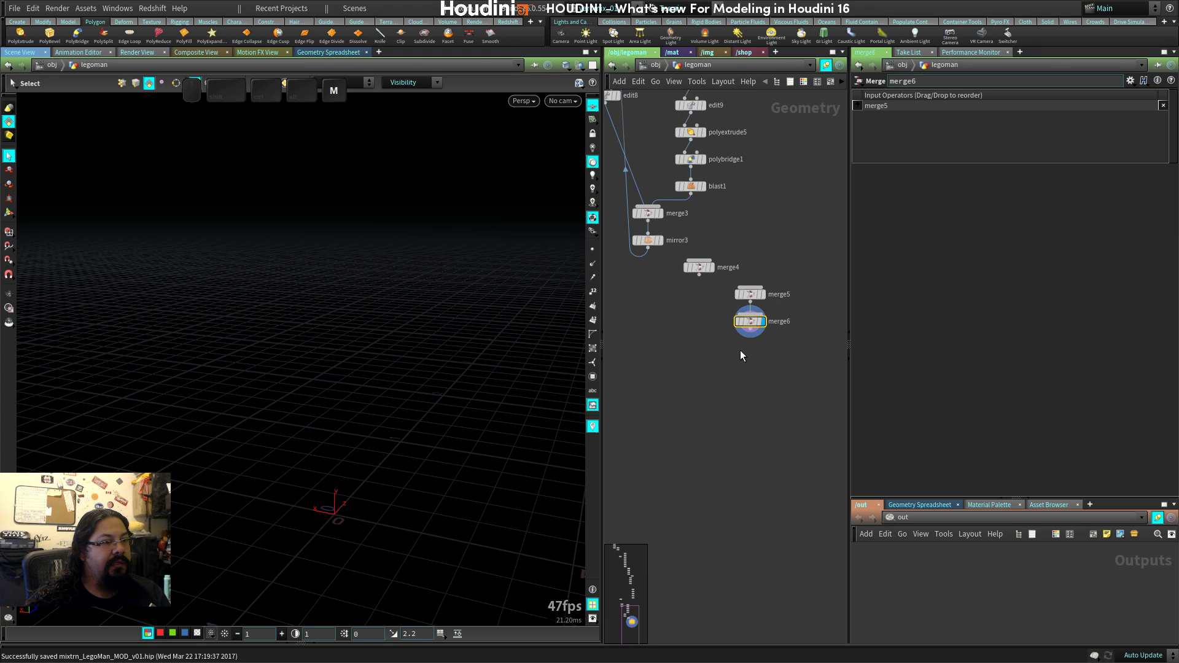
Delete the three test merge nodes and set the display back to merge2.
left_click_drag(690, 368, 772, 249)
key("Delete")
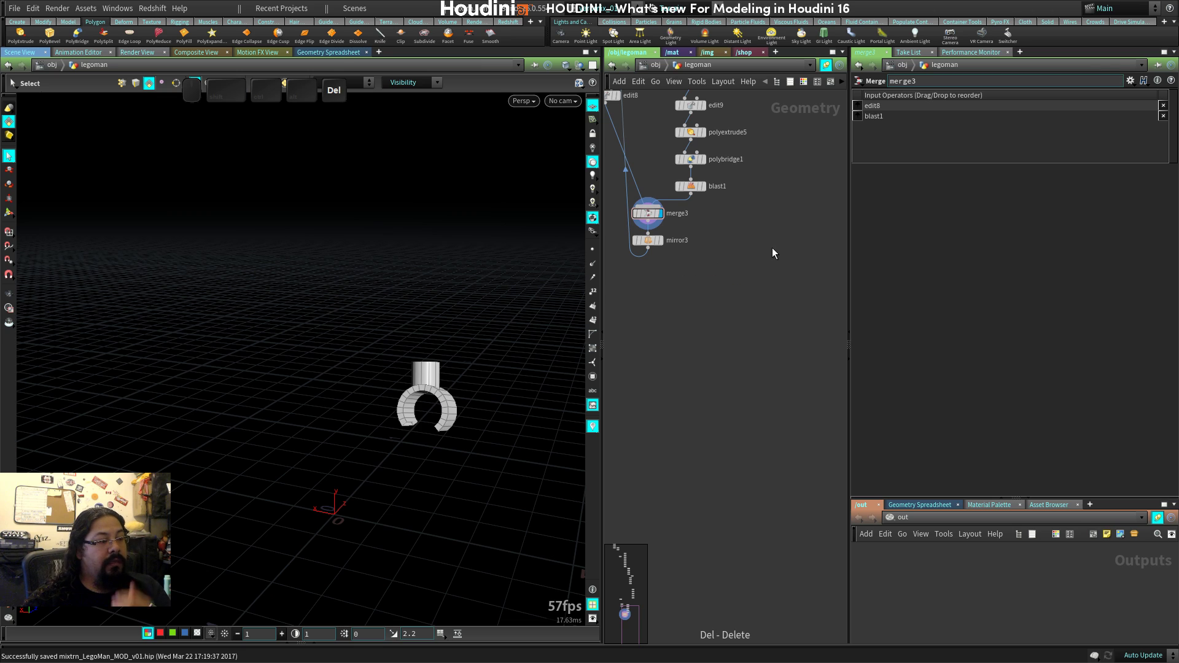
middle_click_drag(656, 252, 745, 391)
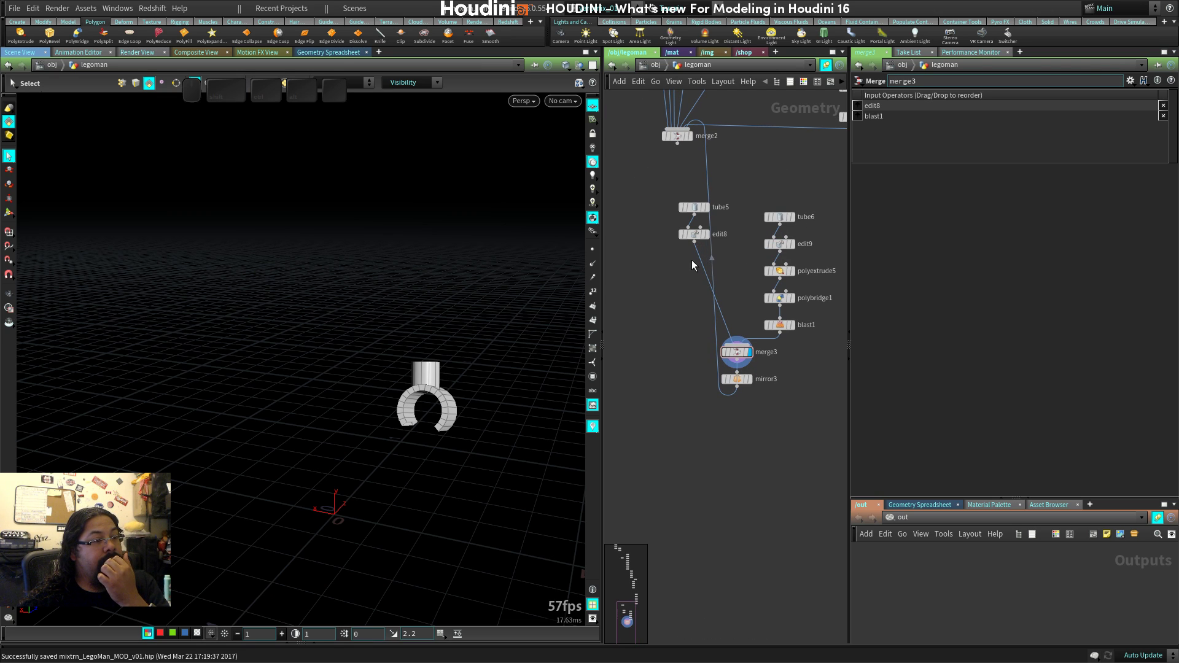
left_click(692, 146)
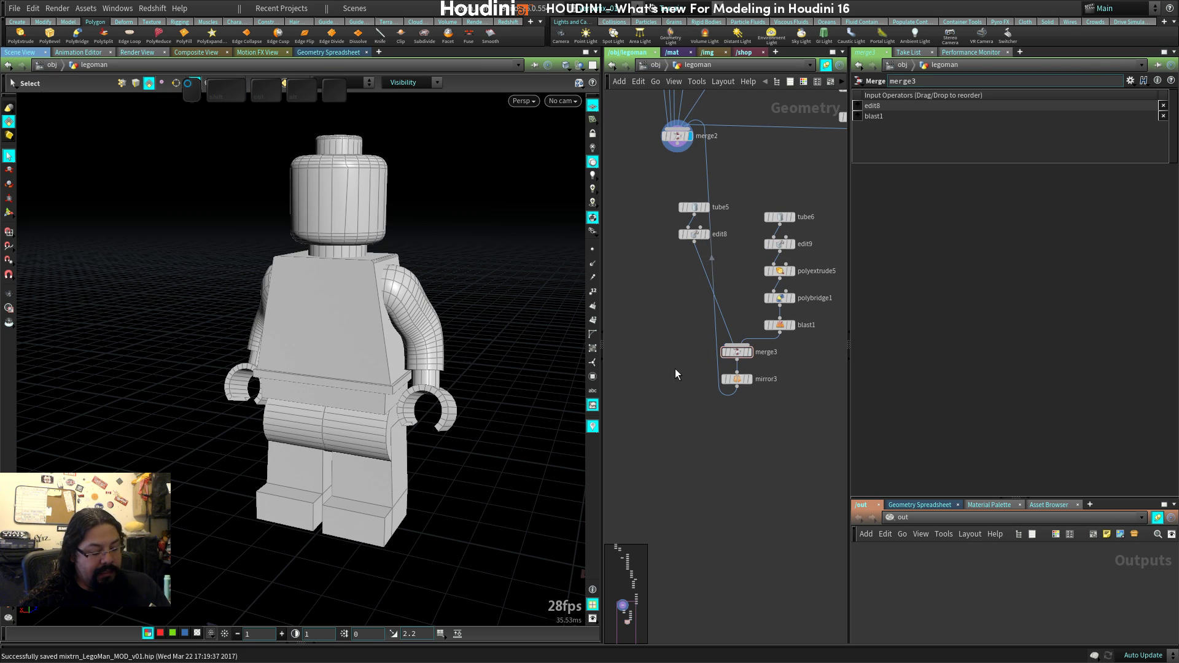
Lay out the legoman network nodes automatically and widen the network pane to show every branch feeding merge2.
key("l")
middle_click_drag(707, 287, 745, 468)
scroll(735, 423, "down", 5)
middle_click_drag(759, 425, 710, 363)
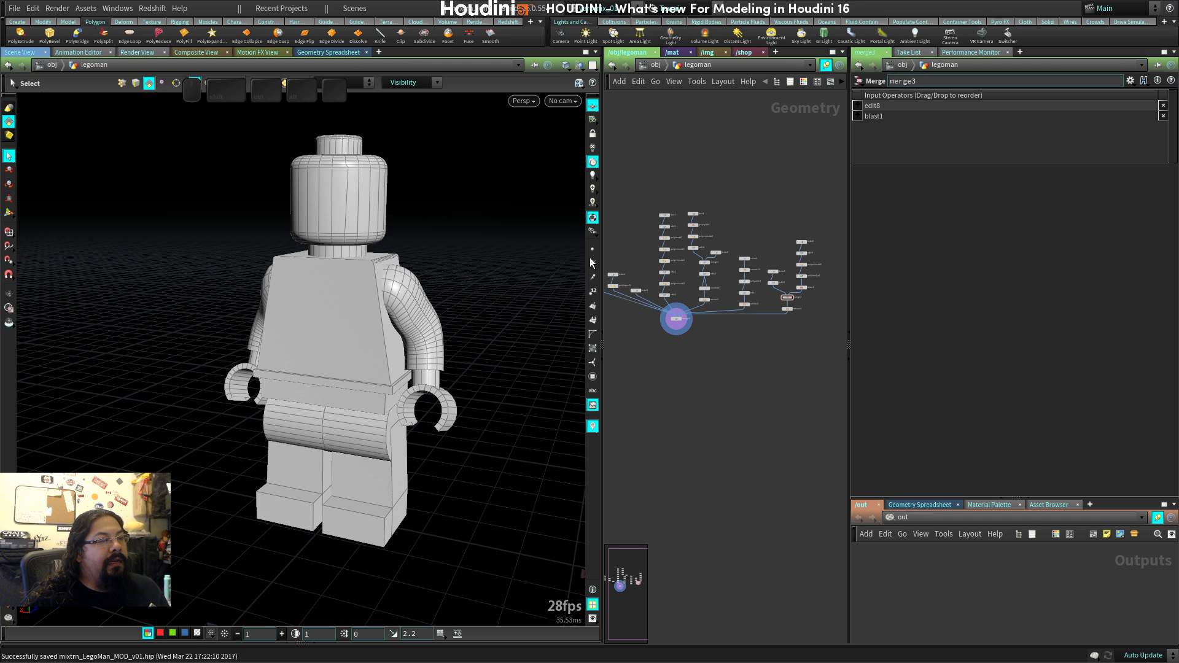
left_click_drag(602, 219, 523, 206)
middle_click_drag(576, 202, 622, 200)
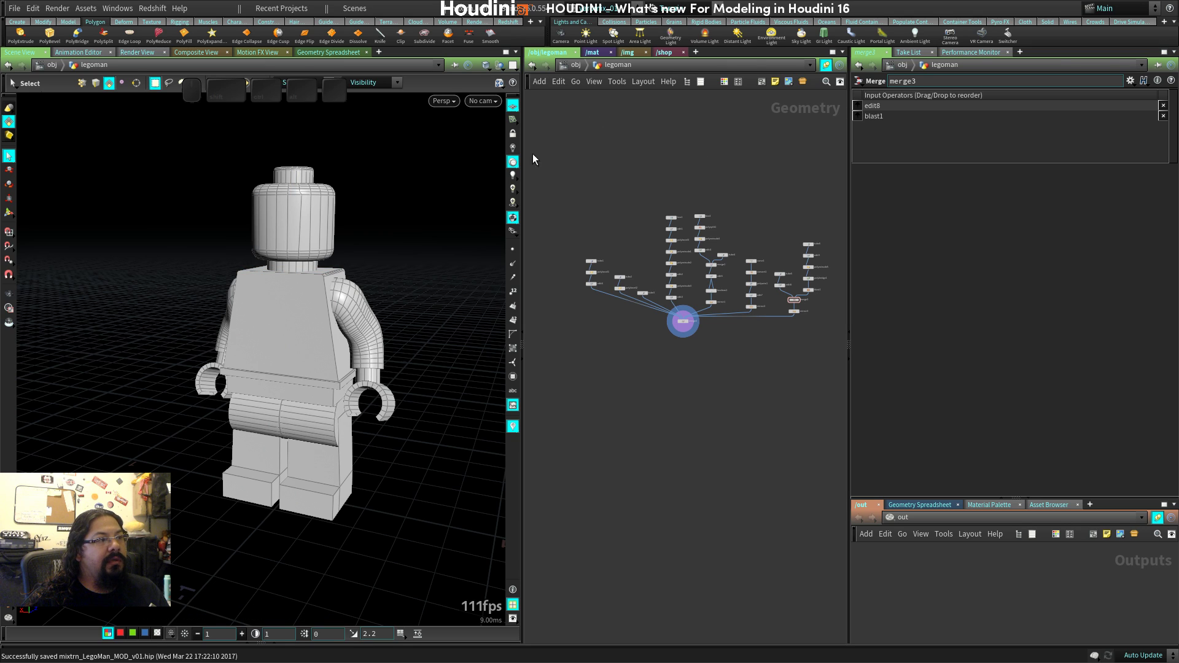
Check the hotkey settings of the PolyExpand2D shelf tool and close its editor without changes.
right_click(214, 35)
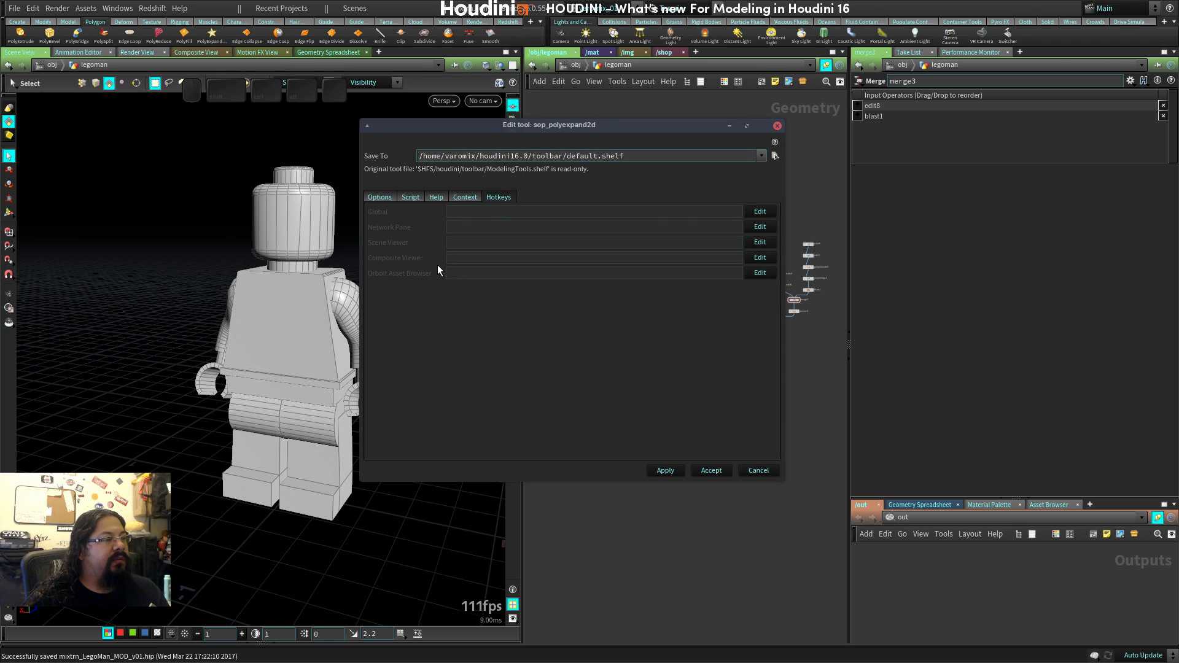
key("Escape")
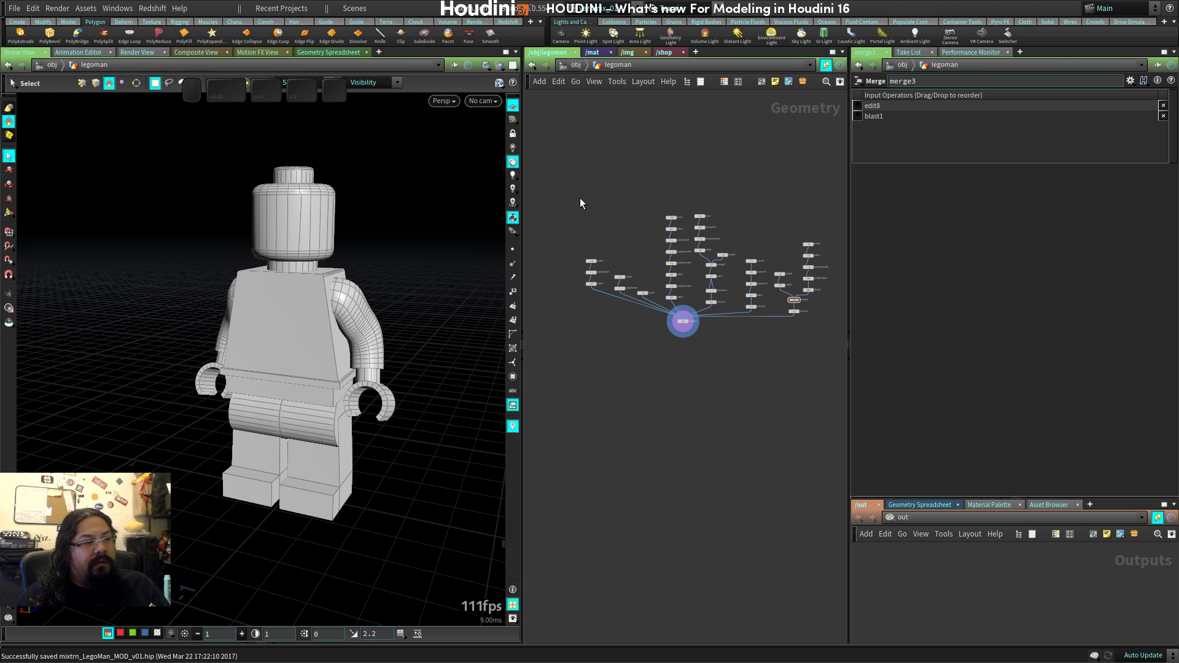
Move the merge2 node slightly further below the branches that feed it.
scroll(678, 316, "up", 5)
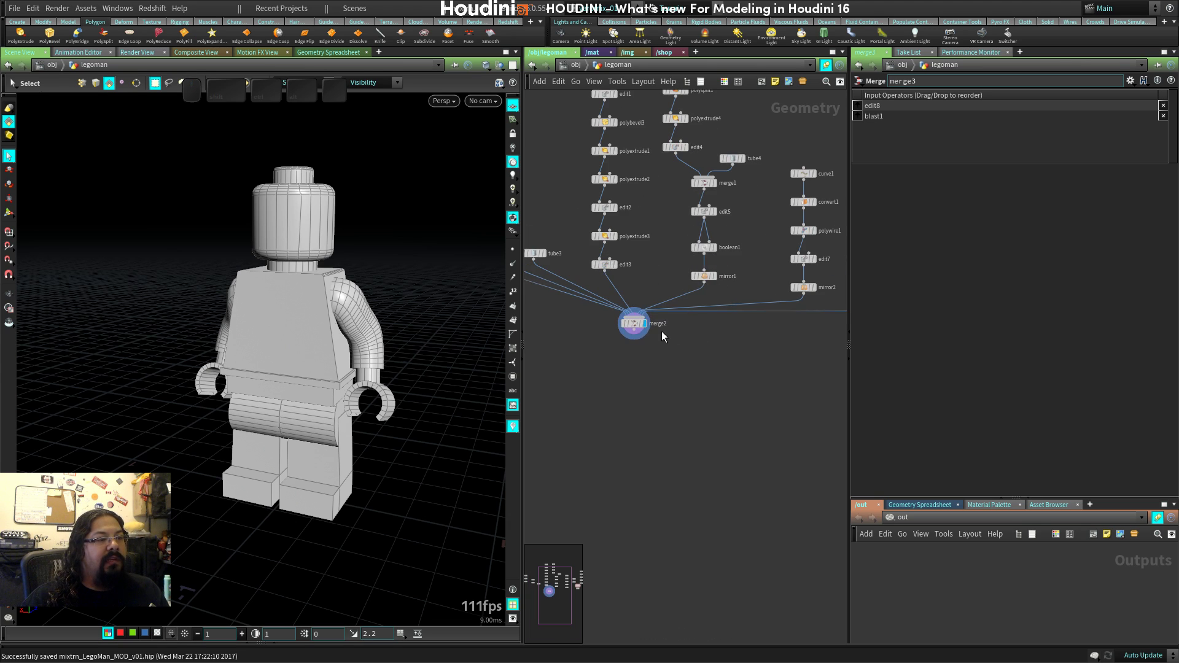
left_click_drag(636, 324, 641, 360)
middle_click_drag(618, 407, 671, 397)
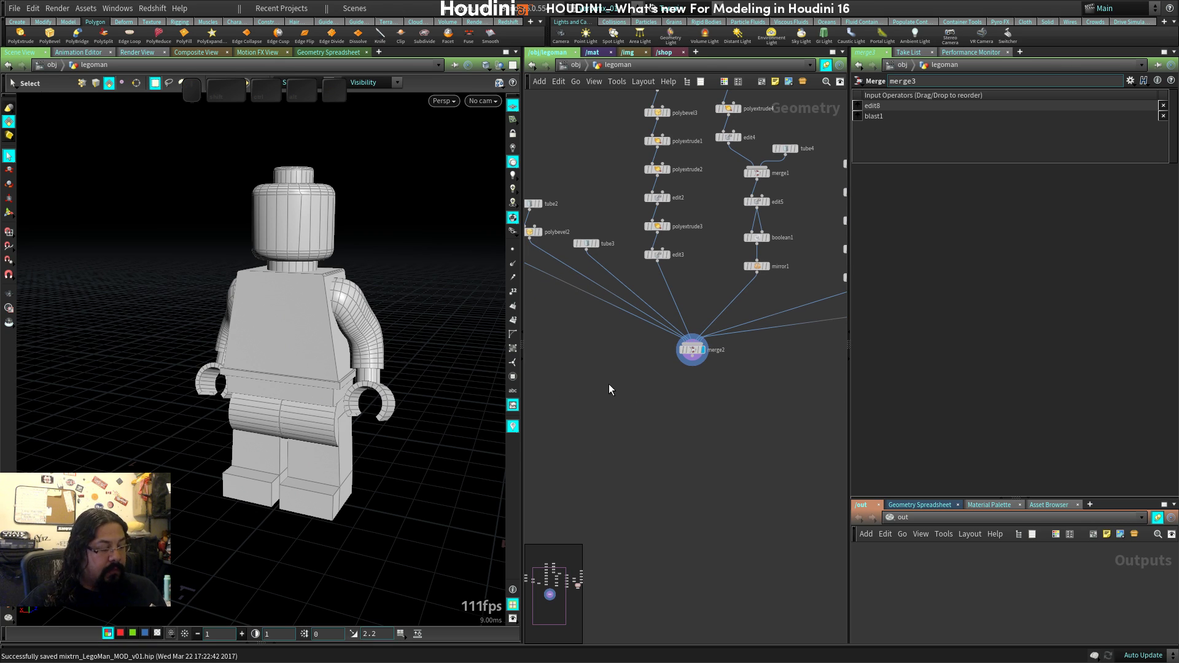
Inspect the Lego man in perspective, top, front and right views with wireframe and shaded display, ending in shaded perspective.
key("shift+w")
key("space")
mouse_move(258, 332)
left_mouse_down()
mouse_move(336, 326)
mouse_move(263, 326)
left_mouse_up()
mouse_move(263, 326)
right_mouse_down()
mouse_move(319, 332)
mouse_move(269, 334)
right_mouse_up()
left_click_drag(268, 334, 385, 352)
key("space+2")
key("space+3")
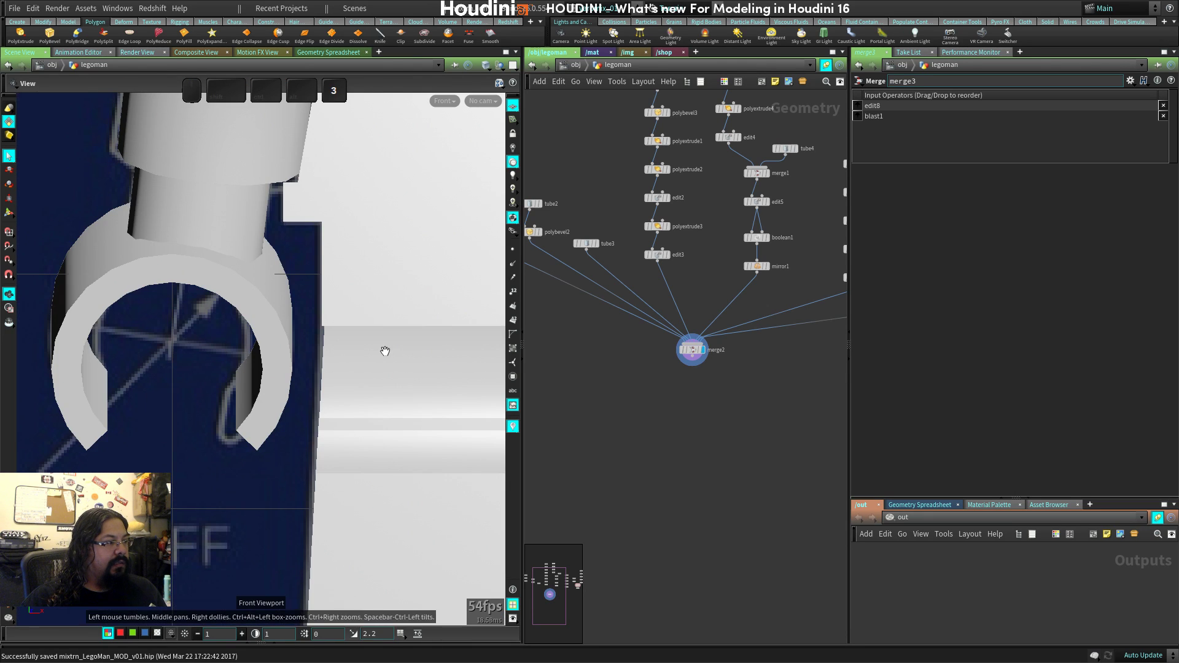
key("shift+w")
mouse_move(381, 363)
right_mouse_down()
mouse_move(335, 411)
mouse_move(364, 403)
right_mouse_up()
middle_click_drag(364, 402, 252, 452)
key("space+4")
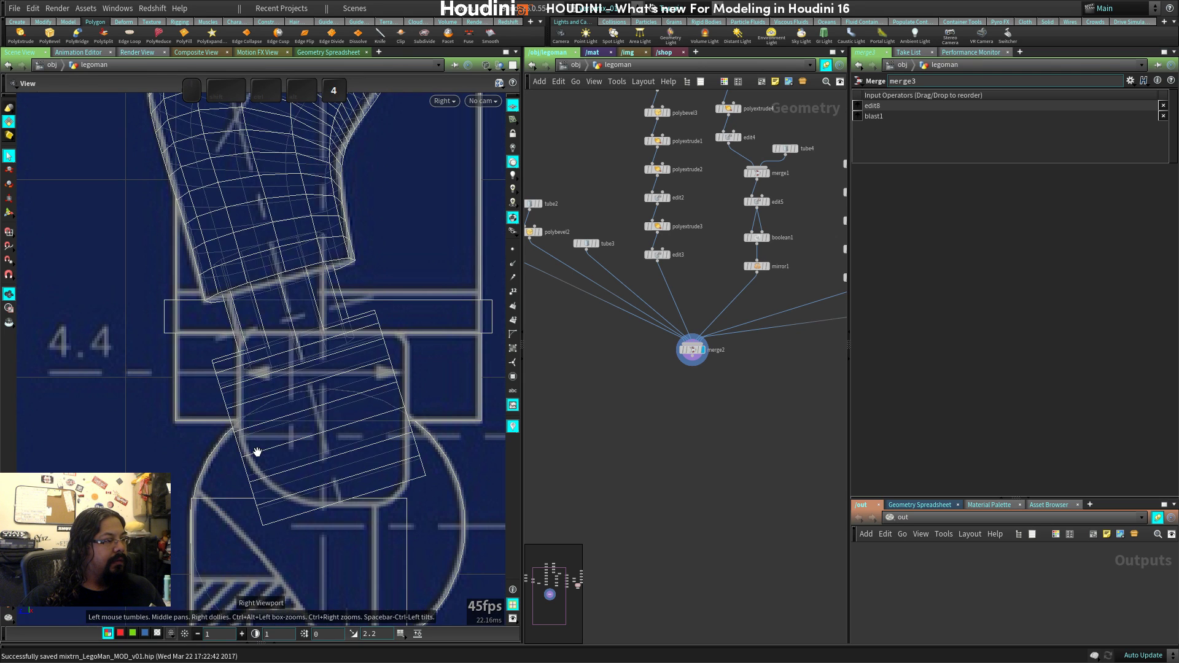
right_click_drag(258, 452, 290, 416)
key("space+1")
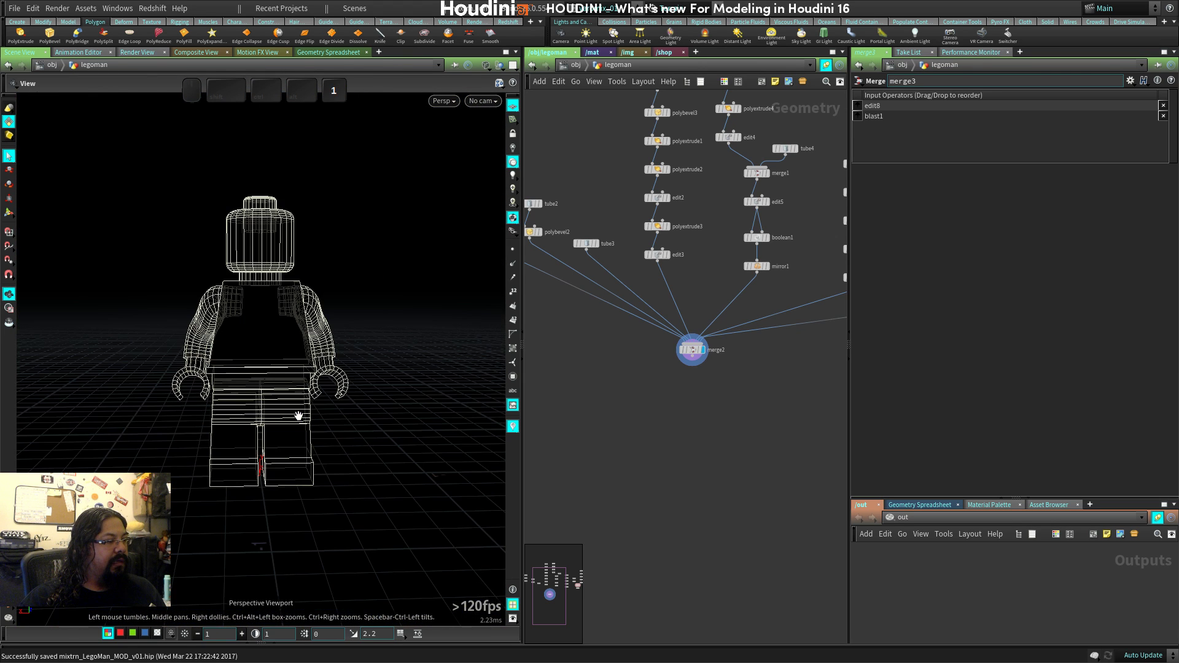
key("space+2")
key("space+1")
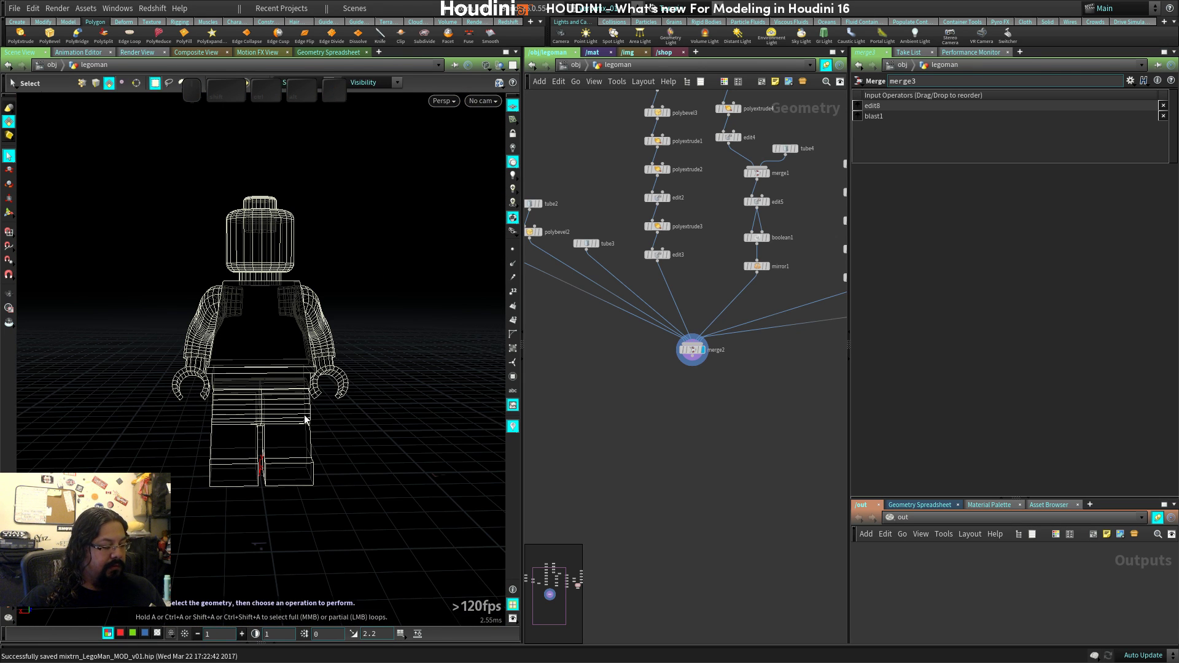
key("w")
key("Tab")
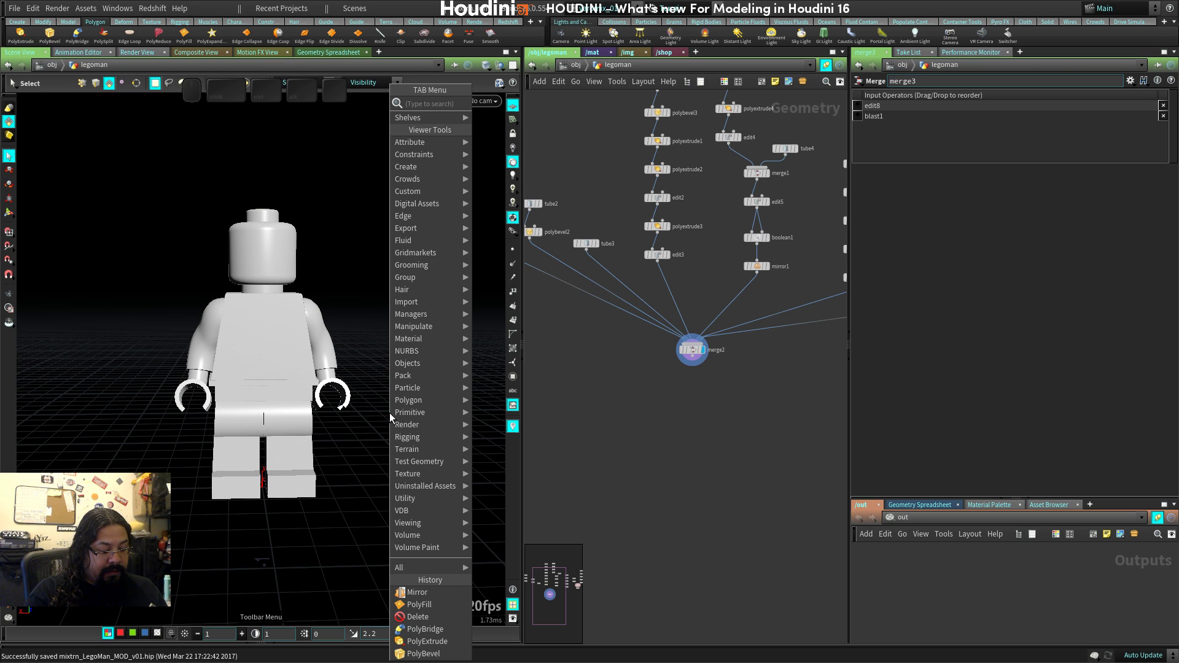
type("gtrid")
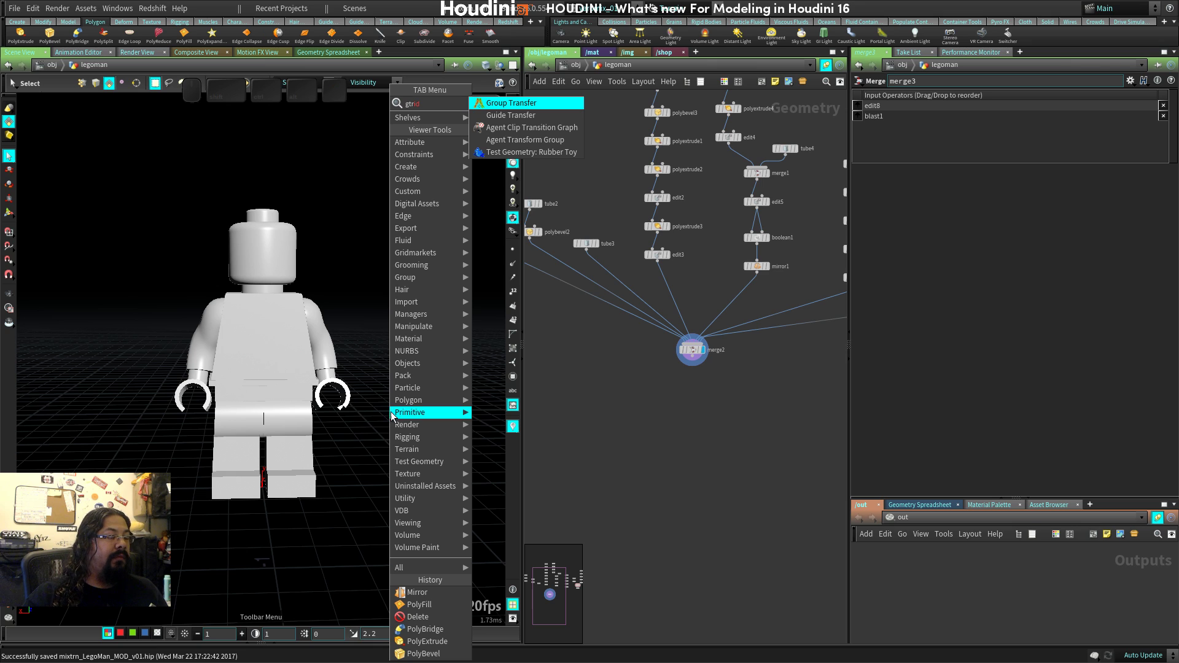
key("Escape")
Go up to the object level and add a grid at the origin as a floor for the Lego man.
left_click(577, 65)
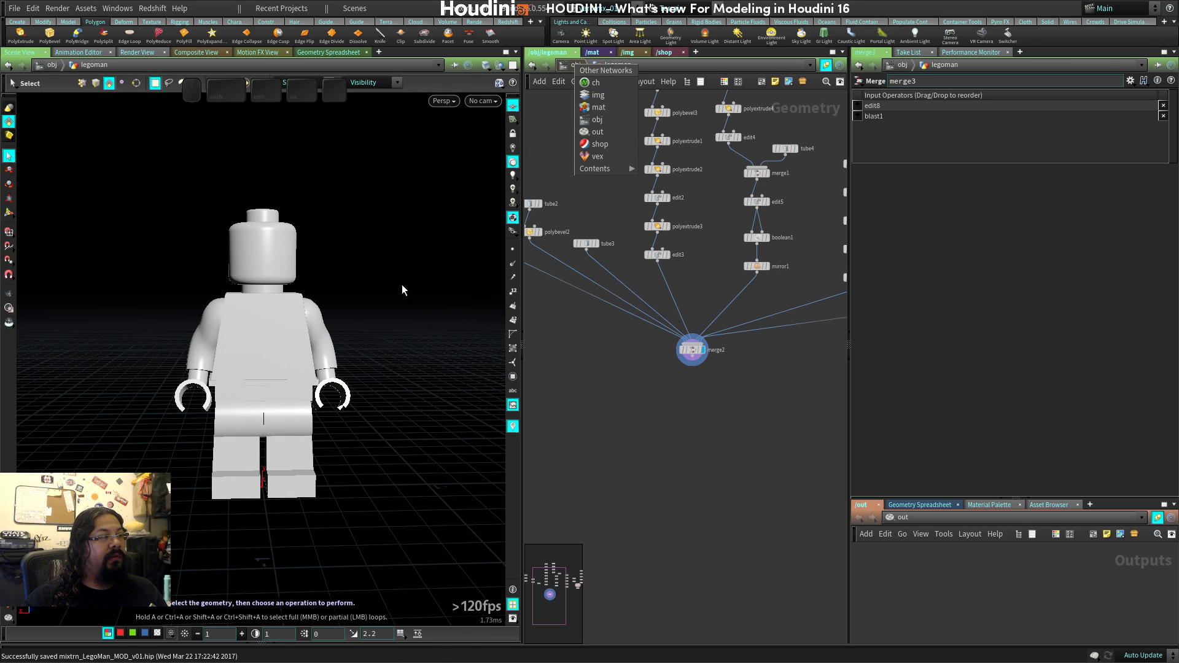
left_click(596, 119)
key("Tab")
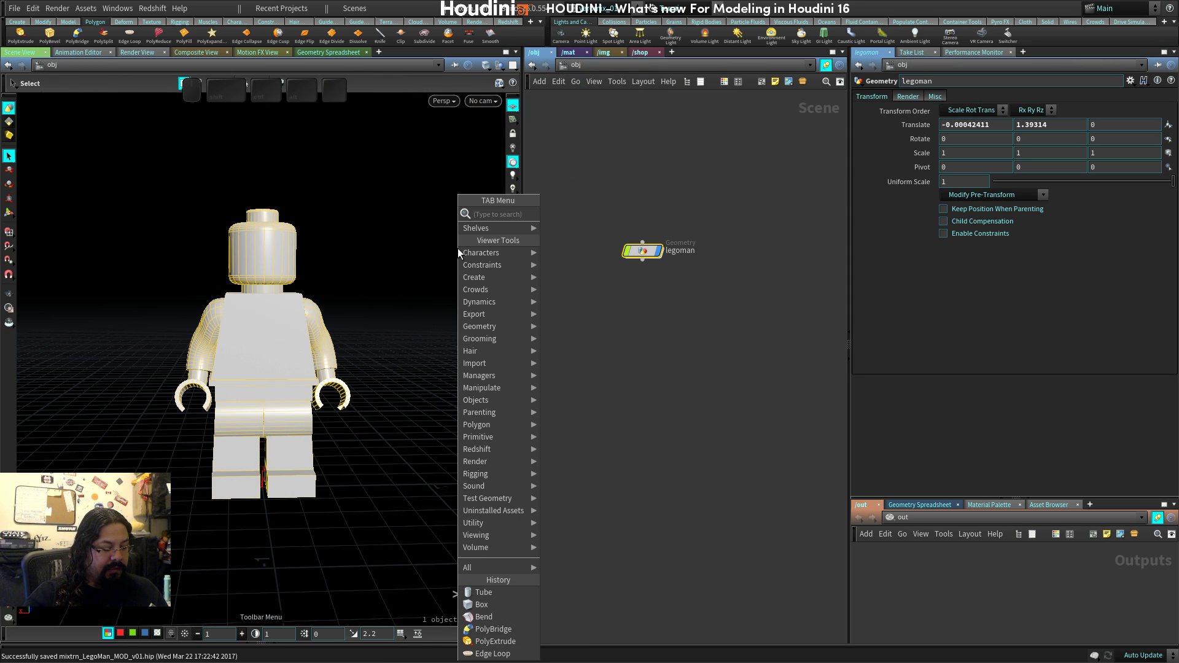
type("gri")
key("Return")
key("Return")
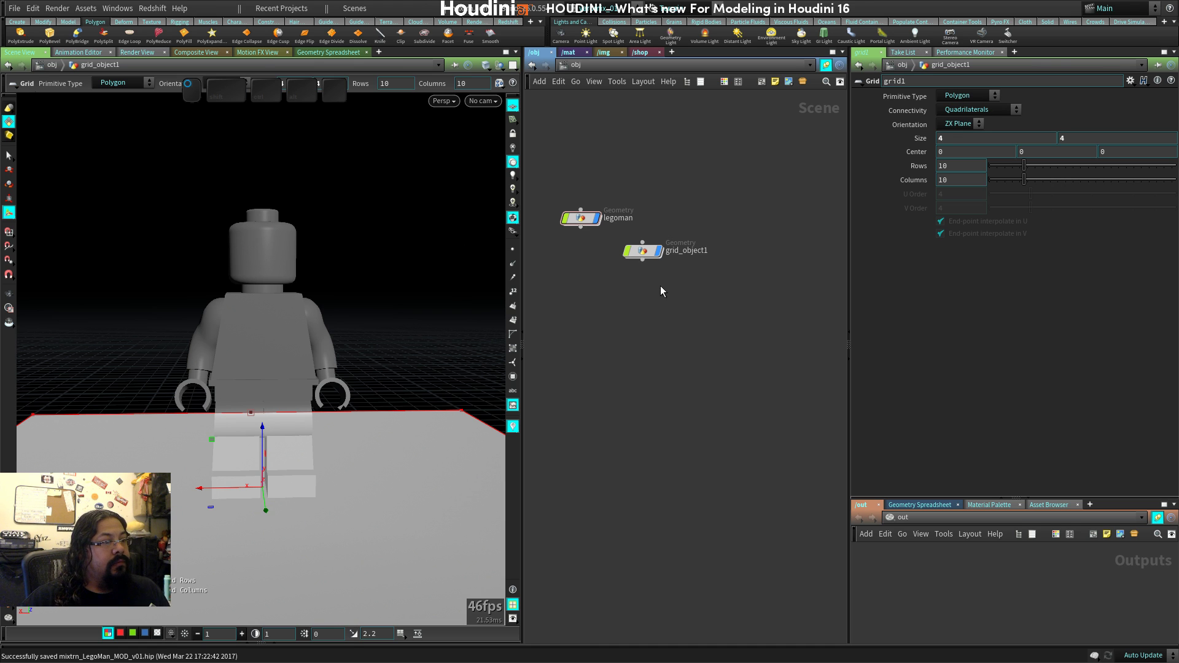
left_click_drag(391, 274, 369, 288)
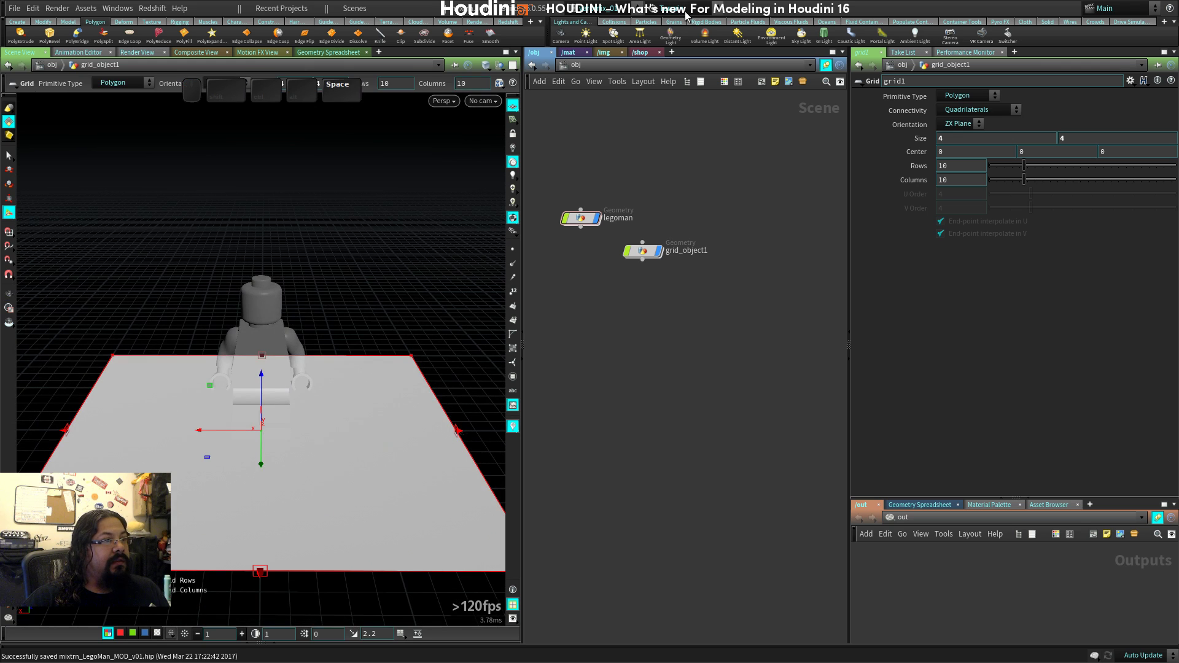
Add a sky light to the scene and create a new camera from an angled view of the Lego man.
left_click(801, 34)
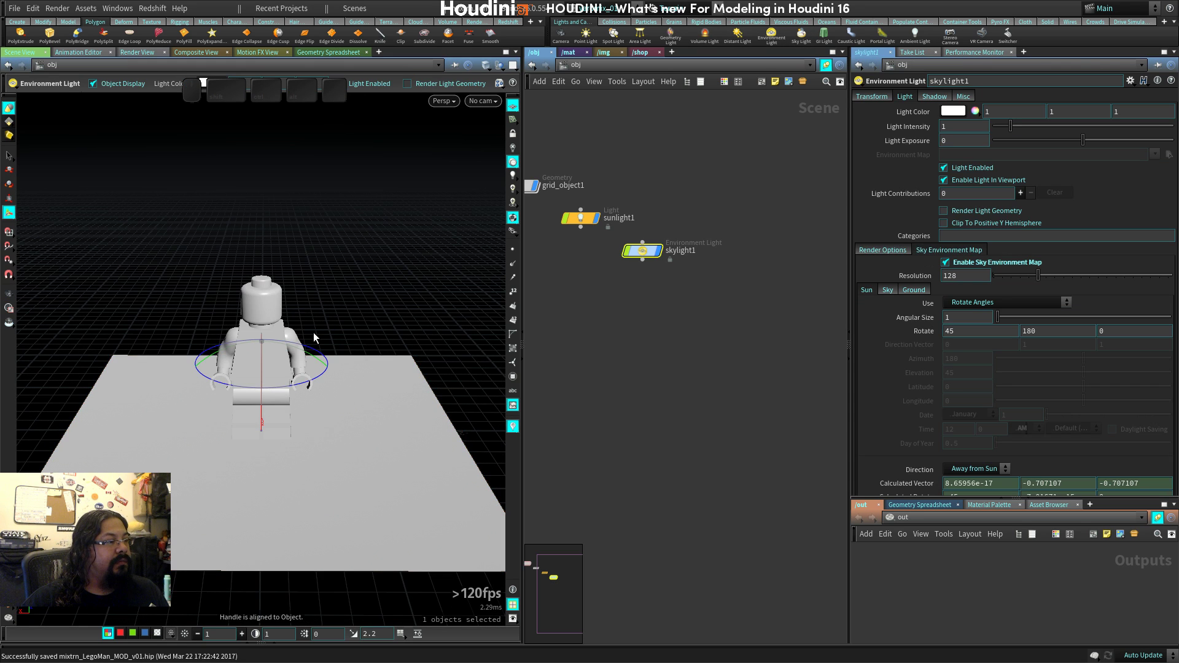
left_click_drag(327, 323, 443, 307)
left_click(480, 101)
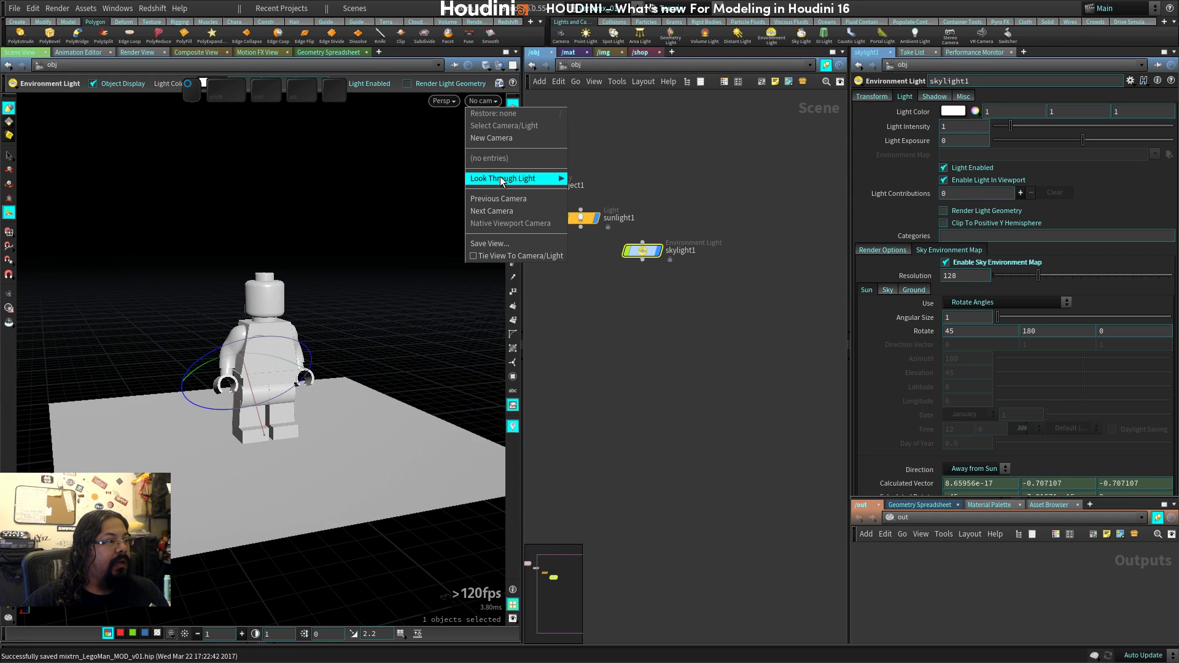
left_click(506, 140)
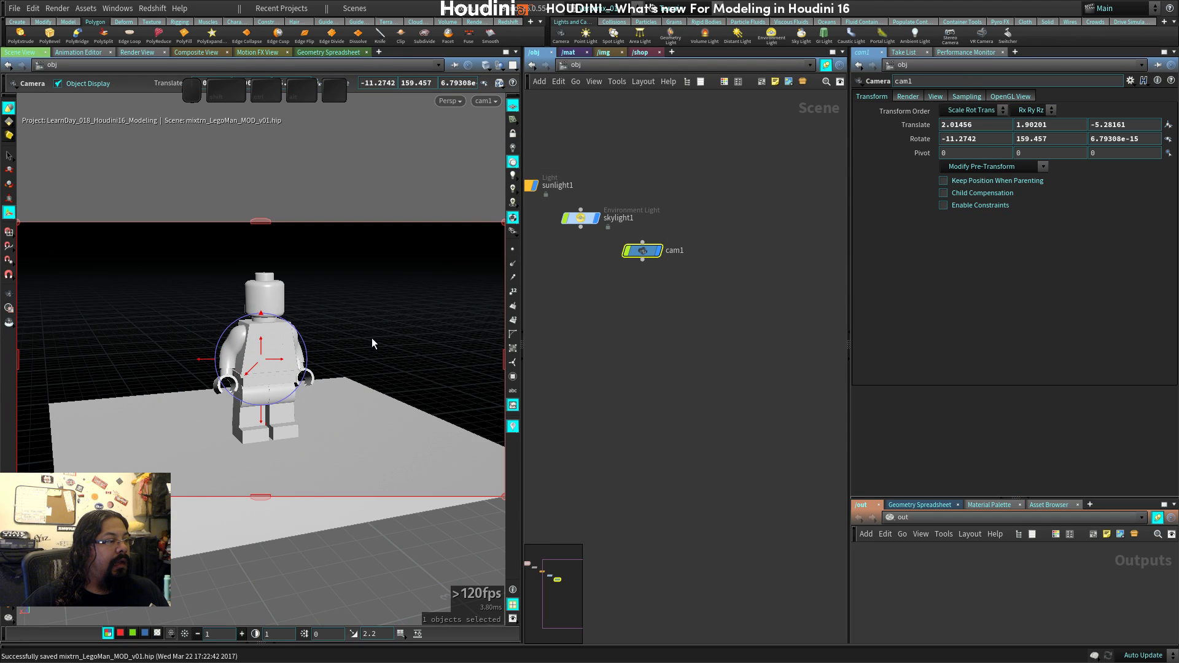
Create a Mantra - PBR render node and render the scene through cam1 in the Render View.
left_click(57, 8)
mouse_move(83, 23)
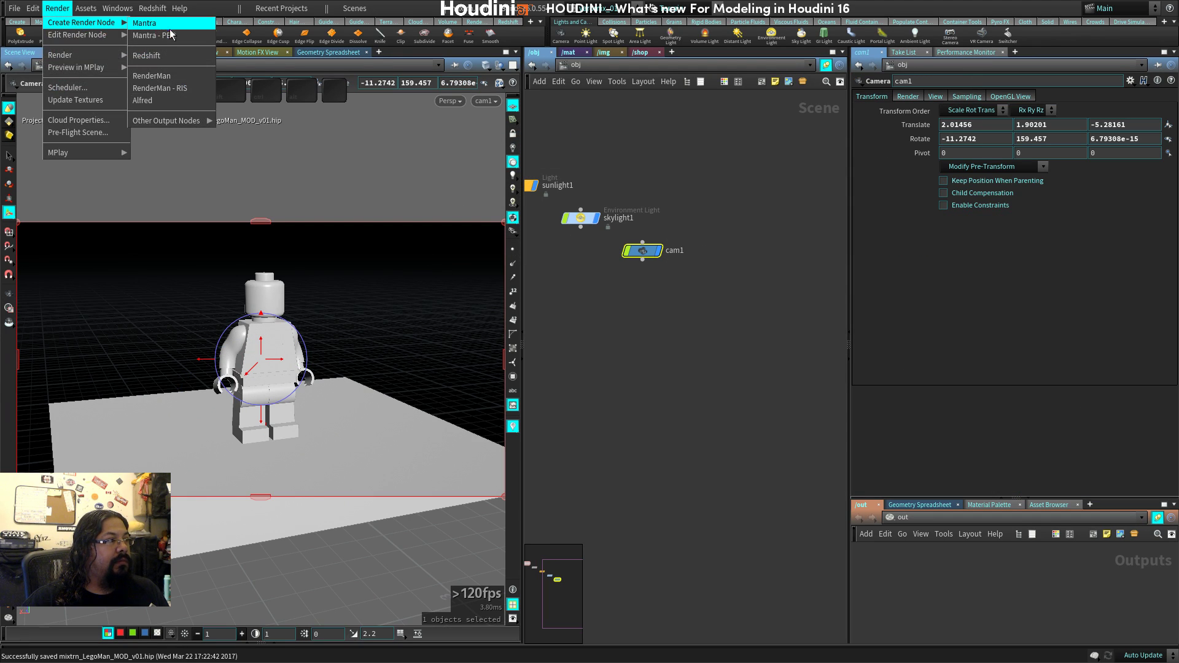
left_click(172, 35)
left_click(138, 53)
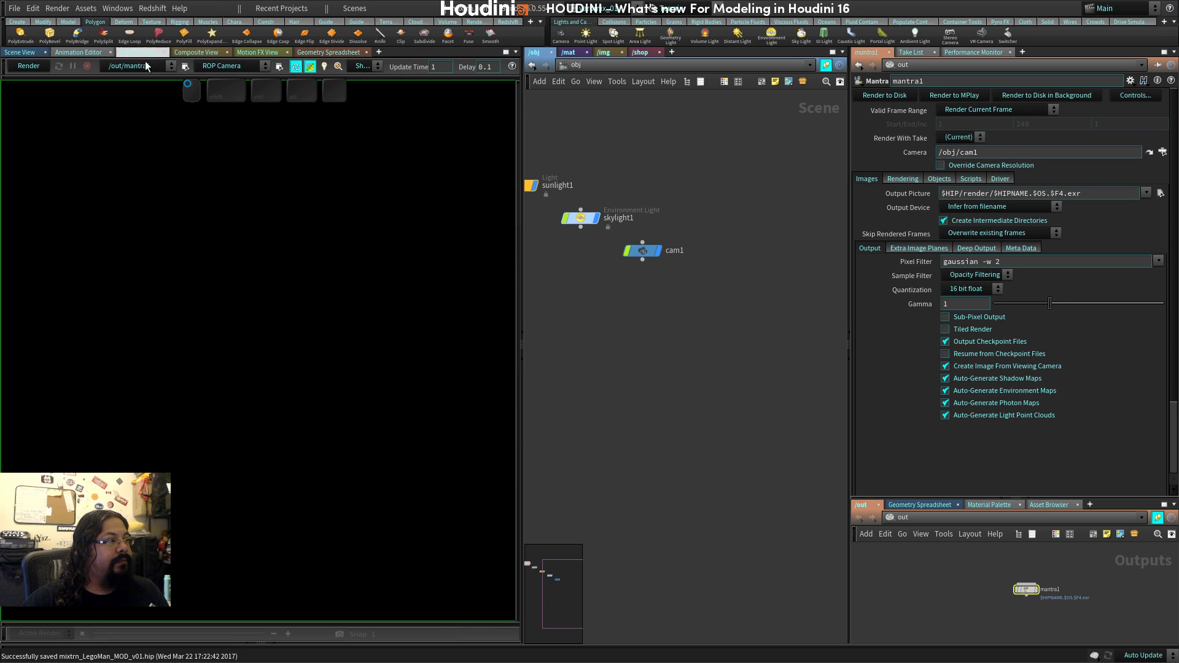
left_click(229, 68)
left_click(223, 97)
left_click(31, 66)
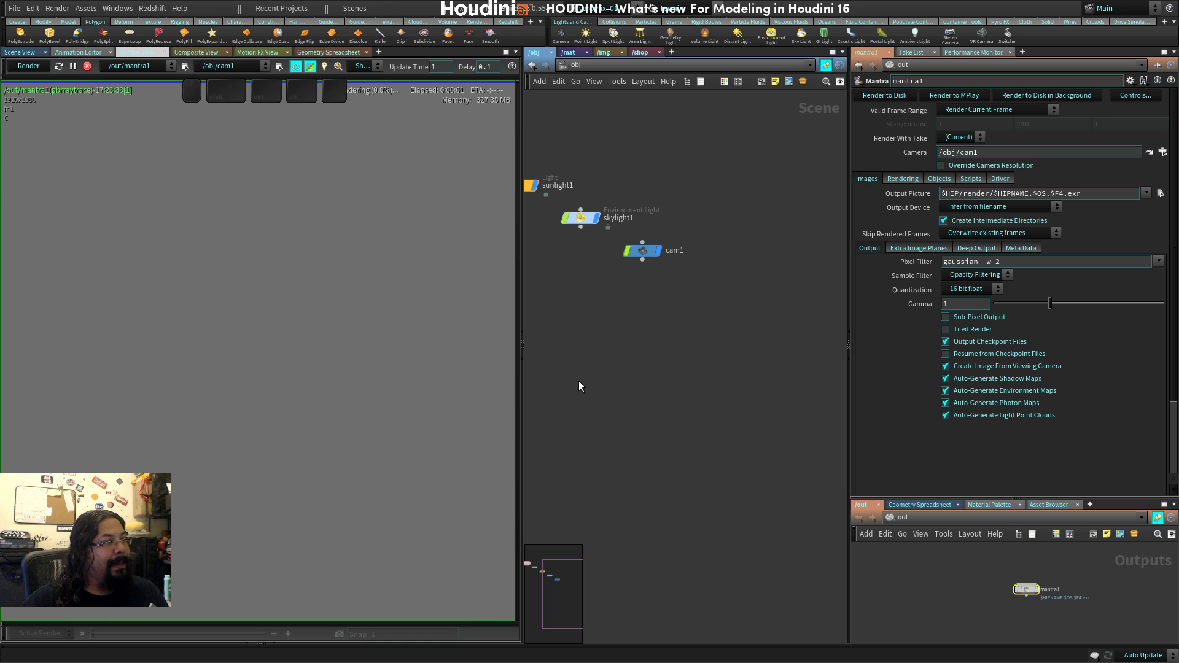
Try overriding the camera resolution on mantra1 at half resolution, and turn the override off.
left_click(1029, 593)
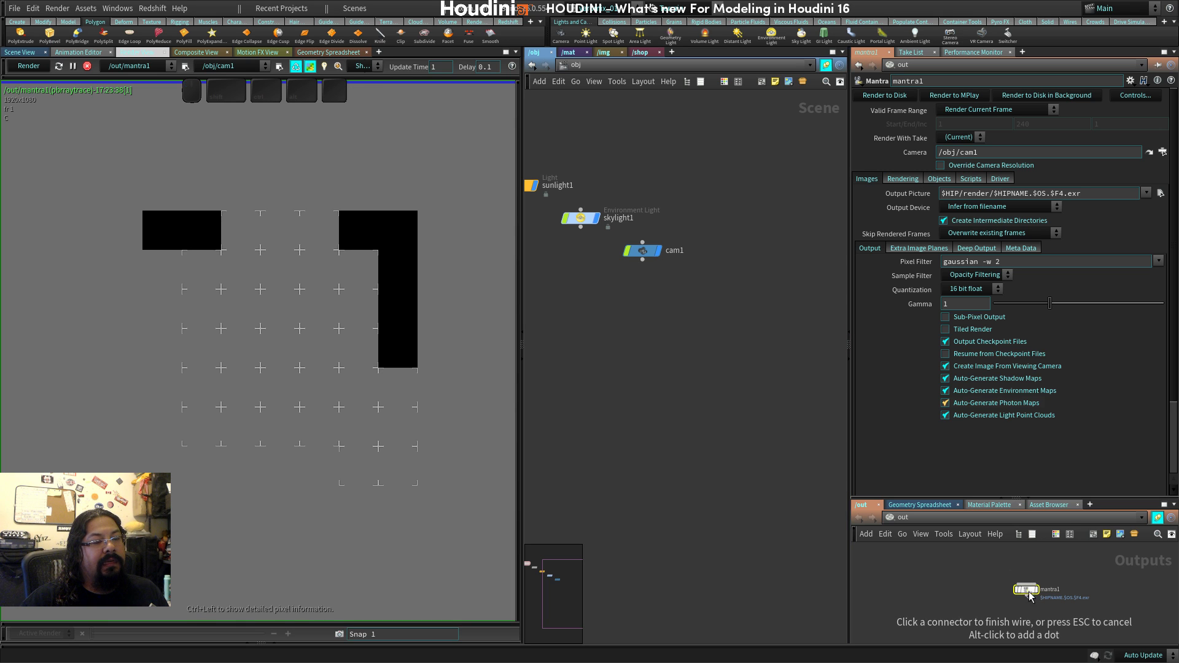
left_click(1003, 585)
scroll(1022, 590, "up", 5)
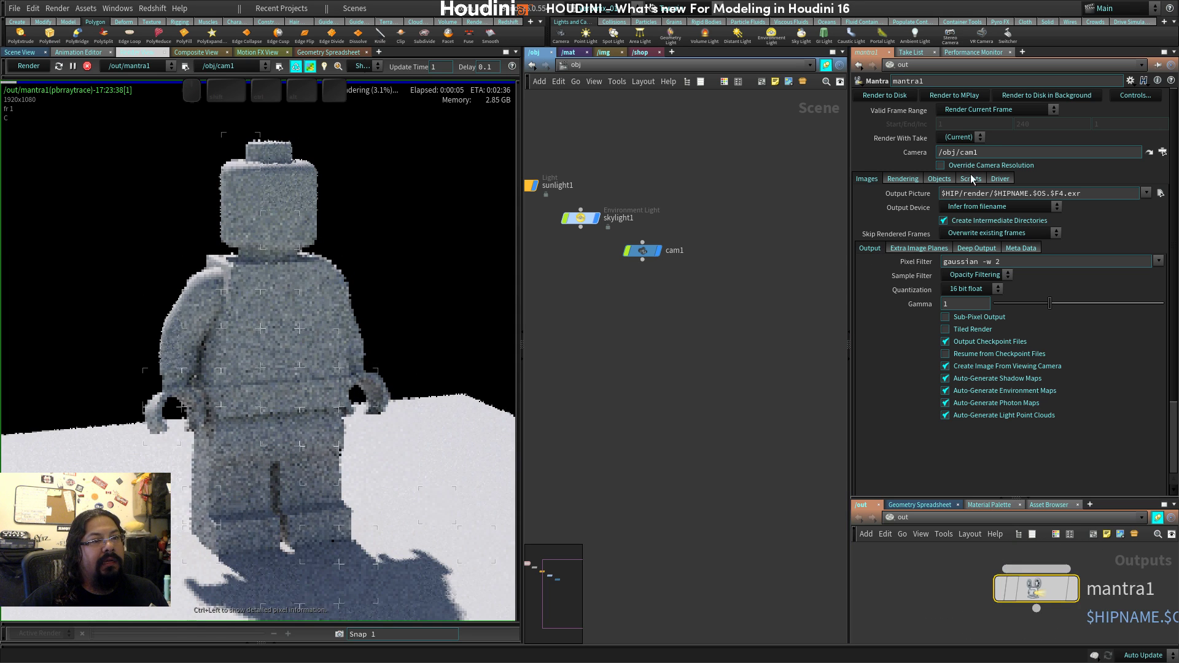
left_click(940, 165)
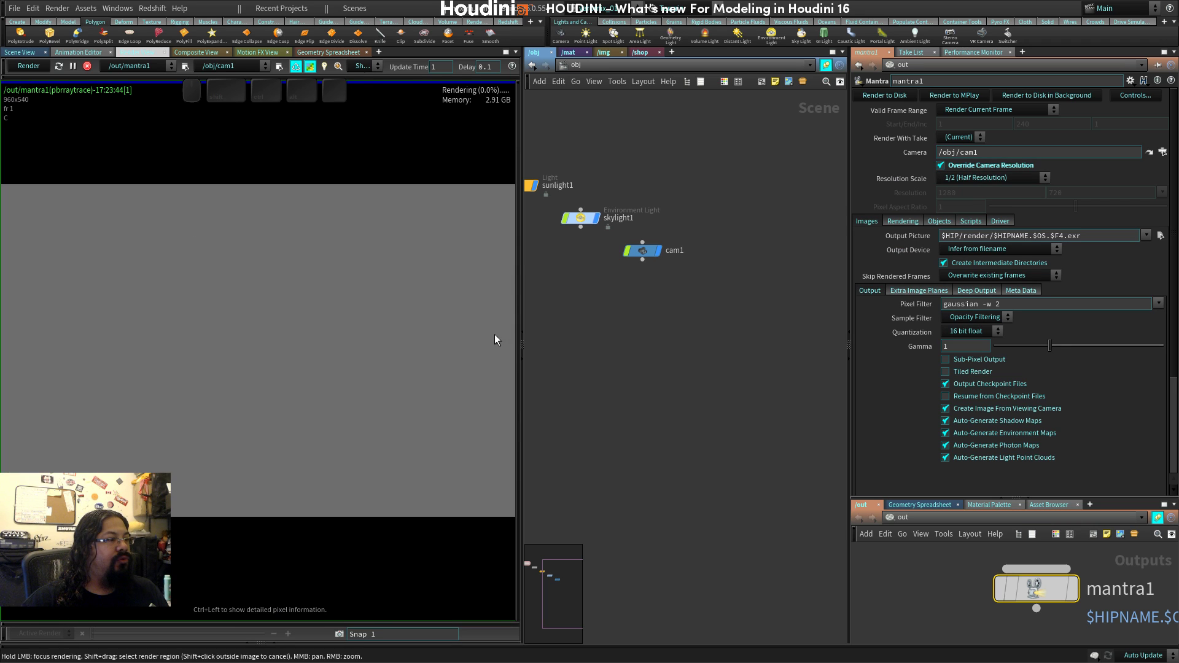
left_click(961, 166)
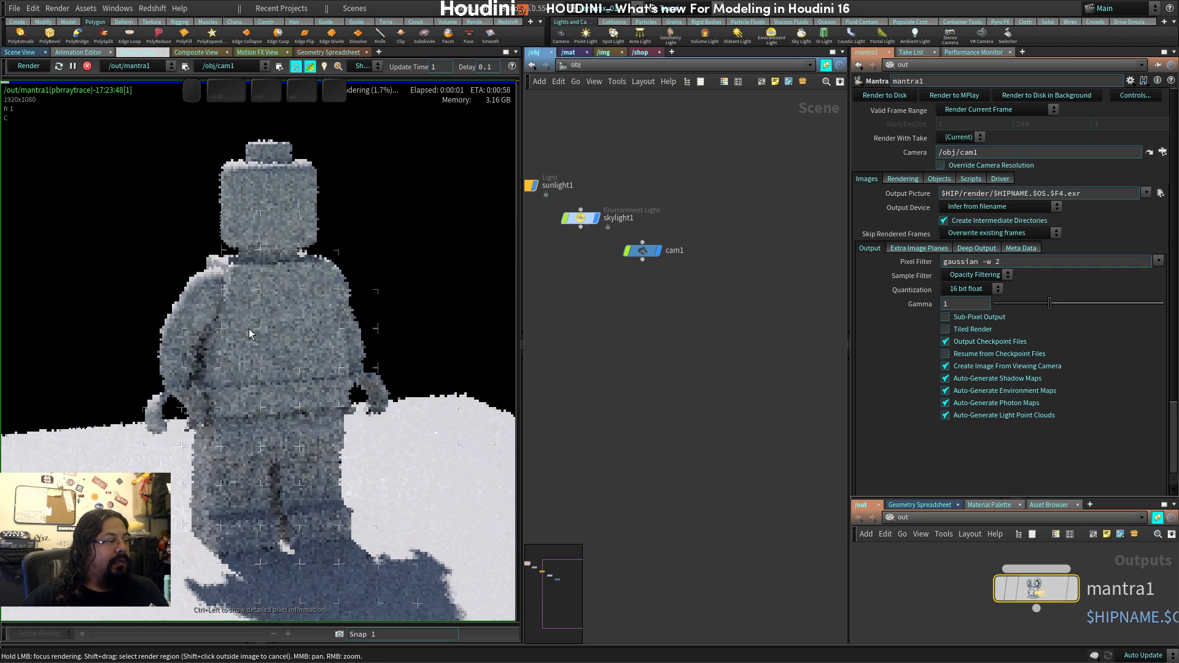
Rotate the sun direction of skylight1 to about 108.8 degrees in X using its viewport handle.
key("h")
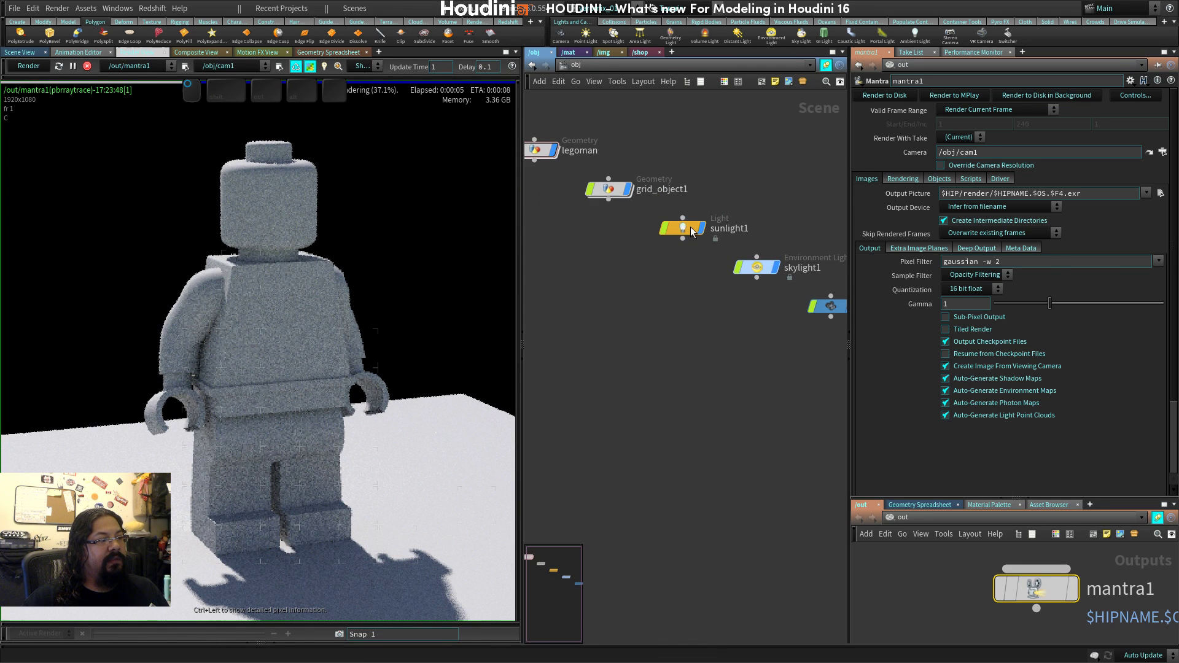
left_click(682, 229)
left_click(20, 53)
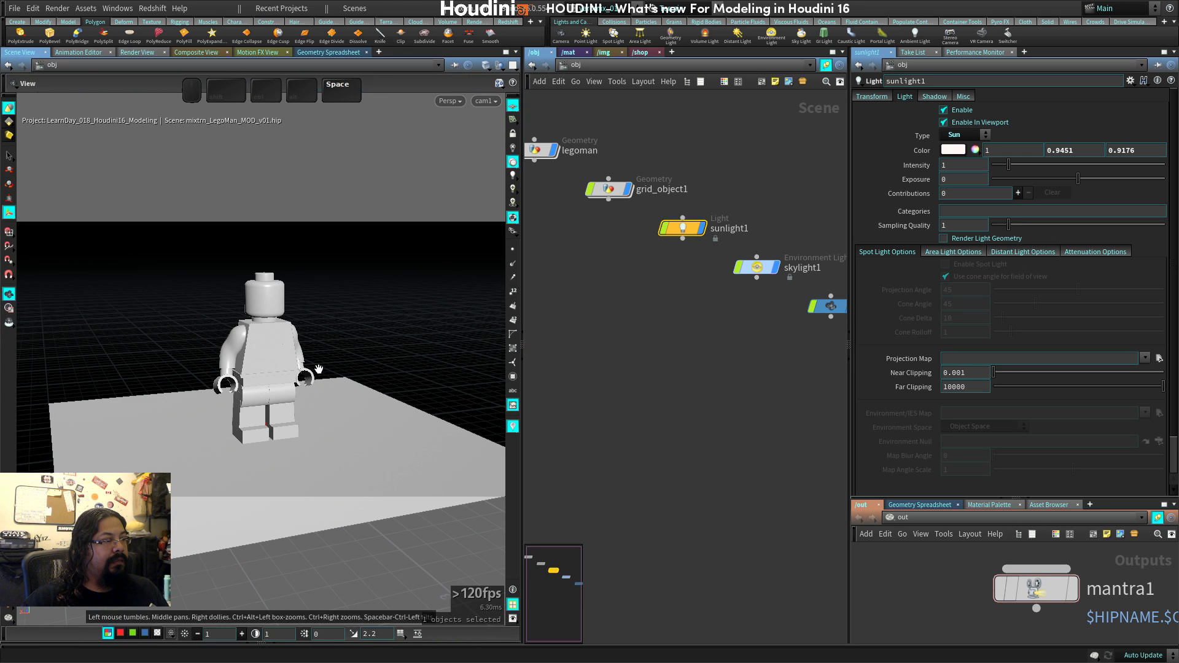
left_click_drag(286, 381, 771, 314)
middle_click_drag(772, 315, 705, 349)
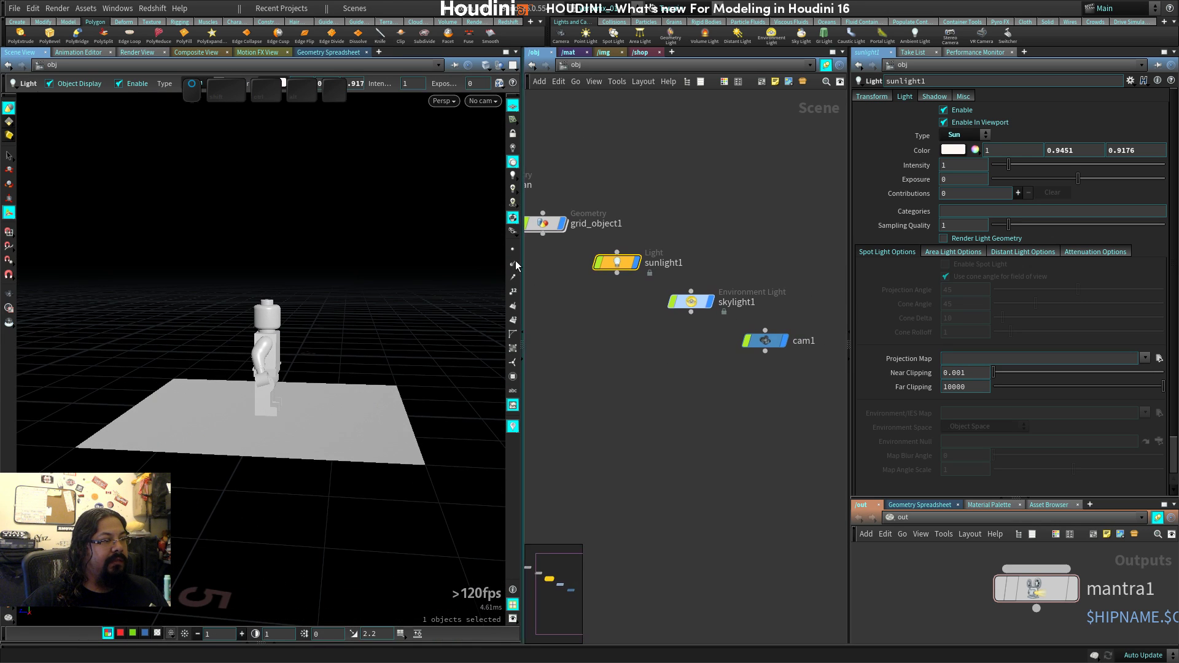
left_click(513, 231)
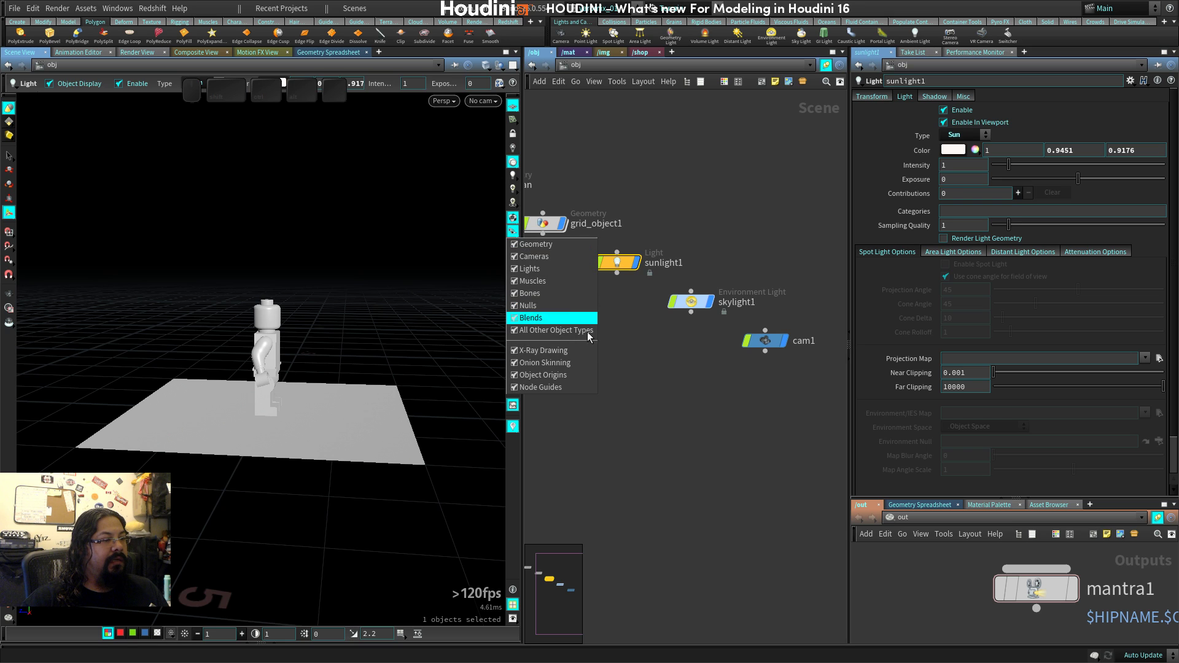
left_click(676, 308)
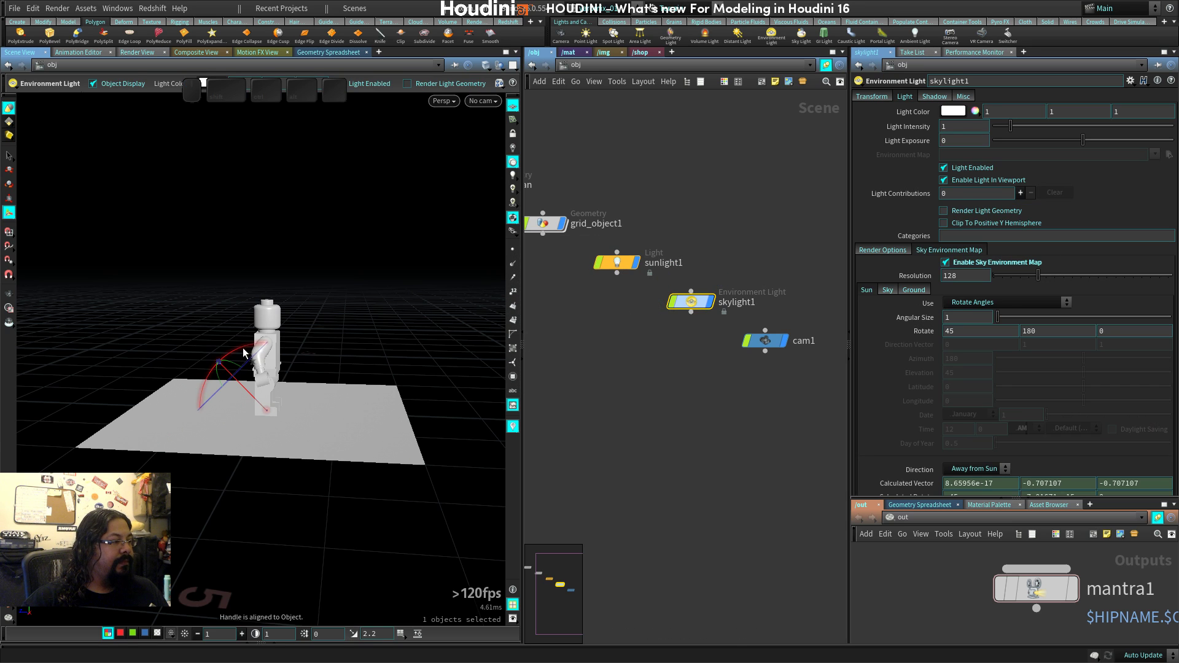
left_click_drag(254, 352, 287, 317)
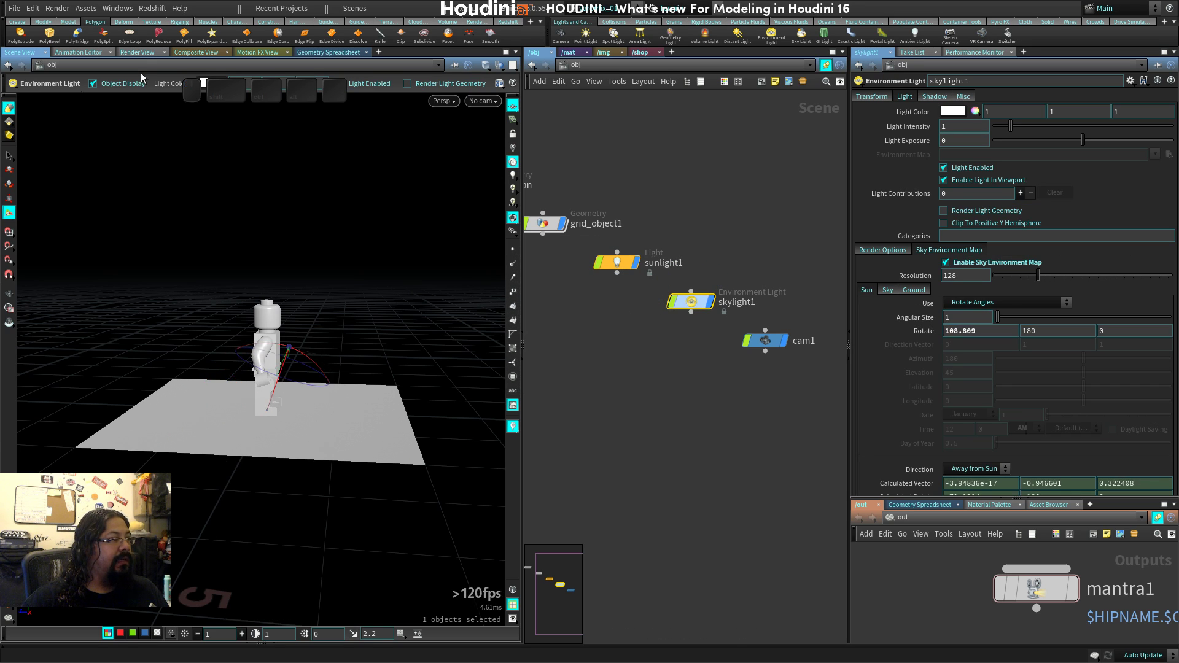
Return to the Render View and limit the render to a region around the Lego man.
left_click(137, 53)
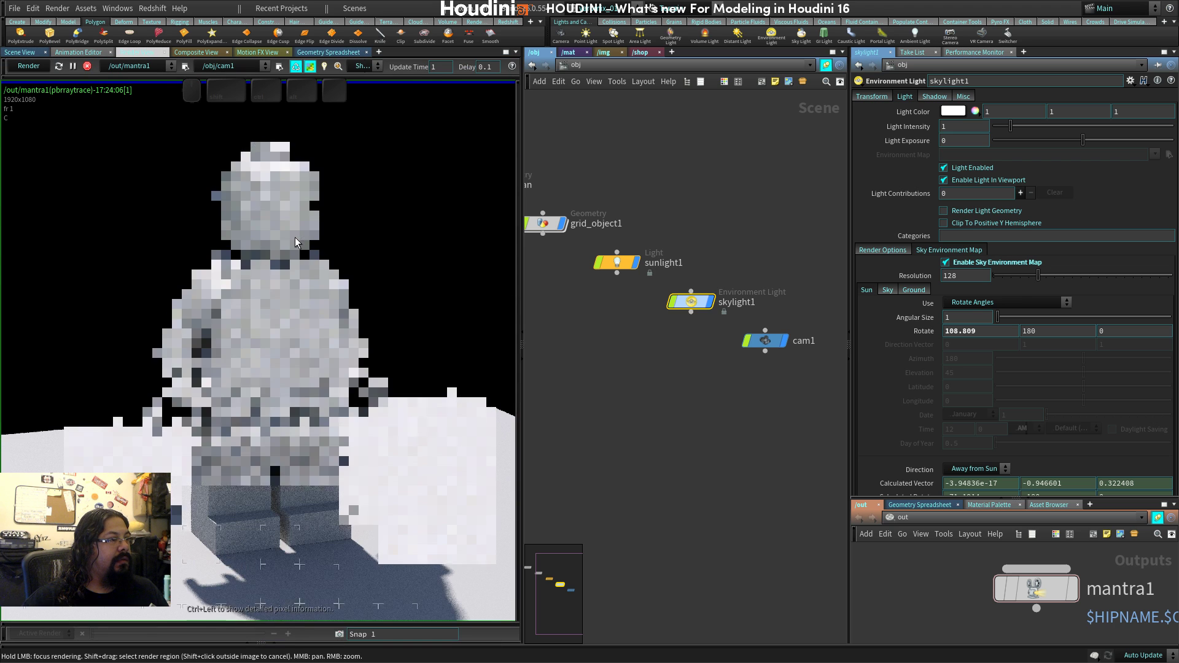
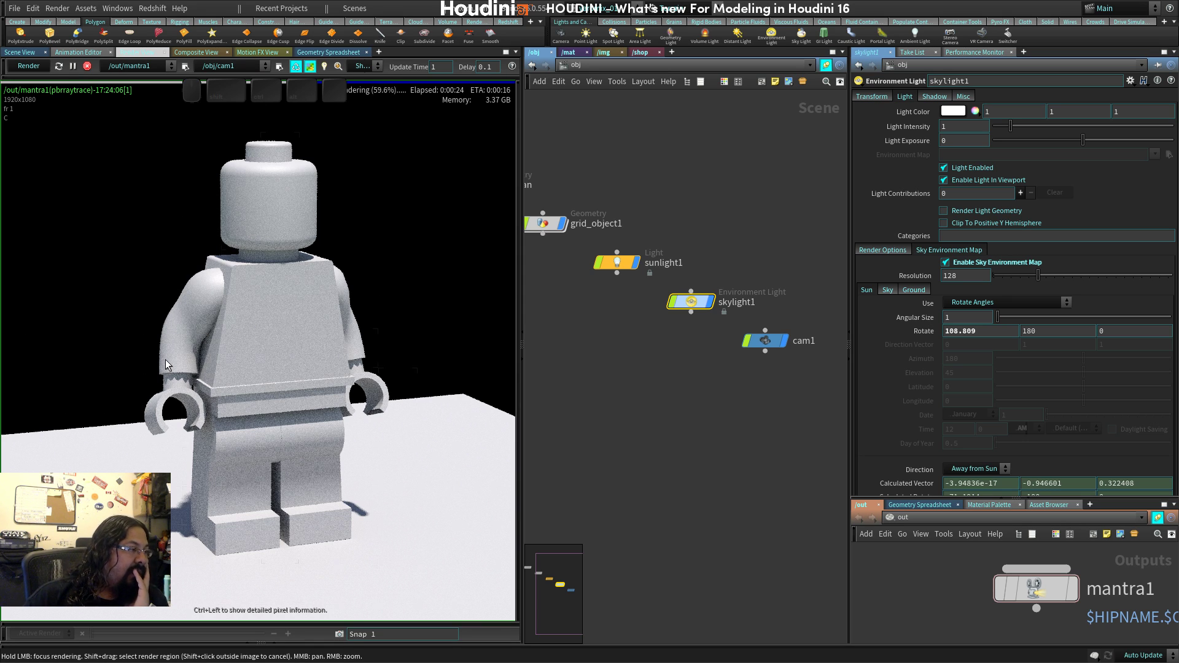
left_click_drag(141, 127, 426, 580, "shift")
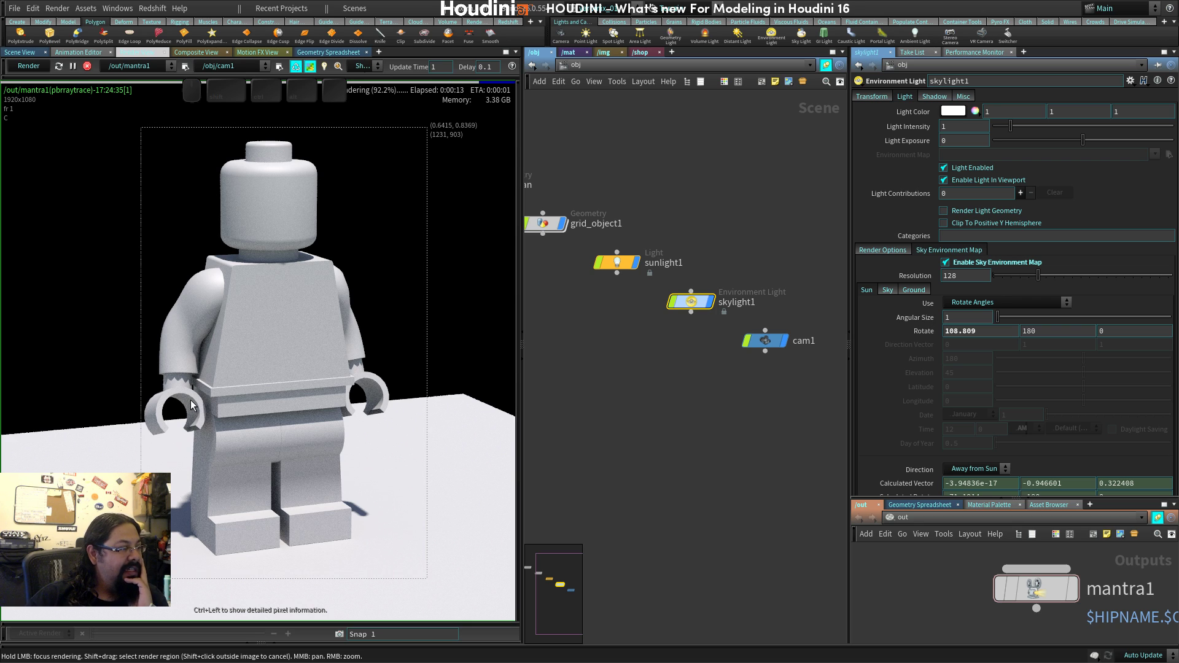
Stop the Mantra render and return to the Scene View.
left_click(88, 67)
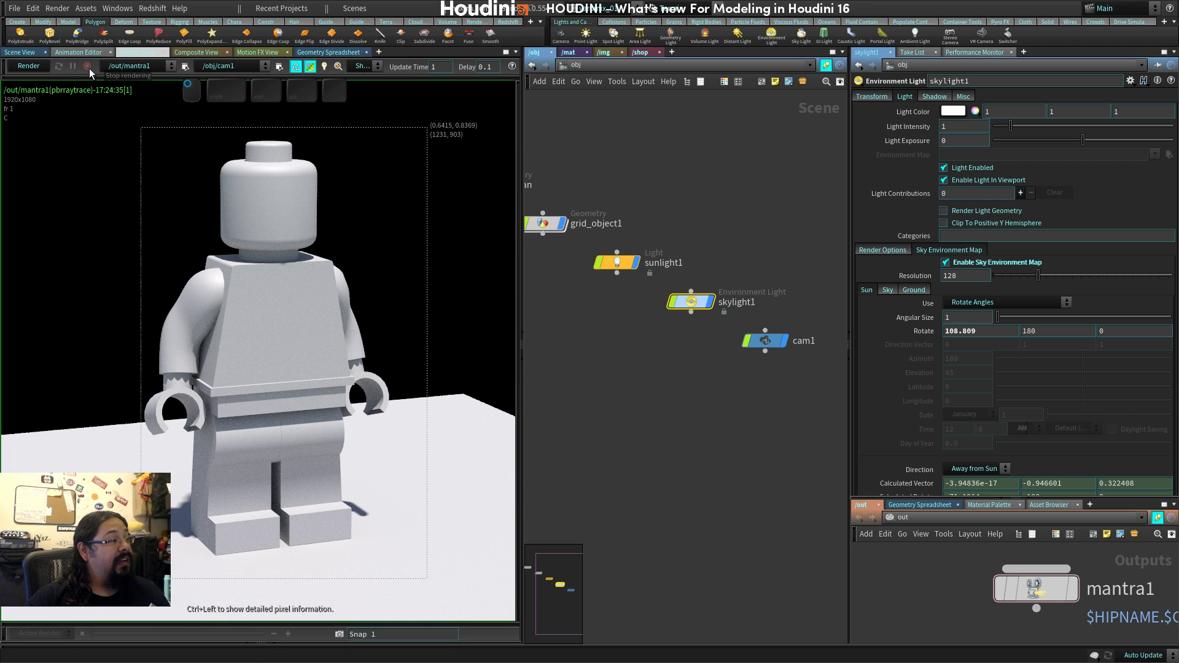
left_click(22, 53)
left_click(2, 47)
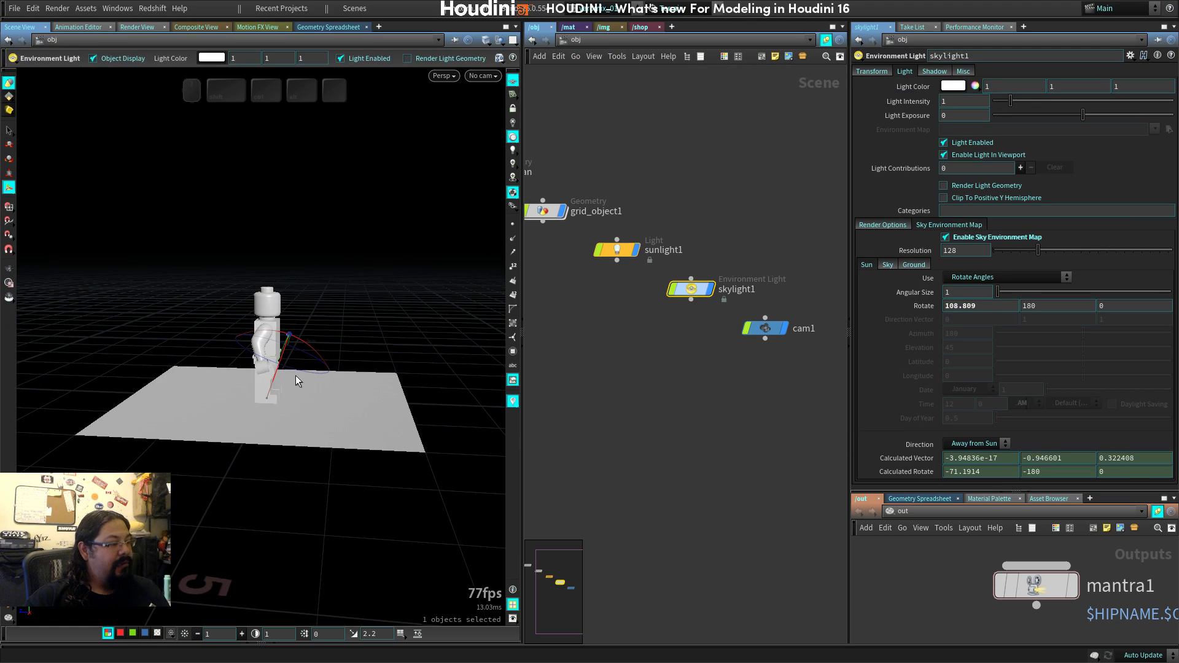
Enter the legoman geometry network and move merge2 farther below its input branches.
key("space")
right_click_drag(219, 348, 499, 385)
left_click_drag(350, 369, 205, 348)
right_click_drag(206, 348, 270, 359)
left_click_drag(270, 359, 393, 375)
middle_click_drag(597, 309, 782, 374)
double_click(655, 237)
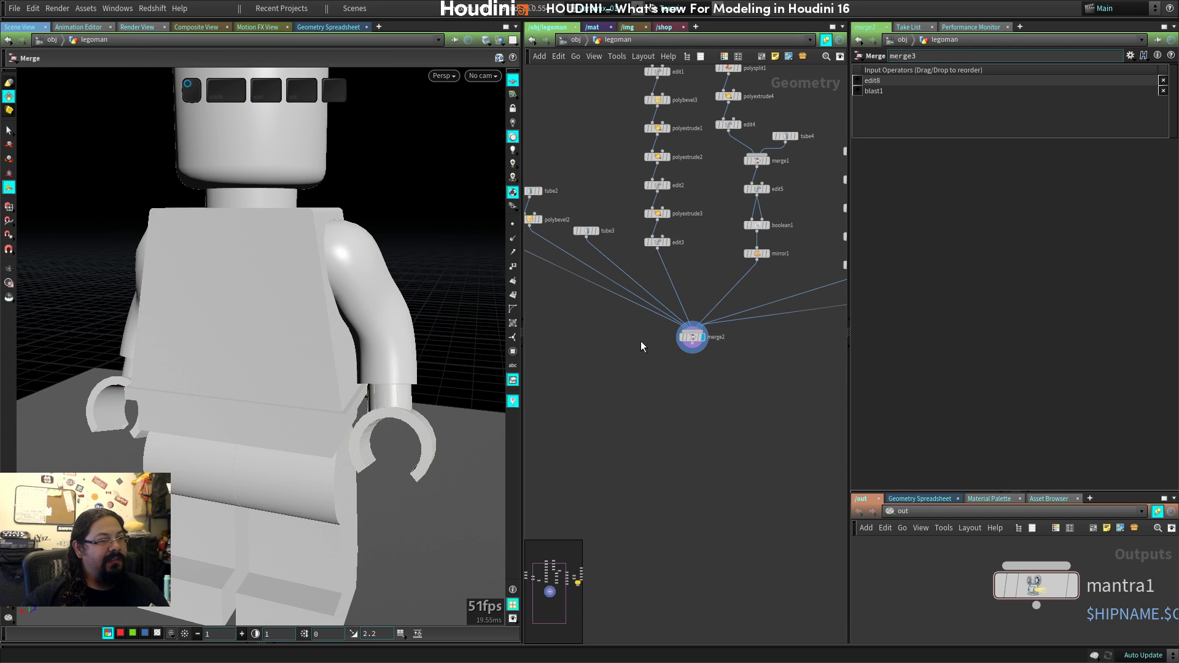
left_click_drag(693, 338, 697, 375)
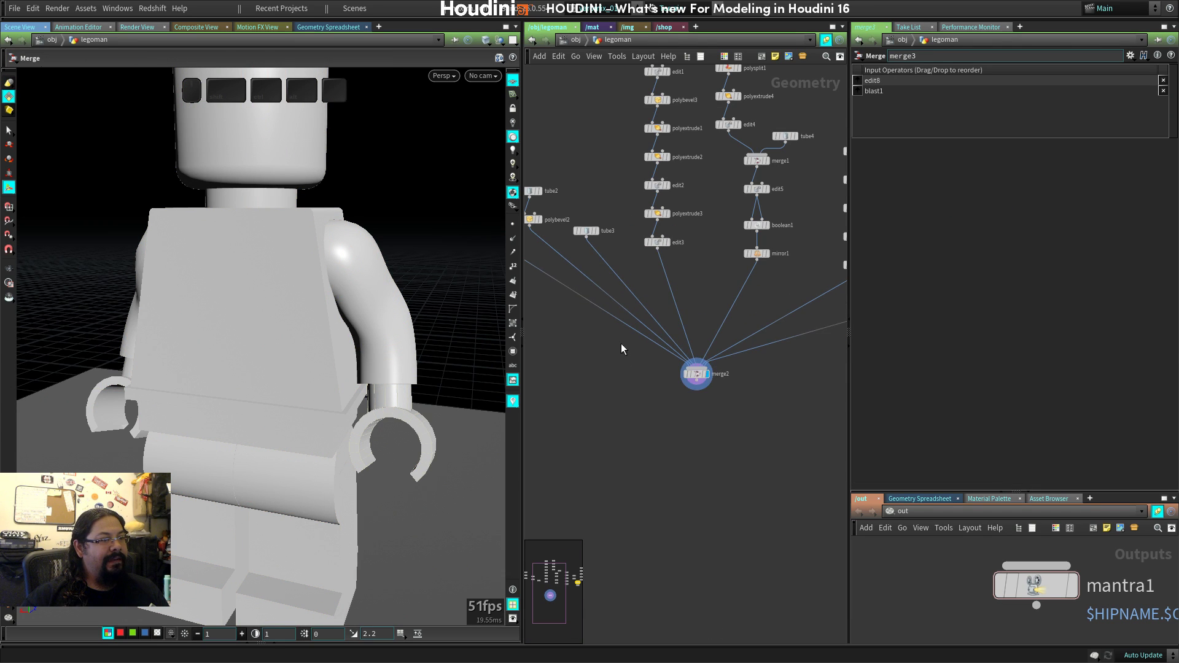
middle_click_drag(650, 348, 683, 379)
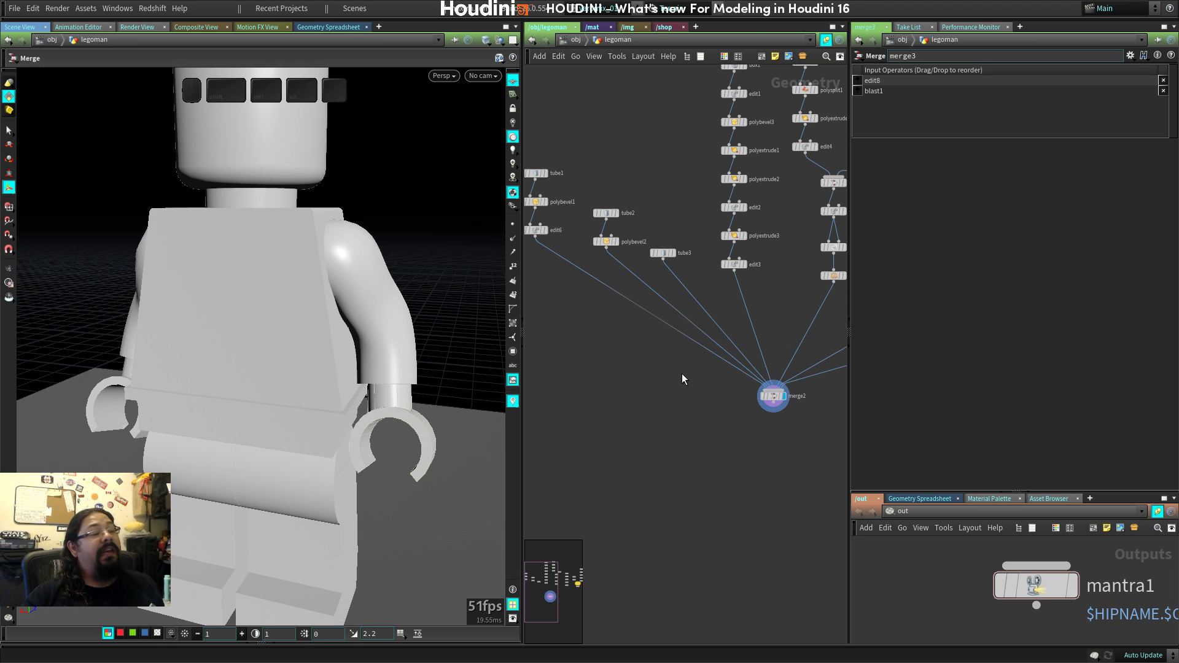
Show wireframe over the shaded model and examine the end of the Lego man's sleeve around the wrist.
key("shift+w")
mouse_move(216, 449)
left_mouse_down()
mouse_move(266, 351)
mouse_move(295, 345)
mouse_move(314, 360)
left_mouse_up()
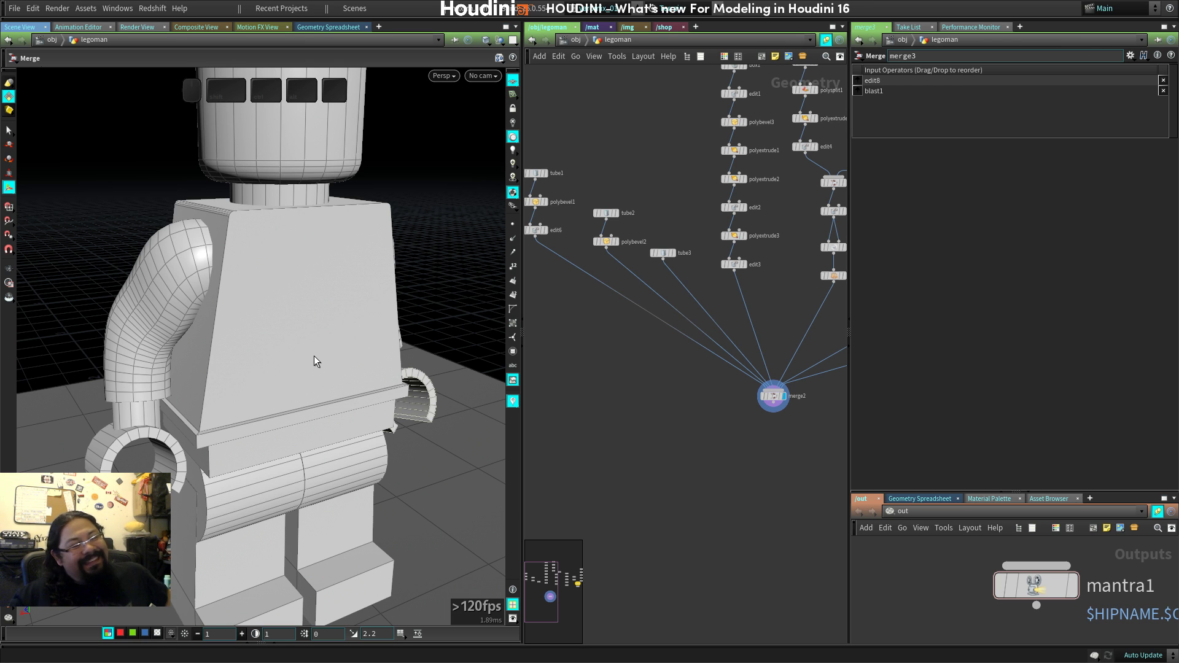
key("space")
left_click_drag(284, 366, 311, 350)
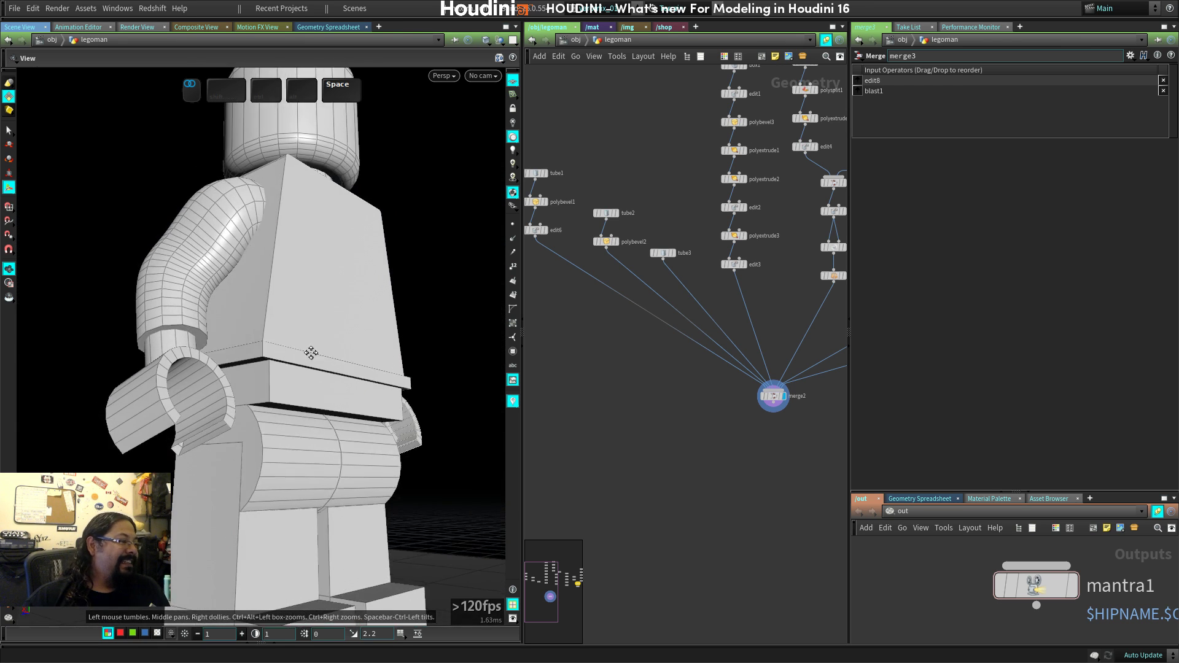
right_click_drag(310, 350, 264, 279)
left_click_drag(264, 279, 274, 308)
right_click_drag(274, 308, 406, 324)
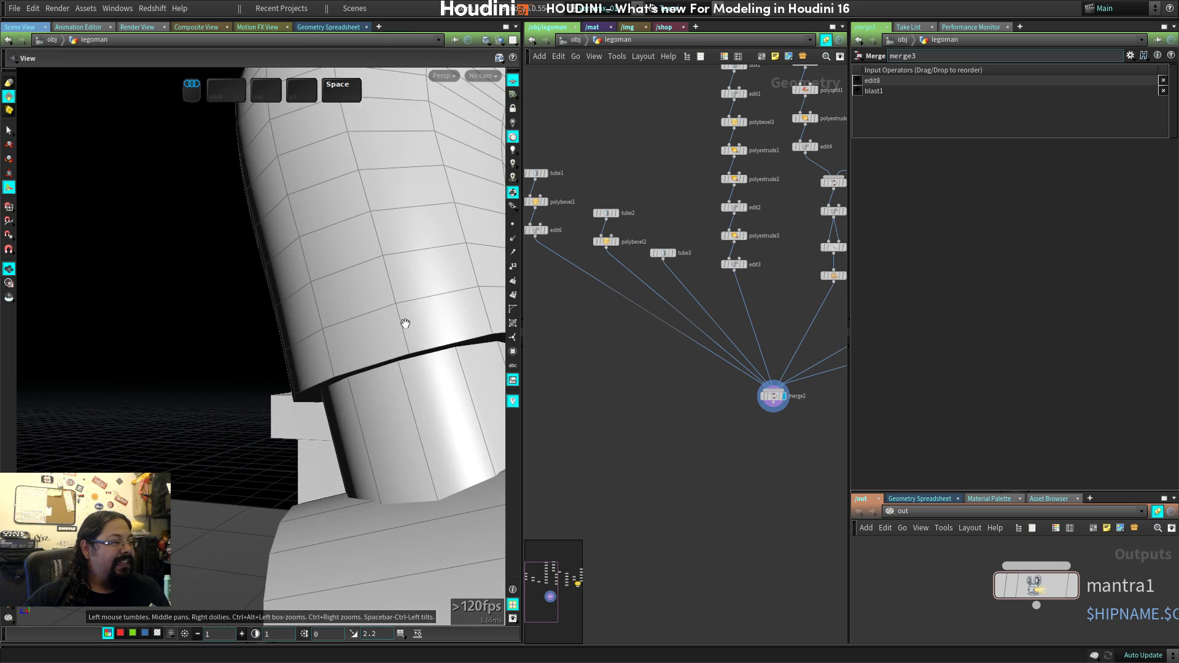
left_click_drag(405, 324, 333, 319)
Select the edge loop around the sleeve's lower end on the merged model at merge2.
key("3")
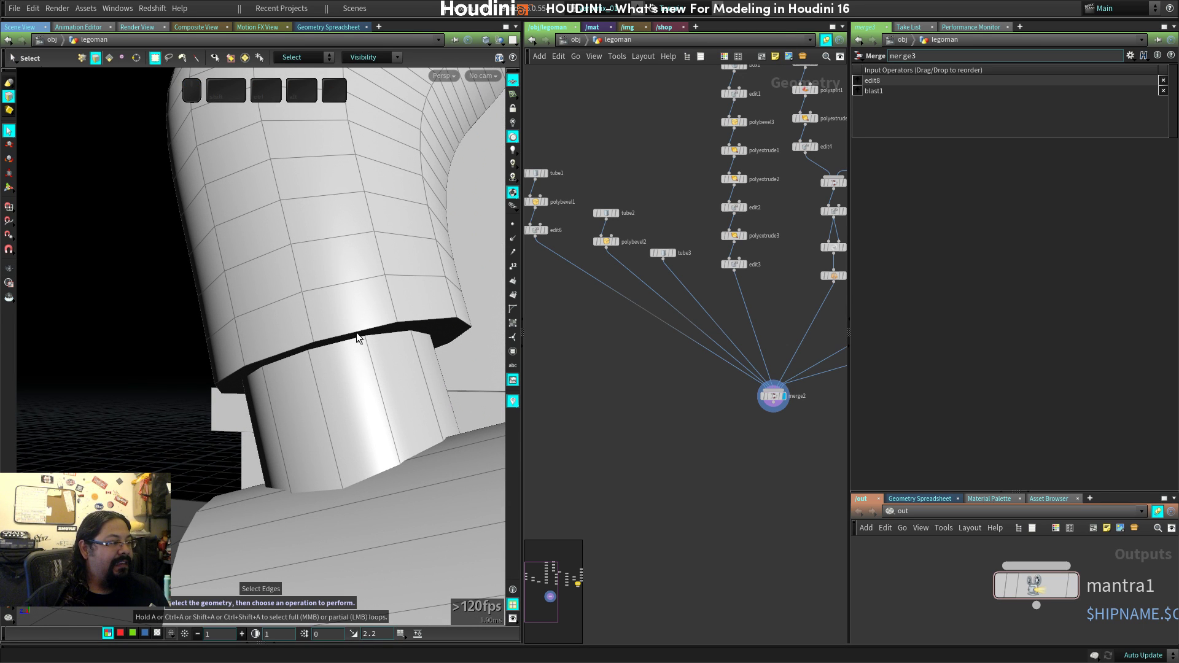
left_click(772, 395)
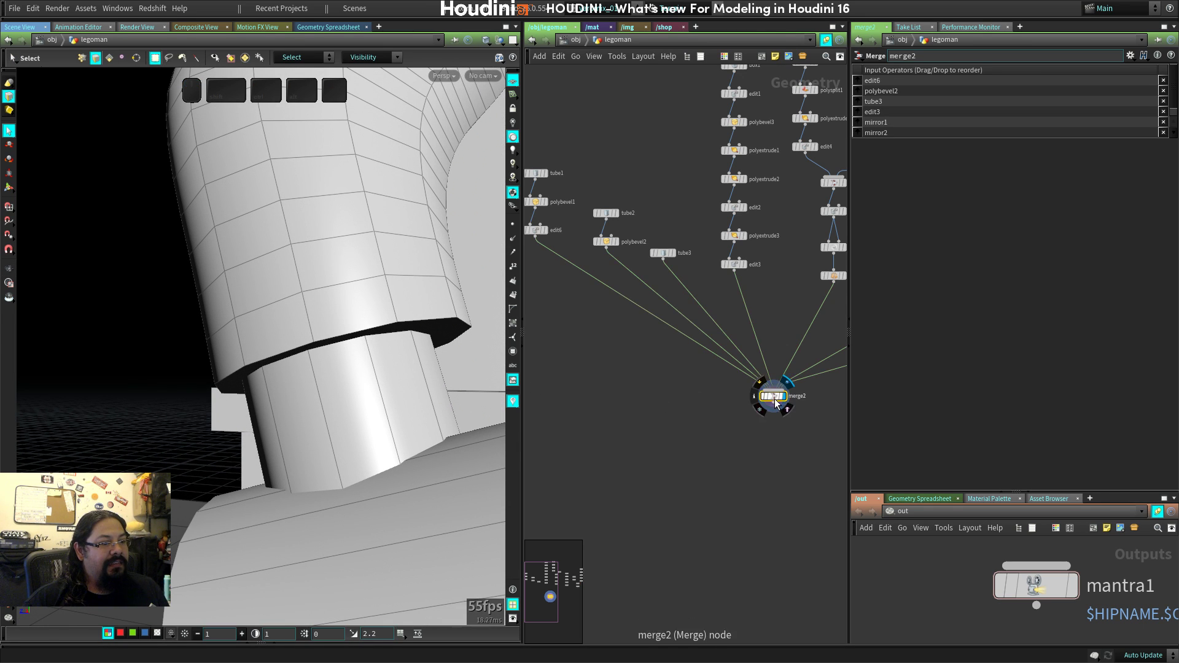
middle_click_drag(717, 355, 667, 377)
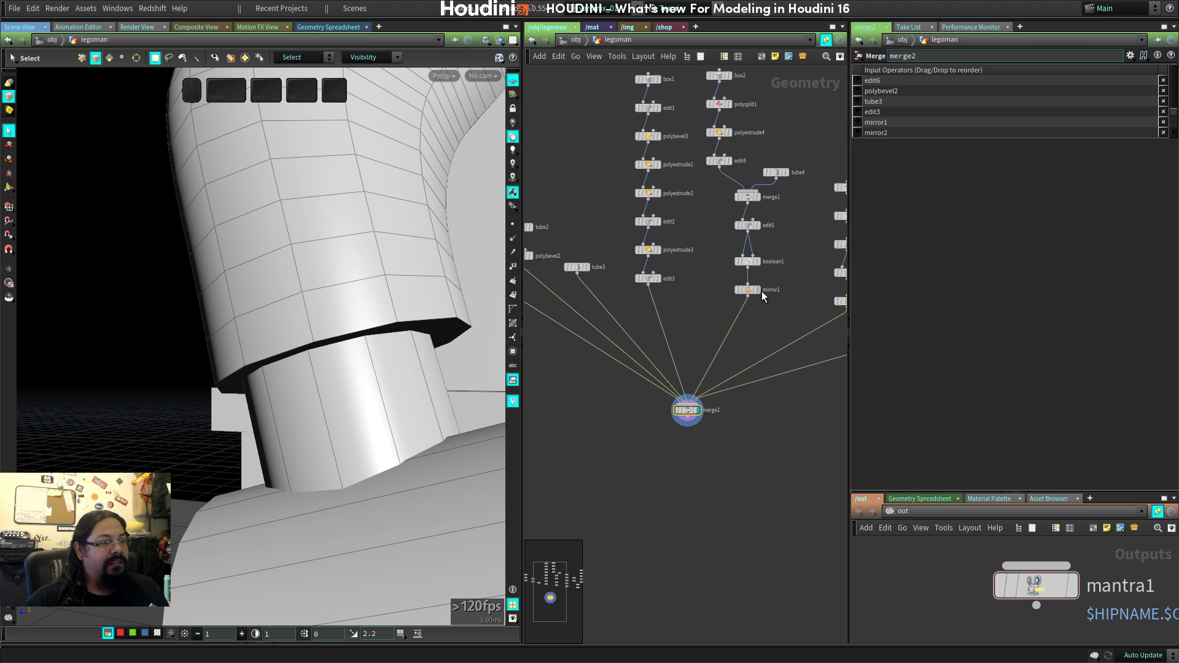
key("s")
double_click(385, 326)
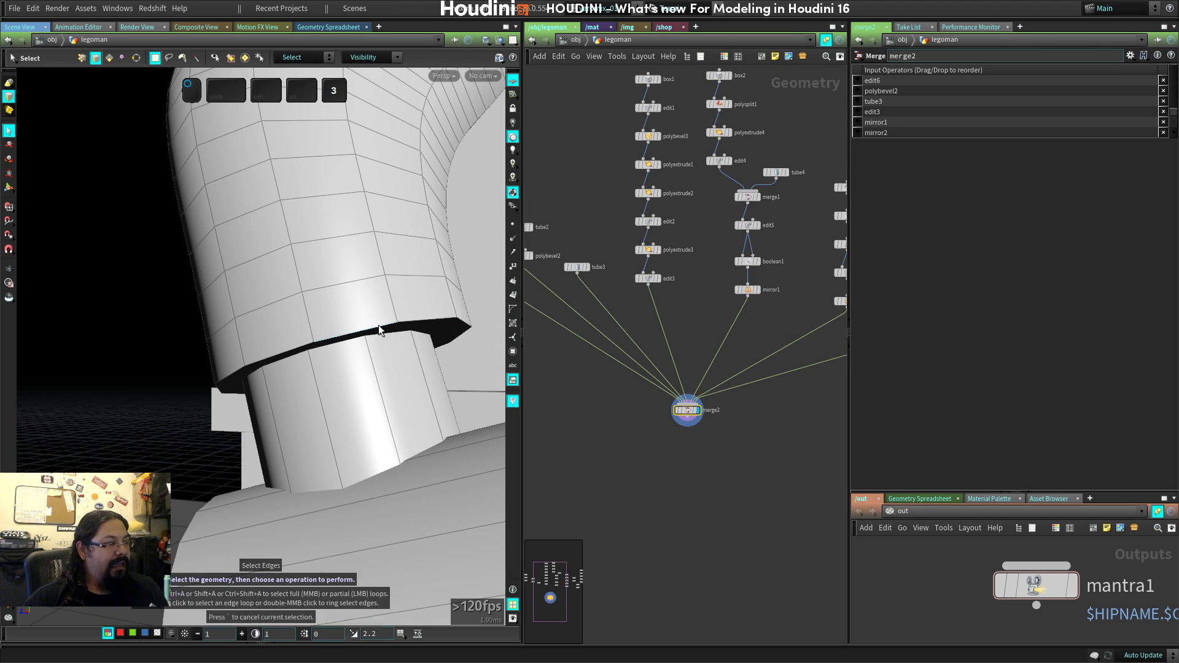
left_click_drag(389, 378, 261, 307)
Find the arm's branch by displaying its candidate nodes, and select and display edit7 above mirror2.
mouse_move(778, 434)
middle_mouse_down()
mouse_move(694, 474)
mouse_move(551, 460)
middle_mouse_up()
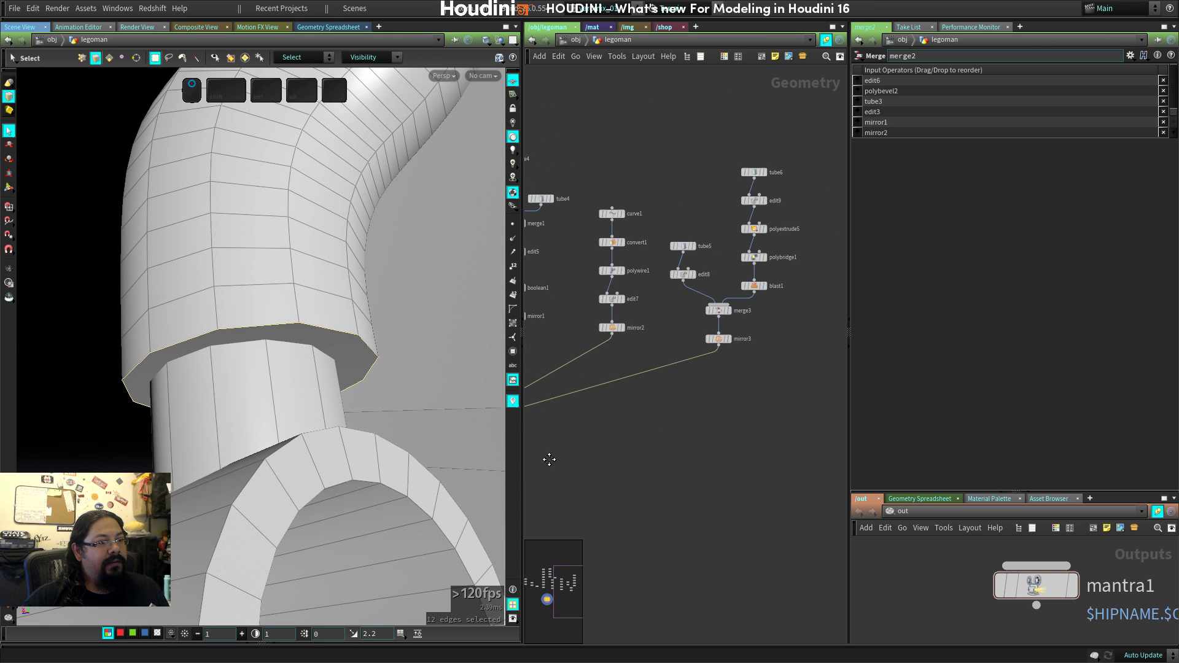
left_click(725, 337)
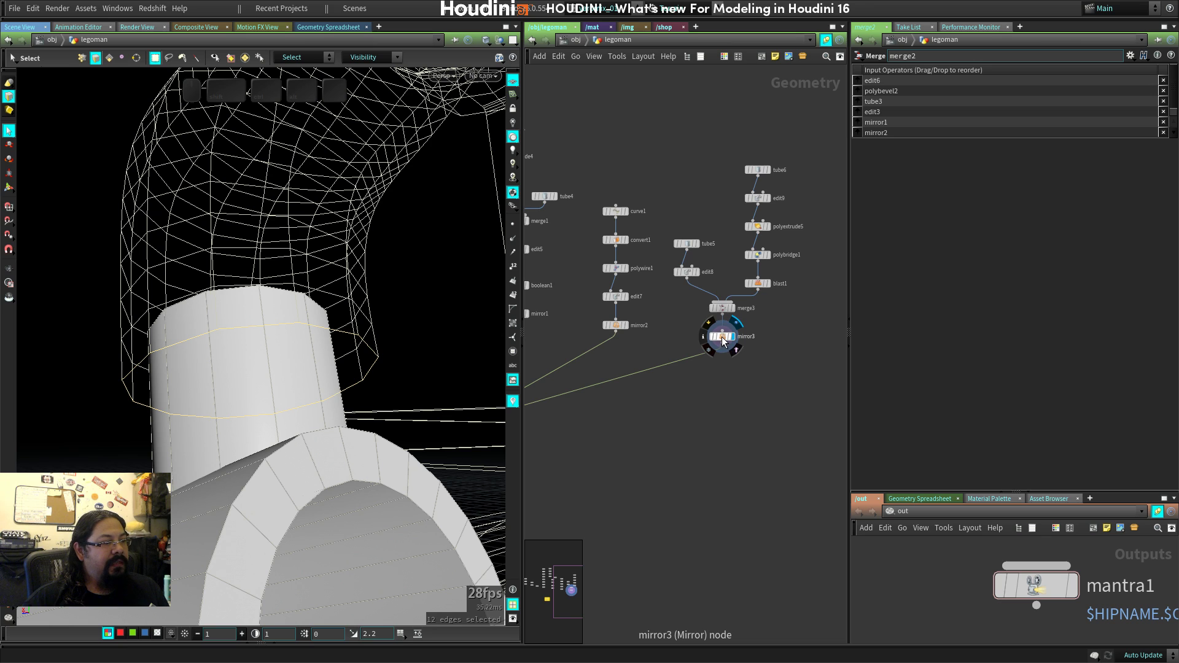
middle_click_drag(569, 400, 780, 411)
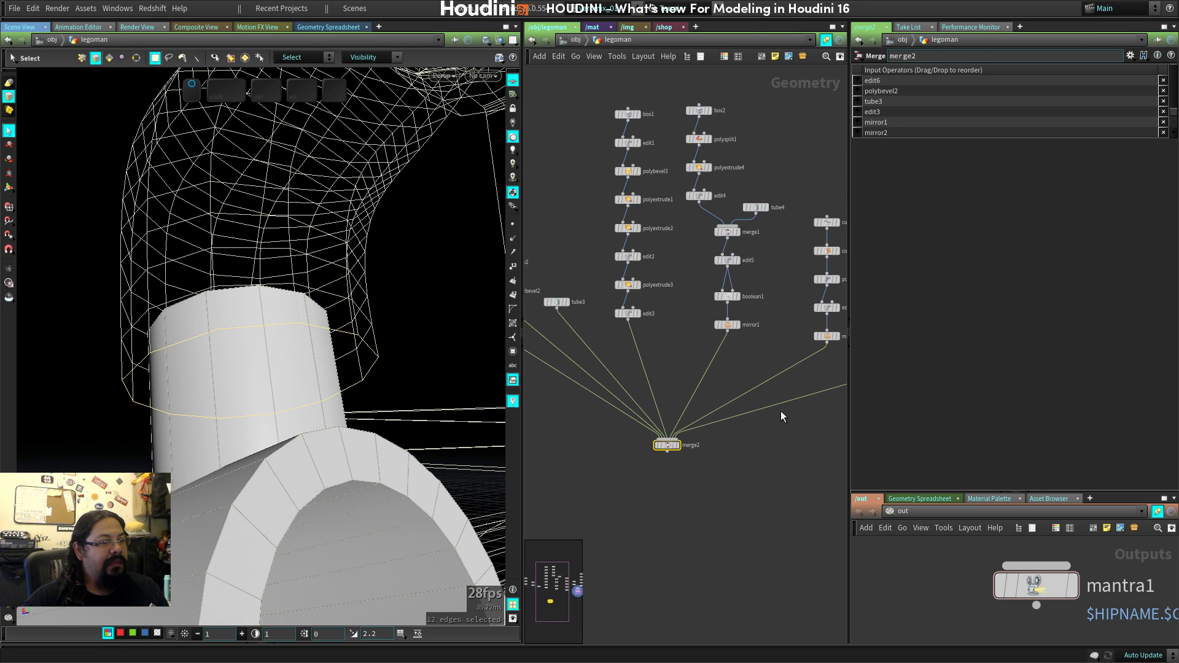
left_click(639, 313)
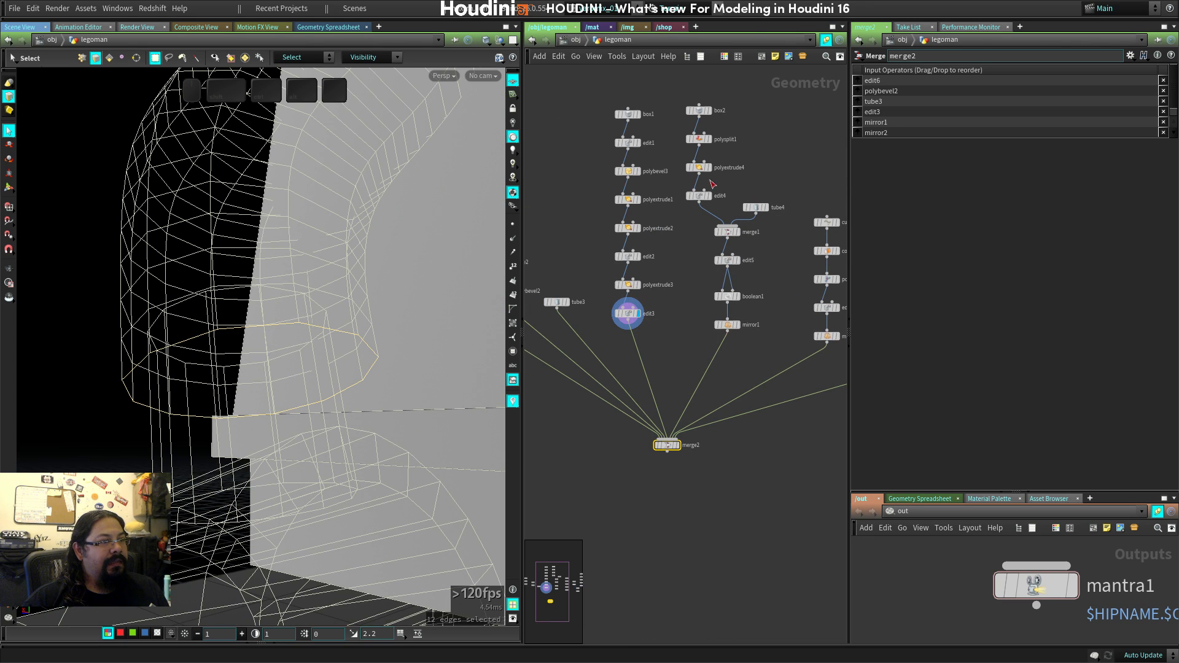
middle_click_drag(712, 184, 622, 183)
left_click(737, 341)
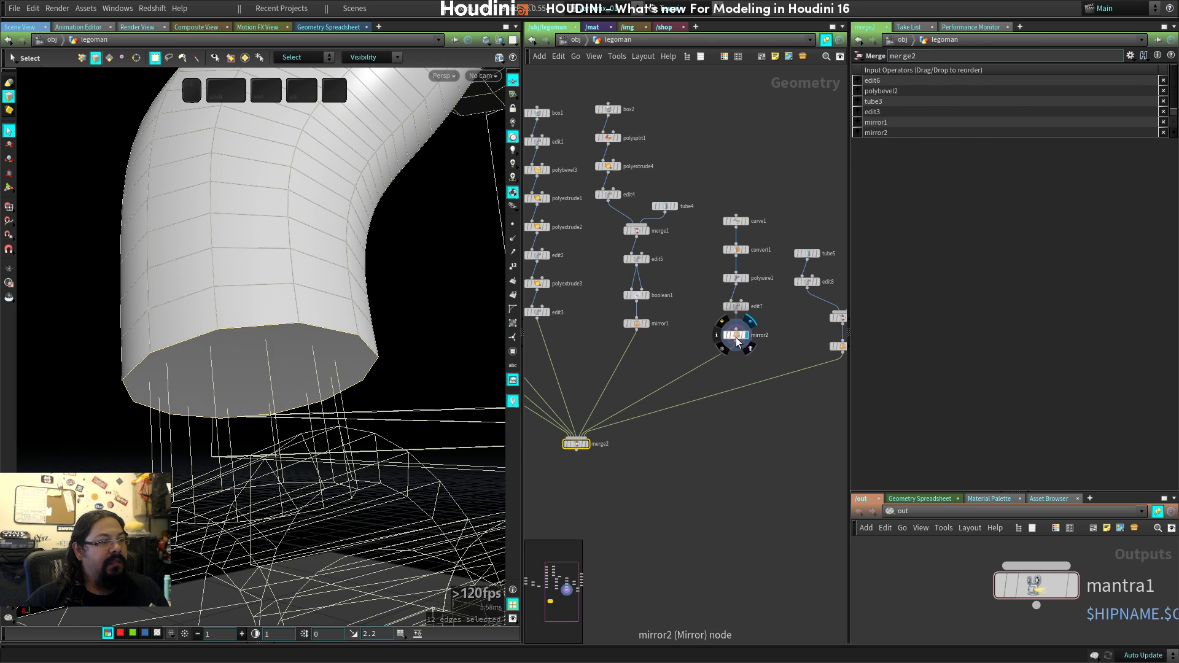
left_click(737, 336)
left_click(747, 307)
left_click(737, 305)
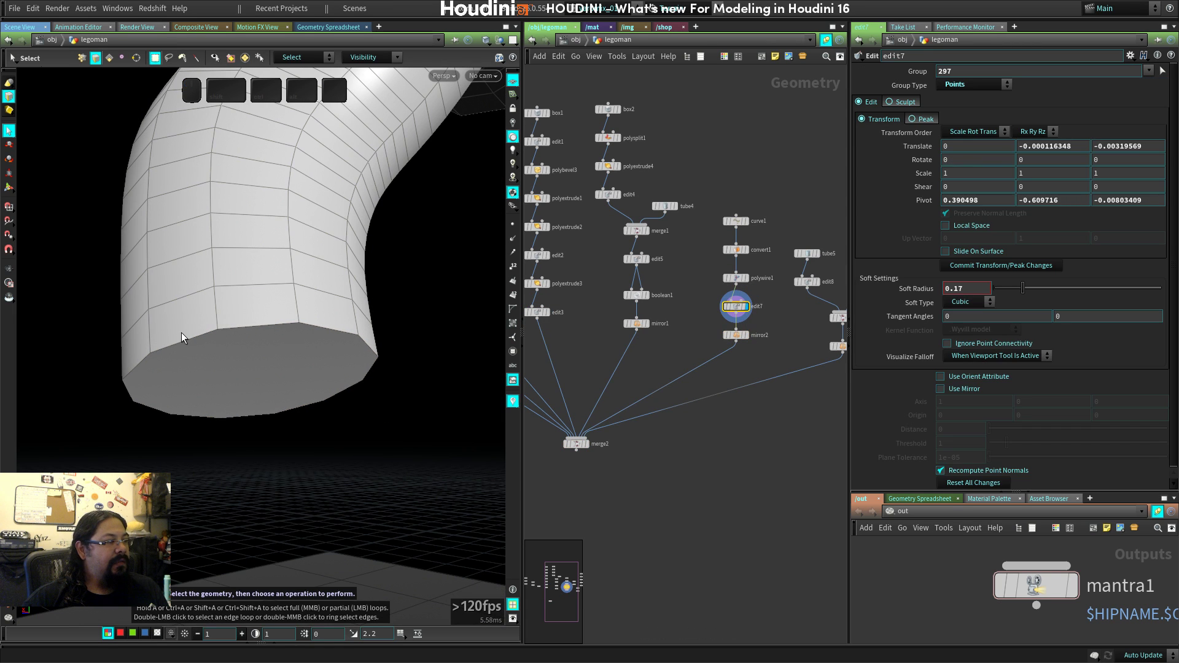
Select the edge loop at the sleeve's lower end and switch the custom radial tool set to modeling.
double_click(205, 334)
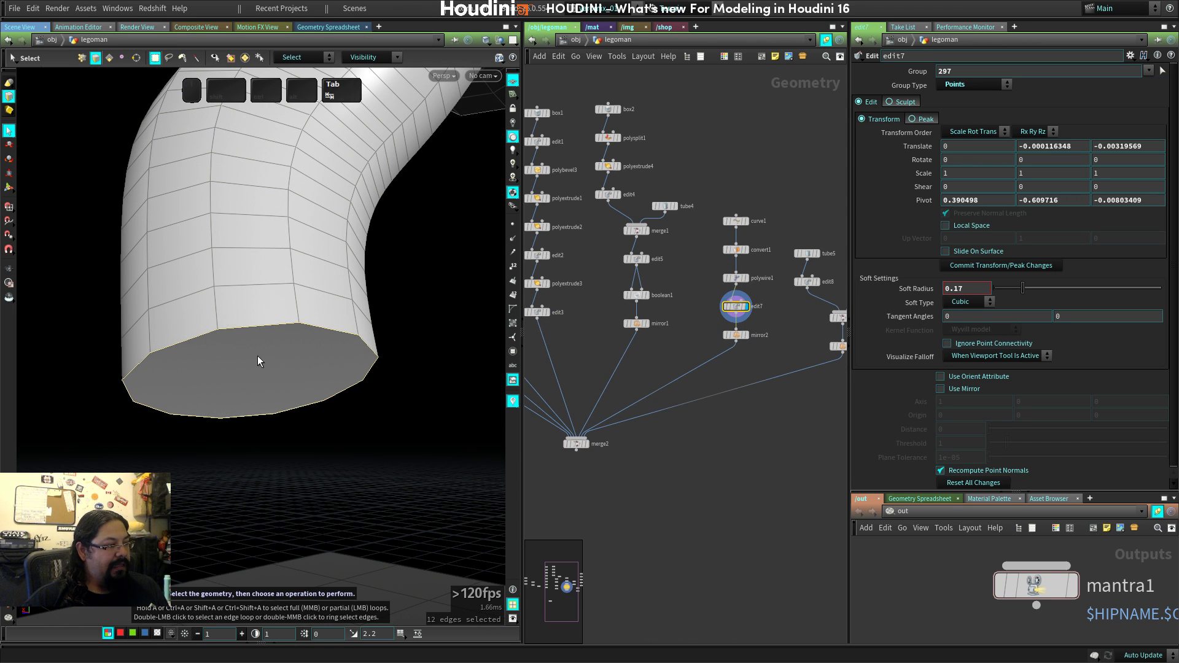
key("Tab")
key("Escape")
key("c")
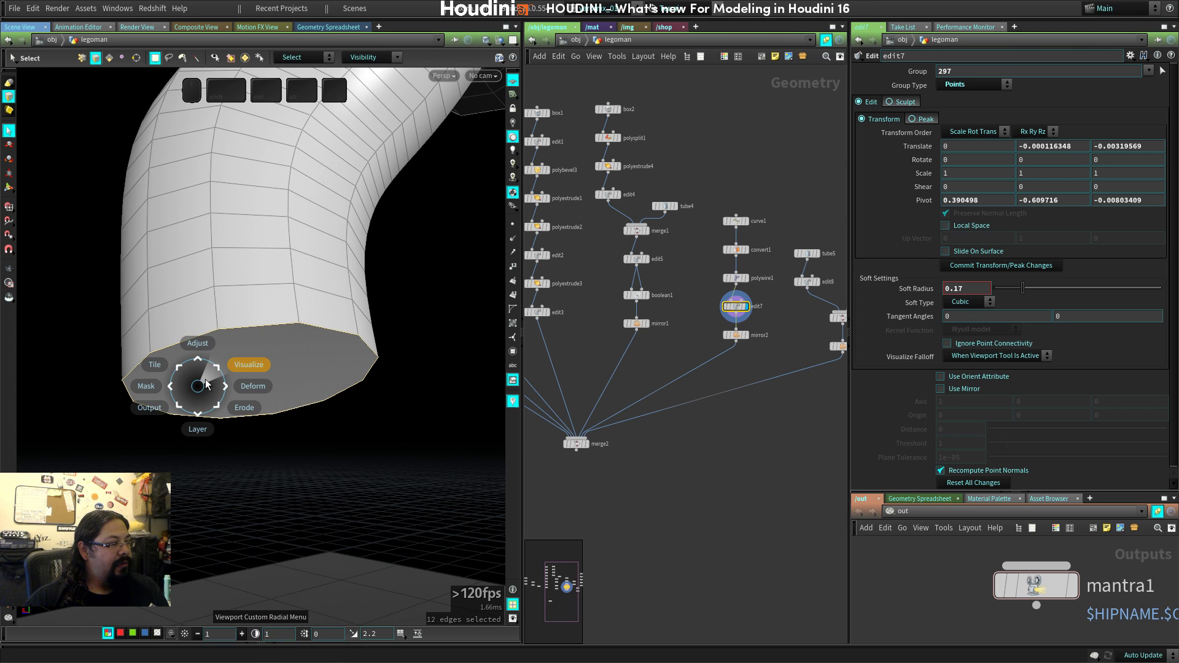
left_click(201, 388)
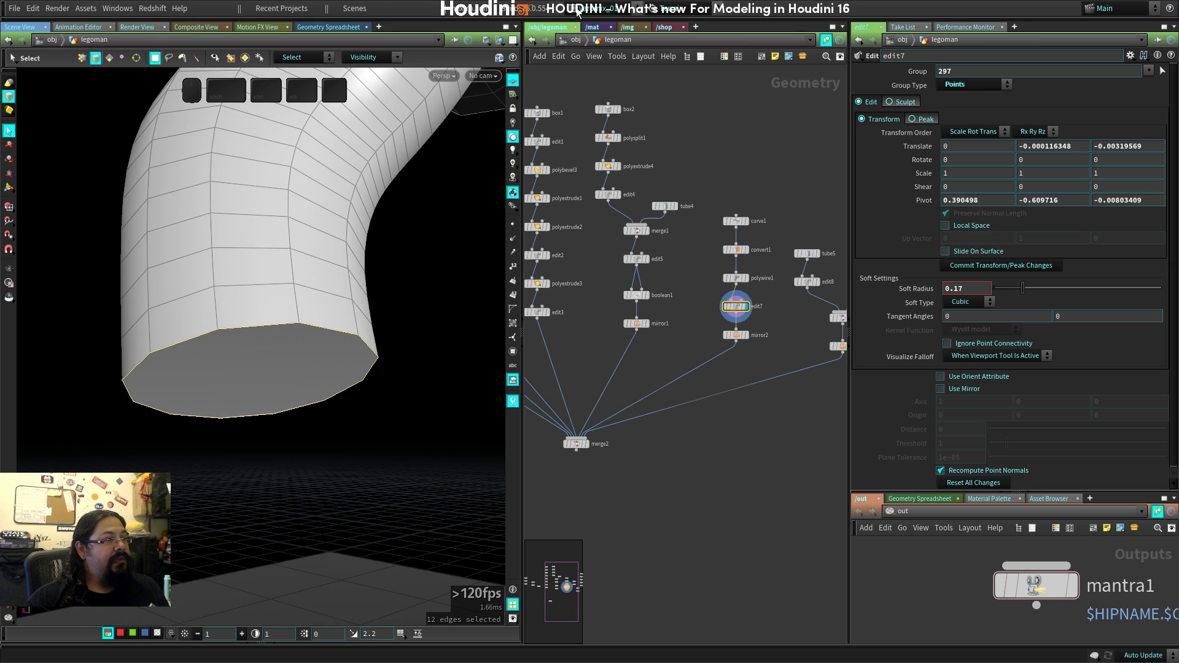
left_click(674, 12)
left_click(689, 267)
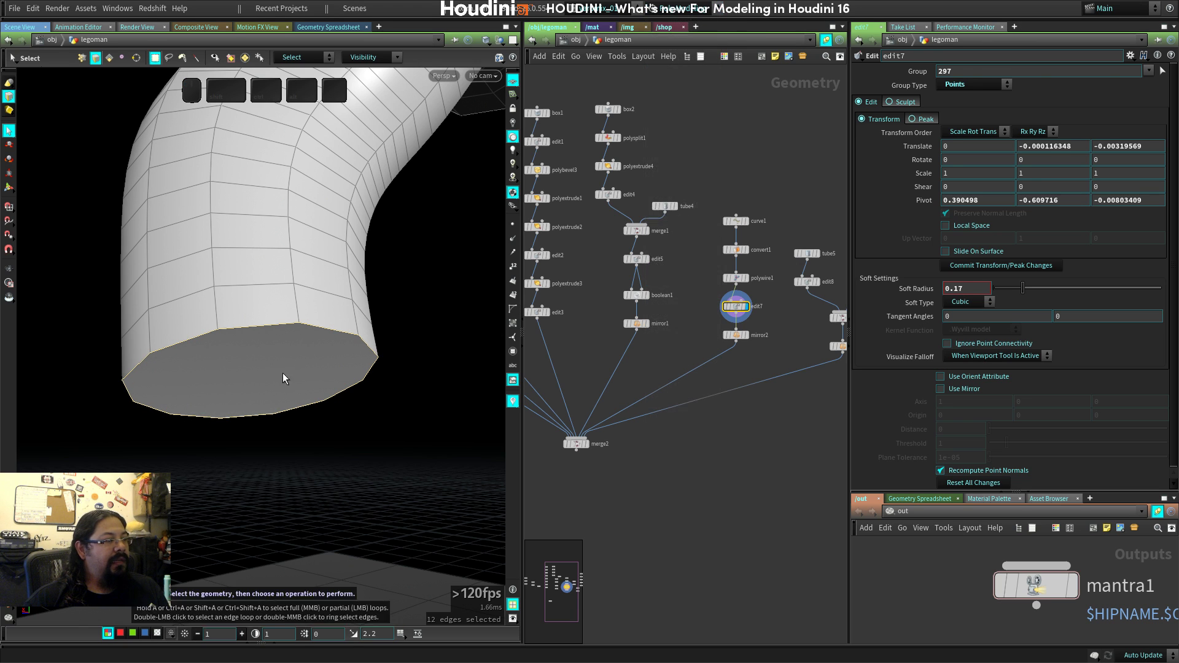
key("c")
left_click(290, 377)
key("ctrl+z")
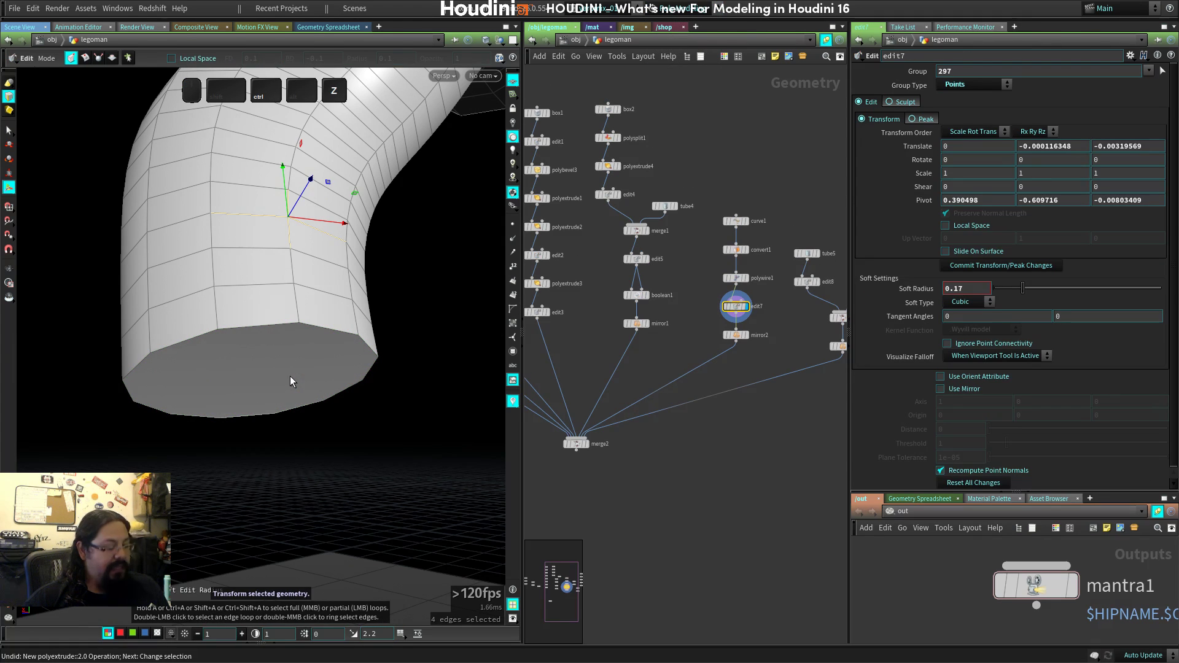
PolyBevel the edge loop at the sleeve's lower end with a round shape, 0.005 offset and 3 divisions.
double_click(259, 331)
key("c")
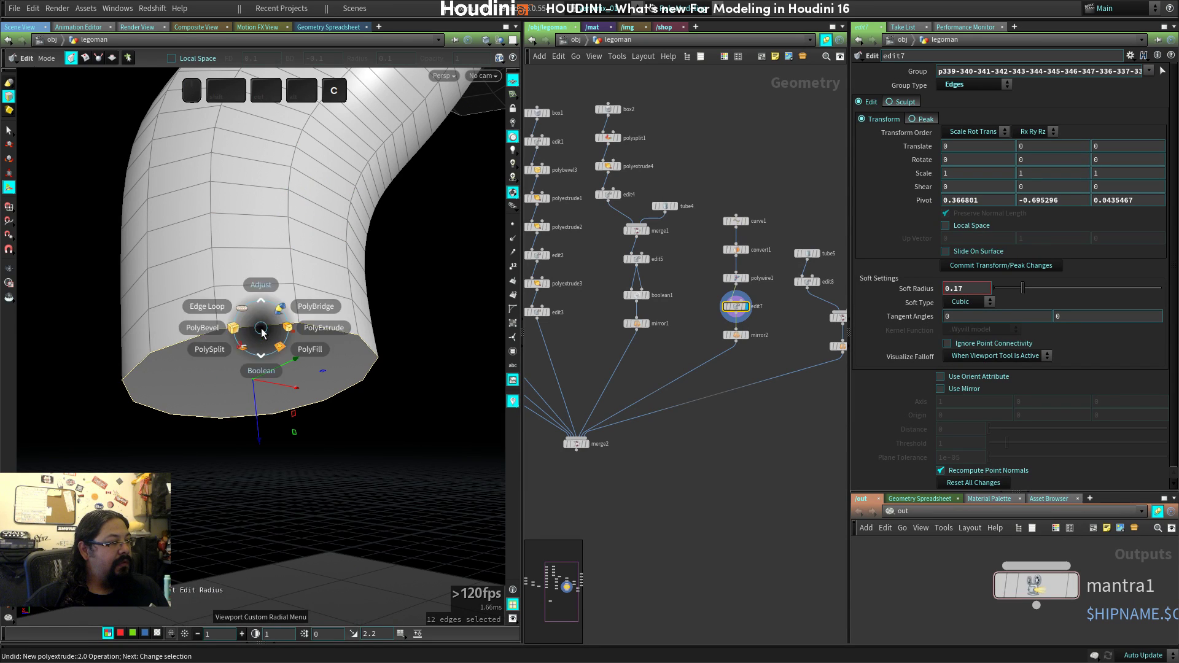
key("c")
left_click(233, 328)
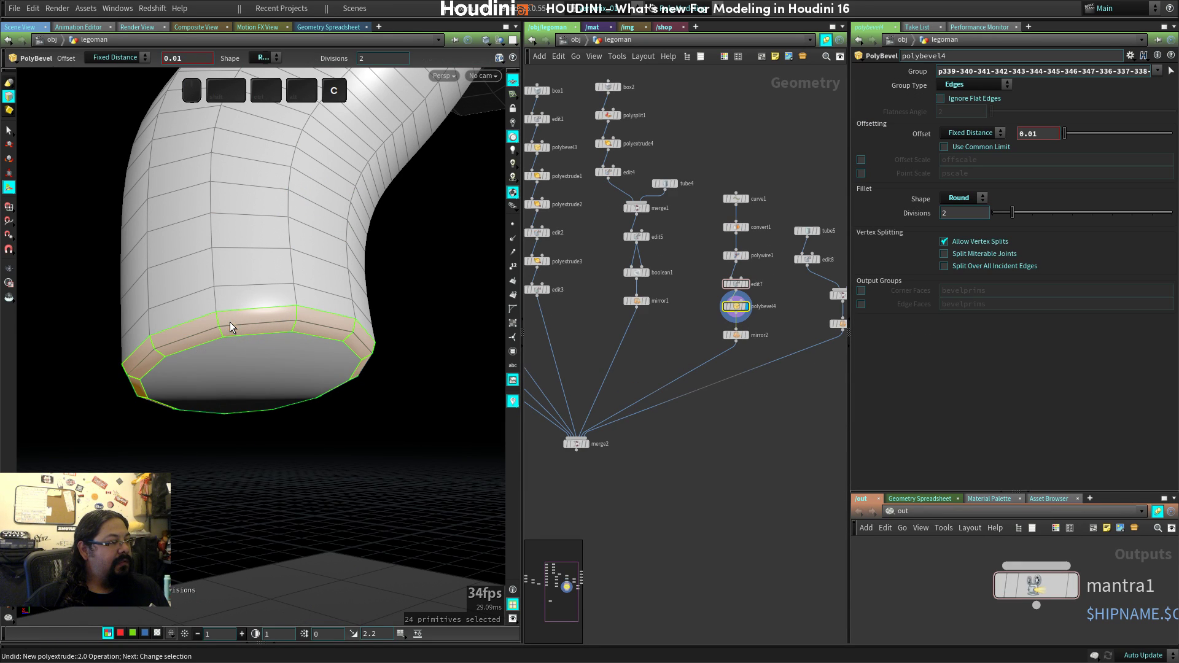
middle_click_drag(1062, 138, 1011, 173)
left_click_drag(1012, 213, 1029, 215)
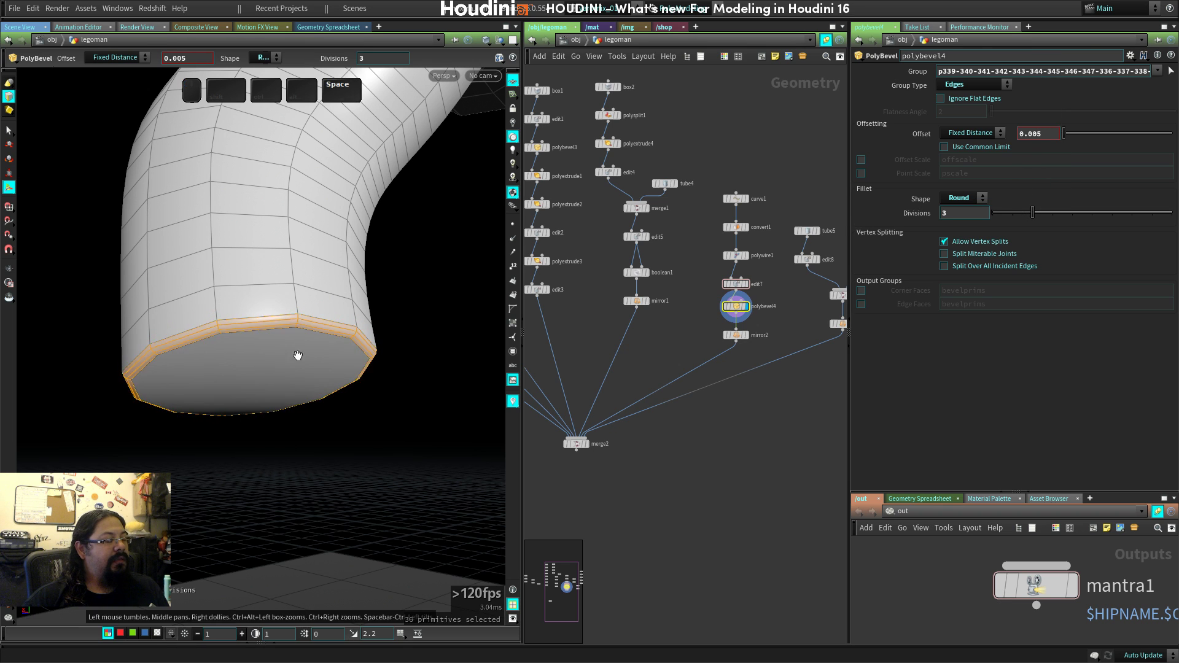
left_click_drag(297, 352, 359, 426)
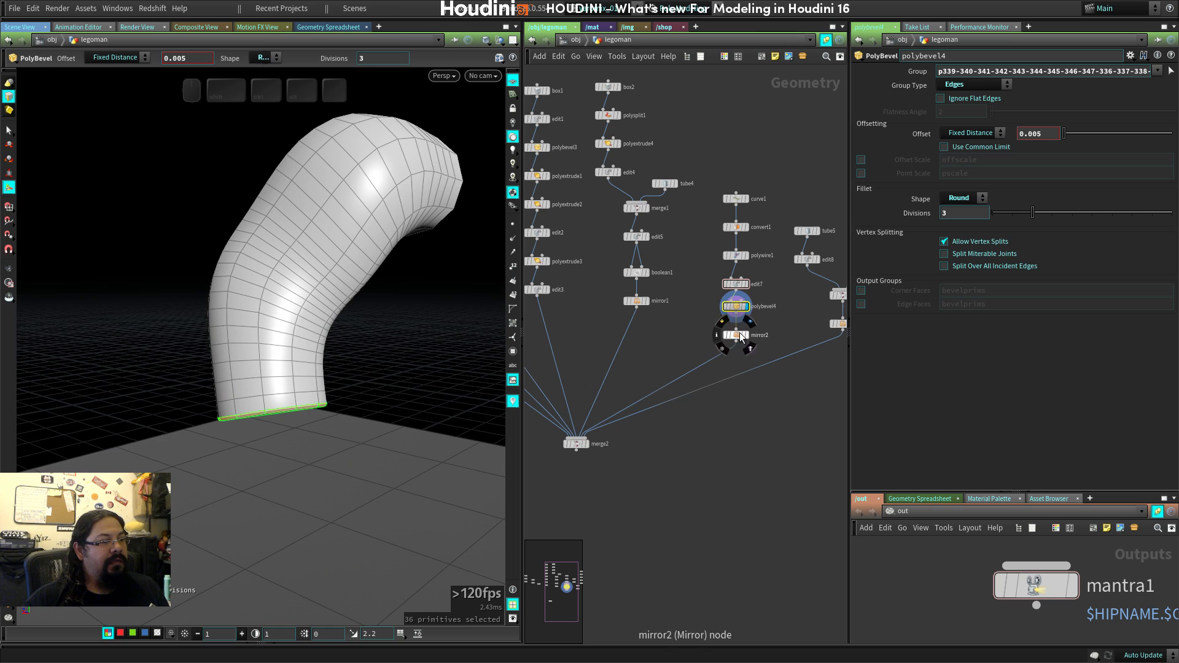
Display the single, unmirrored hand at merge3 and frame it in the viewport.
middle_click_drag(745, 340, 670, 342)
left_click(781, 314)
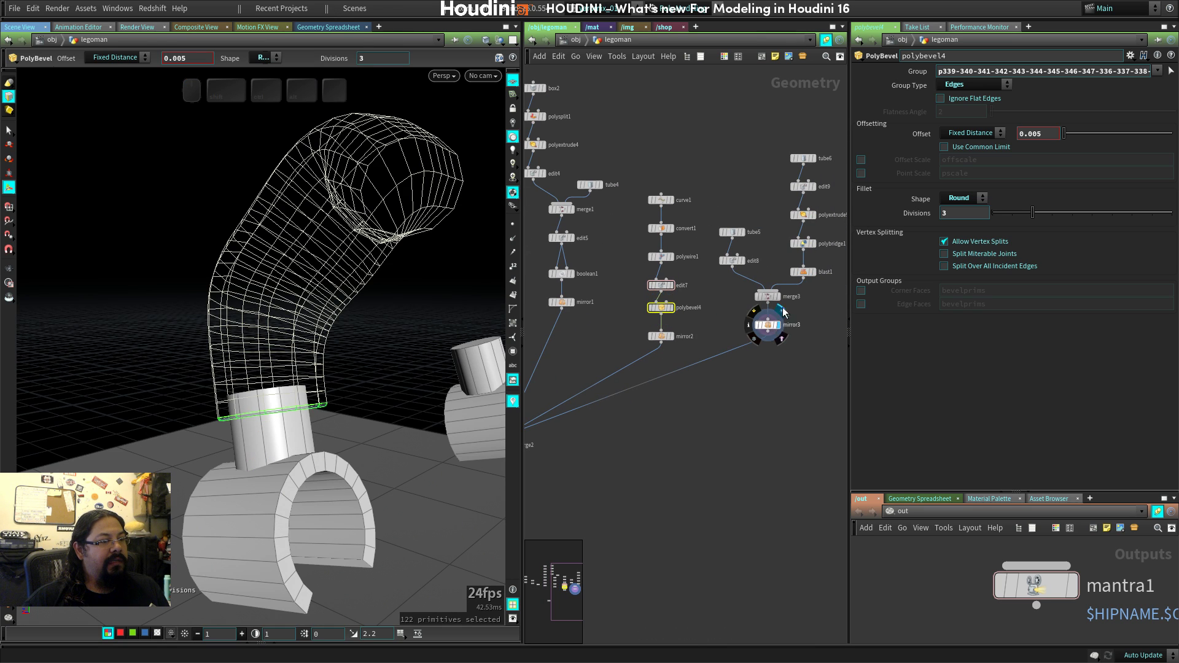
left_click(767, 296)
middle_click_drag(354, 395, 245, 379)
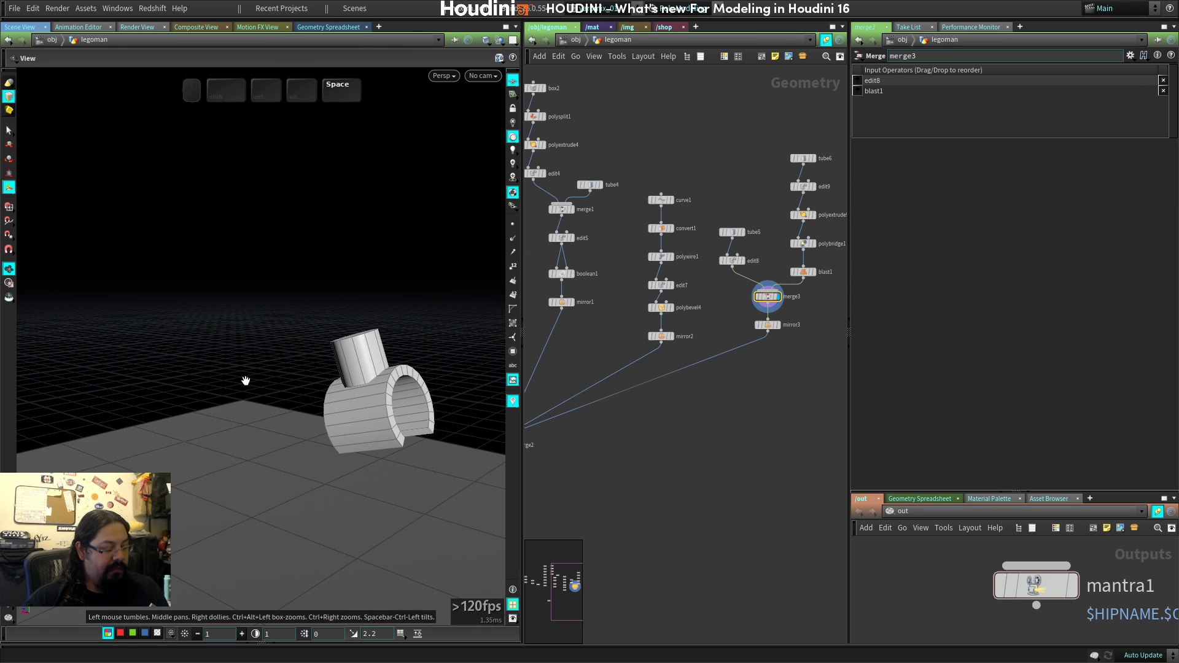
key("space+g")
left_click_drag(245, 379, 337, 336)
Select the inner and outer rim edge loops of the hand's C-shaped grip.
key("s")
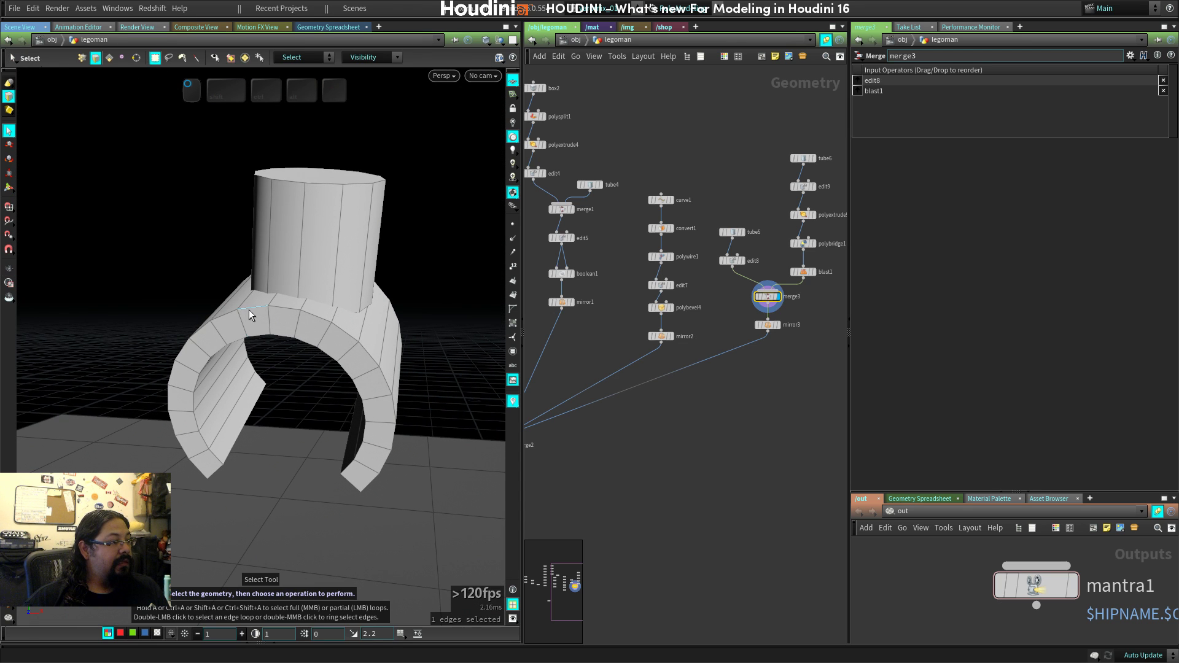
double_click(243, 311)
double_click(259, 340, "shift")
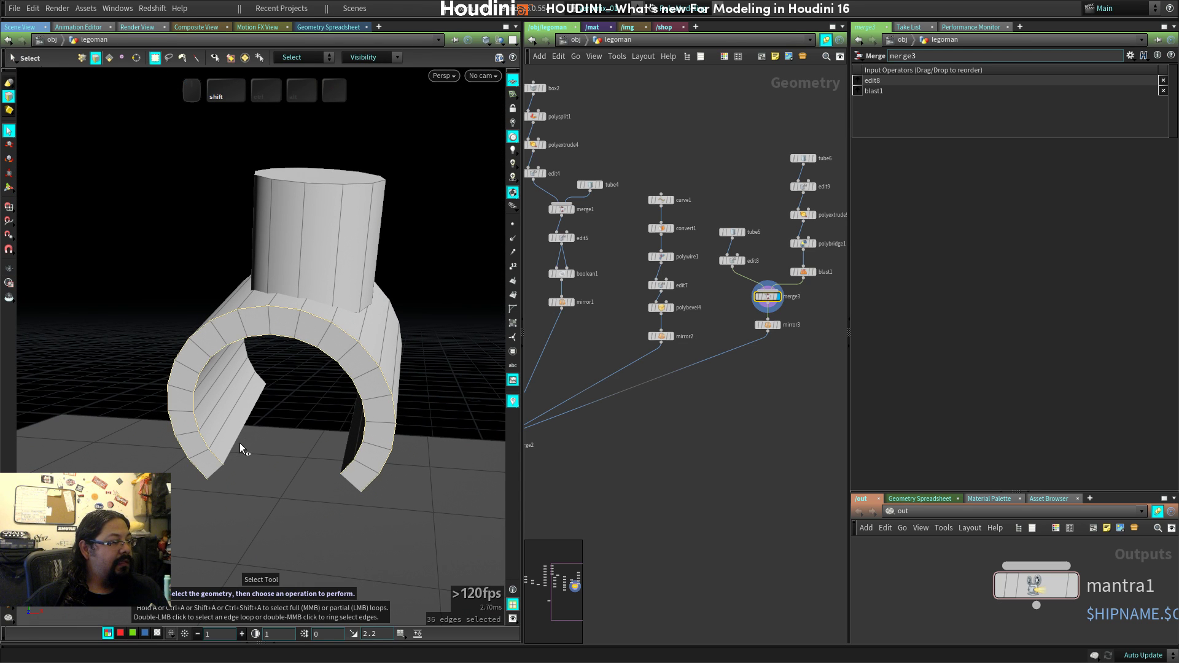
double_click(217, 471, "shift")
double_click(260, 377, "shift")
key("space")
left_click_drag(307, 467, 332, 444)
right_click_drag(287, 440, 347, 446)
left_click_drag(347, 446, 346, 420)
key("space")
middle_click_drag(812, 353, 824, 403)
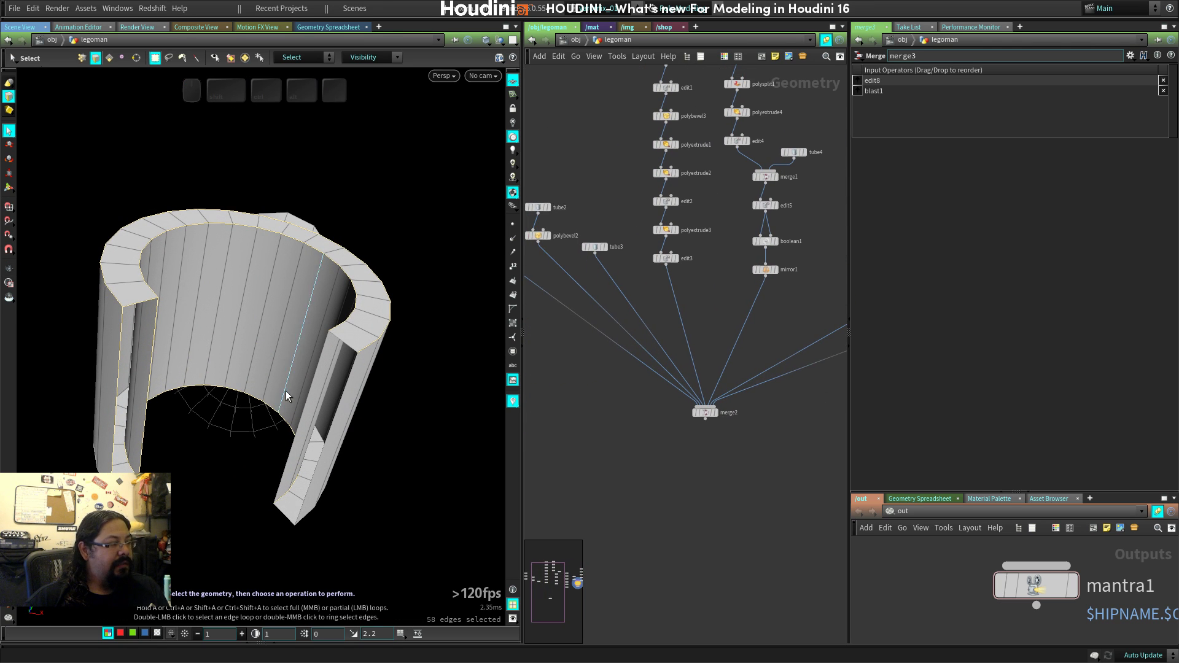
Close both open tips of the hand's C-shaped grip with quadrilateral PolyFills on their boundary edge loops.
left_click(134, 309)
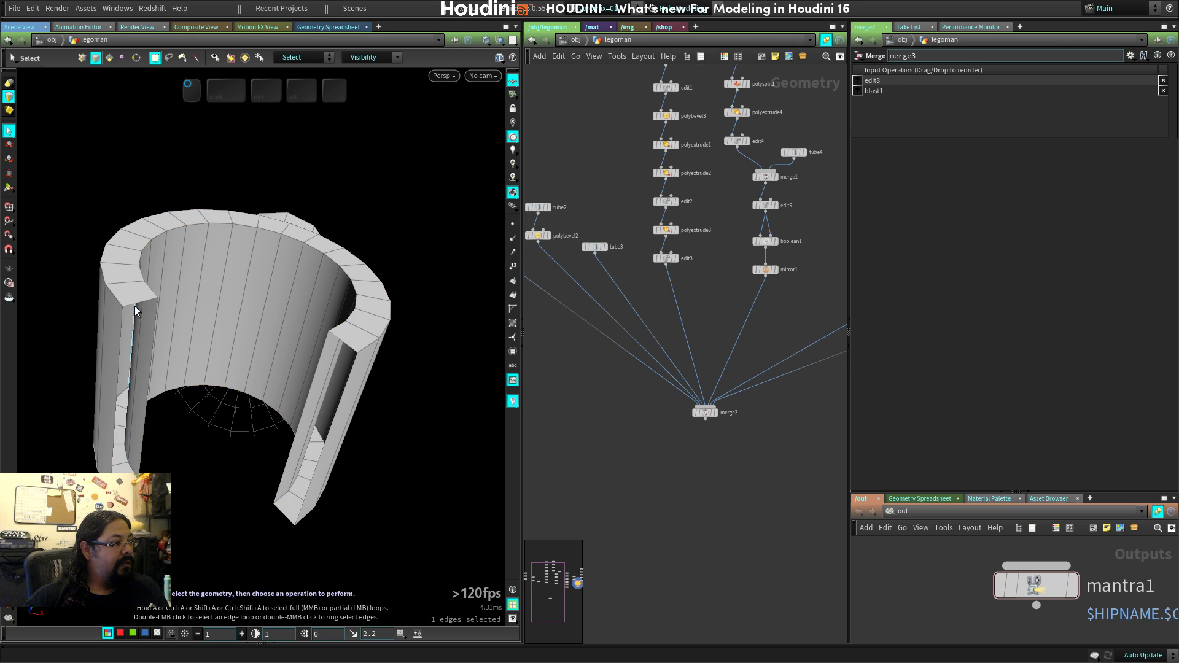
double_click(134, 309)
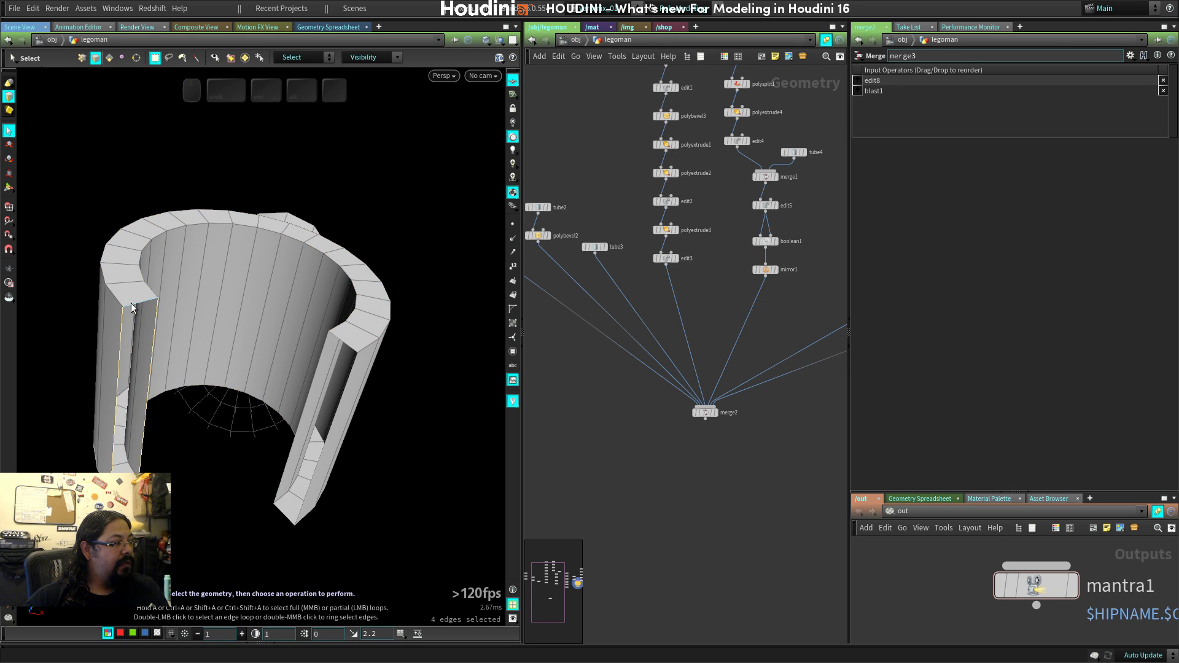
key("c")
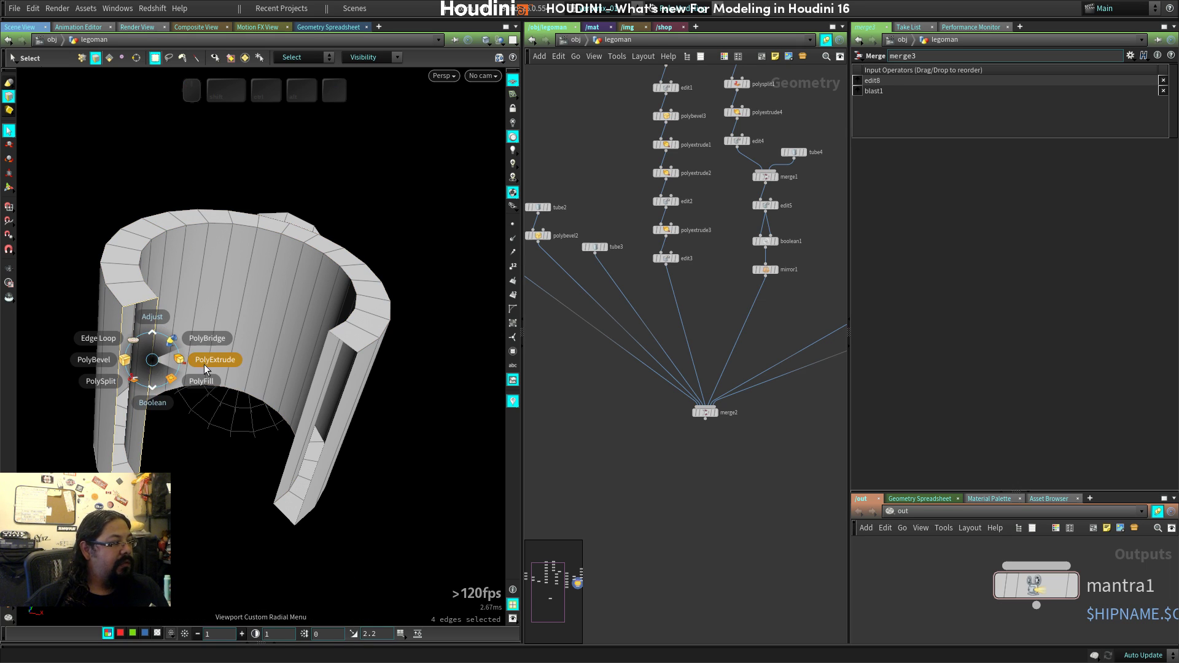
left_click(203, 382)
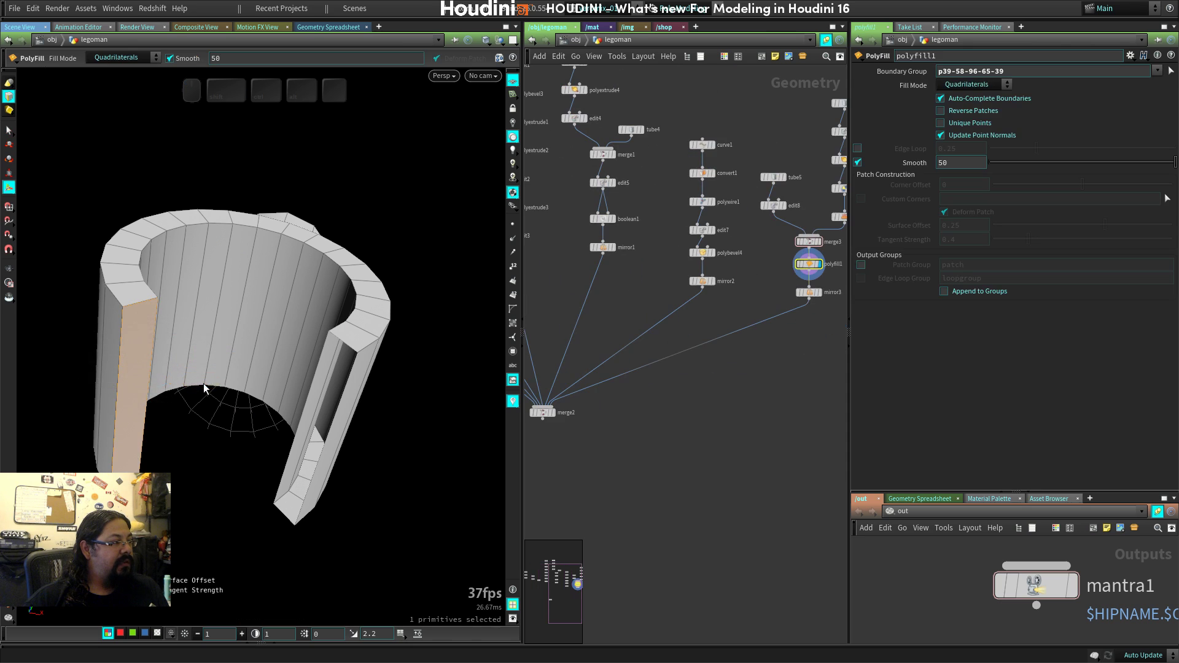
key("s")
double_click(319, 360)
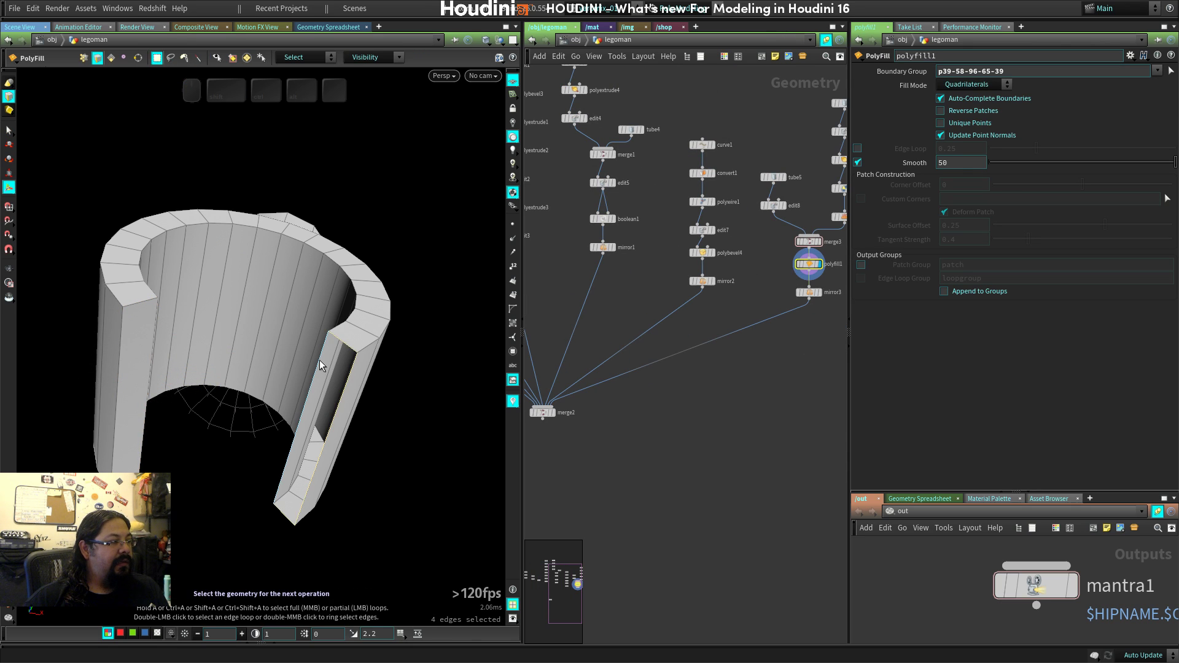
key("c")
left_click(340, 377)
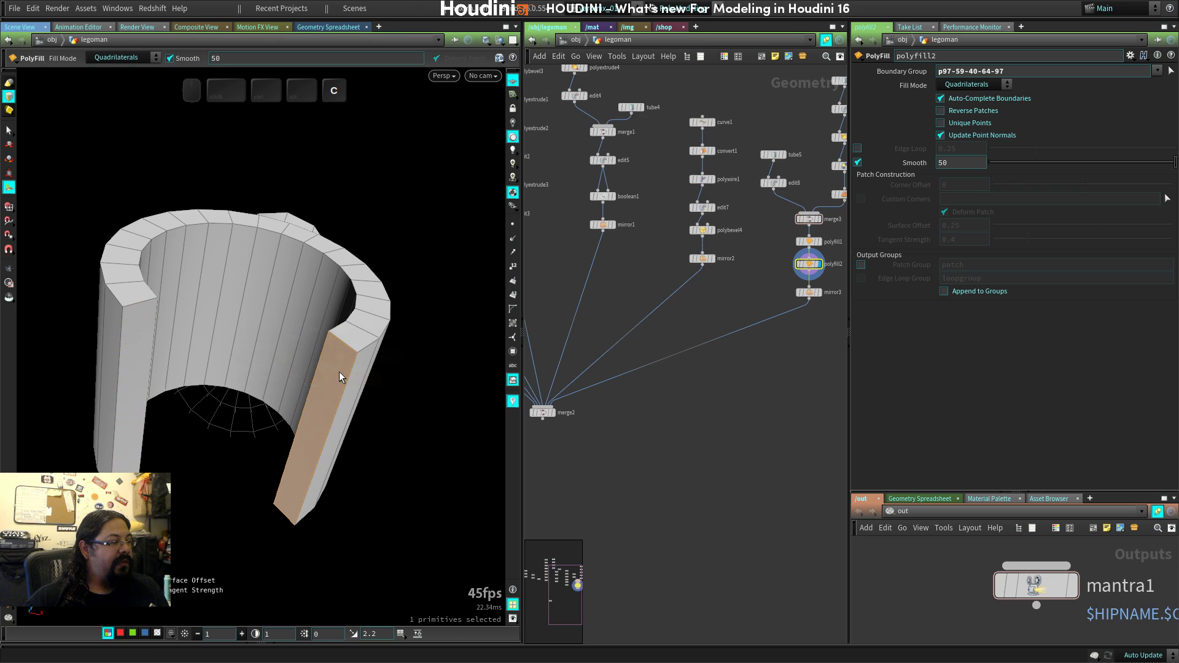
PolyBevel the grip's rim edge loops and tip edges with a round shape, fixed 0.004 offset and 3 divisions.
key("s")
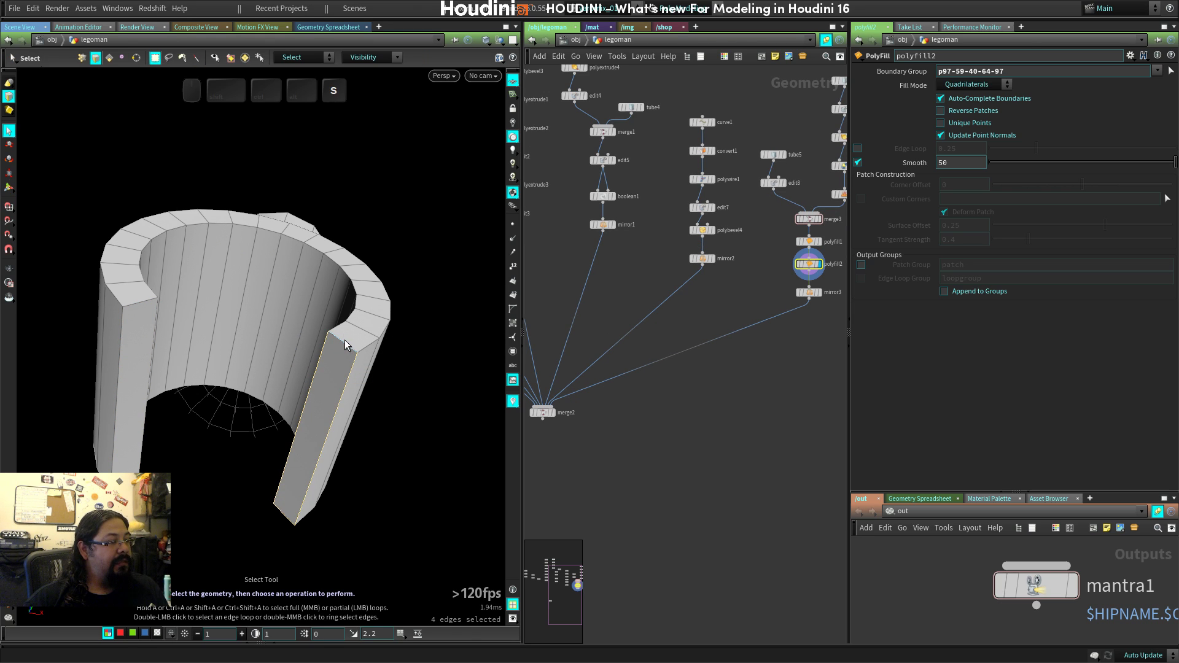
double_click(344, 341)
double_click(336, 407, "shift")
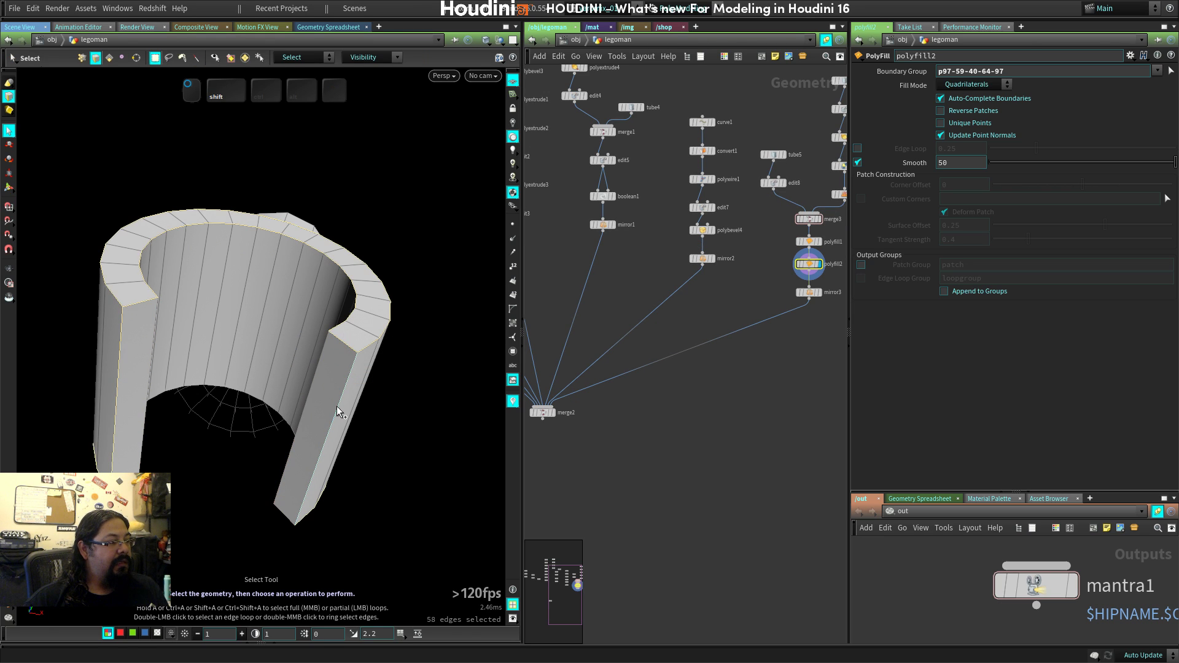
double_click(284, 468, "shift")
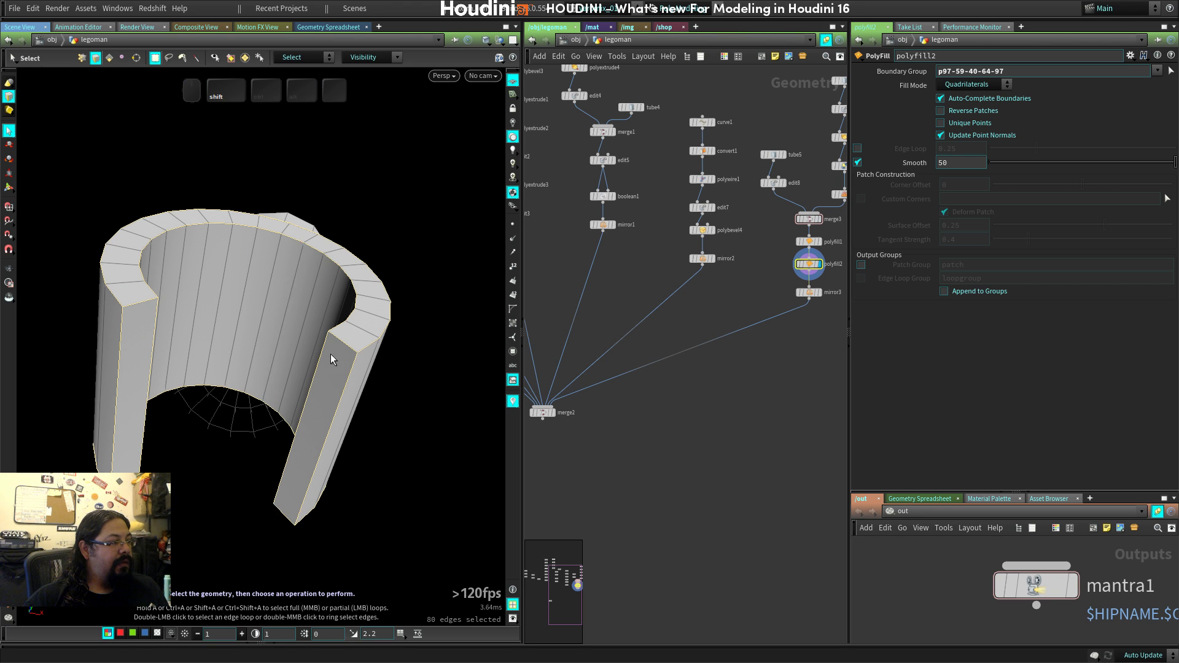
left_click_drag(330, 359, 355, 433)
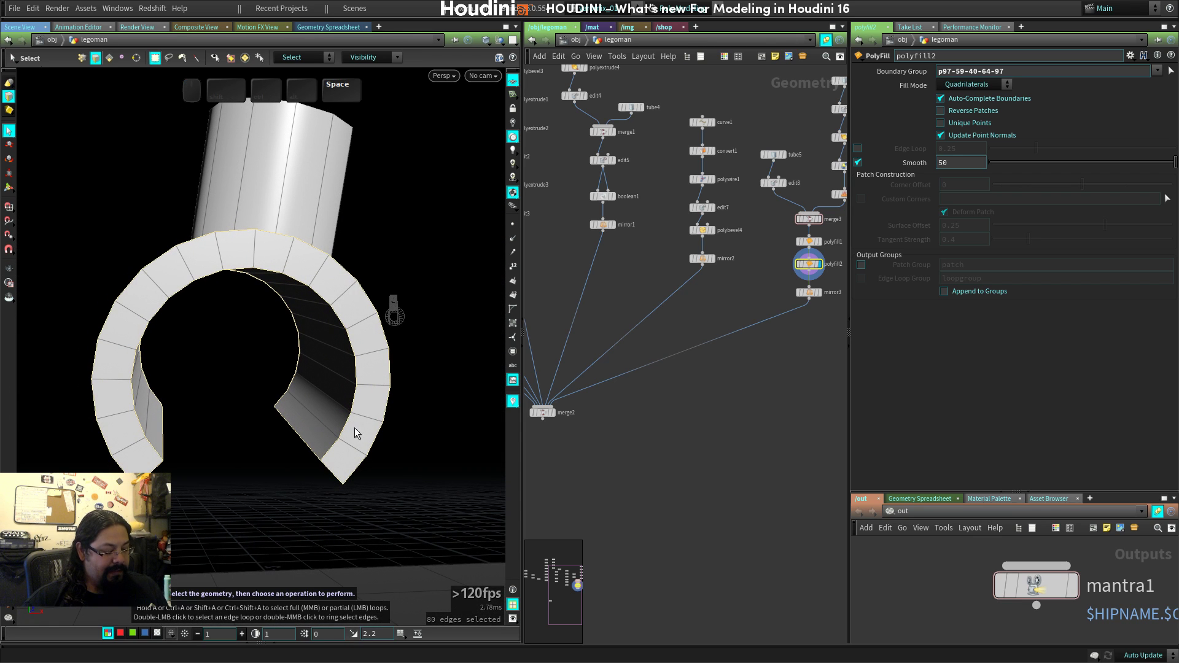
key("c")
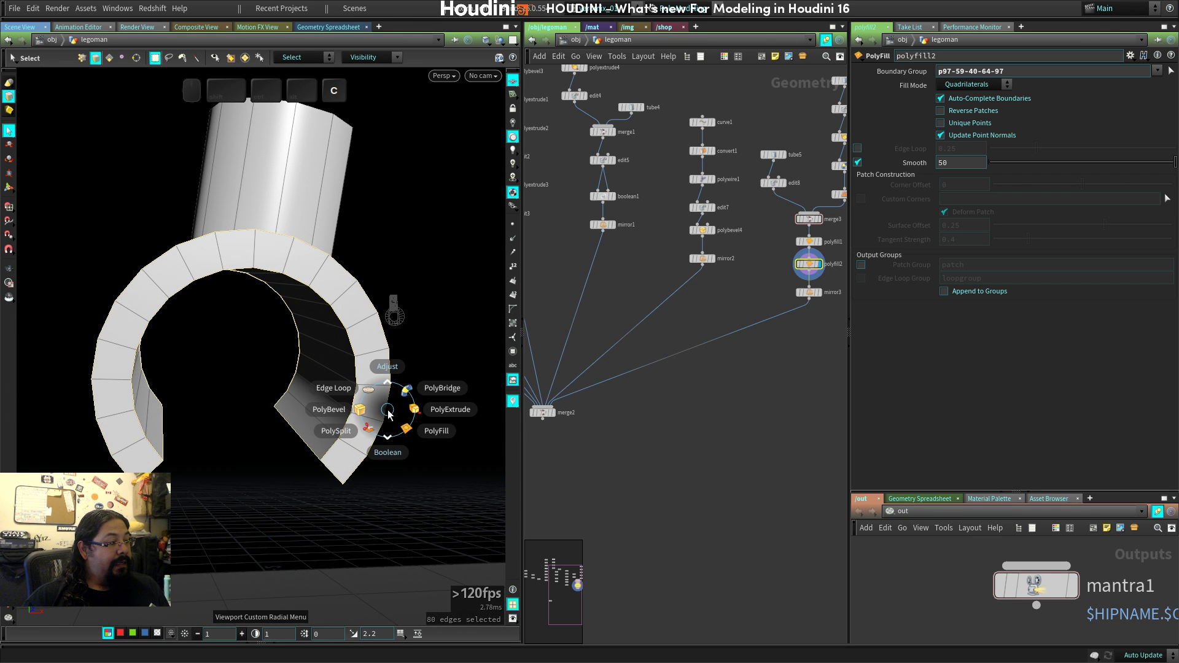
left_click(328, 410)
middle_click_drag(1045, 134, 1005, 170)
left_click_drag(1013, 213, 1027, 217)
Display the complete figure at merge2 in plain shaded mode and check the bevelled hands from several angles.
key("space")
left_click_drag(257, 381, 469, 419)
right_click_drag(469, 419, 290, 414)
mouse_move(290, 414)
left_mouse_down()
mouse_move(311, 412)
mouse_move(300, 410)
left_mouse_up()
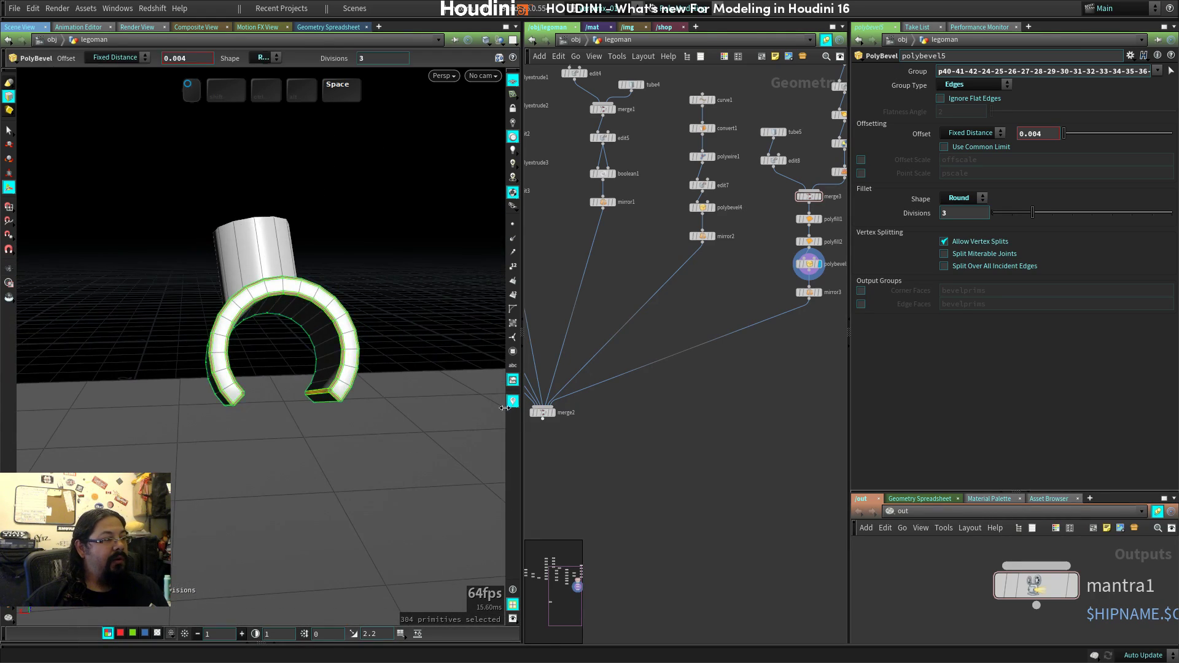
key("space")
right_click_drag(300, 409, 266, 398)
left_click_drag(266, 398, 306, 385)
left_click(551, 413)
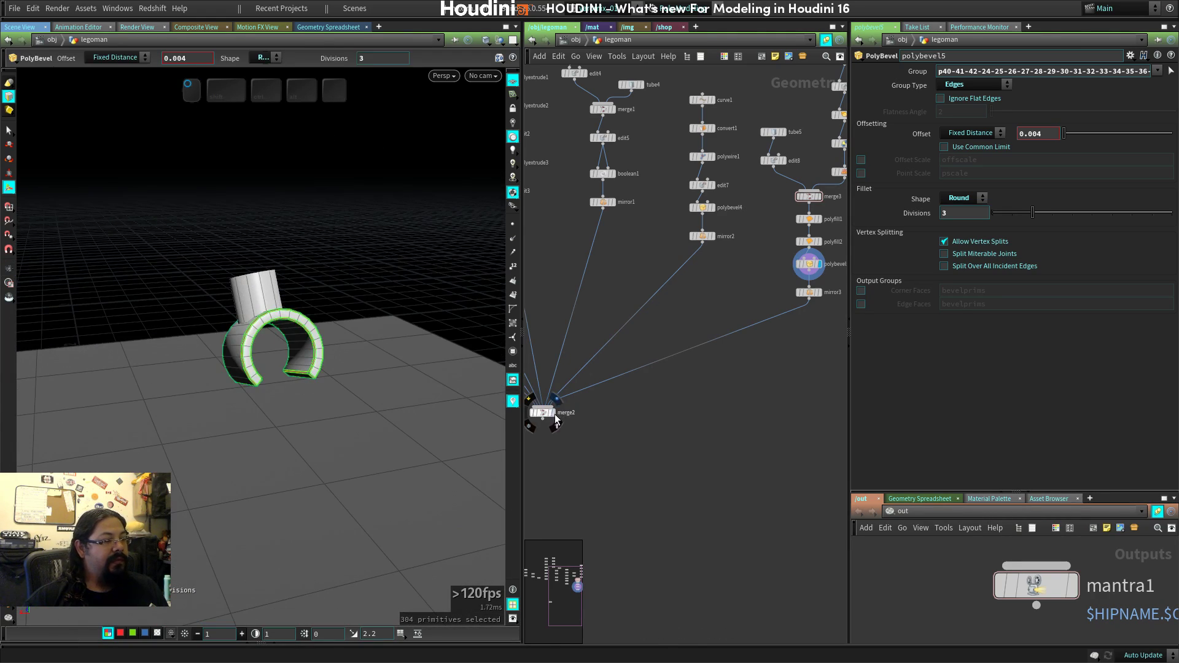
key("shift+w")
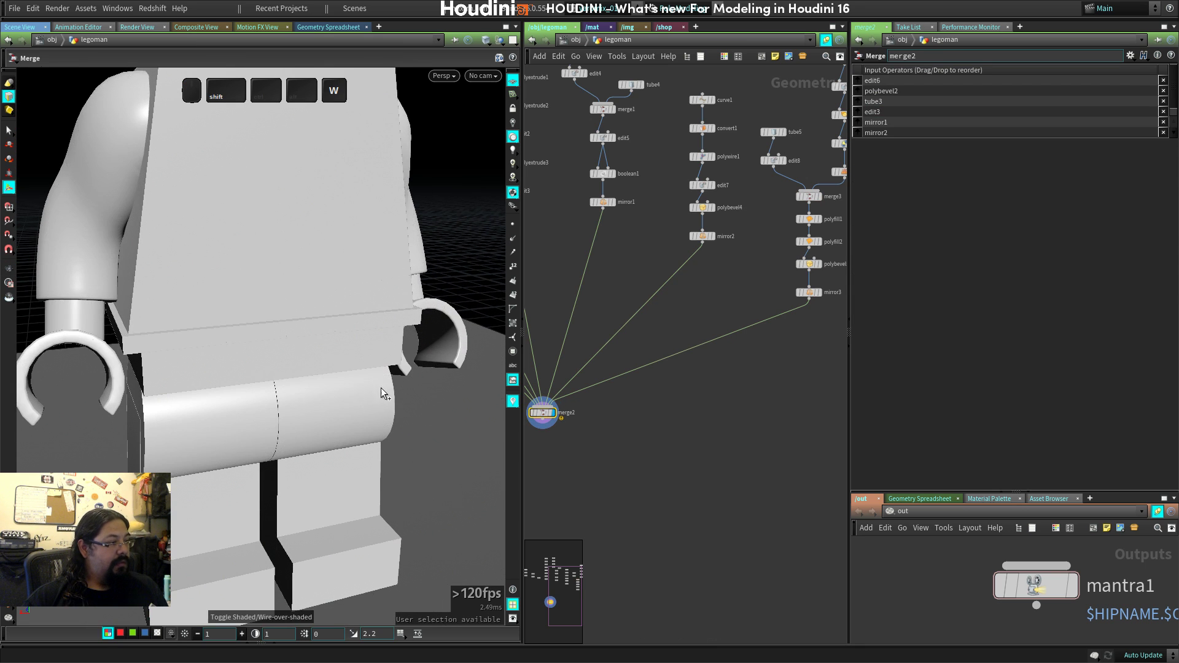
key("space")
right_click_drag(381, 389, 271, 392)
mouse_move(271, 392)
left_mouse_down()
mouse_move(351, 371)
mouse_move(262, 375)
left_mouse_up()
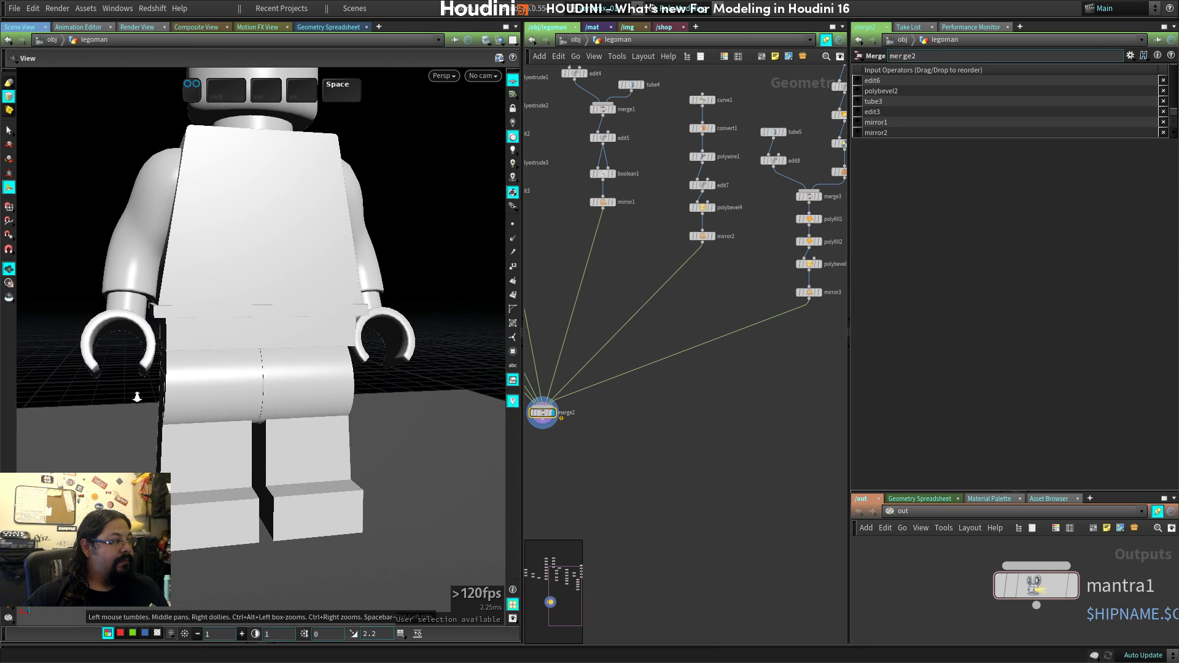
right_click_drag(137, 398, 258, 406)
left_click_drag(258, 406, 228, 403)
Append a Normal node after merge2 and make it the displayed node.
middle_click_drag(570, 450, 682, 414)
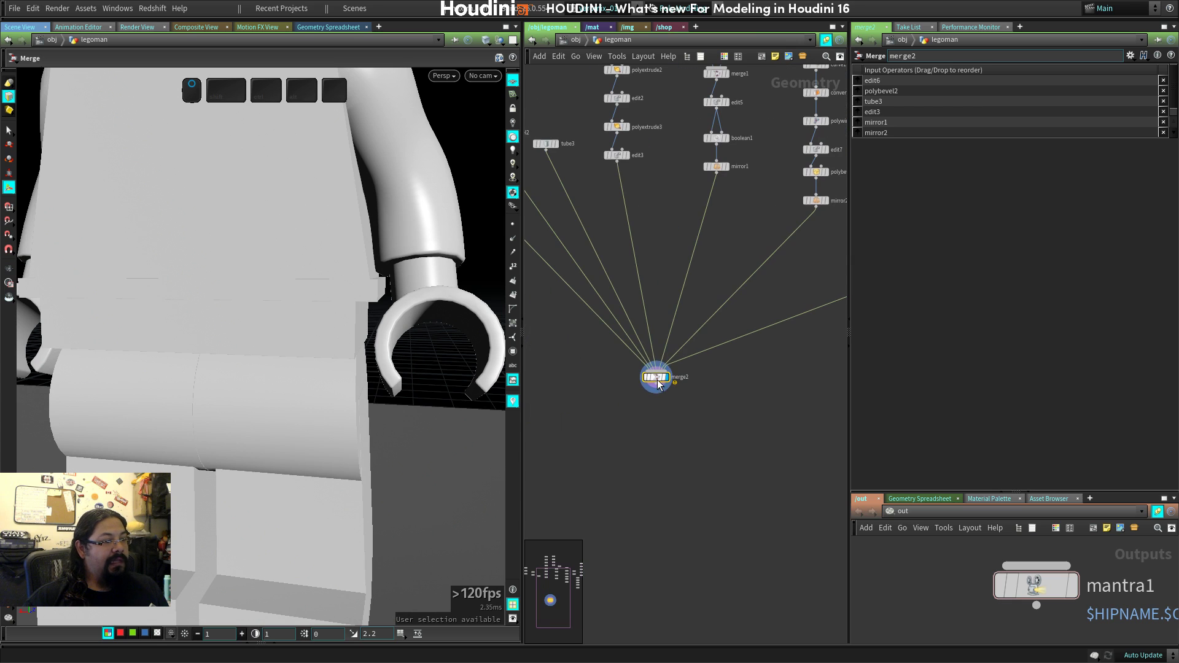
key("Tab")
type("normal")
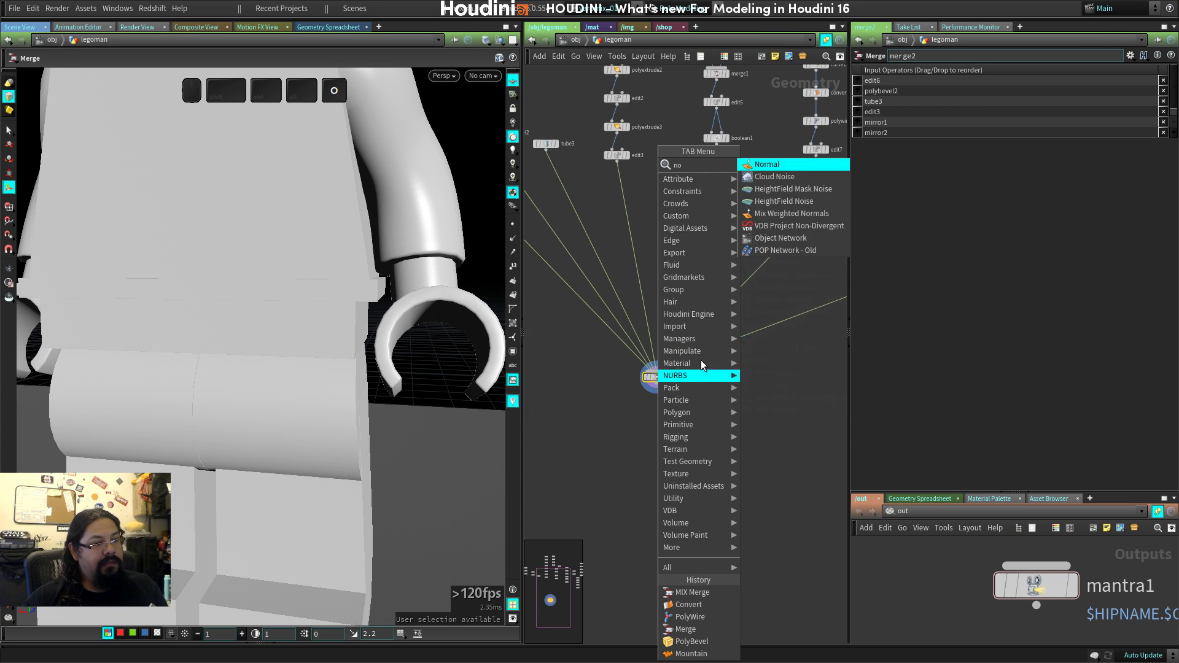
key("Return")
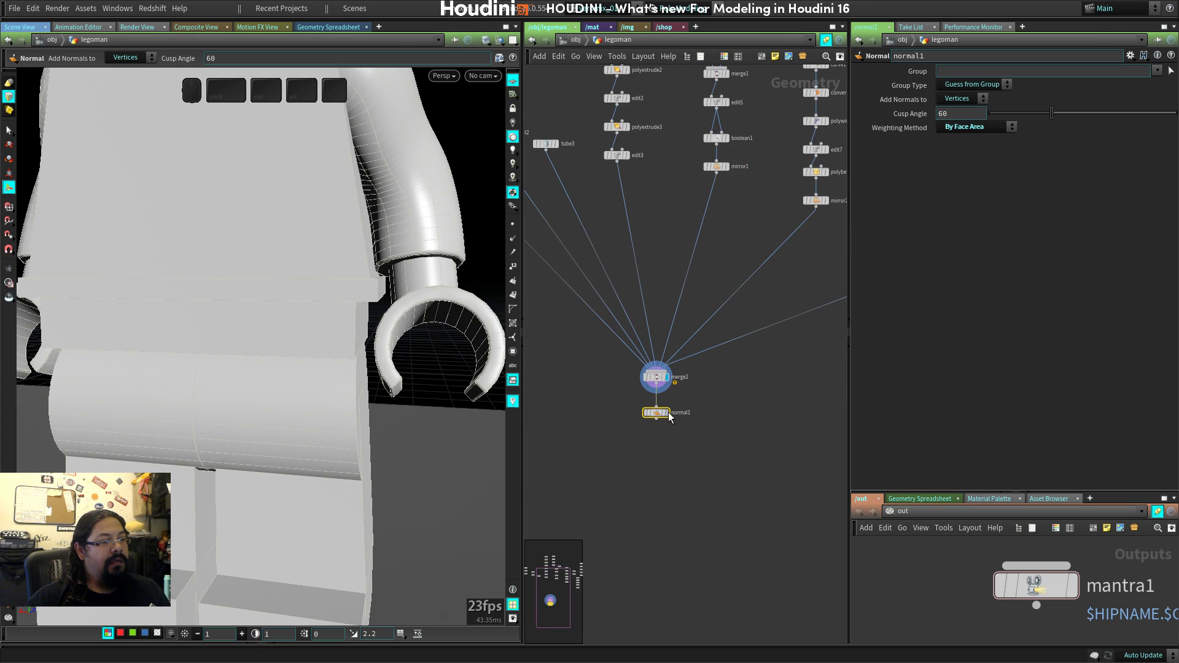
left_click(667, 412)
Examine the shading of the whole figure with the recomputed normals from the side and front.
left_click_drag(276, 399, 348, 401)
right_click_drag(348, 400, 212, 409)
left_click_drag(212, 409, 263, 407)
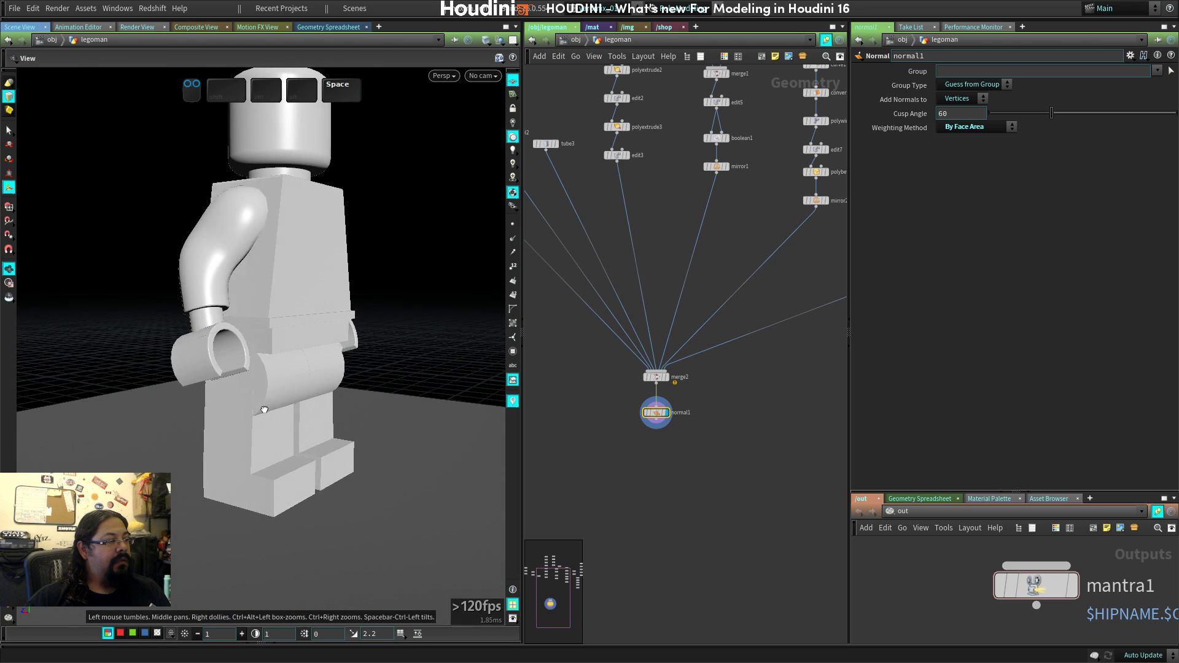
right_click_drag(263, 407, 250, 411)
left_click_drag(250, 411, 214, 409)
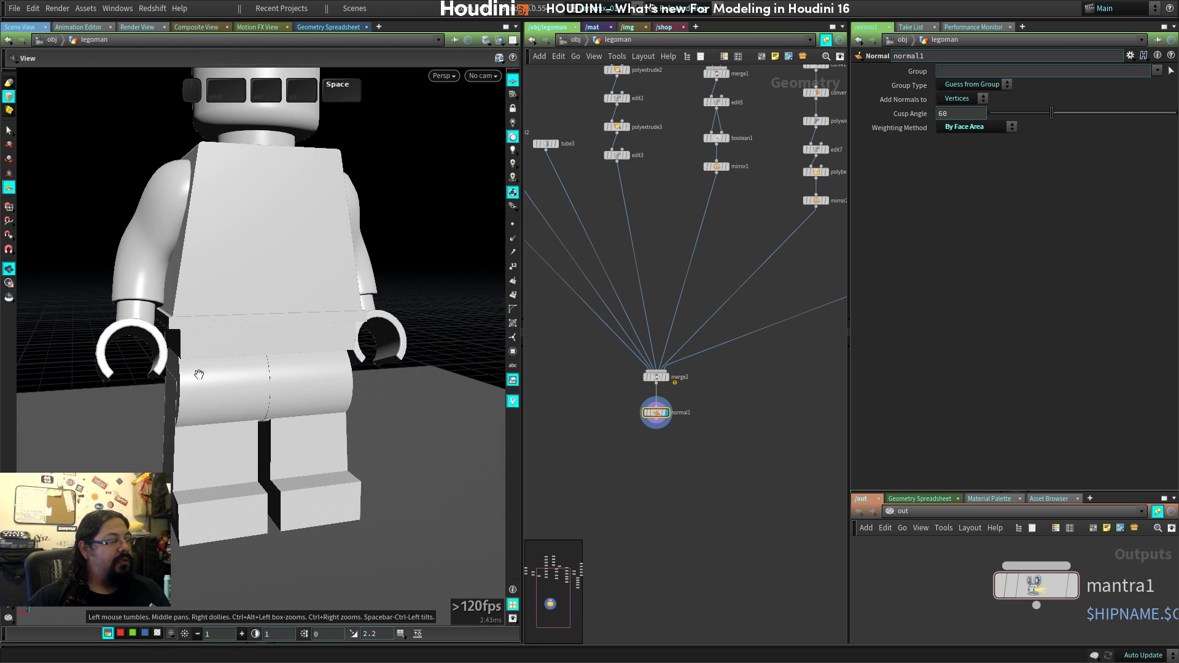
right_click_drag(214, 409, 163, 368)
middle_click_drag(163, 368, 184, 396)
left_click_drag(185, 397, 242, 377)
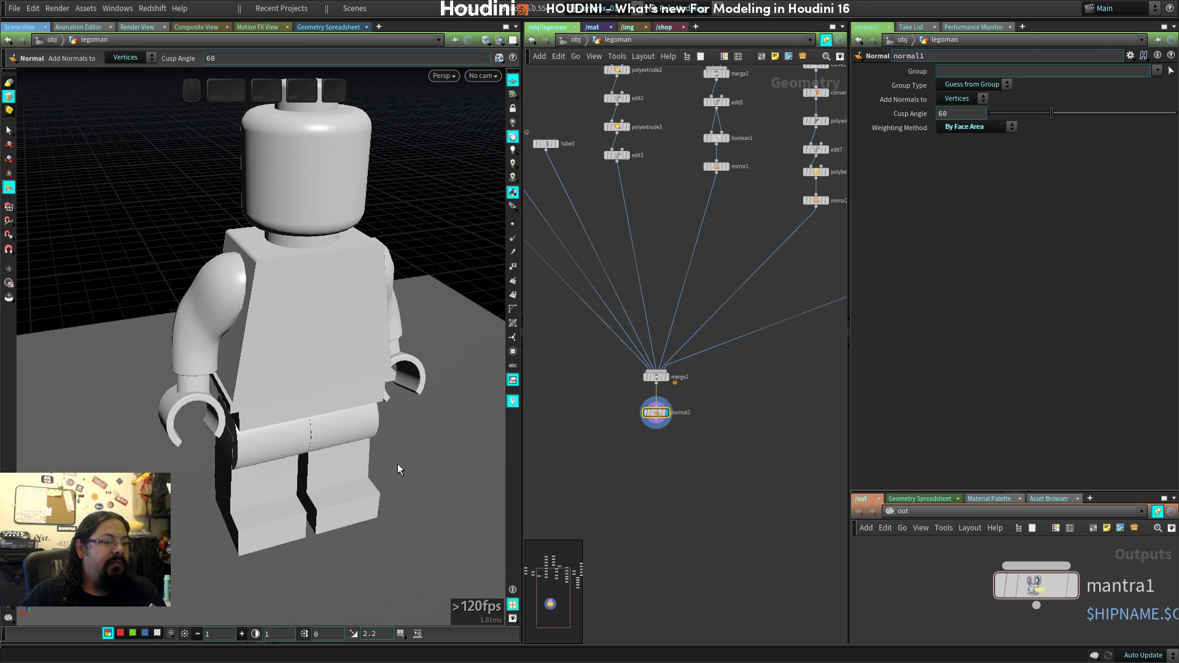
Show wireframe over the shaded figure and examine the edge layout of the body, head and head stud.
key("o")
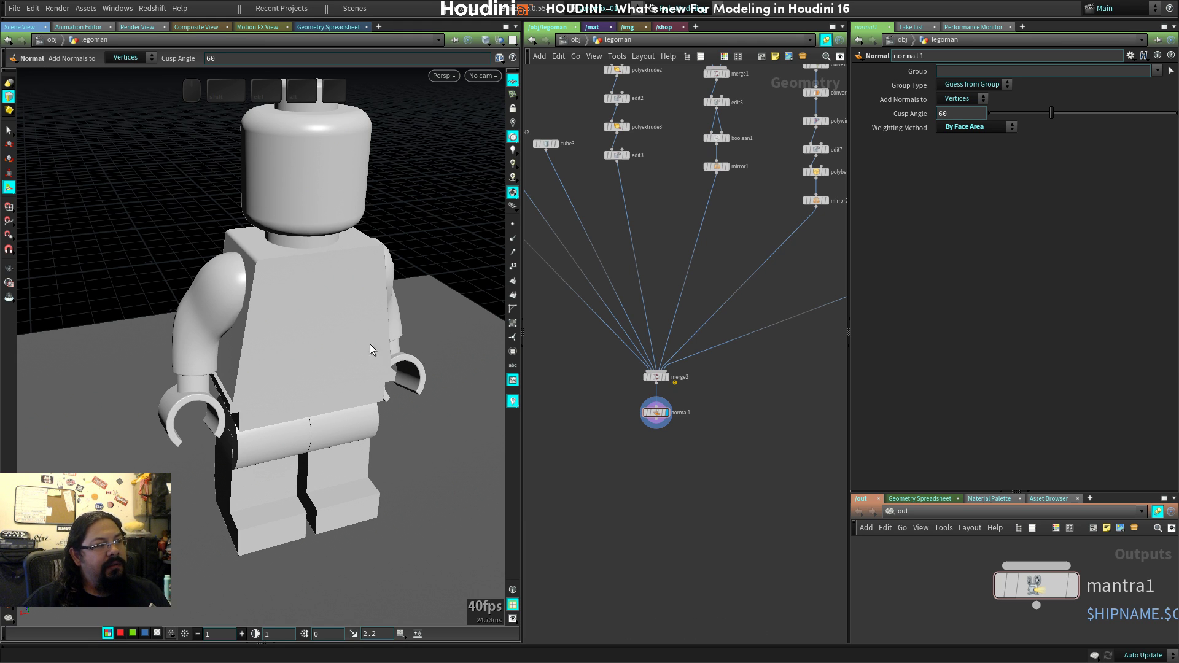
left_click_drag(347, 342, 318, 317)
right_click_drag(319, 317, 282, 351)
key("shift+w")
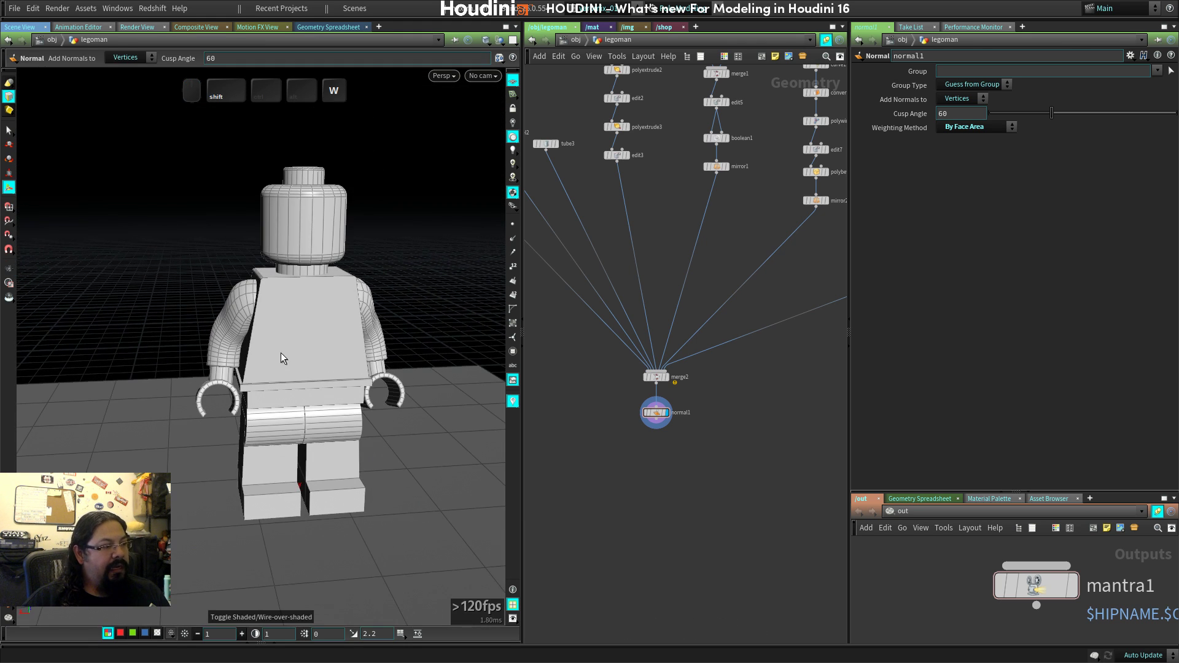
left_click_drag(159, 309, 206, 302)
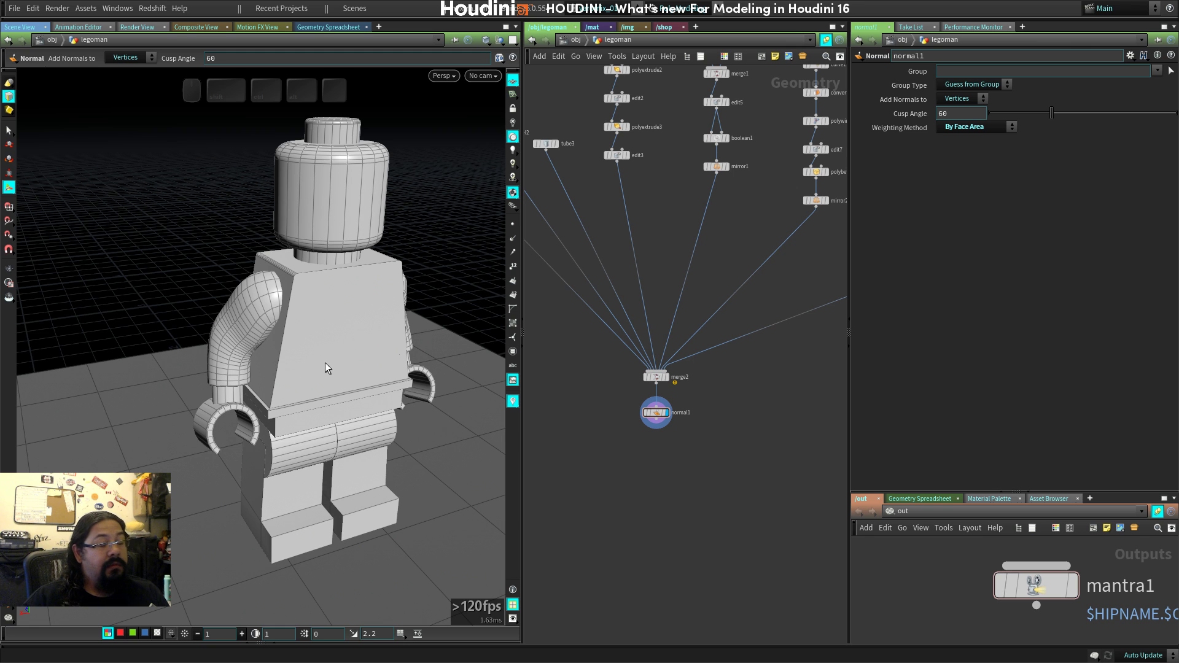
left_click_drag(326, 367, 286, 365)
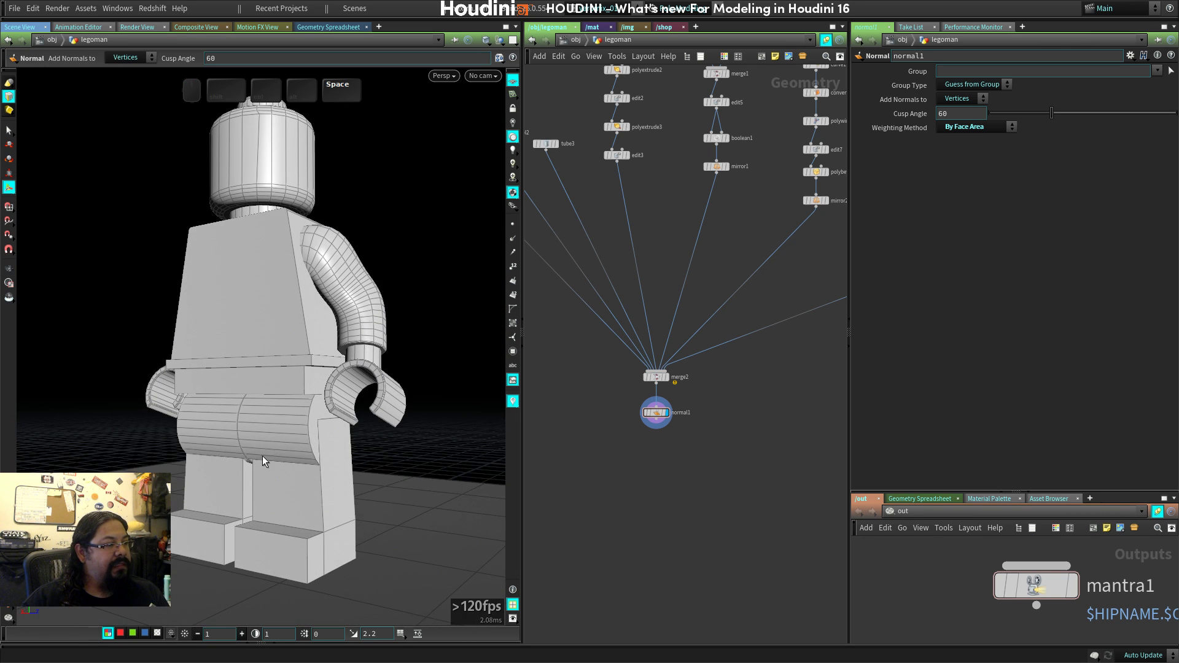
left_click_drag(401, 290, 344, 320)
scroll(297, 326, "up", 5)
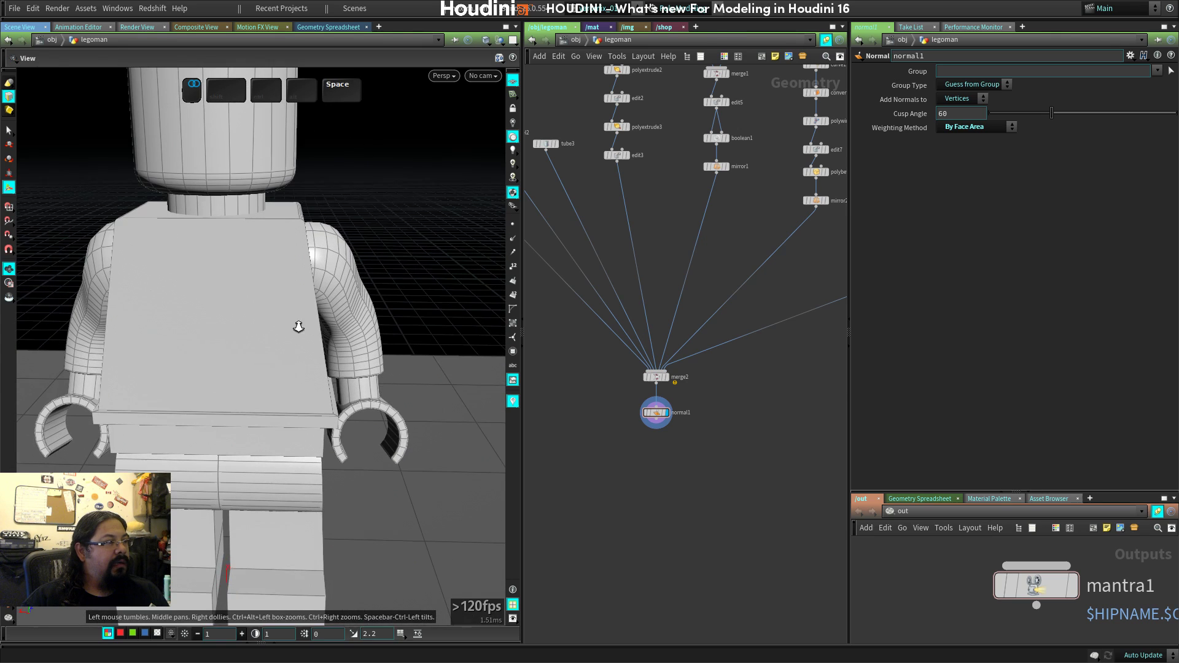
middle_click_drag(245, 276, 266, 484)
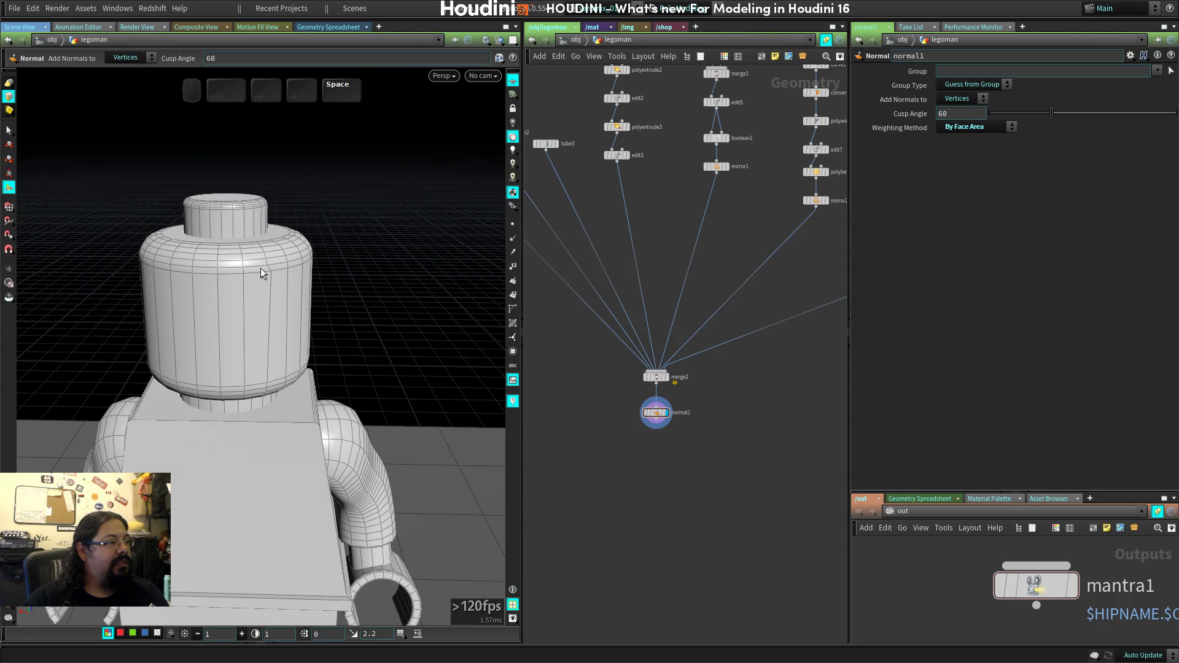
left_click_drag(261, 270, 276, 285)
scroll(276, 285, "up", 5)
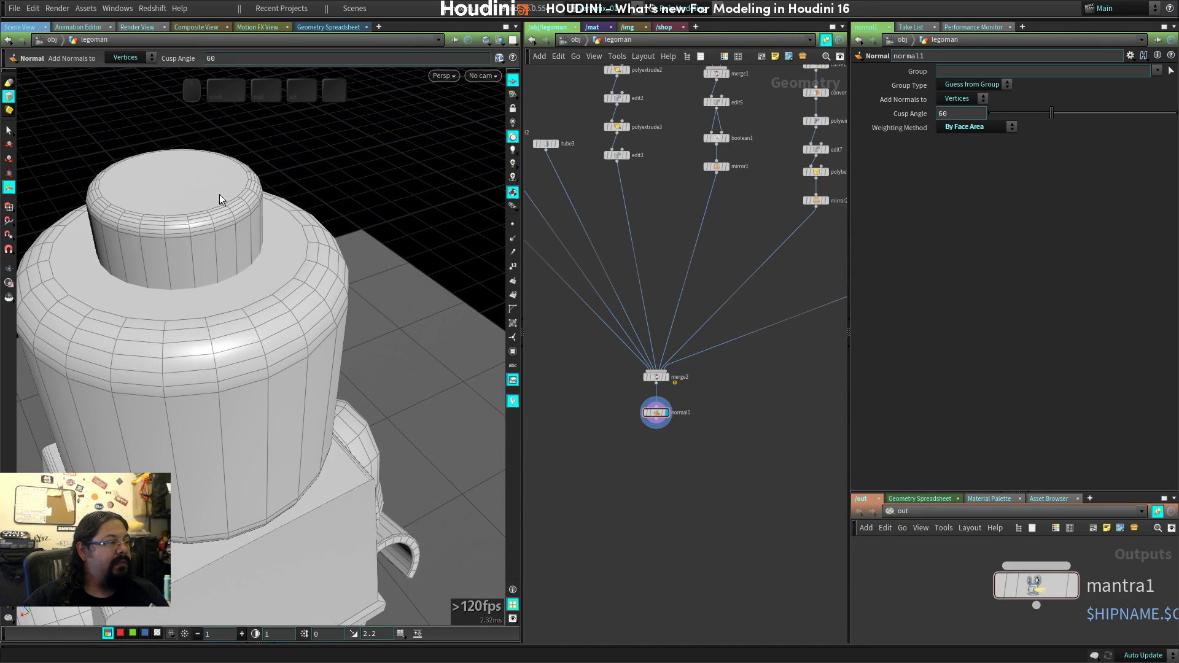
scroll(240, 277, "down", 5)
left_click_drag(342, 344, 258, 345)
scroll(258, 344, "down", 3)
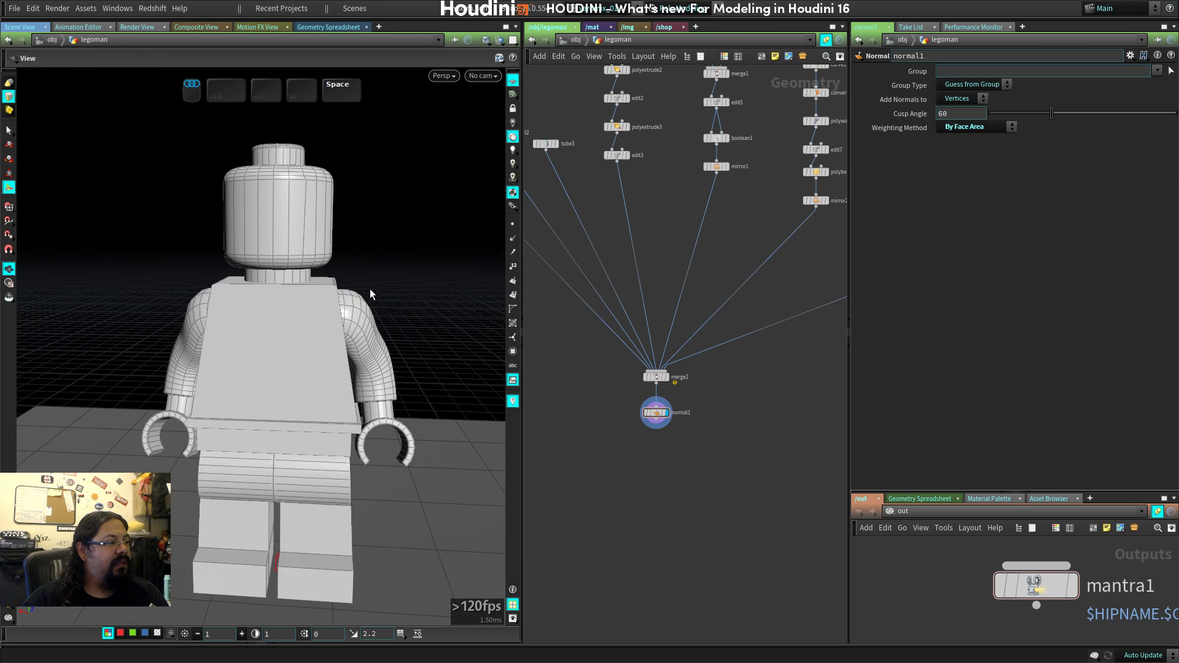
Examine the wireframe topology of the arm, sleeve and hand up close.
left_click_drag(336, 355, 330, 342)
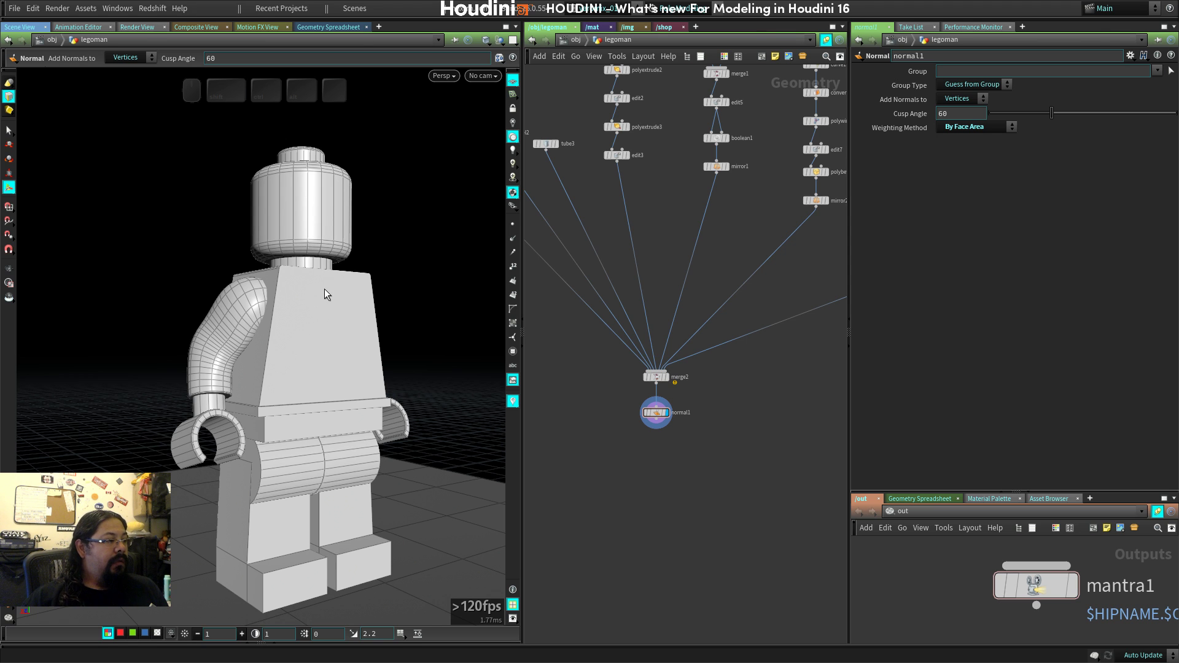
key("space")
left_click_drag(324, 290, 276, 307)
right_click_drag(277, 308, 380, 313)
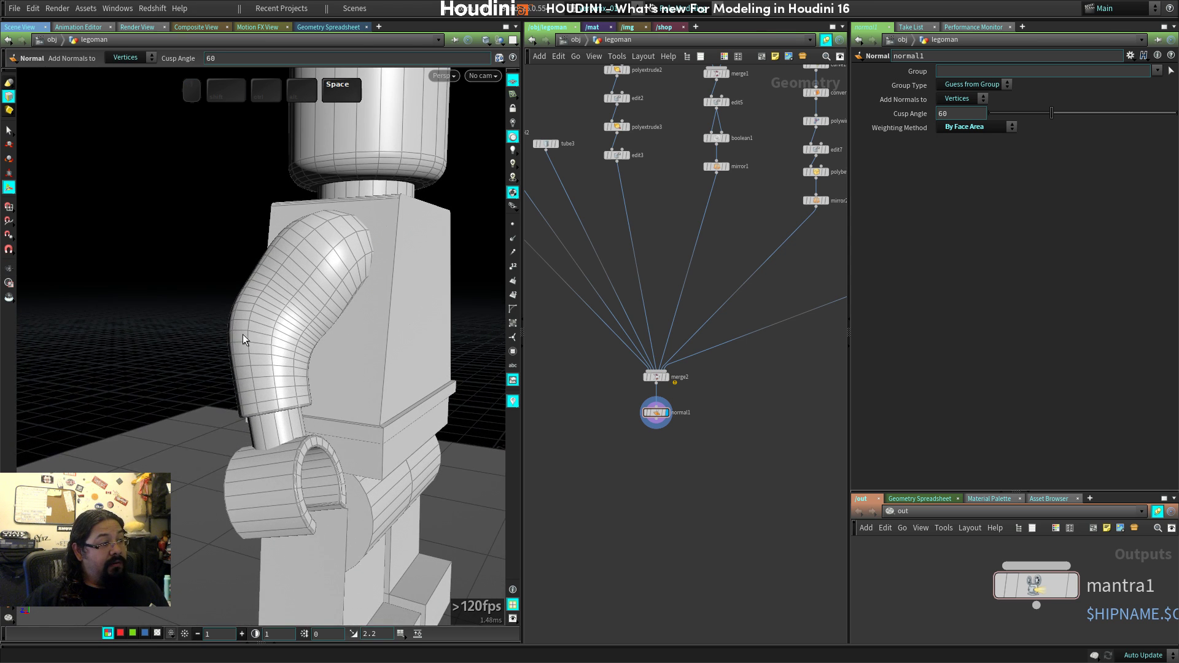
key("space")
middle_click_drag(273, 287, 253, 267)
middle_click_drag(668, 479, 651, 361)
key("Tab")
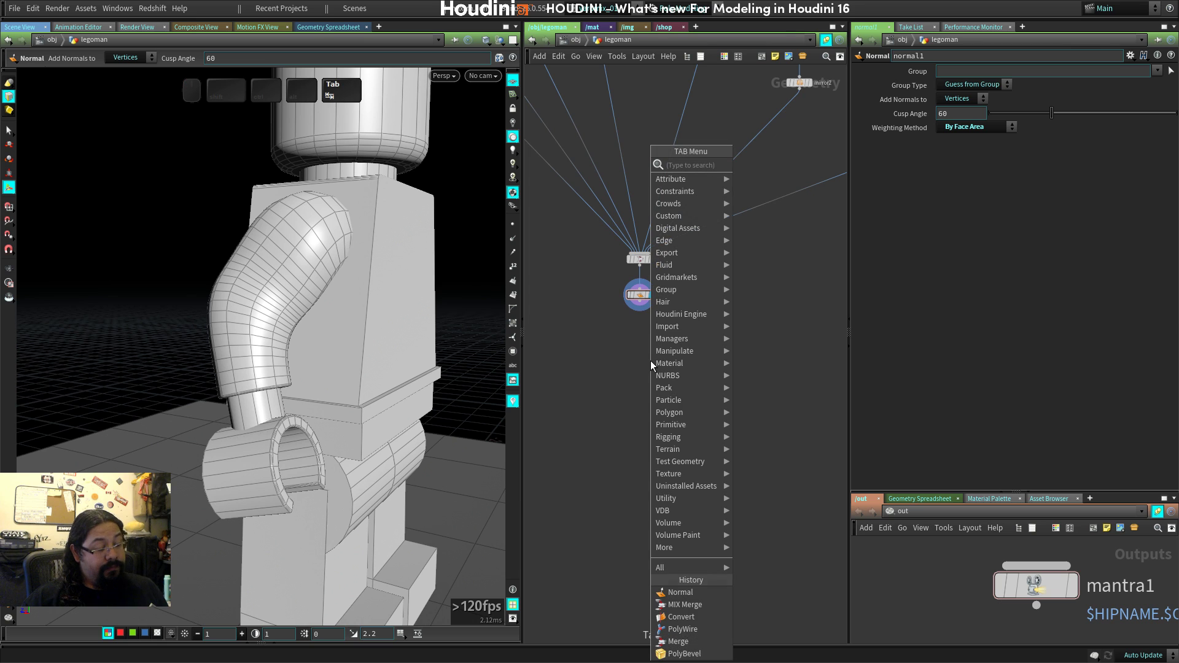
type("re")
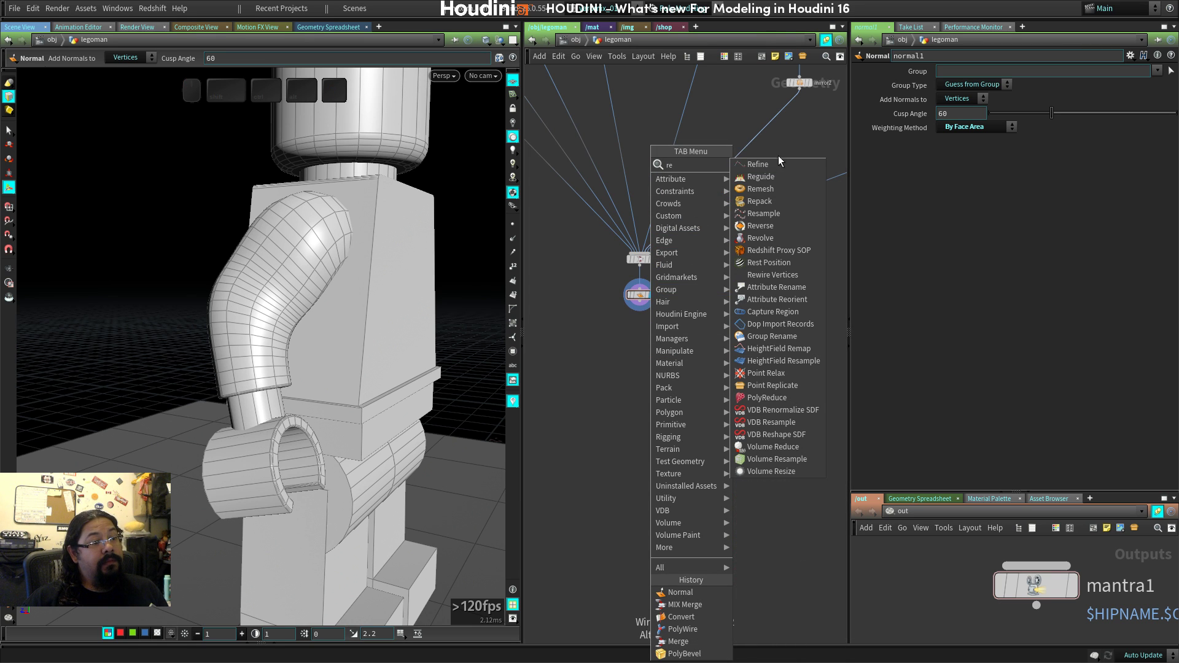
key("Tab")
Add a TopoBuild node to the network below normal1.
key("Tab")
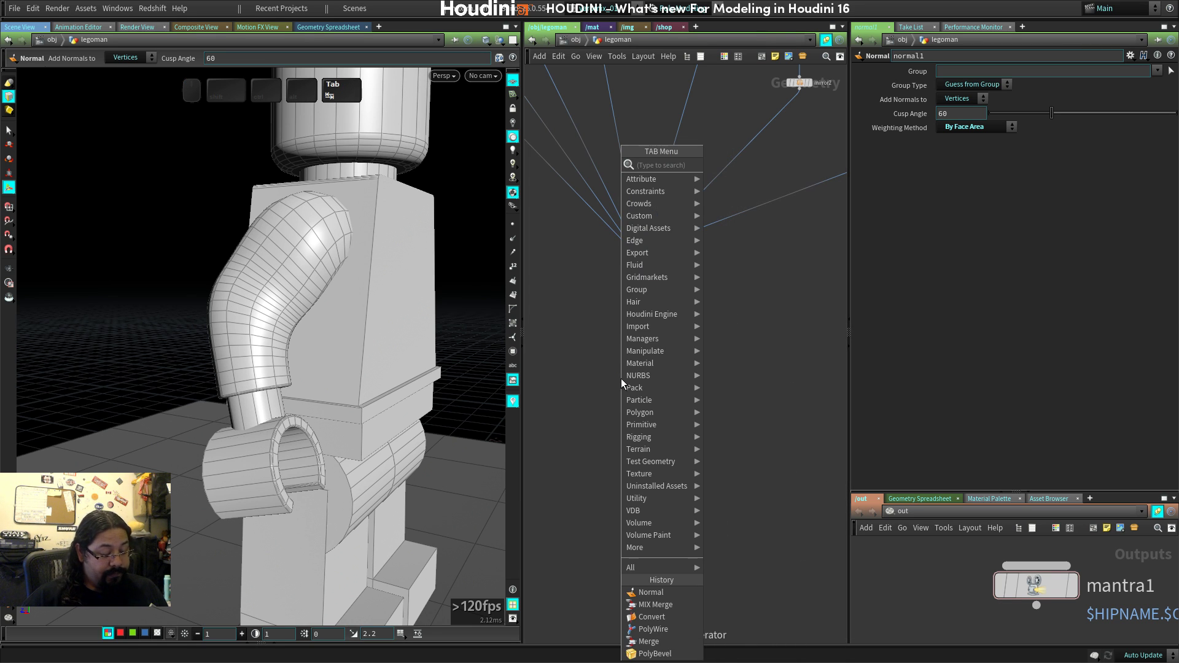
type("top")
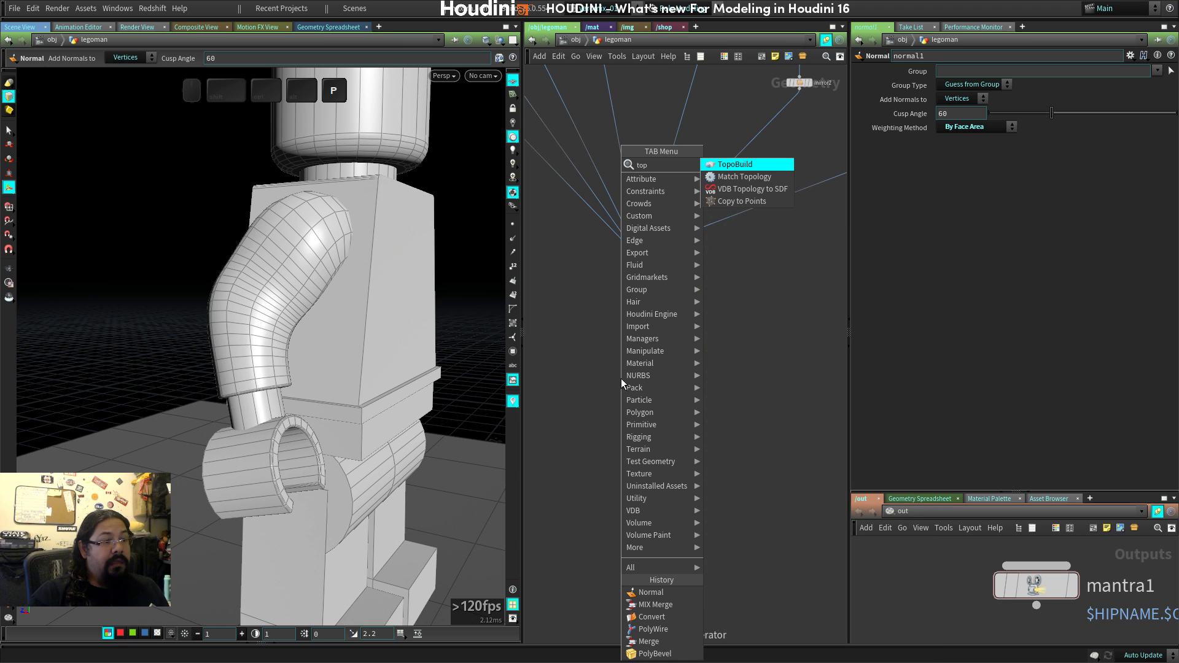
left_click(736, 165)
left_click(654, 359)
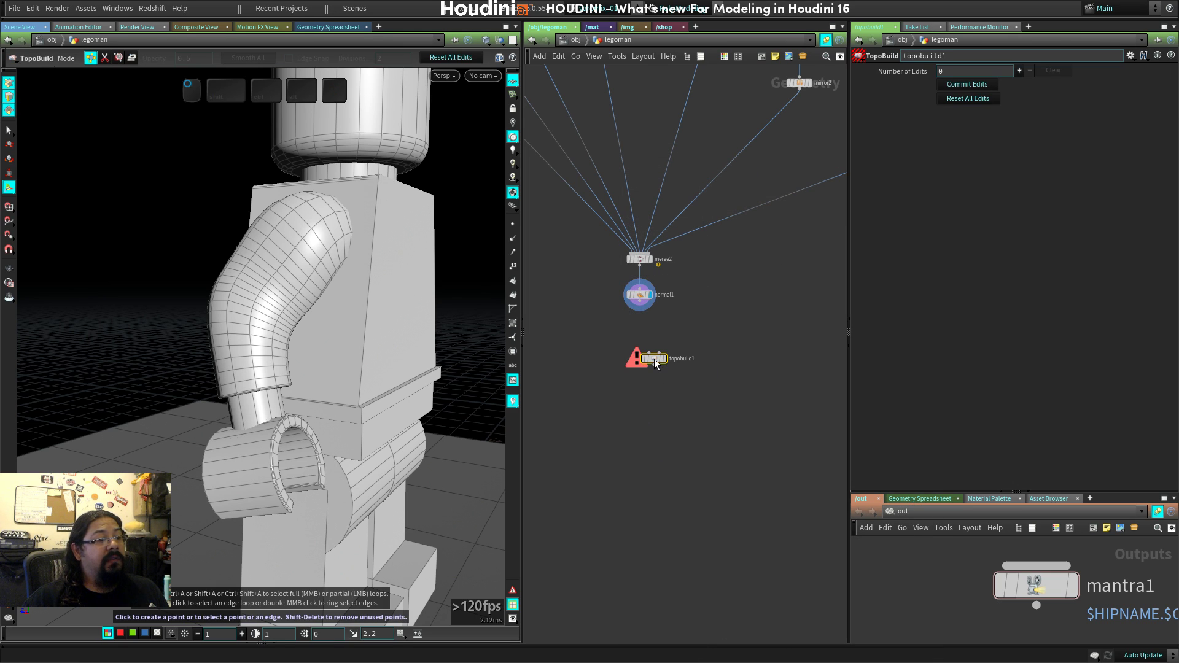
Wire normal1's output into topobuild1's second input and make topobuild1 the displayed node.
left_click(639, 301)
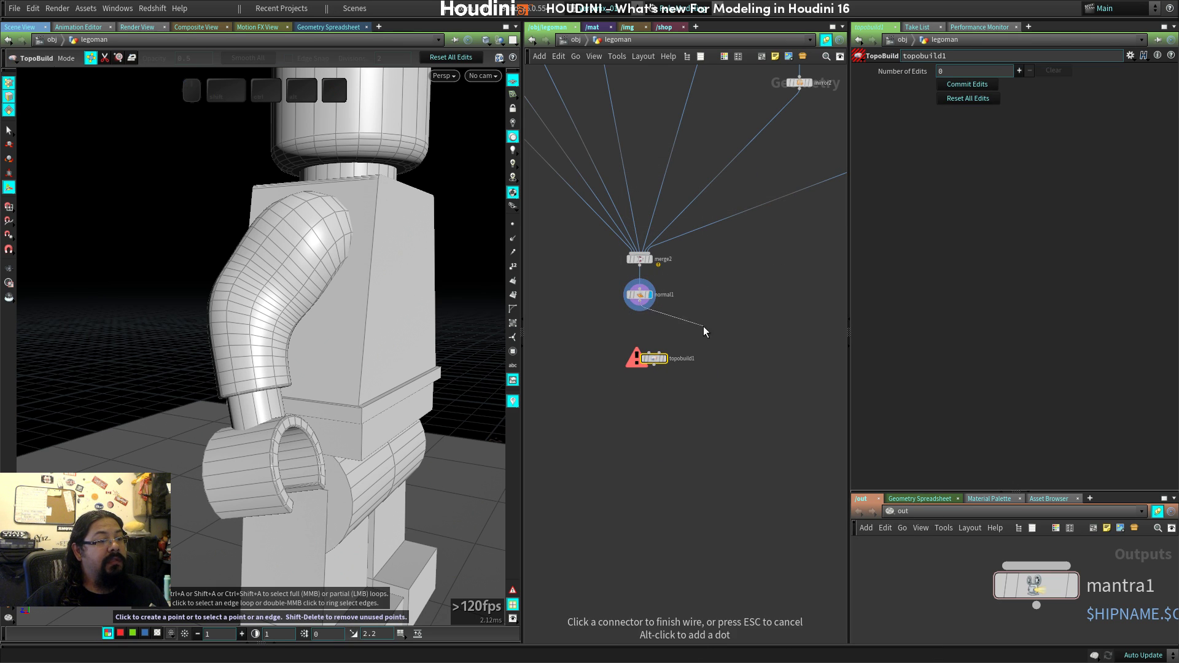
left_click(695, 341)
scroll(676, 335, "up", 5)
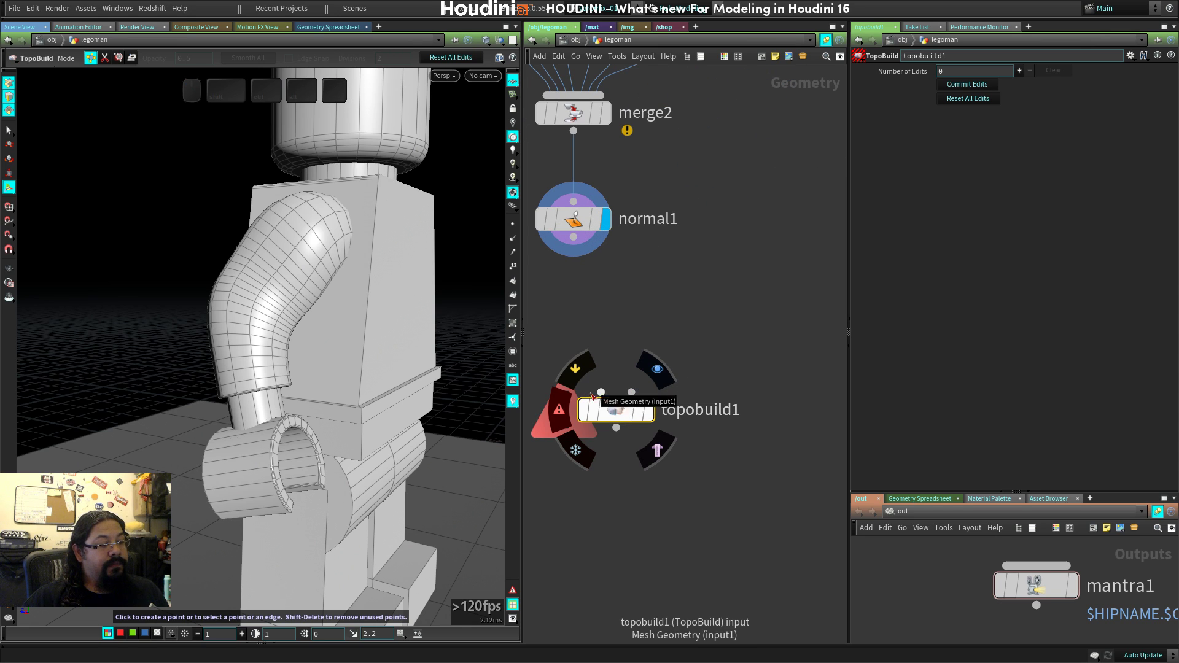
left_click(573, 237)
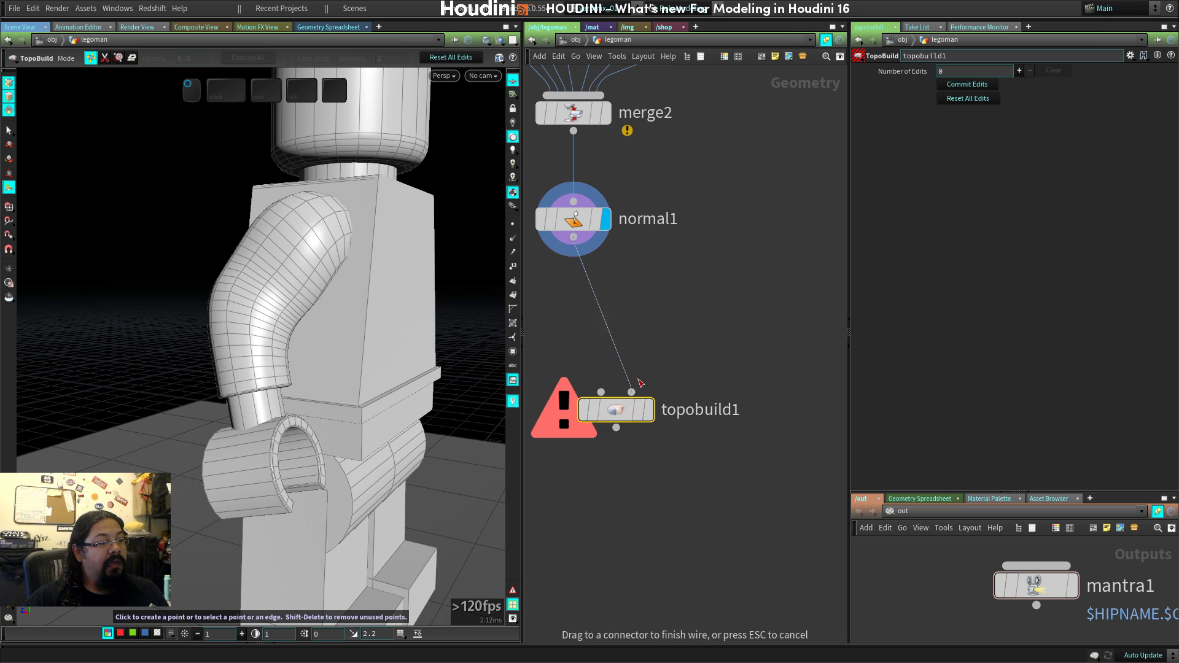
left_click(627, 407)
left_click(657, 369)
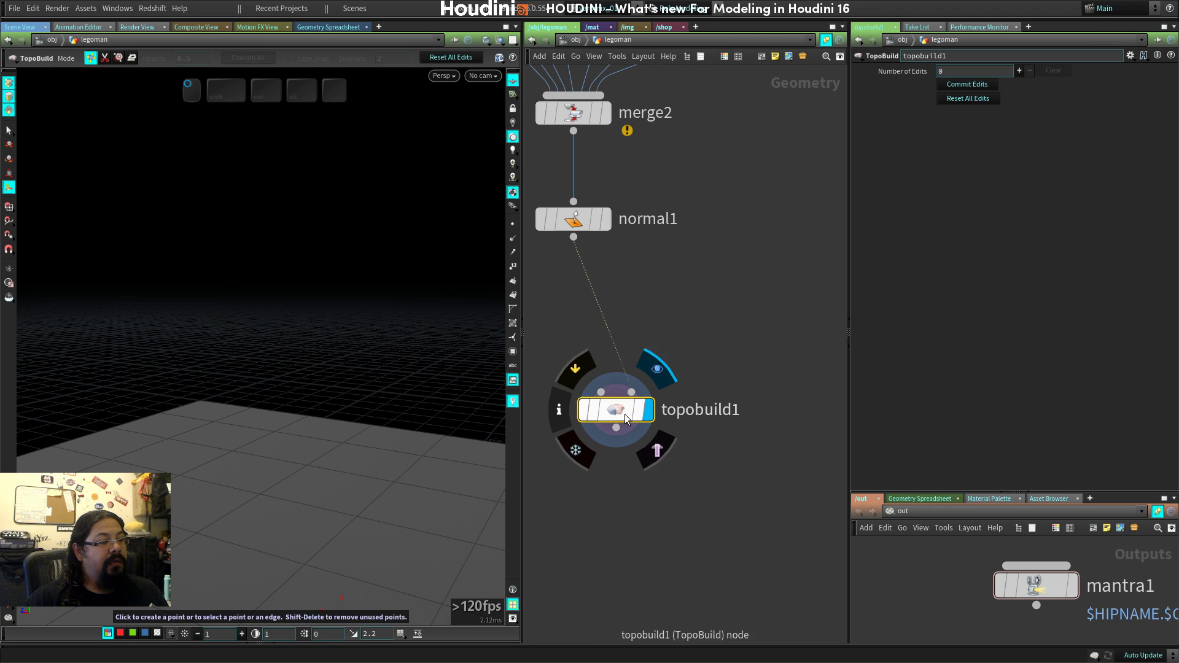
Try toggling the current geometry and displayed nodes guides in the viewport display options to bring the reference mesh back.
key("space")
left_click_drag(274, 366, 430, 368)
mouse_move(613, 408)
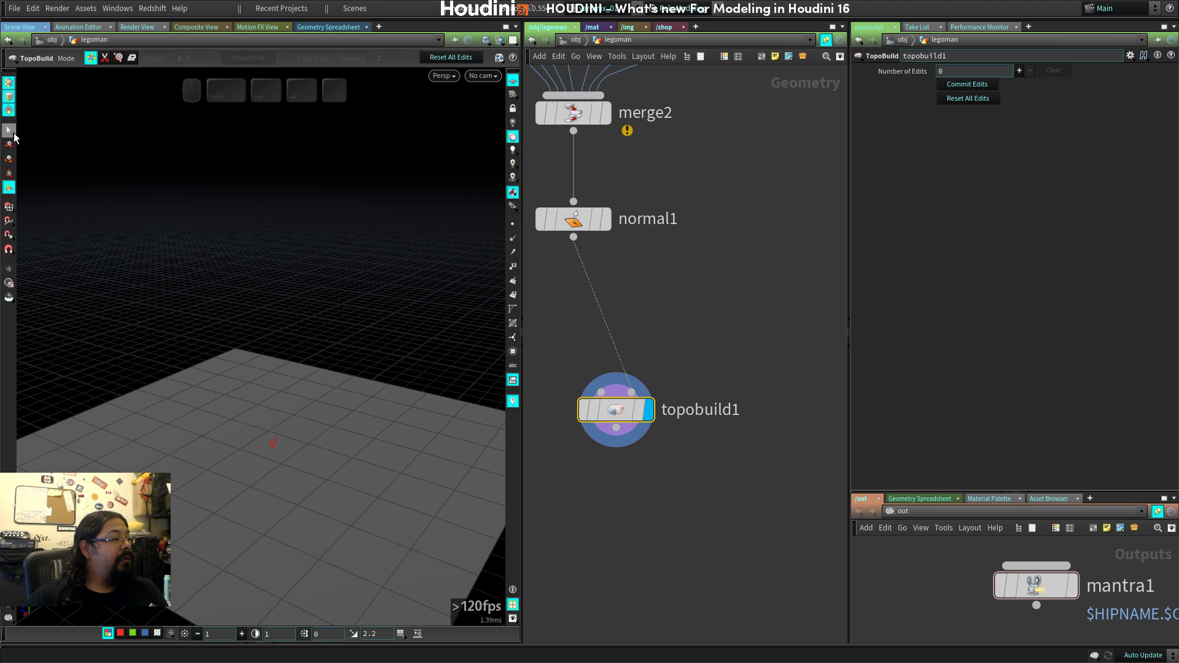
key("d")
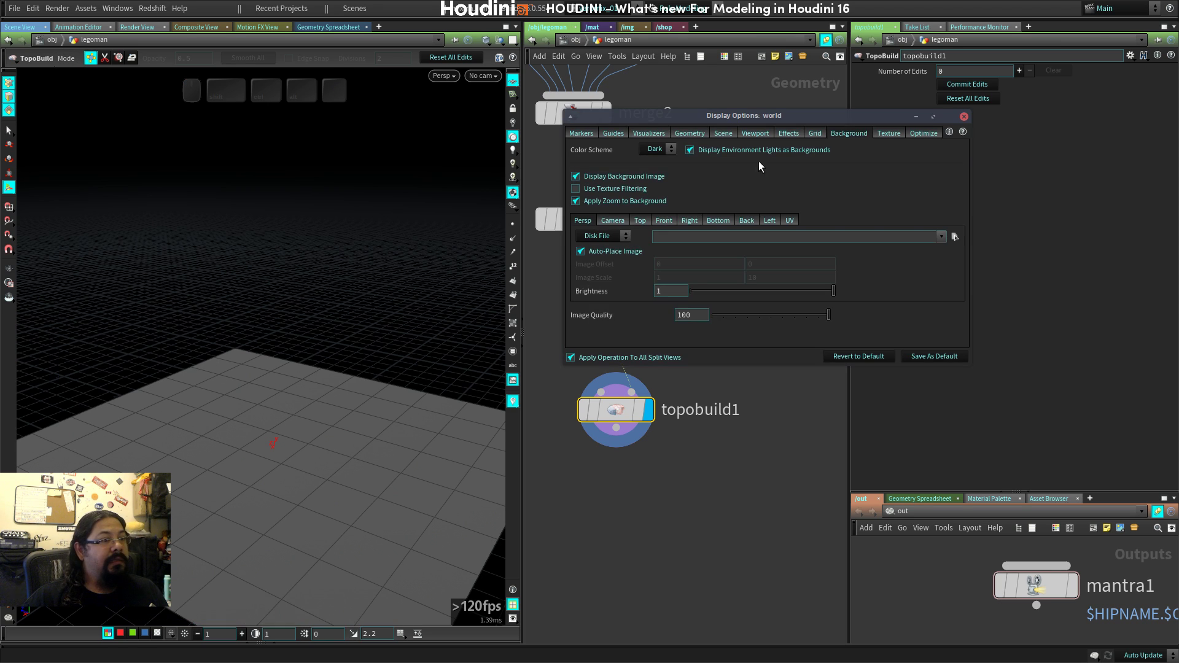
left_click(649, 133)
left_click(612, 133)
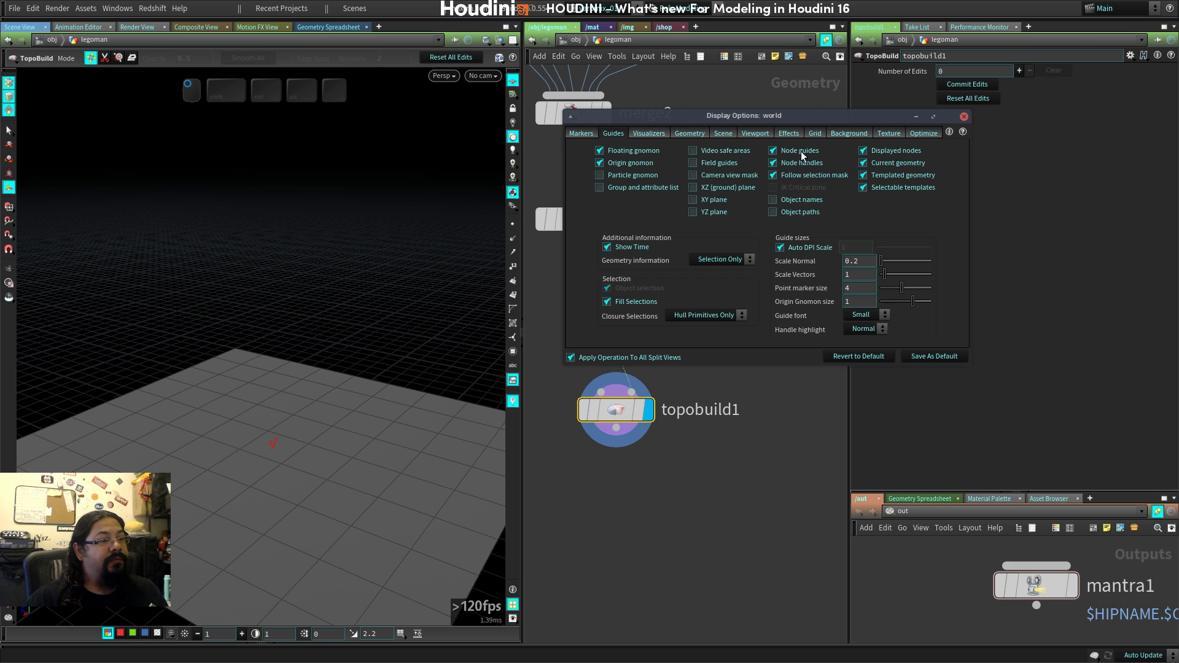
left_click(886, 164)
left_click(883, 150)
left_click(883, 150)
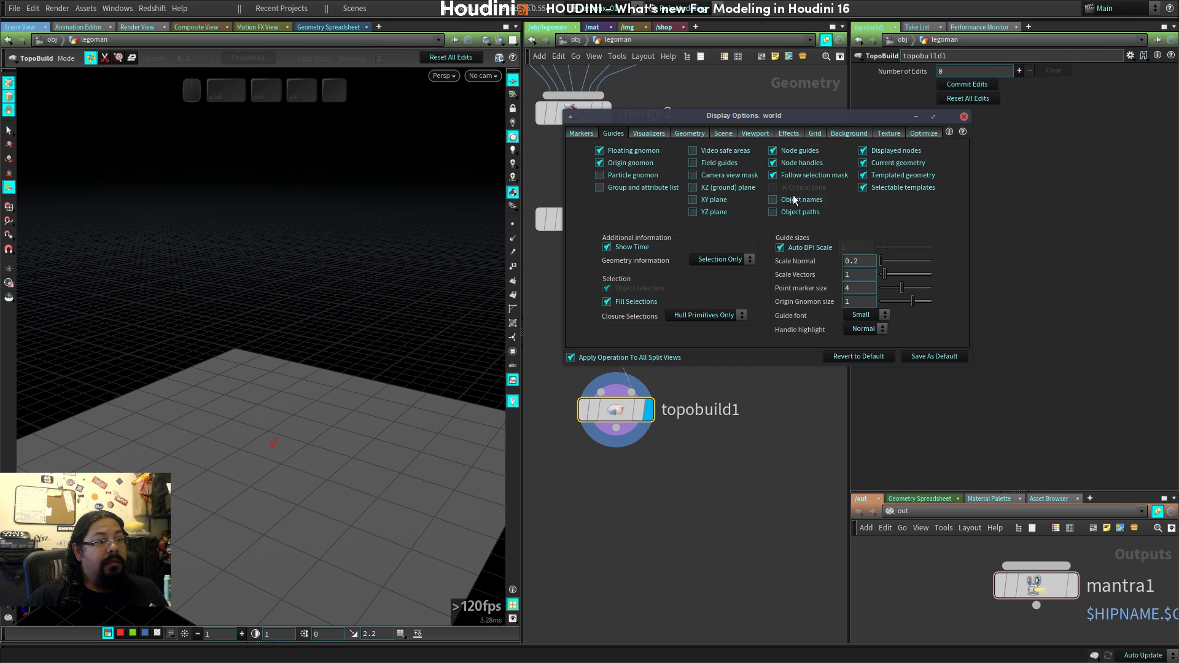
left_click(964, 116)
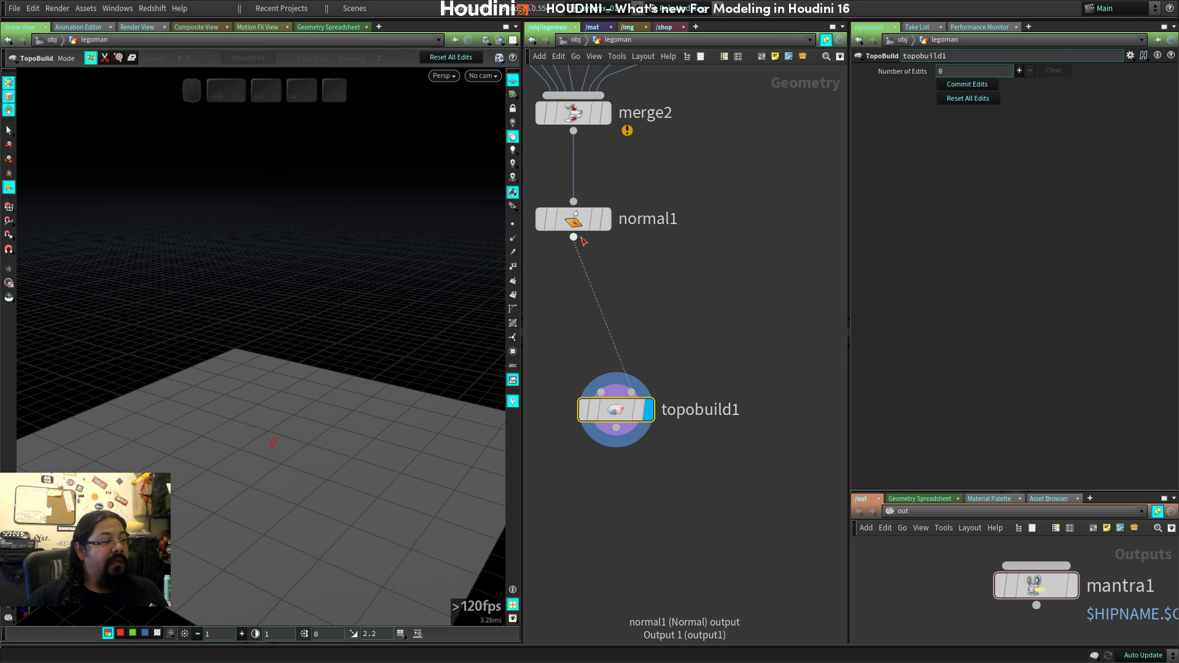
Try feeding normal1 into topobuild1's first input as well and check the figure in the viewport.
left_click_drag(600, 392, 573, 237)
key("space")
right_click_drag(164, 410, 384, 393)
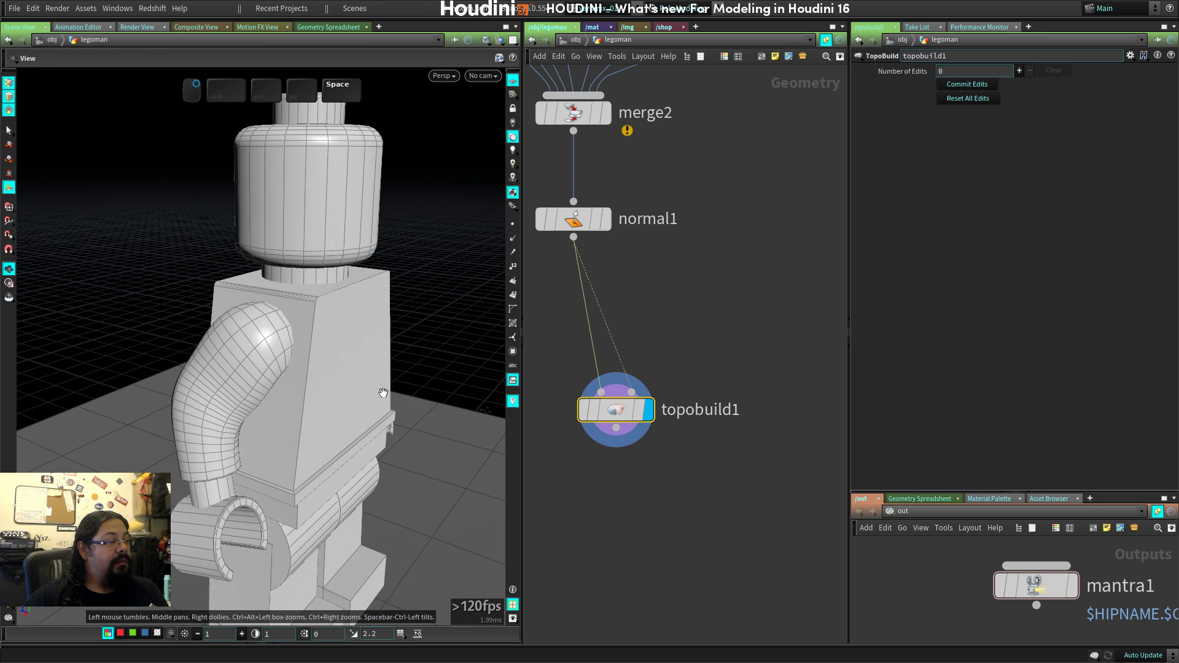
Cut topobuild1's incoming wires, reconnect normal1 to its second input only, and place the node closer beneath normal1.
left_click(620, 376)
key("y")
mouse_move(694, 312)
left_mouse_down()
mouse_move(591, 368)
mouse_move(613, 366)
left_mouse_up()
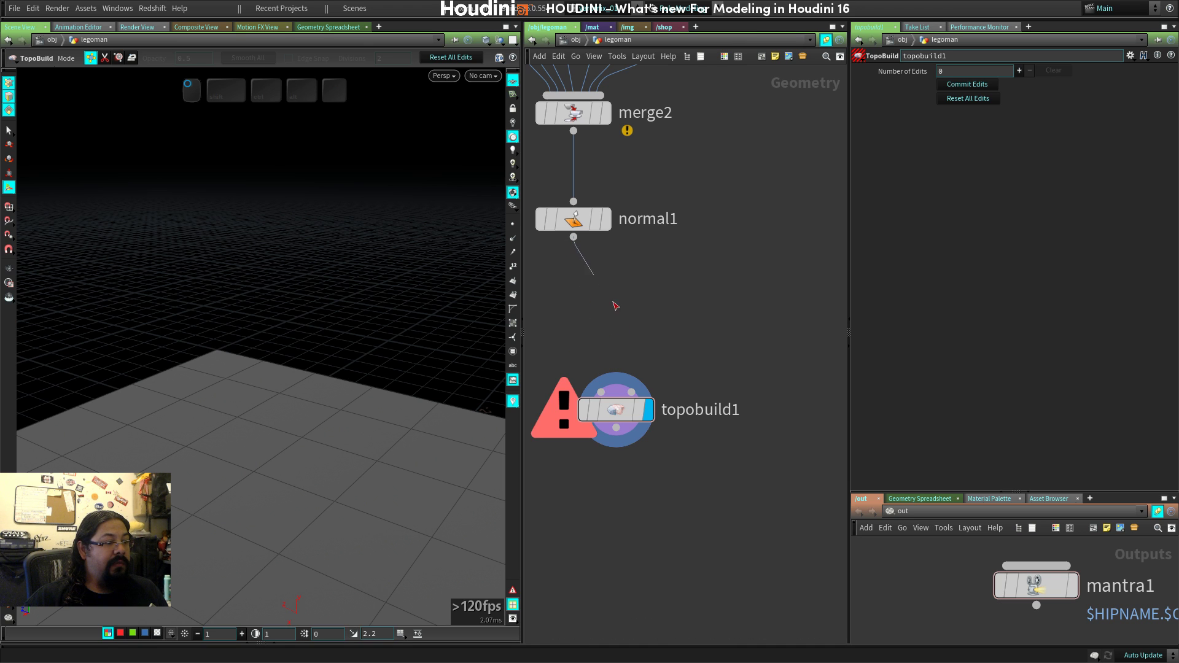
left_click_drag(625, 409, 599, 350)
mouse_move(600, 348)
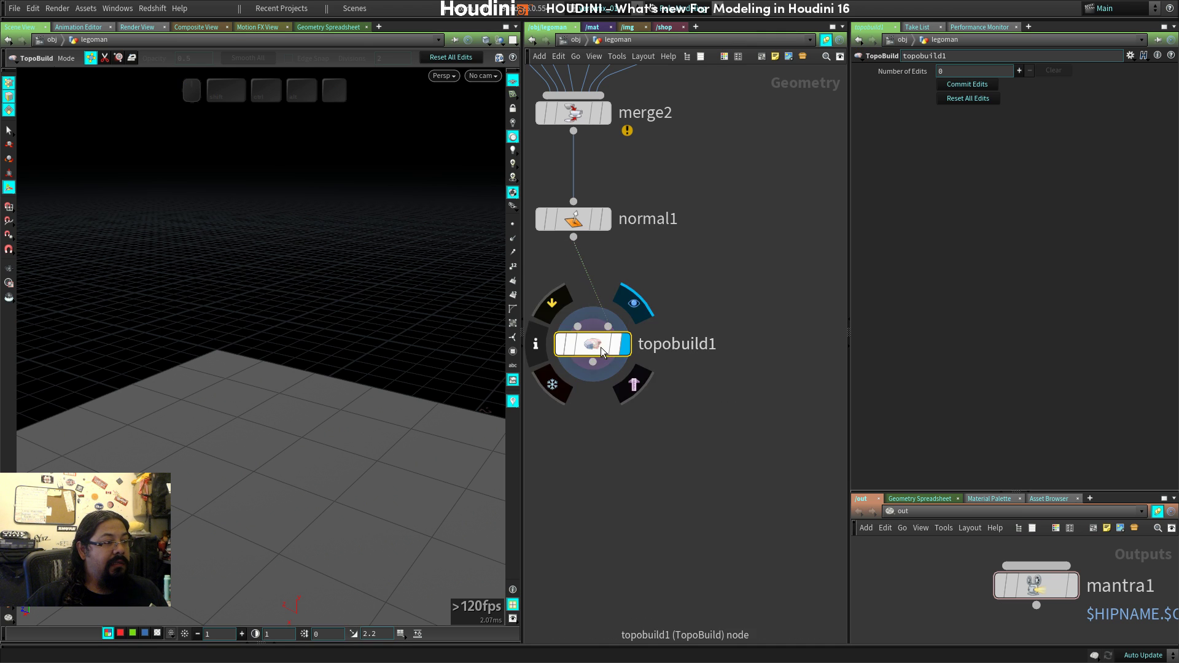
Template normal1 as a wireframe reference and activate the TopoBuild tool in the viewport.
left_click(596, 219)
key("space")
left_click_drag(285, 356, 261, 307)
key("Return")
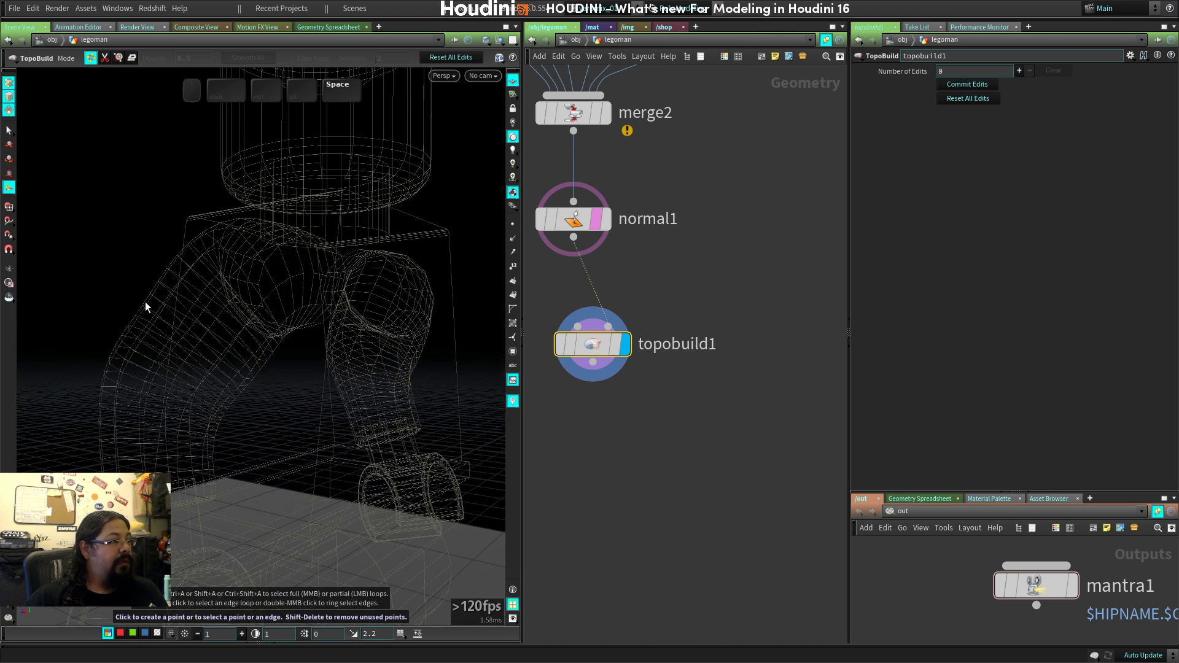
Place points on the upper arm and build two adjoining quads over the wireframe surface.
left_click(190, 284)
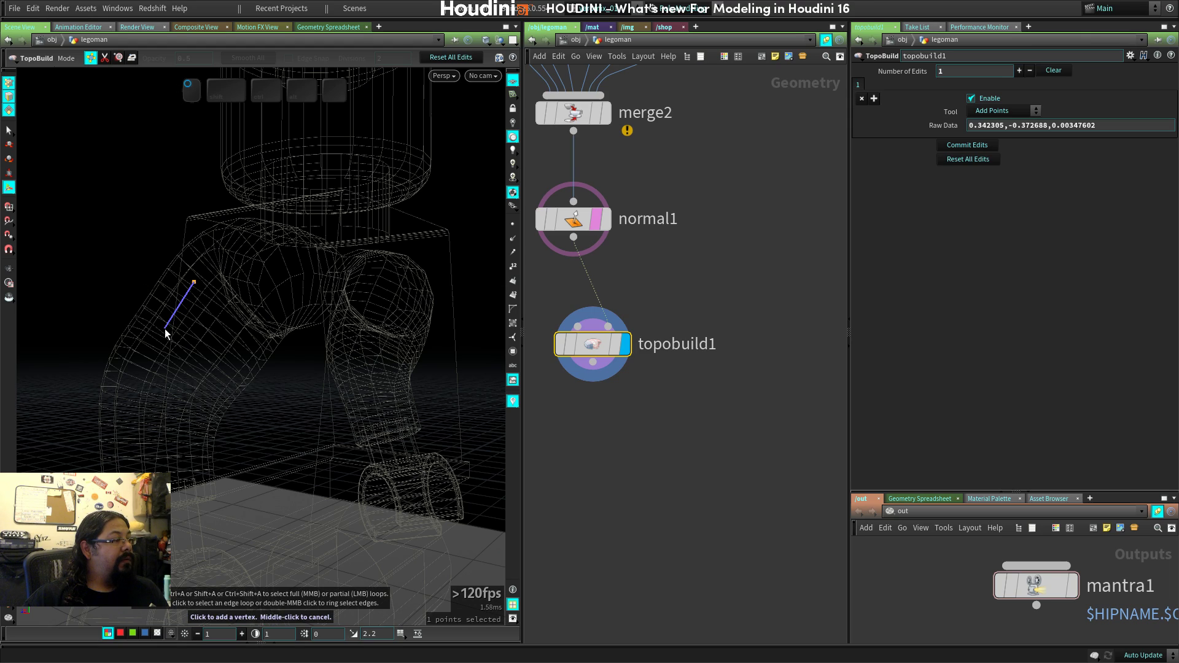
key("space")
left_click_drag(207, 414, 272, 366)
left_click(252, 320)
left_click(315, 354)
left_click(383, 265)
key("space")
left_click(263, 420)
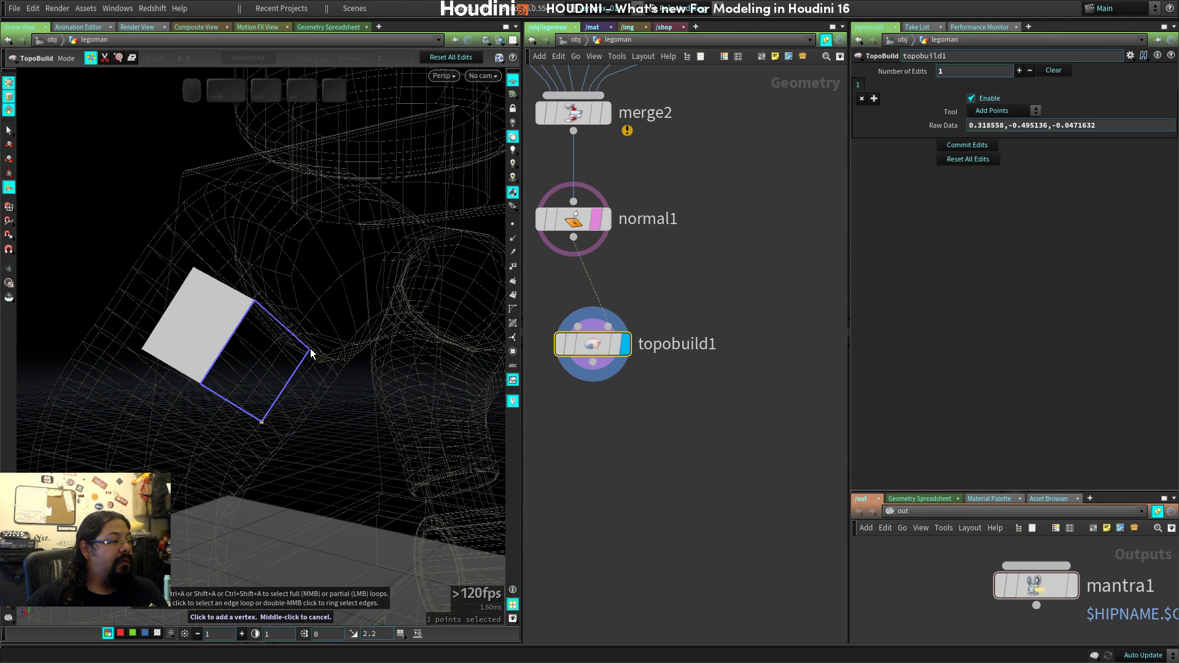
left_click(320, 333)
key("space")
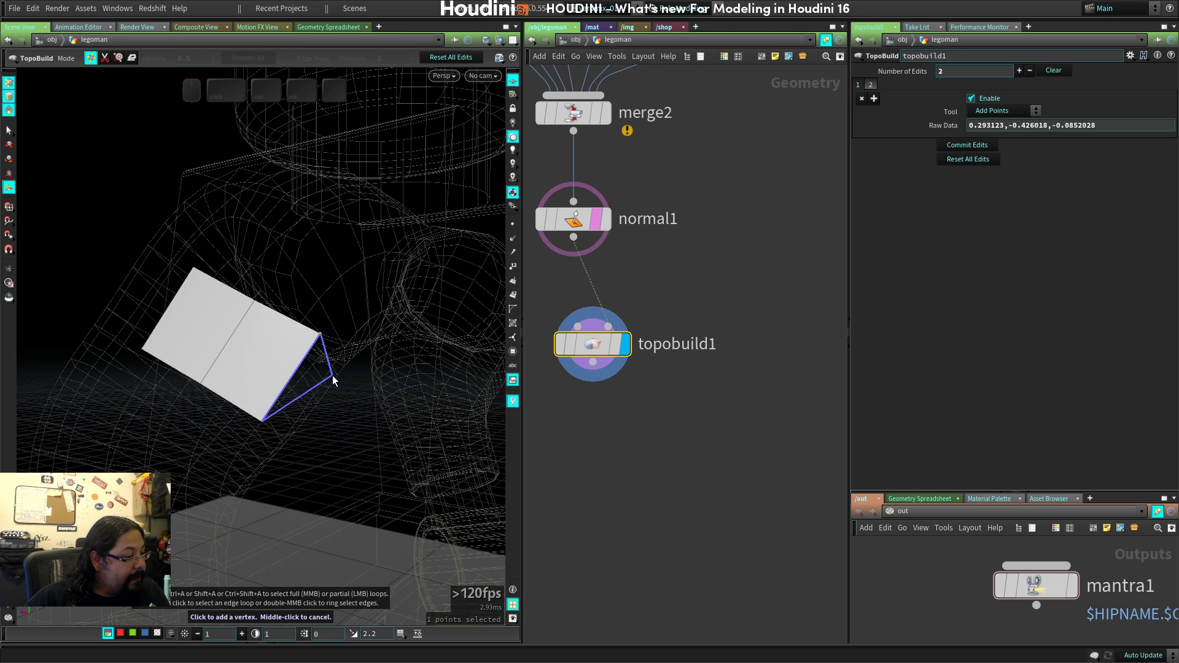
left_click(334, 375)
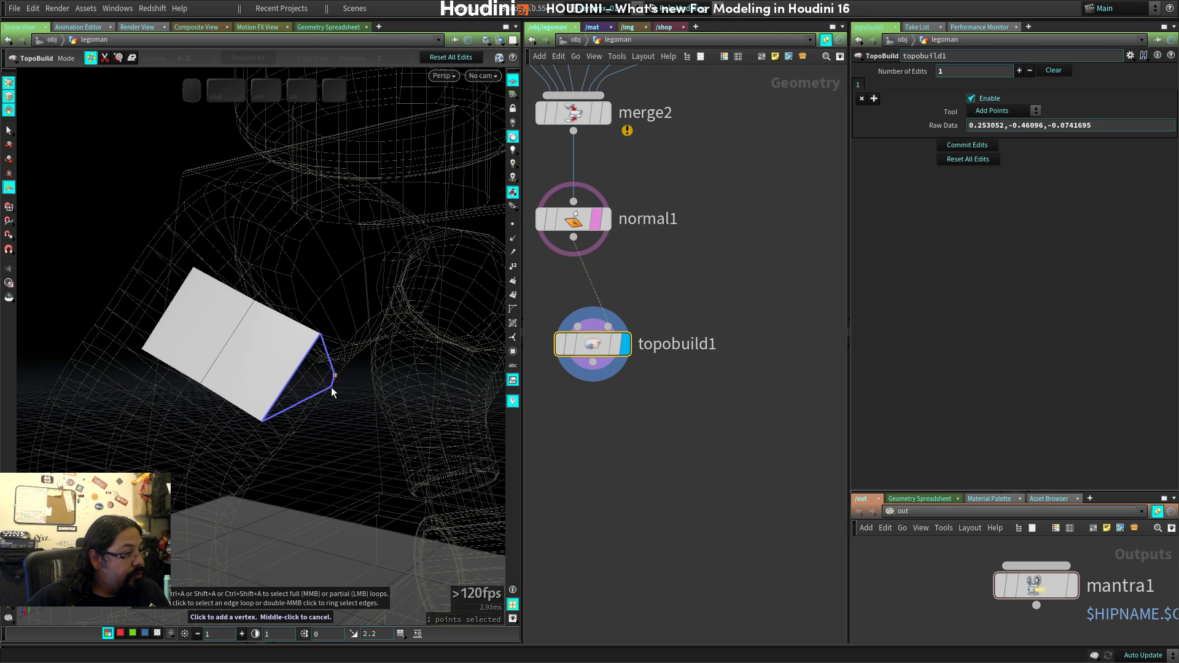
key("ctrl+z")
middle_click(317, 374)
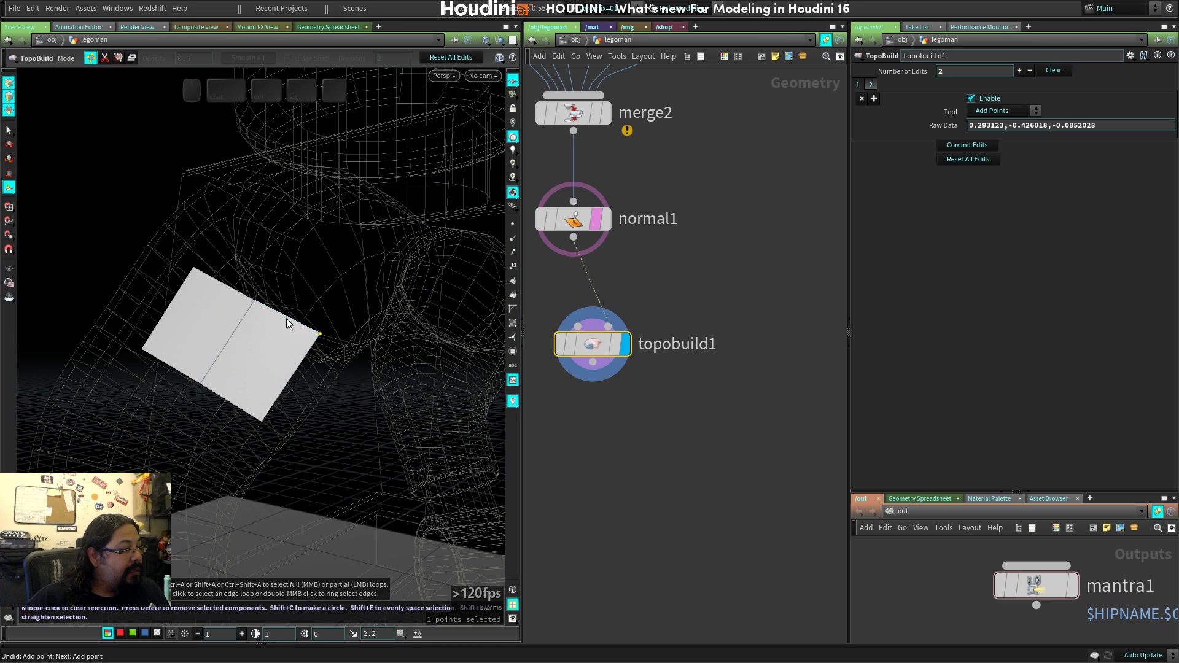
Extrude an edge of the arm patch up towards the shoulder to form a strip of three quads.
left_click_drag(287, 317, 331, 275)
left_click(362, 222)
middle_click_drag(386, 249, 318, 341)
key("space")
mouse_move(319, 312)
left_mouse_down()
mouse_move(326, 398)
mouse_move(350, 305)
mouse_move(340, 337)
mouse_move(323, 335)
mouse_move(284, 398)
mouse_move(339, 286)
left_mouse_up()
left_click_drag(318, 223, 322, 264)
Select the edges at the patch's inner corner and fill the gap between the two quad strips with a polygon.
key("space")
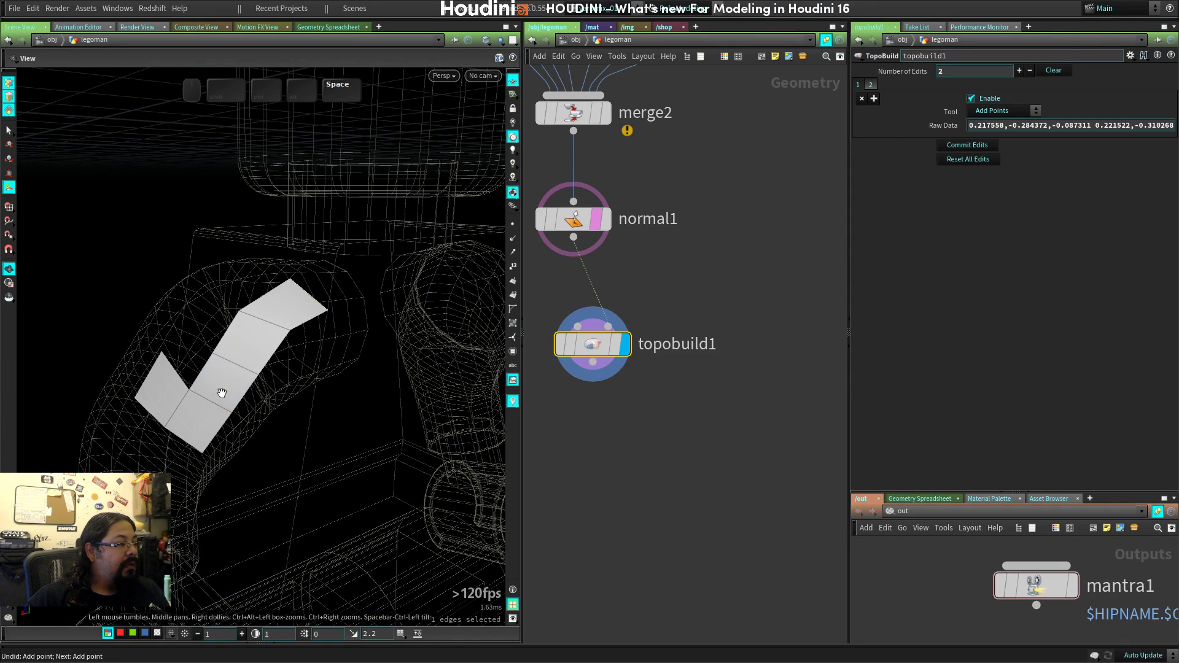
left_click_drag(218, 389, 342, 332)
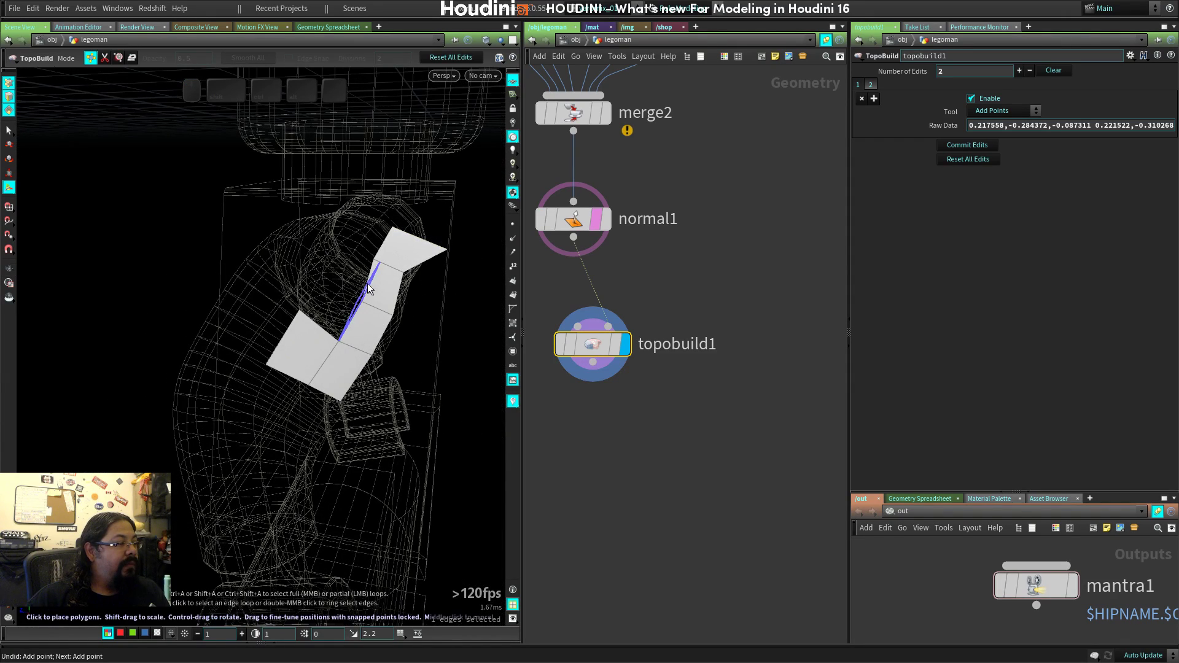
key("space")
key("ctrl")
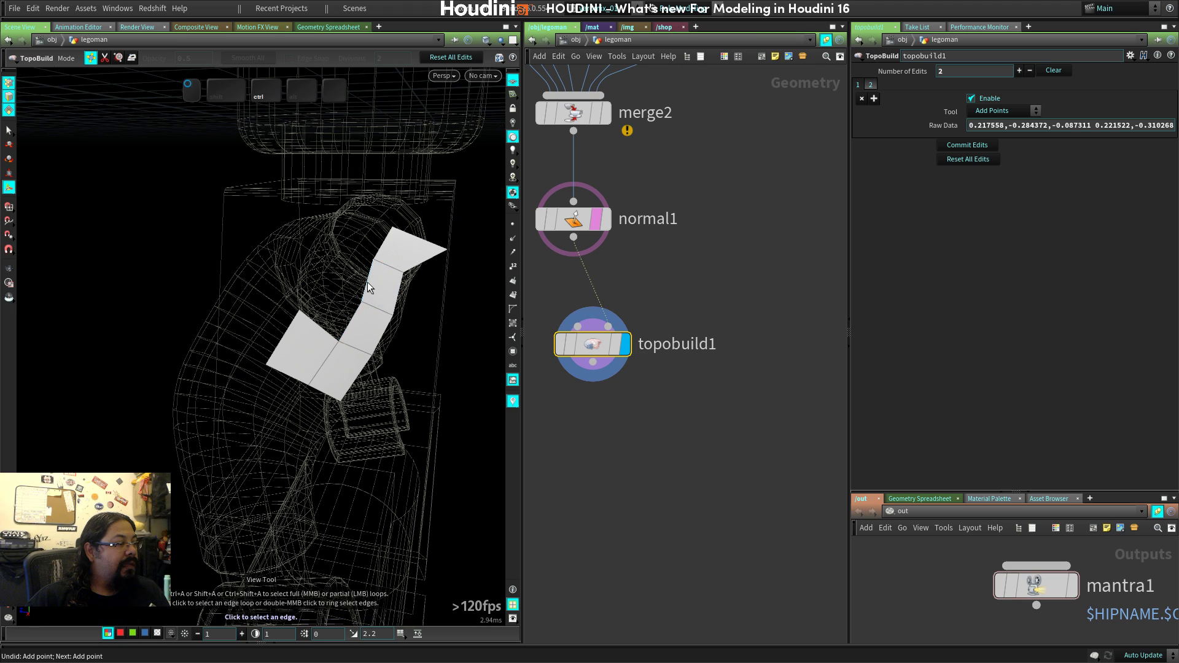
left_click(379, 253, "ctrl")
left_click(364, 282, "shift")
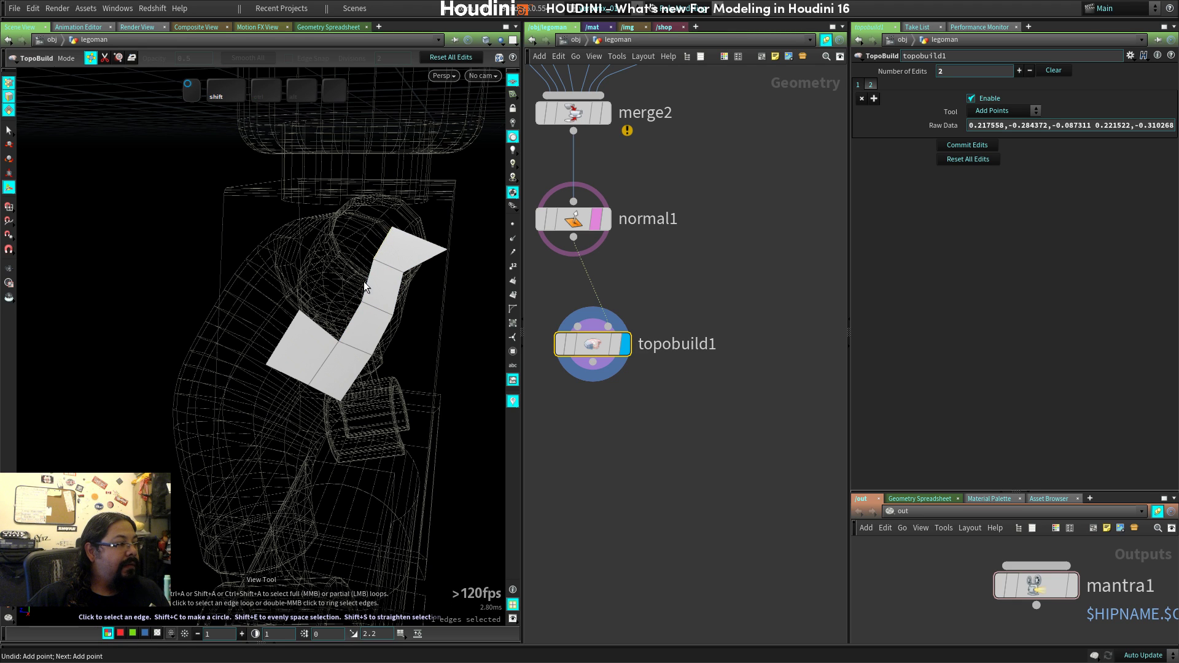
left_click(351, 320, "shift")
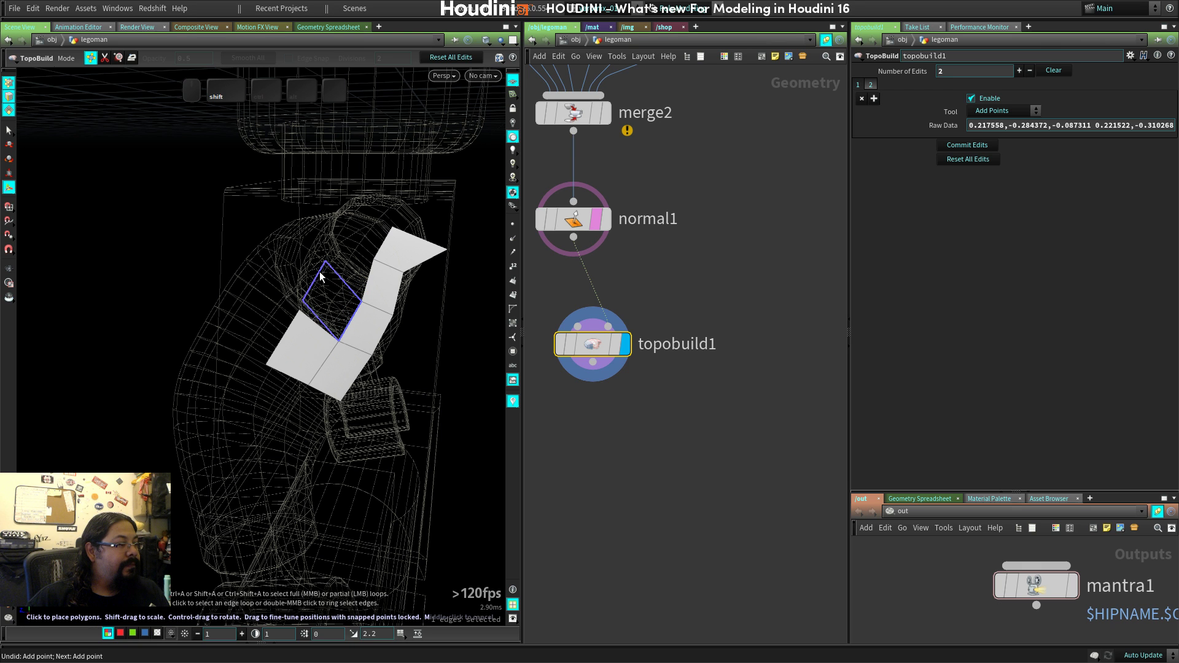
left_click(317, 293)
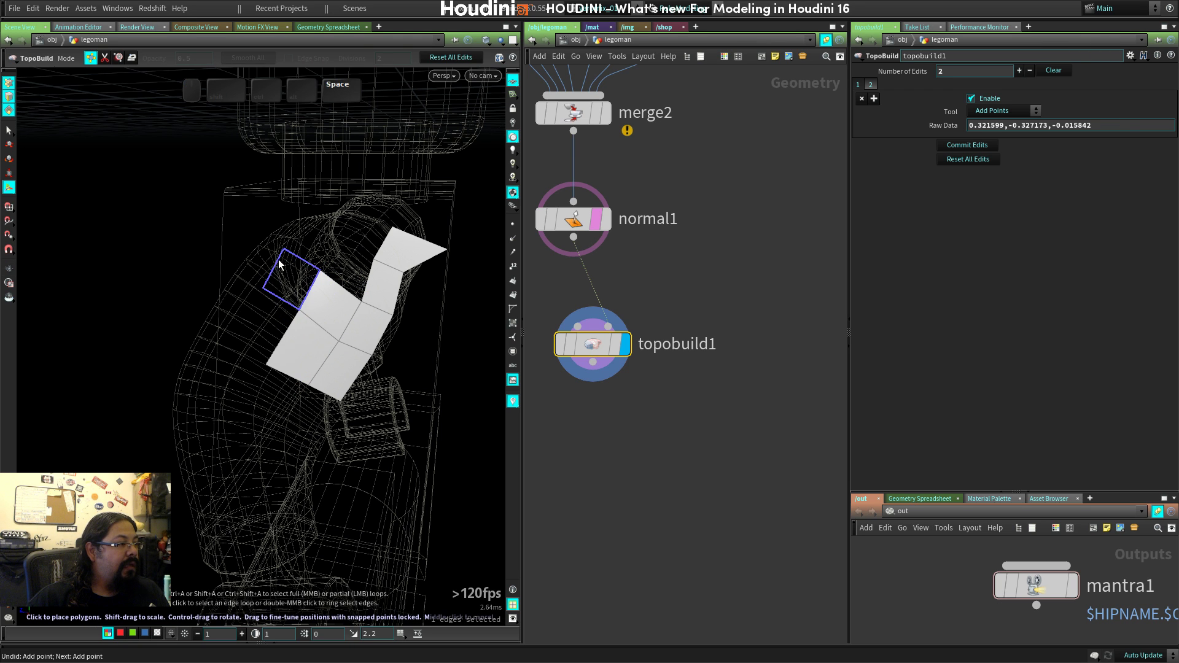
Extend the patch with a row of quads around the upper arm, undoing the surplus edge extrusions at its end.
left_click(249, 270)
left_click_drag(248, 270, 307, 307)
left_click(301, 240)
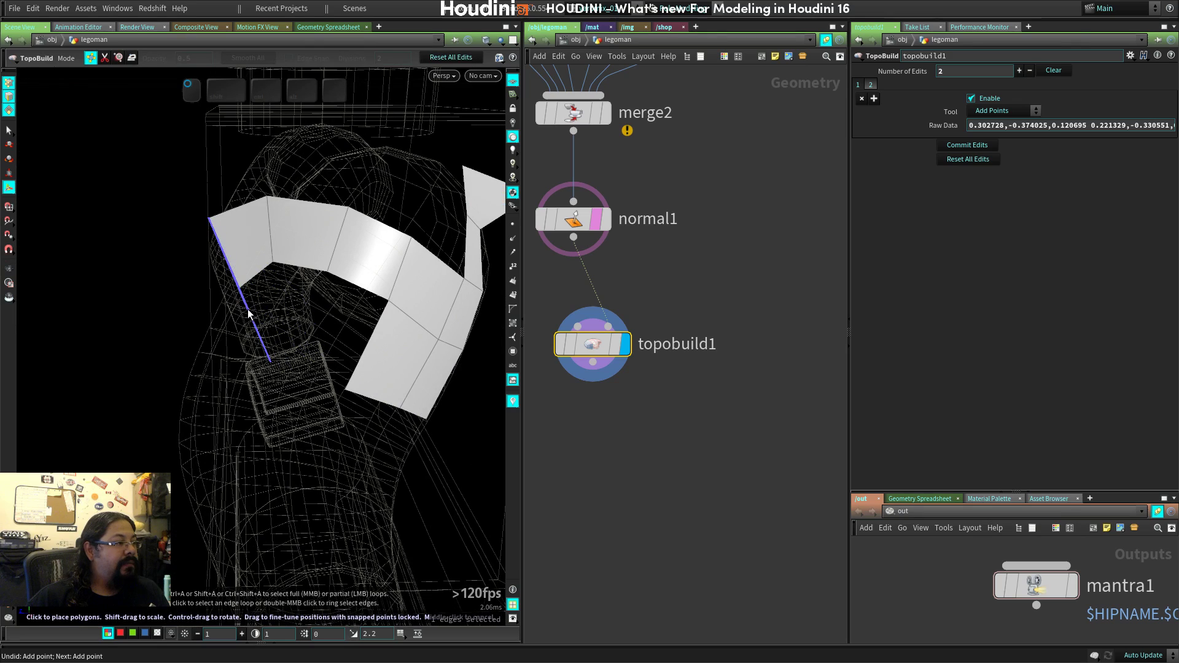
key("ctrl+z")
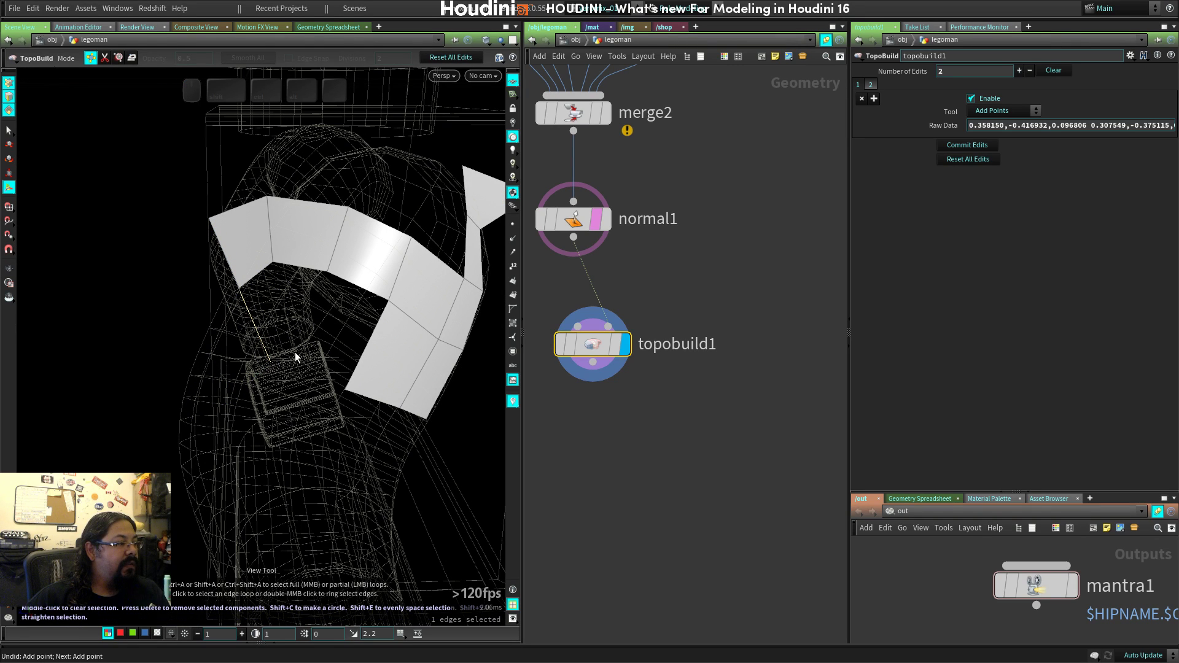
key("ctrl+z")
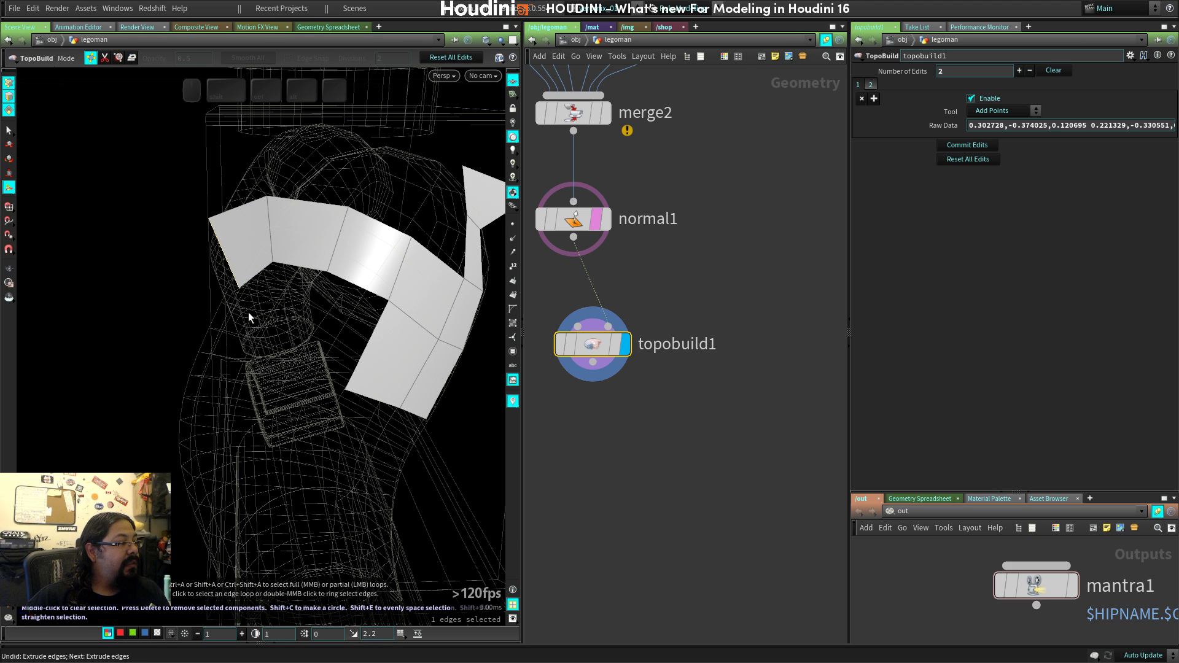
Place new points below the end of the quad row and build two quads descending from it.
left_click(271, 263)
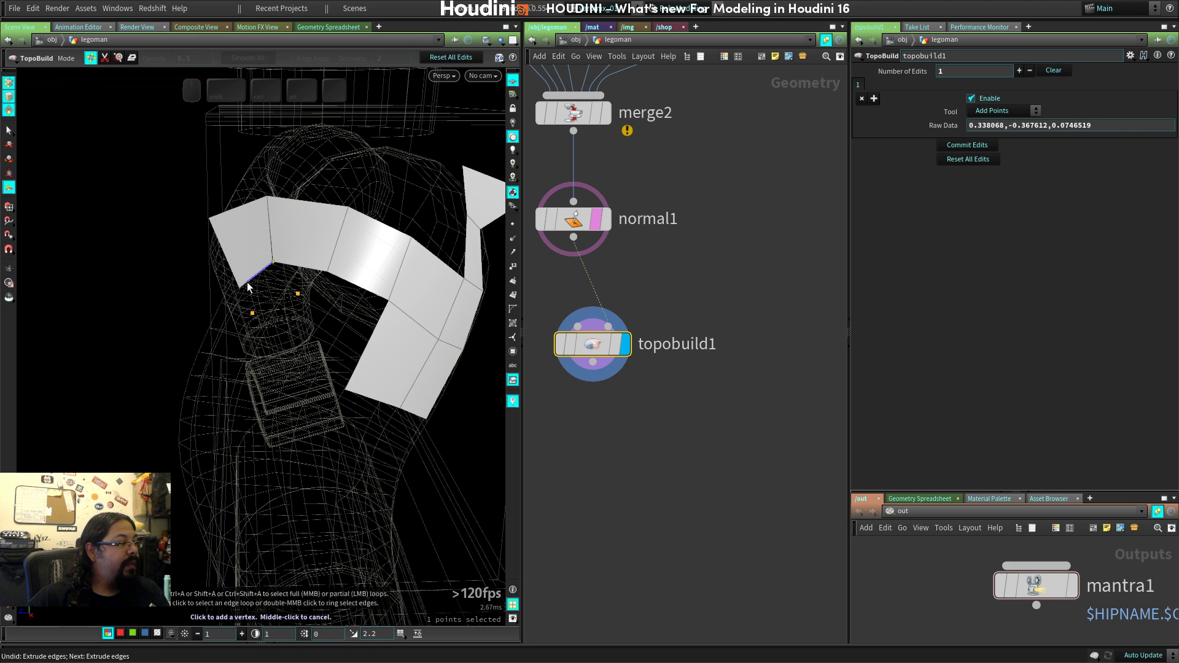
left_click(240, 289)
left_click(252, 314)
left_click(298, 293)
left_click(320, 336)
left_click(273, 364)
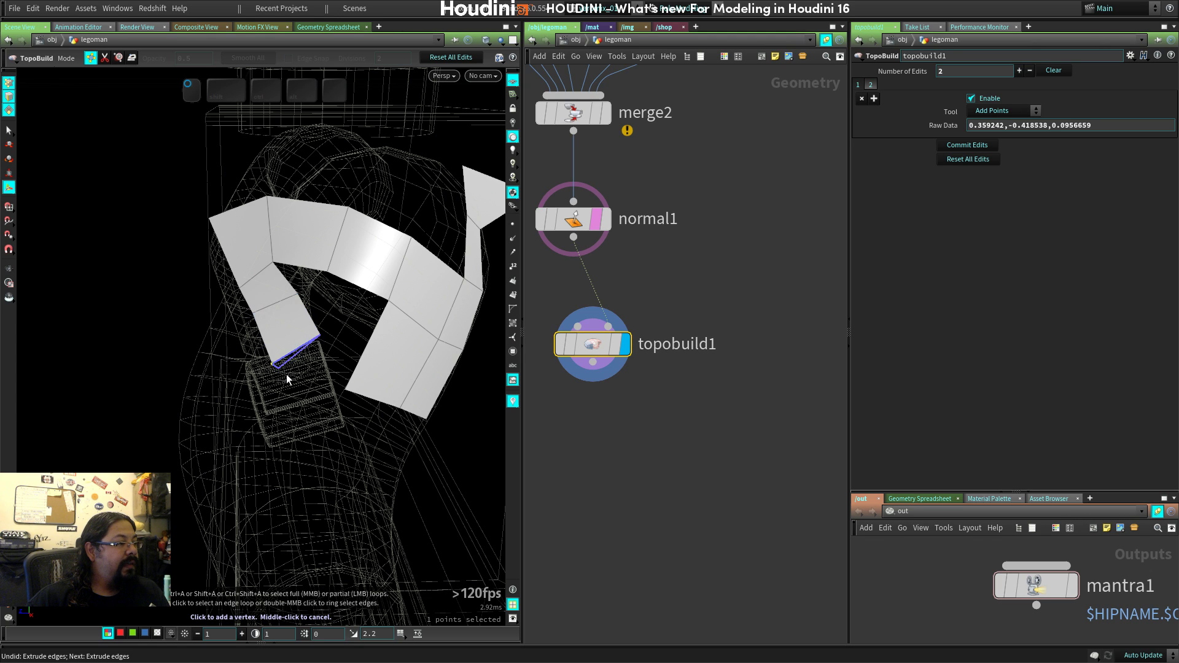
Bridge the descending quads to the original arm patch with one more quad to close the loop.
left_click(388, 300)
left_click(348, 389)
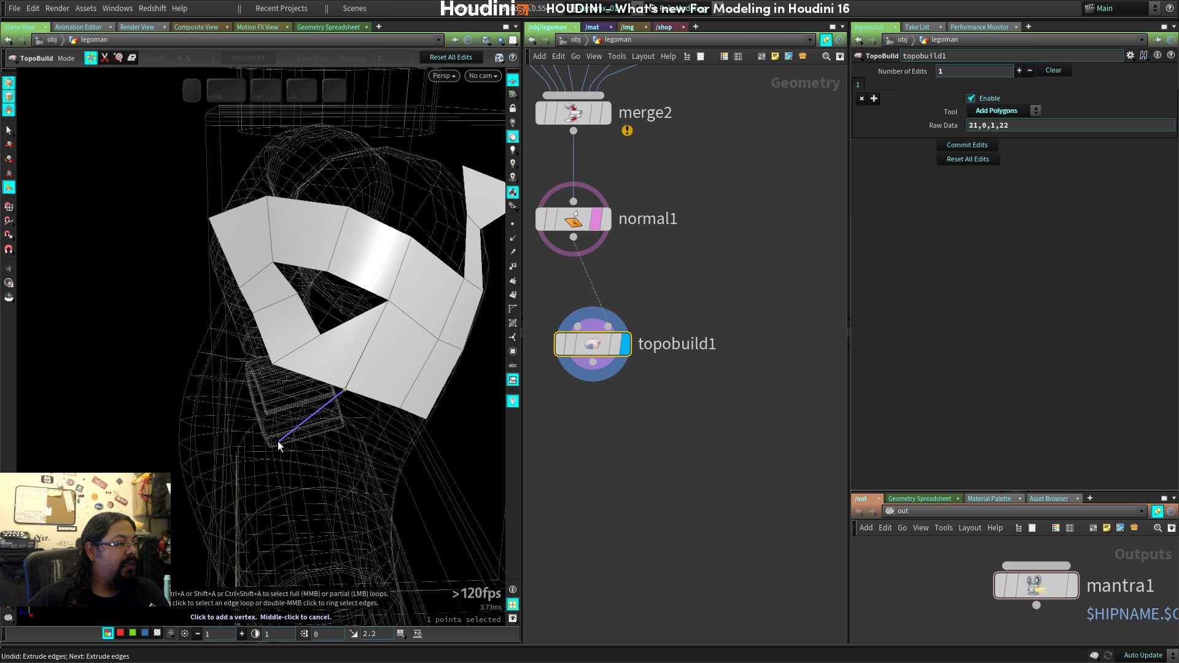
middle_click(315, 433)
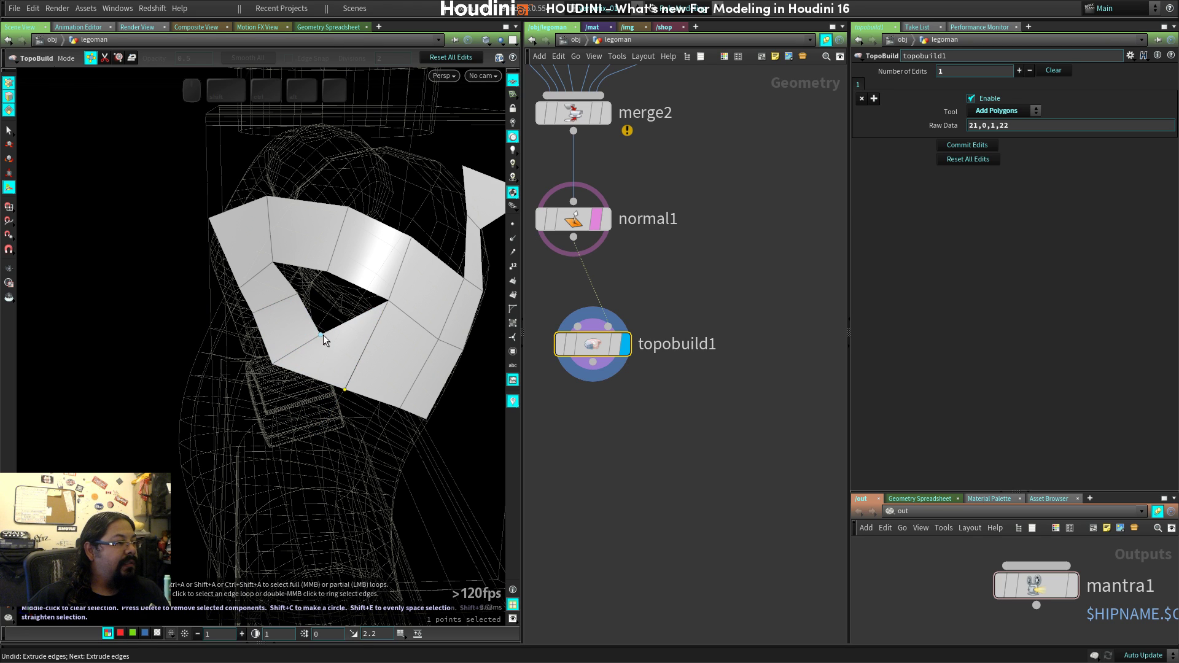
Reposition a corner point of the new patch along the reference arm surface.
left_click_drag(323, 334, 326, 271)
left_click_drag(317, 315, 353, 409)
key("space")
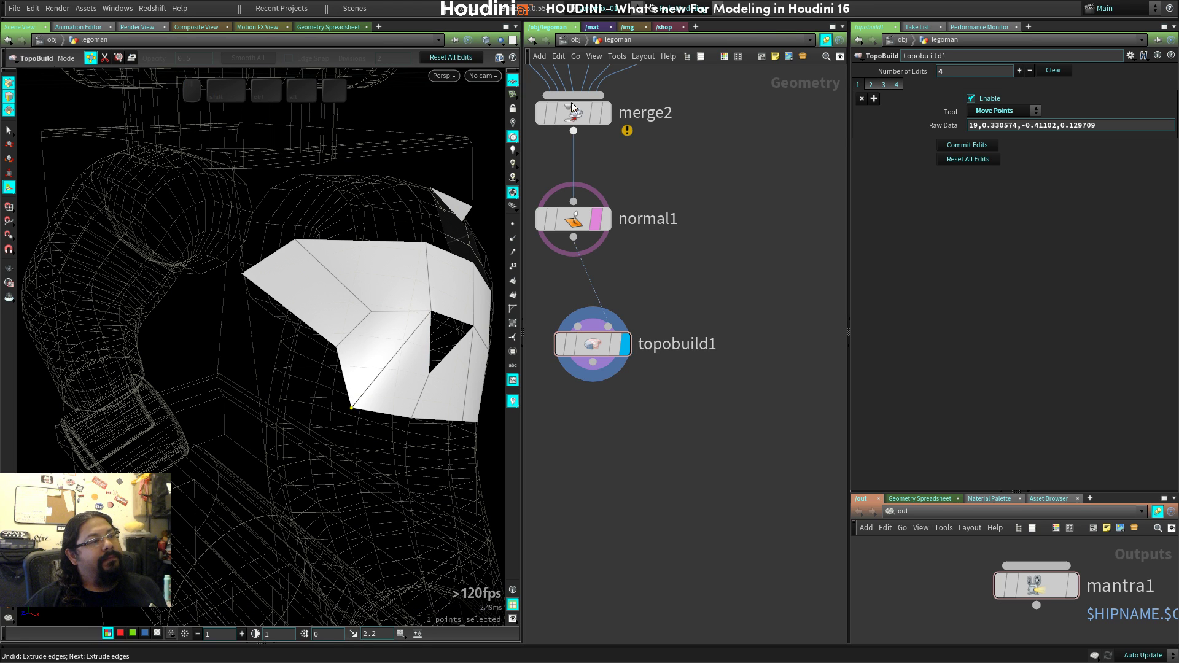
Leave the TopoBuild tool, return to the legoman network and delete the topobuild1 node.
key("u")
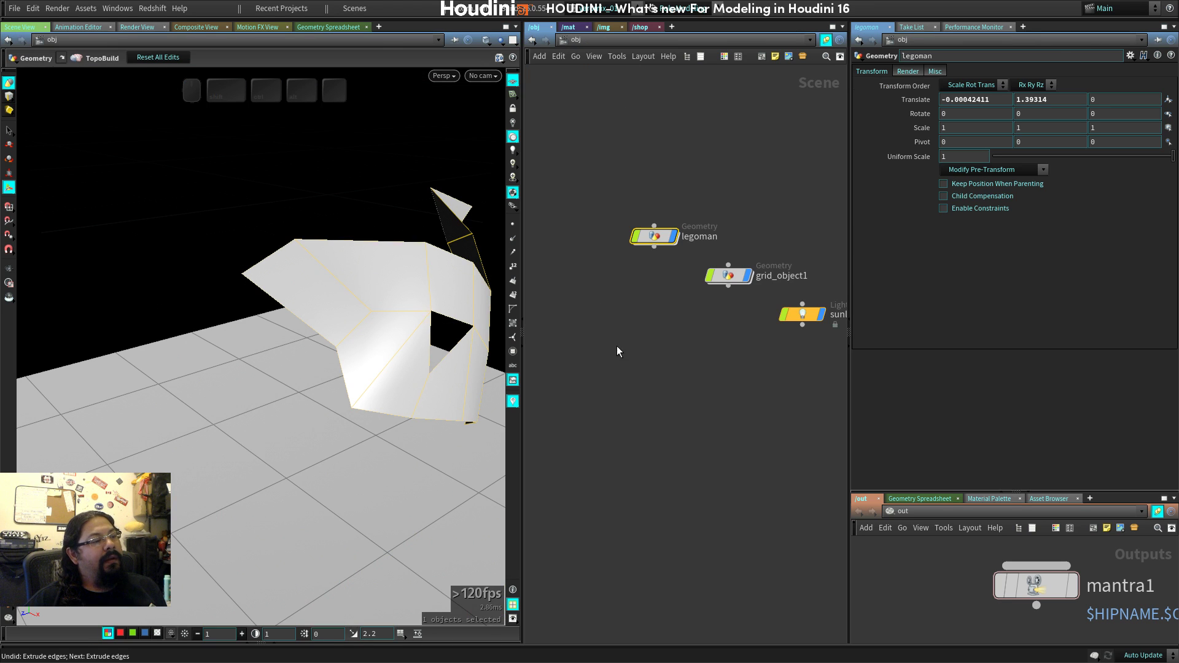
double_click(655, 237)
key("Delete")
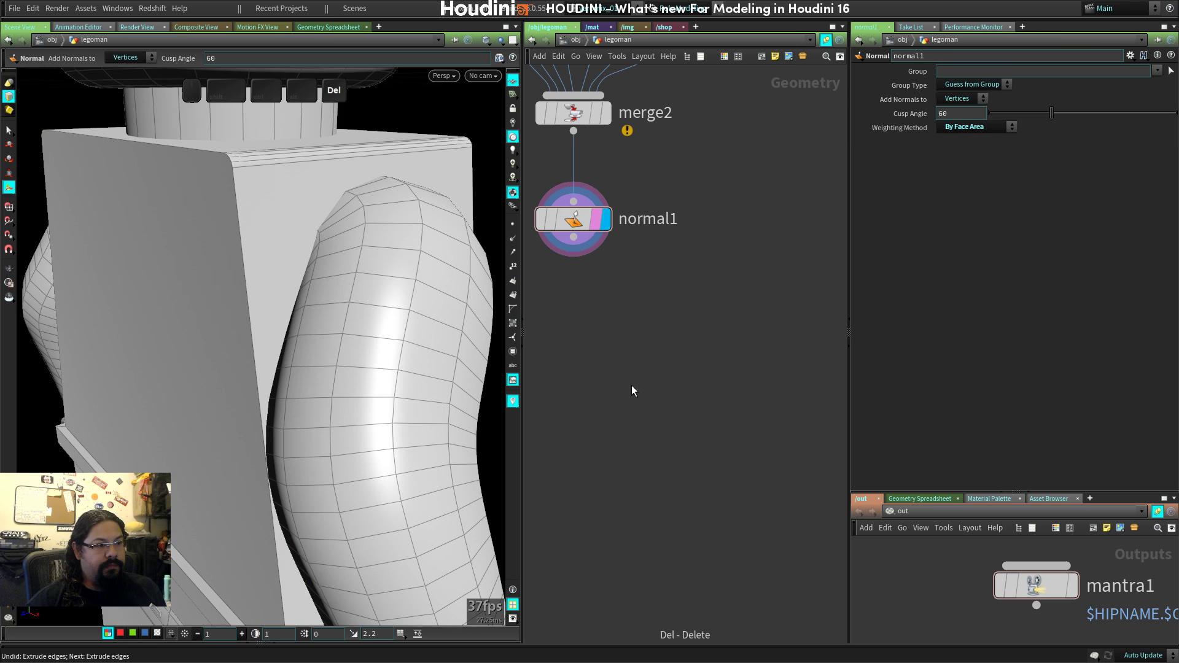
Save the scene file, frame the whole Lego man in the viewport and save once more.
key("ctrl+s")
key("space+h")
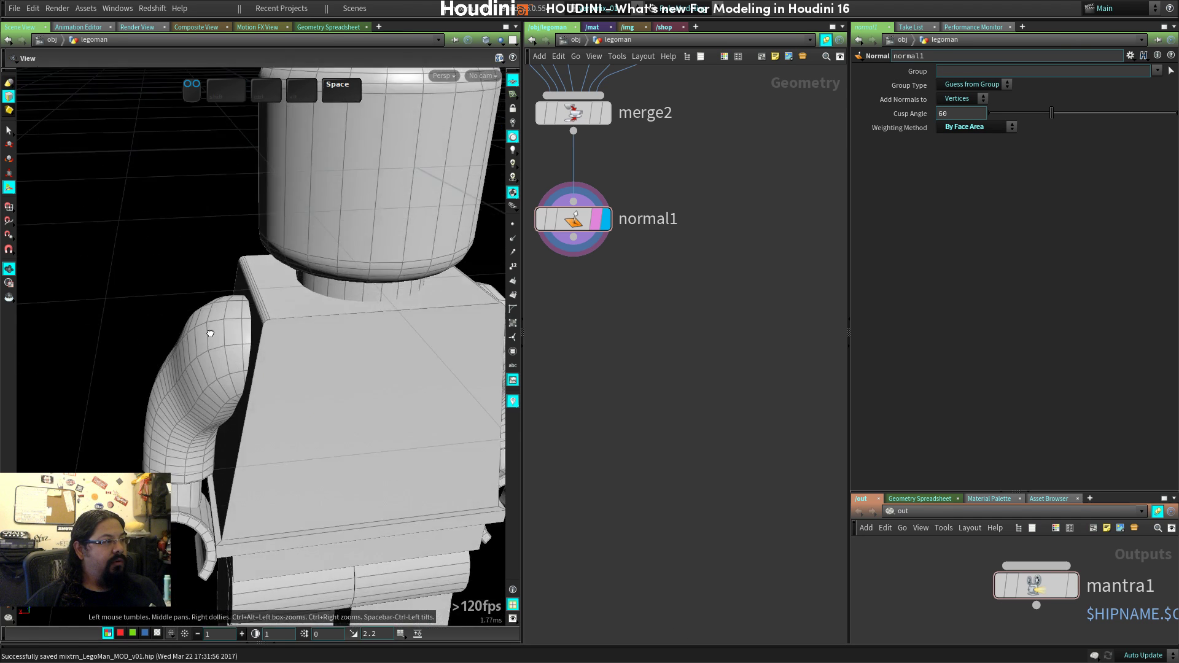
left_click(14, 8)
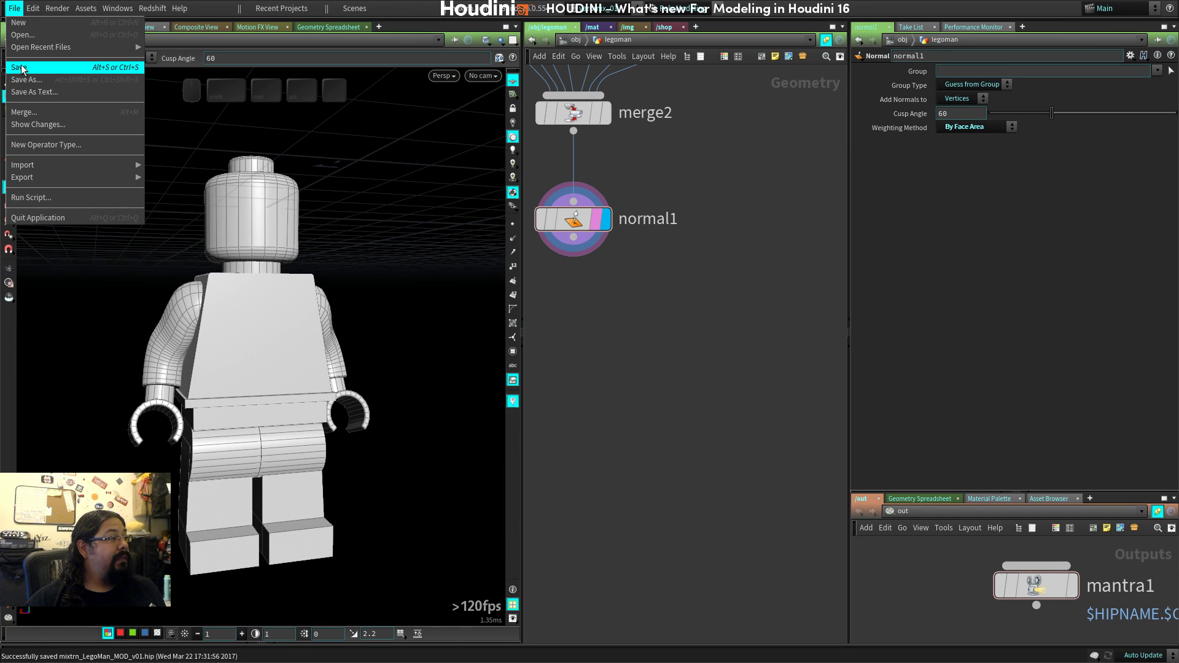
left_click(14, 8)
left_click(15, 8)
left_click(681, 306)
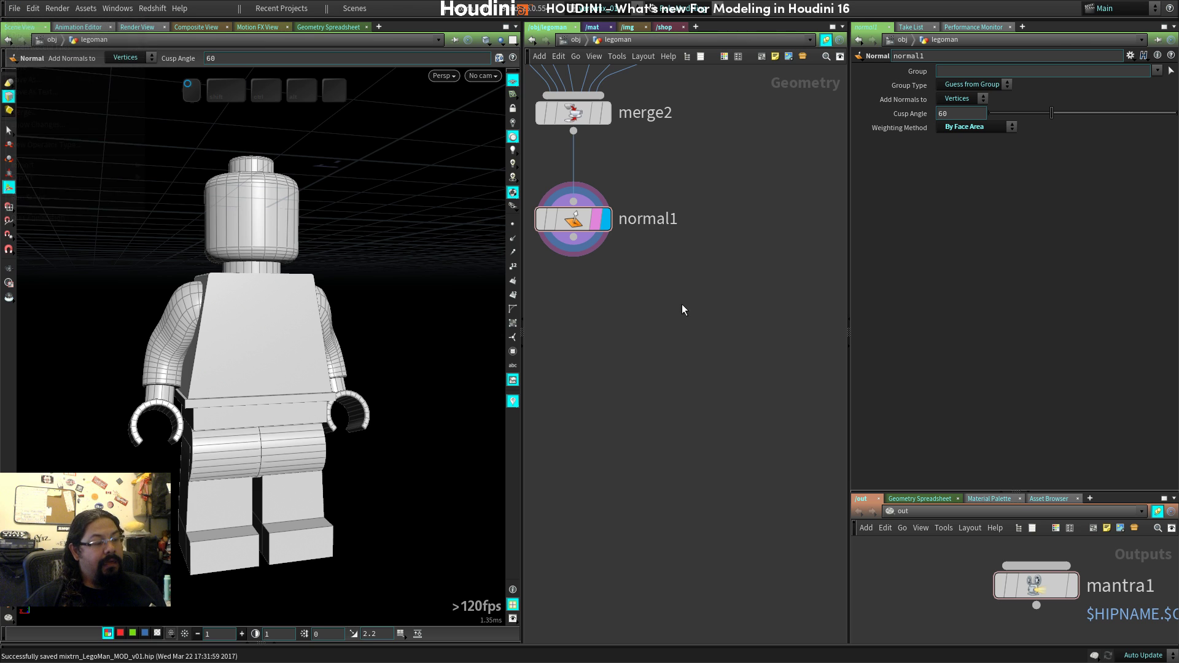
key("e")
left_click_drag(337, 350, 1178, 368, "super")
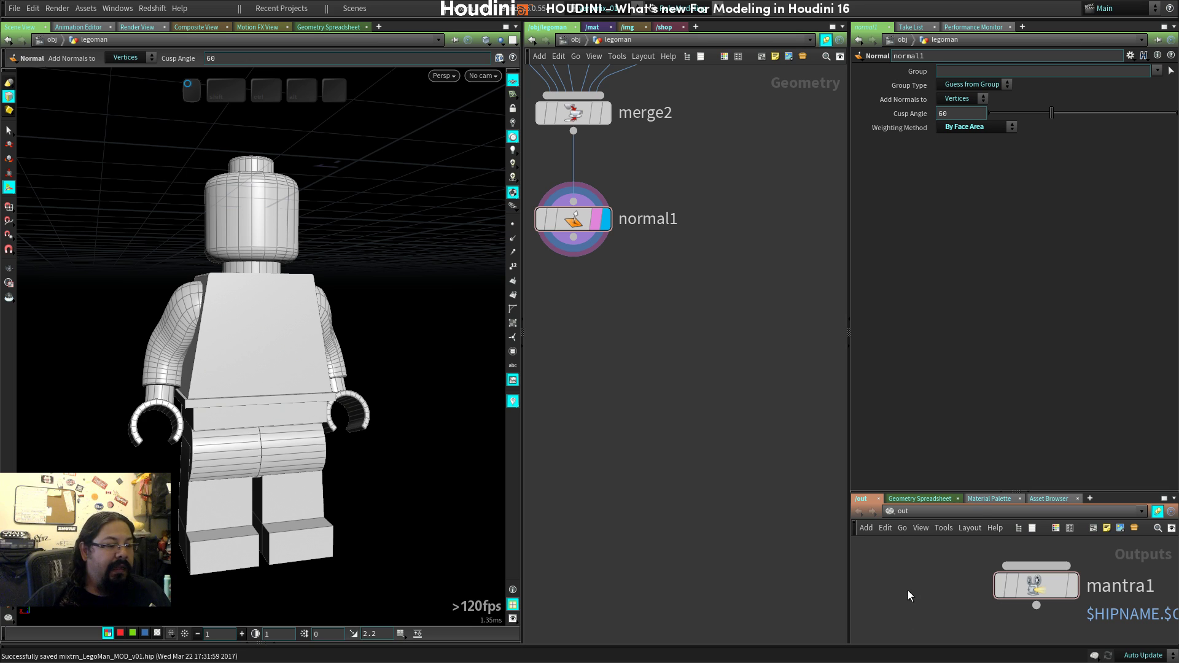
Add a Bake Texture node to the output network beside mantra1 and display its list of extractable image planes.
key("Tab")
type("bake")
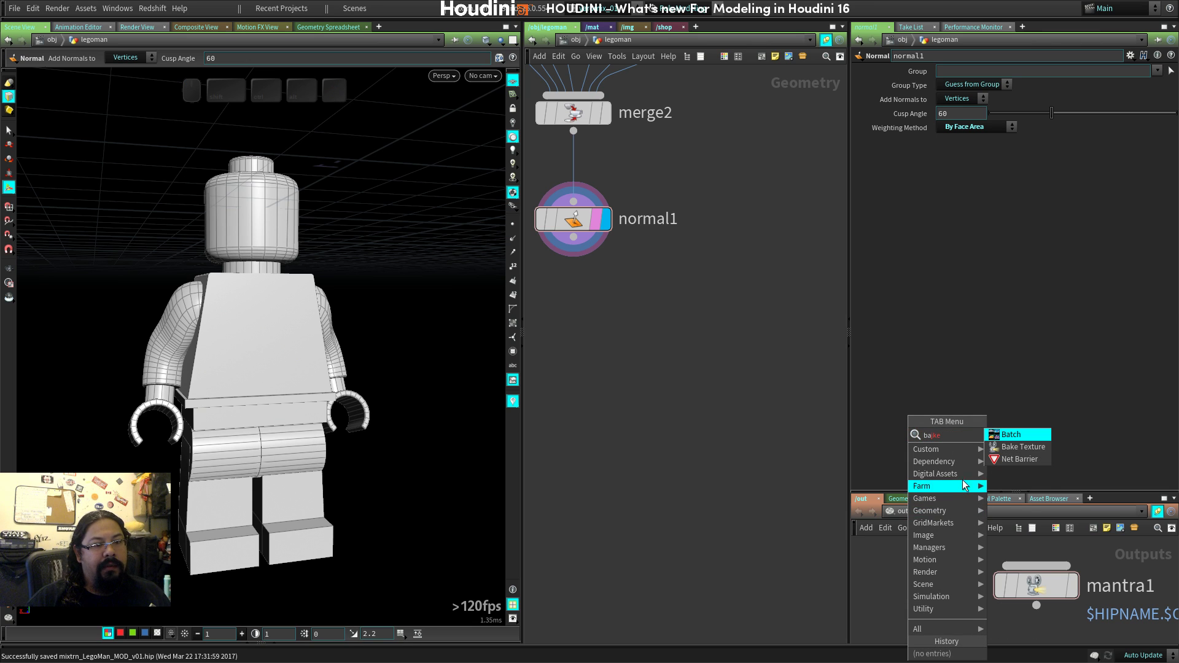
left_click(1022, 446)
left_click(909, 584)
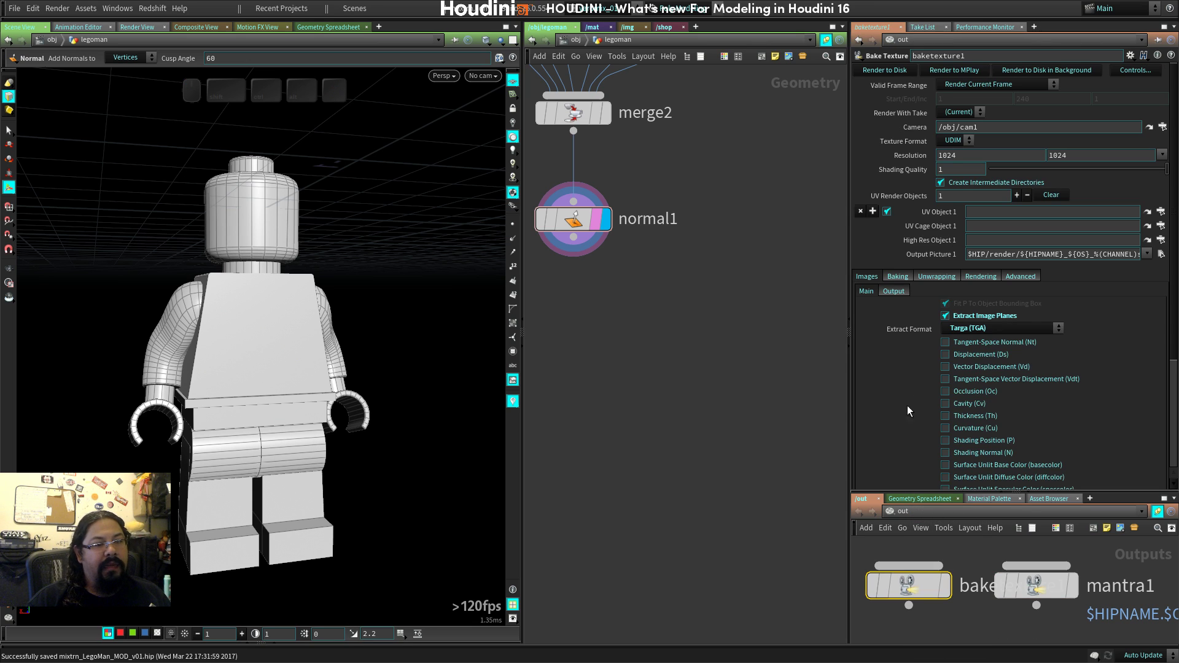
scroll(909, 342, "down", 3)
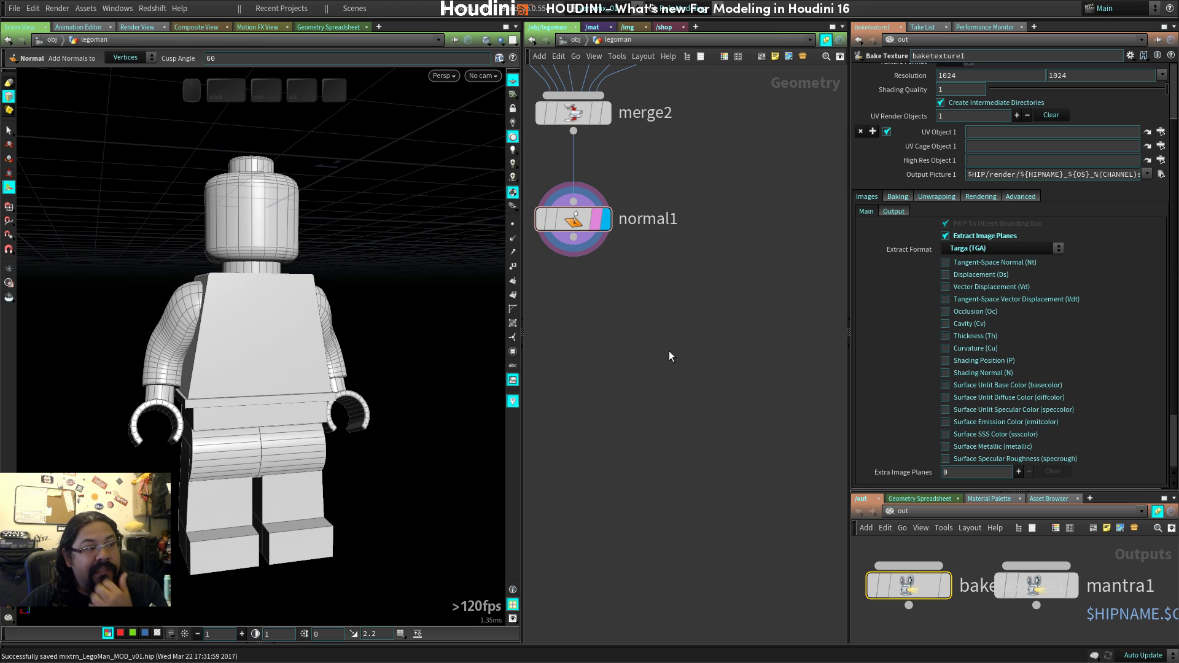
Cut the wire between merge2 and normal1 and reconnect the two nodes.
middle_click_drag(673, 326, 748, 412)
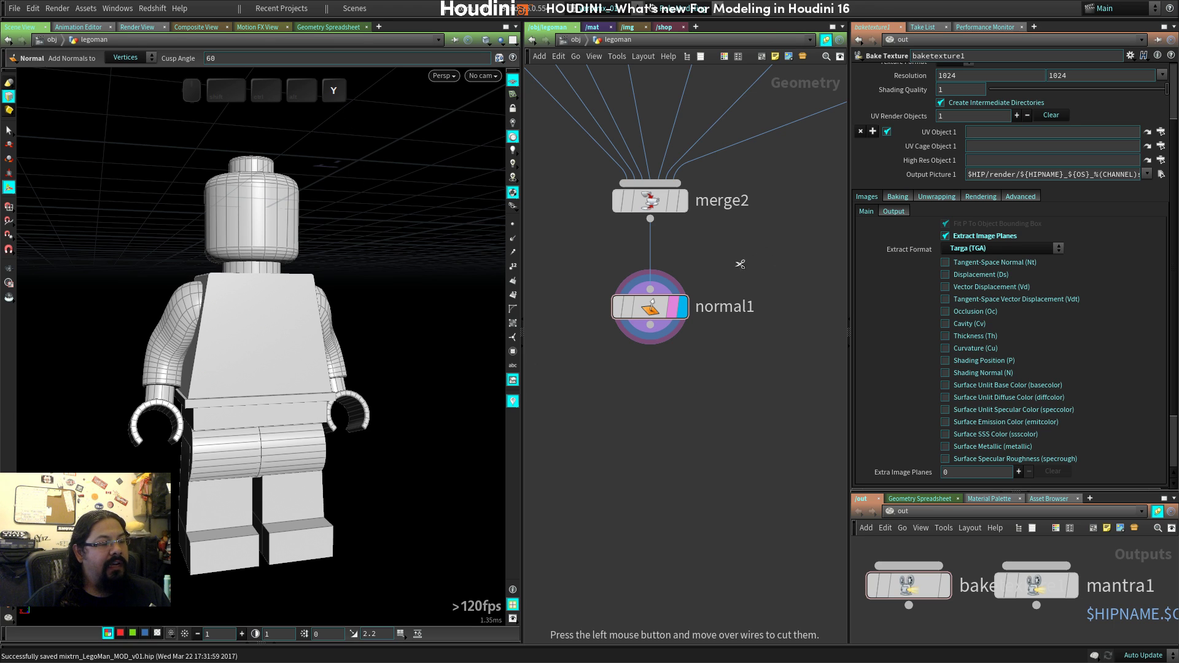
left_click_drag(750, 258, 588, 279)
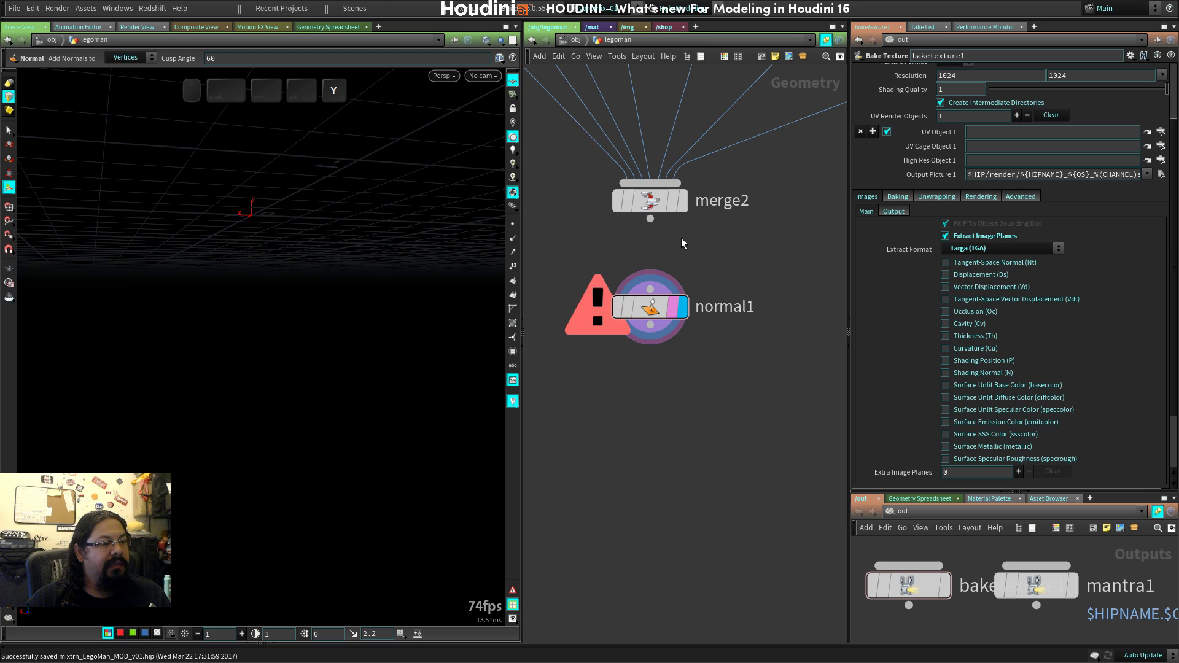
left_click_drag(651, 219, 650, 289)
Cut several input wires of merge2 in one stroke and undo the cut.
middle_click_drag(733, 256, 661, 427)
key("y")
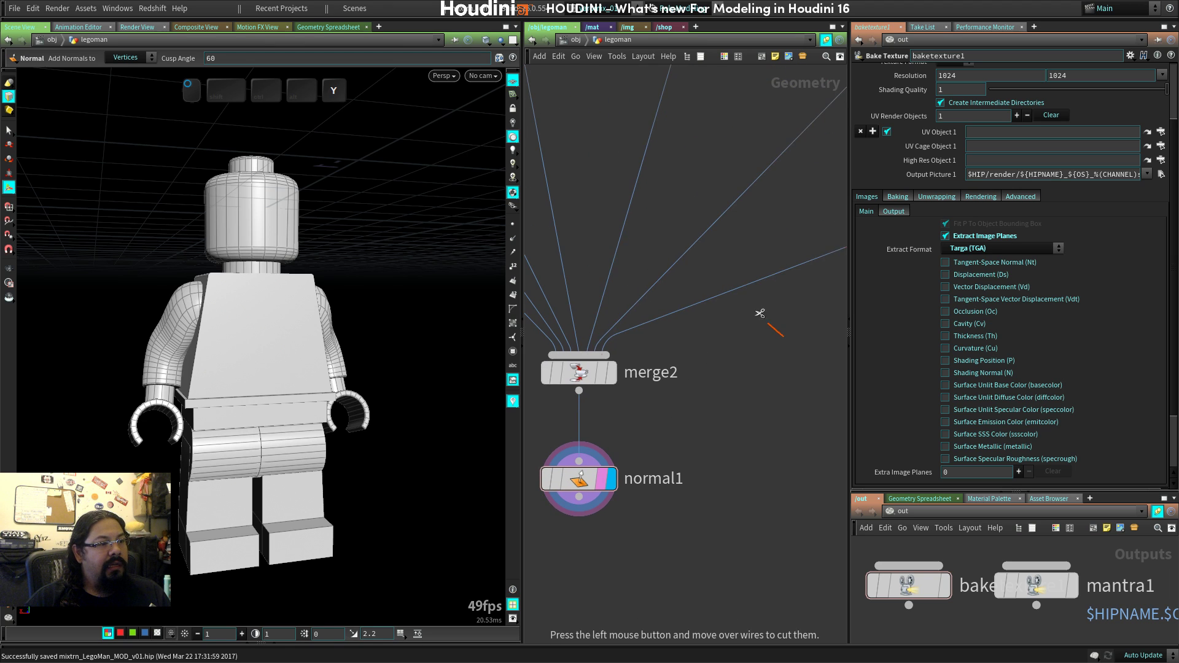
mouse_move(639, 195)
left_mouse_down()
mouse_move(790, 321)
mouse_move(778, 310)
left_mouse_up()
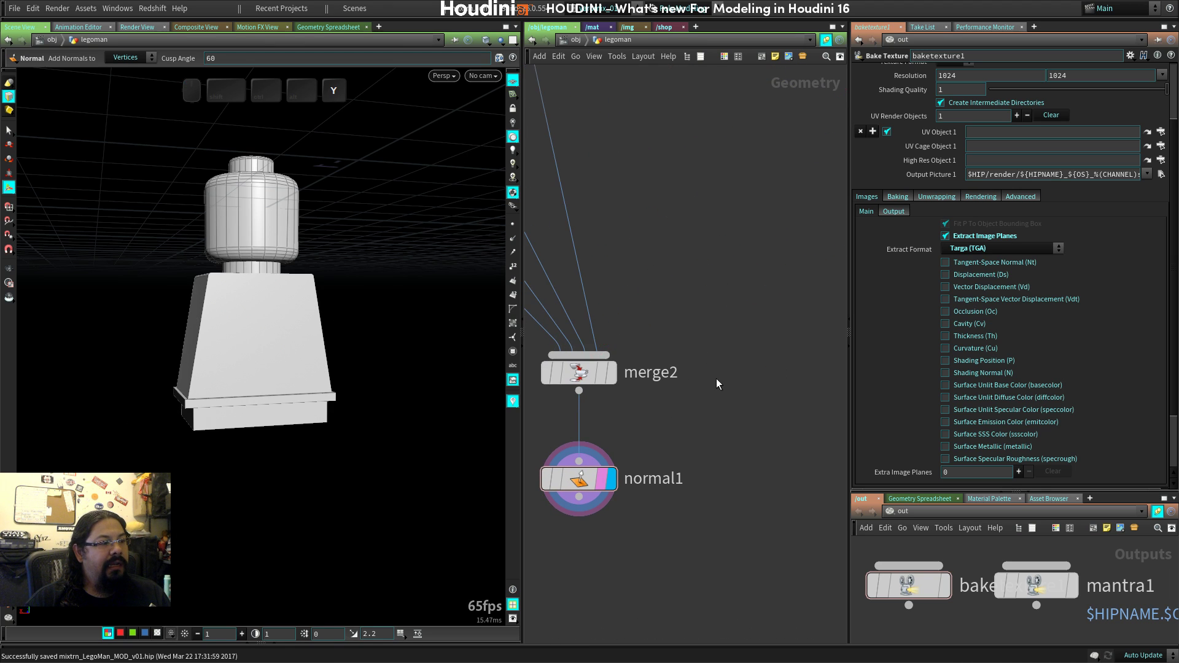
key("ctrl+z")
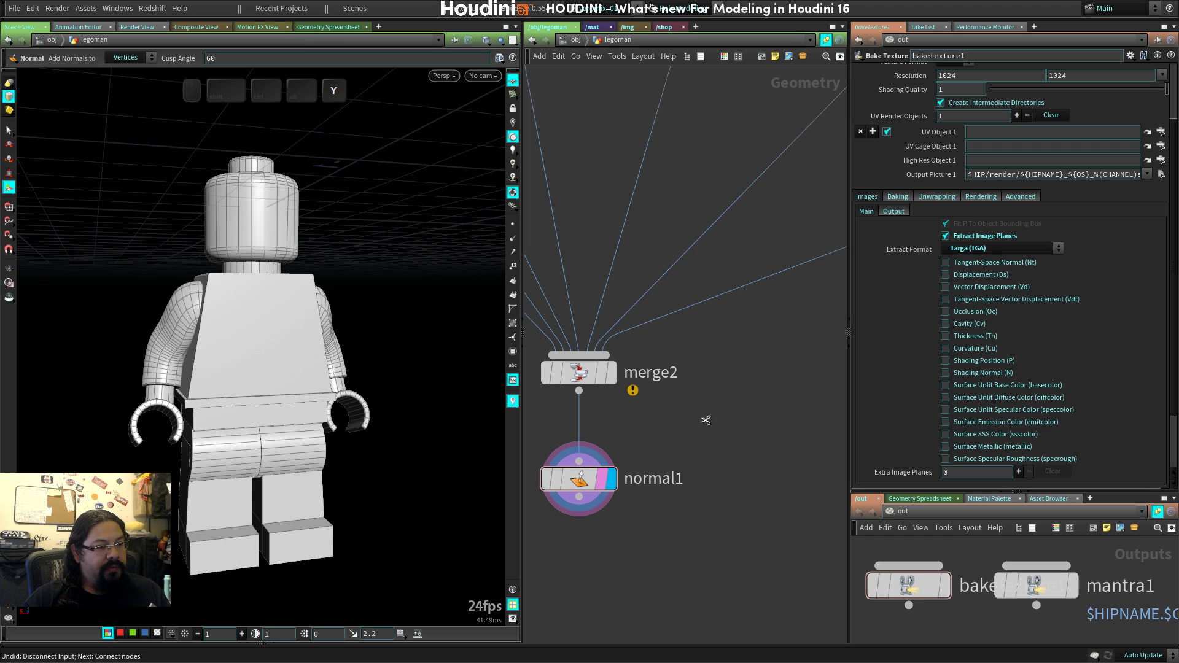
Slice through the single wire from merge2 to normal1 and undo the disconnection.
key("y")
mouse_move(700, 424)
left_mouse_down()
mouse_move(540, 424)
mouse_move(553, 430)
left_mouse_up()
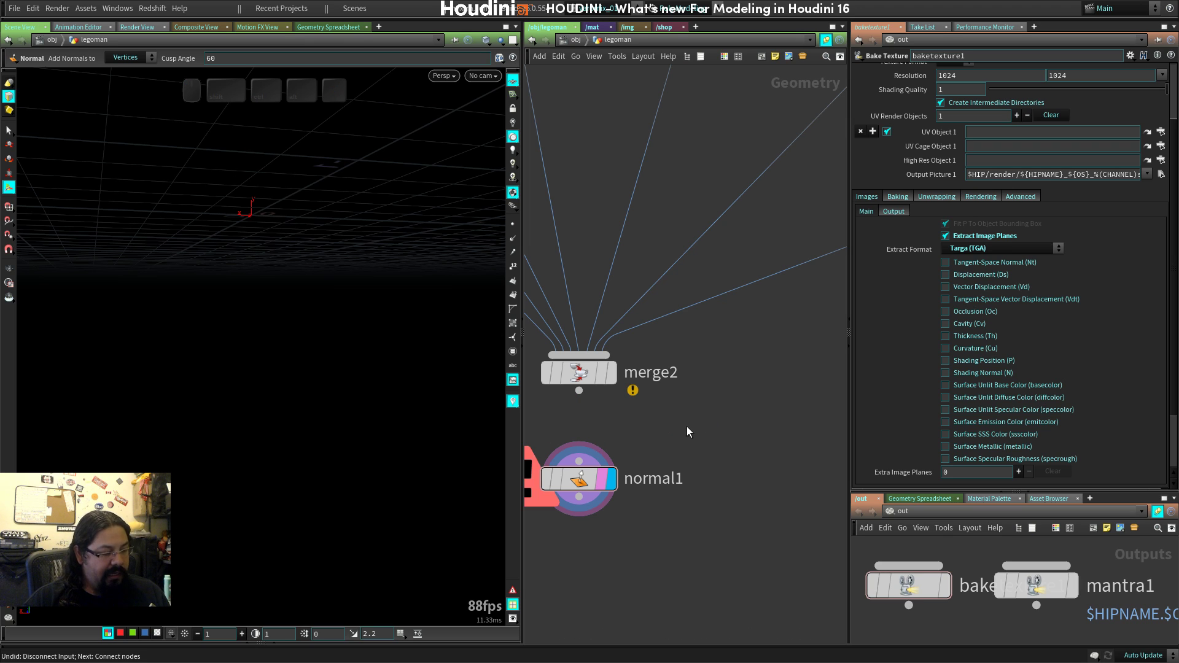
key("ctrl+z")
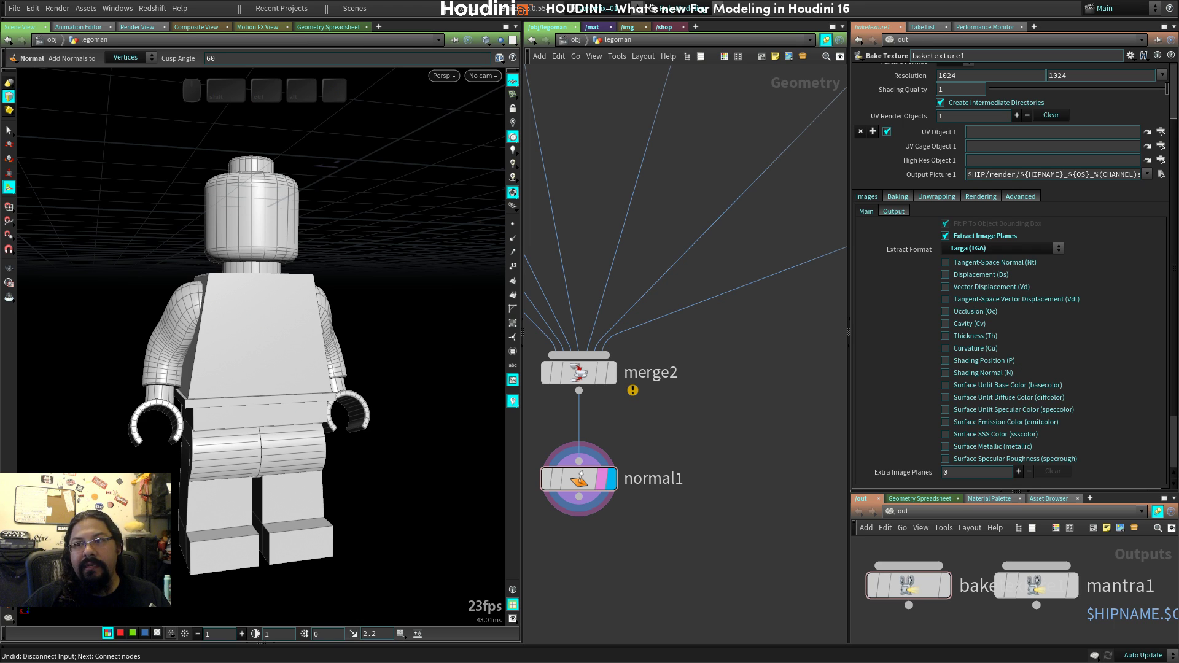
left_click_drag(834, 107, 640, 178)
key("Escape")
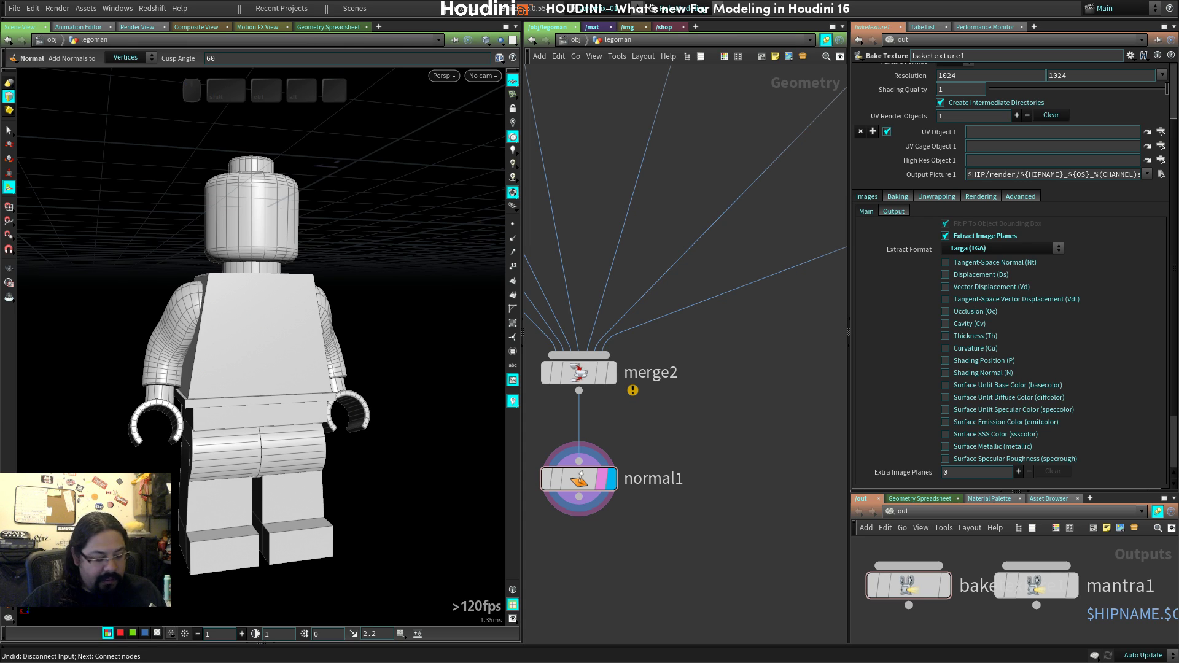
key("ctrl+c")
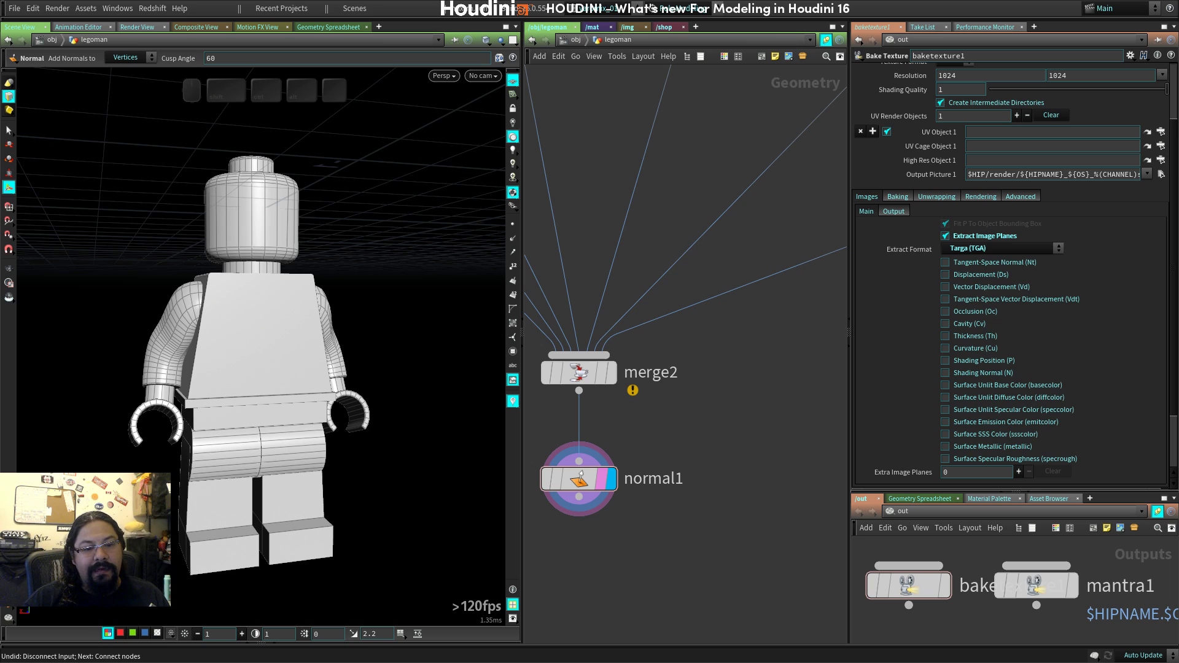
key("ctrl+v")
key("Return")
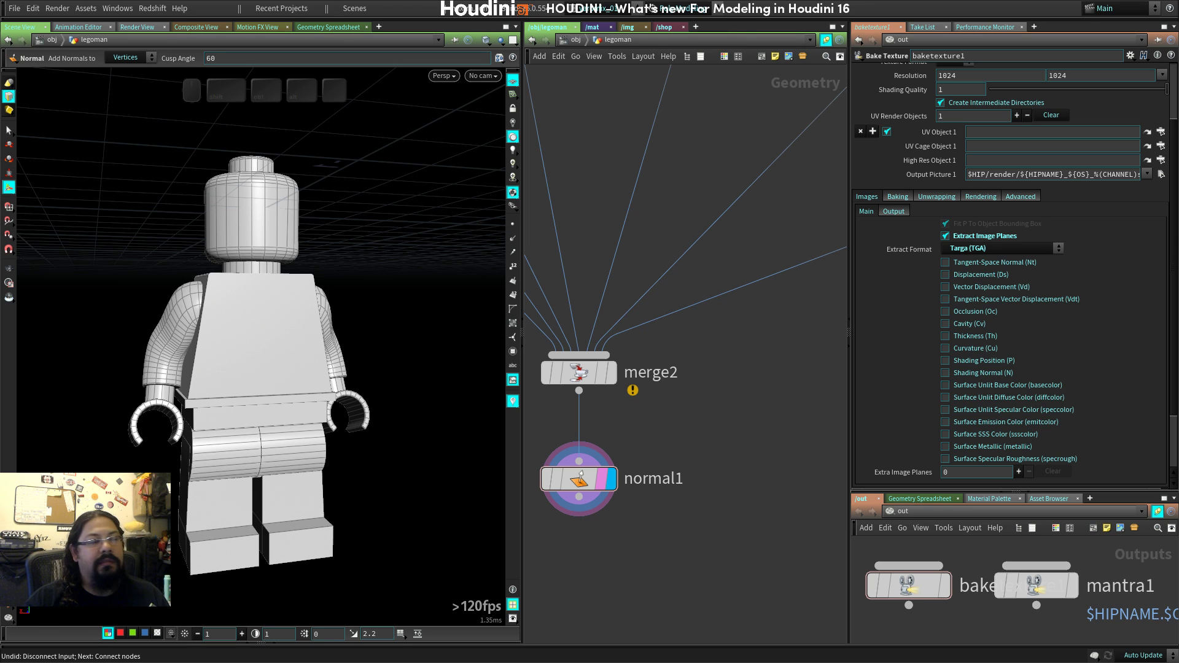
Bring a Sublime Text window over Houdini and replace its content with the copied box.varomix.net share link.
left_click_drag(1178, 148, 594, 73)
key("ctrl+a")
key("ctrl+v")
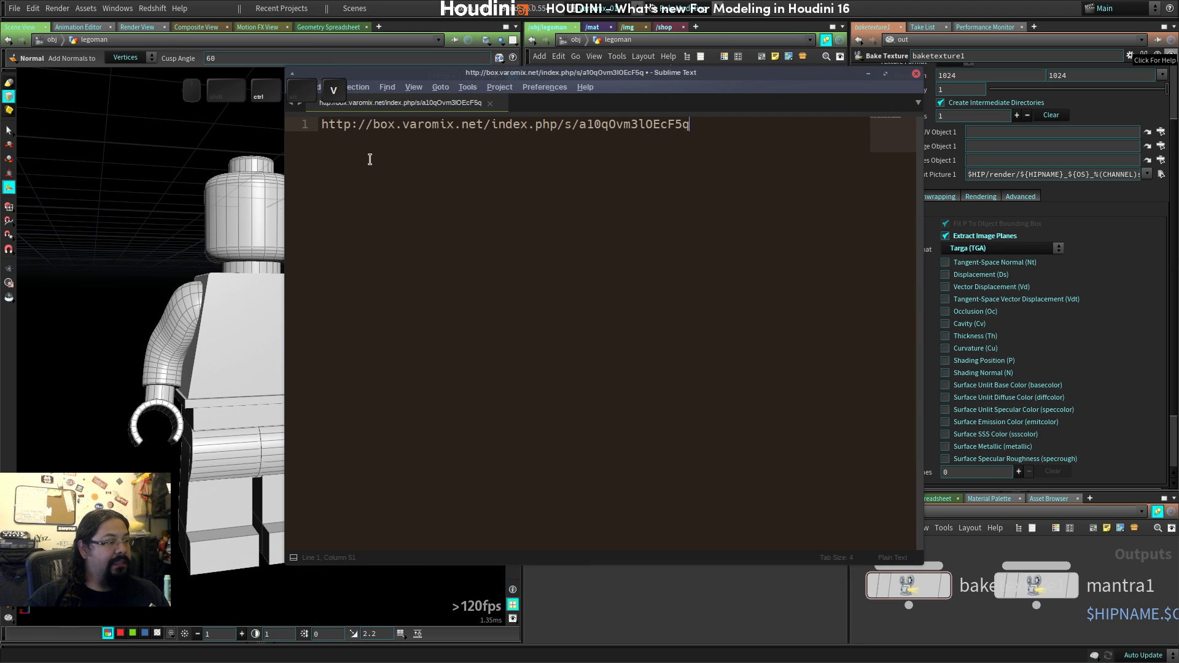
Reposition and resize the text editor window over the upper area and enlarge its text so the link is easy to read.
left_click_drag(355, 163, 436, 231, "super")
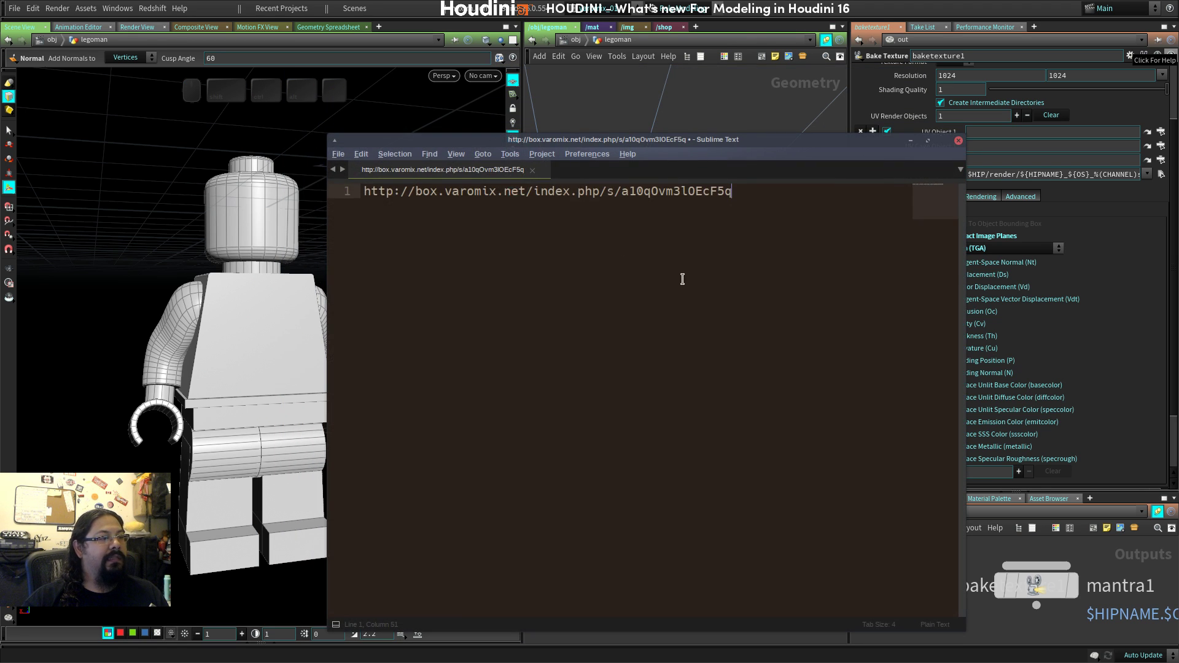
right_click_drag(391, 352, 183, 329, "super")
right_click_drag(776, 444, 917, 307, "super")
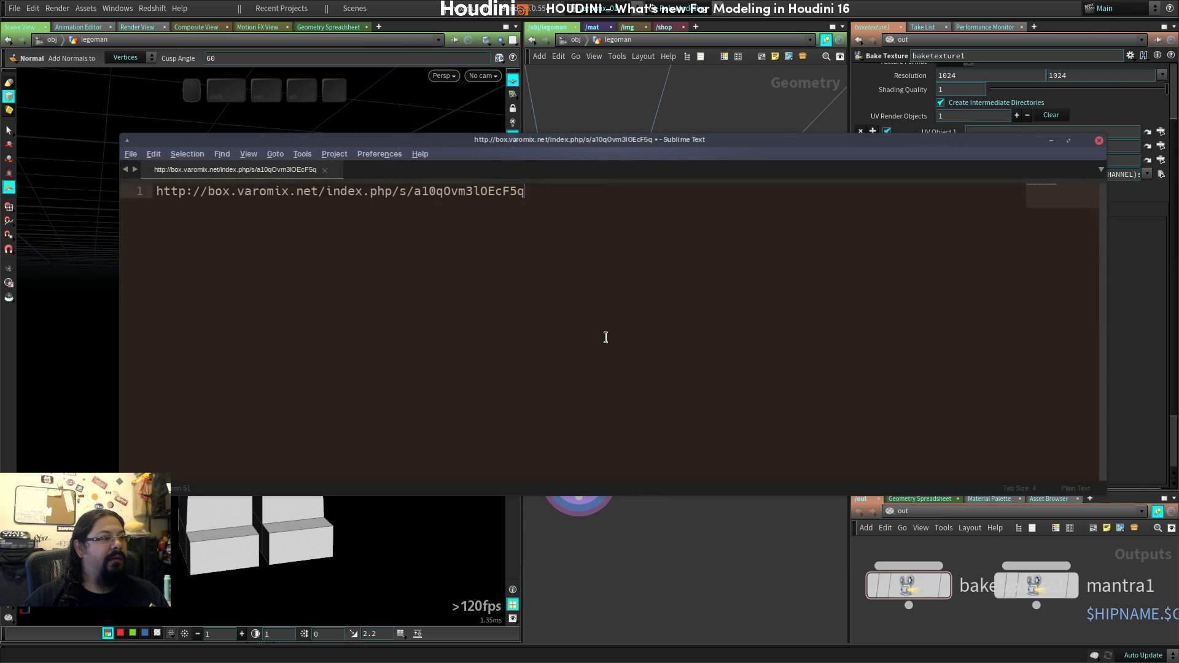
scroll(605, 337, "up", 5, "ctrl")
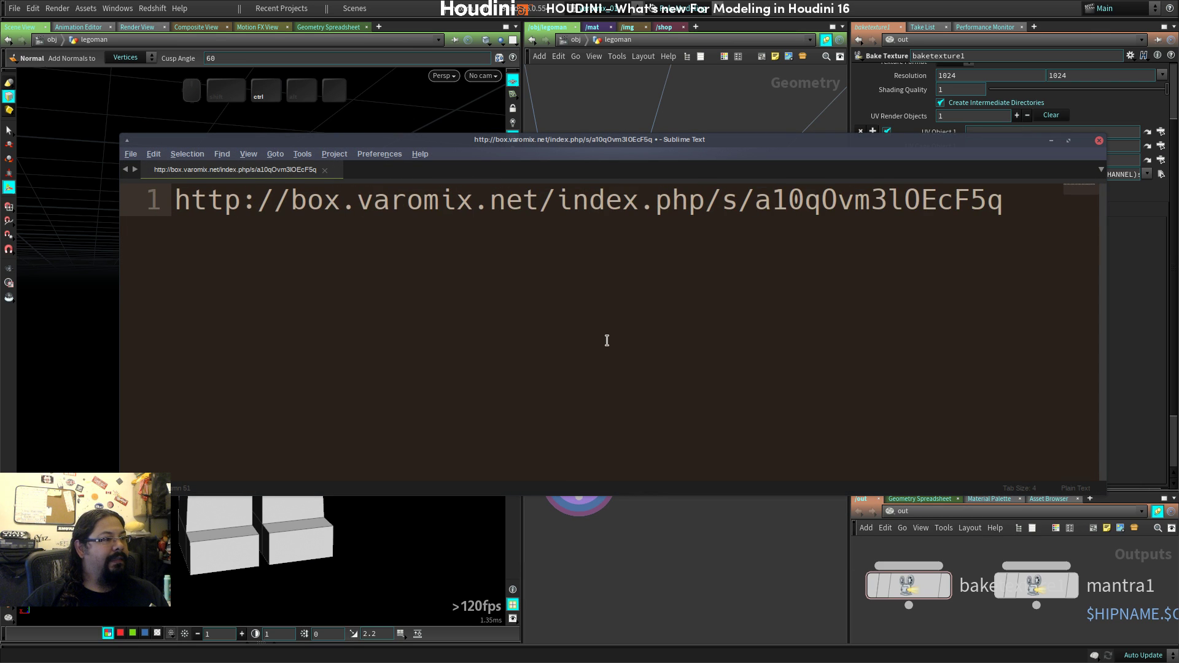
scroll(606, 340, "down", 1, "ctrl")
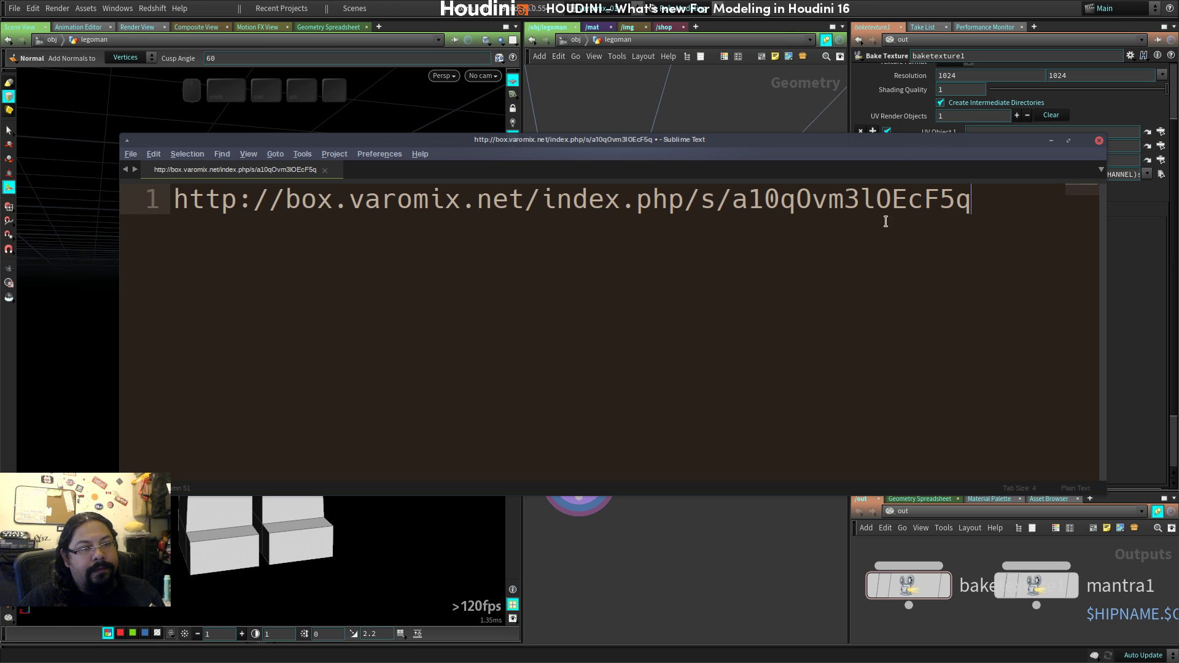
left_click_drag(903, 148, 878, 93)
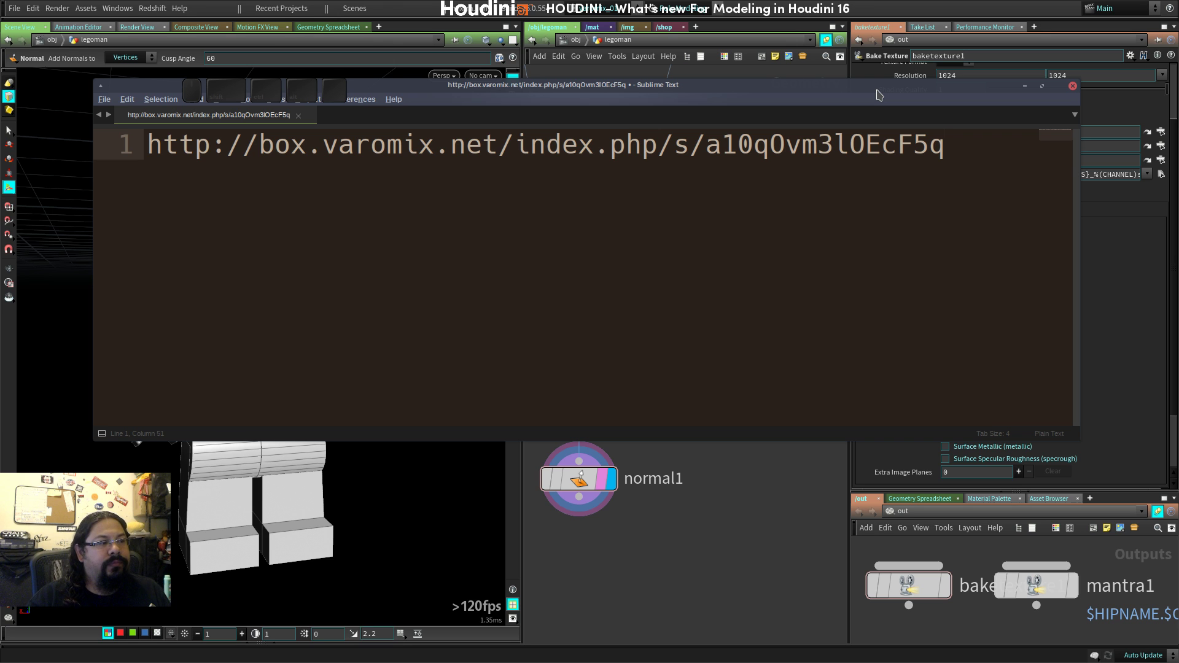
right_click_drag(1030, 381, 965, 330, "super")
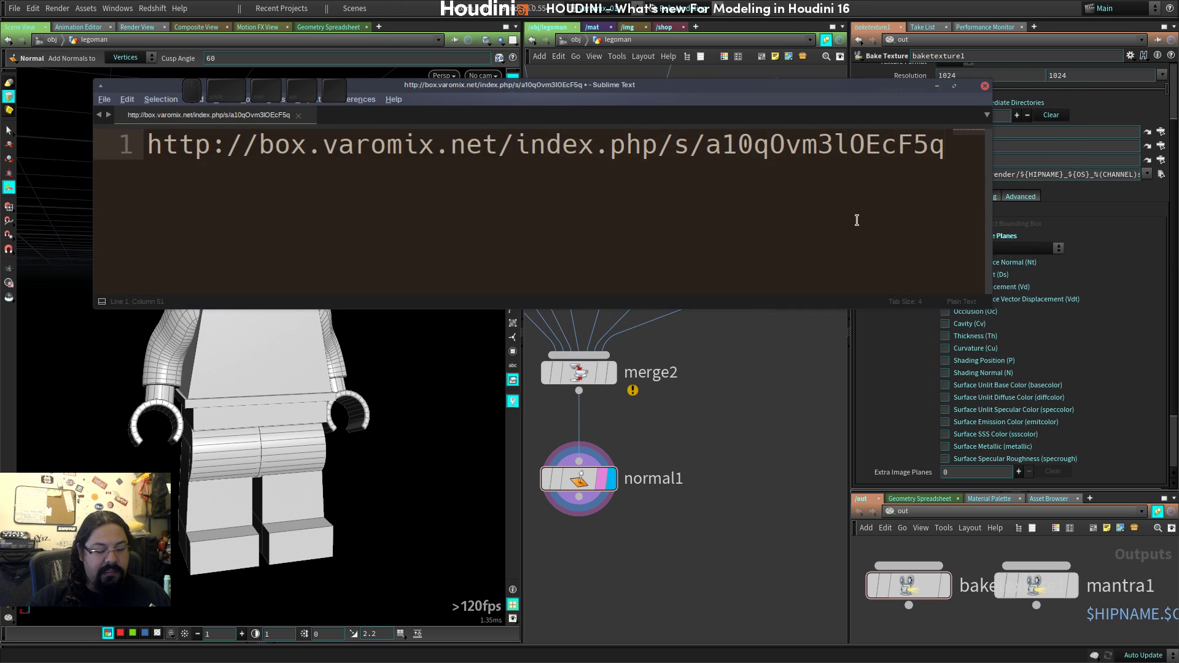
Insert the title line "Lego man Scene" above the link and shift the editor window slightly.
key("Home")
key("Return")
key("Up")
type("Le")
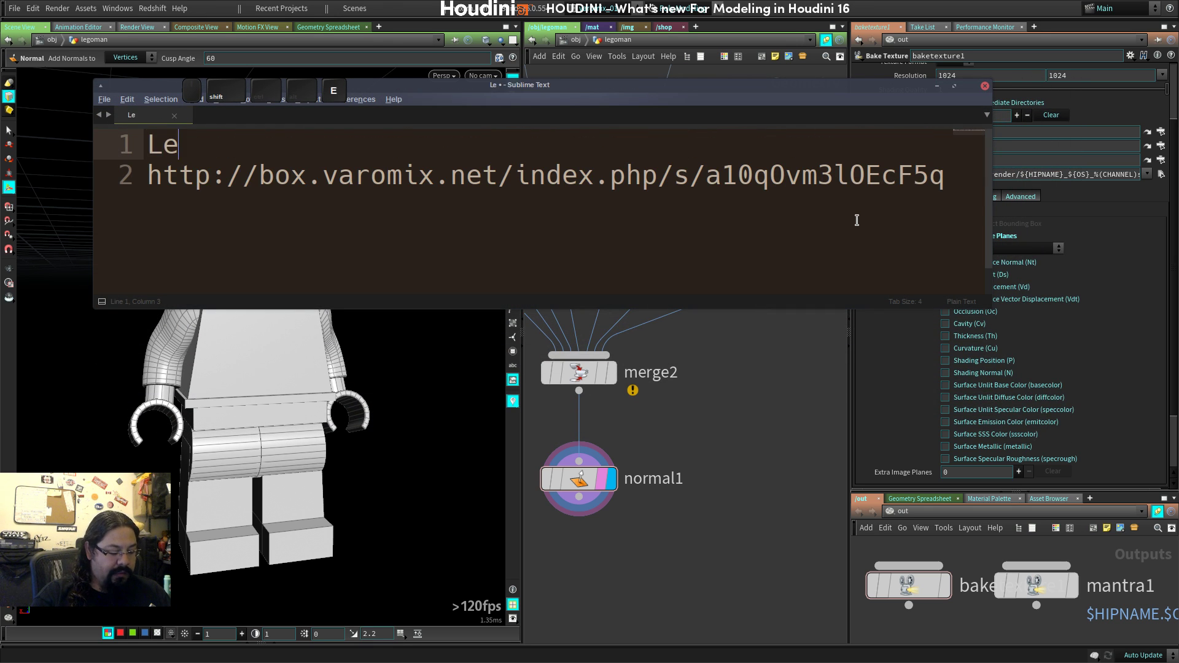
type("go man Scnee")
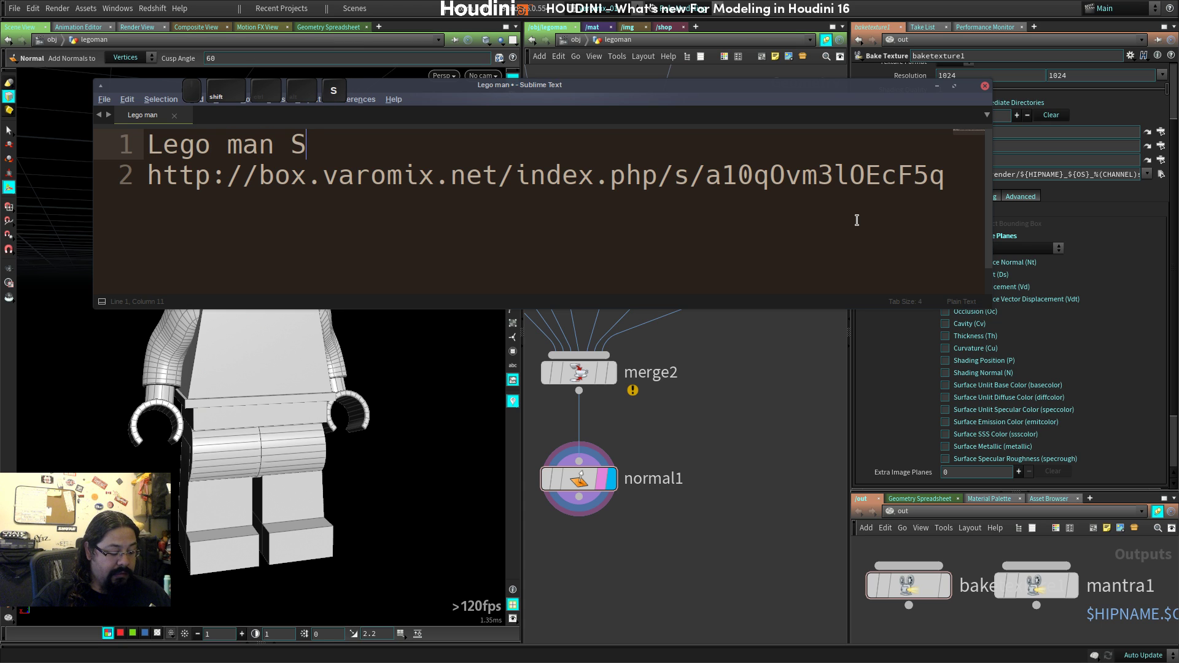
key("BackSpace")
key("BackSpace")
key("BackSpace")
type("ene")
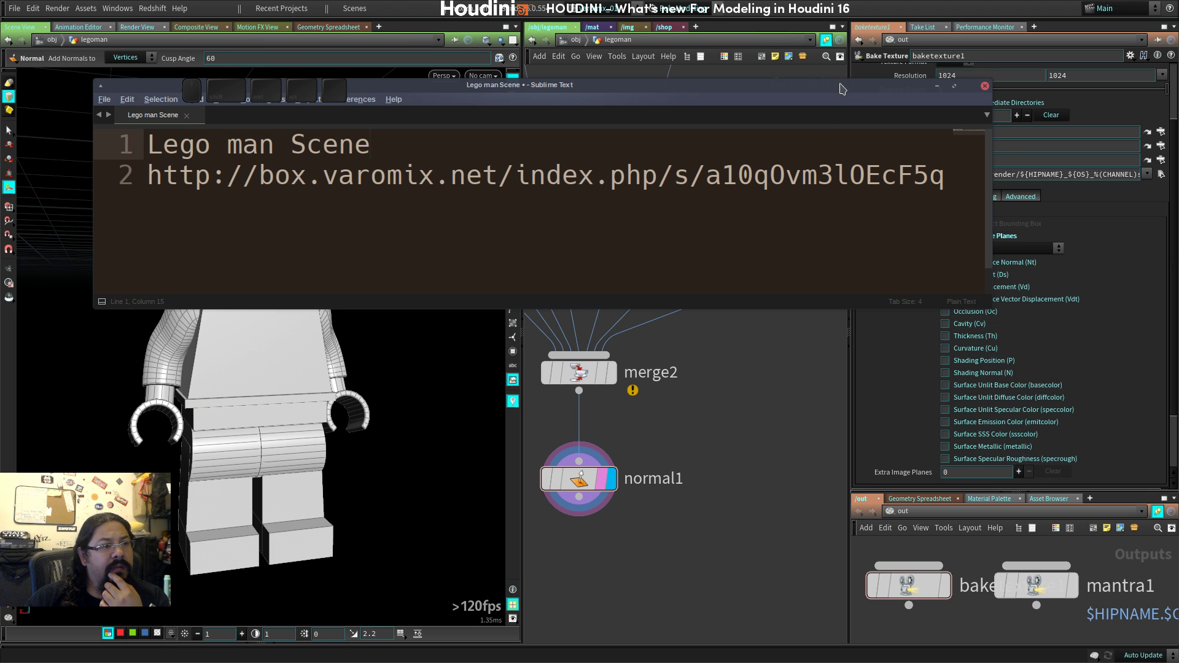
left_click_drag(843, 93, 896, 110)
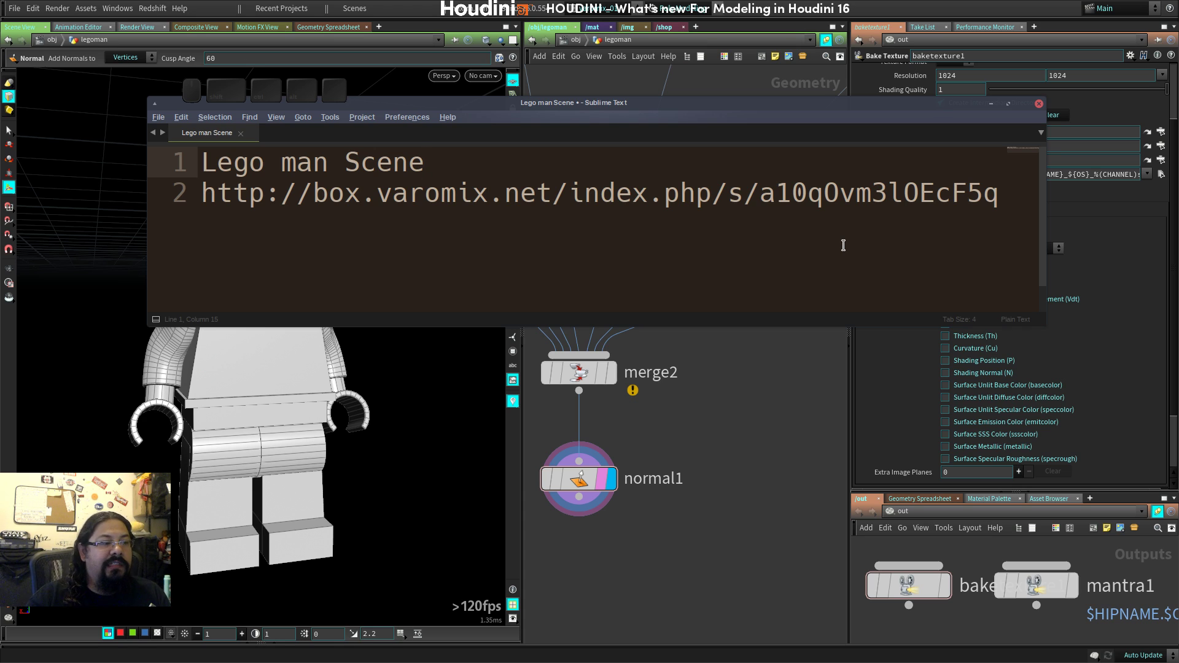
Switch back to Houdini, shake normal1 loose from merge2 to a new spot and wire merge2 into it again.
left_click_drag(587, 485, 712, 518)
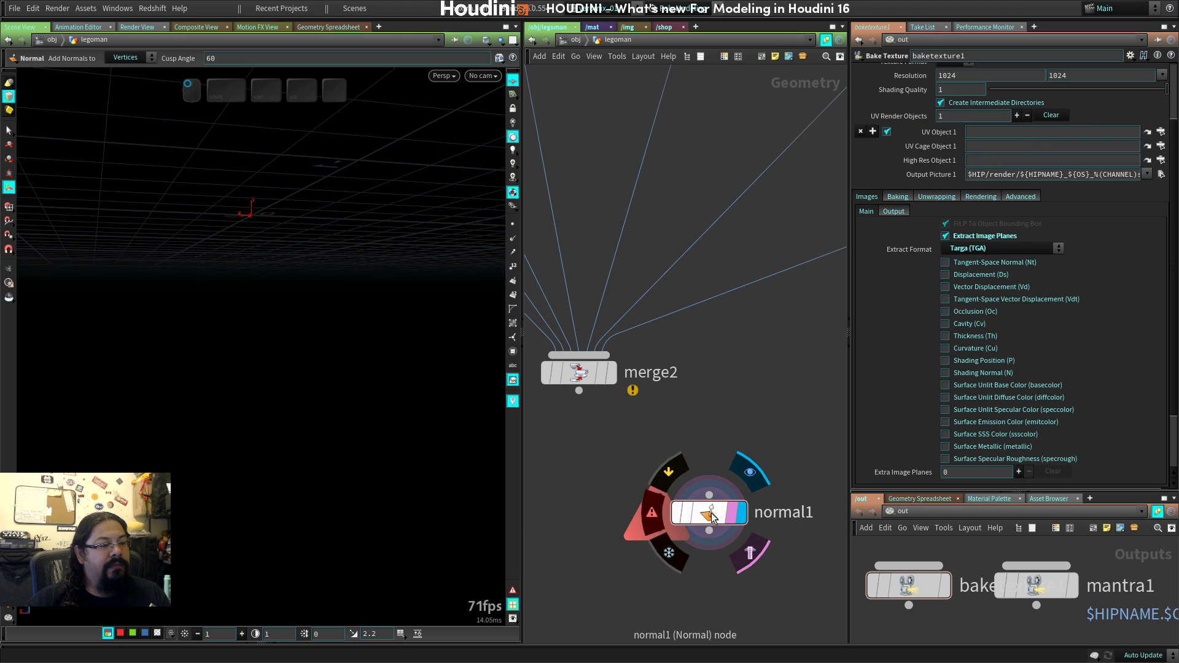
left_click_drag(579, 391, 710, 494)
Select the edit5, boolean1 and mirror1 nodes together with an area selection.
middle_click_drag(793, 348, 719, 484)
scroll(719, 483, "down", 4)
middle_click_drag(790, 318, 737, 510)
left_click_drag(611, 412, 631, 321)
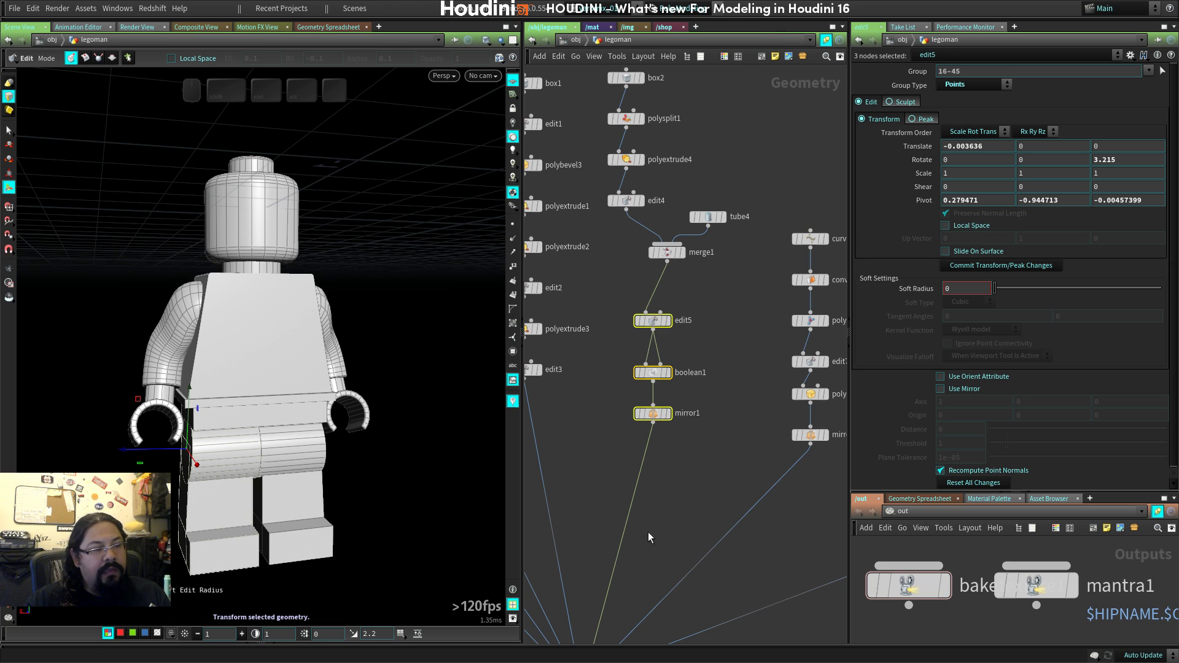
Delete the wire between mirror2 and merge2 and undo the deletion.
middle_click_drag(709, 460, 621, 255)
left_click_drag(603, 245, 680, 316)
key("Delete")
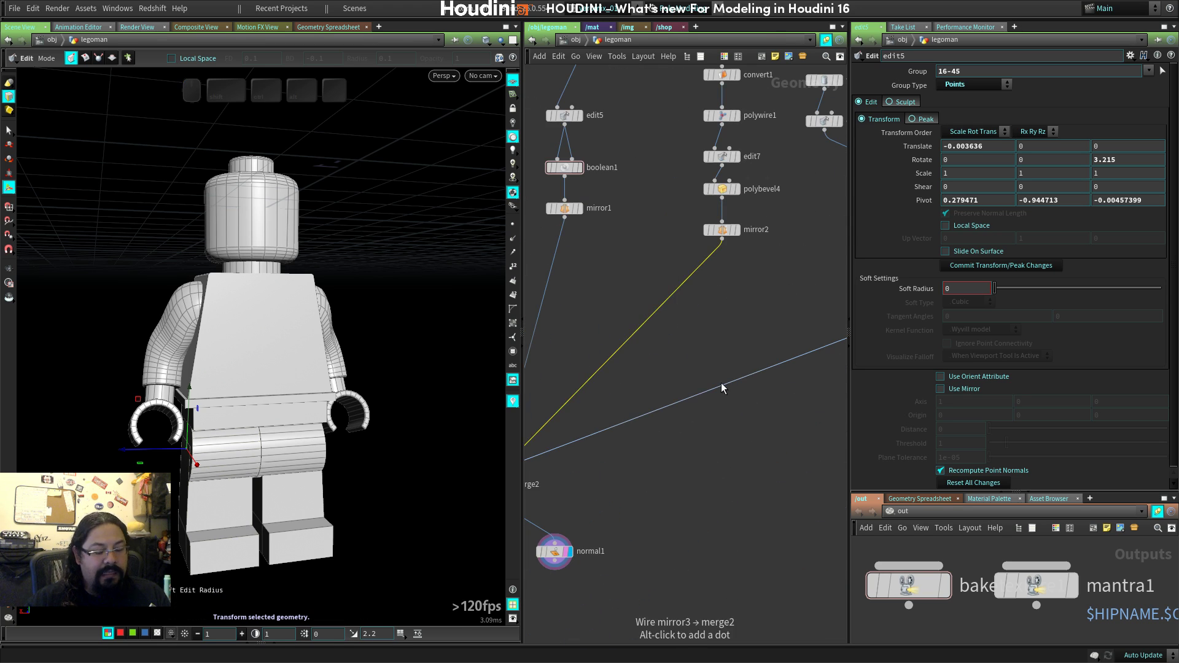
key("ctrl+z")
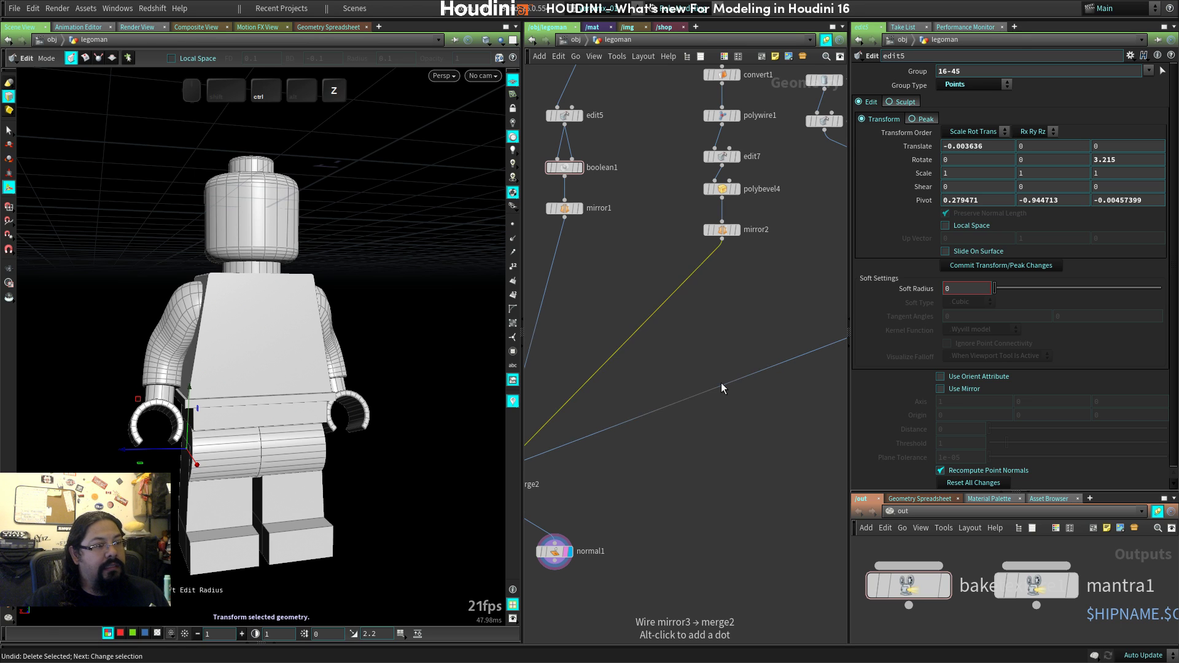
Delete the wire between boolean1 and mirror1 and undo the deletion.
middle_click_drag(623, 304, 739, 347)
left_click_drag(643, 222, 705, 234)
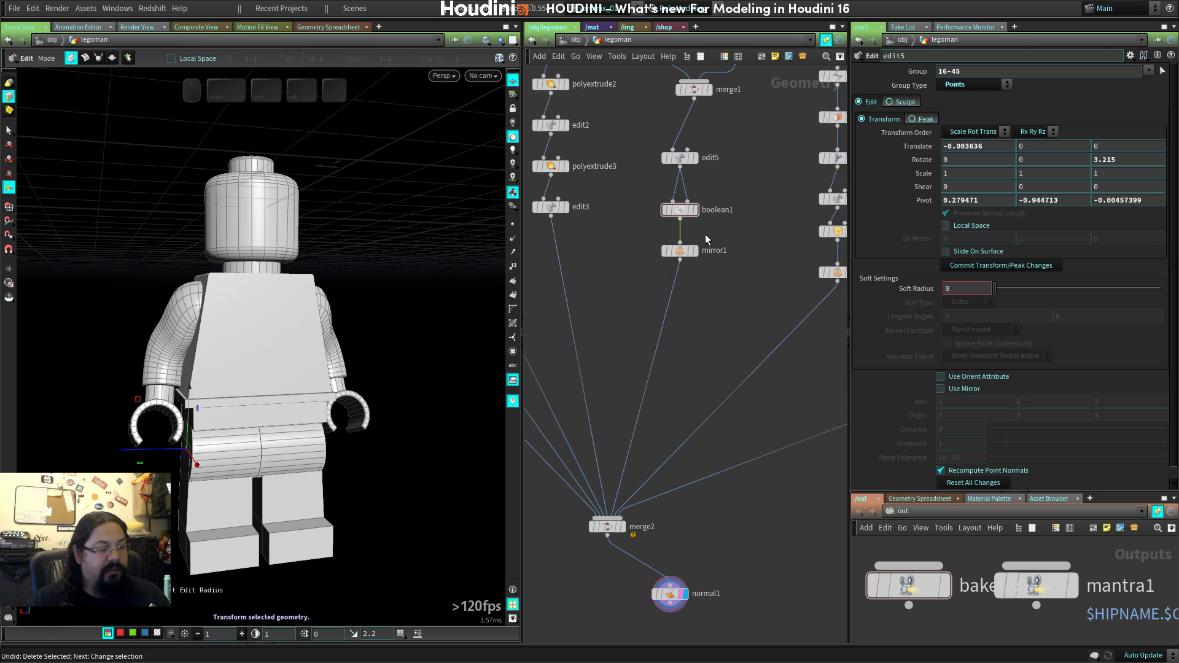
key("Delete")
key("ctrl+z")
middle_click_drag(722, 325, 706, 370)
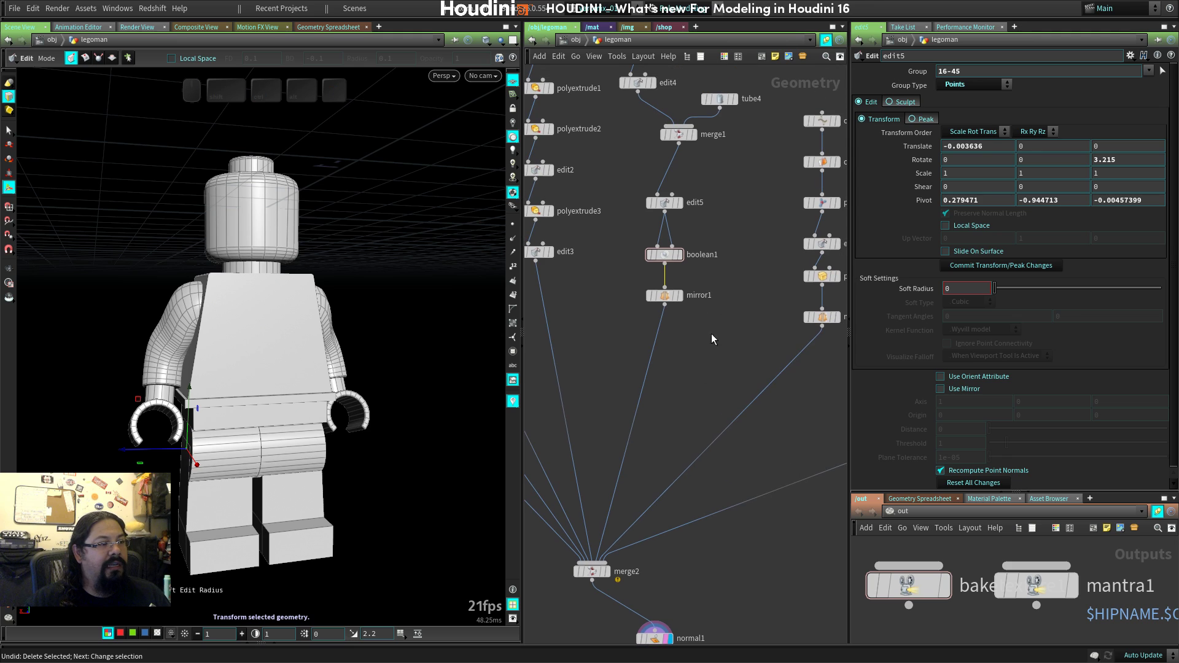
Select edit5, boolean1 and mirror1 together, shake them loose from the network, and undo the disconnection.
left_click_drag(701, 331, 619, 194)
left_click_drag(671, 204, 691, 244)
key("ctrl+z")
key("ctrl+z")
key("ctrl+z")
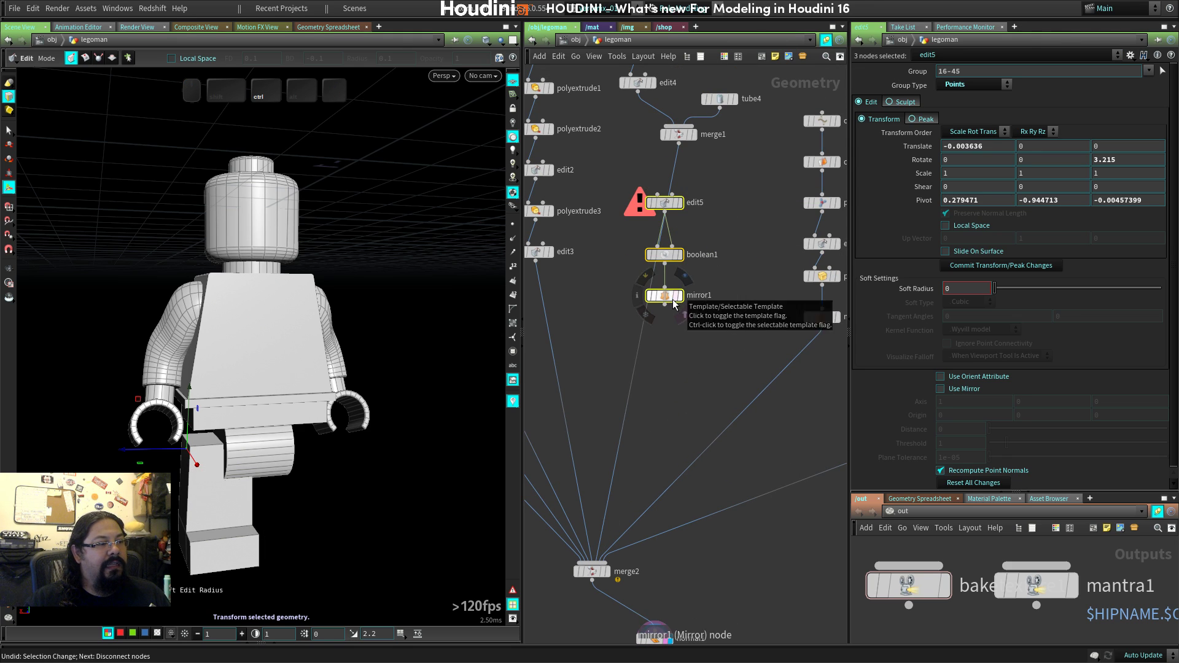
key("ctrl+z")
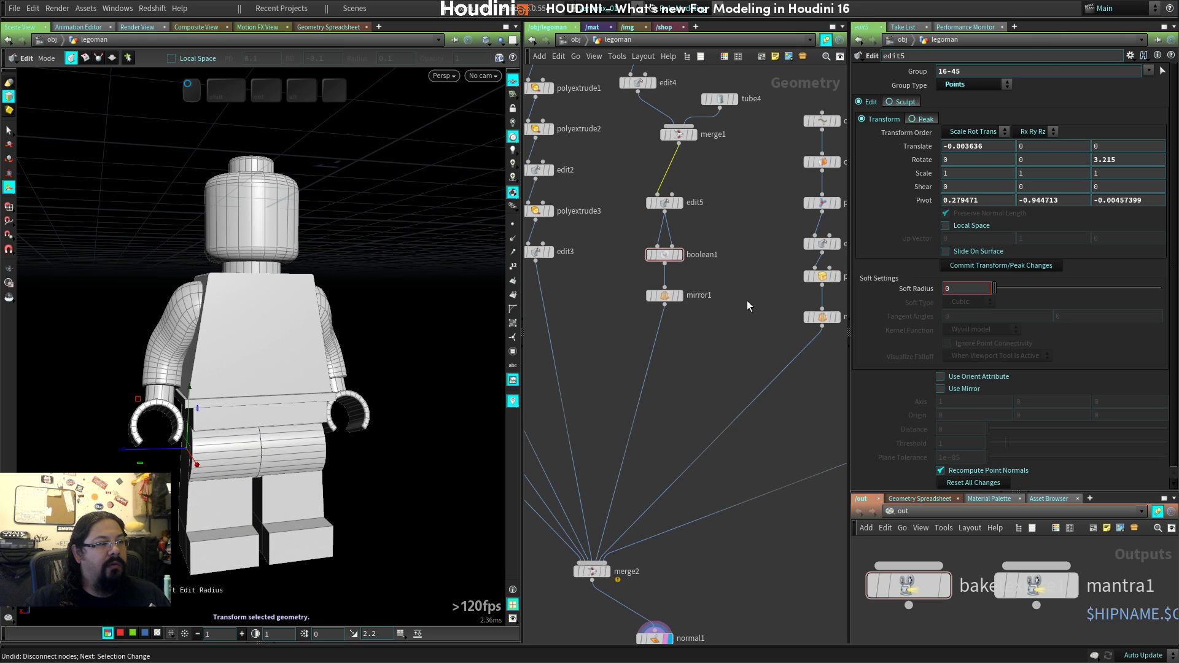
Select the wire between mirror1 and merge2.
left_click_drag(603, 381, 643, 400)
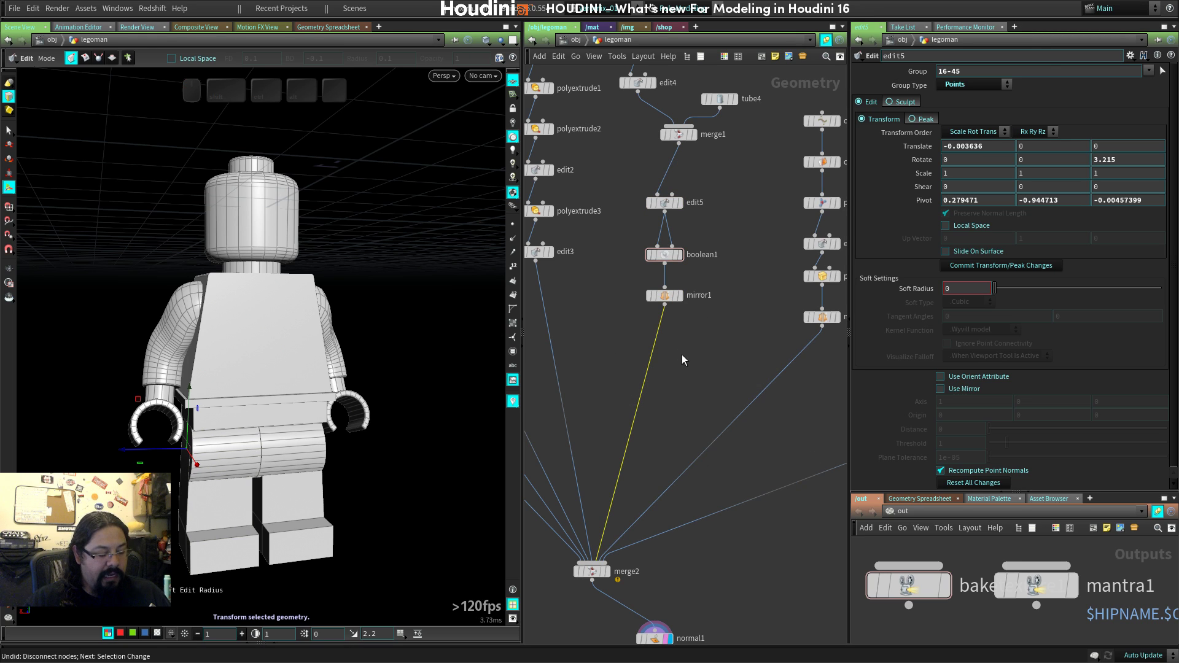
key("y")
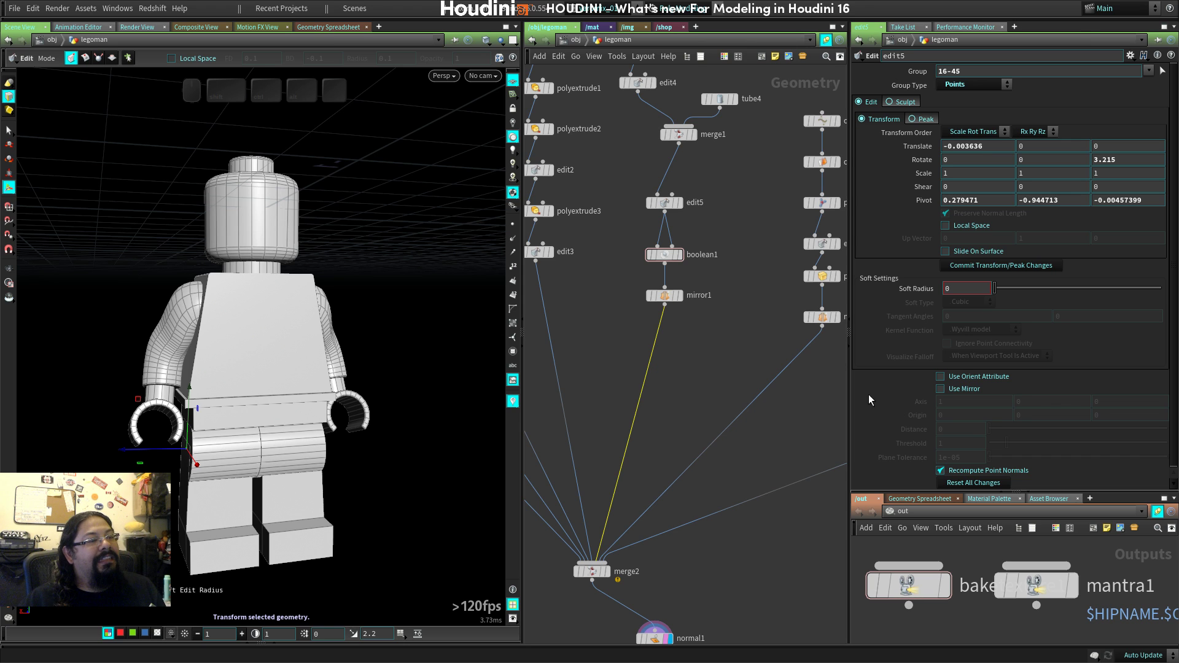
Save the Lego man scene file mixtrn_LegoMan_MOD_v01.hip.
key("space")
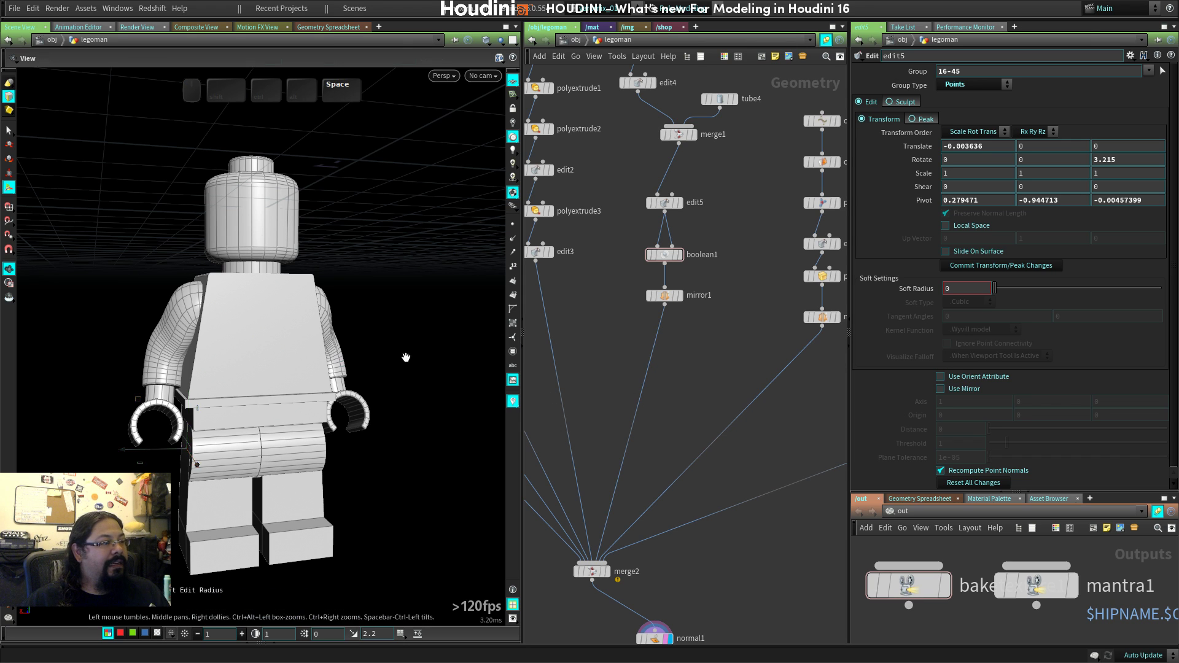
right_click_drag(405, 358, 702, 359)
key("space")
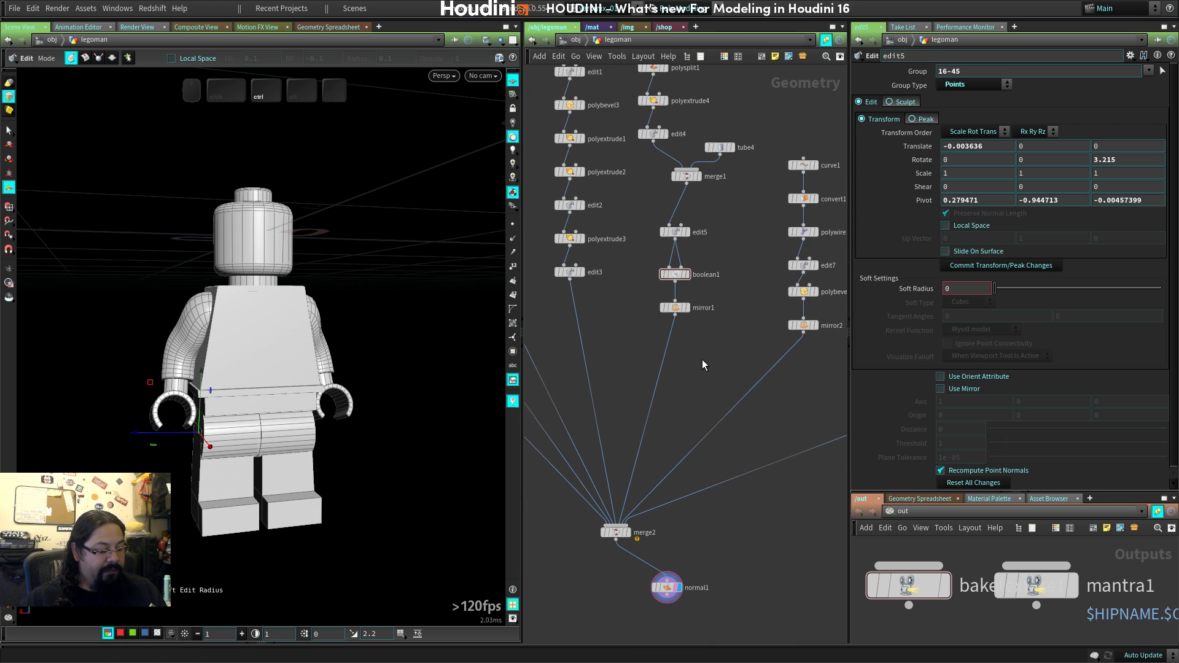
key("ctrl+s")
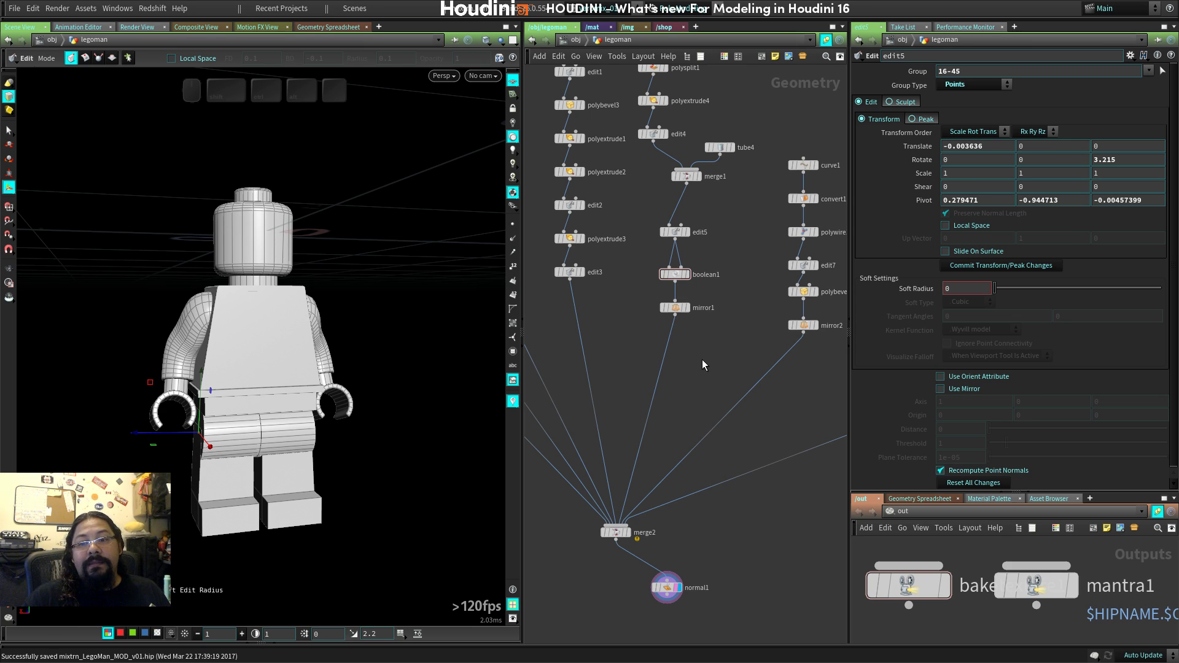
Bring the YouTube live control page over Houdini and stop the stream of the Houdini 16 modeling session.
mouse_move(802, 326)
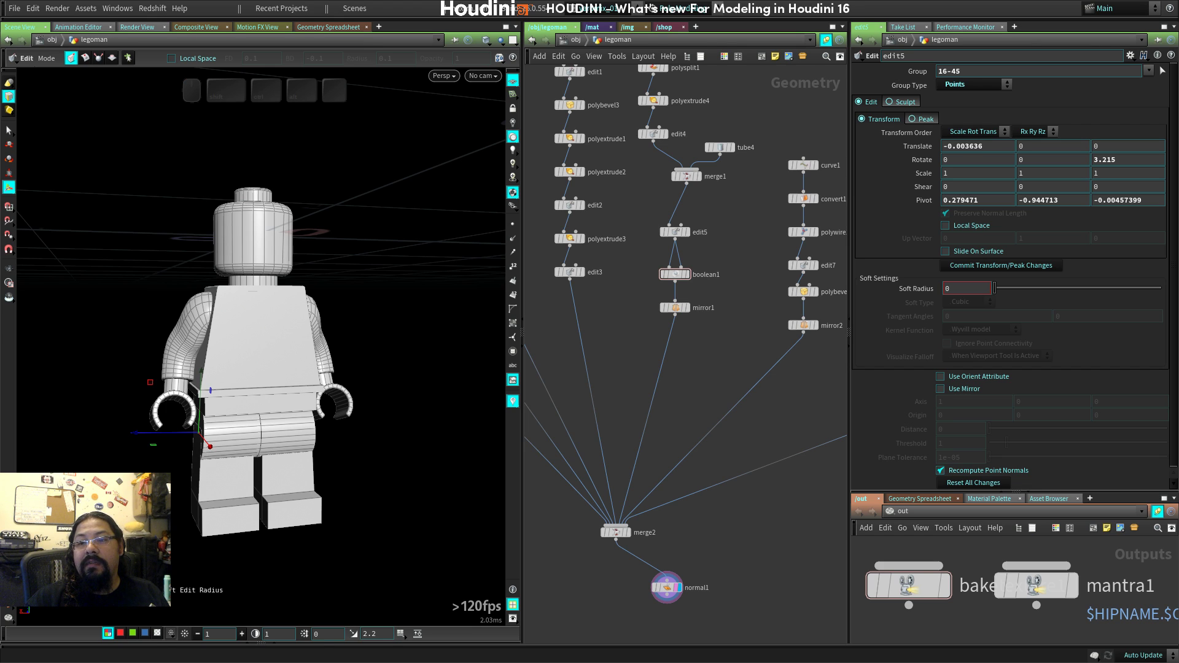
left_click_drag(1178, 111, 1148, 99)
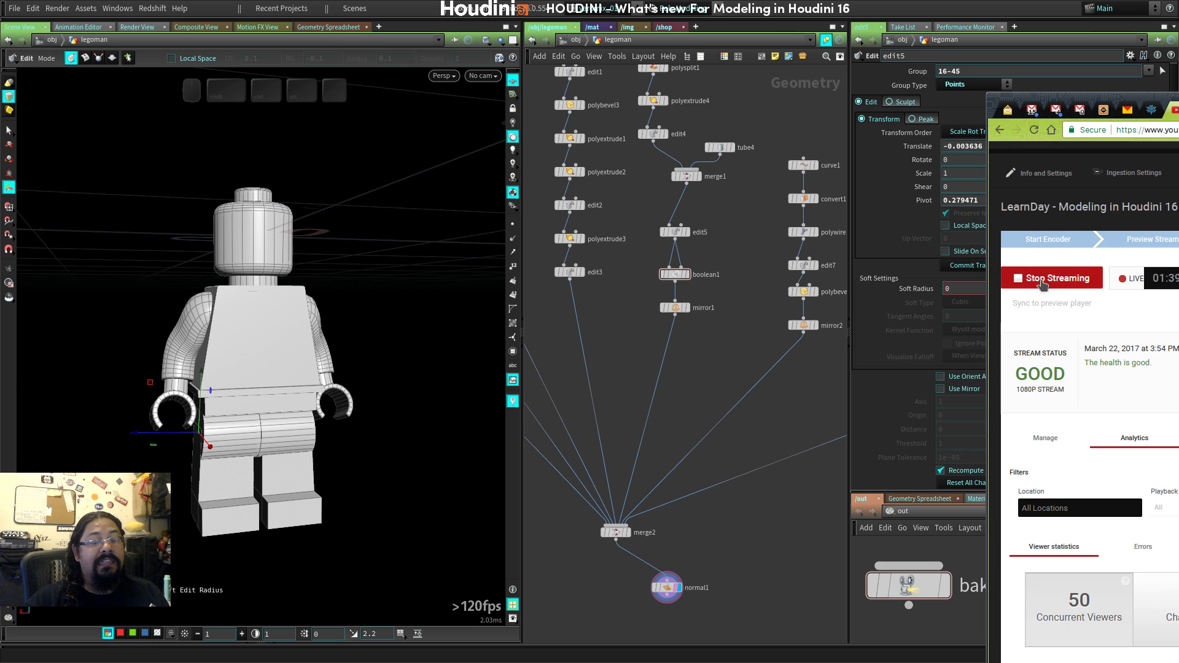
left_click(1073, 277)
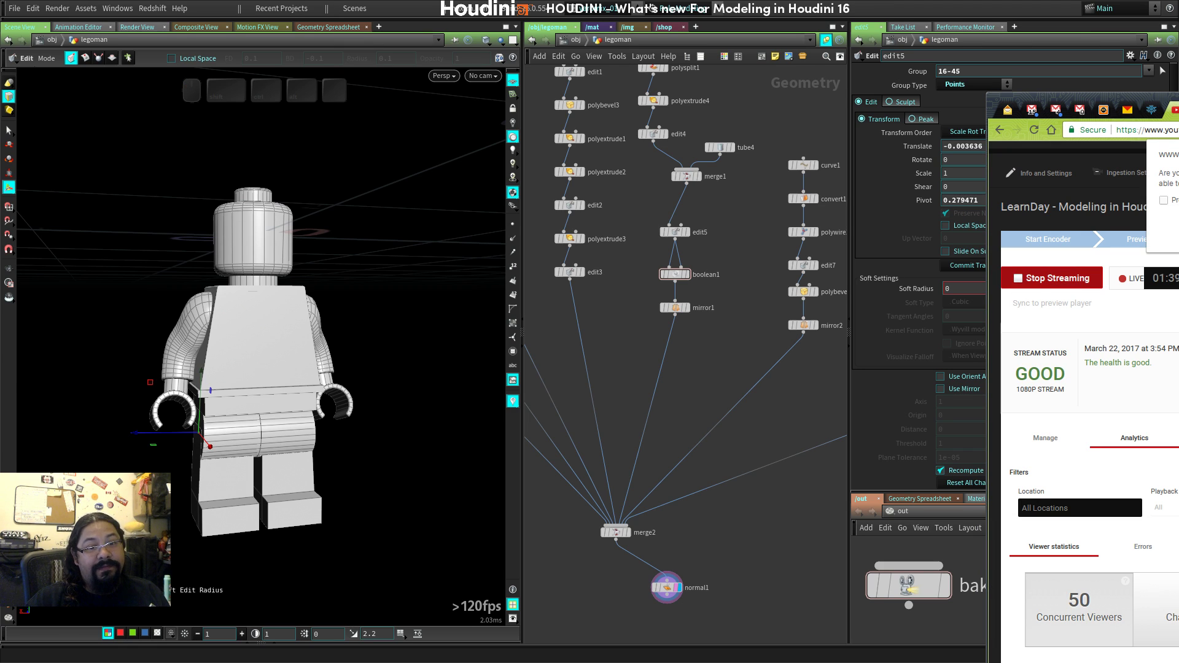